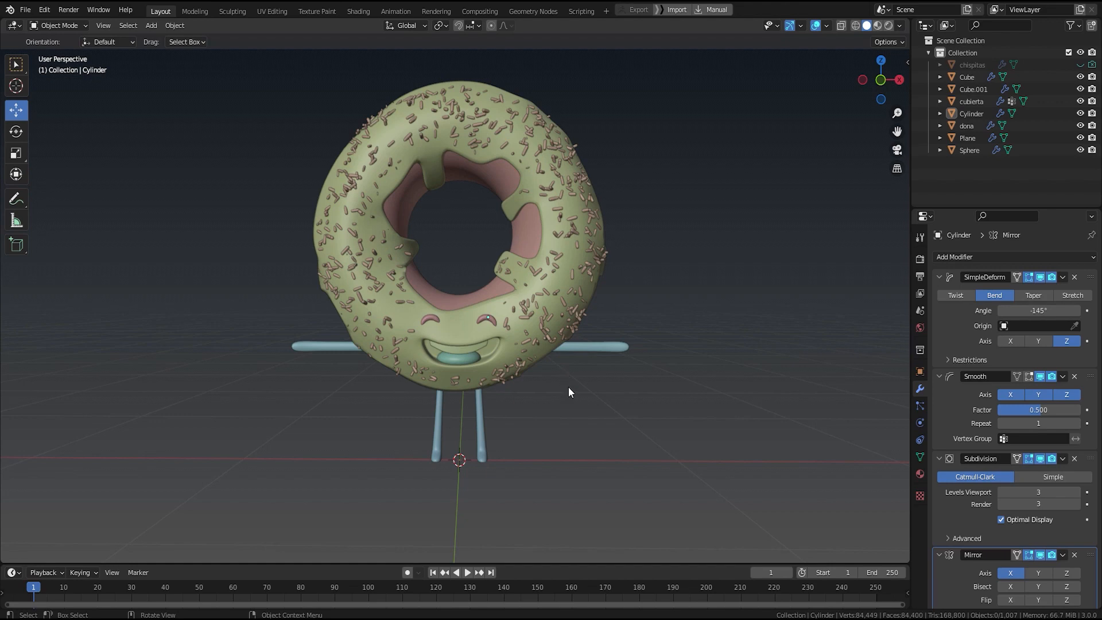
Step: Select the donut's icing and set its sprinkle particle system's emission number to 400
middle_drag(568, 388, 582, 243)
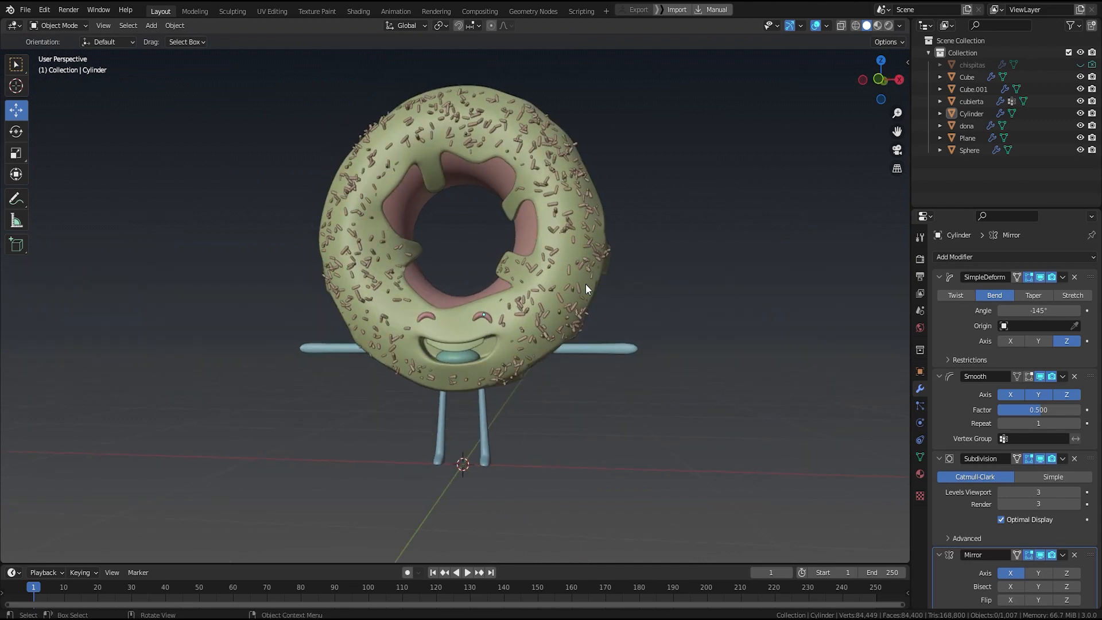
middle_drag(564, 352, 550, 255)
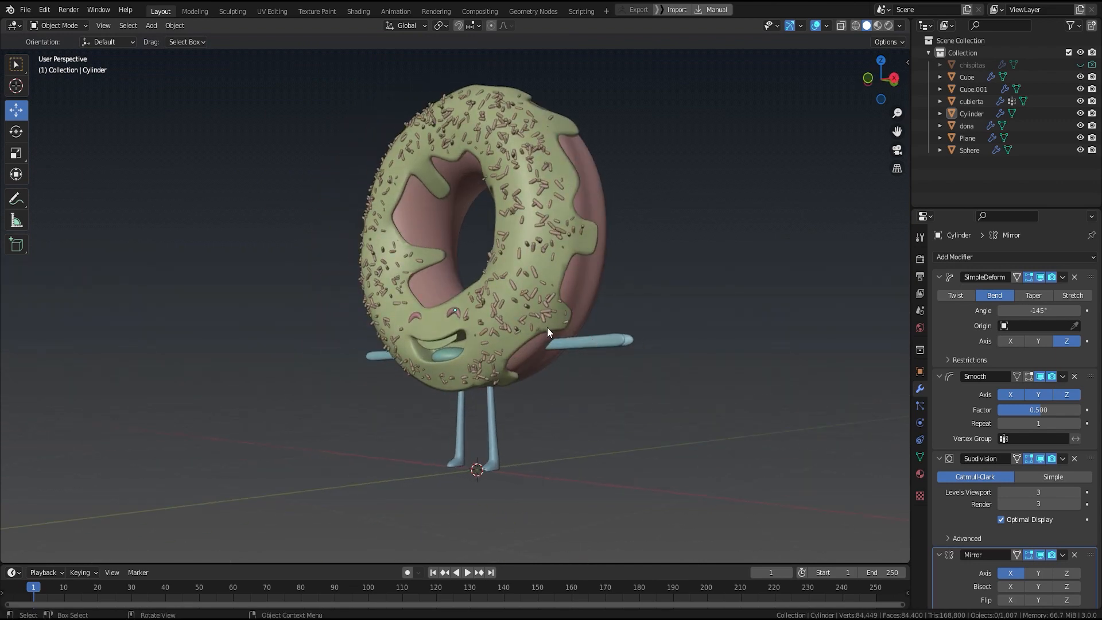
middle_drag(547, 328, 426, 360)
scroll(427, 359, up, 3)
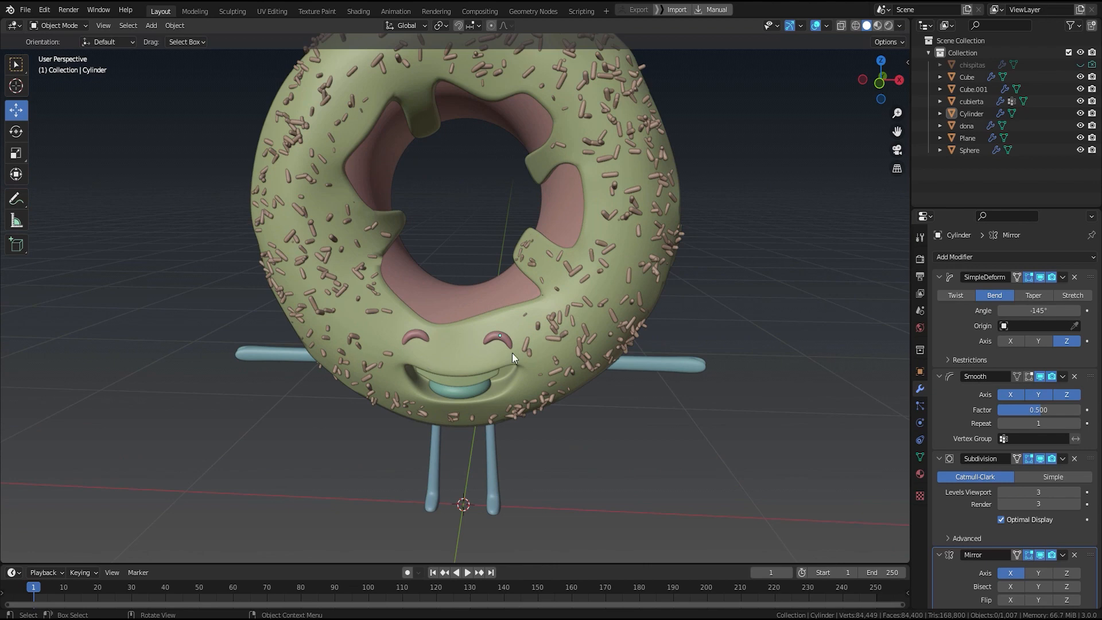
middle_drag(512, 353, 508, 322)
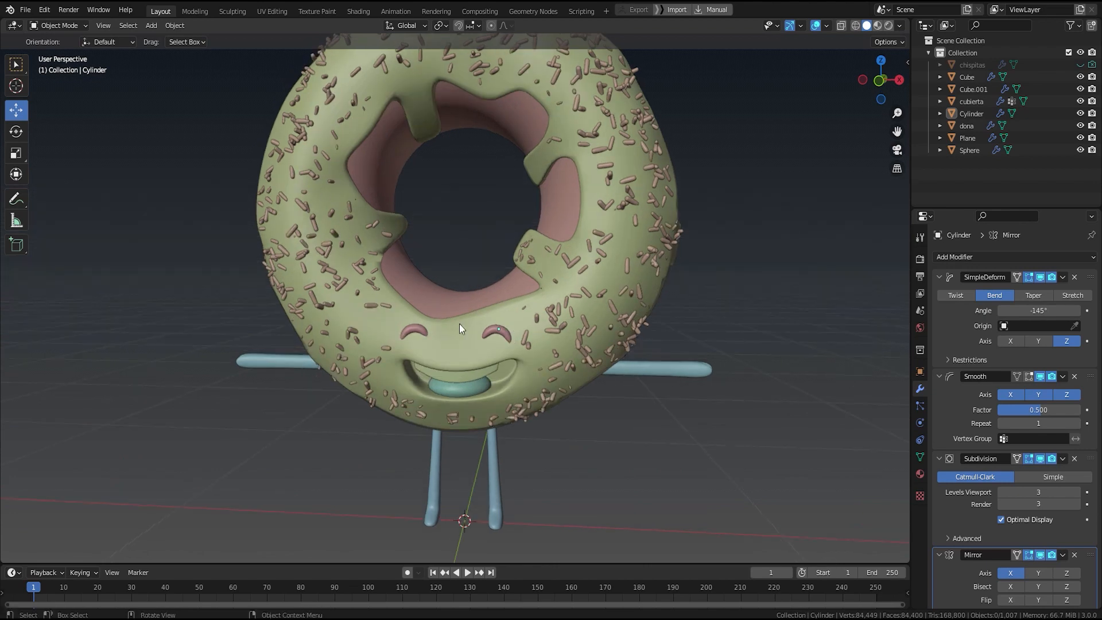
click(618, 298)
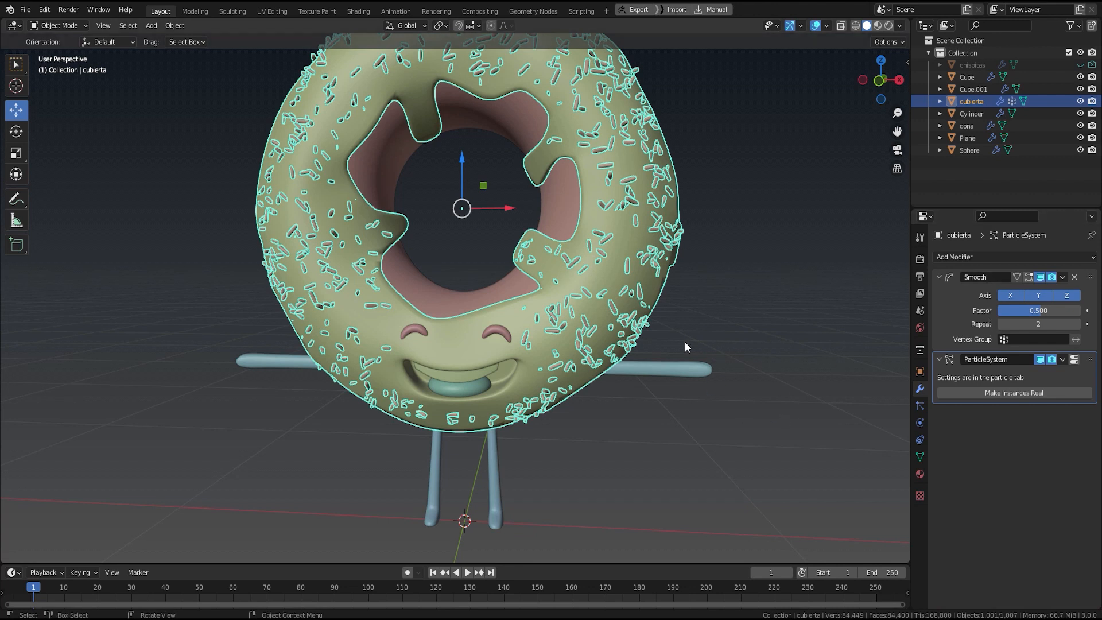
click(921, 405)
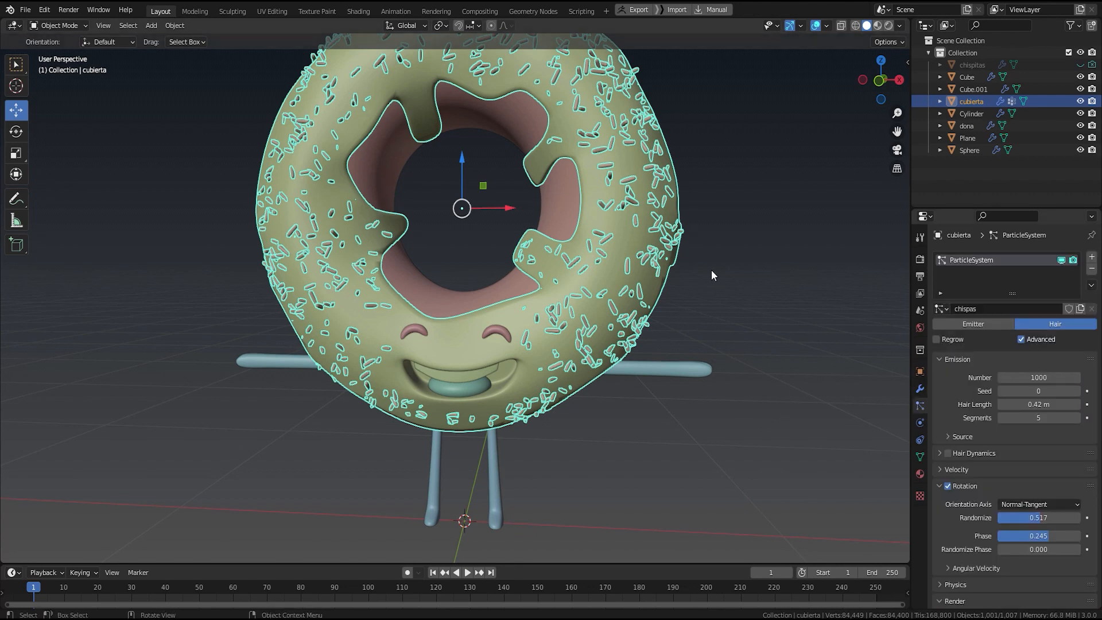
shift+middle_drag(711, 270, 744, 339)
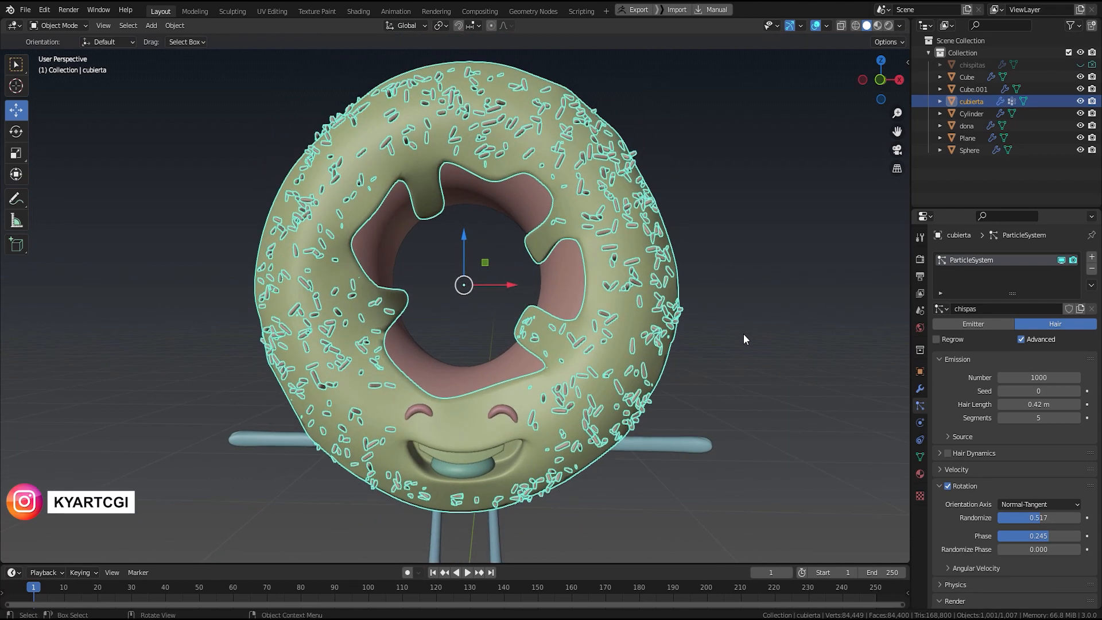
click(1052, 378)
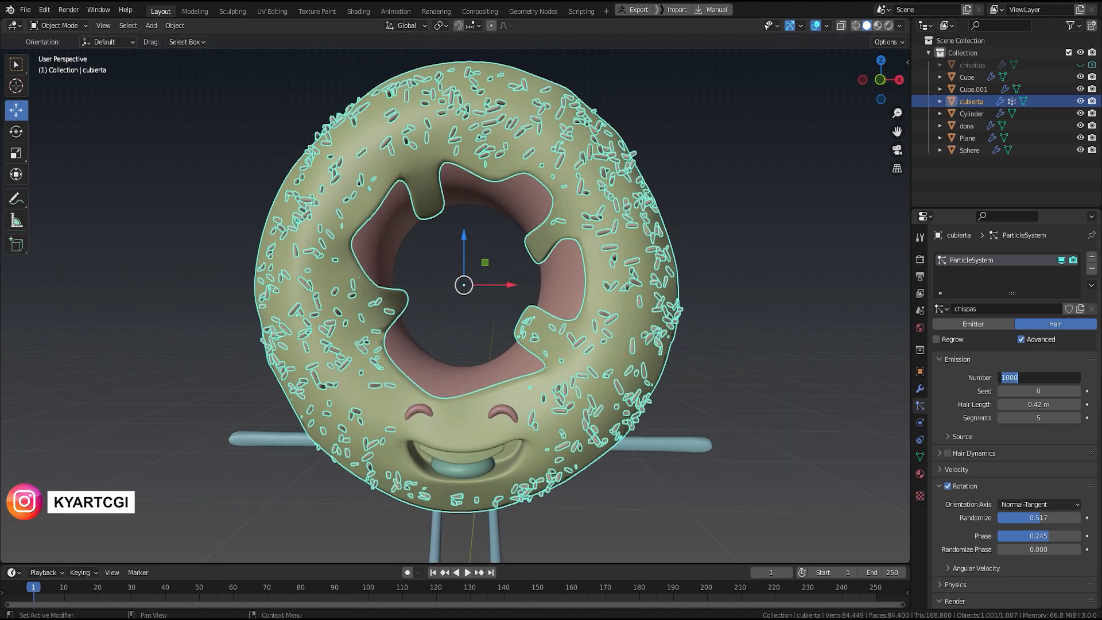
text(400)
key(Return)
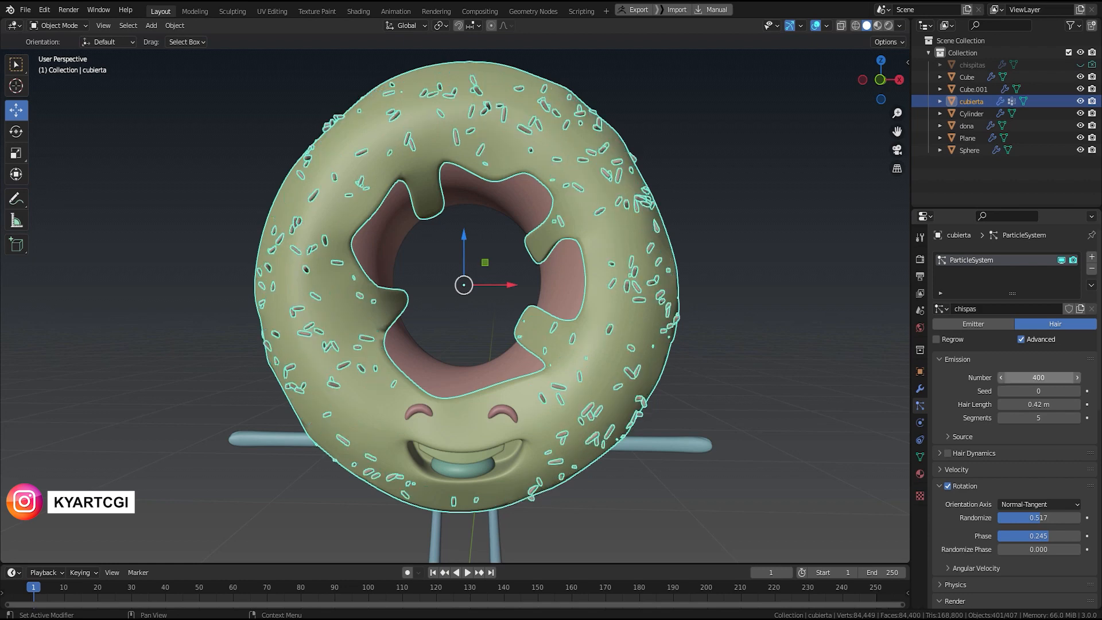
Step: Set the render scale of the icing's sprinkle particles to 1.8
middle_drag(748, 378, 665, 411)
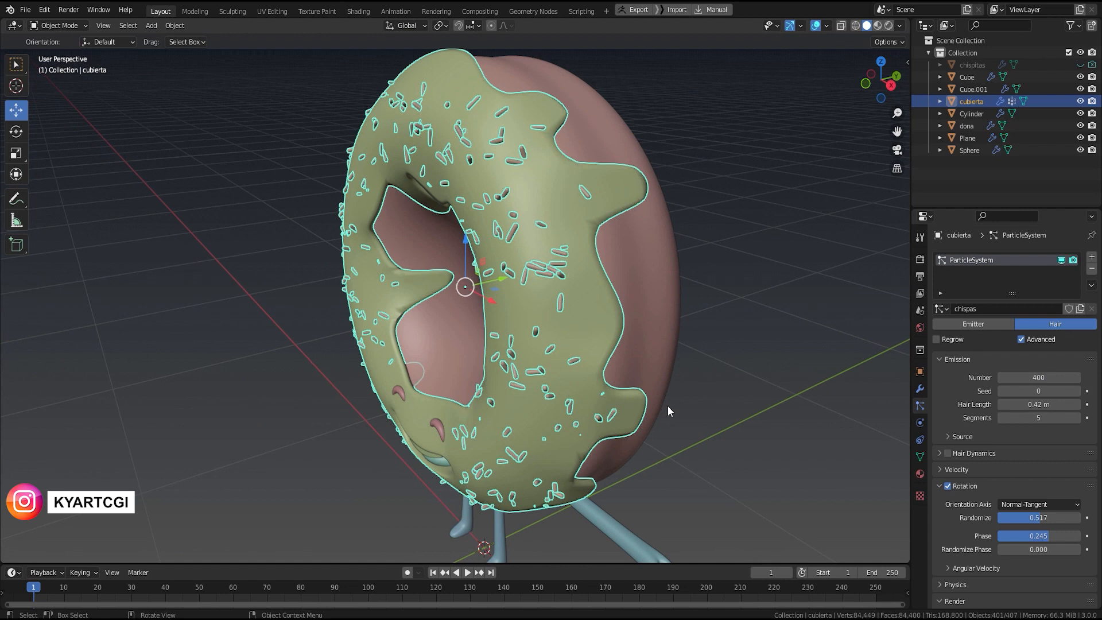
scroll(980, 424, down, 5)
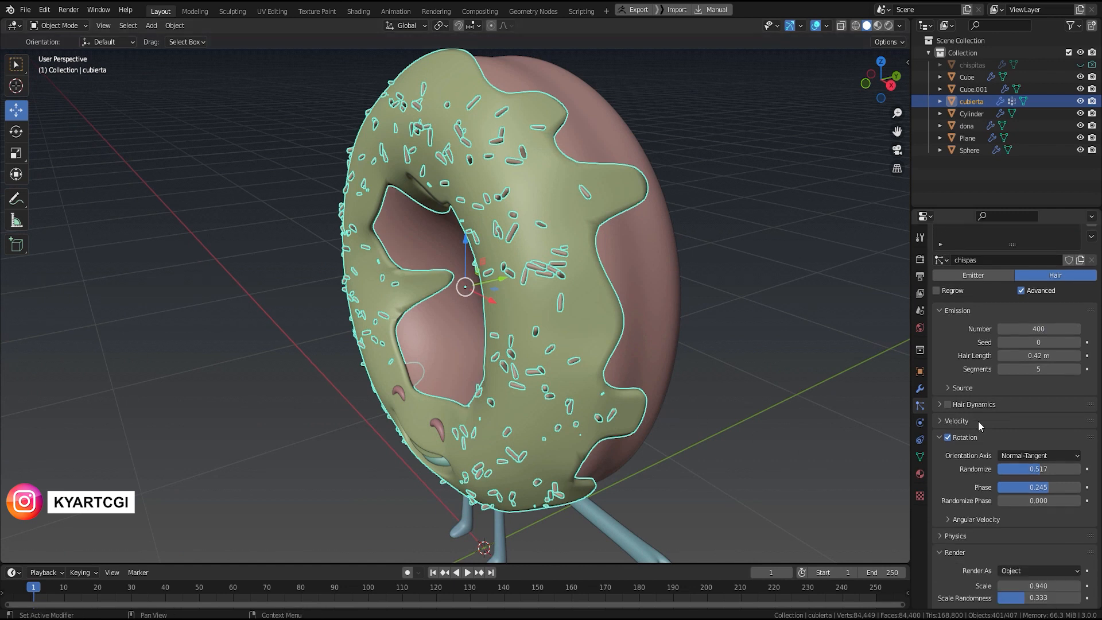
scroll(979, 423, down, 1)
scroll(978, 423, down, 1)
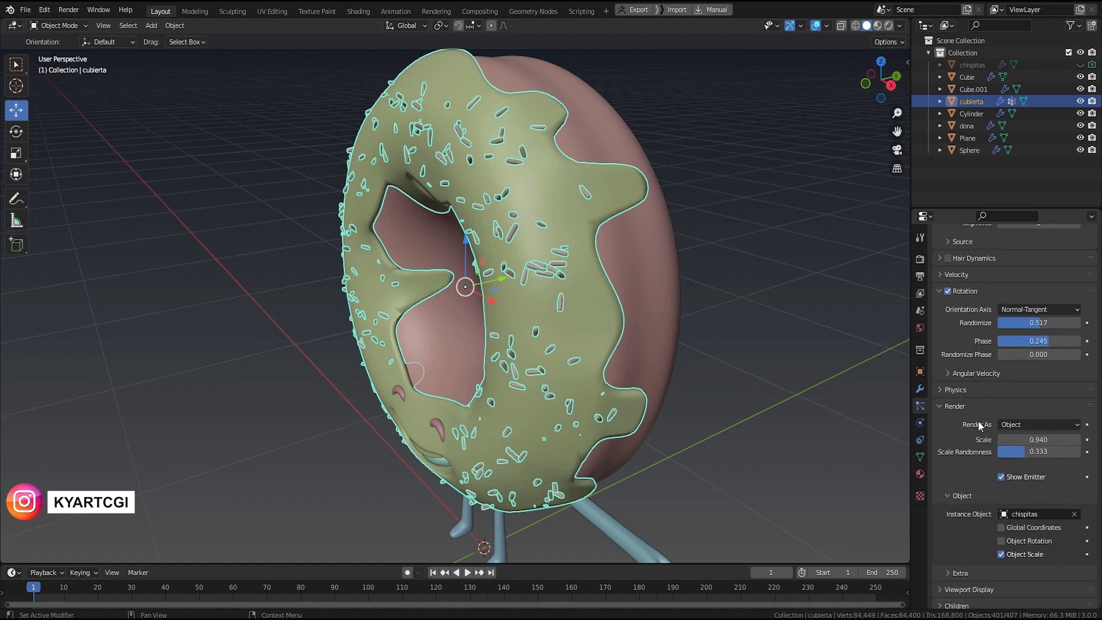
click(1029, 439)
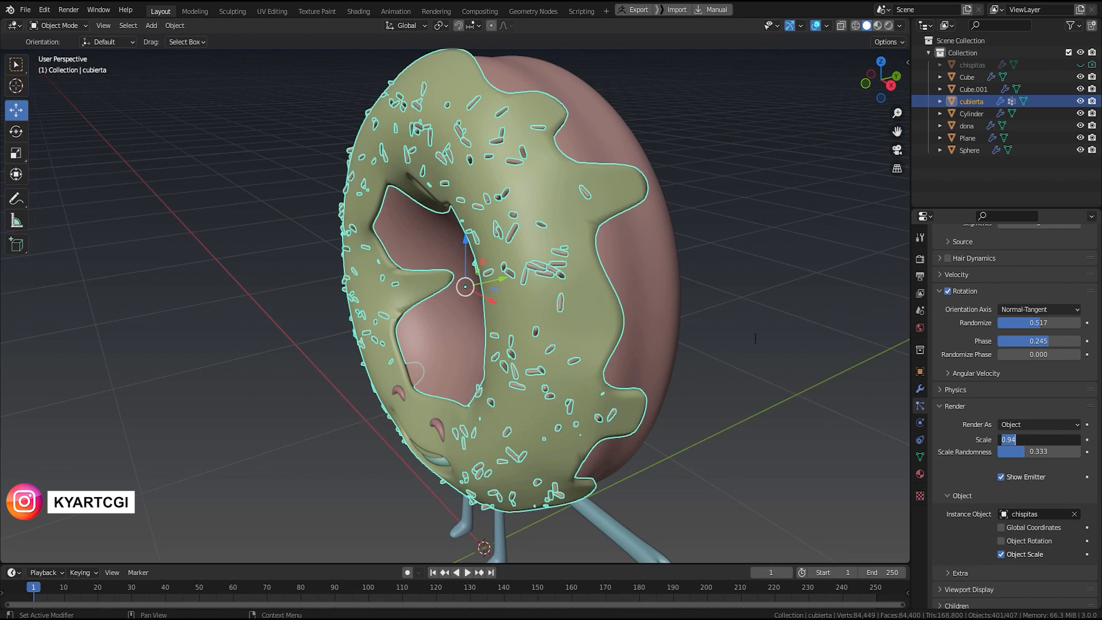
text(1.8)
key(Return)
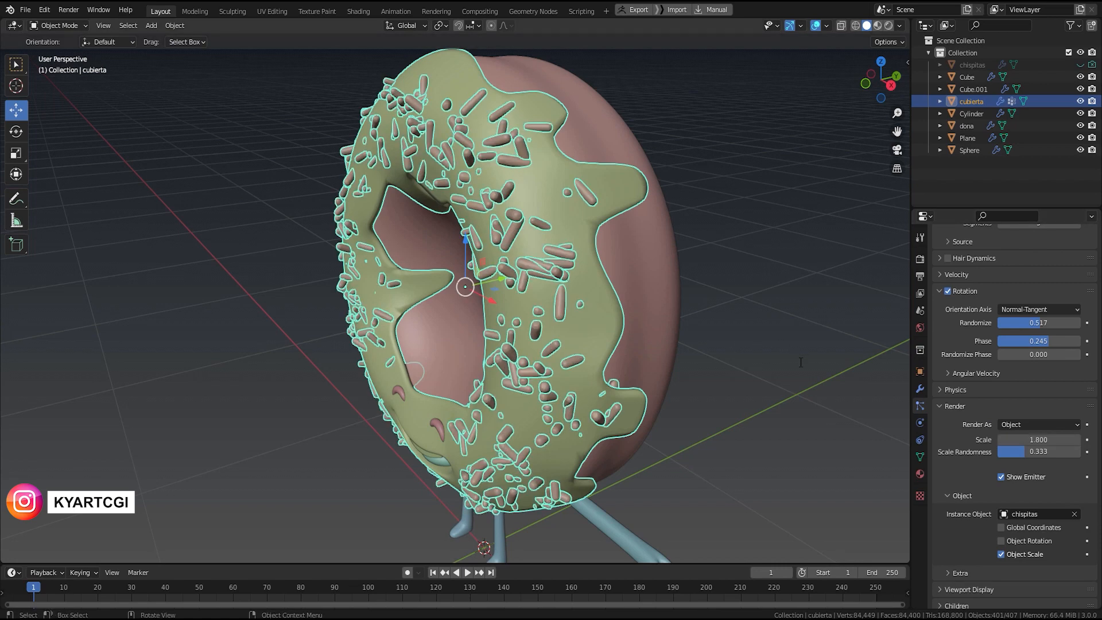
Step: Set the scale randomness of the sprinkle particles to 0.1
alt+middle_drag(729, 310, 795, 298)
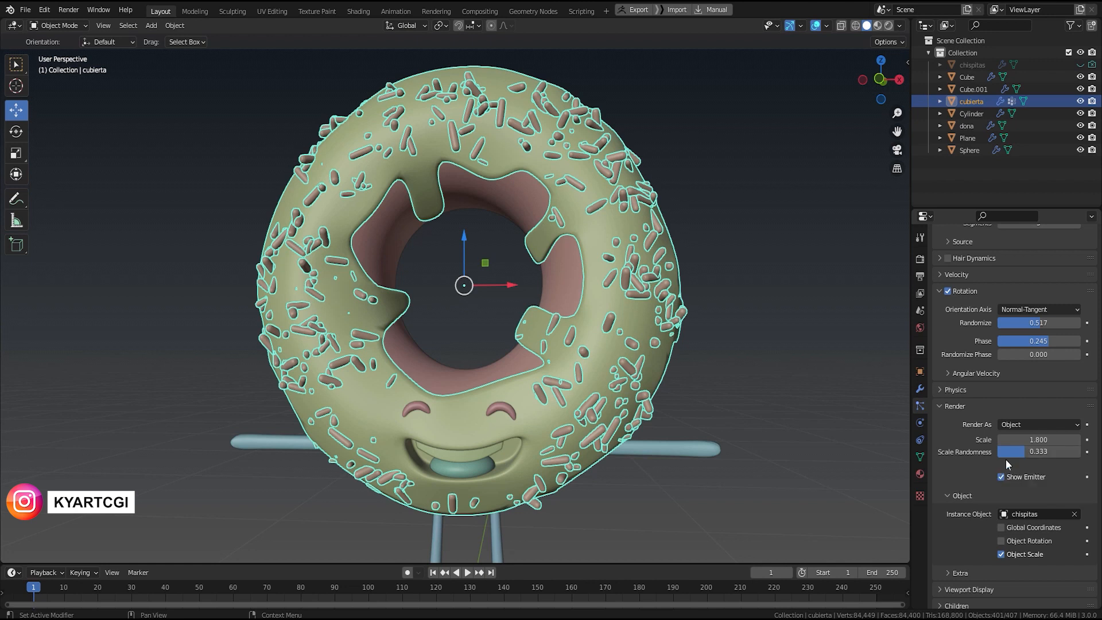
drag(1025, 453, 1053, 453)
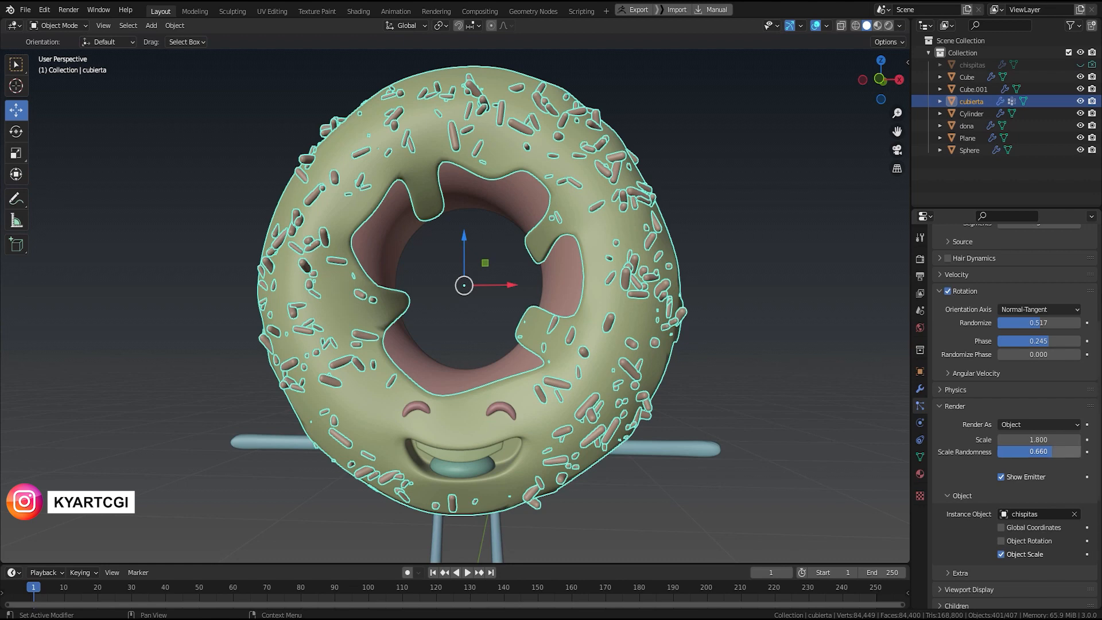
click(1053, 453)
text(0.1)
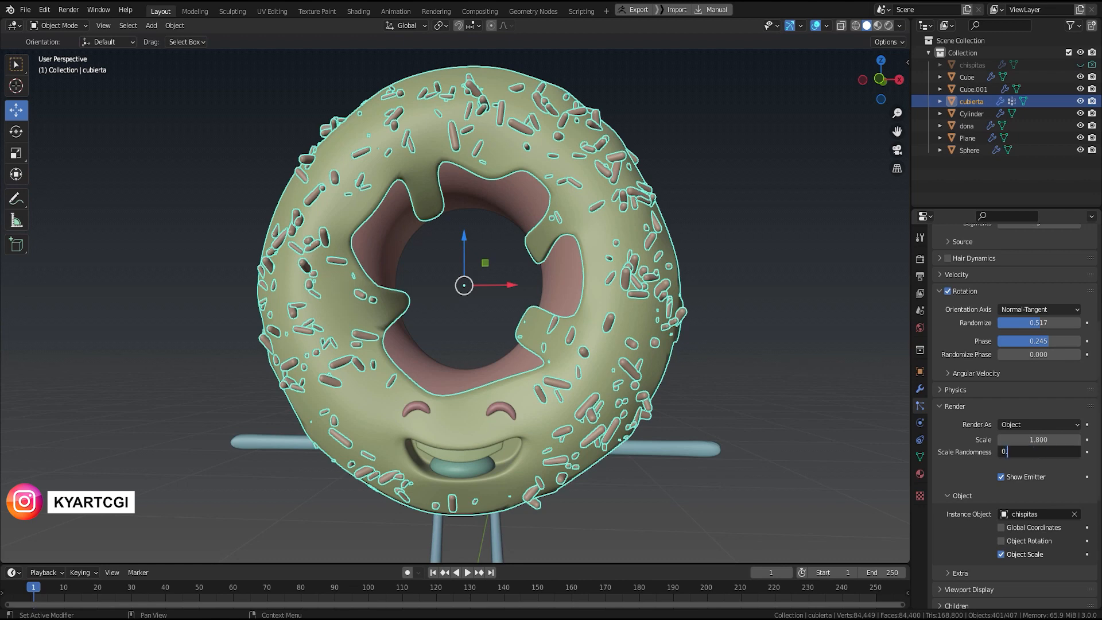
key(Return)
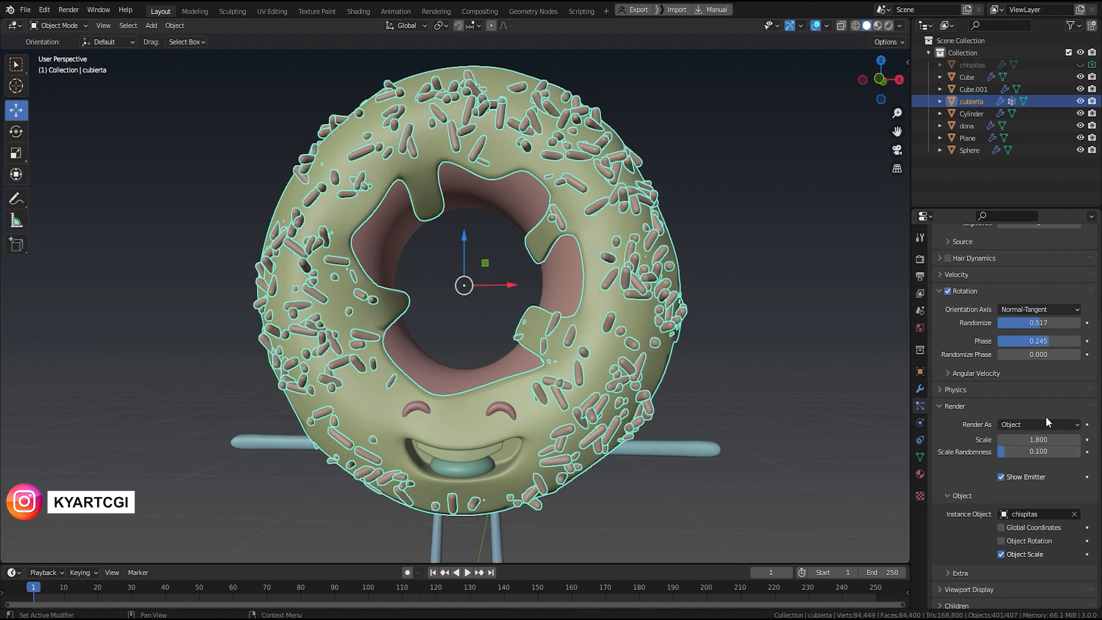
Step: Adjust the hair length of the sprinkle particle system to 0.26 m
scroll(1022, 343, up, 5)
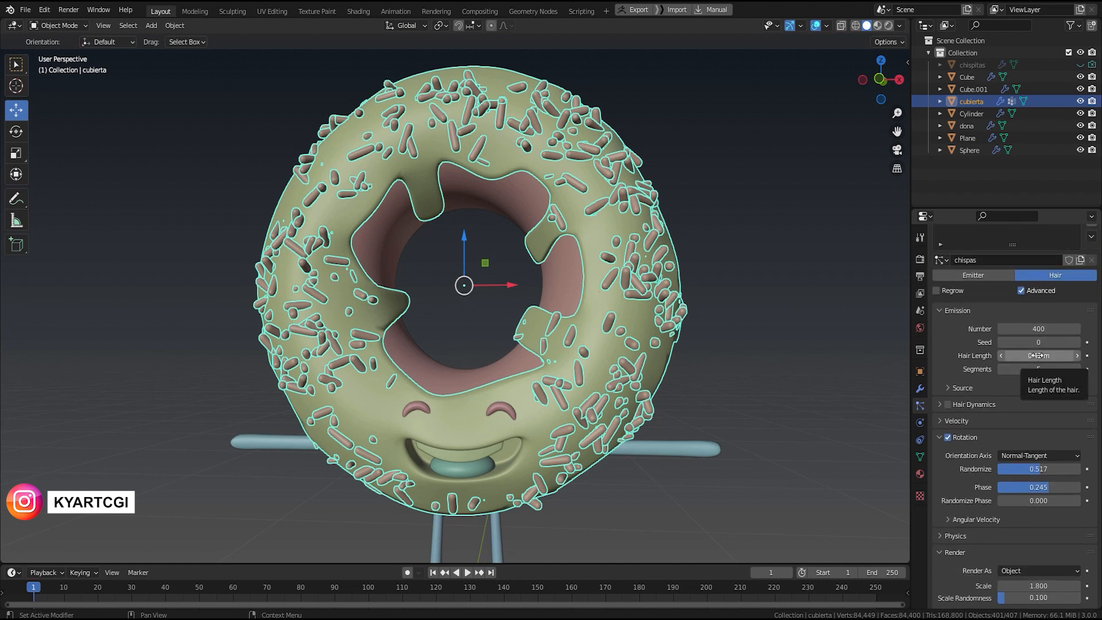
click(1037, 356)
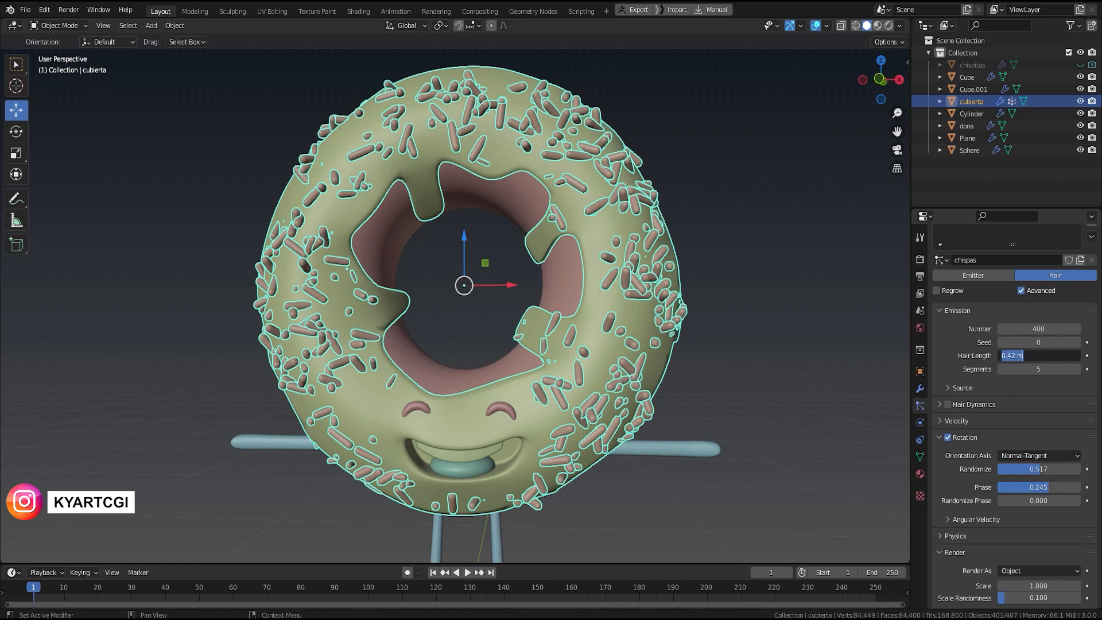
text(0.2)
key(Return)
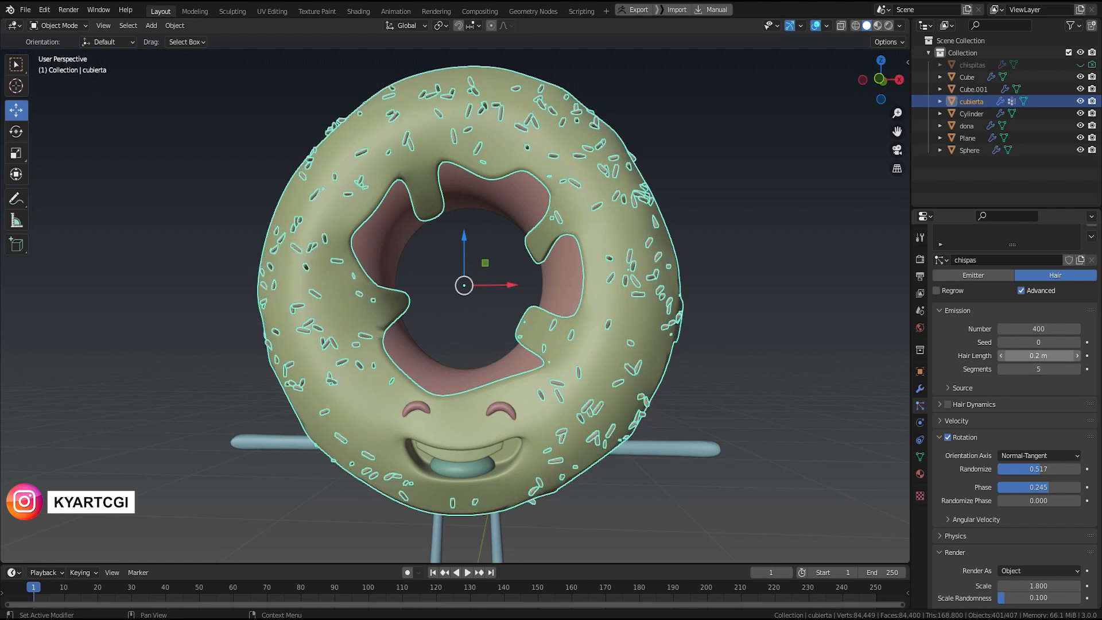
drag(1041, 355, 1055, 354)
Step: Deselect the icing and set the sprinkle emission number to 350
middle_drag(699, 325, 718, 386)
click(719, 386)
mouse_move(705, 320)
middle_down()
mouse_move(731, 364)
mouse_move(698, 357)
mouse_move(685, 321)
middle_up()
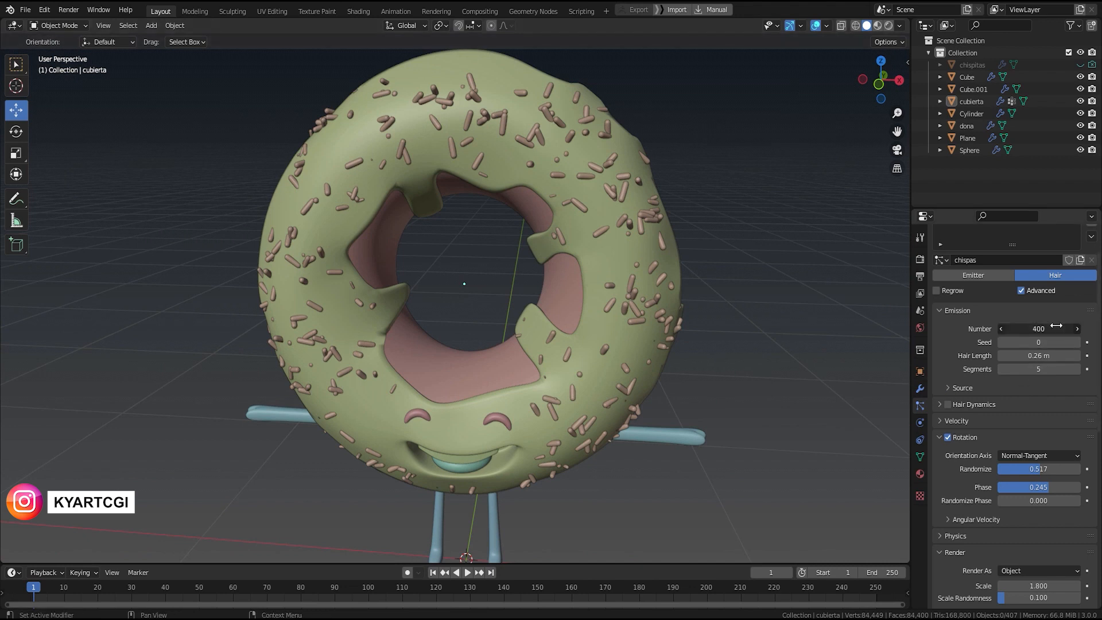
click(1040, 328)
text(300)
key(Return)
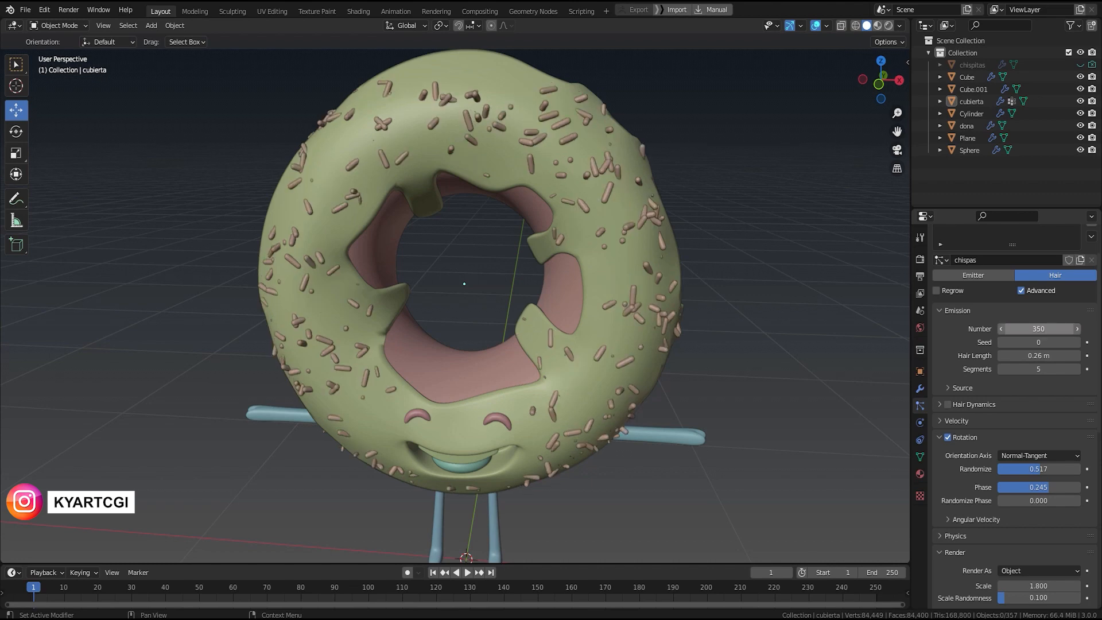
Step: Set the sprinkles' Randomize Phase rotation value to 0.272
scroll(956, 425, down, 3)
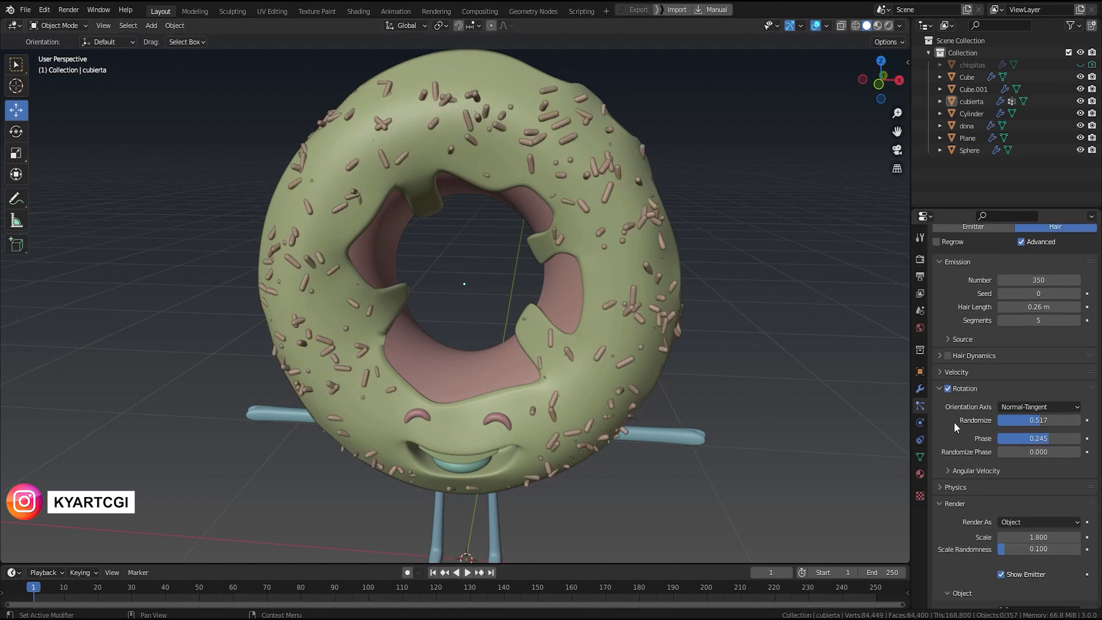
middle_drag(684, 357, 710, 334)
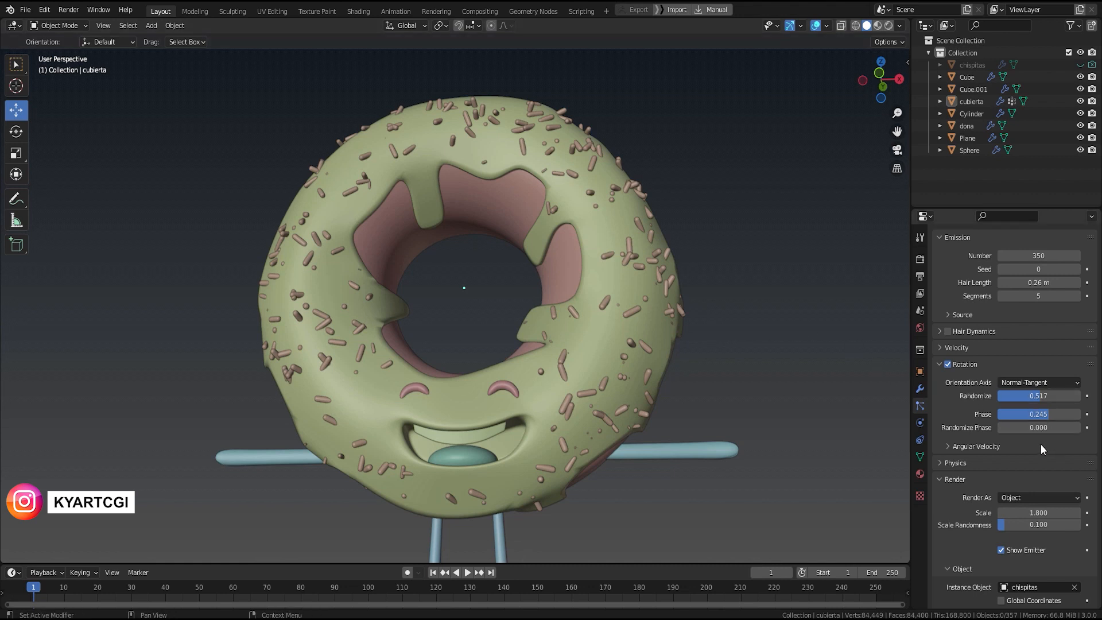
mouse_move(1031, 428)
mouse_down()
mouse_move(1062, 427)
mouse_move(1019, 428)
mouse_up()
Step: Try the Normal orientation axis for the sprinkle rotation and restore Normal-Tangent
mouse_move(901, 384)
middle_down()
mouse_move(815, 390)
mouse_move(869, 413)
mouse_move(839, 442)
mouse_move(905, 402)
middle_up()
click(1024, 382)
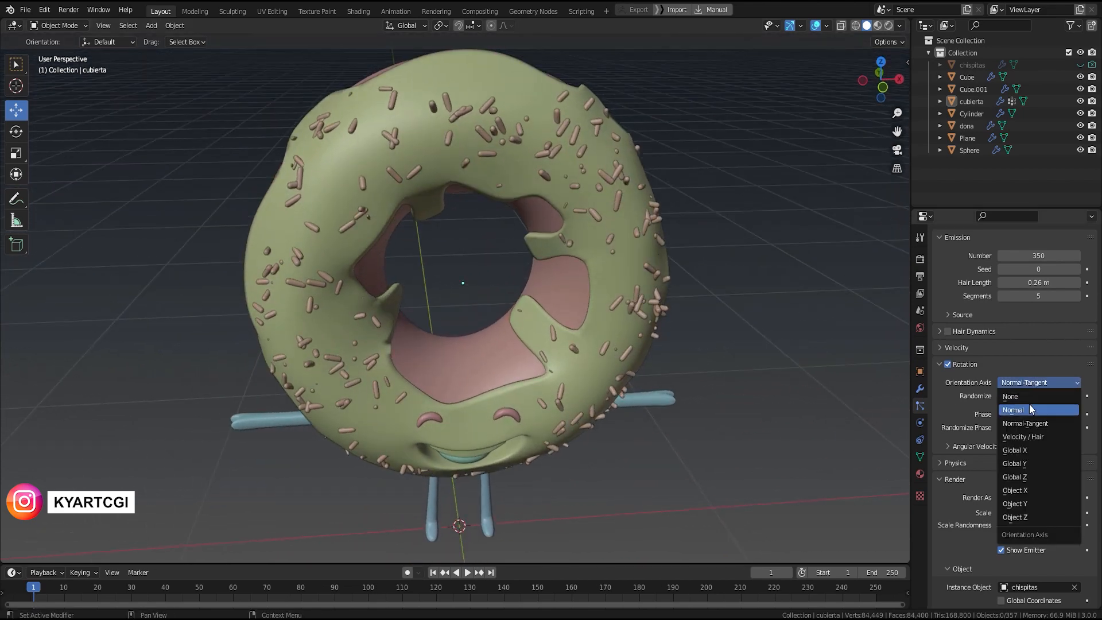
click(1029, 404)
middle_drag(887, 373, 977, 379)
click(1022, 382)
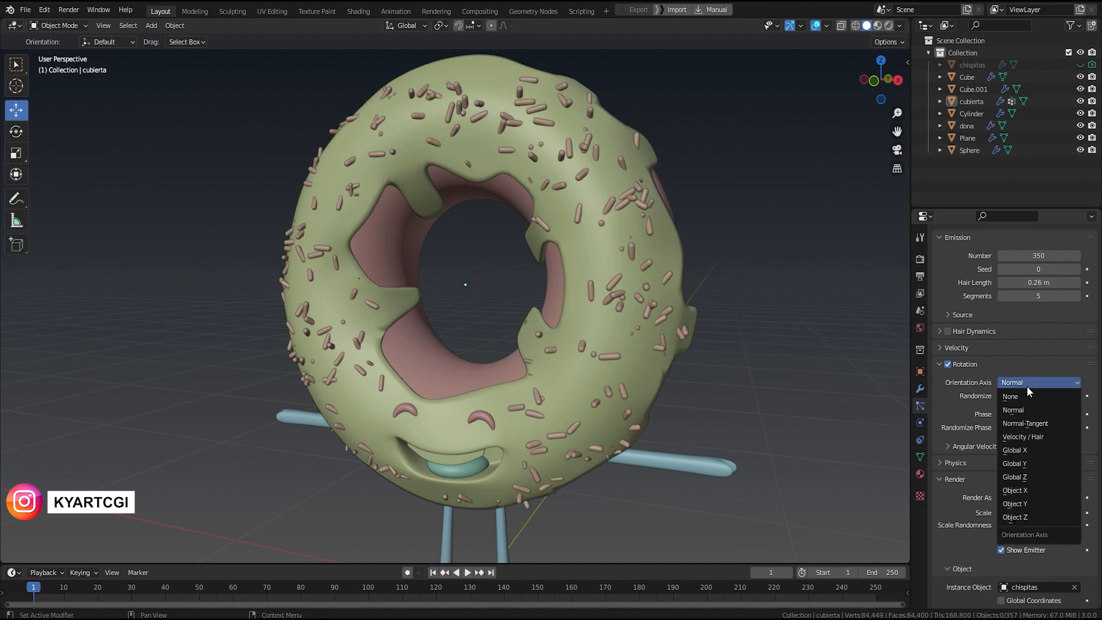
click(1045, 424)
Step: Select the icing and switch it to Weight Paint mode
middle_drag(762, 322, 718, 362)
click(575, 372)
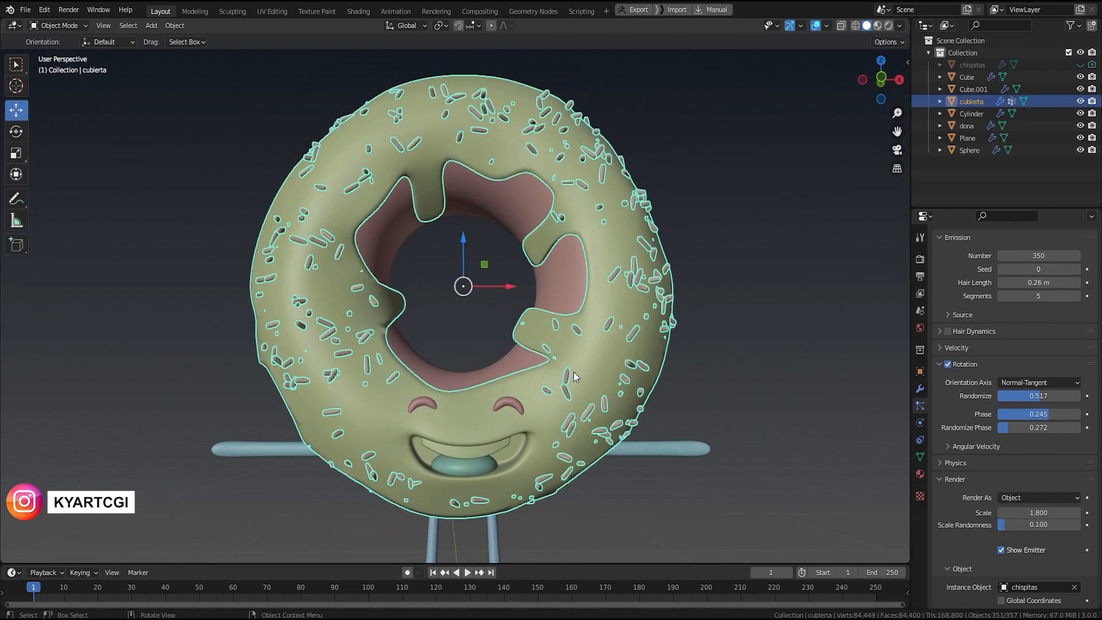
key(ctrl+Tab)
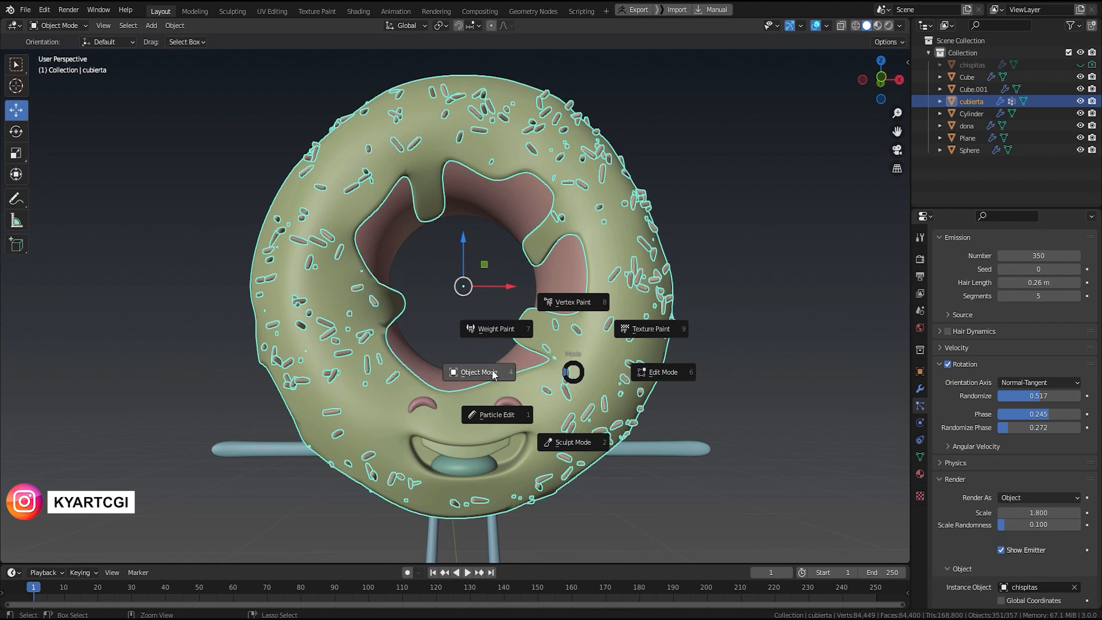
click(504, 332)
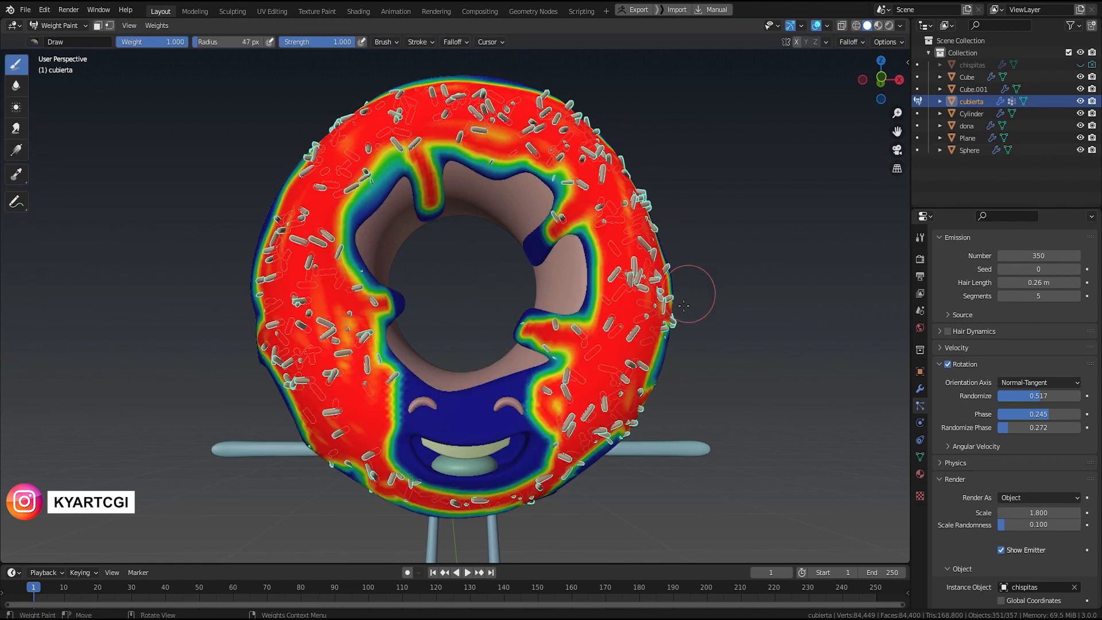
Step: Paint full weight 1.000 over the icing's top outer edge and its left flank to extend the sprinkle area
mouse_move(706, 266)
middle_down()
mouse_move(694, 305)
mouse_move(498, 235)
middle_up()
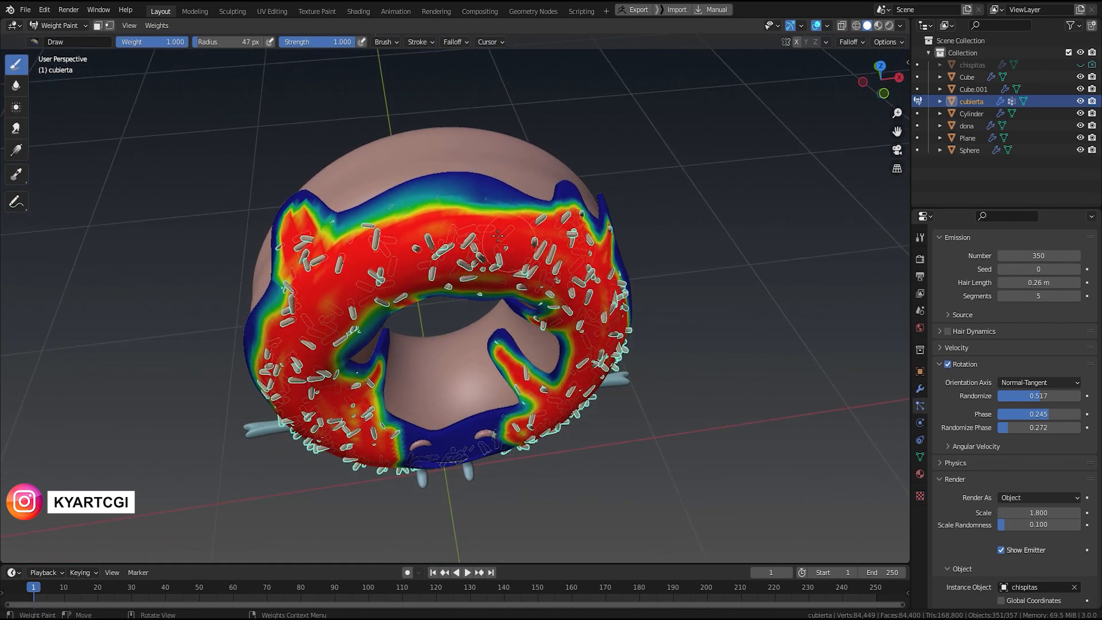
drag(494, 208, 470, 225)
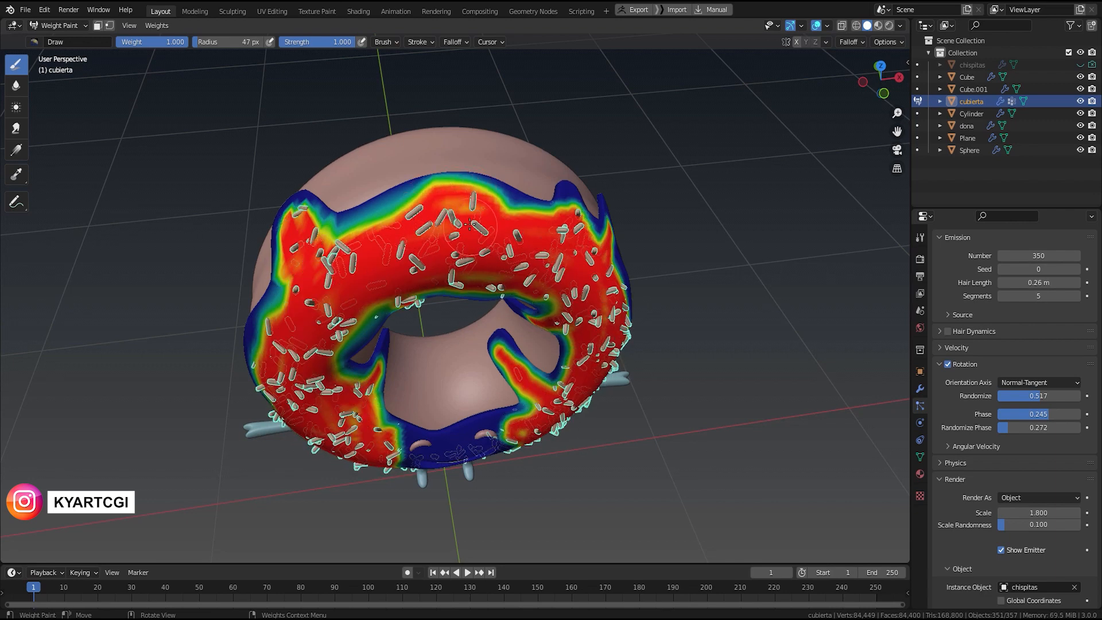
mouse_move(366, 213)
mouse_down()
mouse_move(428, 194)
mouse_move(489, 198)
mouse_up()
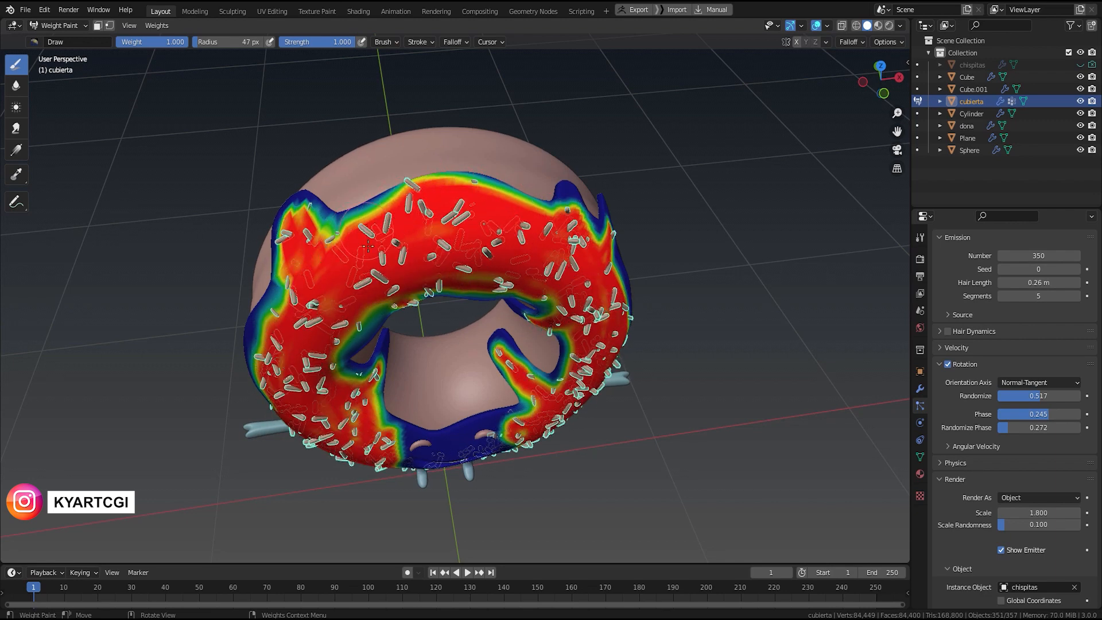
mouse_move(352, 248)
middle_down()
mouse_move(404, 253)
mouse_move(356, 321)
middle_up()
drag(362, 385, 374, 395)
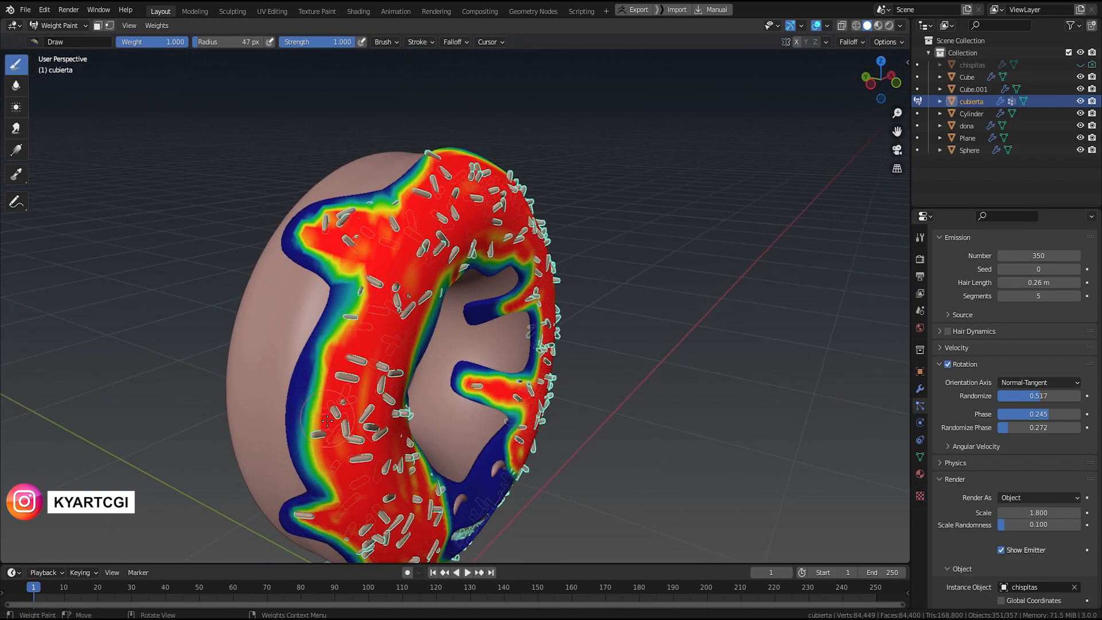
Step: Paint full weight along the outer edge of the icing's right flank, including the drip there
middle_drag(374, 395, 443, 290)
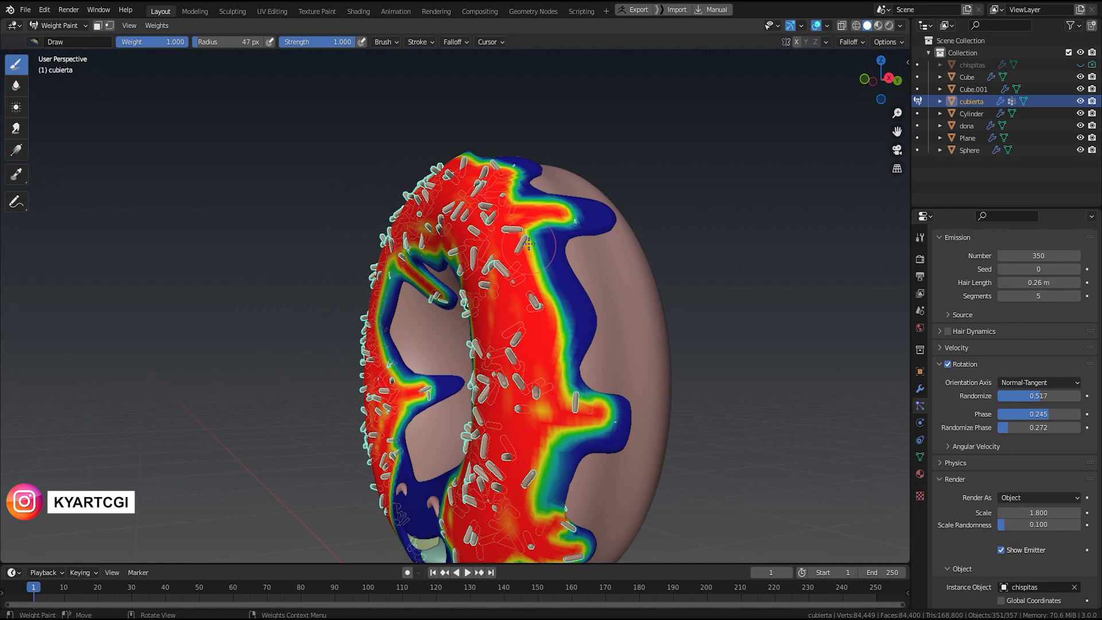
drag(567, 310, 569, 352)
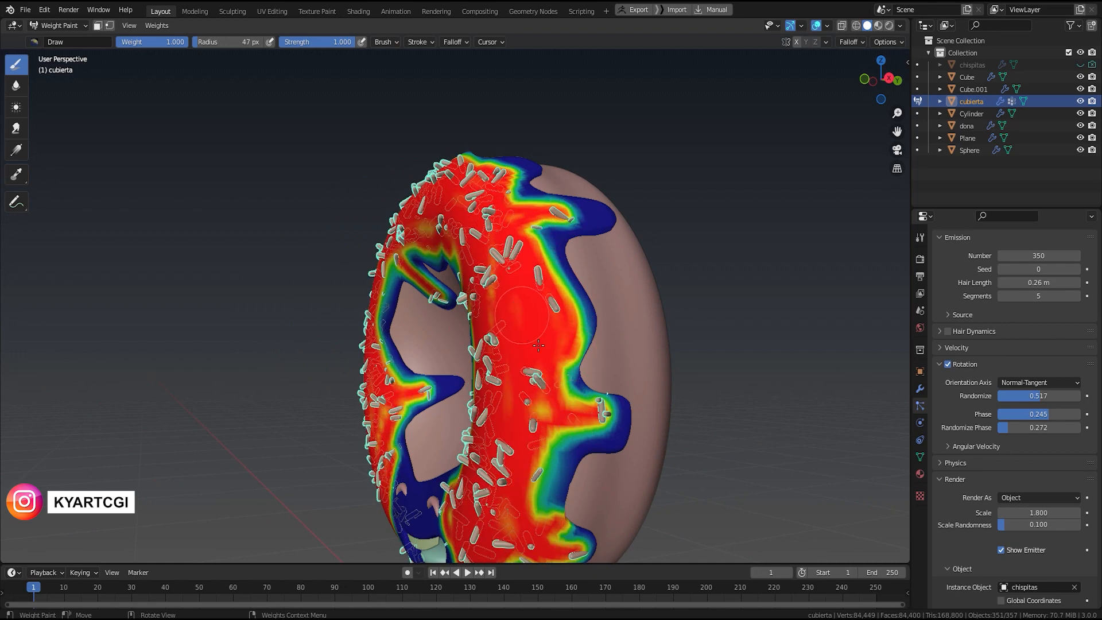
mouse_move(590, 416)
mouse_down()
mouse_move(601, 415)
mouse_move(575, 415)
mouse_up()
middle_drag(575, 415, 604, 379)
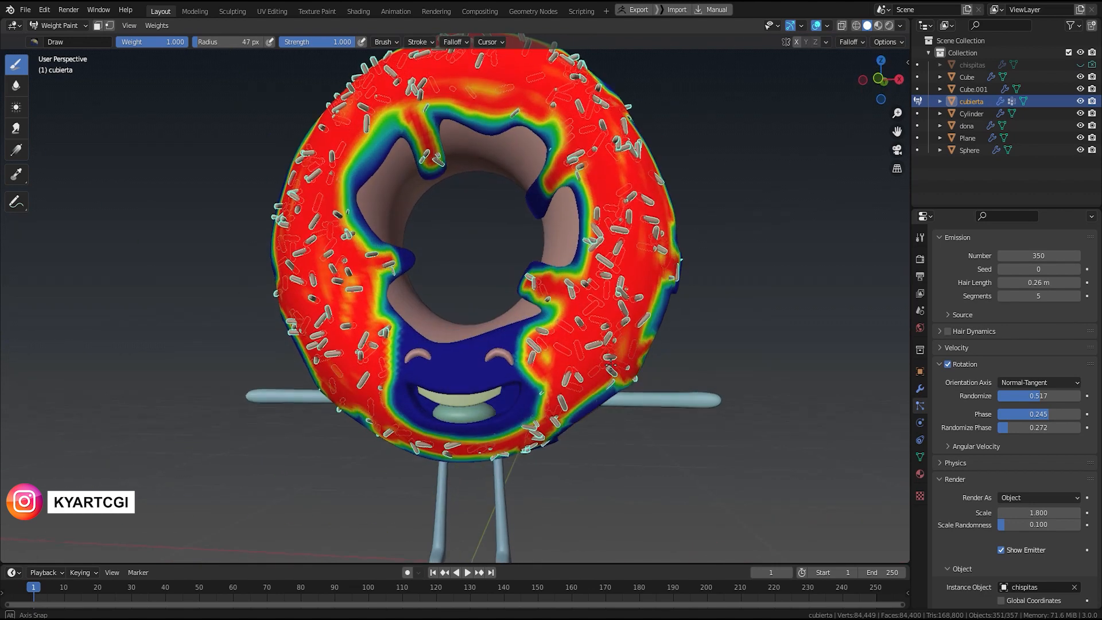
Step: Try removing sprinkles beside the hole's right edge by painting weight 0.000, and repaint the patch with weight 1.000
shift+middle_drag(495, 111, 519, 220)
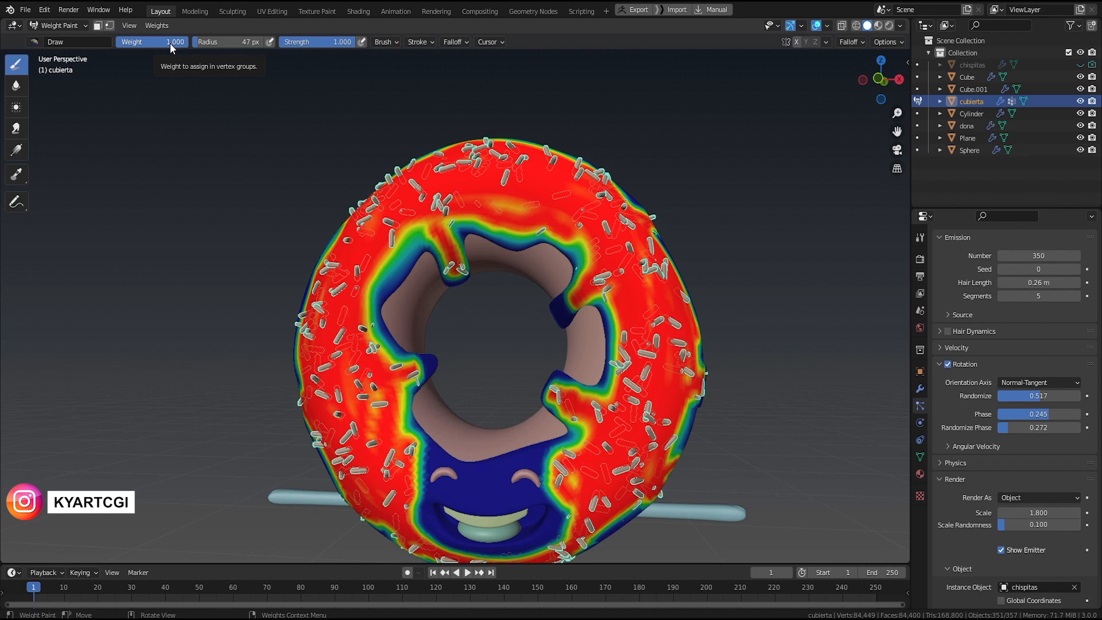
drag(172, 43, 117, 43)
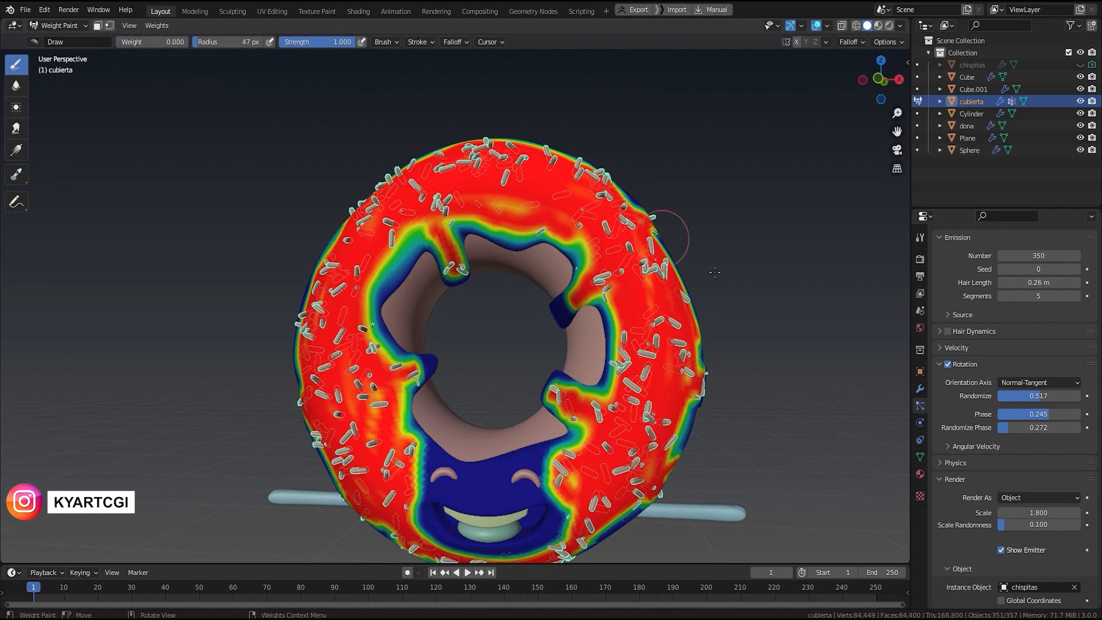
drag(602, 325, 653, 322)
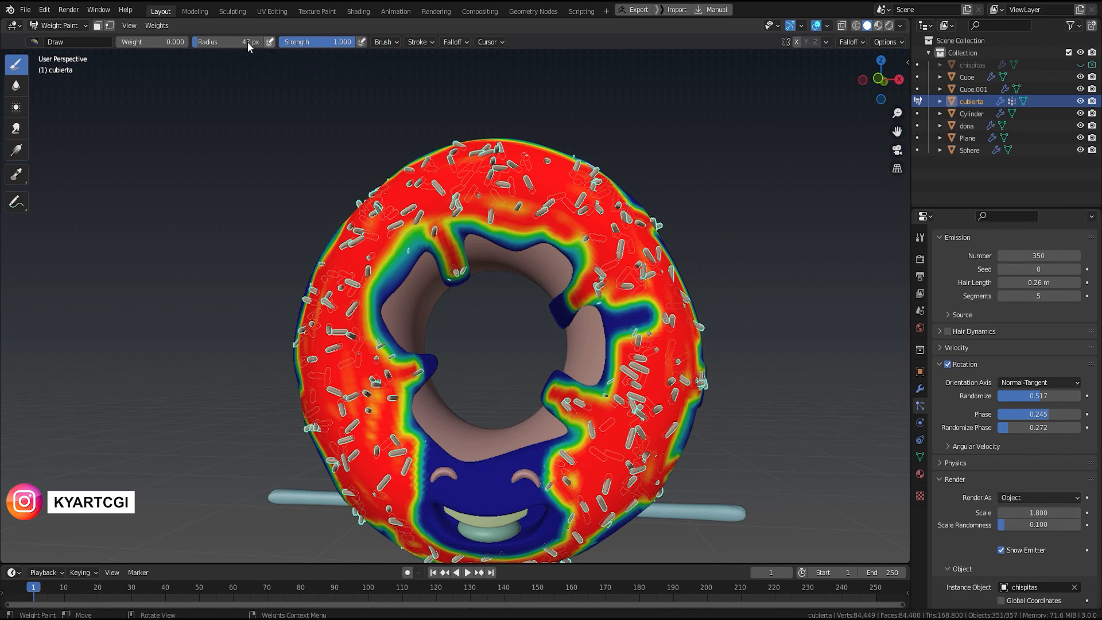
drag(142, 44, 179, 44)
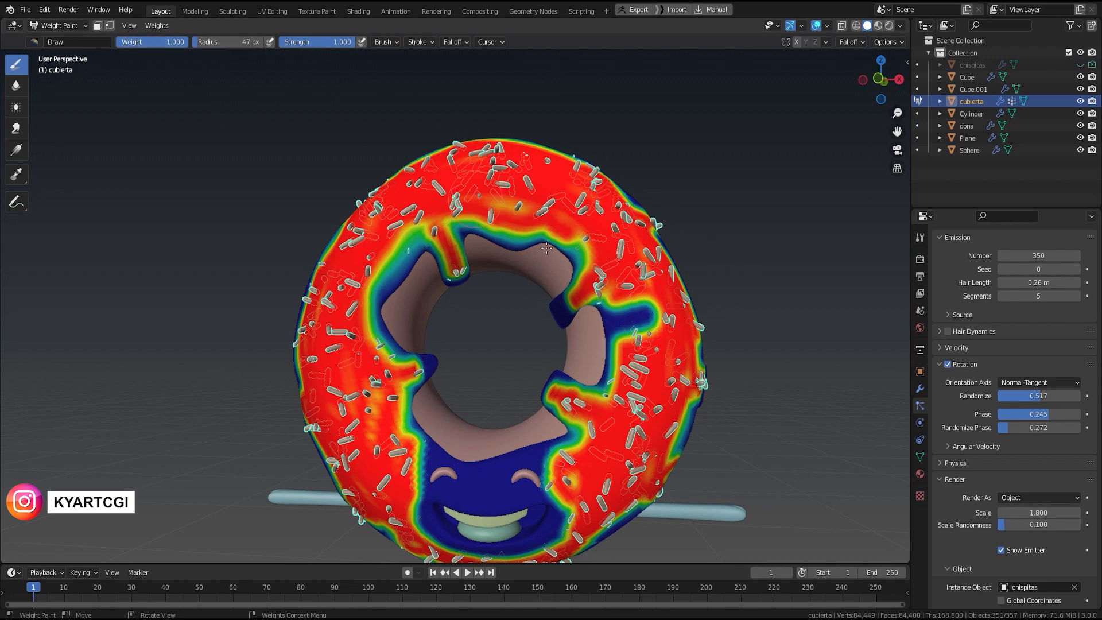
drag(656, 326, 626, 318)
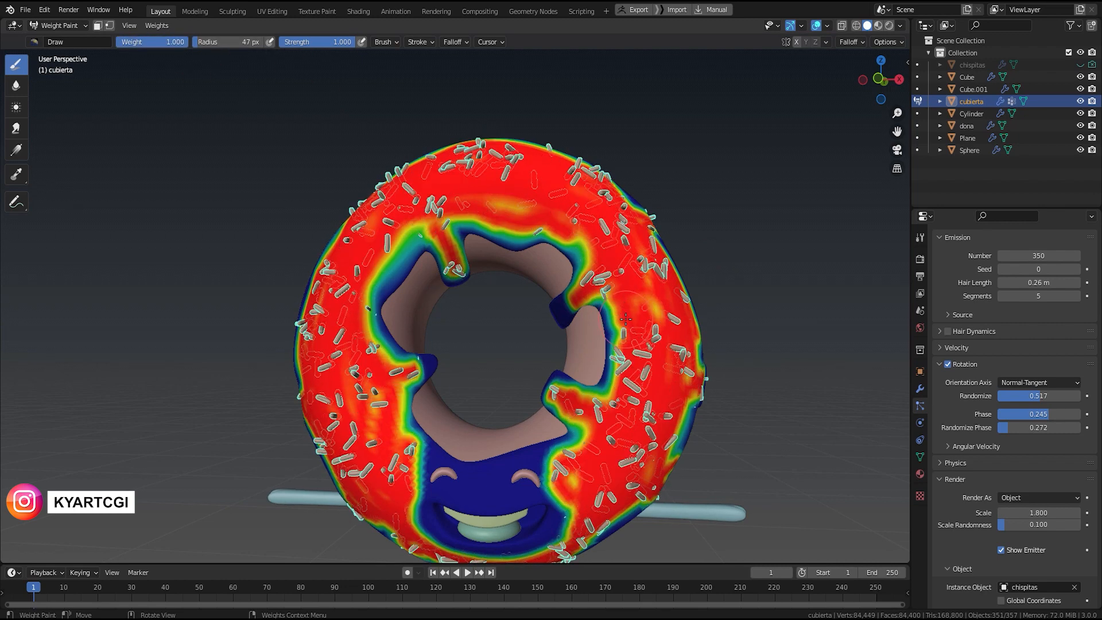
Step: Paint full weight over the icing above the donut hole, along its upper inner edge
middle_drag(626, 319, 492, 224)
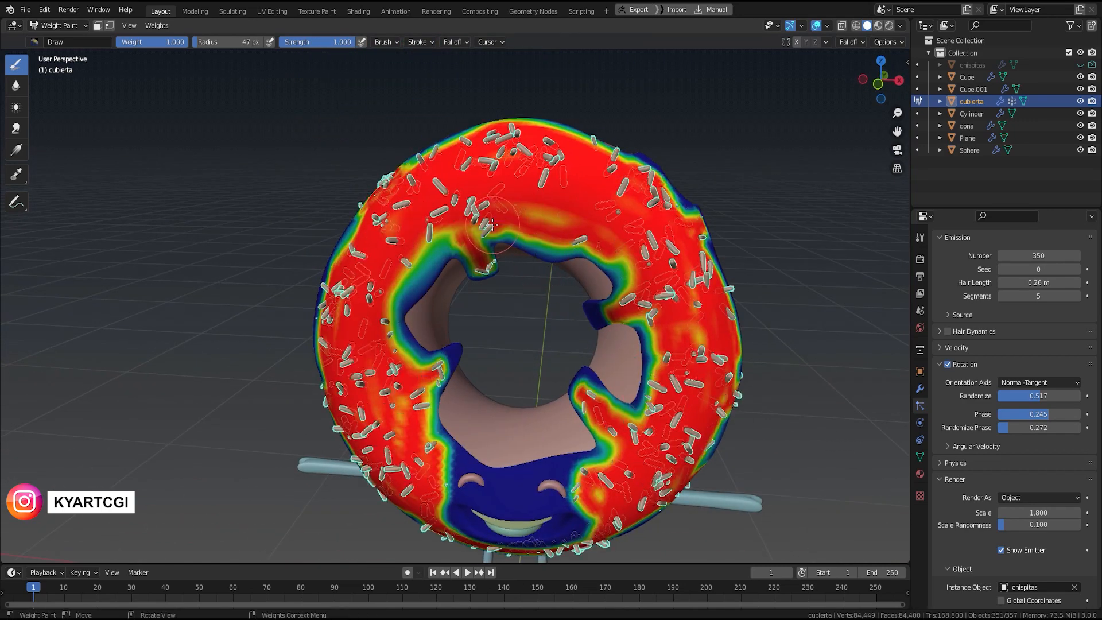
mouse_move(493, 225)
mouse_down()
mouse_move(565, 217)
mouse_move(537, 213)
mouse_move(594, 221)
mouse_move(566, 192)
mouse_move(649, 224)
mouse_move(698, 310)
mouse_up()
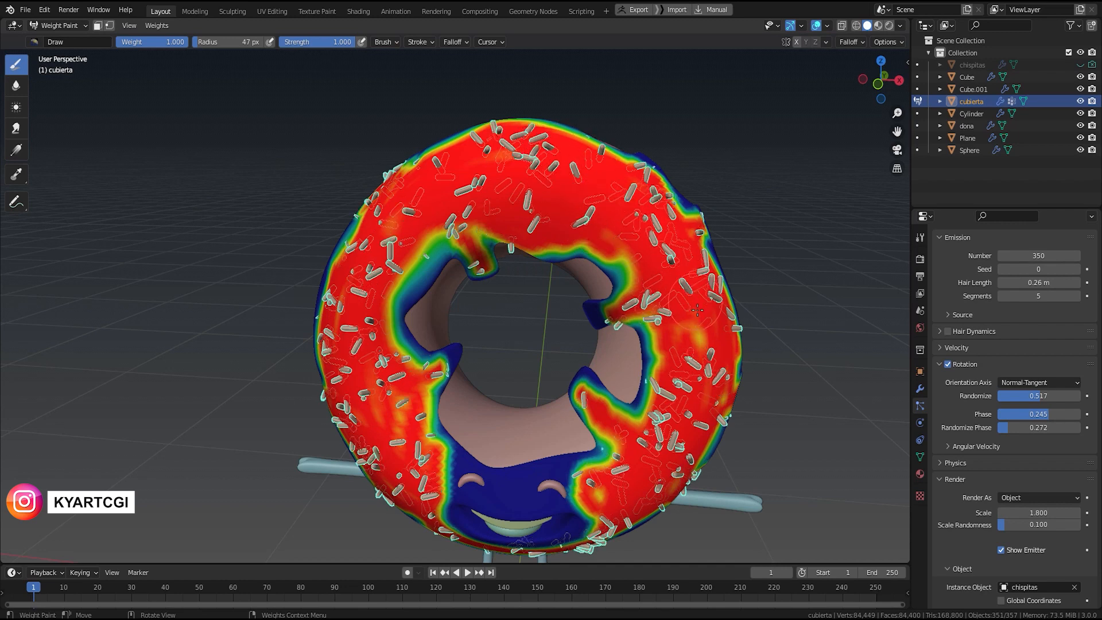
middle_drag(697, 310, 700, 309)
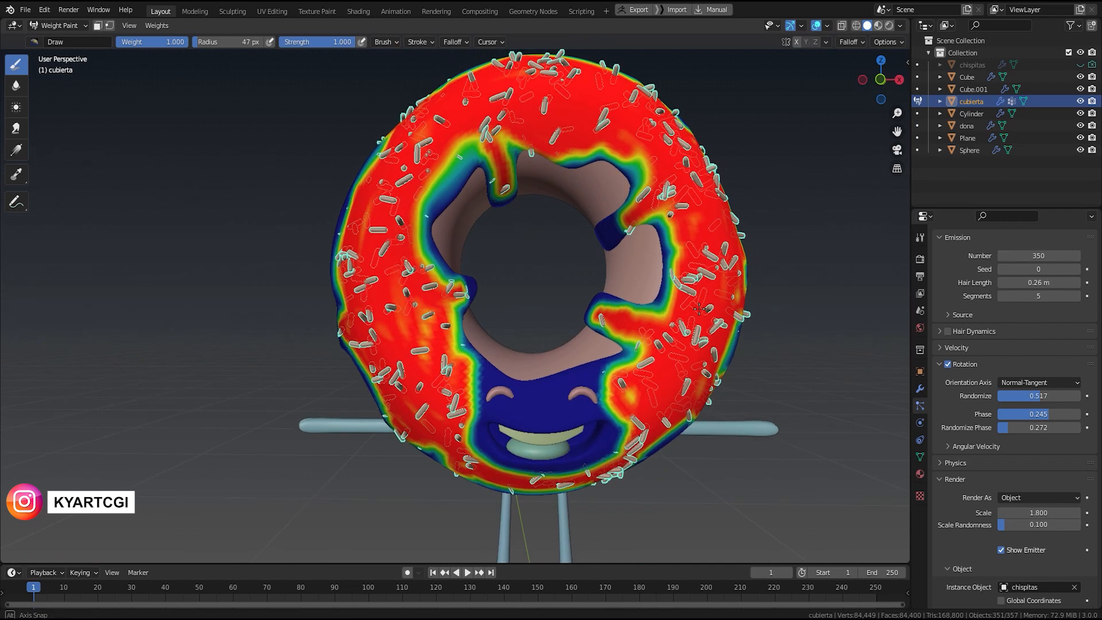
Step: Return the icing to Object Mode and deselect it
key(ctrl+Tab)
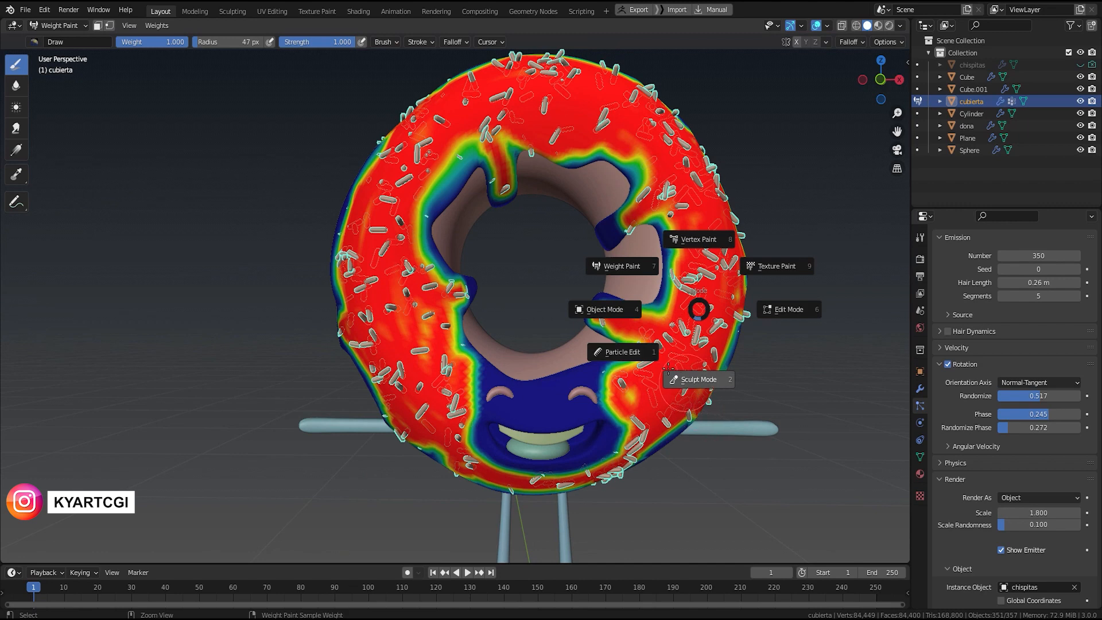
click(609, 311)
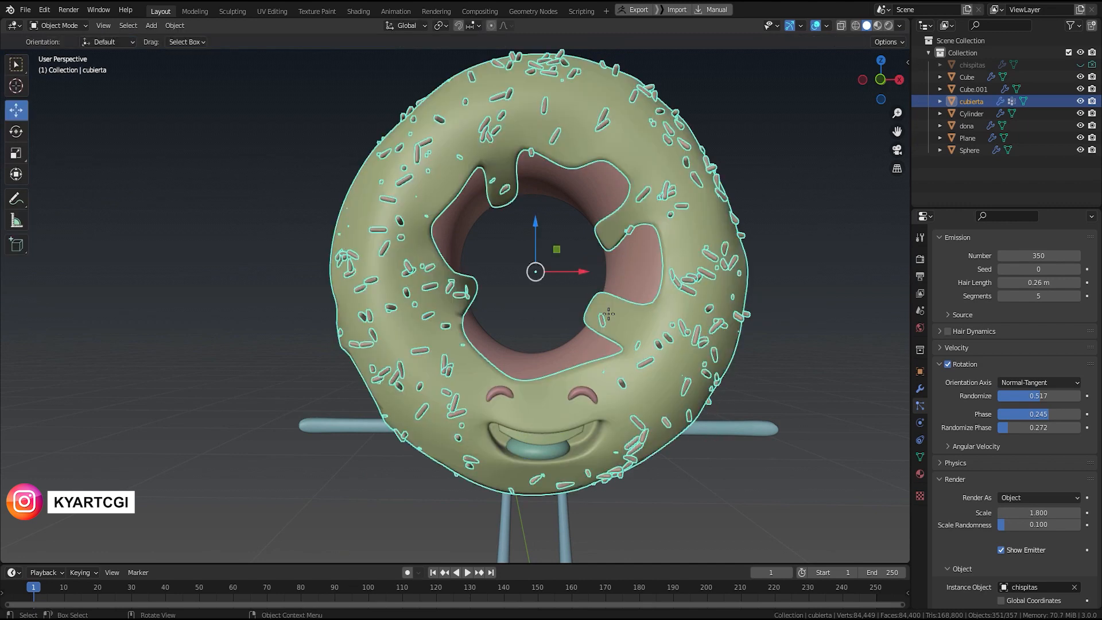
click(783, 295)
mouse_move(783, 295)
middle_down()
mouse_move(848, 296)
mouse_move(836, 399)
mouse_move(704, 340)
mouse_move(770, 281)
middle_up()
middle_drag(790, 310, 783, 315)
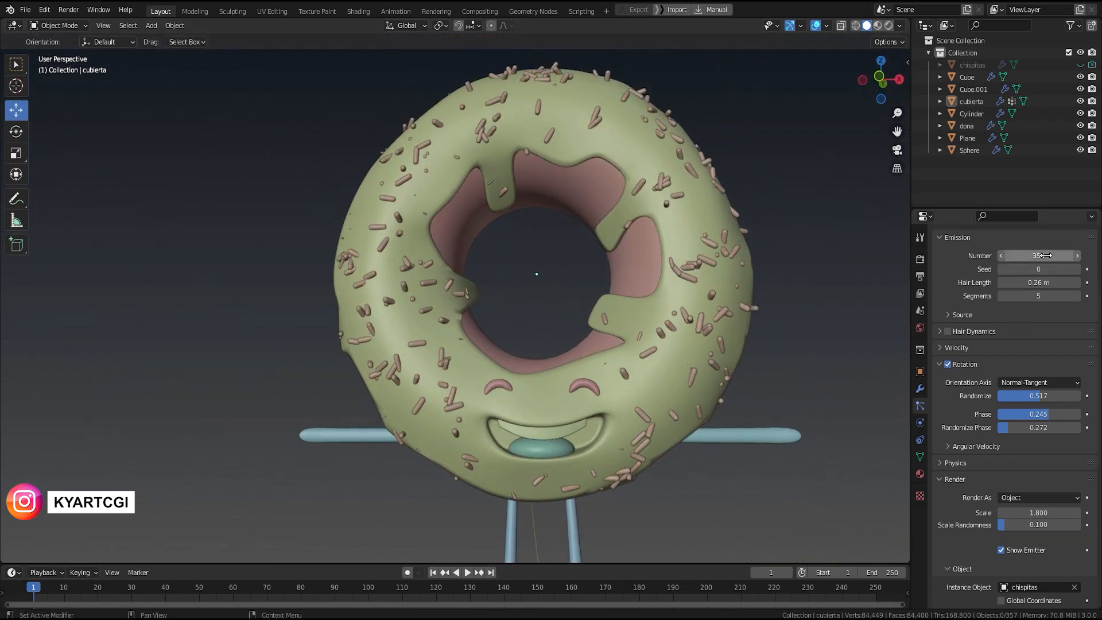
Step: Set the sprinkles' Hair Length to 0.28 m and the rotation Randomize value to 0.707
drag(1038, 285, 1045, 286)
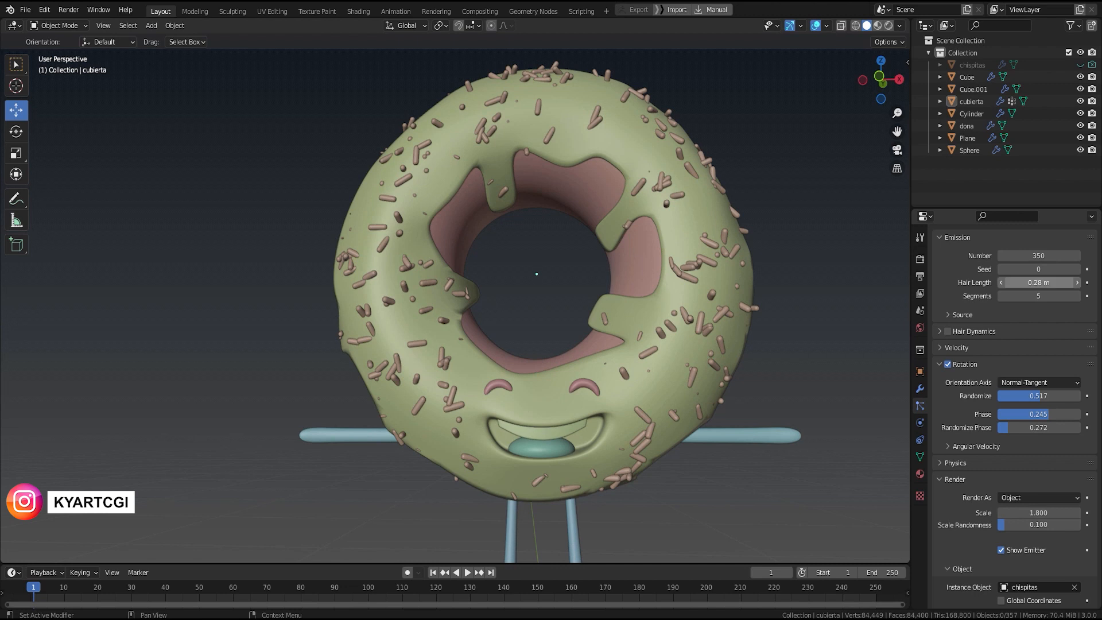
drag(1064, 395, 1011, 396)
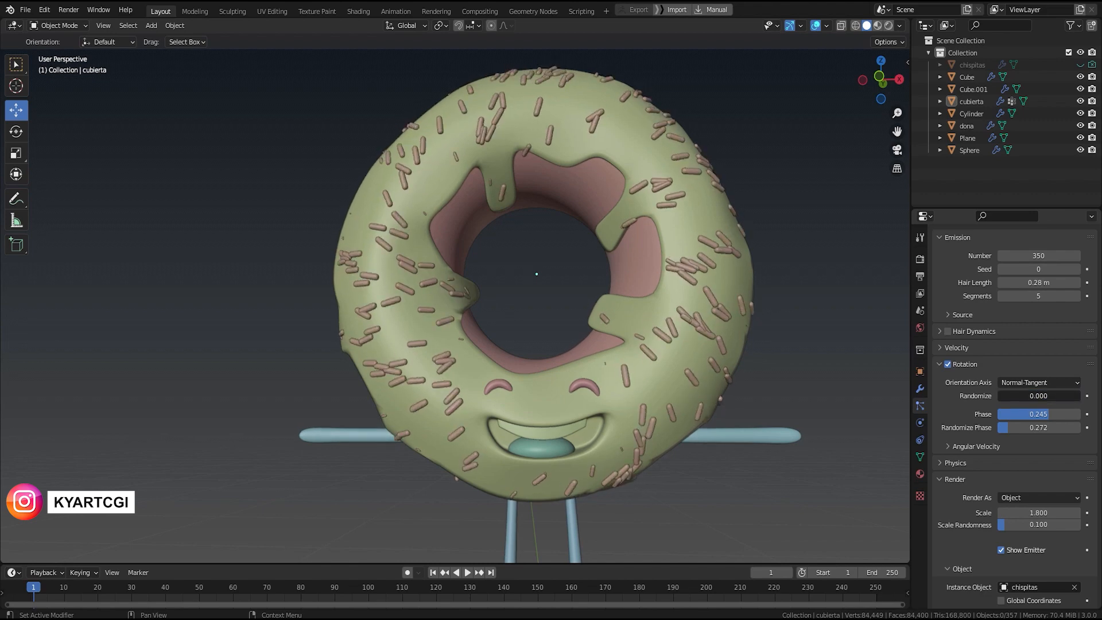
drag(1000, 396, 1056, 395)
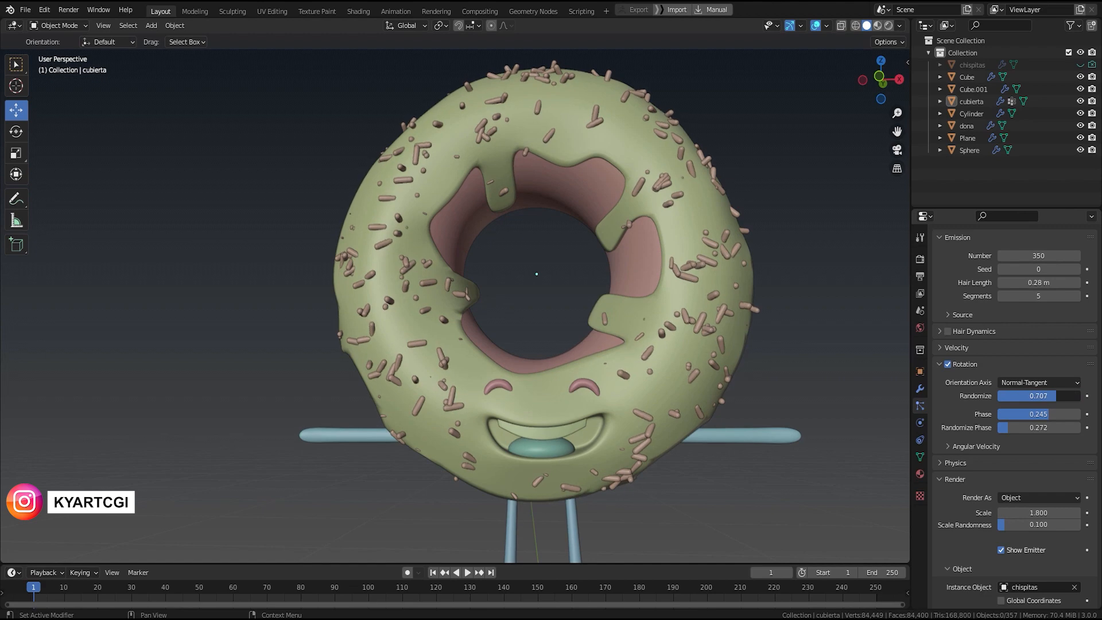
Step: Set the sprinkles' Randomize Phase to 1.415 and, after trying Normal, choose Velocity / Hair as the orientation axis
middle_drag(794, 443, 756, 493)
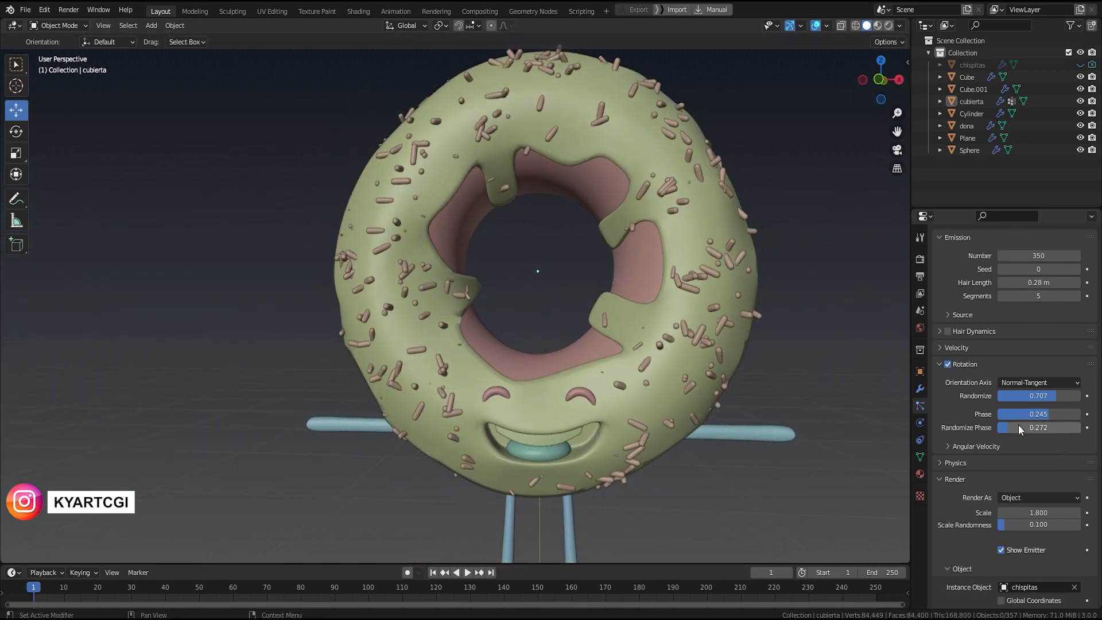
drag(1001, 427, 1060, 427)
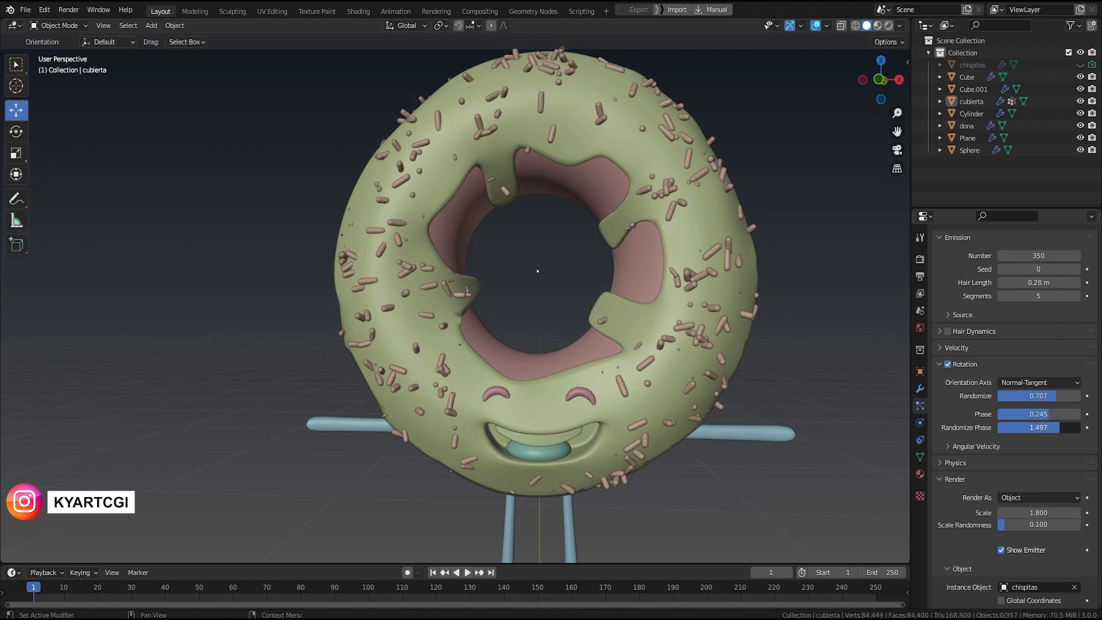
click(1052, 382)
click(1041, 410)
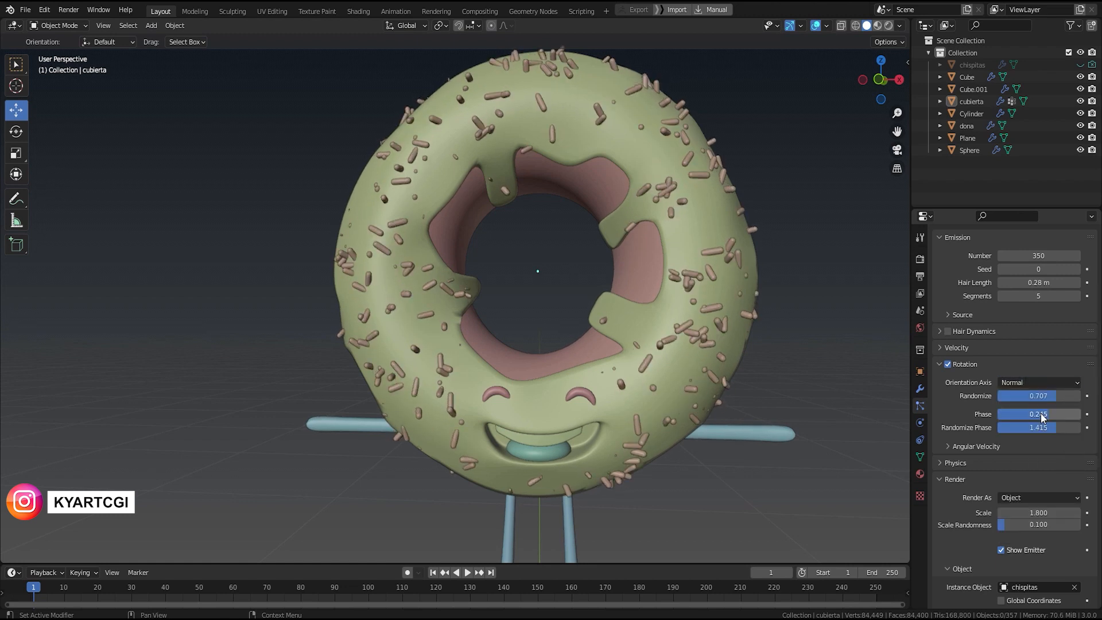
click(1045, 382)
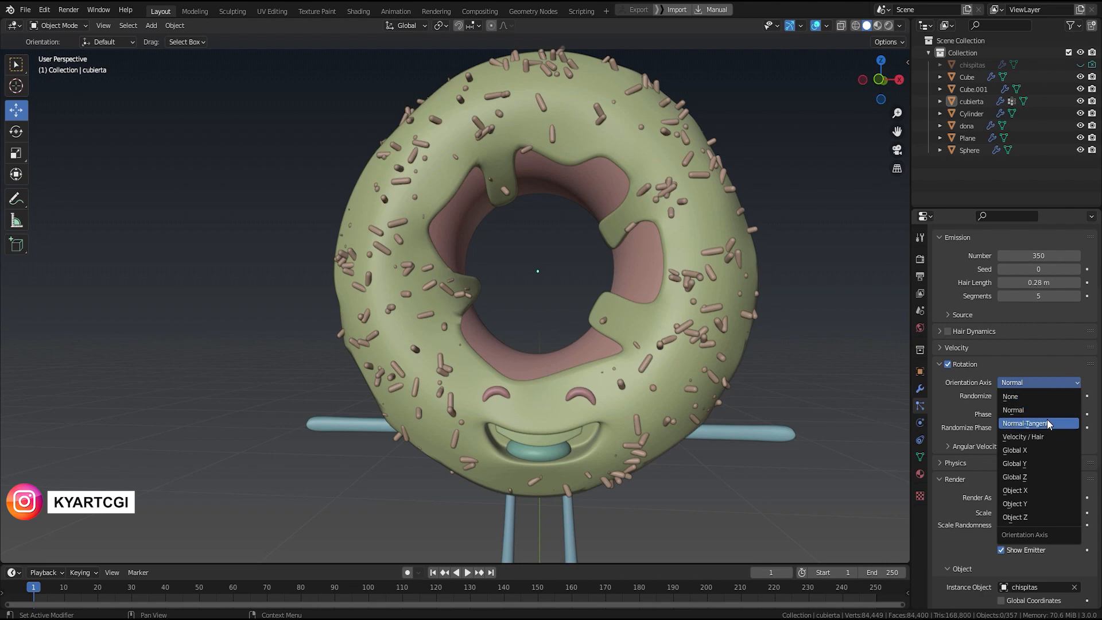
click(1049, 435)
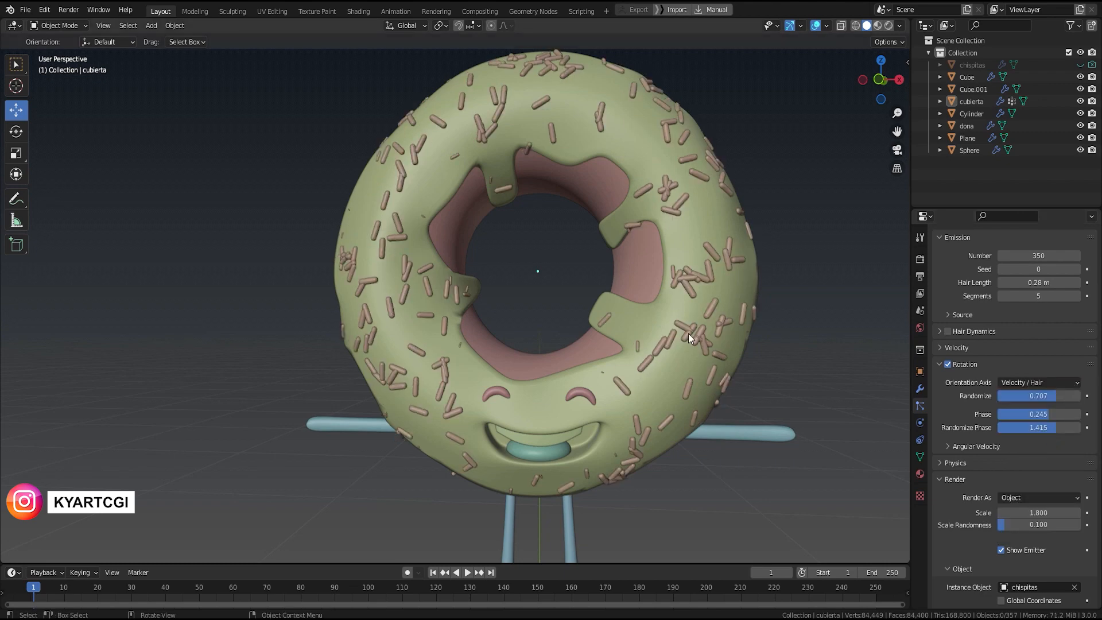
Step: Set the sprinkles' rotation Phase to 0.150 and Randomize Phase to 0.939
mouse_move(822, 374)
middle_down()
mouse_move(804, 371)
mouse_move(847, 390)
mouse_move(849, 361)
mouse_move(792, 337)
mouse_move(754, 349)
mouse_move(787, 370)
mouse_move(807, 360)
middle_up()
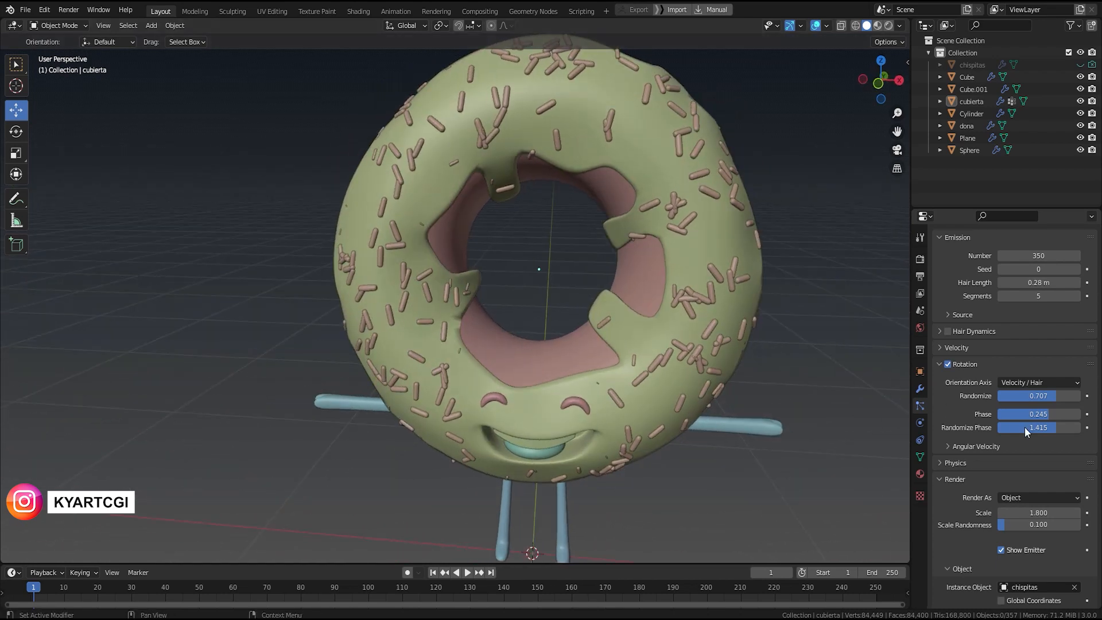
mouse_move(1052, 426)
mouse_down()
mouse_move(1070, 426)
mouse_move(1037, 427)
mouse_move(1066, 414)
mouse_move(1046, 414)
mouse_up()
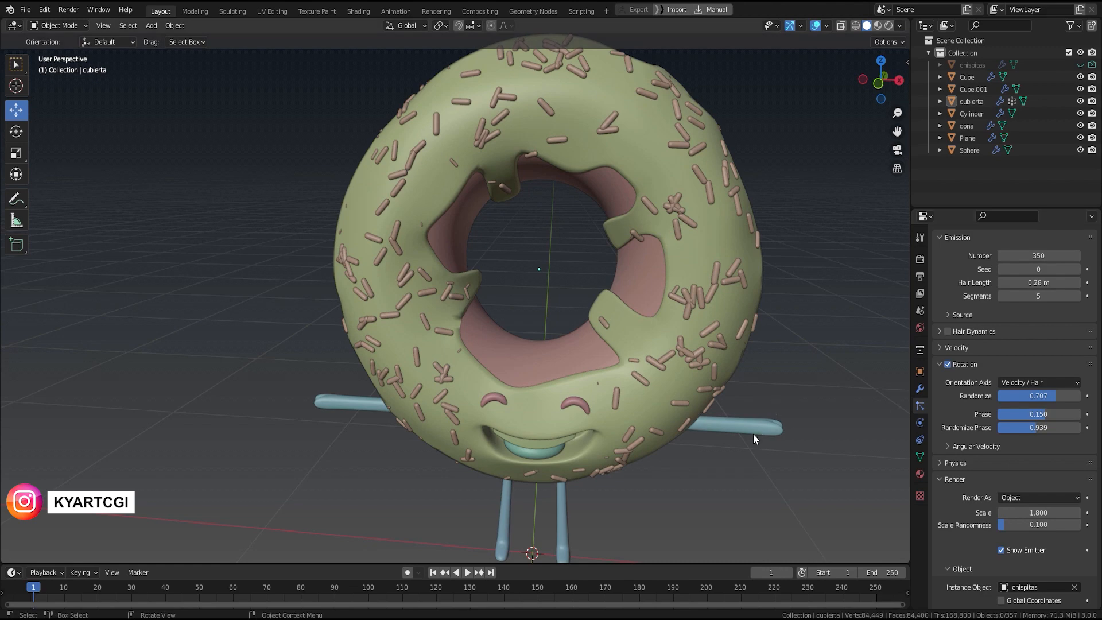
mouse_move(754, 433)
middle_down()
mouse_move(816, 371)
mouse_move(845, 449)
mouse_move(749, 364)
mouse_move(774, 424)
mouse_move(751, 431)
middle_up()
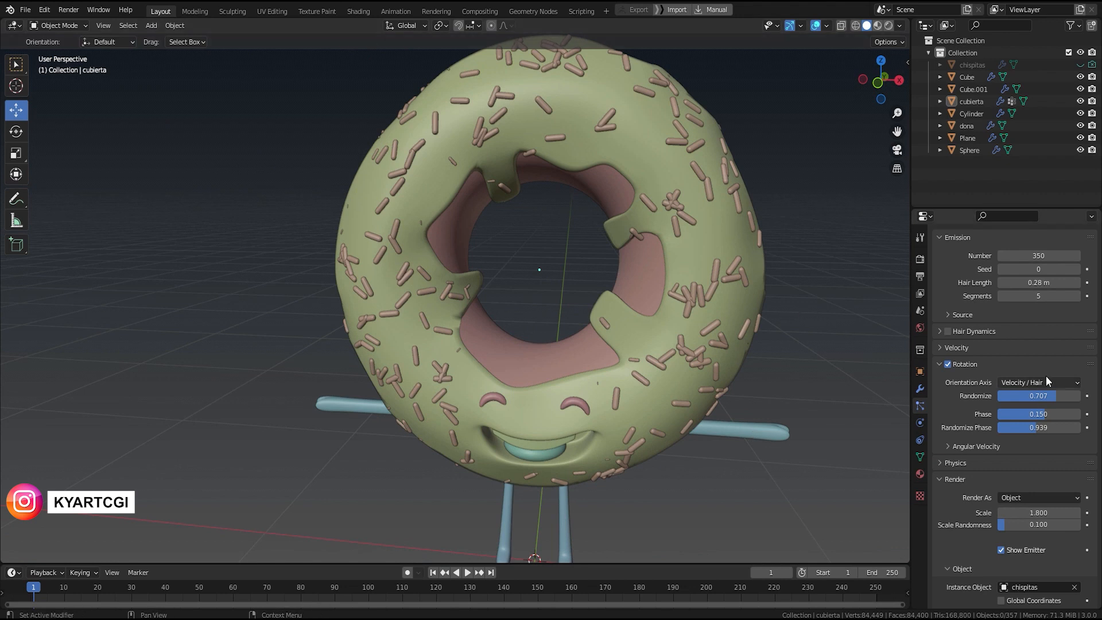
Step: Set the sprinkle emission number to 300 and the Hair Length to 0.29 m
click(1040, 257)
text(300)
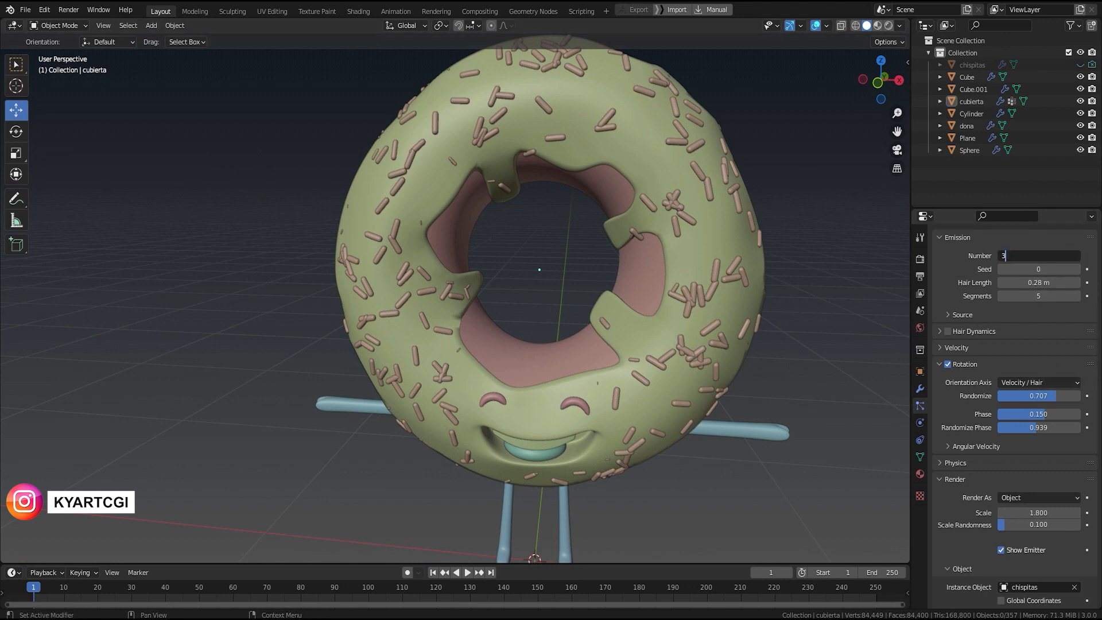
key(Return)
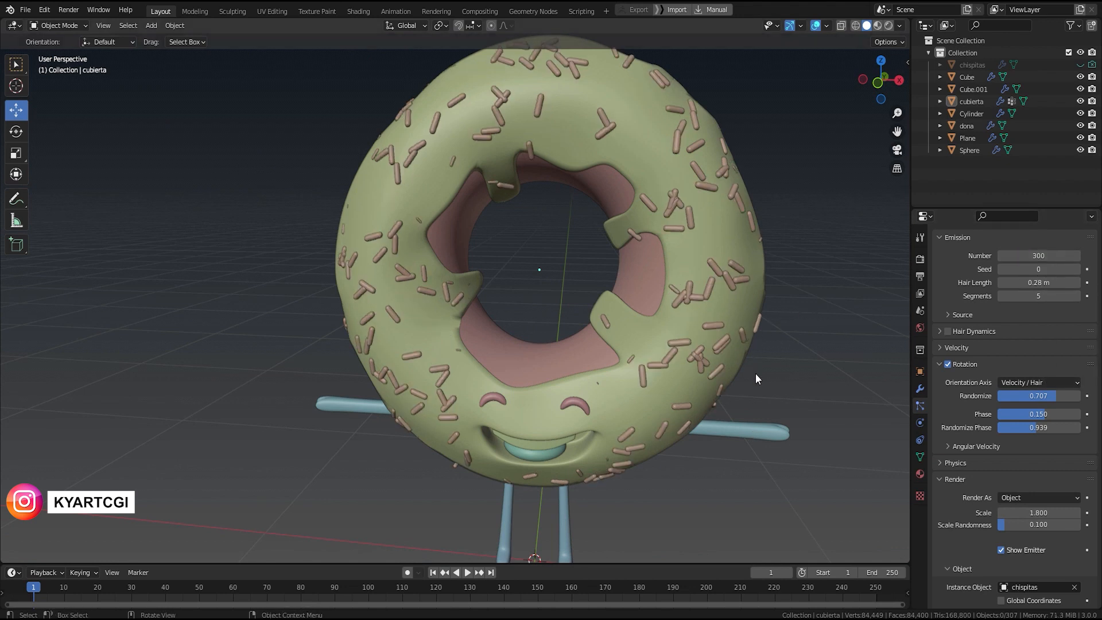
middle_drag(756, 374, 747, 339)
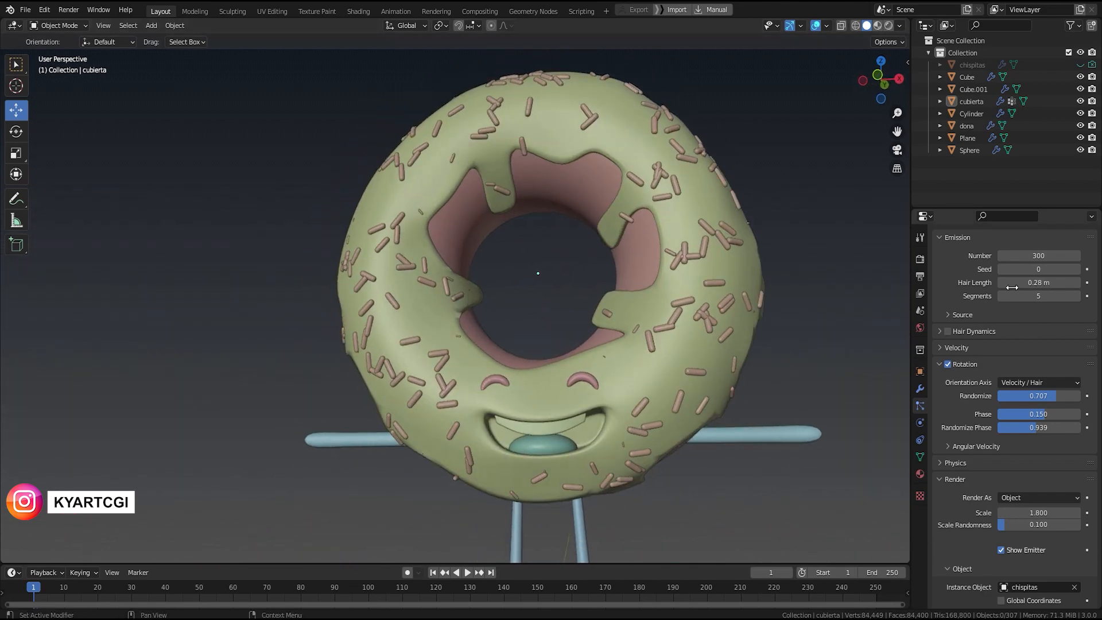
mouse_move(1013, 287)
mouse_down()
mouse_move(1002, 287)
mouse_move(1017, 282)
mouse_up()
Step: Set the sprinkles' render Scale to 1.770 and Scale Randomness to 0.236
middle_drag(786, 476, 860, 486)
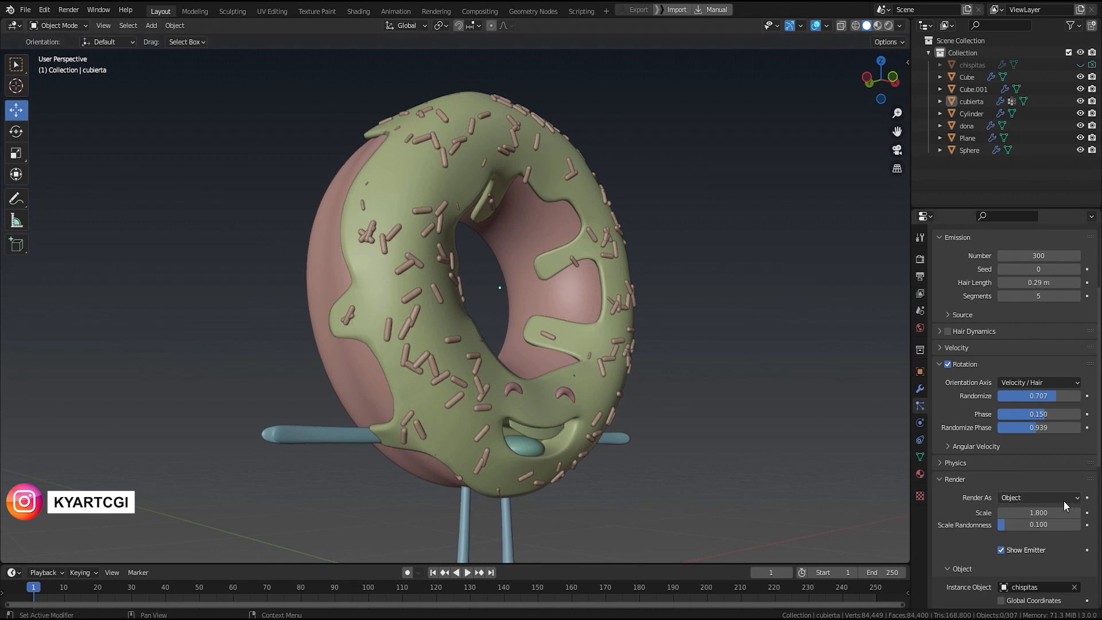
mouse_move(1028, 512)
mouse_down()
mouse_move(1038, 513)
mouse_move(1018, 525)
mouse_up()
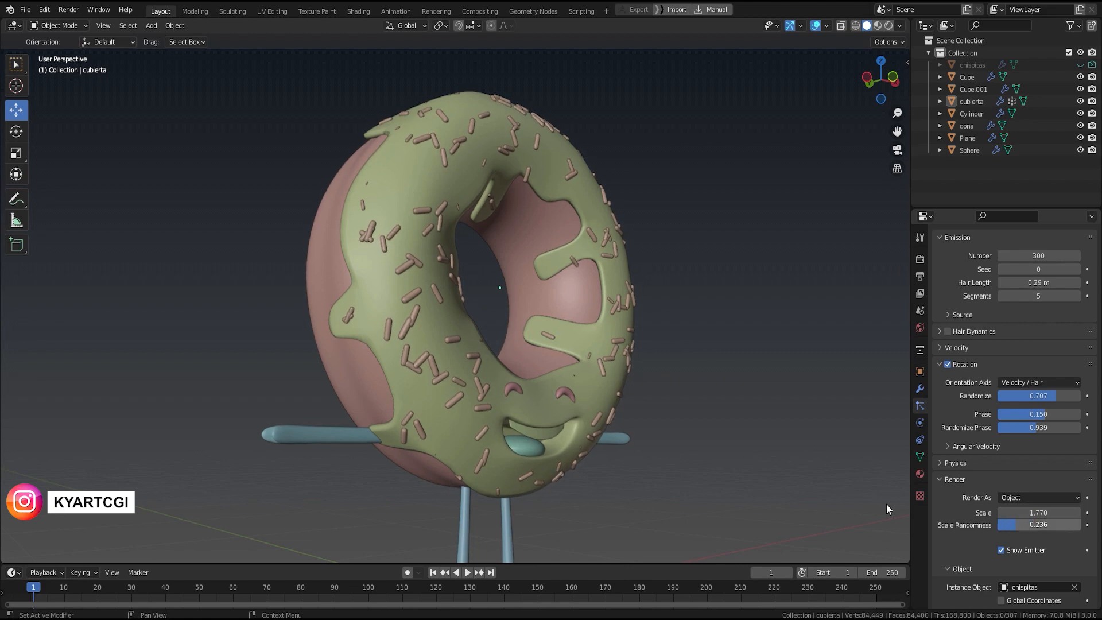
middle_drag(784, 367, 760, 402)
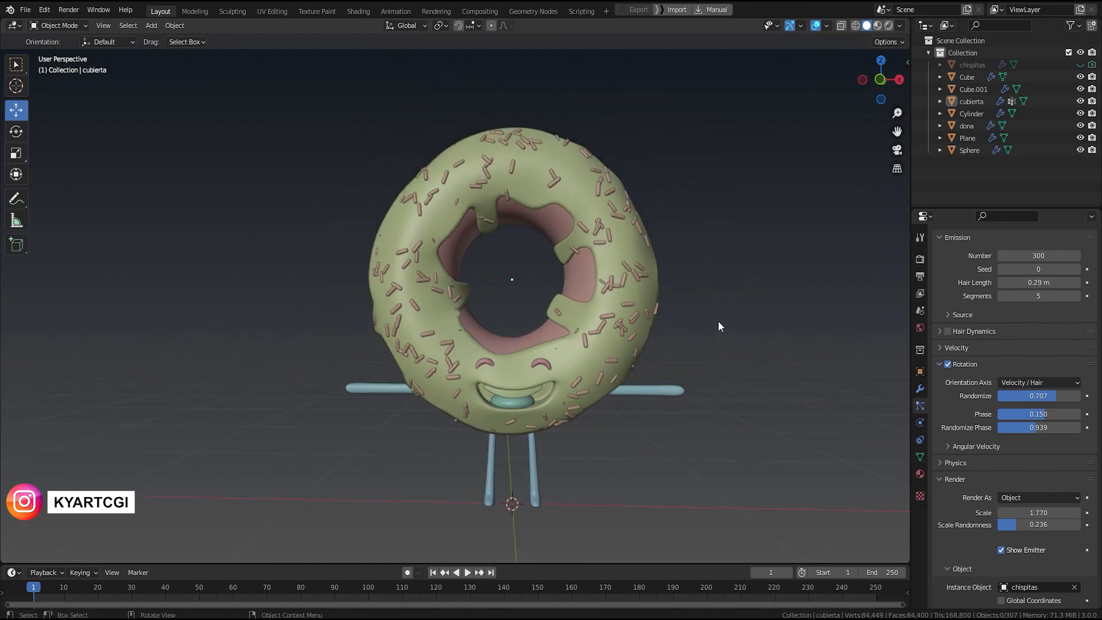
Step: Switch to the Shading workspace and bring the whole donut character into a close frontal perspective
mouse_move(719, 331)
middle_down()
mouse_move(769, 409)
mouse_move(759, 325)
mouse_move(811, 354)
mouse_move(711, 357)
mouse_move(733, 298)
mouse_move(732, 331)
middle_up()
scroll(711, 357, up, 3)
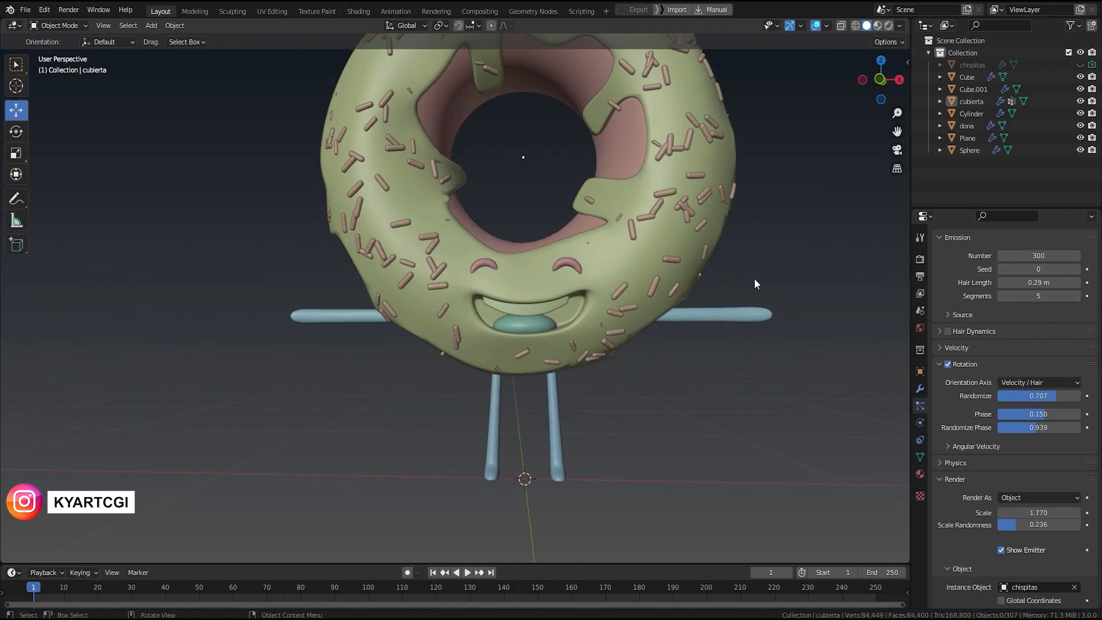
shift+middle_drag(754, 284, 757, 391)
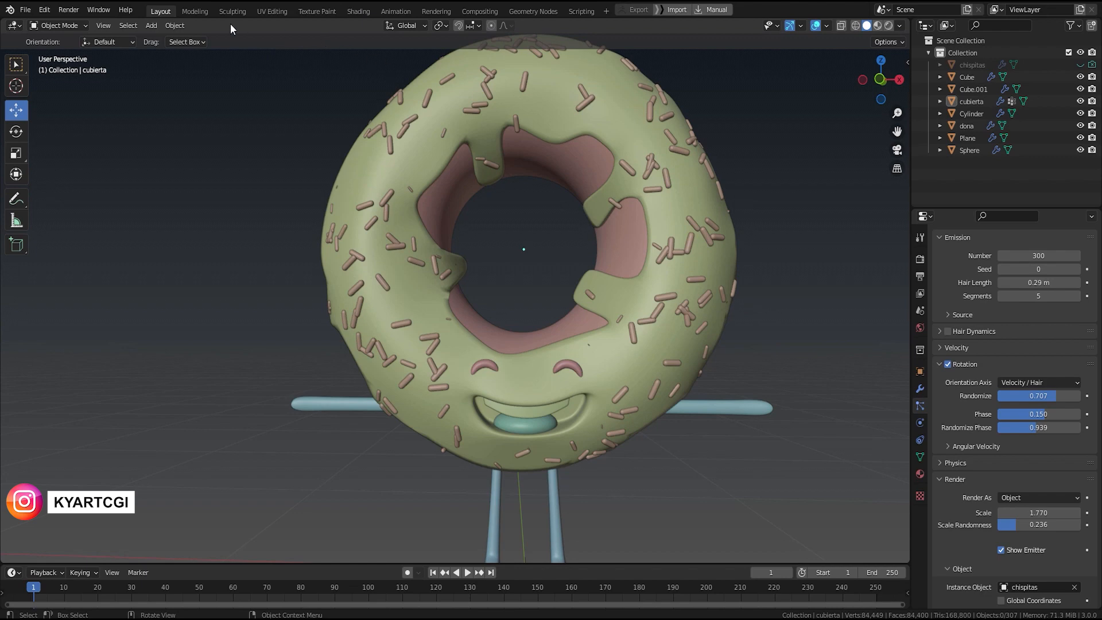
click(357, 11)
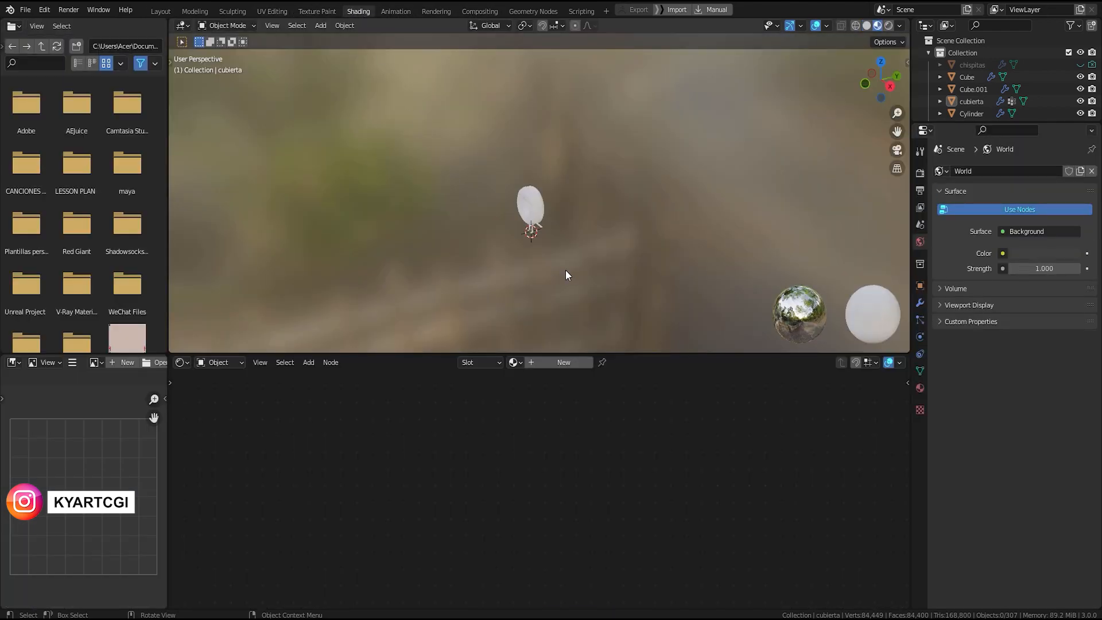
scroll(560, 270, up, 6)
middle_drag(505, 287, 576, 243)
scroll(576, 278, up, 2)
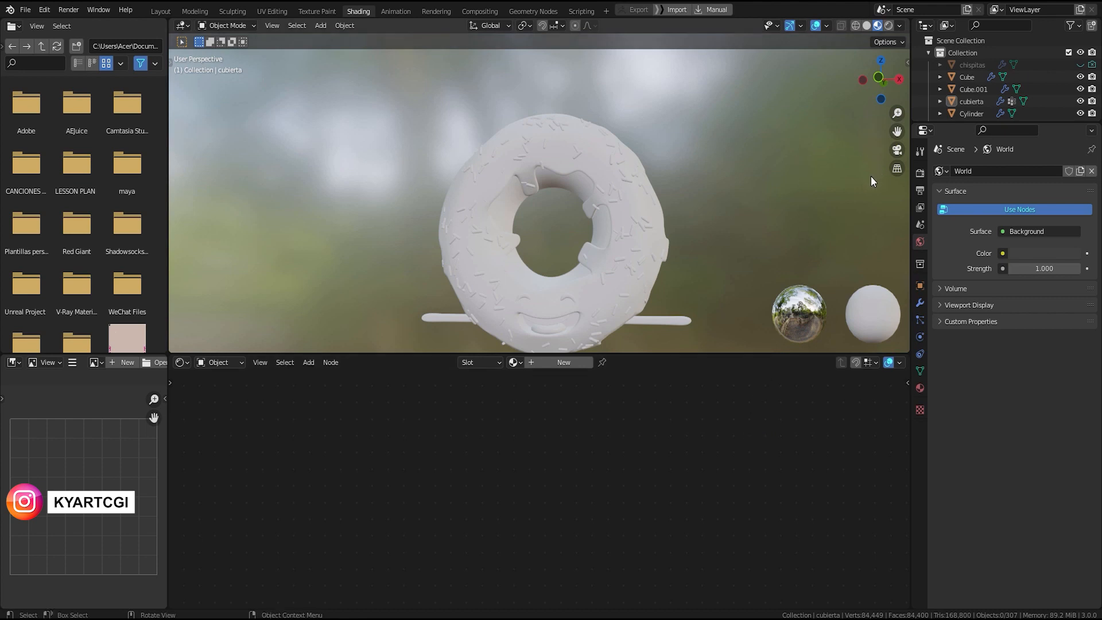
Step: Enable the Screencast Keys display in the 3D viewport, leaving the sidebar hidden
key(n)
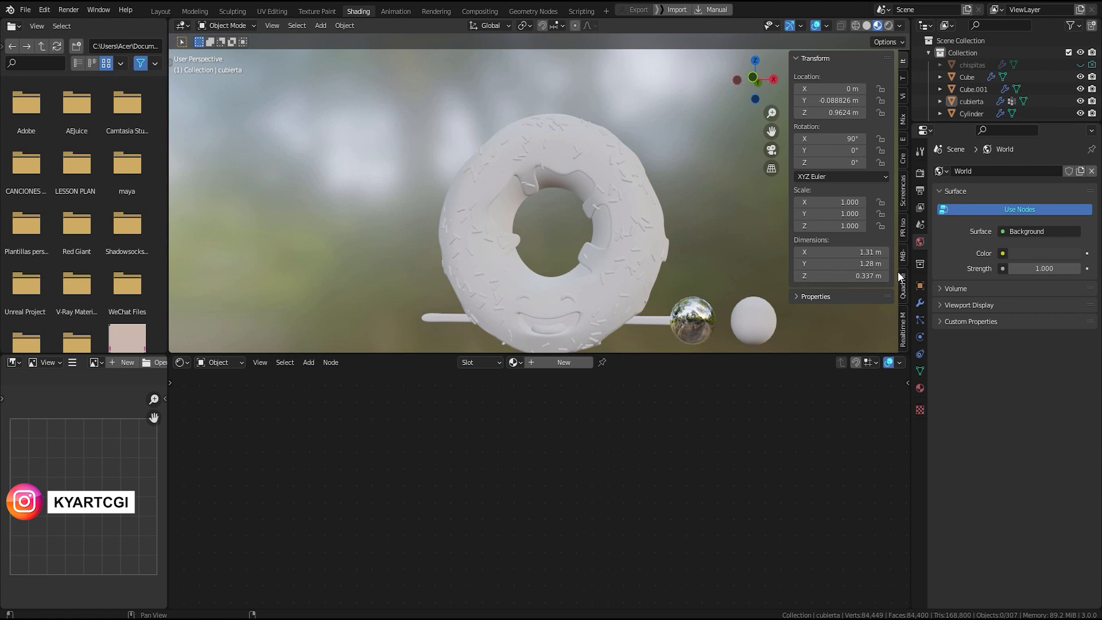
click(904, 203)
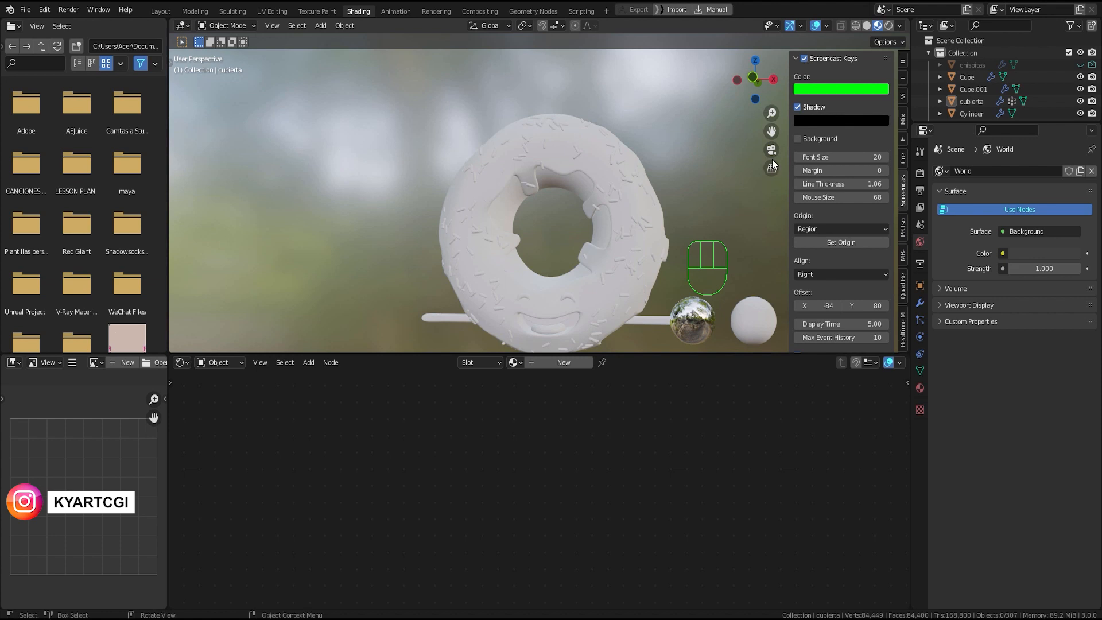
key(n)
Step: Show the character in front orthographic view and enlarge the 3D viewport so that the whole figure fits
middle_drag(663, 229, 674, 201)
key(KP_1)
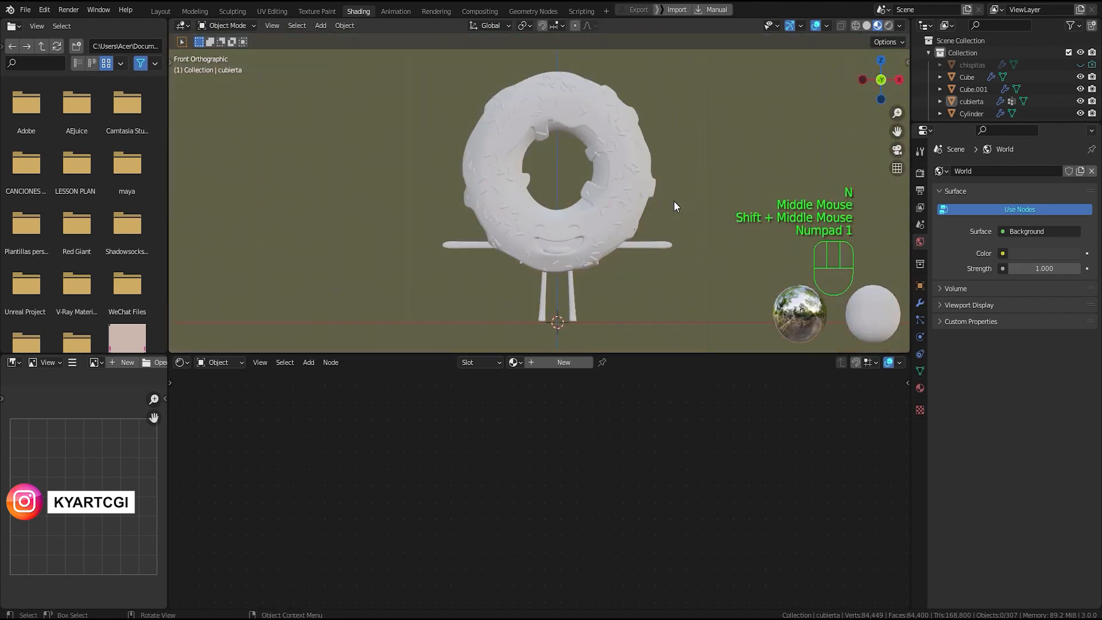
scroll(650, 220, up, 2)
scroll(650, 221, down, 1)
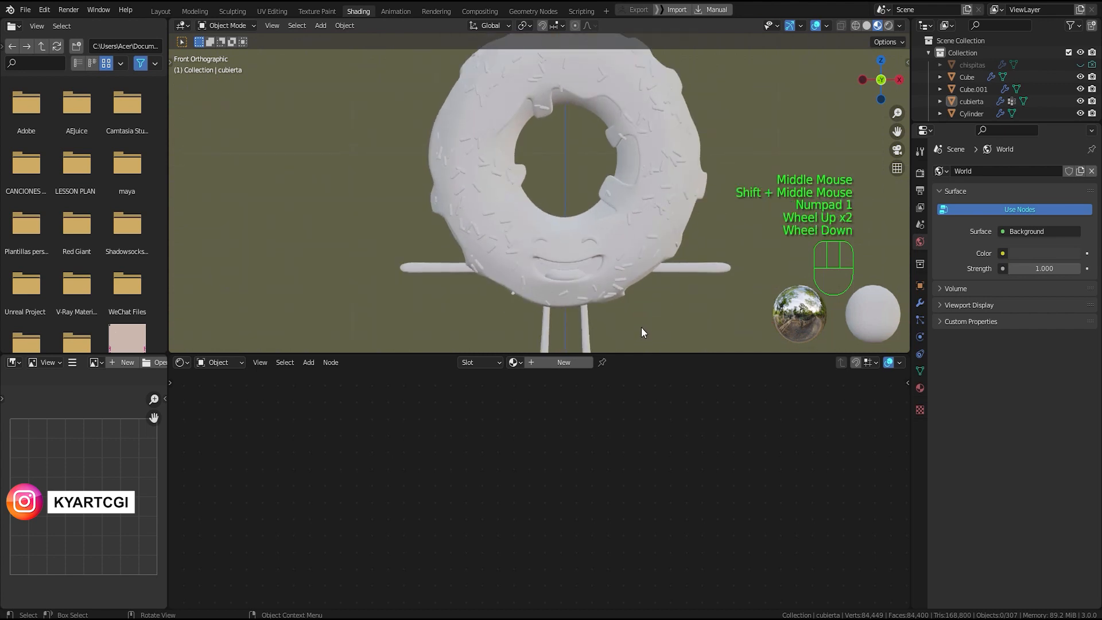
drag(642, 351, 638, 453)
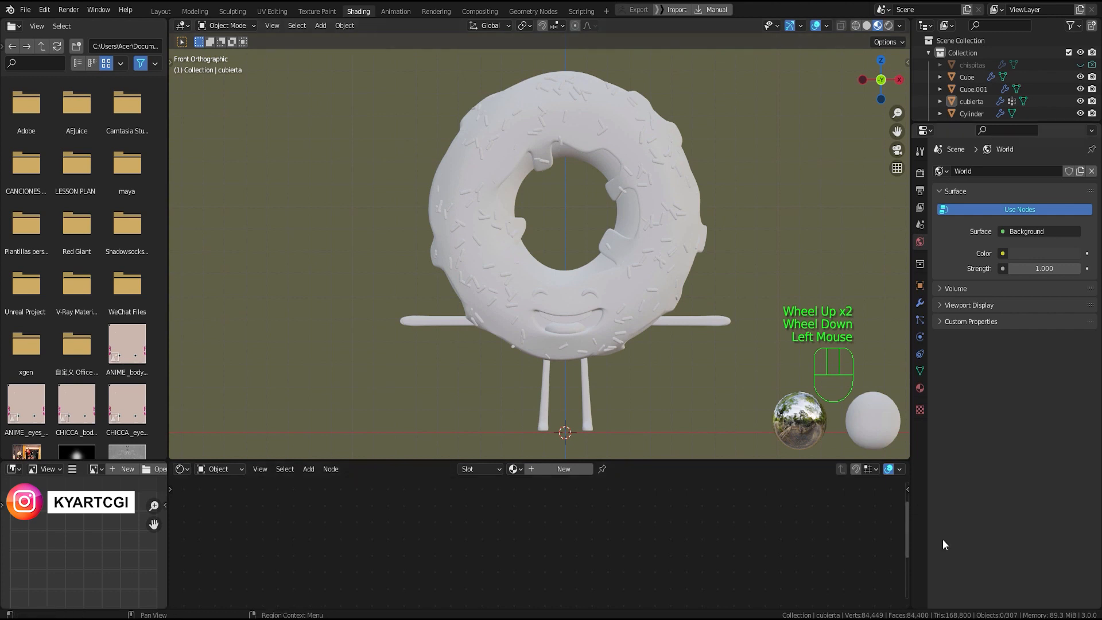
click(1021, 619)
click(1012, 578)
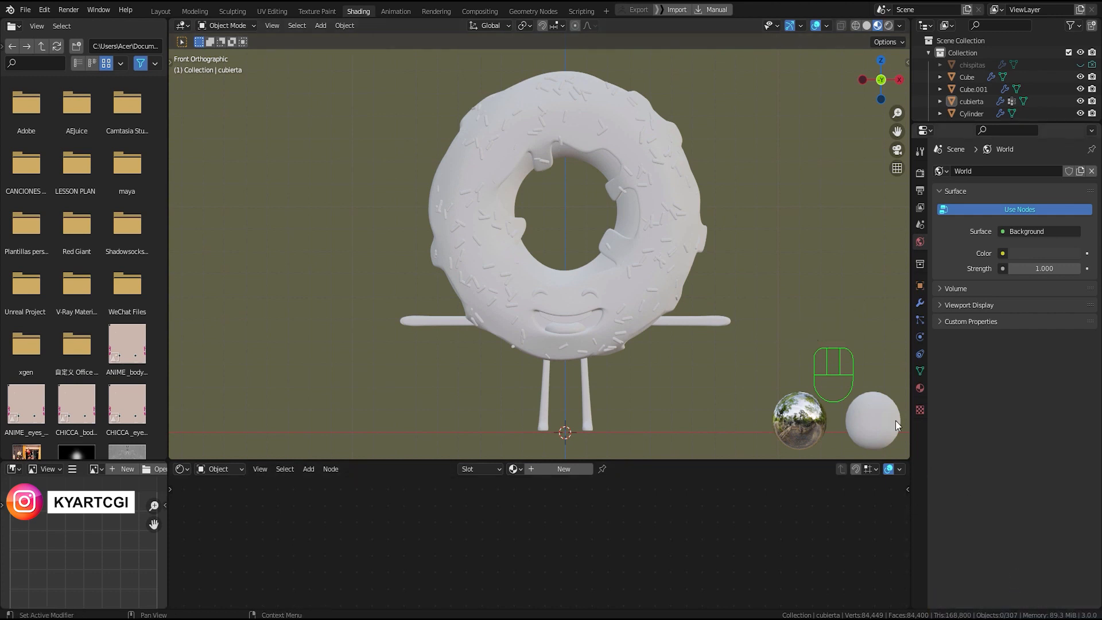
Step: Isolate the donut body, dona, in local view
click(632, 215)
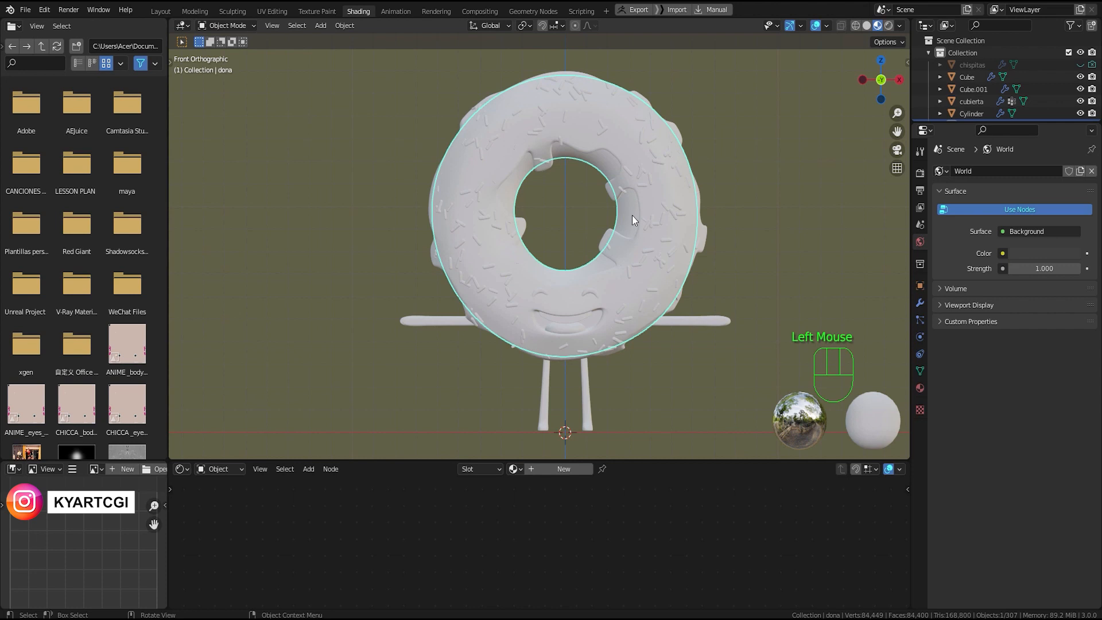
key(slash)
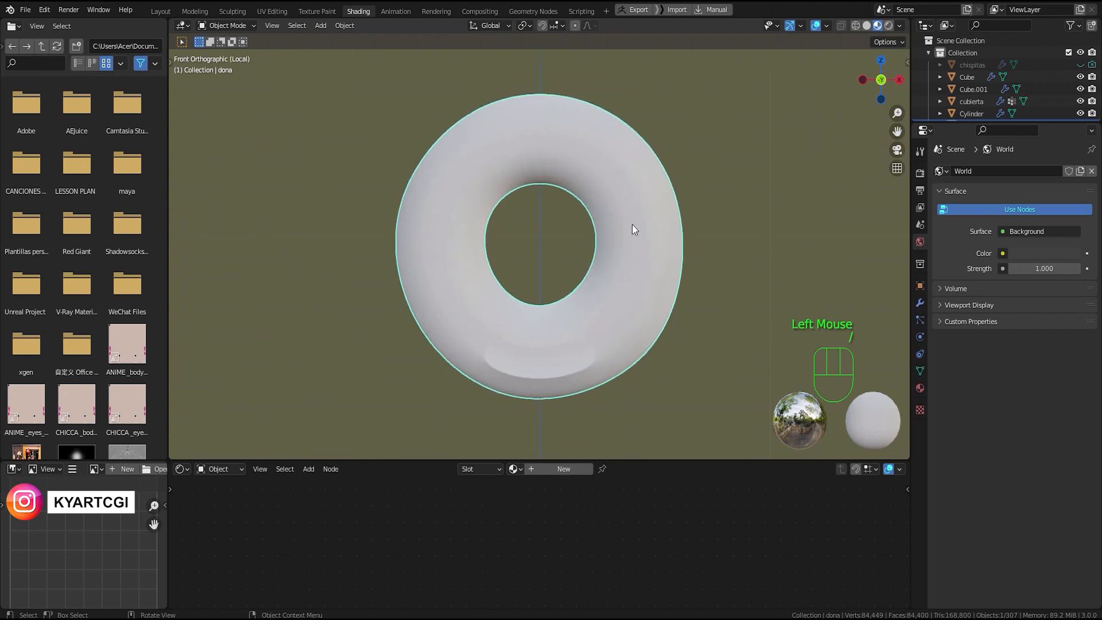
middle_drag(632, 225, 594, 258)
Step: Create a new material on the donut body, name it cuerpo, and give the node editor more height
click(583, 471)
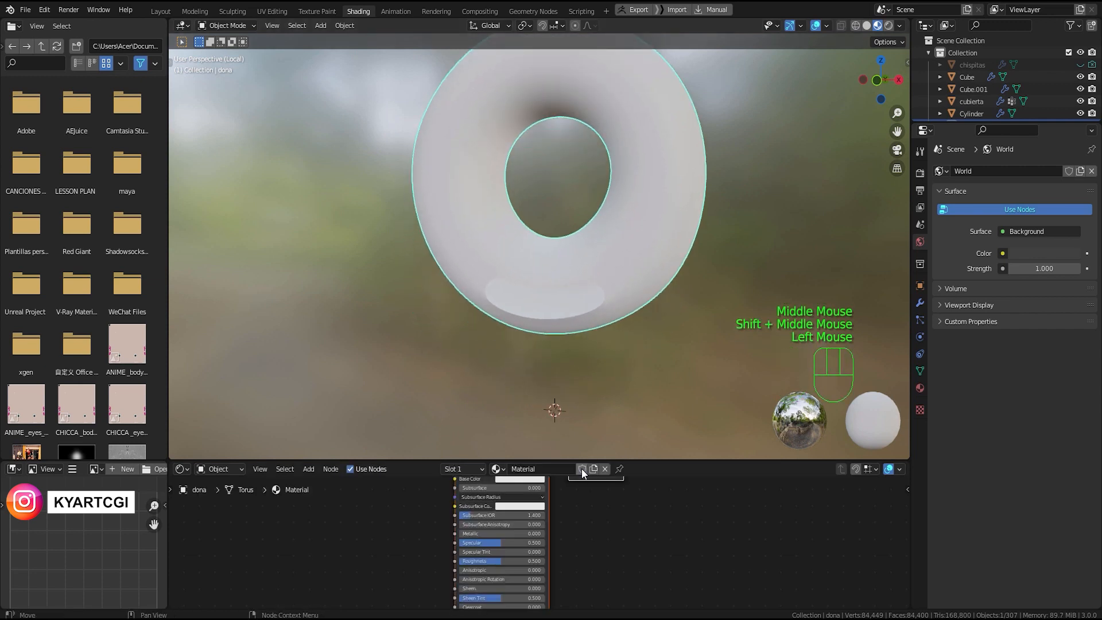
drag(669, 460, 670, 356)
click(531, 389)
drag(531, 390, 570, 414)
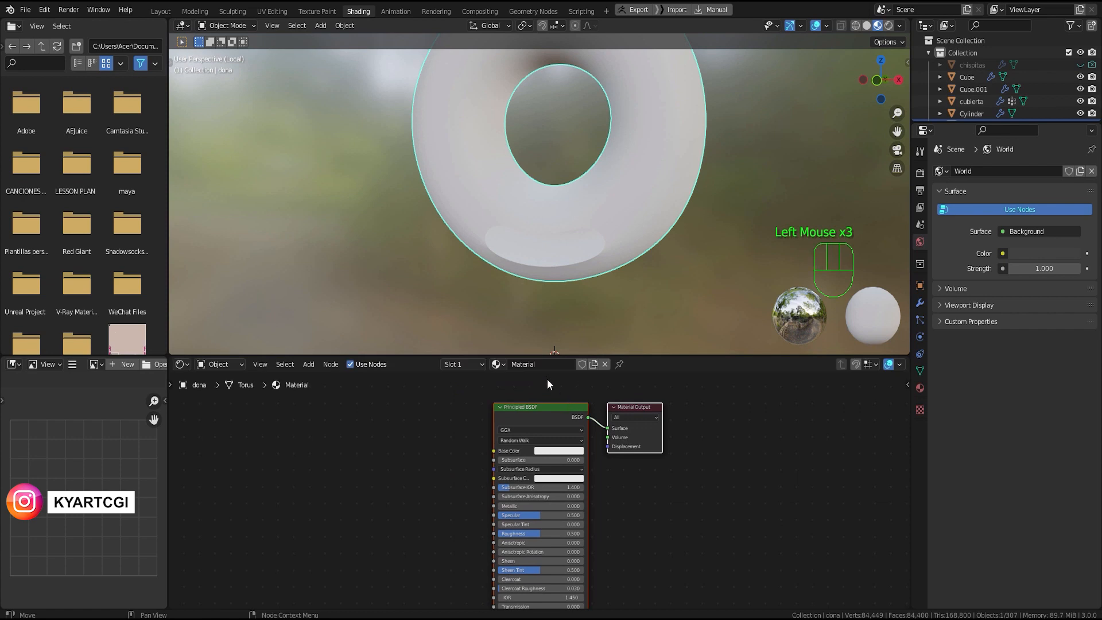
click(523, 364)
text(cuerpo)
key(Return)
click(325, 505)
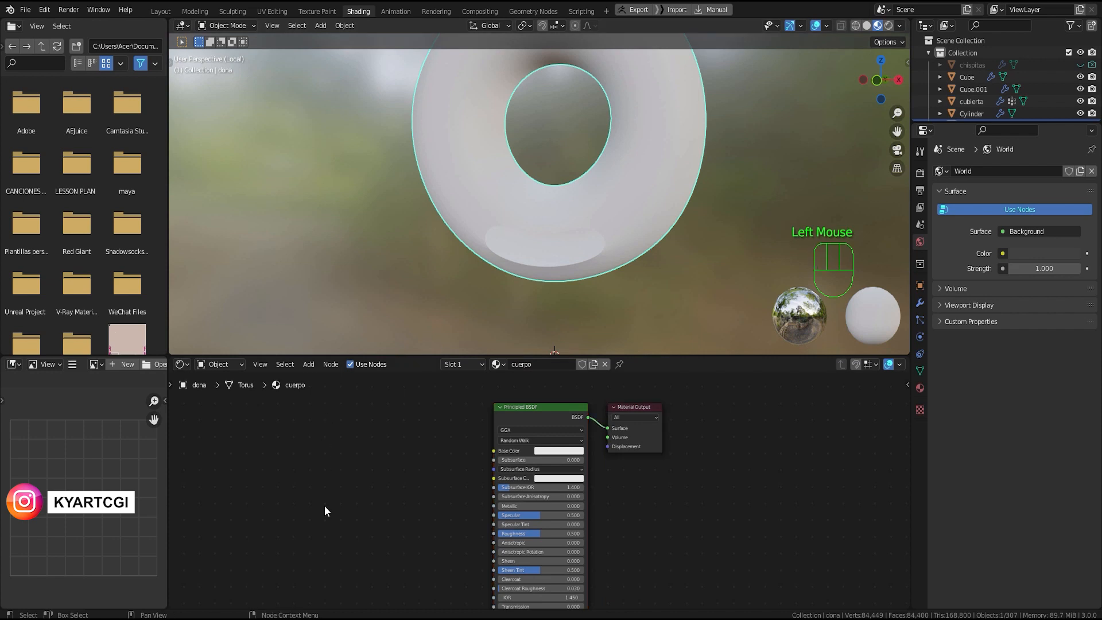
Step: Add a Separate XYZ node to the cuerpo material, placed well to the left of the Principled BSDF
key(shift+a)
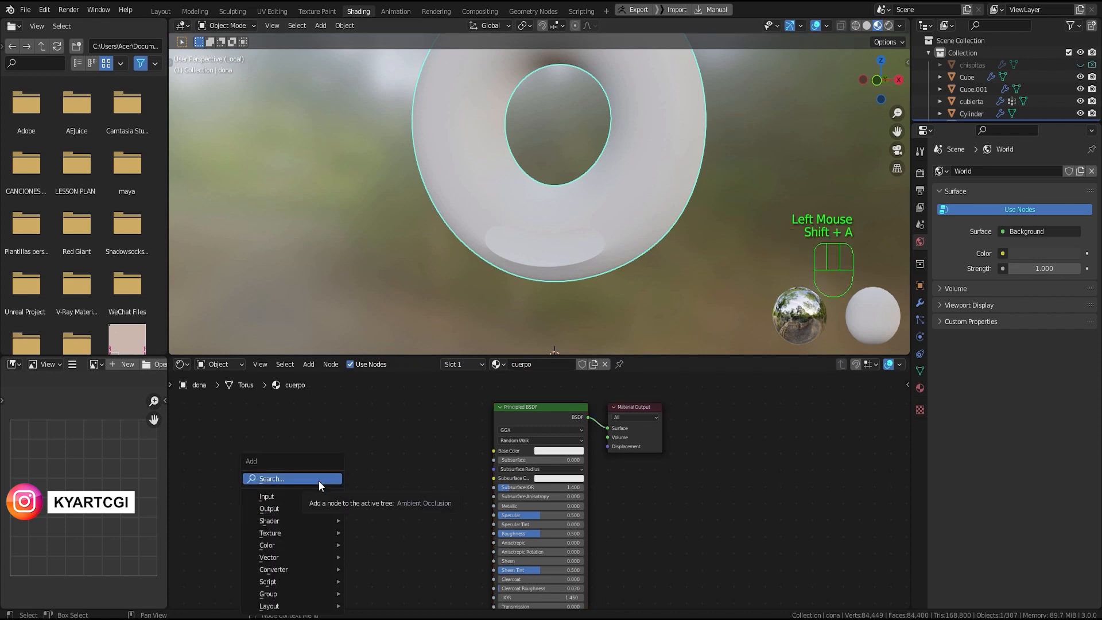
text(se)
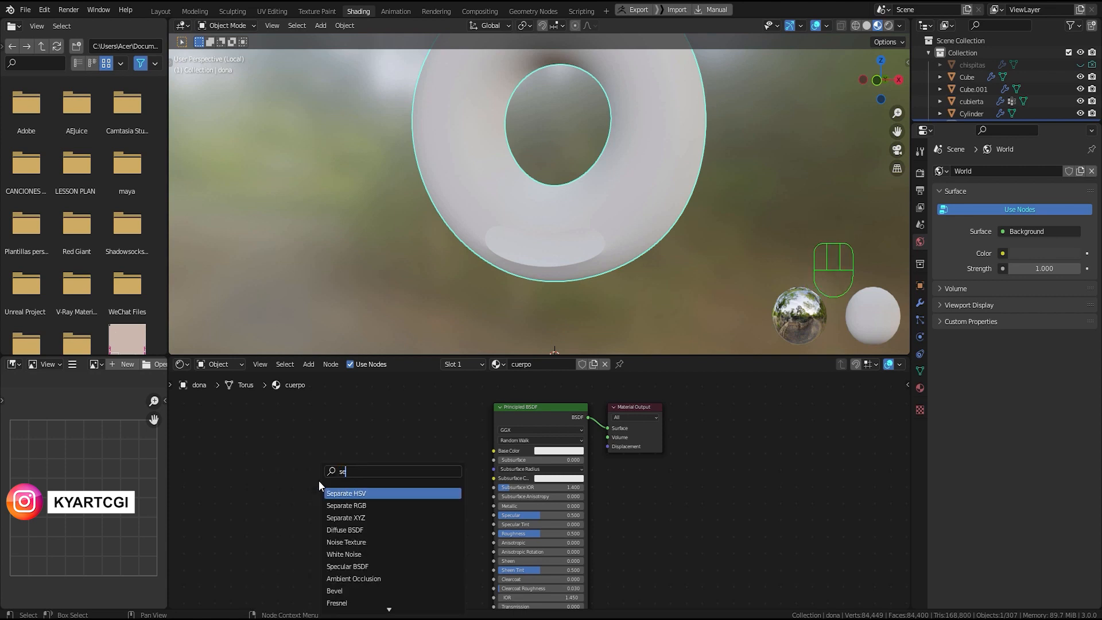
key(Down)
key(Down)
key(Down)
key(Up)
key(Return)
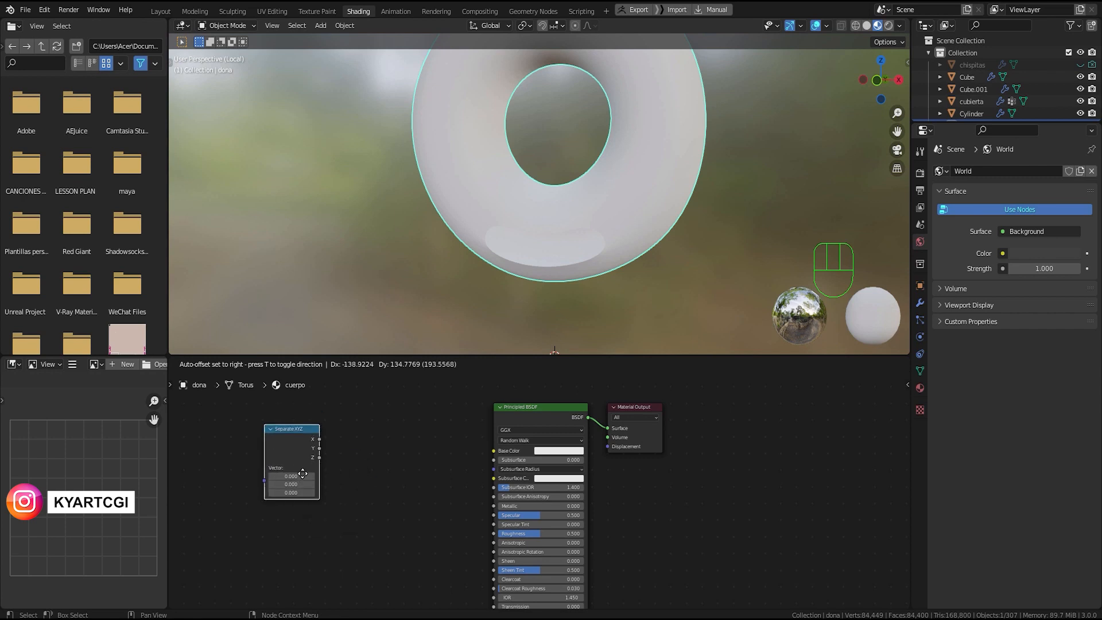
click(303, 478)
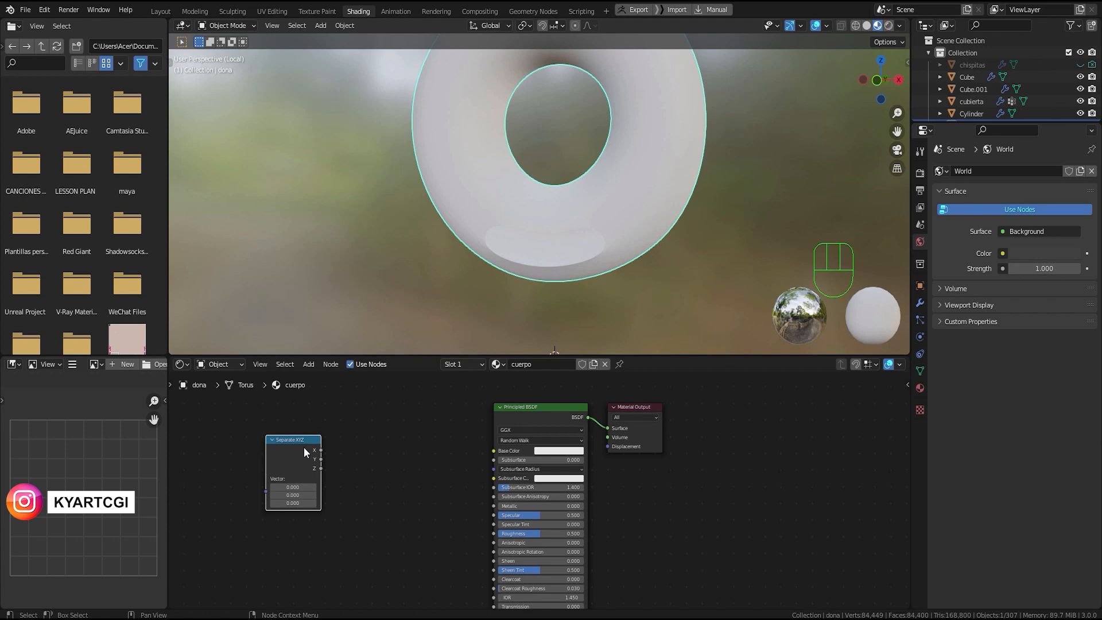
drag(296, 443, 284, 453)
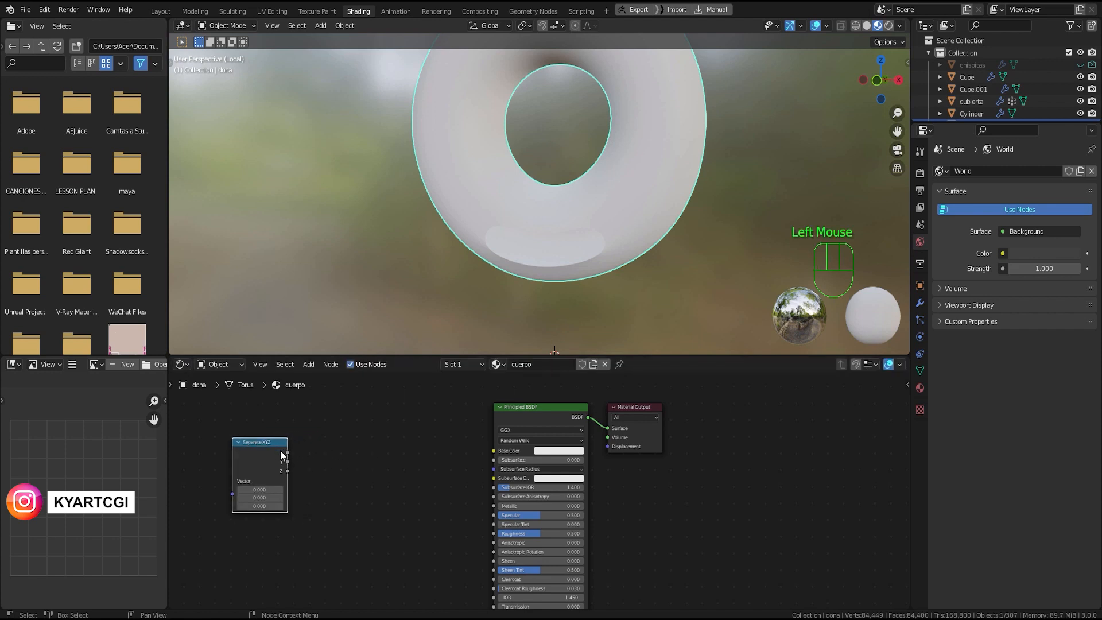
Step: Add a Texture Coordinate node to the left of Separate XYZ and space the two nodes apart
scroll(284, 453, up, 1)
middle_drag(285, 454, 367, 488)
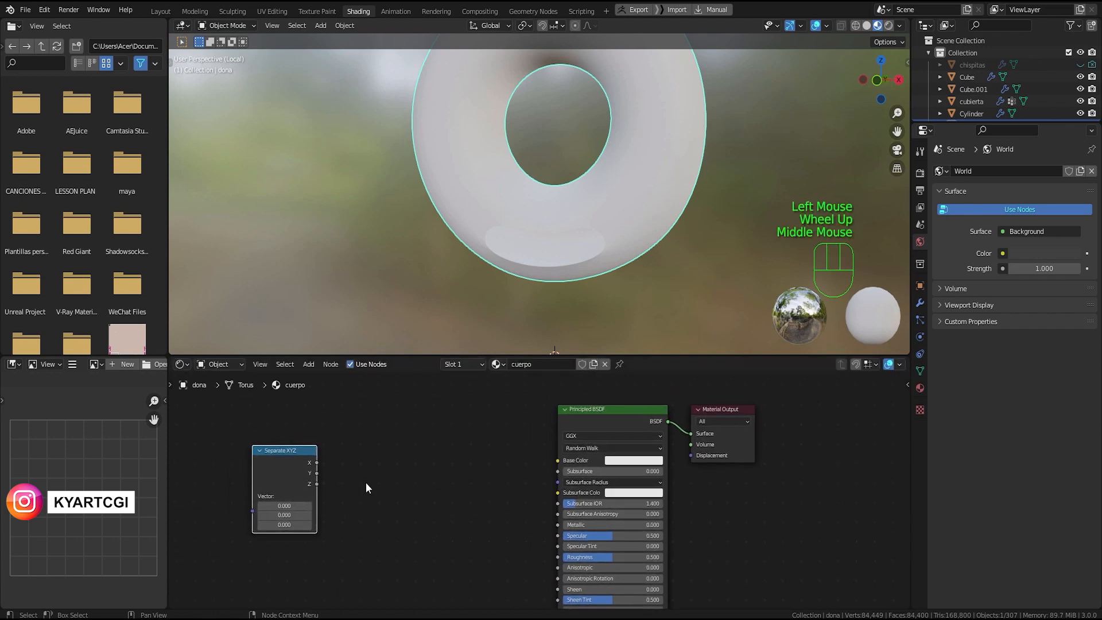
key(shift+a)
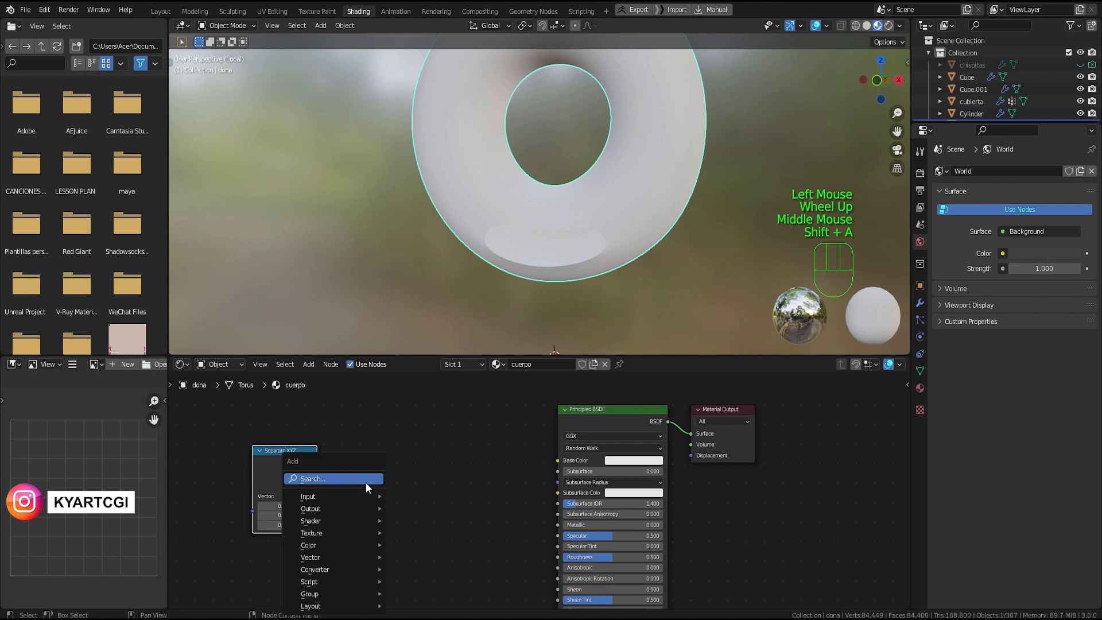
click(366, 483)
text(te)
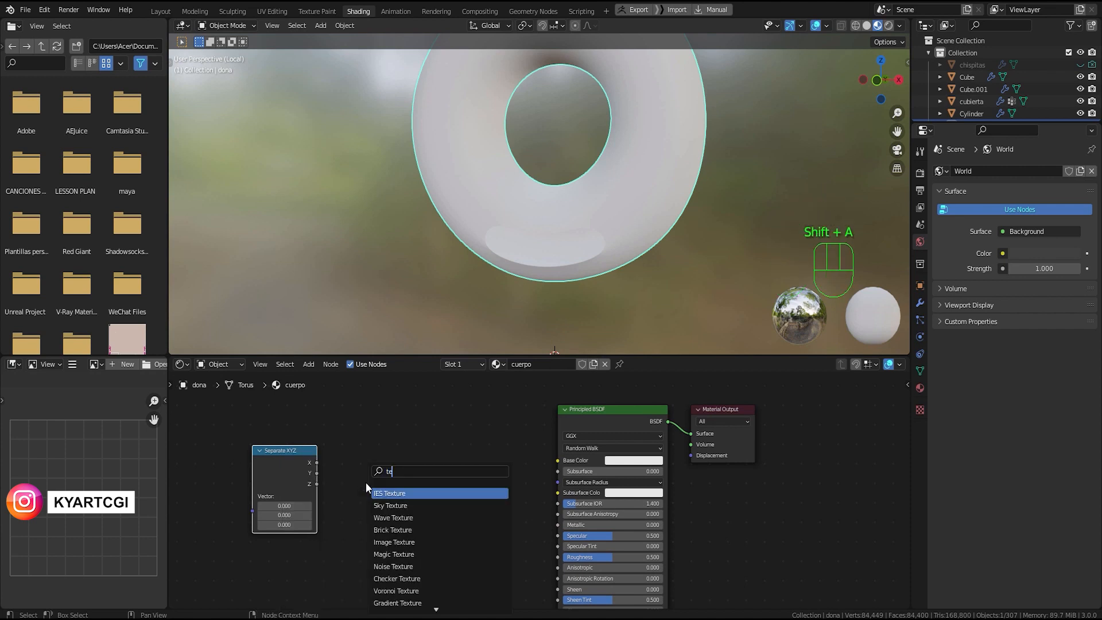
text(xture co)
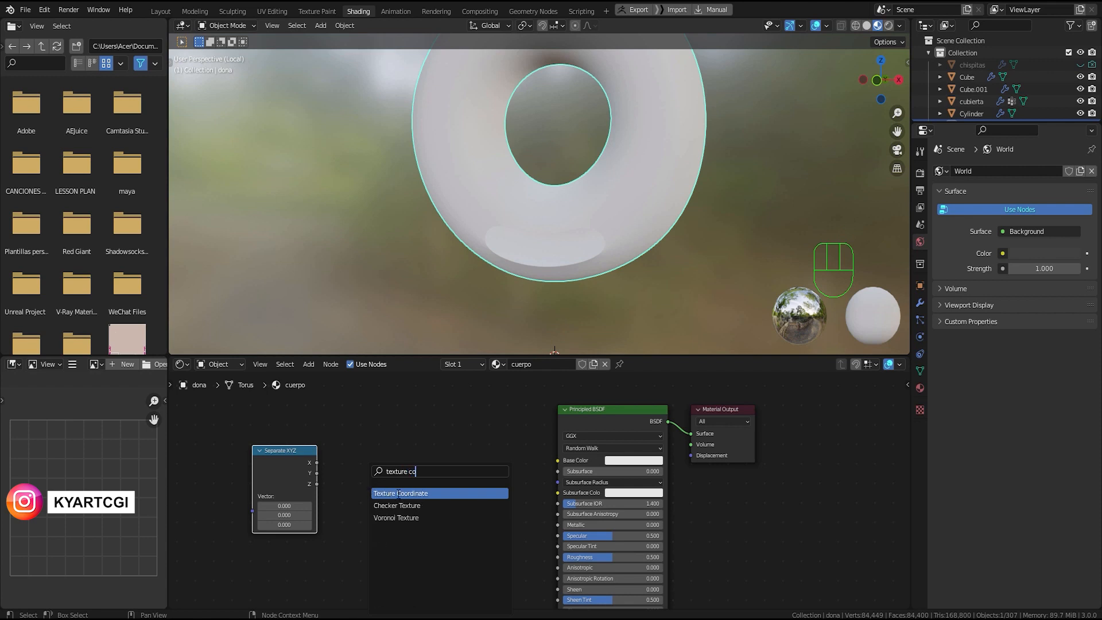
click(399, 493)
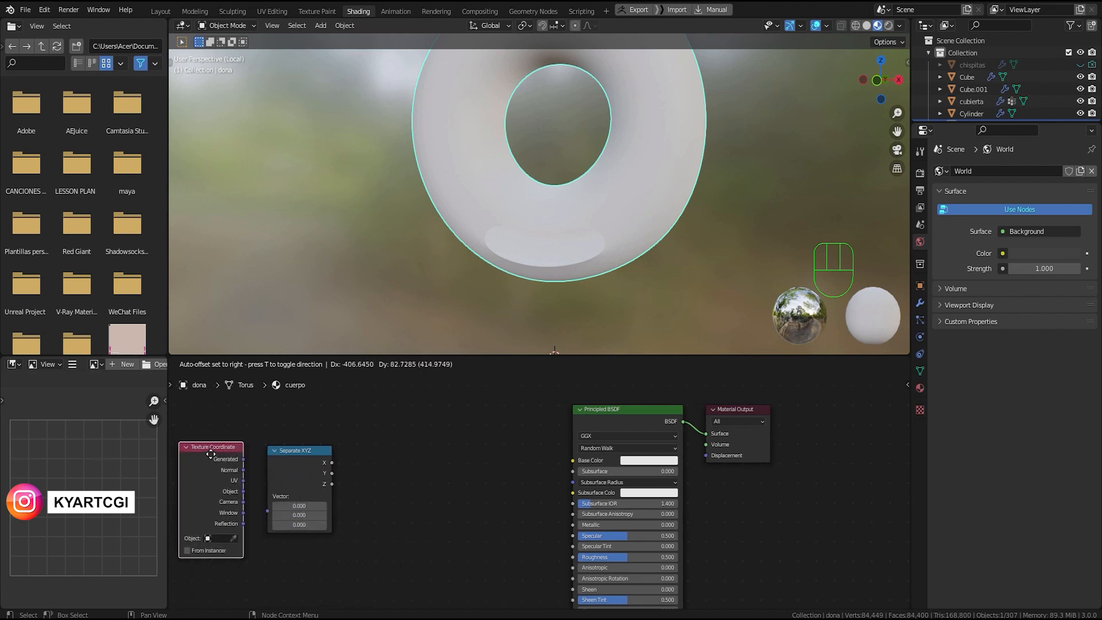
click(213, 449)
drag(302, 450, 388, 442)
drag(239, 442, 301, 432)
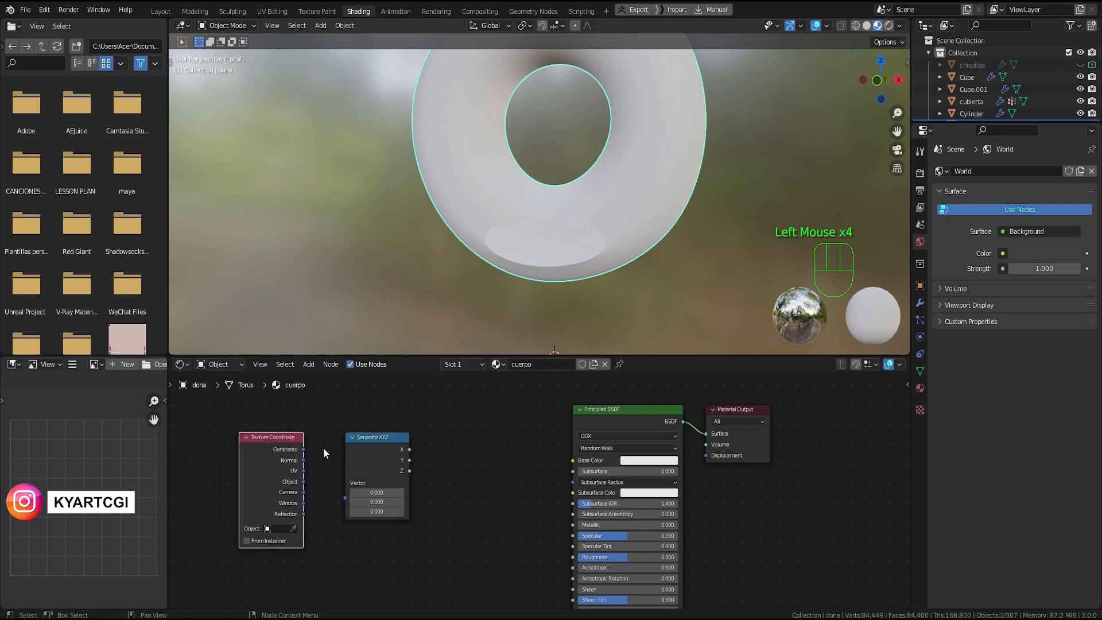
Step: Add a Mapping node between Texture Coordinate and Separate XYZ, spreading the nodes to make room for it
click(349, 549)
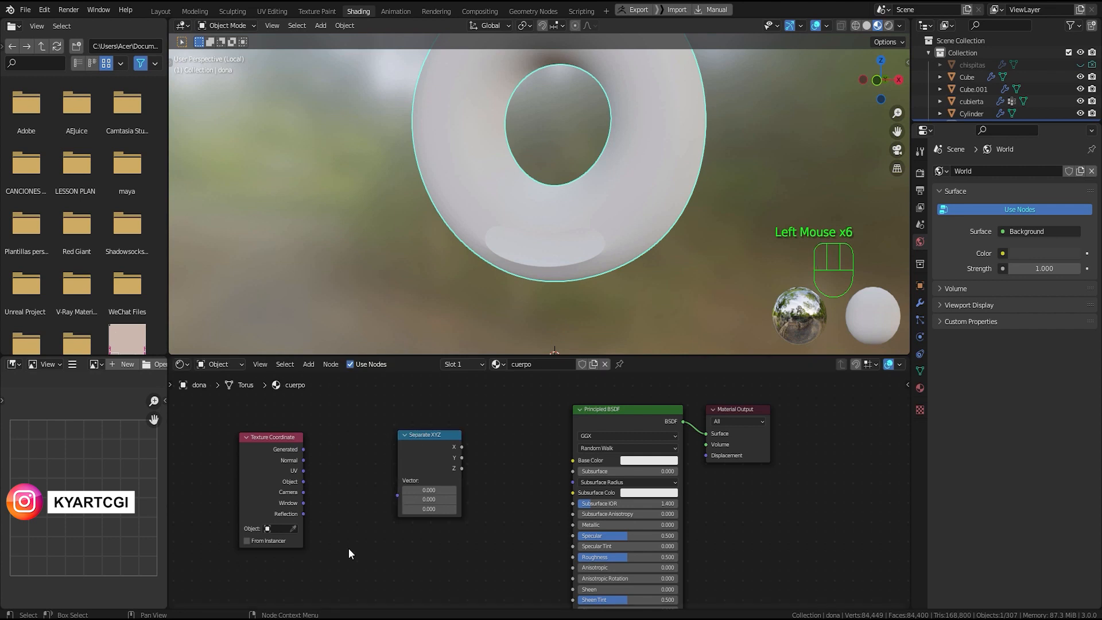
key(shift+a)
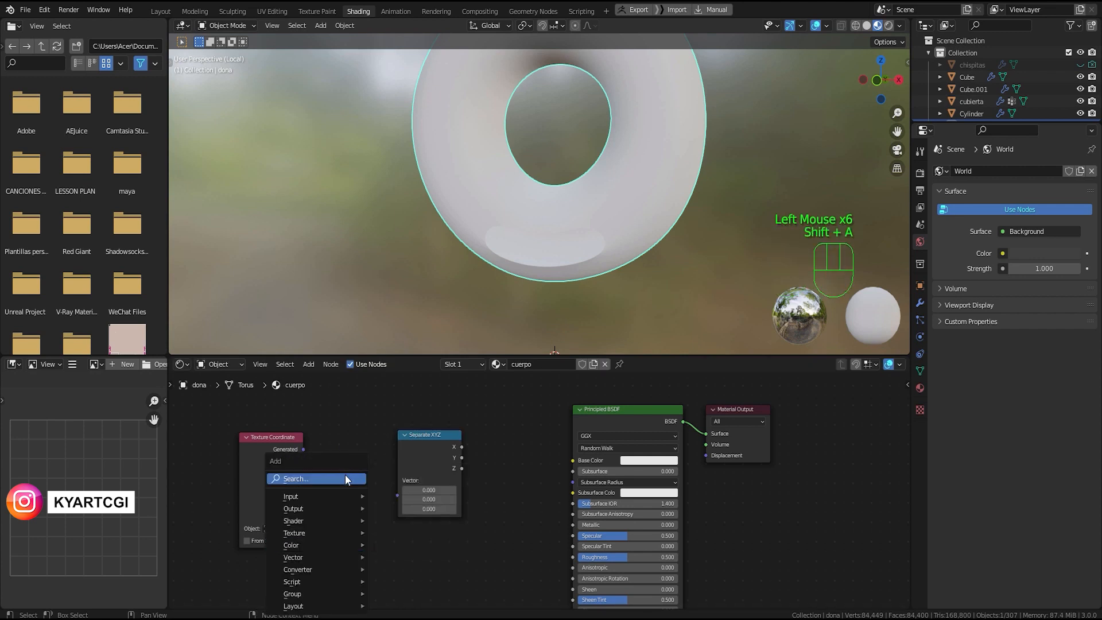
click(344, 480)
text(map)
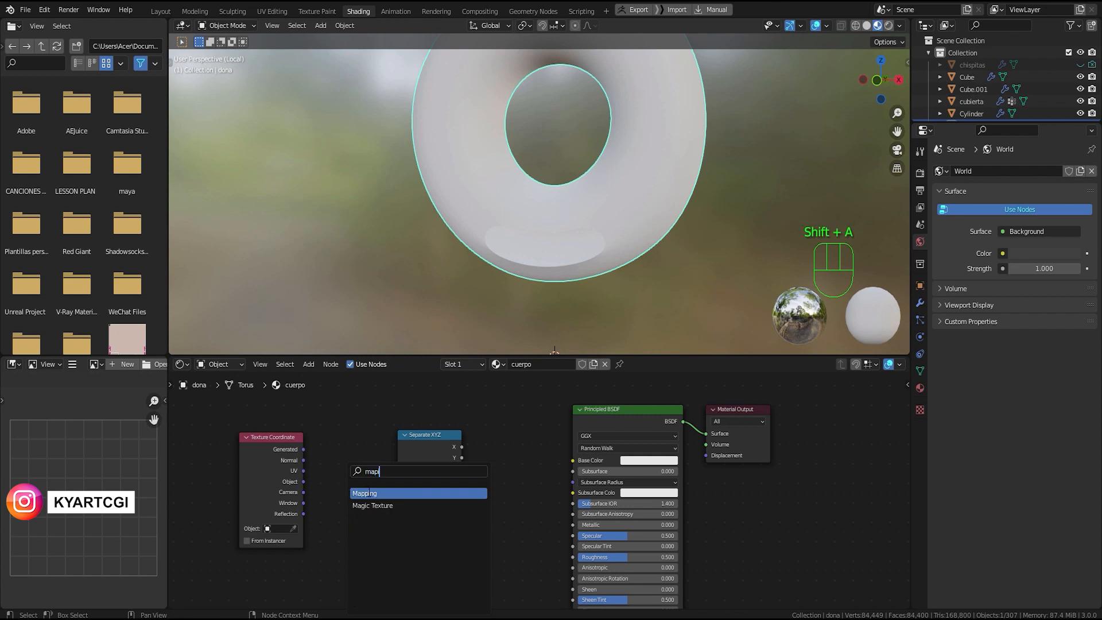
key(Return)
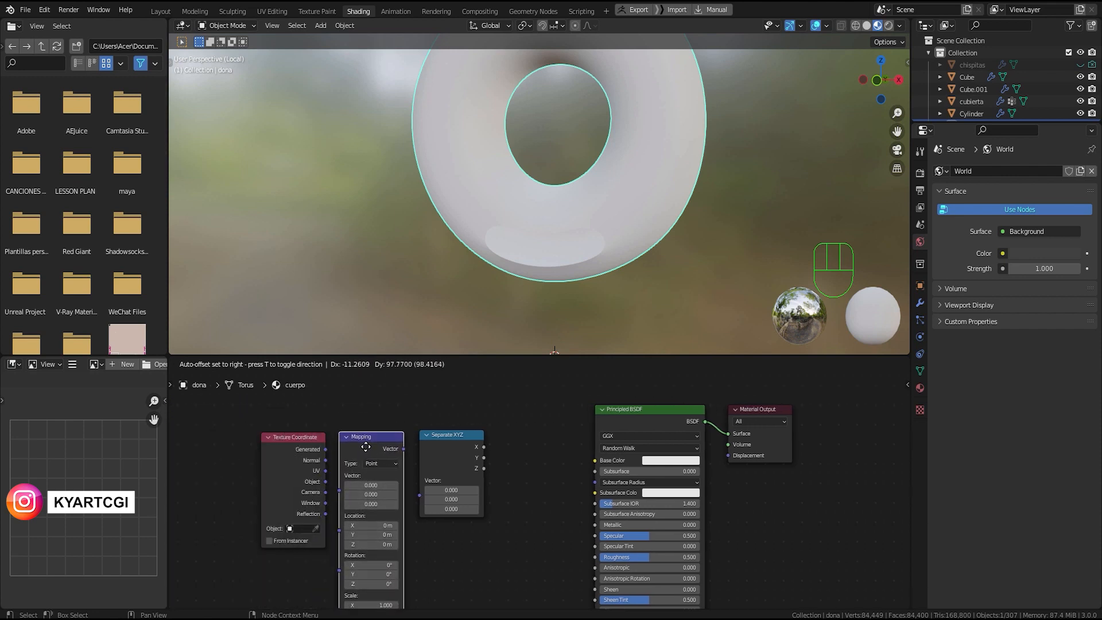
click(366, 446)
drag(314, 445, 263, 451)
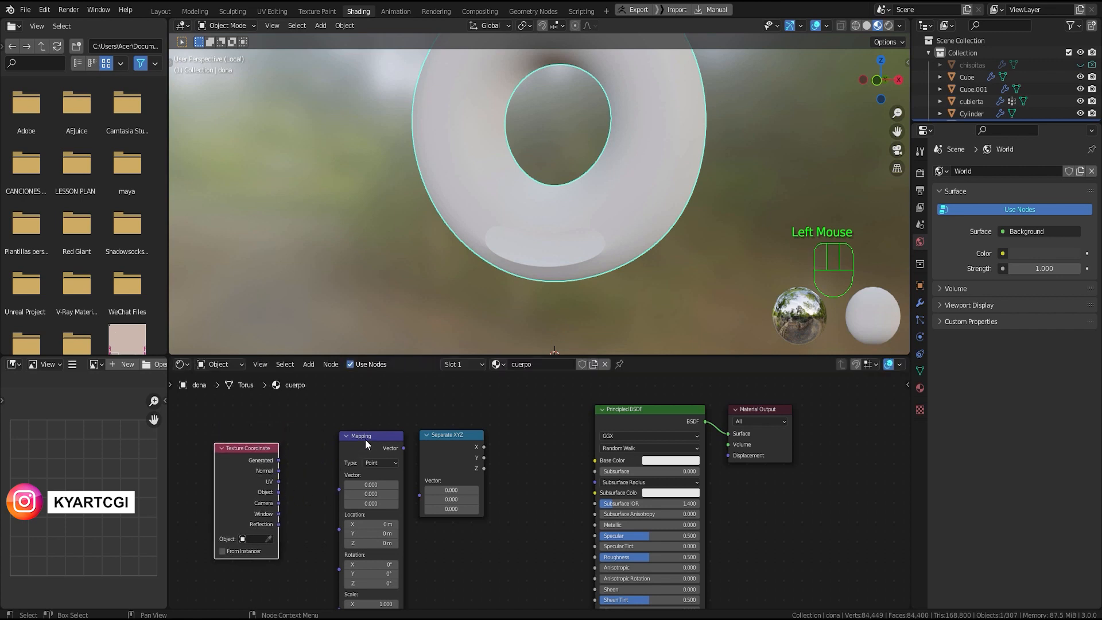
drag(365, 439, 321, 439)
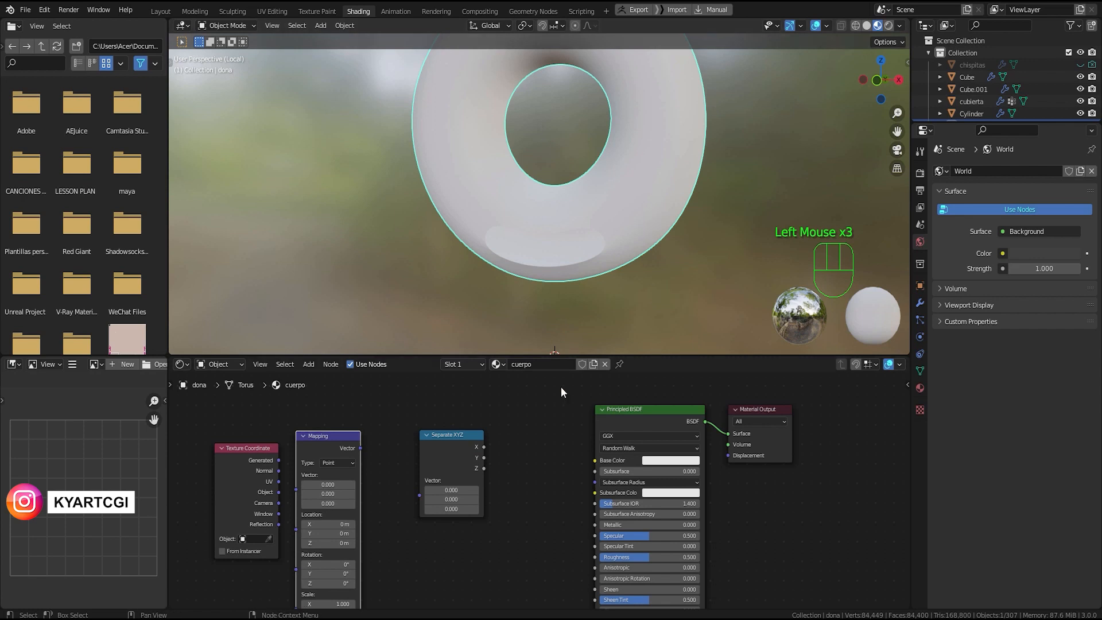
Step: Preview the X output of Separate XYZ on the donut through a Viewer node and inspect it from another angle
click(453, 436)
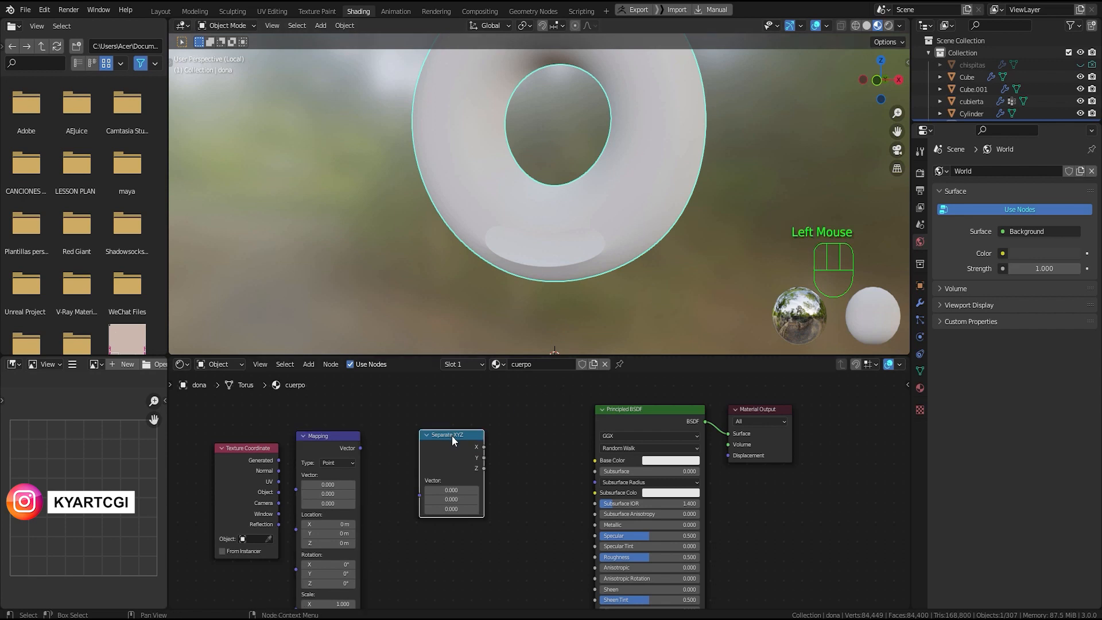
ctrl+shift+click(452, 436)
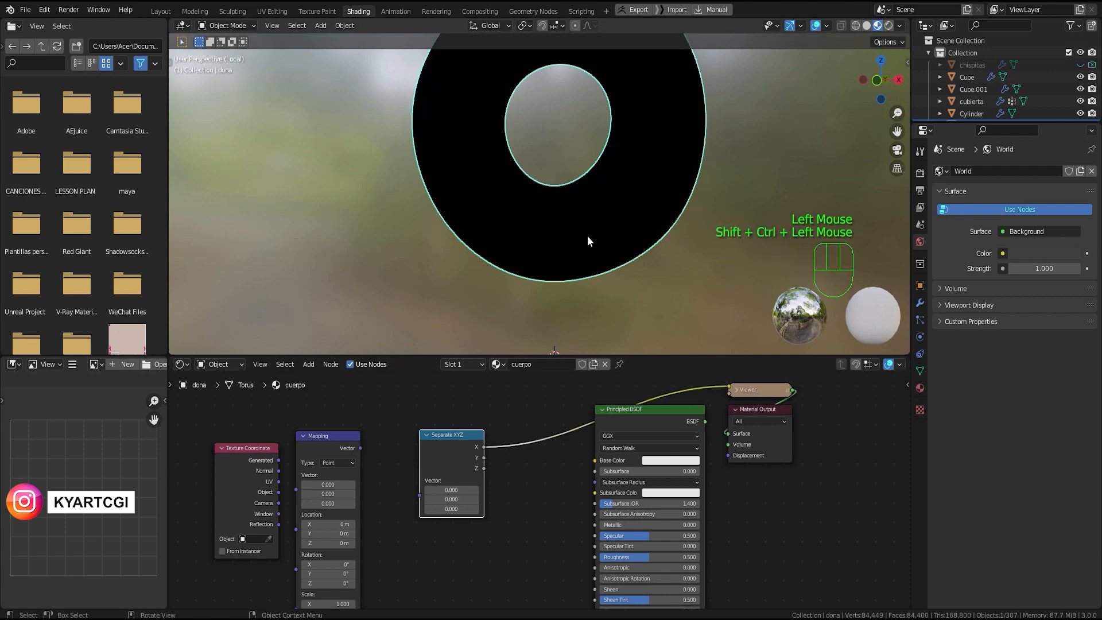
middle_drag(656, 219, 581, 305)
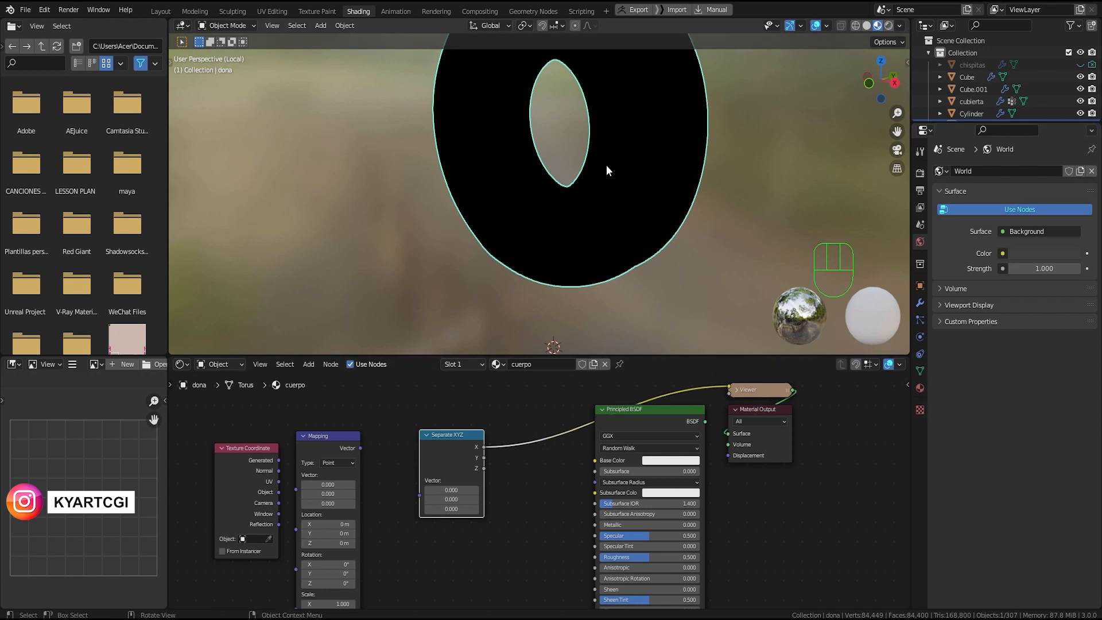
Step: Cycle the Viewer preview through the Separate XYZ outputs back to X, shifting the node slightly up and left
shift+middle_drag(584, 167, 552, 205)
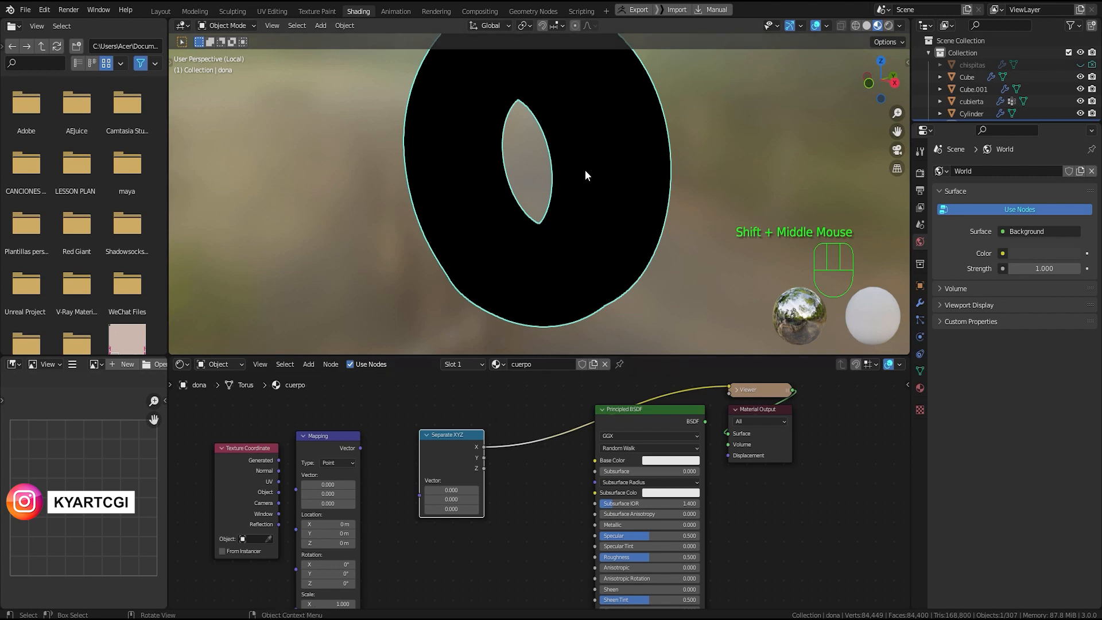
ctrl+shift+click(446, 435)
ctrl+shift+click(446, 435)
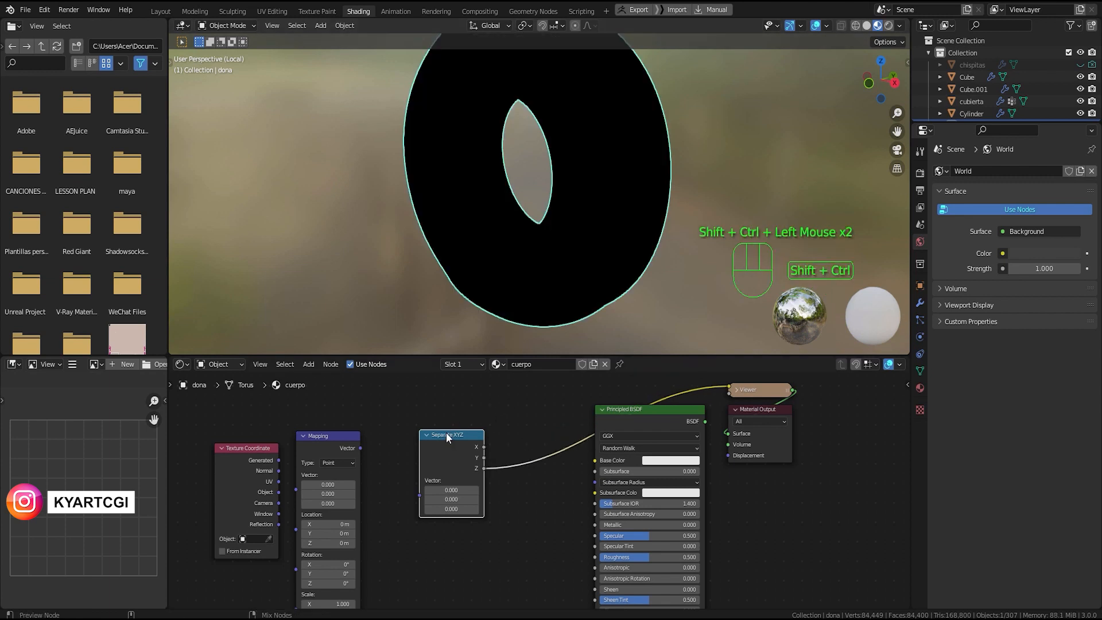
mouse_move(469, 436)
mouse_down()
mouse_move(431, 400)
mouse_move(460, 419)
mouse_up()
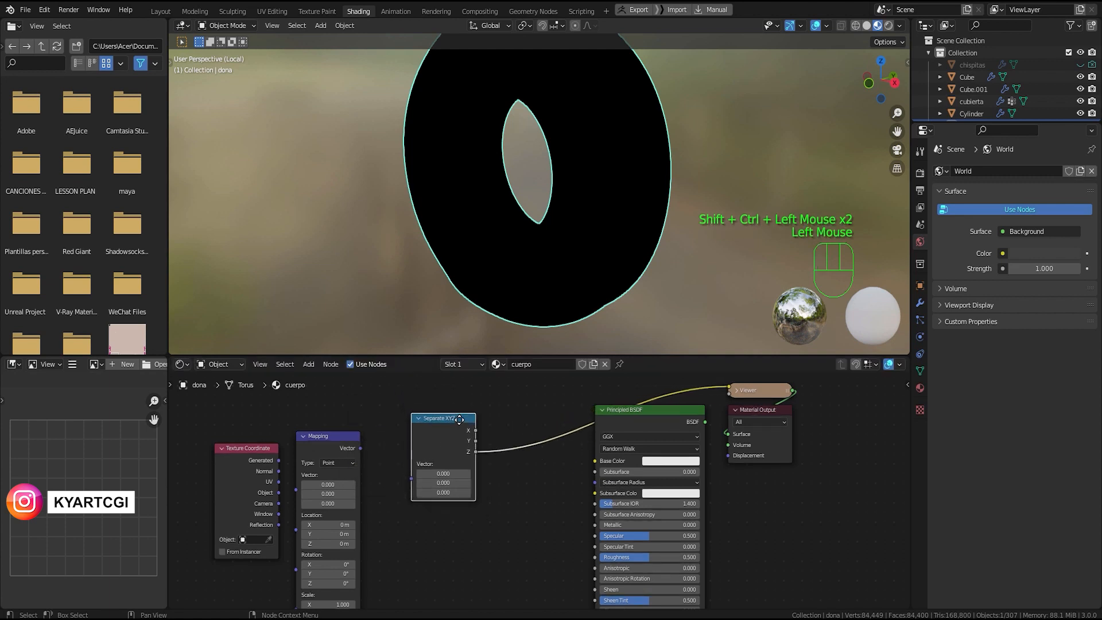
ctrl+shift+click(457, 448)
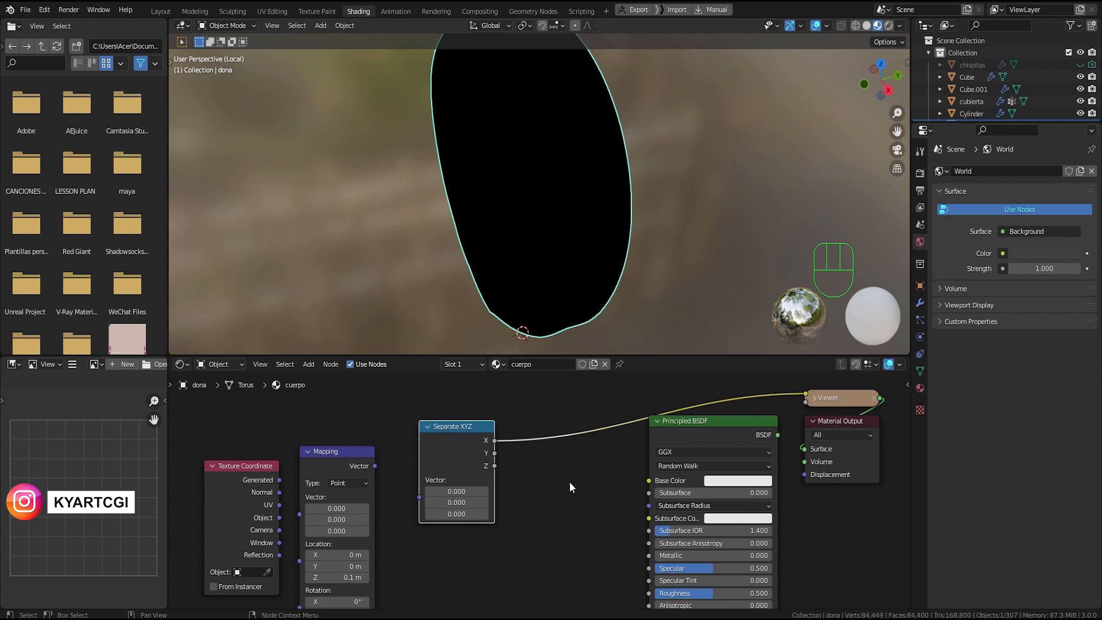
Step: Connect the Mapping vector output to Separate XYZ and the Texture Coordinate Object output to the Mapping vector input
shift+middle_drag(530, 477, 631, 461)
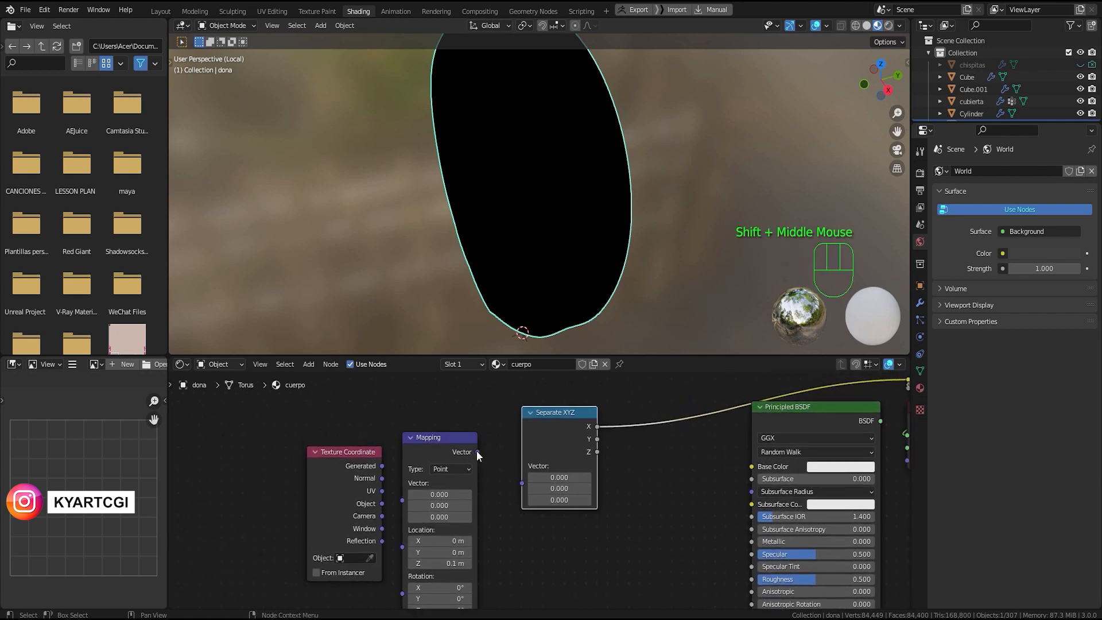
drag(478, 453, 523, 484)
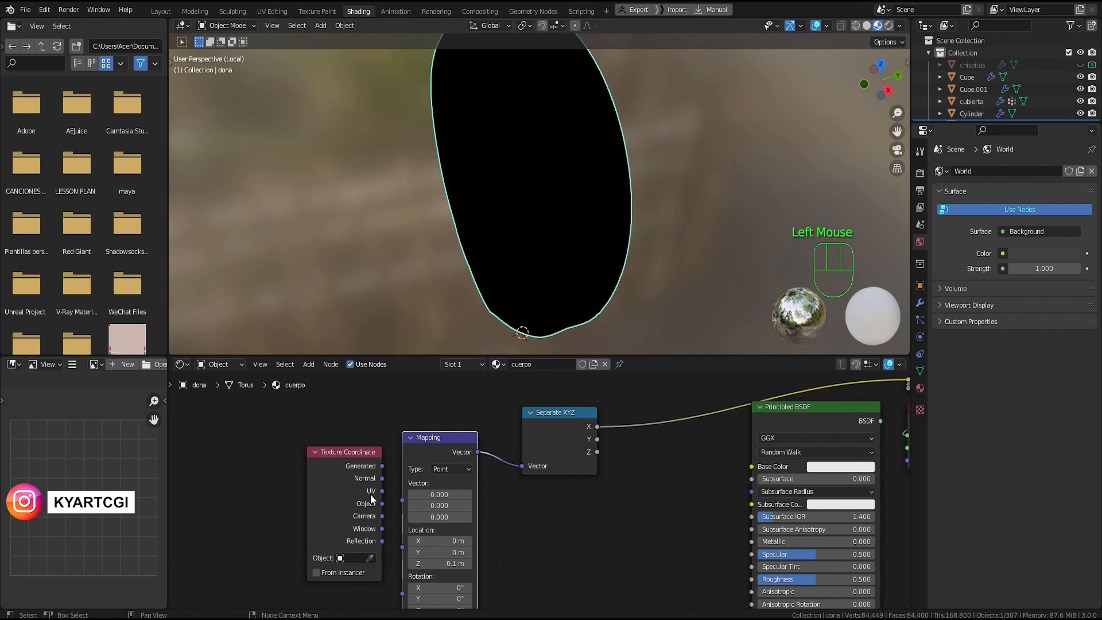
drag(382, 504, 405, 498)
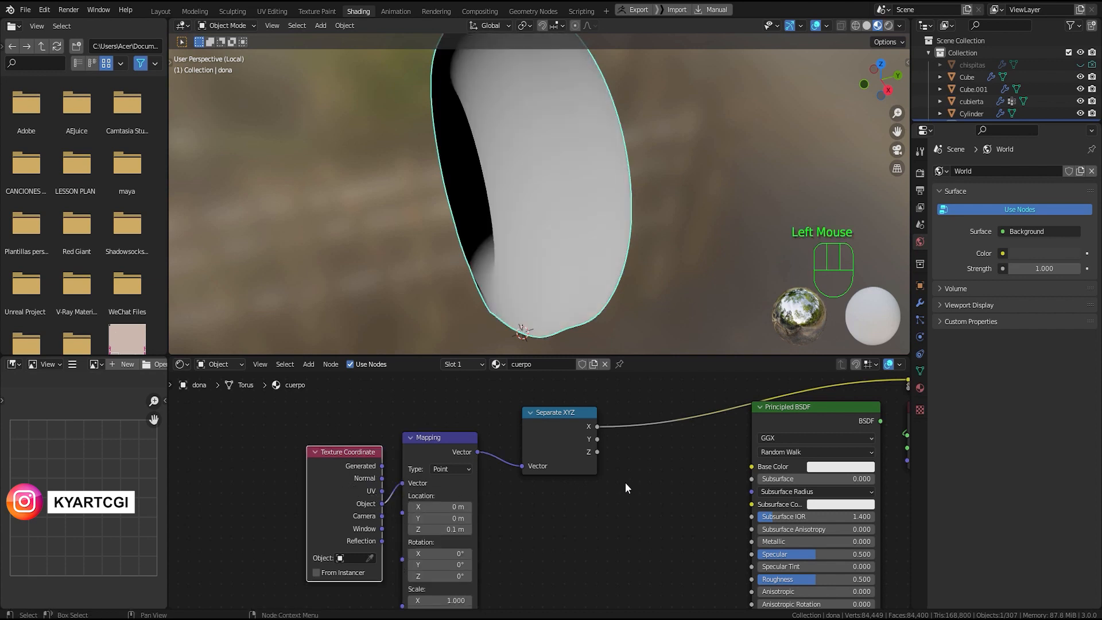
Step: Switch the Viewer preview on the donut to the Z output of Separate XYZ
shift+middle_drag(635, 460, 565, 469)
middle_drag(592, 246, 613, 230)
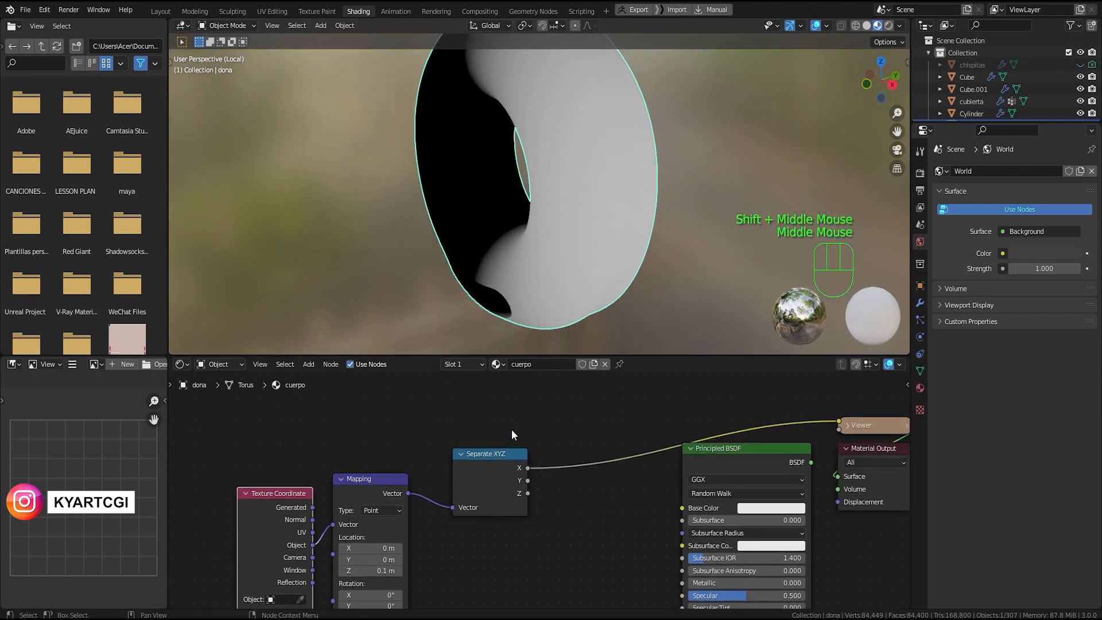
ctrl+shift+click(492, 483)
ctrl+shift+click(492, 483)
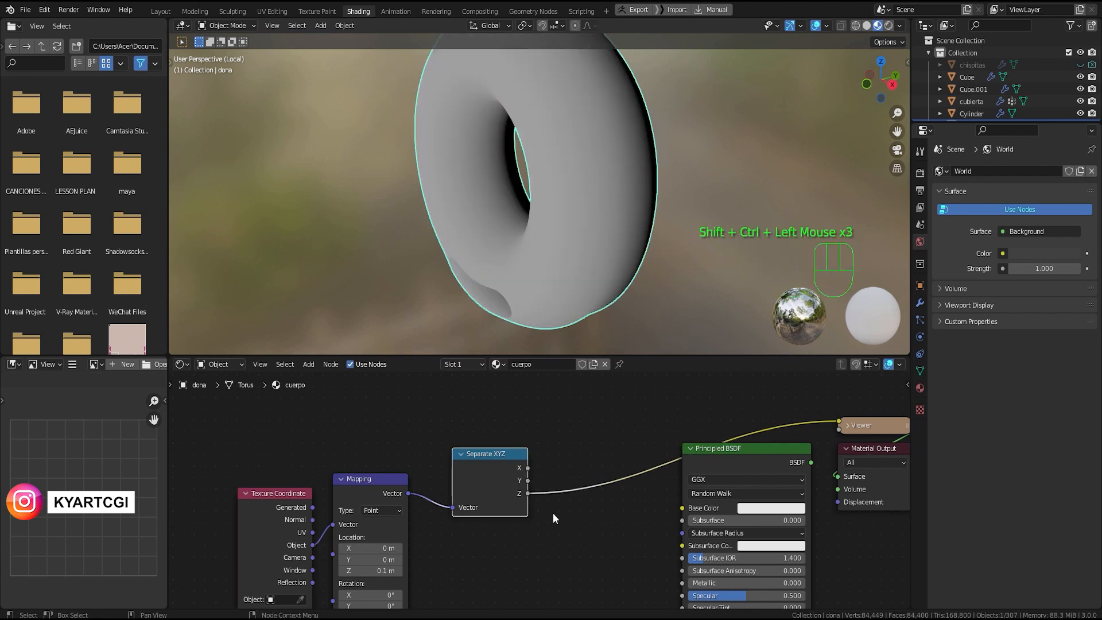
click(594, 523)
Step: Insert a ColorRamp node between the Separate XYZ Z output and the Viewer, moving Principled BSDF down to make room
shift+middle_drag(580, 505, 441, 467)
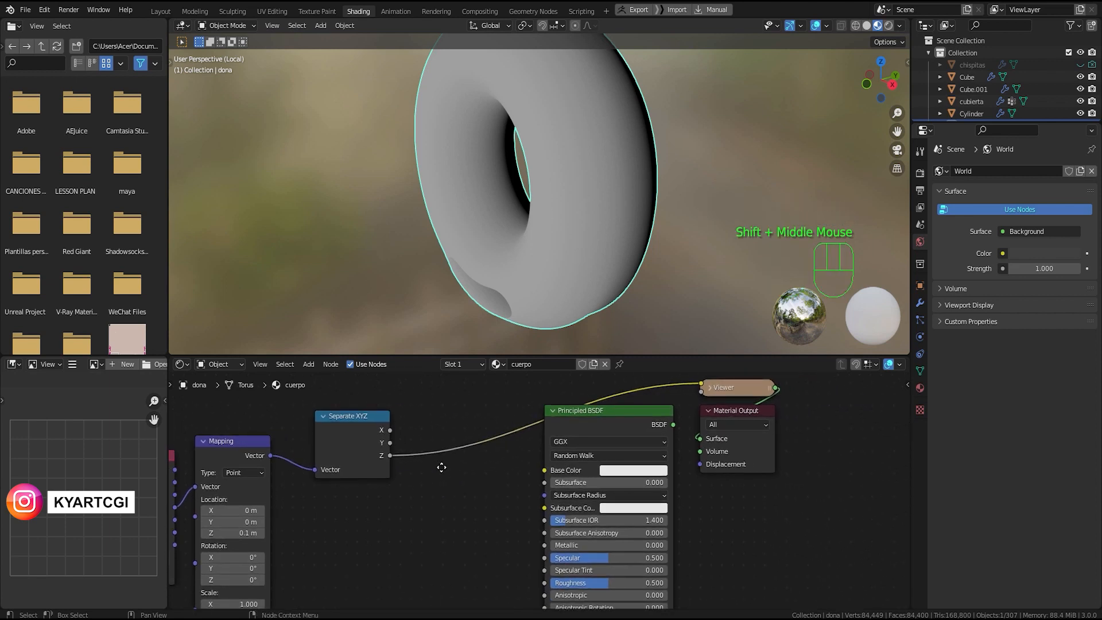
key(shift+a)
click(442, 467)
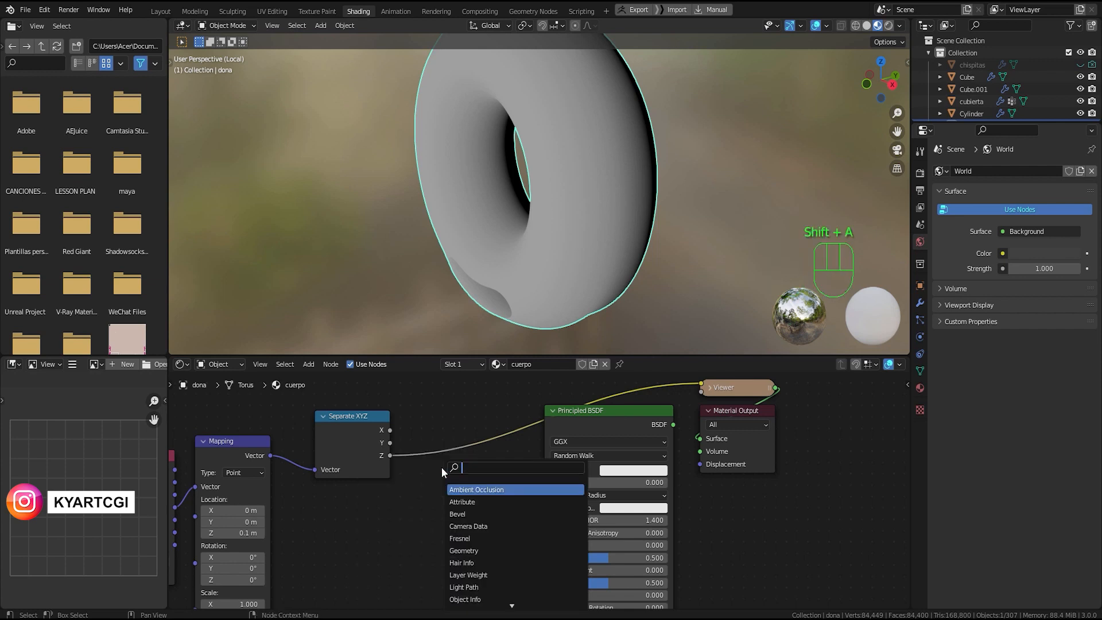
text(colr)
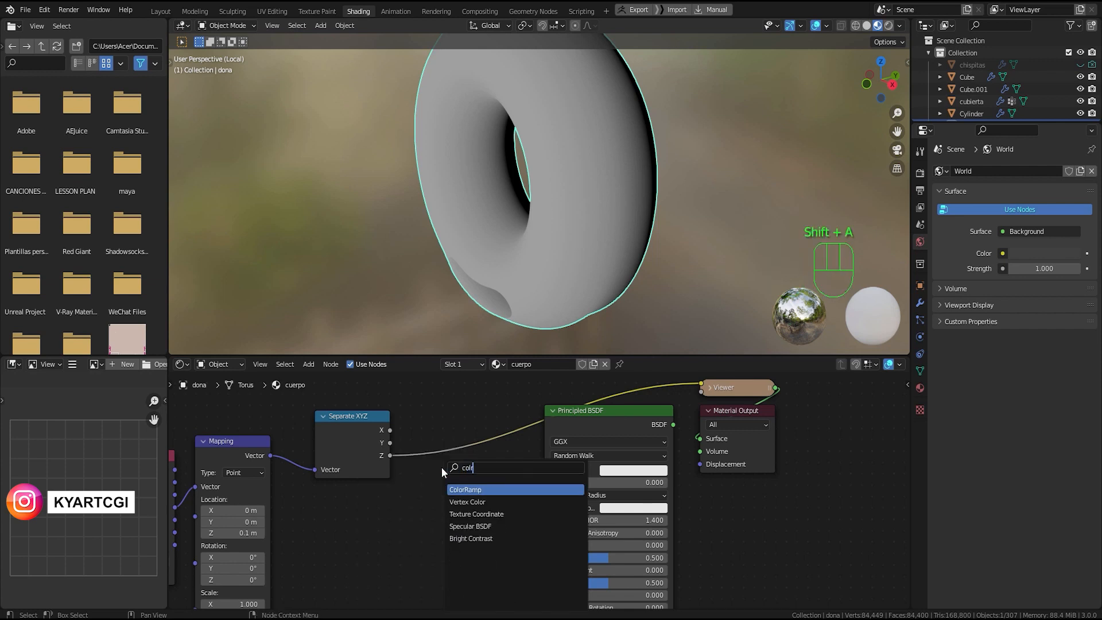
click(470, 489)
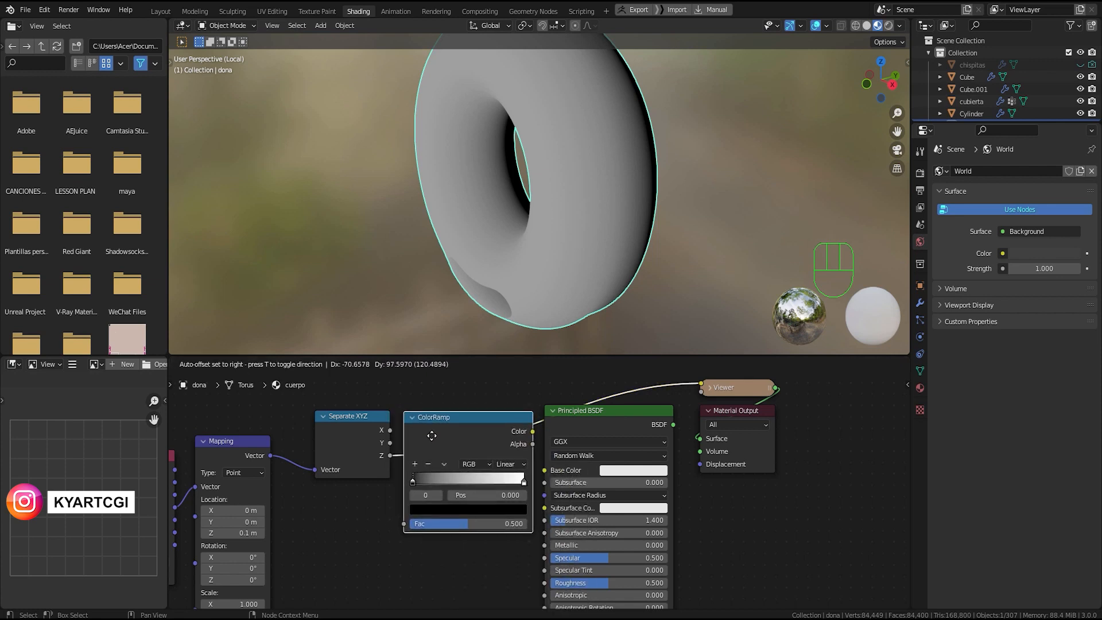
click(432, 436)
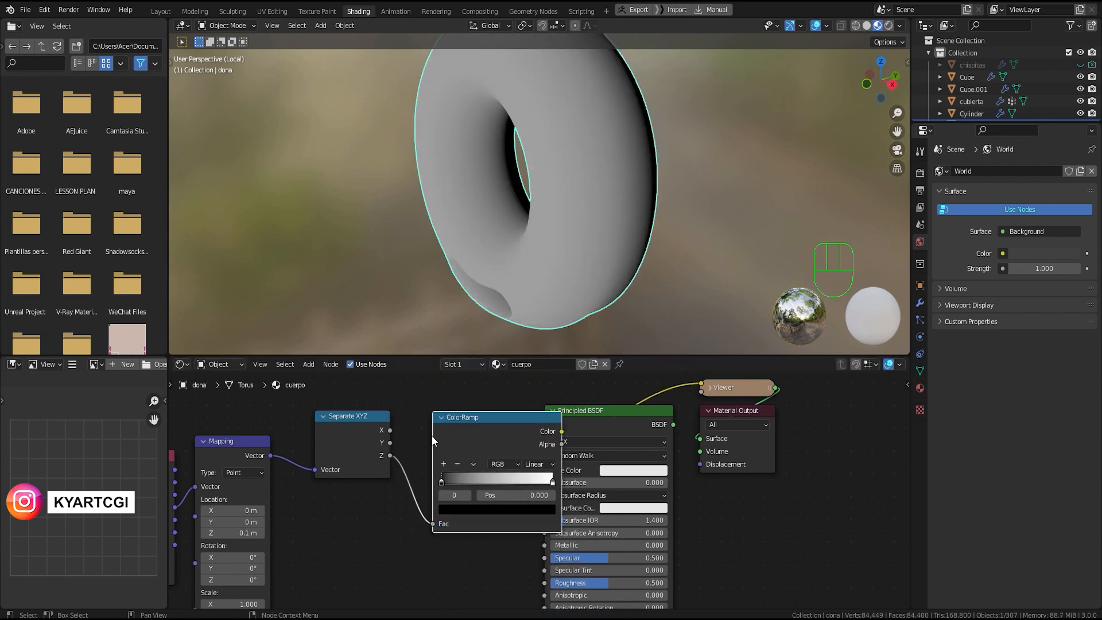
drag(485, 421, 452, 433)
drag(600, 424, 668, 513)
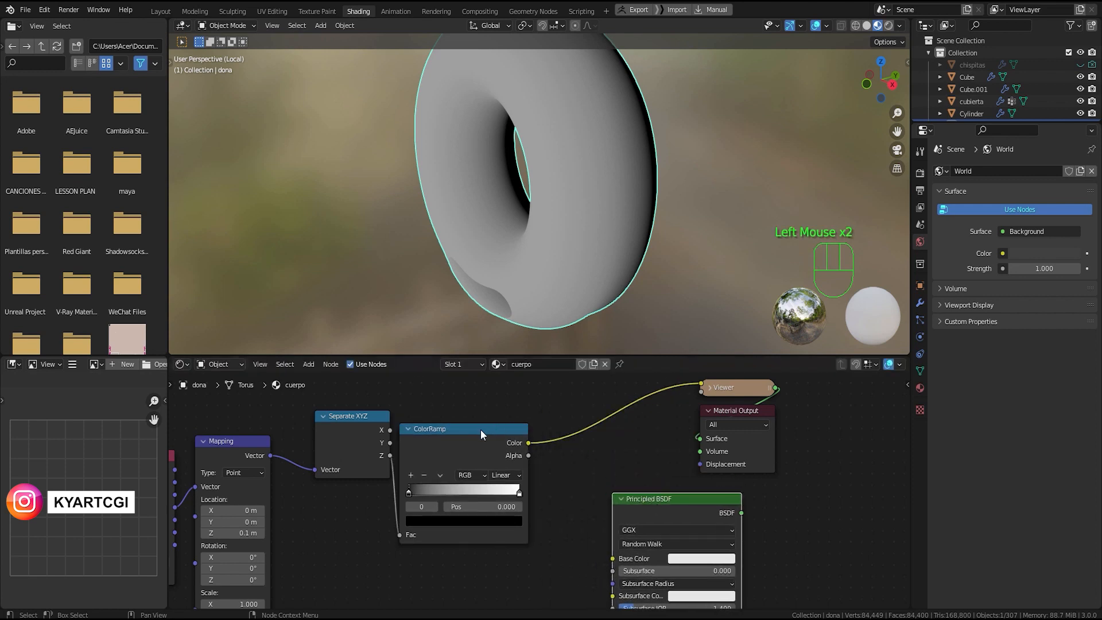
drag(481, 435, 513, 432)
Step: Add a middle stop to the ColorRamp, move it close to the black stop, and move the white end stop to 0.186
middle_drag(561, 218, 521, 244)
shift+middle_drag(466, 444, 500, 495)
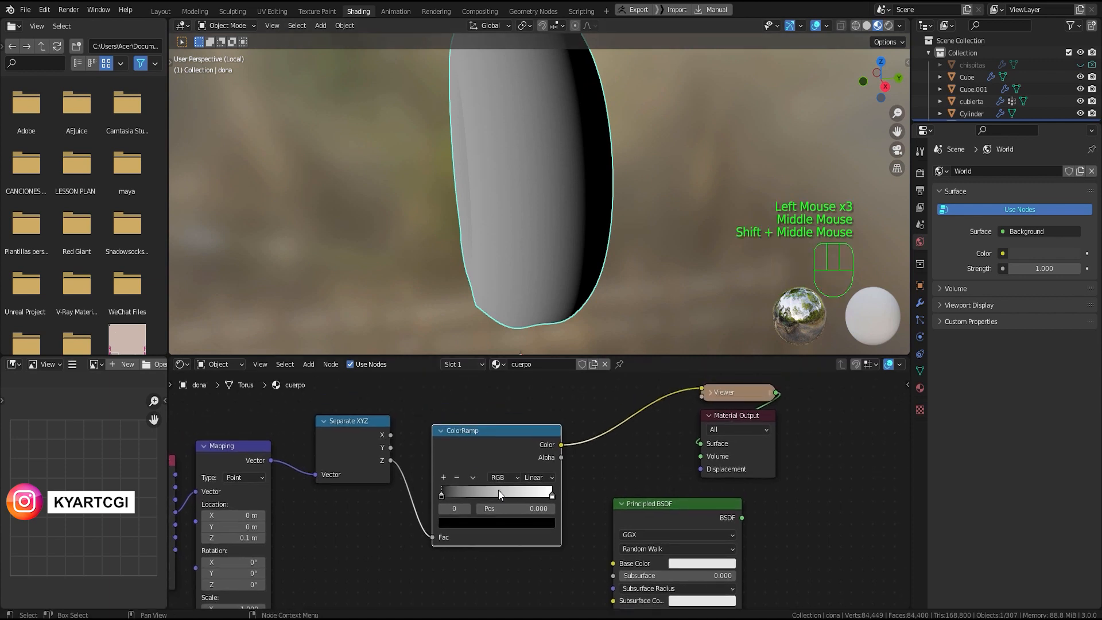
click(444, 477)
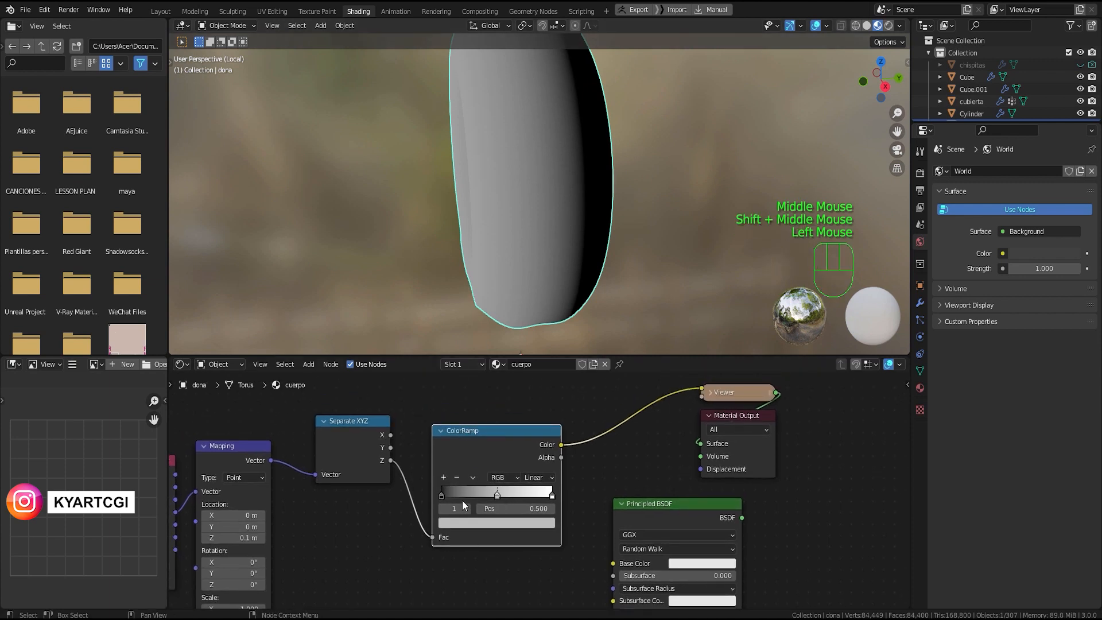
scroll(484, 532, up, 3)
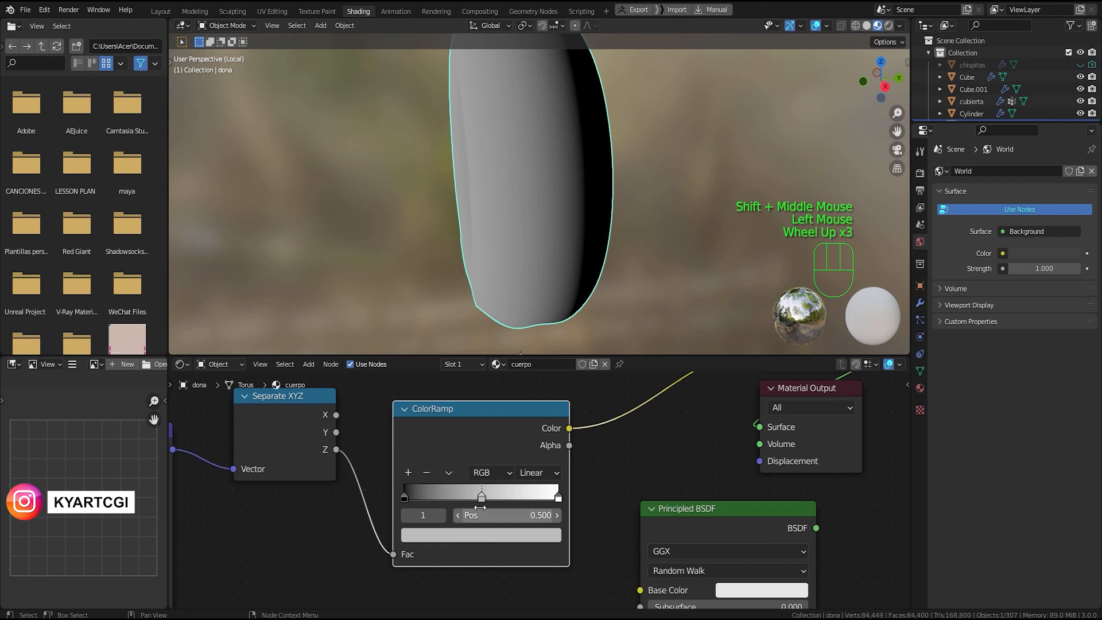
drag(482, 505, 435, 491)
drag(580, 490, 456, 488)
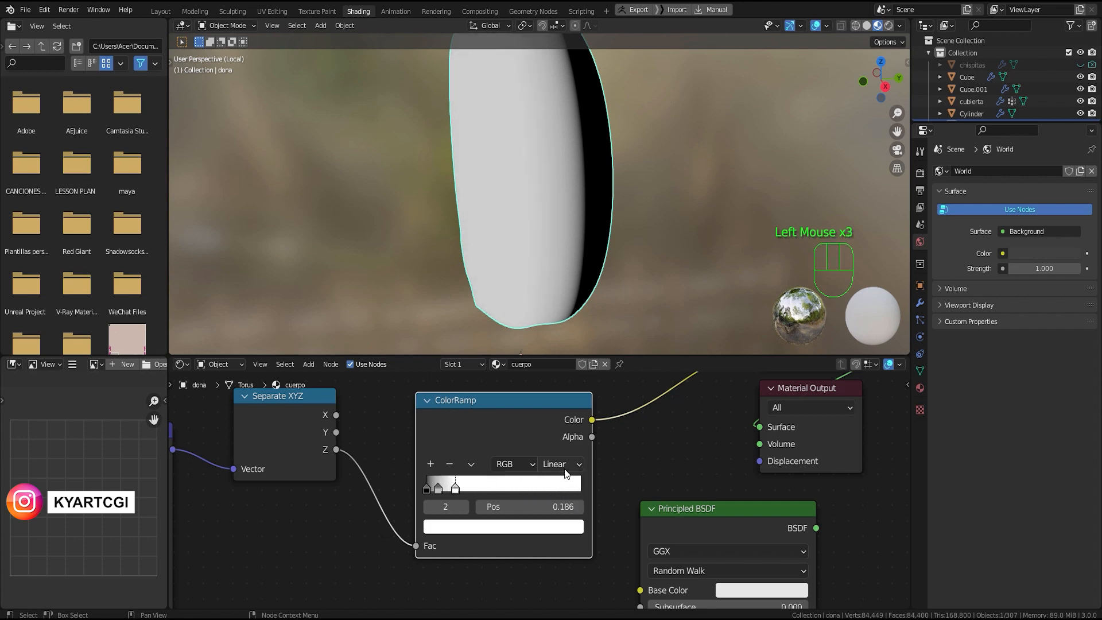
Step: Change the color of the ColorRamp's white stop at 0.186 to black
click(457, 492)
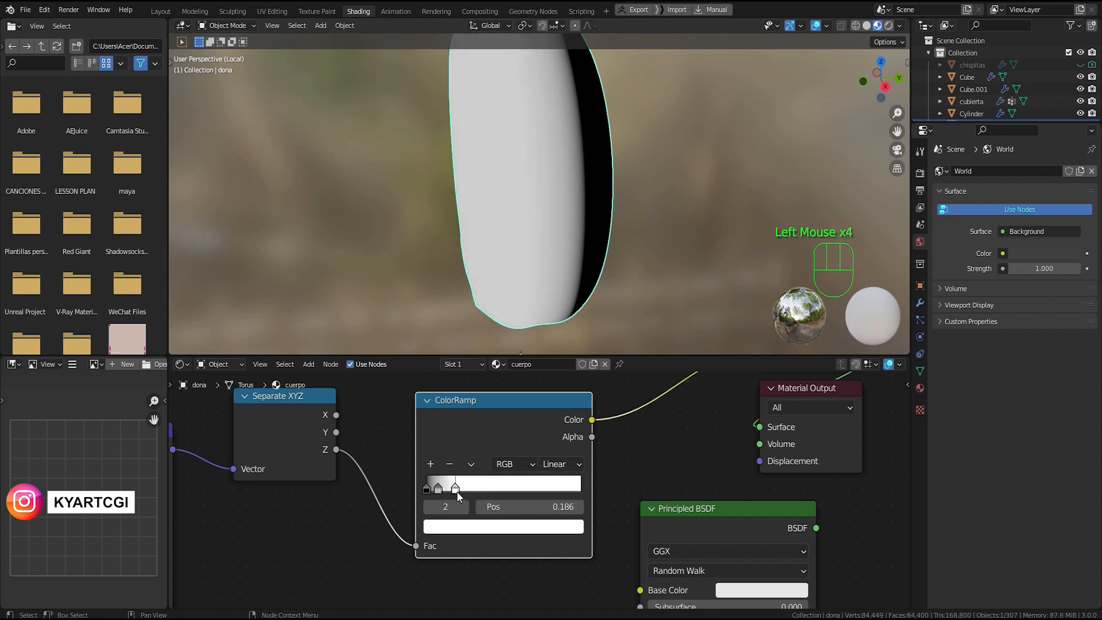
click(471, 527)
scroll(533, 364, down, 20)
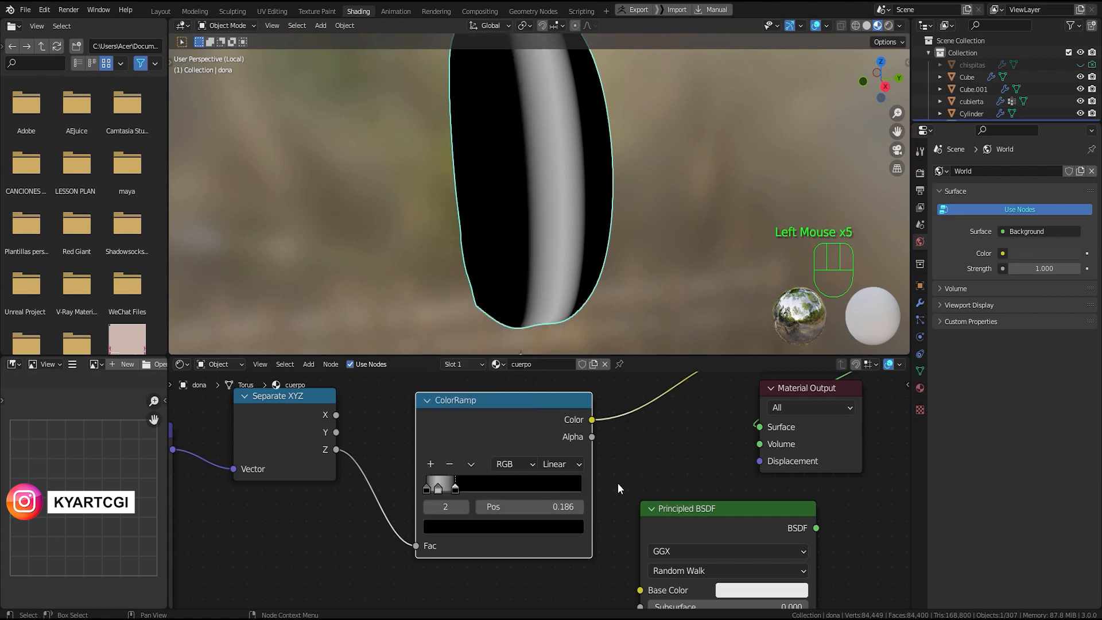
Step: Adjust the ColorRamp's grey middle stop to 0.077 and frame the whole donut edge-on to check the band
click(440, 490)
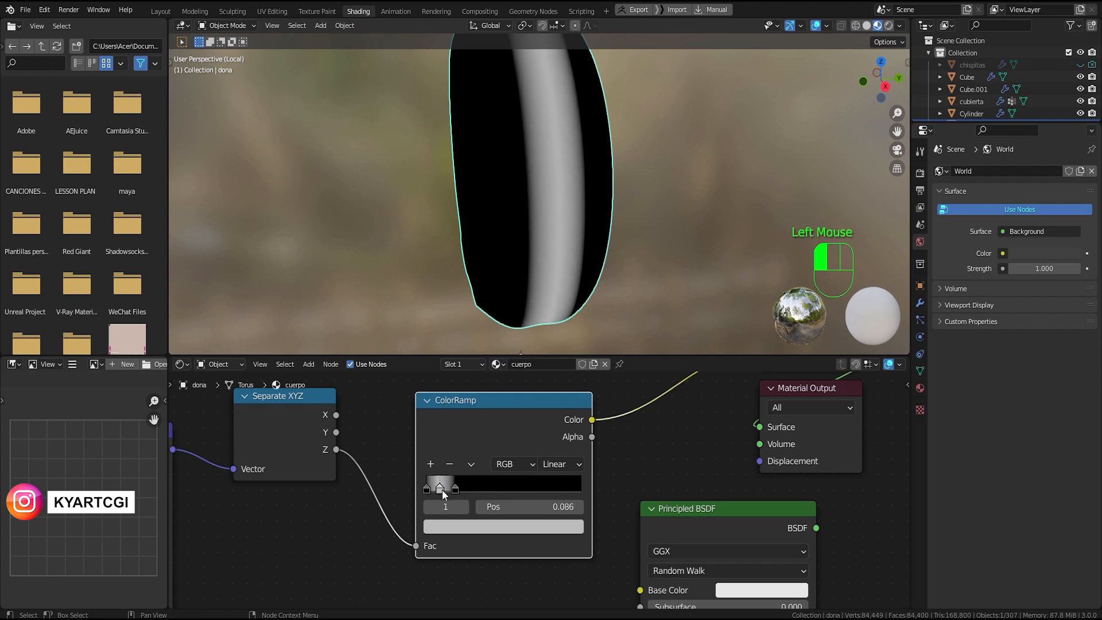
shift+middle_drag(584, 242, 533, 259)
scroll(582, 246, down, 1)
scroll(546, 262, down, 1)
scroll(545, 265, up, 1)
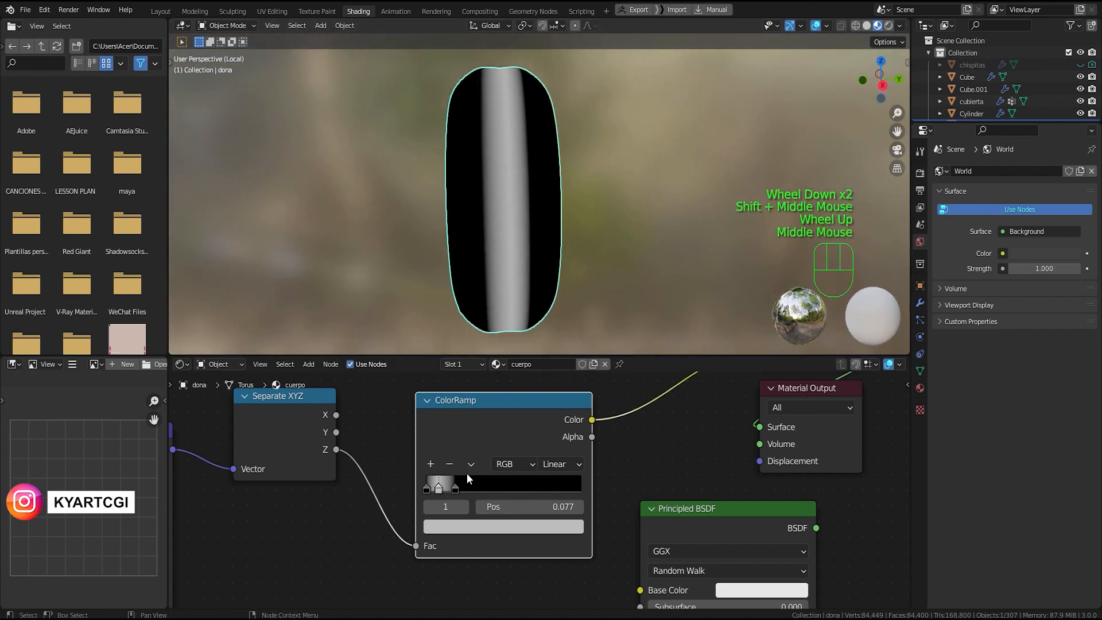
Step: Move the ColorRamp's last black stop to 0.164 to narrow the light band
scroll(467, 474, up, 3)
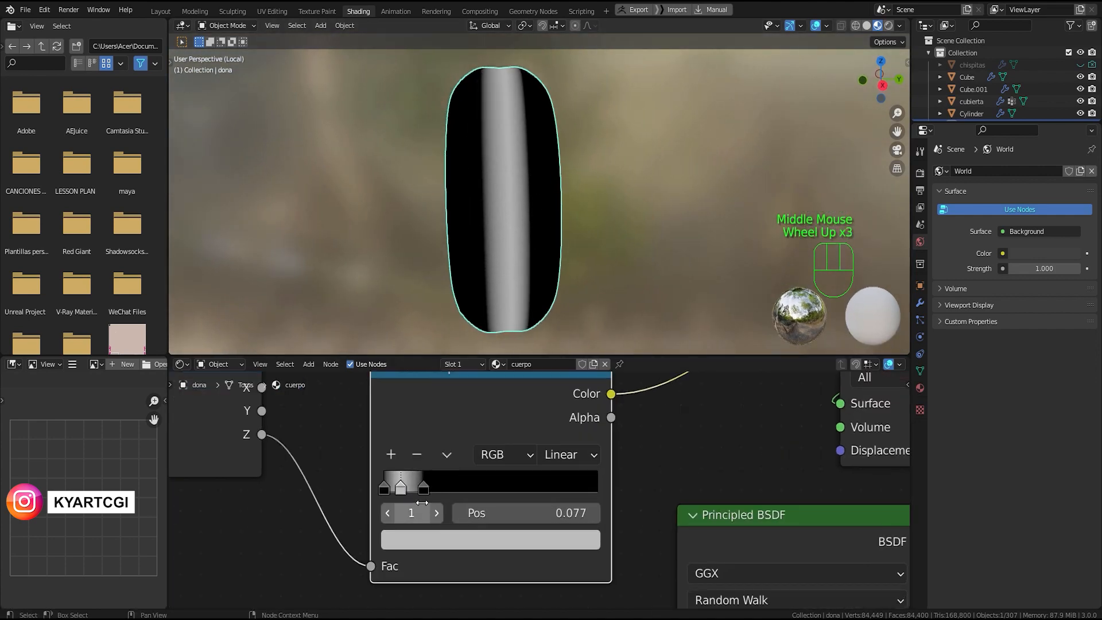
drag(425, 491, 418, 490)
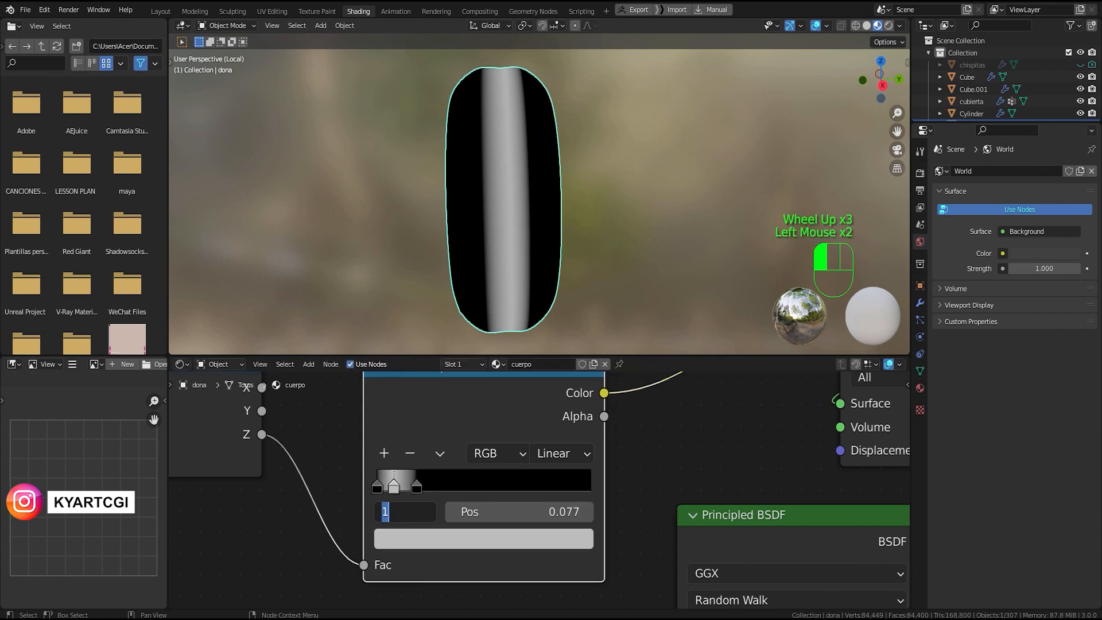
click(417, 486)
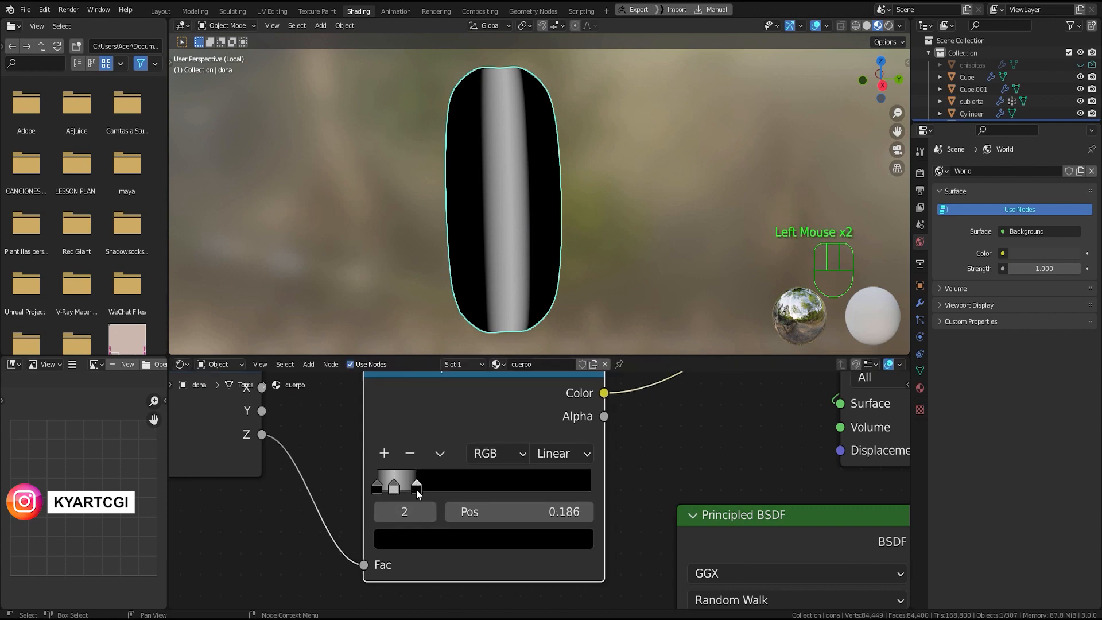
drag(417, 487, 411, 490)
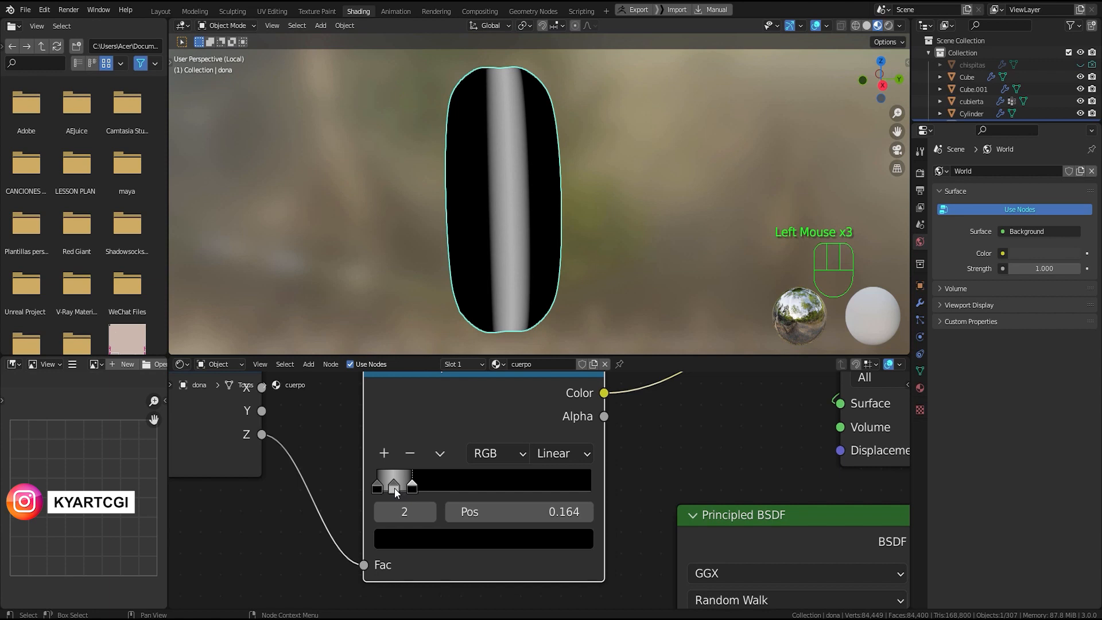
Step: Set the ColorRamp interpolation to Ease, move the grey stop slightly right, and place the first black stop at 0.014
click(396, 488)
click(571, 460)
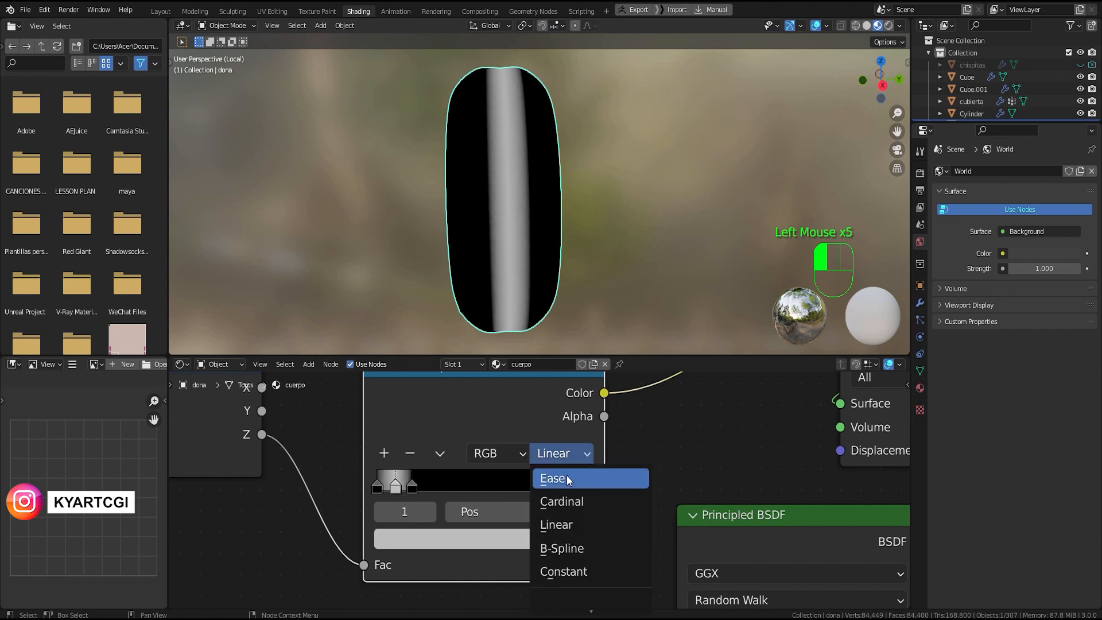
click(567, 477)
drag(398, 480, 382, 487)
Step: In the right orthographic view, recenter the grey stop between the black ones and move the last black stop to 0.168
key(KP_3)
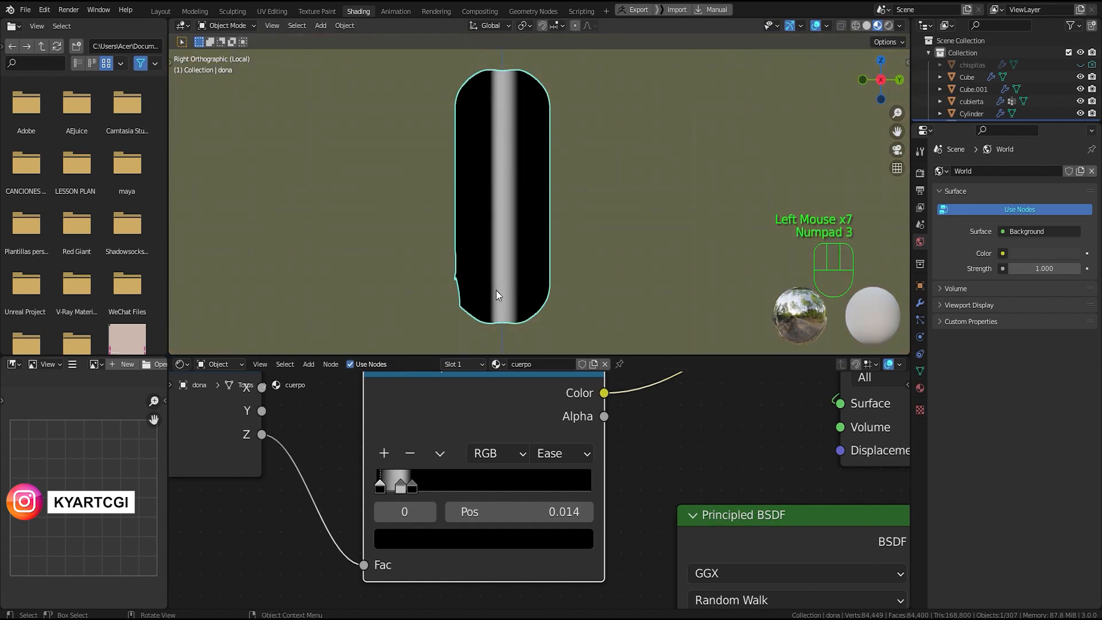
scroll(521, 259, up, 3)
scroll(508, 275, down, 1)
scroll(507, 280, down, 1)
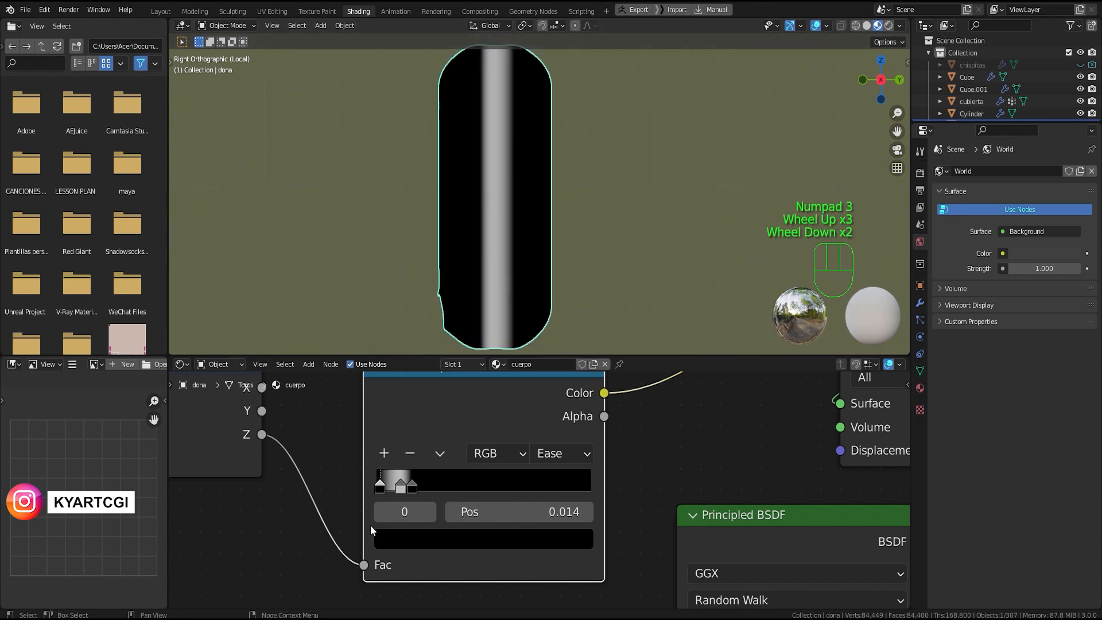
drag(400, 487, 412, 490)
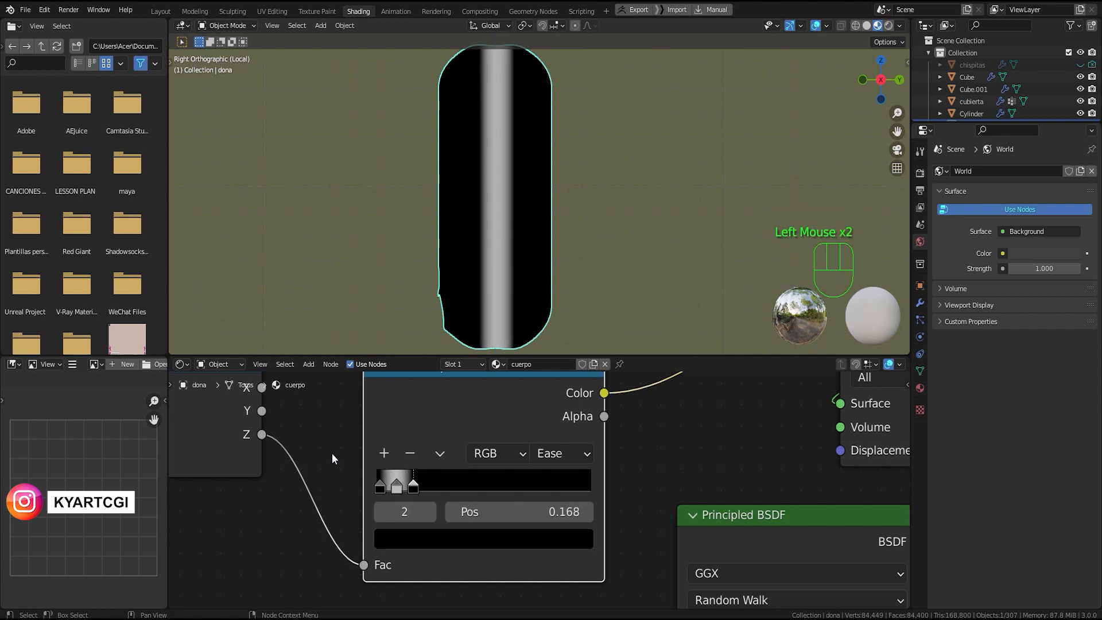
Step: Set the Mapping node's Z location to 0 m
shift+middle_drag(342, 446, 472, 454)
scroll(459, 458, down, 3)
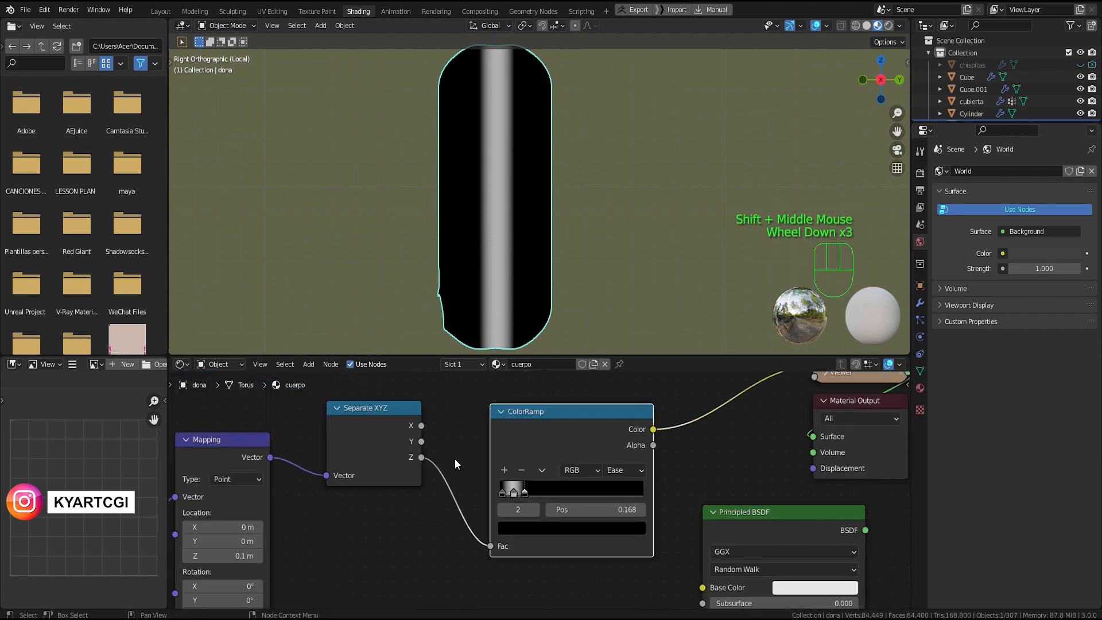
shift+middle_drag(323, 552, 438, 486)
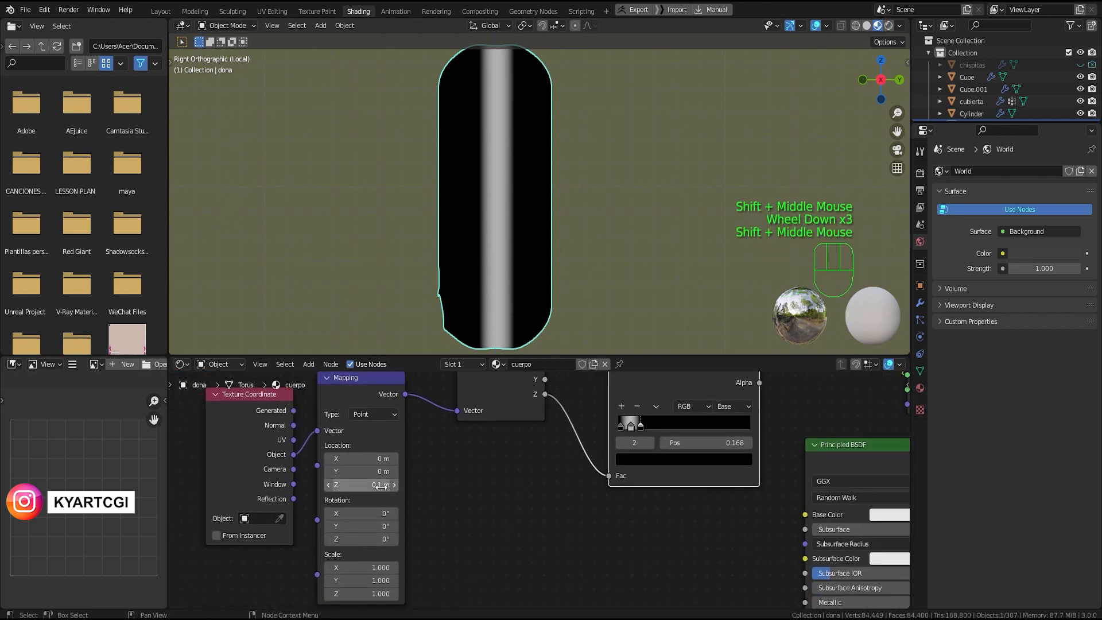
click(380, 486)
text(0)
key(Return)
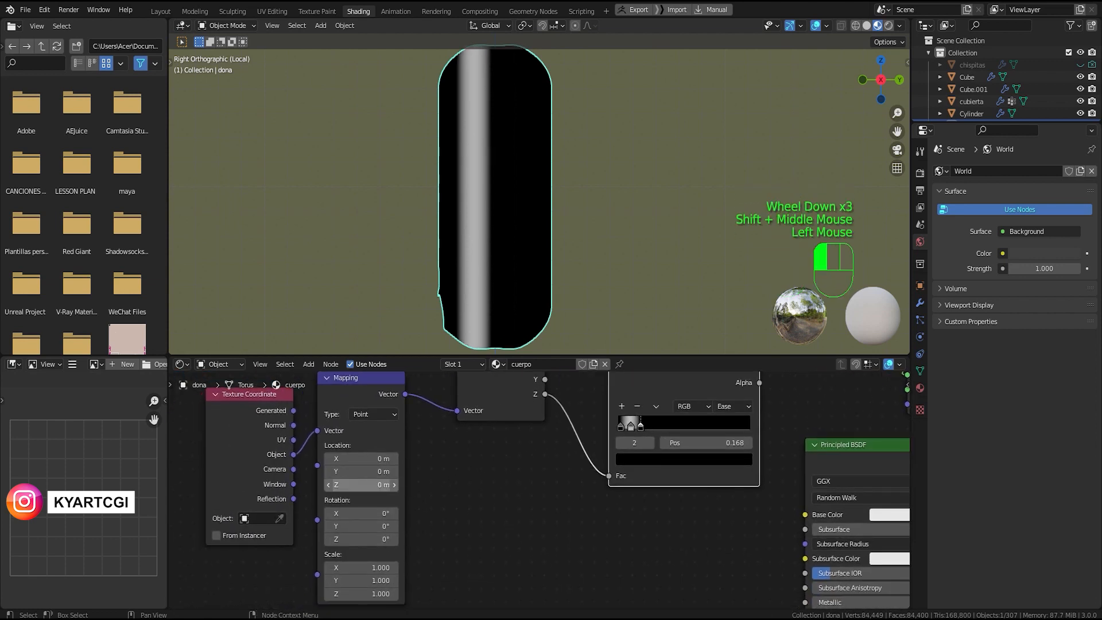
mouse_move(516, 471)
shift+middle_down()
mouse_move(497, 531)
mouse_move(485, 500)
mouse_move(506, 466)
shift+middle_up()
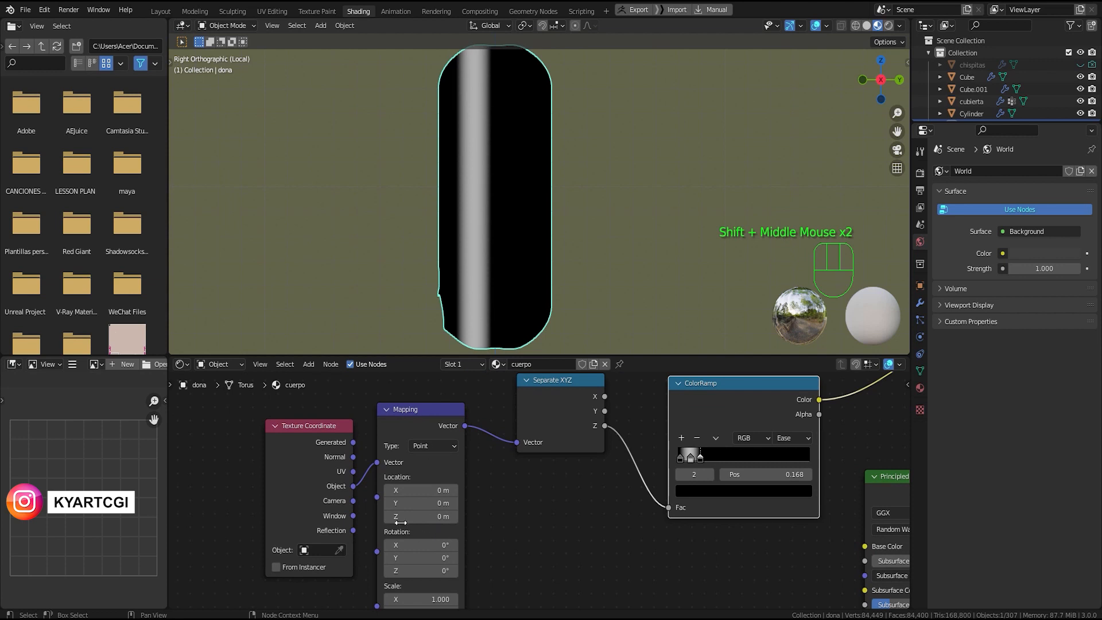
Step: Set the Mapping node's Z location to 0.1 m to centre the light band on the donut
mouse_move(442, 516)
mouse_down()
mouse_move(418, 517)
mouse_move(428, 516)
mouse_up()
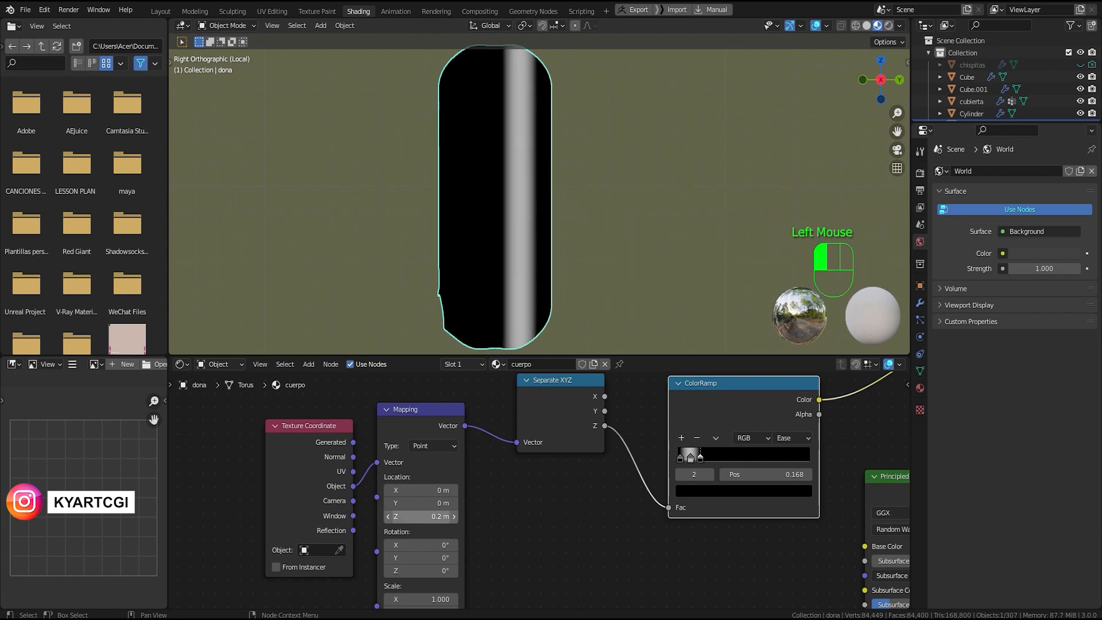
double_click(420, 516)
text(0.1)
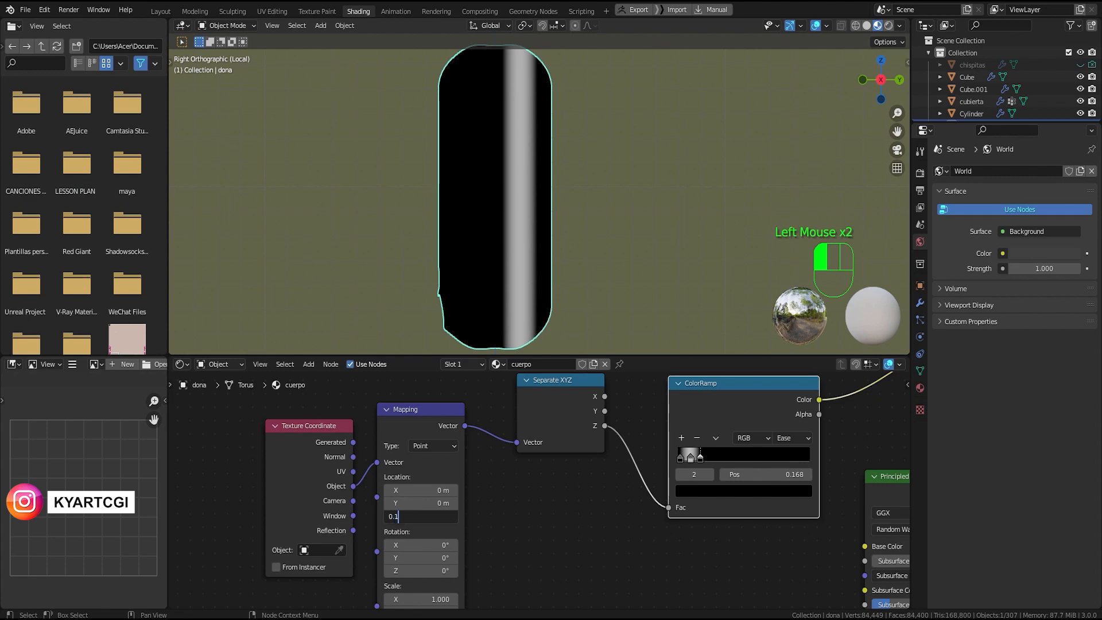
key(Return)
scroll(515, 210, down, 2)
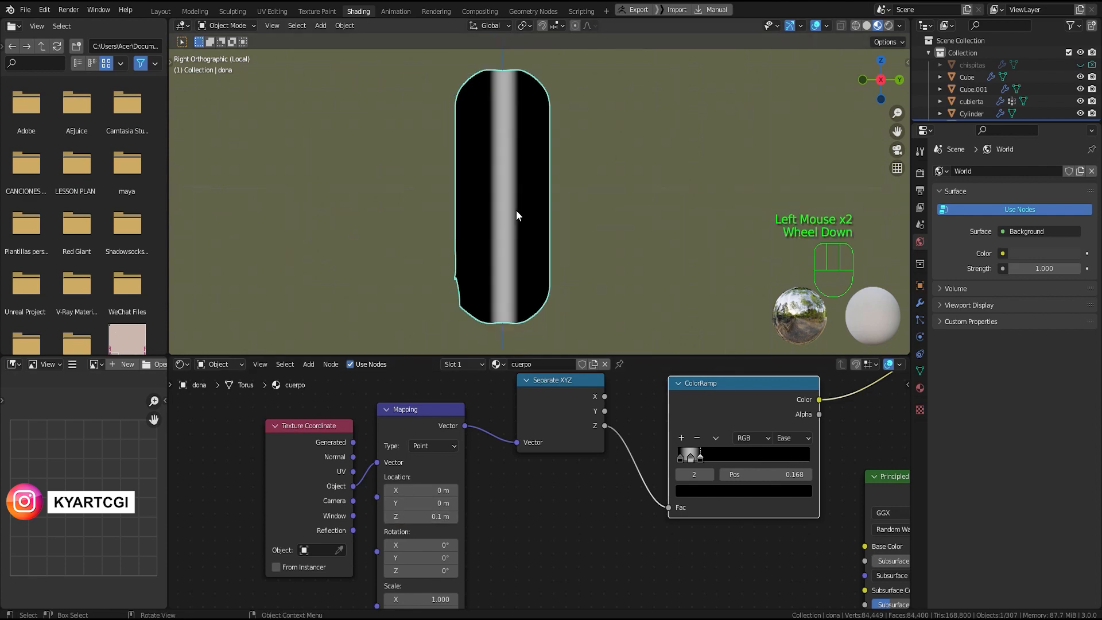
mouse_move(515, 210)
middle_down()
mouse_move(508, 201)
mouse_move(557, 272)
mouse_move(629, 253)
mouse_move(523, 207)
middle_up()
scroll(630, 566, up, 2)
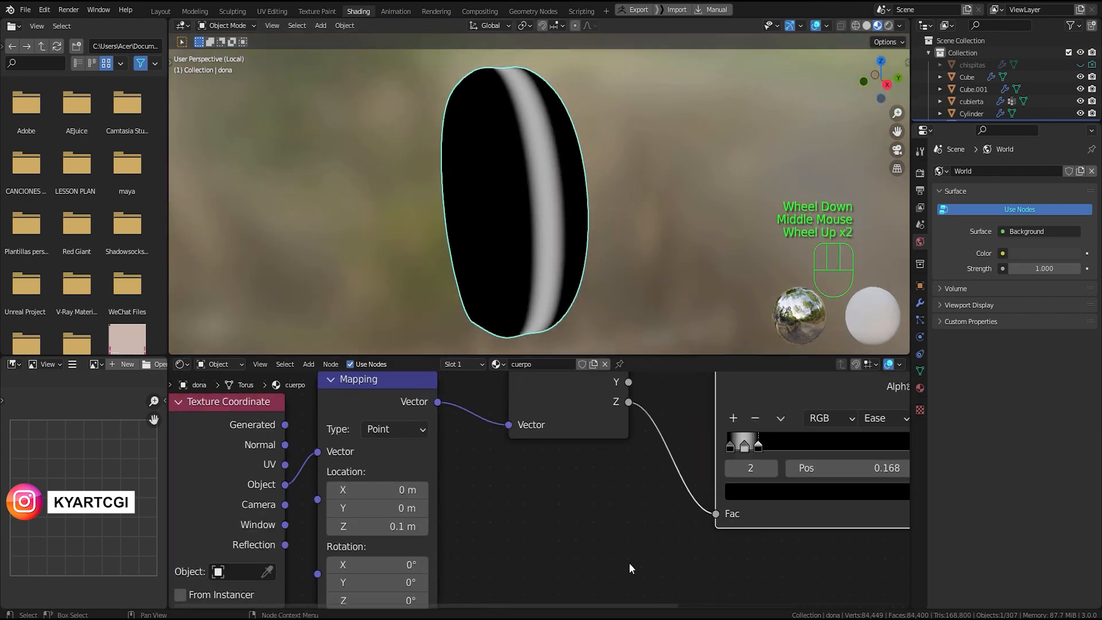
Step: In the right orthographic view, move the ColorRamp's last black stop slightly outward and place the grey stop at 0.082
shift+middle_drag(629, 562, 585, 450)
scroll(636, 467, up, 3)
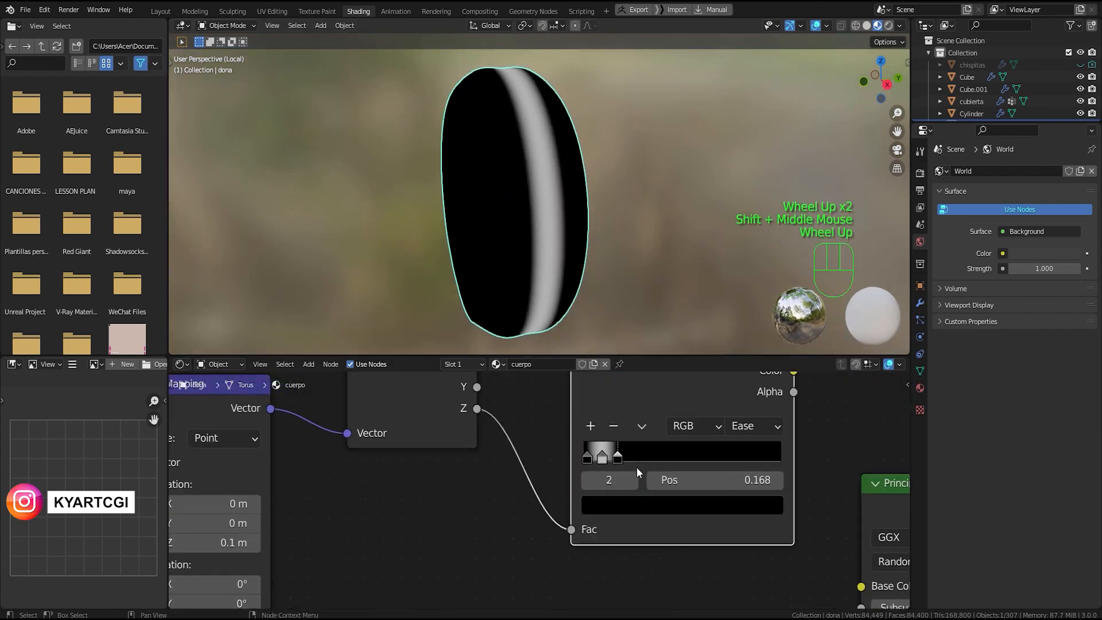
click(640, 452)
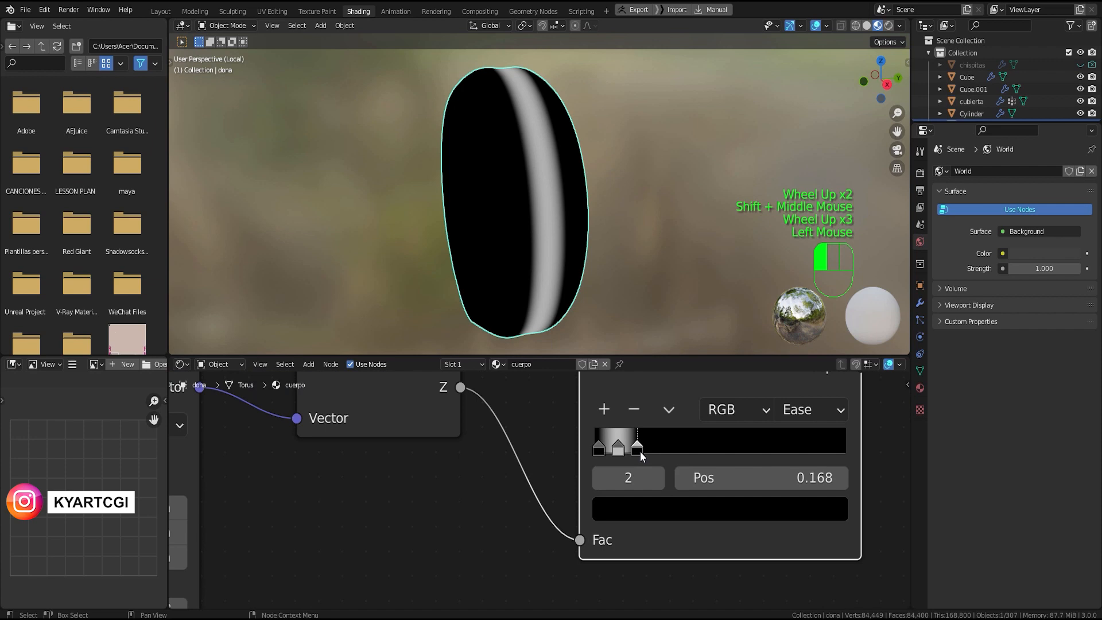
middle_drag(629, 324, 608, 298)
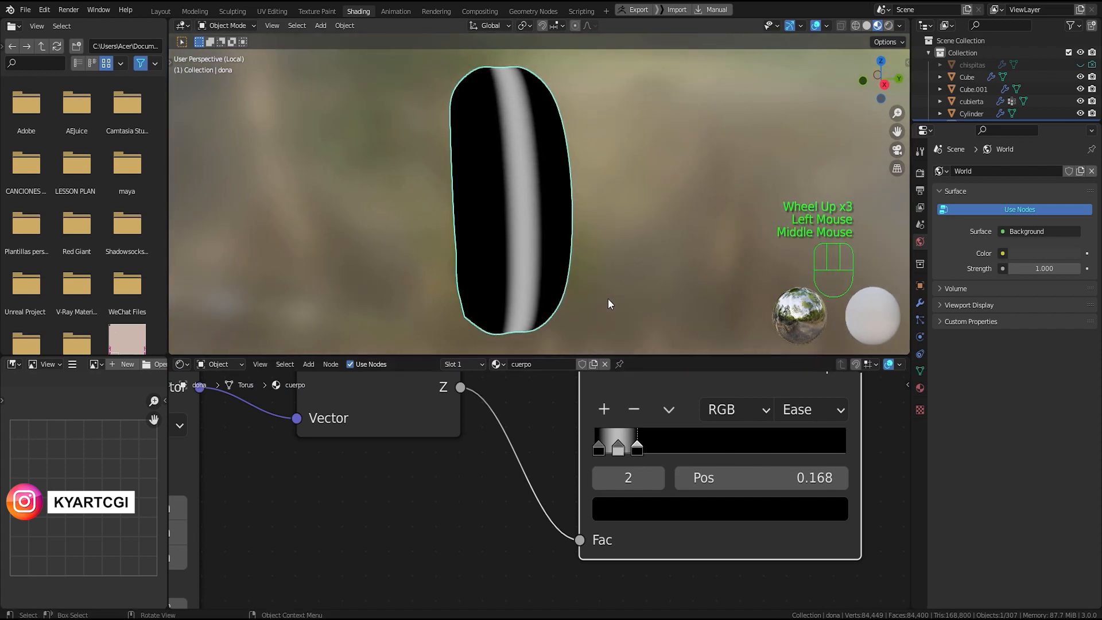
key(KP_3)
scroll(502, 238, up, 4)
scroll(502, 238, down, 2)
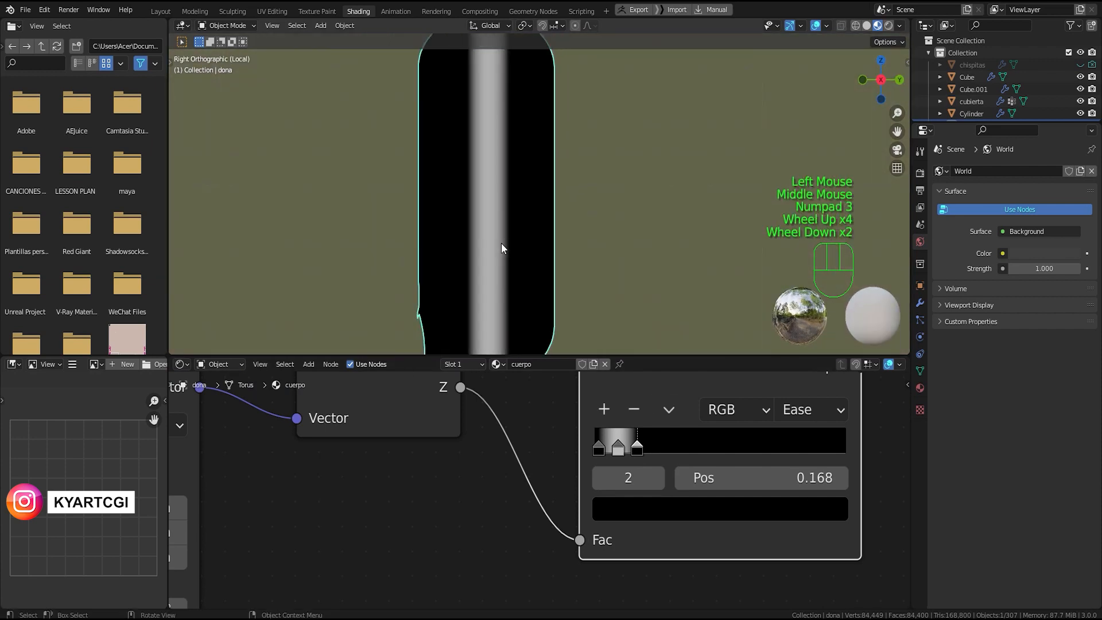
shift+middle_drag(501, 243, 533, 190)
drag(642, 454, 643, 452)
mouse_move(622, 447)
mouse_down()
mouse_move(602, 448)
mouse_move(653, 449)
mouse_move(625, 453)
mouse_up()
Step: Output the Principled BSDF to the Material Output in place of the ColorRamp viewer preview
scroll(545, 270, down, 3)
scroll(502, 516, down, 4)
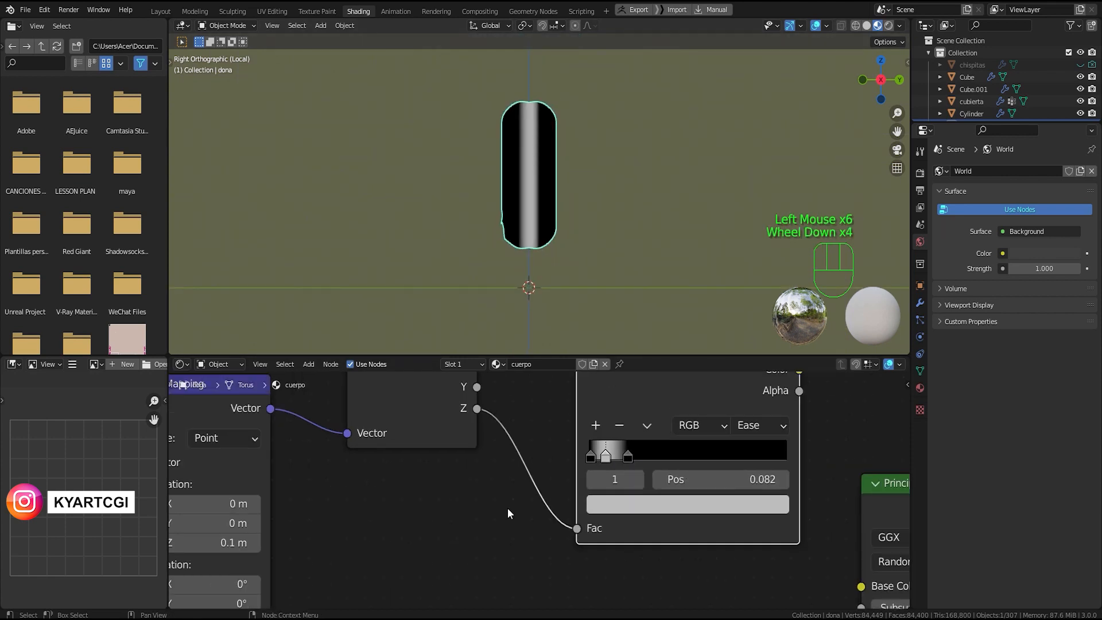
shift+middle_drag(614, 539, 474, 529)
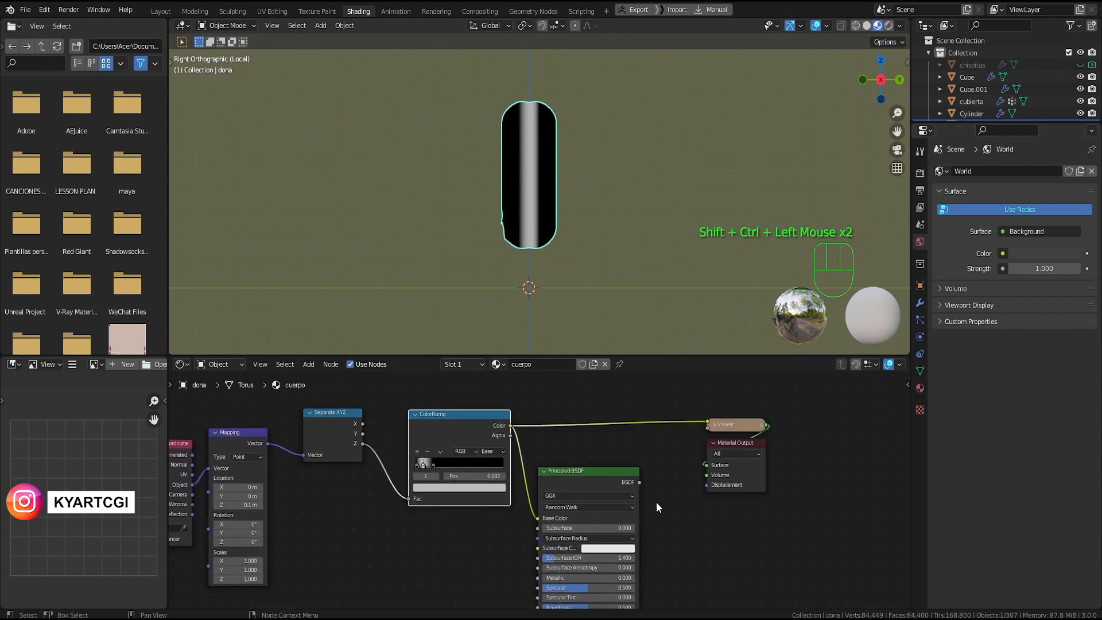
scroll(655, 503, up, 1)
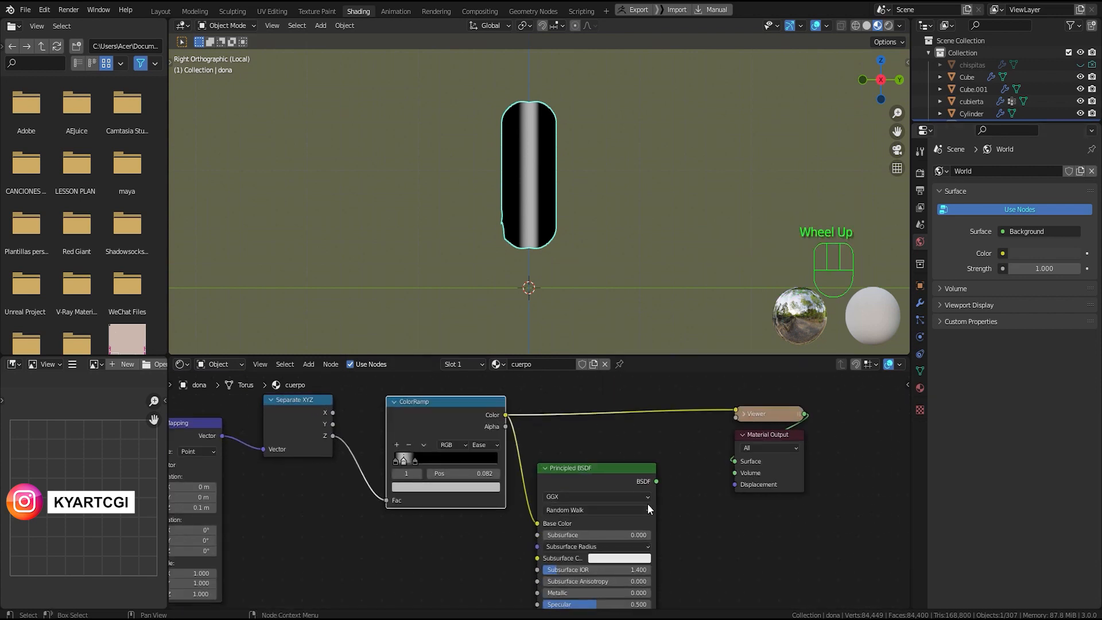
click(591, 469)
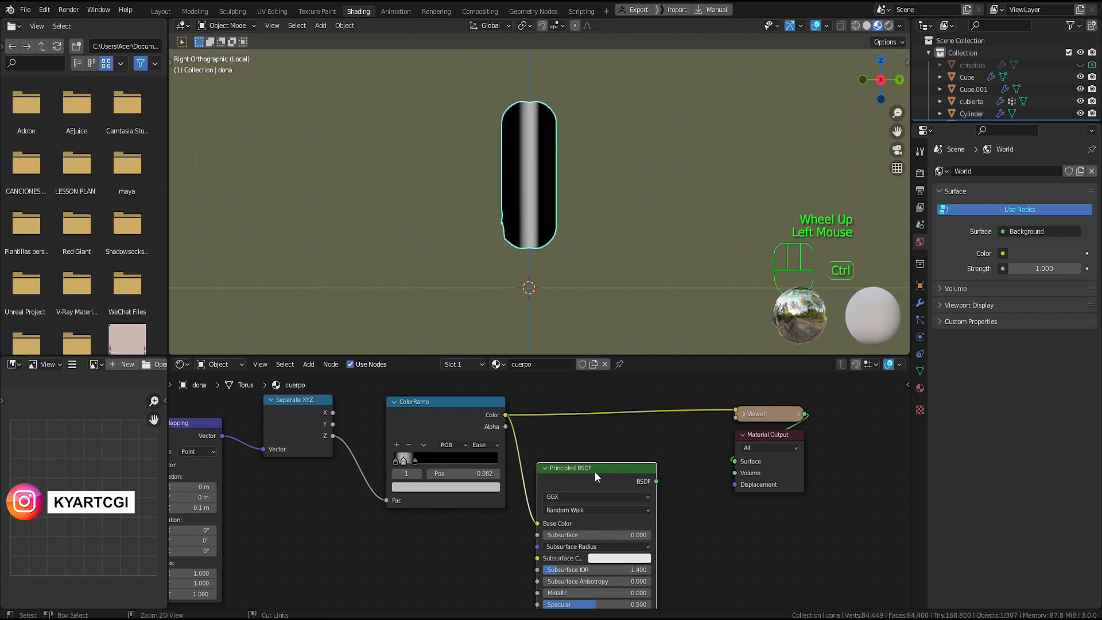
ctrl+shift+click(595, 470)
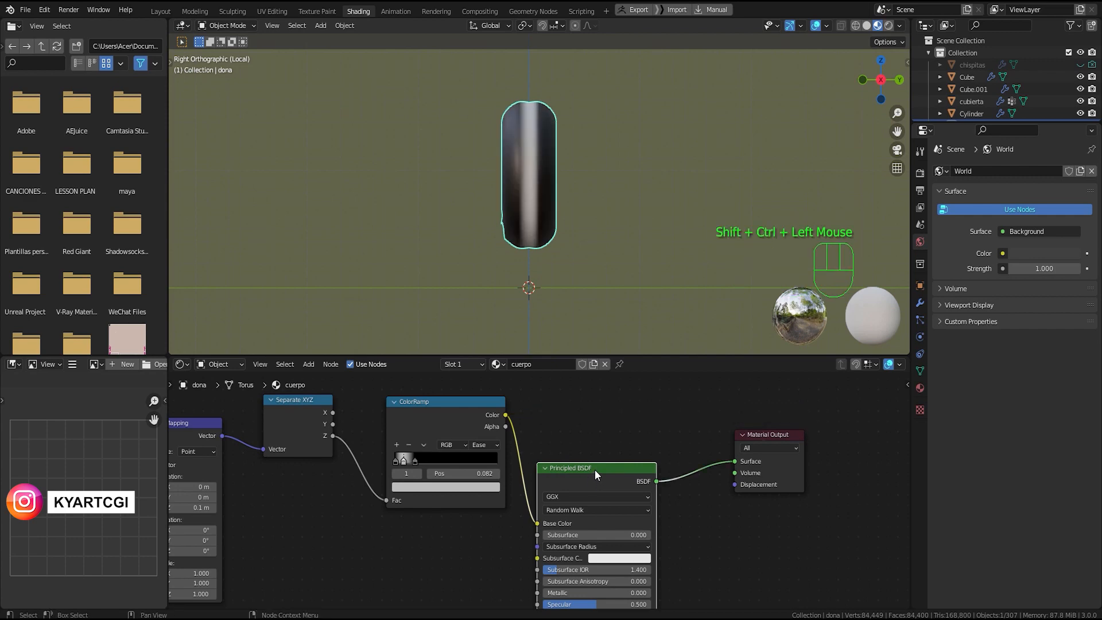
Step: Examine the shaded light band around the donut from several angles and up close
middle_drag(441, 202, 520, 140)
scroll(543, 212, up, 2)
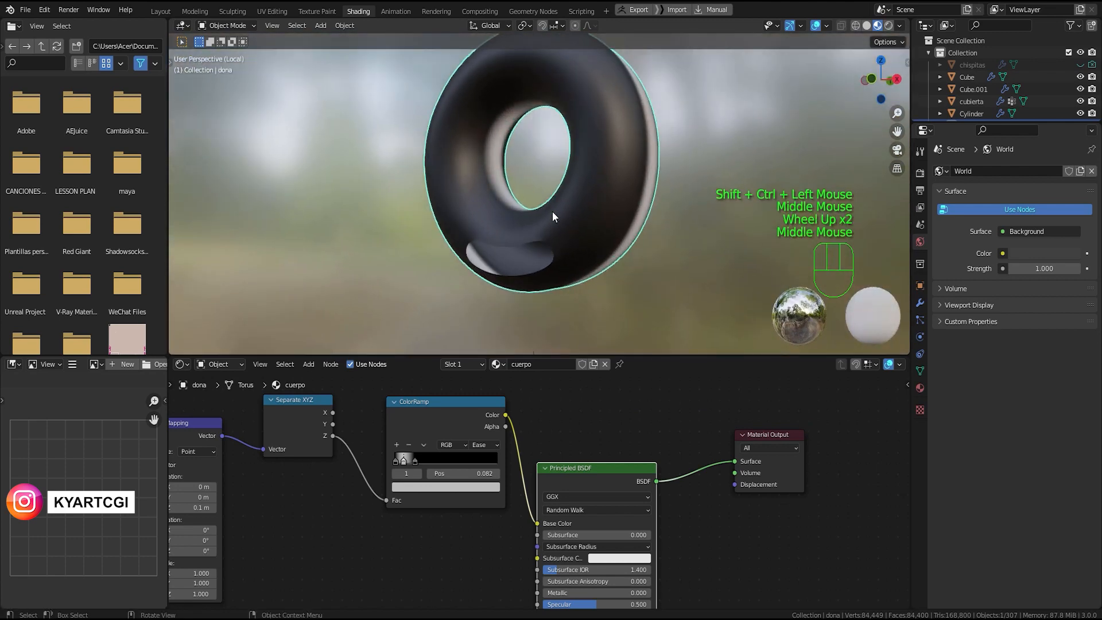
middle_drag(552, 213, 494, 226)
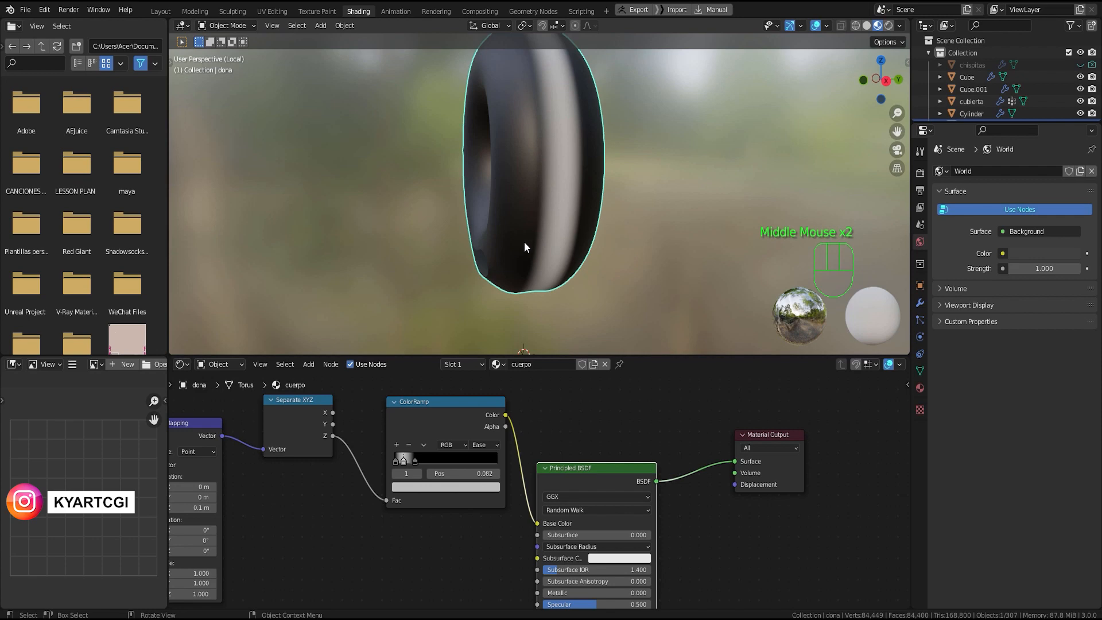
middle_drag(526, 243, 583, 207)
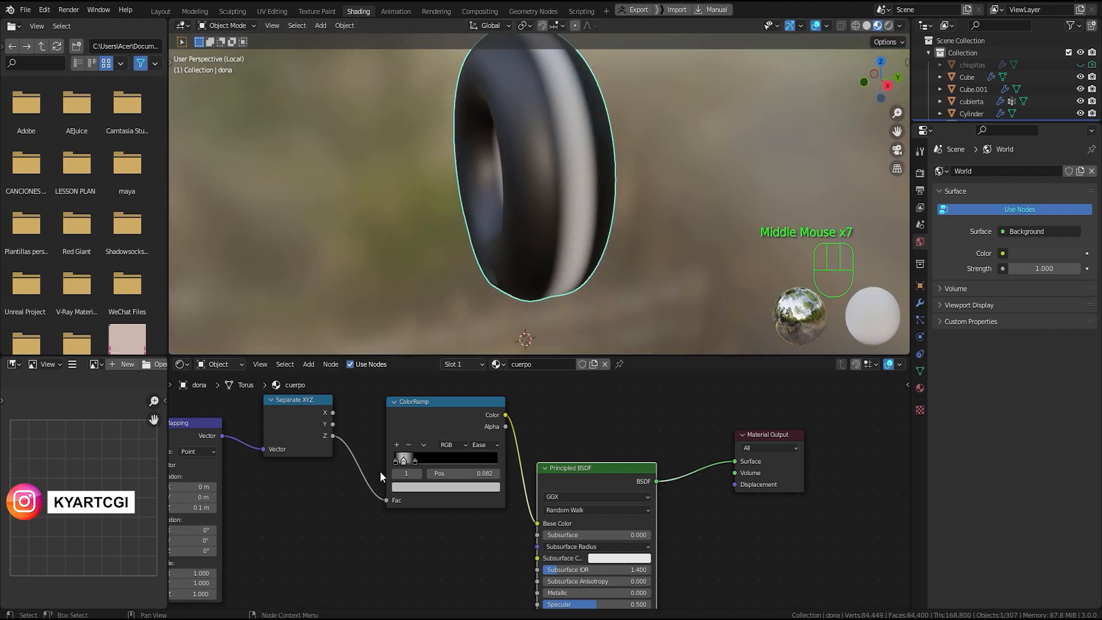
scroll(591, 237, up, 1)
middle_drag(592, 235, 567, 204)
scroll(539, 271, down, 1)
scroll(539, 272, up, 2)
shift+middle_drag(538, 274, 581, 230)
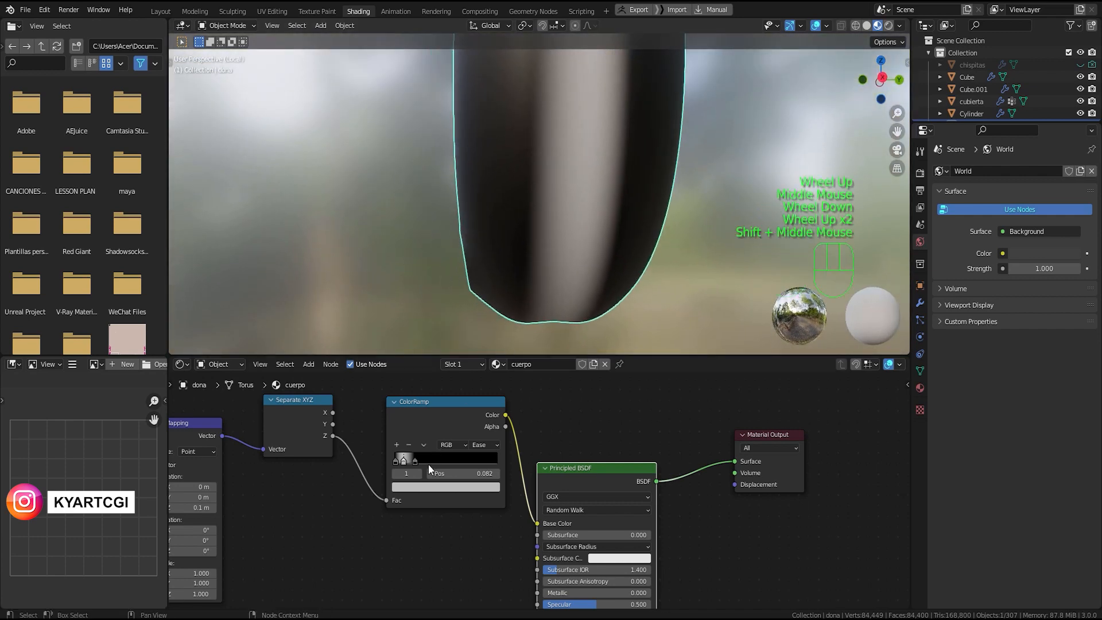
Step: Narrow the light band by moving the last black ramp stop inward and the first one to 0.018
scroll(400, 467, up, 3)
scroll(399, 467, up, 2)
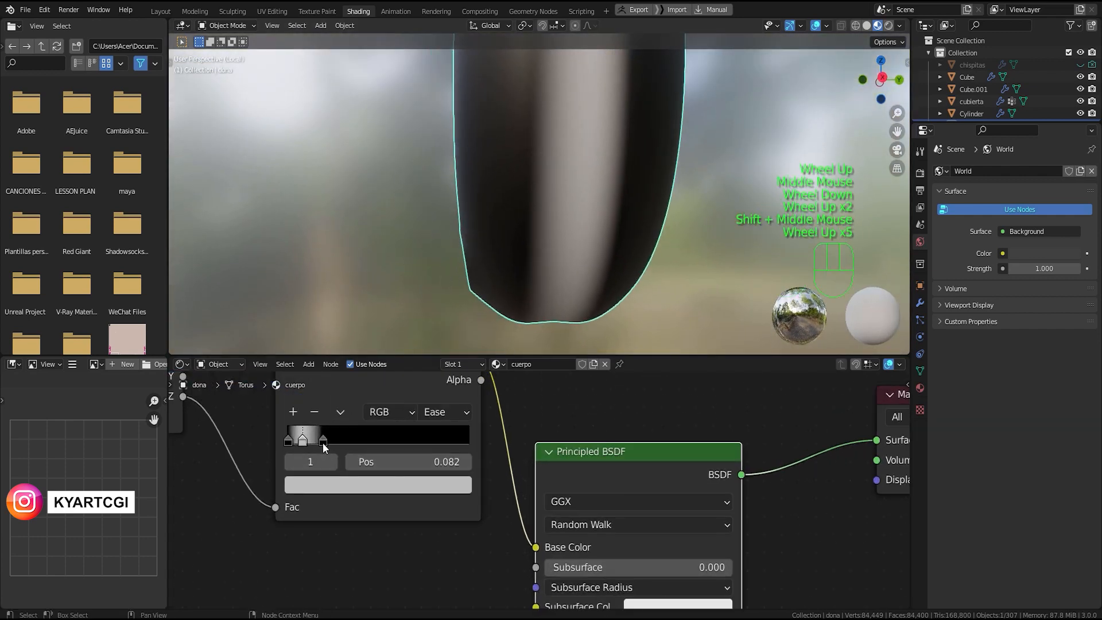
mouse_move(322, 443)
mouse_down()
mouse_move(291, 446)
mouse_move(301, 443)
mouse_up()
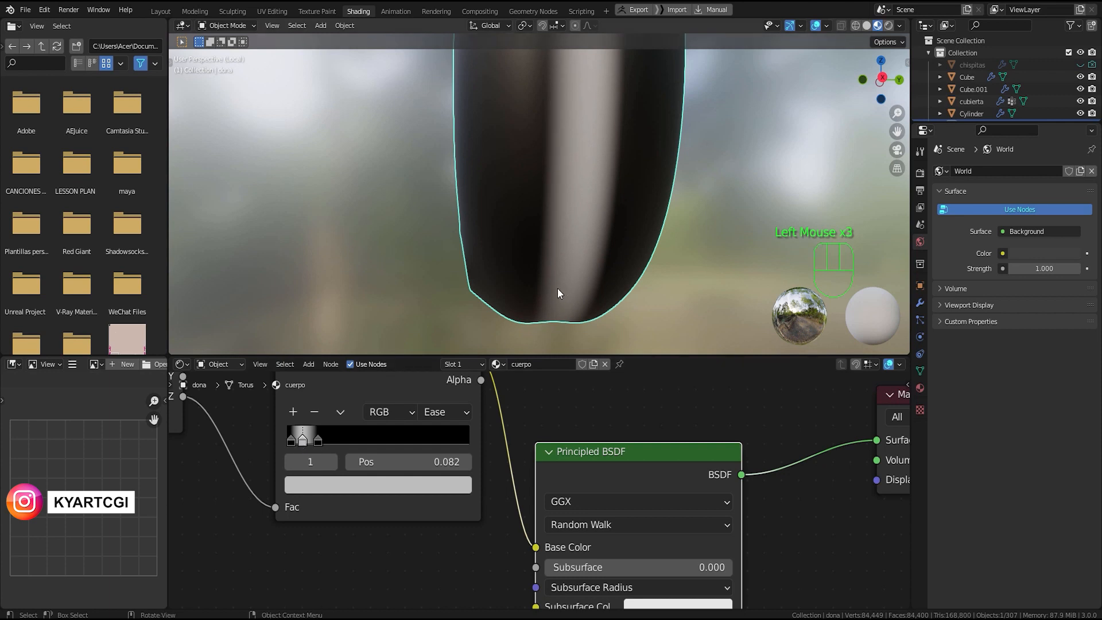
scroll(558, 290, down, 2)
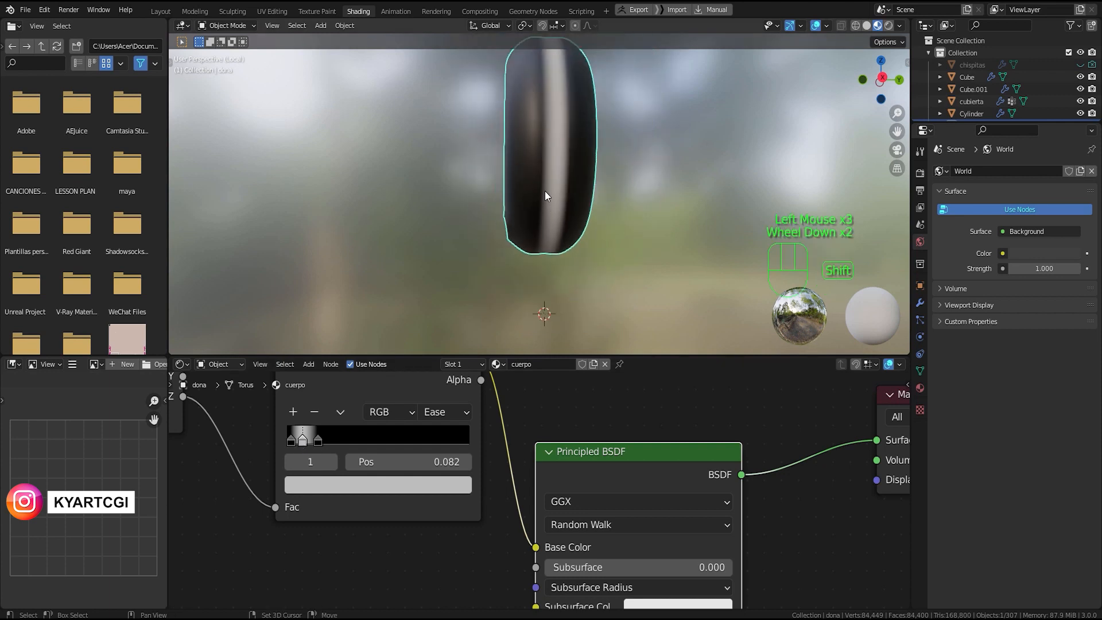
shift+middle_drag(546, 191, 481, 285)
scroll(540, 260, down, 1)
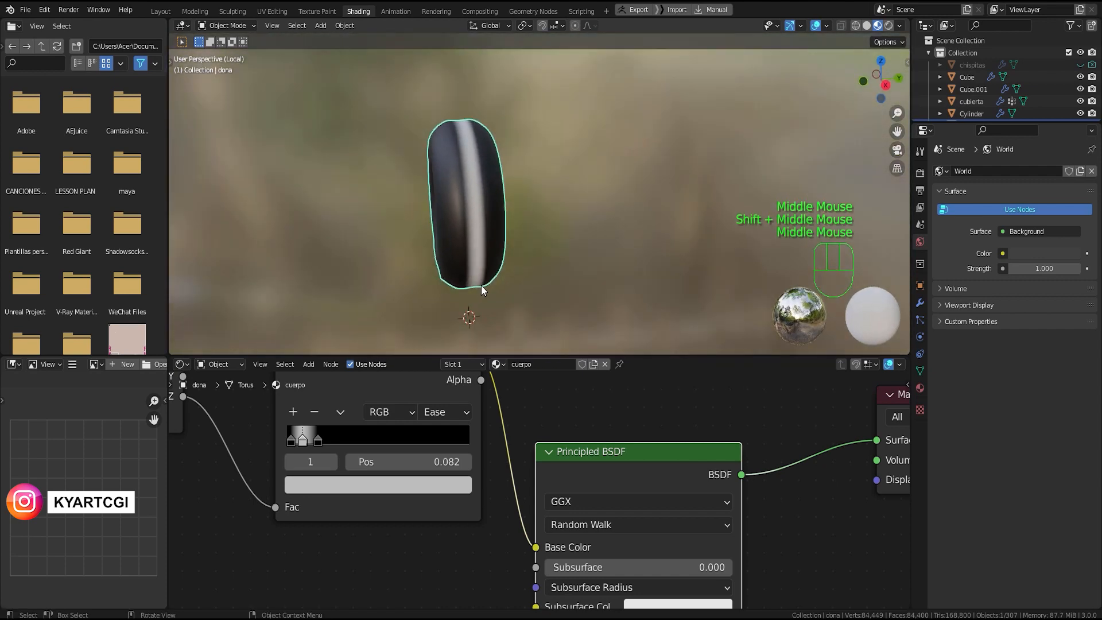
Step: Set the colour of the ColorRamp's first black stop to hex E89850
scroll(249, 467, up, 2)
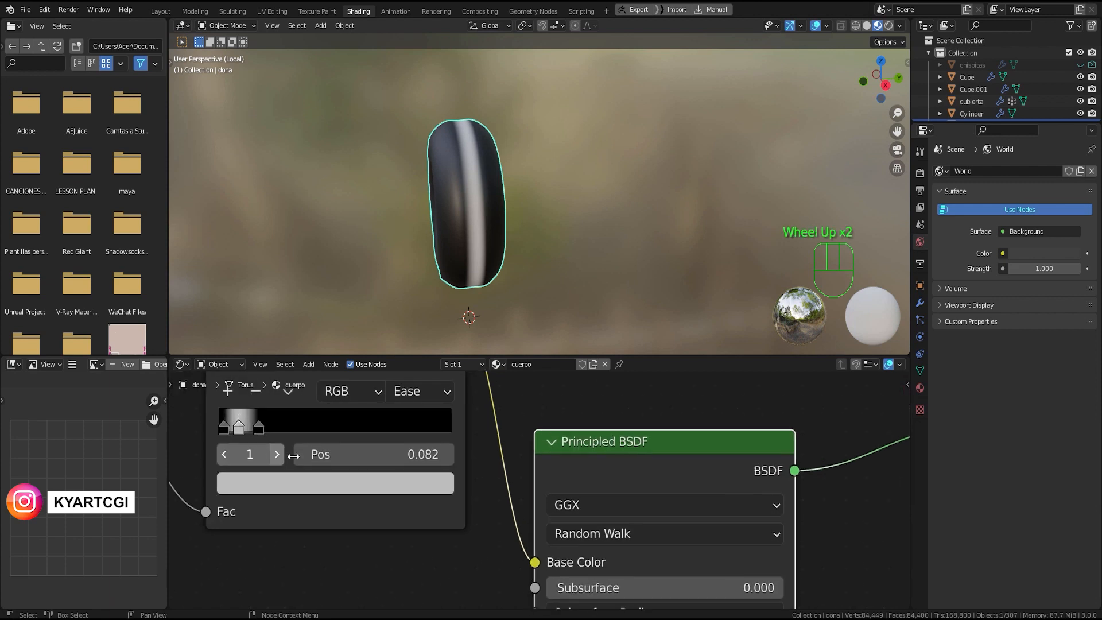
shift+middle_drag(277, 453, 452, 485)
scroll(385, 471, up, 3)
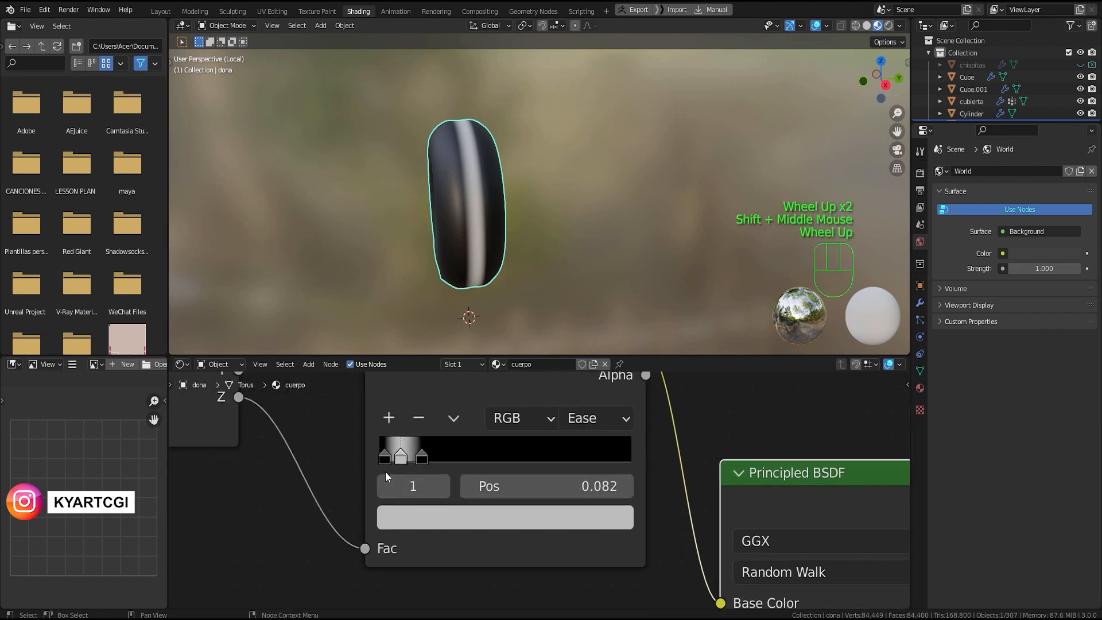
click(364, 457)
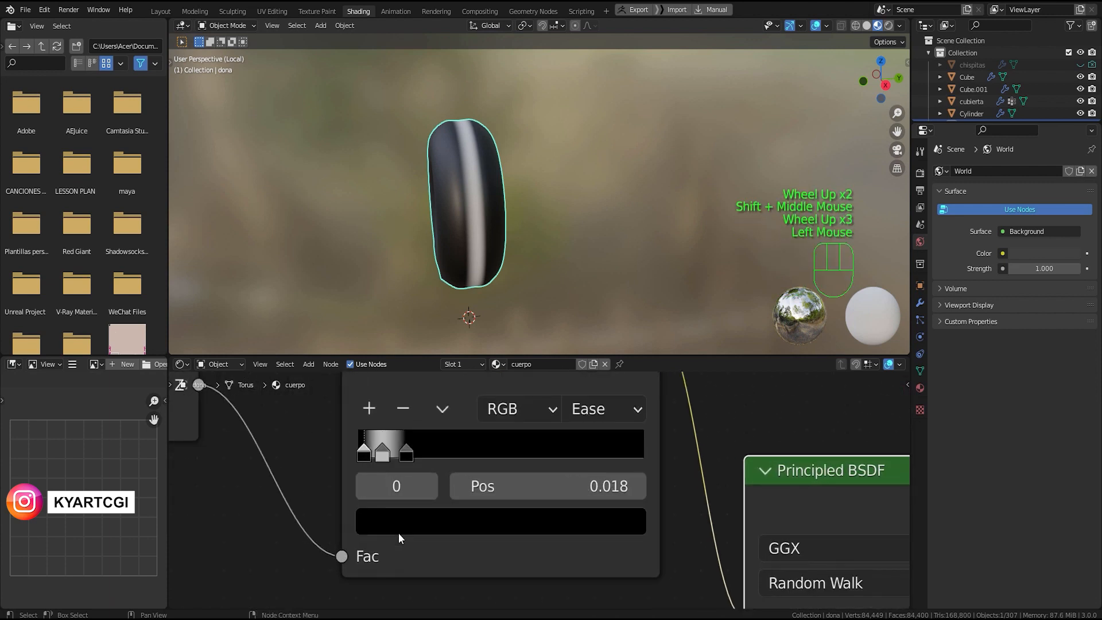
click(430, 522)
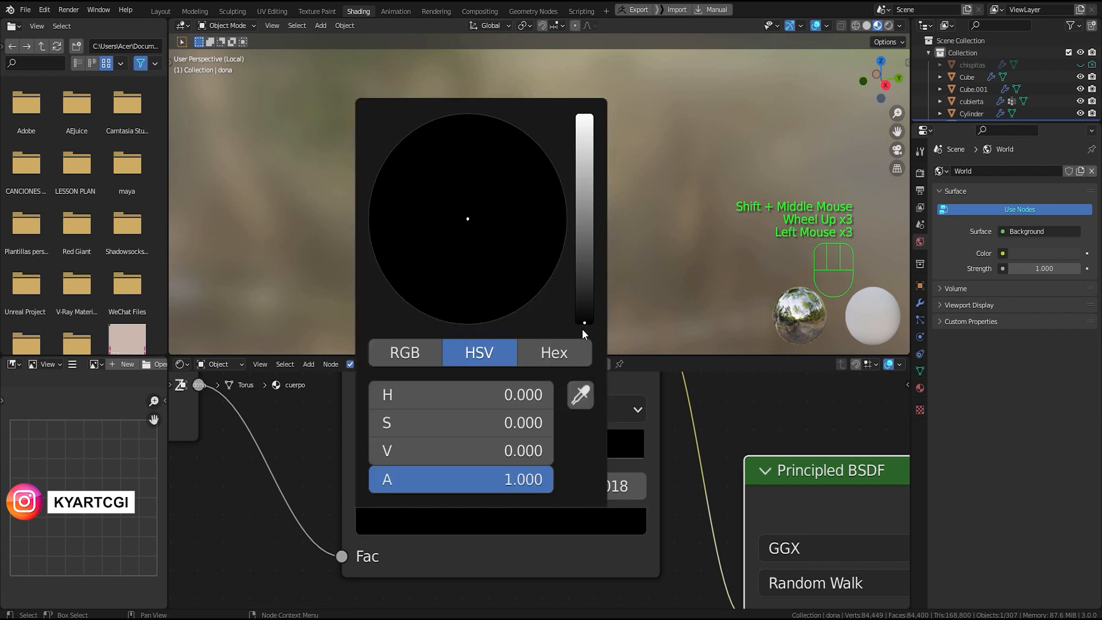
click(565, 355)
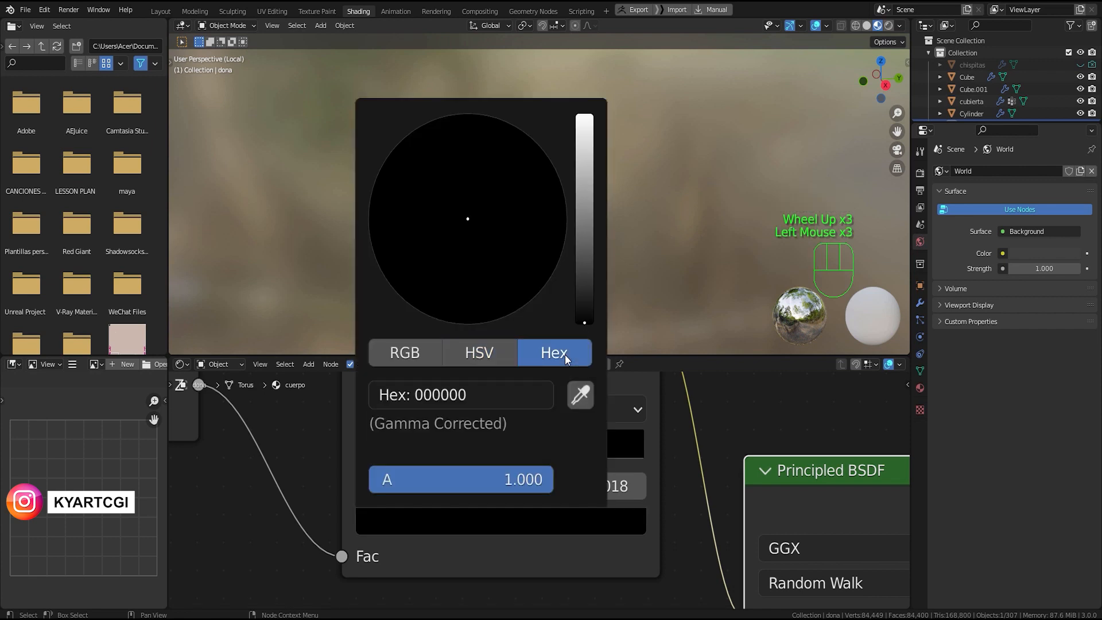
click(494, 394)
key(Caps_Lock)
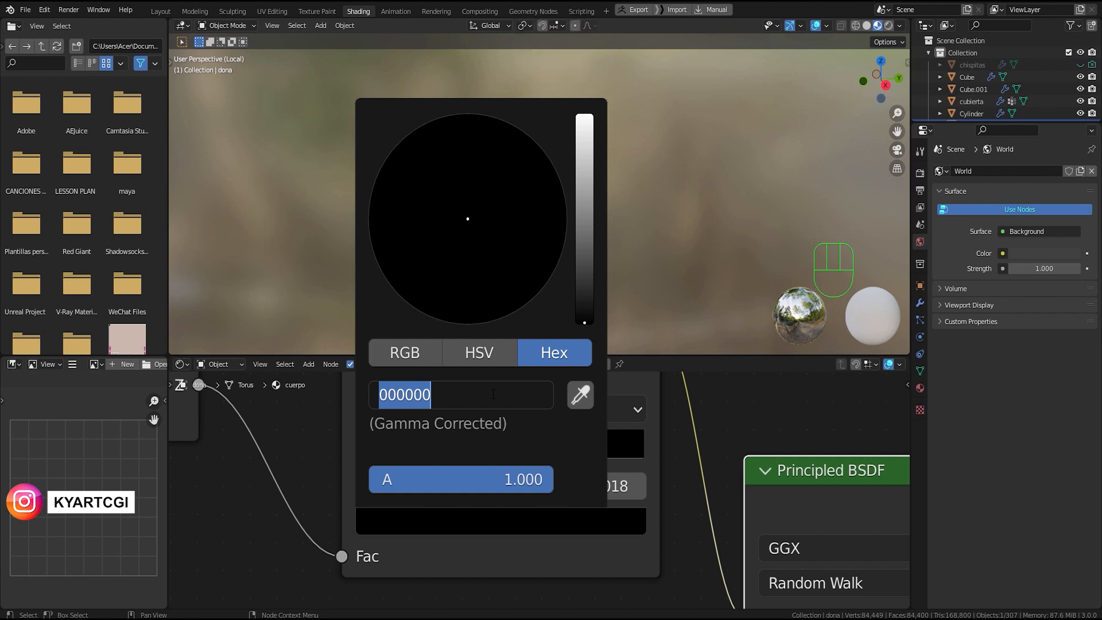
text(E8)
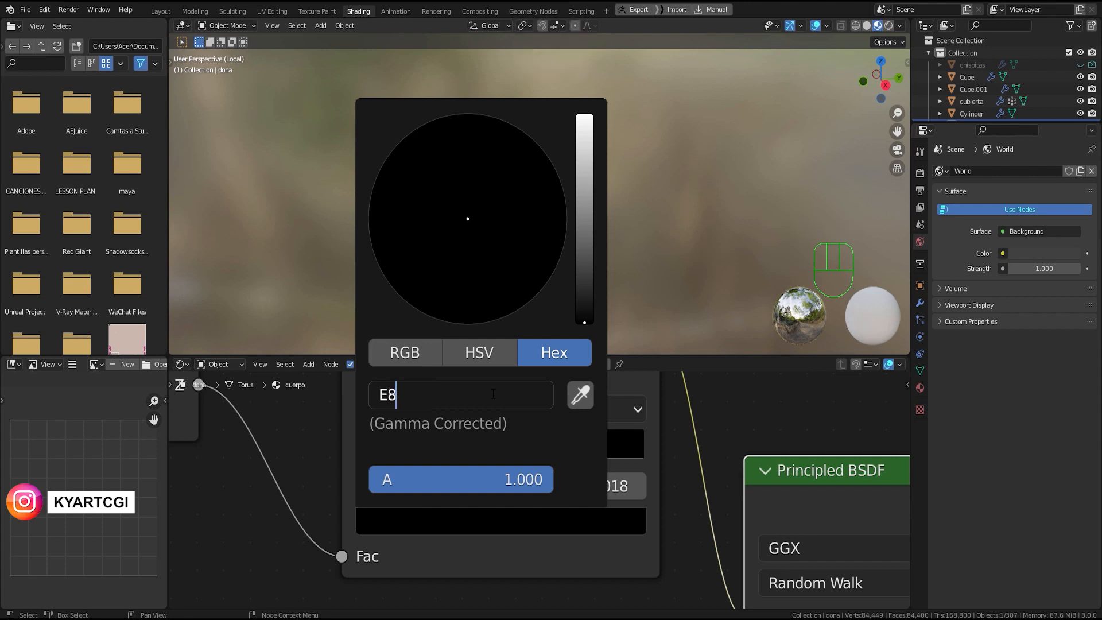
text(9850)
key(Return)
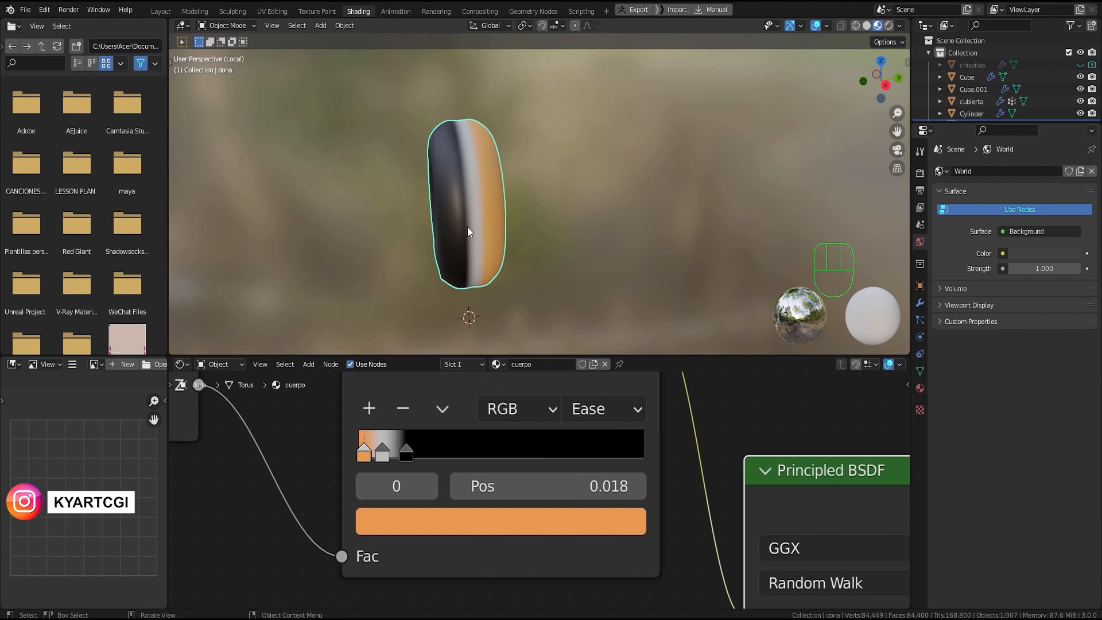
Step: Set the colour of the ColorRamp's grey middle stop to hex C2FFCC
click(444, 520)
click(383, 455)
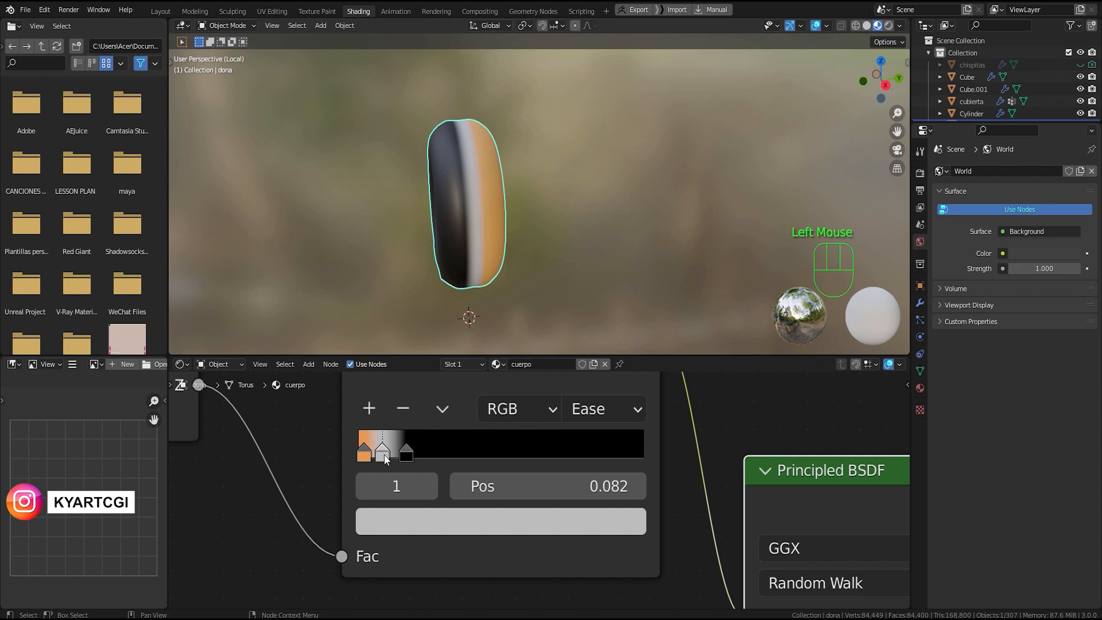
click(487, 523)
click(507, 394)
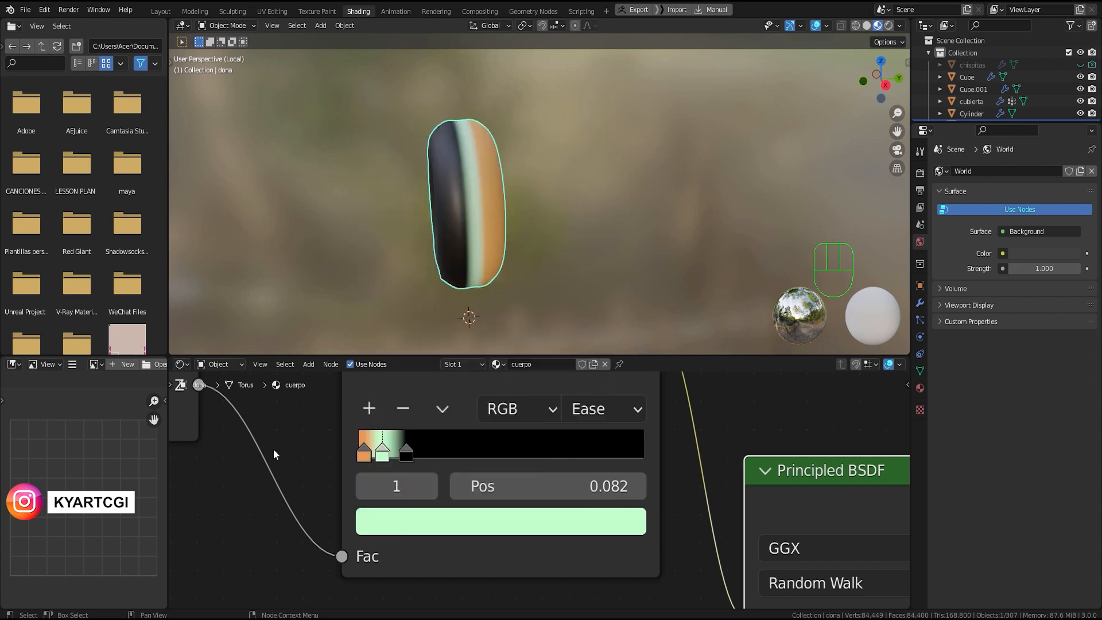
Step: Set the colour of the ColorRamp's light green middle stop to hex FFCC97
click(384, 458)
click(384, 457)
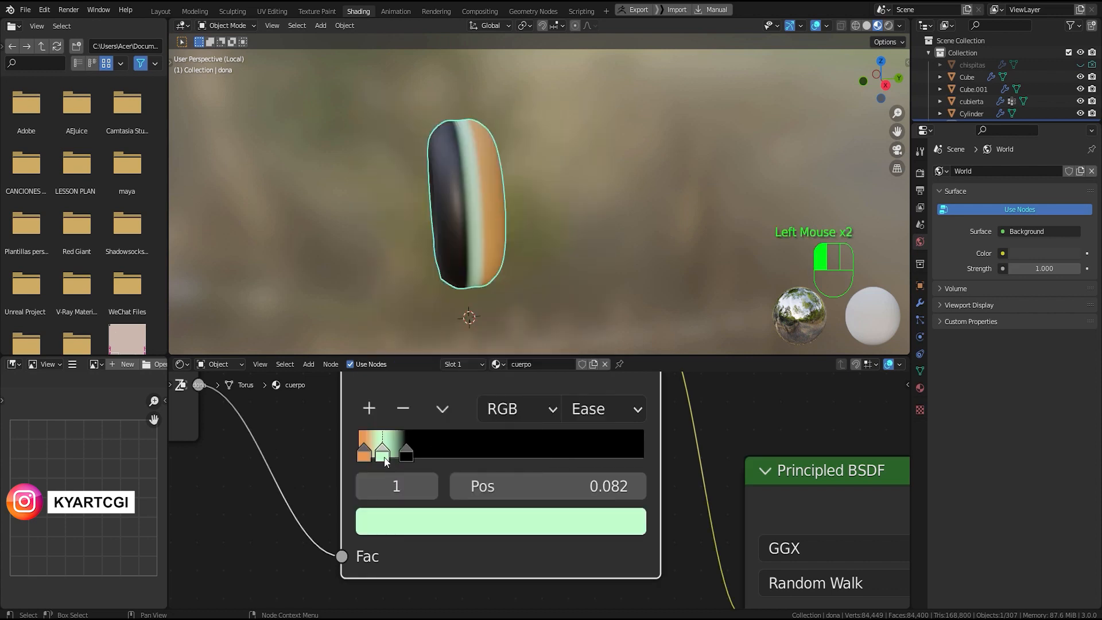
click(384, 457)
click(384, 457)
click(417, 525)
click(416, 524)
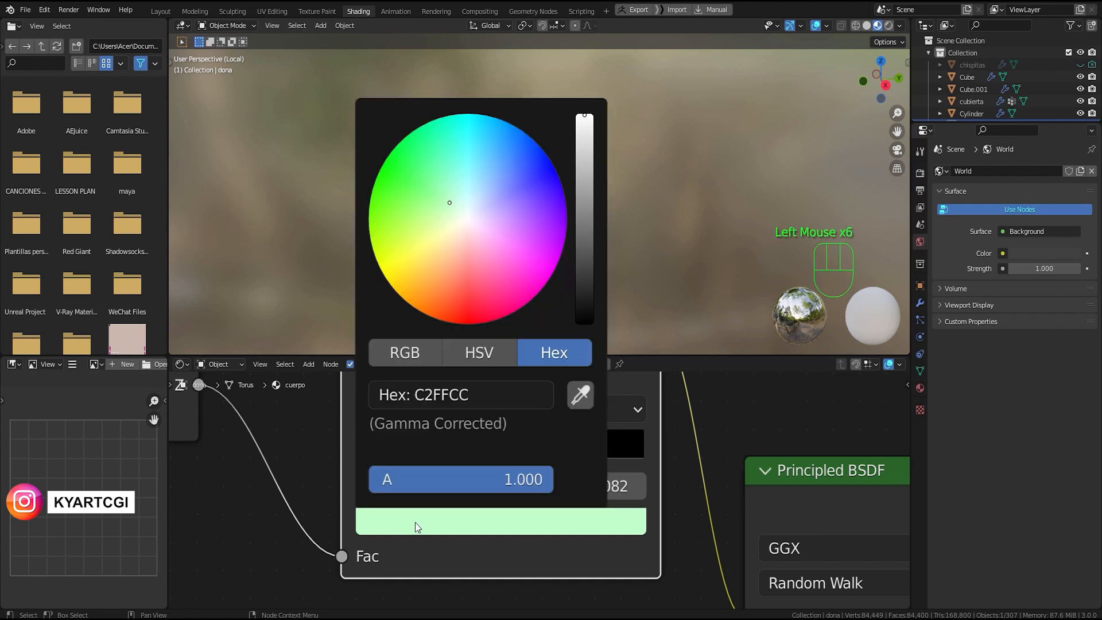
click(434, 396)
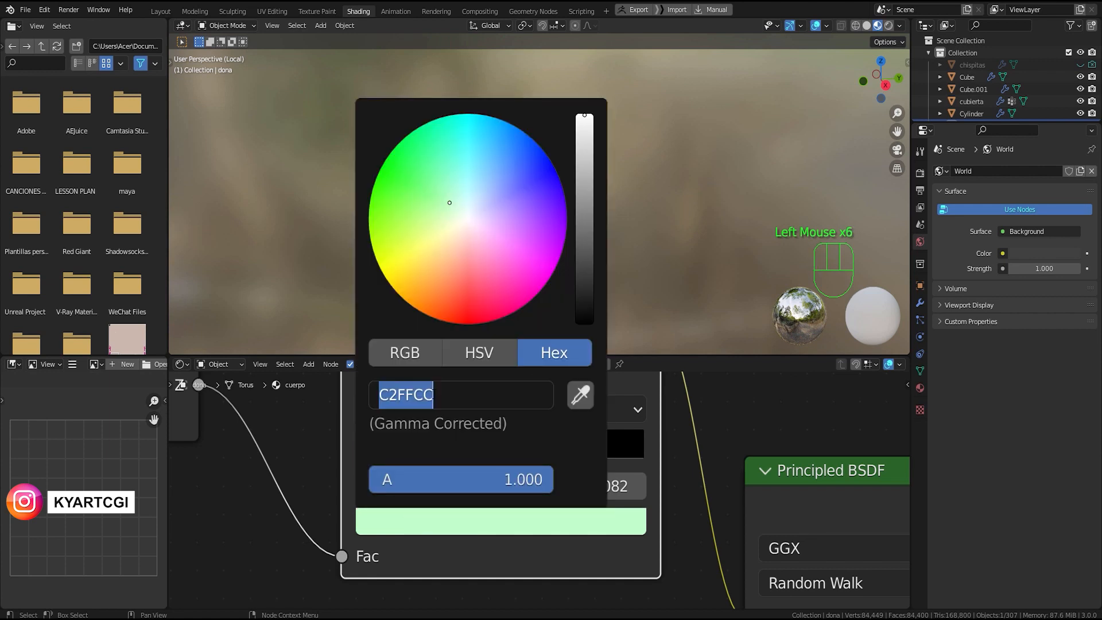
text(FF)
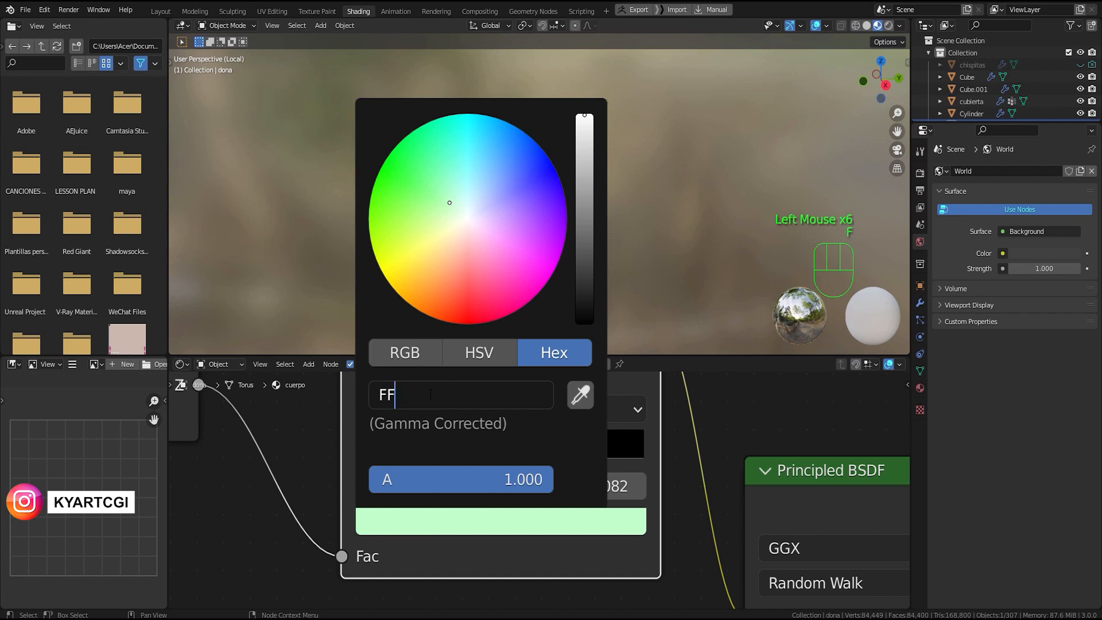
text(CC97)
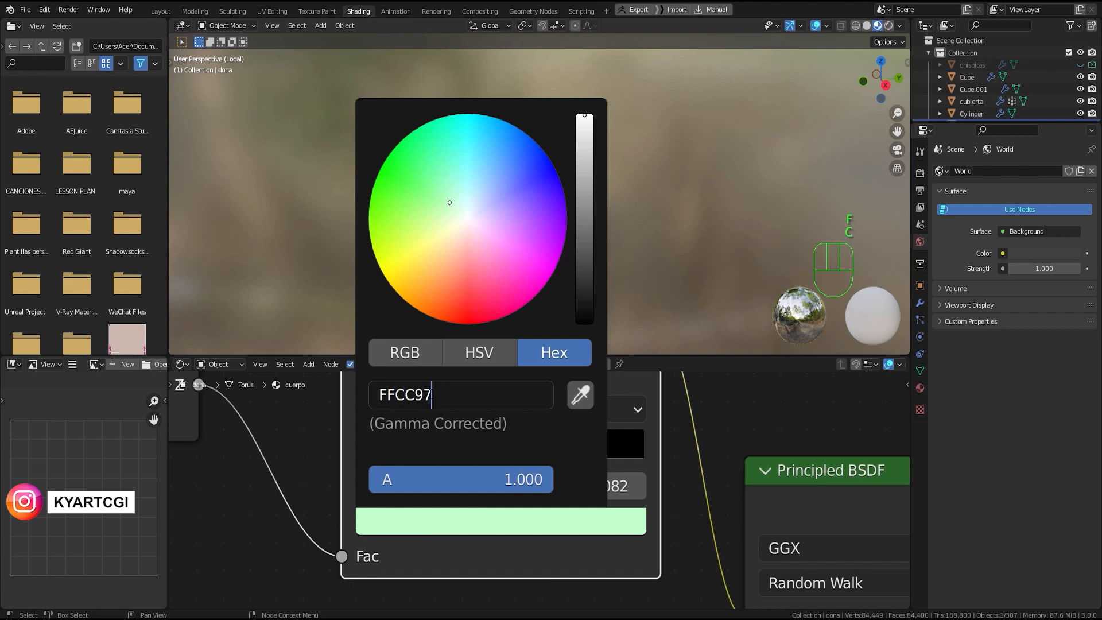
key(Return)
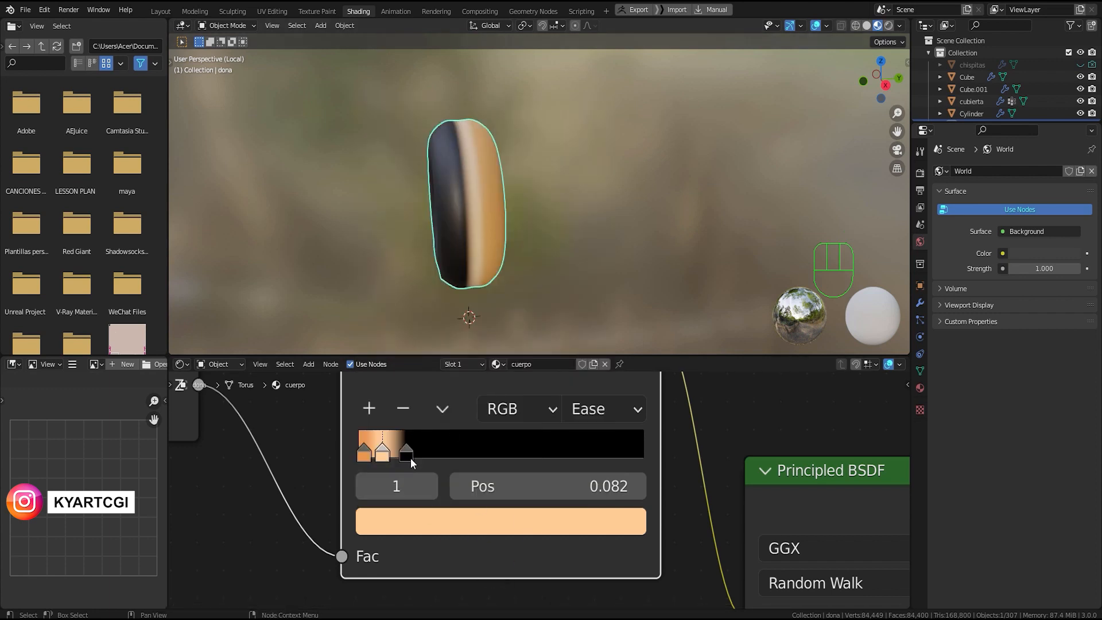
Step: Copy the first ColorRamp stop's hex colour E89850 onto the last black stop
click(364, 454)
click(388, 519)
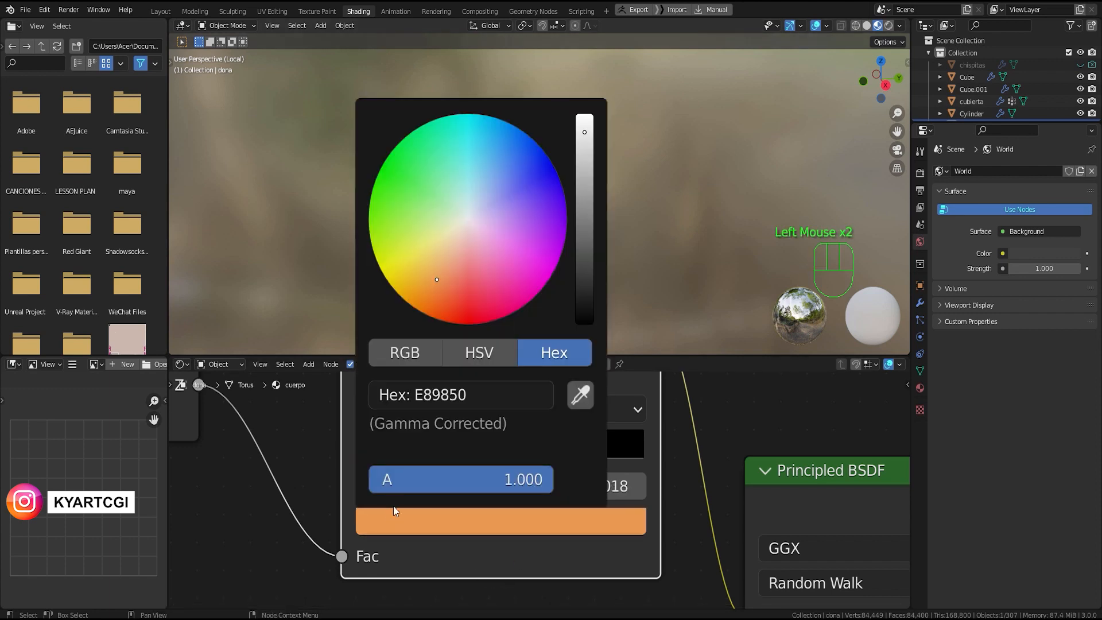
click(482, 394)
key(ctrl+c)
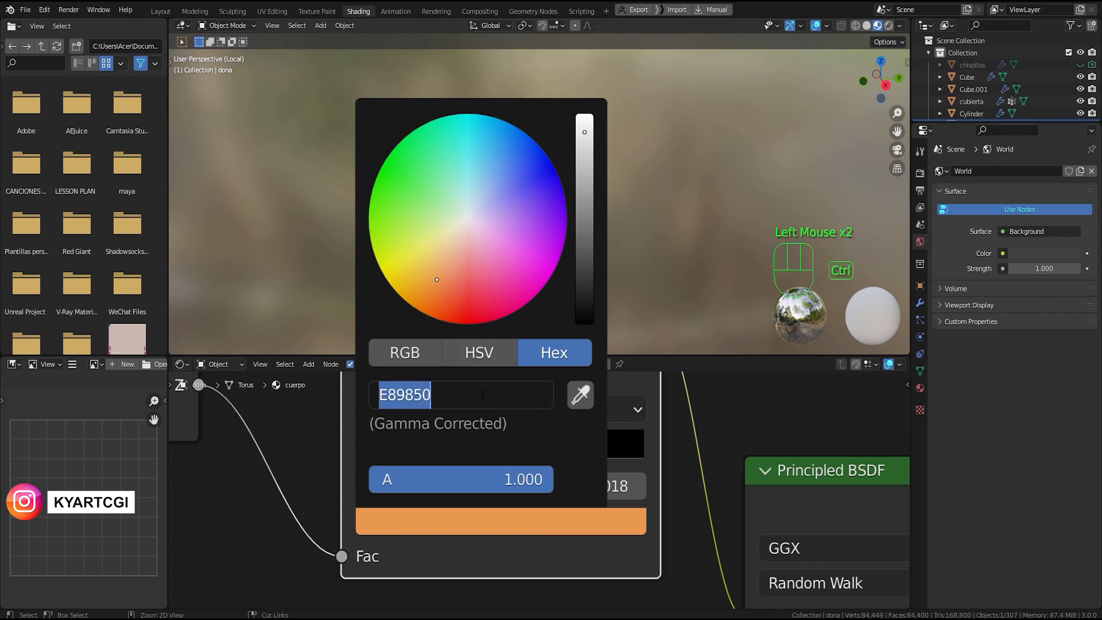
click(533, 566)
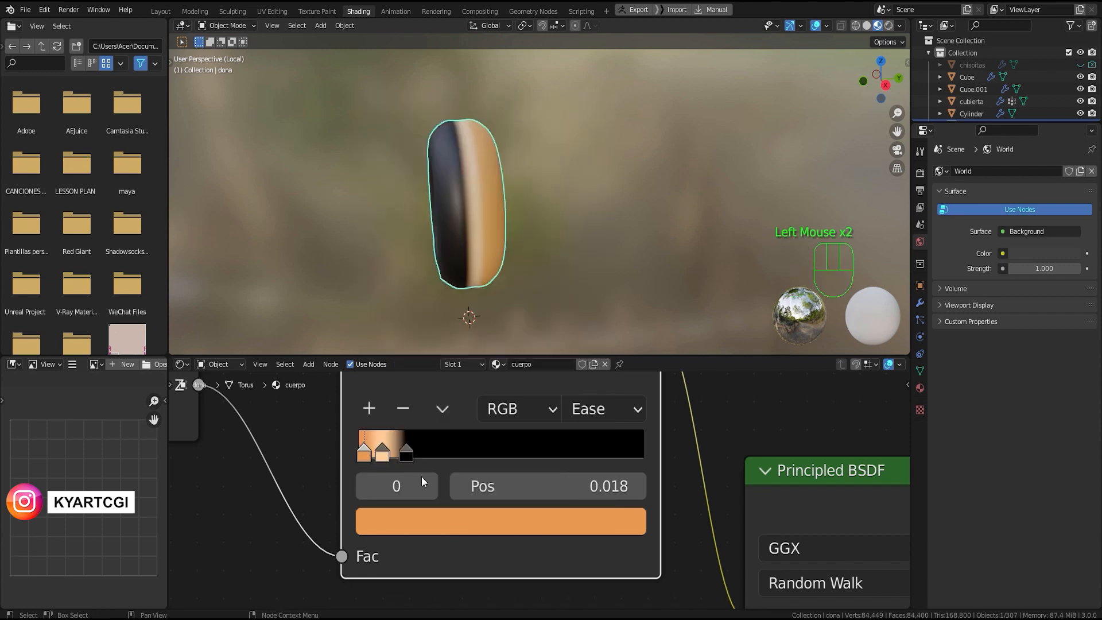
click(409, 454)
click(409, 525)
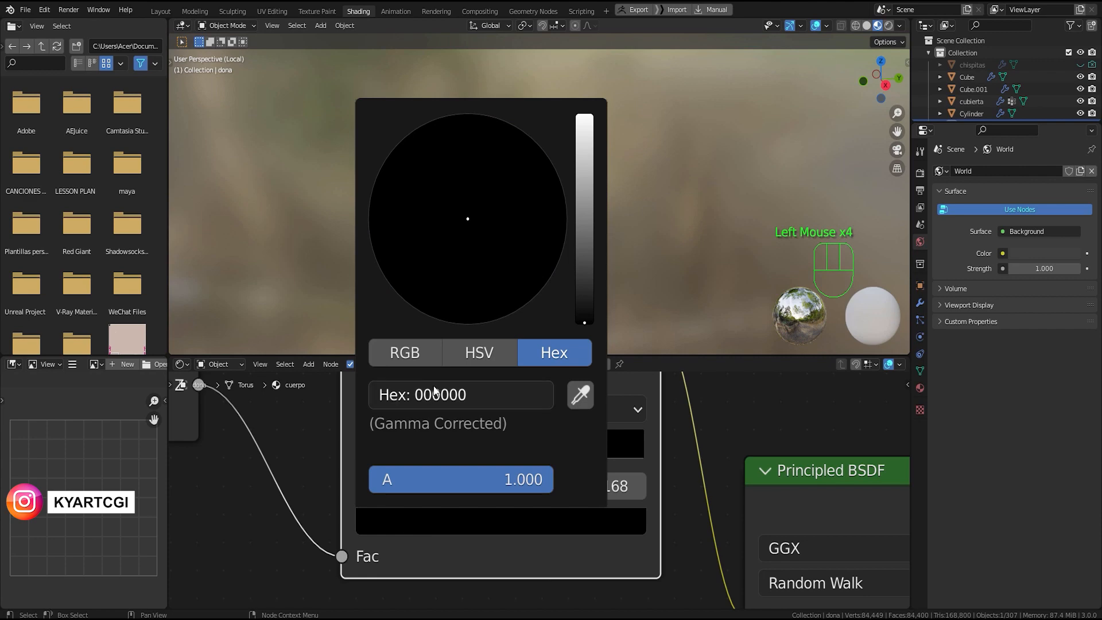
click(471, 394)
key(ctrl+v)
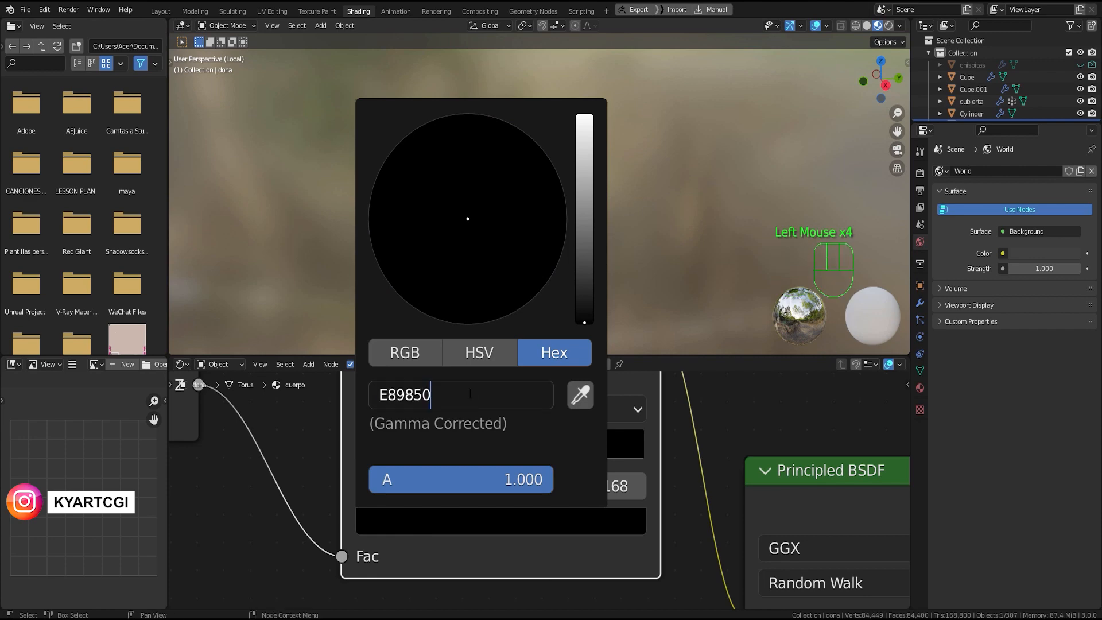
key(Return)
Step: Examine the donut's orange dough and light band from several angles, along with the Principled BSDF settings
middle_drag(442, 211, 541, 192)
scroll(541, 192, up, 2)
middle_drag(551, 244, 515, 289)
scroll(539, 449, down, 6)
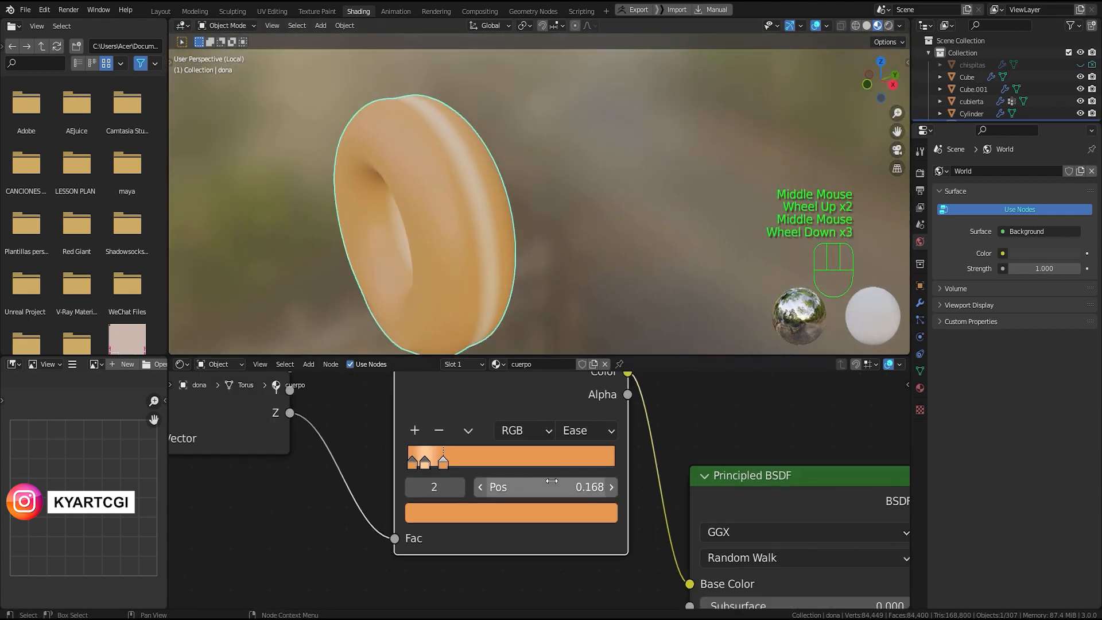
shift+middle_drag(594, 551, 507, 447)
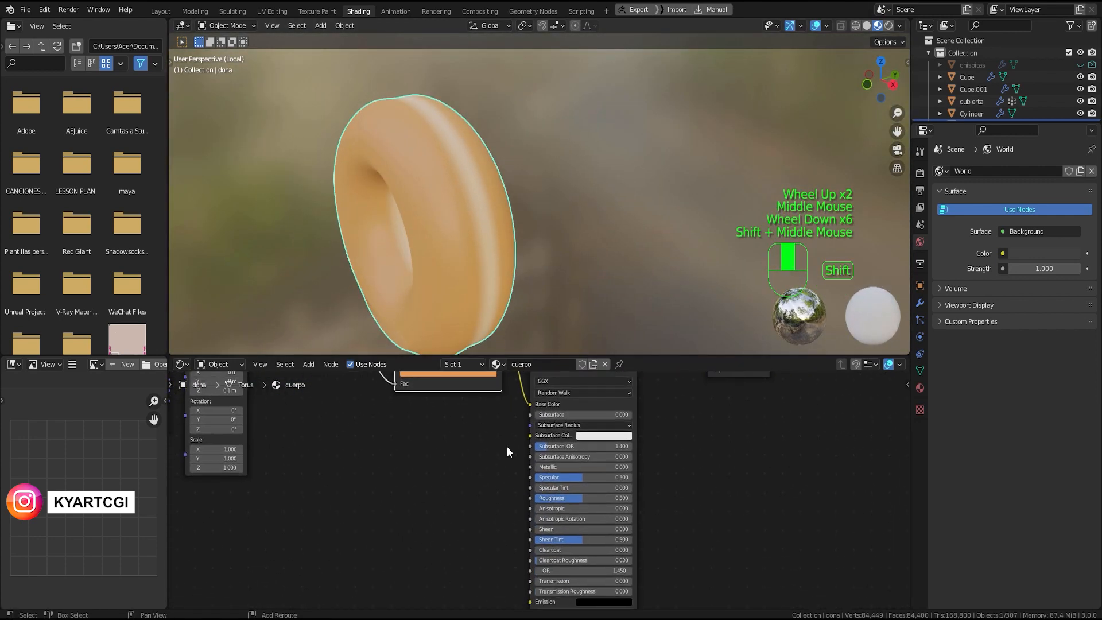
scroll(518, 502, up, 4)
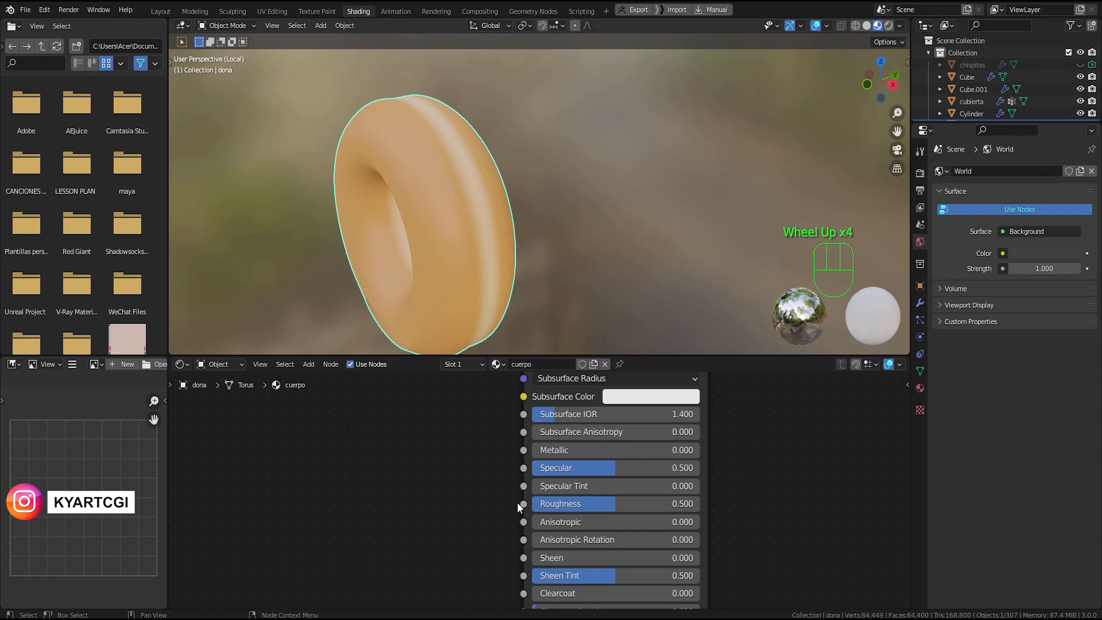
scroll(433, 184, up, 2)
middle_drag(432, 218, 563, 241)
scroll(482, 209, down, 3)
scroll(499, 248, up, 1)
scroll(412, 399, down, 2)
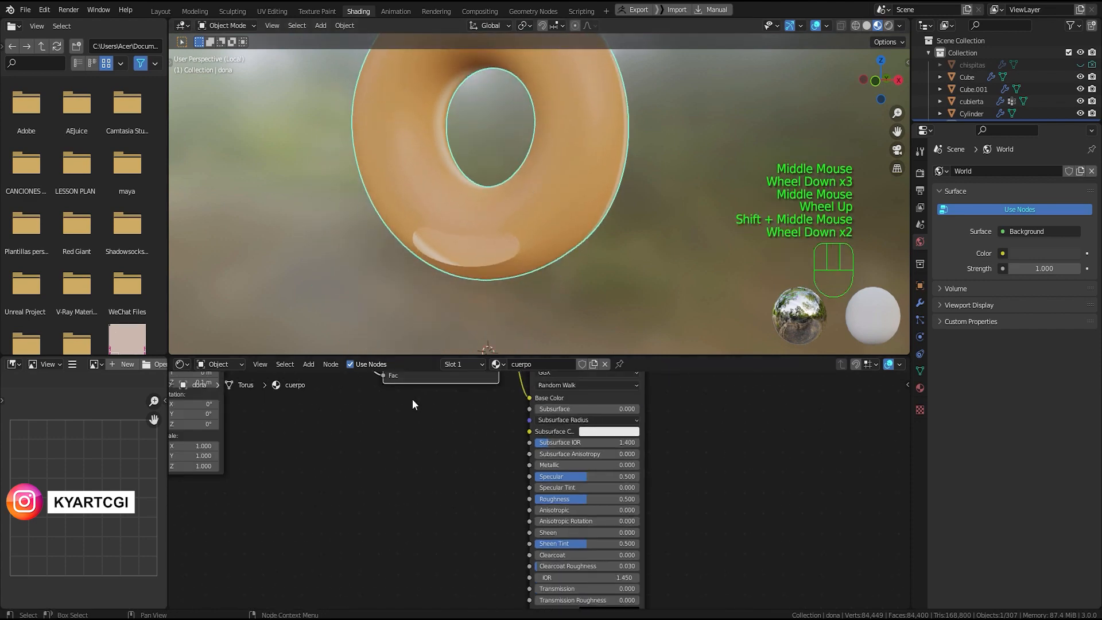
Step: Add a Noise Texture node and place it below the Separate XYZ node, beside the Mapping node
scroll(412, 398, down, 2)
shift+middle_drag(393, 441, 459, 485)
shift+scroll(467, 485, up, 1)
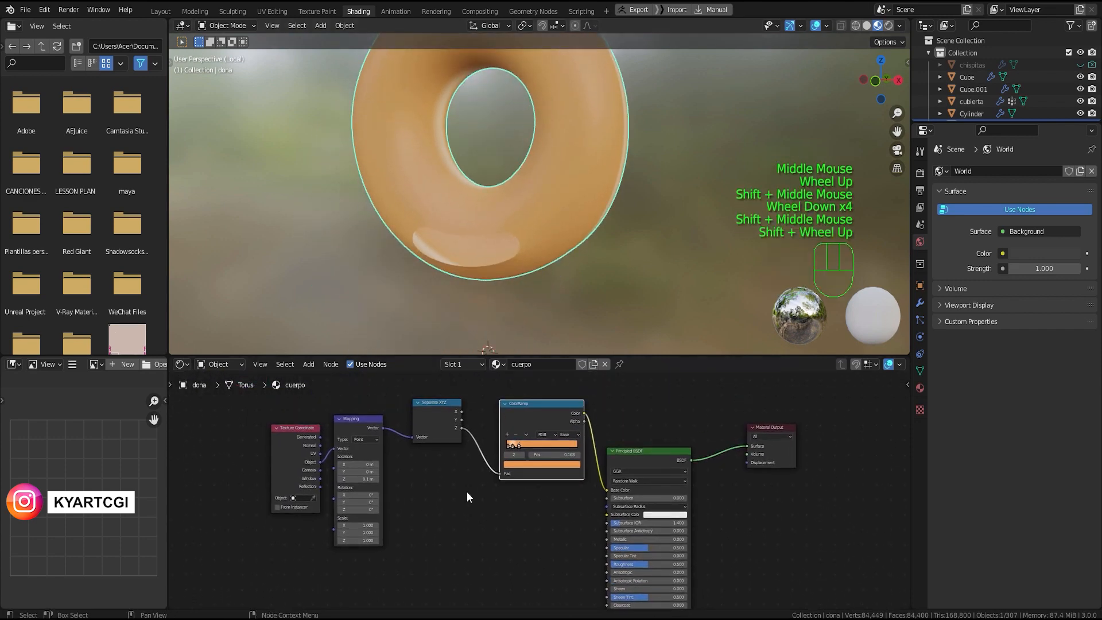
scroll(451, 549, up, 2)
key(shift+a)
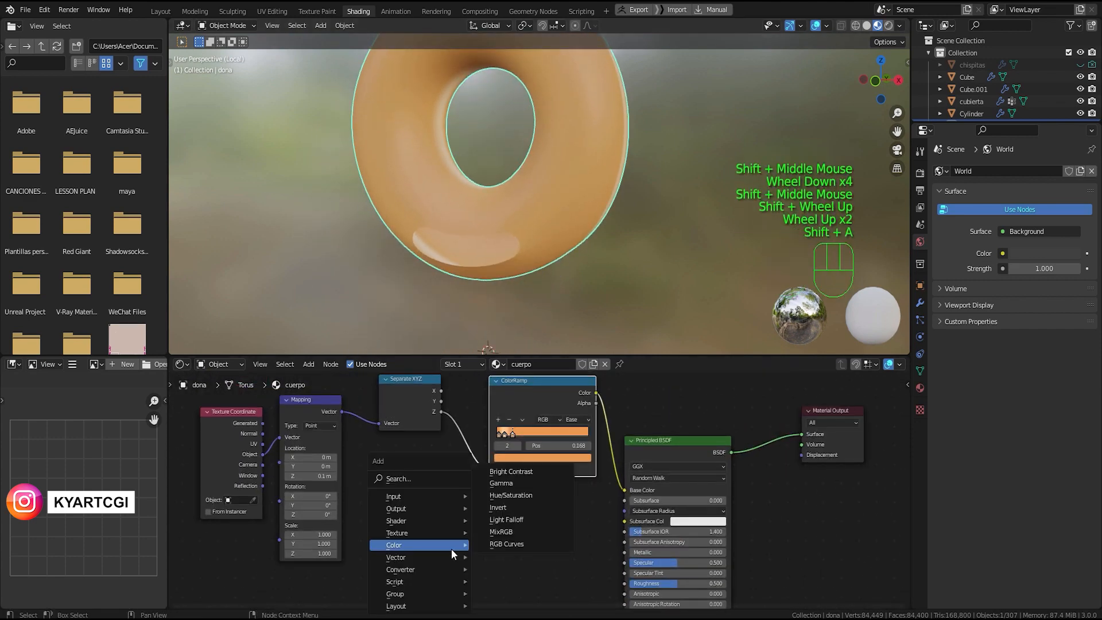
click(439, 478)
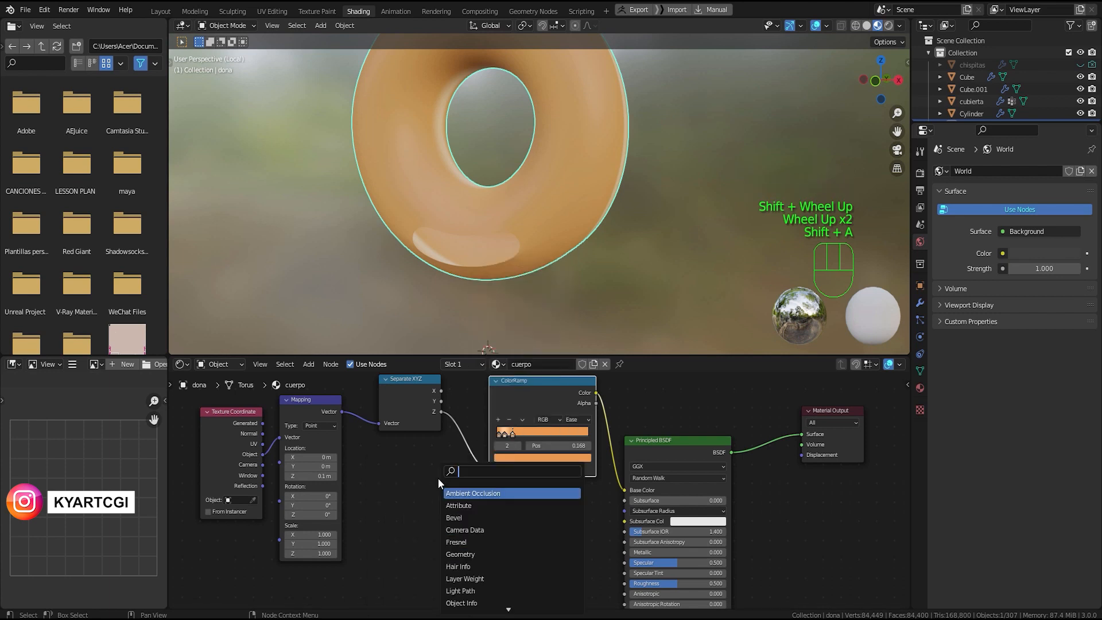
text(N)
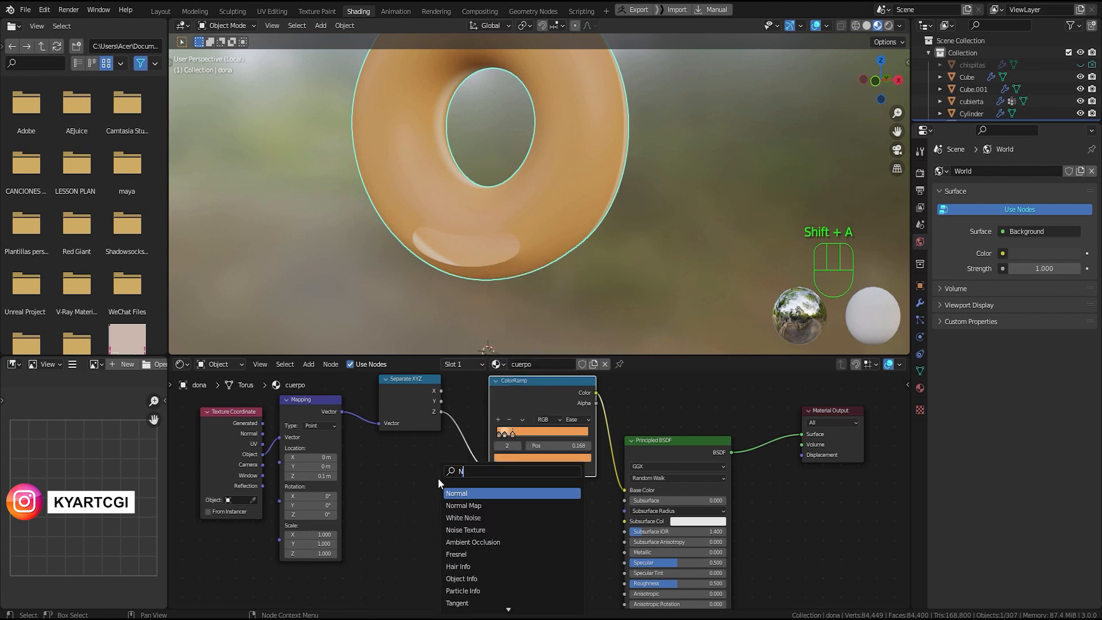
text(OISE TEXT)
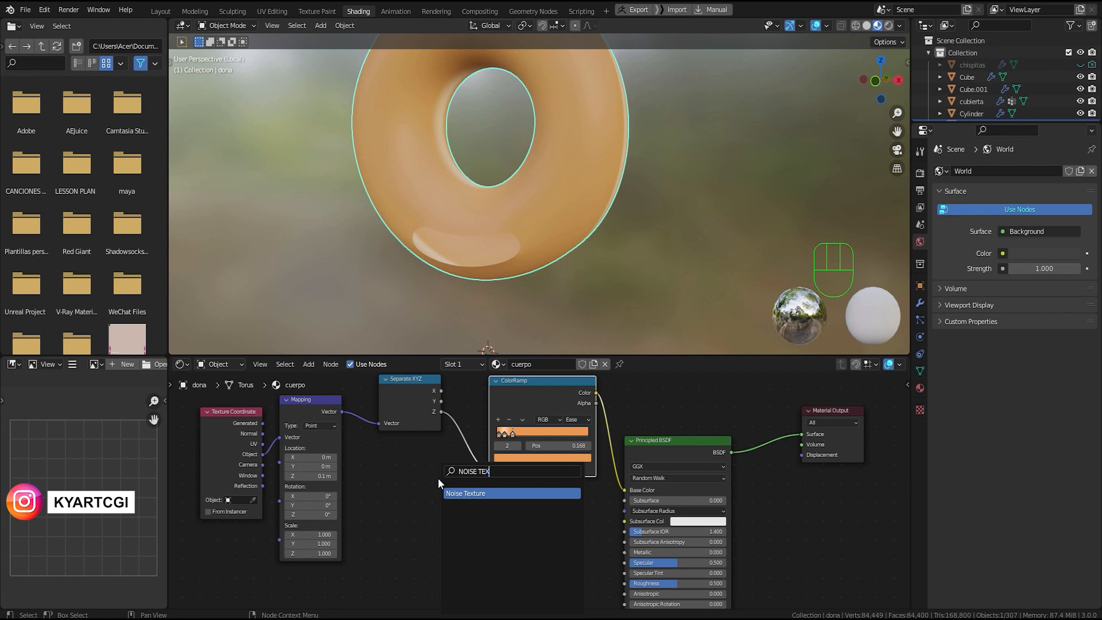
click(449, 493)
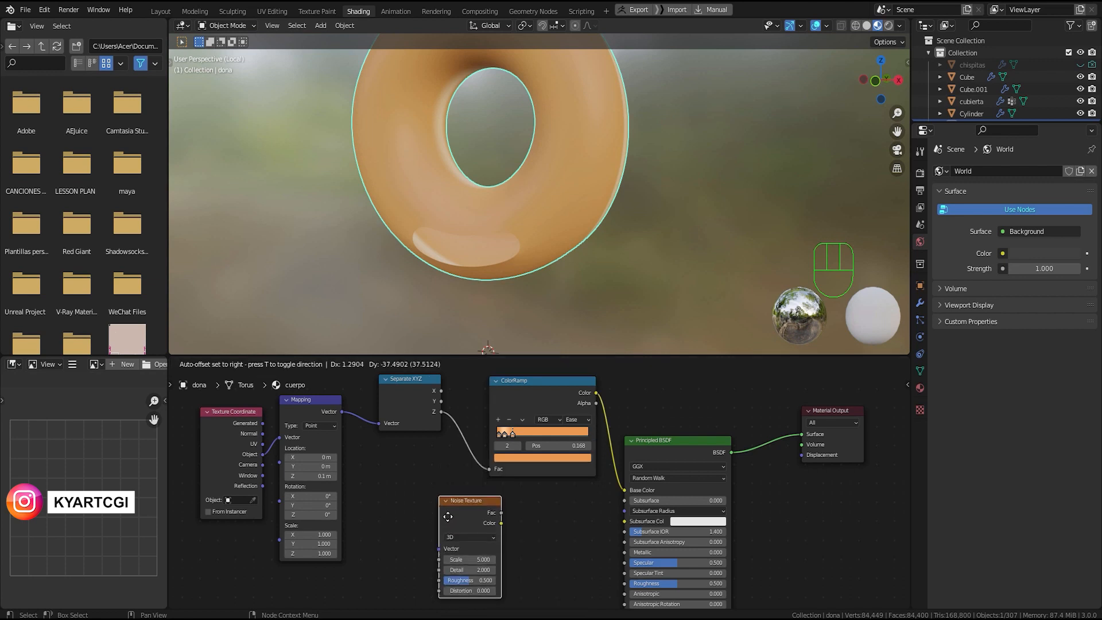
click(402, 506)
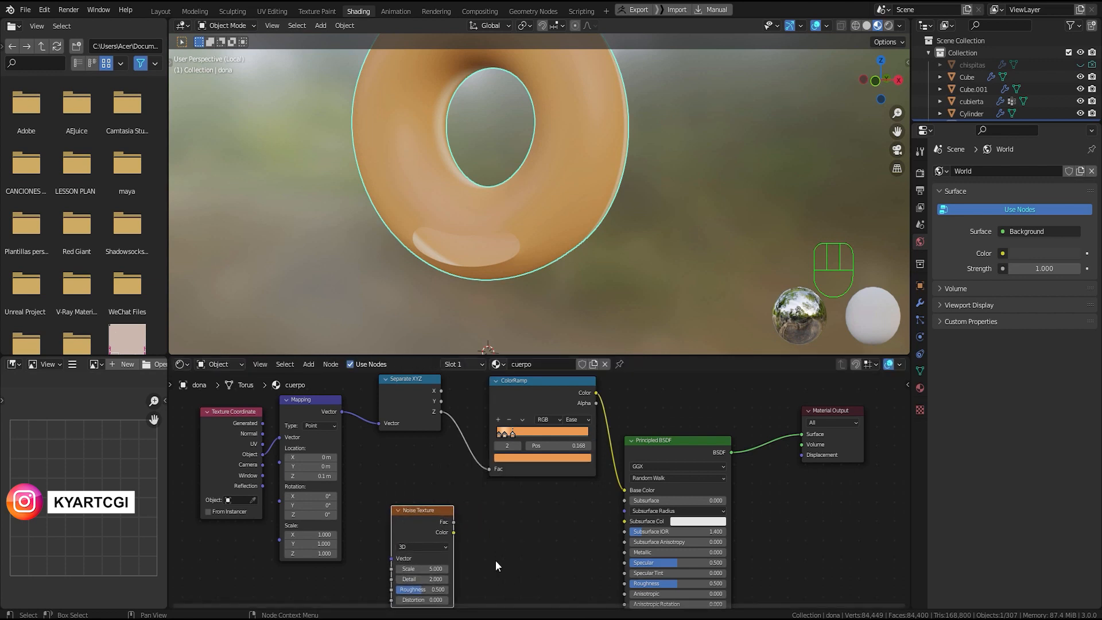
Step: Add a Bump node and place it between the Noise Texture and Principled BSDF nodes
key(shift+a)
click(487, 482)
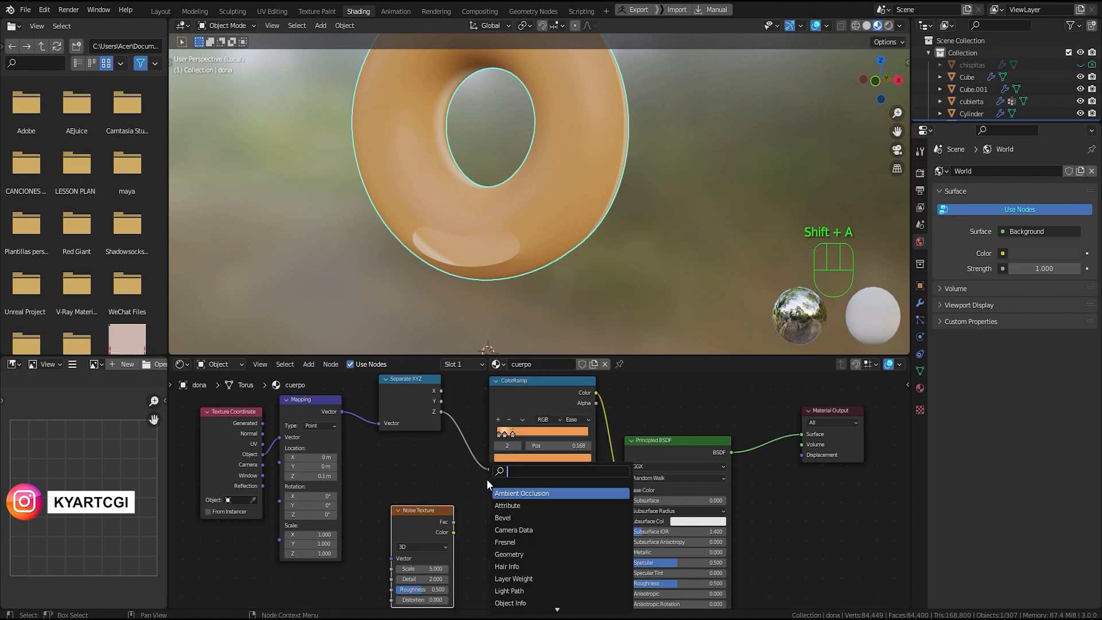
text(BUM)
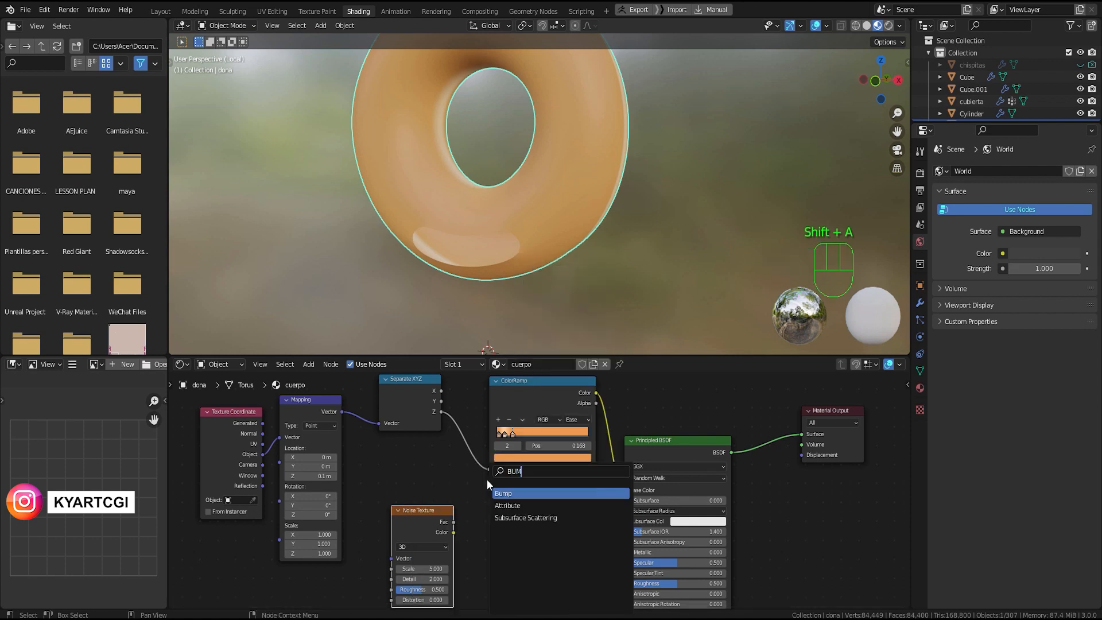
key(Return)
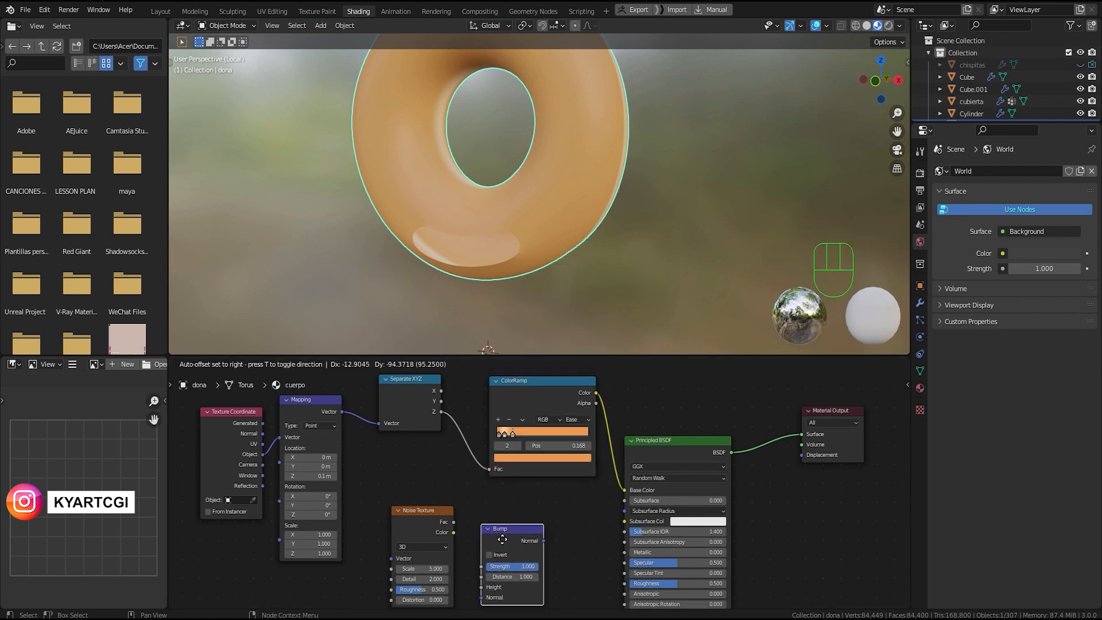
click(503, 540)
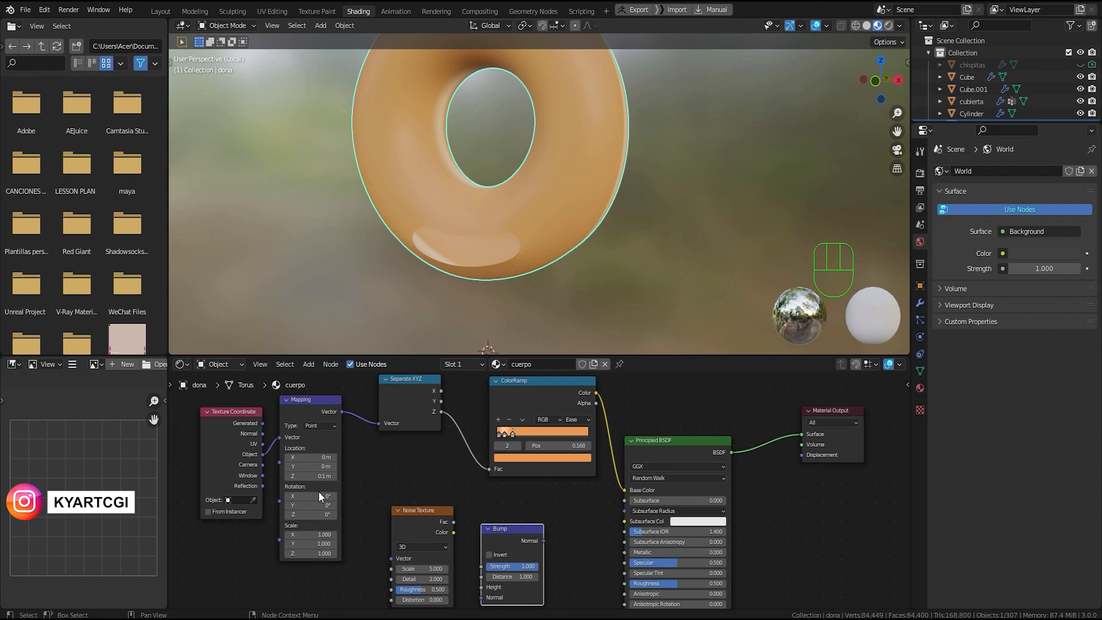
Step: Spread out the nodes by moving Texture Coordinate further away from Mapping and raising the Mapping node slightly
scroll(263, 530, down, 2)
middle_drag(375, 574, 404, 532)
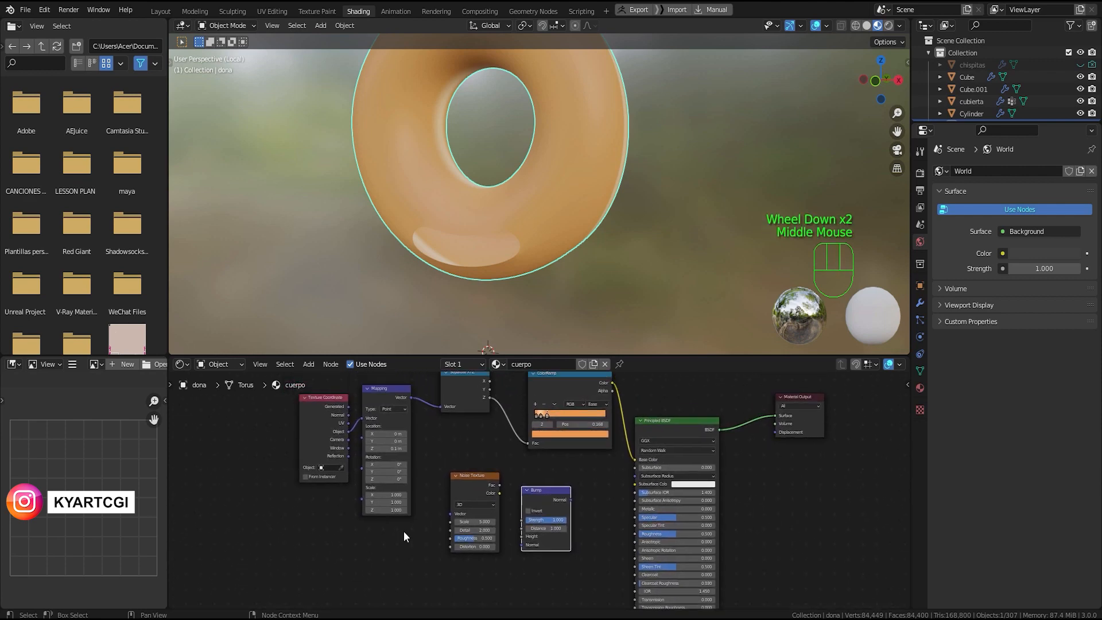
scroll(405, 531, up, 3)
scroll(377, 509, down, 2)
middle_drag(383, 493, 374, 539)
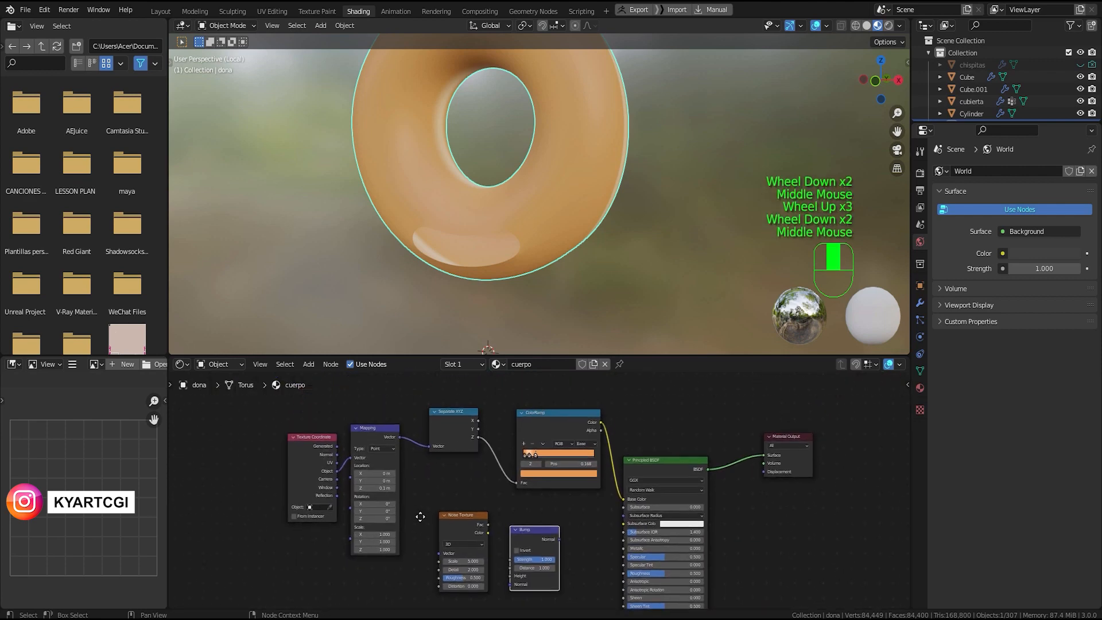
drag(312, 442, 233, 468)
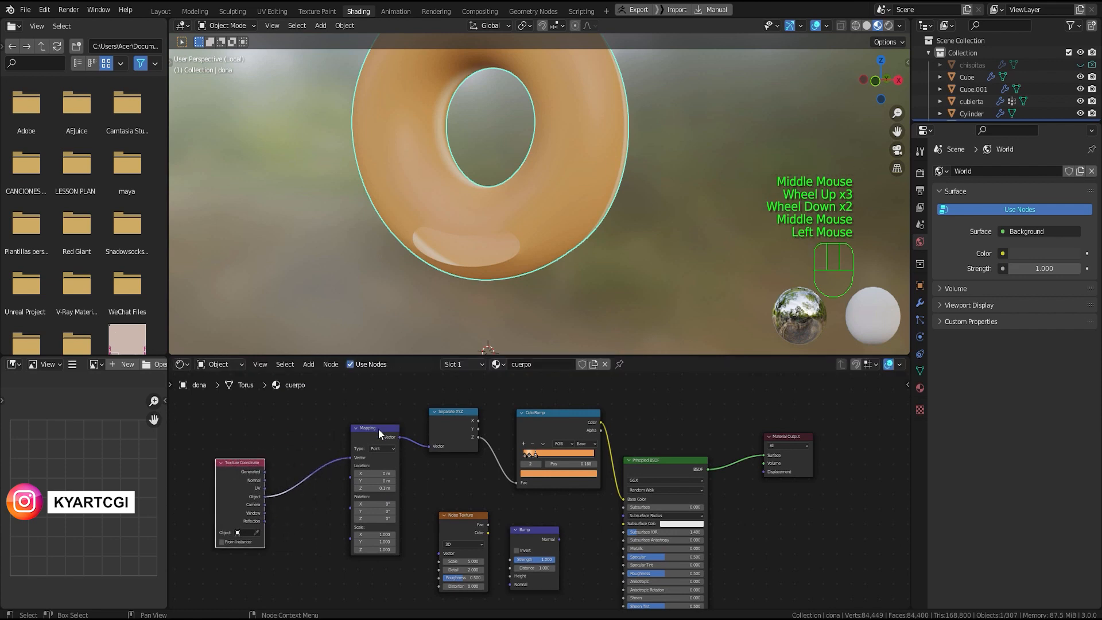
drag(378, 429, 361, 402)
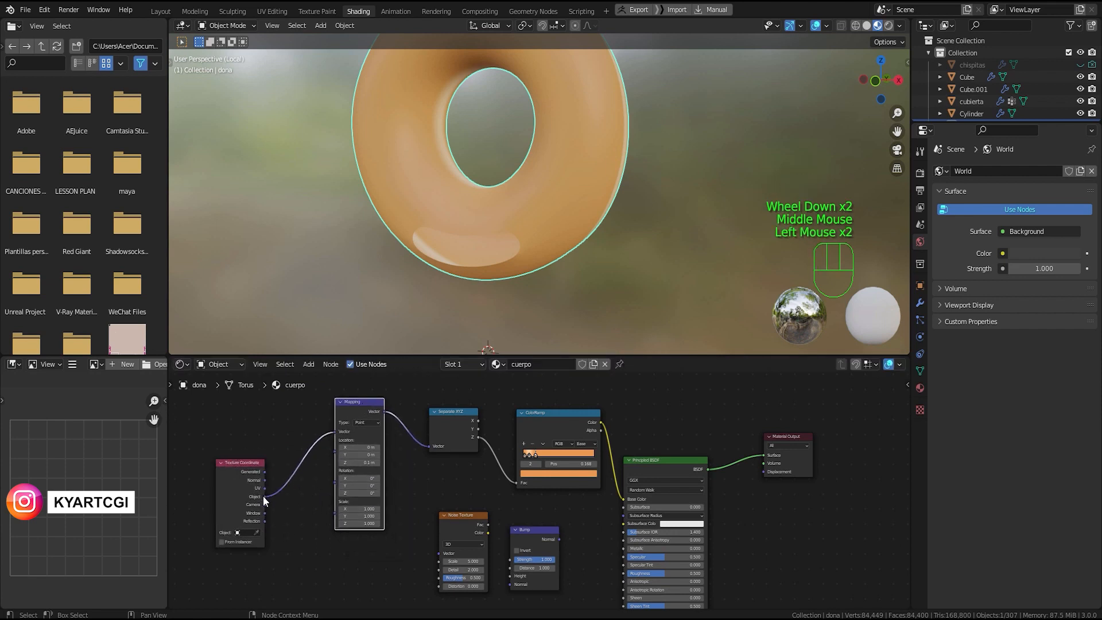
Step: Connect Texture Coordinate's Object output to the Noise Texture's Vector input, and the noise's Fac output to the Bump node's Height
drag(263, 496, 440, 550)
scroll(480, 553, up, 3)
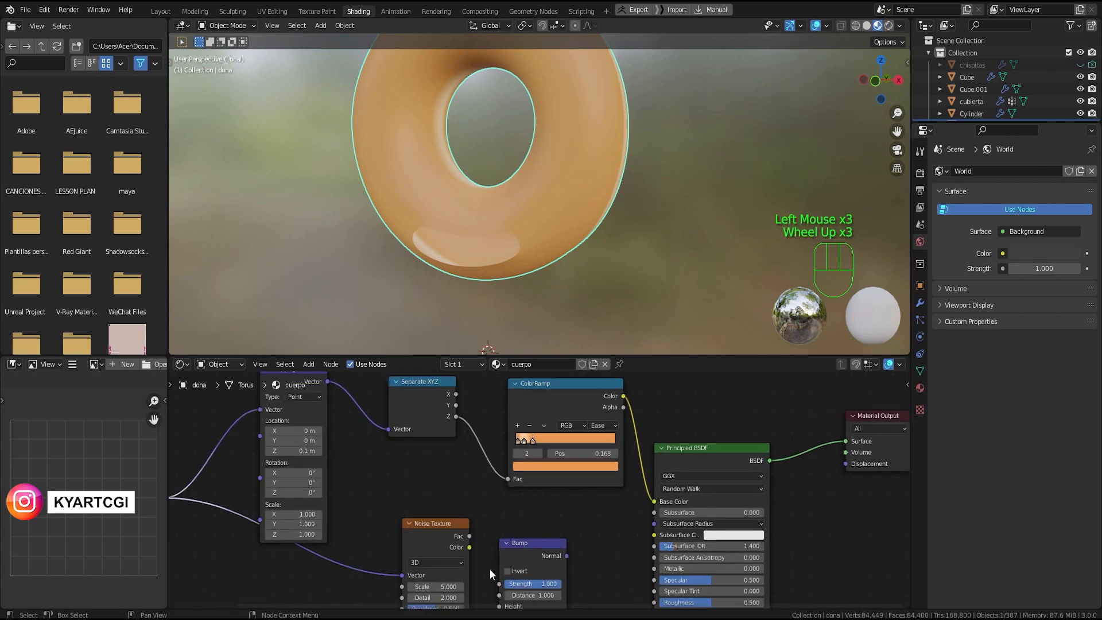
shift+middle_drag(490, 569, 473, 481)
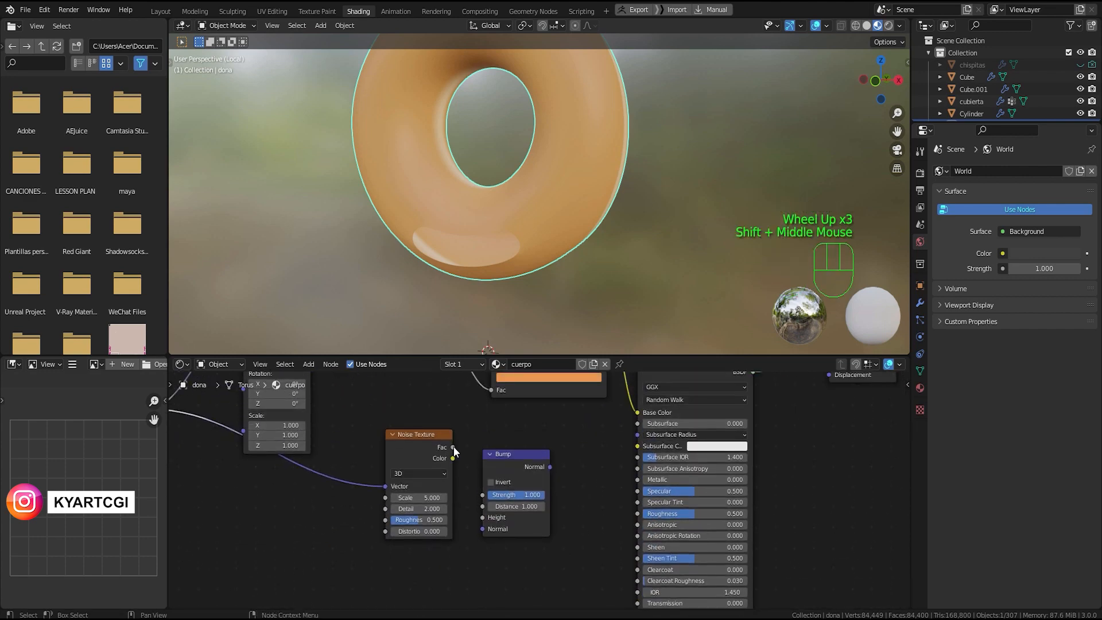
drag(453, 447, 483, 515)
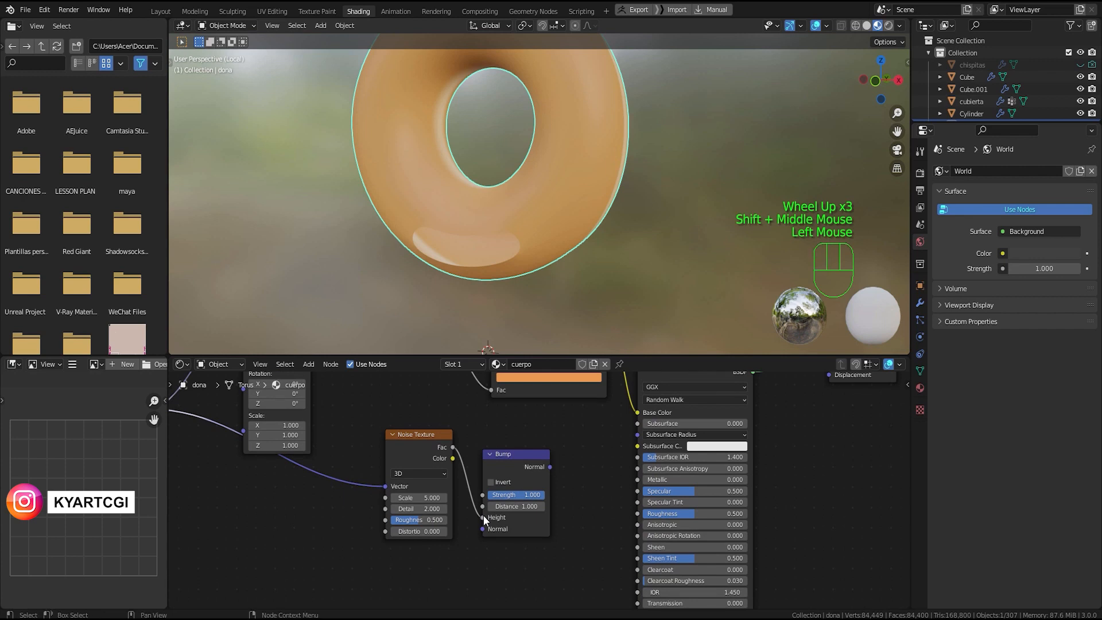
Step: Connect the Bump node's Normal output to the Principled BSDF's Normal input and move Bump slightly away from the Noise Texture
double_click(549, 464)
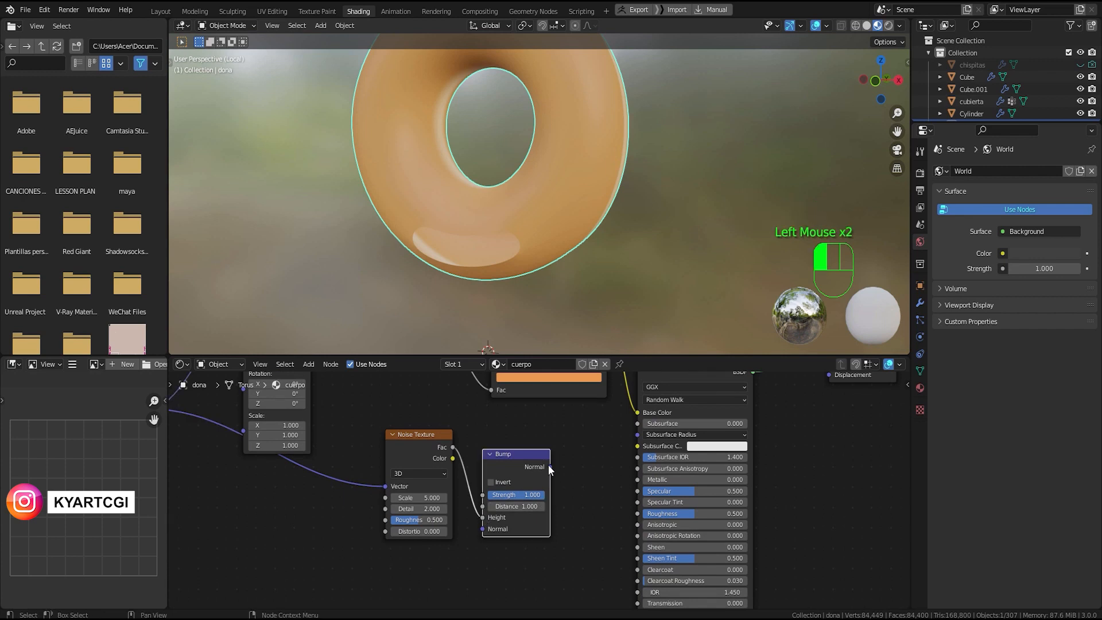
middle_drag(578, 529, 527, 430)
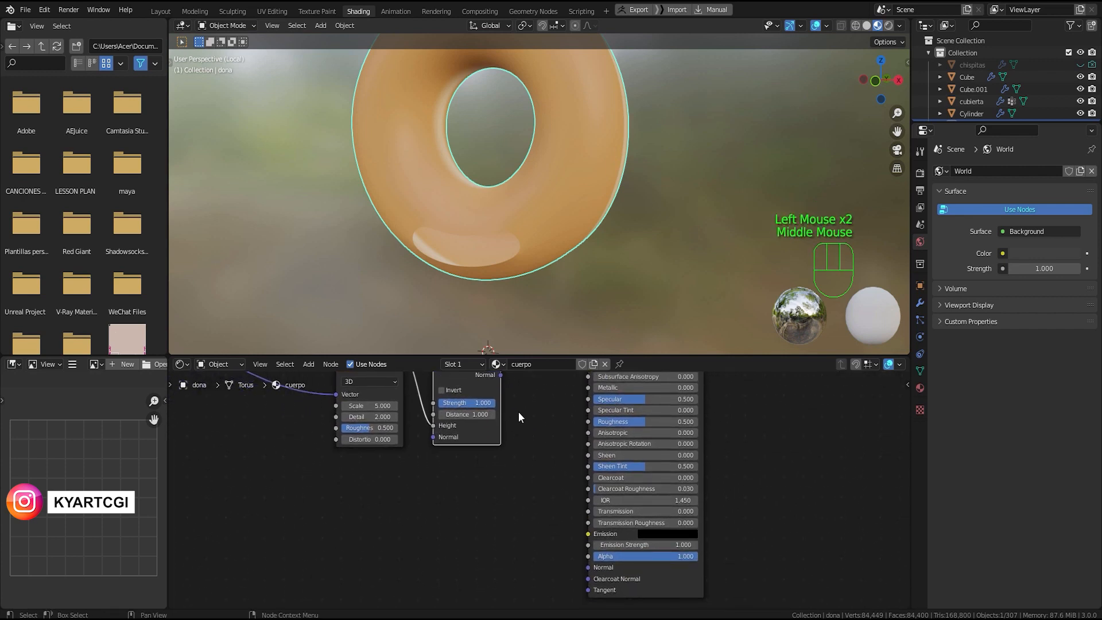
drag(502, 377, 589, 567)
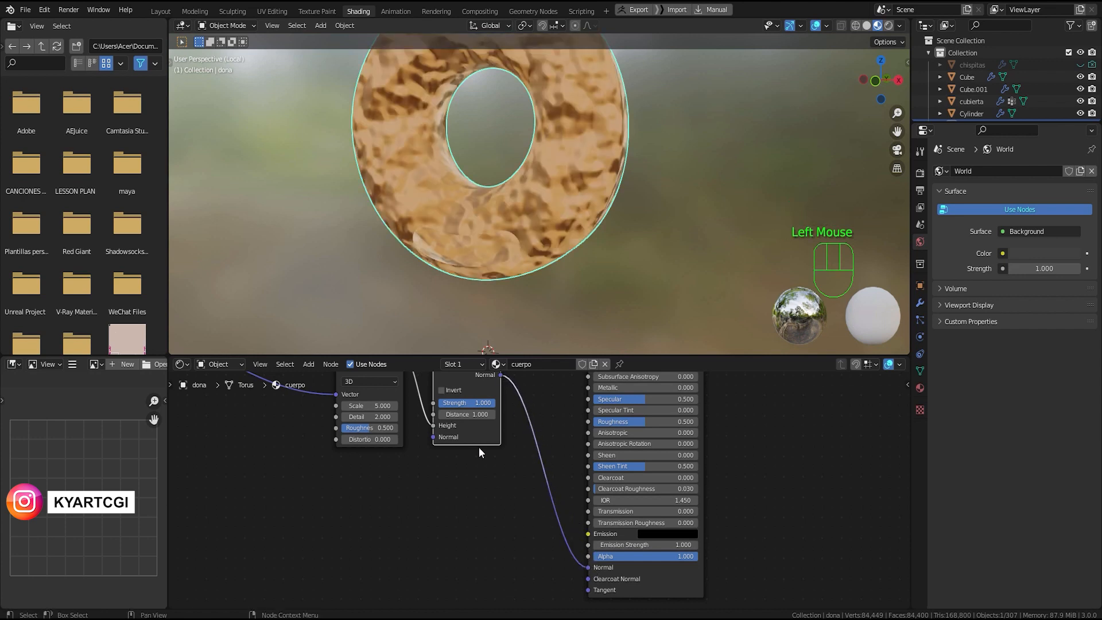
shift+middle_drag(460, 495, 492, 585)
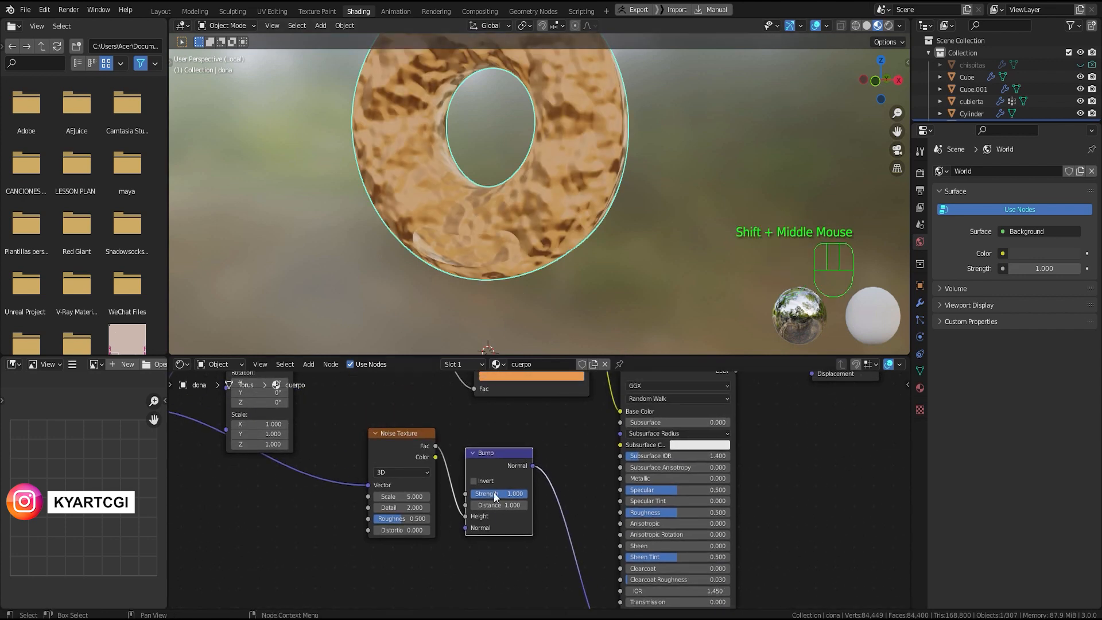
drag(505, 454, 533, 437)
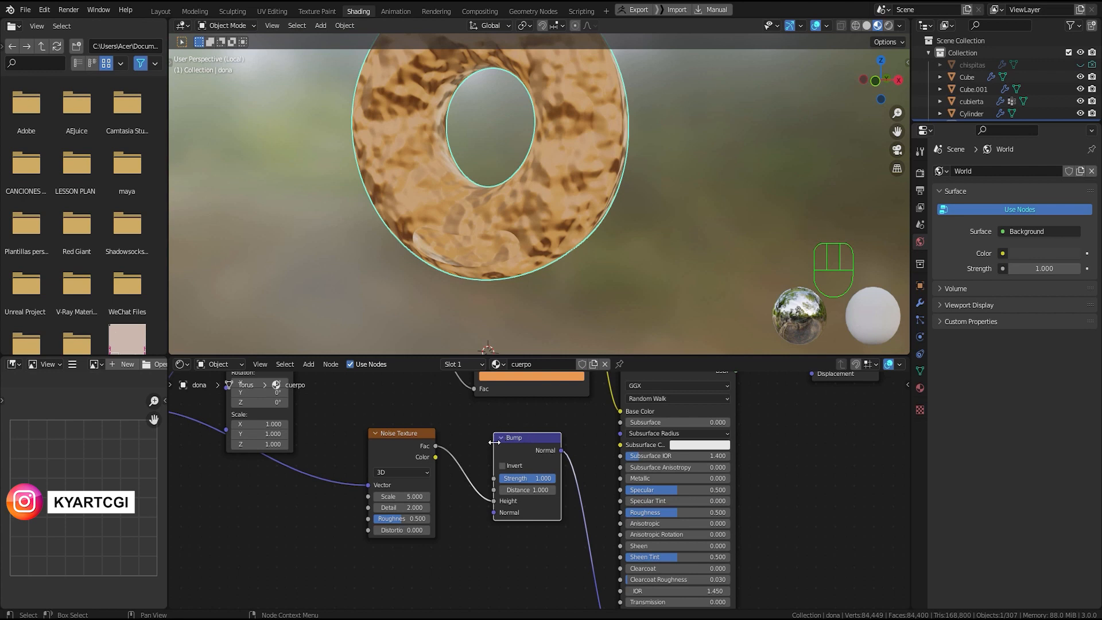
Step: Set the Noise Texture's Scale to 0.4 and its Detail to 8
scroll(391, 488, up, 2)
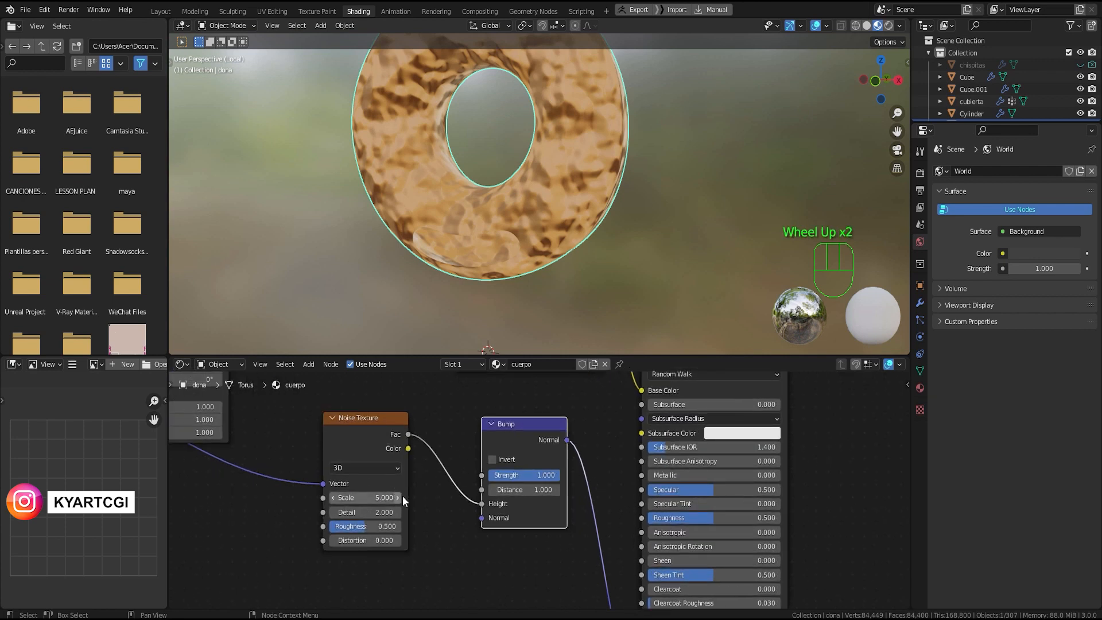
shift+middle_drag(402, 496, 611, 538)
scroll(468, 505, up, 4)
scroll(615, 521, down, 2)
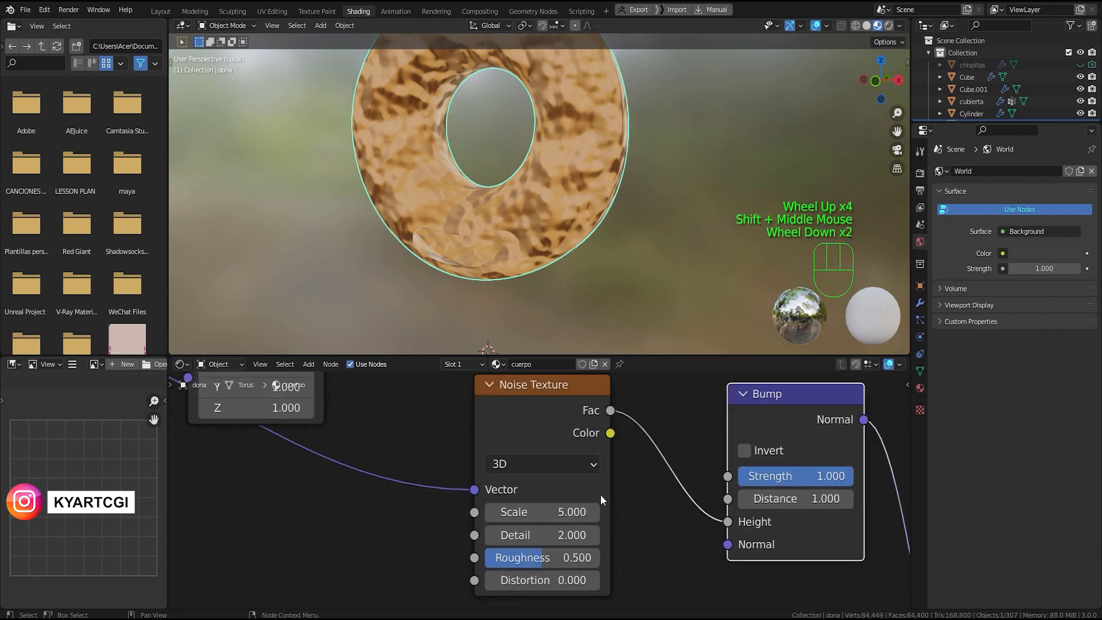
click(580, 512)
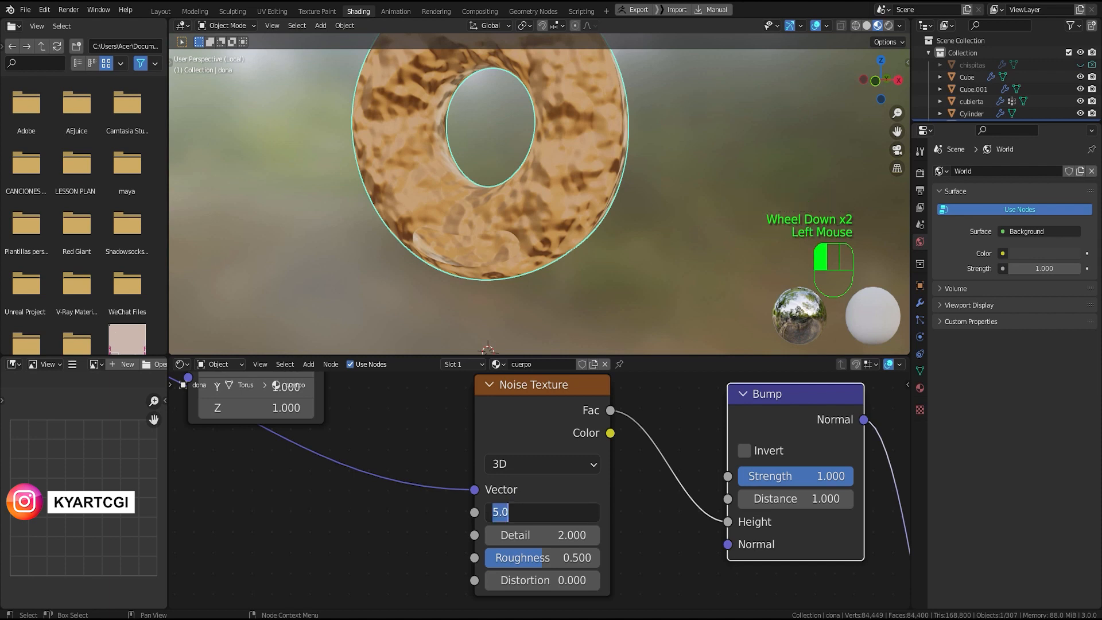
text(0.4)
key(Return)
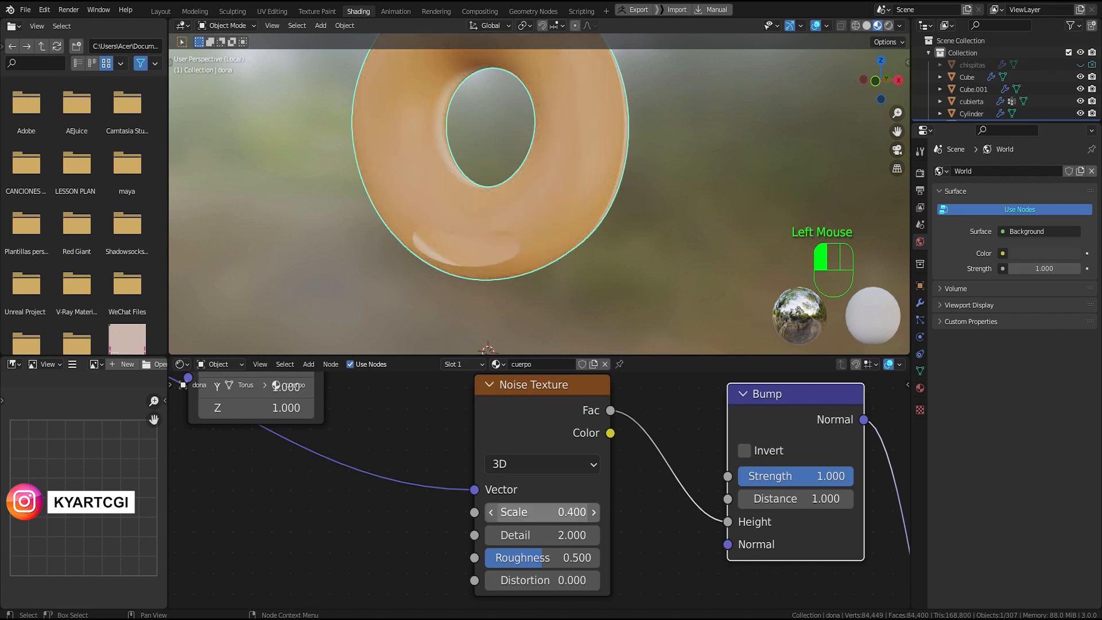
click(568, 535)
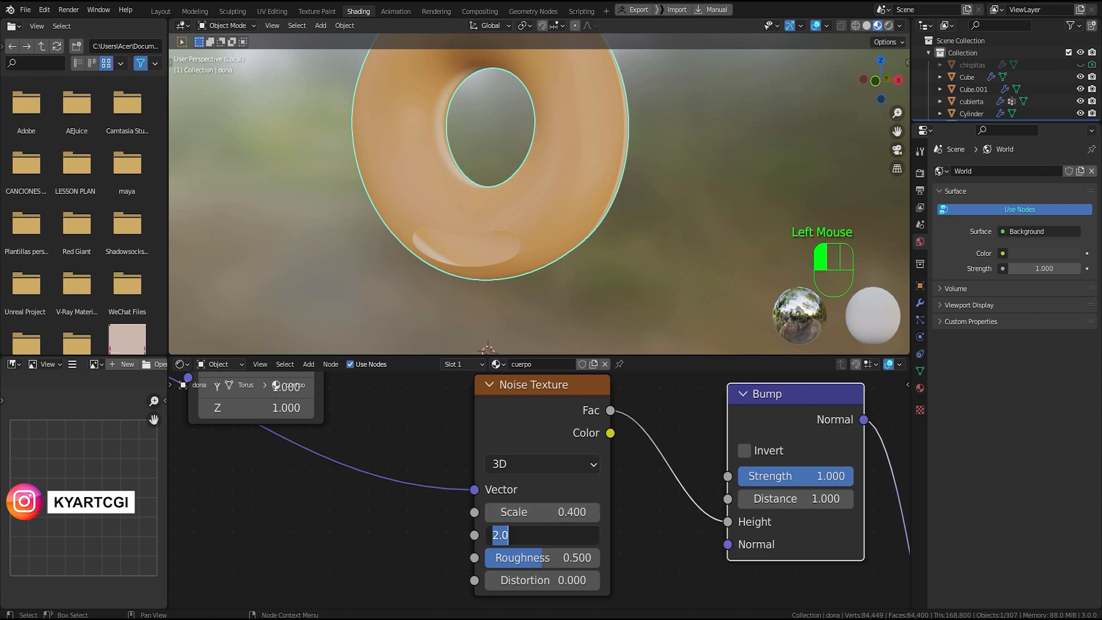
text(8)
key(Return)
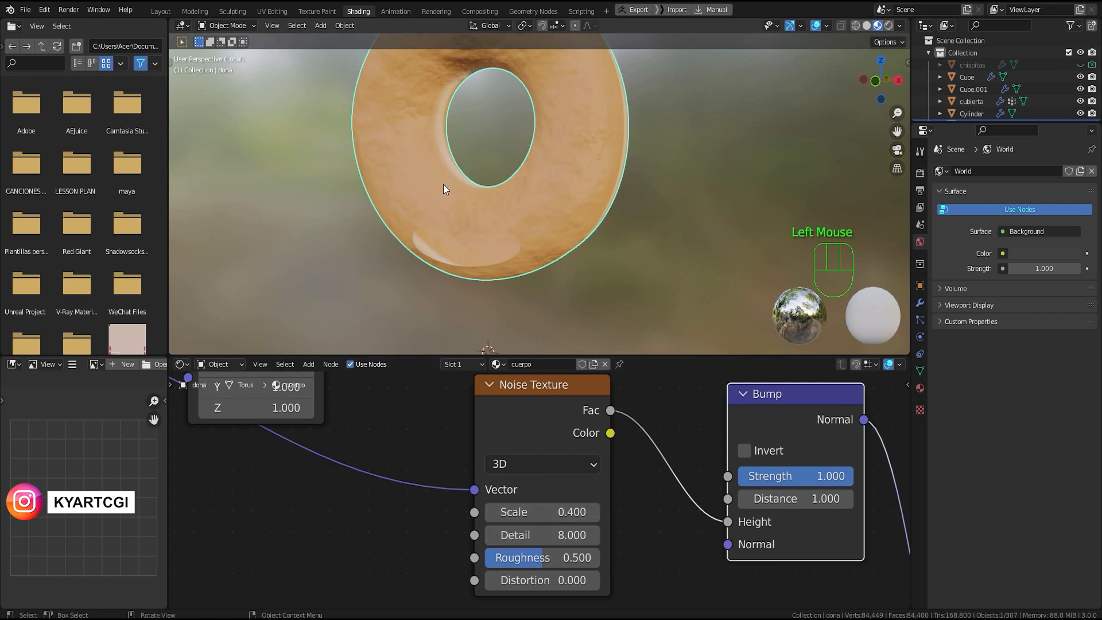
shift+middle_drag(448, 167, 518, 212)
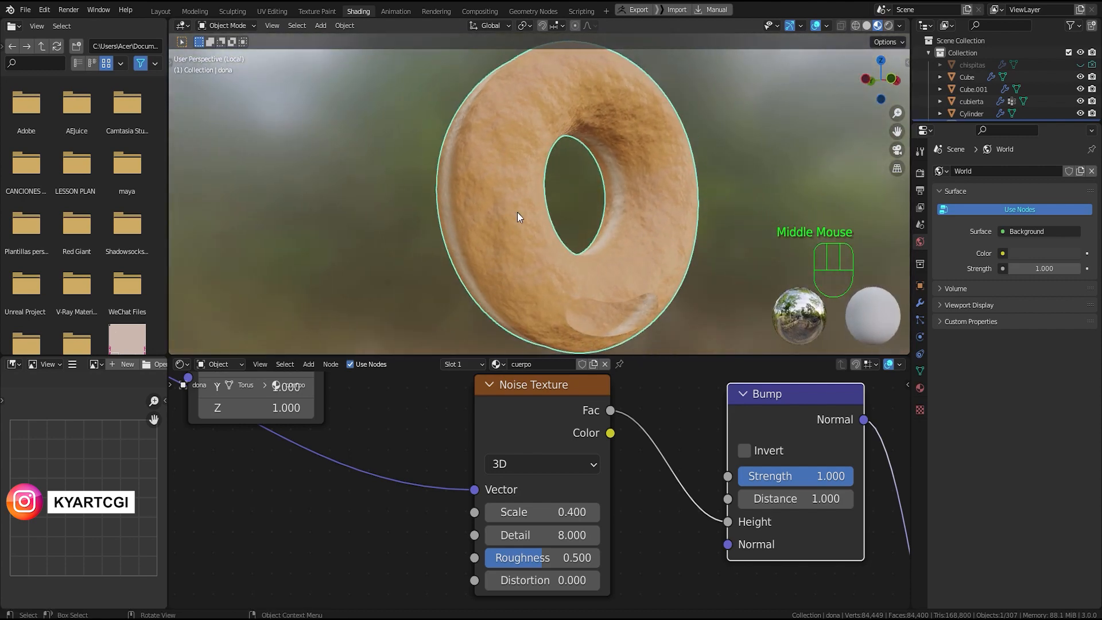
Step: Set the Noise Texture's Roughness to 0.4 and check the donut's surface
click(542, 558)
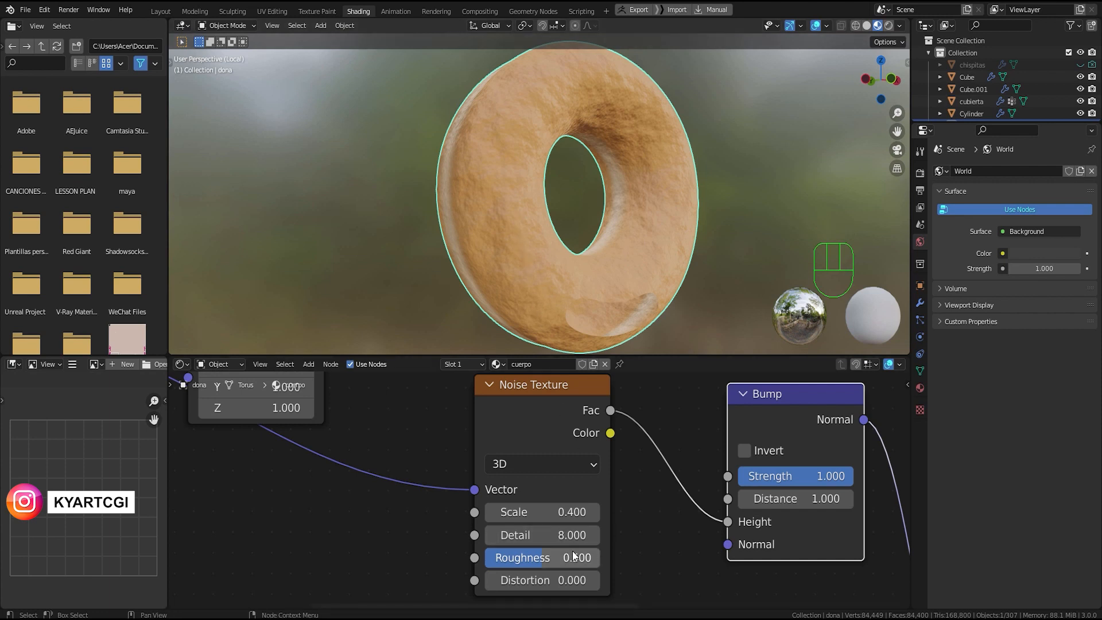
text(0.4)
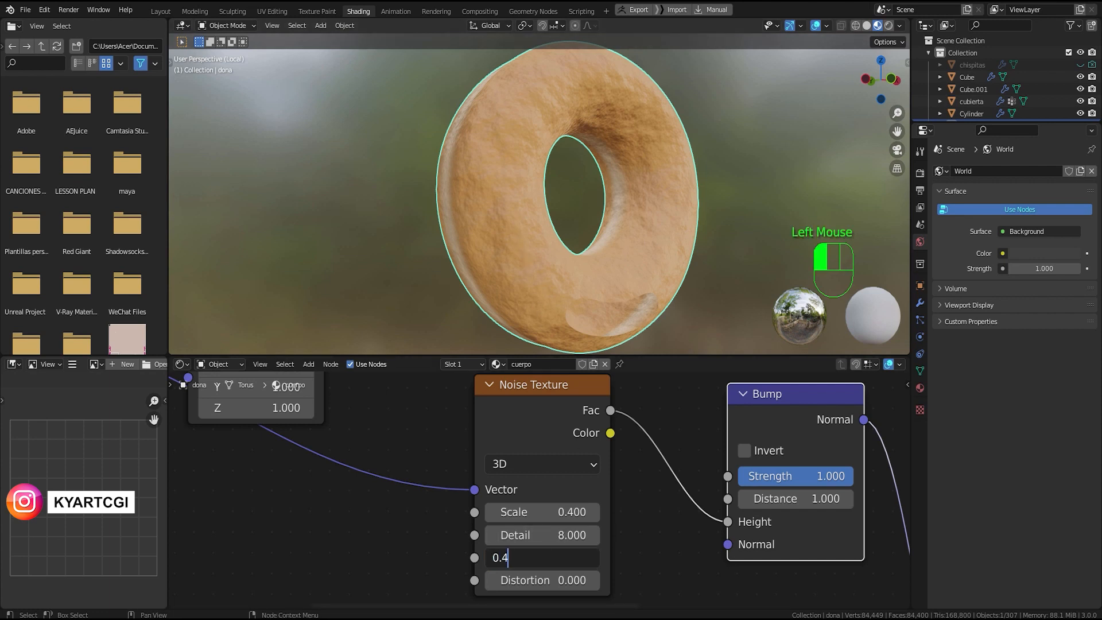
key(Return)
scroll(540, 489, up, 1)
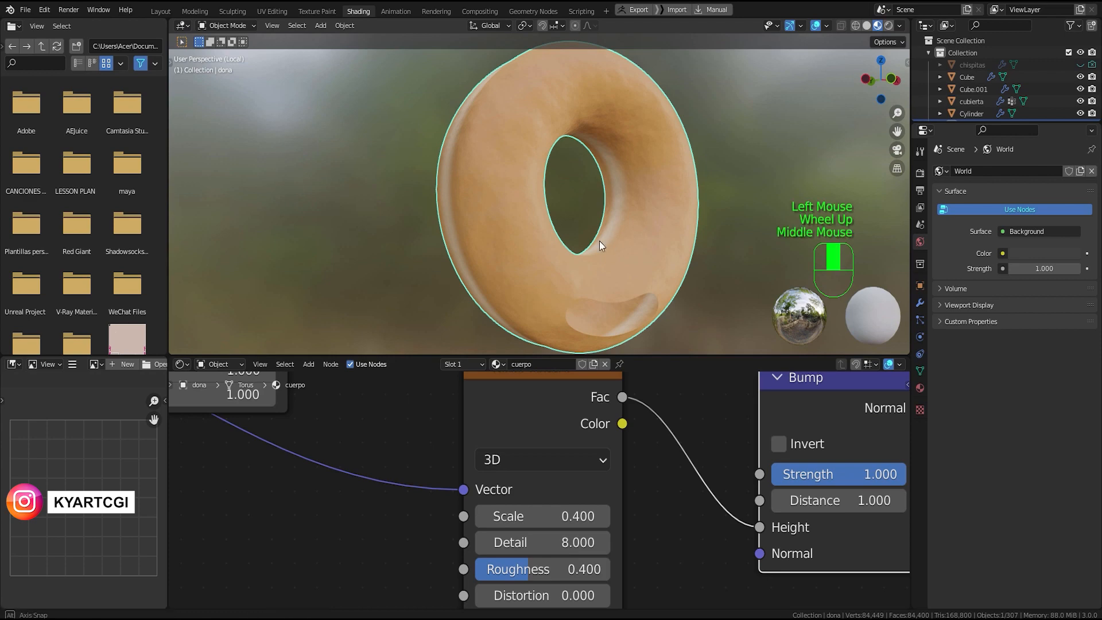
middle_drag(599, 240, 560, 242)
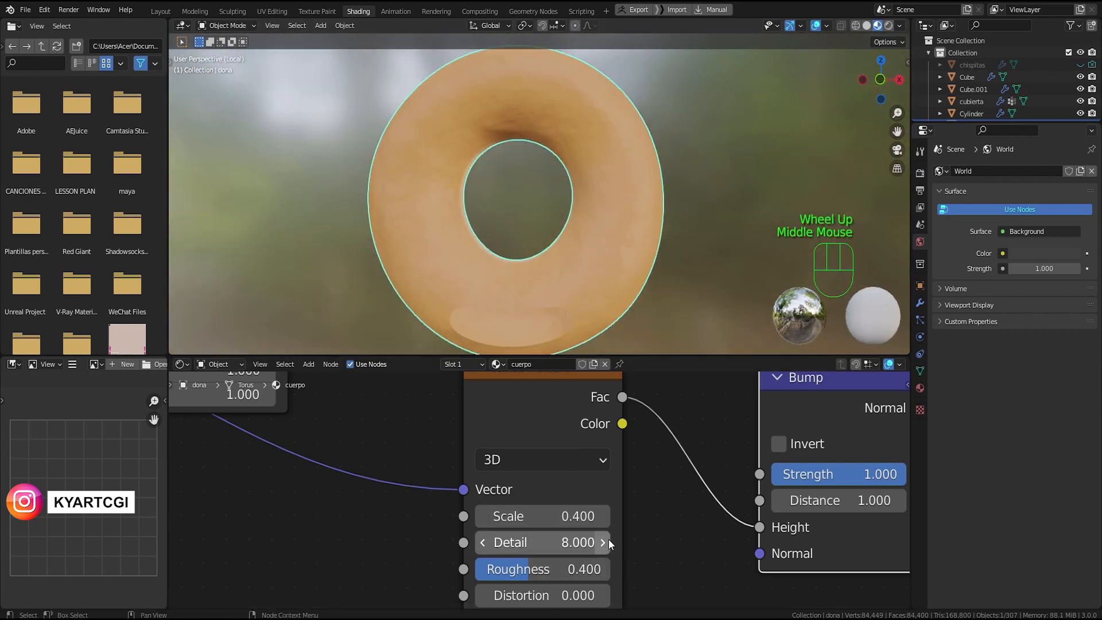
Step: Set the Bump node's Strength to 0.5 and inspect the donut's surface from another angle
middle_drag(624, 529, 443, 528)
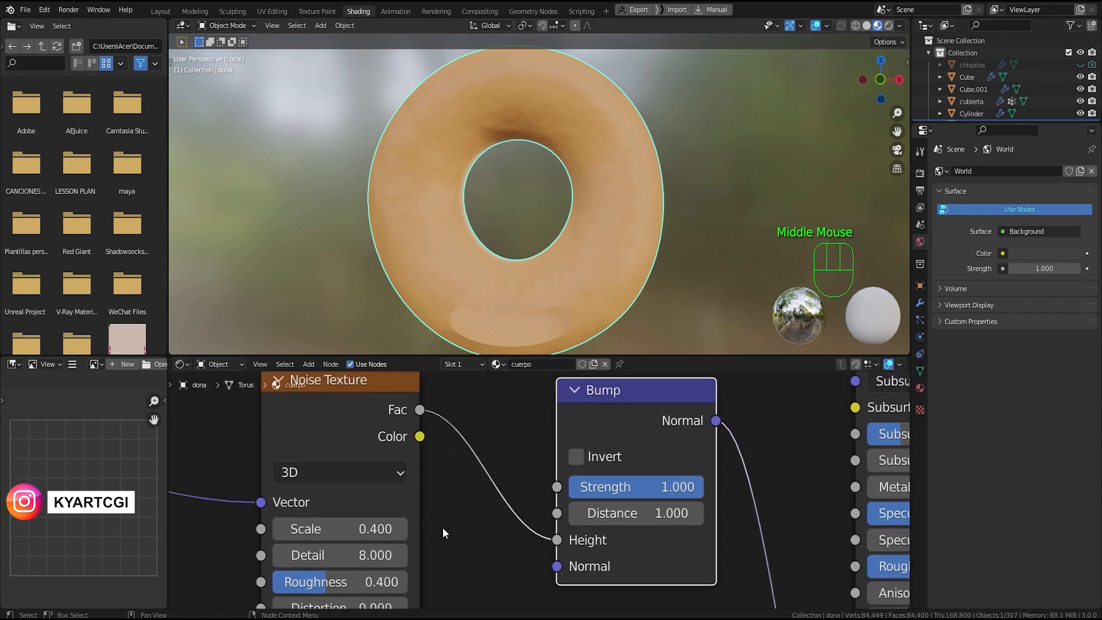
middle_drag(528, 424, 492, 449)
click(627, 508)
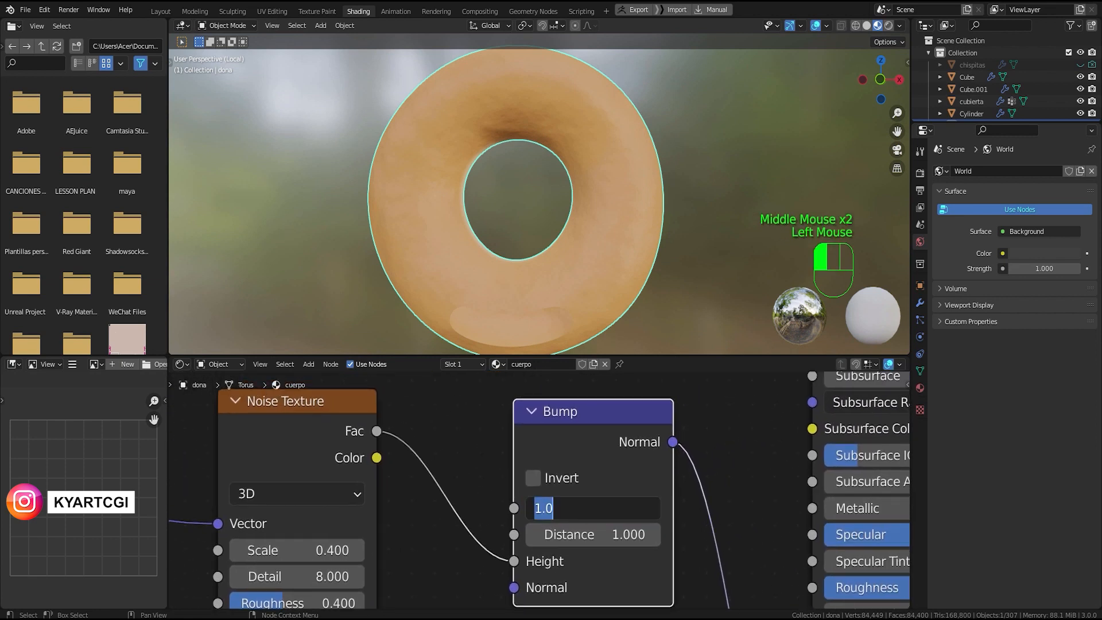
text(0.5)
key(Return)
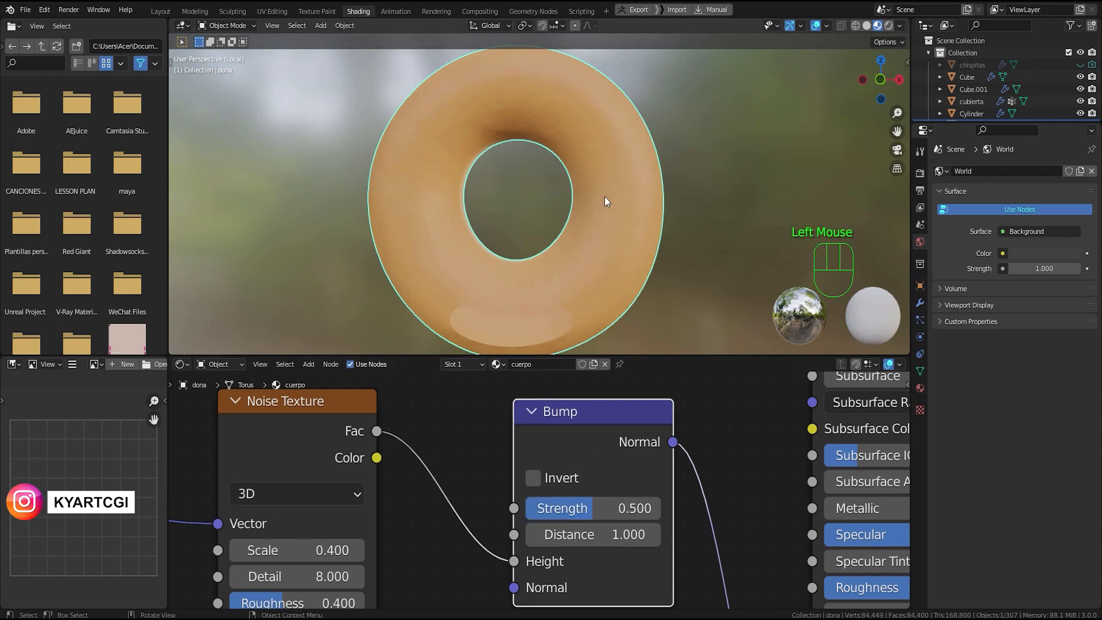
mouse_move(605, 196)
middle_down()
mouse_move(560, 248)
mouse_move(505, 269)
mouse_move(643, 229)
mouse_move(584, 222)
mouse_move(577, 195)
mouse_move(591, 204)
middle_up()
scroll(632, 226, up, 2)
scroll(632, 227, down, 2)
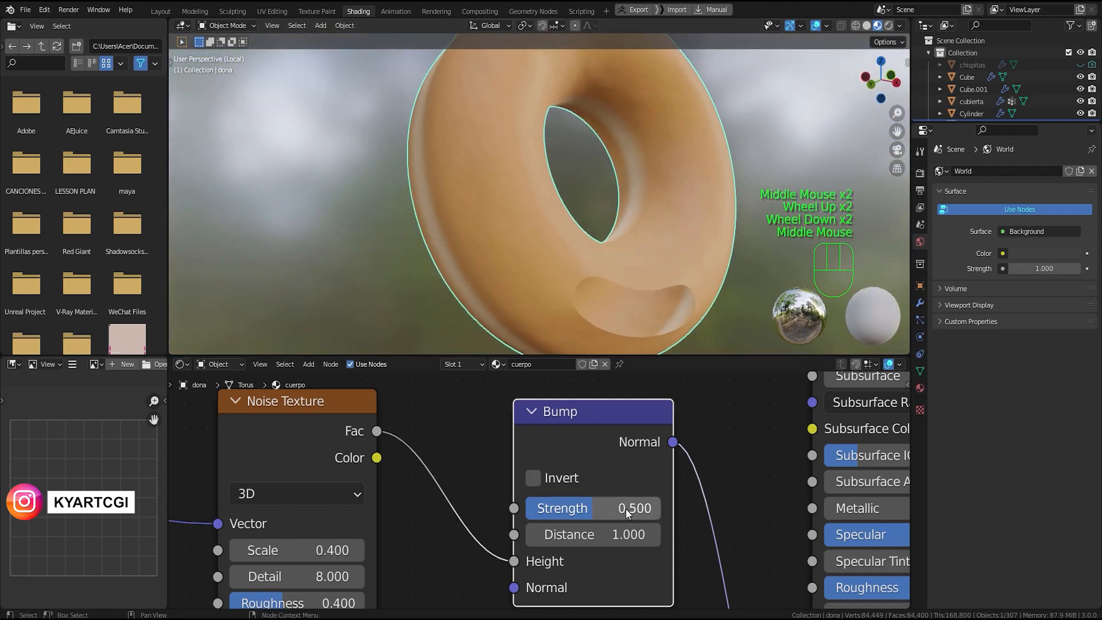
Step: Try a Bump Strength of 0.65 and inspect the donut from the side
mouse_move(626, 509)
mouse_down()
mouse_move(652, 508)
mouse_move(599, 509)
mouse_move(655, 509)
mouse_move(646, 509)
mouse_up()
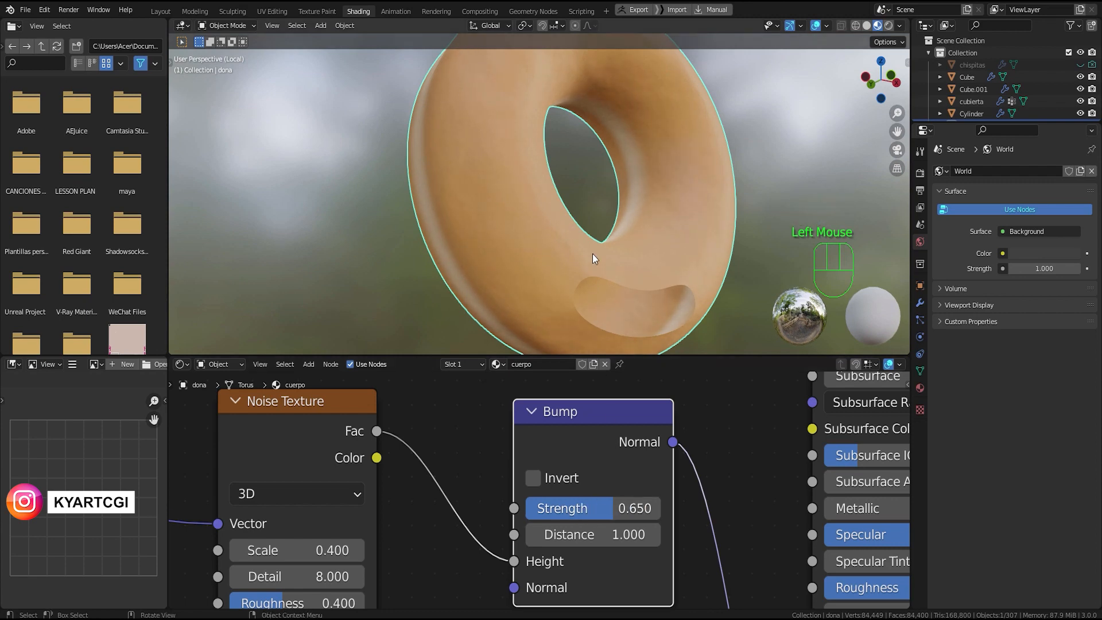
shift+middle_drag(592, 254, 504, 294)
scroll(488, 264, up, 3)
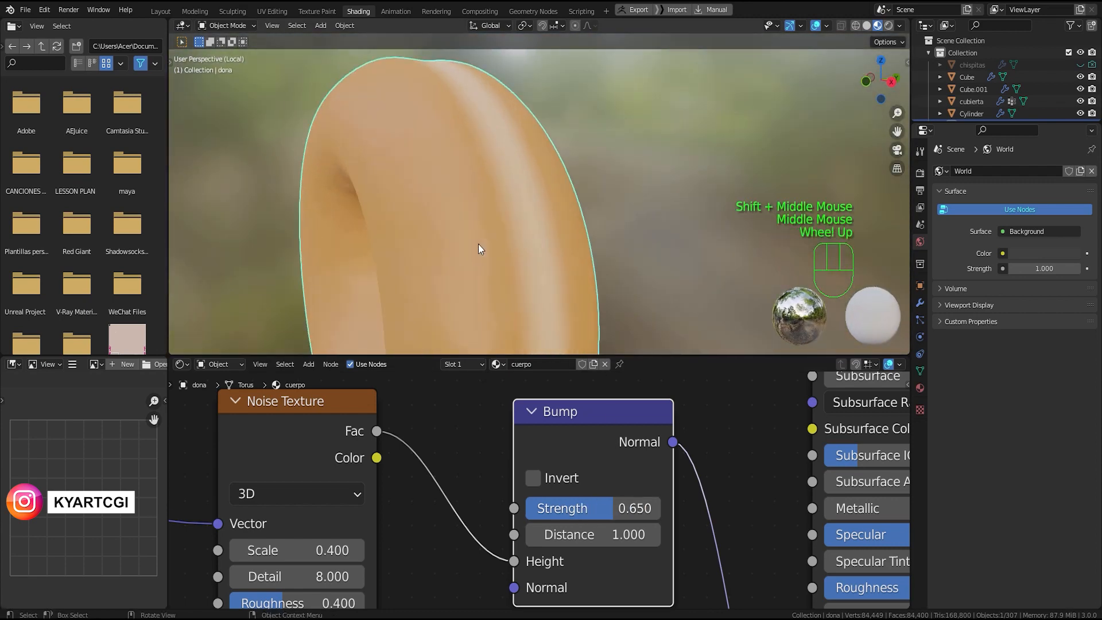
scroll(480, 246, up, 2)
scroll(480, 246, down, 2)
shift+middle_drag(480, 246, 553, 248)
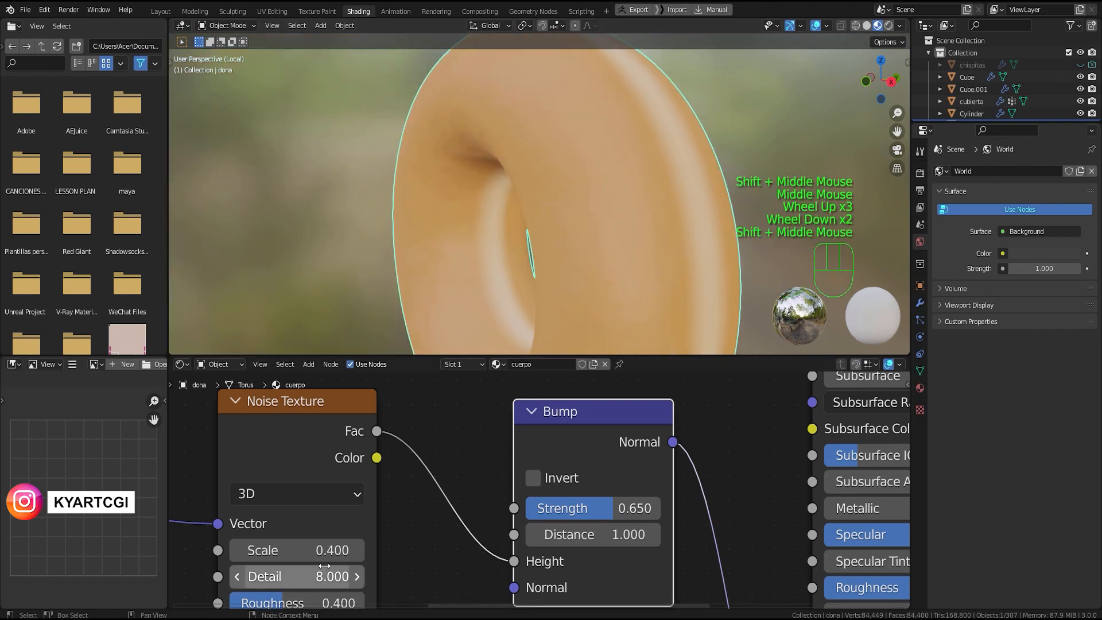
Step: Try a Noise Texture Scale of about -0.9 and set it back to 0.4
drag(325, 551, 282, 550)
middle_drag(553, 255, 637, 189)
click(270, 550)
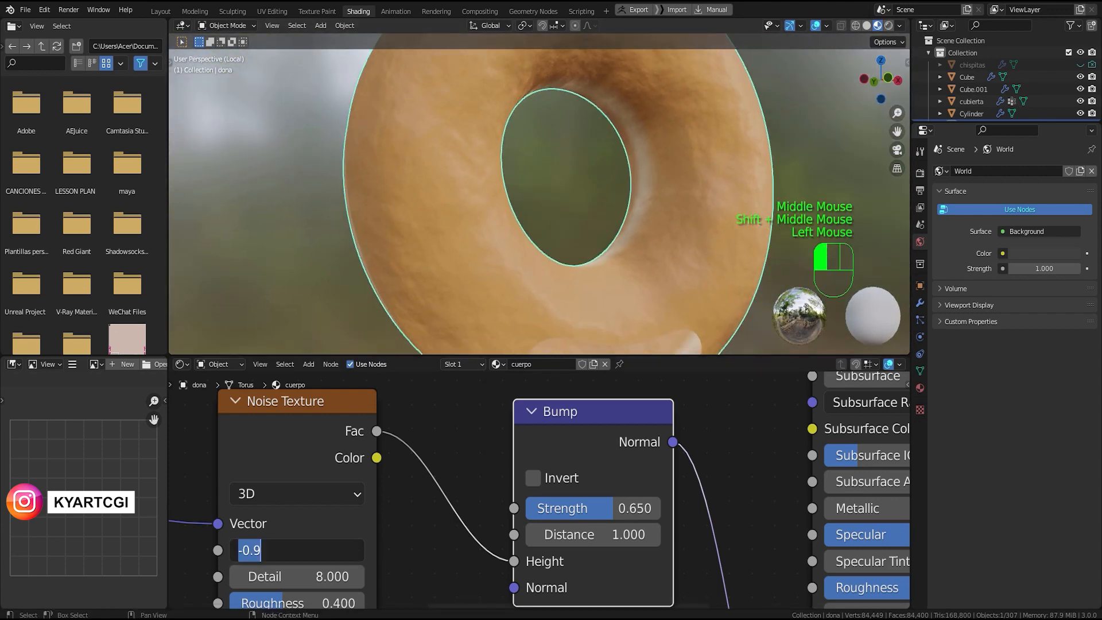
text(0.4)
key(Return)
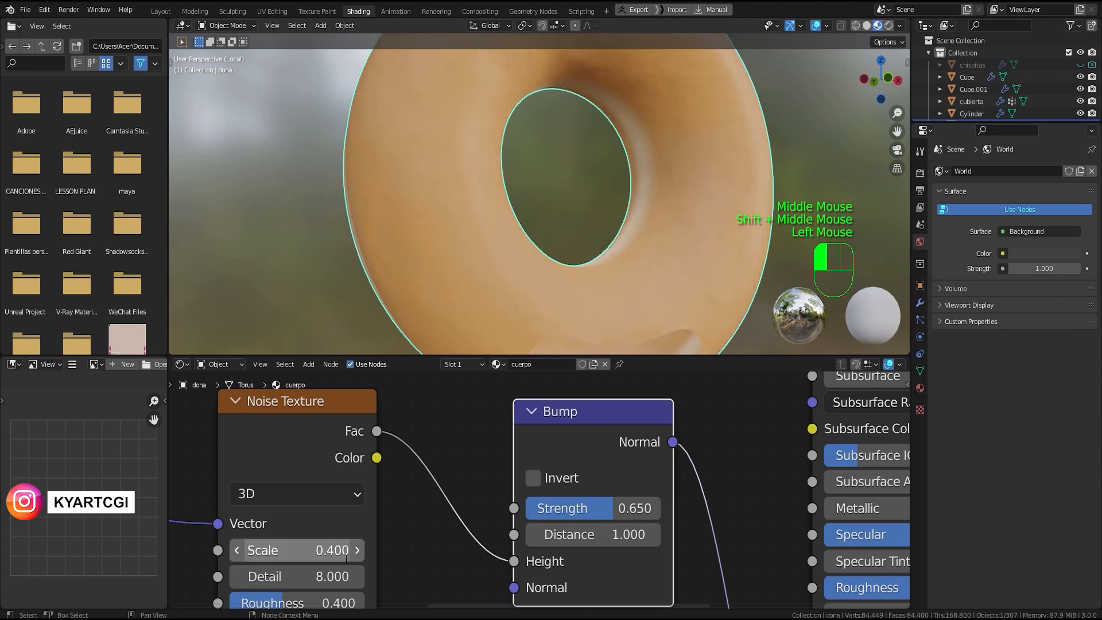
Step: Set the Noise Texture's Scale to 0.5 and check the bumps along the donut's side
double_click(346, 551)
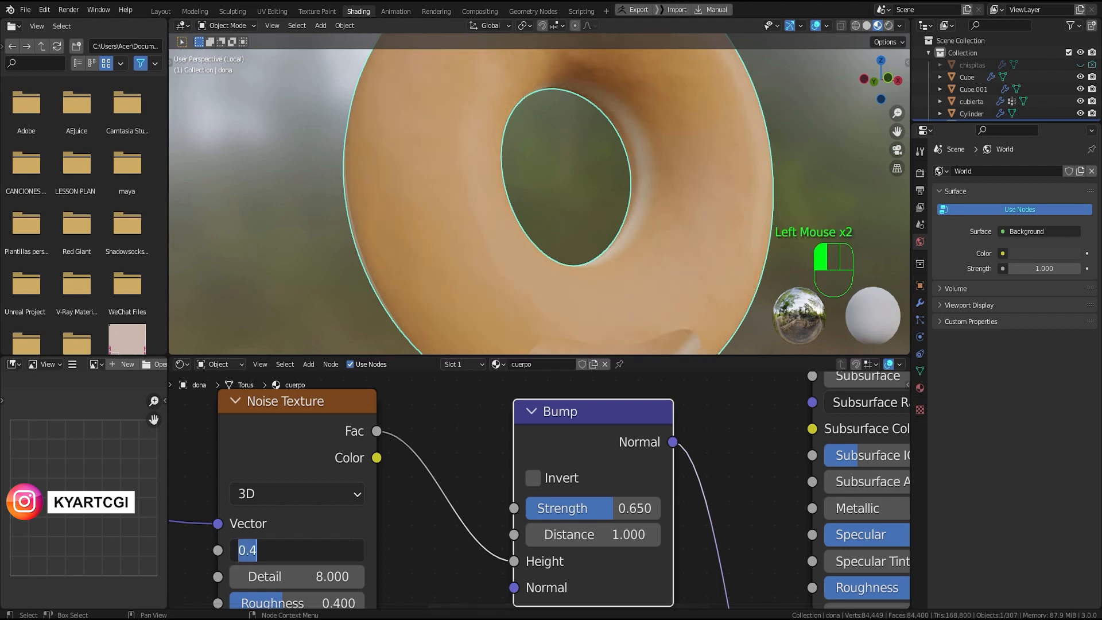
text(0.5)
key(Return)
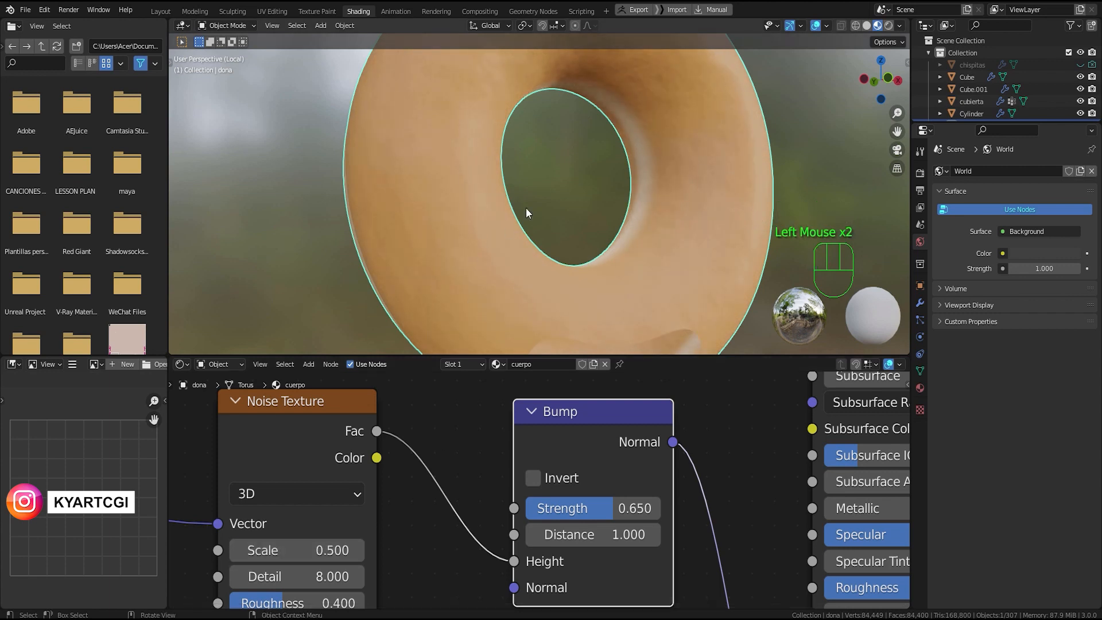
middle_drag(600, 202, 664, 221)
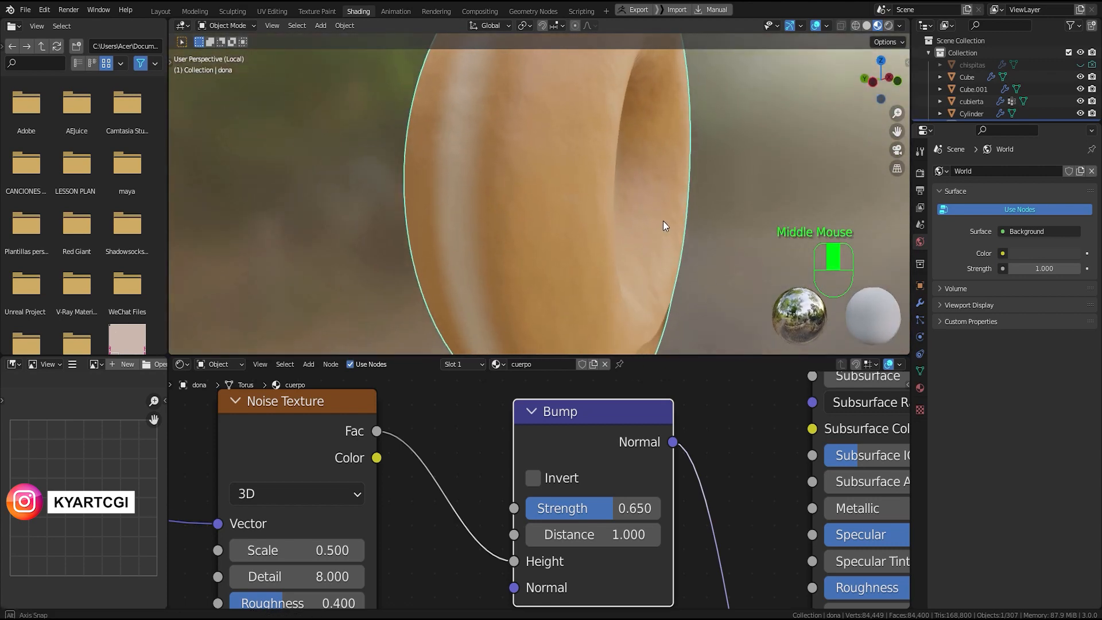
Step: Set the Bump node's Strength back to 0.5 and view the donut from another side
click(621, 512)
text(0.5)
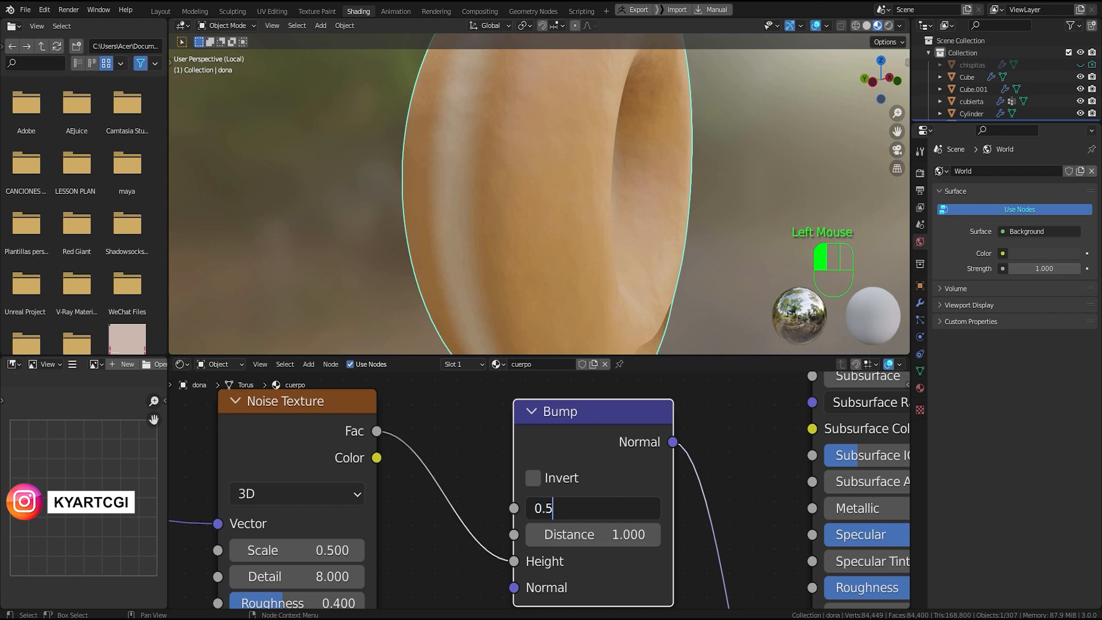
key(Return)
middle_drag(644, 148, 526, 142)
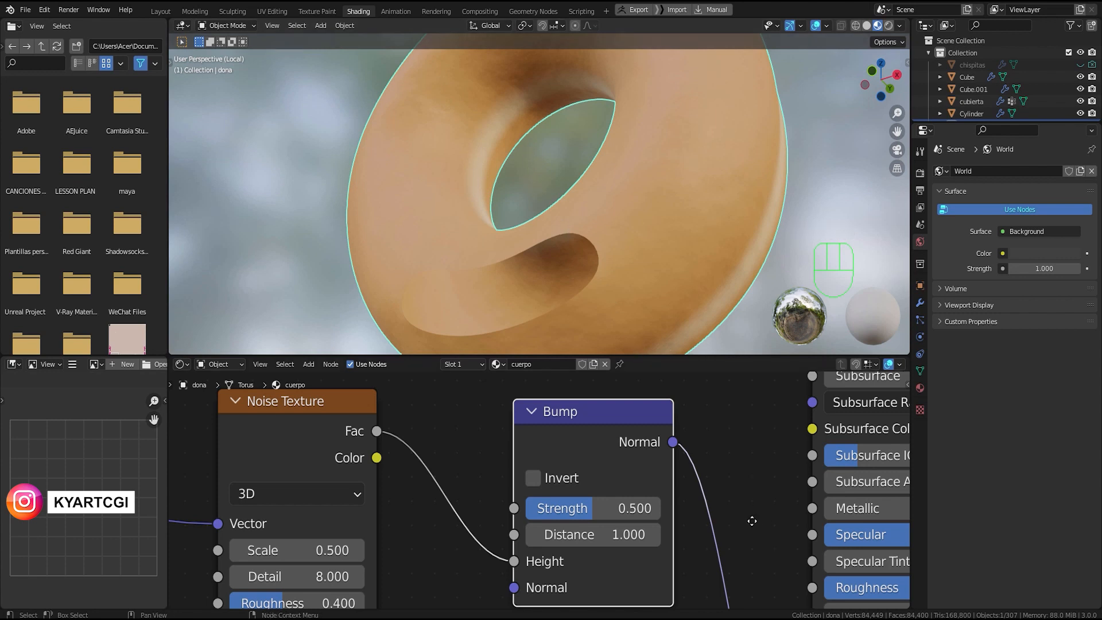
Step: Lower the Principled BSDF's Roughness to 0.3 to make the dough glossier
middle_drag(752, 521, 492, 413)
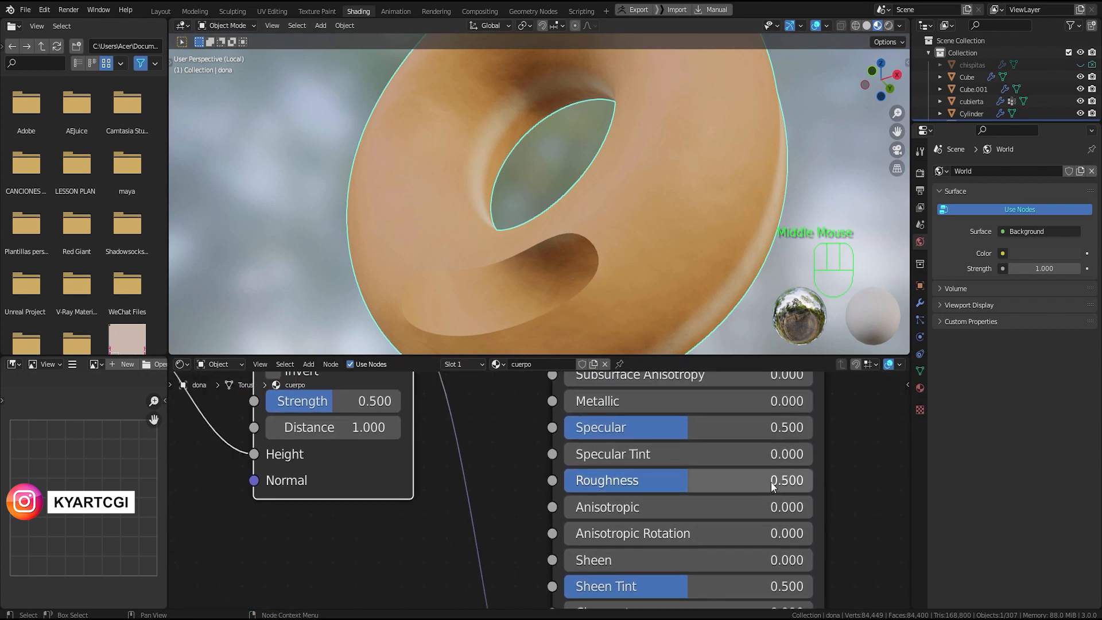
drag(770, 481, 731, 481)
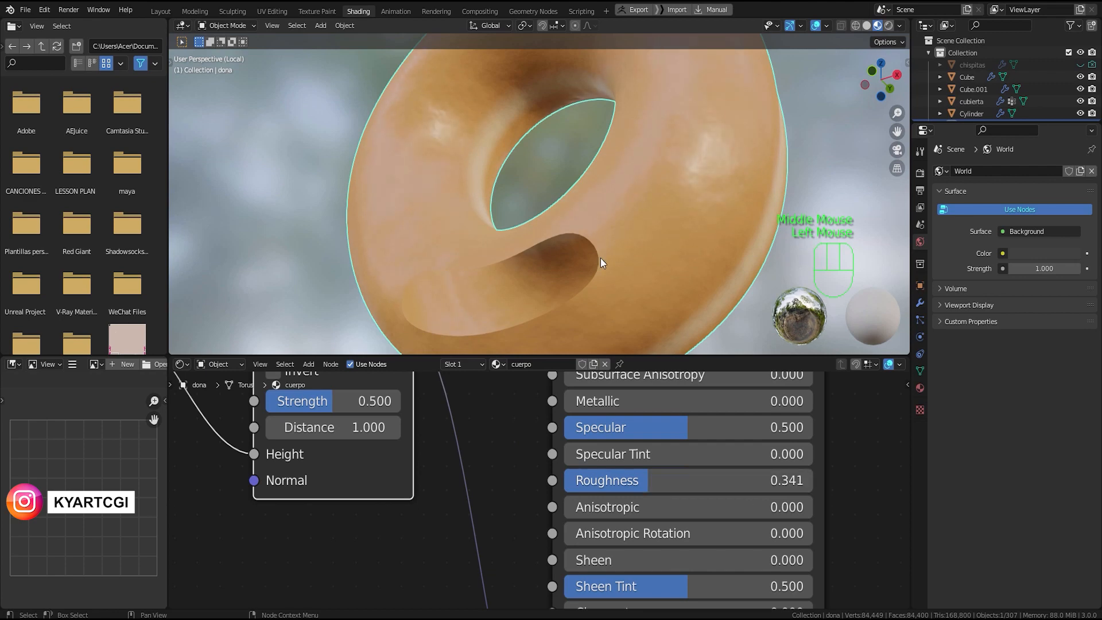
middle_drag(601, 263, 628, 268)
scroll(601, 261, down, 1)
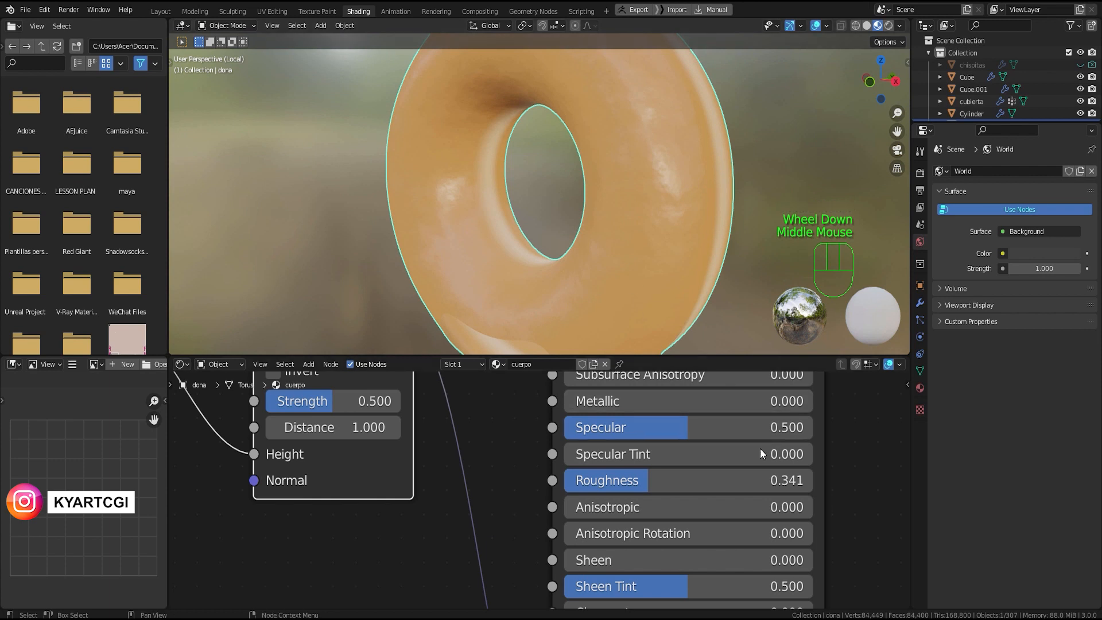
click(779, 475)
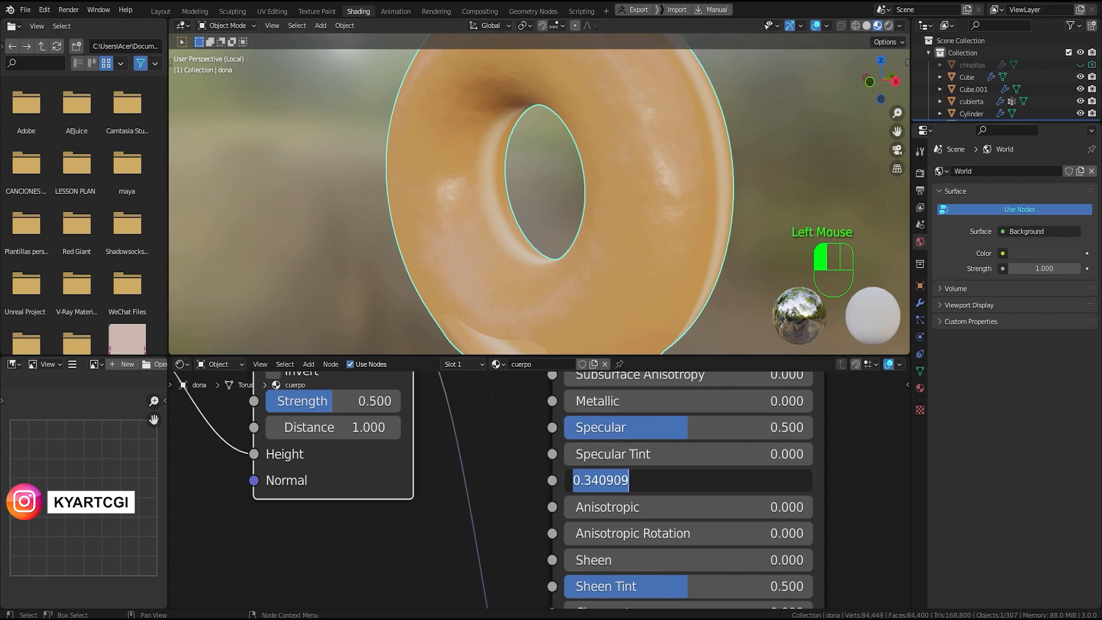
text(0.3)
key(Return)
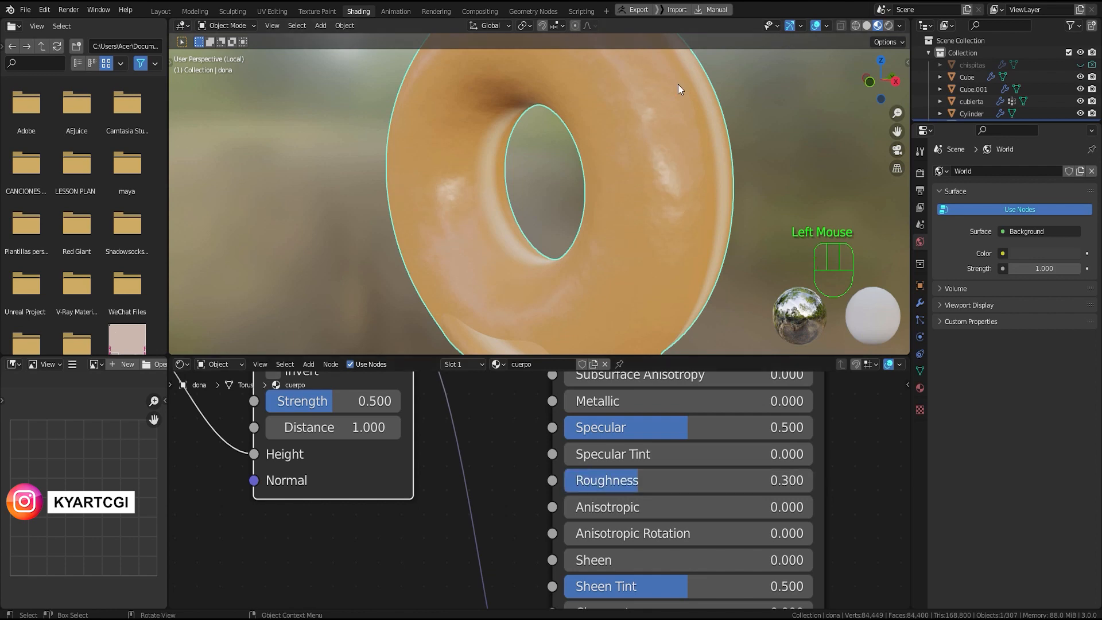
Step: Exit local view to show the whole character again and look at the donut from the side
middle_drag(678, 85, 675, 208)
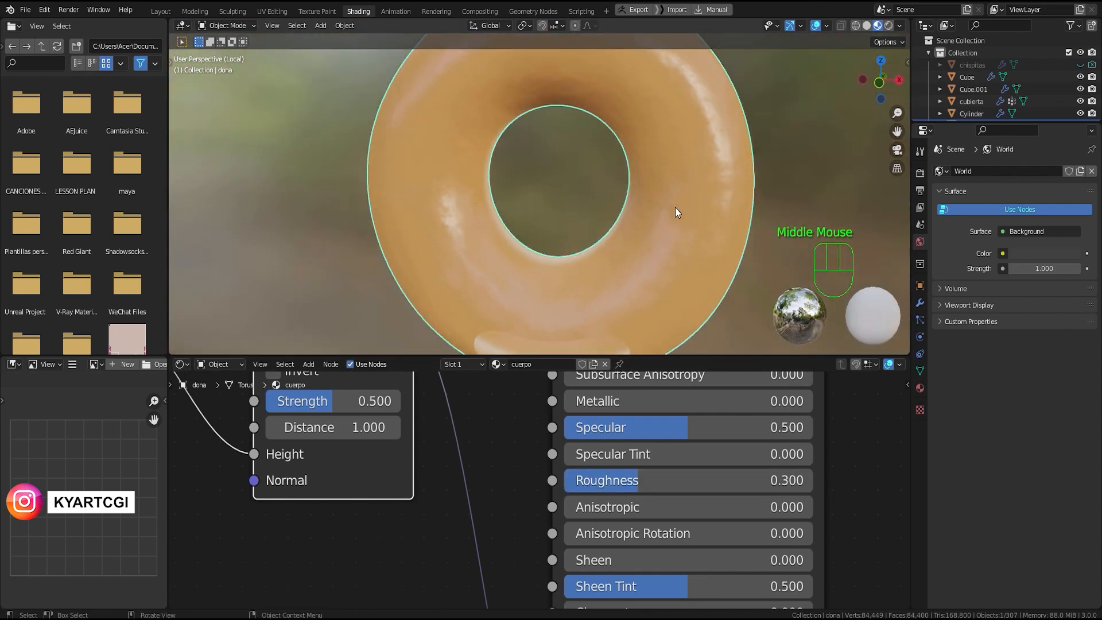
middle_click(674, 208)
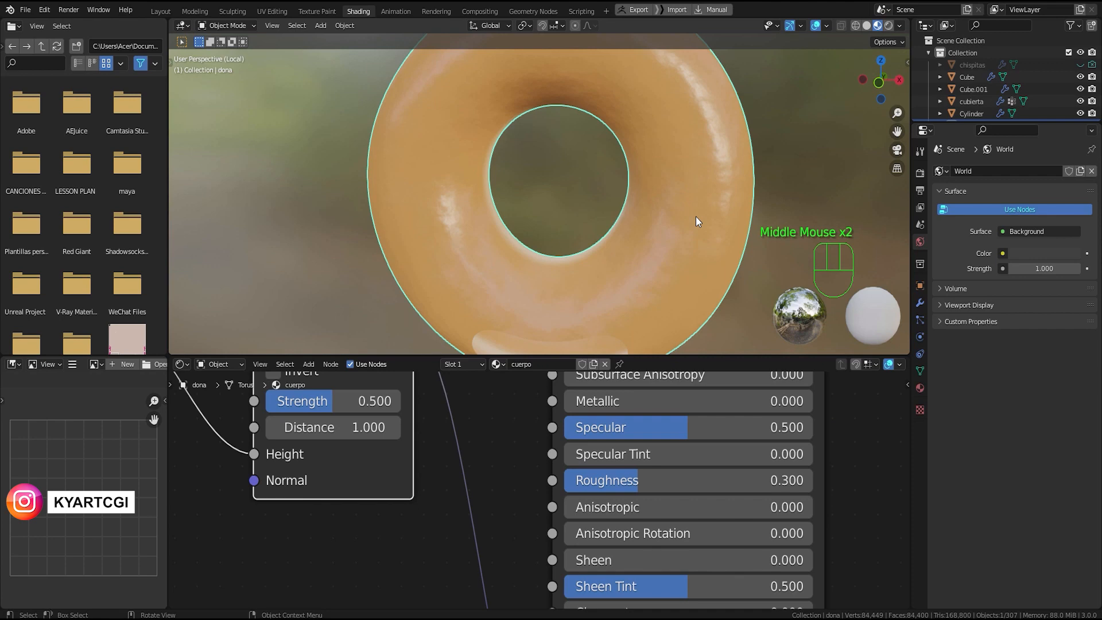
key(KP_Divide)
middle_drag(695, 216, 572, 220)
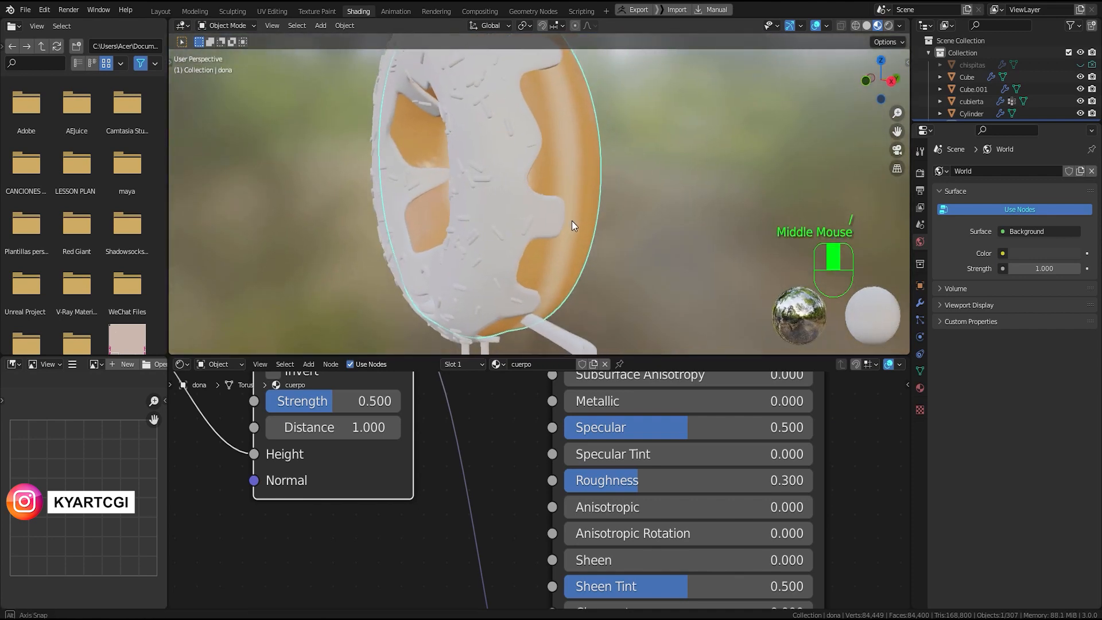
scroll(572, 222, down, 1)
scroll(572, 222, up, 3)
scroll(572, 222, down, 2)
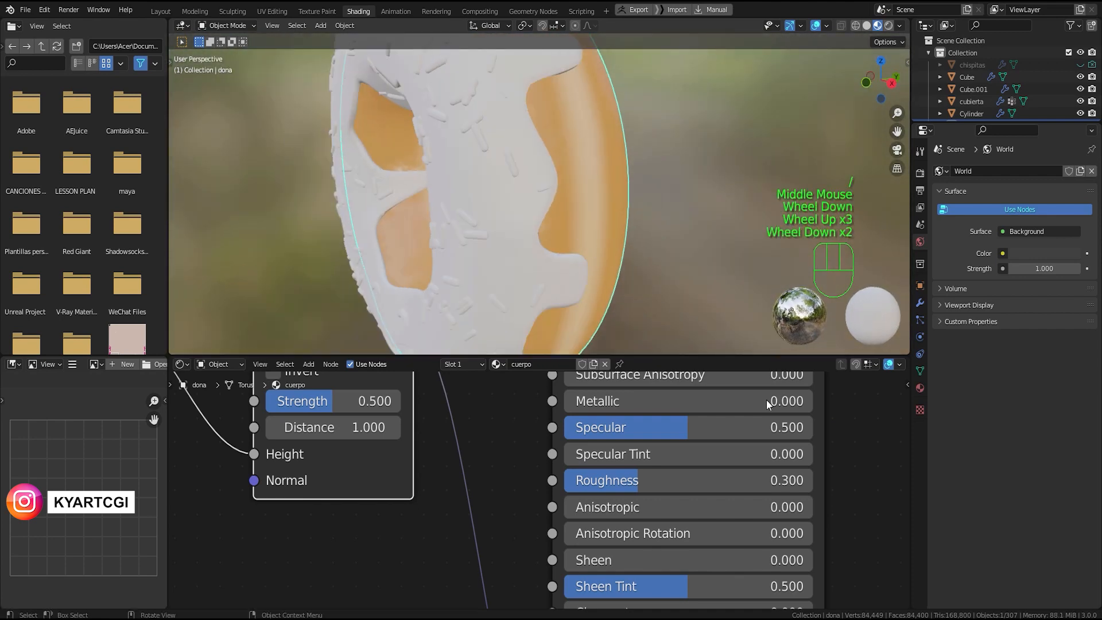
Step: Set the cuerpo material's Subsurface Color to a light orange
middle_drag(869, 454, 872, 513)
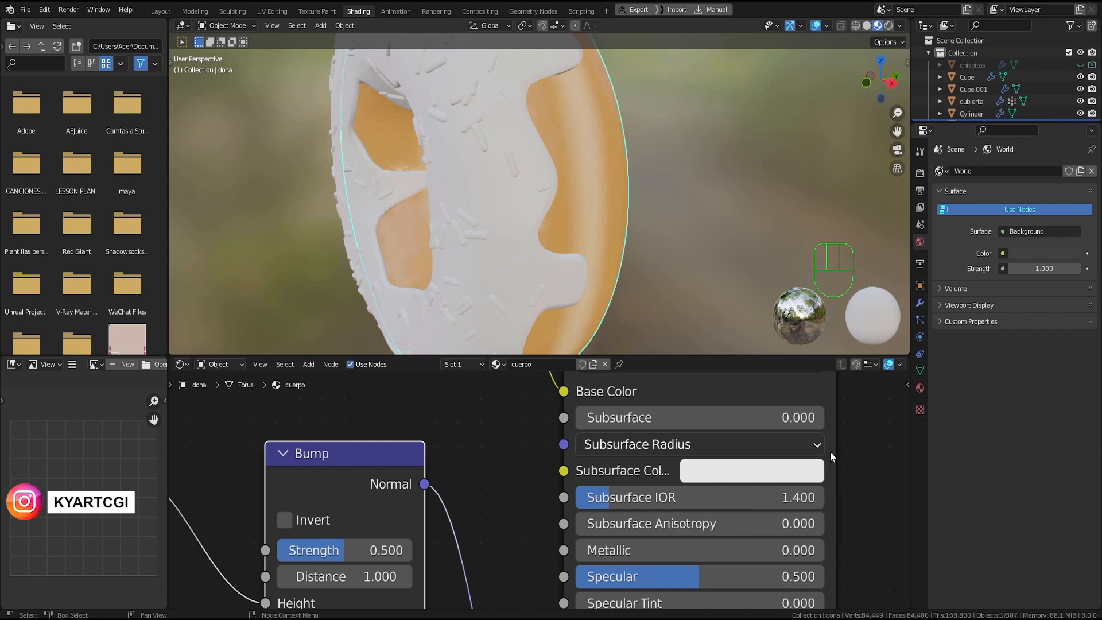
middle_drag(845, 477, 748, 472)
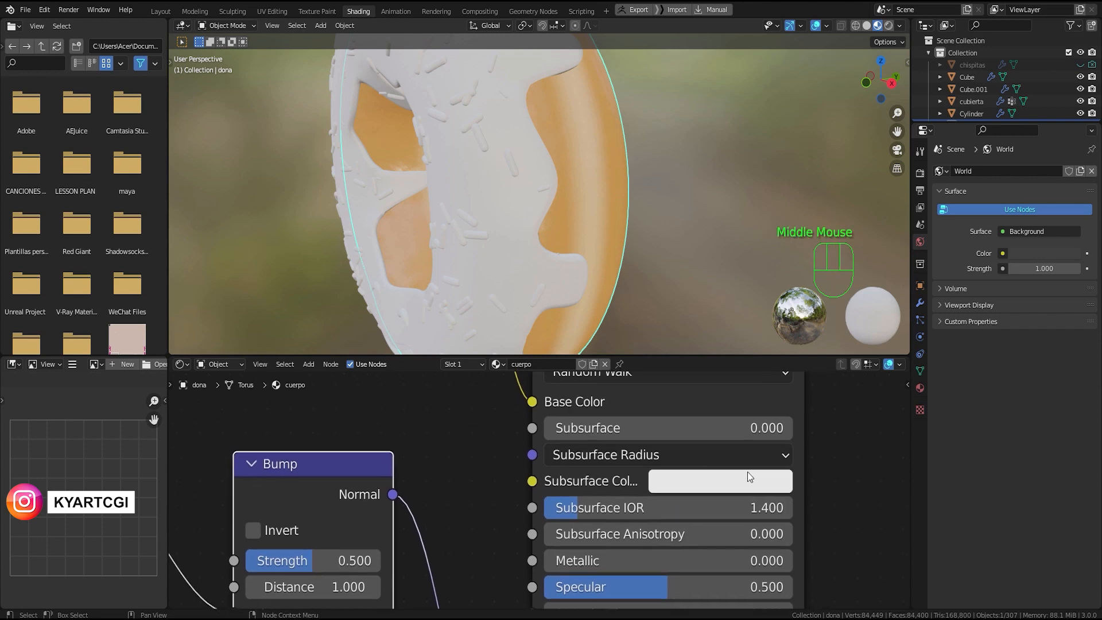
click(685, 490)
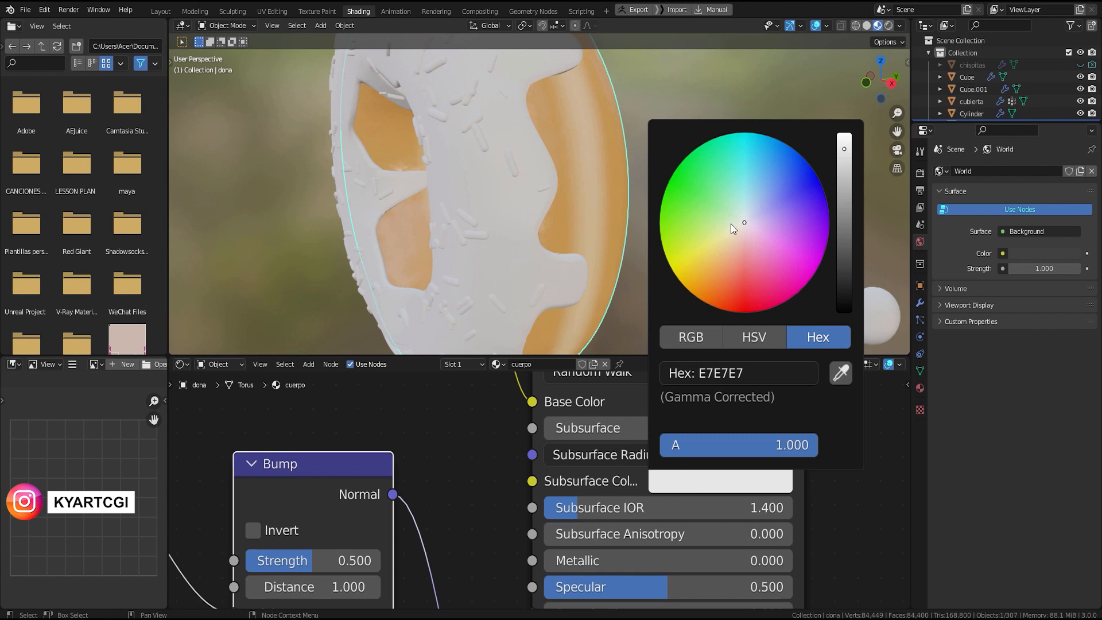
mouse_move(744, 225)
mouse_down()
mouse_move(745, 253)
mouse_move(719, 263)
mouse_up()
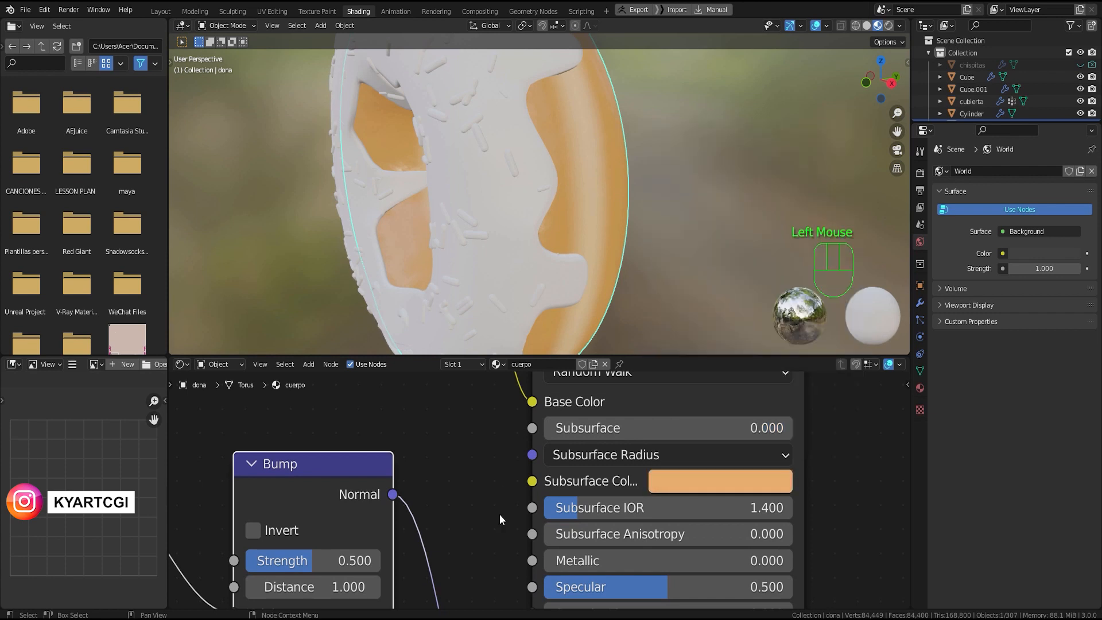
Step: Set the first Subsurface Radius value of the cuerpo material to 0.2 and the third to 0.5
click(708, 452)
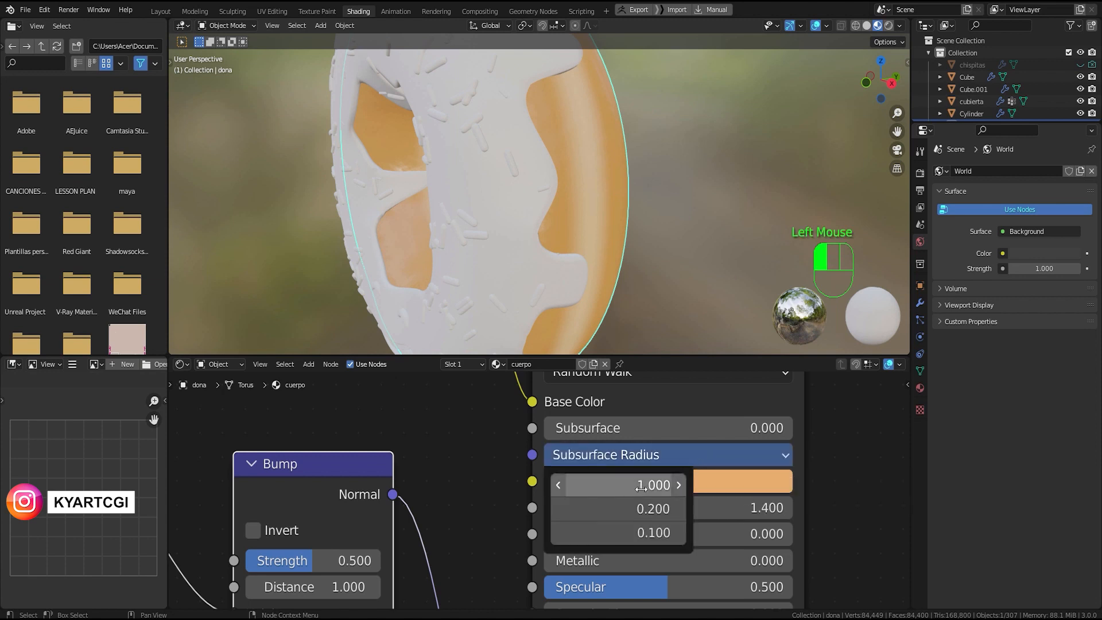
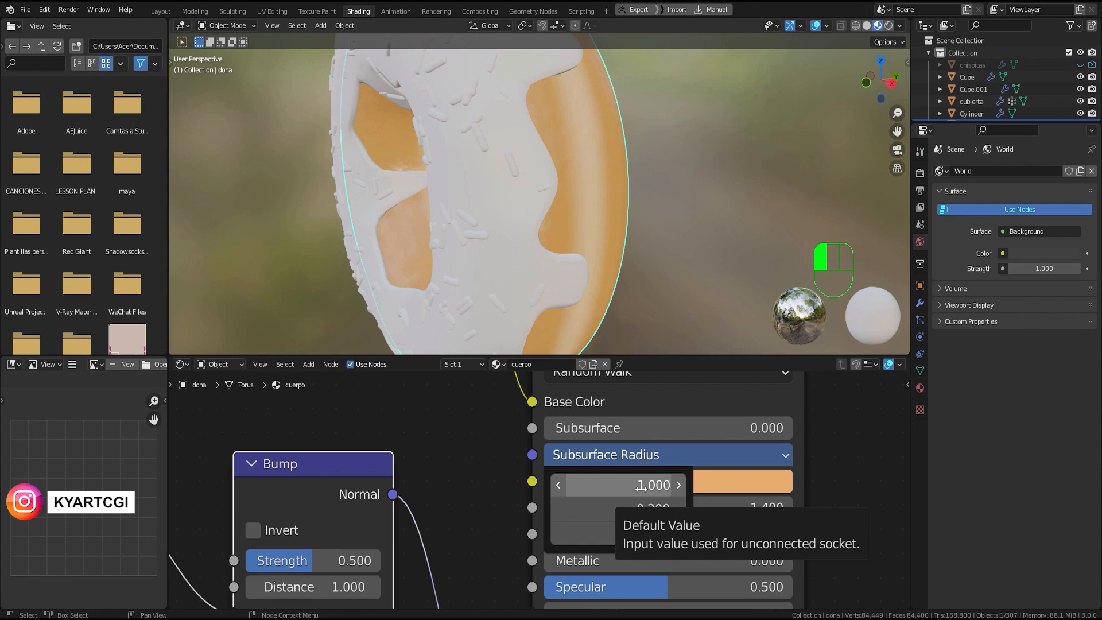
click(641, 486)
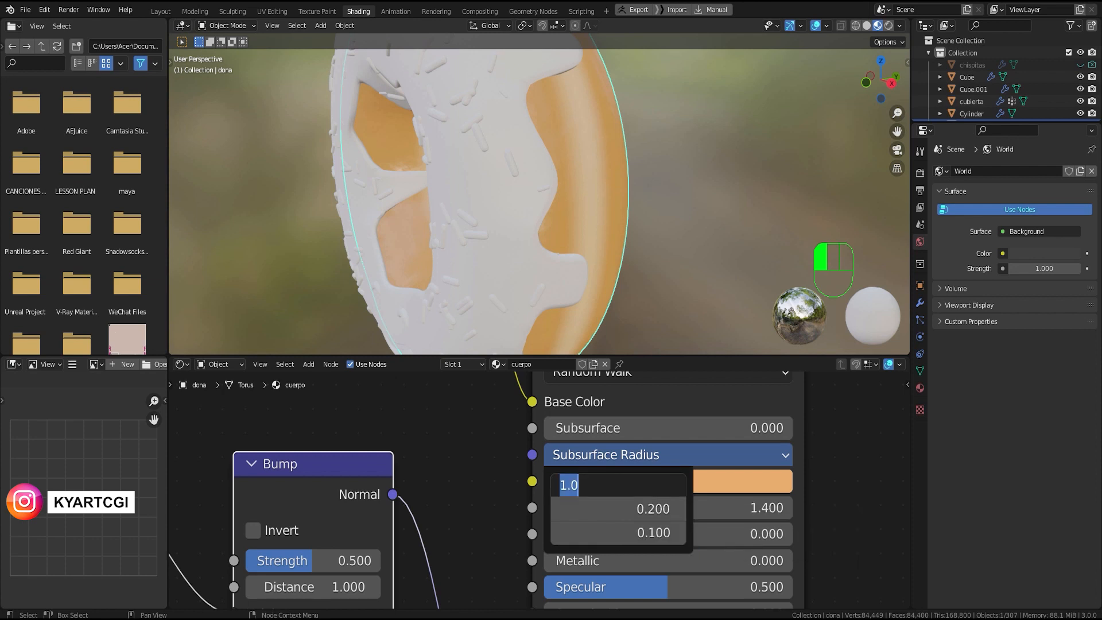
text(0.2)
key(Return)
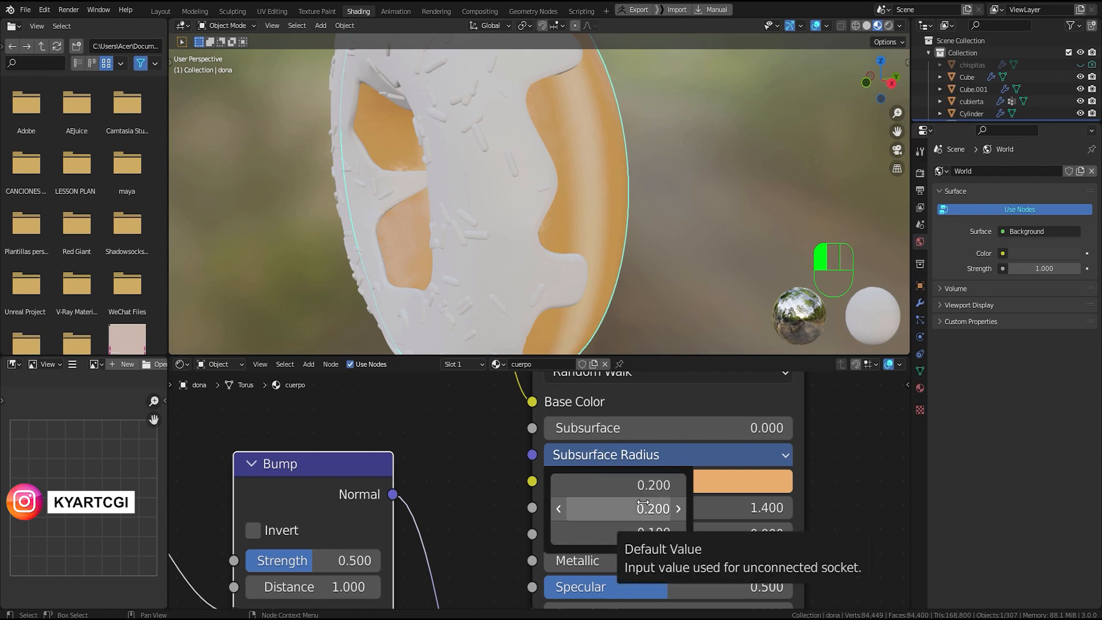
click(644, 534)
text(0.5)
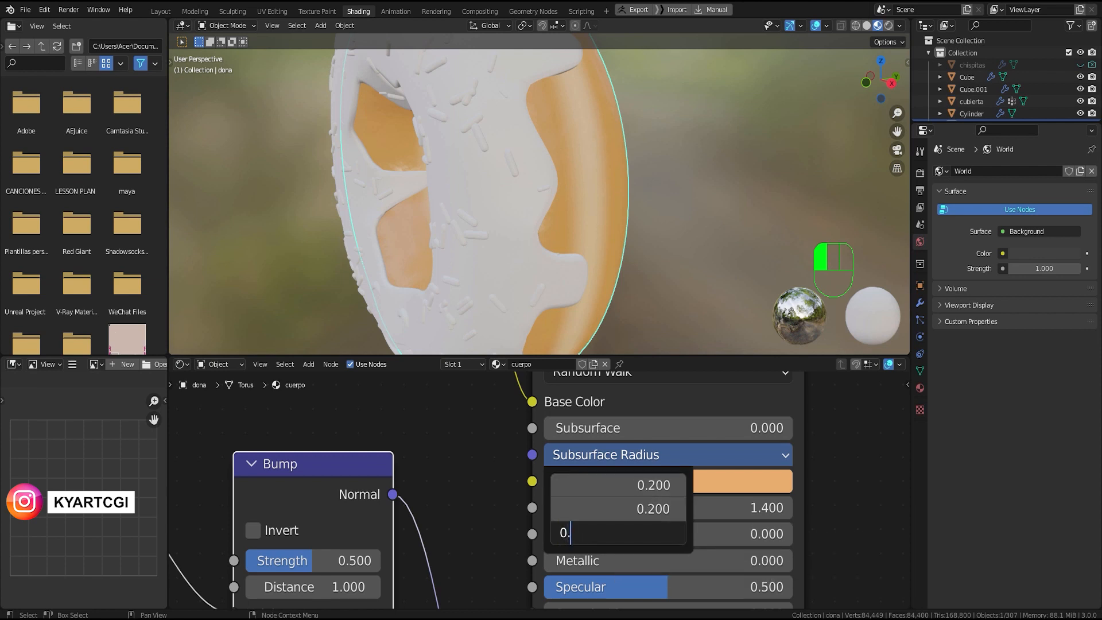
key(Return)
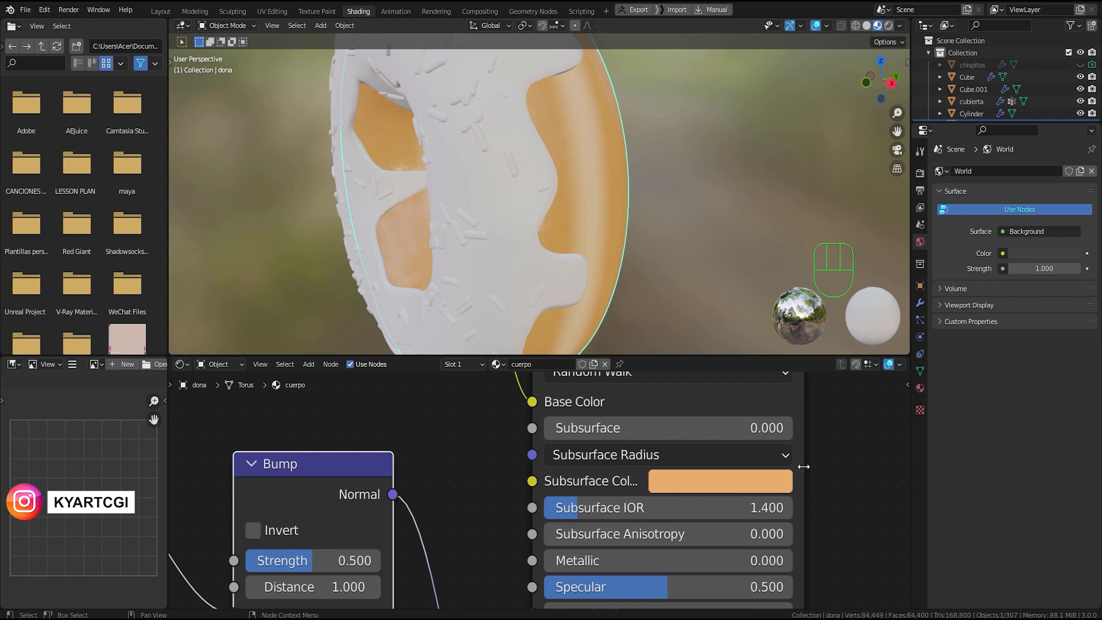
Step: Set the cuerpo material's Subsurface to 0.1 and view the whole donut from the front
click(751, 431)
text(0.1)
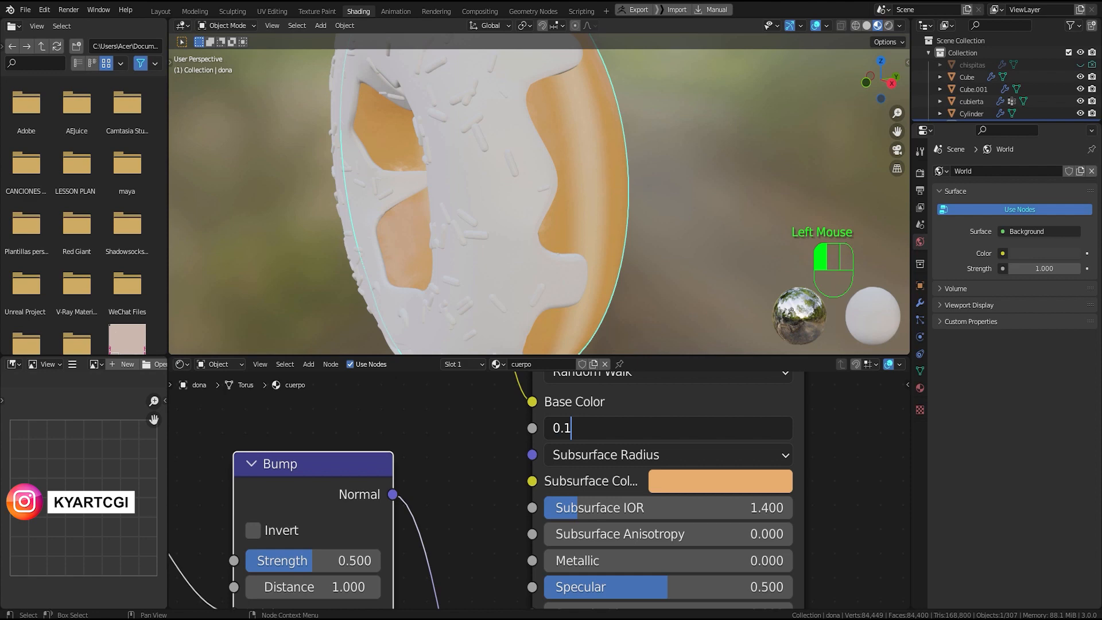
key(Return)
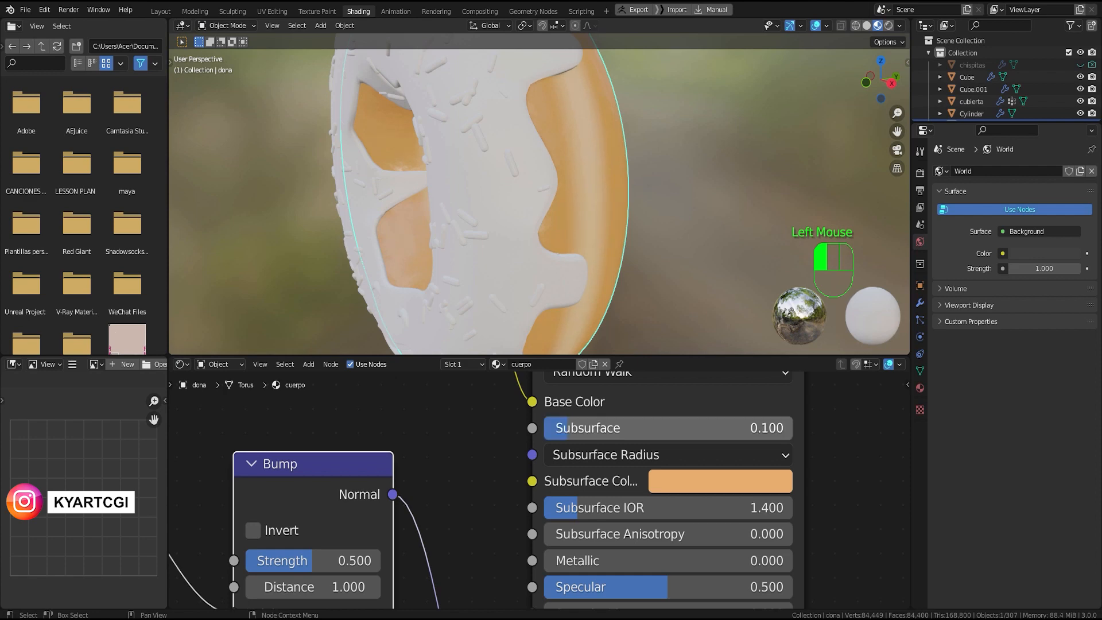
middle_drag(619, 298, 636, 271)
scroll(650, 227, down, 2)
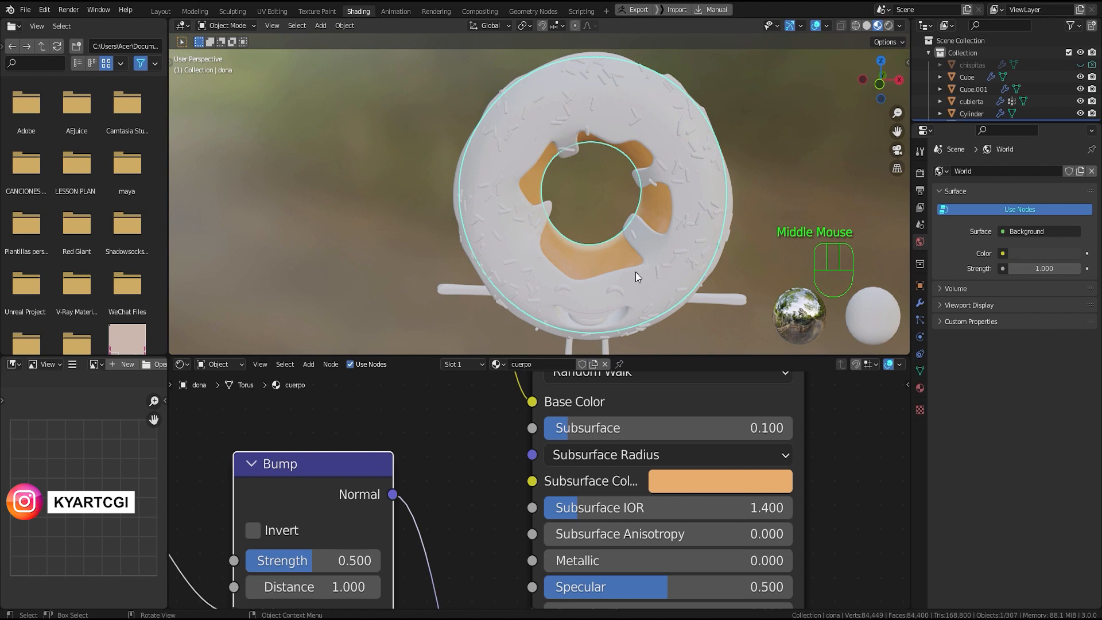
Step: Create a new material on the cubierta icing object and name it GRACIADO
click(859, 460)
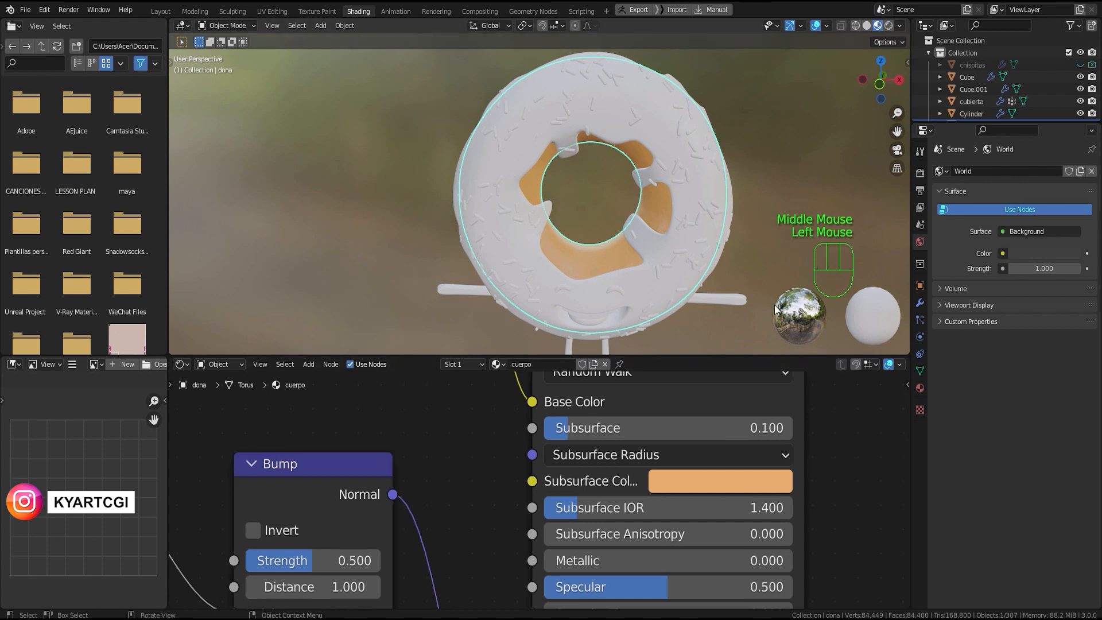
click(706, 183)
middle_drag(609, 415, 612, 400)
middle_drag(612, 399, 659, 484)
middle_drag(654, 241, 650, 308)
drag(653, 356, 656, 400)
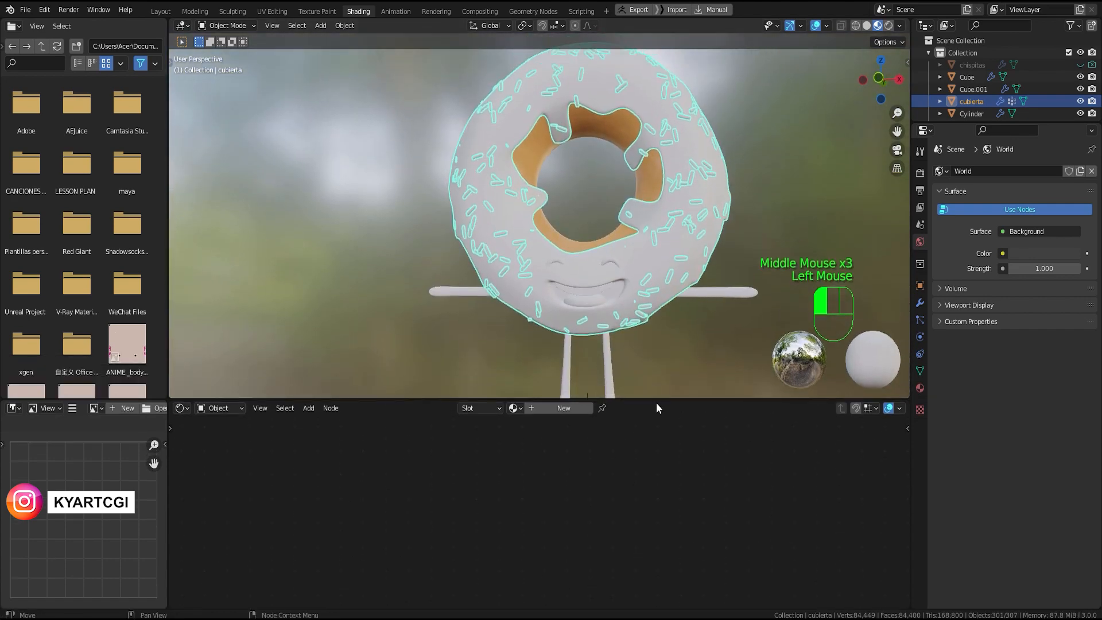
click(561, 418)
click(543, 411)
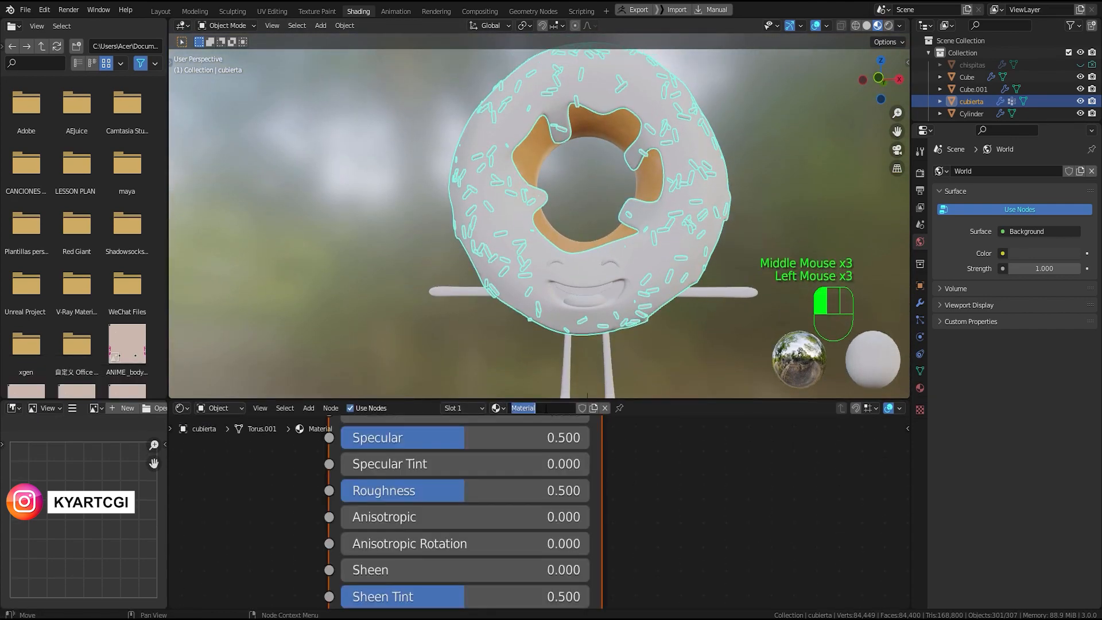
text(CIADO)
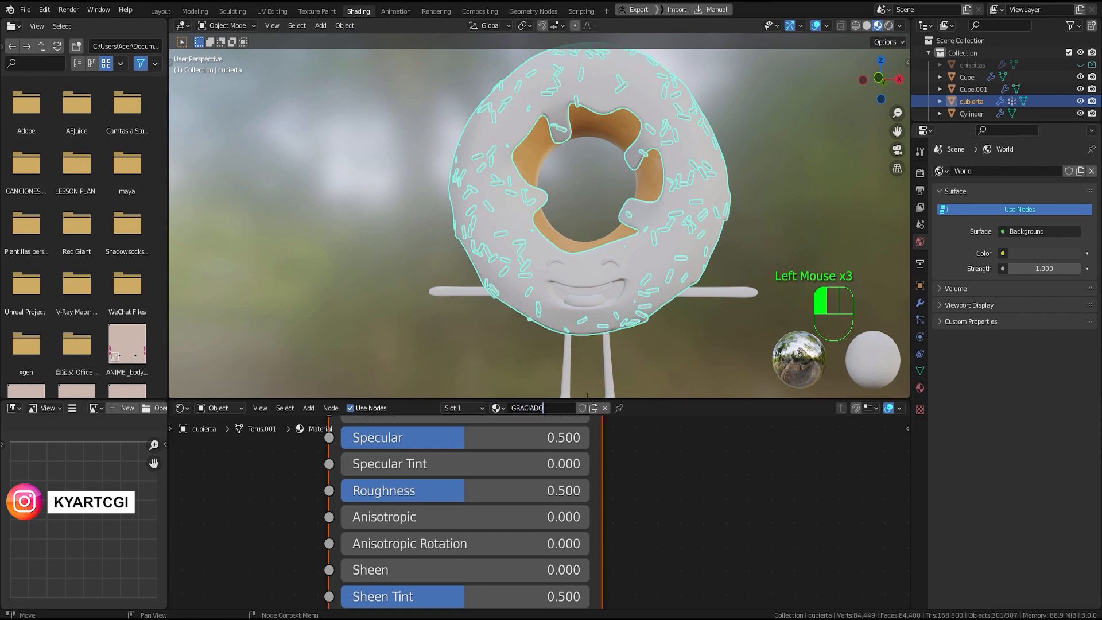
key(Return)
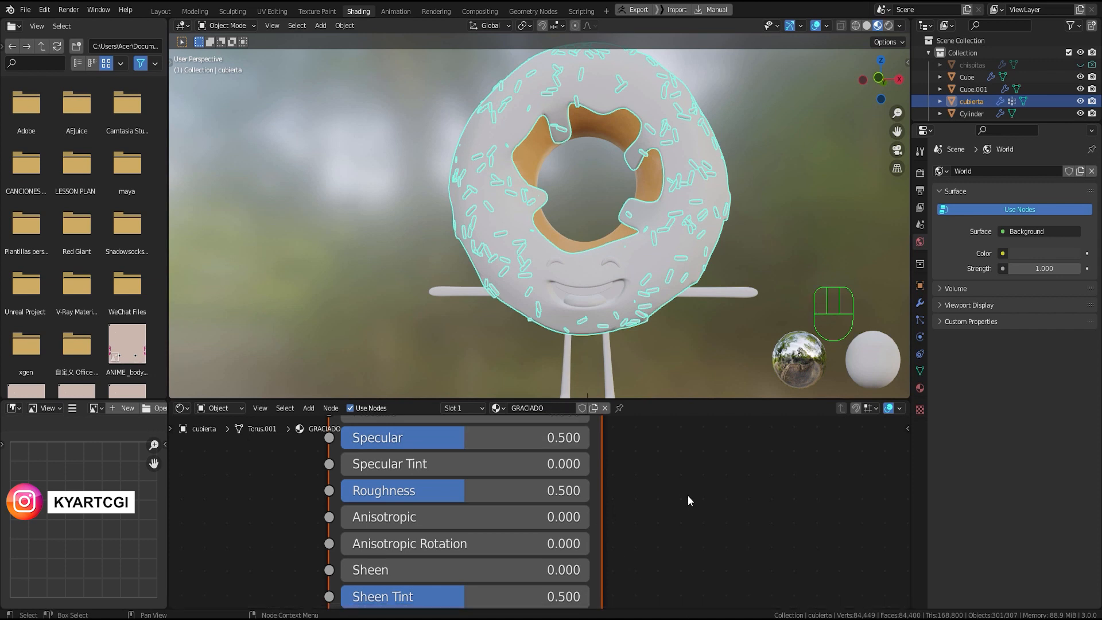
Step: Set the GRACIADO material's Base Color to the pink hex value E467E7
scroll(688, 495, down, 1)
shift+middle_drag(683, 490, 671, 563)
click(578, 505)
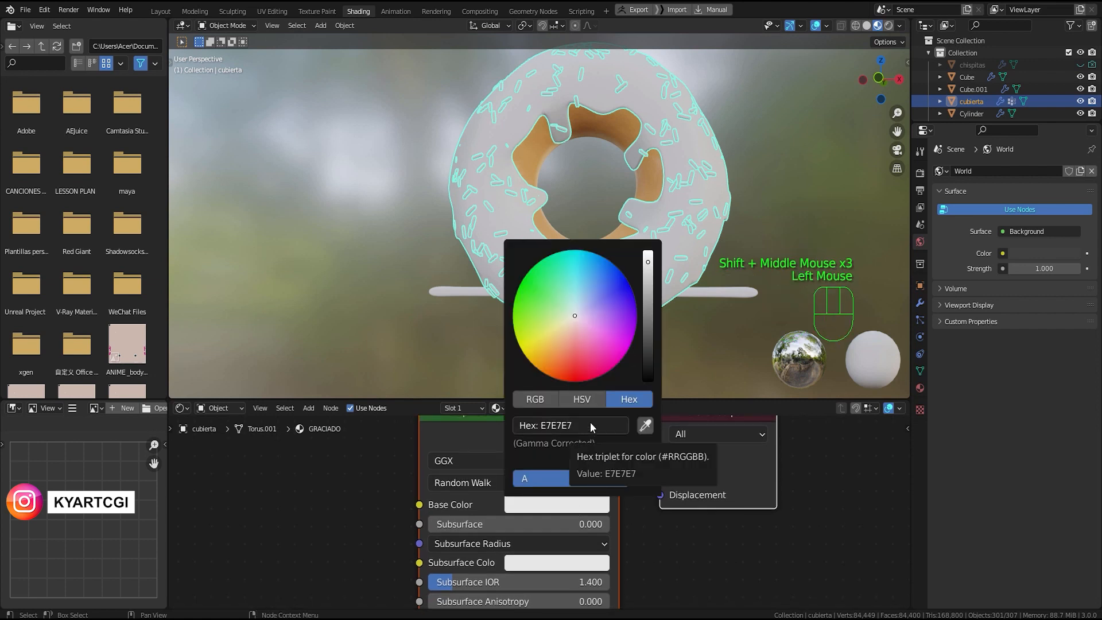
click(592, 427)
key(BackSpace)
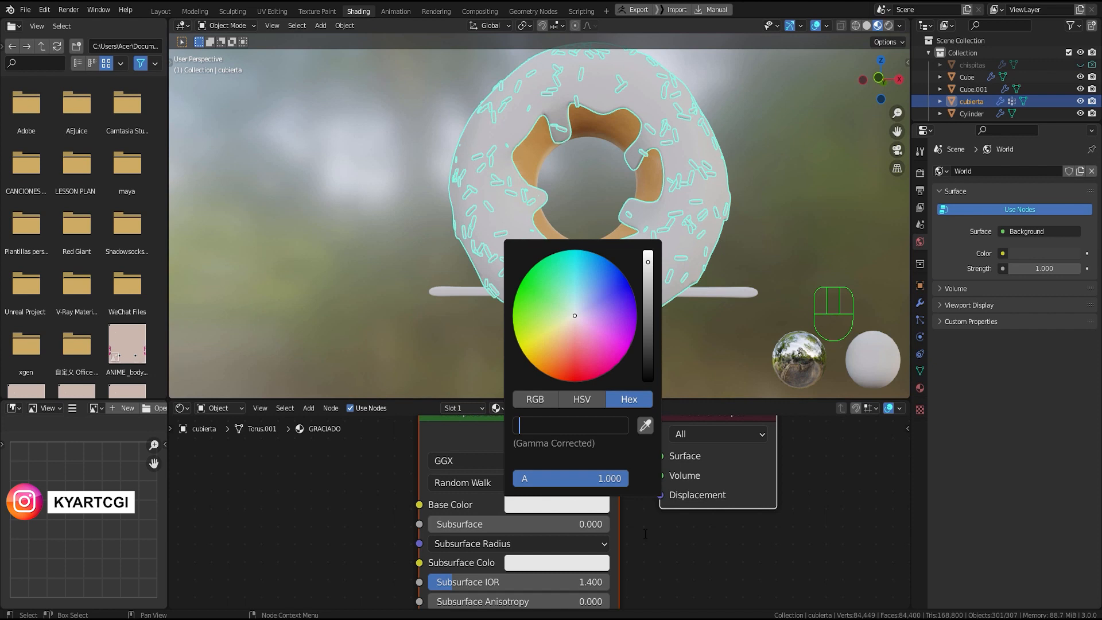
text(E467E7)
key(Return)
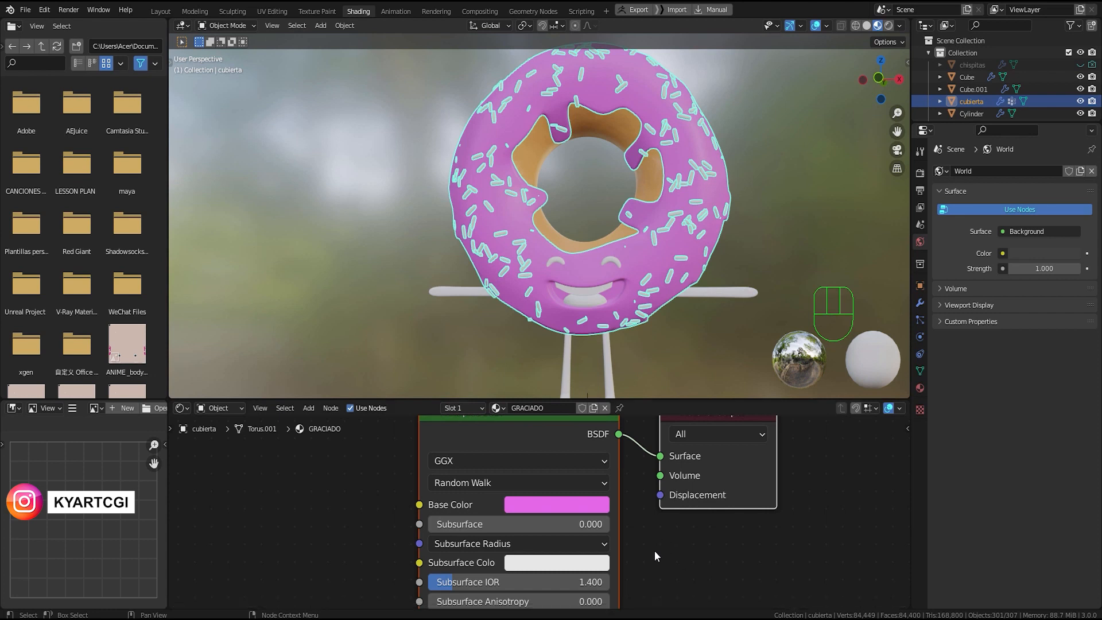
Step: Copy the Base Color's hex value into the GRACIADO material's Subsurface Color and lighten it to D98FE7
click(553, 505)
click(547, 565)
click(582, 487)
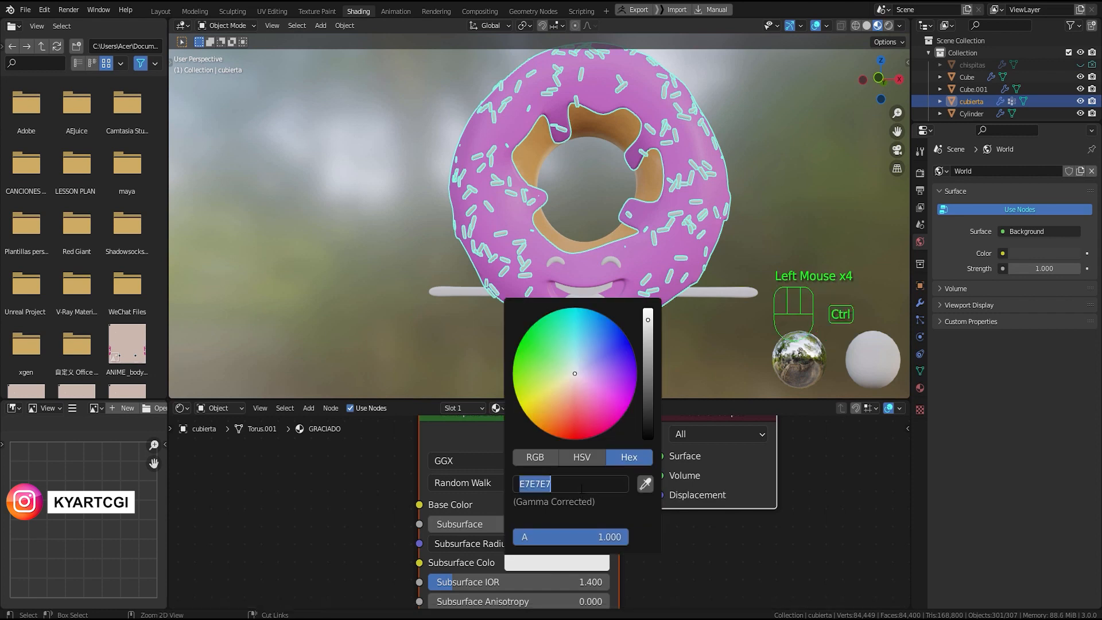
text(E467E7)
key(Return)
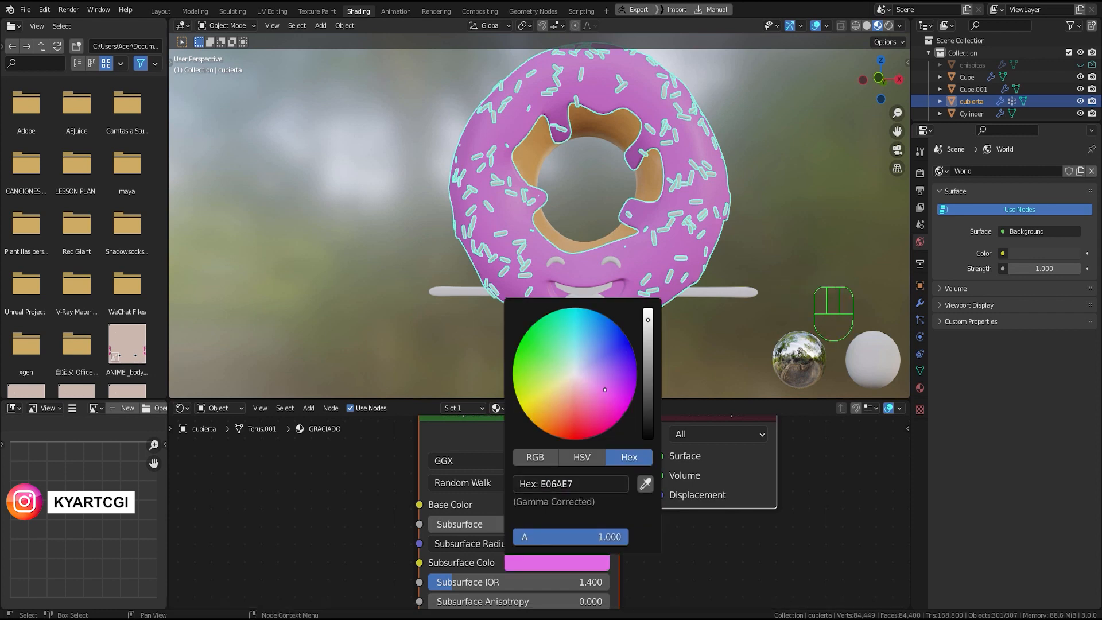
click(604, 389)
drag(603, 388, 597, 383)
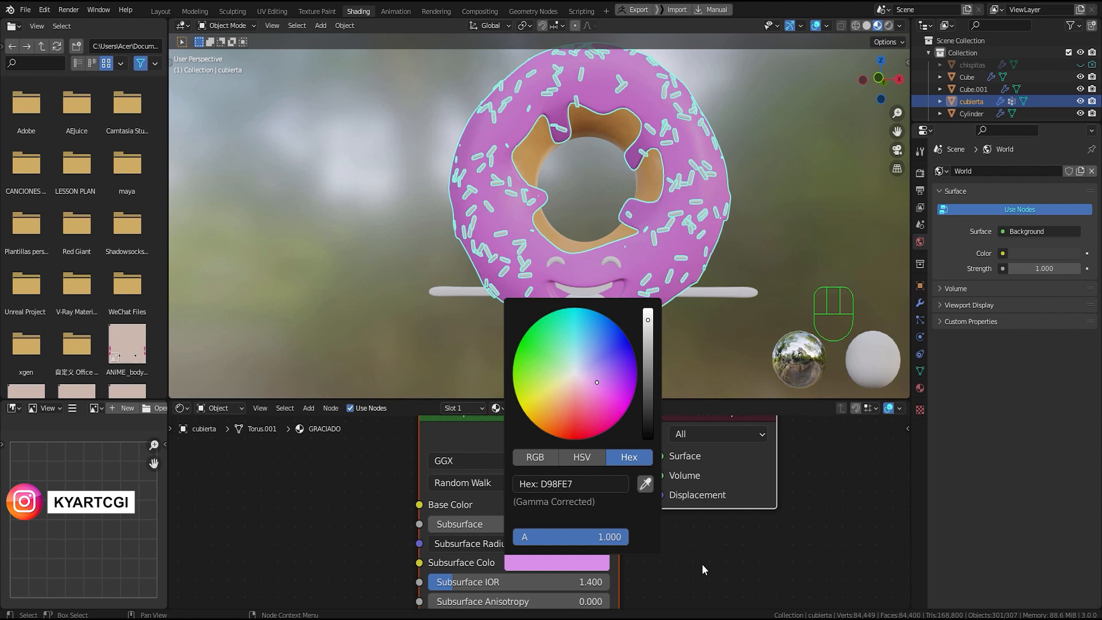
click(703, 565)
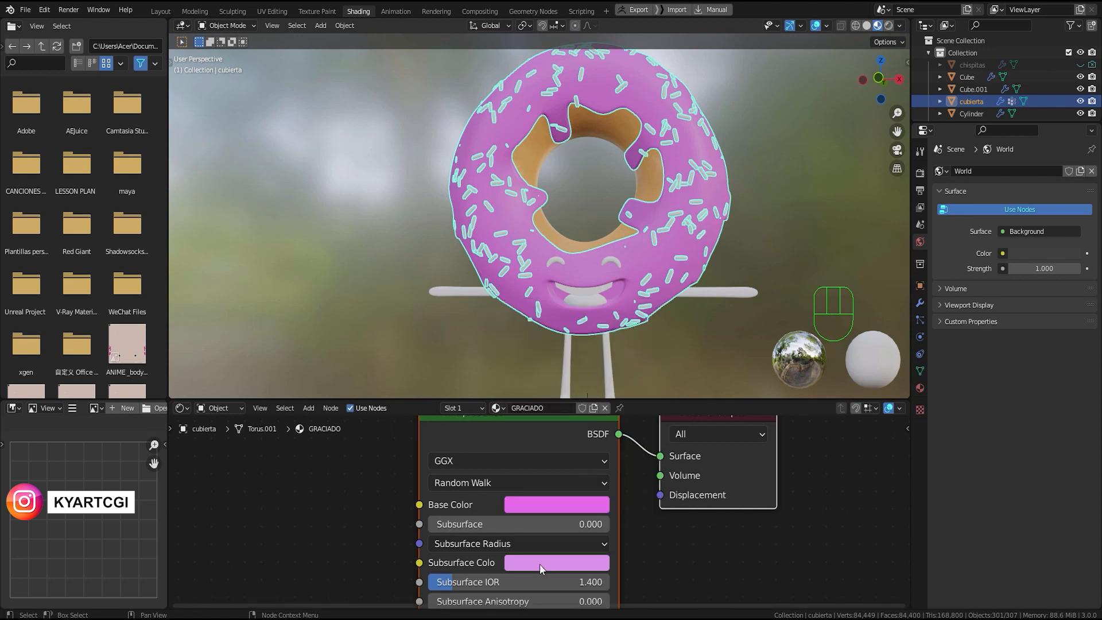
Step: Enlarge the node editor and check the GRACIADO material's Subsurface Radius values
click(525, 526)
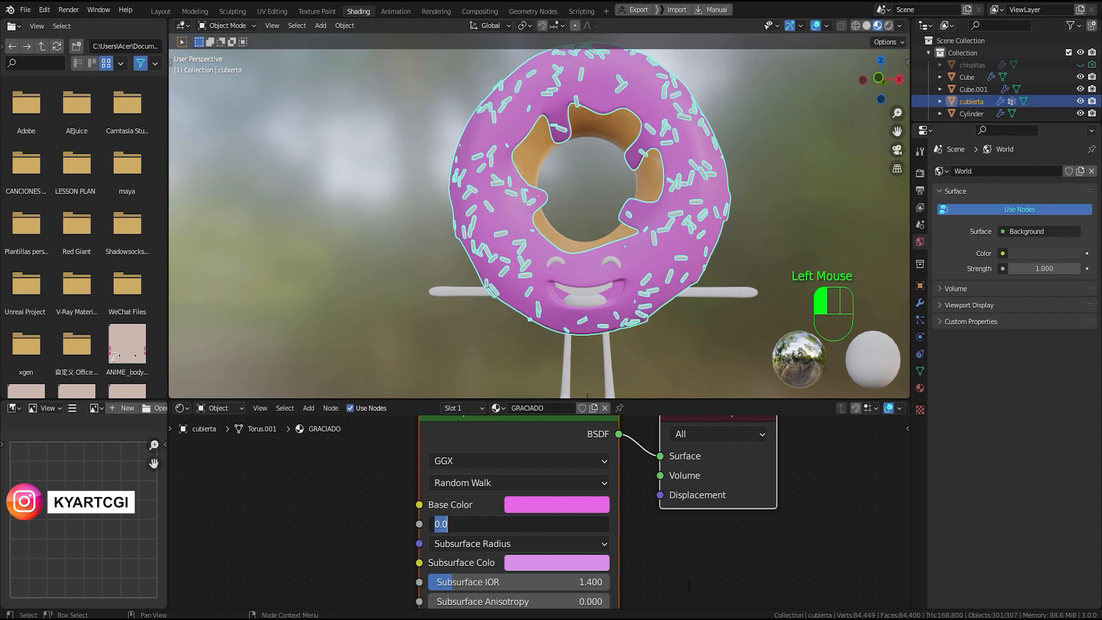
click(575, 546)
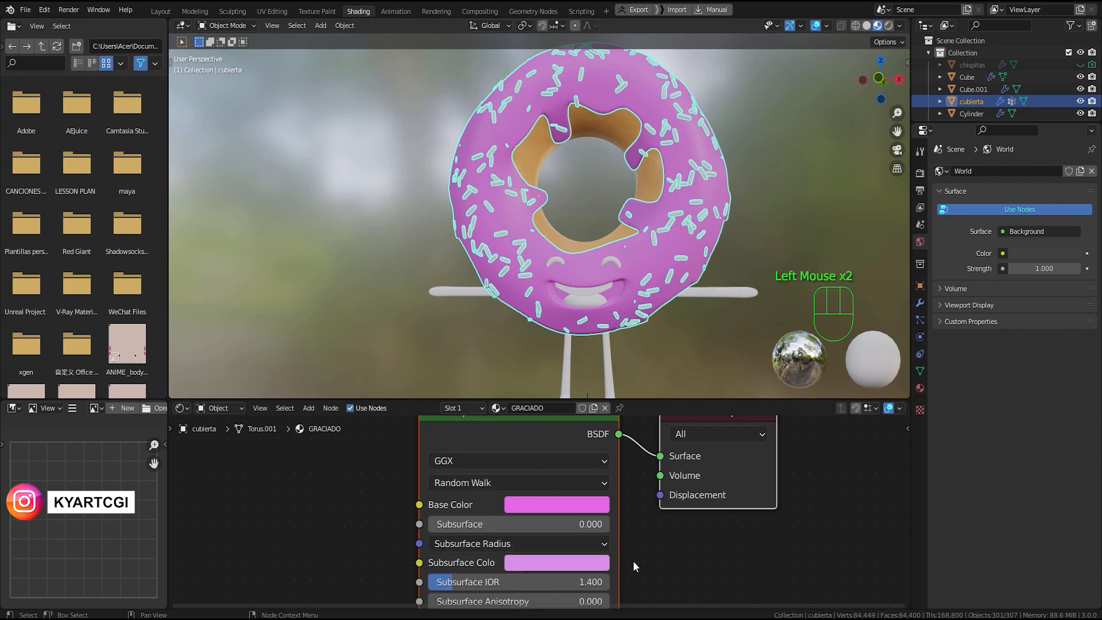
scroll(633, 560, down, 2)
scroll(633, 561, up, 2)
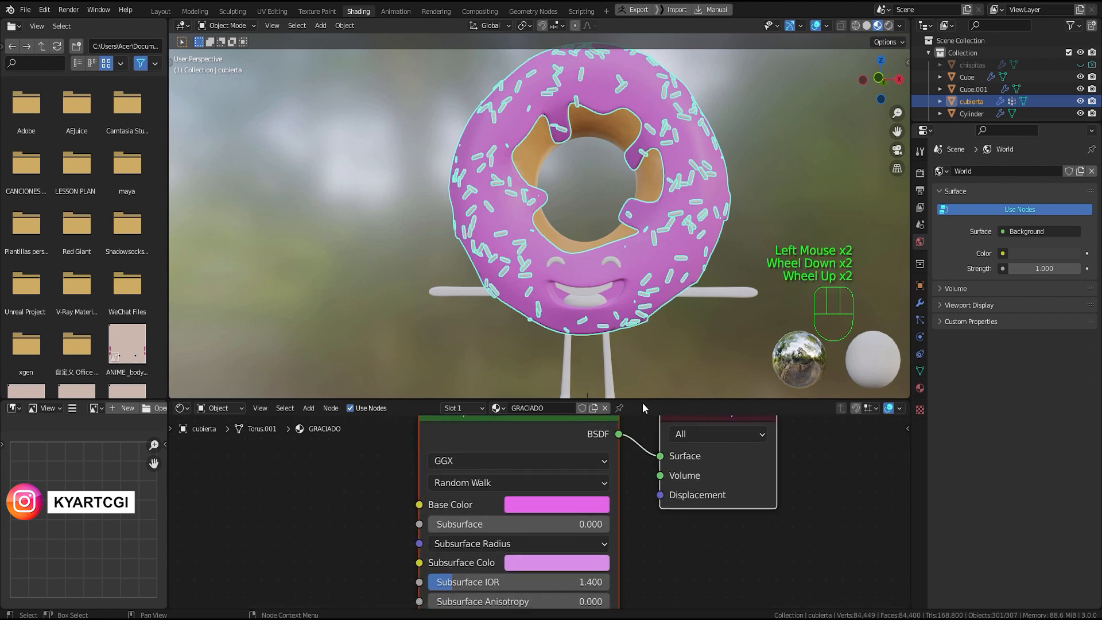
drag(643, 401, 643, 360)
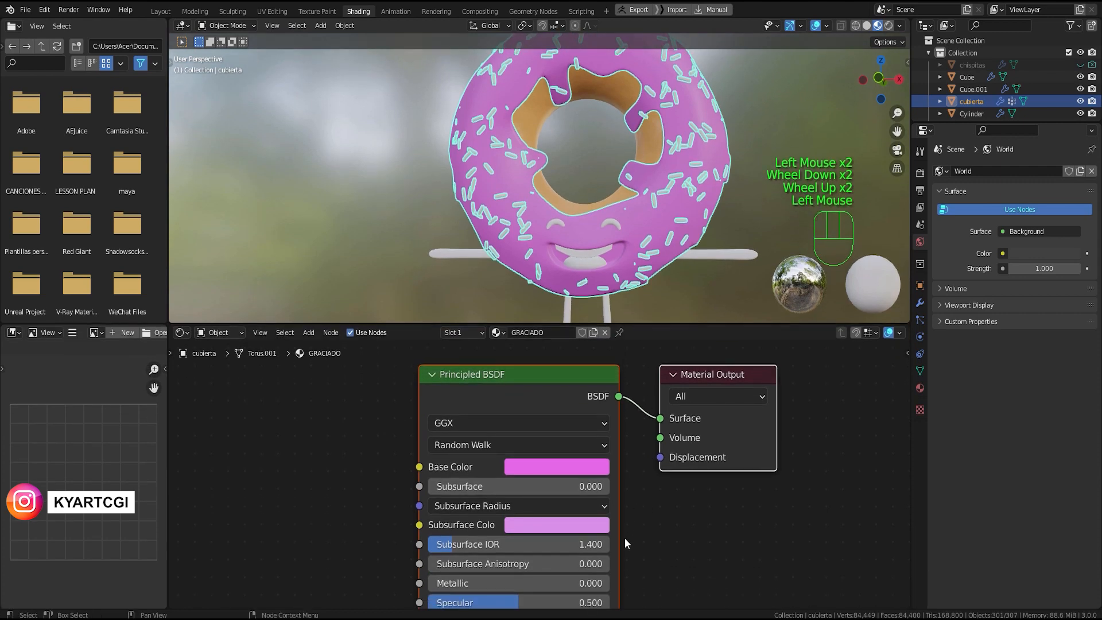
scroll(626, 541, up, 2)
click(609, 516)
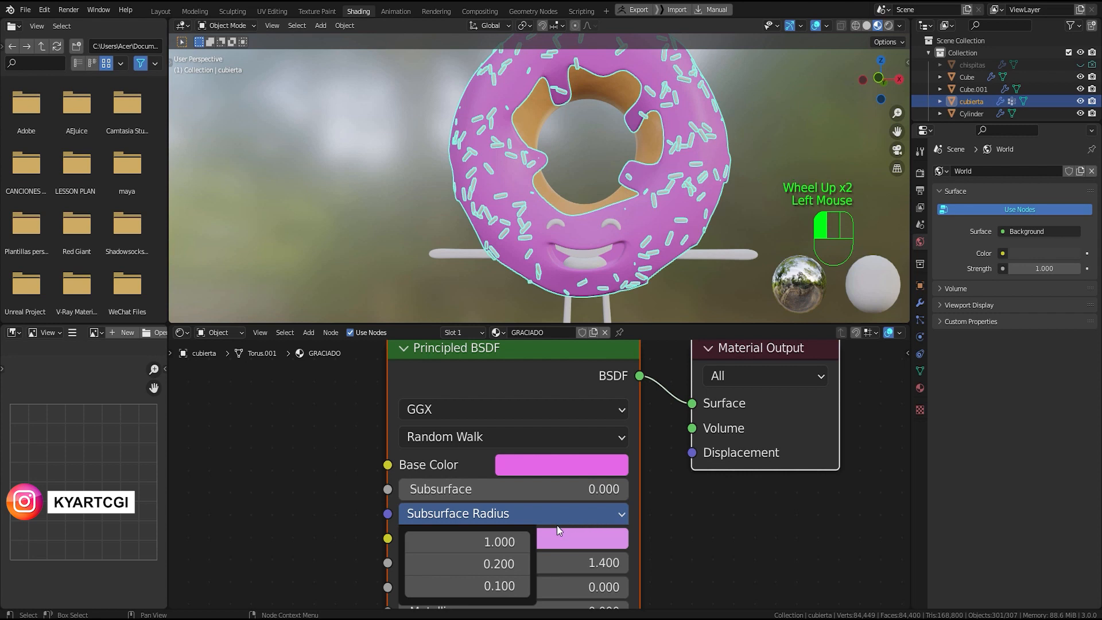
click(608, 515)
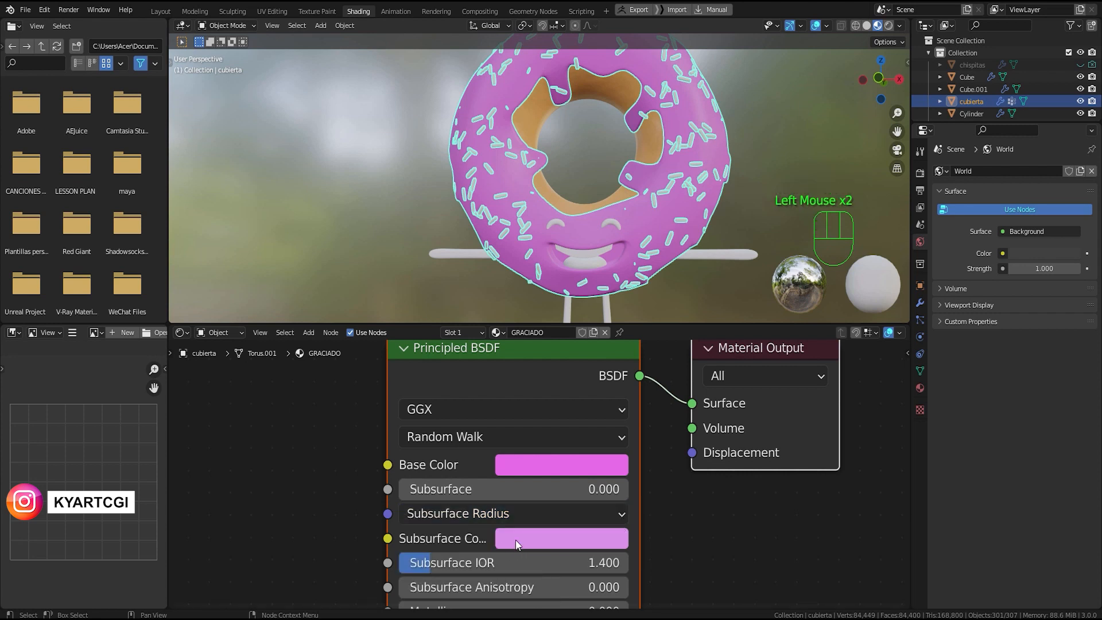
Step: Set the GRACIADO material's three Subsurface Radius values to 0.2, 0.1 and 0.2
click(519, 514)
click(486, 546)
text(0.2)
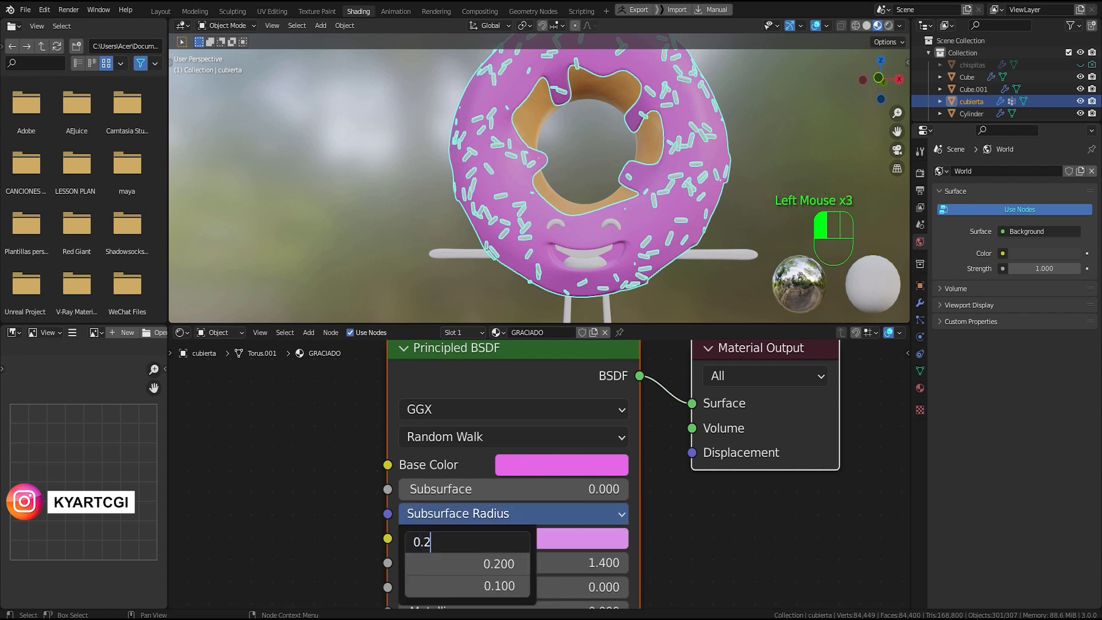
key(Return)
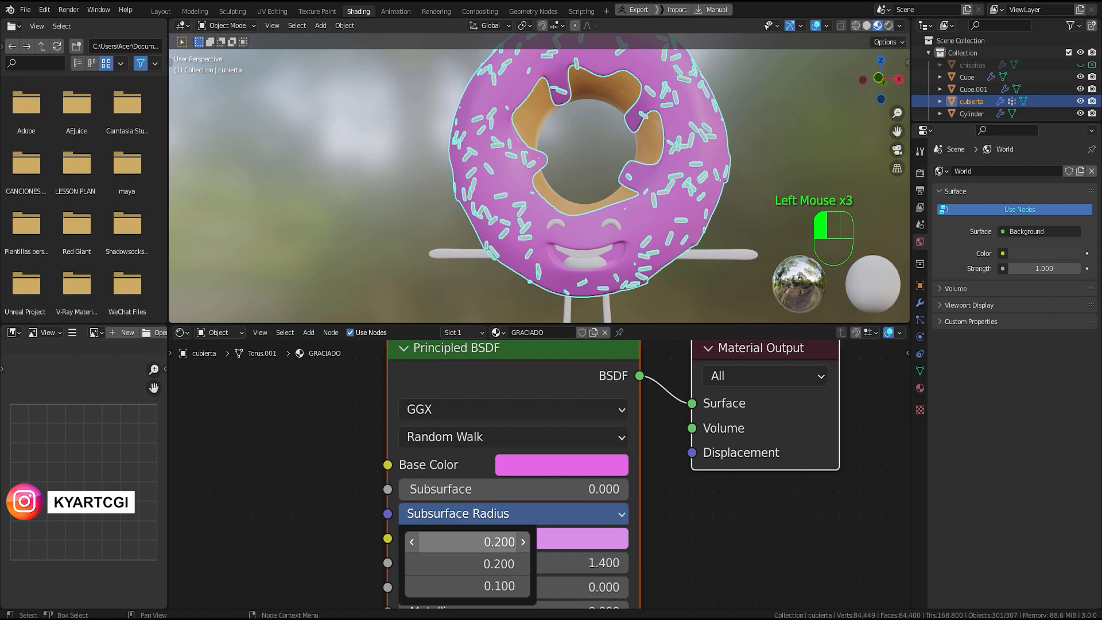
click(491, 563)
text(0.1)
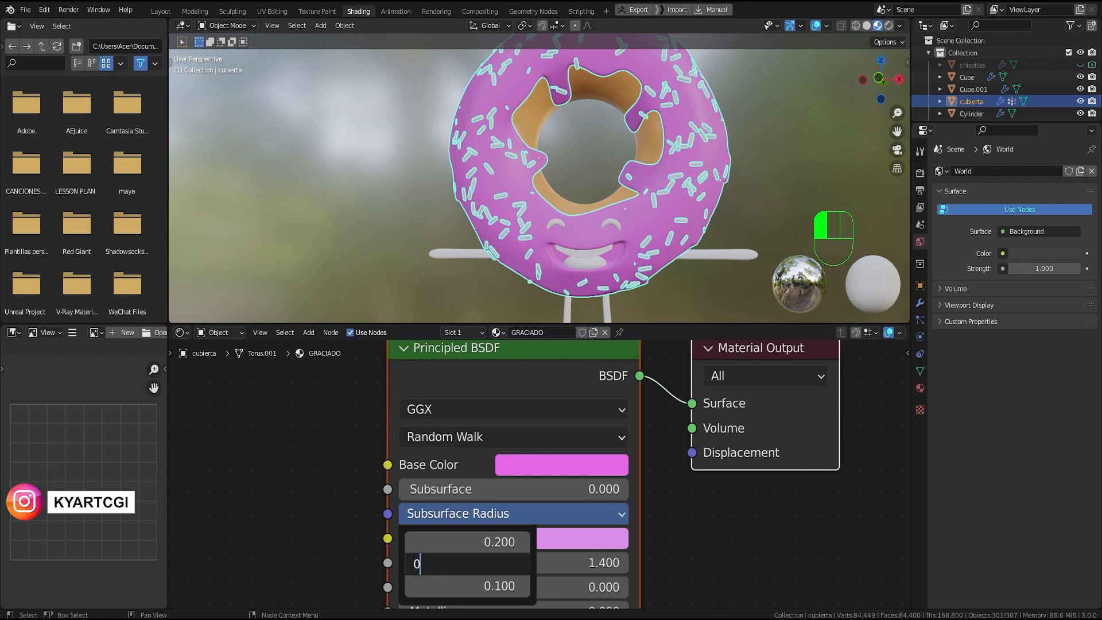
key(Return)
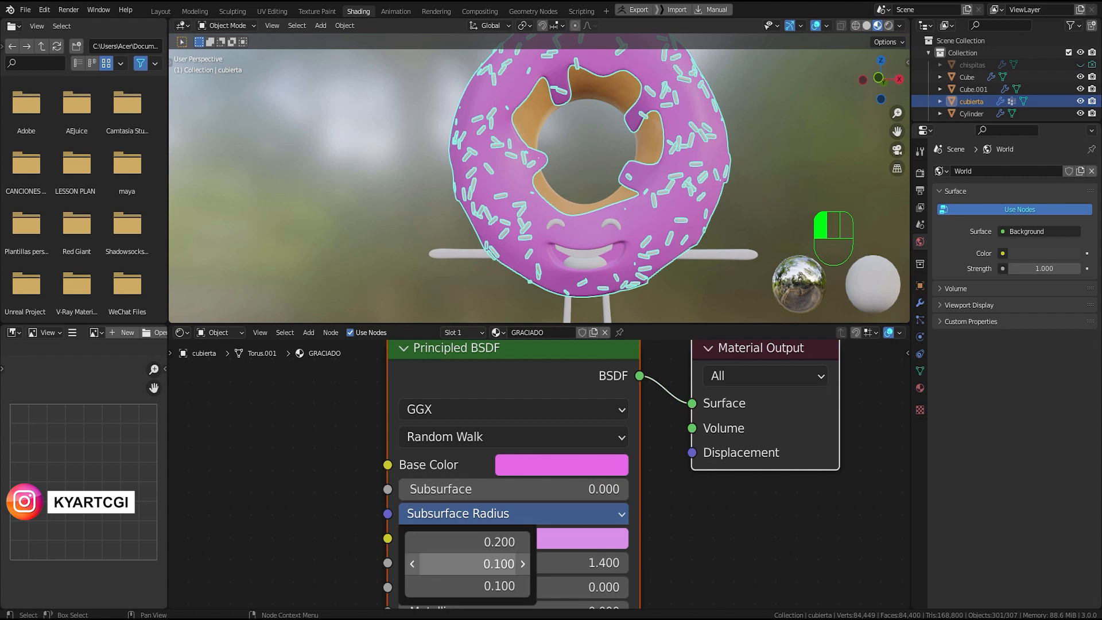
click(491, 586)
text(0.2)
key(Return)
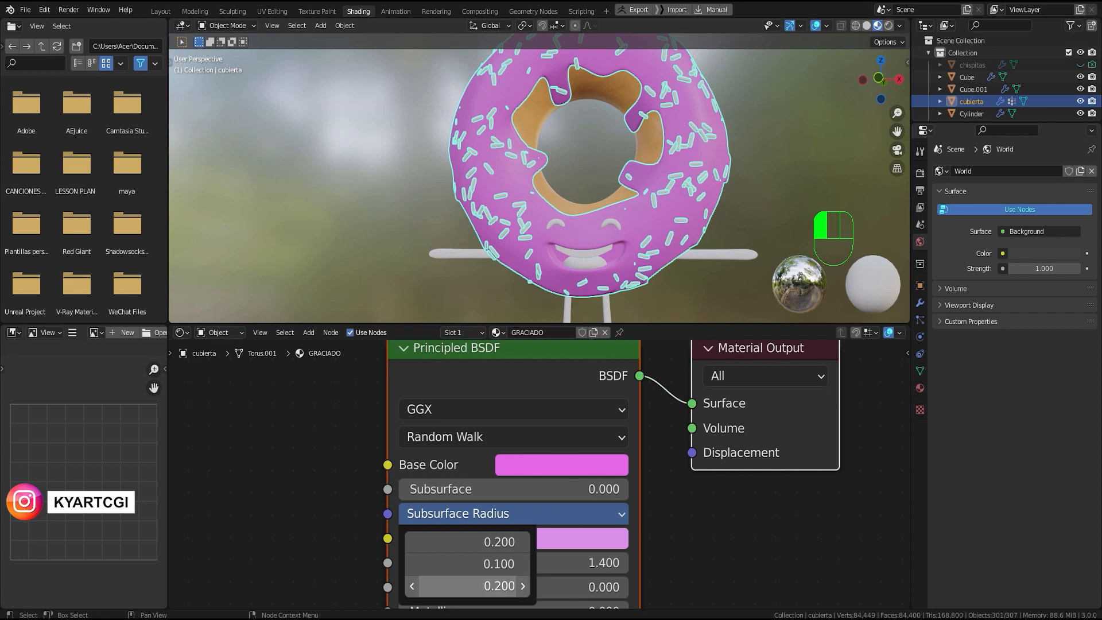
Step: Lower the GRACIADO material's Roughness to 0.3 and fine-tune it to 0.236 for a glossier icing
shift+middle_drag(667, 564, 646, 498)
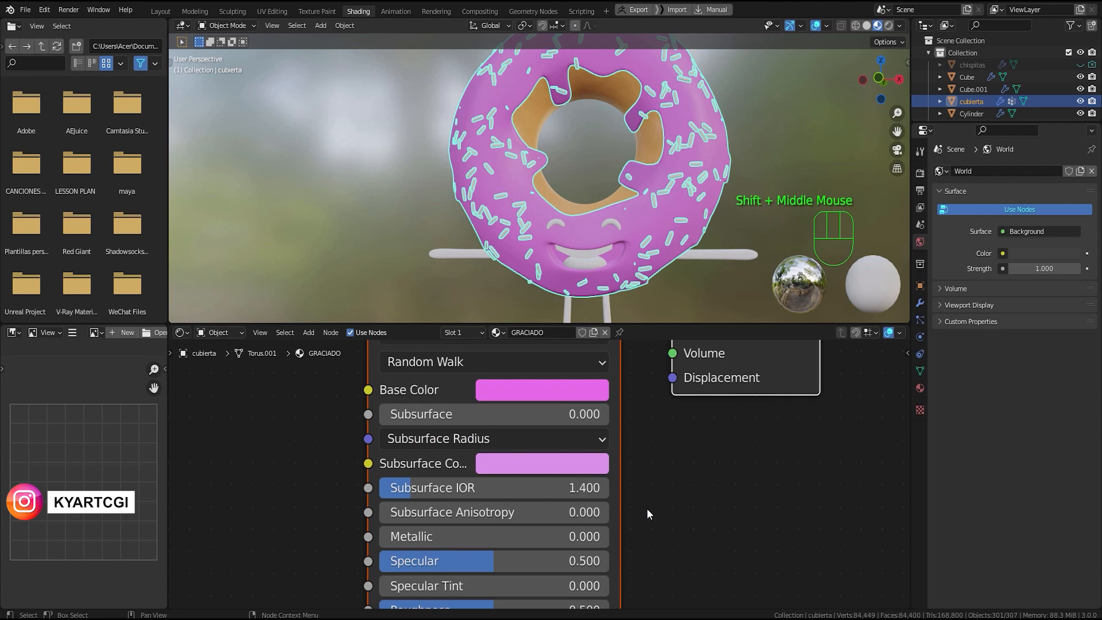
middle_drag(649, 513, 649, 483)
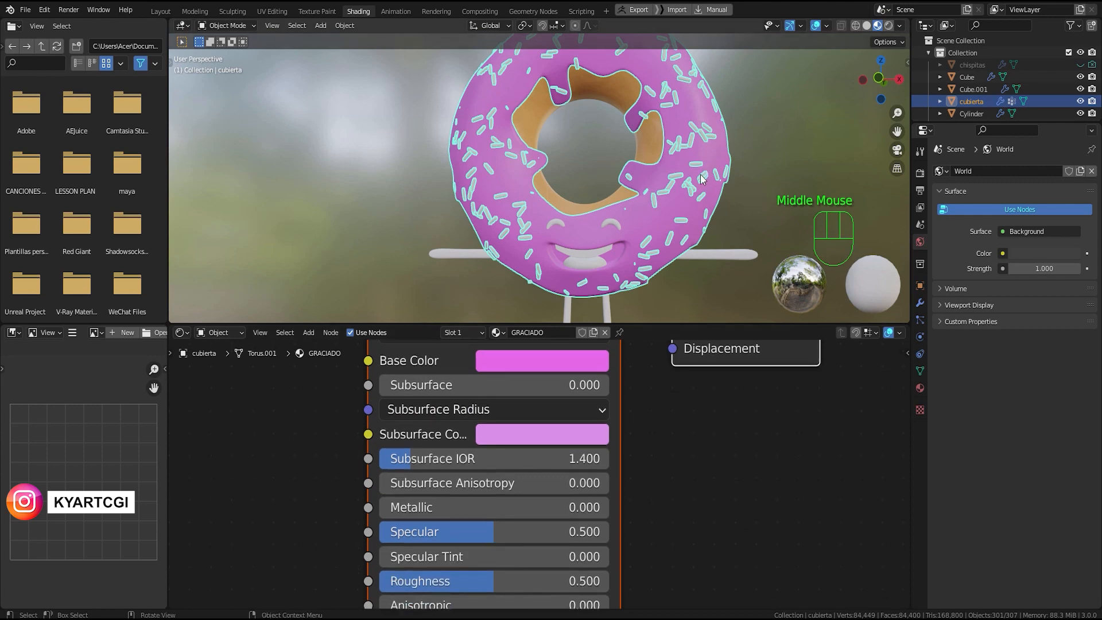
middle_drag(669, 252, 689, 216)
scroll(674, 201, up, 2)
scroll(674, 201, down, 1)
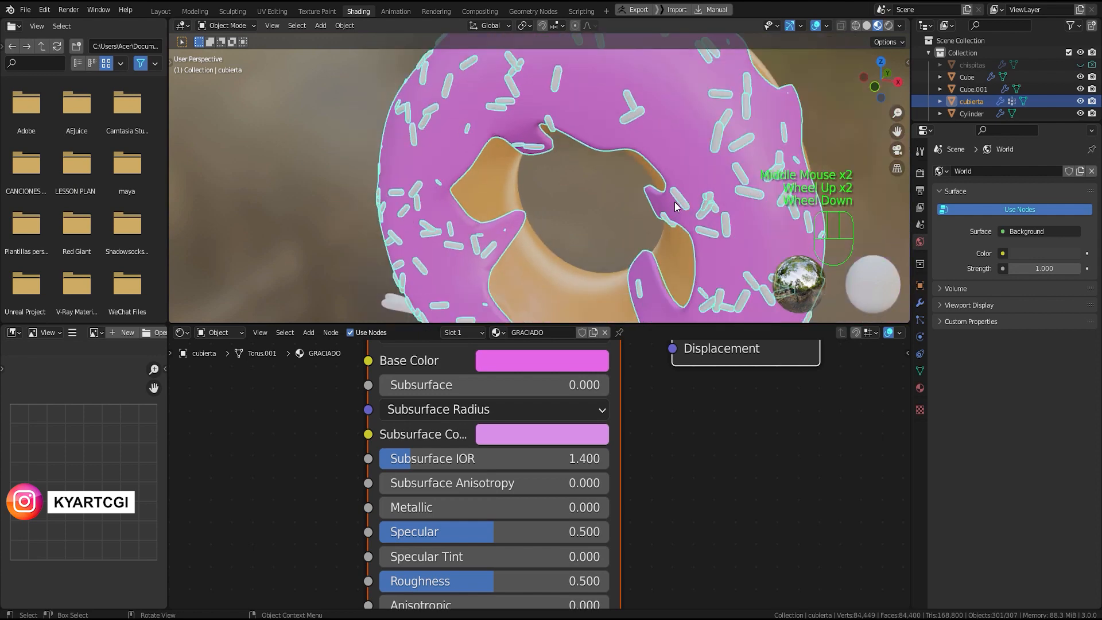
mouse_move(487, 584)
mouse_down()
mouse_move(405, 581)
mouse_move(532, 581)
mouse_move(475, 581)
mouse_up()
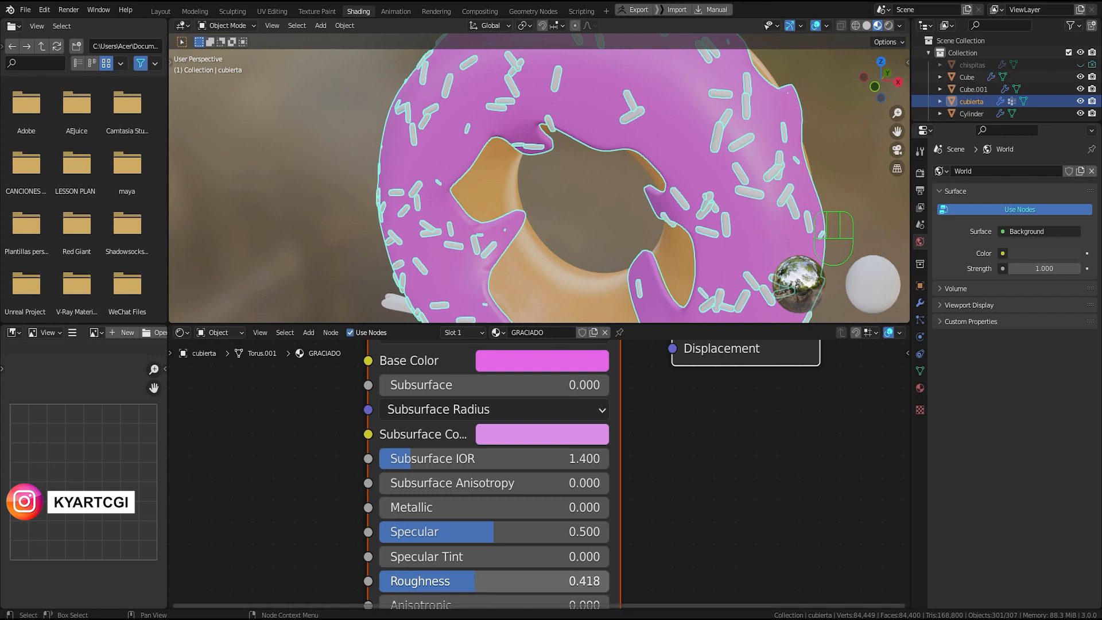
click(572, 581)
text(0.3)
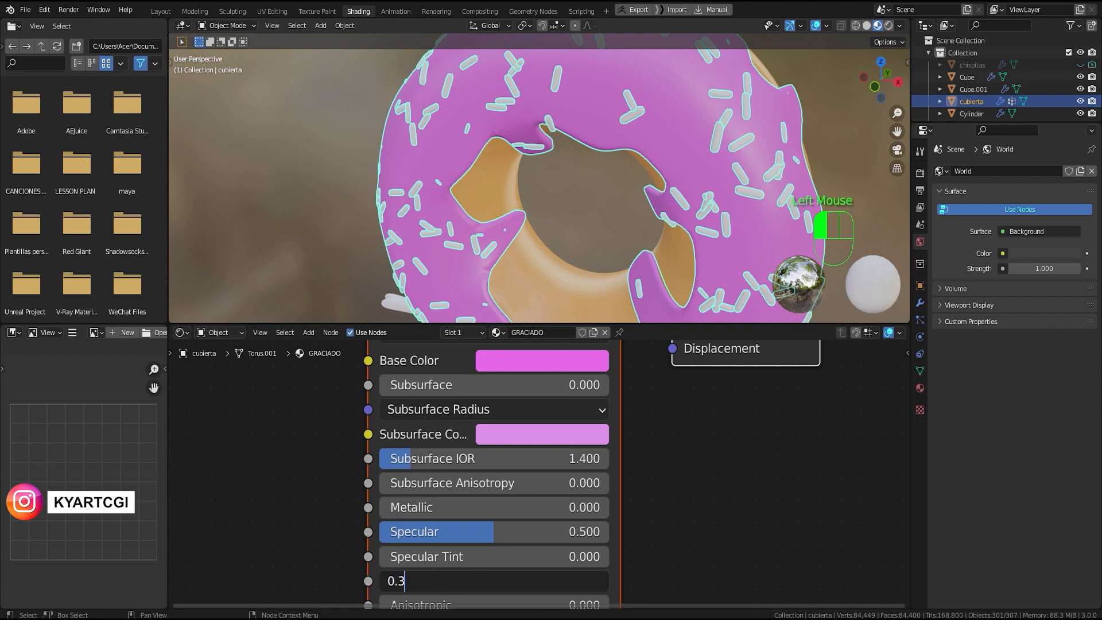
key(Return)
drag(468, 581, 467, 581)
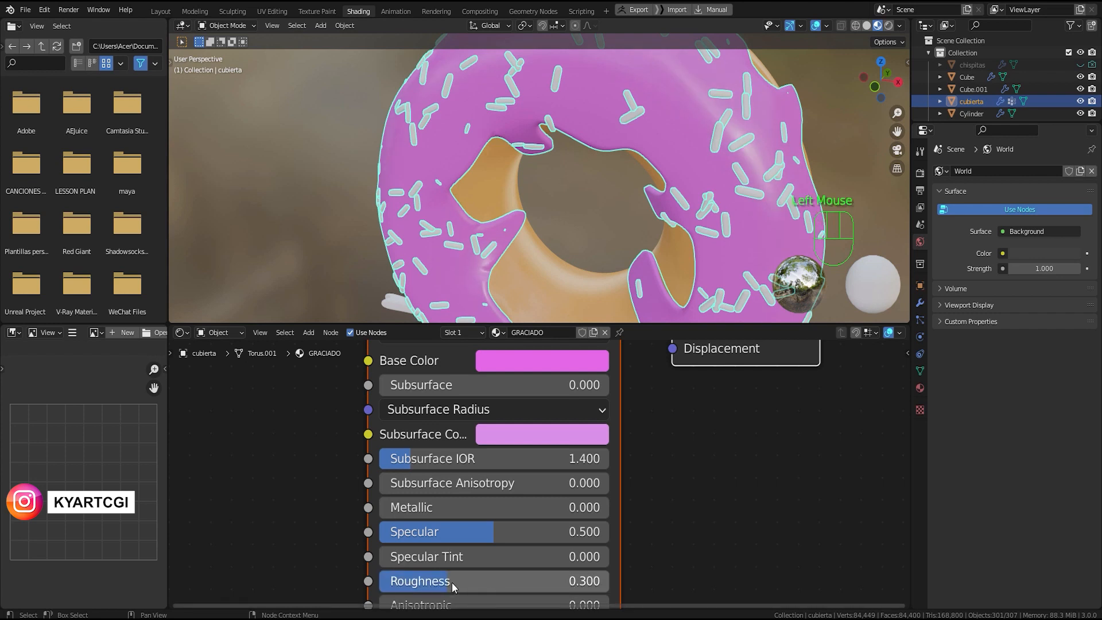
double_click(451, 582)
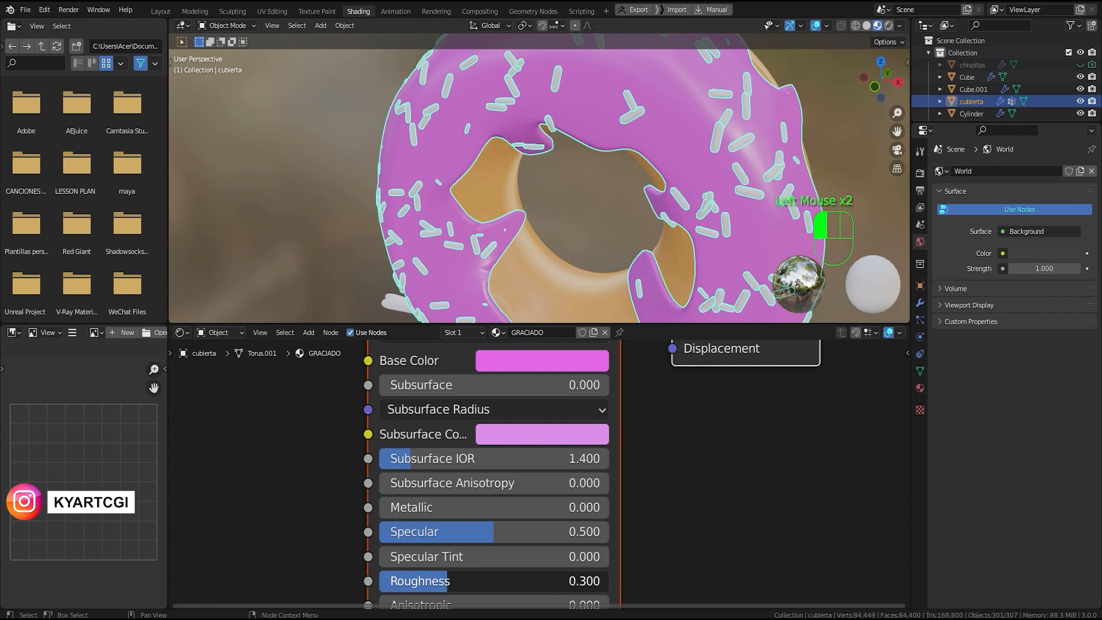
drag(451, 582, 436, 582)
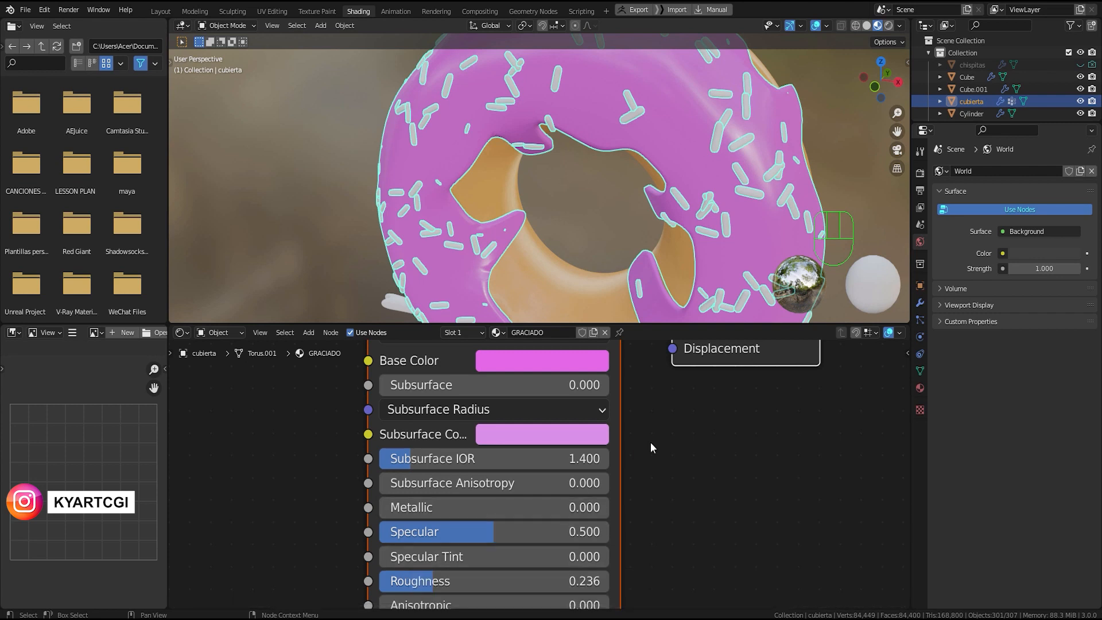
Step: Set the icing material's Subsurface amount to 0.1
click(563, 386)
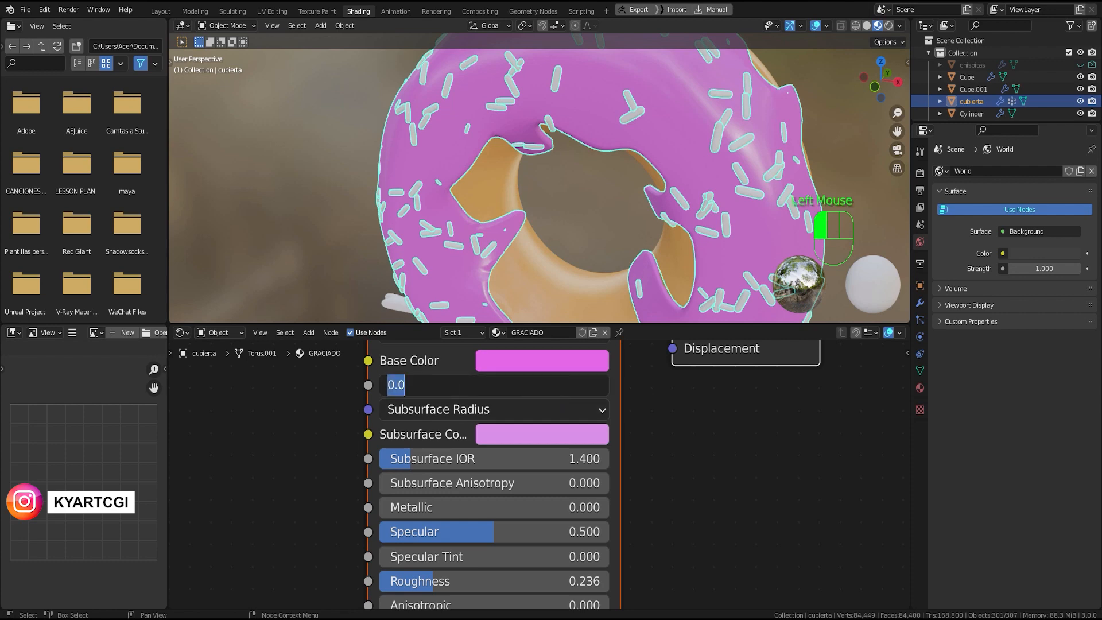
text(0.1)
key(Return)
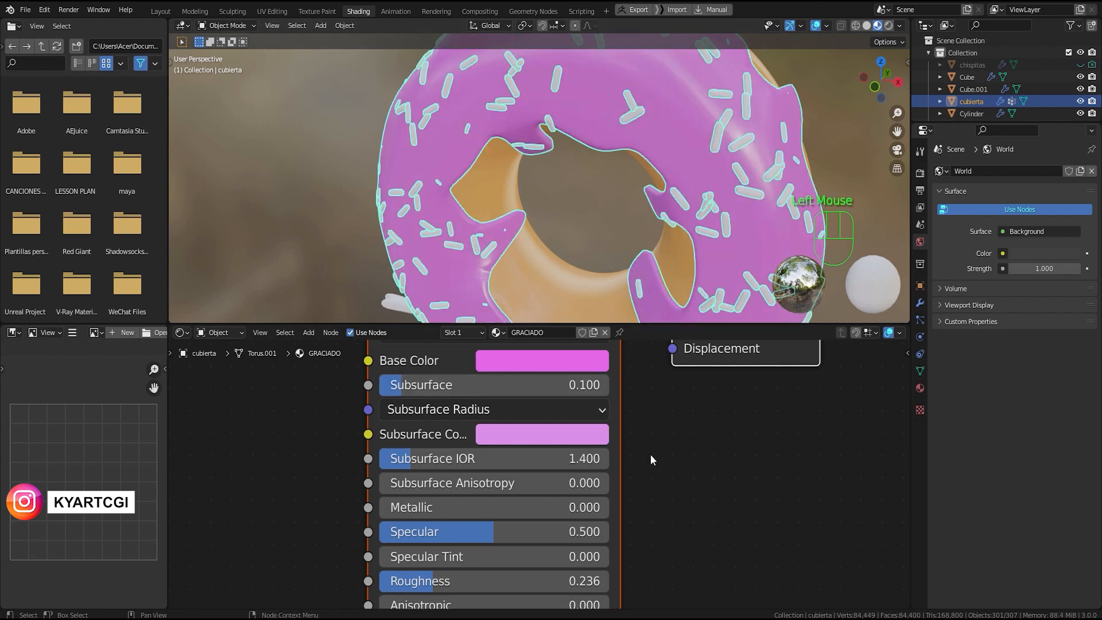
Step: Rename the GRACIADO icing material as CUBIERTA
scroll(660, 145, down, 2)
scroll(659, 144, down, 1)
middle_drag(660, 144, 613, 216)
scroll(613, 216, up, 3)
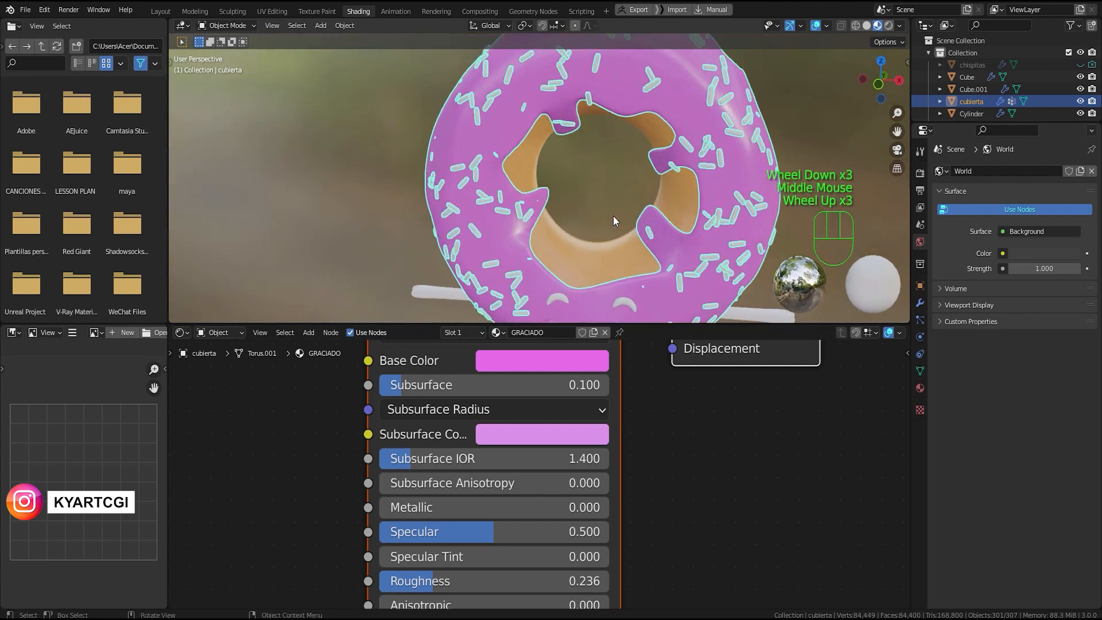
click(555, 332)
text(CUBIERTA)
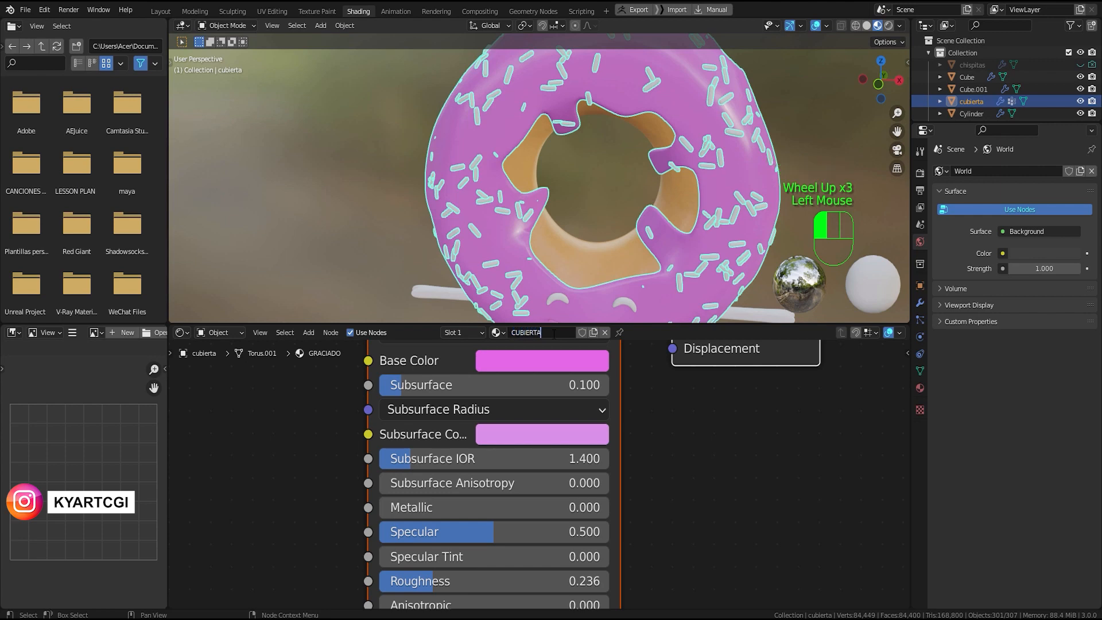
key(Return)
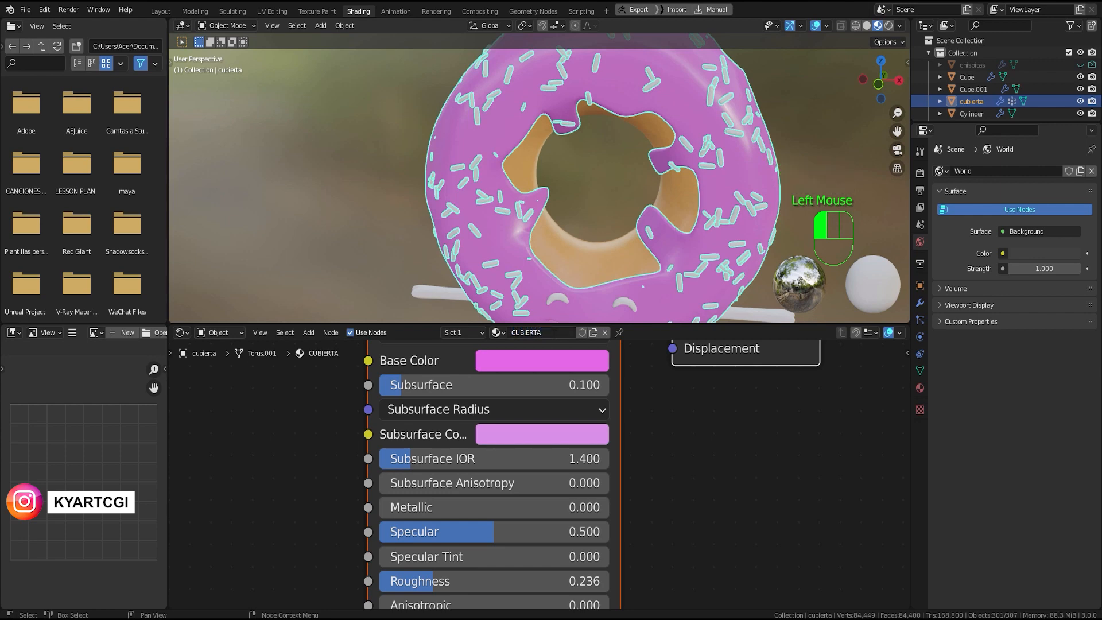
Step: Enlarge the 3D viewport above the node editor and unhide the chispitas sprinkle object
middle_drag(618, 171, 610, 197)
scroll(628, 193, down, 1)
scroll(681, 436, down, 2)
click(625, 413)
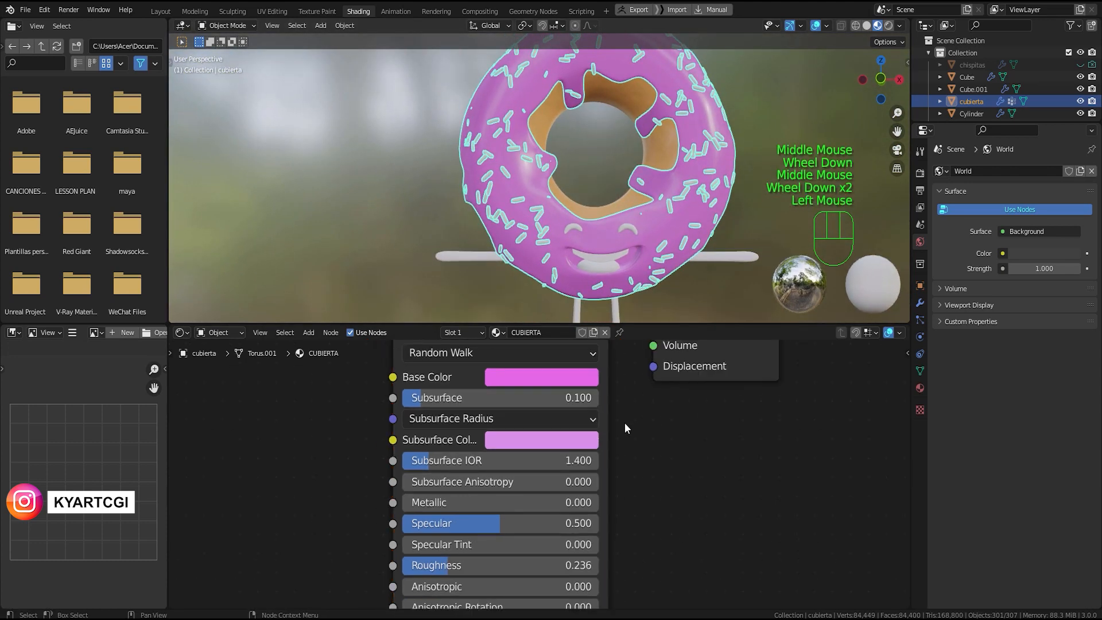
shift+middle_drag(635, 428, 726, 511)
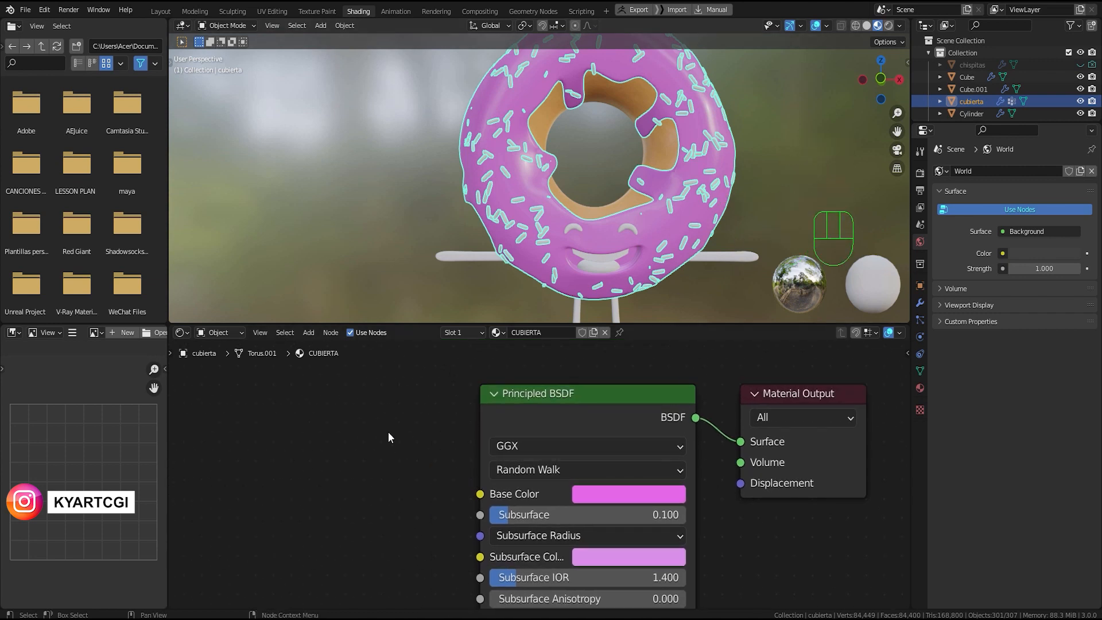
scroll(388, 436, down, 2)
shift+middle_drag(389, 436, 358, 462)
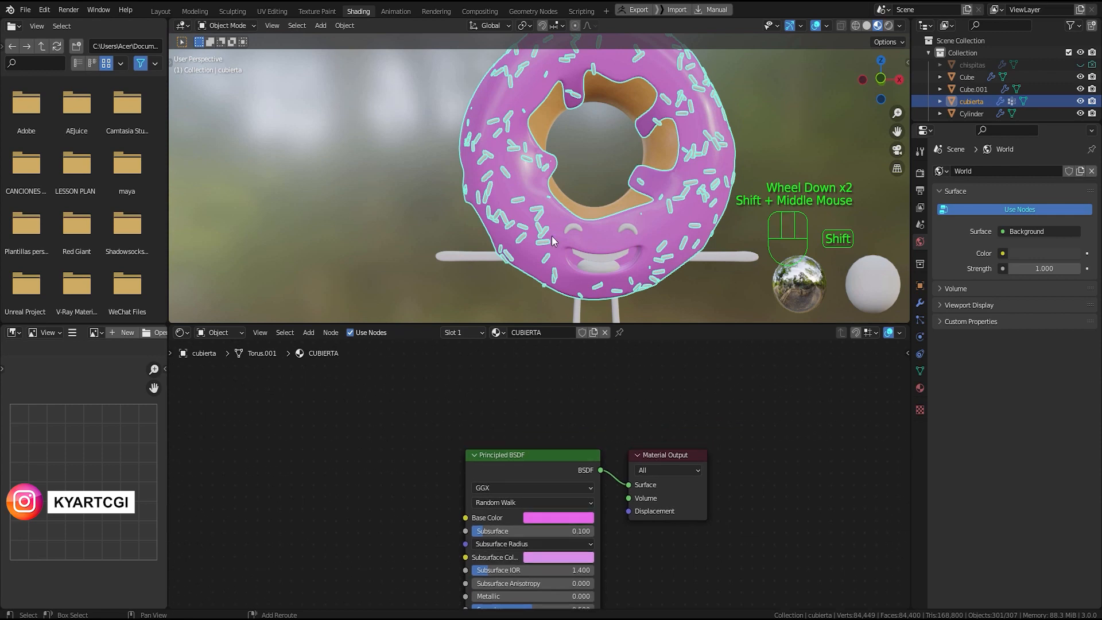
shift+middle_drag(698, 180, 559, 200)
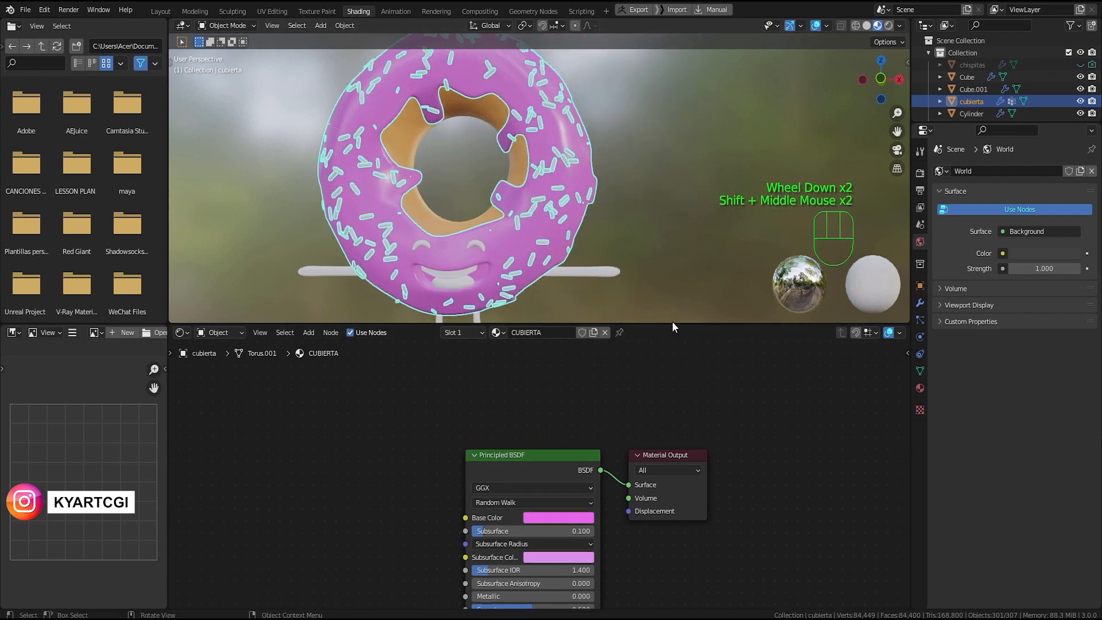
drag(673, 326, 670, 380)
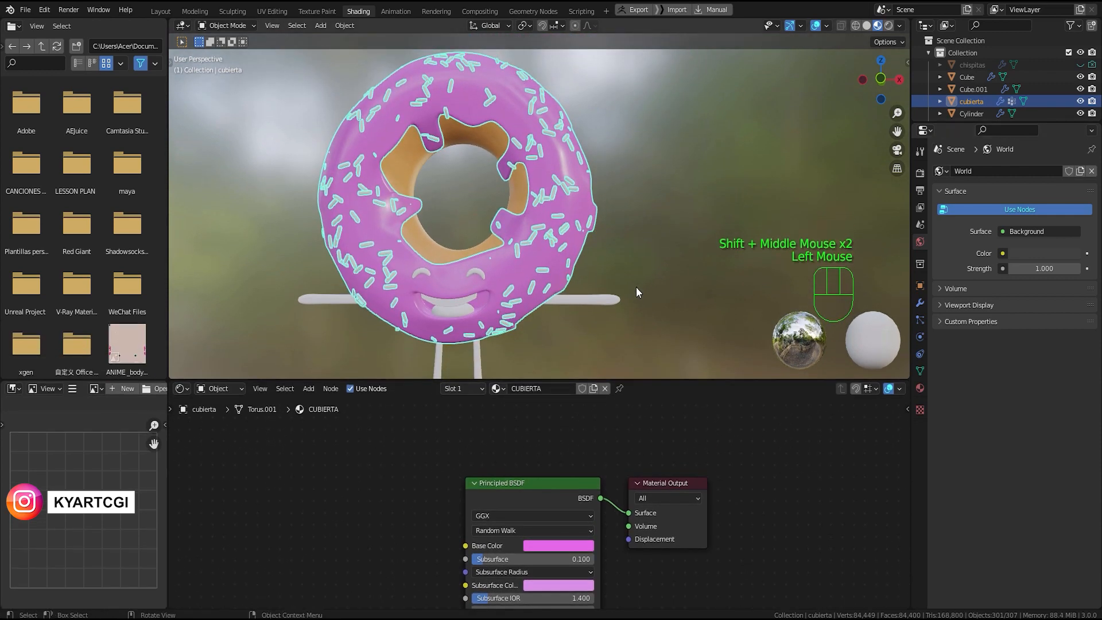
key(alt+h)
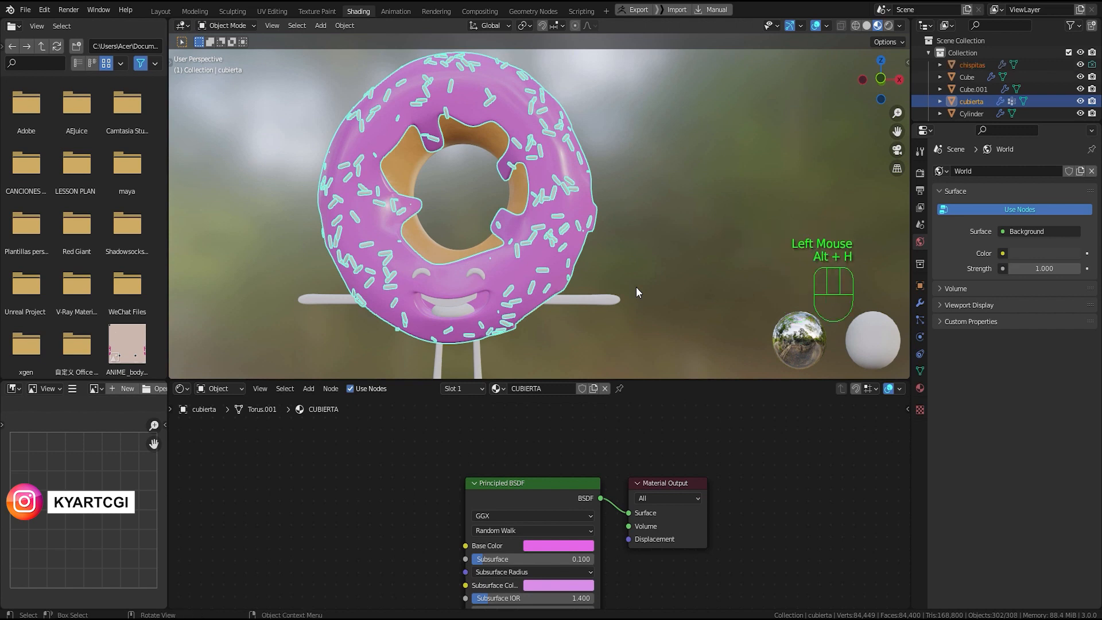
scroll(1056, 76, down, 2)
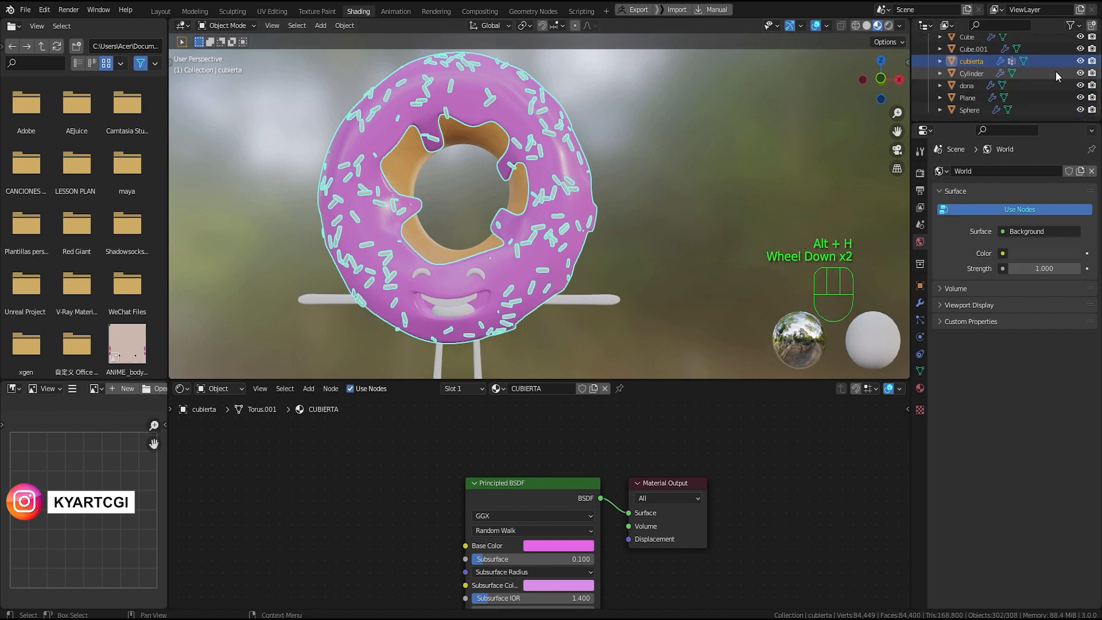
scroll(1042, 91, down, 1)
scroll(1033, 104, up, 2)
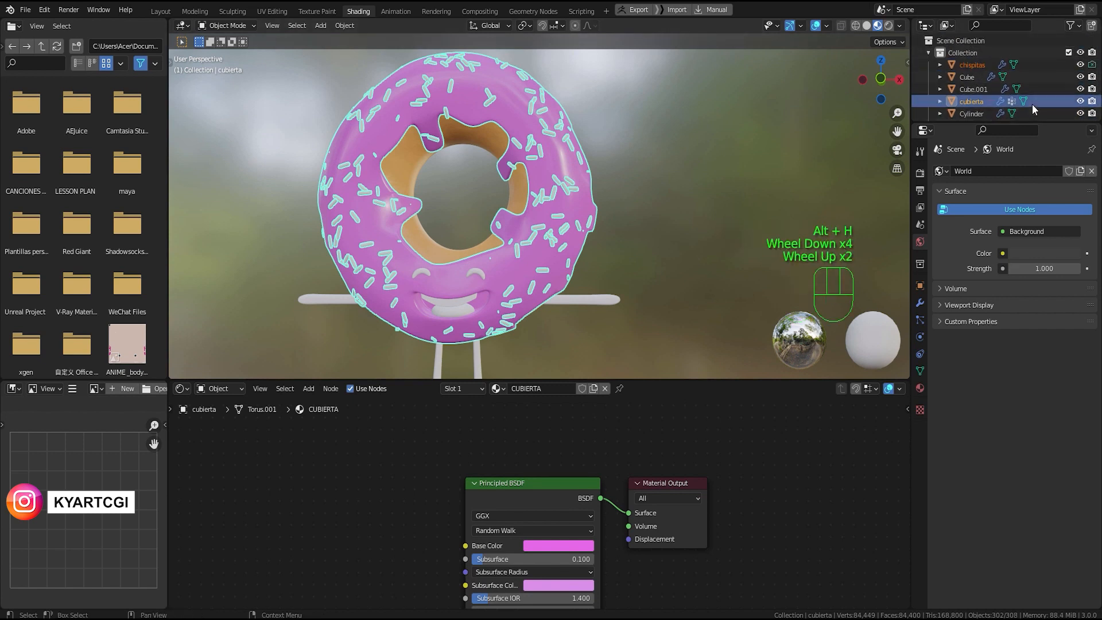
Step: Create a new material on the single chispitas sprinkle beside the donut and name it CHISPITA
scroll(638, 267, down, 3)
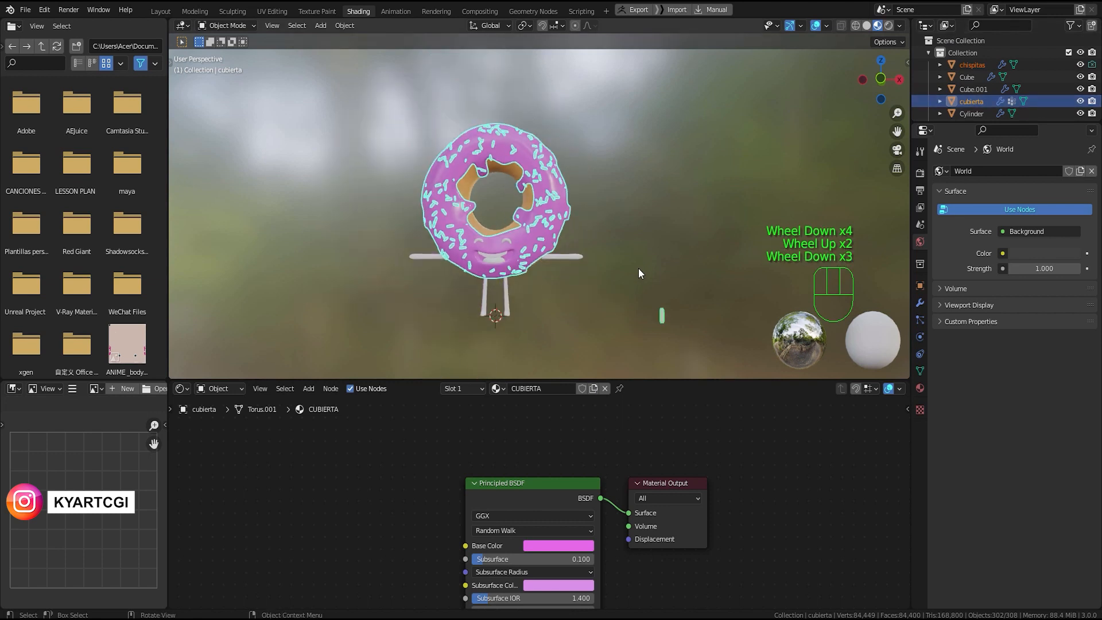
scroll(665, 327, up, 2)
scroll(664, 330, down, 2)
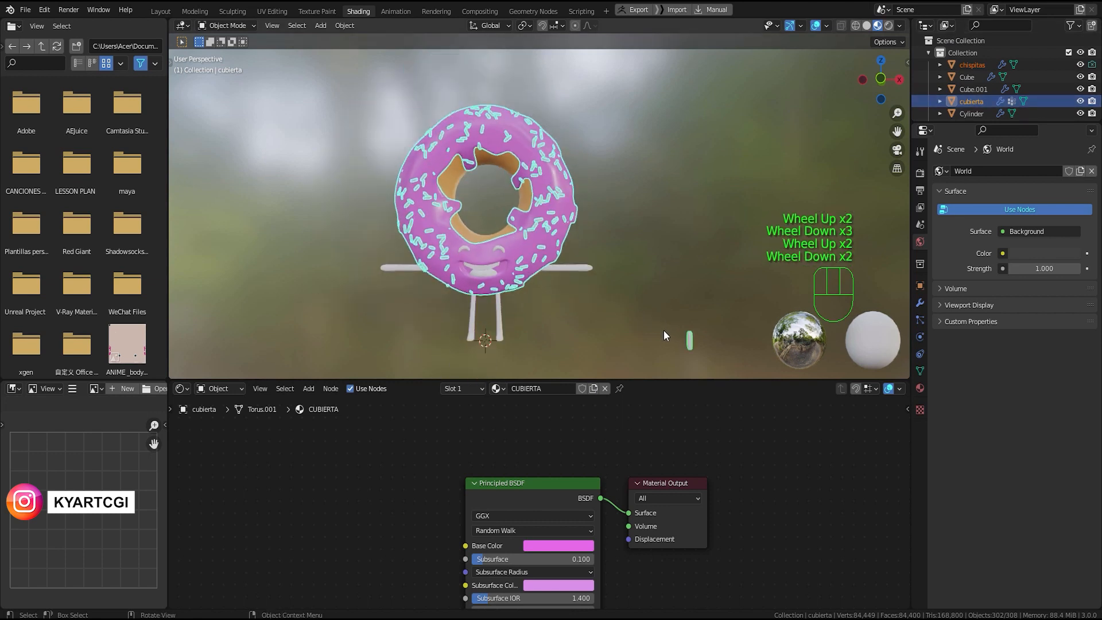
shift+middle_drag(664, 329, 665, 212)
scroll(603, 212, up, 3)
click(690, 222)
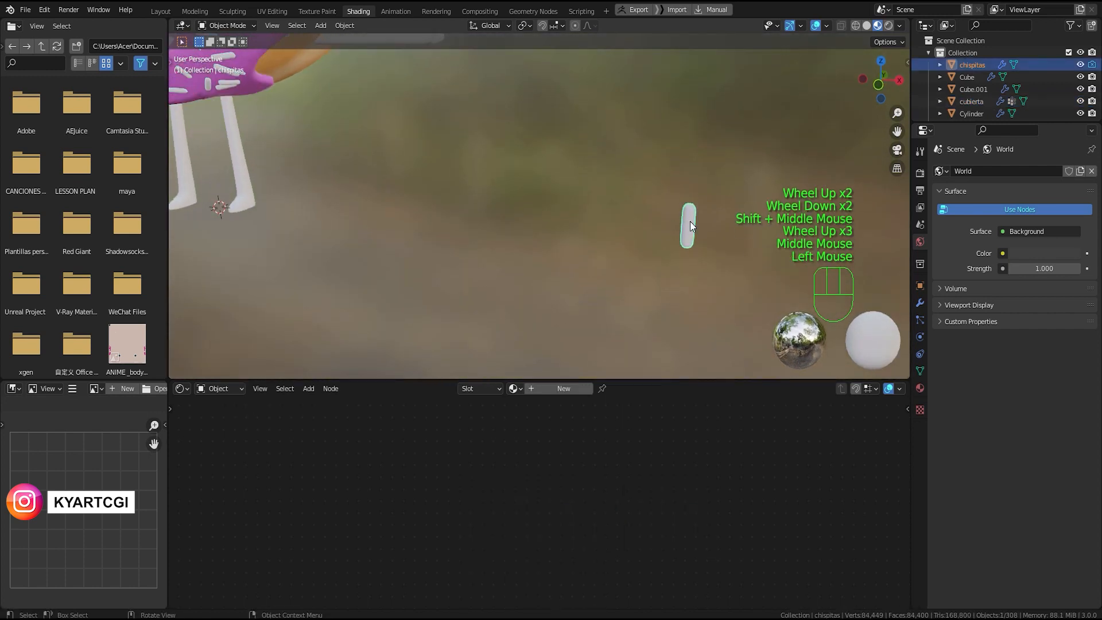
middle_drag(630, 266, 636, 256)
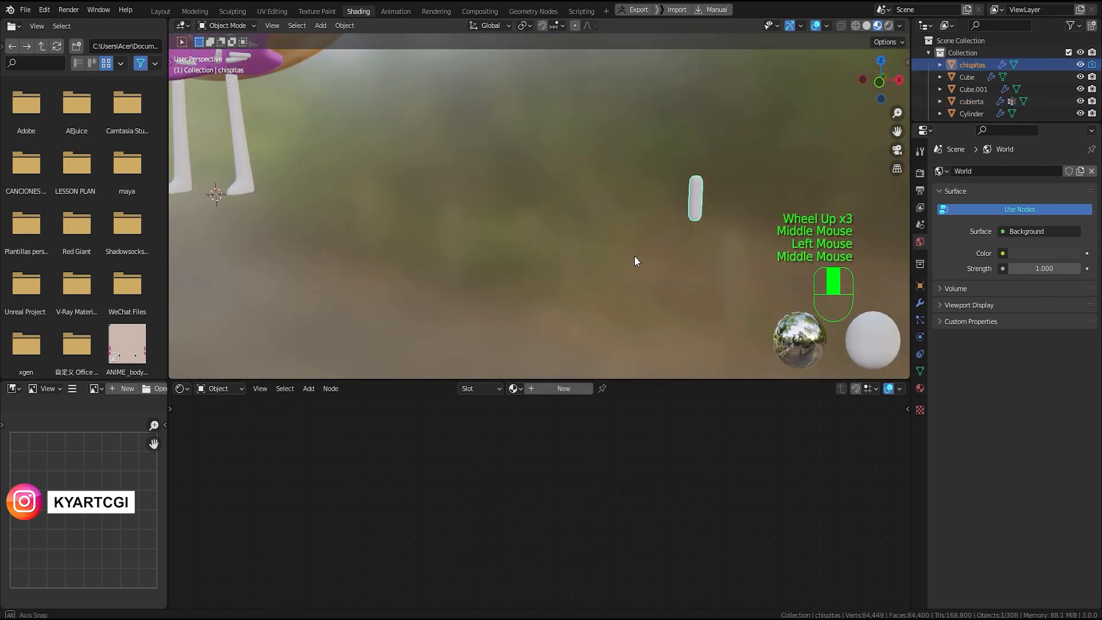
click(544, 388)
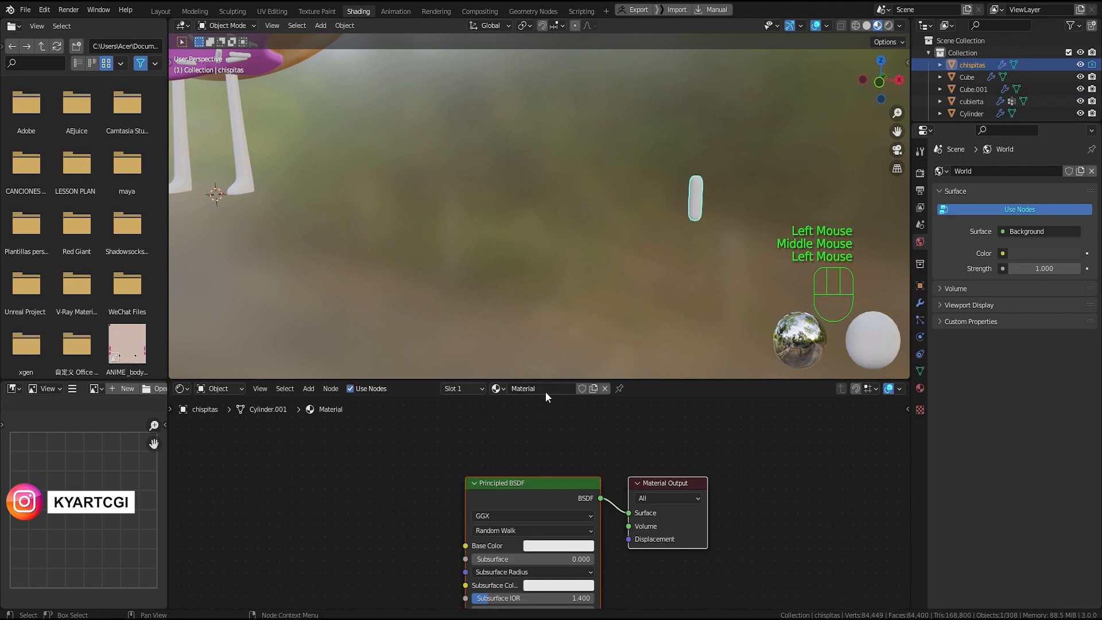
double_click(545, 392)
text(CHISP)
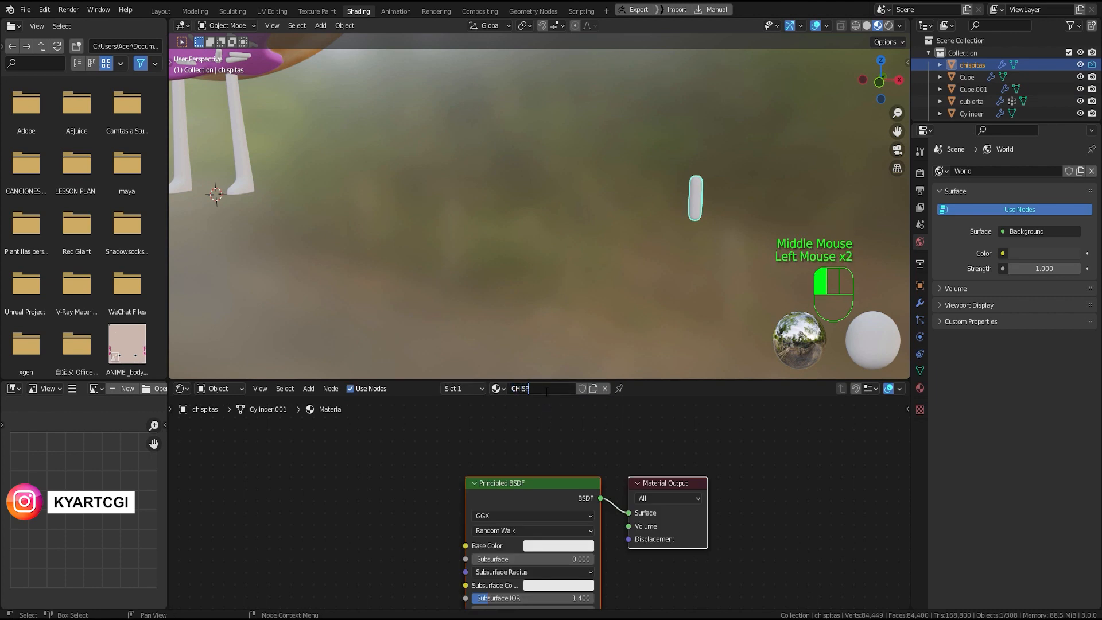
text(ITA)
key(Return)
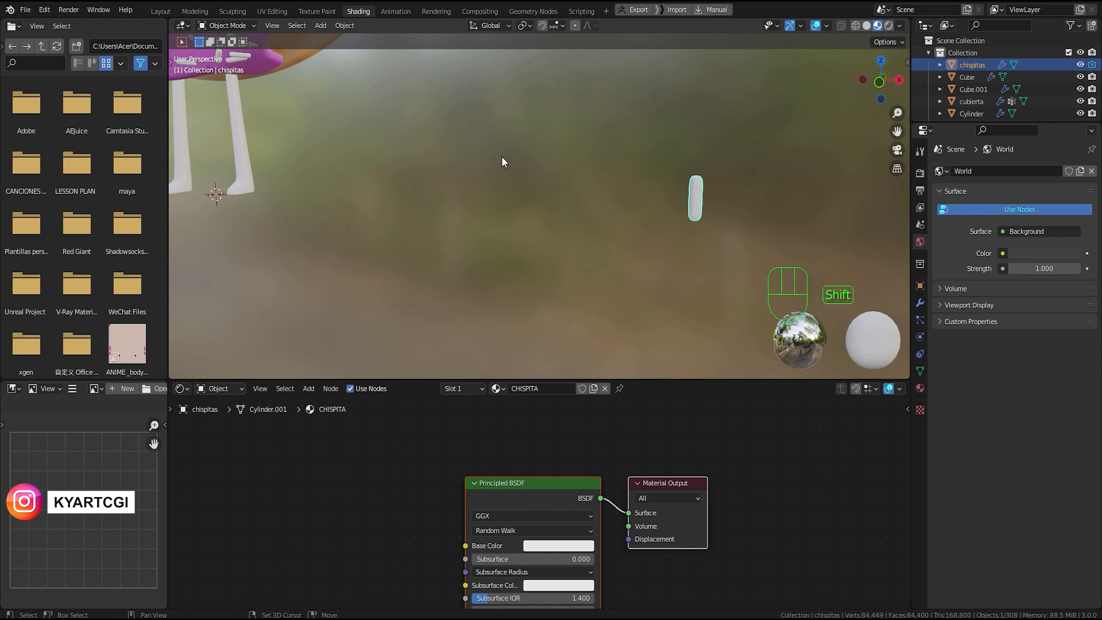
shift+middle_drag(502, 157, 563, 194)
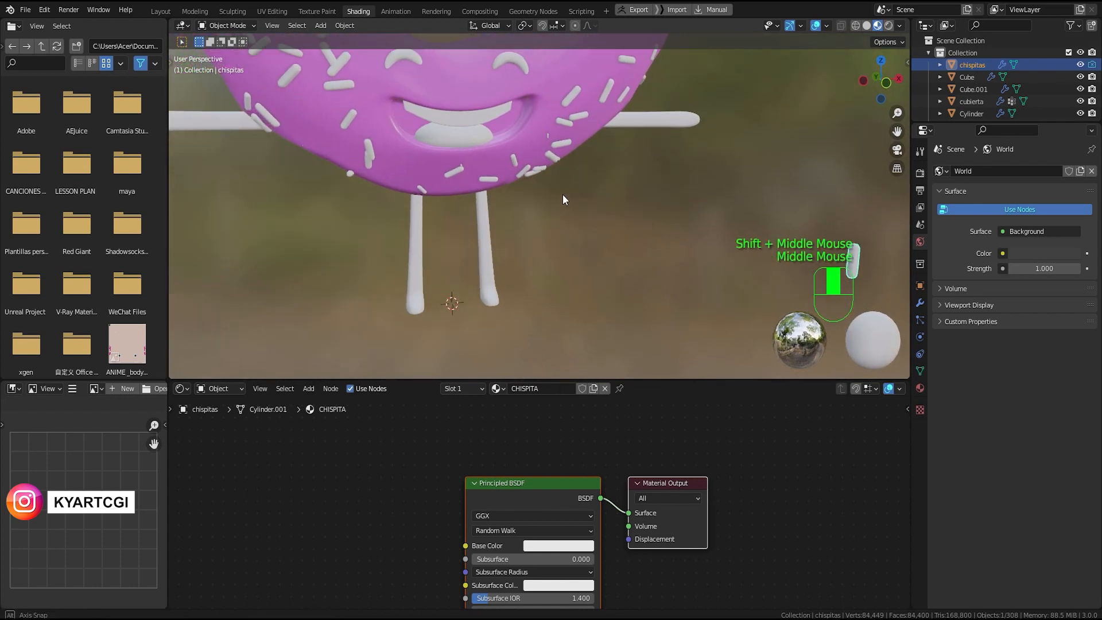
key(shift+a)
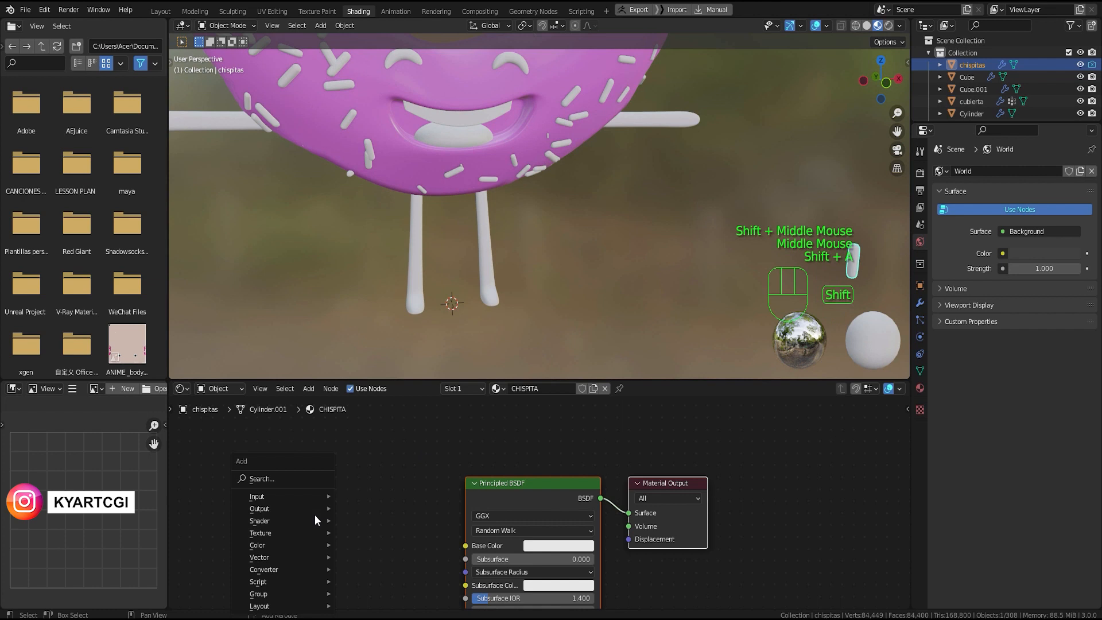
click(309, 478)
text(R)
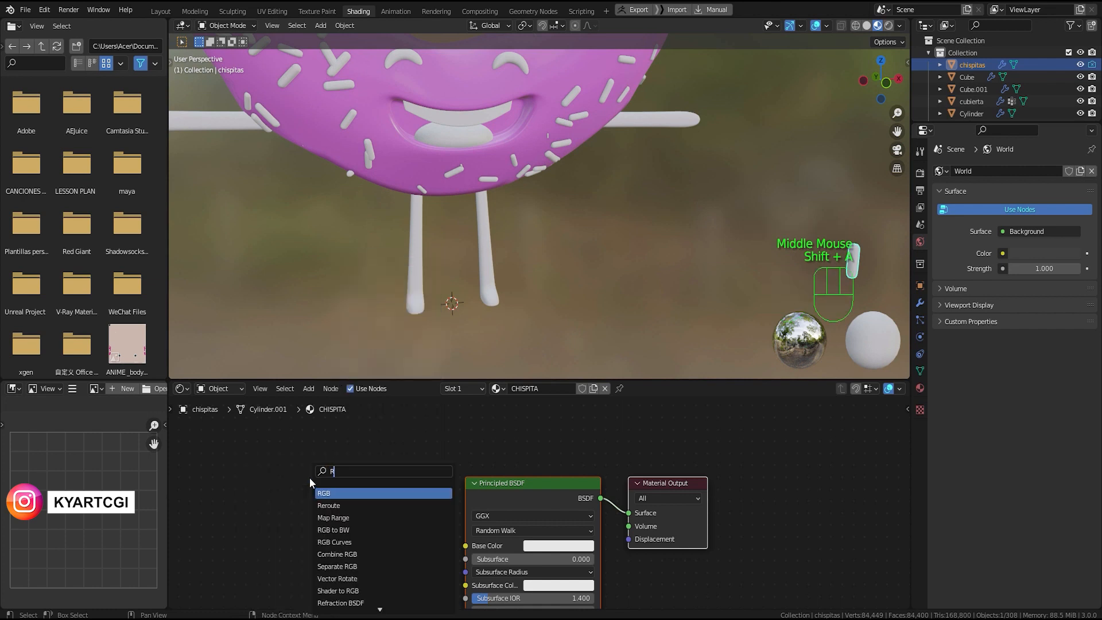
text(AMP)
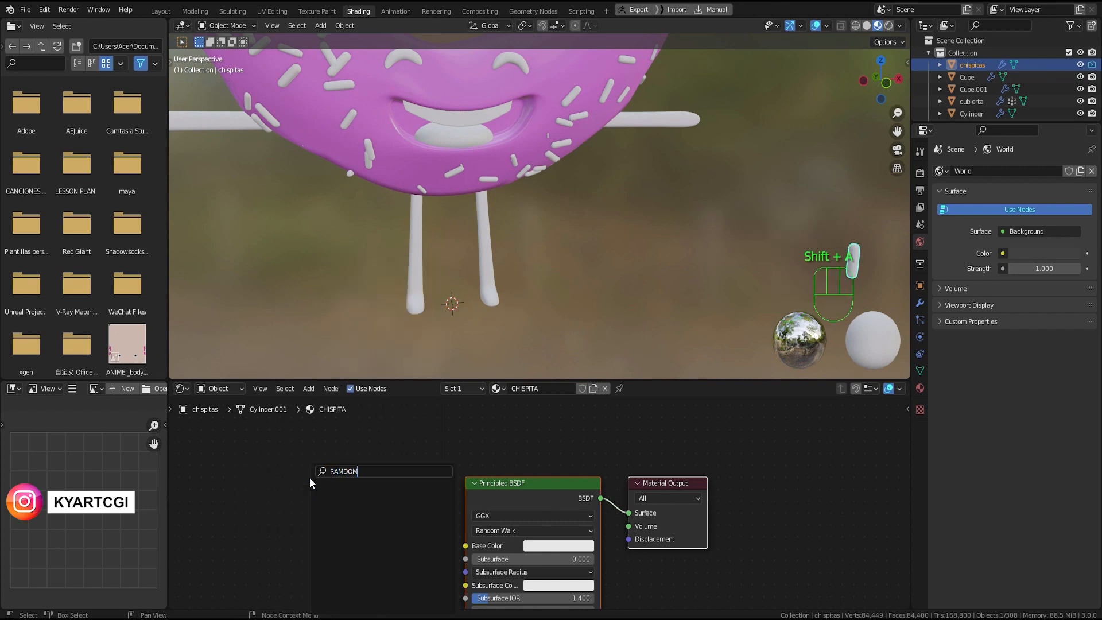
key(BackSpace)
key(BackSpace)
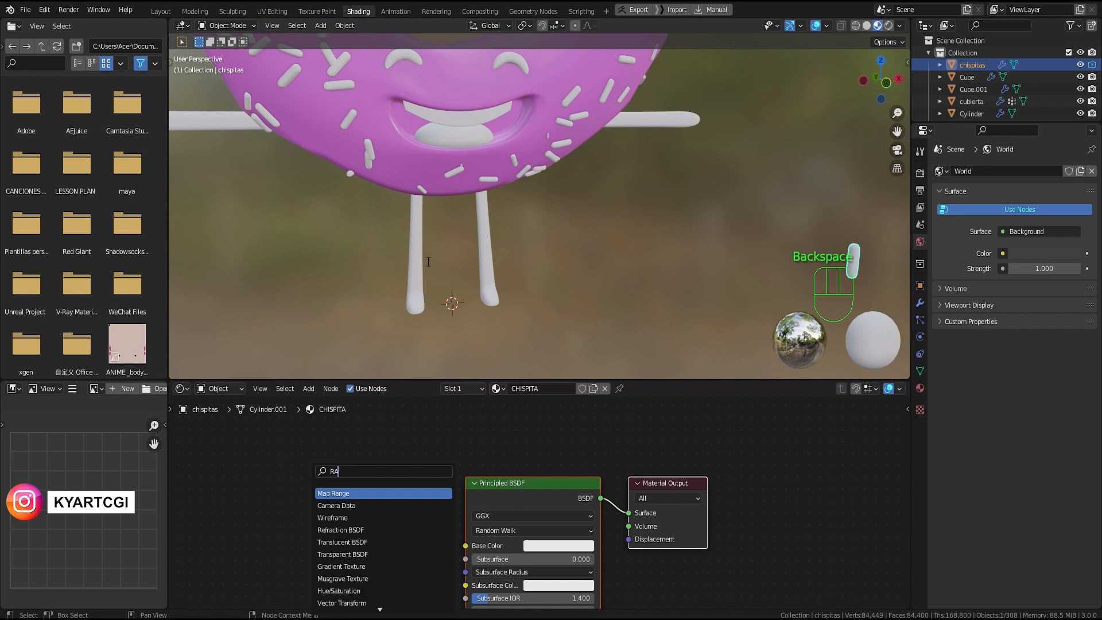
key(BackSpace)
key(BackSpace)
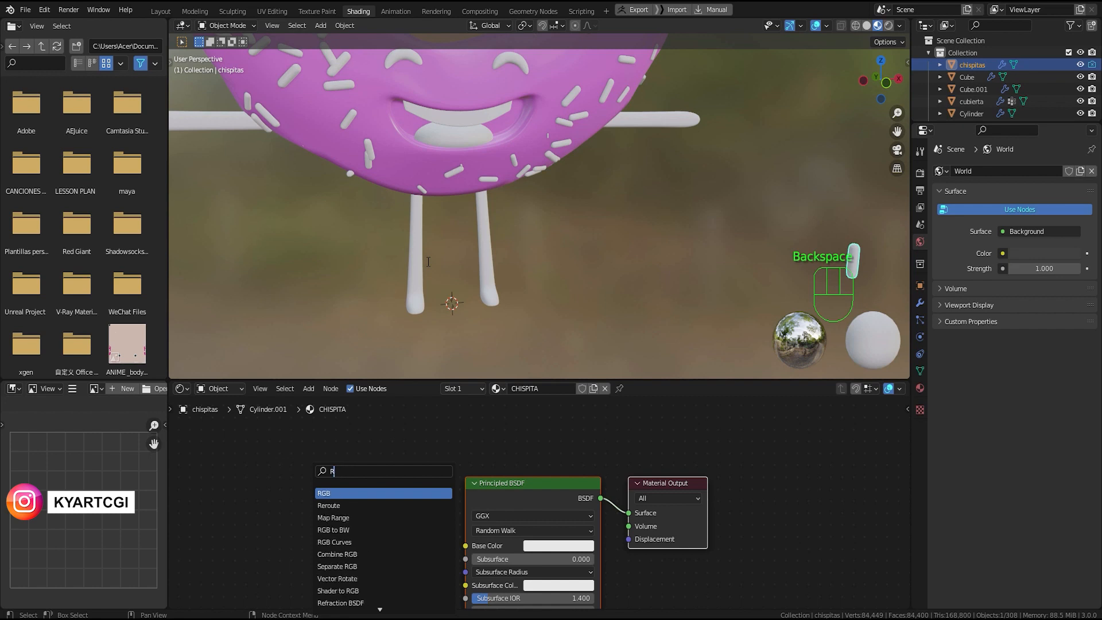
key(Caps_Lock)
text(ra)
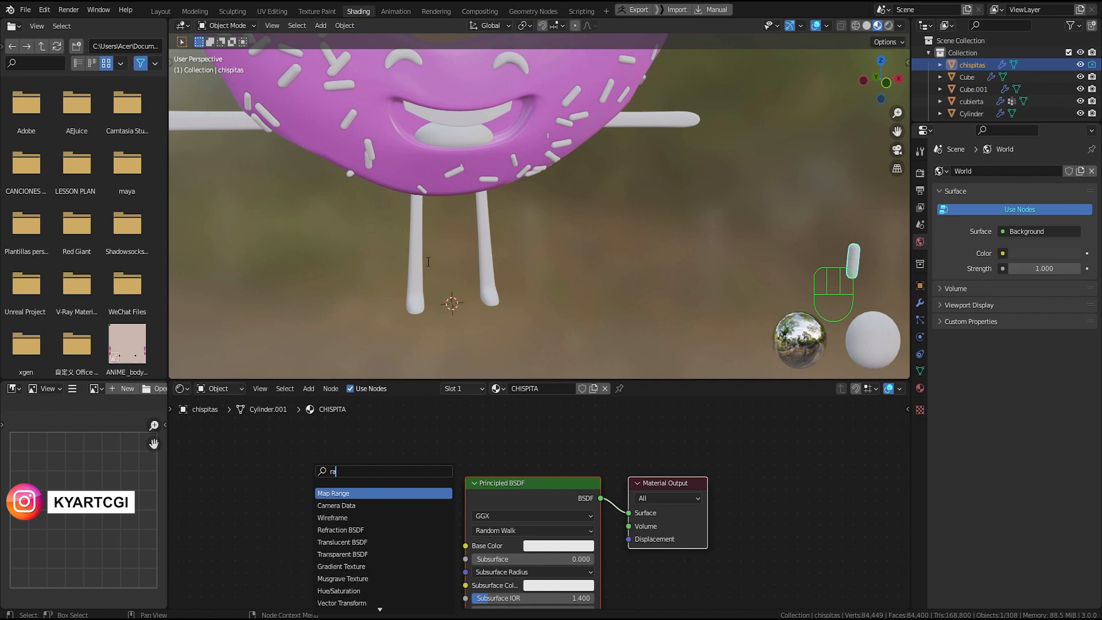
text(n)
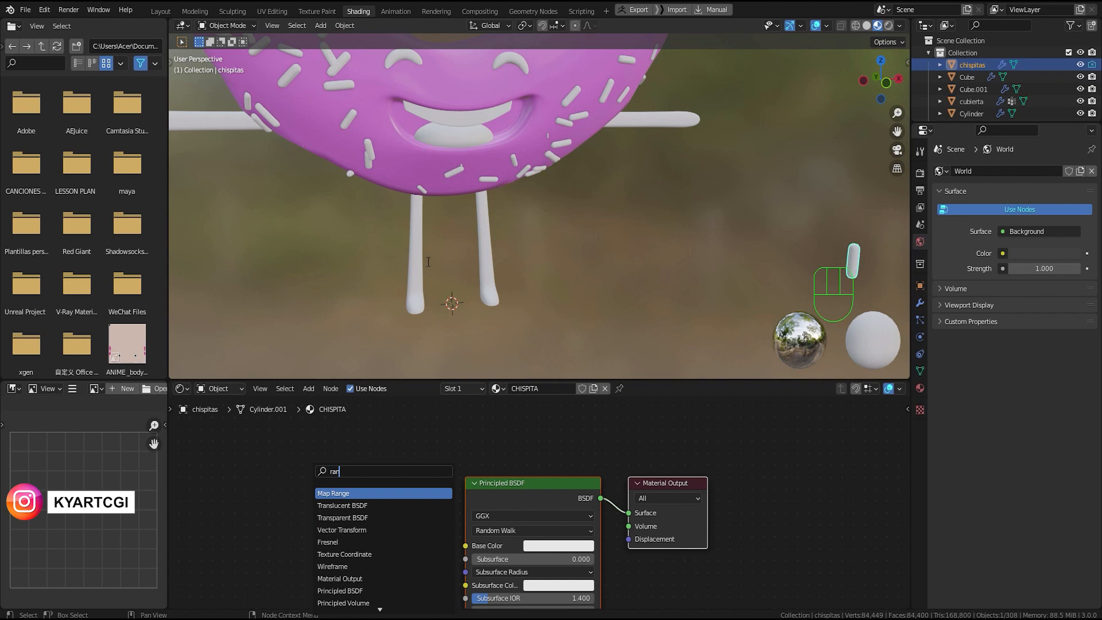
text(d)
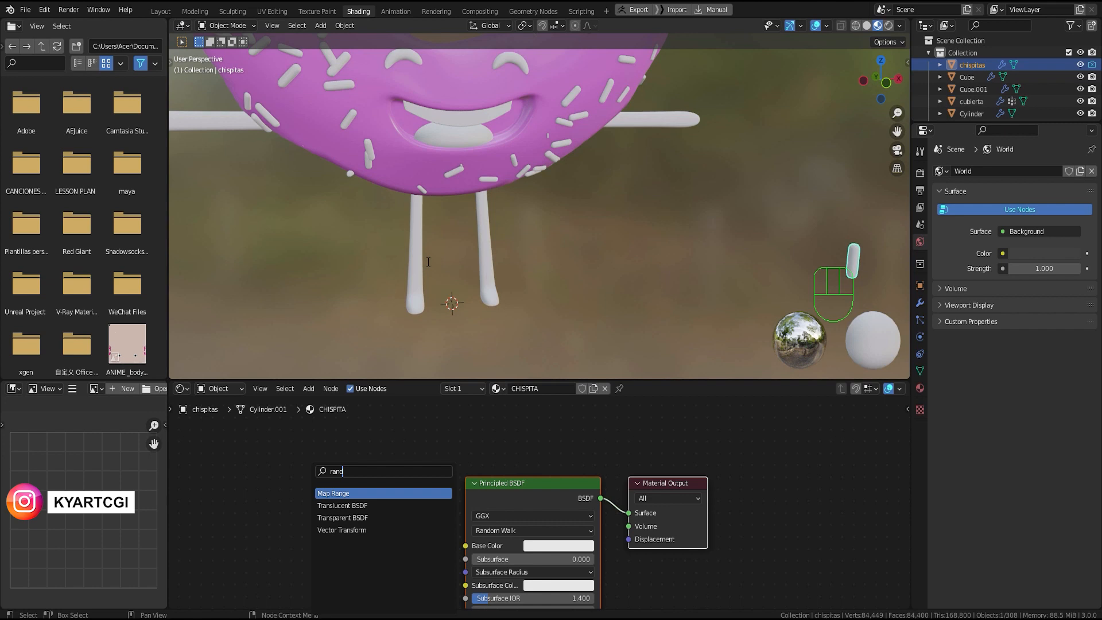
key(Escape)
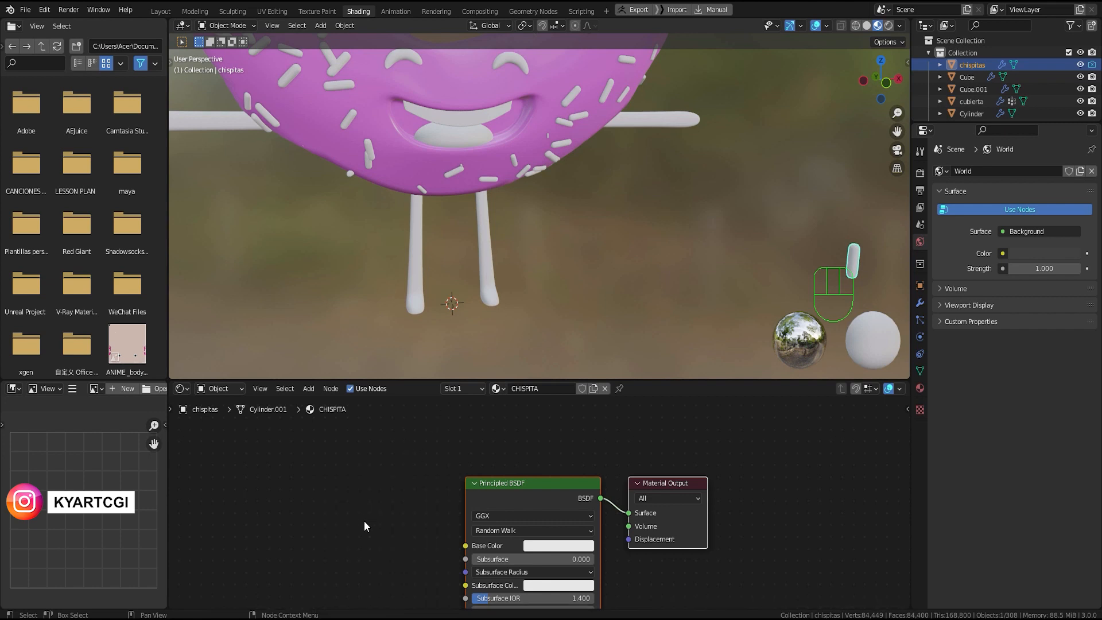
Step: Add an Object Info node to the CHISPITA material, in the empty space before the Principled BSDF
click(297, 503)
key(shift+a)
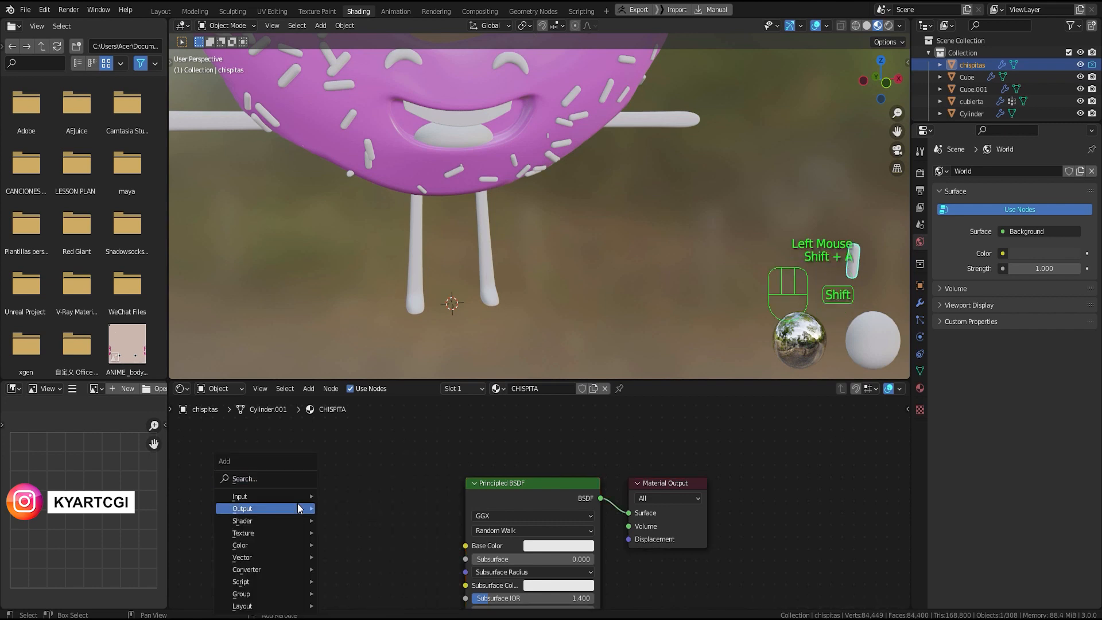
mouse_move(298, 504)
click(292, 476)
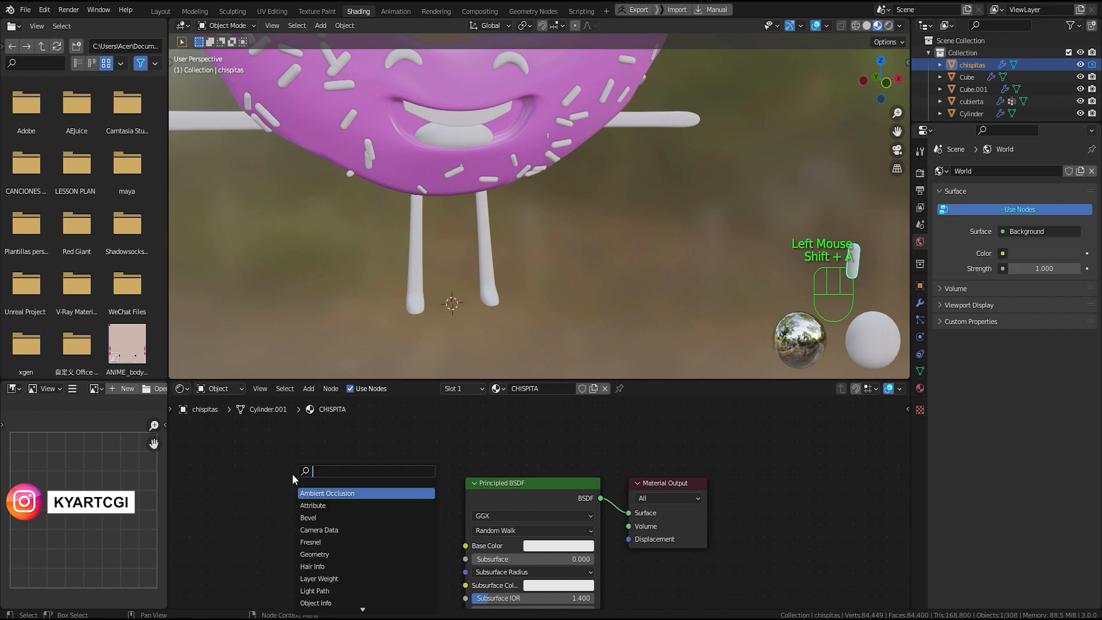
text(obje)
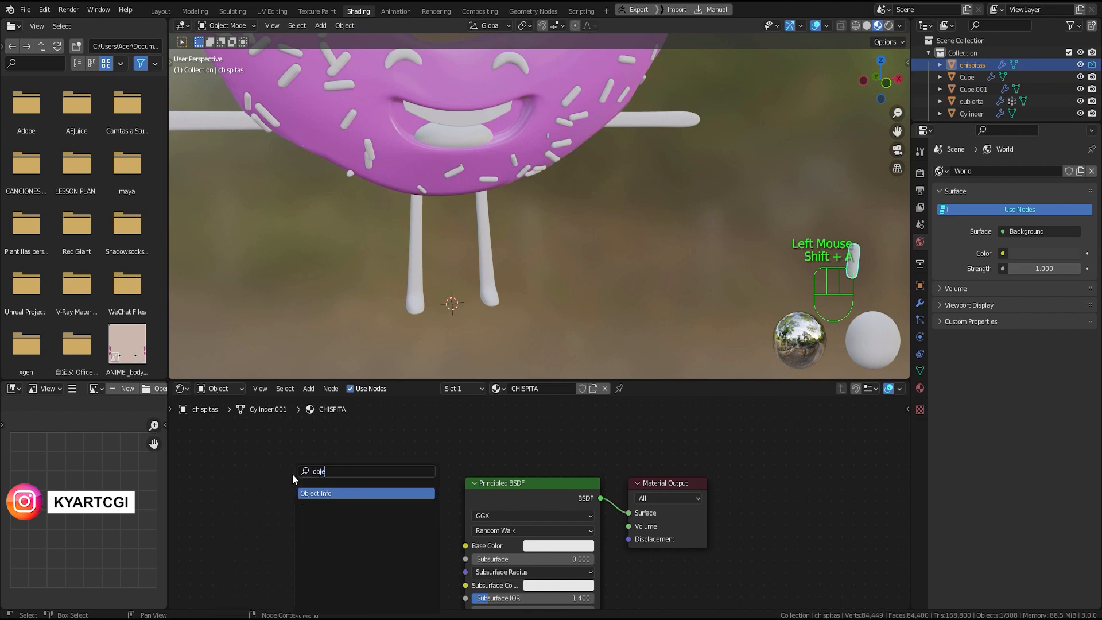
click(314, 493)
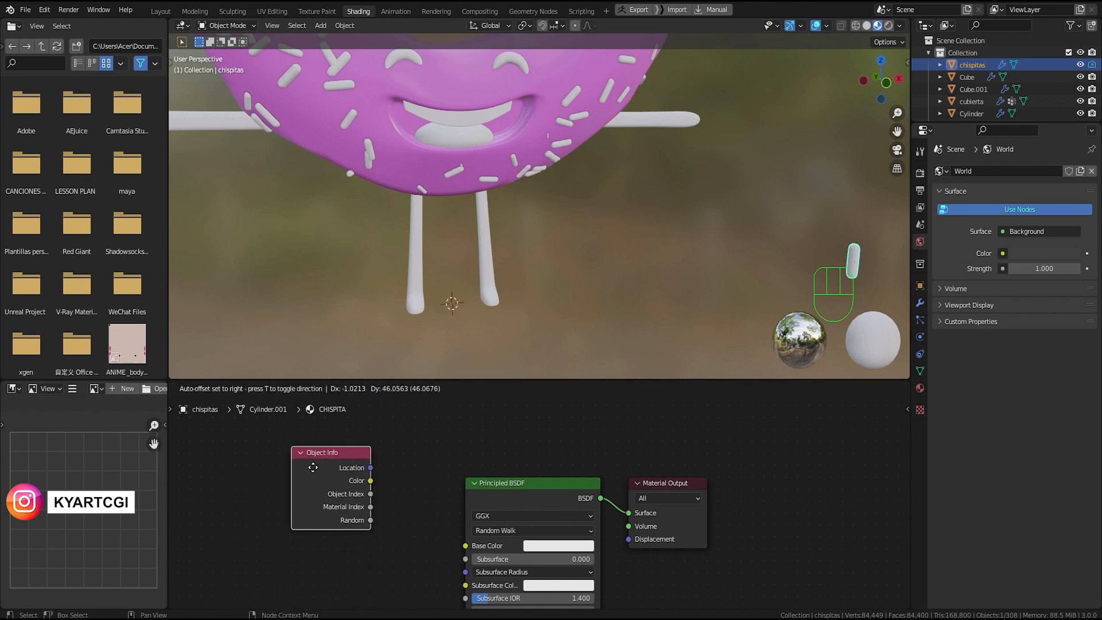
click(311, 480)
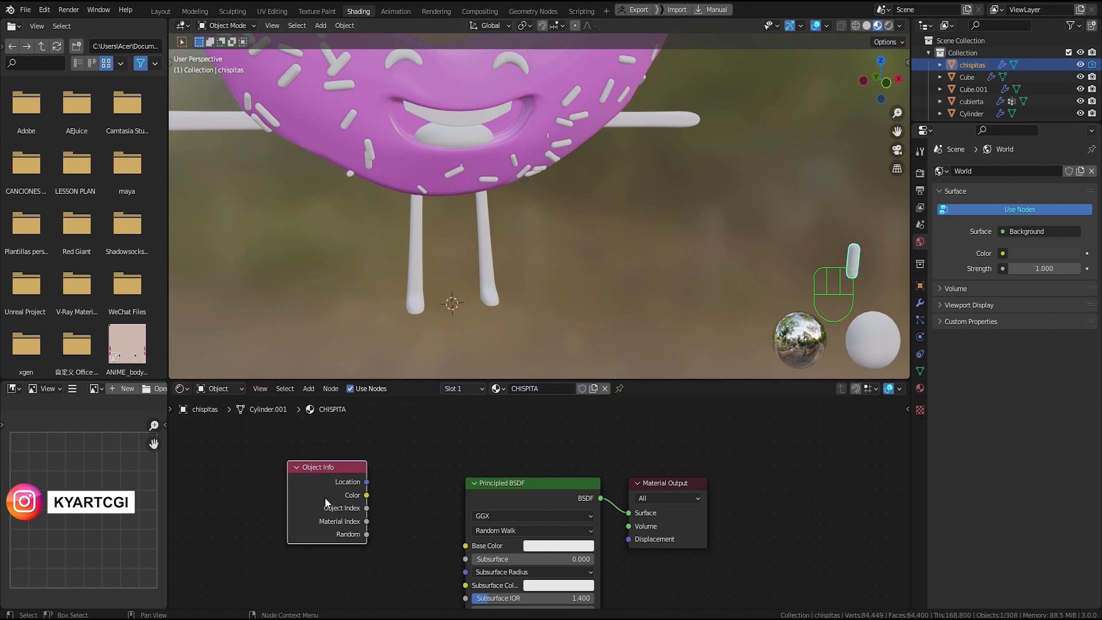
Step: Preview the Object Info outputs on the sprinkles one after another, starting with Location and ending on Random
key(ctrl+shift)
ctrl+shift+click(325, 464)
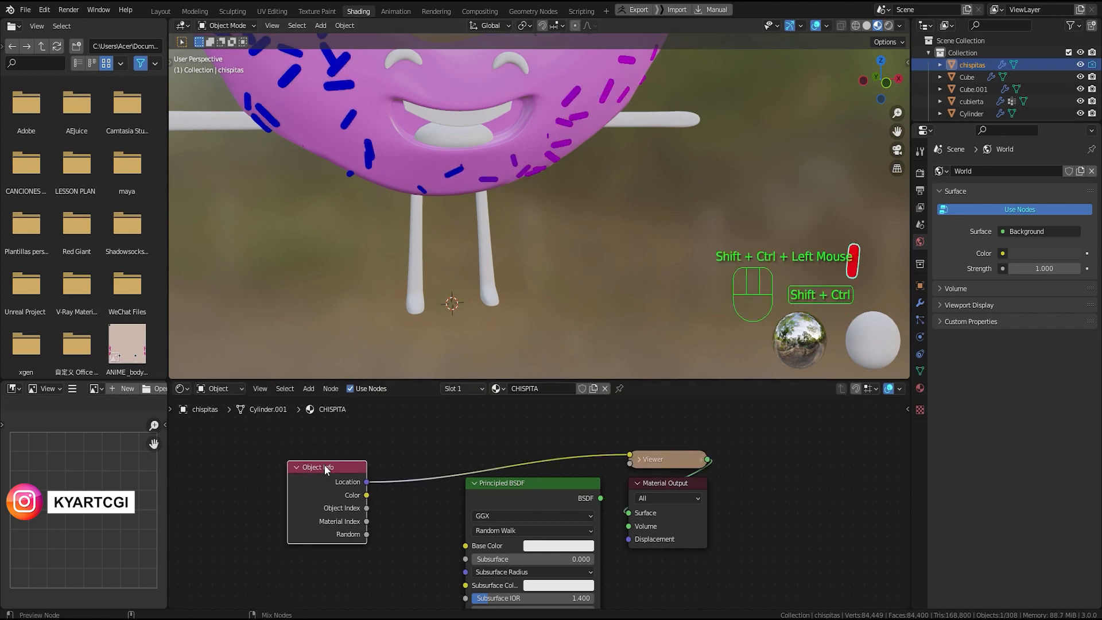
scroll(473, 189, down, 4)
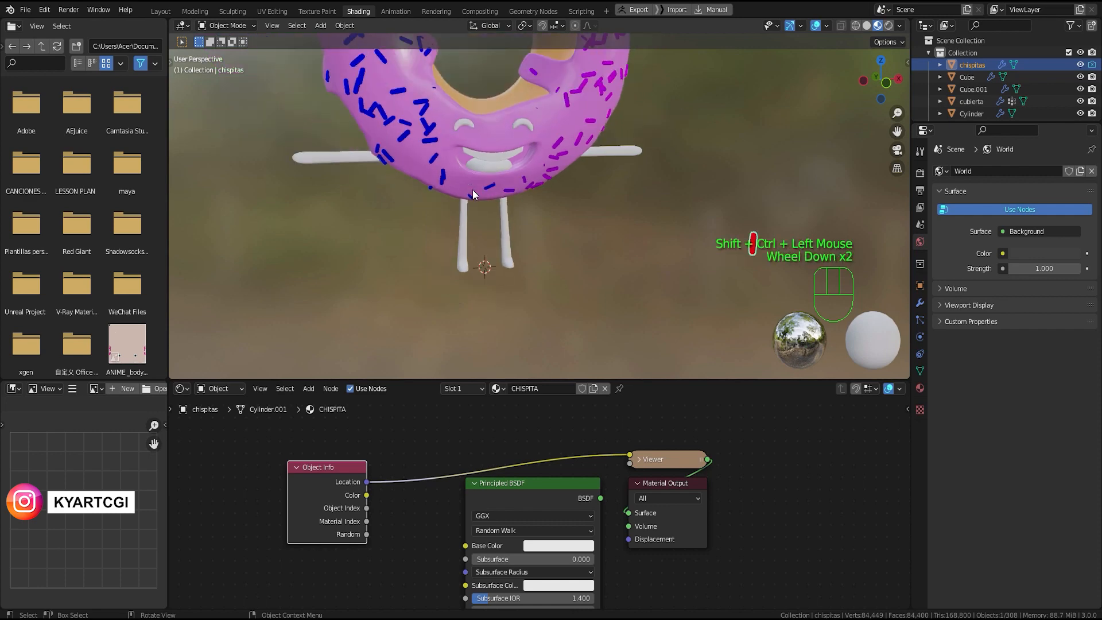
middle_drag(473, 189, 515, 273)
scroll(511, 281, up, 2)
scroll(511, 277, down, 1)
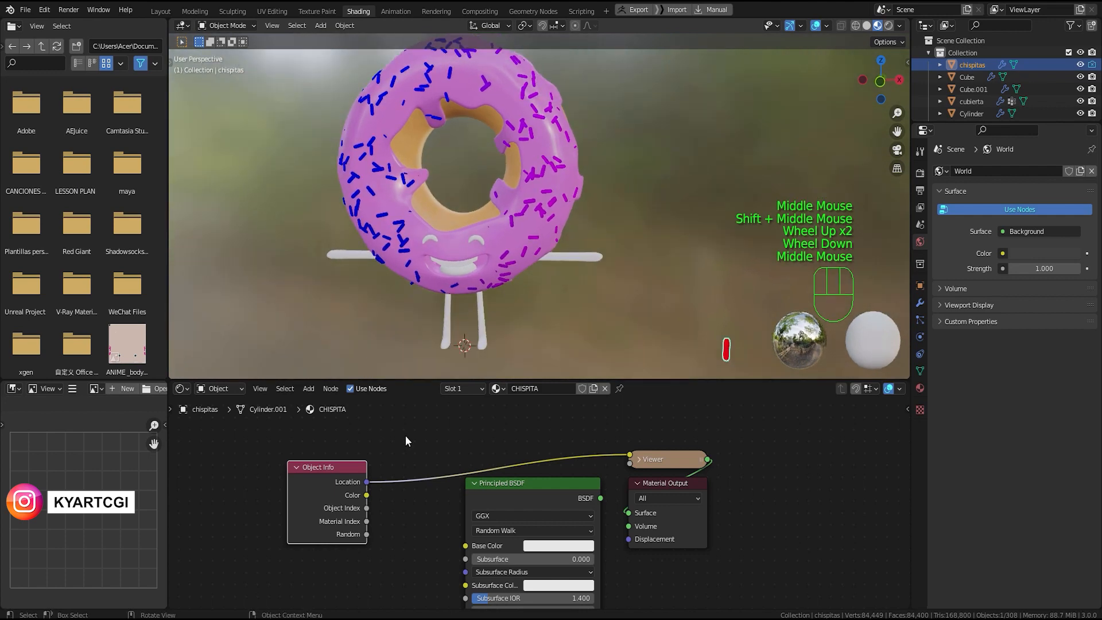
ctrl+shift+click(341, 477)
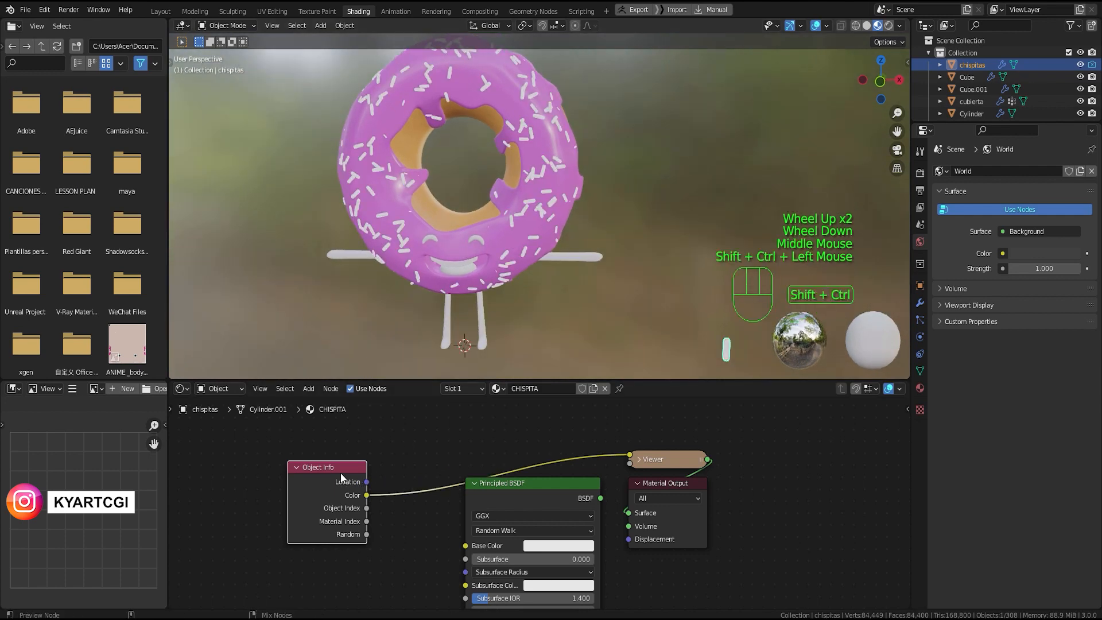
ctrl+shift+click(341, 477)
ctrl+shift+click(341, 478)
ctrl+shift+click(341, 477)
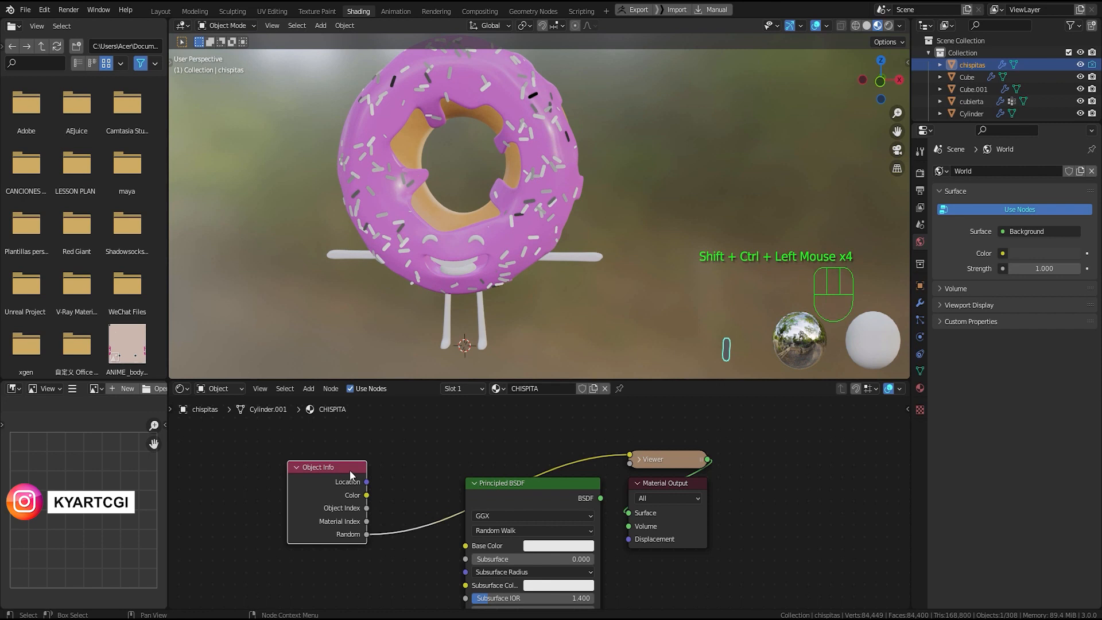
Step: Move the Object Info node aside and insert a ColorRamp node on the link leaving its Random output
drag(351, 474, 265, 464)
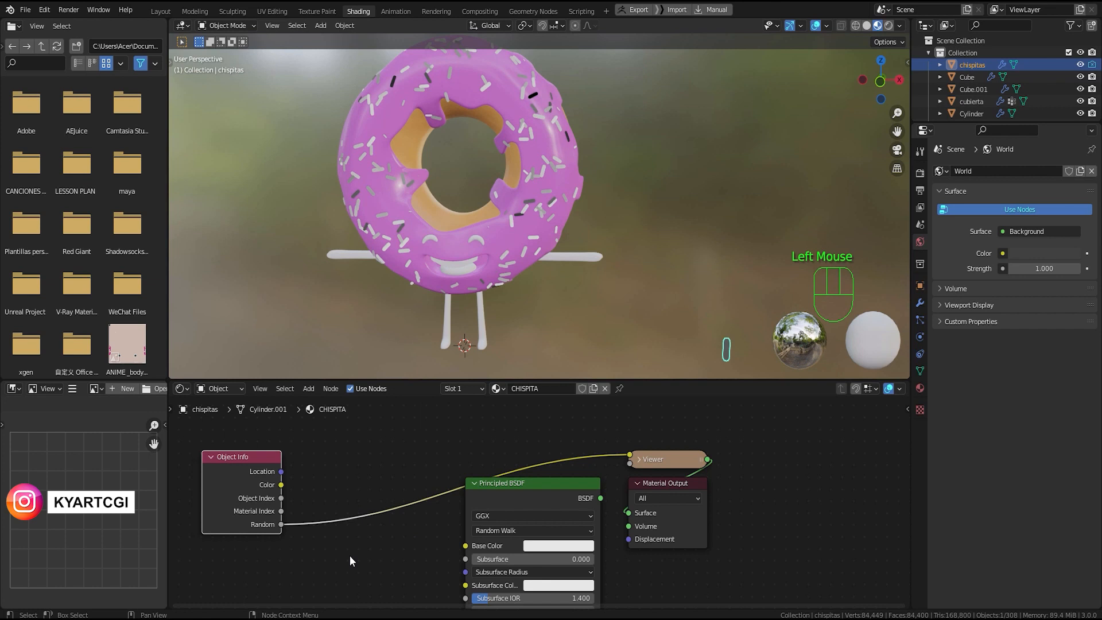
key(shift+a)
click(333, 477)
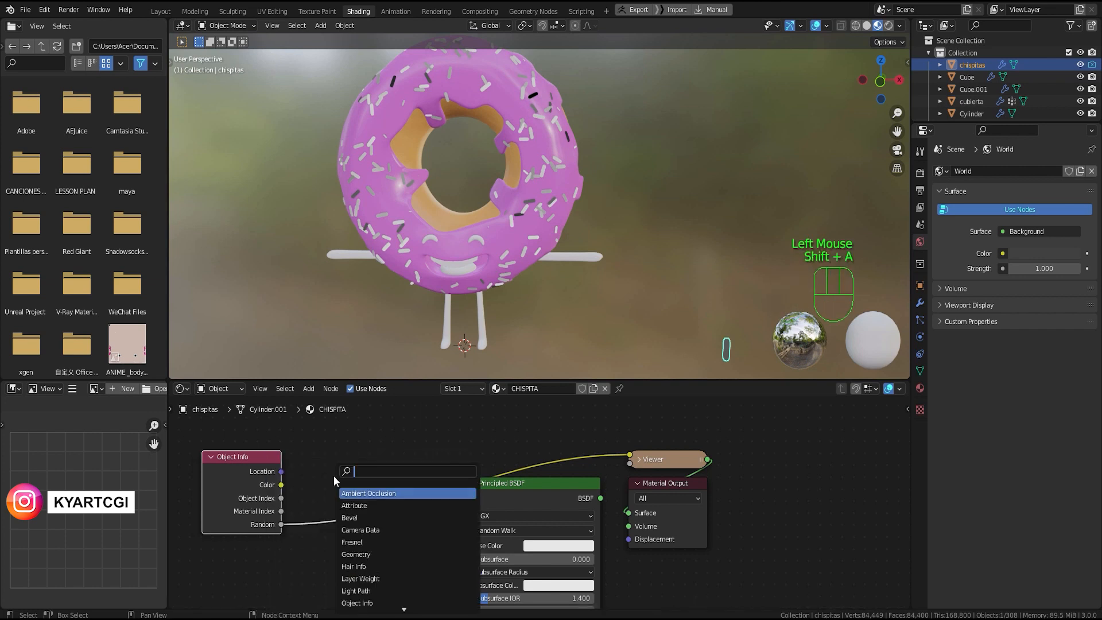
text(color)
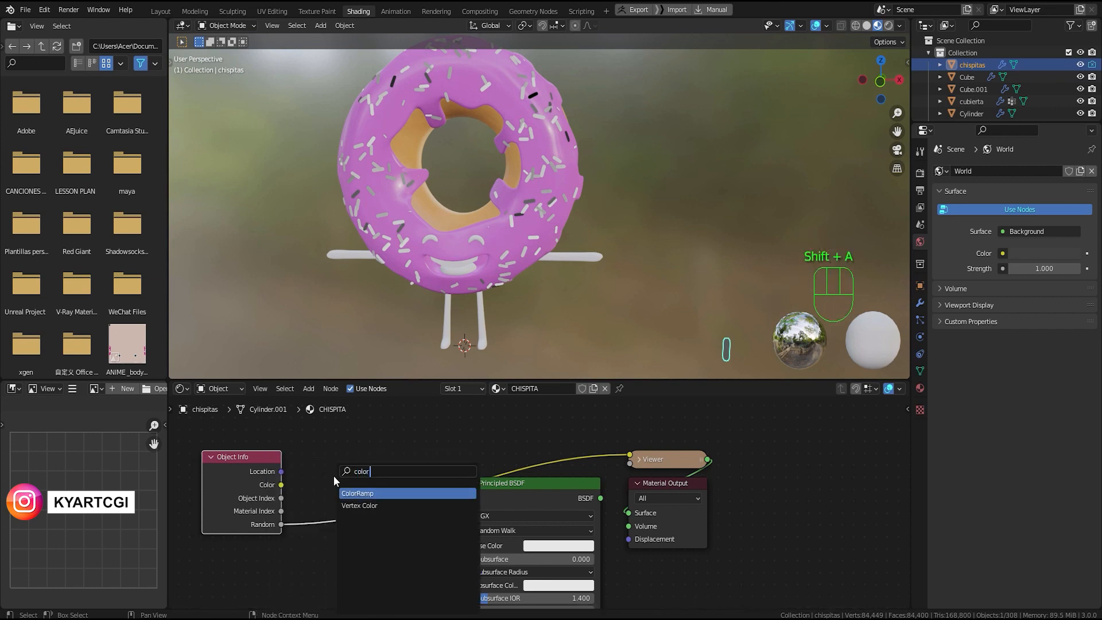
click(358, 494)
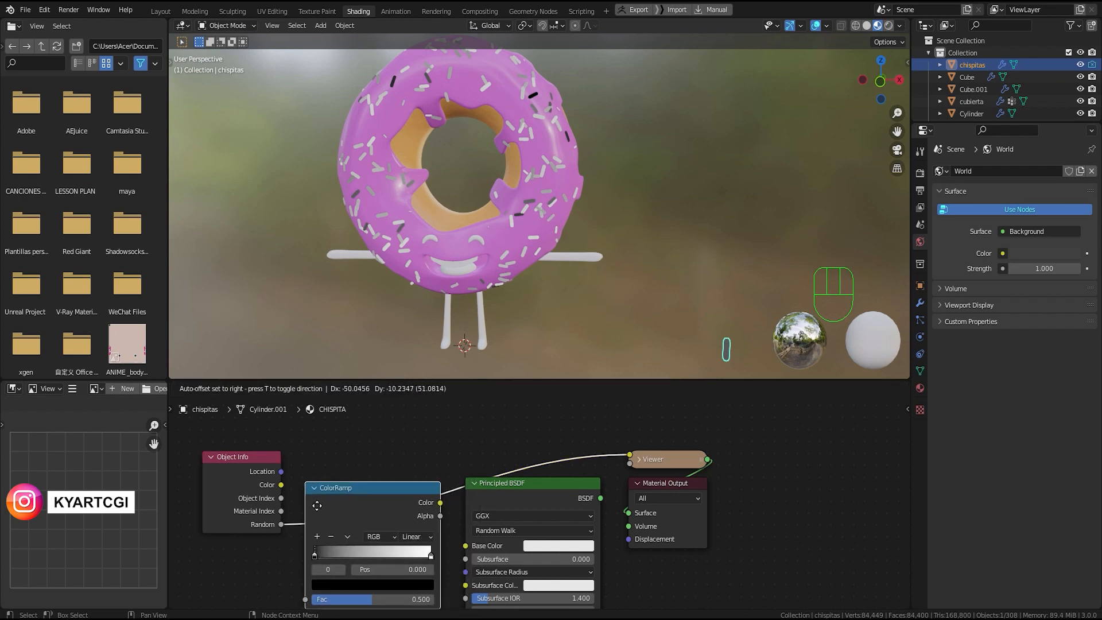
click(329, 498)
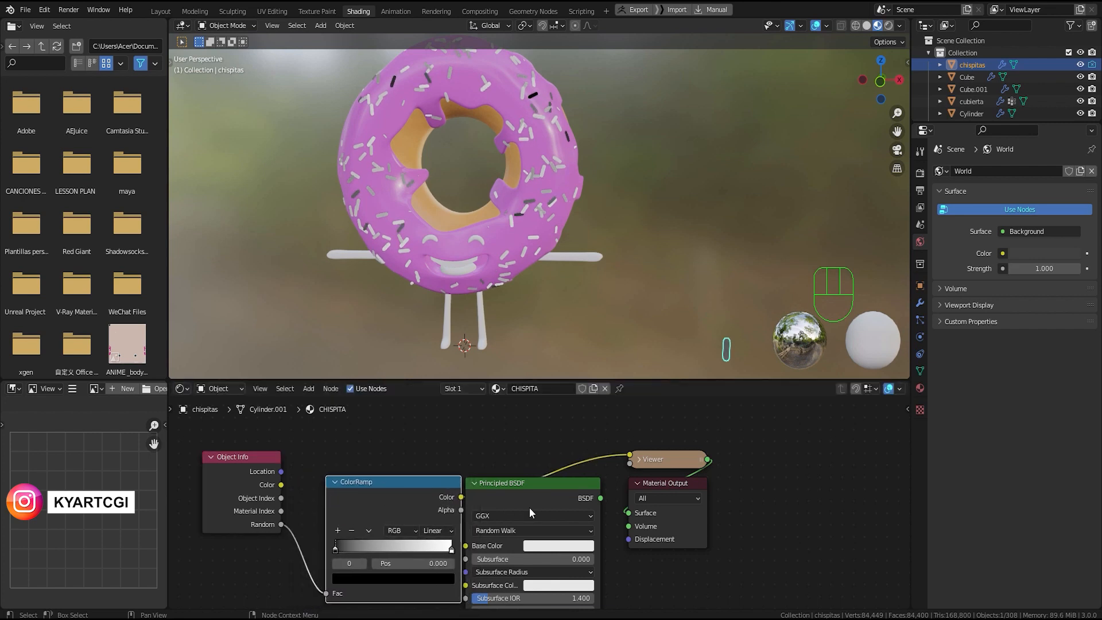
Step: Move the Principled BSDF and Material Output nodes away from the ColorRamp to space out the node tree
drag(543, 485, 553, 507)
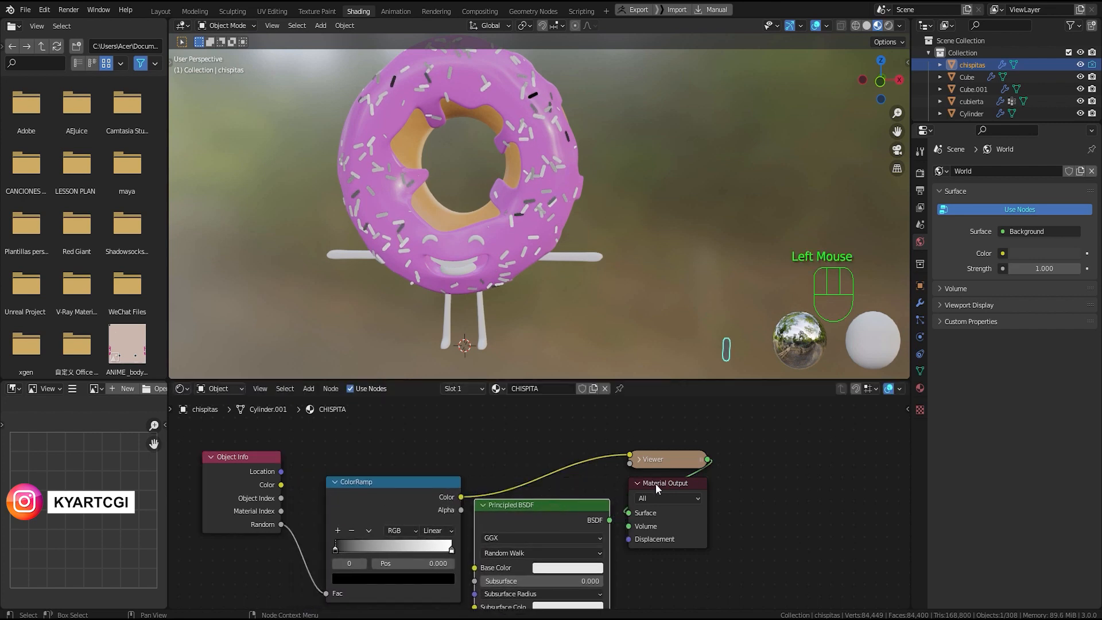
drag(655, 483, 706, 482)
drag(558, 506, 586, 504)
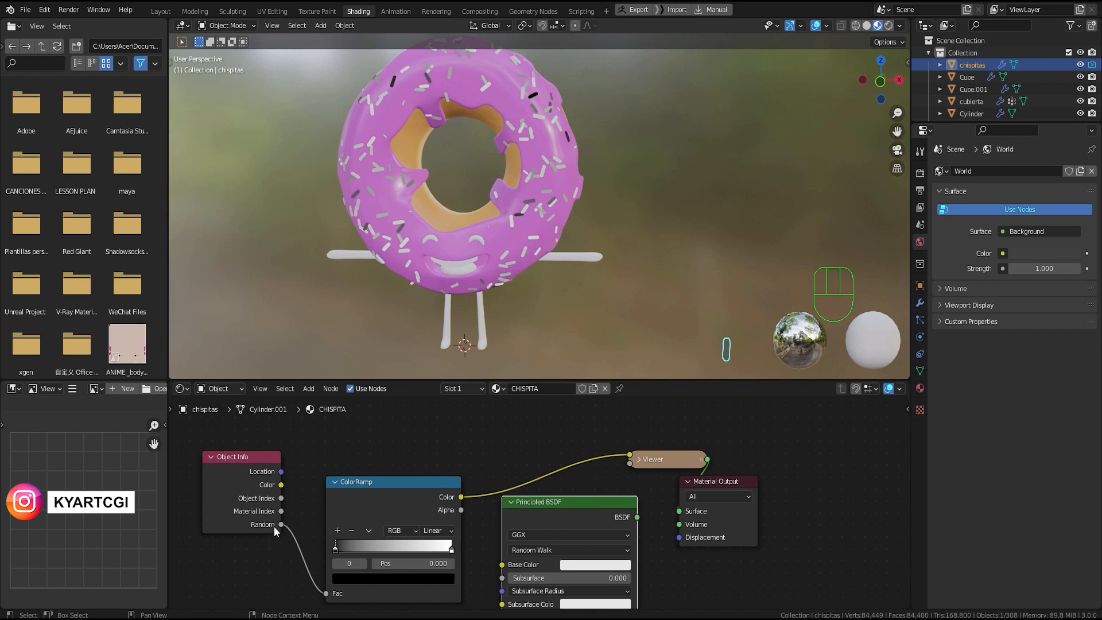
Step: Add two stops to the ColorRamp and spread the stops along the gradient, placing stop 2 at position 0.564
click(337, 531)
click(337, 531)
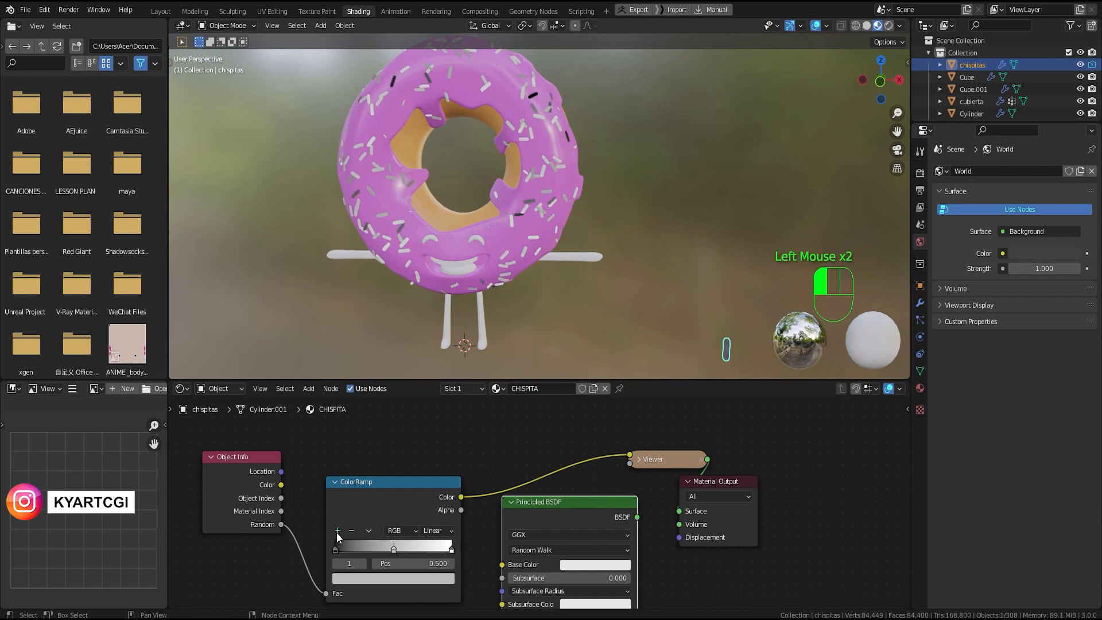
drag(394, 549, 433, 549)
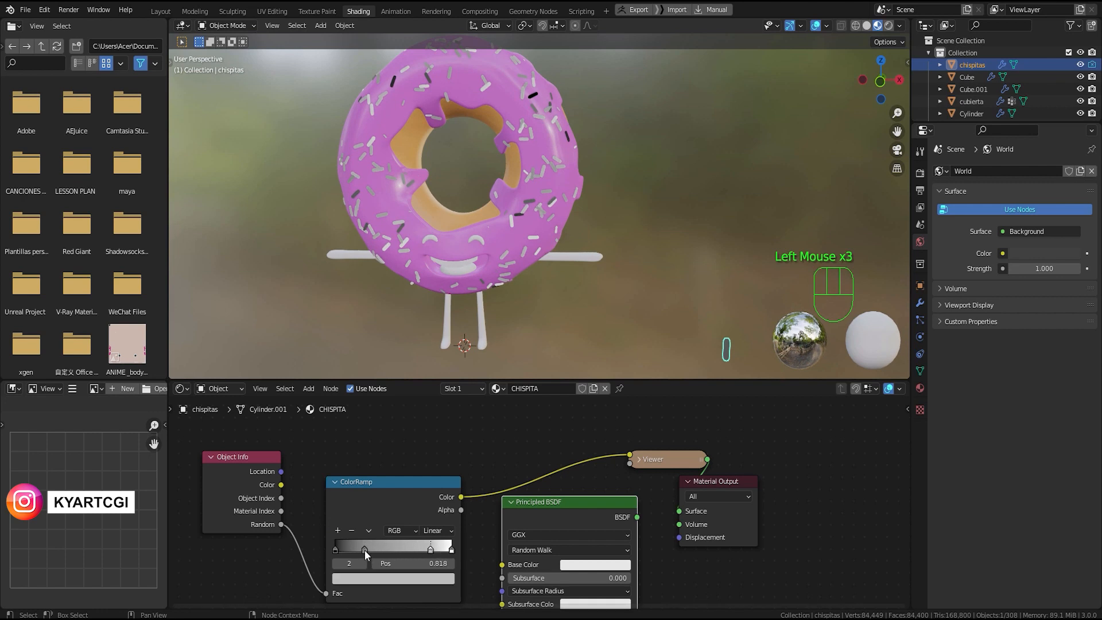
drag(364, 550, 391, 547)
click(420, 546)
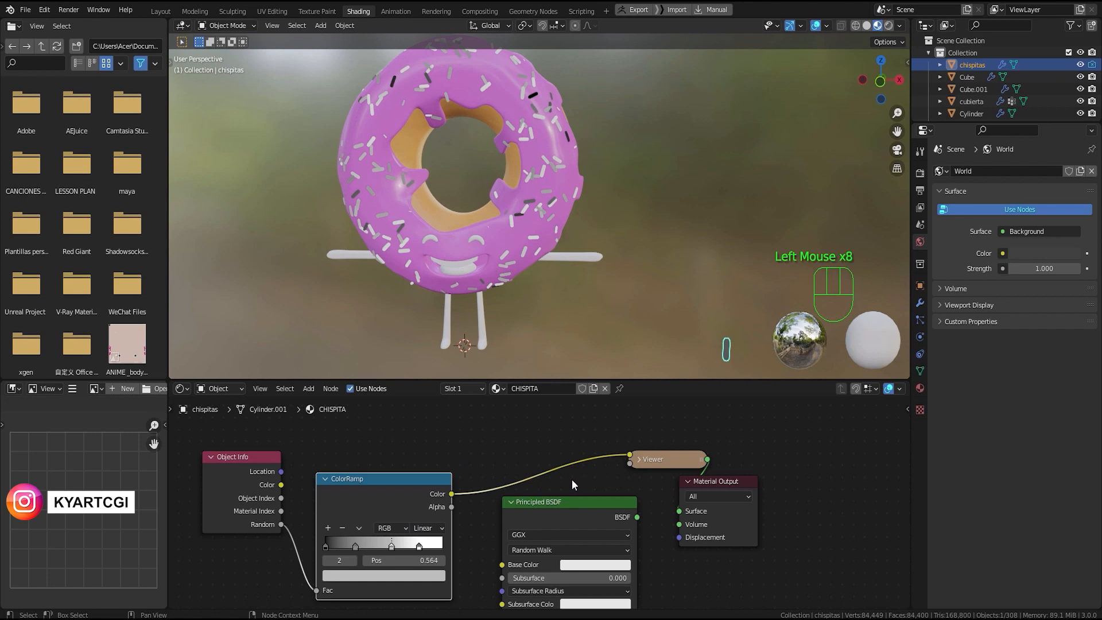
Step: Reconnect the Principled BSDF to the Material Output surface and link the ColorRamp Color output to its Base Color
ctrl+shift+click(535, 506)
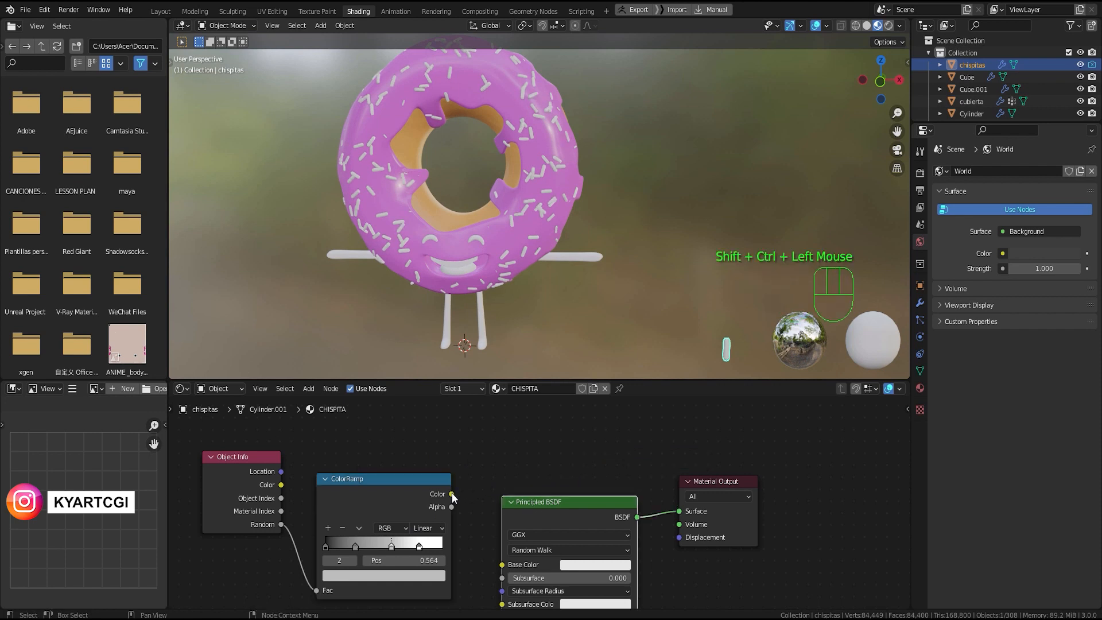
drag(453, 494, 503, 564)
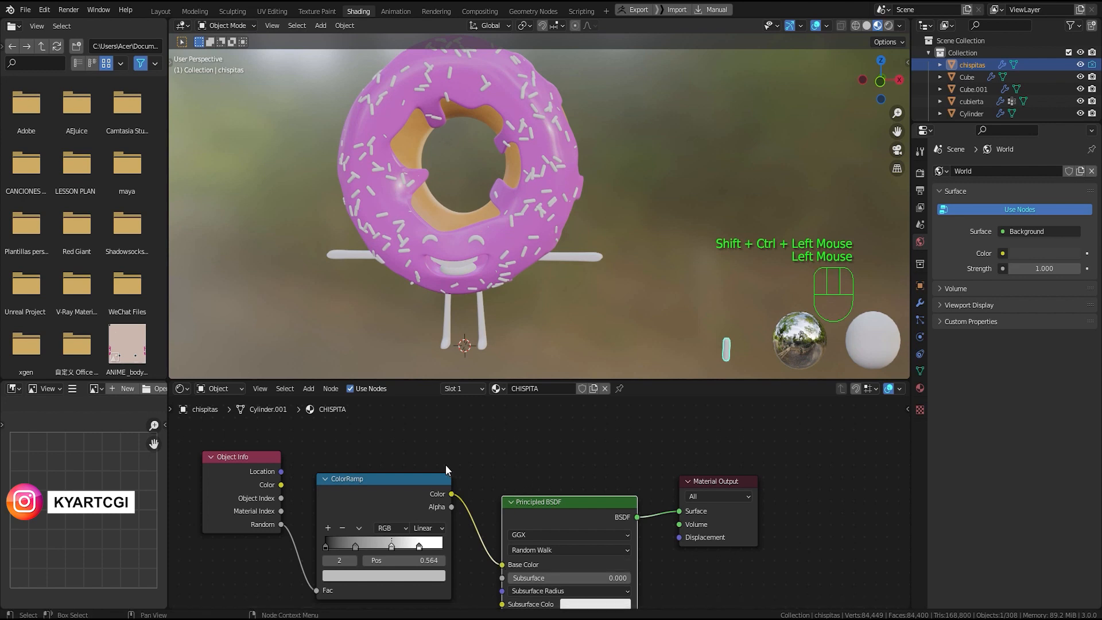
Step: Set the ColorRamp's interpolation to Constant
shift+middle_drag(475, 469, 555, 429)
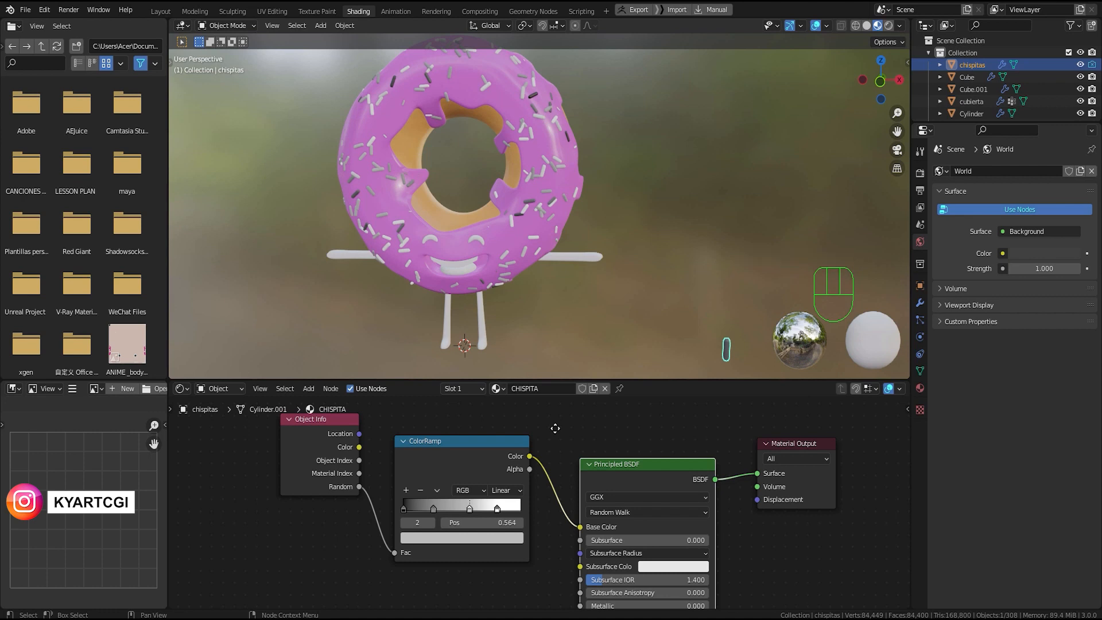
click(517, 491)
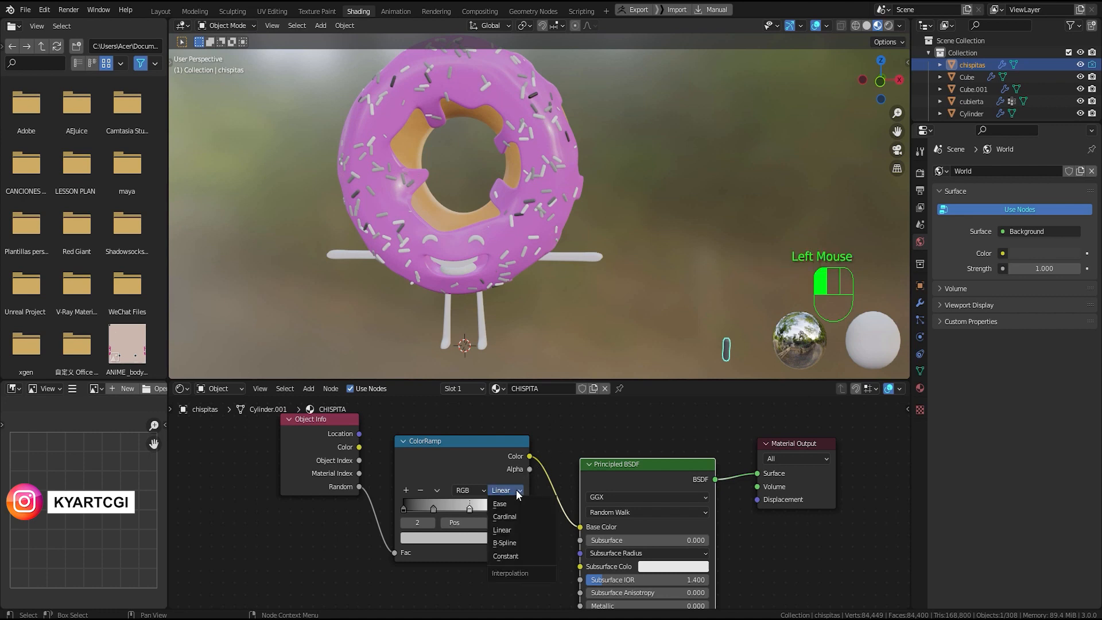
click(518, 557)
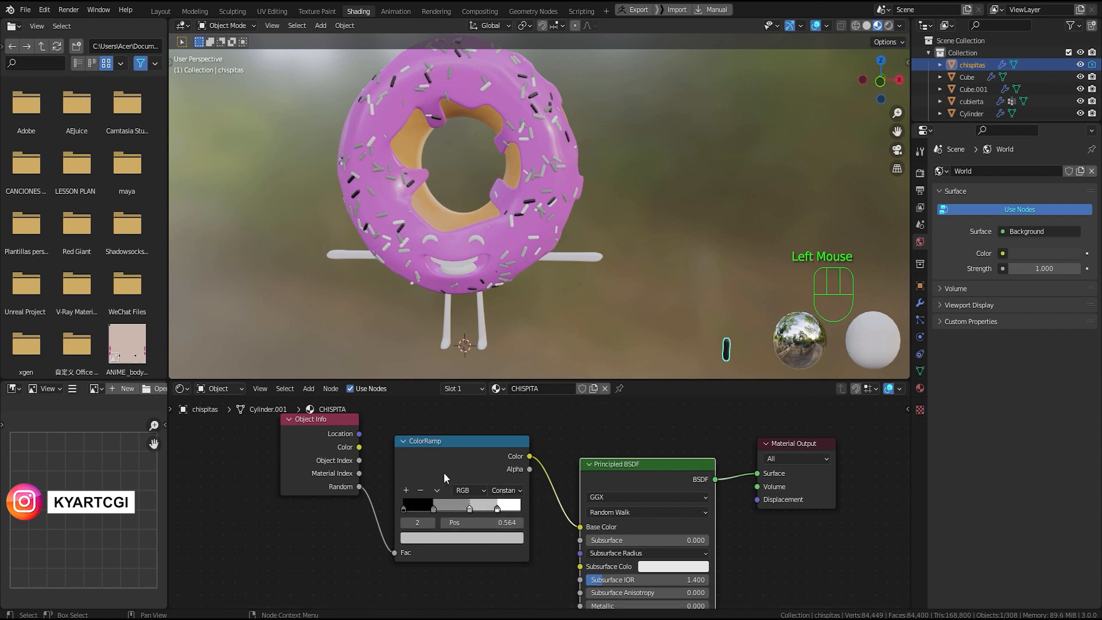
Step: Set the color of the ColorRamp's first stop, at position 0.000, to white (hex FFFFFF)
mouse_move(426, 284)
middle_down()
mouse_move(461, 300)
mouse_move(433, 268)
middle_up()
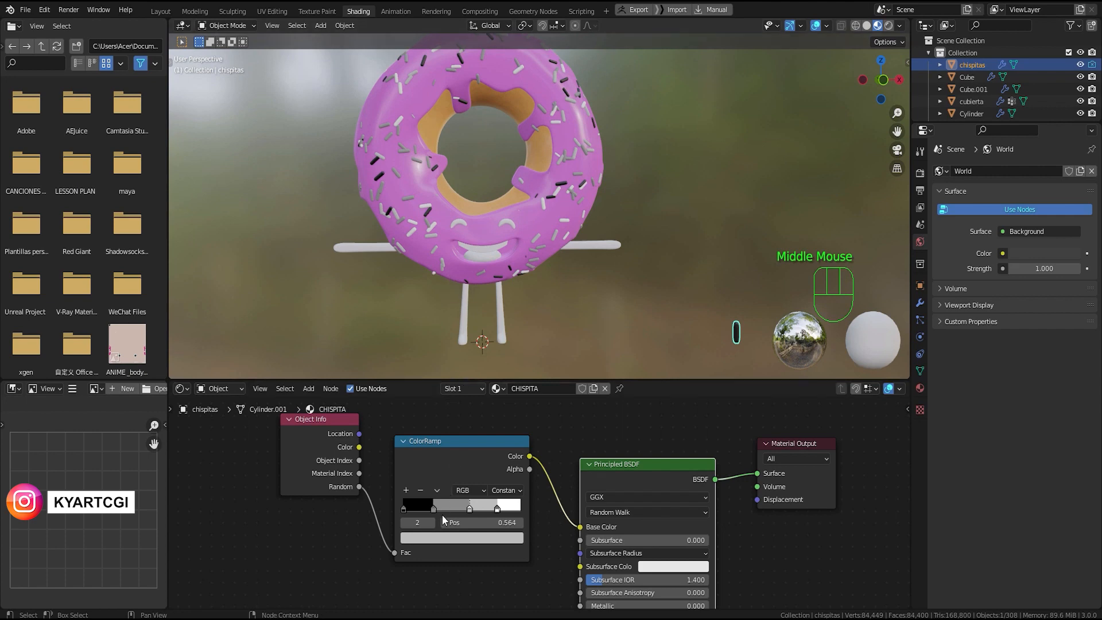
scroll(443, 515, up, 4)
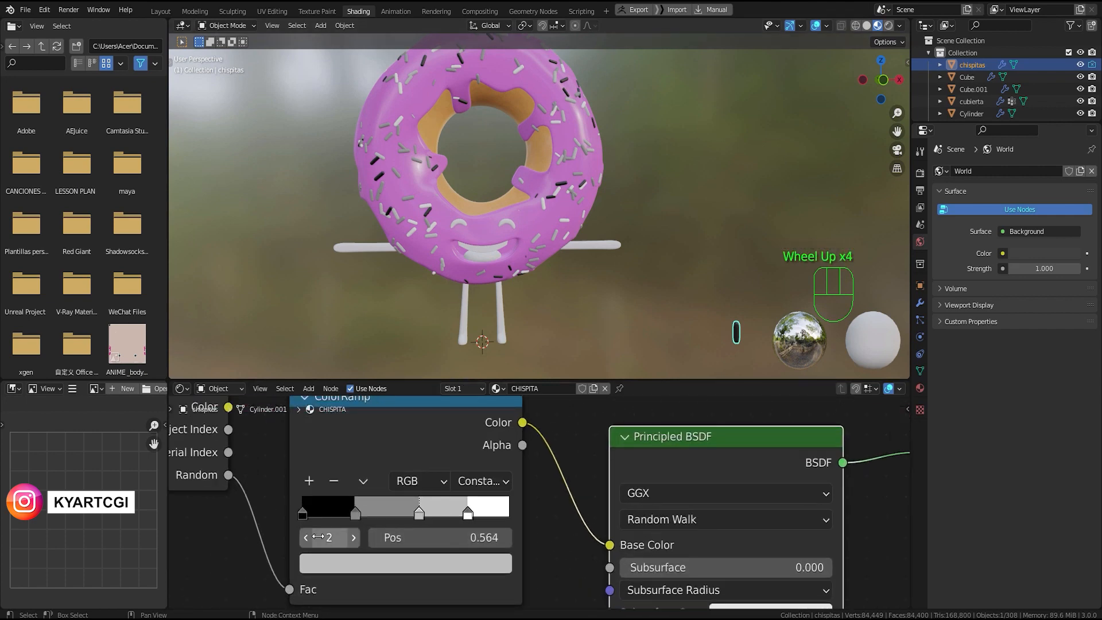
click(305, 520)
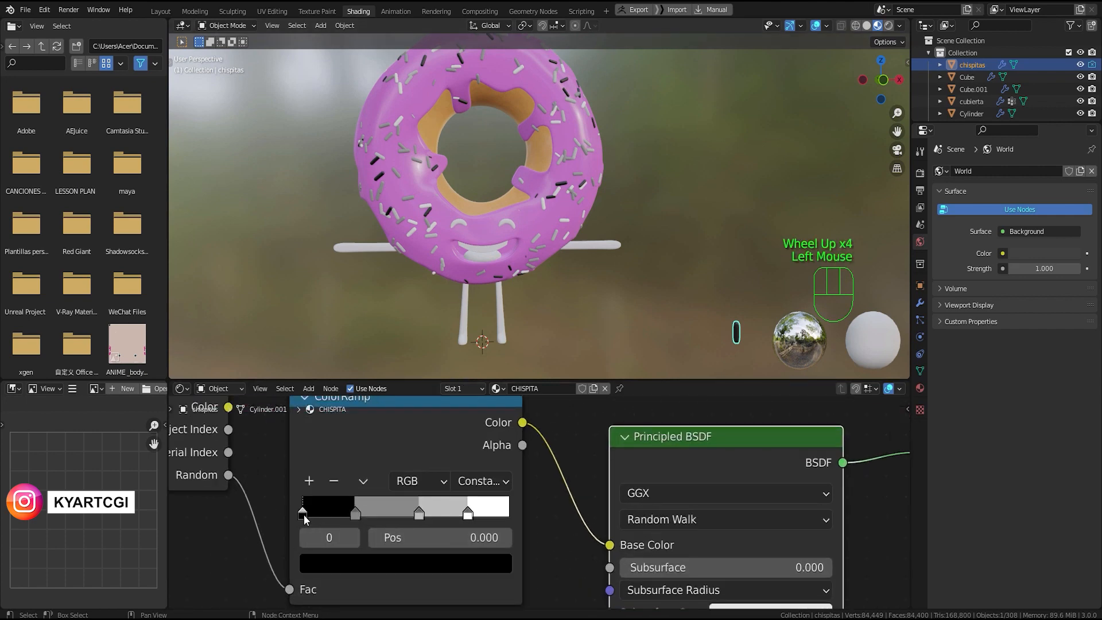
click(370, 560)
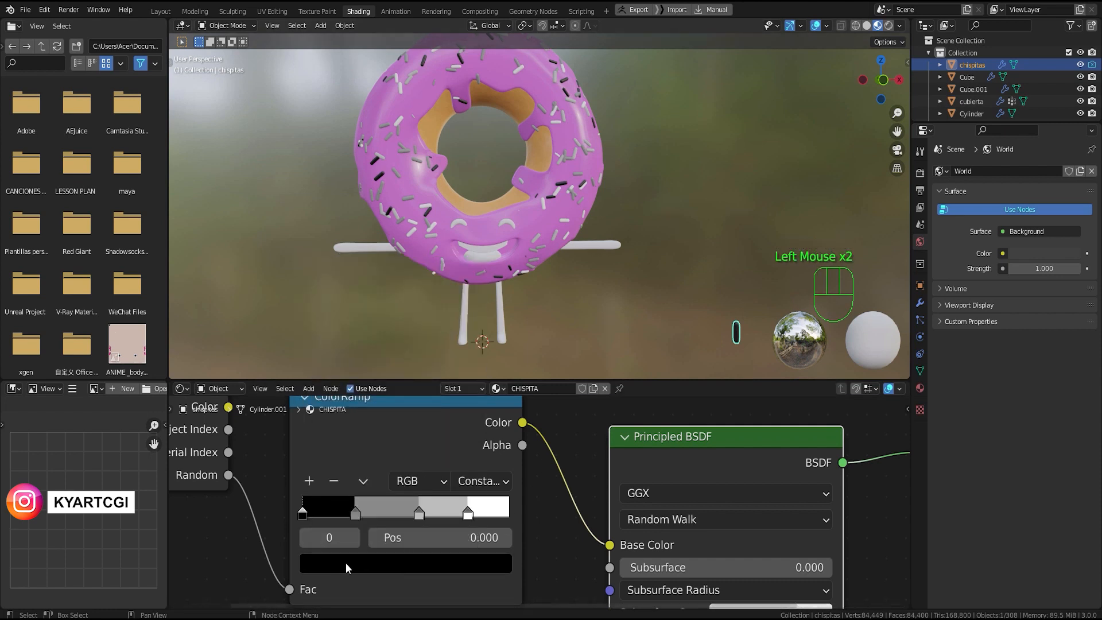
click(417, 564)
drag(470, 350, 468, 268)
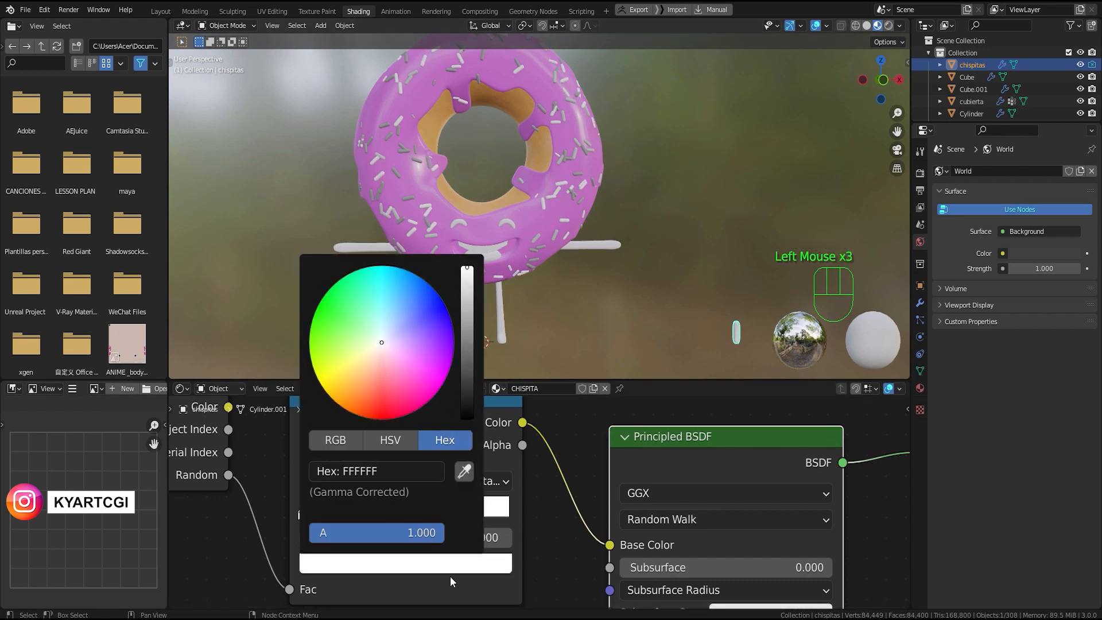
Step: Set the color of ColorRamp stop 1 to red with hex value FF2A03
click(356, 515)
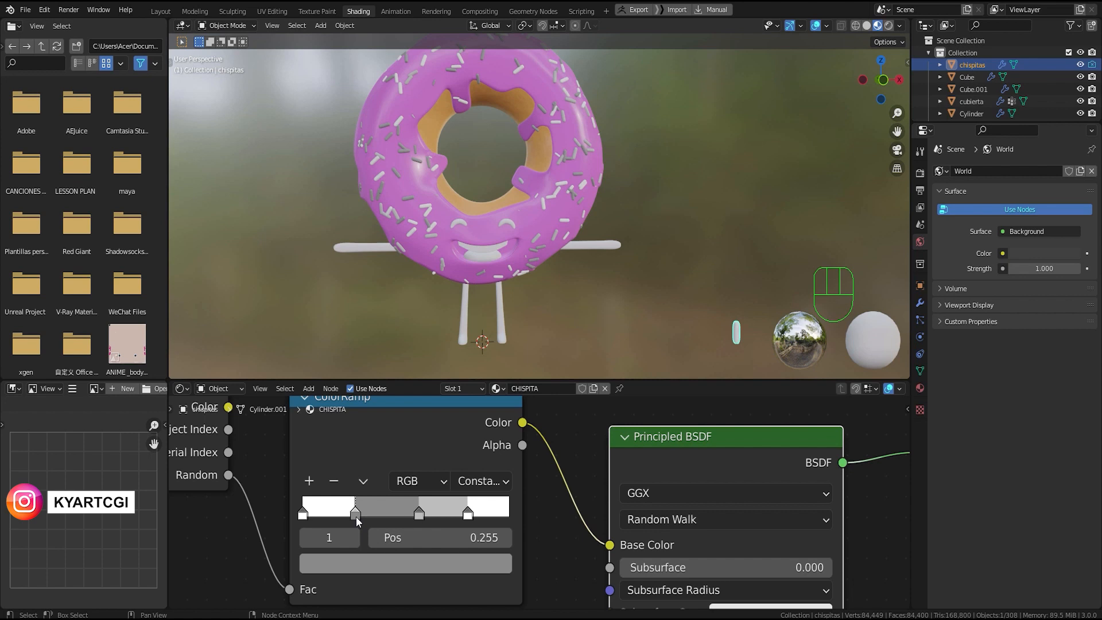
click(387, 567)
click(387, 567)
click(399, 477)
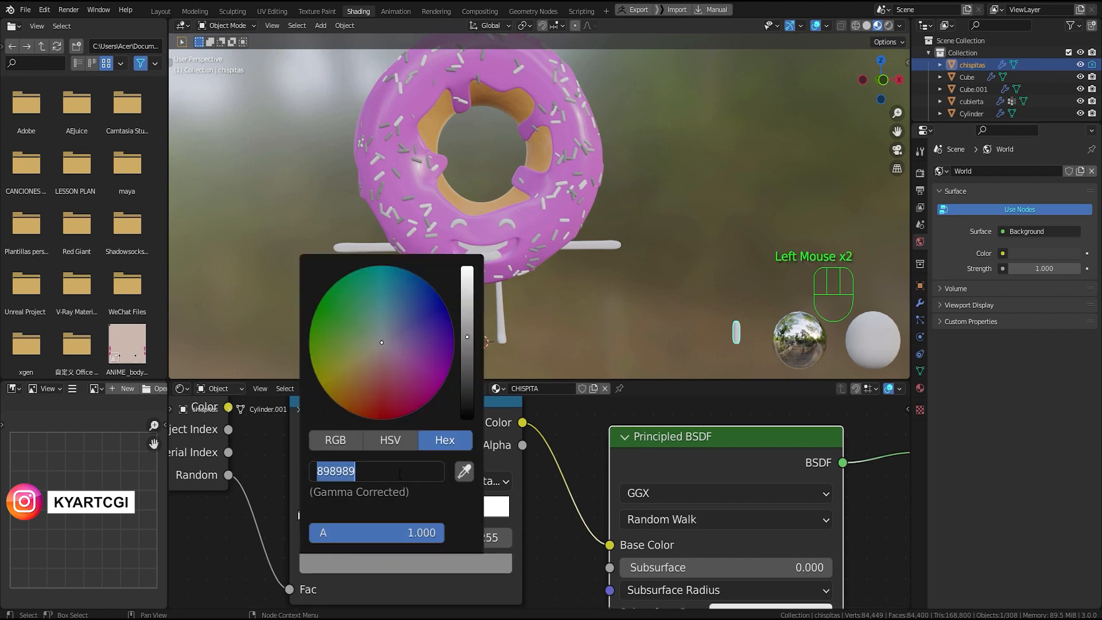
key(ctrl+a)
text(FF)
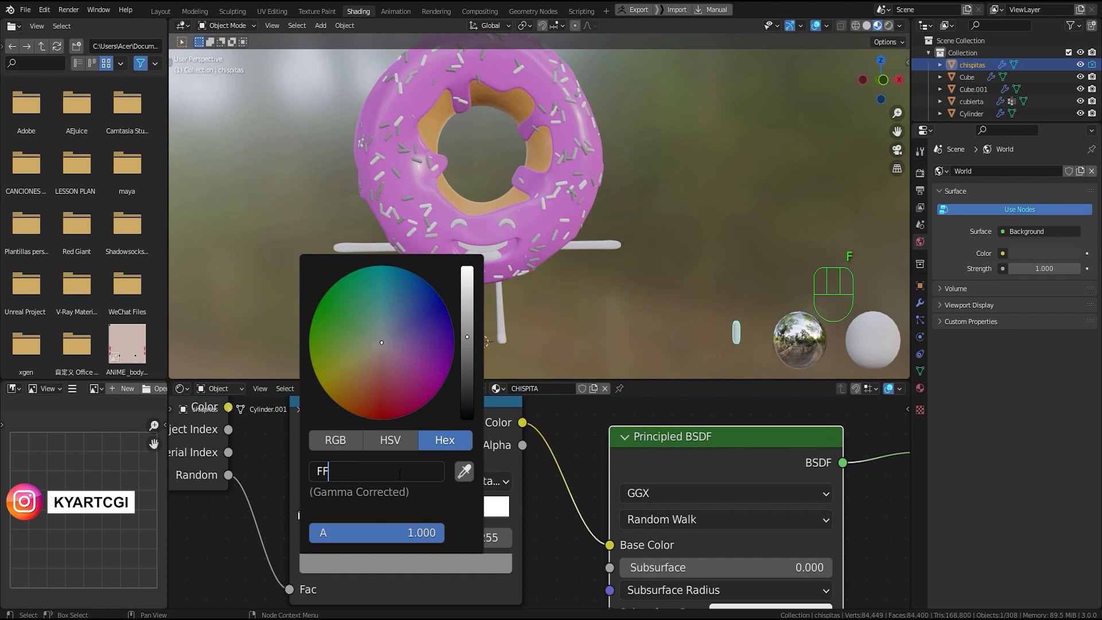
text(2A03)
key(Return)
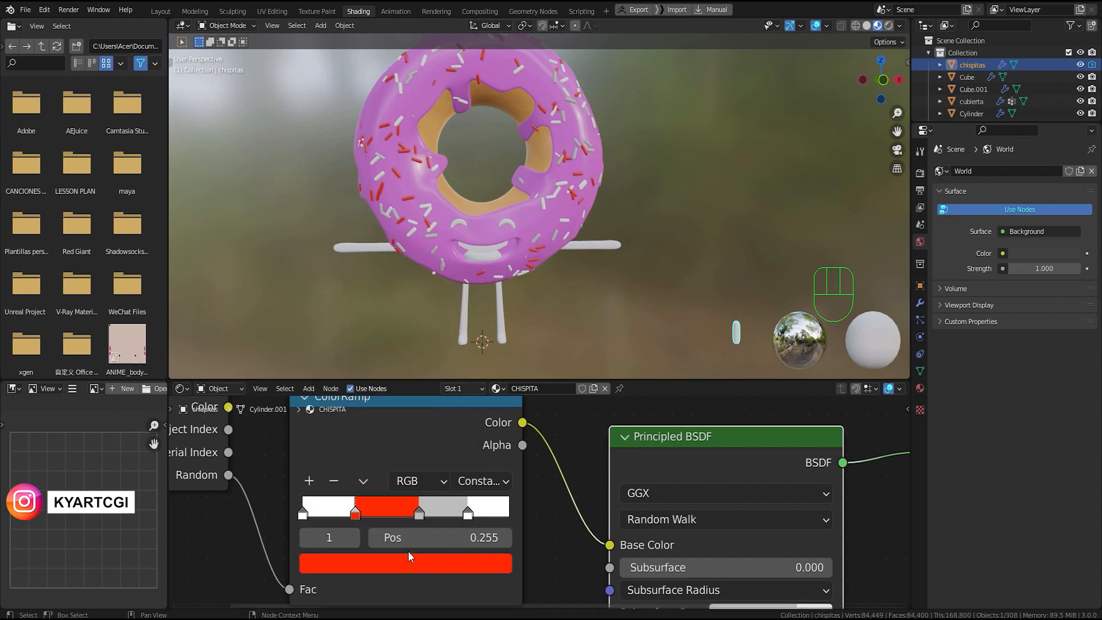
Step: Set the color of ColorRamp stop 2 to light blue with hex value 5FB8FF
click(419, 514)
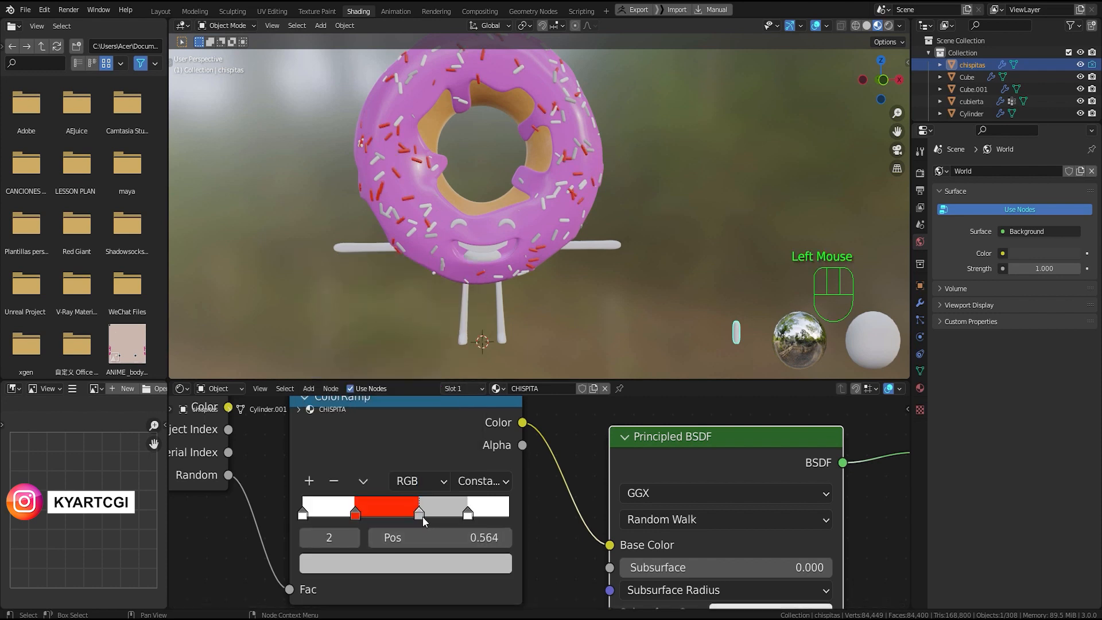
click(418, 562)
click(418, 564)
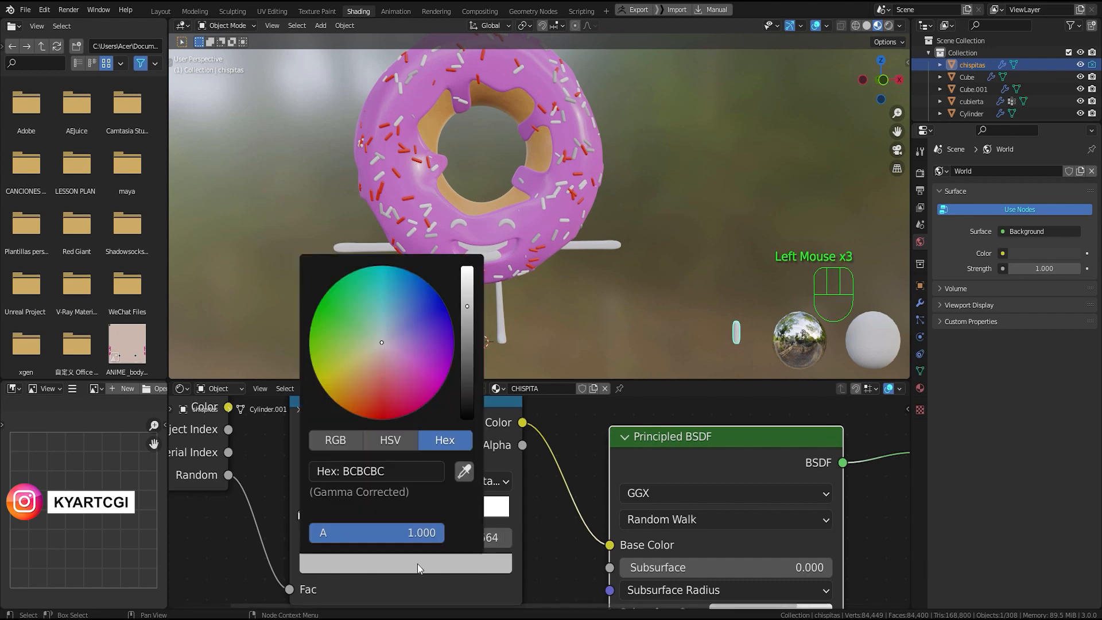
click(402, 473)
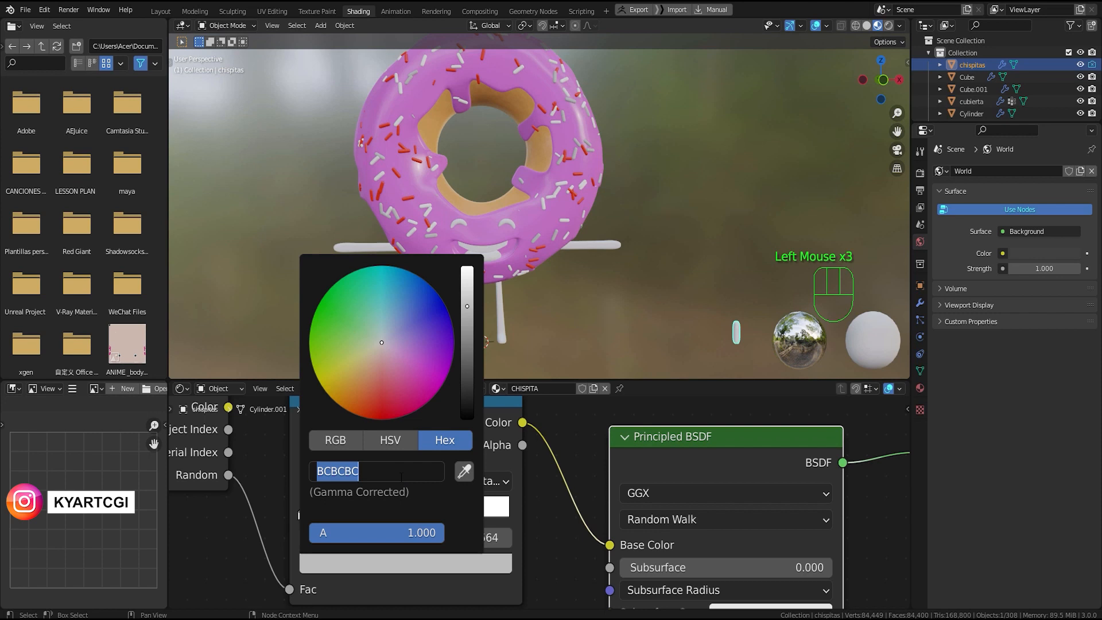
text(5F)
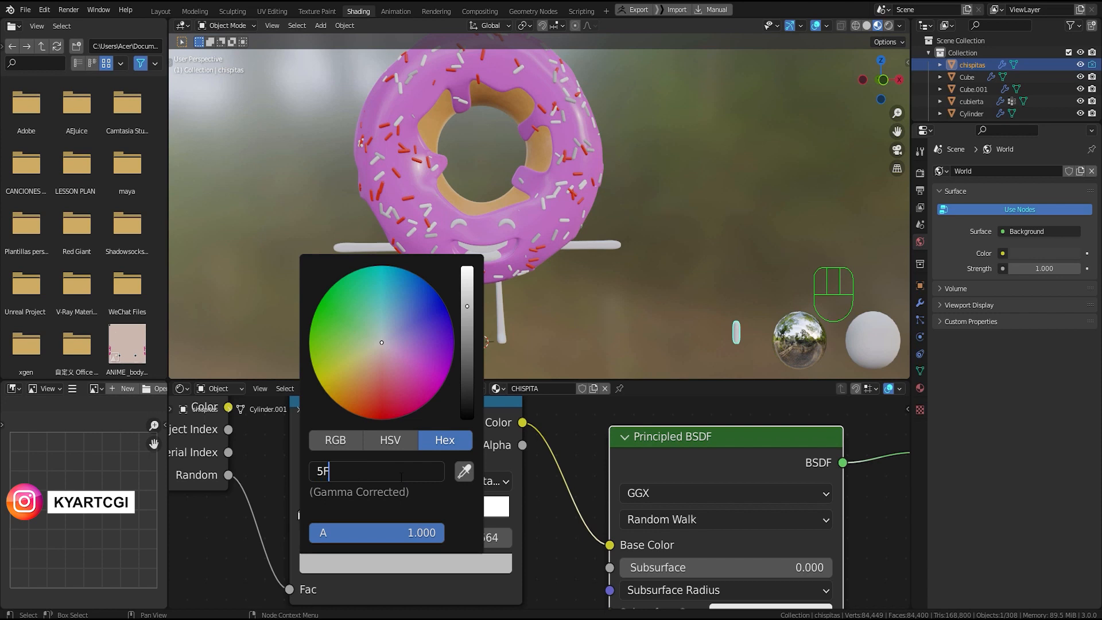
text(B8FF)
key(Return)
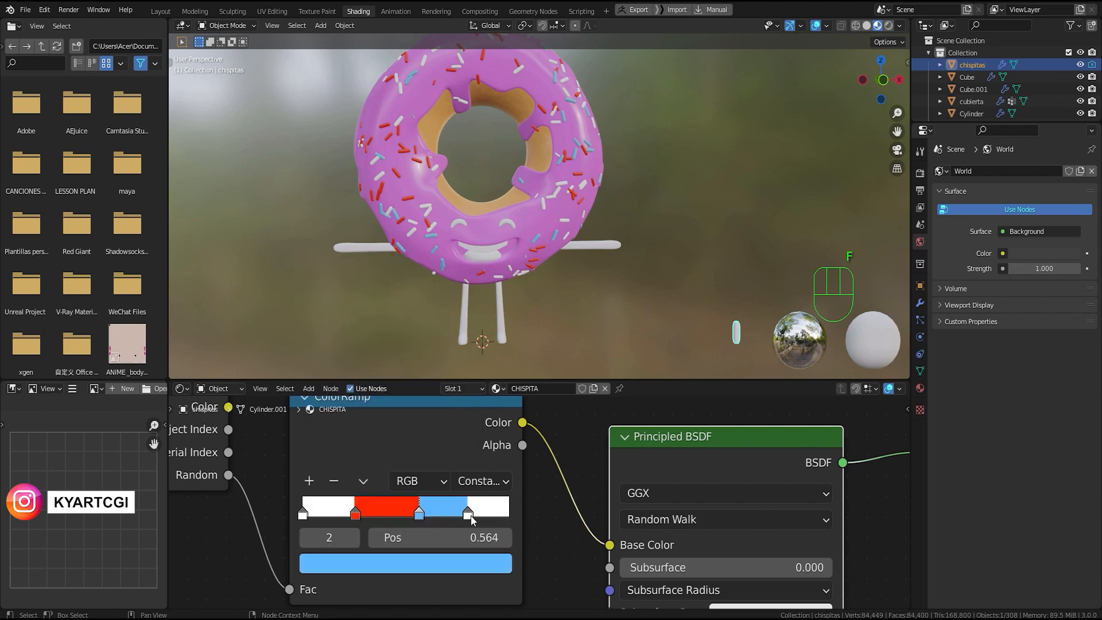
Step: Set the last ColorRamp stop of the CHISPITA material to the yellow-orange hex colour FFB641
click(468, 515)
click(468, 566)
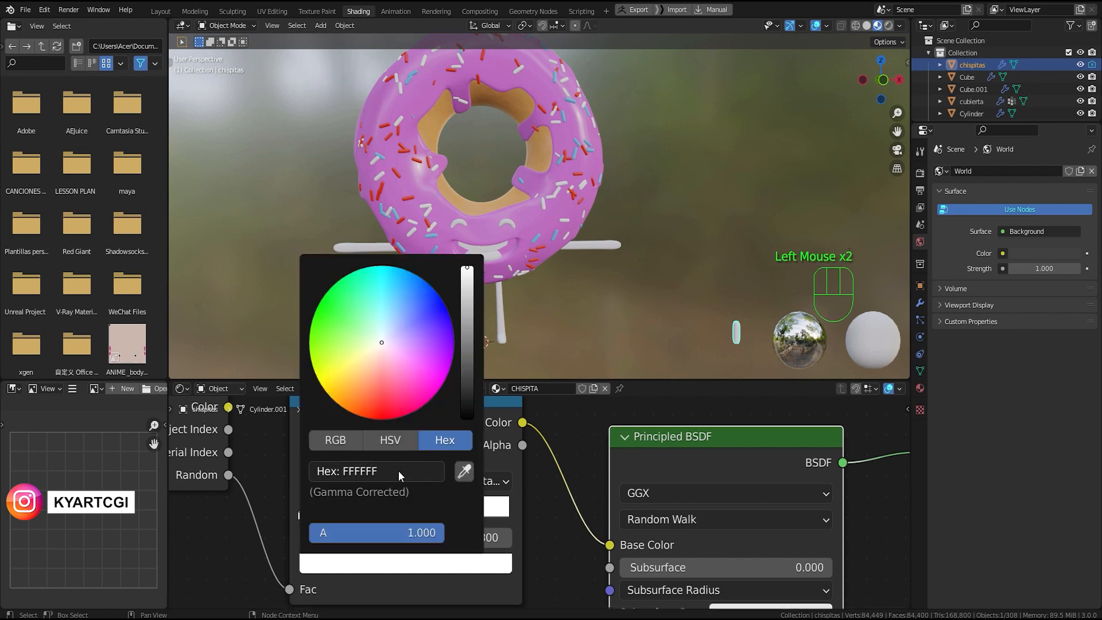
click(398, 471)
text(FF)
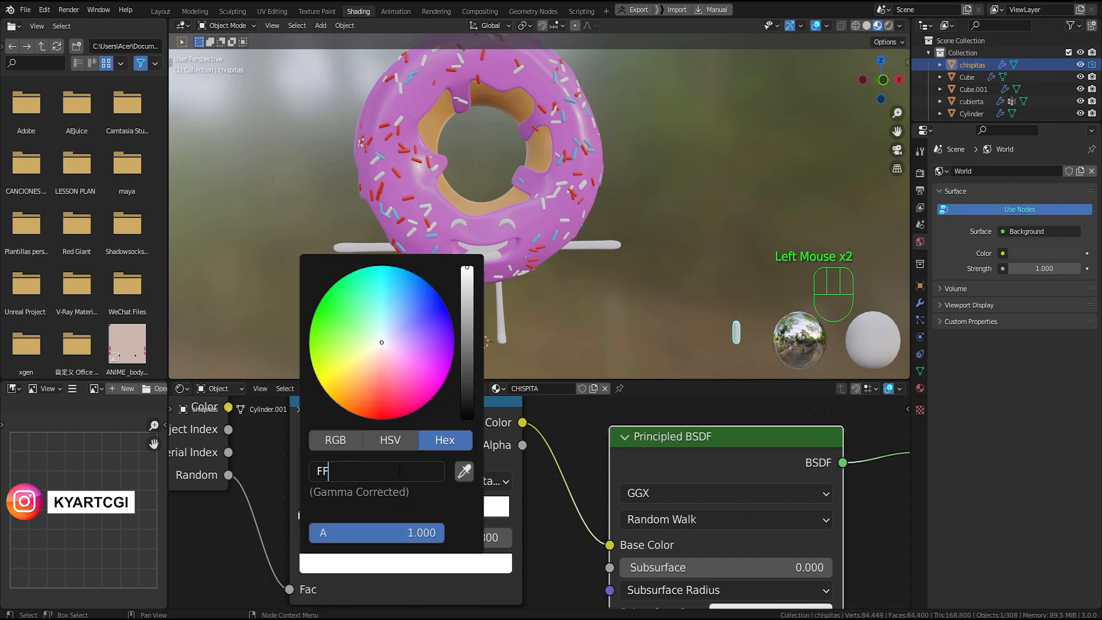
text(B6)
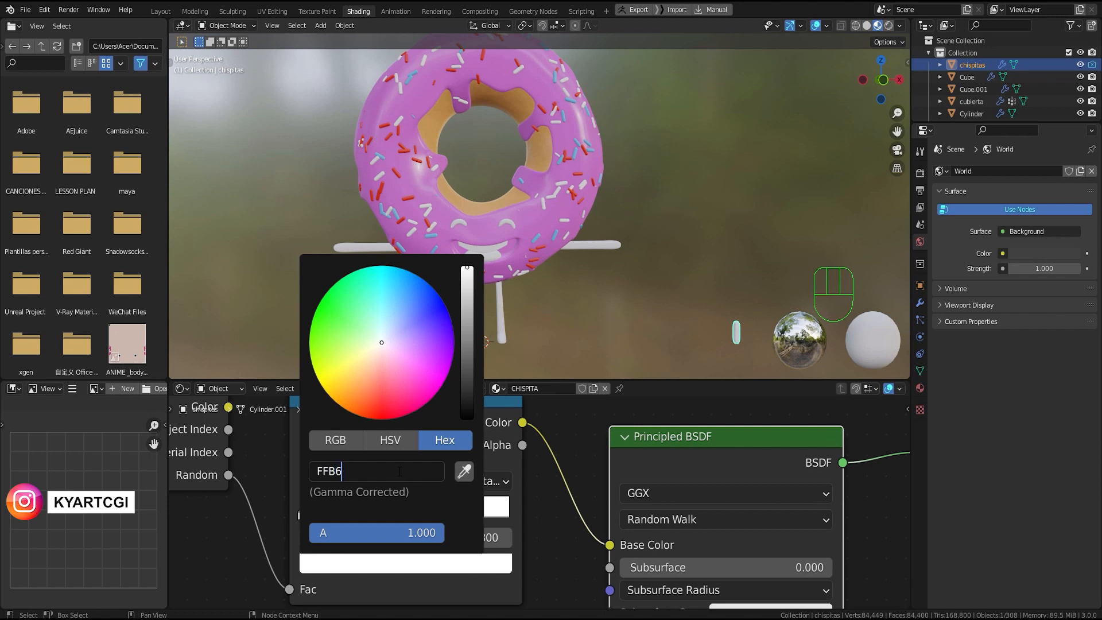
text(41)
key(Return)
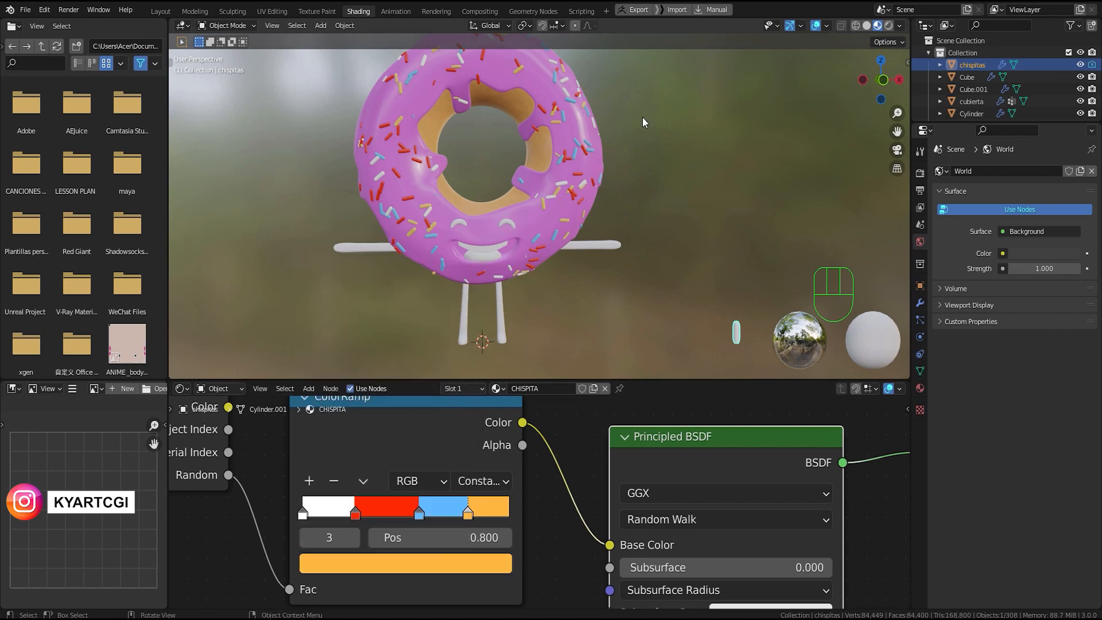
Step: Lower the Principled BSDF roughness of the sprinkles' CHISPITA material to 0.195
middle_drag(581, 245, 566, 271)
scroll(506, 274, up, 2)
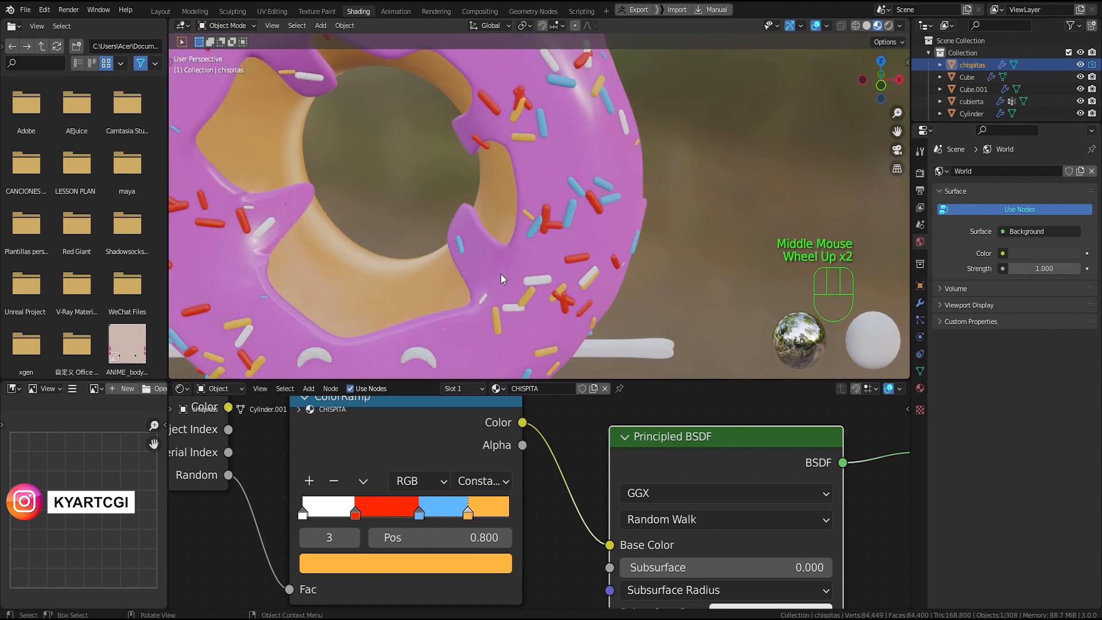
scroll(500, 275, down, 1)
mouse_move(500, 277)
middle_down()
mouse_move(513, 245)
mouse_move(539, 296)
mouse_move(527, 279)
mouse_move(552, 279)
mouse_move(531, 289)
mouse_move(495, 275)
mouse_move(505, 262)
middle_up()
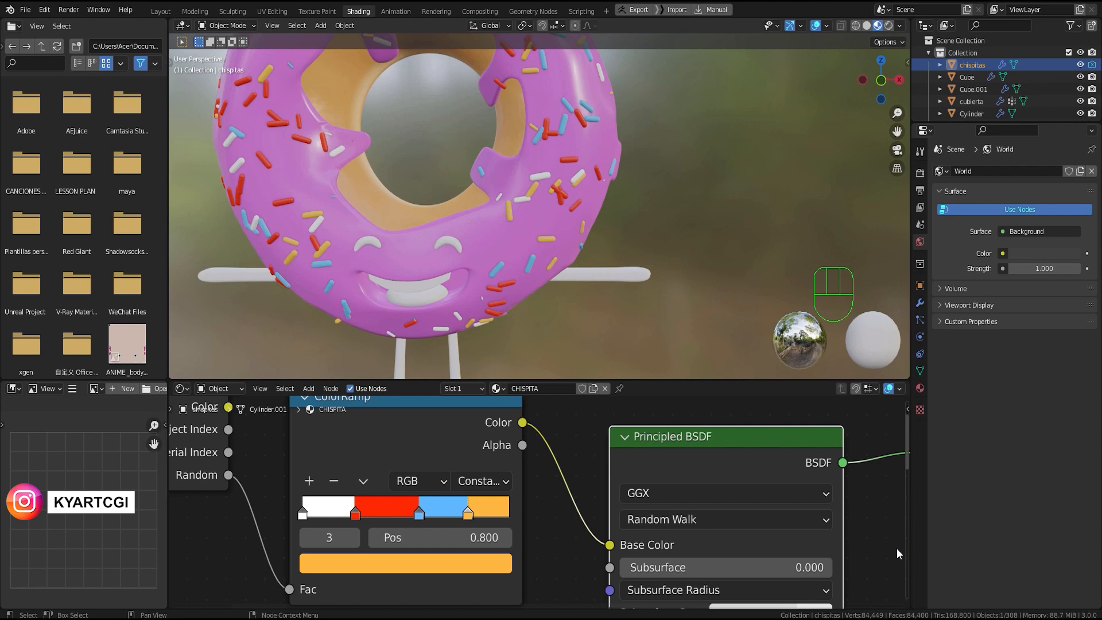
scroll(548, 223, up, 2)
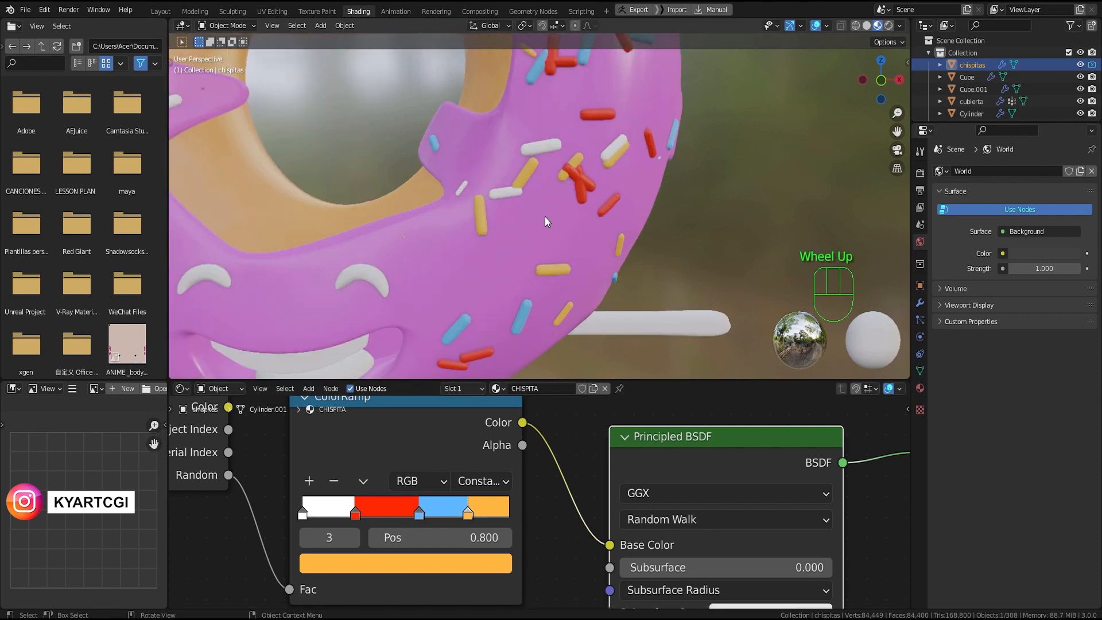
middle_drag(567, 236, 567, 207)
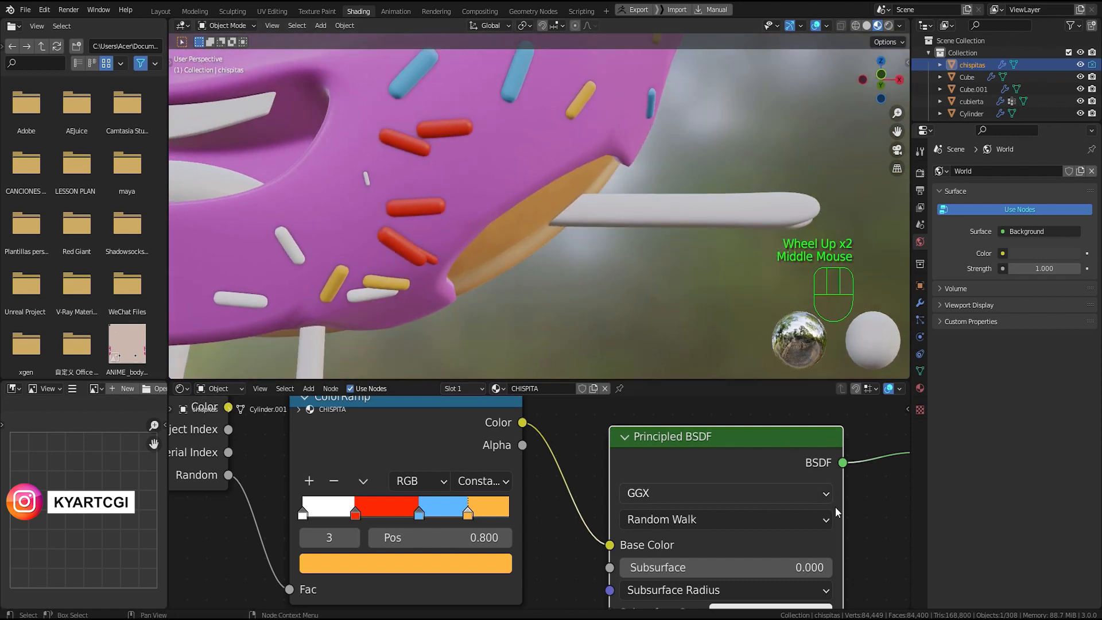
middle_drag(856, 518, 757, 396)
middle_drag(775, 512, 805, 486)
drag(664, 531, 603, 531)
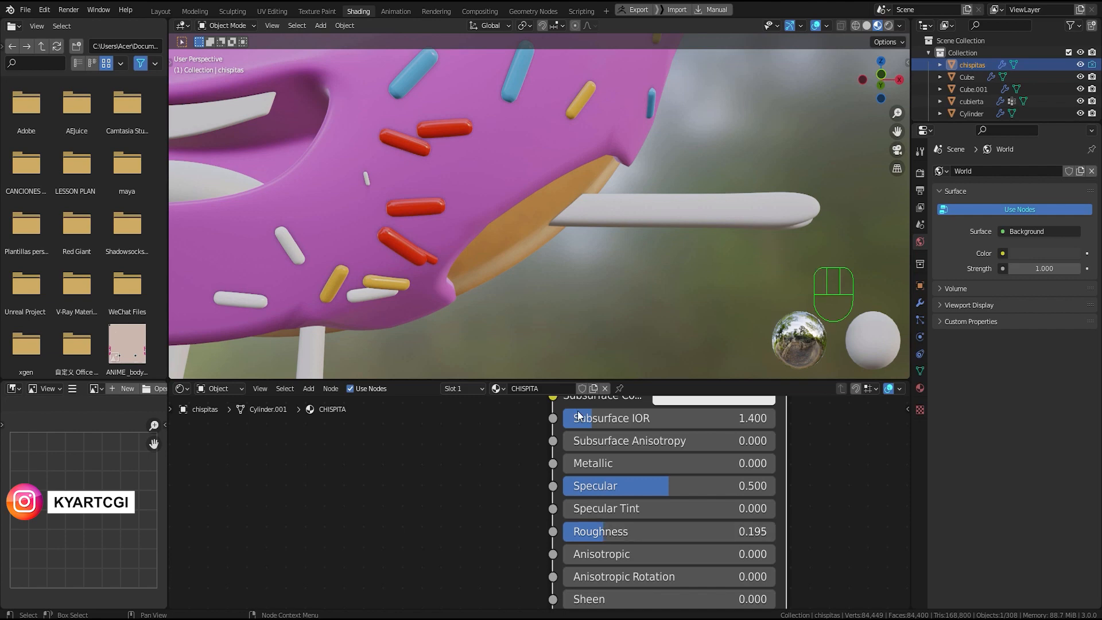
Step: Examine the donut character and its sprinkles from several angles and distances
middle_drag(560, 304, 585, 316)
scroll(584, 314, down, 5)
middle_drag(579, 260, 526, 263)
scroll(557, 286, down, 2)
scroll(541, 277, up, 2)
scroll(574, 309, down, 1)
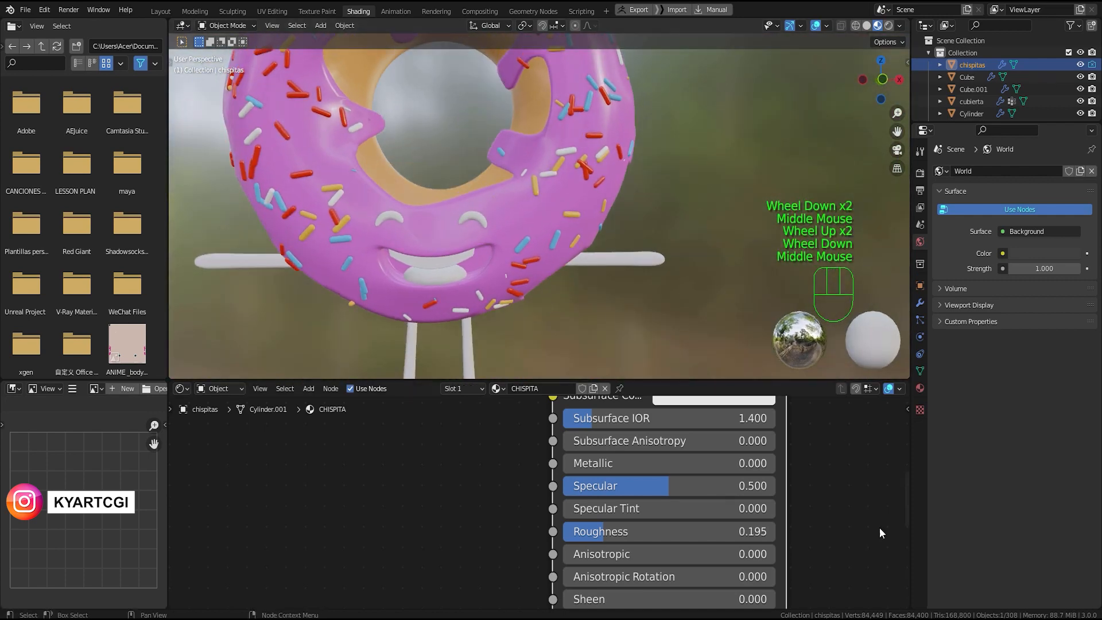
scroll(426, 394, down, 2)
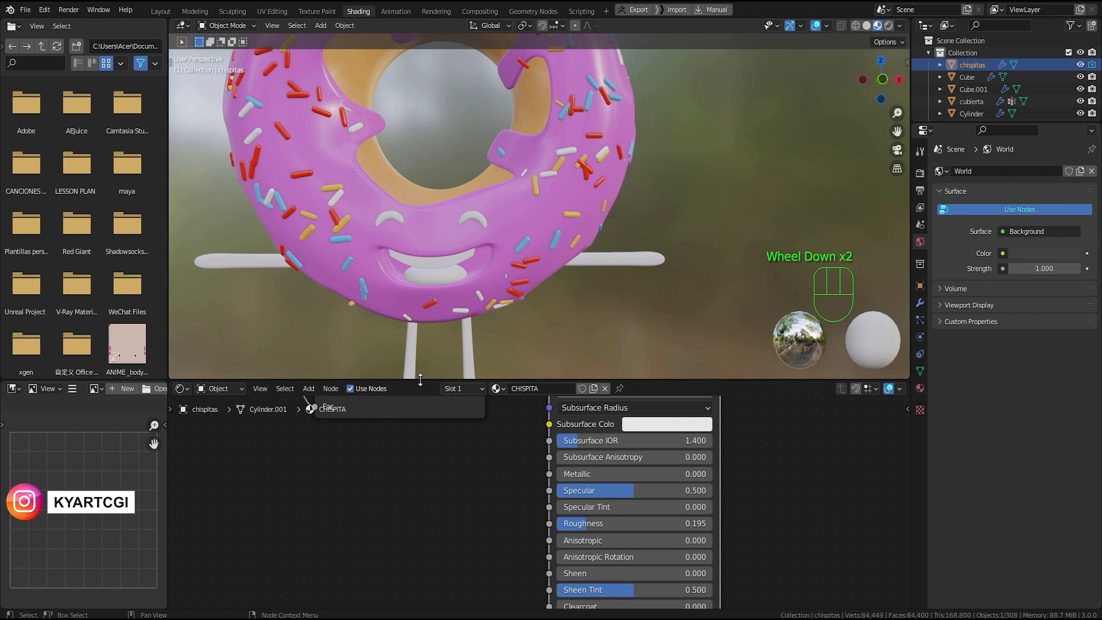
shift+middle_drag(563, 295, 594, 245)
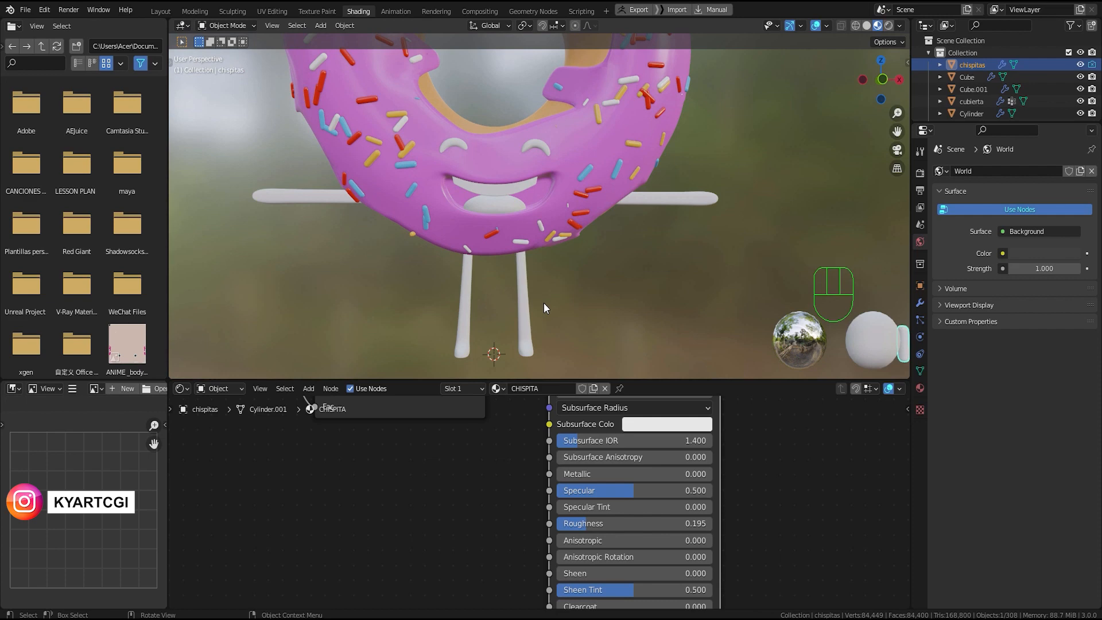
shift+middle_drag(542, 278, 541, 304)
middle_drag(568, 336, 603, 253)
scroll(604, 254, down, 2)
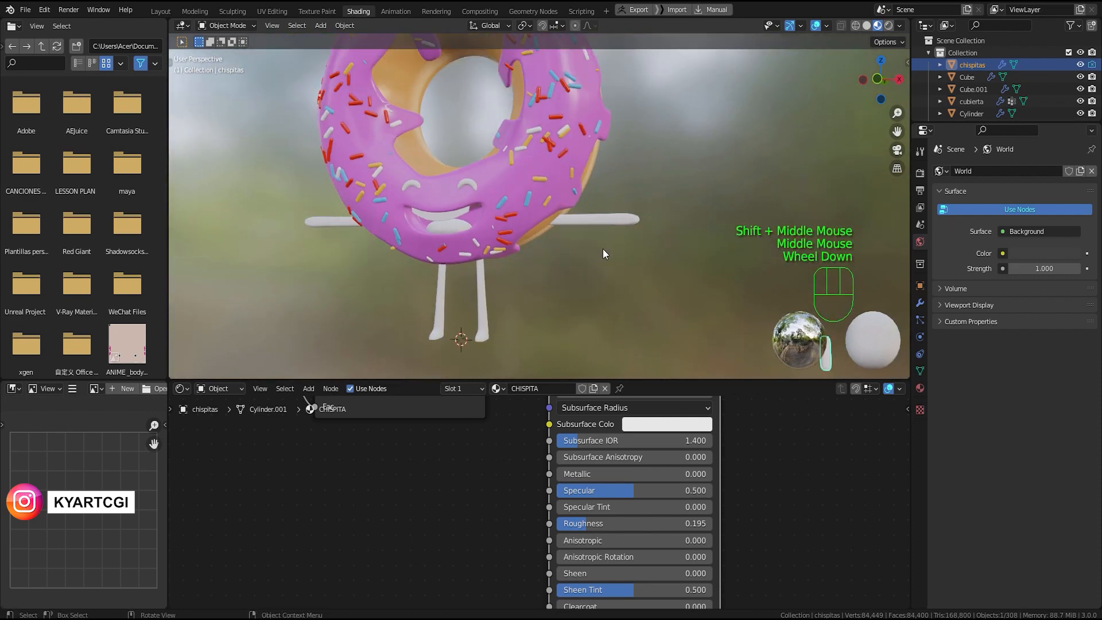
Step: Create a new material for the donut's arms and name it MANOS
click(615, 219)
middle_click(430, 524)
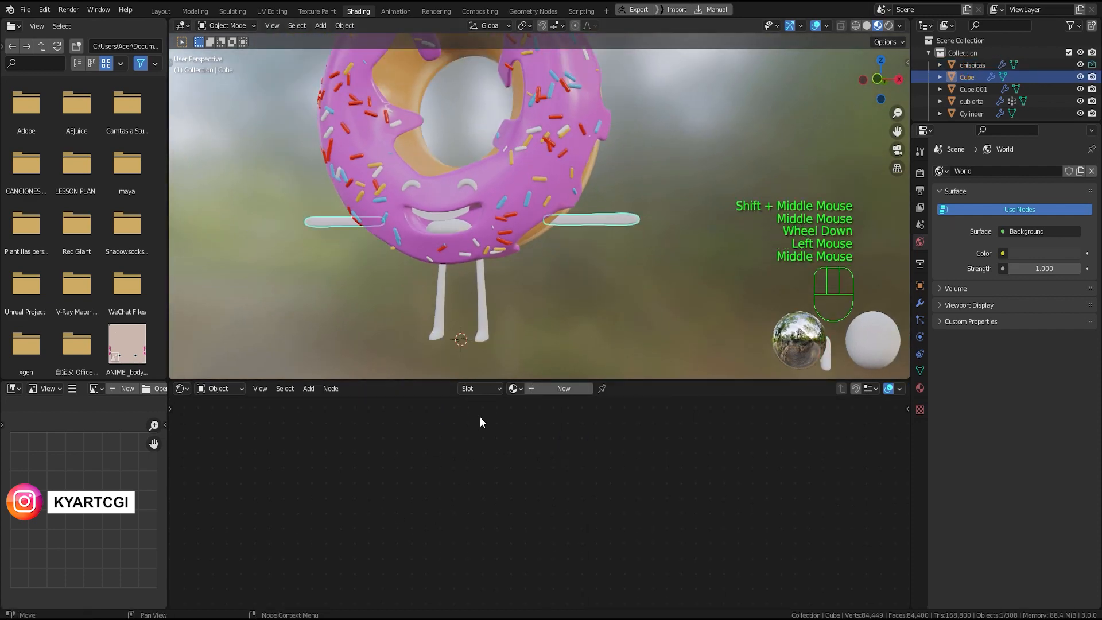
middle_drag(500, 356, 498, 322)
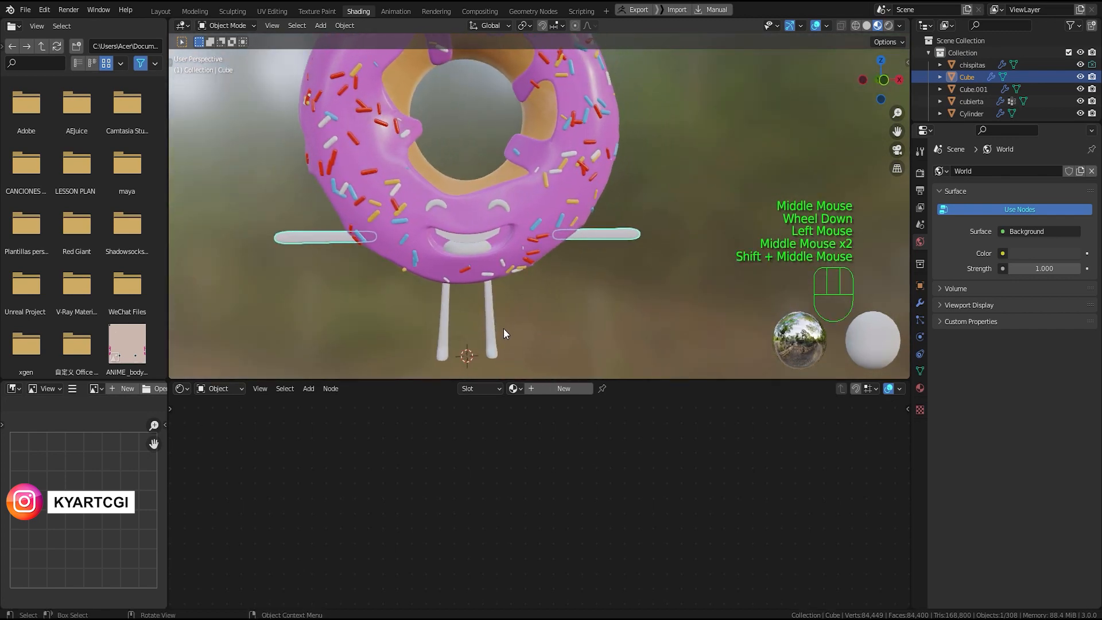
click(569, 389)
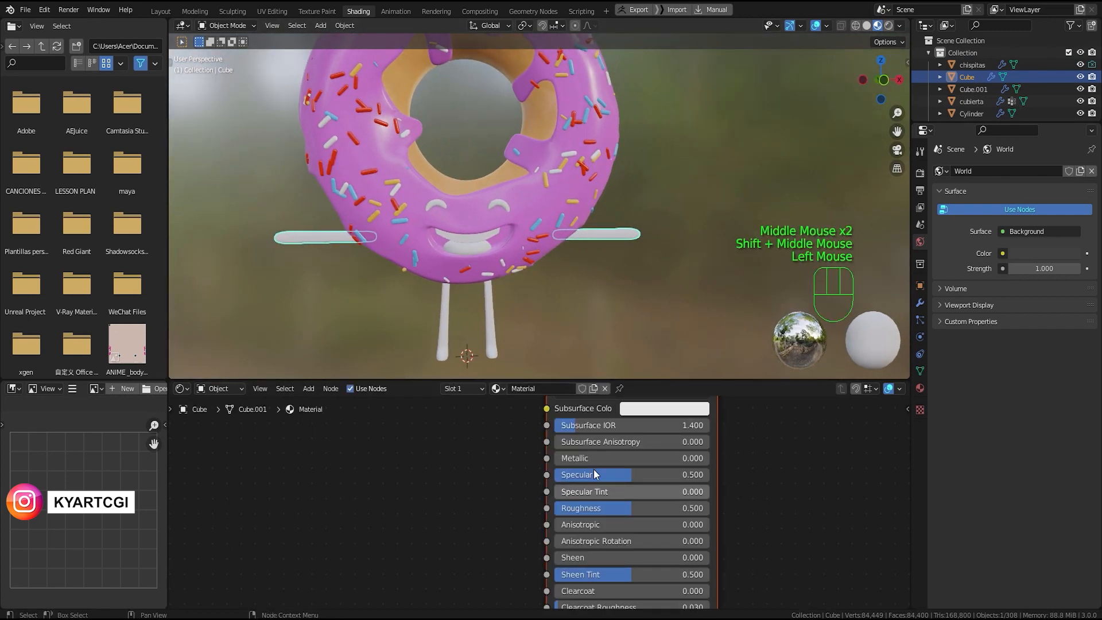
middle_drag(750, 458, 741, 538)
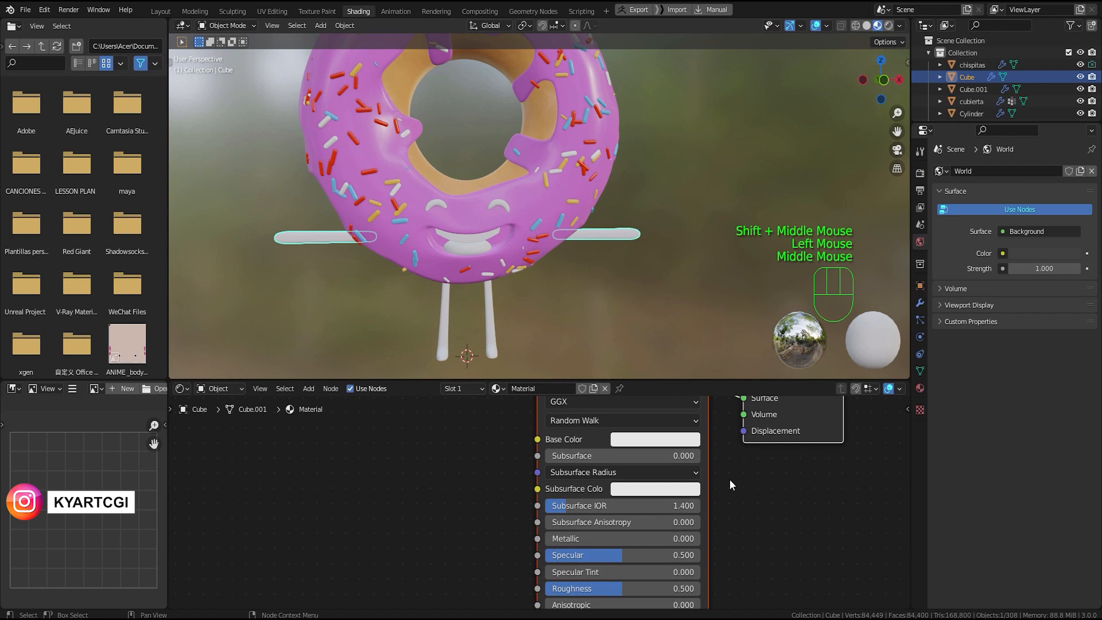
click(564, 388)
text(MANOS)
key(Return)
Step: Set the base colour of the MANOS material to the orange hex value DC6A25
middle_drag(694, 441, 556, 476)
click(553, 475)
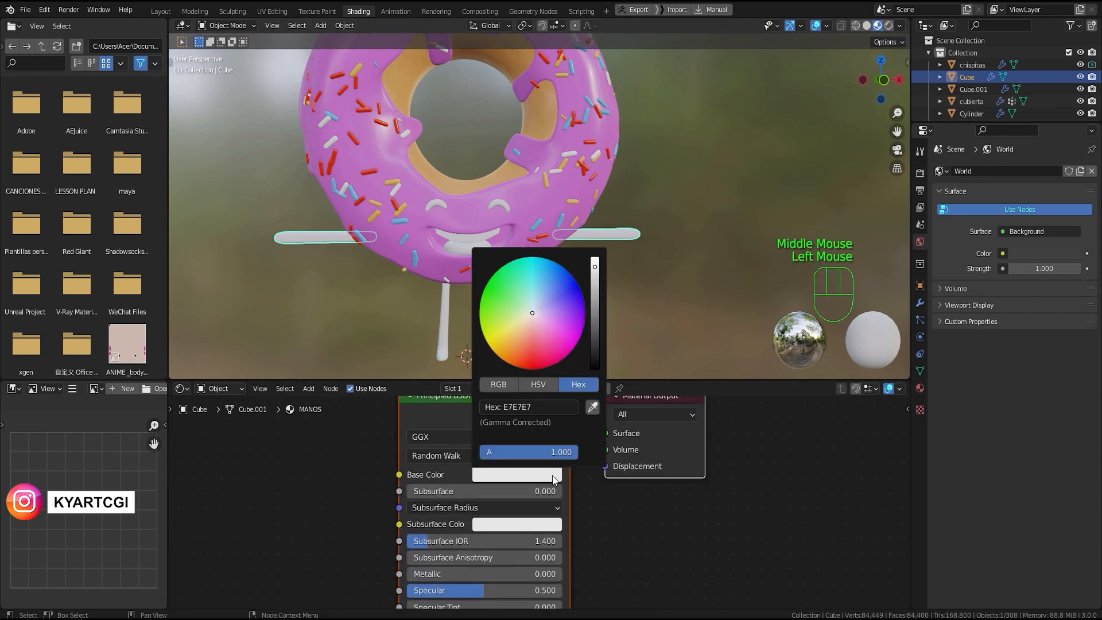
click(571, 406)
text(DC6A25)
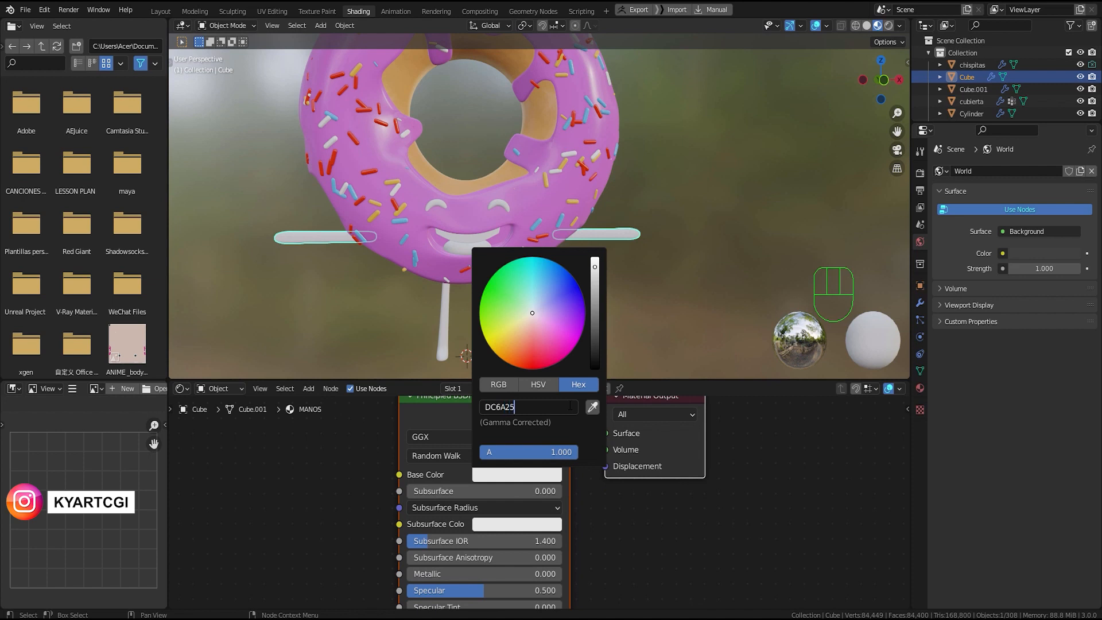
key(Return)
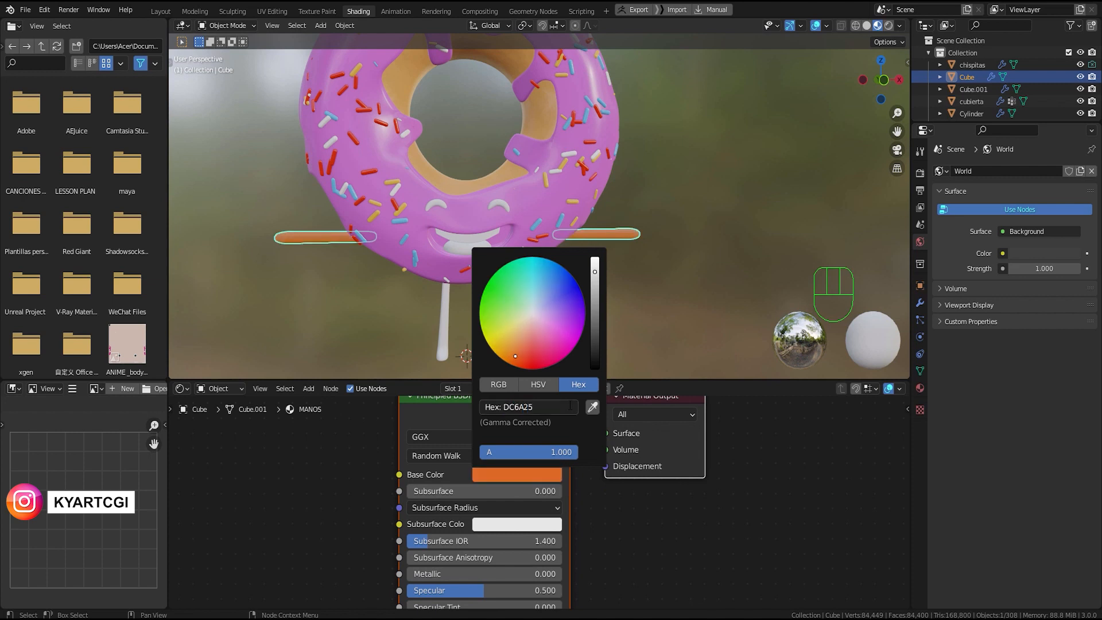
Step: Copy the MANOS base colour hex value DC6A25 into its subsurface colour
click(531, 525)
click(594, 526)
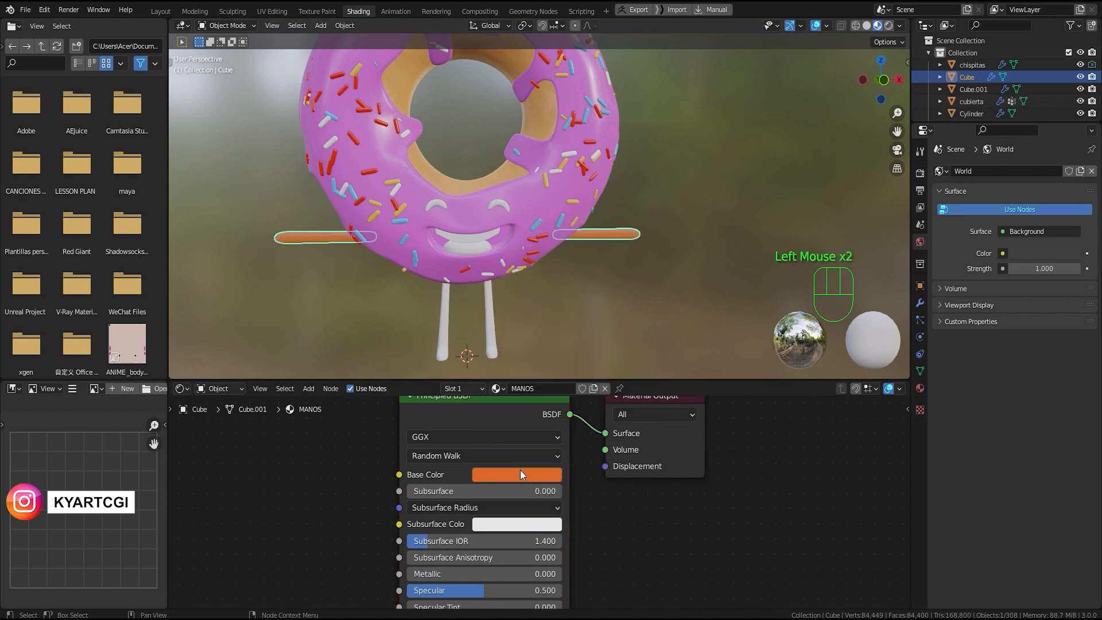
click(521, 472)
click(520, 408)
key(ctrl+c)
click(520, 525)
click(519, 525)
click(522, 458)
key(ctrl+v)
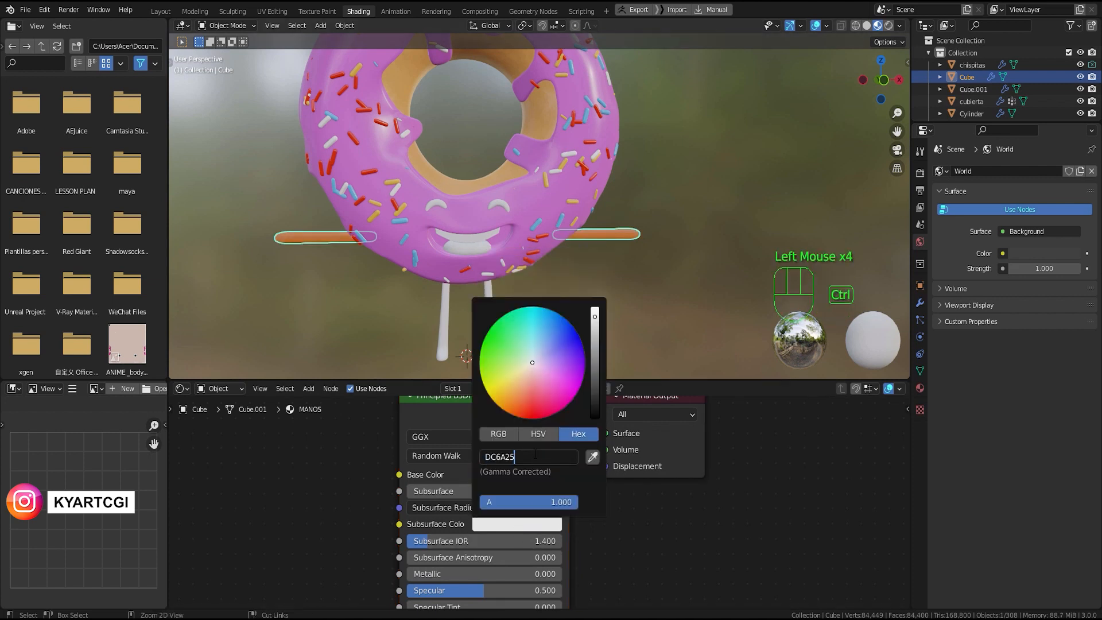
key(Return)
Step: Set the subsurface amount of the MANOS material to 0.001
scroll(540, 492, up, 1)
click(537, 490)
text(0.00)
key(Return)
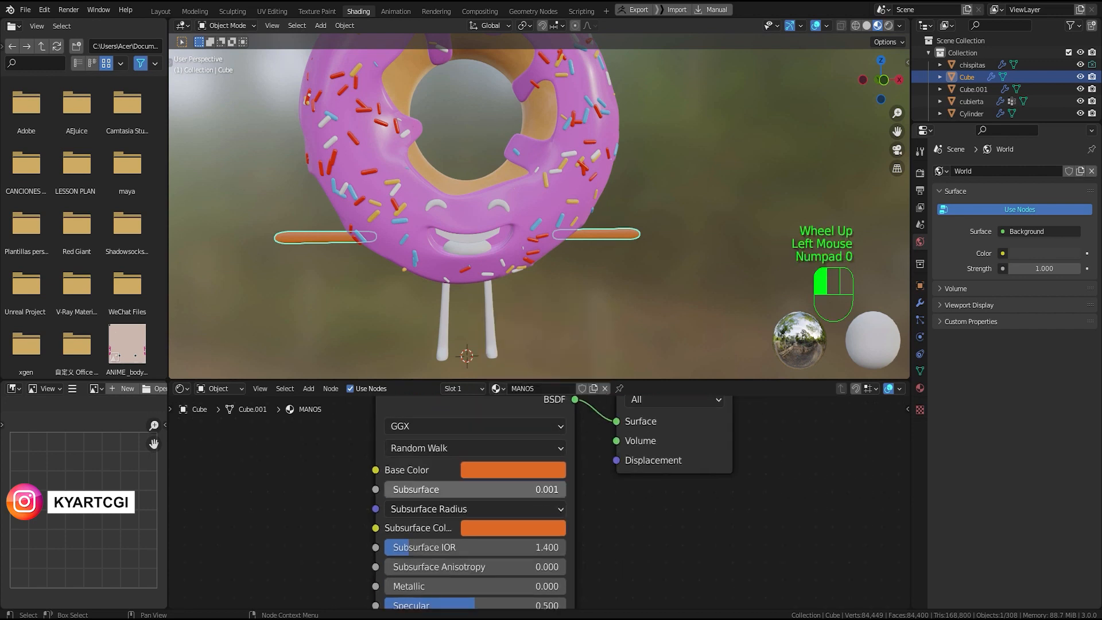
Step: Create a new material for the donut's legs and name it PIERNAS
click(490, 319)
click(570, 388)
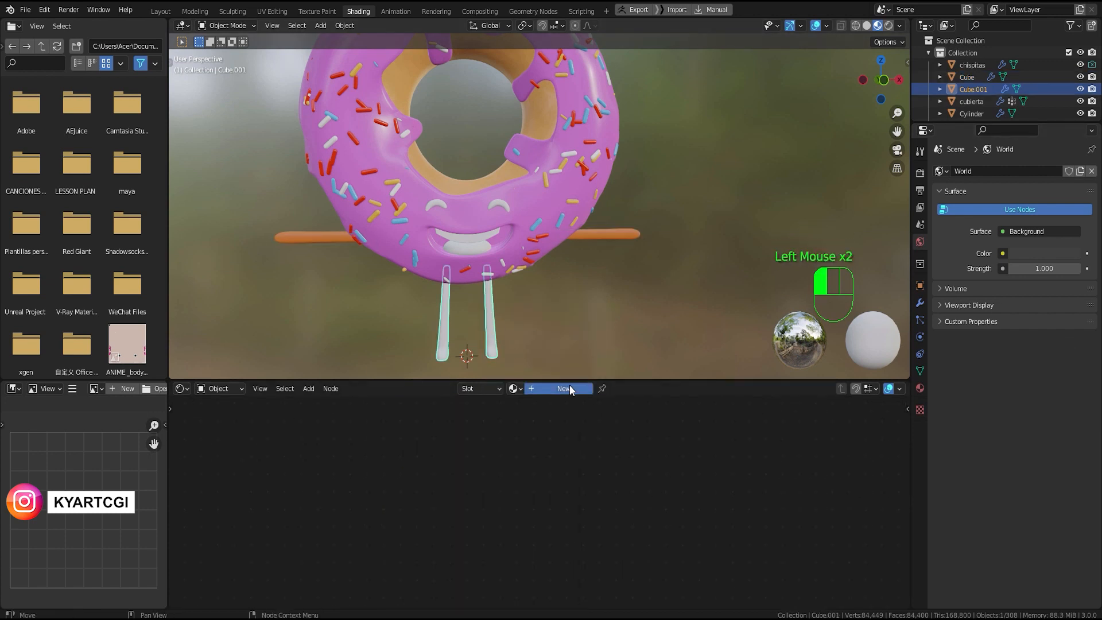
double_click(538, 389)
text(PIERNAS)
key(Return)
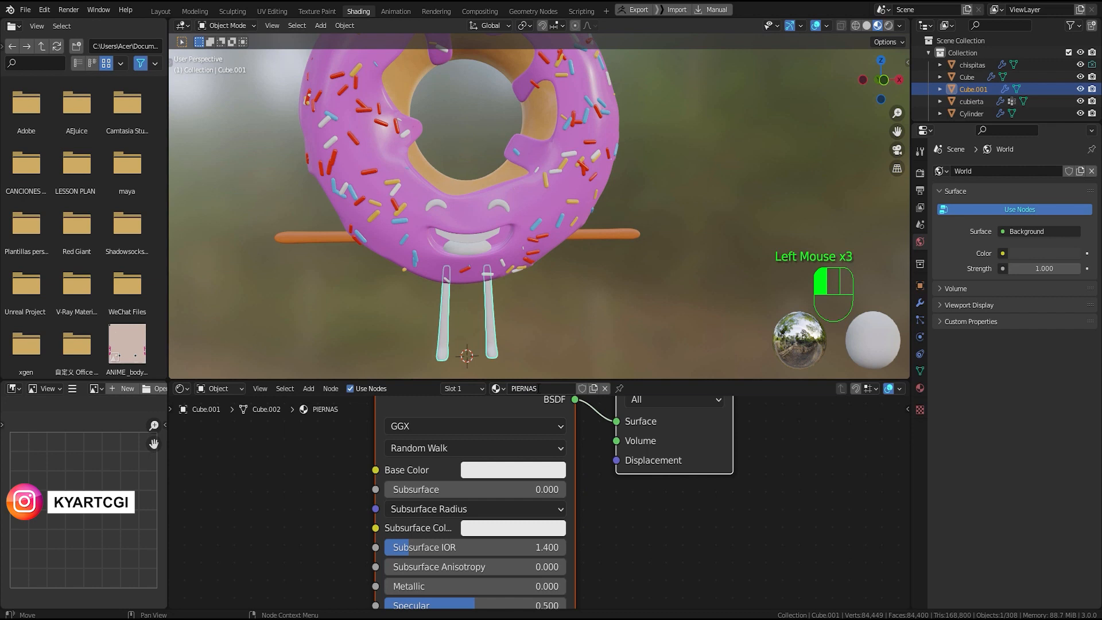
Step: Assign the existing MANOS material to the legs
click(920, 389)
click(944, 224)
click(970, 276)
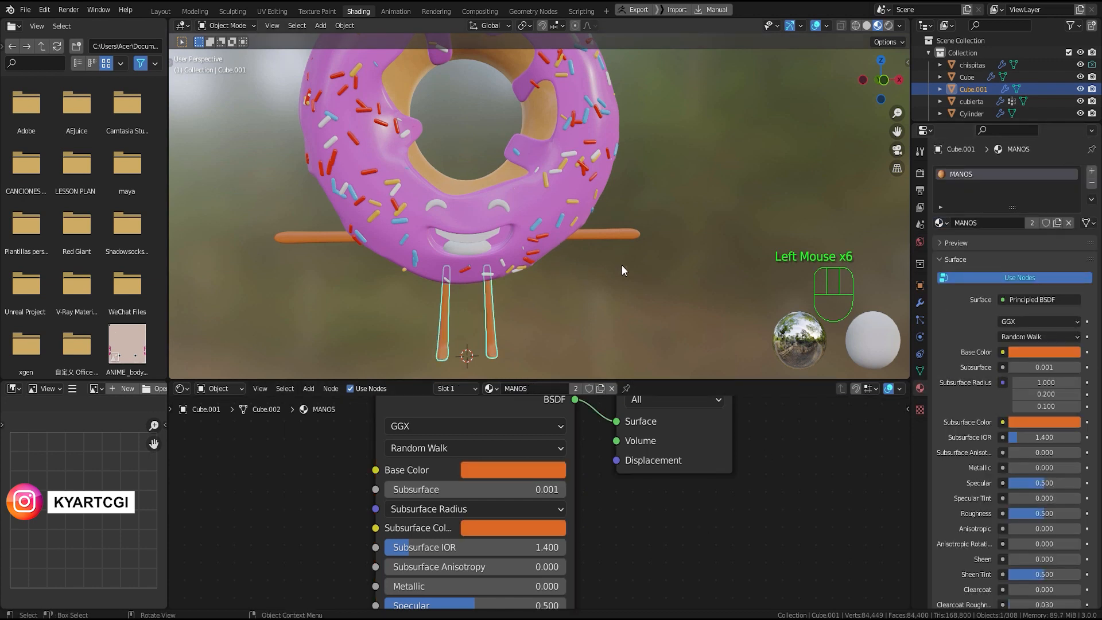
Step: Create a new material for the tongue in the mouth and name it LENGUA
shift+middle_drag(554, 300, 551, 373)
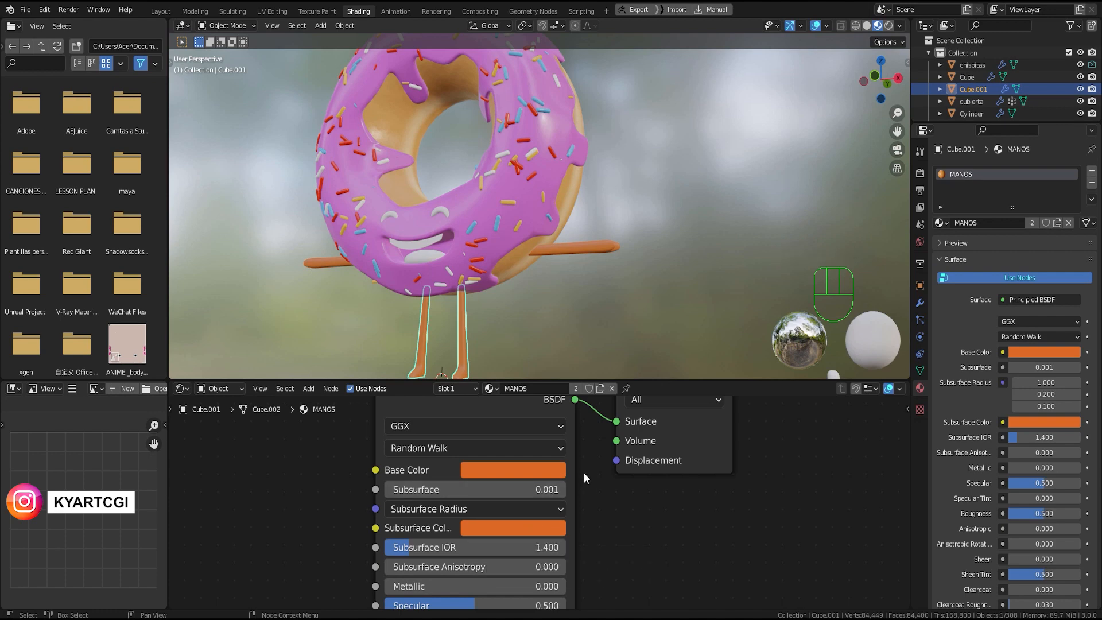
mouse_move(511, 266)
middle_down()
mouse_move(549, 287)
mouse_move(540, 310)
mouse_move(523, 232)
mouse_move(504, 264)
middle_up()
scroll(540, 310, up, 3)
click(501, 270)
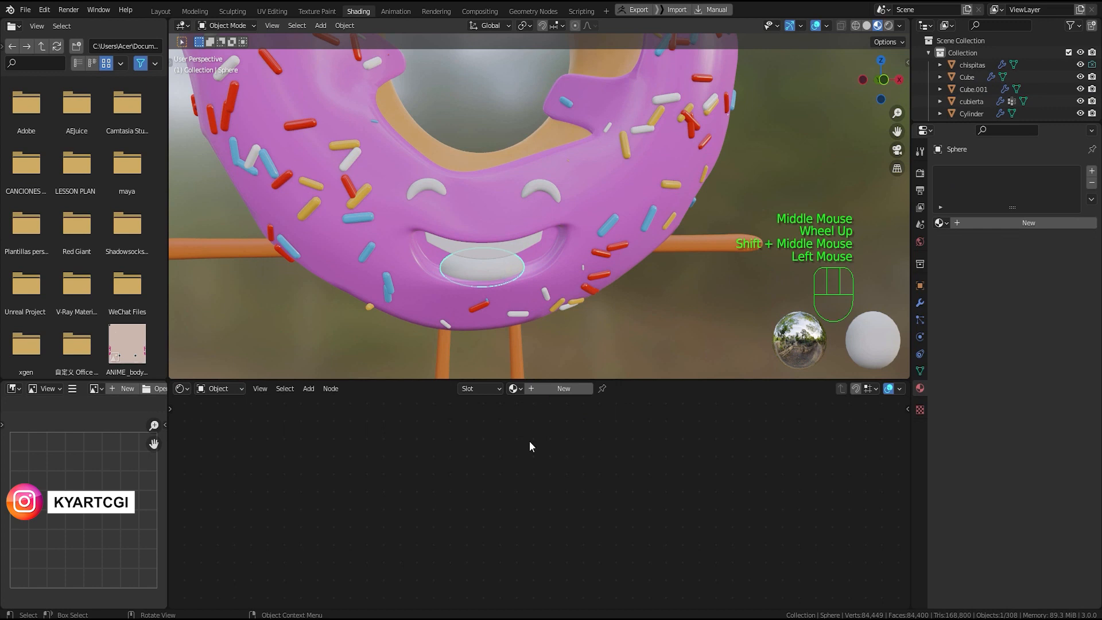
click(547, 389)
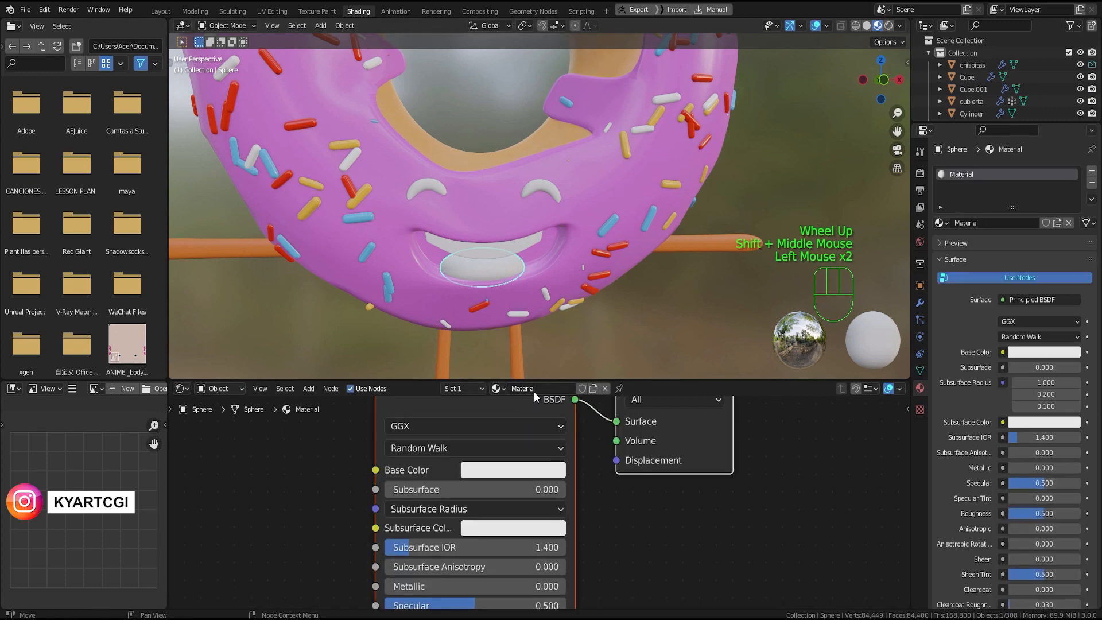
click(543, 389)
text(LENGU)
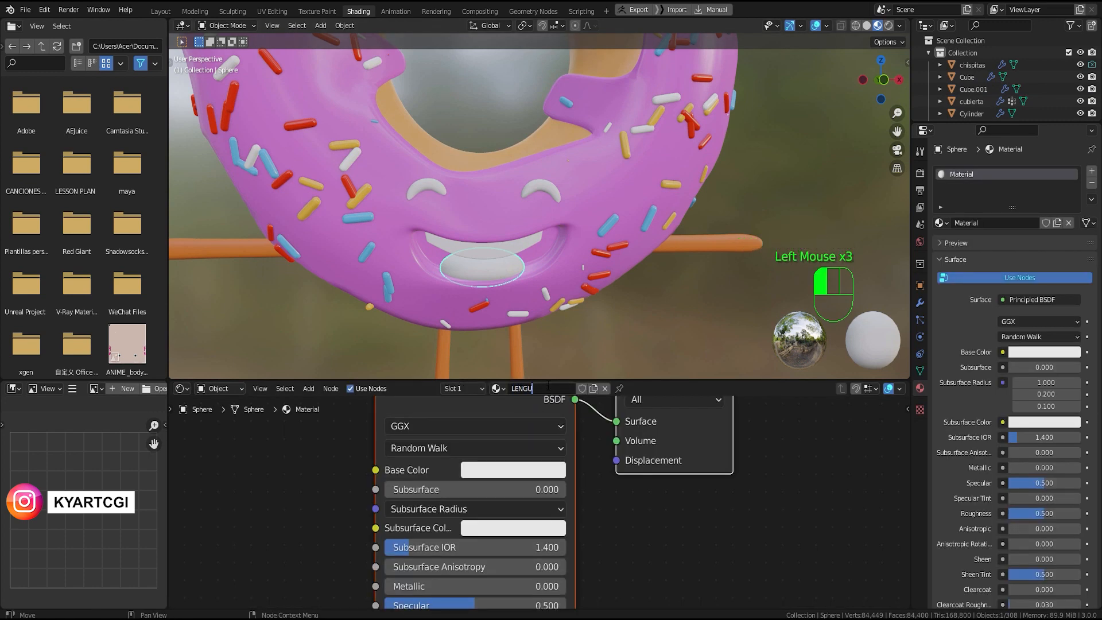
text(A)
key(Return)
Step: Set the base colour of the LENGUA material to the red hex value E70300
click(515, 470)
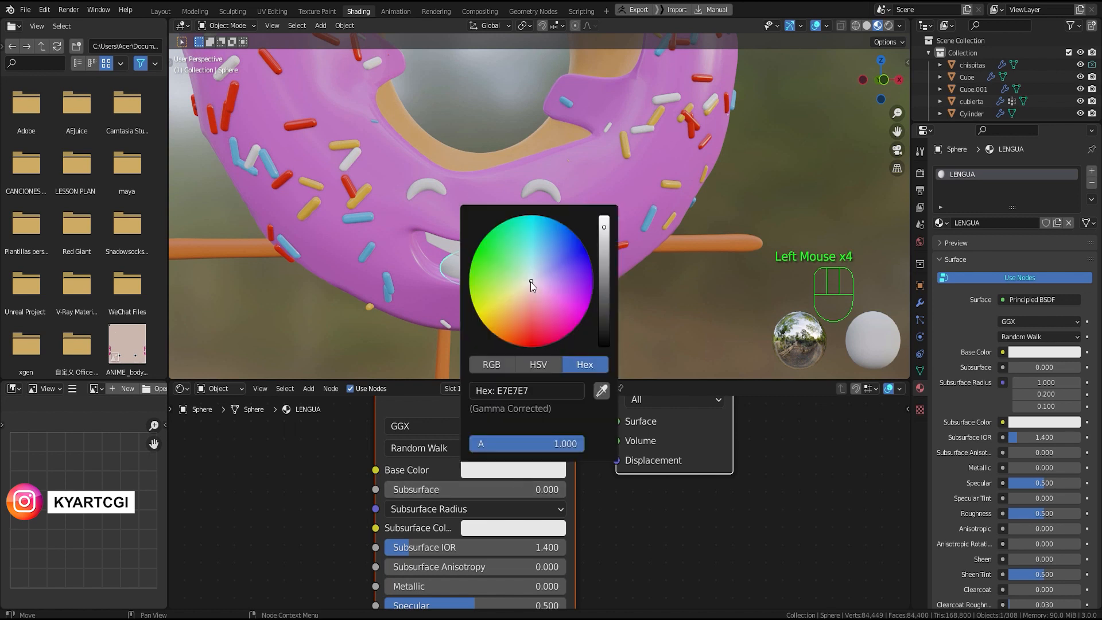
drag(532, 281, 529, 347)
click(532, 471)
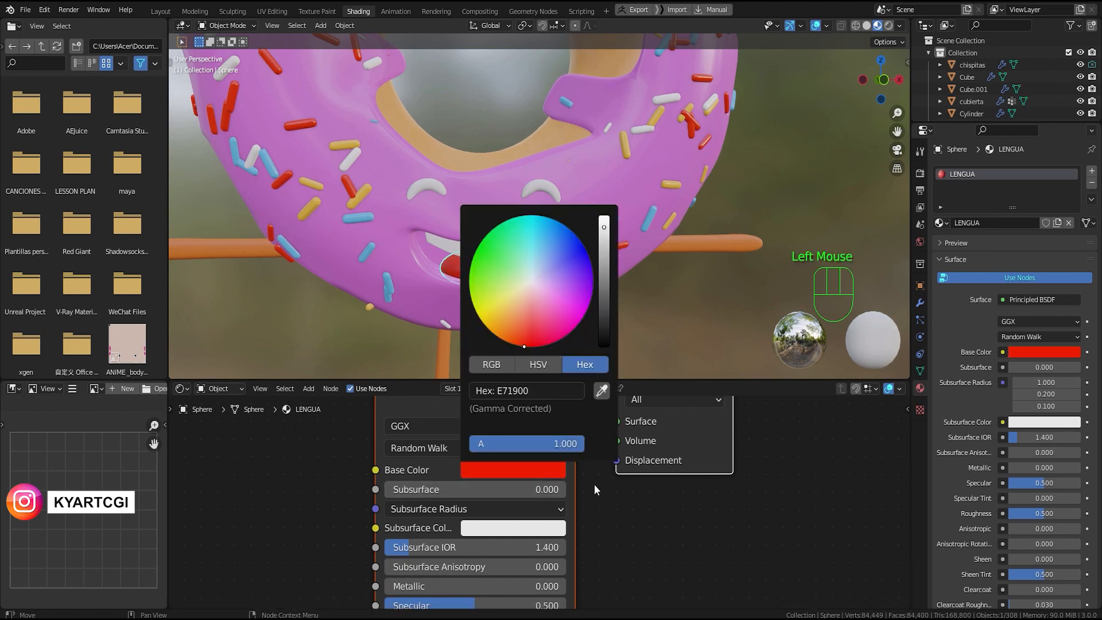
click(522, 472)
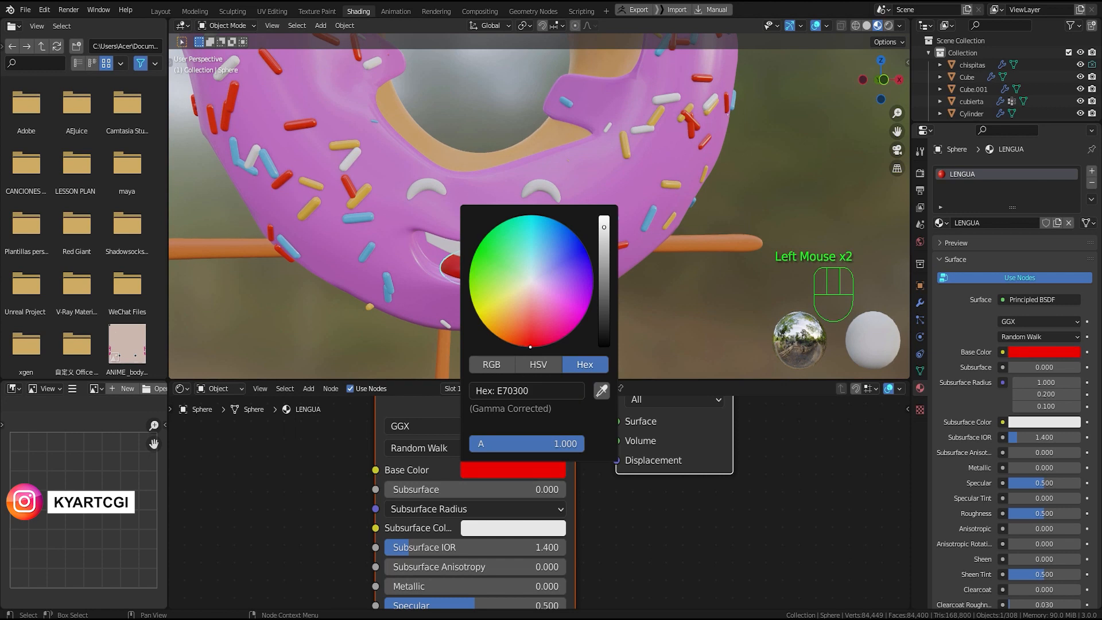
Step: Lower the roughness of the LENGUA material to 0.241
middle_drag(611, 608, 615, 541)
drag(484, 557, 438, 557)
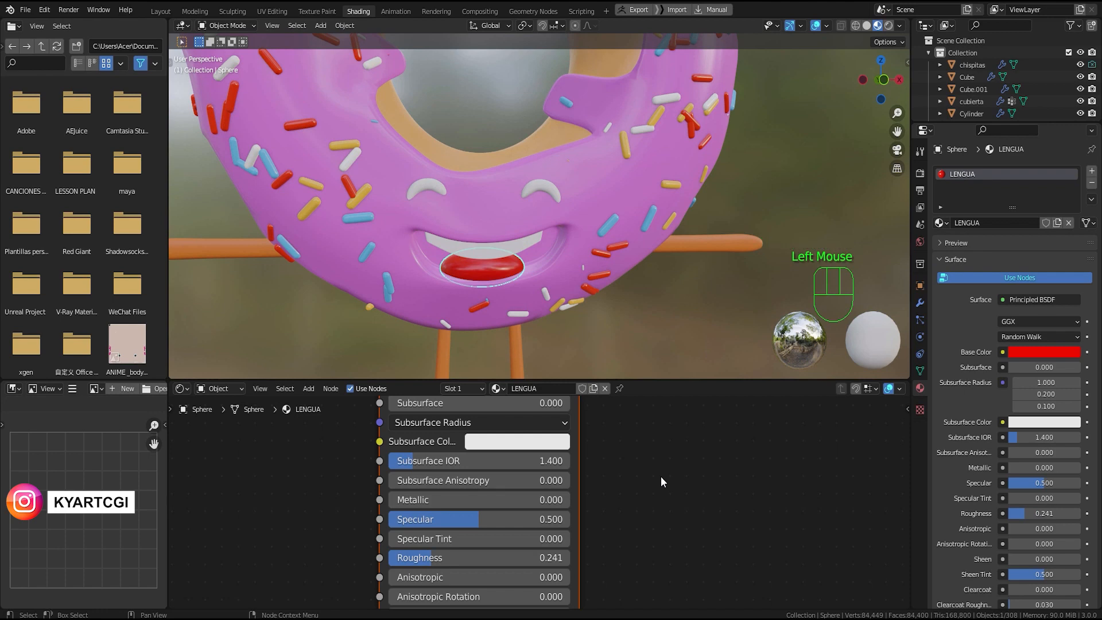
click(661, 481)
Step: Name the teeth's new material DIENTES and lower its roughness to 0.218
click(518, 248)
click(559, 388)
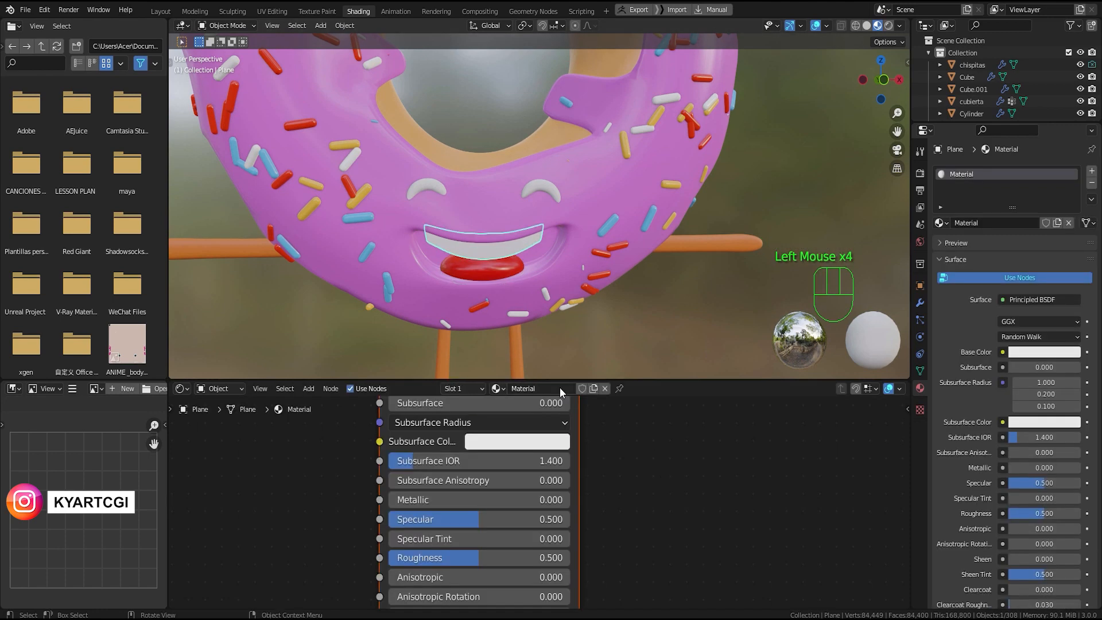
click(560, 387)
text(DIENTES)
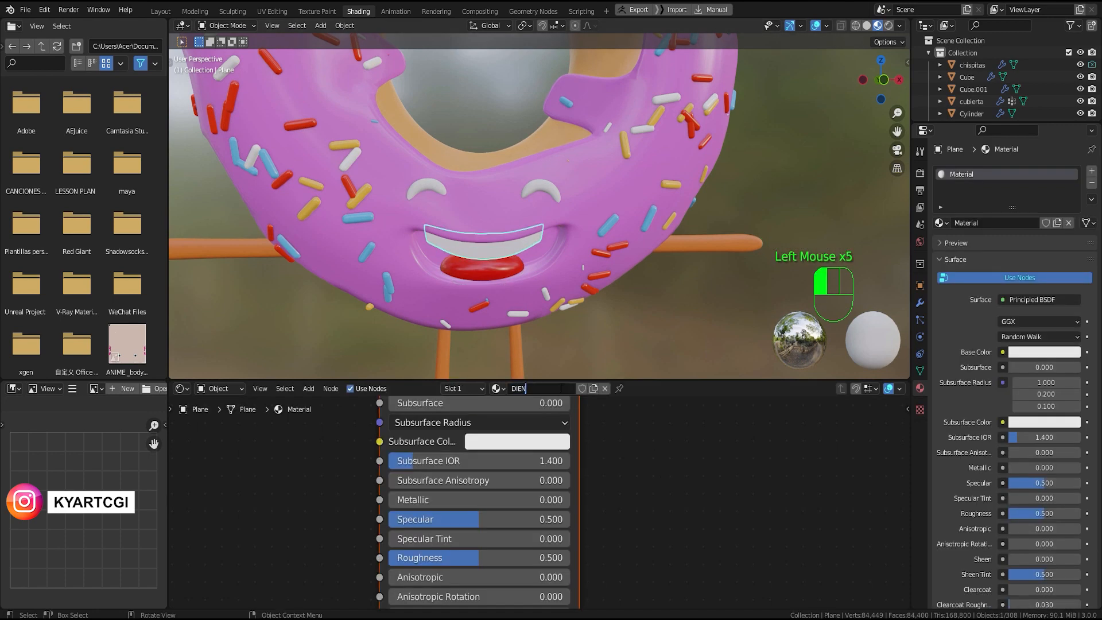
key(Return)
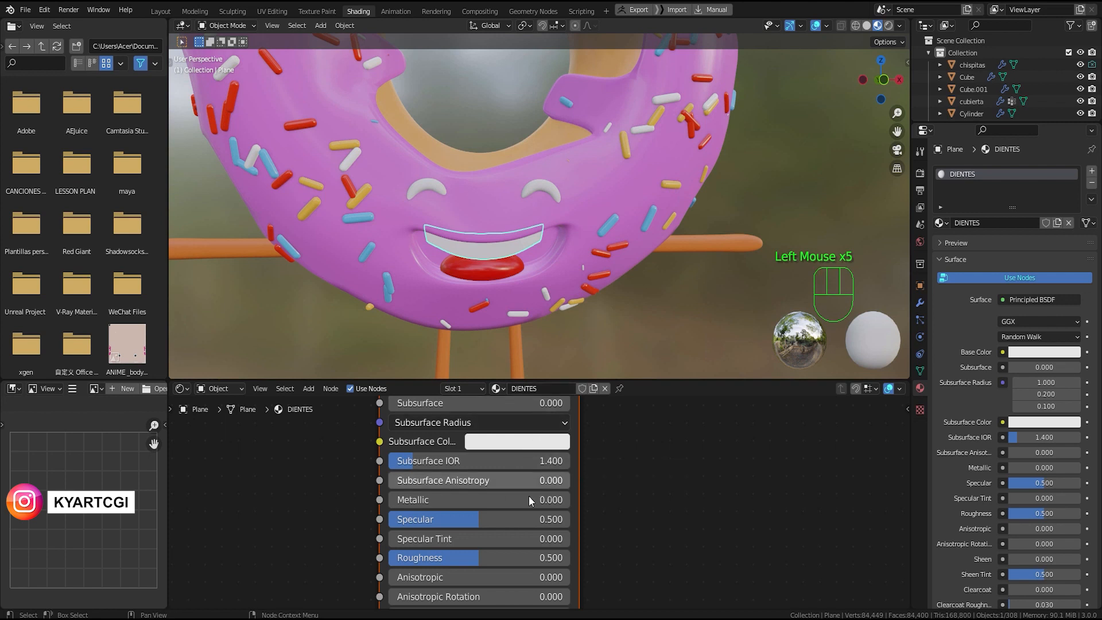
drag(466, 556, 416, 558)
click(700, 496)
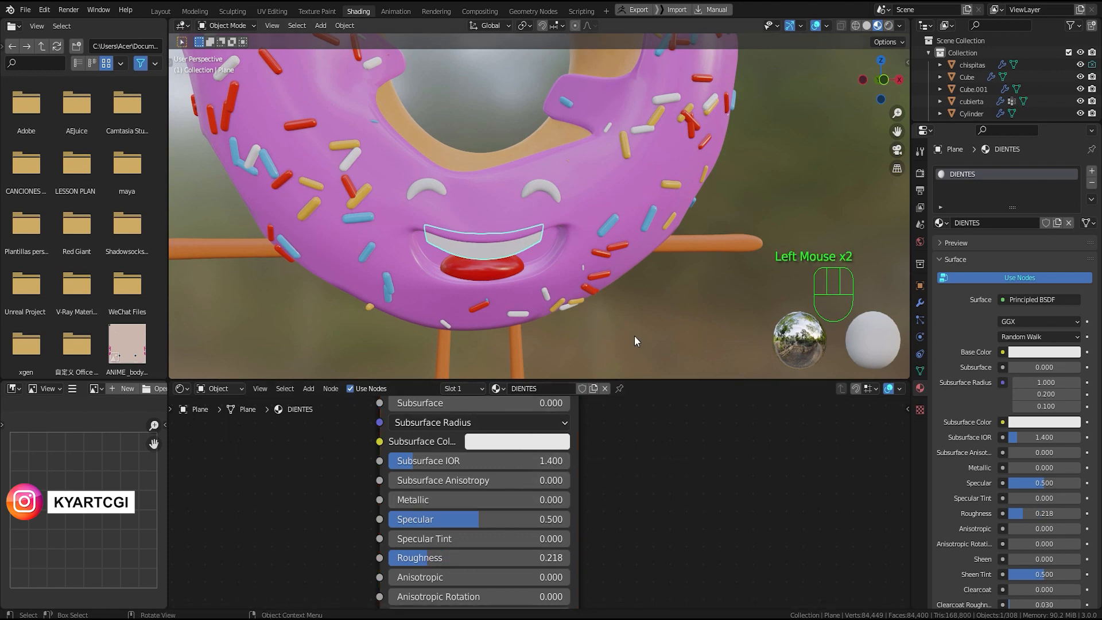
Step: Create a new material for the eyes and name it OJOS
click(547, 185)
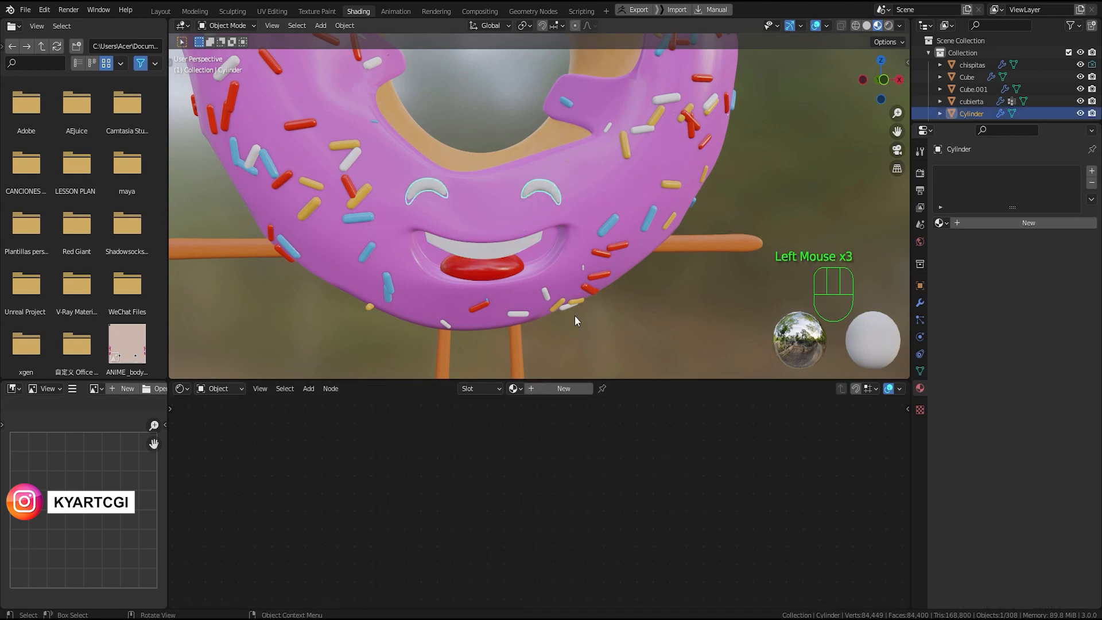
click(539, 389)
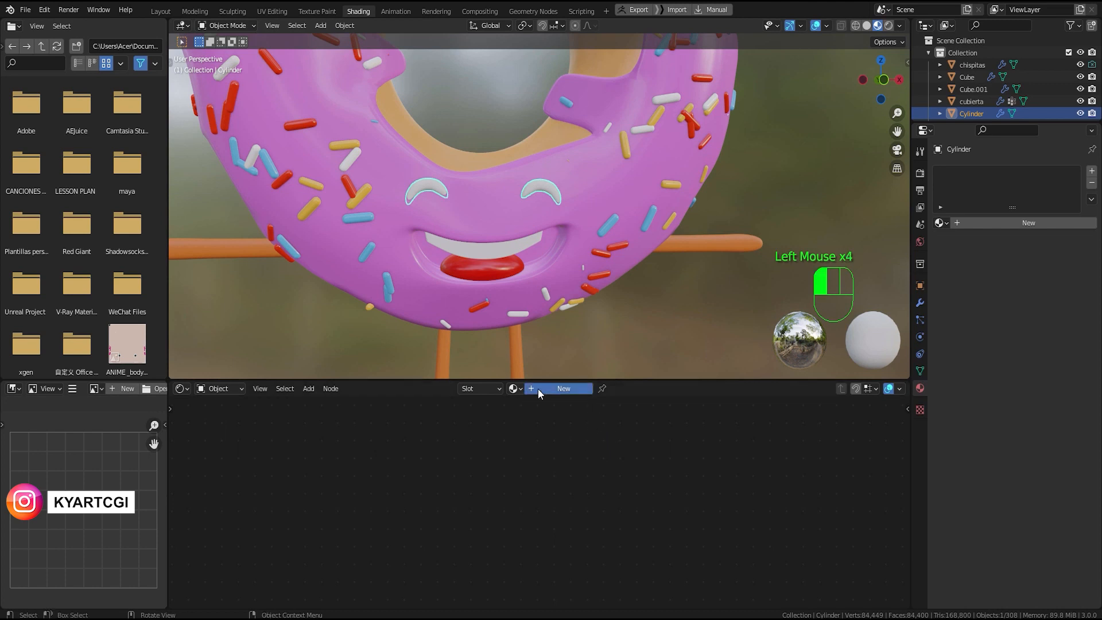
middle_drag(613, 474, 647, 540)
click(552, 389)
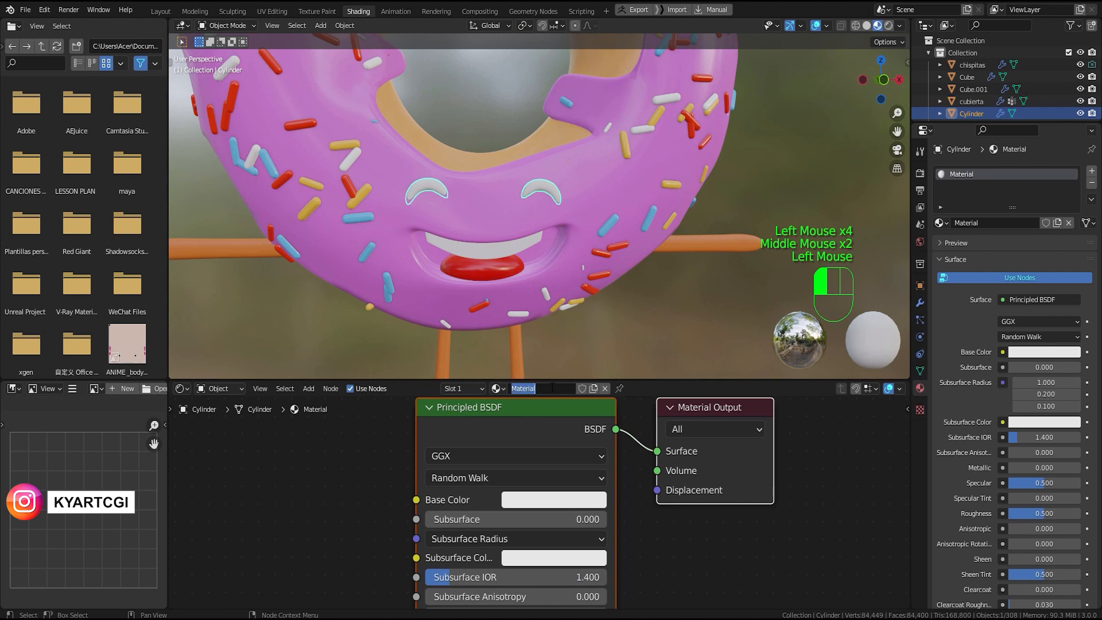
text(OJOS)
key(Return)
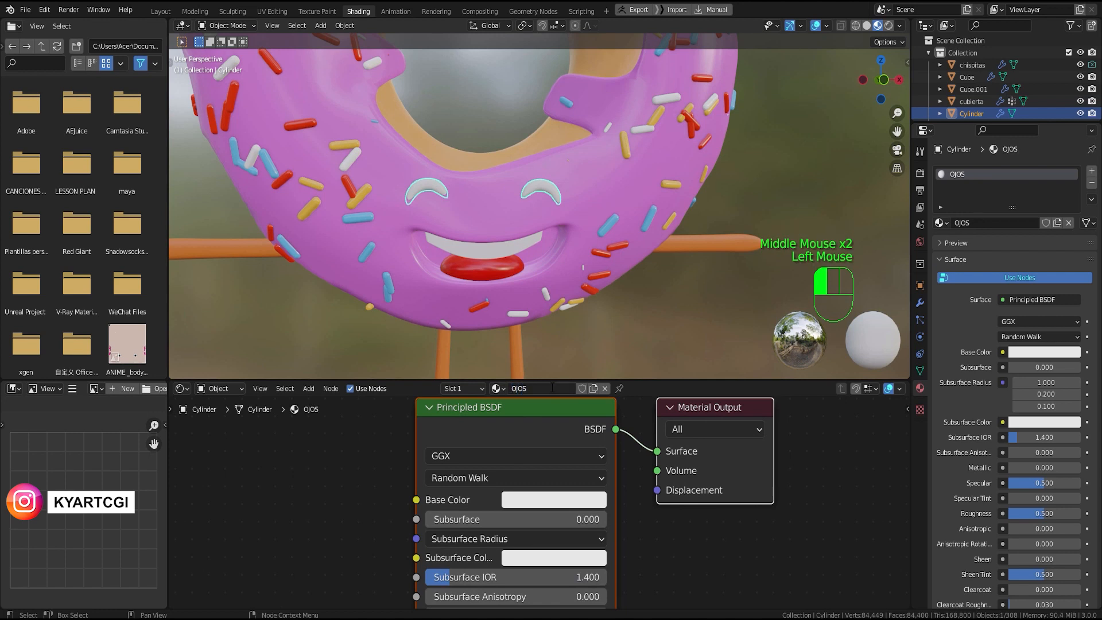
Step: Set the base colour of the OJOS material to hex DC6A25, adjusted to a darker, redder brown
click(561, 503)
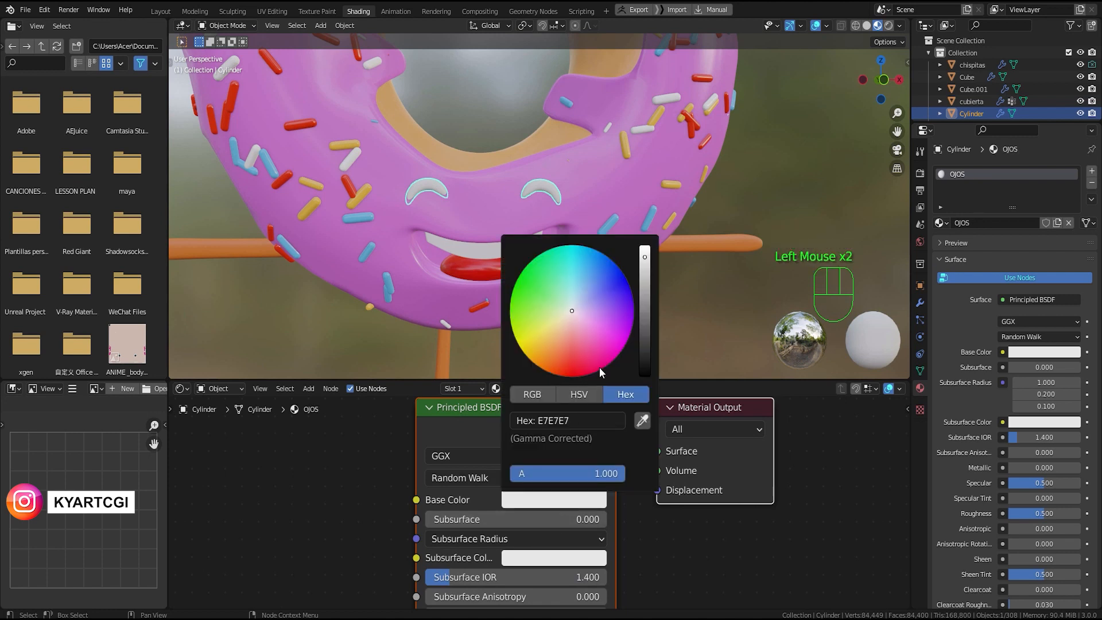
click(579, 425)
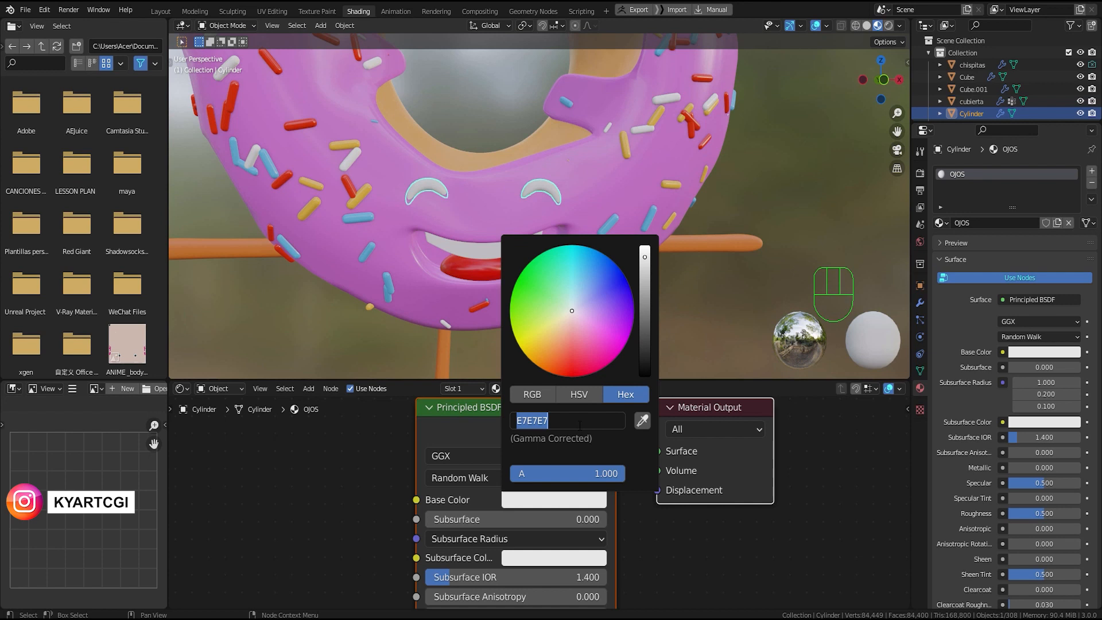
text(DC6A25)
key(Return)
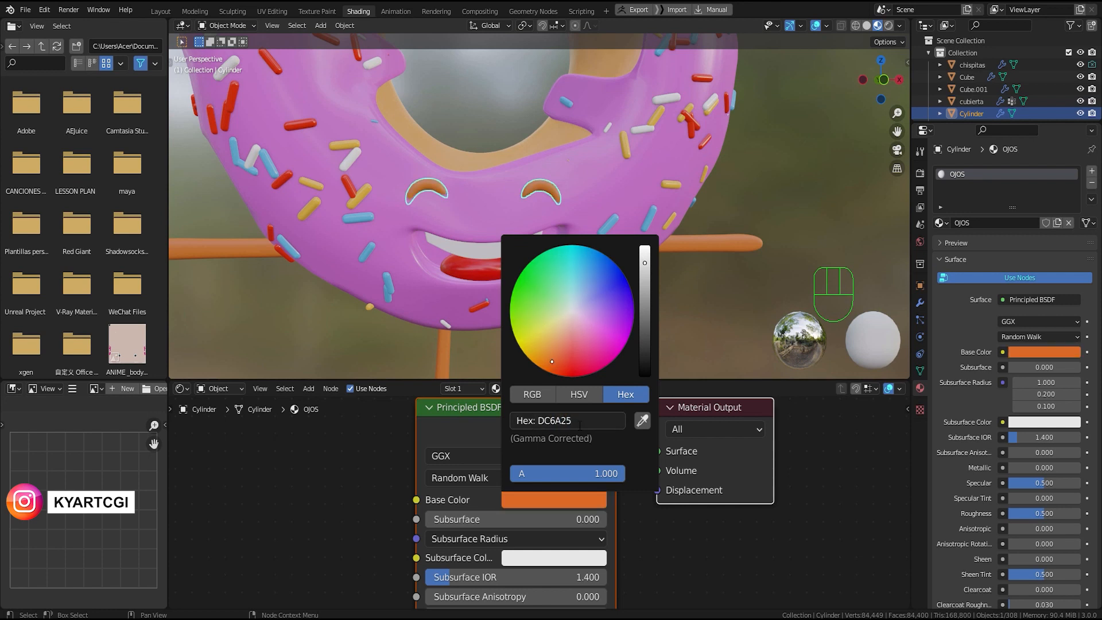
mouse_move(646, 285)
mouse_down()
mouse_move(645, 270)
mouse_move(646, 297)
mouse_move(645, 286)
mouse_up()
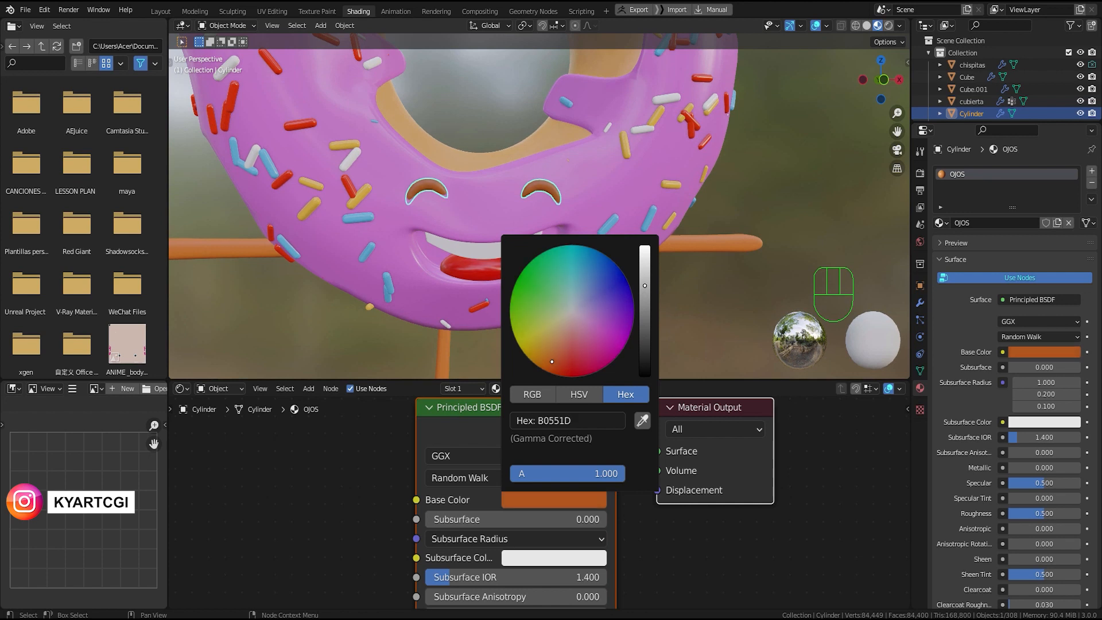
drag(554, 361, 551, 367)
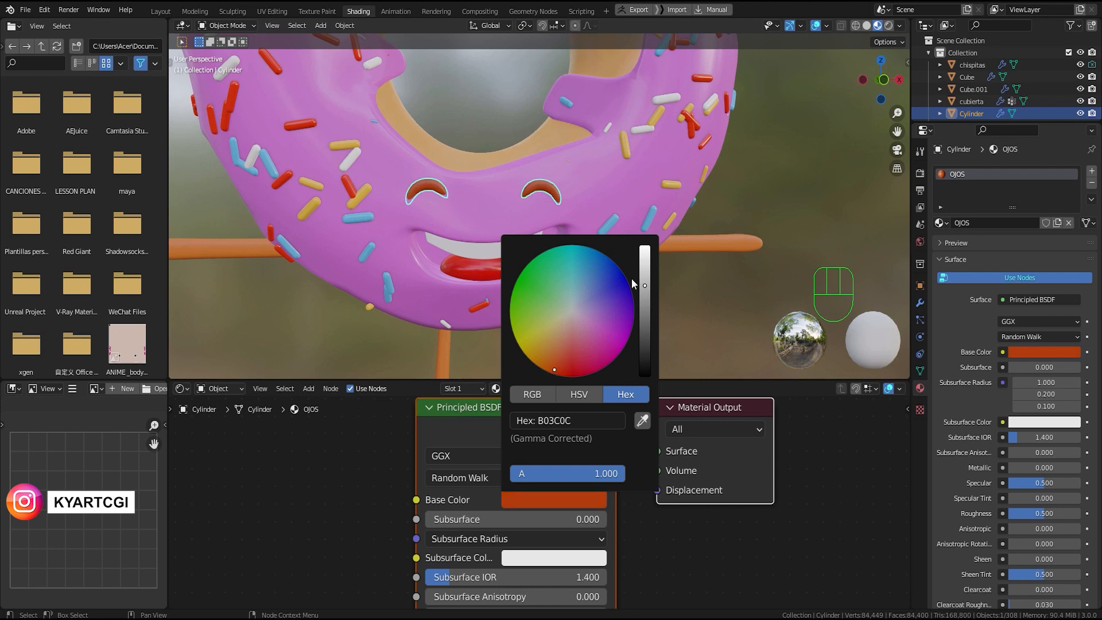
drag(645, 287, 645, 296)
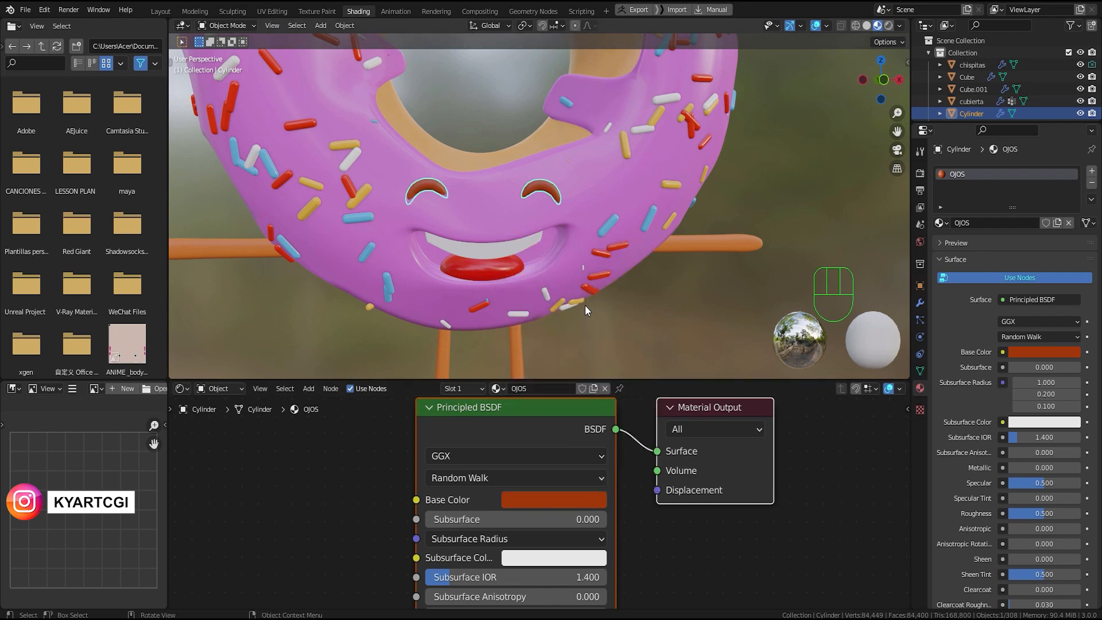
Step: Isolate the donut's cubierta icing object in local view to expose the empty mouth cavity
middle_drag(585, 306, 588, 225)
click(594, 211)
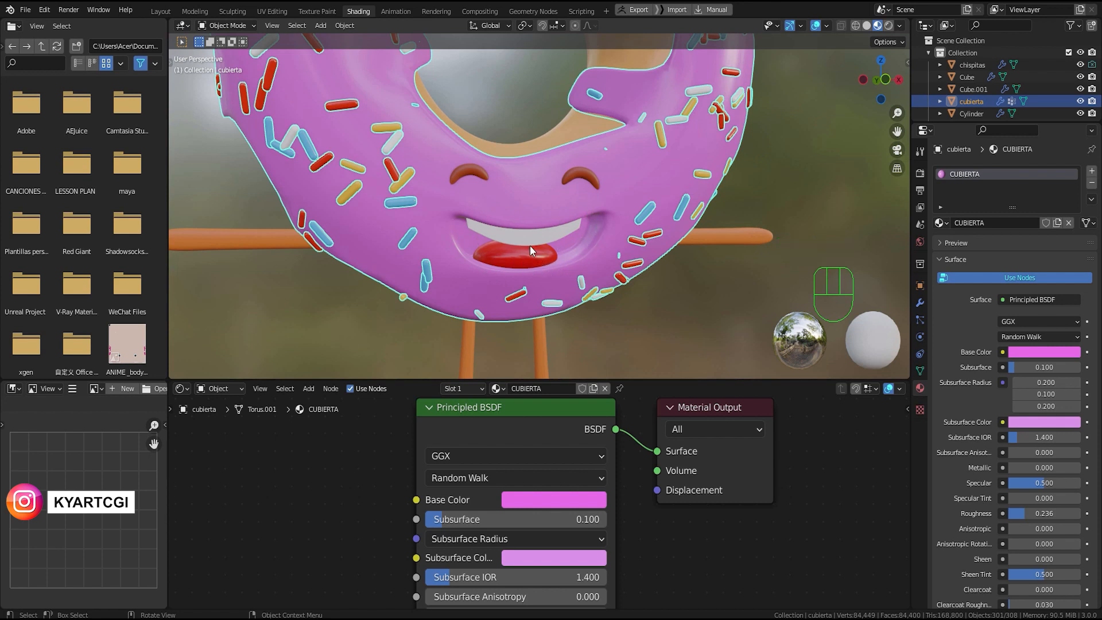
key(Tab)
middle_drag(529, 250, 516, 268)
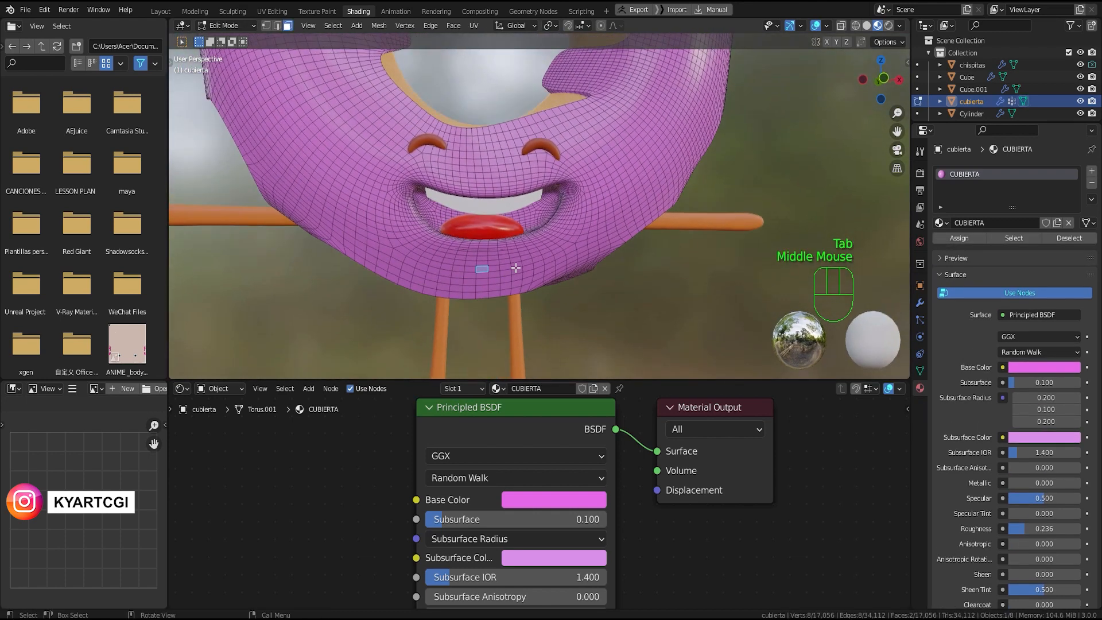
scroll(516, 264, up, 1)
scroll(515, 259, down, 1)
key(Tab)
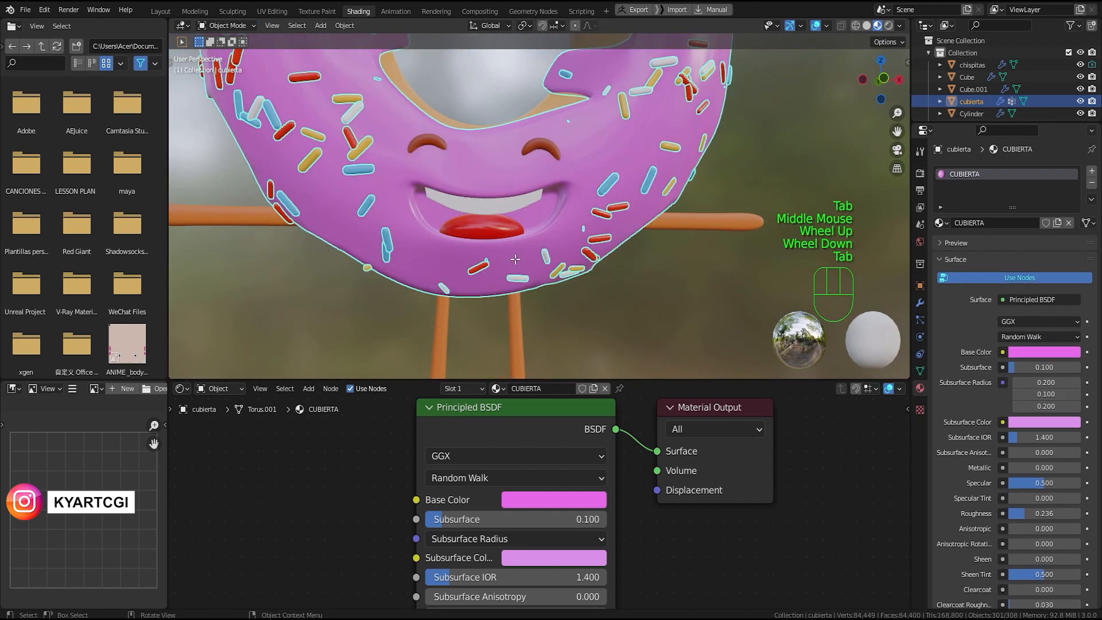
key(KP_Divide)
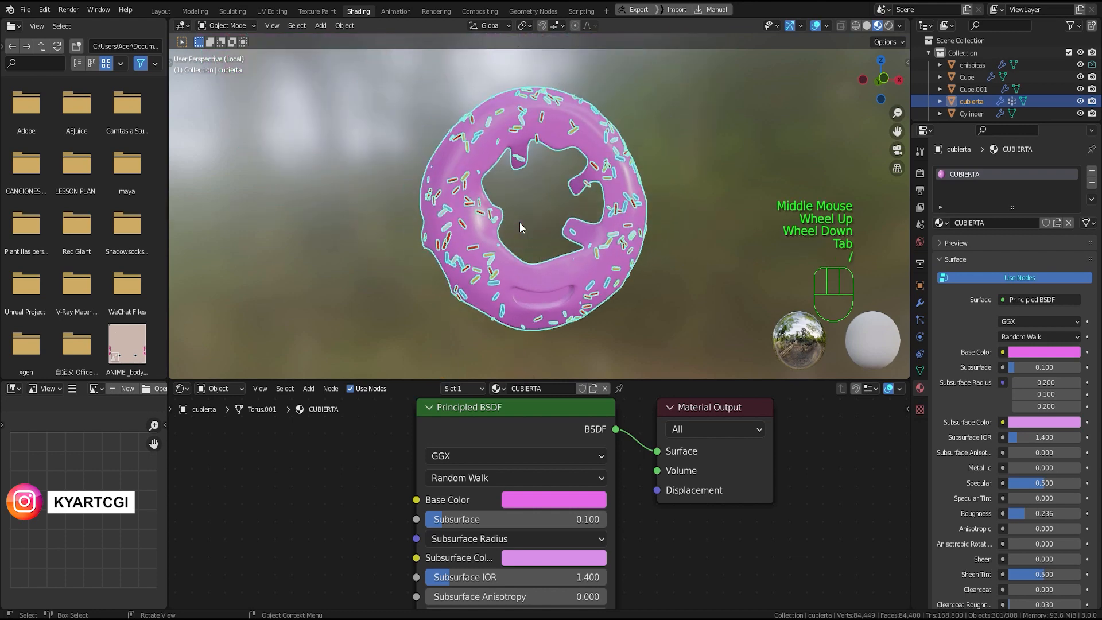
scroll(529, 305, up, 3)
shift+middle_drag(528, 309, 489, 172)
scroll(515, 237, up, 2)
shift+middle_drag(514, 233, 526, 227)
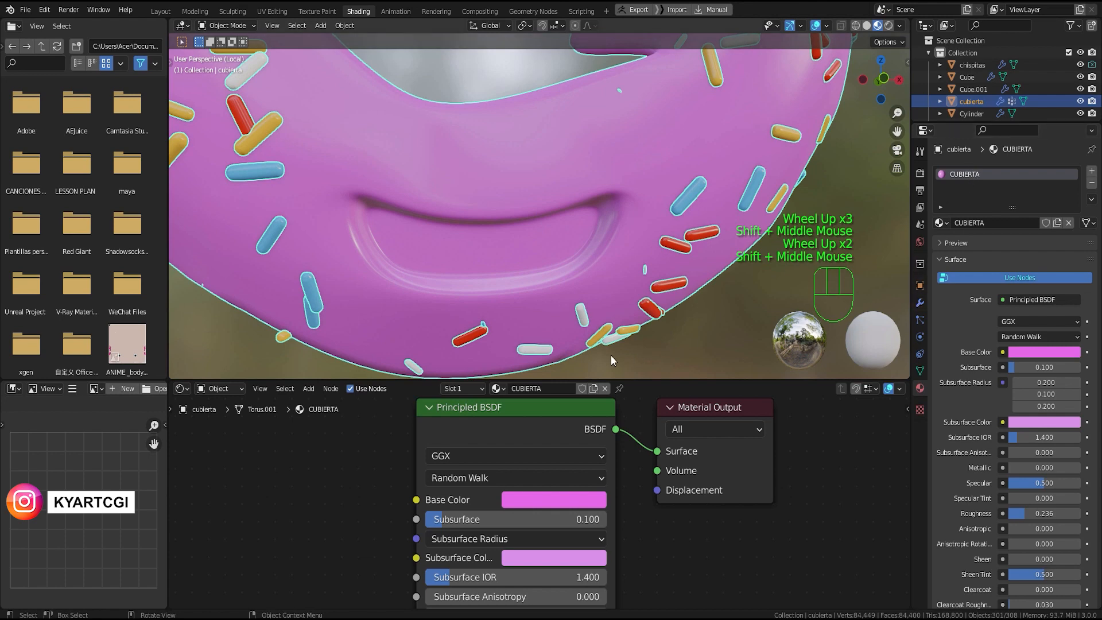
Step: Add a second material slot to the icing with a new material named BOCA
click(1093, 172)
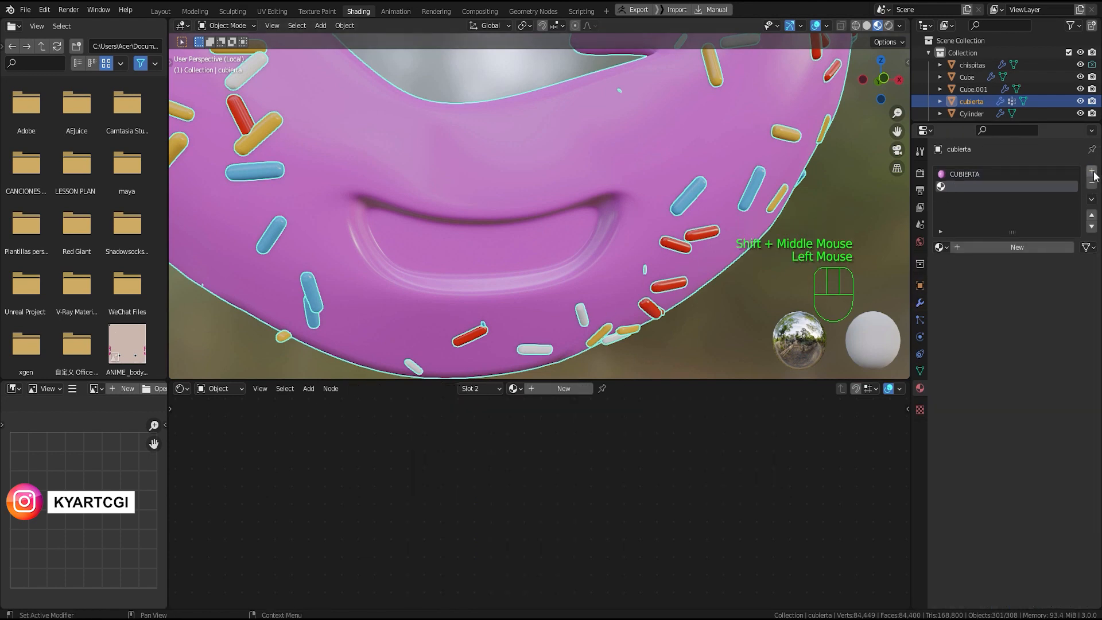
click(1009, 249)
click(1009, 249)
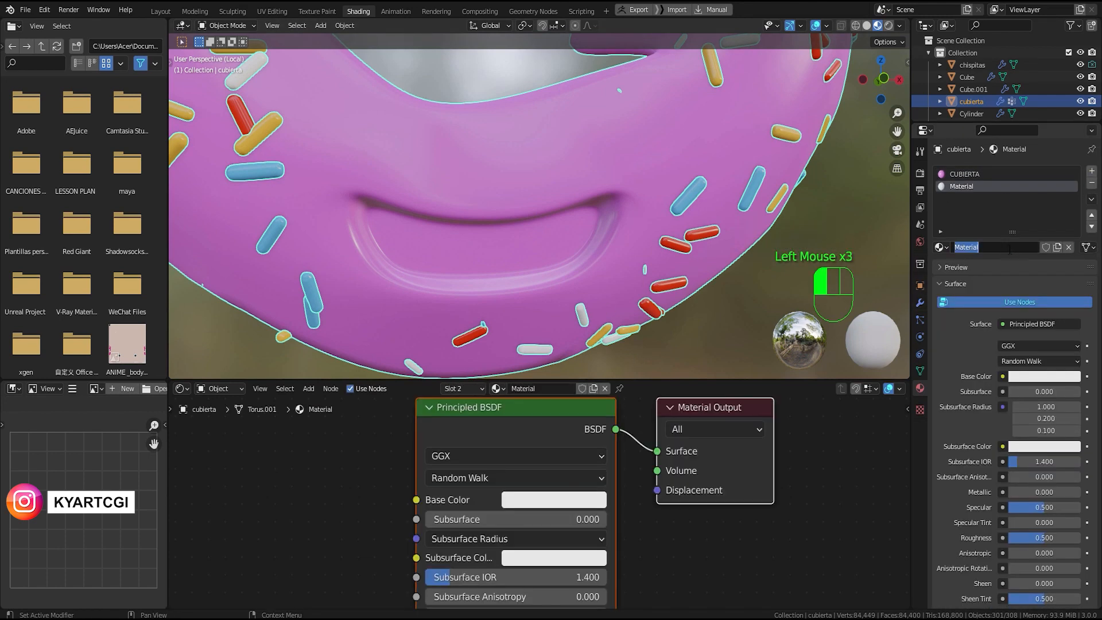
text(BOCA)
key(Return)
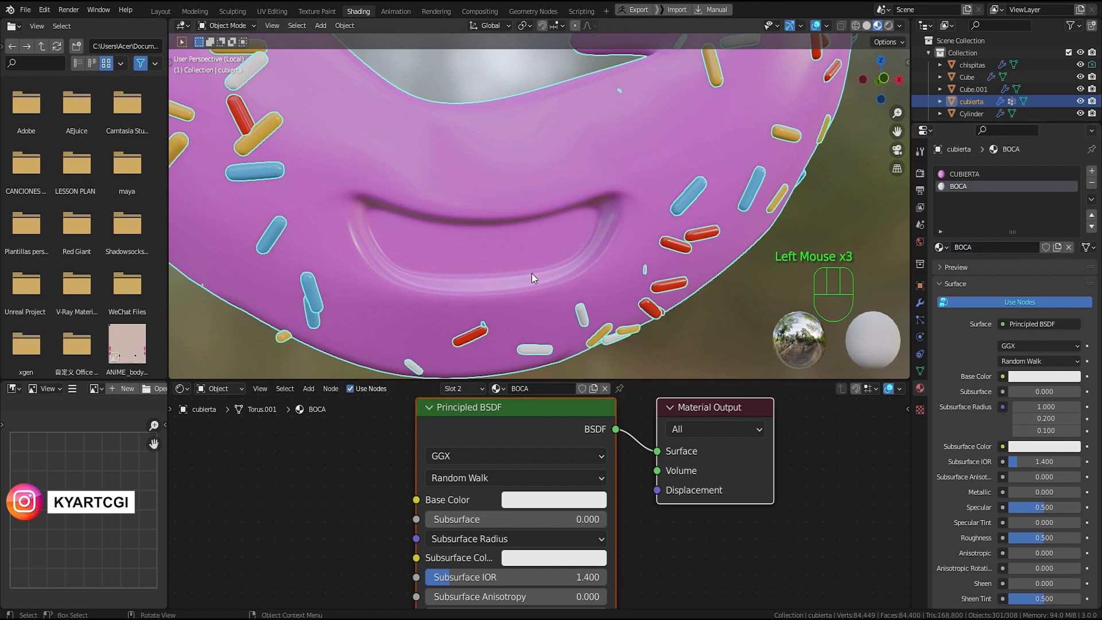
Step: Set the base colour of the BOCA material to dark brown, hex 461400
click(1045, 376)
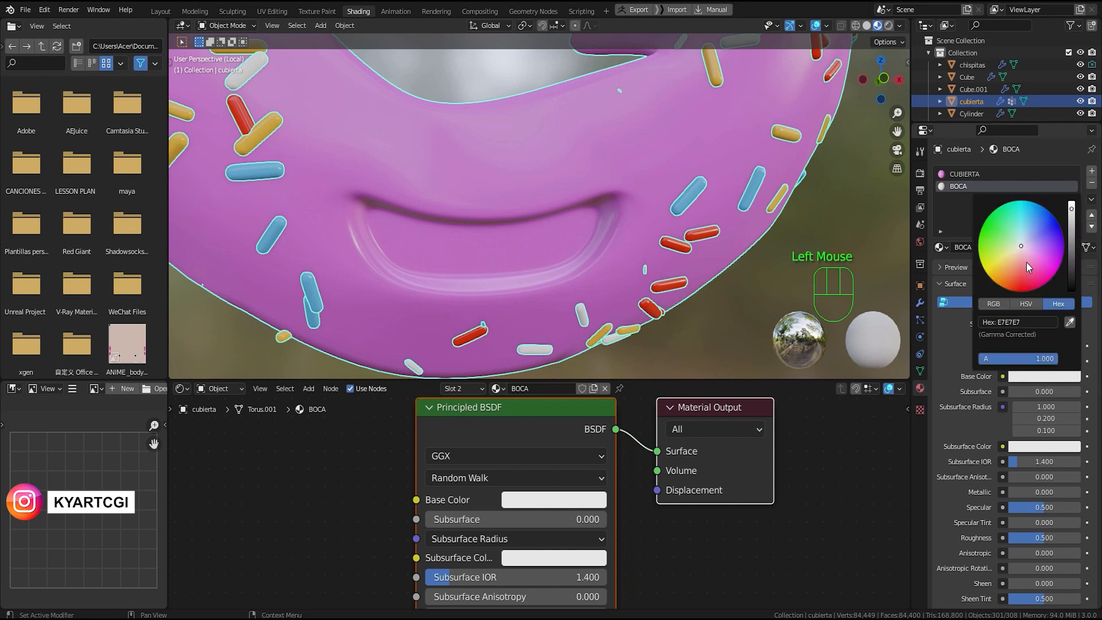
drag(1027, 265, 1018, 290)
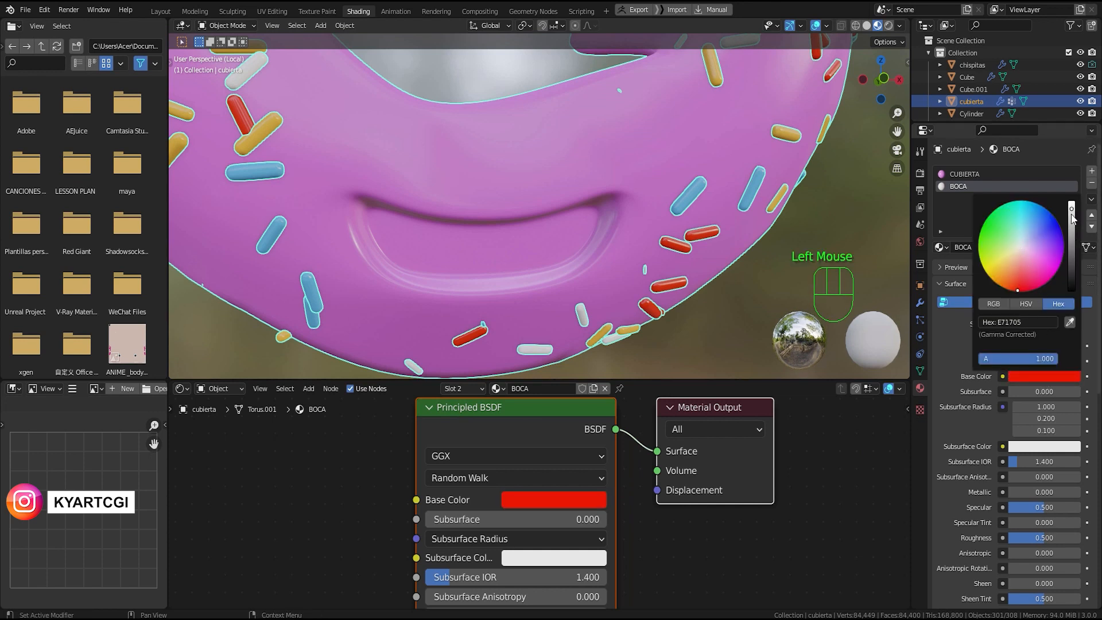
drag(1073, 218, 1066, 260)
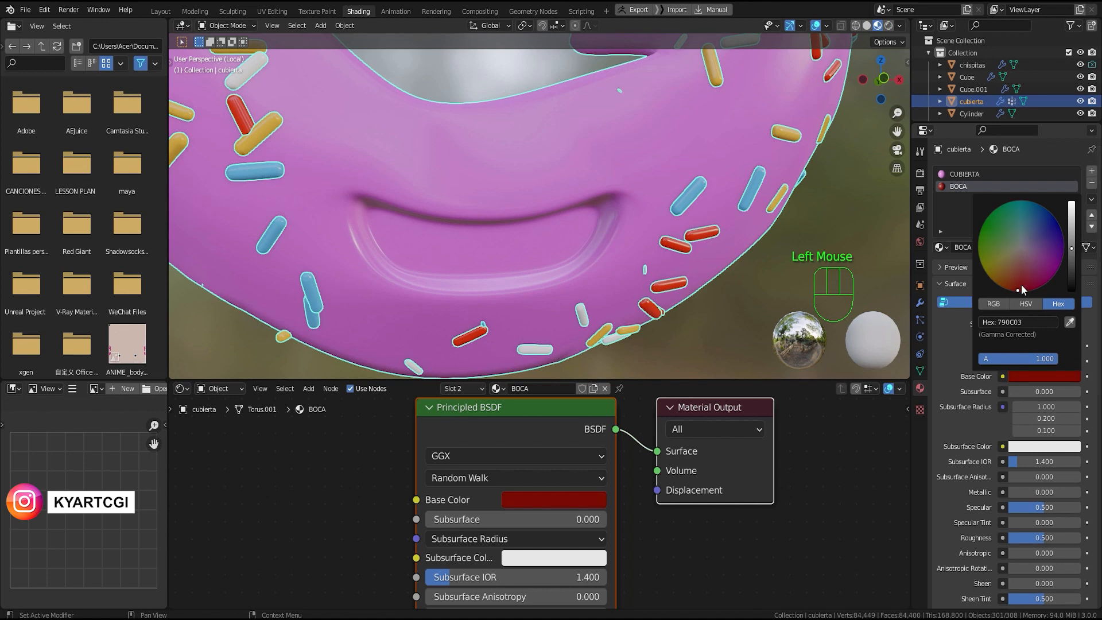
drag(1023, 289, 1010, 290)
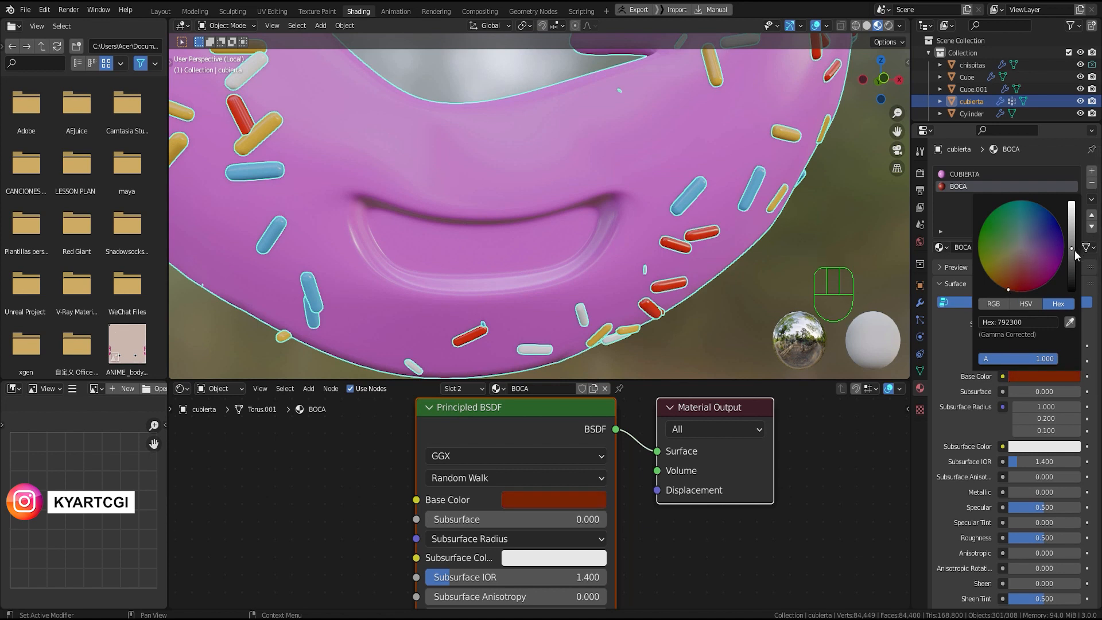
drag(1076, 253, 1072, 266)
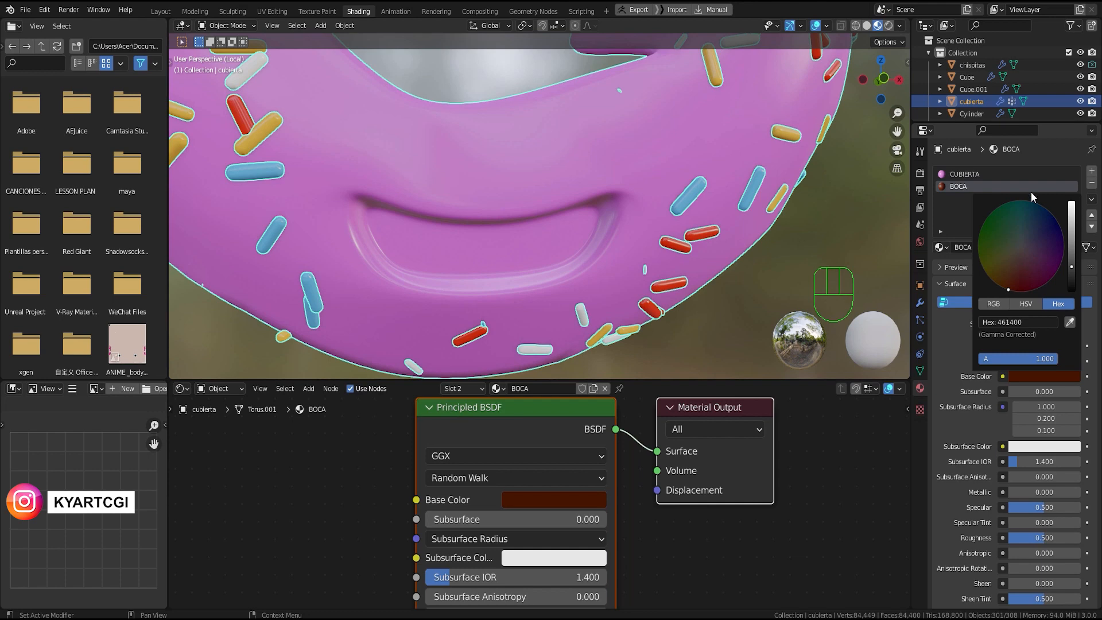
click(463, 298)
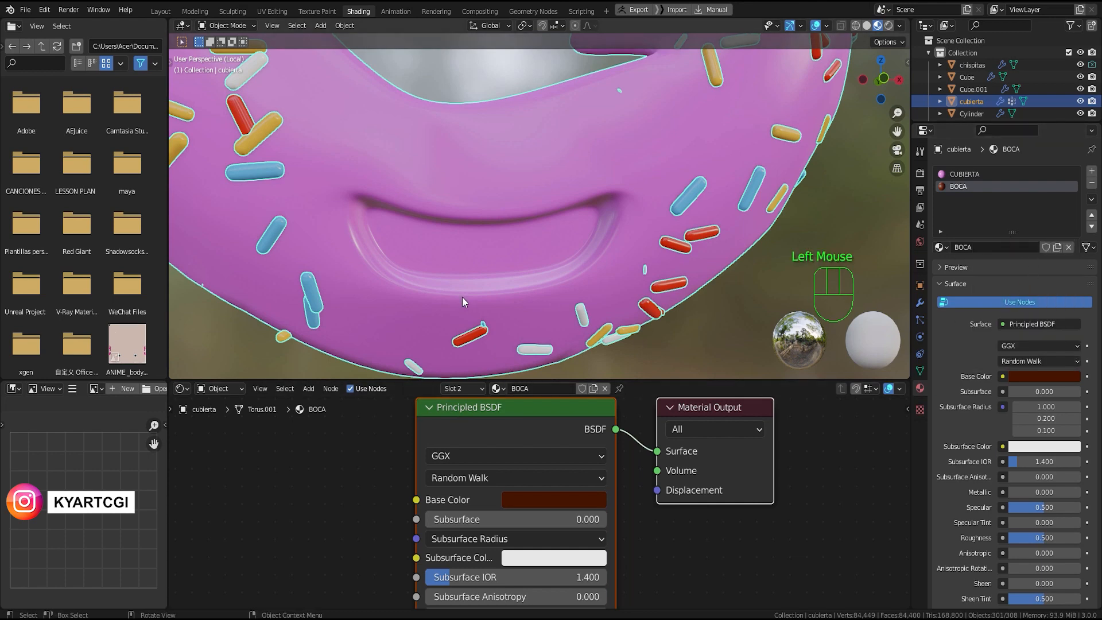
Step: Edit the icing mesh in front view and circle-select a patch of faces in the middle of the mouth
key(Tab)
middle_drag(461, 269, 488, 271)
key(KP_1)
scroll(468, 270, up, 3)
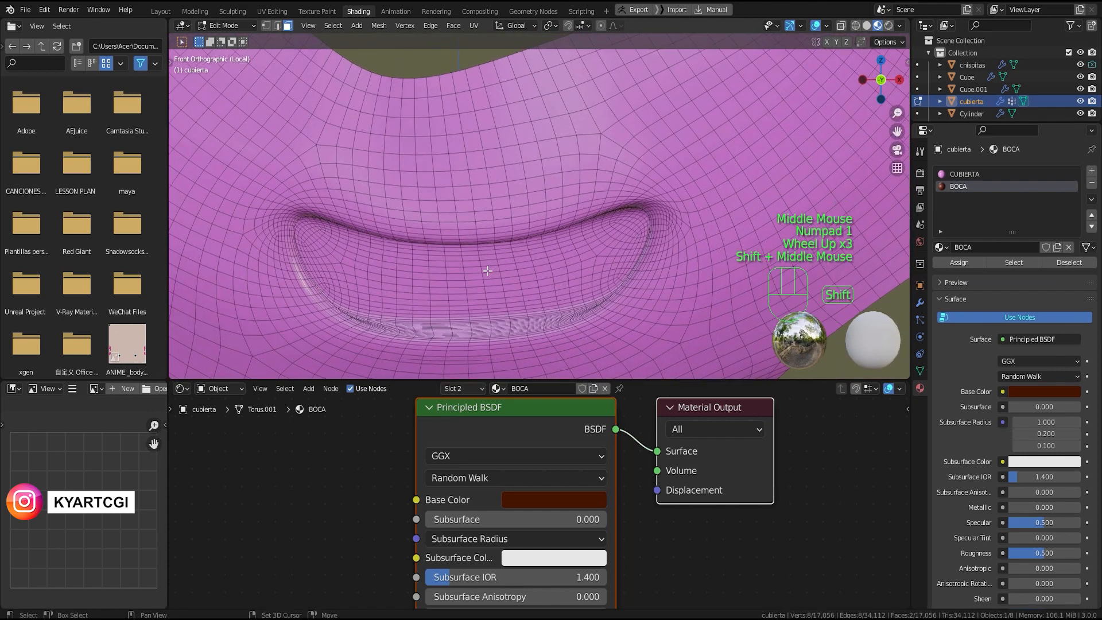
key(shift+space)
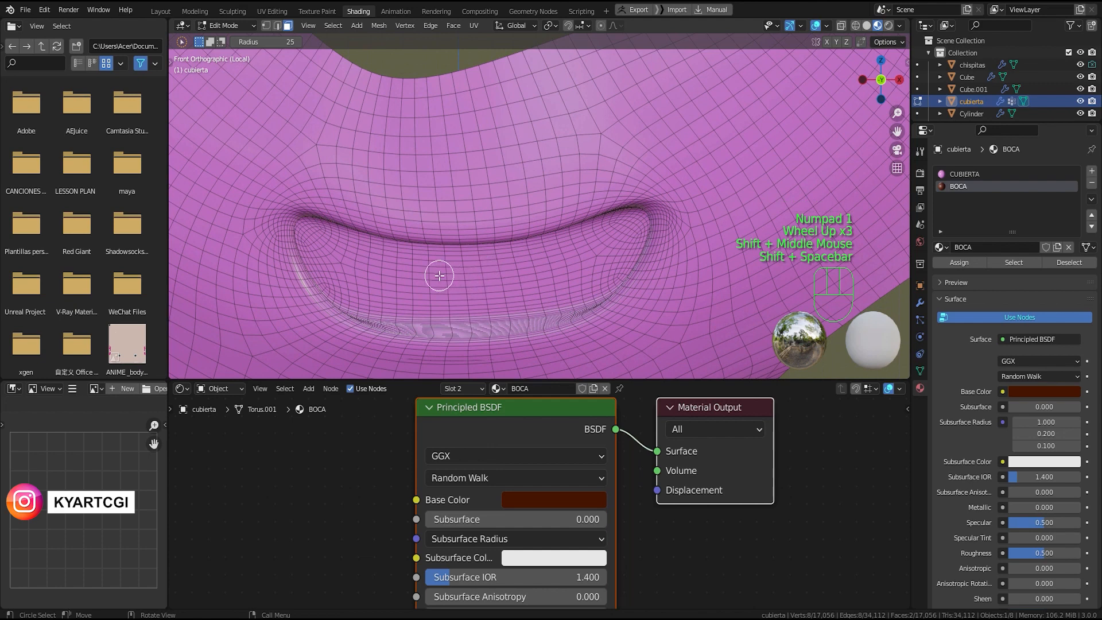
drag(448, 275, 498, 279)
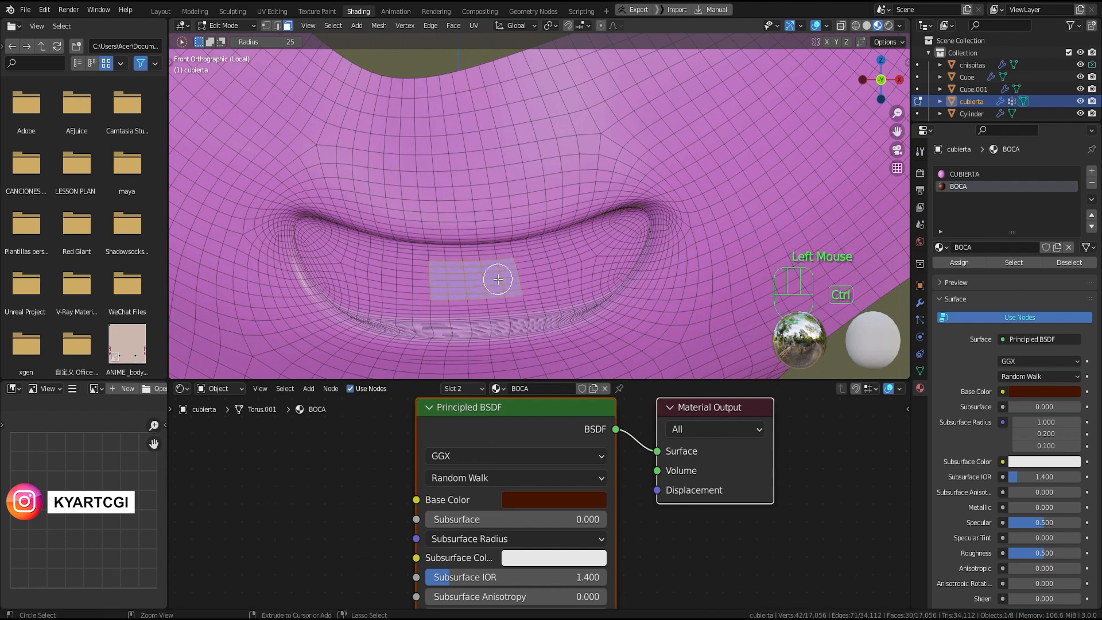
Step: Grow the face selection outward from the middle of the mouth until it covers the whole cavity up to the lip edge
key(ctrl+KP_Add)
key(ctrl+KP_Add)
key(ctrl+KP_Add)
key(ctrl+KP_Add)
key(ctrl+KP_Add)
key(ctrl+KP_Add)
key(ctrl+KP_Add)
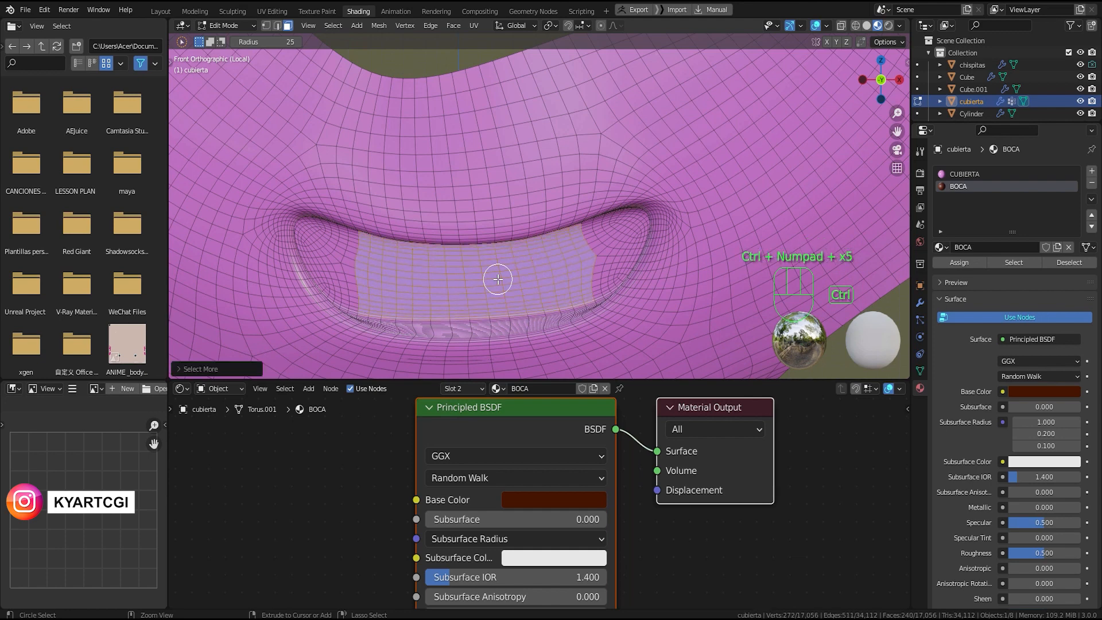
key(ctrl+KP_Add)
key(ctrl+KP_Add)
key(ctrl+KP_Add)
key(ctrl+KP_Add)
key(ctrl+KP_Add)
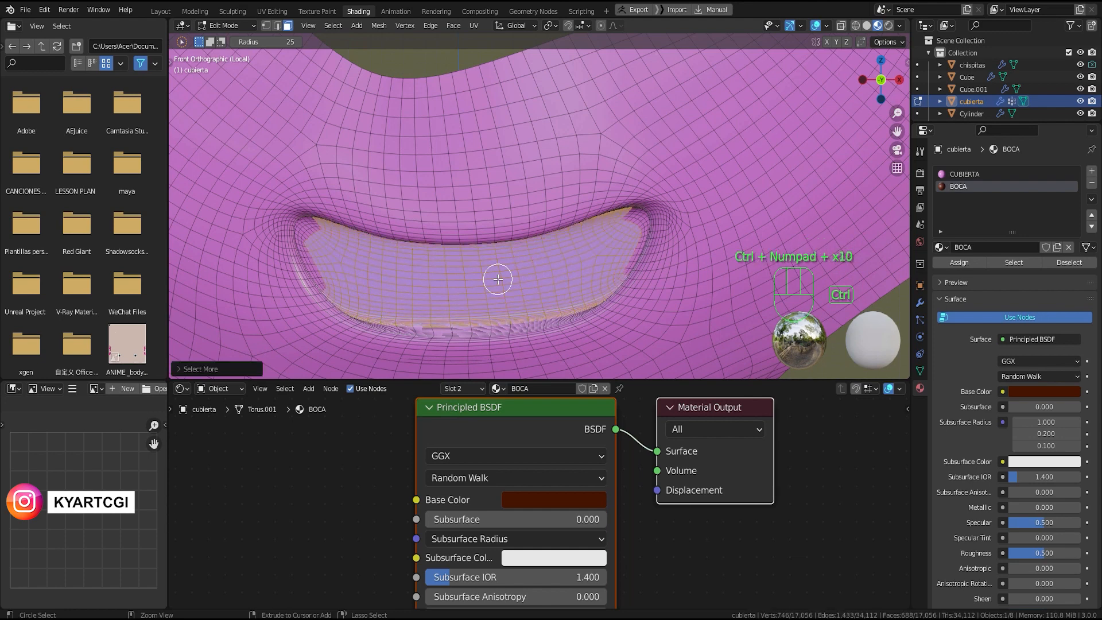
key(ctrl+KP_Add)
key(ctrl+KP_Add)
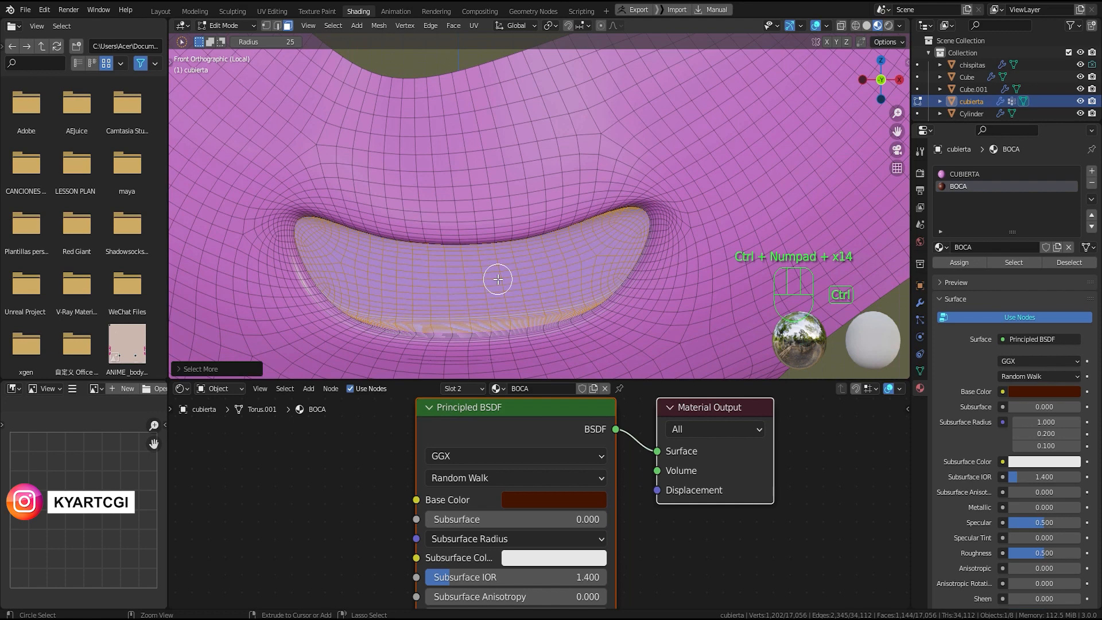
key(ctrl+KP_Add)
middle_drag(496, 290, 503, 280)
key(ctrl+KP_Add)
key(ctrl+KP_Add)
key(ctrl+KP_Add)
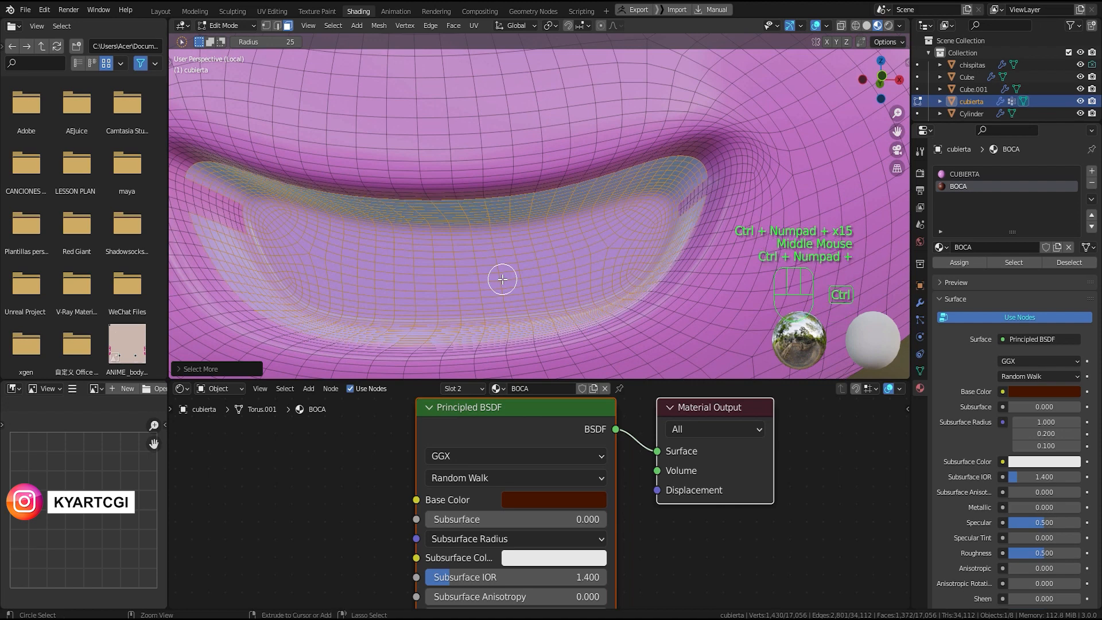
key(ctrl+KP_Add)
key(ctrl+KP_Add)
key(ctrl+KP_Add)
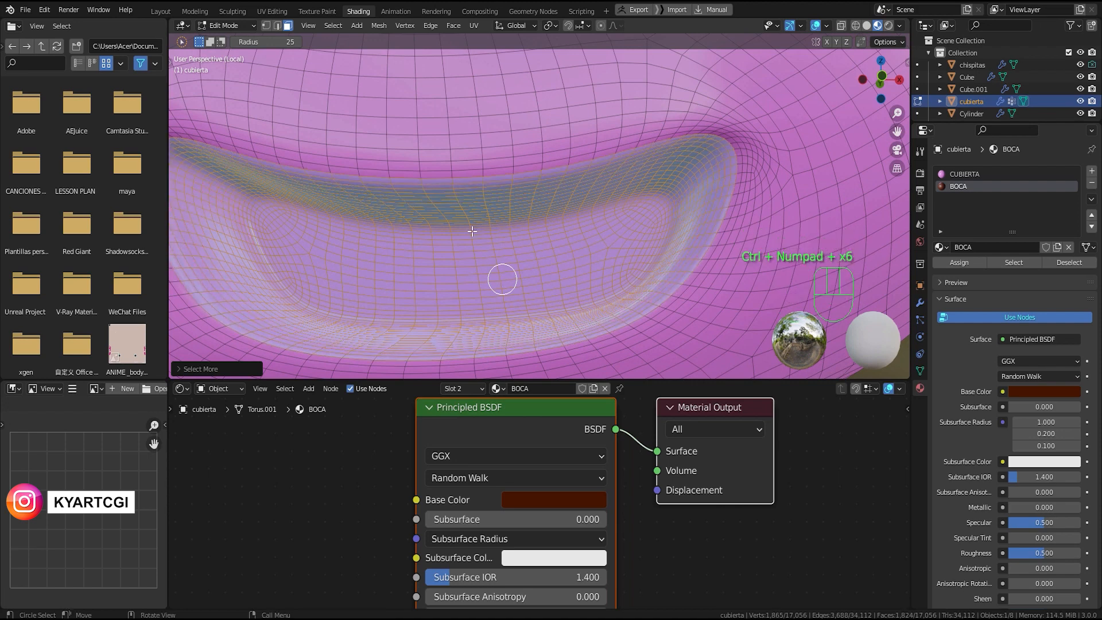
Step: Shrink the mouth selection by one ring of faces, assign the BOCA material to it, and return to Object Mode
mouse_move(430, 260)
middle_down()
mouse_move(471, 250)
mouse_move(440, 241)
mouse_move(429, 256)
mouse_move(446, 265)
middle_up()
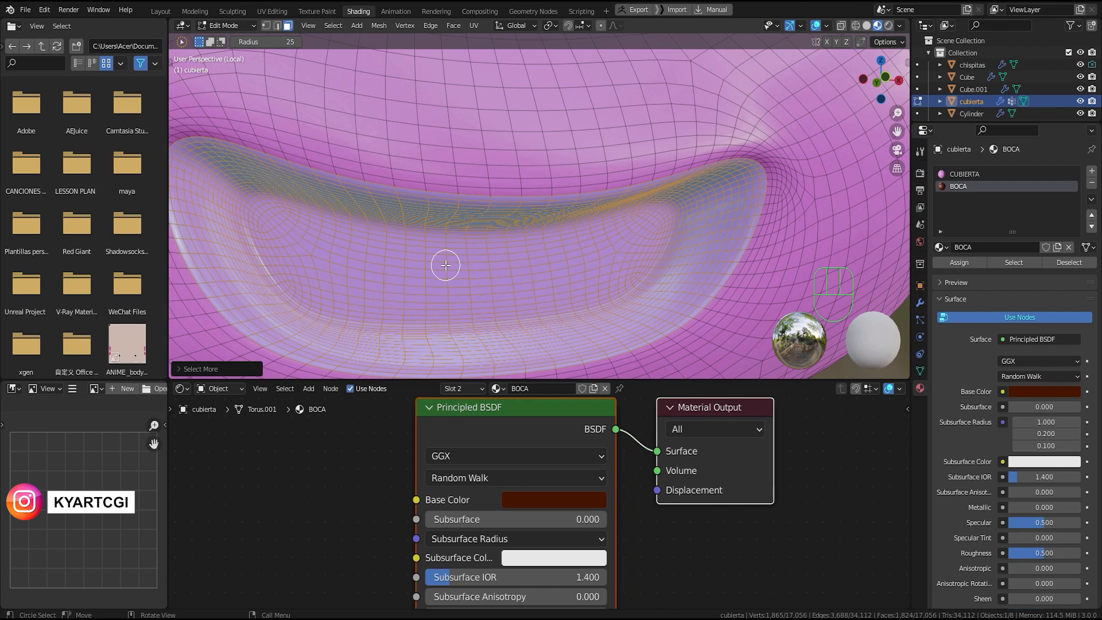
key(shift+KP_Subtract)
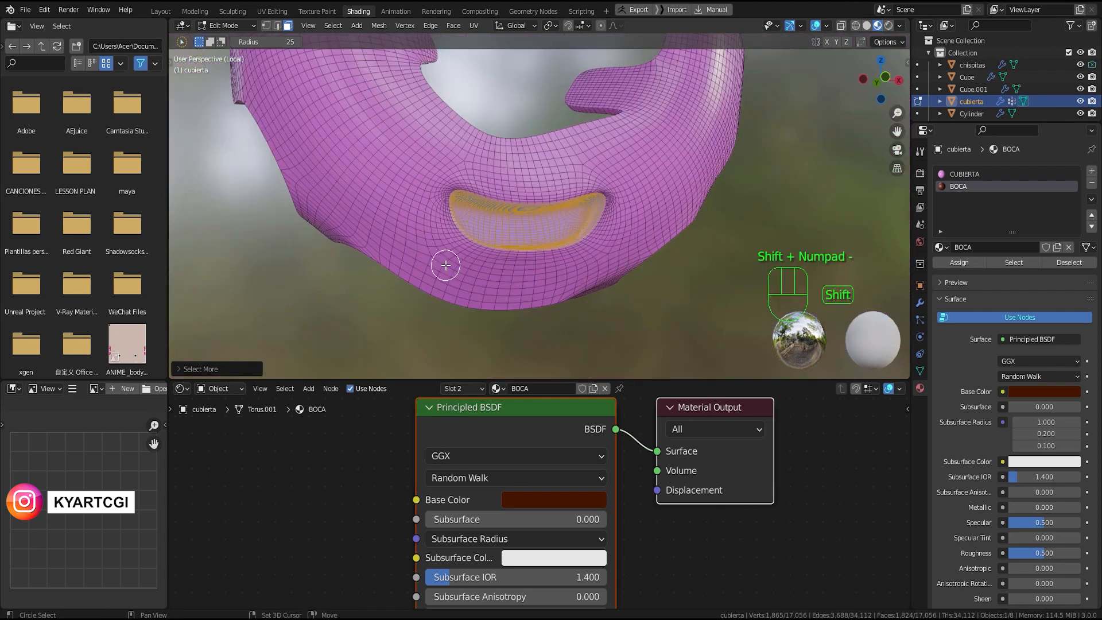
scroll(547, 248, up, 4)
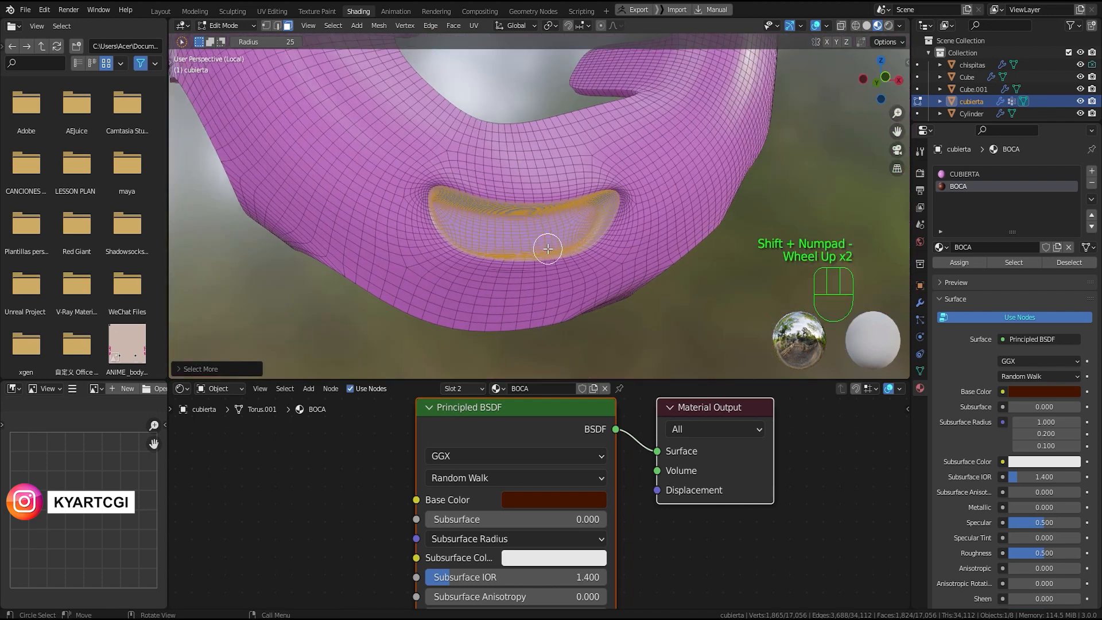
scroll(549, 249, up, 3)
mouse_move(552, 261)
middle_down()
mouse_move(492, 257)
mouse_move(557, 253)
middle_up()
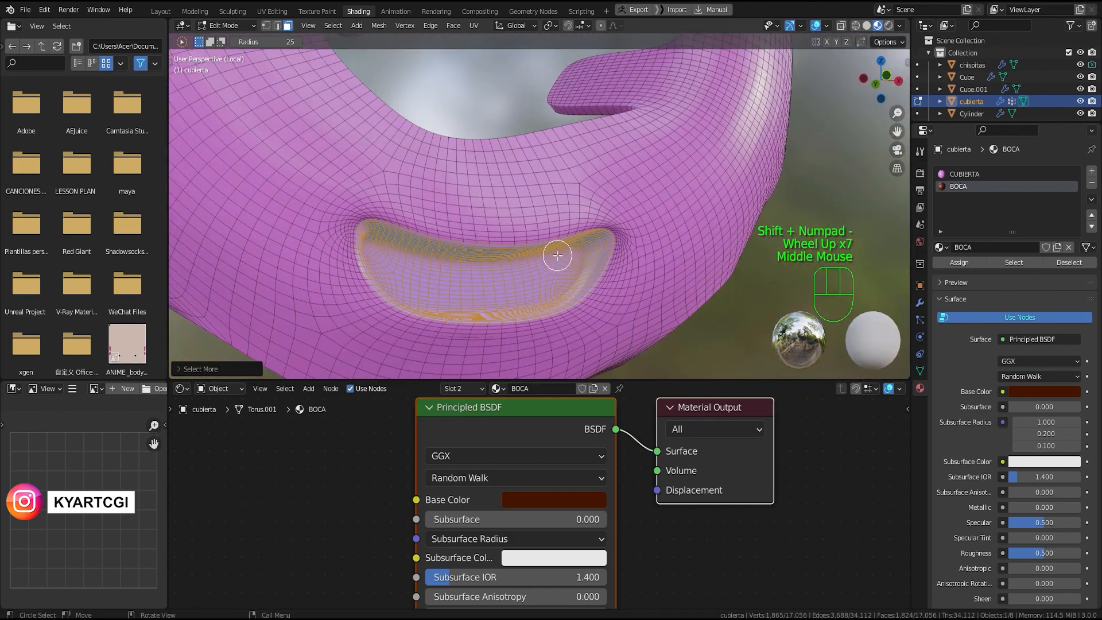
scroll(559, 276, up, 2)
key(KP_Decimal)
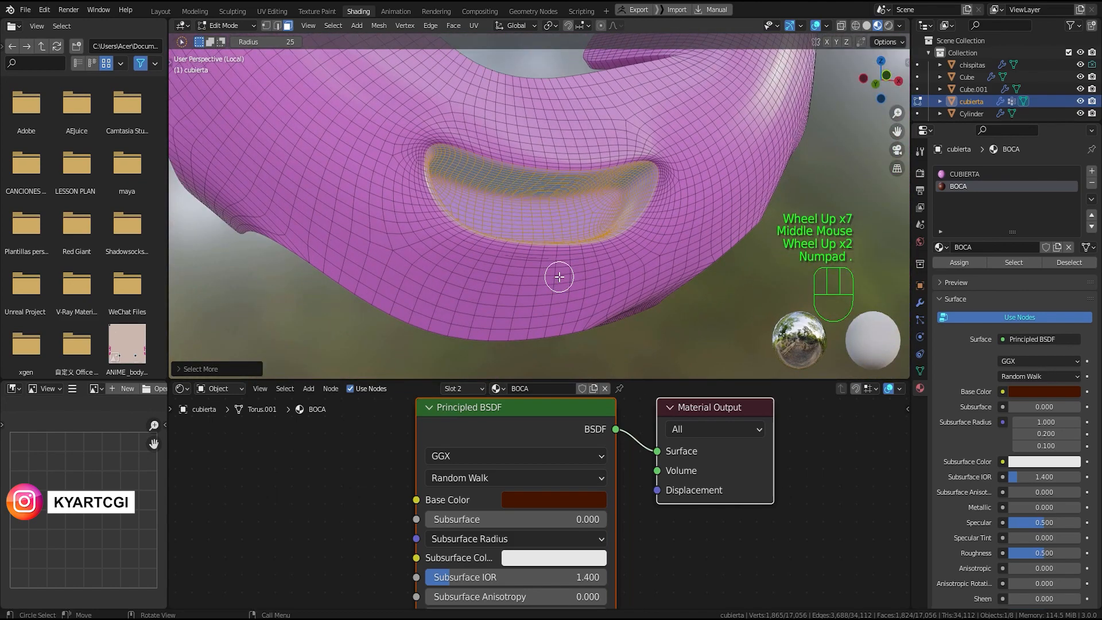
middle_drag(550, 227, 530, 190)
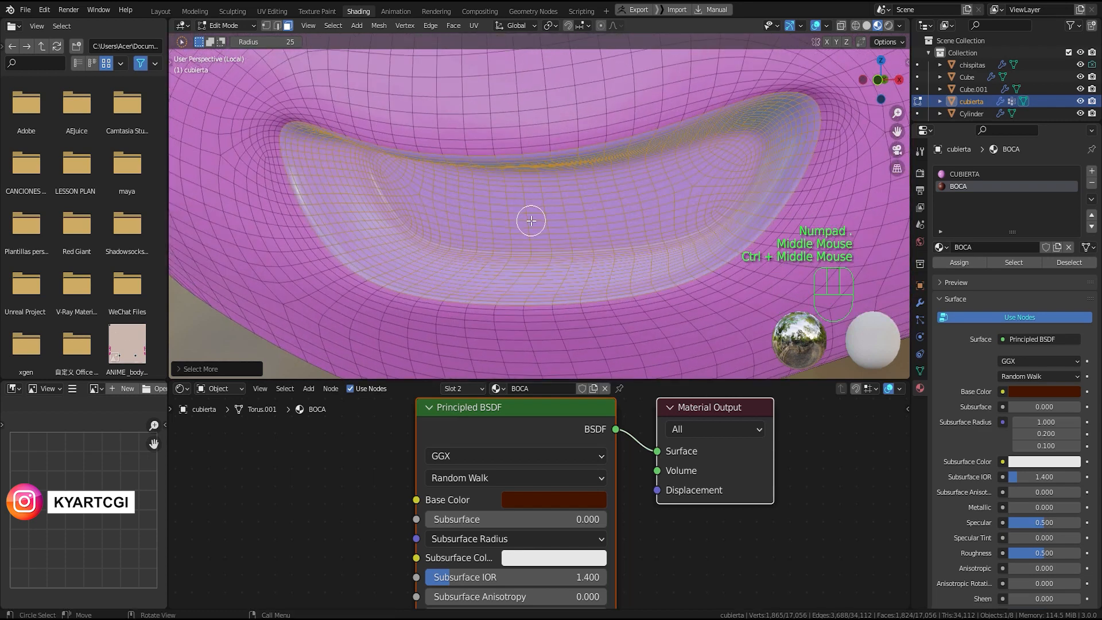
key(ctrl+KP_Subtract)
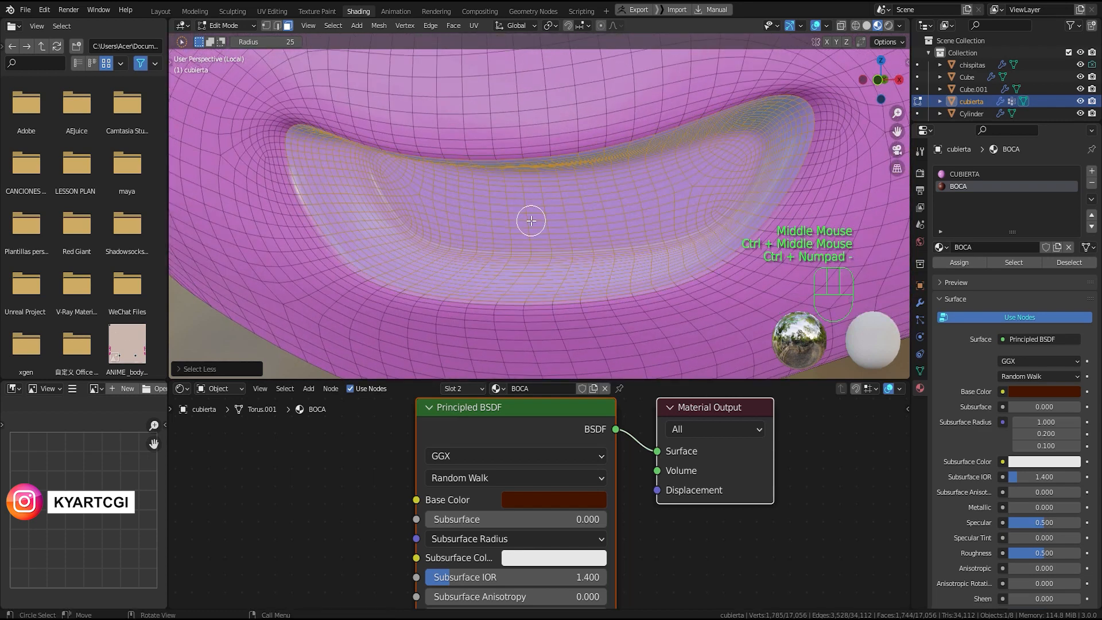
middle_drag(579, 203, 582, 201)
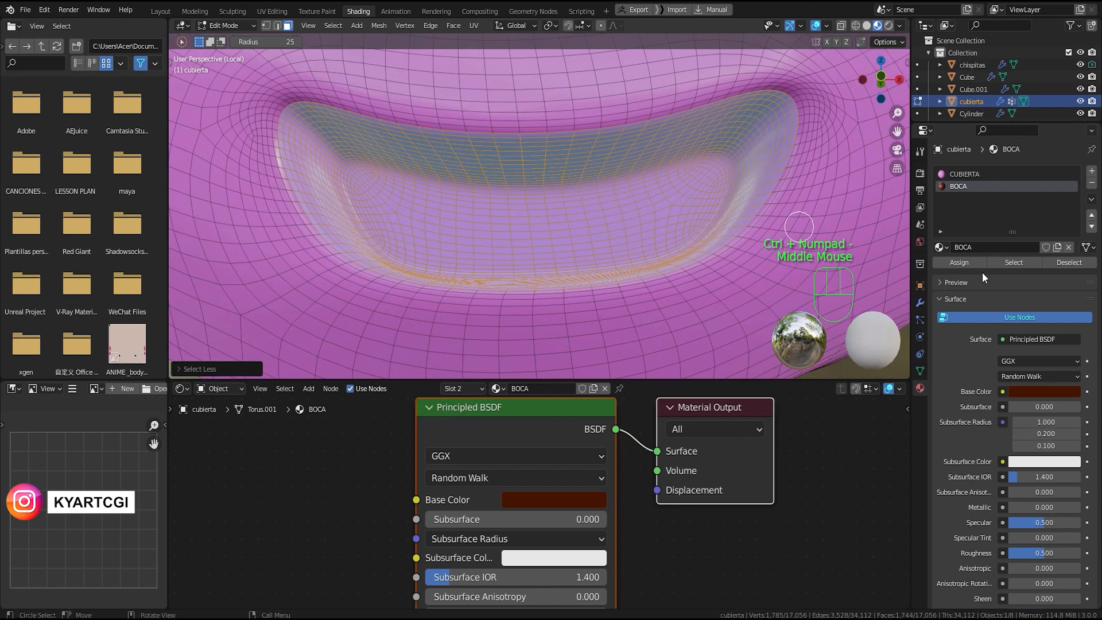
click(960, 263)
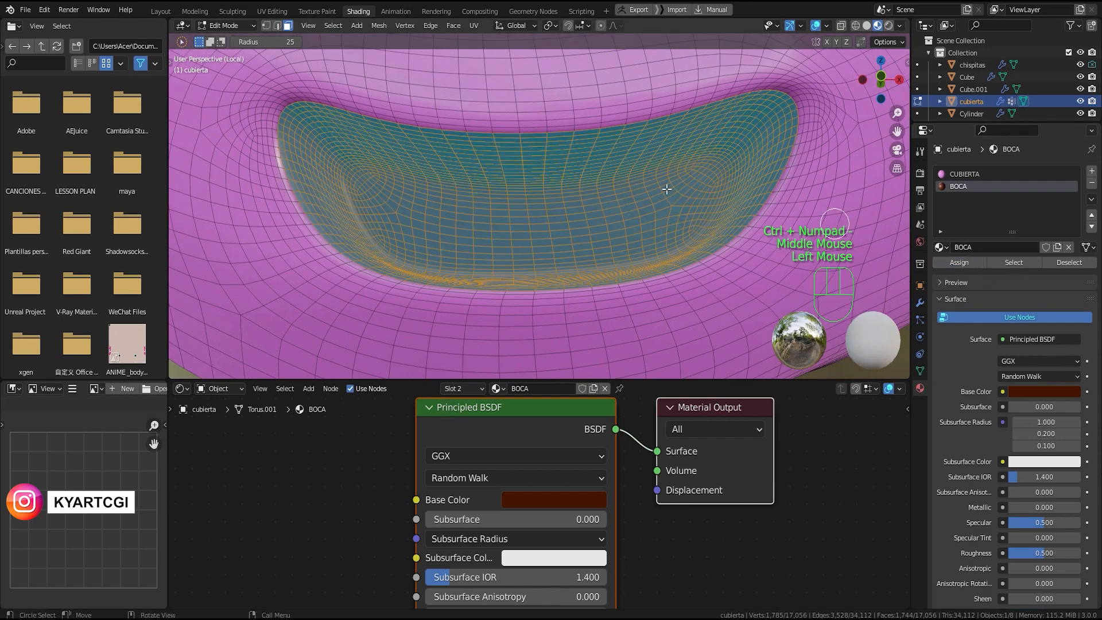
scroll(593, 221, down, 2)
key(Tab)
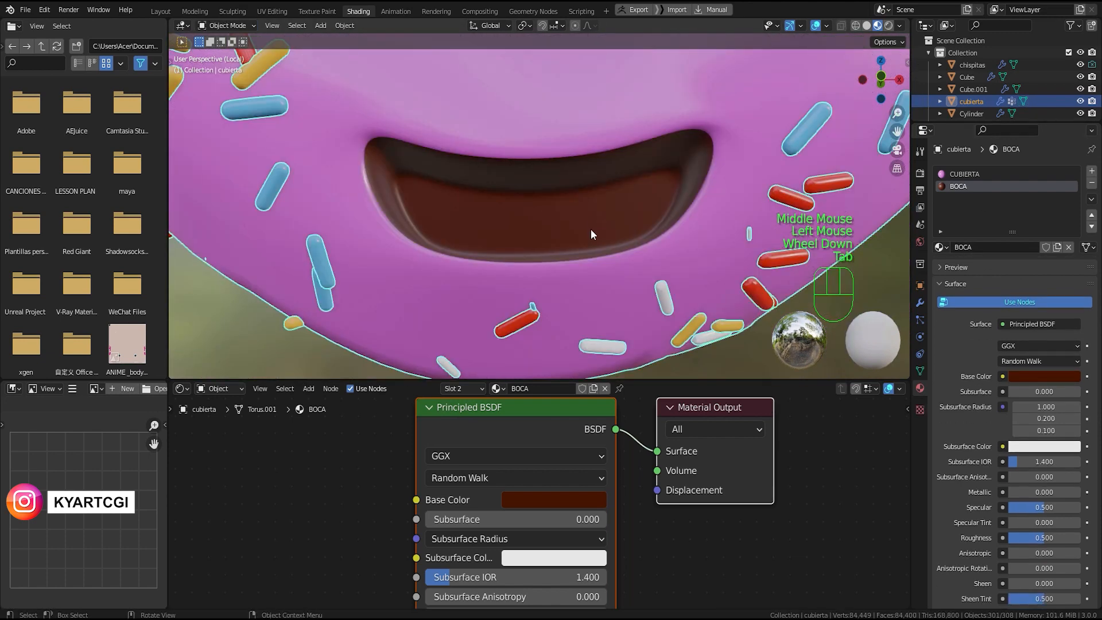
Step: Exit local view to bring back the whole donut character with its face, arms and legs
middle_drag(591, 230, 584, 272)
scroll(586, 226, down, 2)
scroll(585, 226, down, 1)
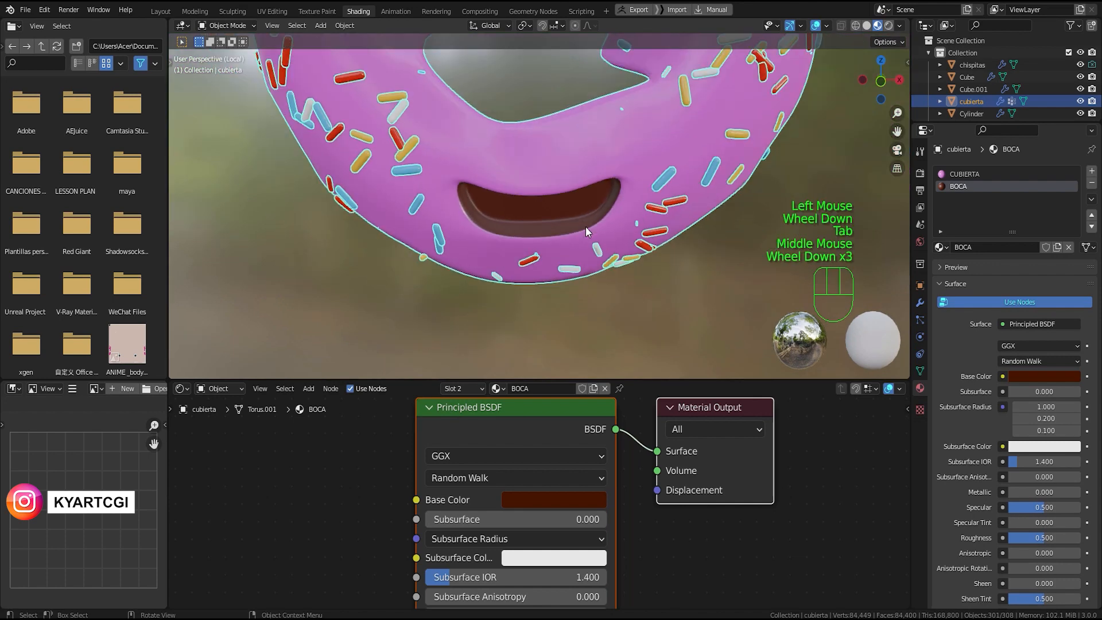
key(slash)
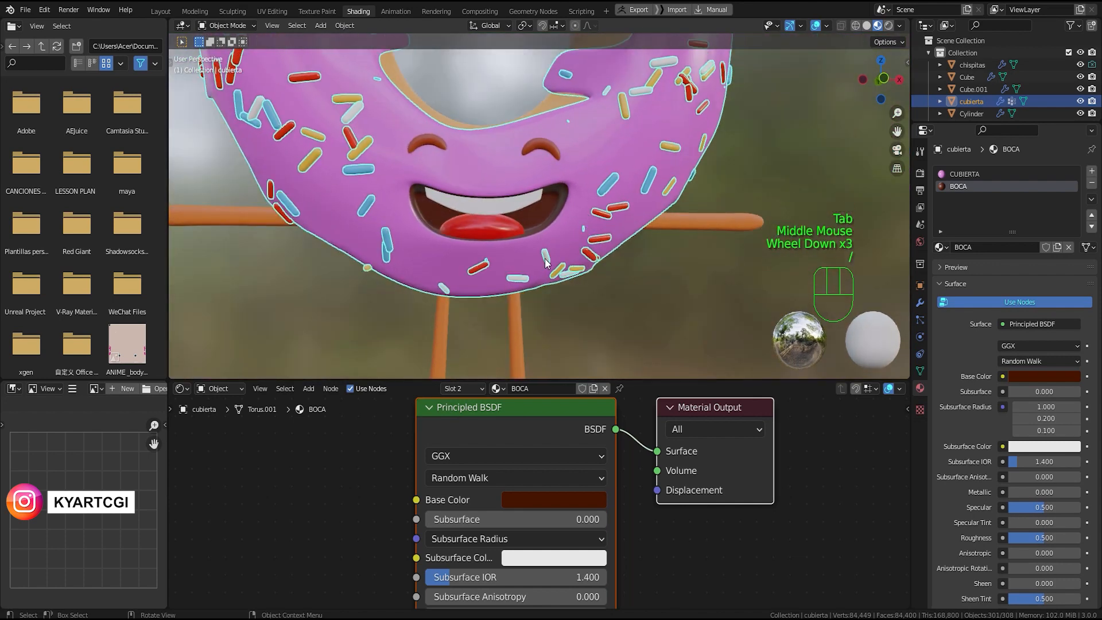
scroll(547, 258, down, 1)
middle_drag(546, 259, 534, 227)
Step: Set the roughness of the BOCA material to 0.6
middle_drag(631, 545, 638, 509)
click(529, 553)
mouse_move(528, 553)
mouse_down()
mouse_move(539, 552)
mouse_move(452, 552)
mouse_move(537, 552)
mouse_up()
click(537, 551)
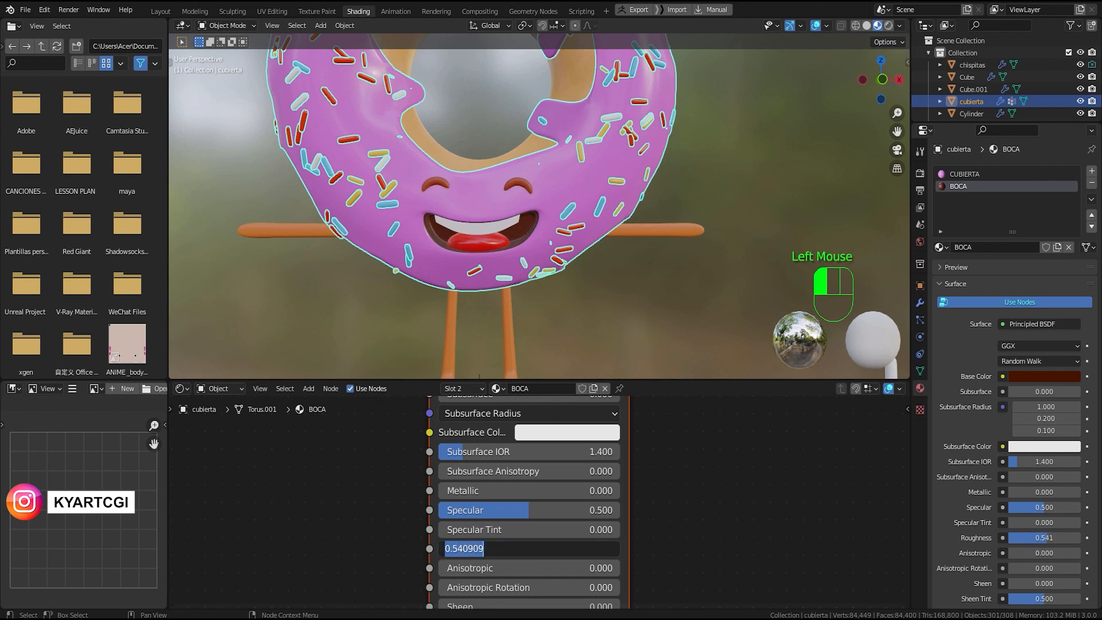
text(0.6)
key(Return)
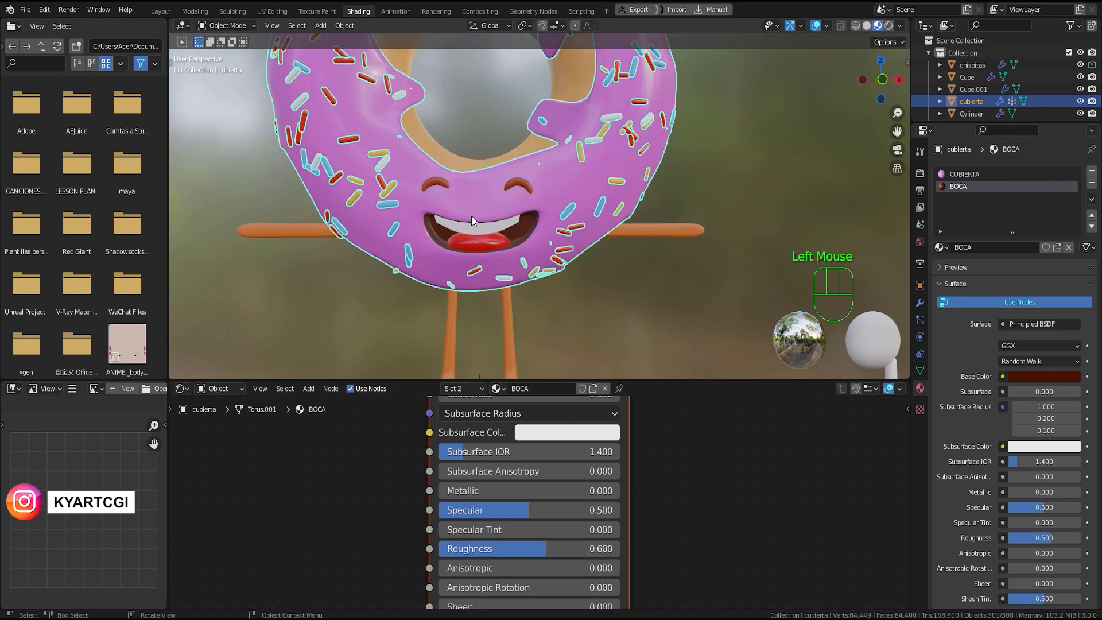
middle_drag(471, 216, 495, 229)
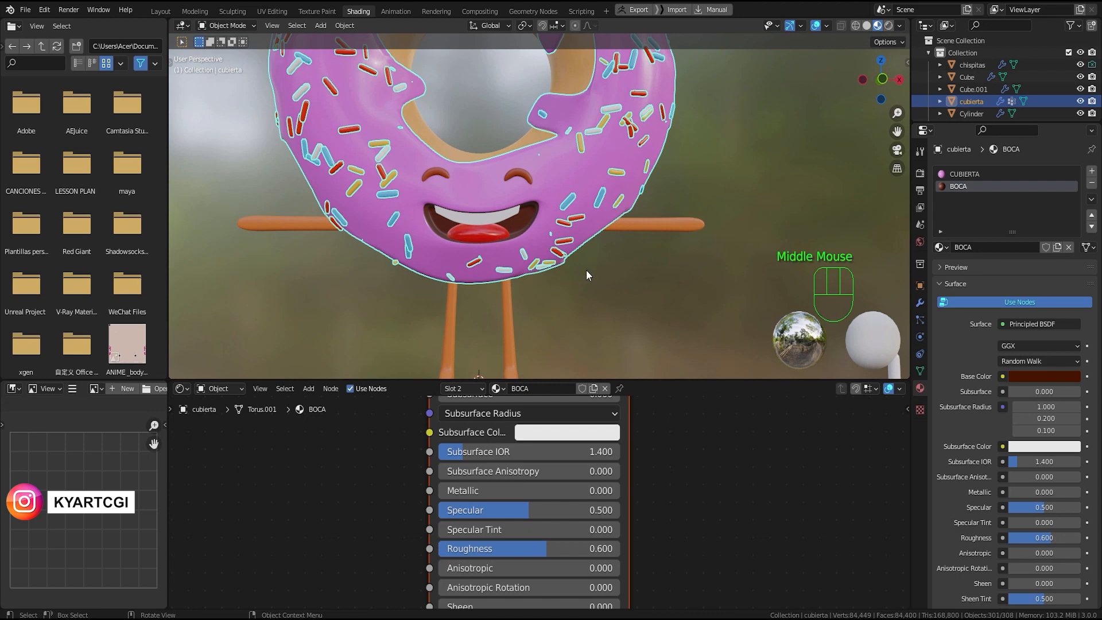
Step: Set the roughness of the MANOS material shared by the arms and legs to 0.3
scroll(587, 274, down, 2)
middle_drag(581, 272, 569, 240)
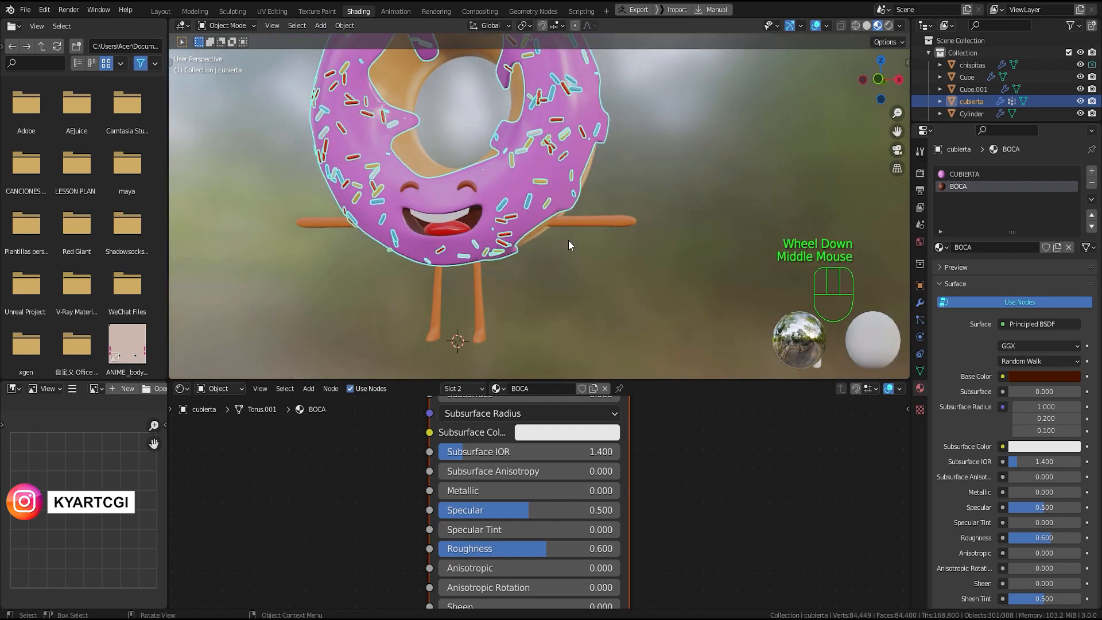
click(594, 220)
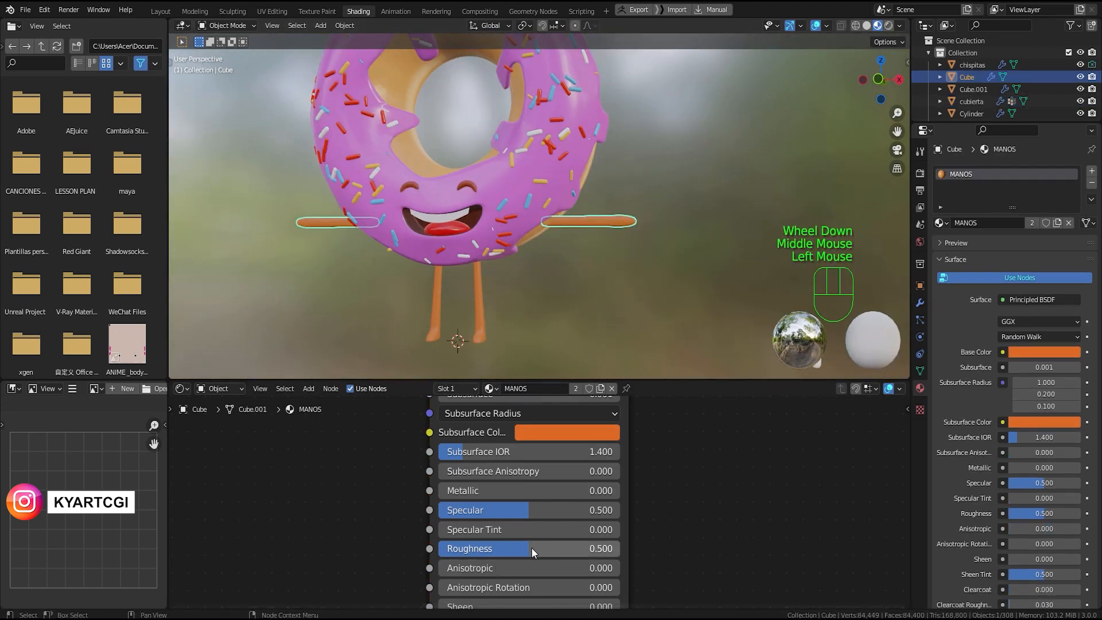
drag(522, 549, 522, 549)
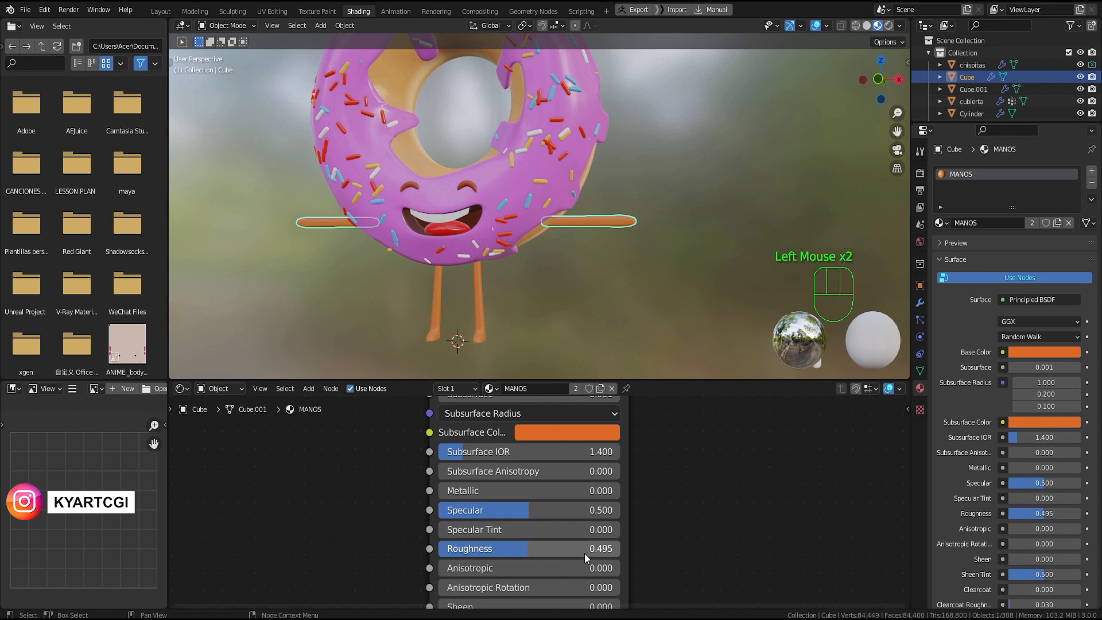
click(585, 554)
text(0.3)
key(Return)
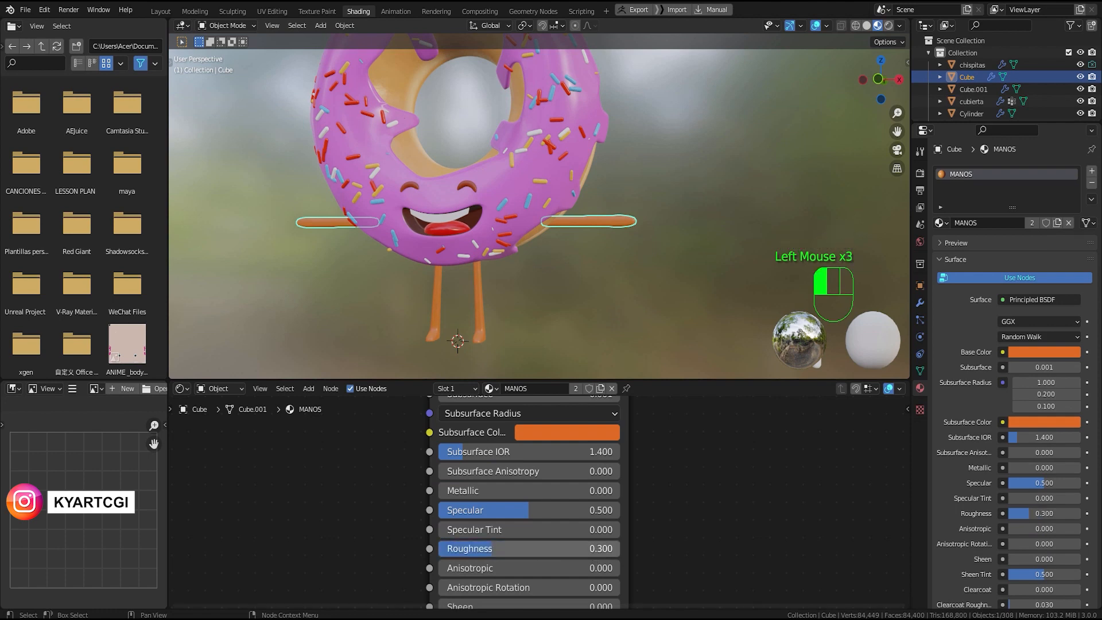
middle_drag(574, 292, 589, 274)
click(536, 322)
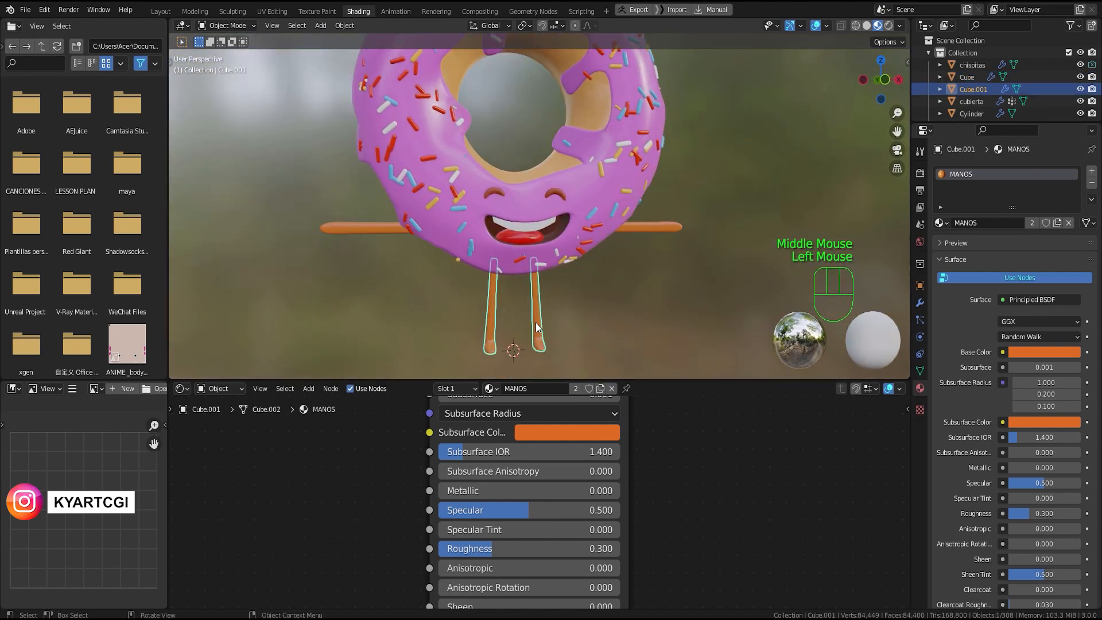
click(650, 225)
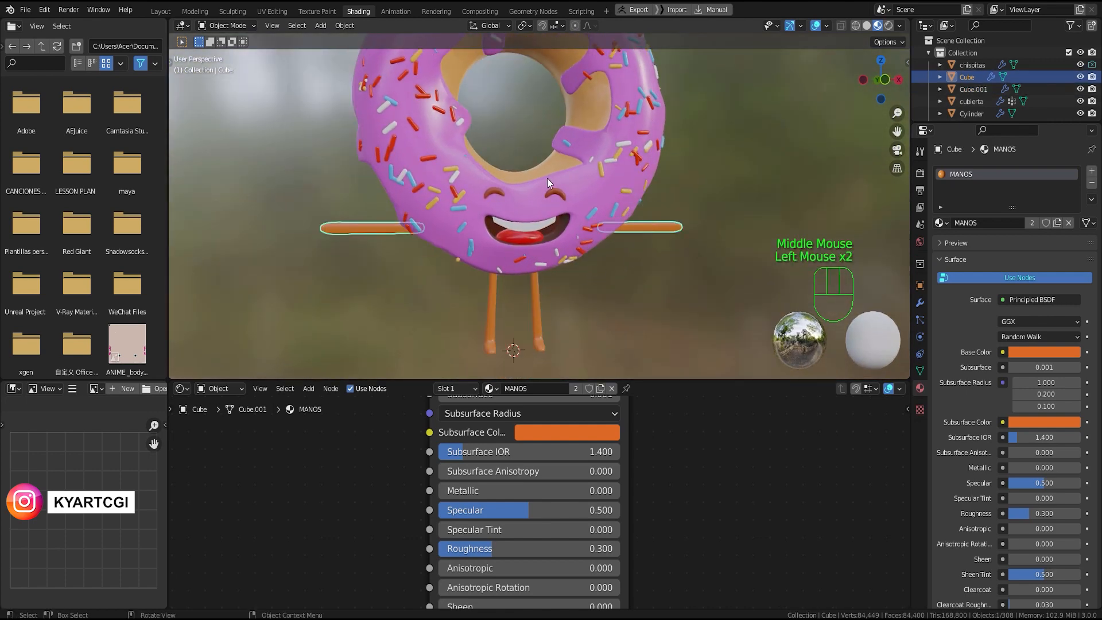
Step: Set the roughness of the eyes' OJOS material to 0.3
click(559, 195)
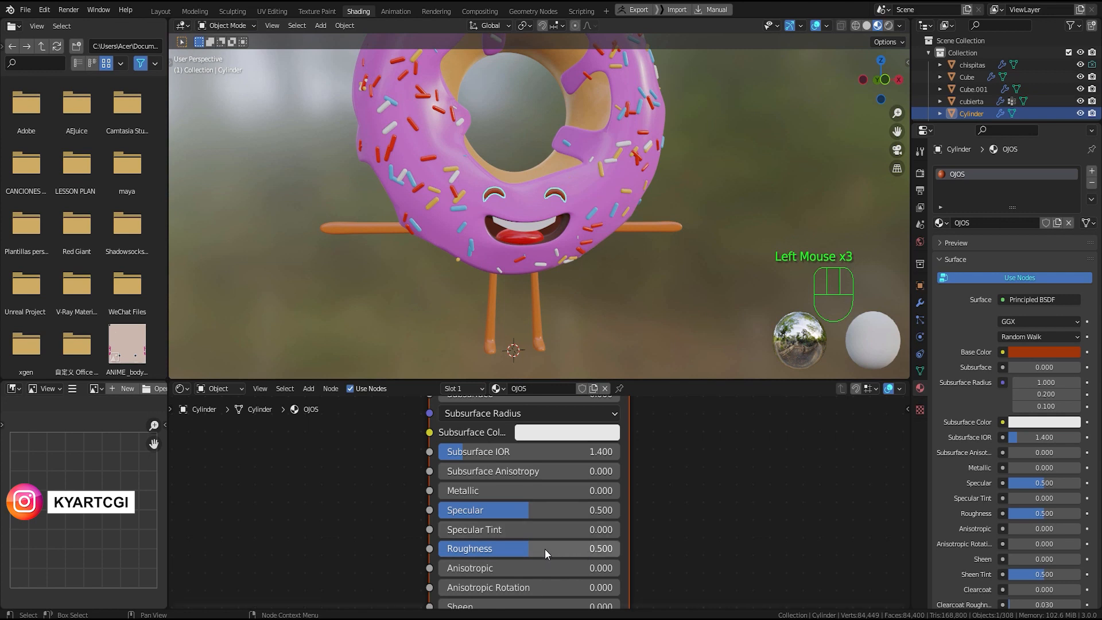
click(524, 550)
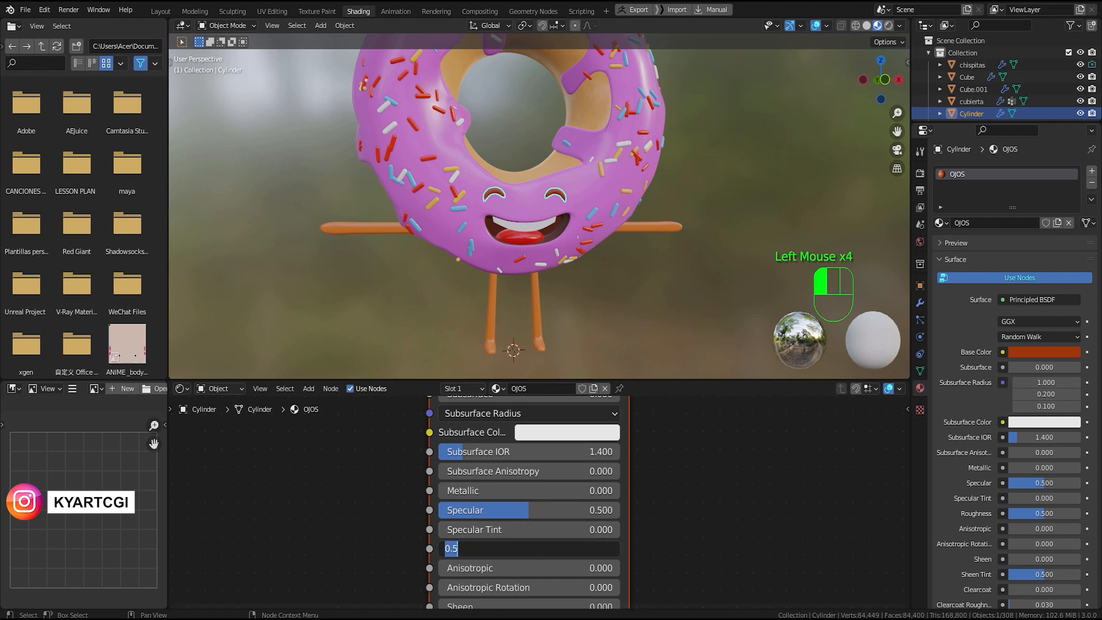
text(0.3)
key(Return)
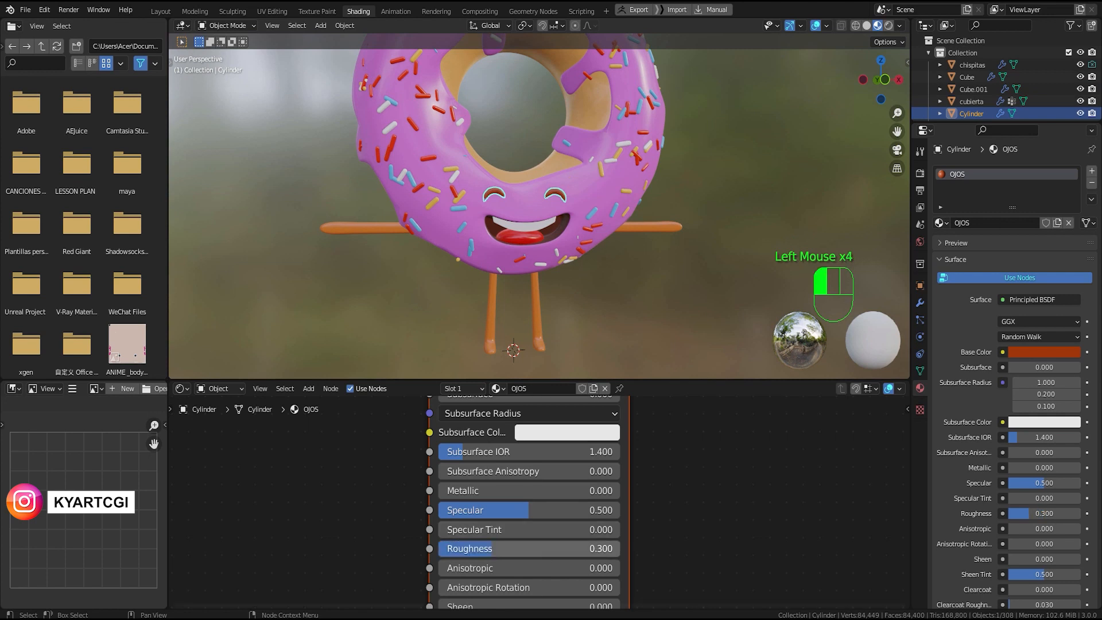
middle_drag(535, 282, 519, 278)
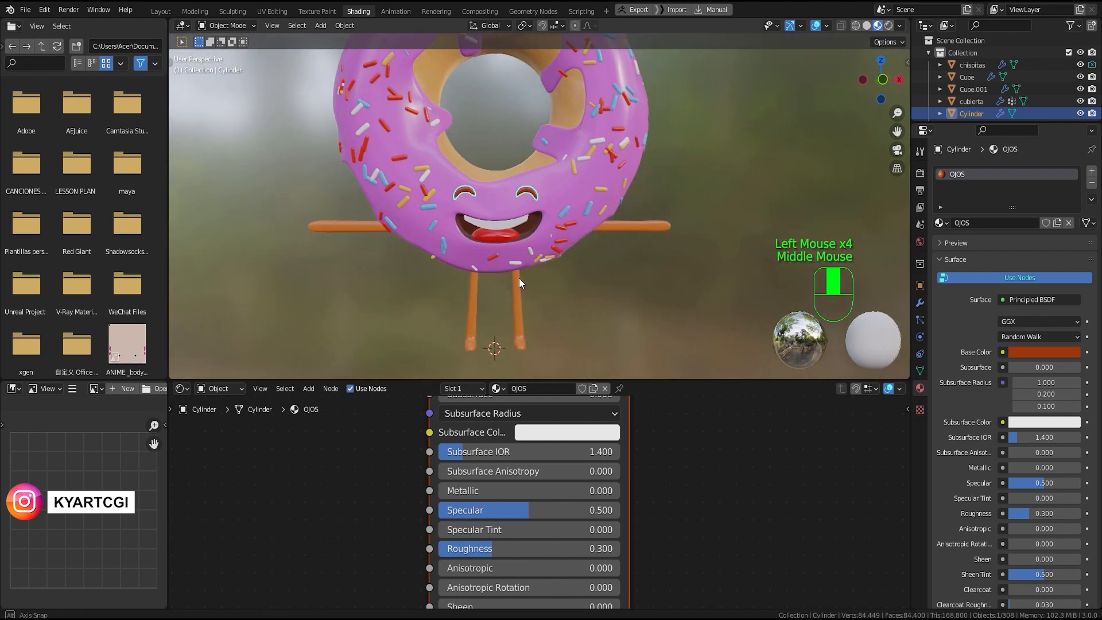
Step: Lower the roughness of the icing's CUBIERTA material to 0.2
click(561, 185)
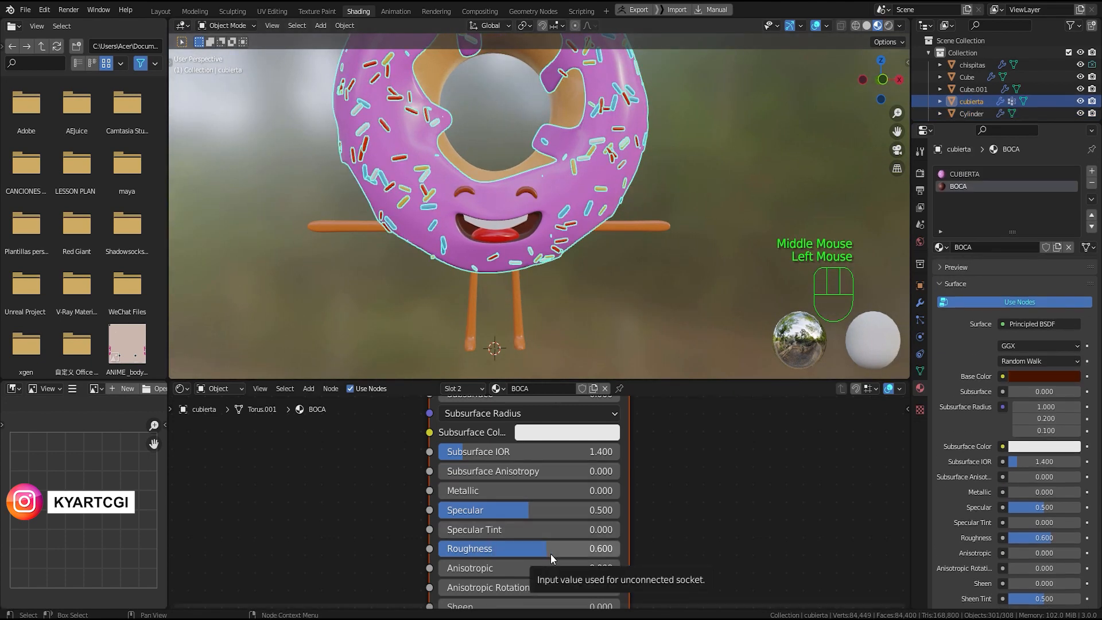
click(561, 188)
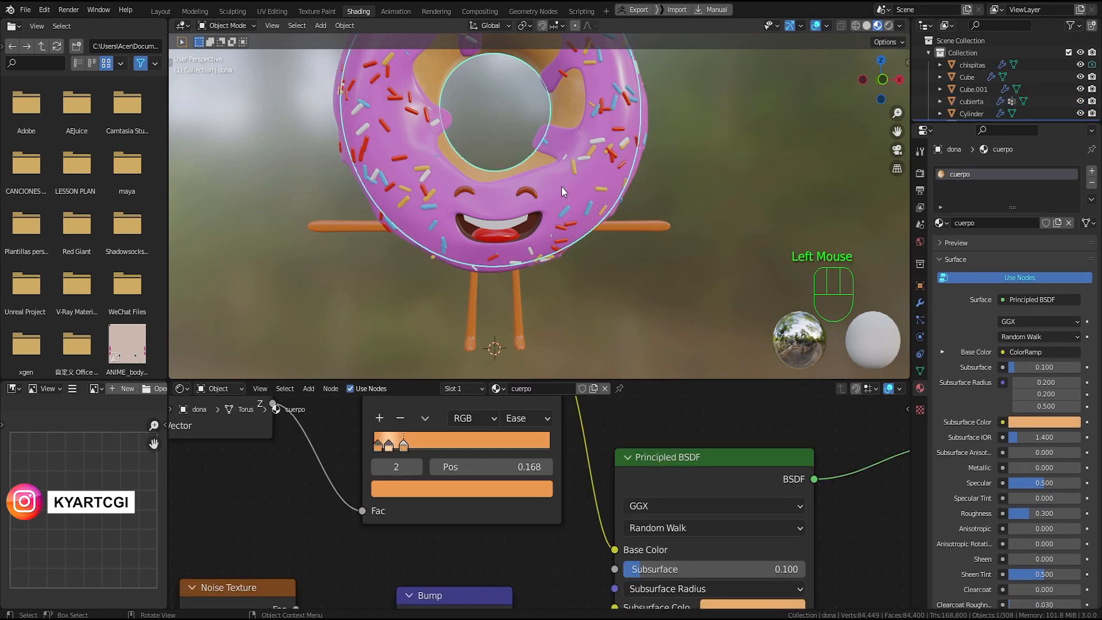
click(646, 111)
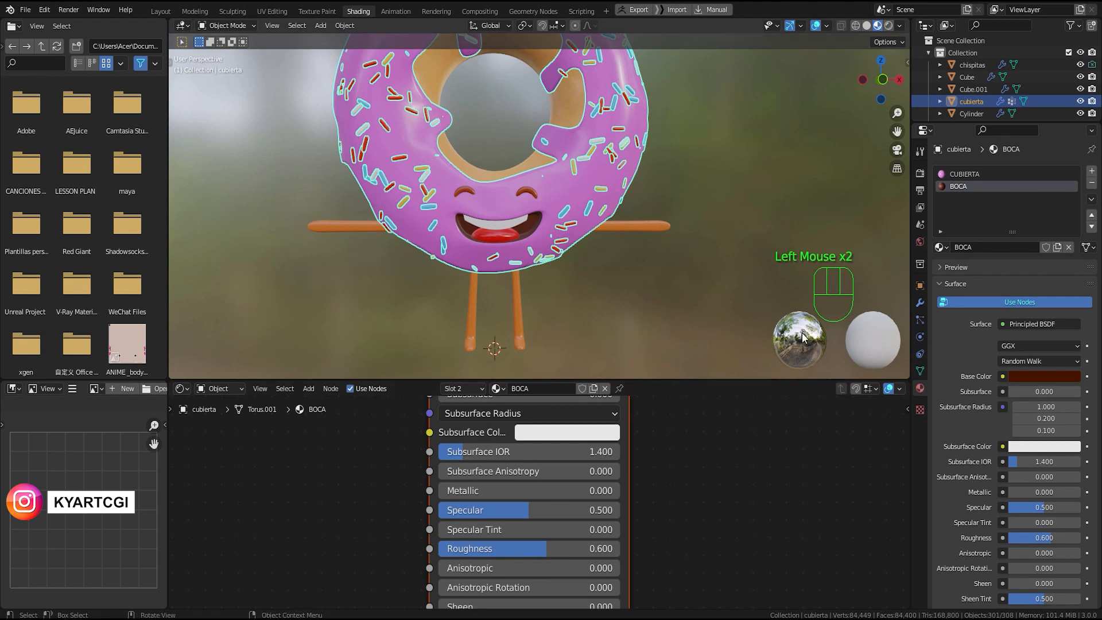
click(948, 174)
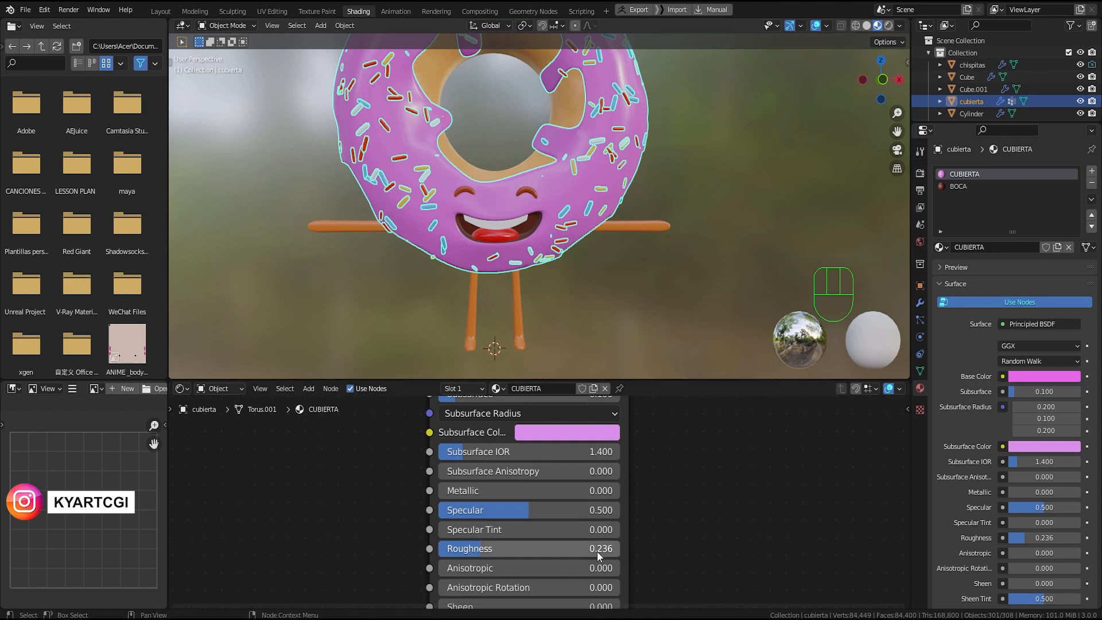
drag(584, 549, 577, 549)
mouse_move(589, 240)
middle_down()
mouse_move(556, 240)
mouse_move(572, 253)
middle_up()
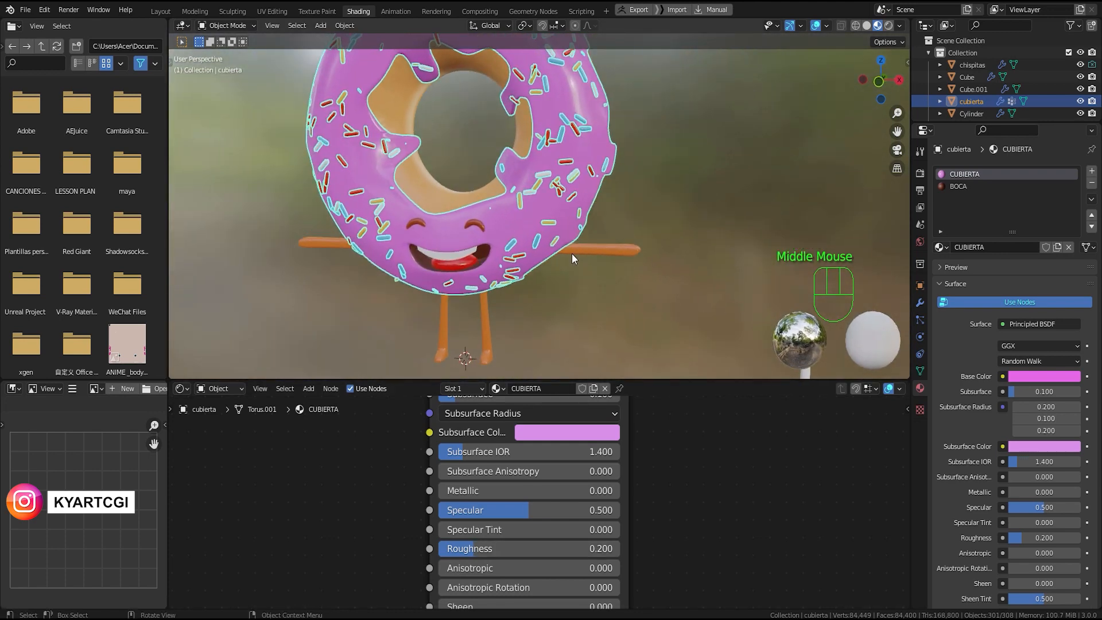
Step: Save the file and switch to the Layout workspace with the viewport in material preview shading
key(ctrl+s)
mouse_move(482, 289)
middle_down()
mouse_move(512, 296)
mouse_move(489, 286)
mouse_move(520, 274)
middle_up()
click(160, 11)
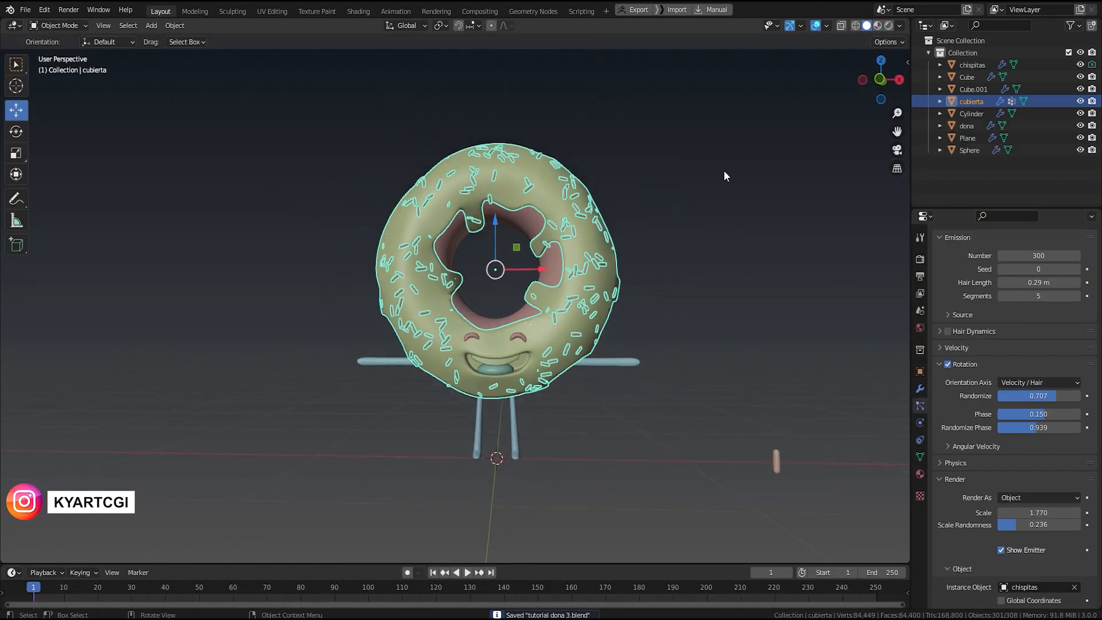
click(879, 26)
middle_drag(699, 269, 705, 295)
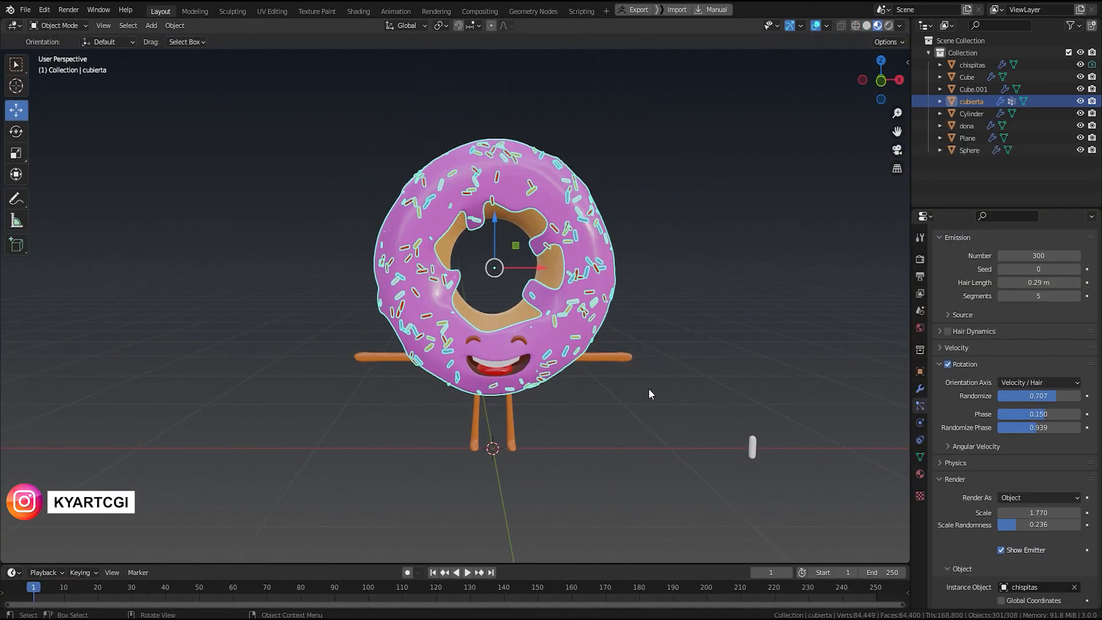
Step: Hide the source sprinkle object chispitas standing beside the donut character
click(737, 454)
click(752, 448)
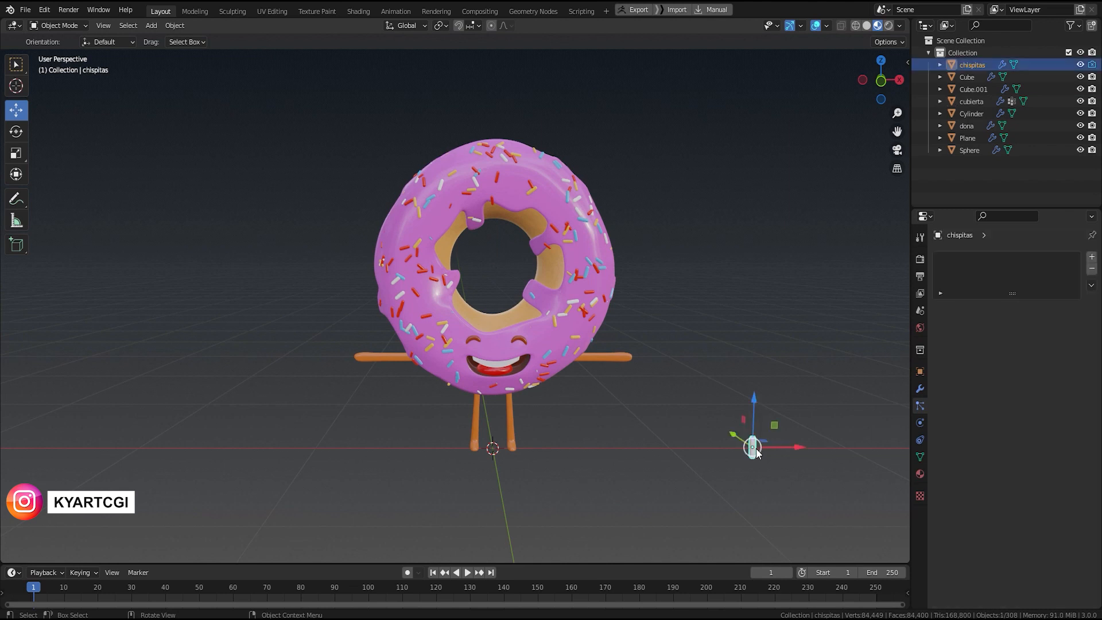
key(h)
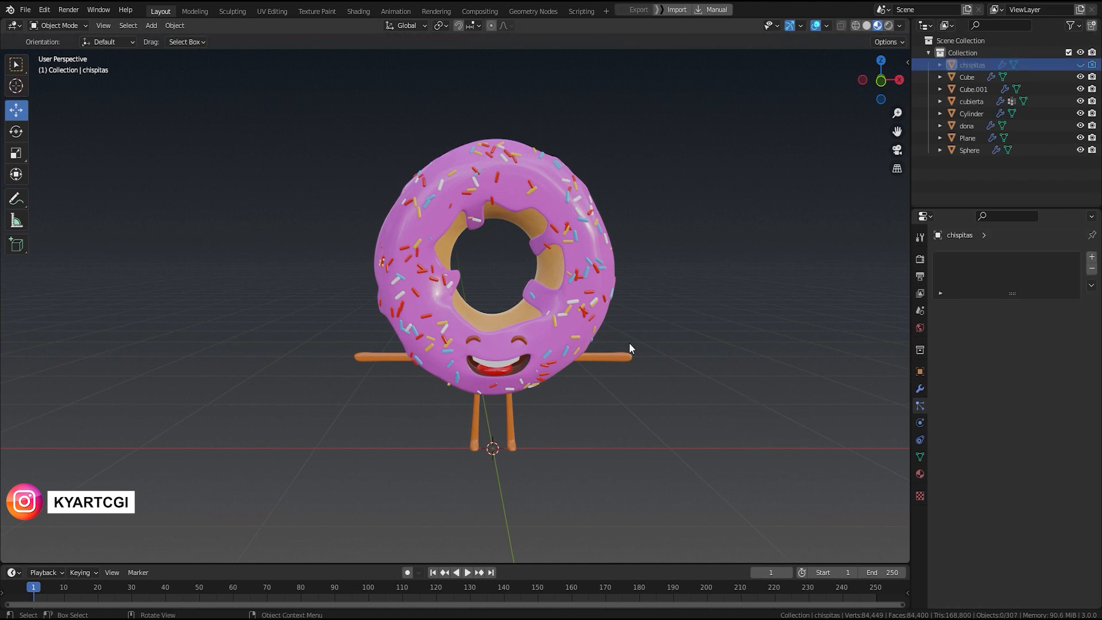
mouse_move(619, 360)
middle_down()
mouse_move(611, 375)
mouse_move(537, 341)
mouse_move(542, 392)
mouse_move(607, 369)
middle_up()
scroll(561, 361, up, 6)
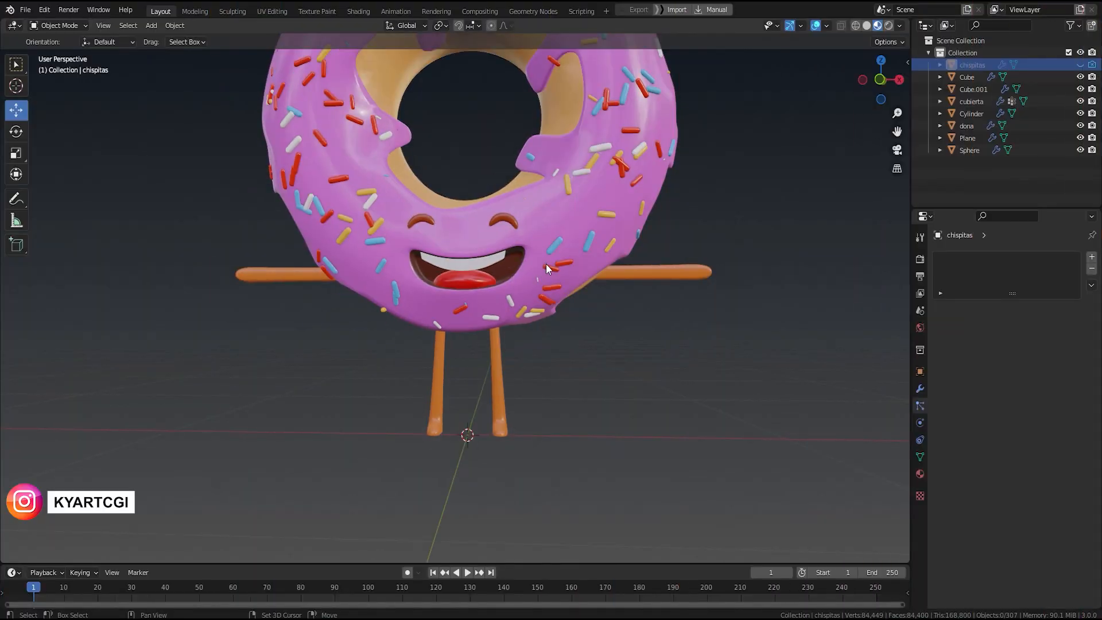
scroll(663, 380, down, 3)
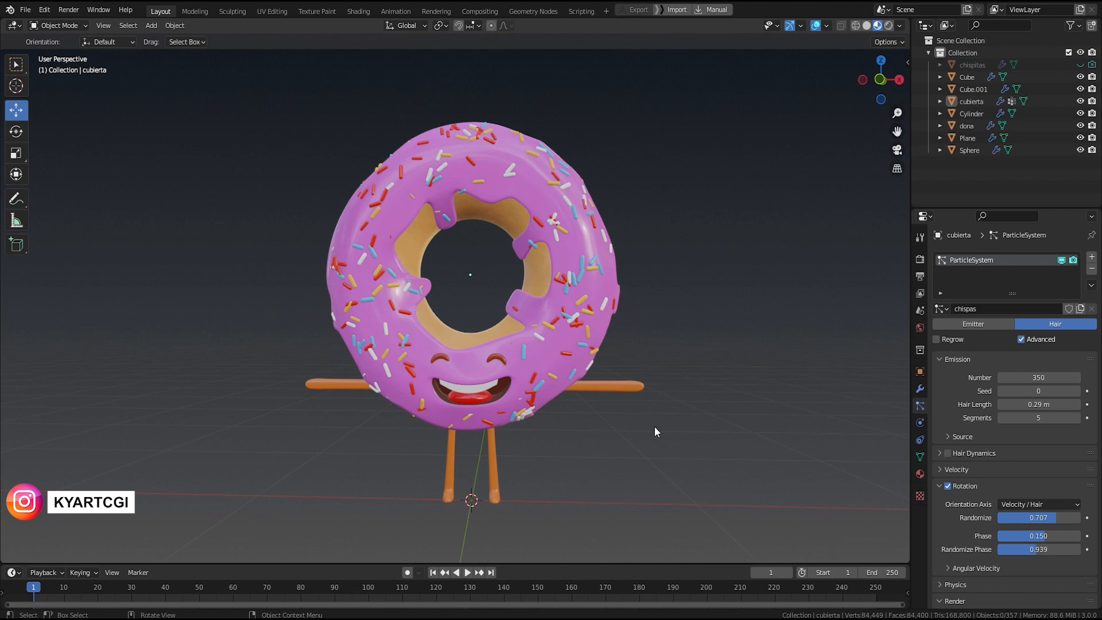
Step: Add a single-bone armature at the world origin in front view
key(KP_1)
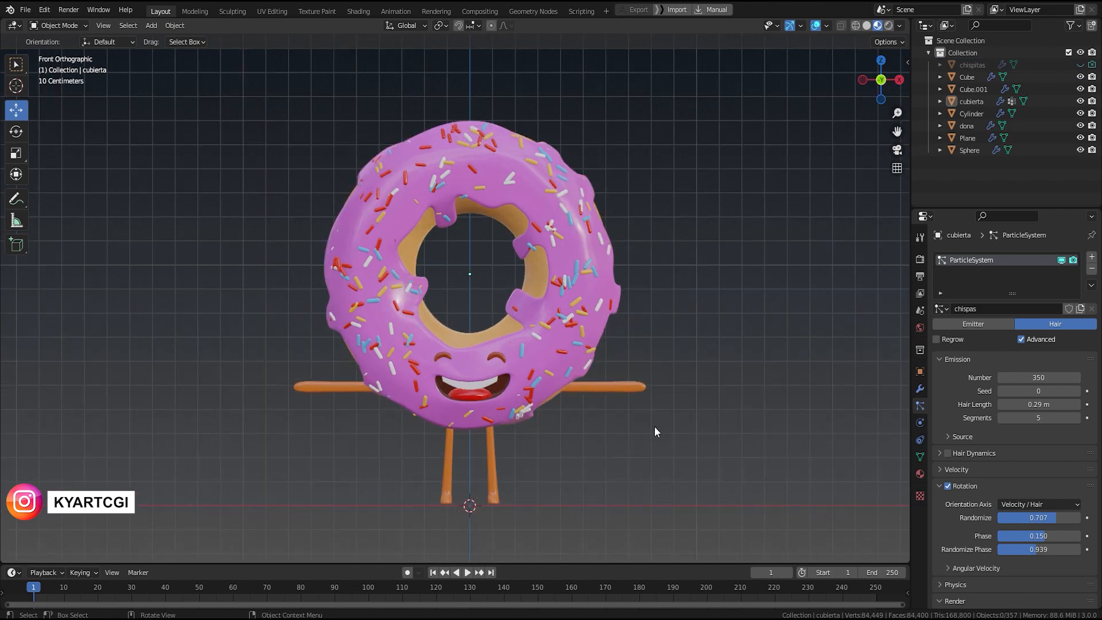
shift+middle_drag(531, 439, 611, 426)
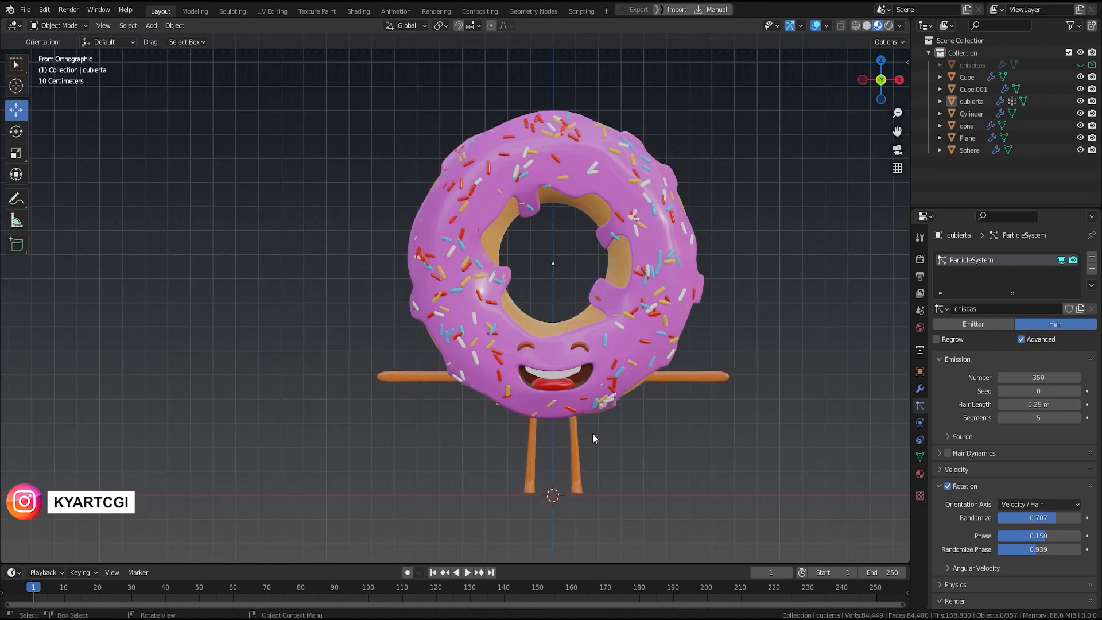
shift+middle_drag(649, 467, 507, 452)
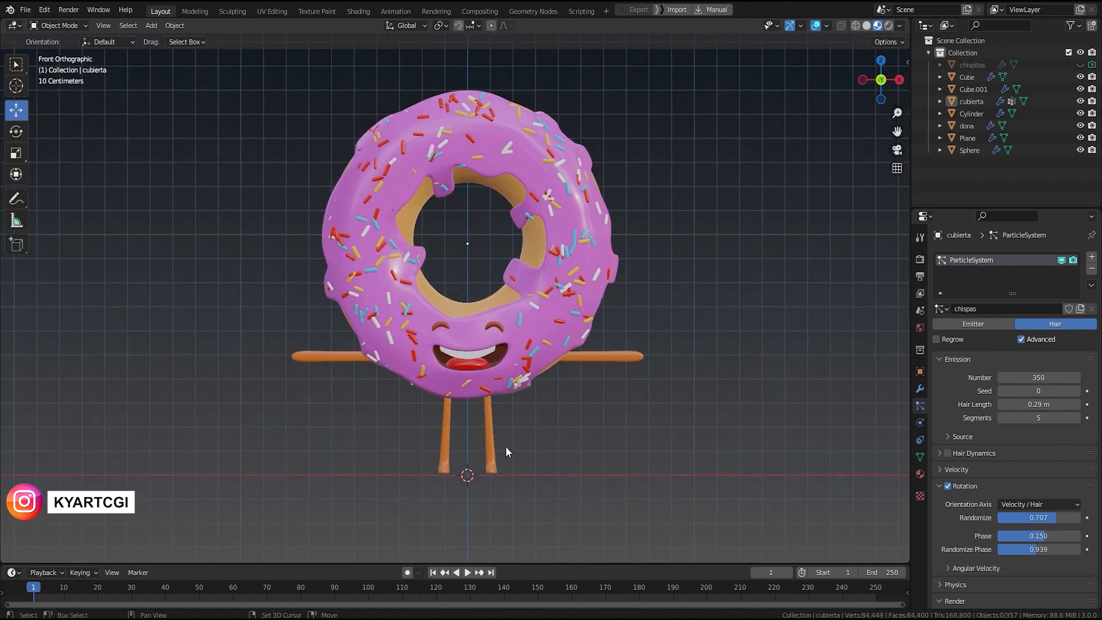
key(shift+a)
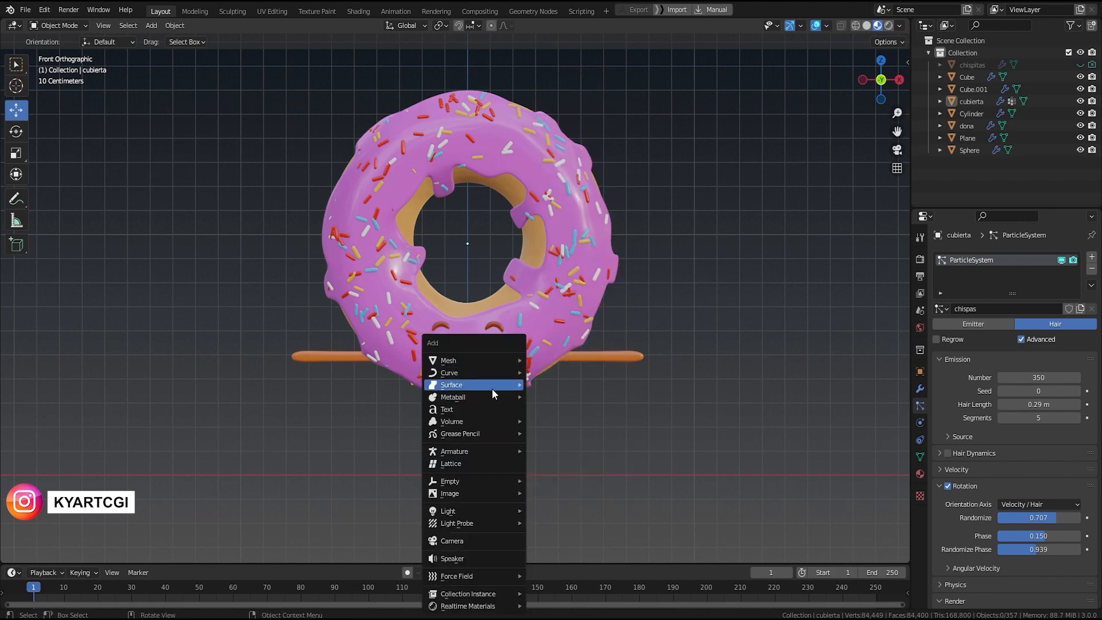
mouse_move(504, 452)
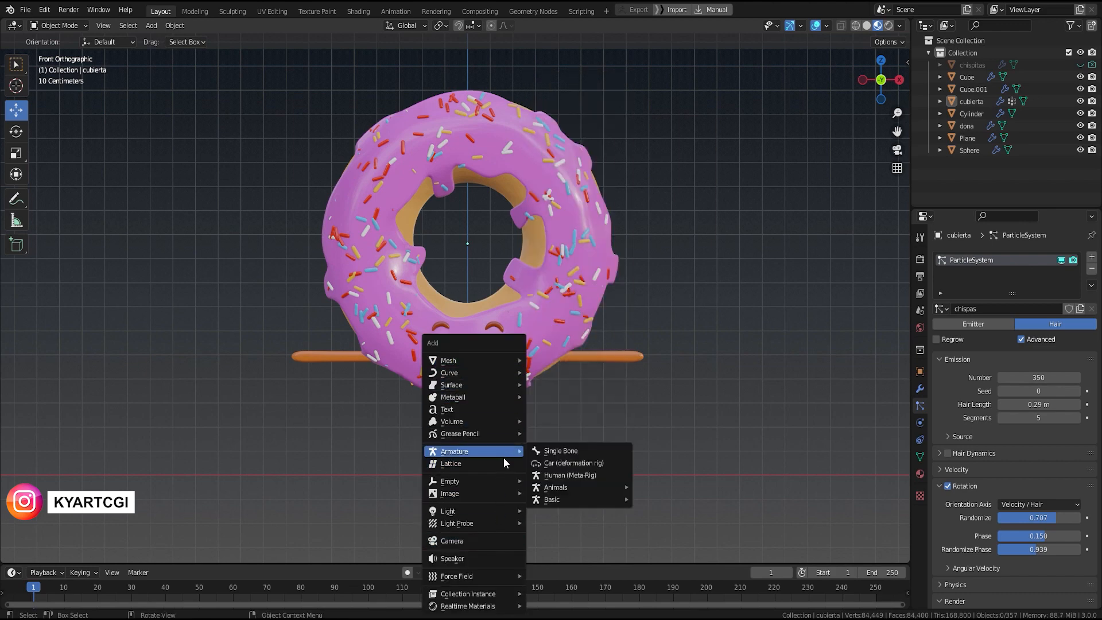
click(592, 451)
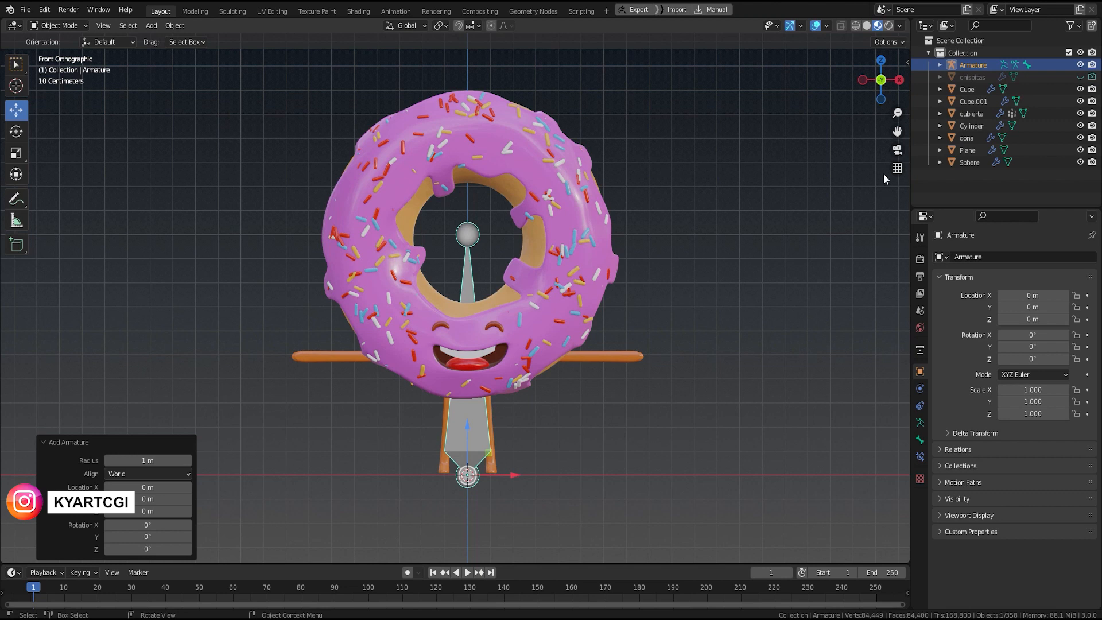
Step: Deselect the armature and enable the Screencast Keys overlay in the viewport
click(839, 325)
key(n)
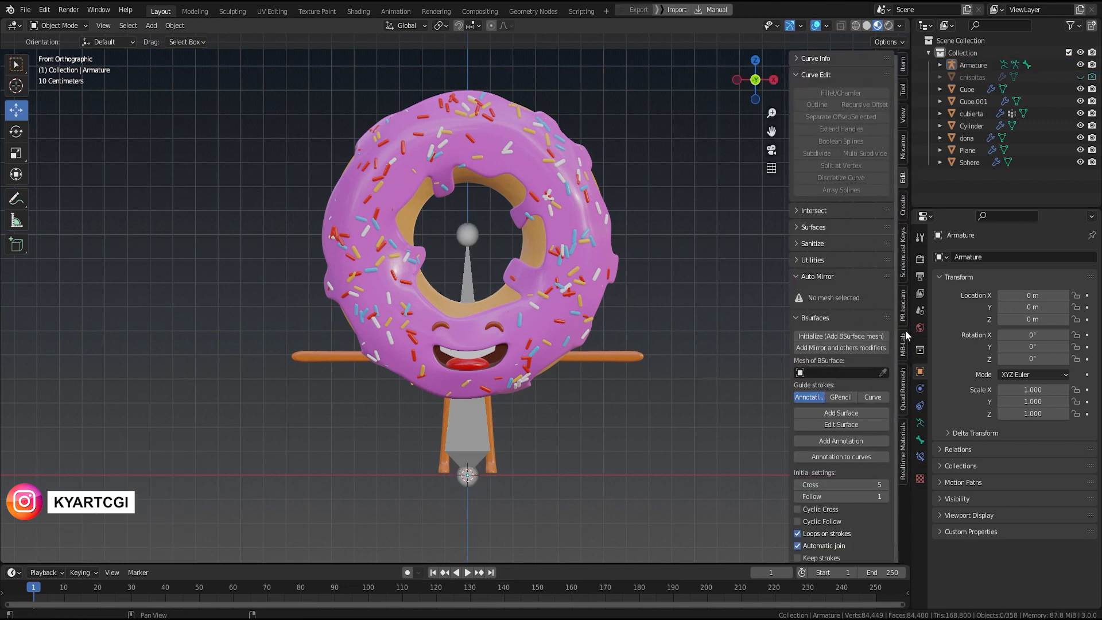
click(903, 263)
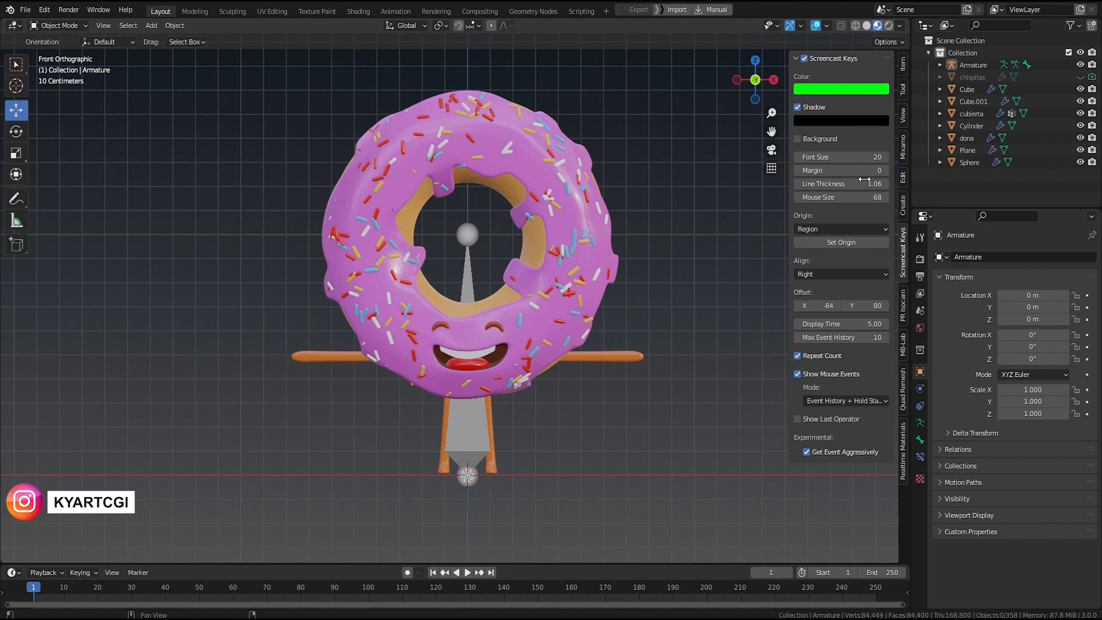
click(805, 58)
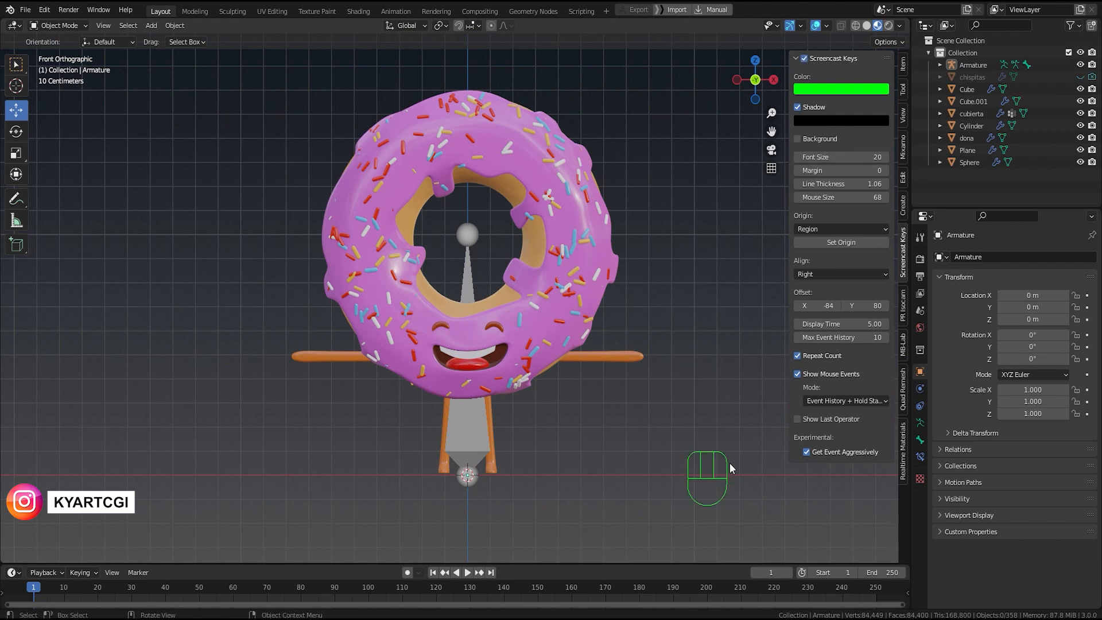
key(n)
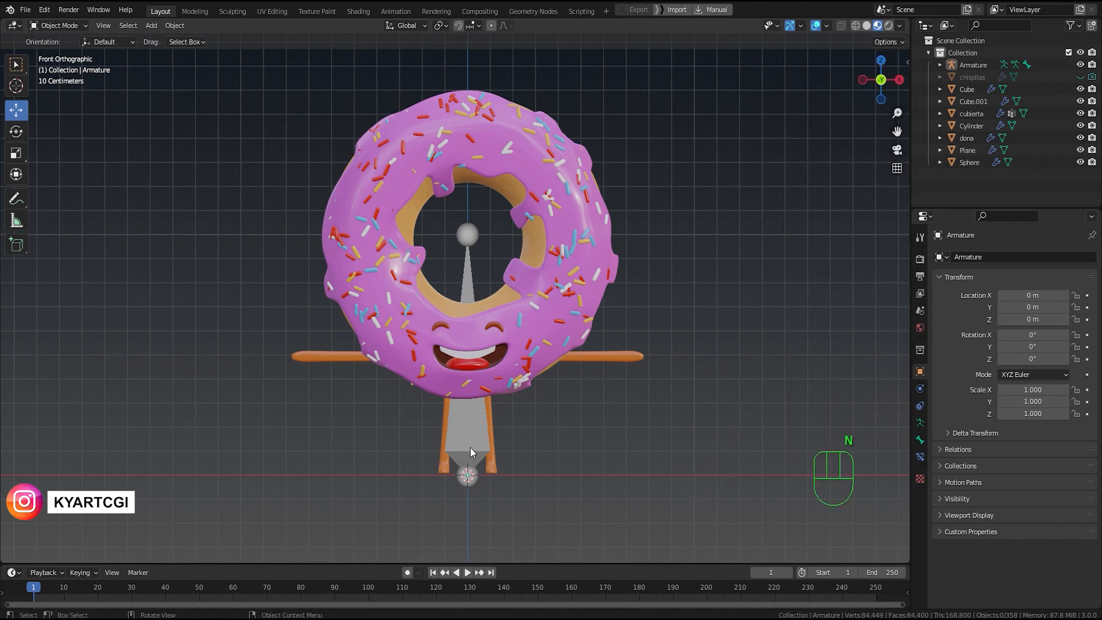
Step: Move the armature up along Z by about 0.51 m so its base sits at the mouth
click(470, 447)
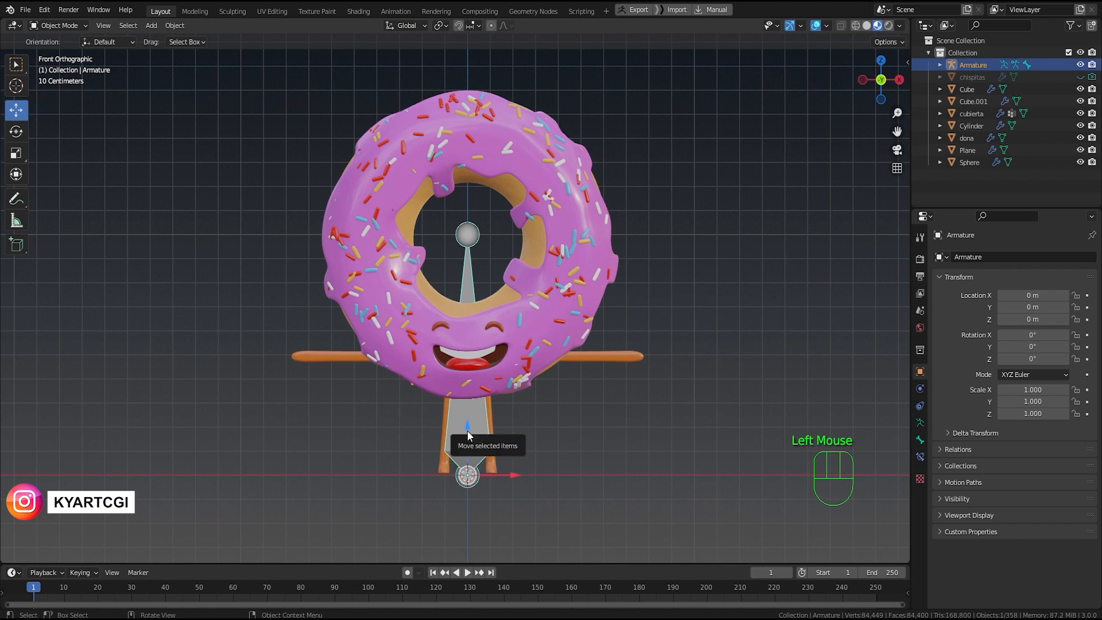
key(g)
key(z)
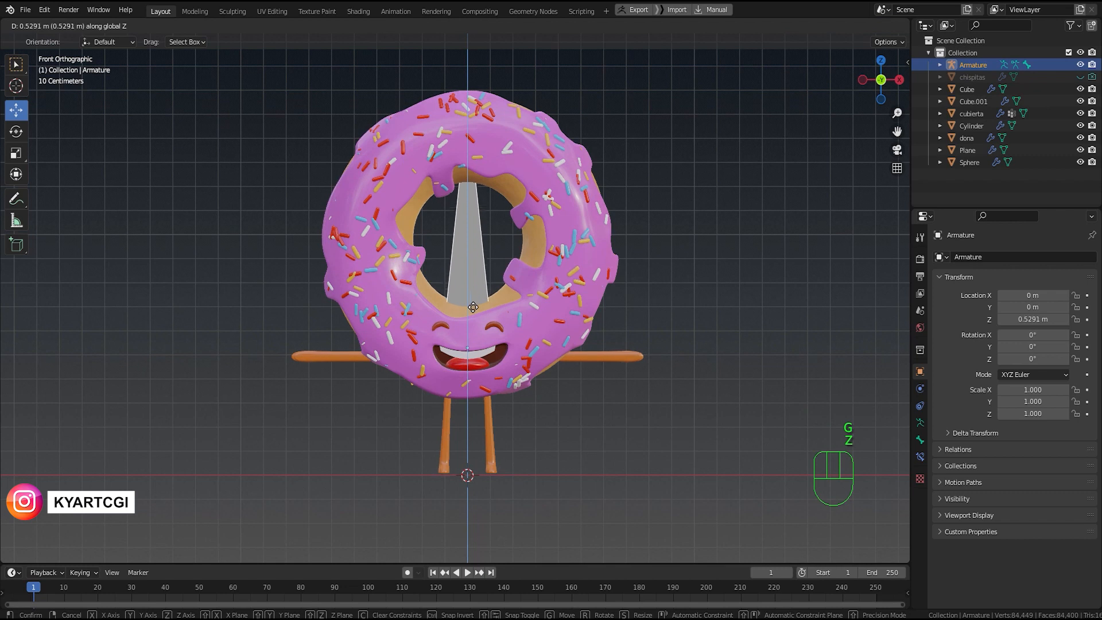
click(471, 300)
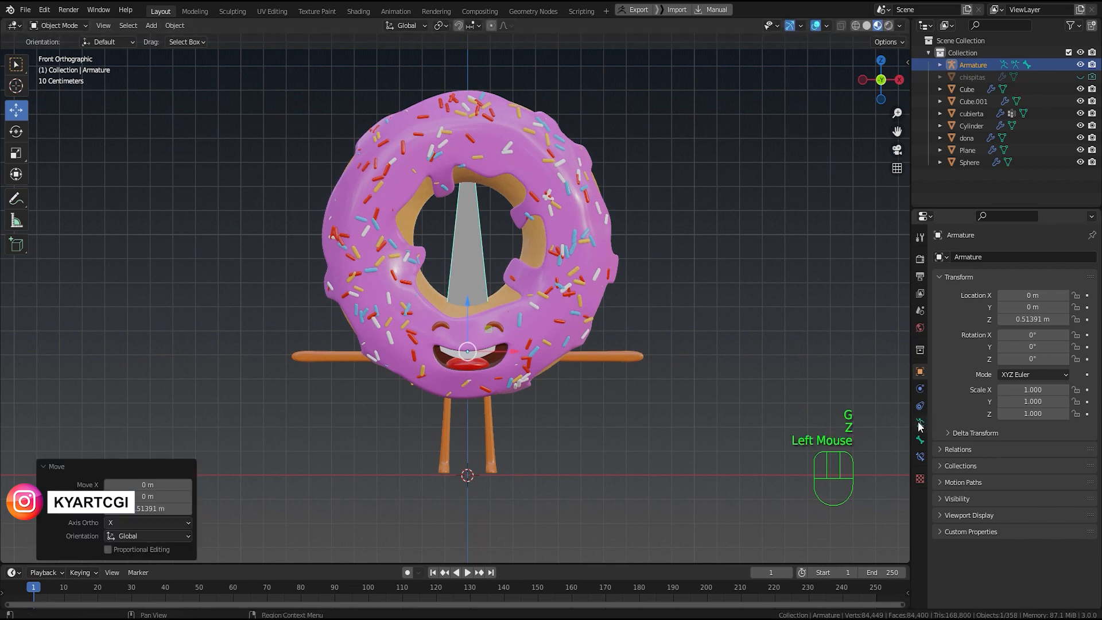
Step: Make the armature display in front of the donut meshes in its viewport display settings
click(988, 515)
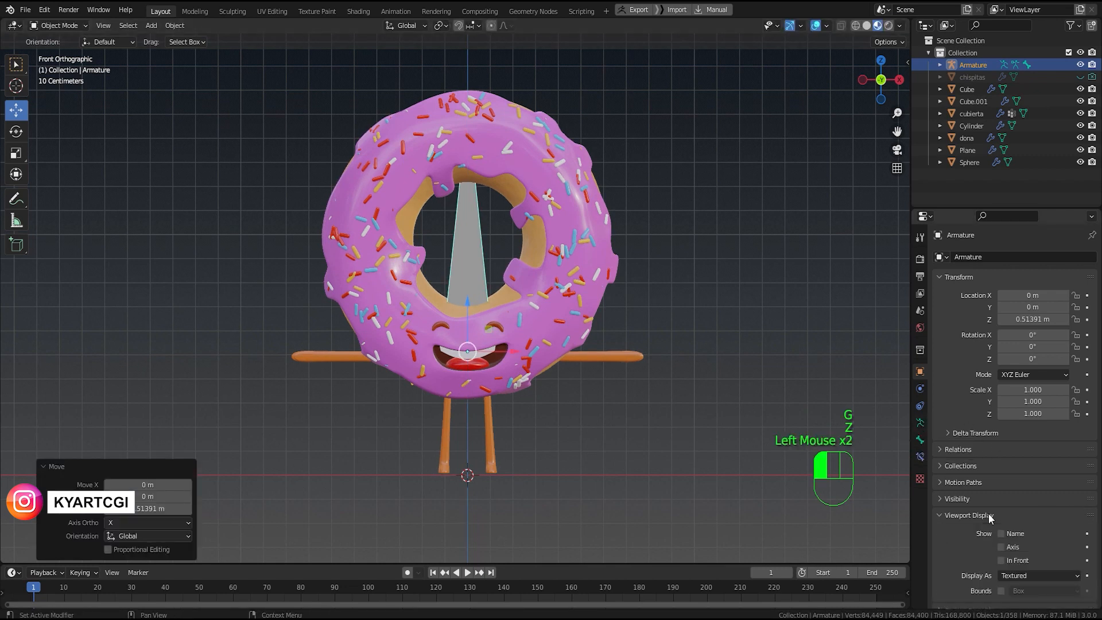
click(1002, 561)
scroll(1044, 518, down, 2)
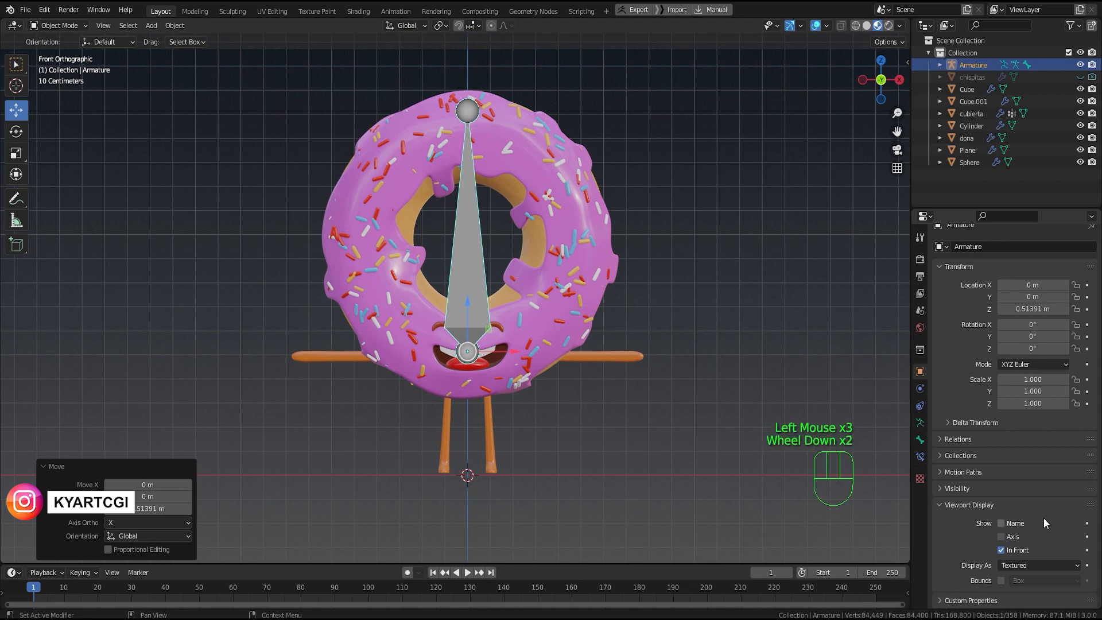
click(1055, 562)
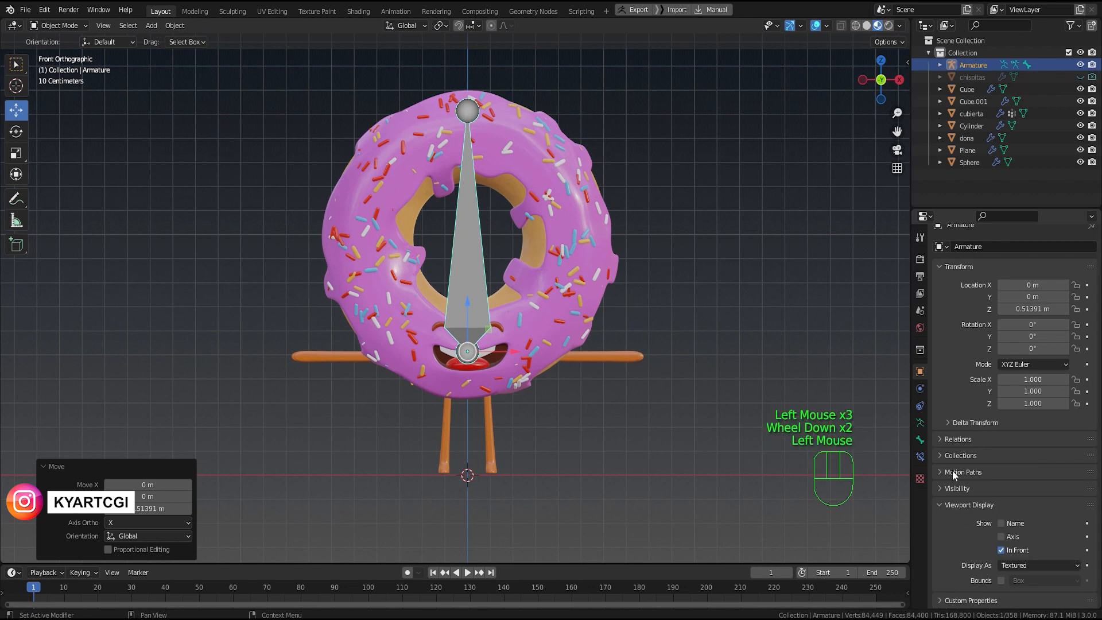
Step: Change the armature's bone display type to B-Bone
click(920, 441)
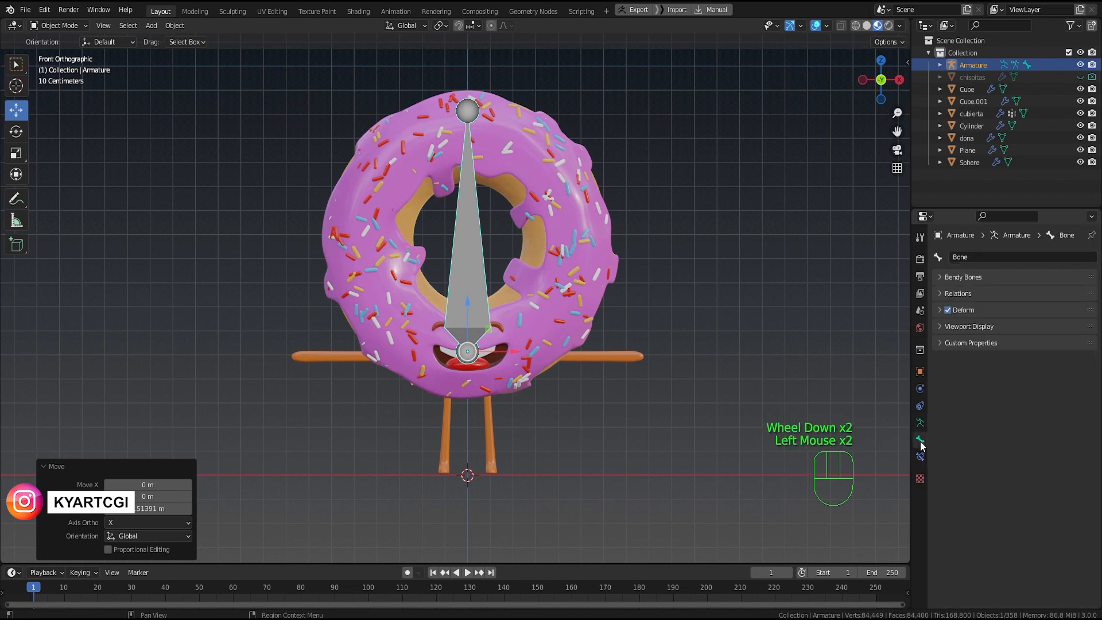
click(920, 423)
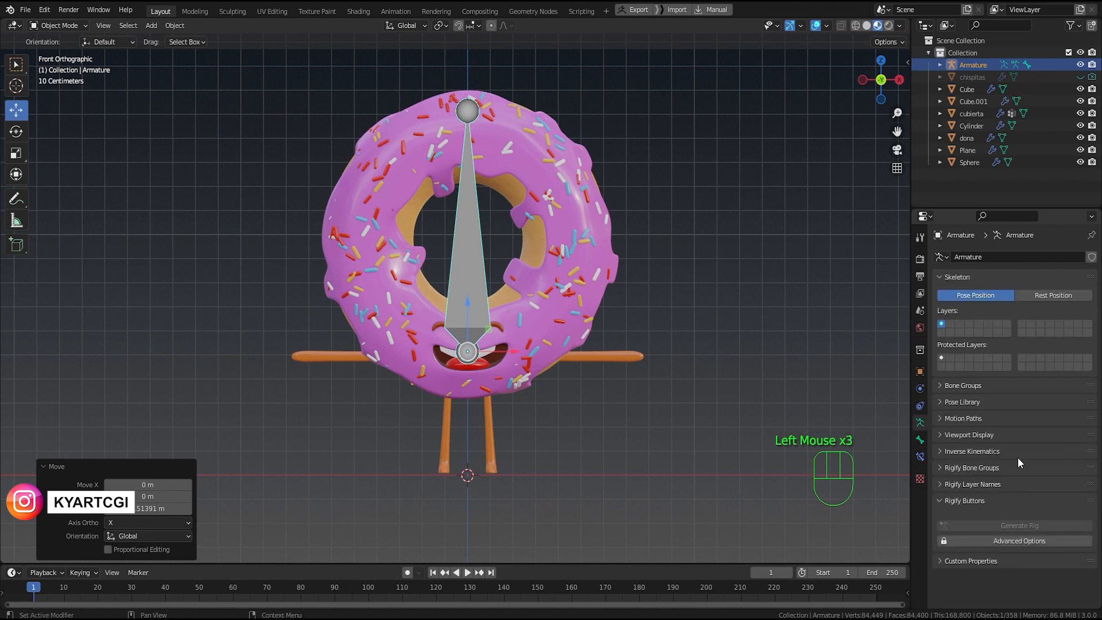
click(963, 434)
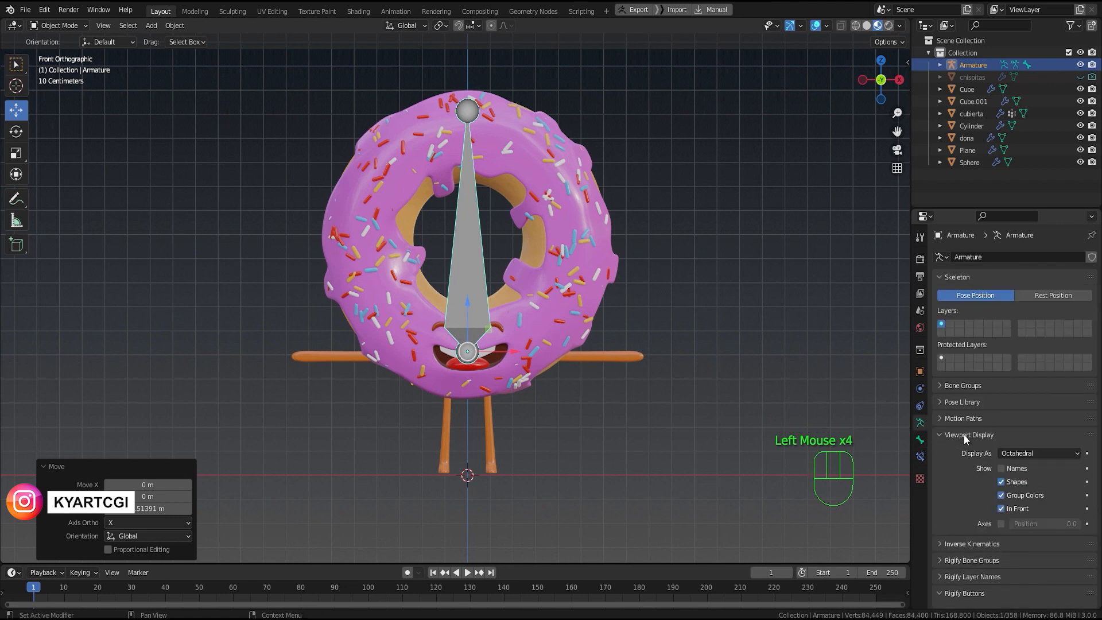
click(1054, 453)
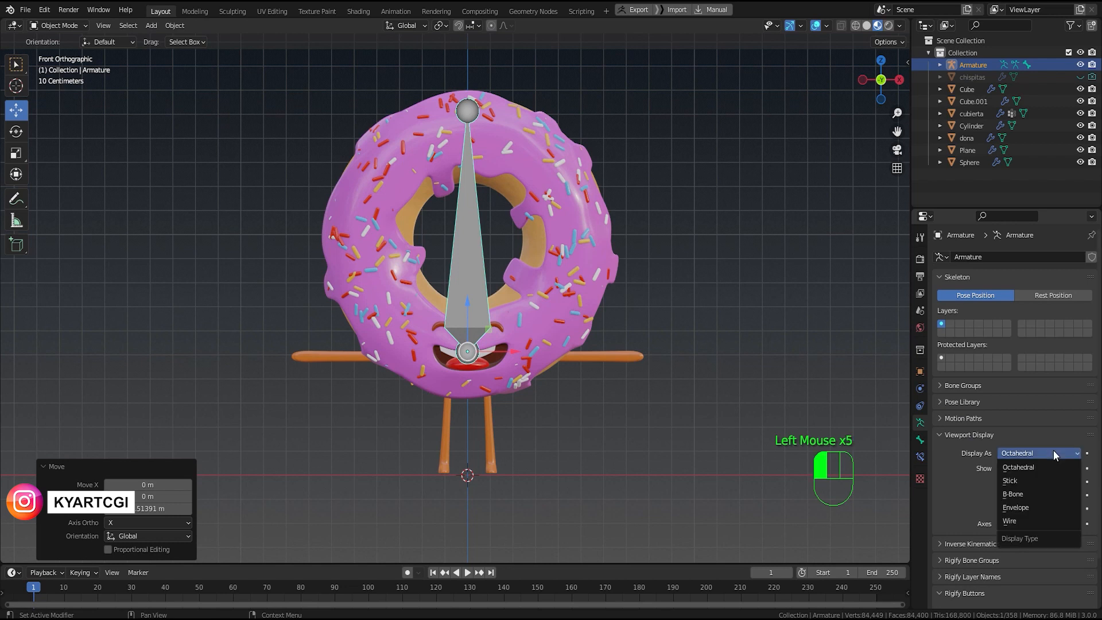
click(1039, 493)
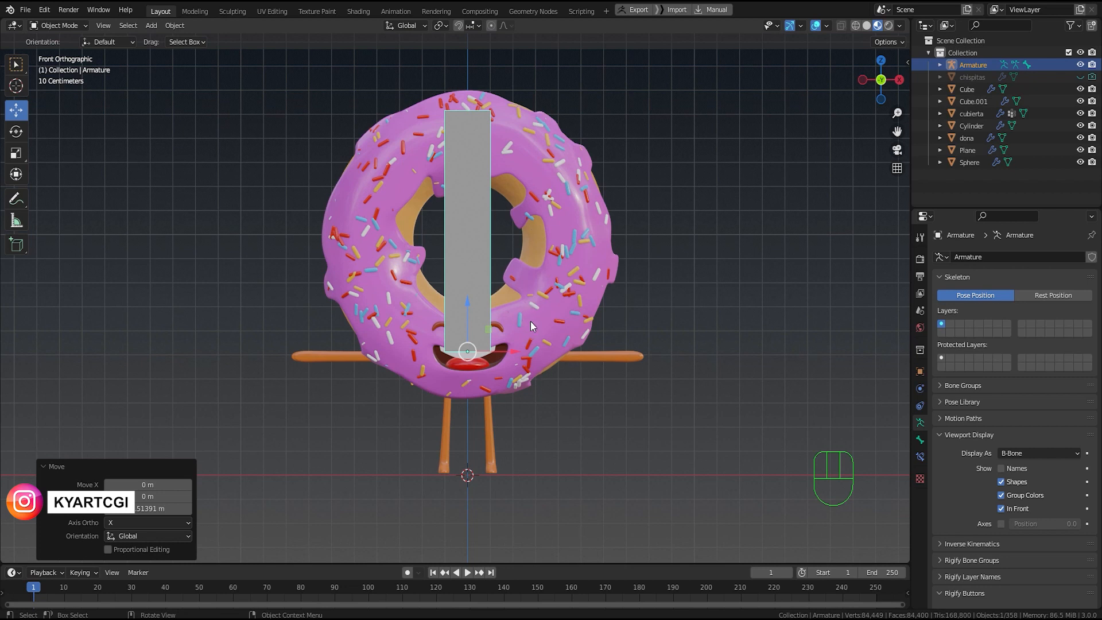
Step: In Edit Mode, lower the bone's bottom joint along Z to just below the donut's mouth
key(a)
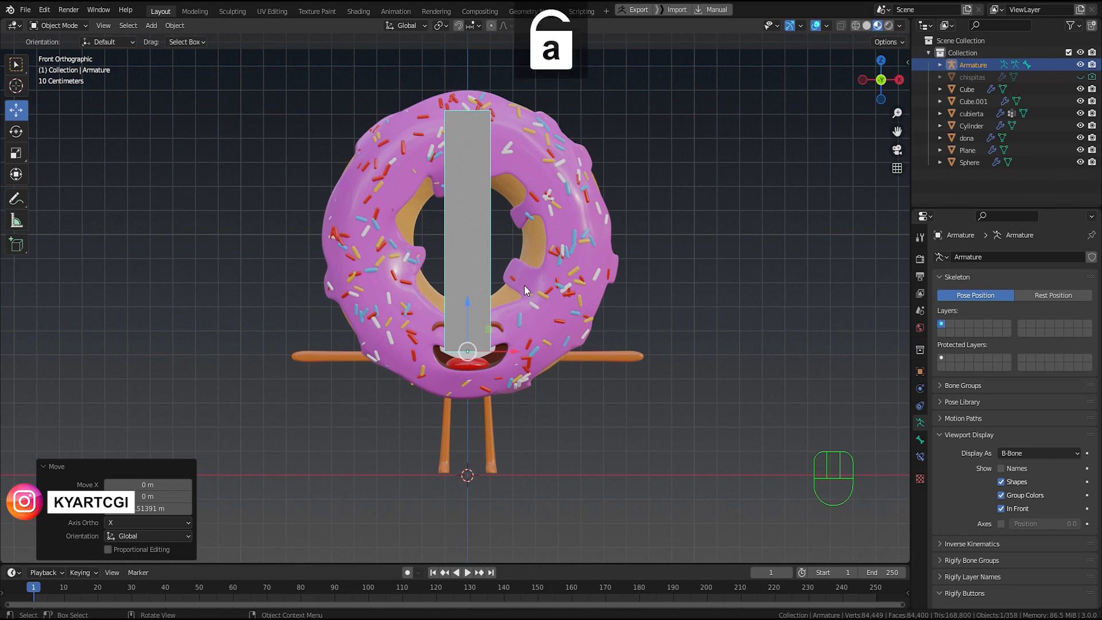
key(Tab)
click(470, 105)
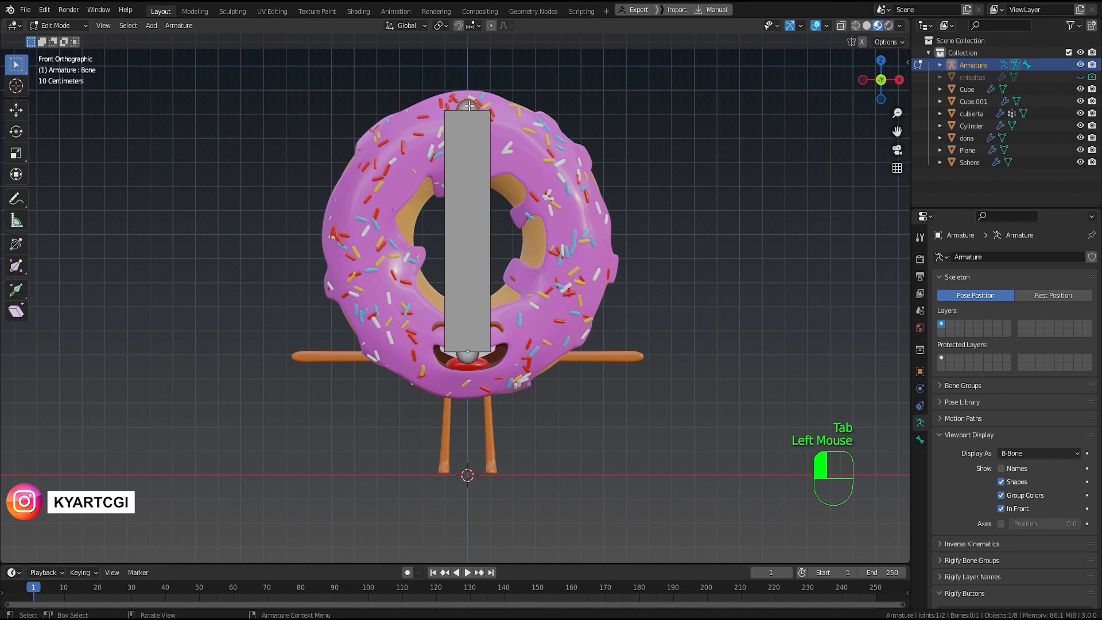
click(468, 356)
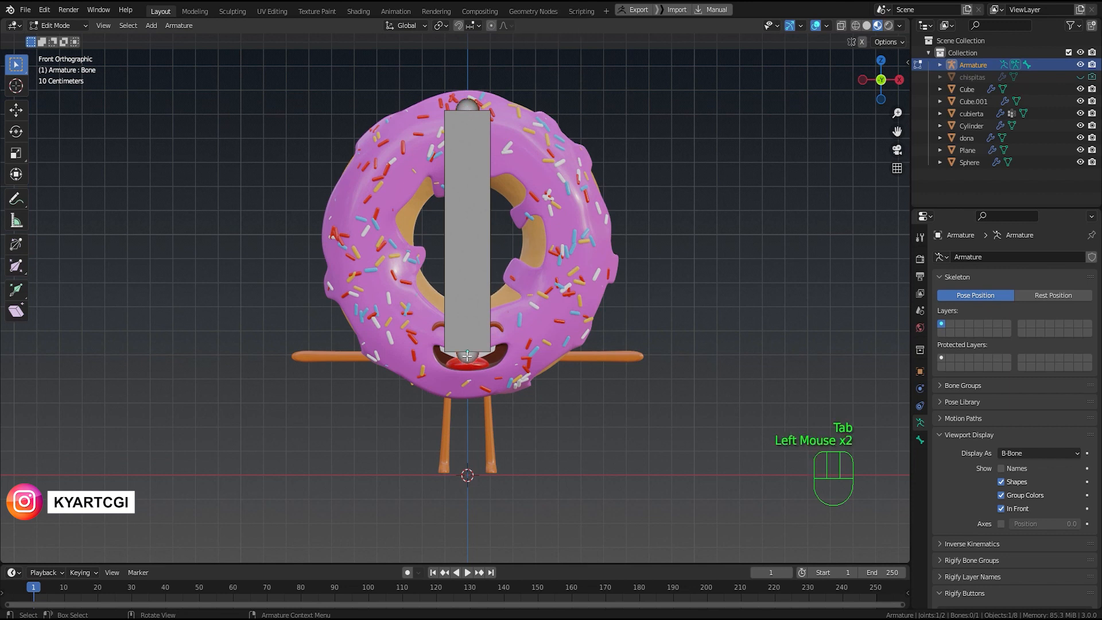
key(g)
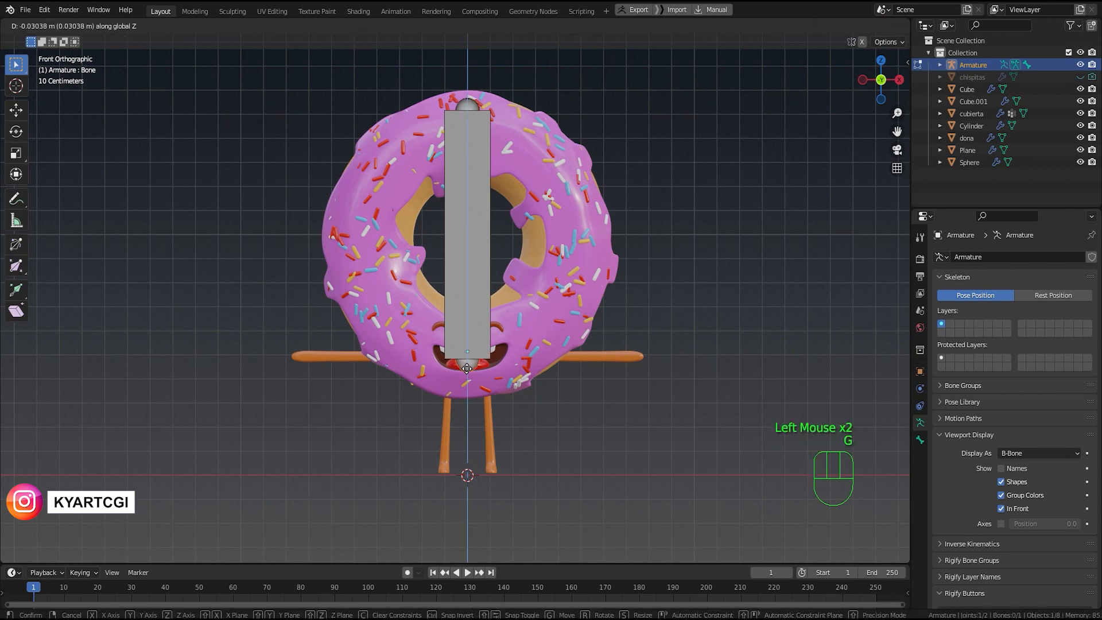
click(467, 380)
Step: Select the whole bone and scale it down to about 0.737
click(470, 106)
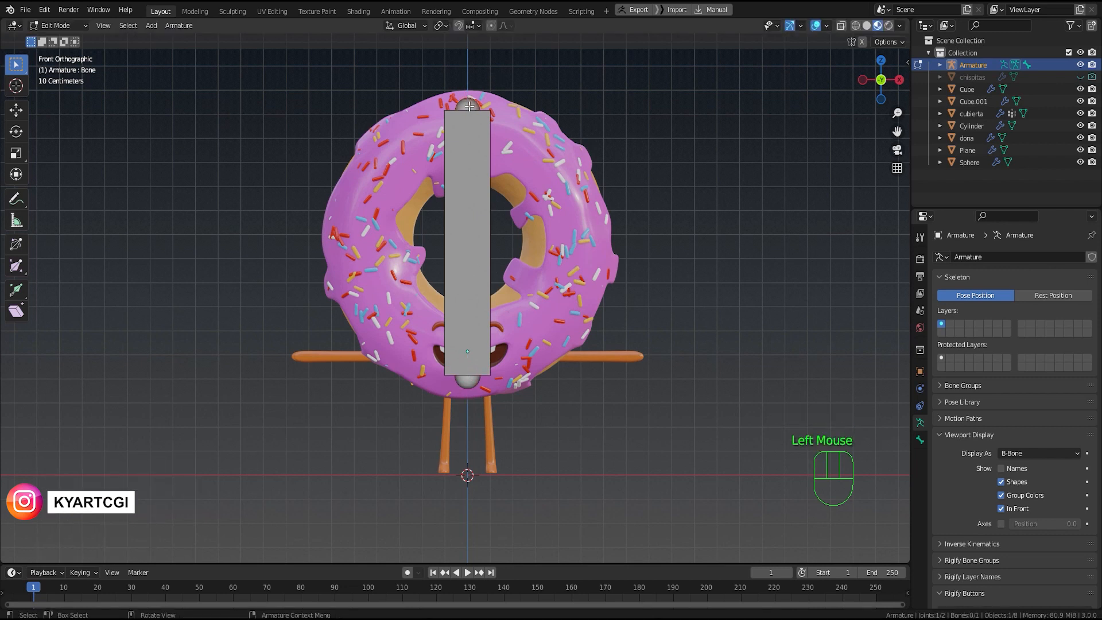
double_click(470, 165)
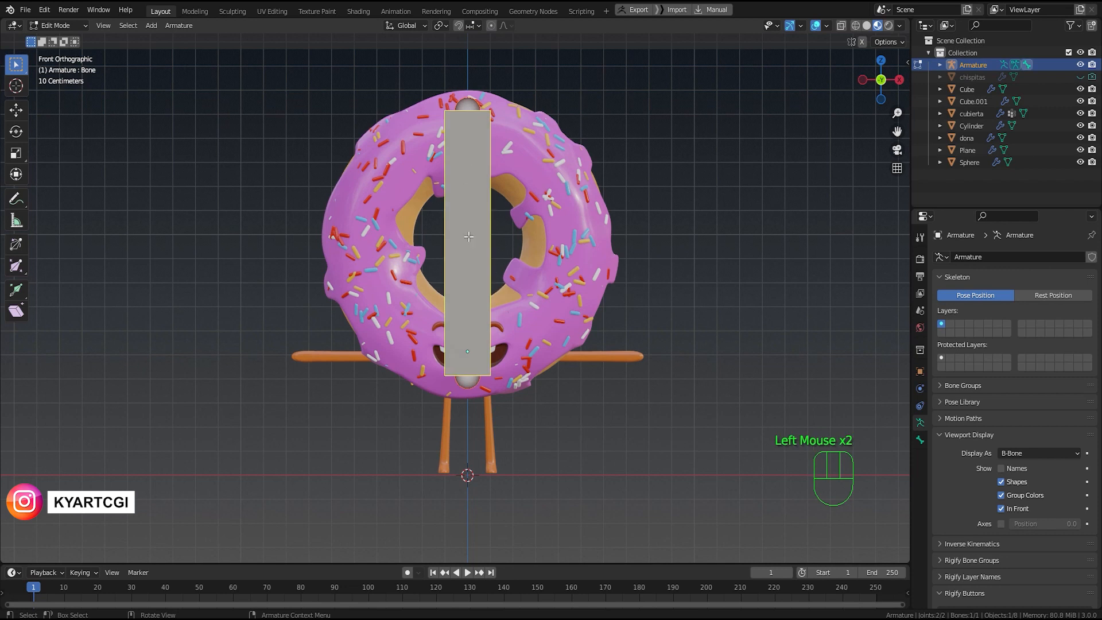
key(s)
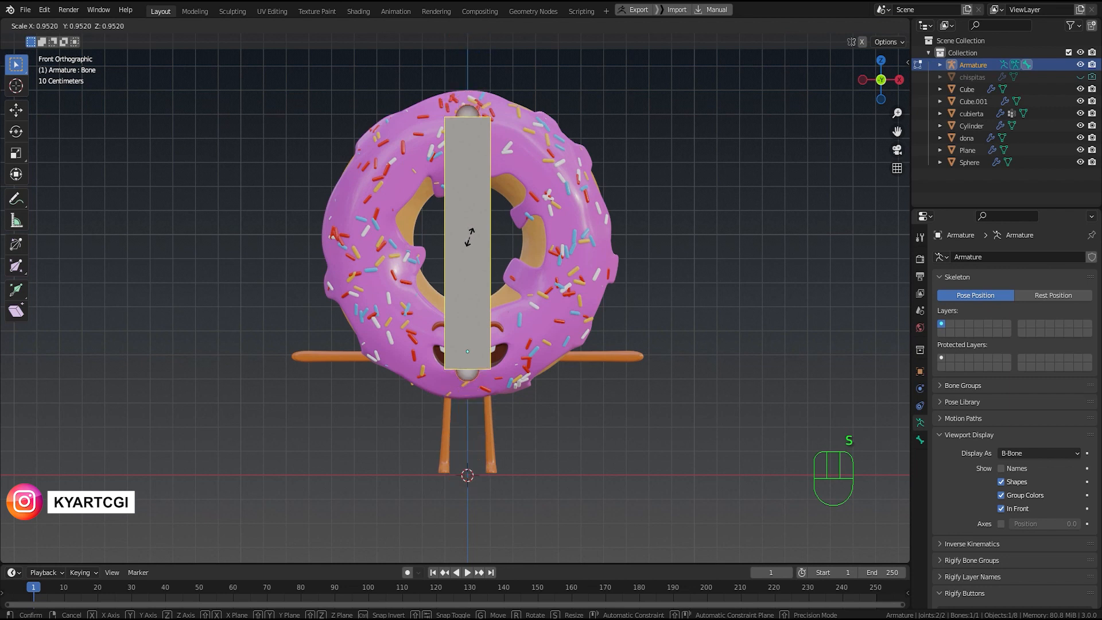
click(470, 239)
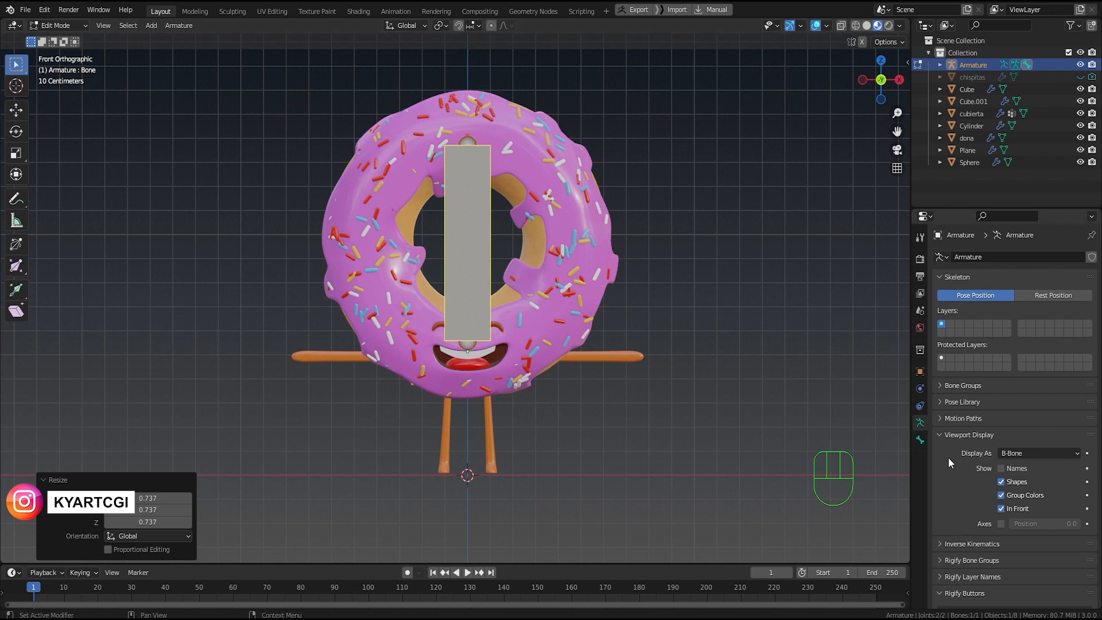
Step: Turn off Deform for the donut's central body bone in its bone properties
click(920, 440)
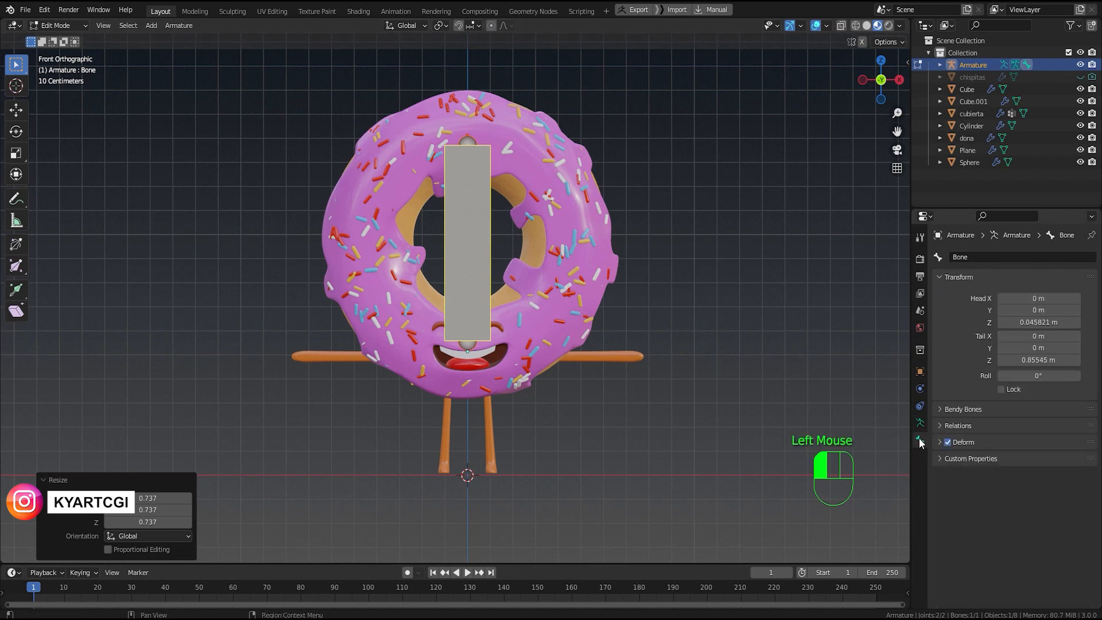
click(948, 444)
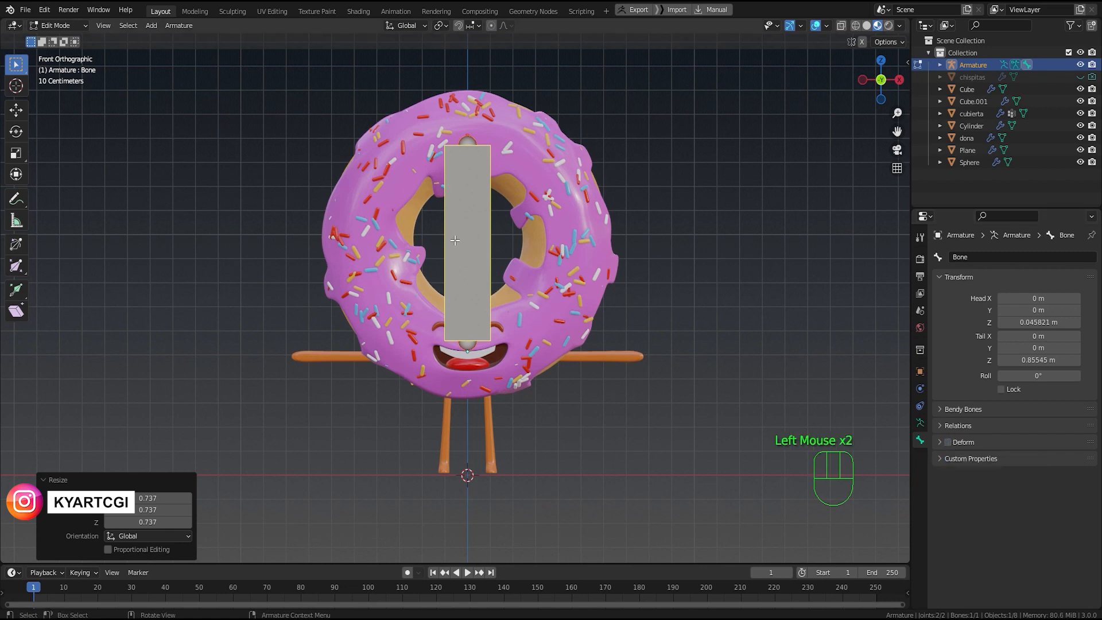
Step: Duplicate the body bone and place the copy beside it, about 0.37 m along X and 0.04 m lower
scroll(479, 302, up, 2)
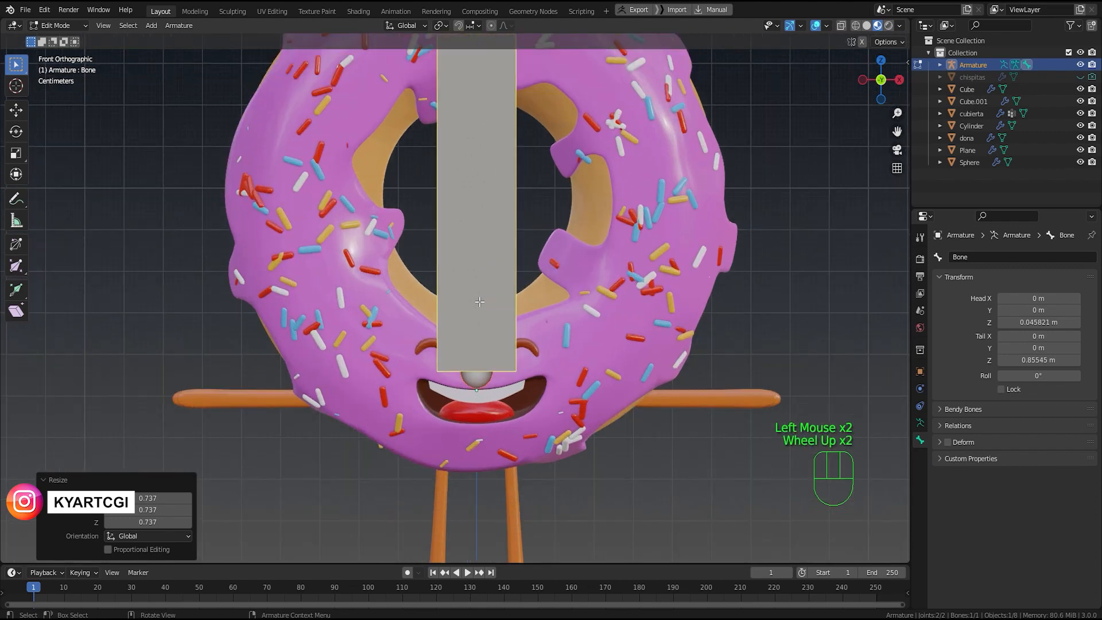
shift+middle_drag(480, 301, 432, 306)
scroll(433, 314, down, 1)
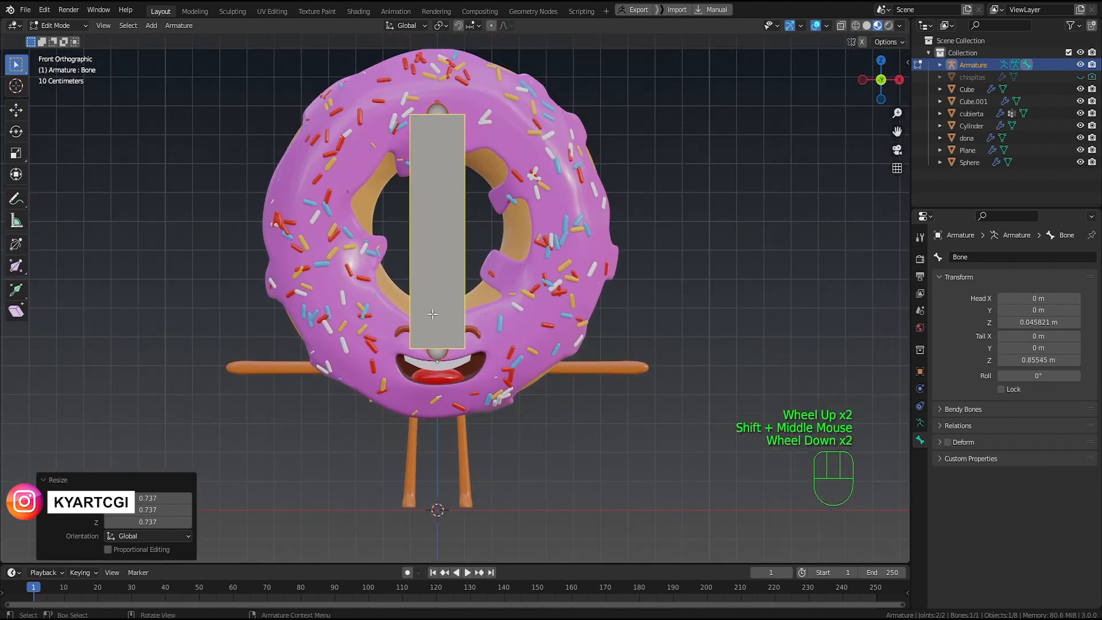
shift+middle_drag(433, 314, 434, 288)
key(a)
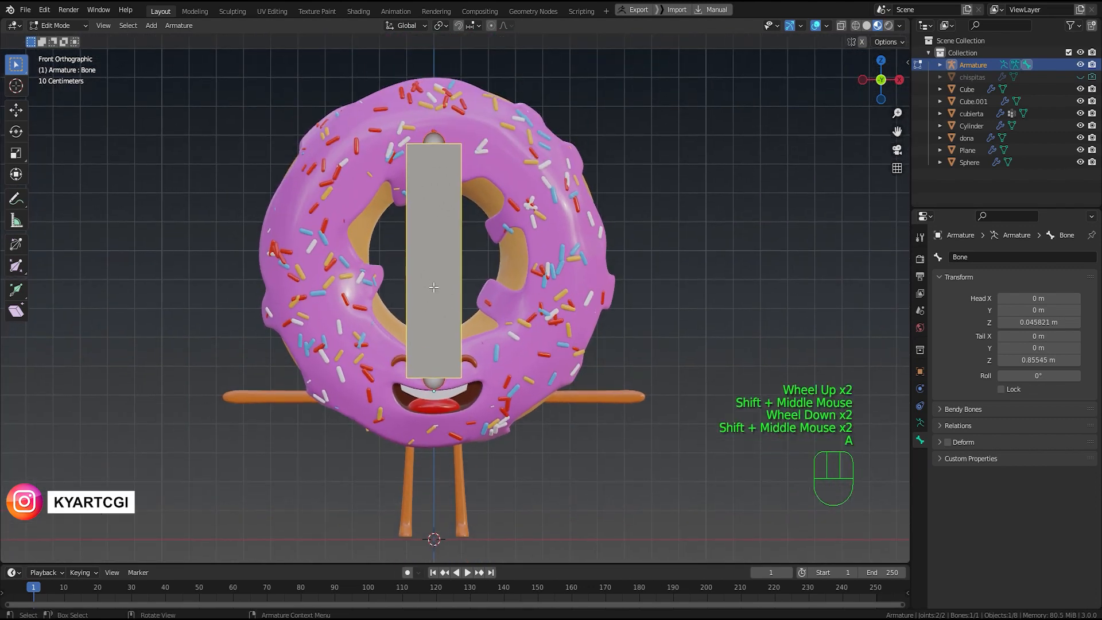
click(434, 287)
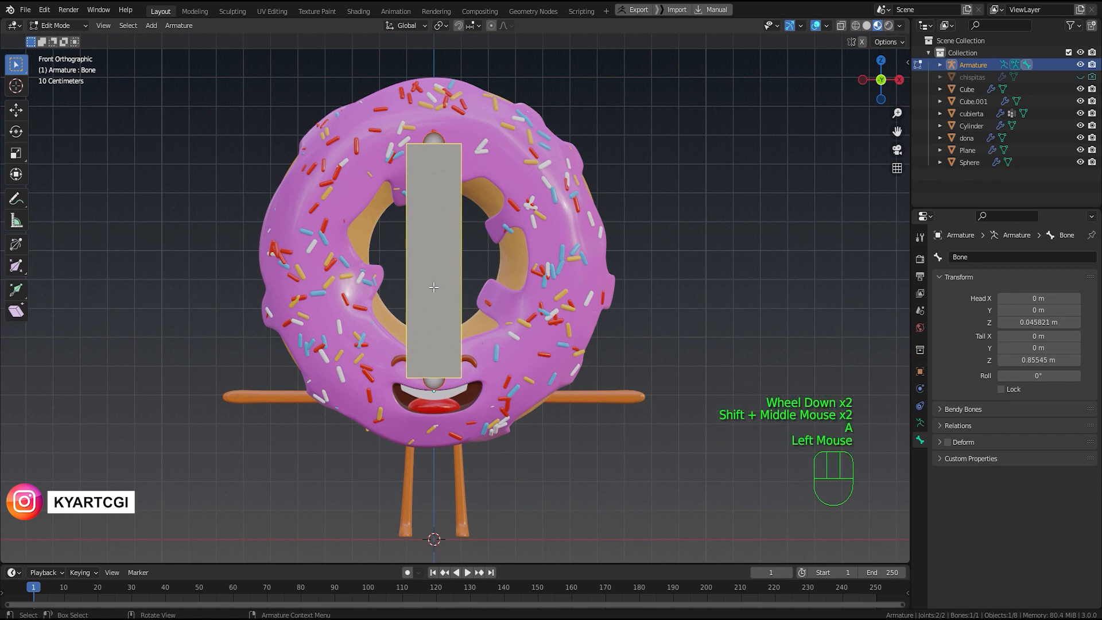
key(shift+d)
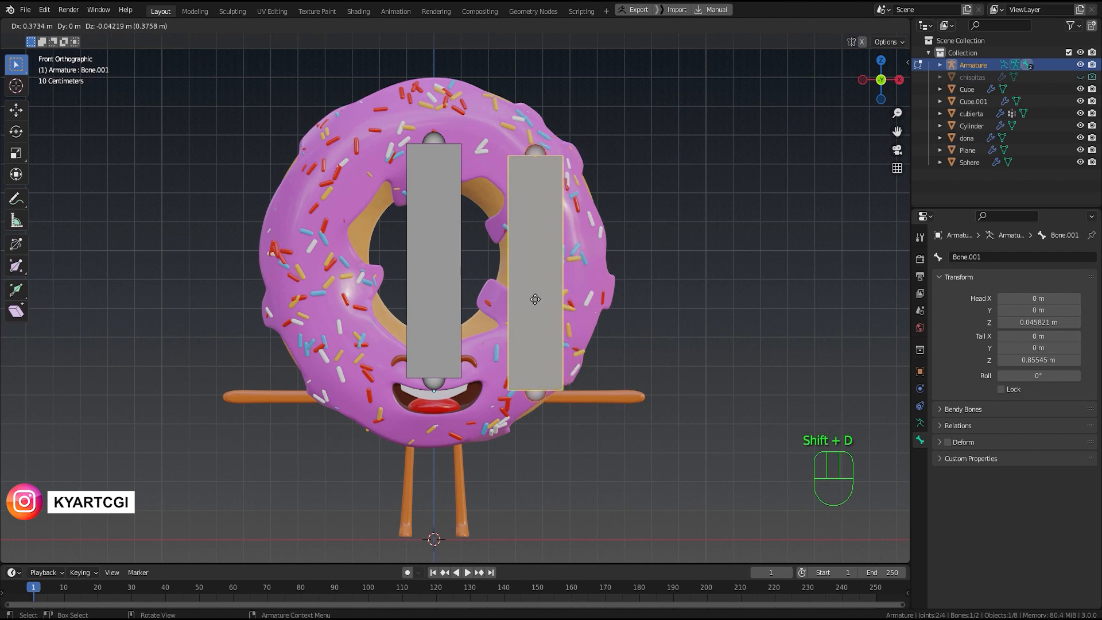
click(534, 299)
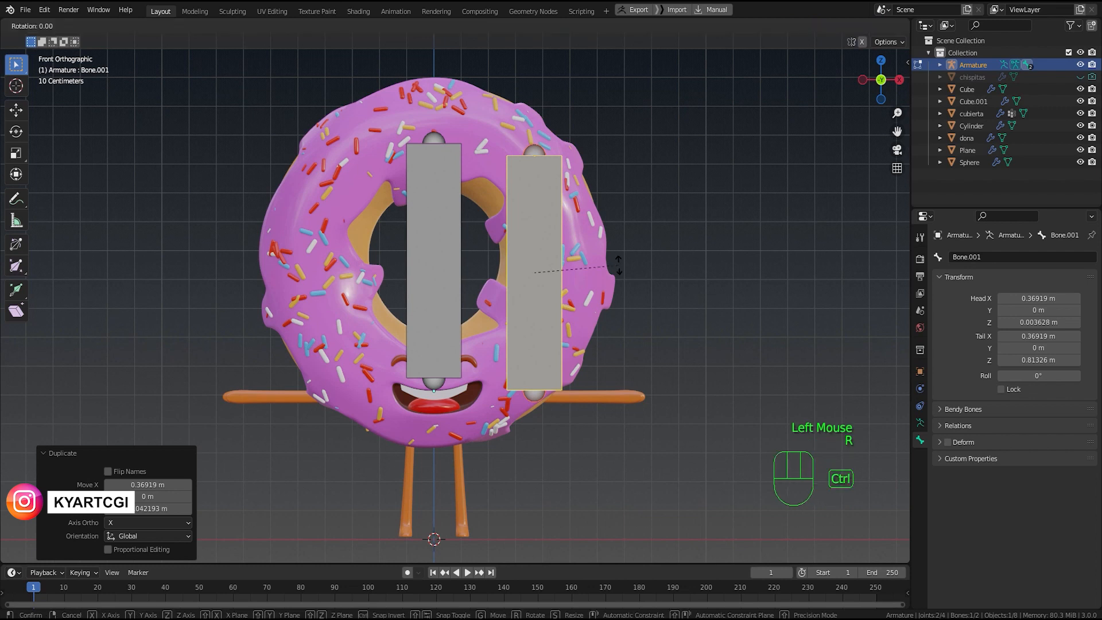
Step: Rotate the duplicated bone 90° to lie horizontally and move it over the arm on the positive X side
key(r)
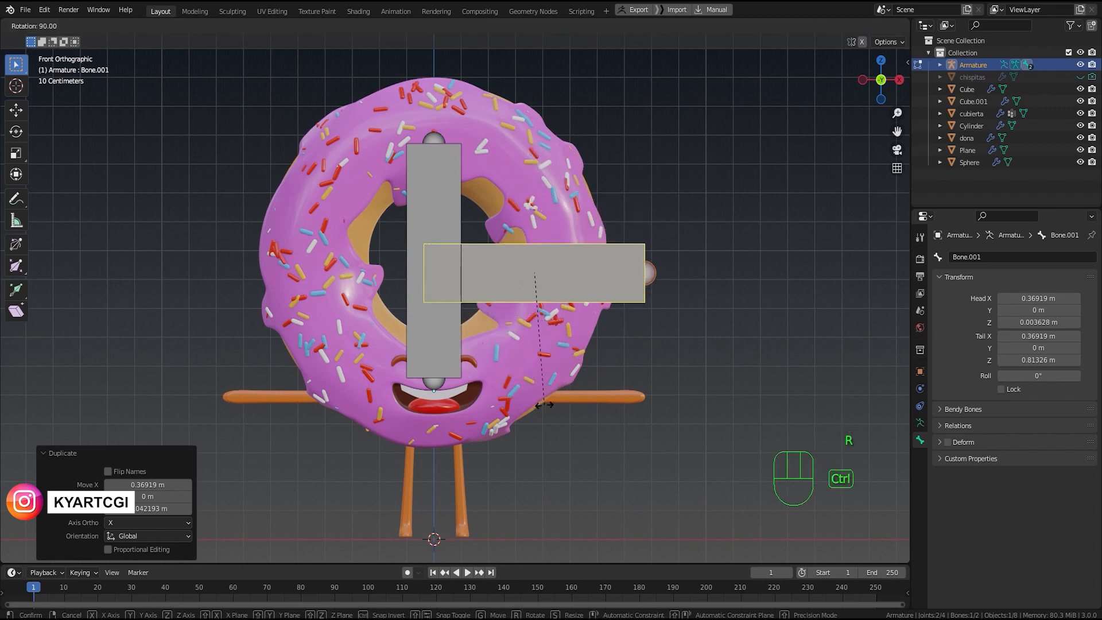
click(544, 405)
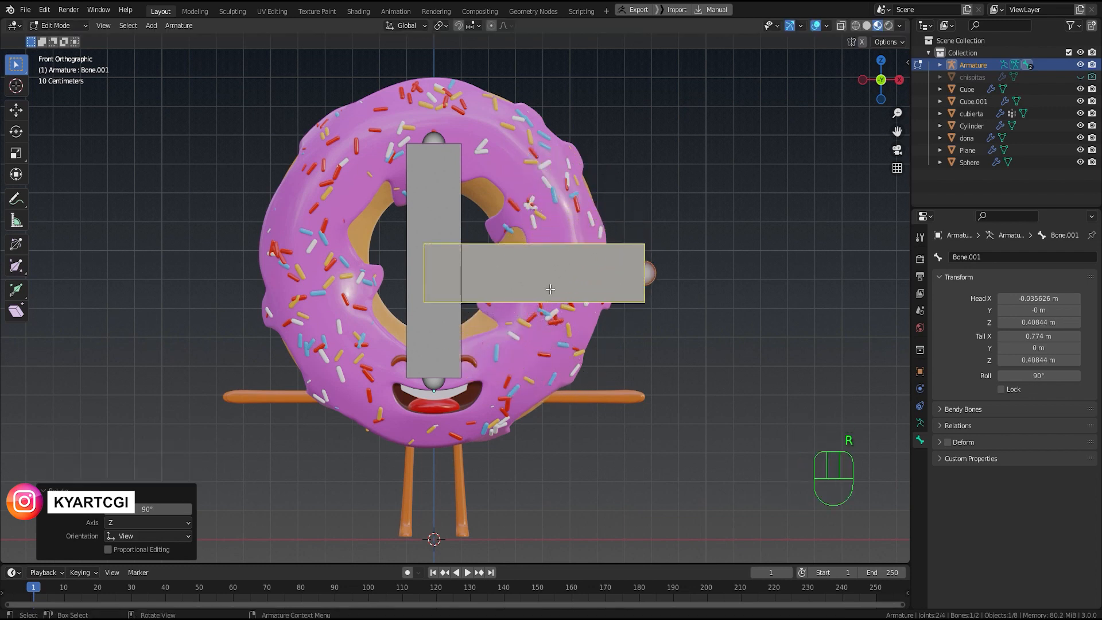
key(g)
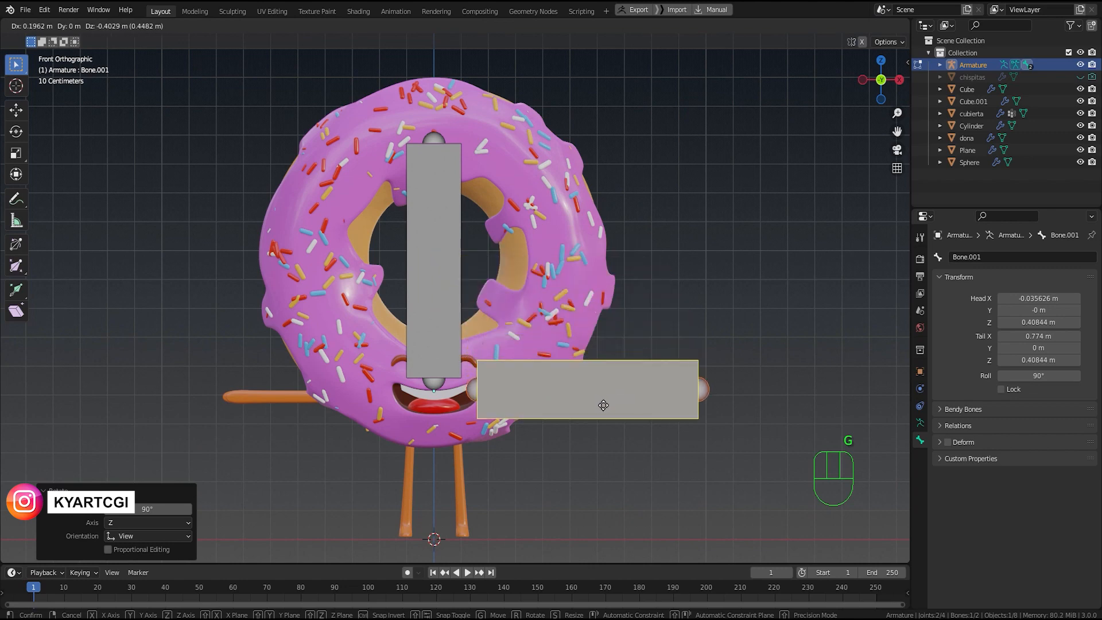
click(603, 405)
Step: Turn on X-ray display and shorten the arm bone by moving its outer joint about -0.64 m along X
key(q)
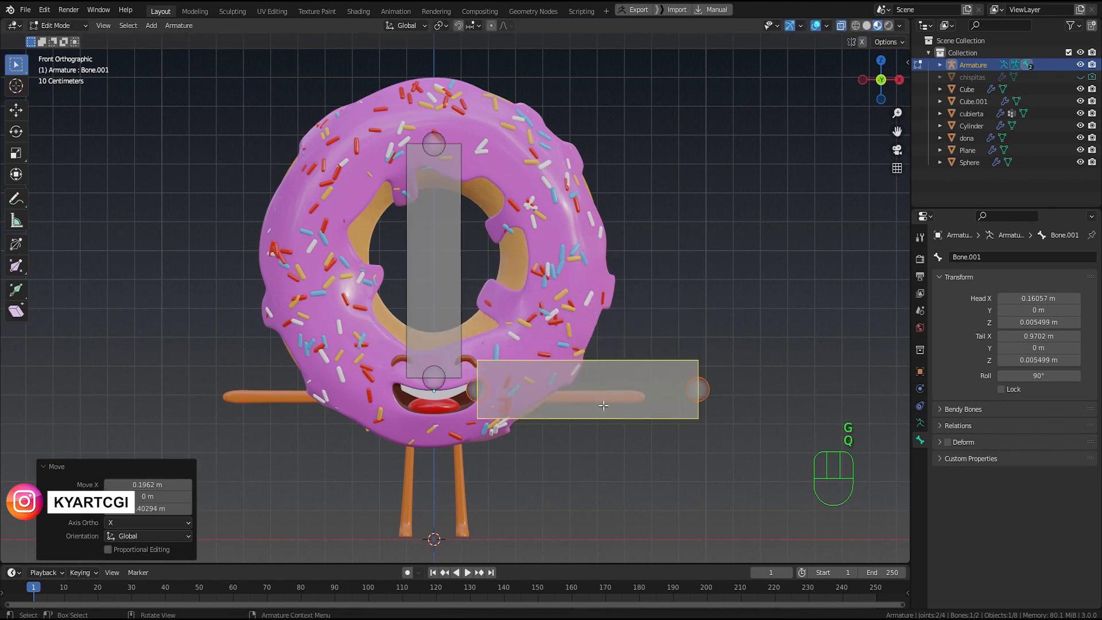
scroll(594, 395, up, 3)
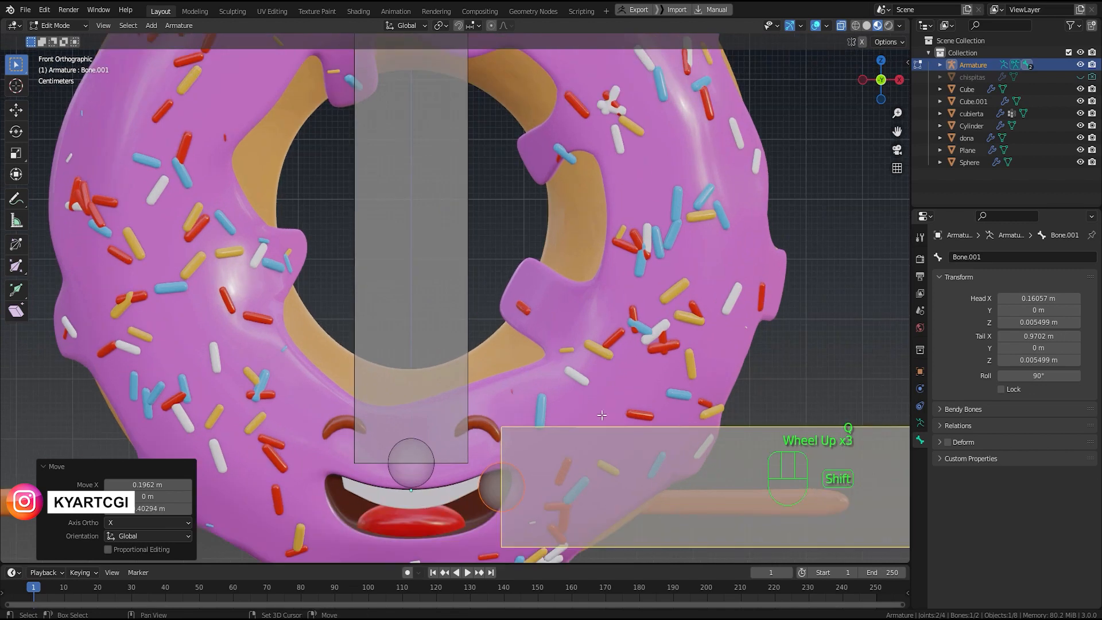
shift+middle_drag(577, 438, 472, 231)
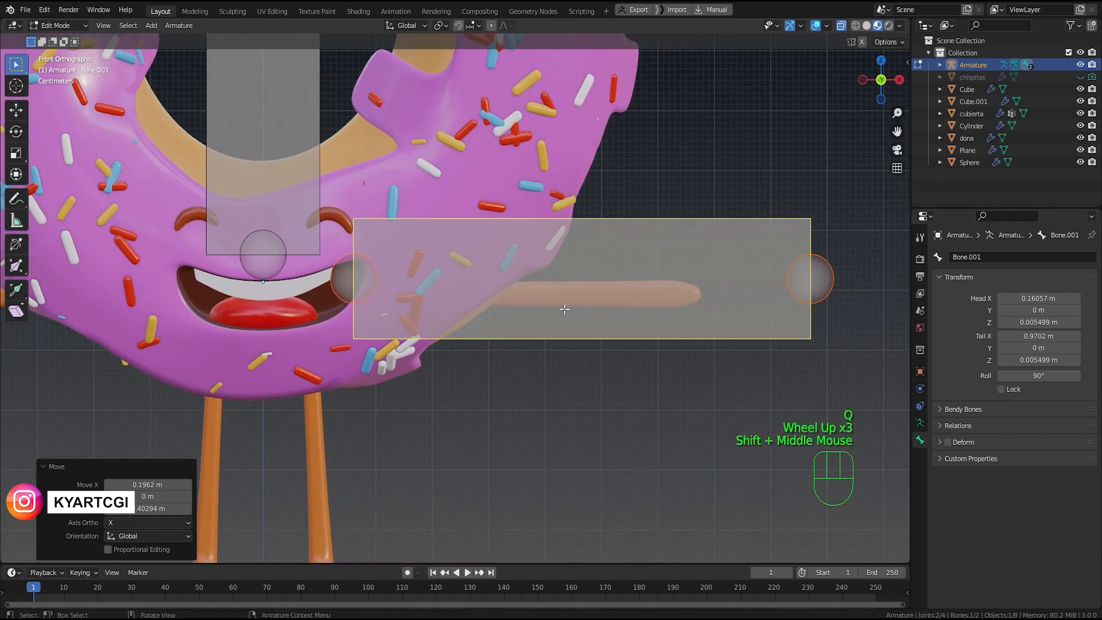
click(816, 281)
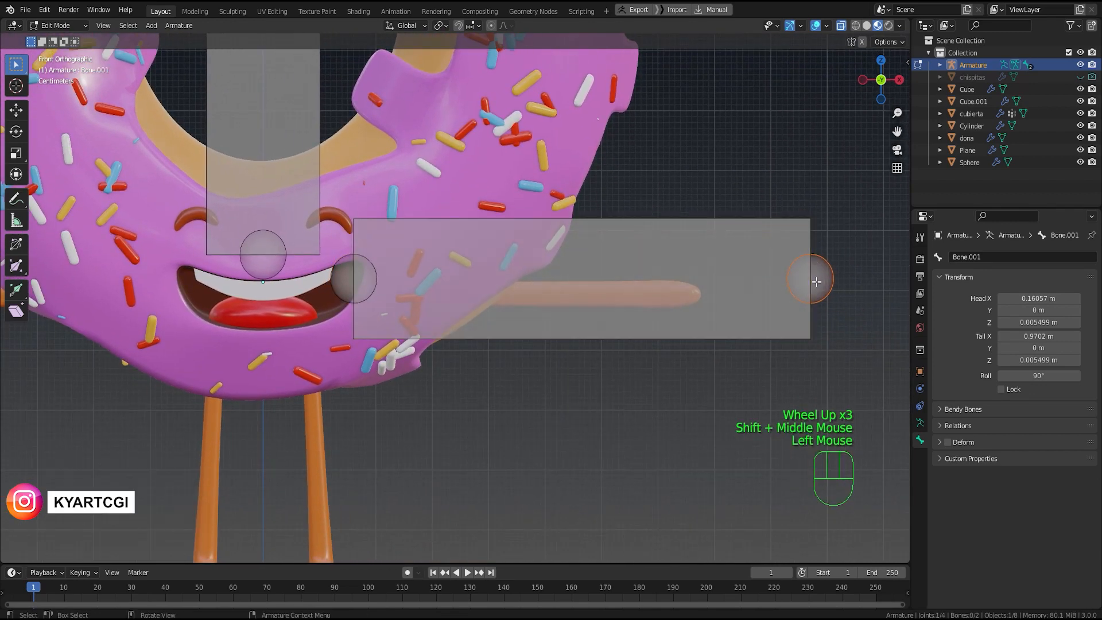
key(g)
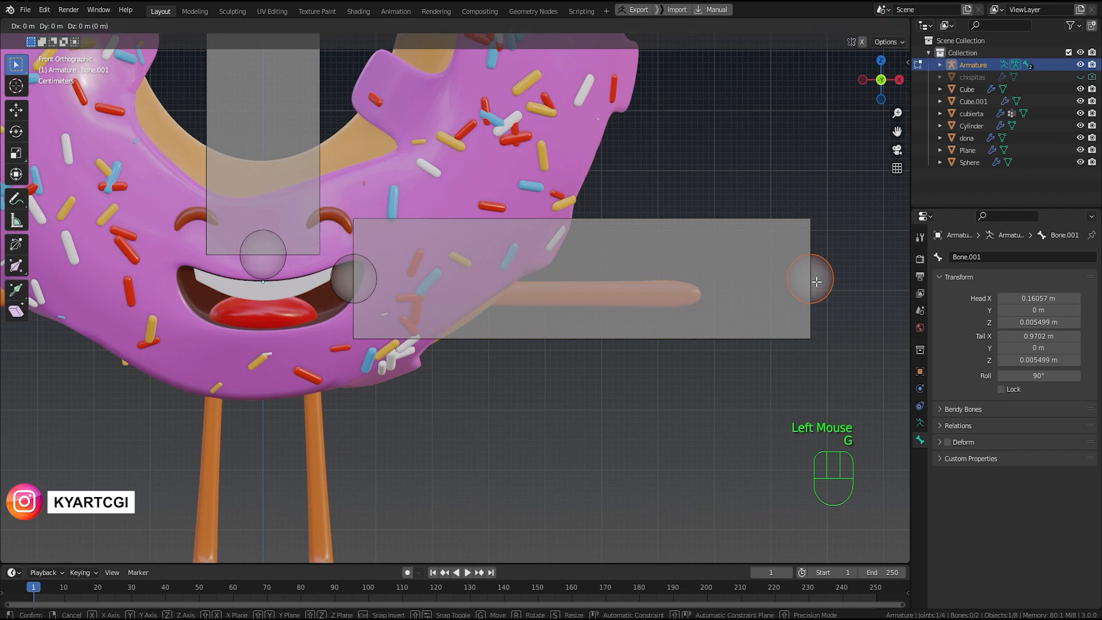
key(x)
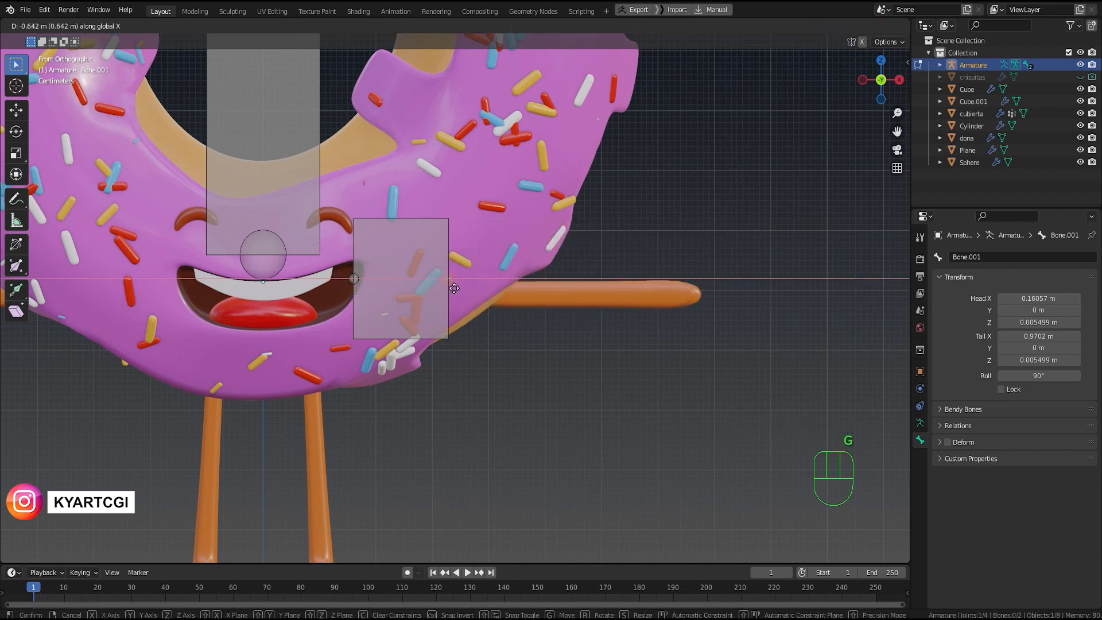
click(454, 288)
Step: Move the whole arm bone about 0.118 m along X and 0.026 m down along Z to line up with the arm
click(356, 280)
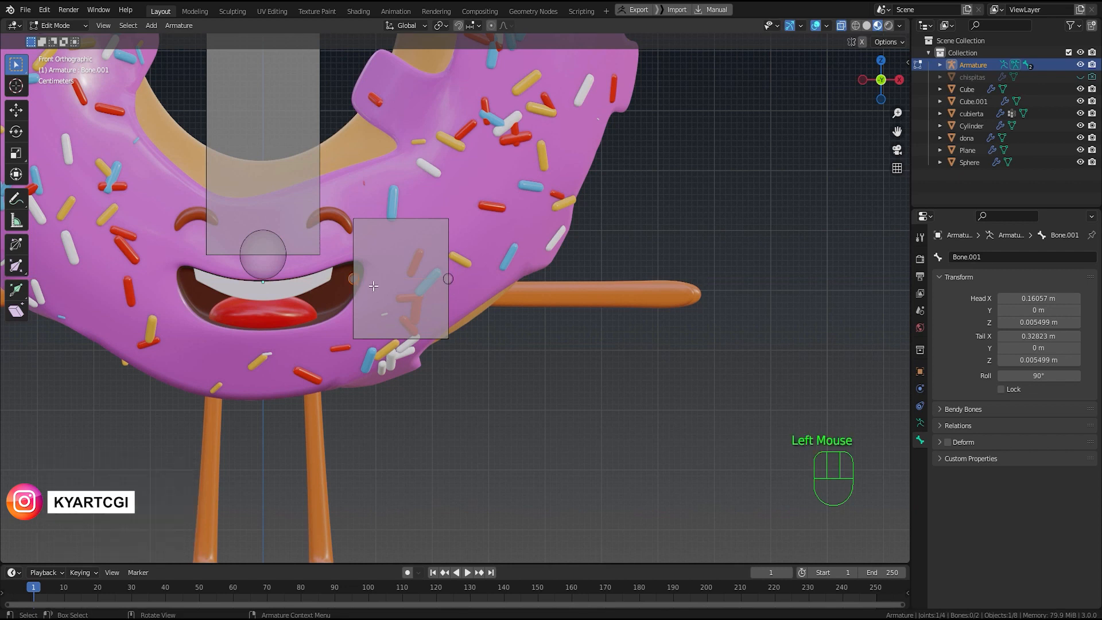
double_click(376, 287)
key(g)
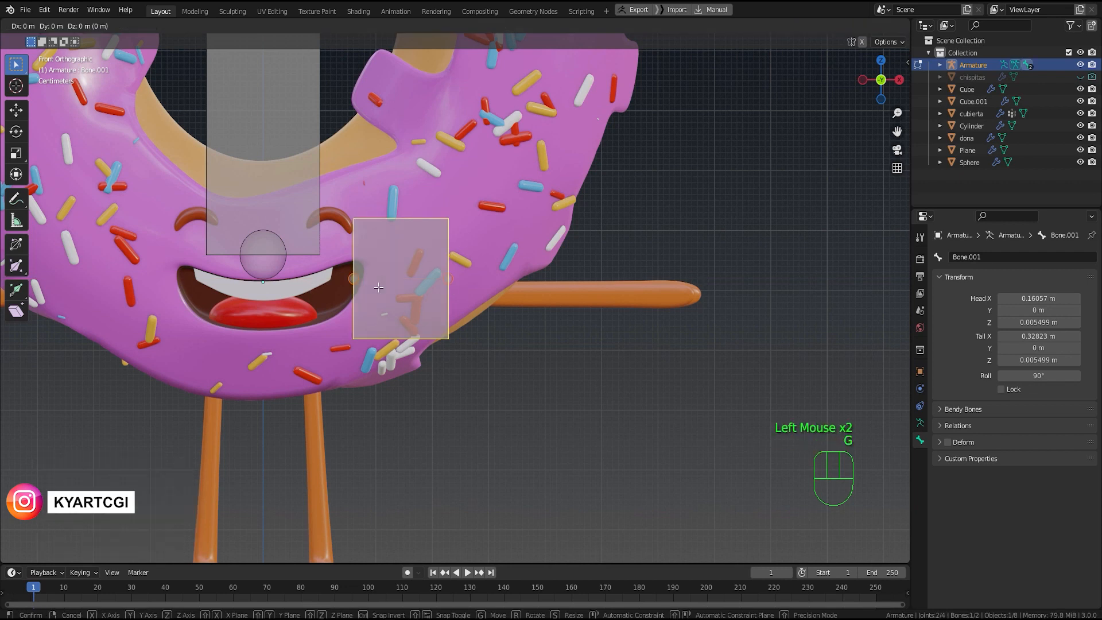
key(x)
click(445, 297)
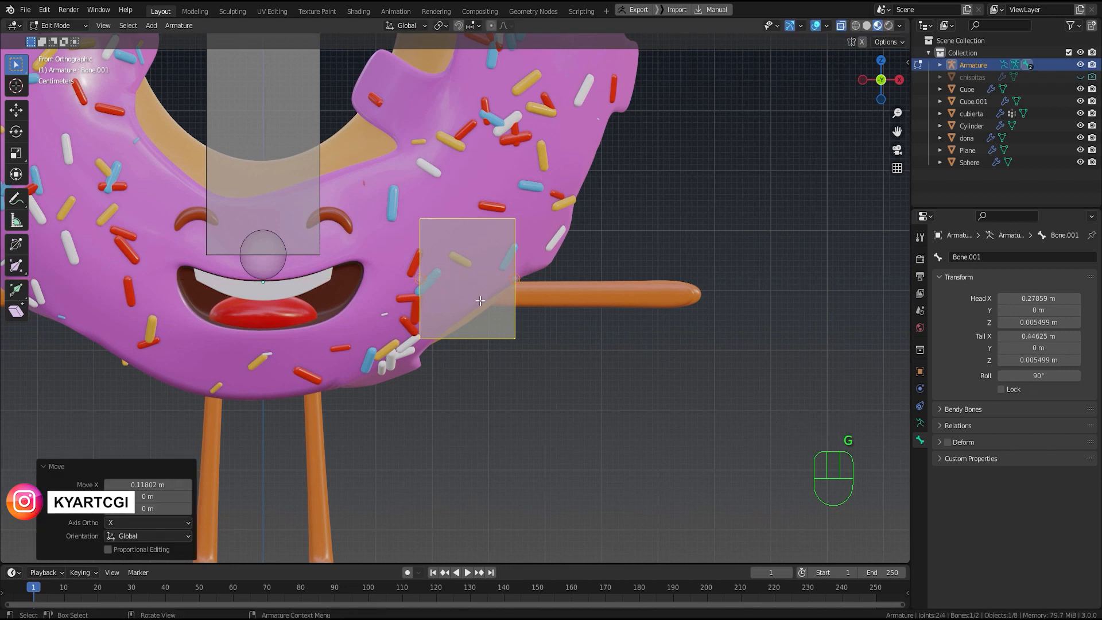
key(g)
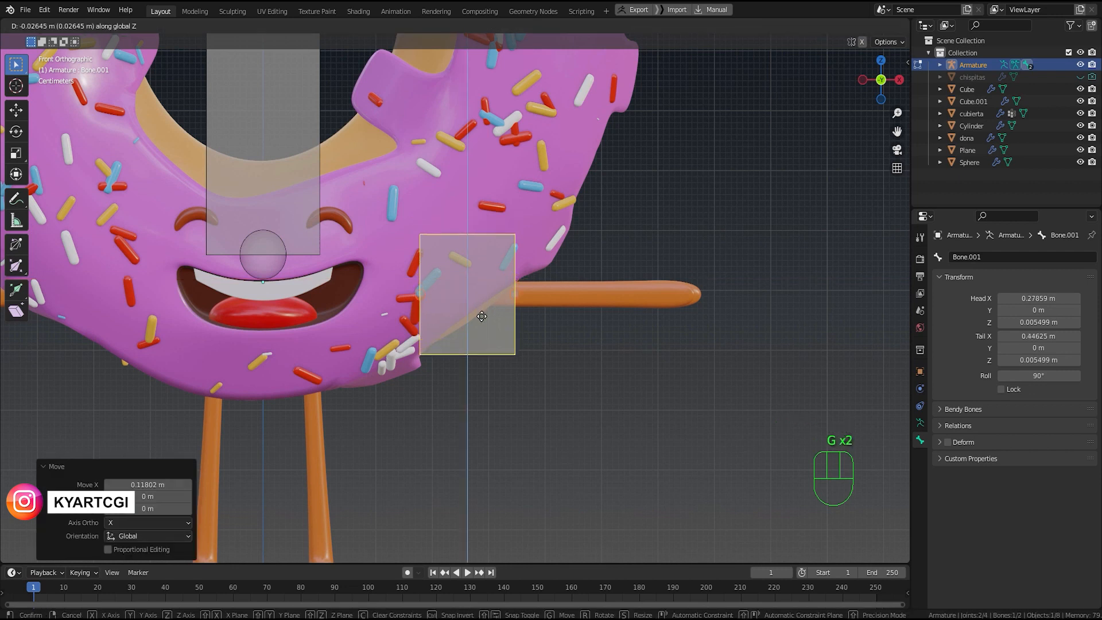
click(482, 317)
click(482, 317)
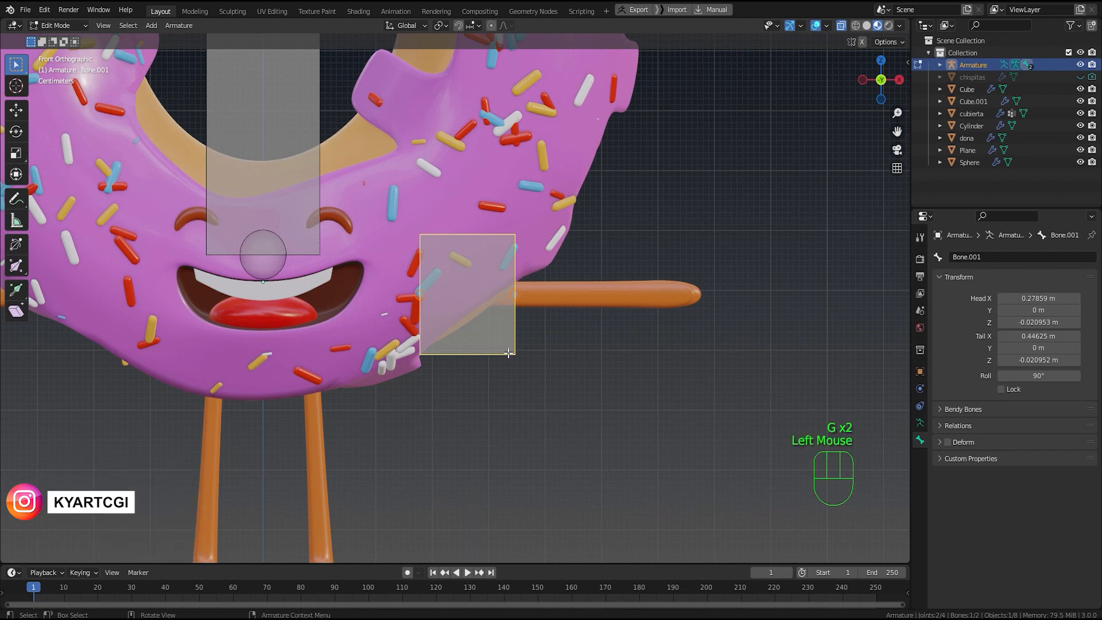
Step: Scale the arm bone's B-Bone display thickness to about 0.19 so it matches the arm's thickness
click(558, 364)
click(496, 328)
key(ctrl+alt+s)
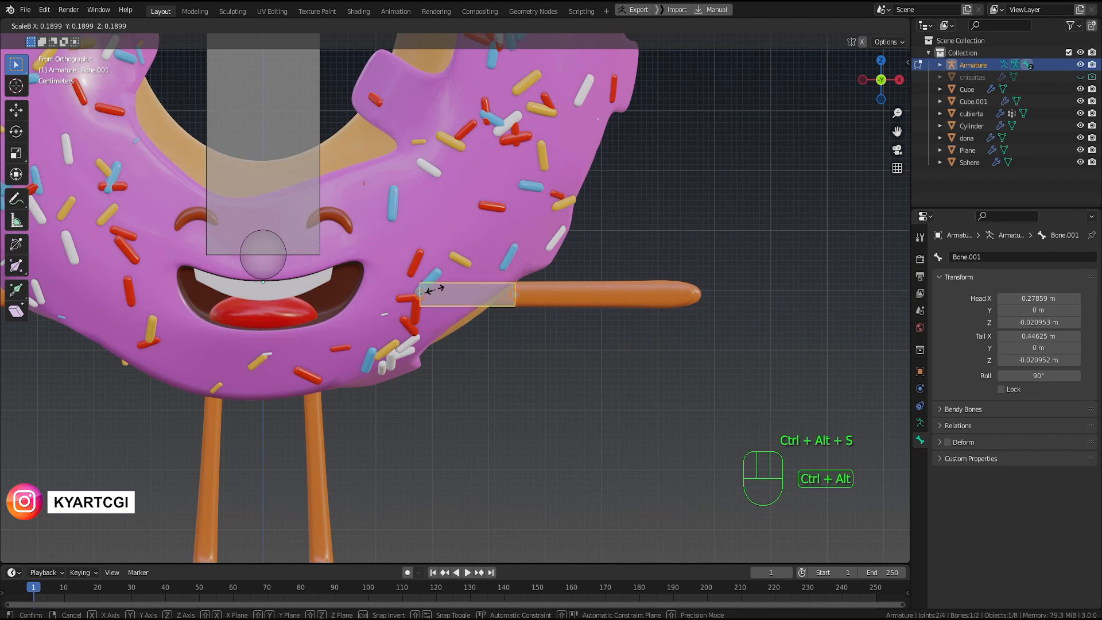
click(434, 290)
Step: Switch the viewport to solid shading and move the arm bone's inner joint about 0.096 m along X toward the arm's root
click(519, 298)
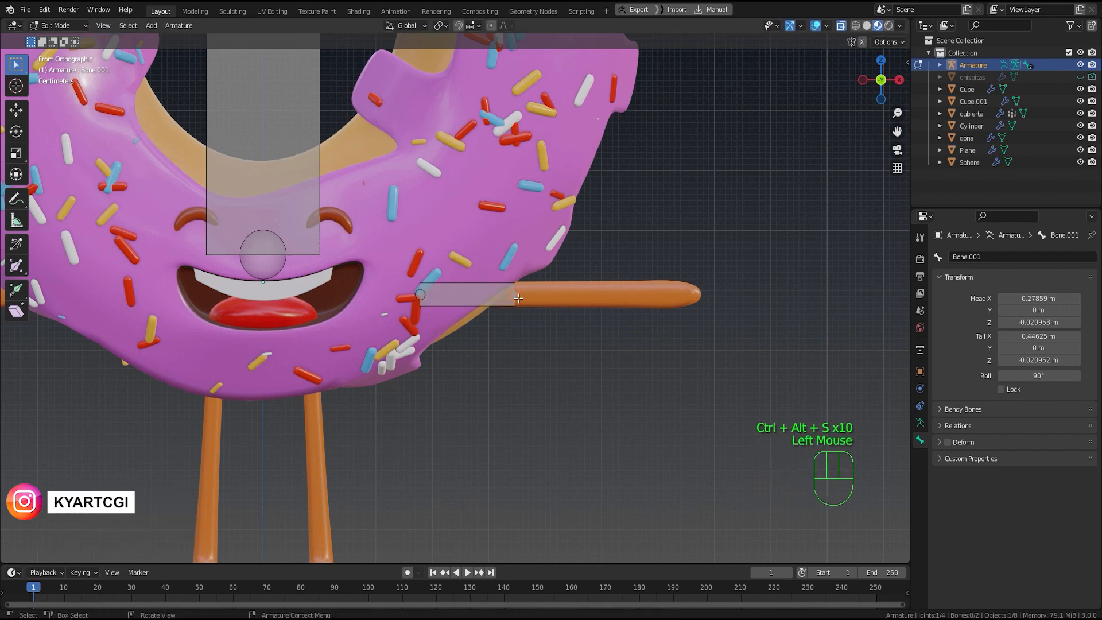
click(518, 297)
click(868, 25)
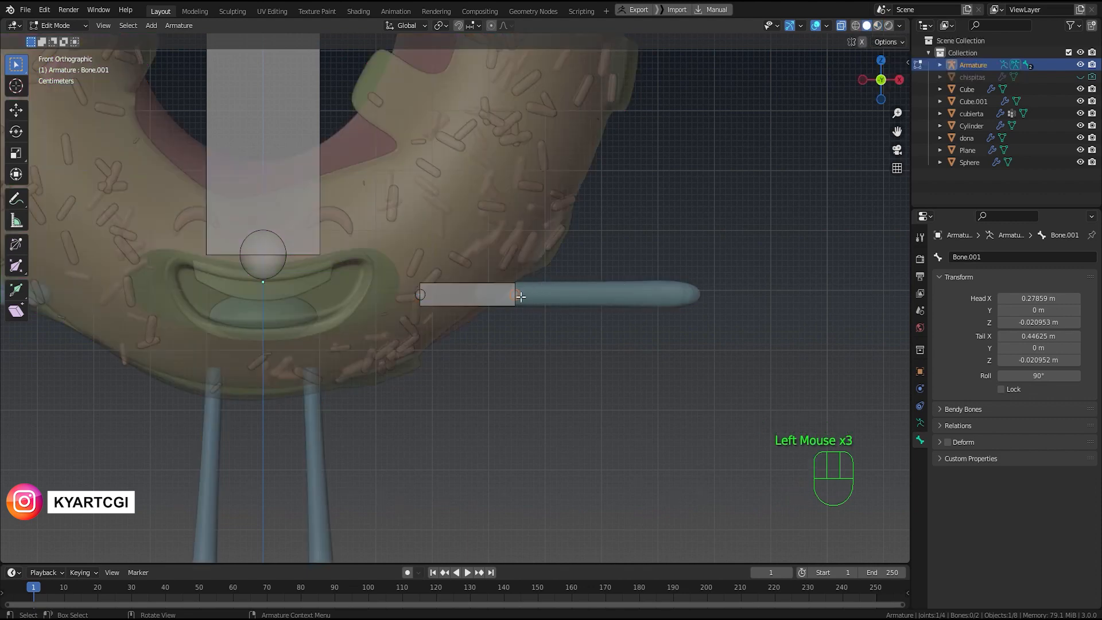
scroll(509, 312, up, 4)
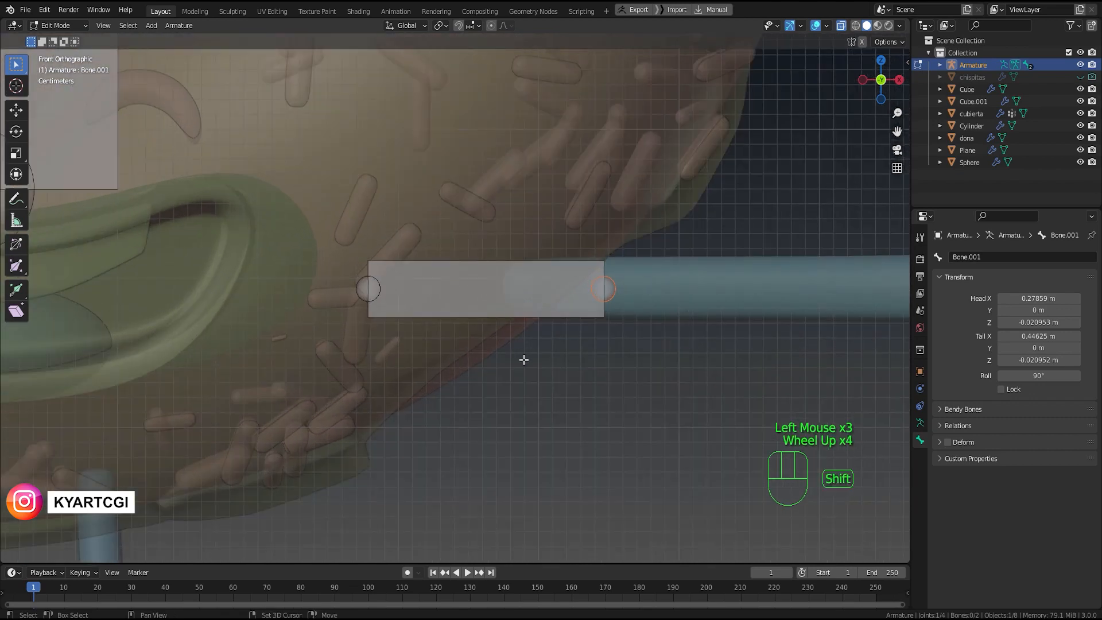
shift+middle_drag(522, 360, 333, 311)
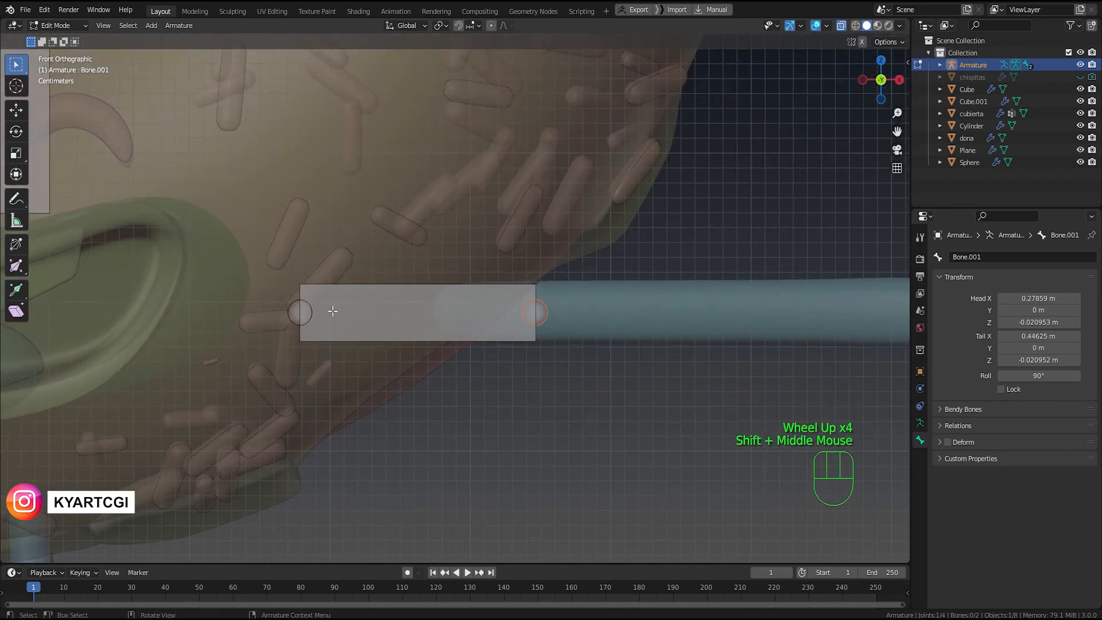
click(292, 317)
key(g)
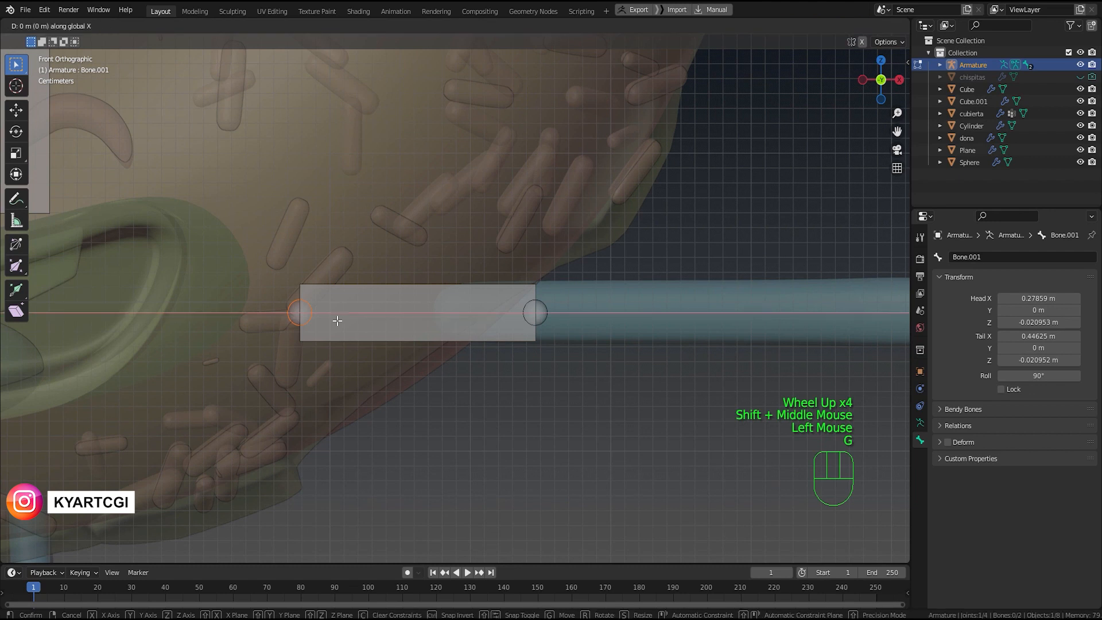
click(471, 322)
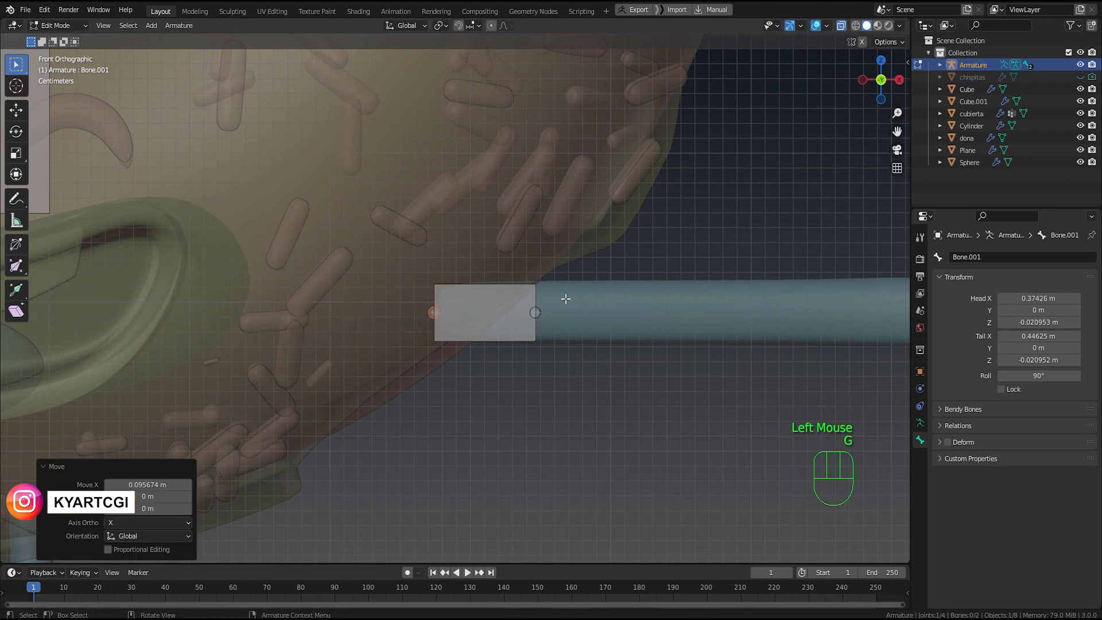
Step: Move the arm bone's outer joint about -0.028 m along X to the donut's edge and select the whole bone
click(538, 315)
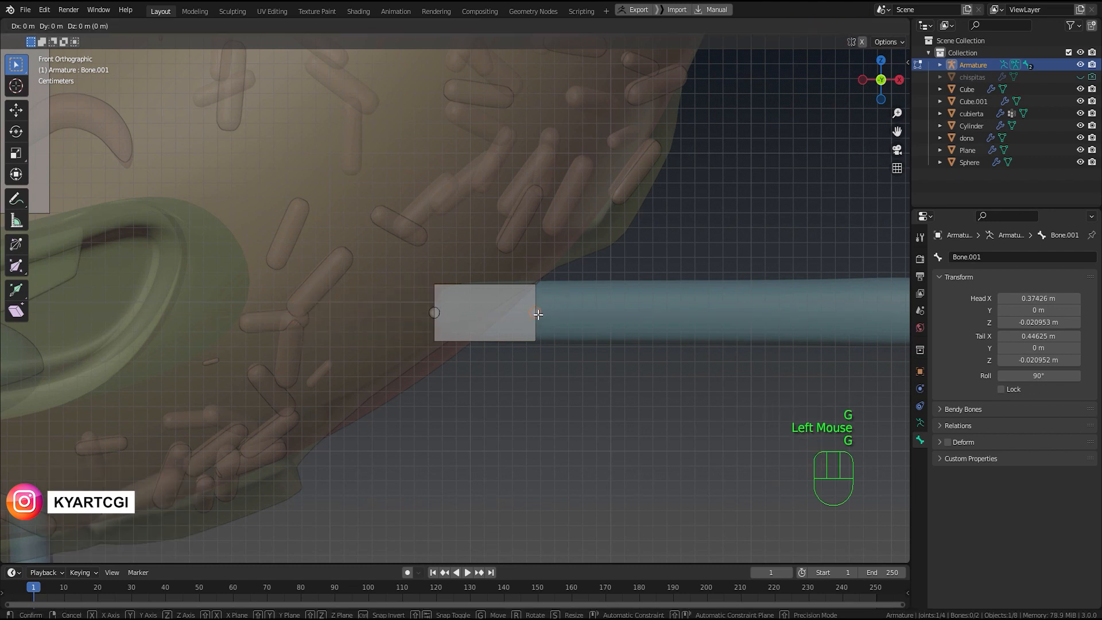
key(g)
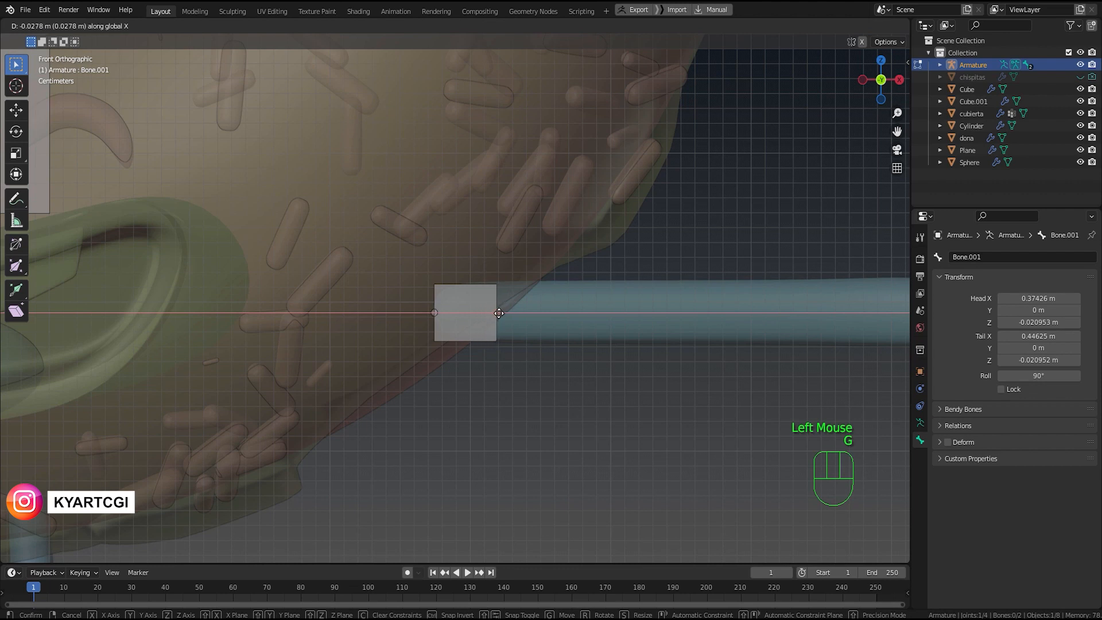
click(497, 313)
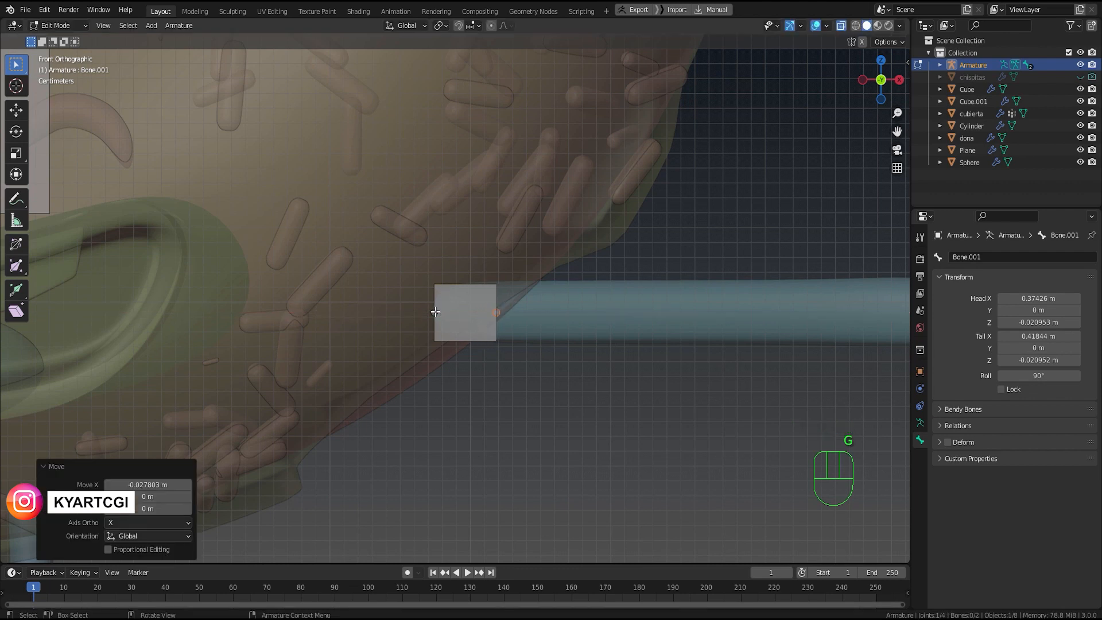
click(435, 311)
scroll(492, 335, down, 2)
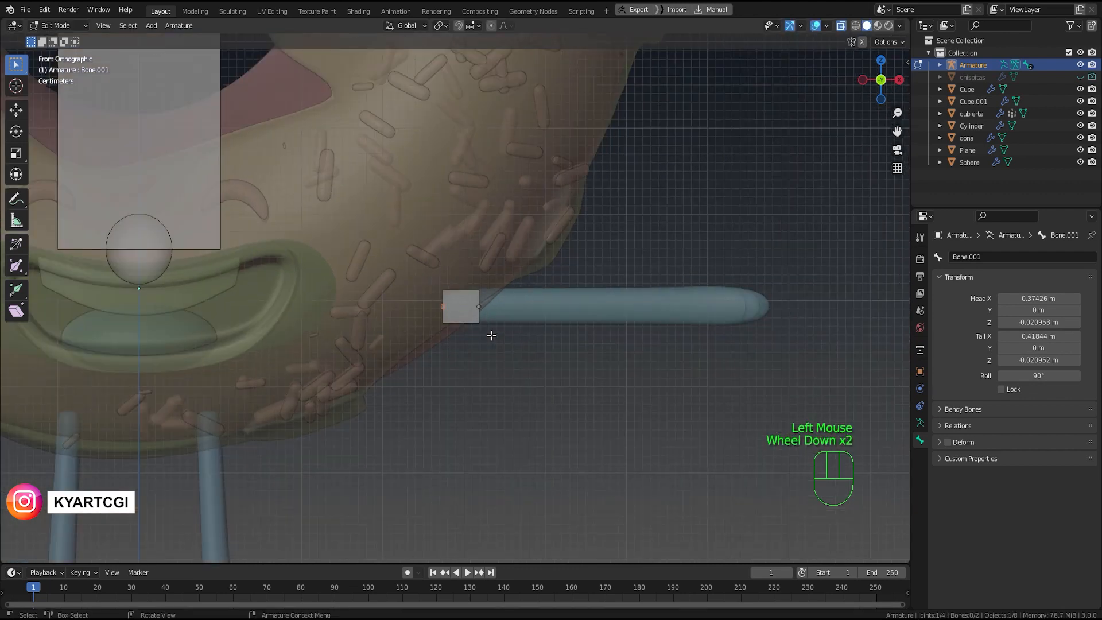
scroll(492, 335, up, 2)
scroll(492, 335, up, 1)
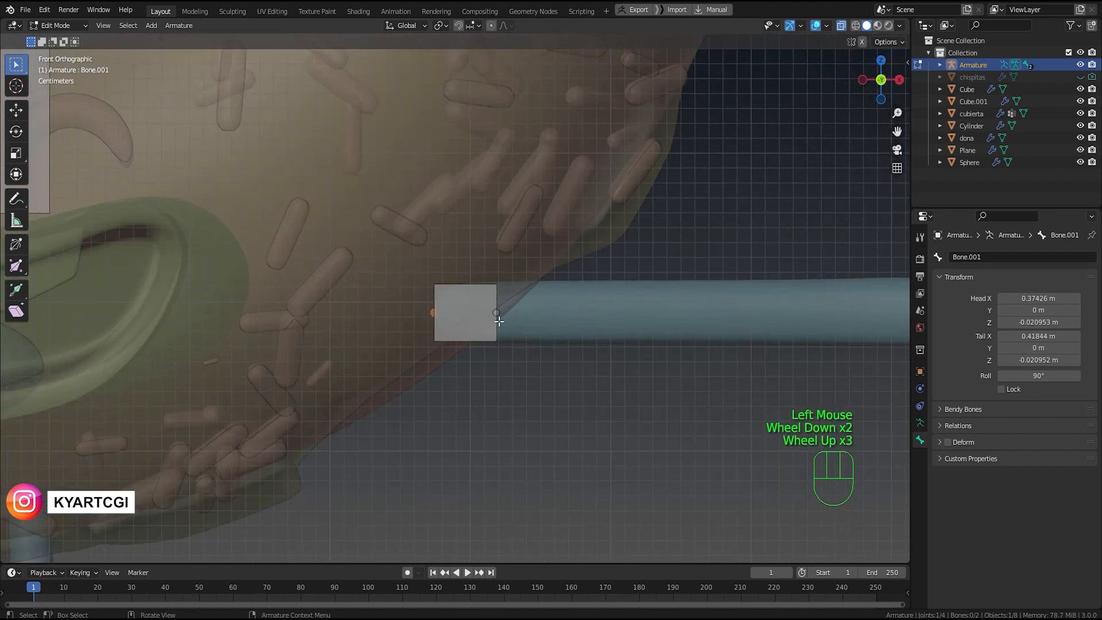
click(466, 322)
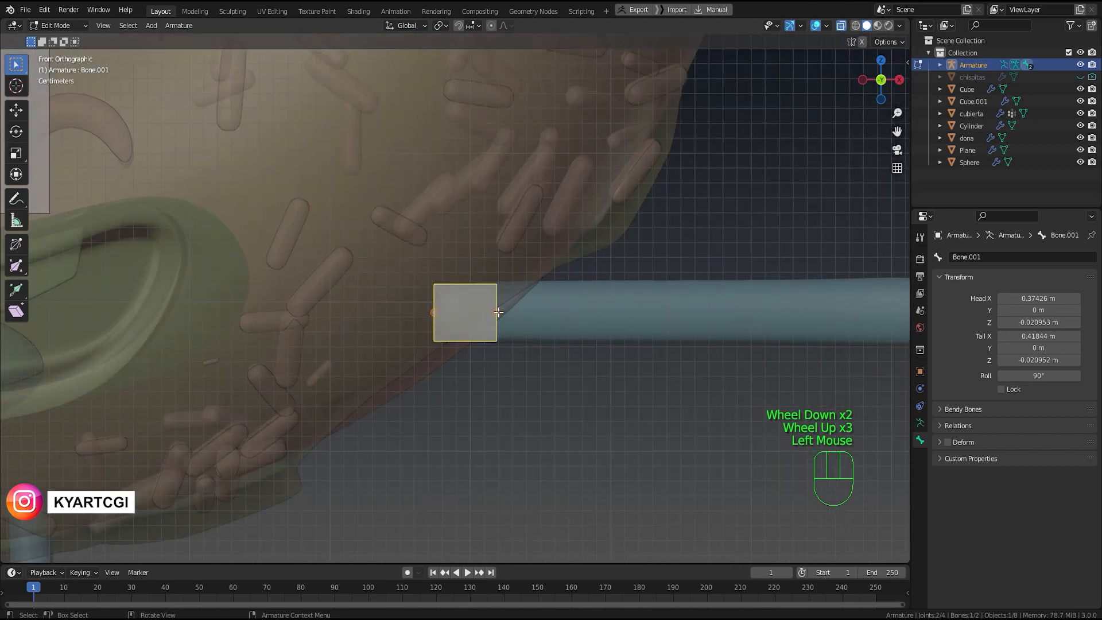
Step: Extrude a bone about 0.306 m along X from the first arm bone's outer joint to near the arm's tip
click(497, 313)
shift+middle_drag(550, 388, 404, 389)
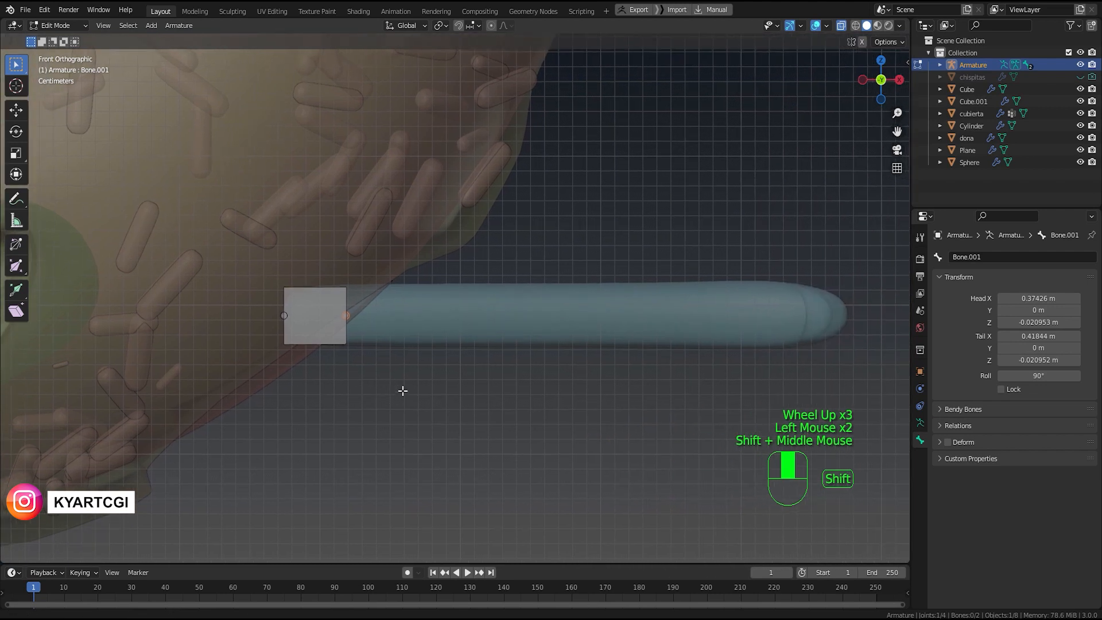
key(e)
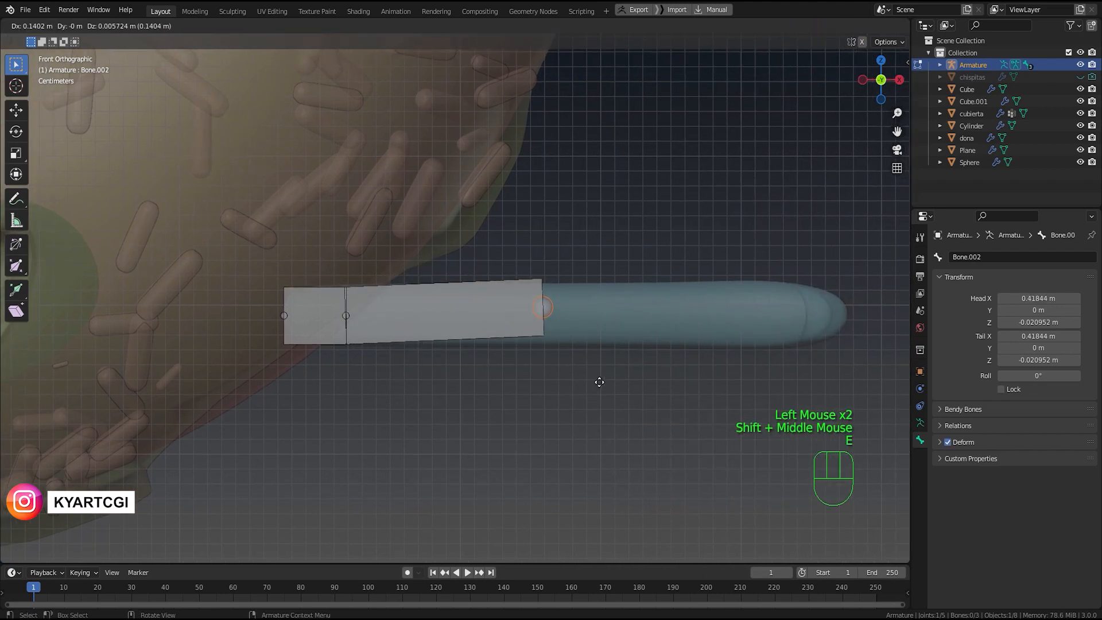
key(x)
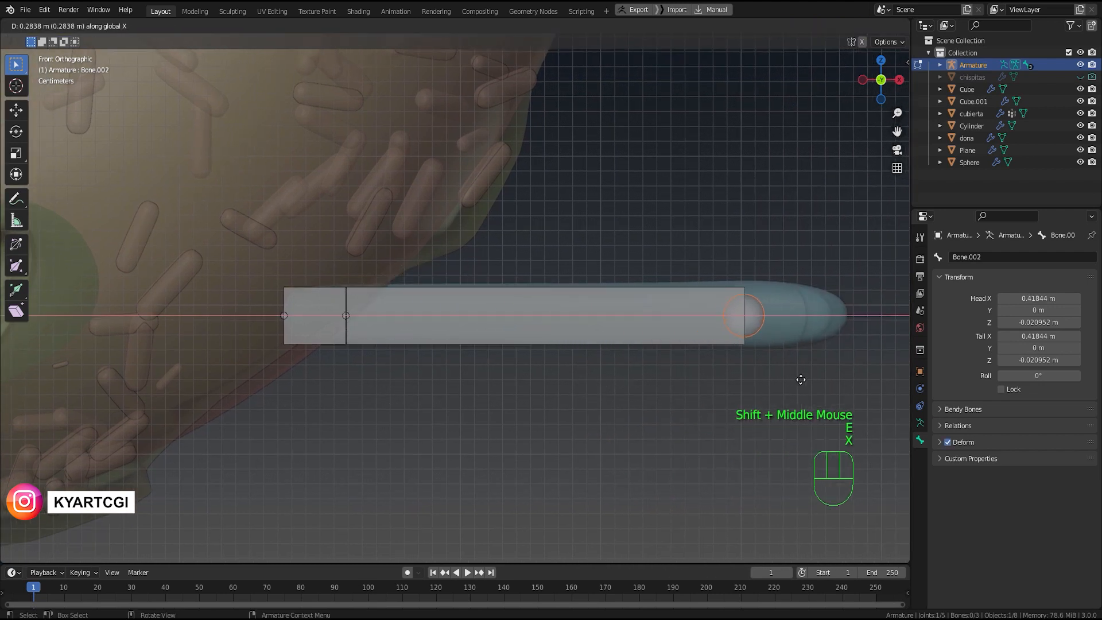
click(832, 359)
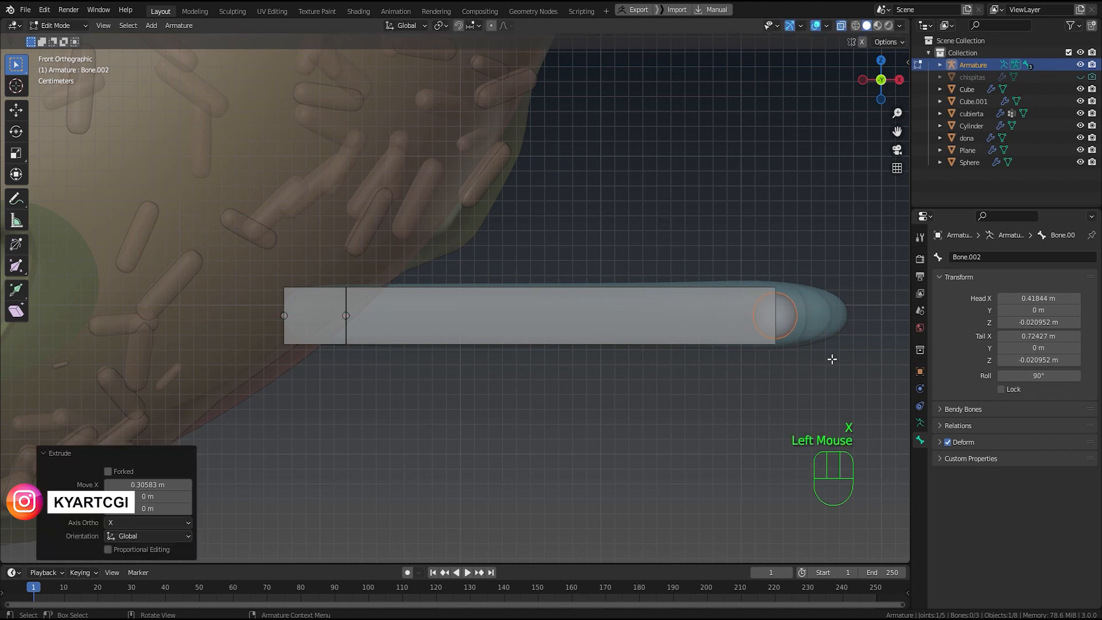
Step: Extrude a short end bone about 0.049 m along X from the long arm bone's outer joint
click(791, 324)
key(e)
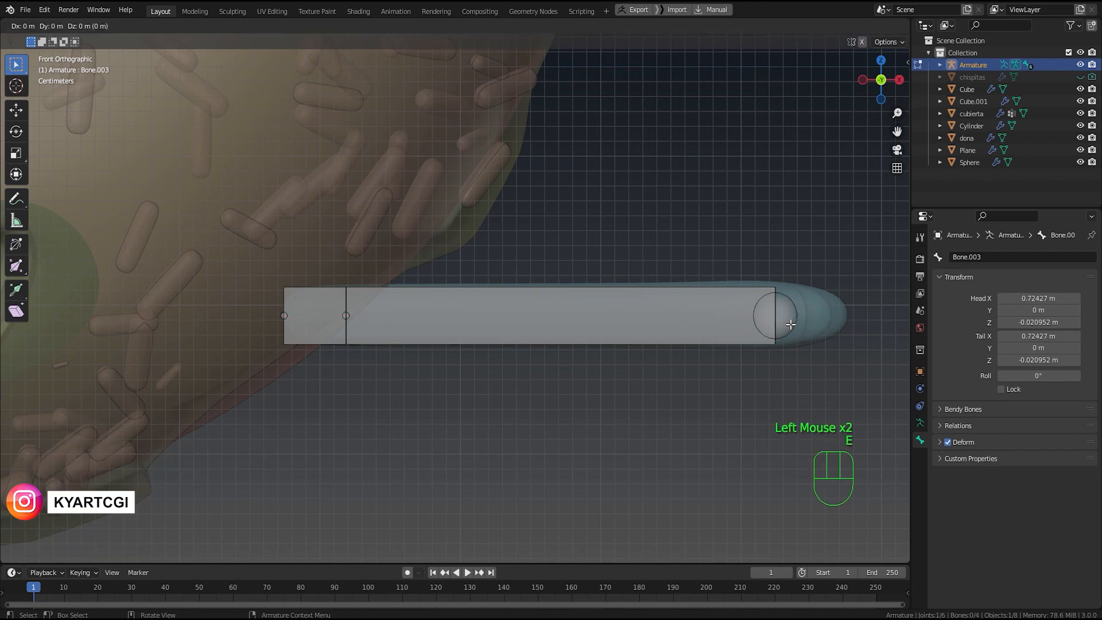
key(x)
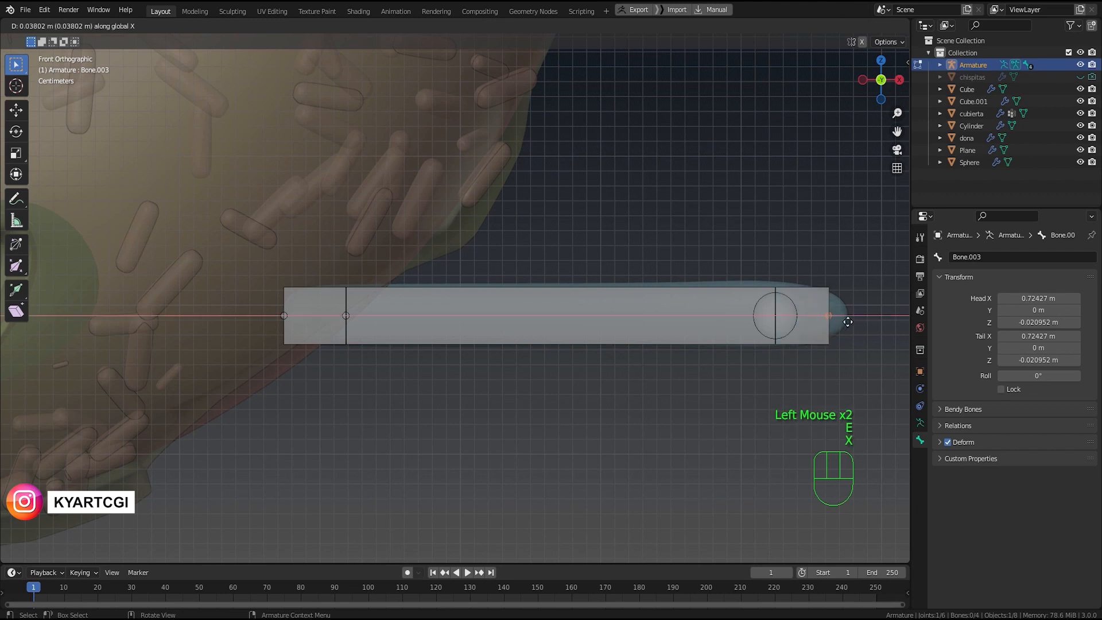
click(859, 322)
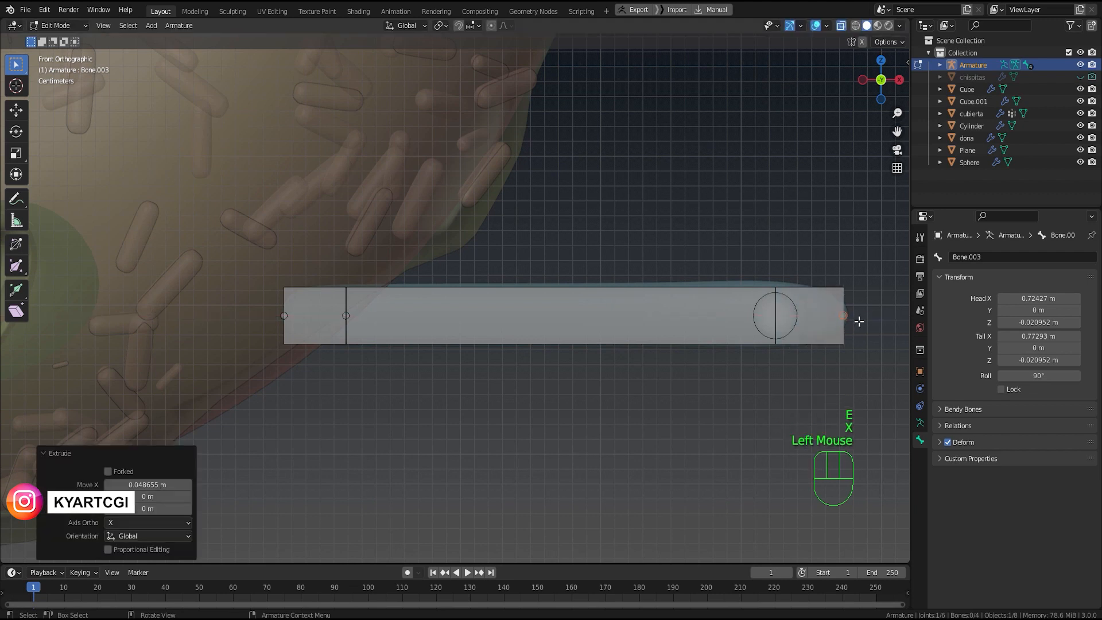
Step: Rename the short bone at the arm's root as HUESO INICIO
click(593, 318)
click(319, 320)
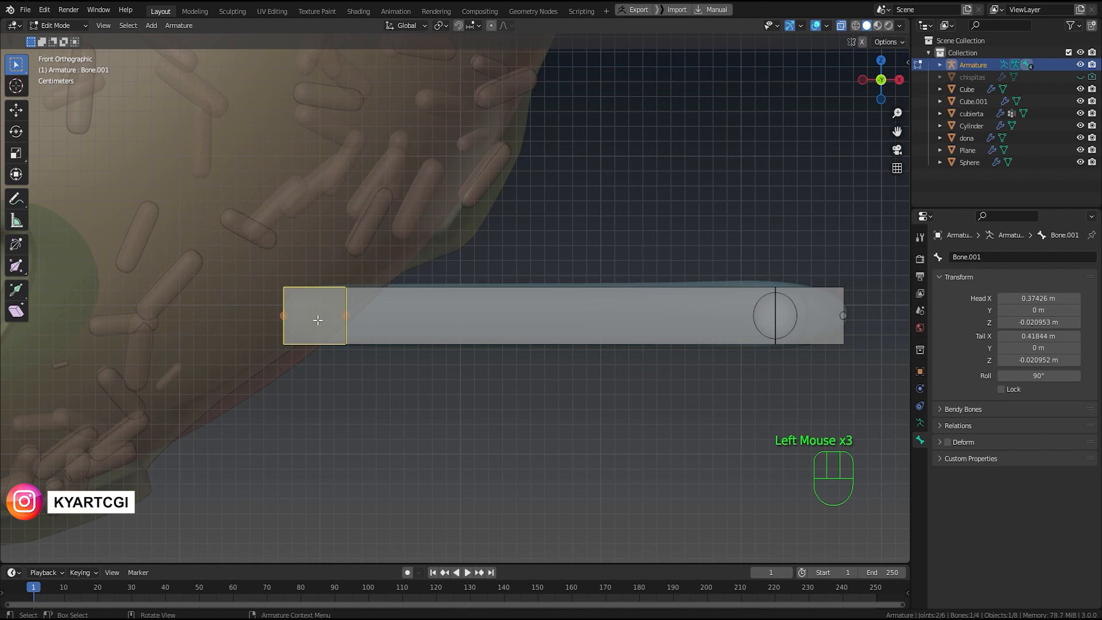
key(F2)
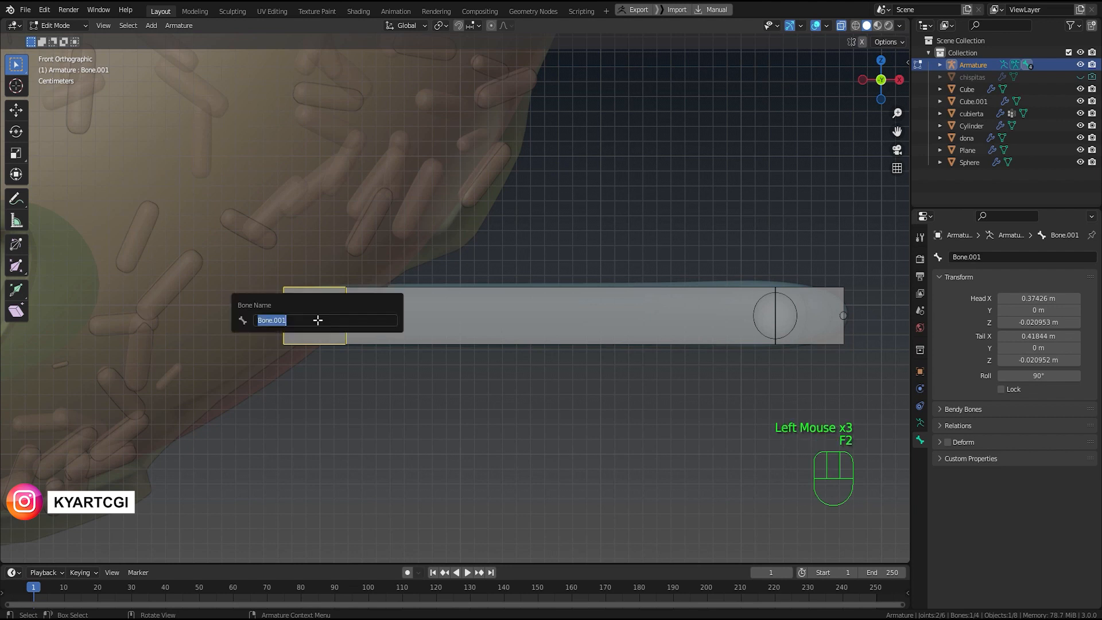
text(HUESO INICIO)
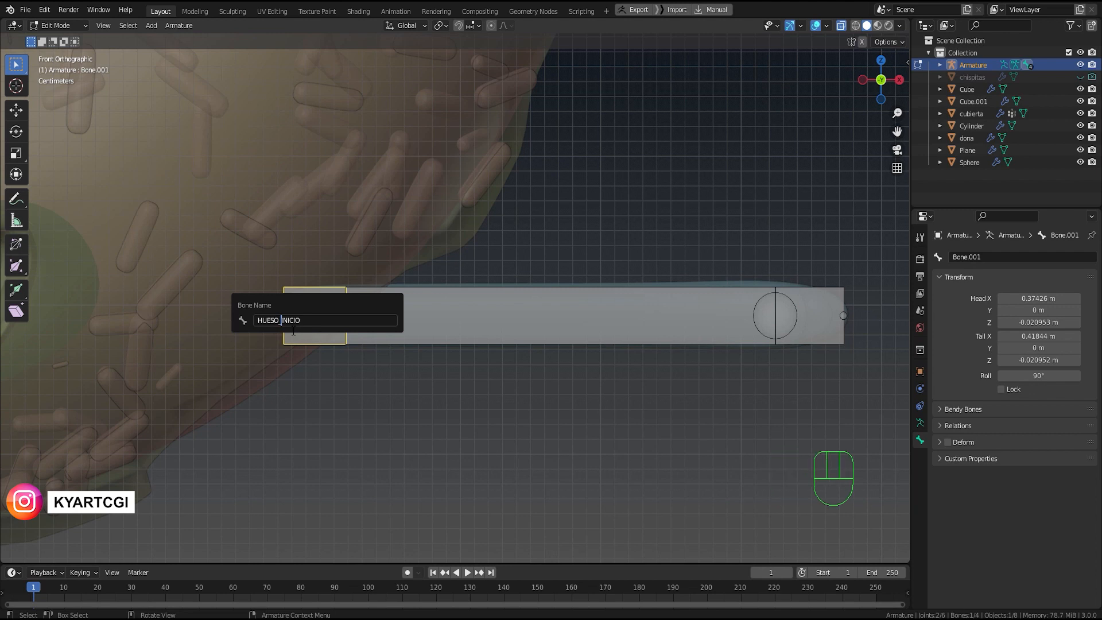
key(Return)
Step: Rename the short bone at the arm's outer end as HUESO_FINAL
click(819, 327)
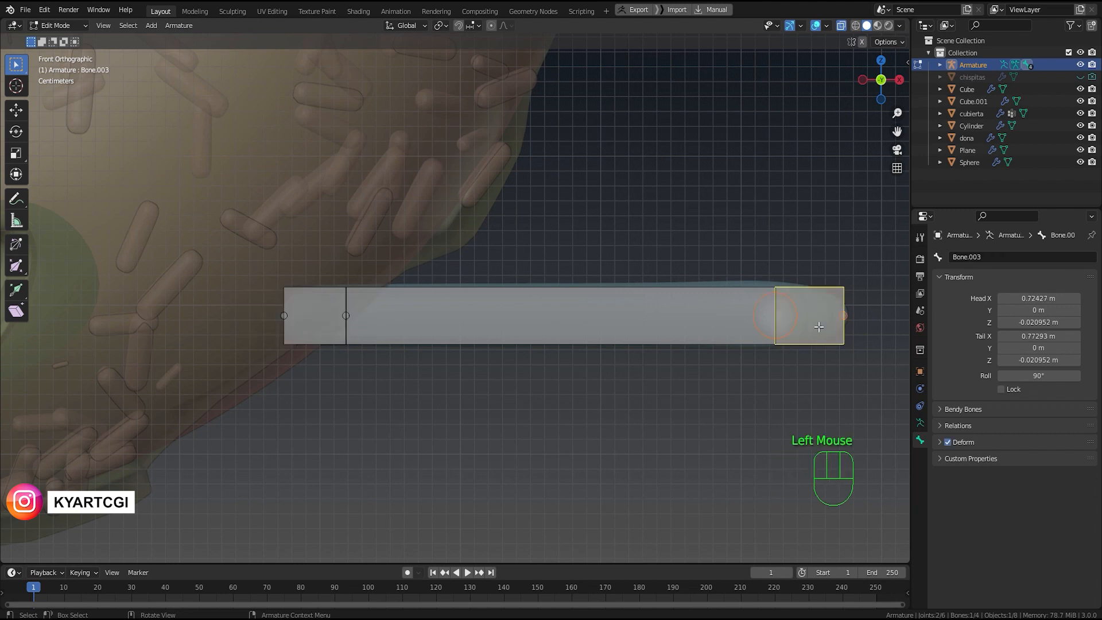
key(F2)
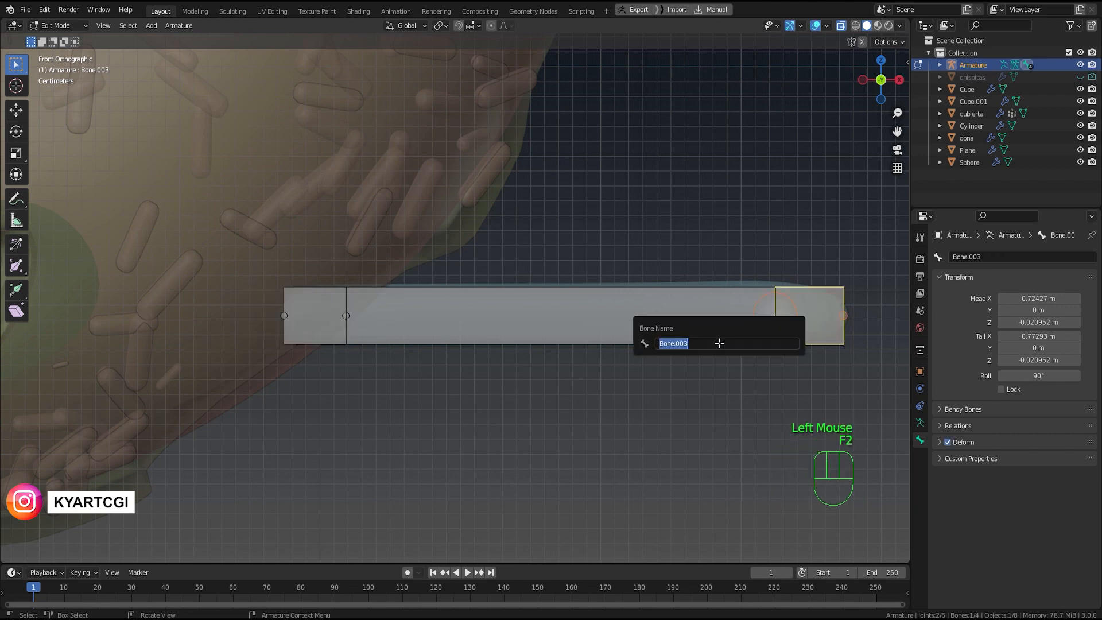
text(HUESO_FINAL)
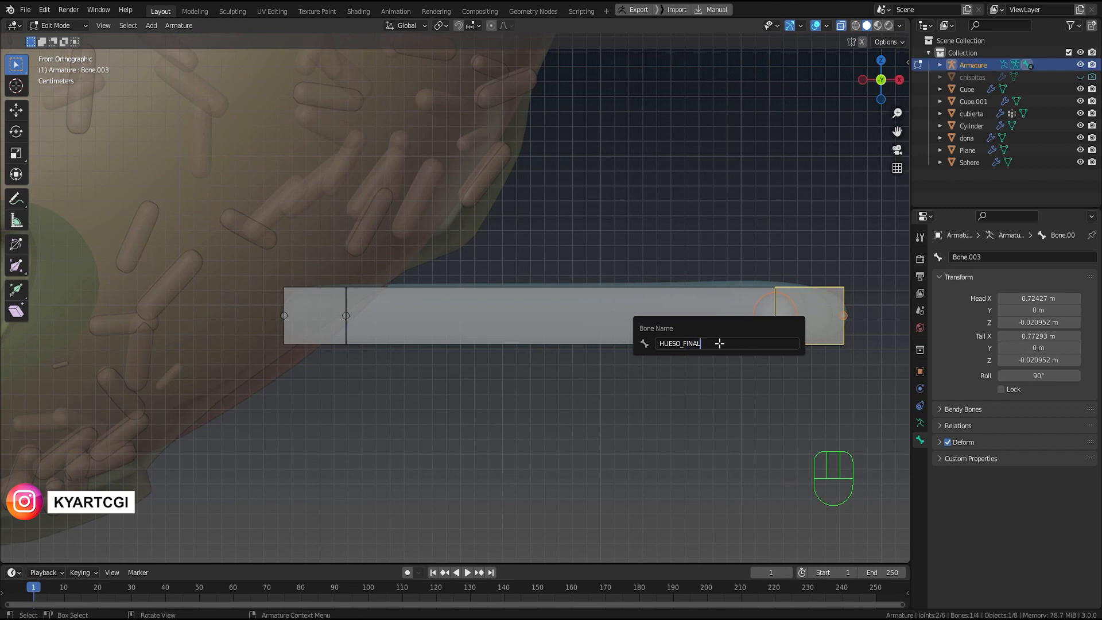
key(Return)
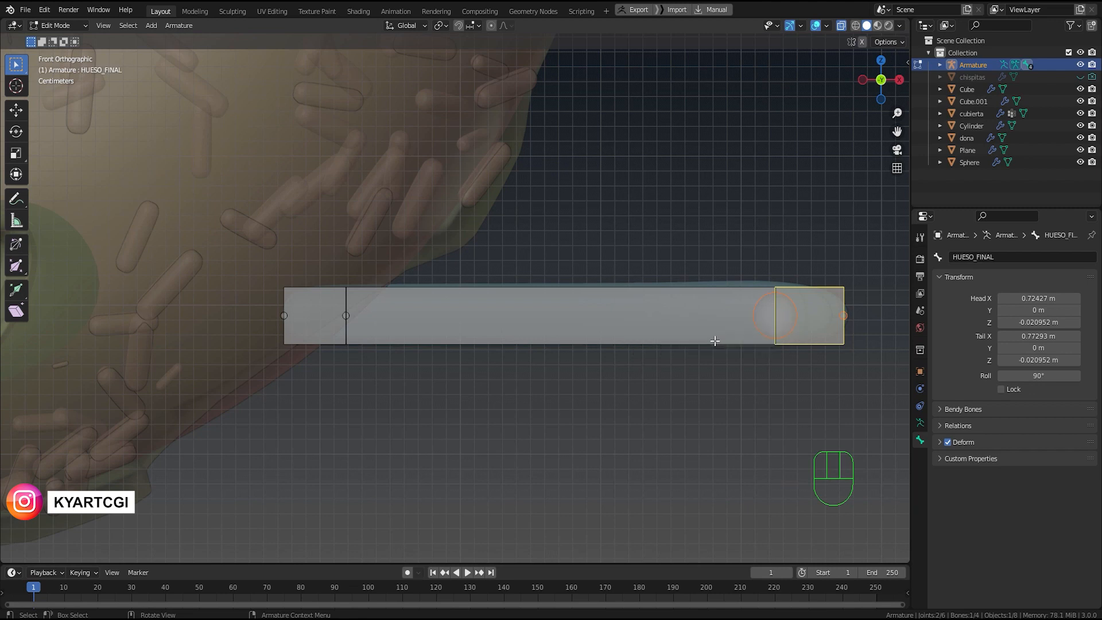
Step: Rename the long middle arm bone as BRAZO
click(695, 328)
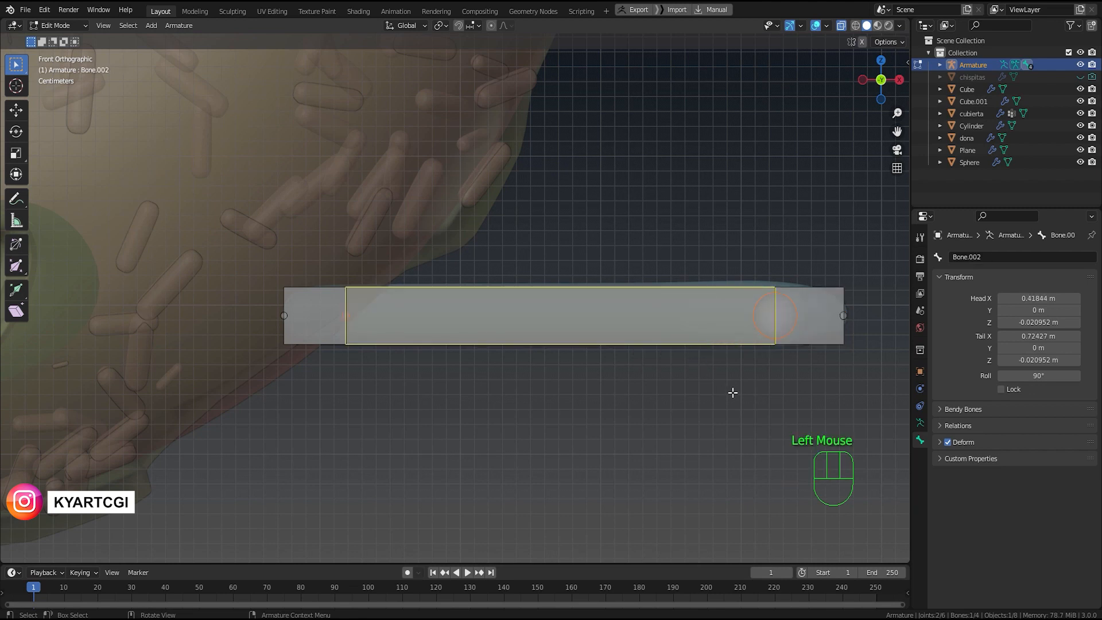
key(F2)
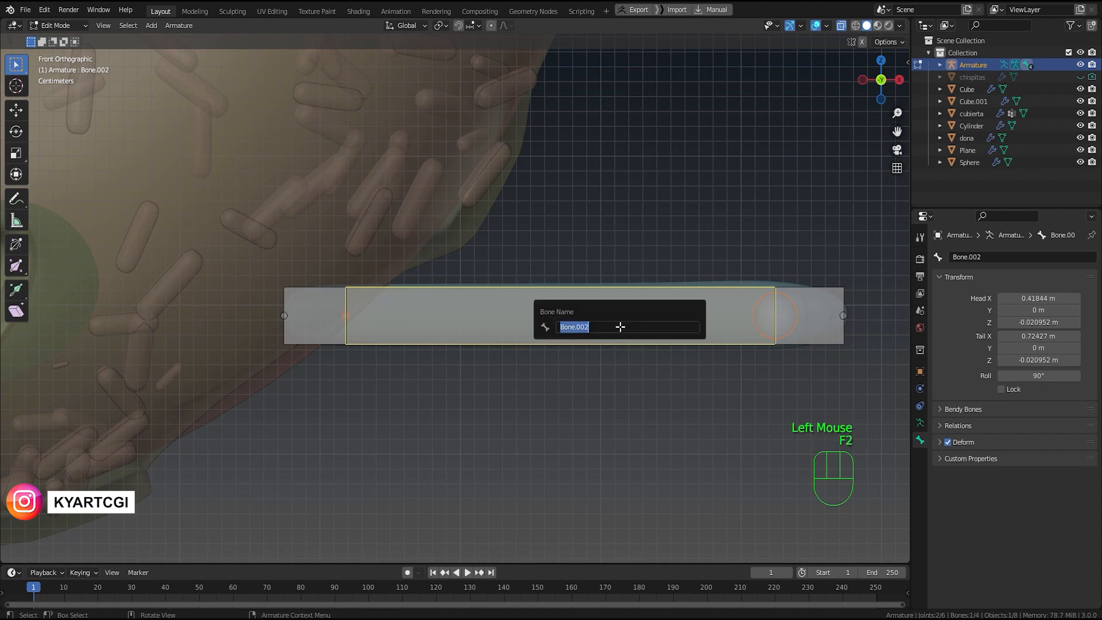
text(BRAZO)
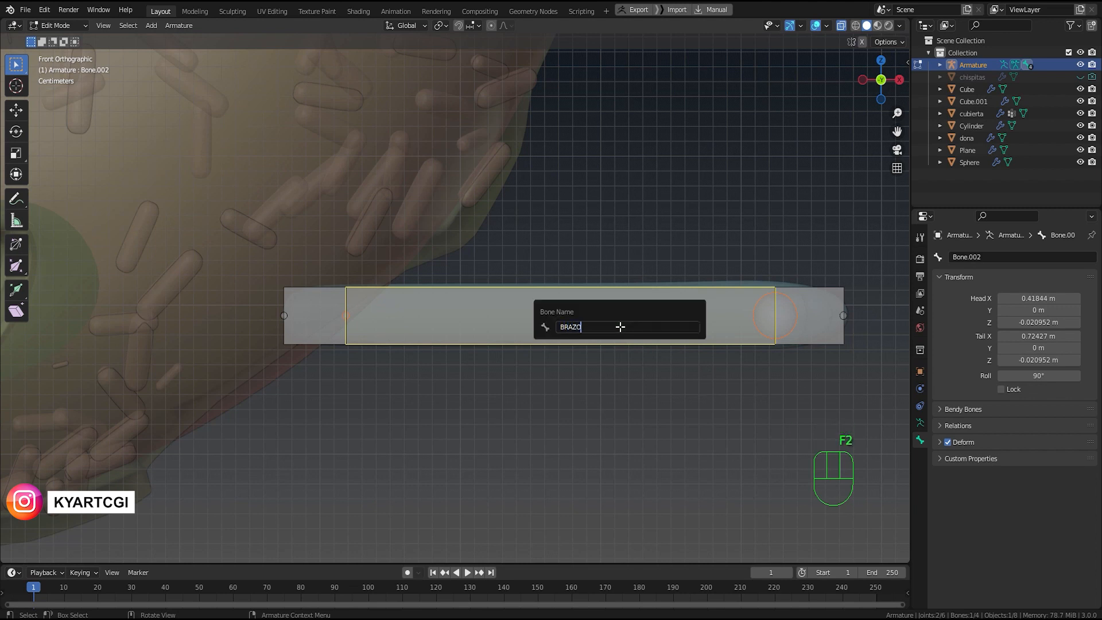
key(Return)
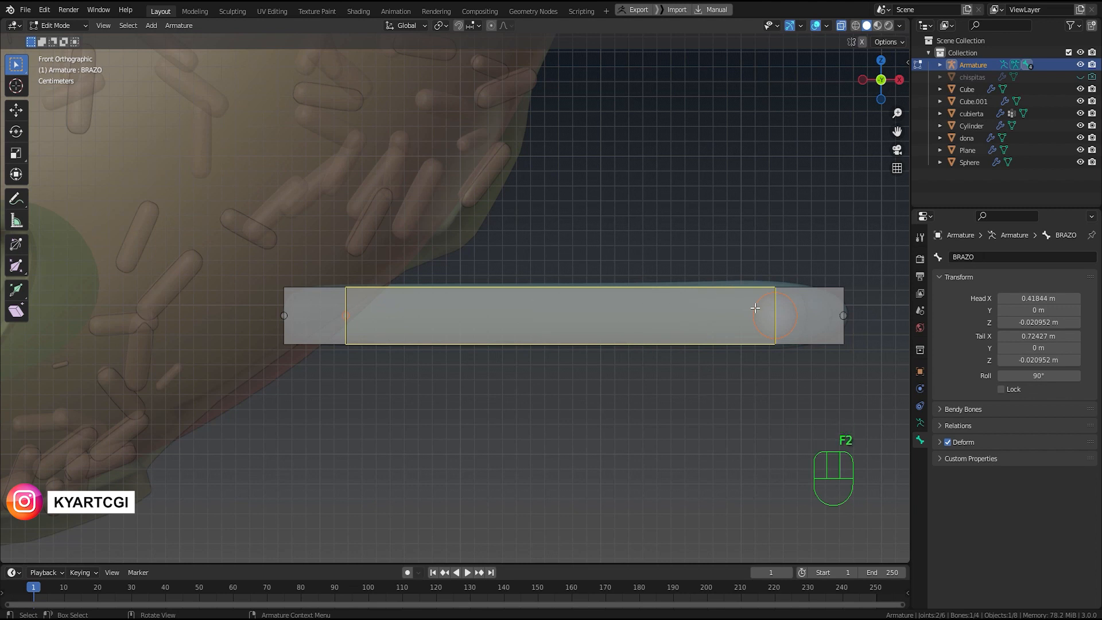
Step: Move the HUESO_FINAL bone's outer joint about -0.015 m along X to shorten it and select the whole bone
click(799, 312)
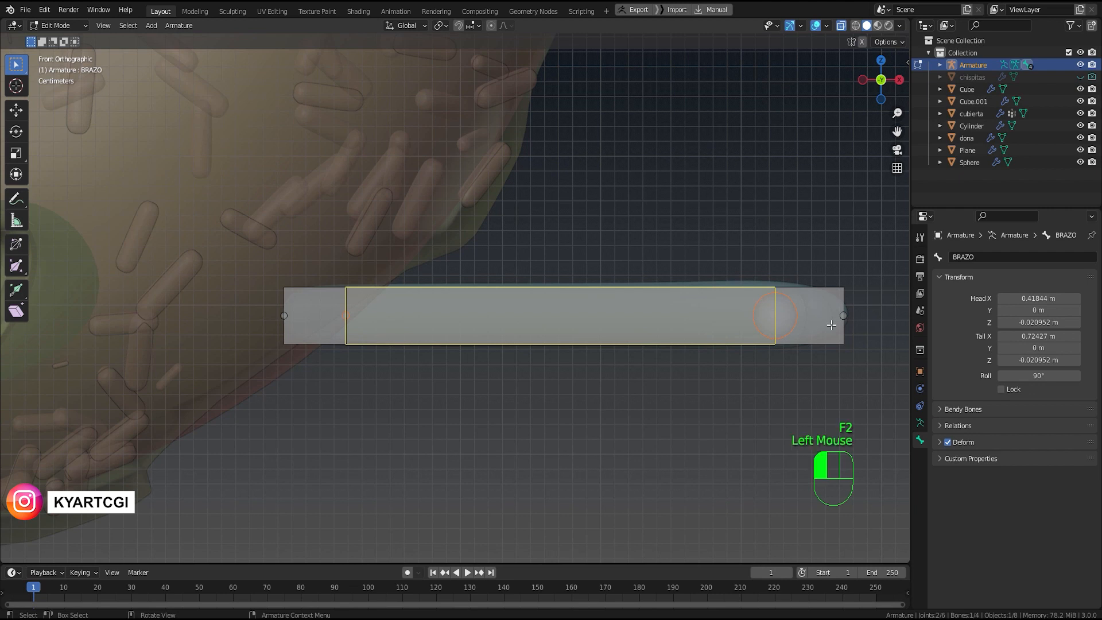
click(769, 323)
scroll(797, 322, up, 3)
scroll(795, 321, down, 2)
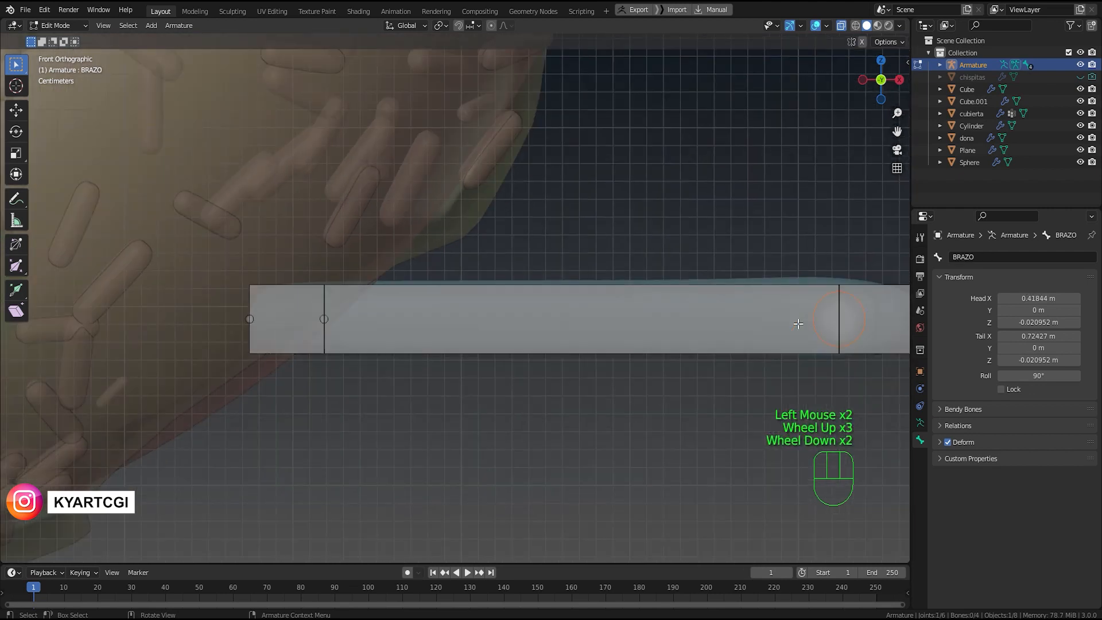
shift+middle_drag(796, 320, 628, 335)
click(626, 332)
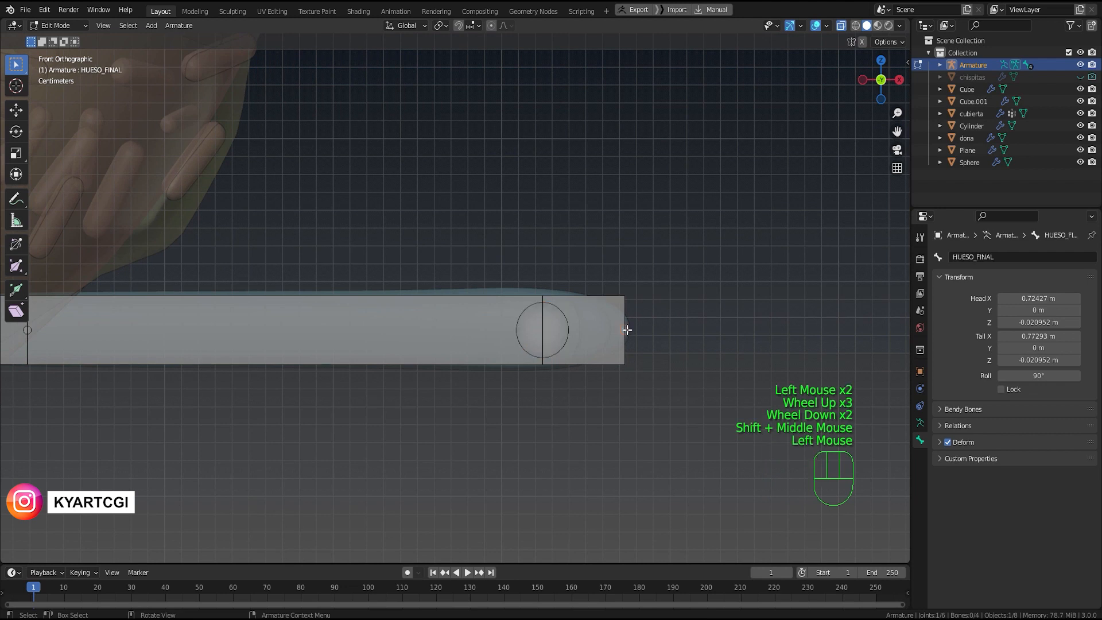
key(g)
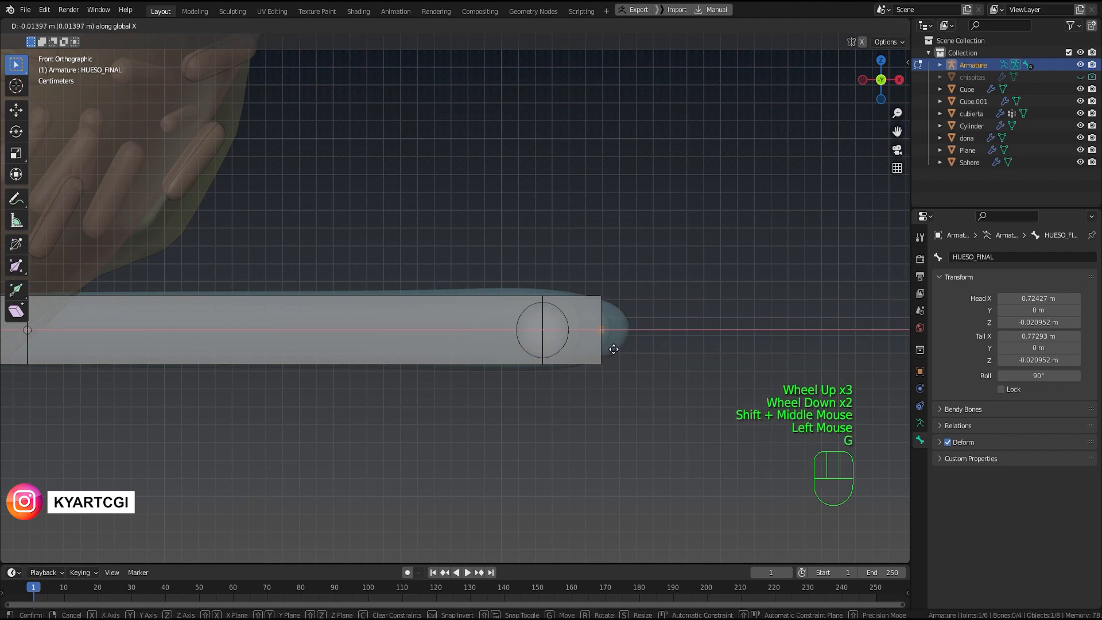
click(584, 329)
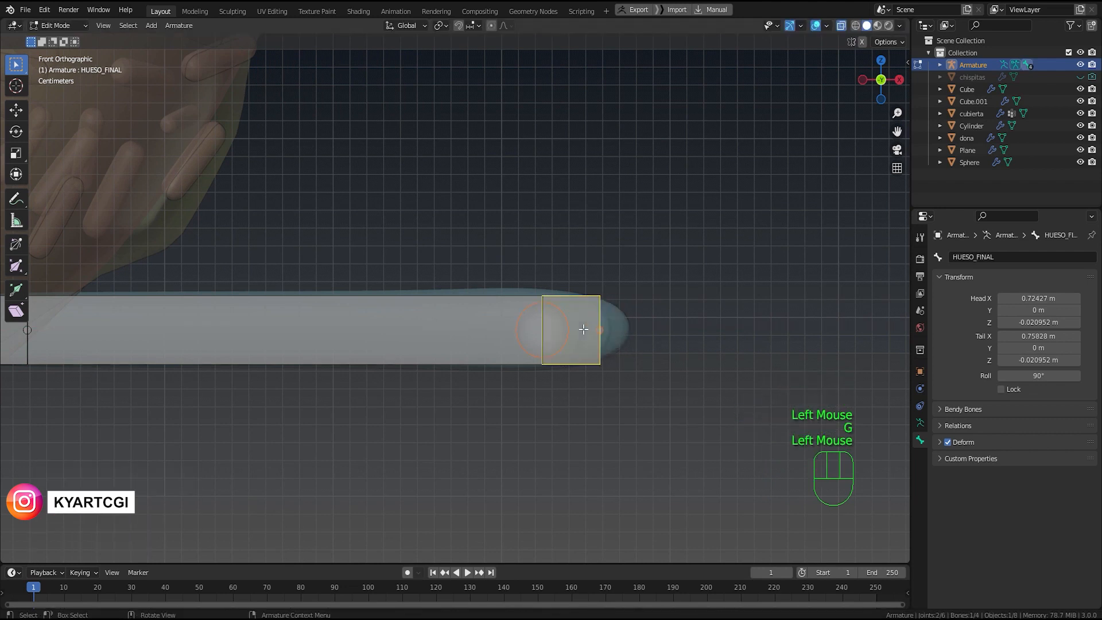
Step: Move the whole HUESO_FINAL bone about 0.011 m along X toward the arm's tip
key(g)
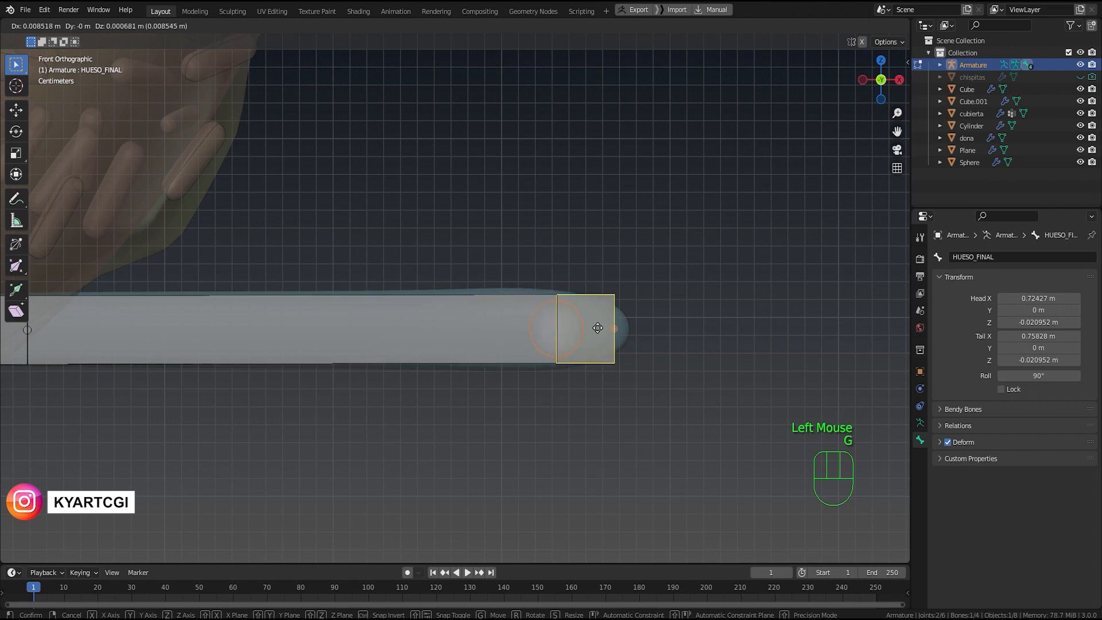
key(x)
click(605, 325)
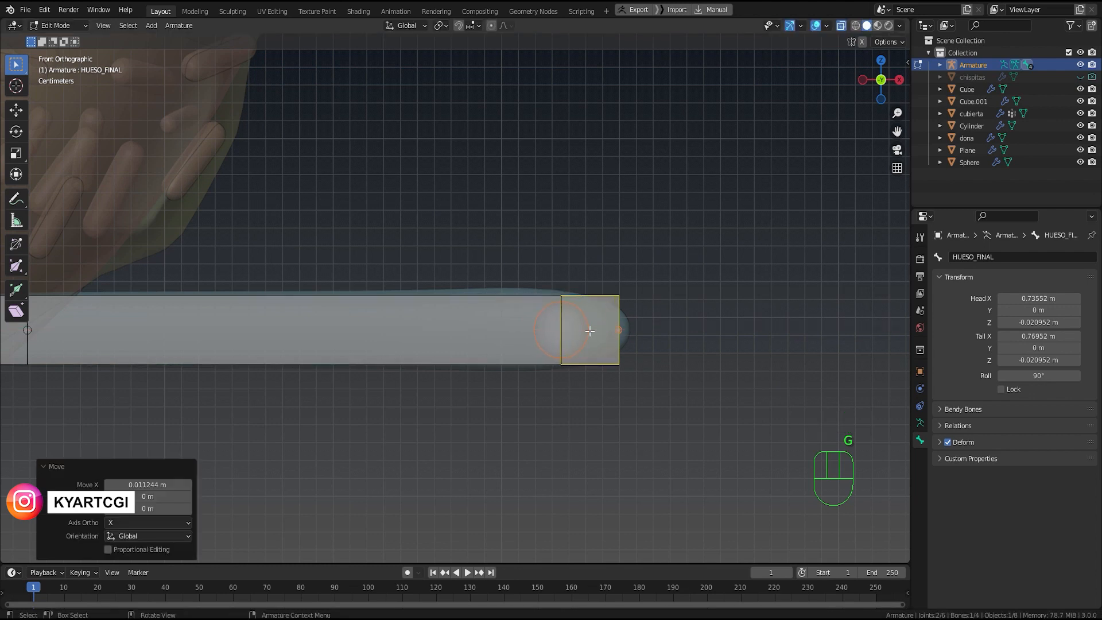
Step: Set the BRAZO bone's Bendy Bones segments to 10 and raise the count to 14
shift+middle_drag(426, 357, 546, 350)
scroll(532, 347, down, 2)
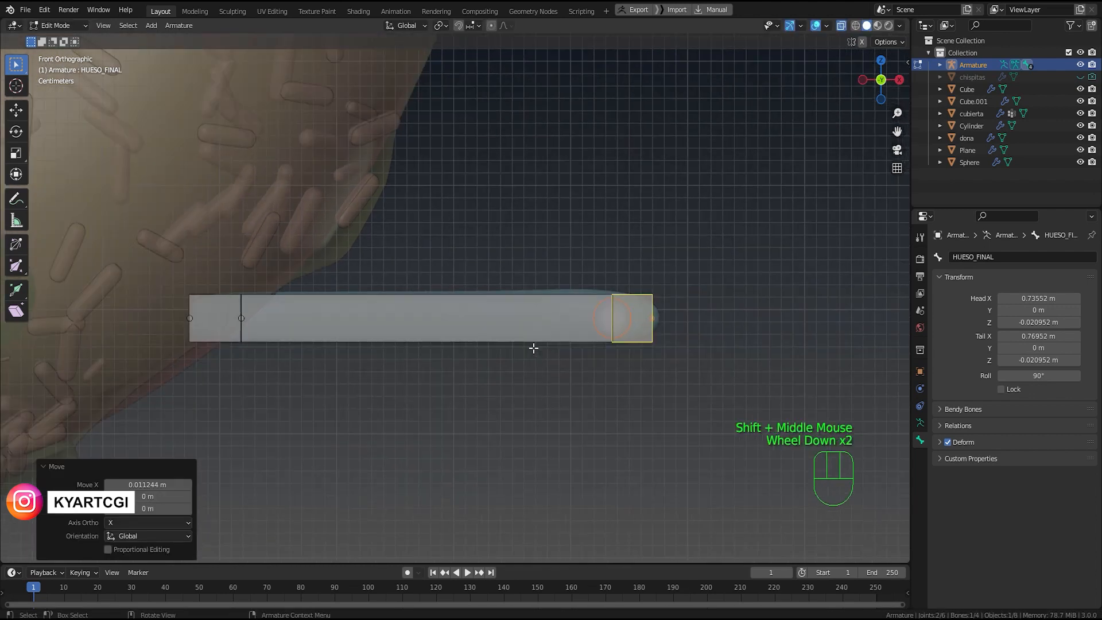
click(504, 326)
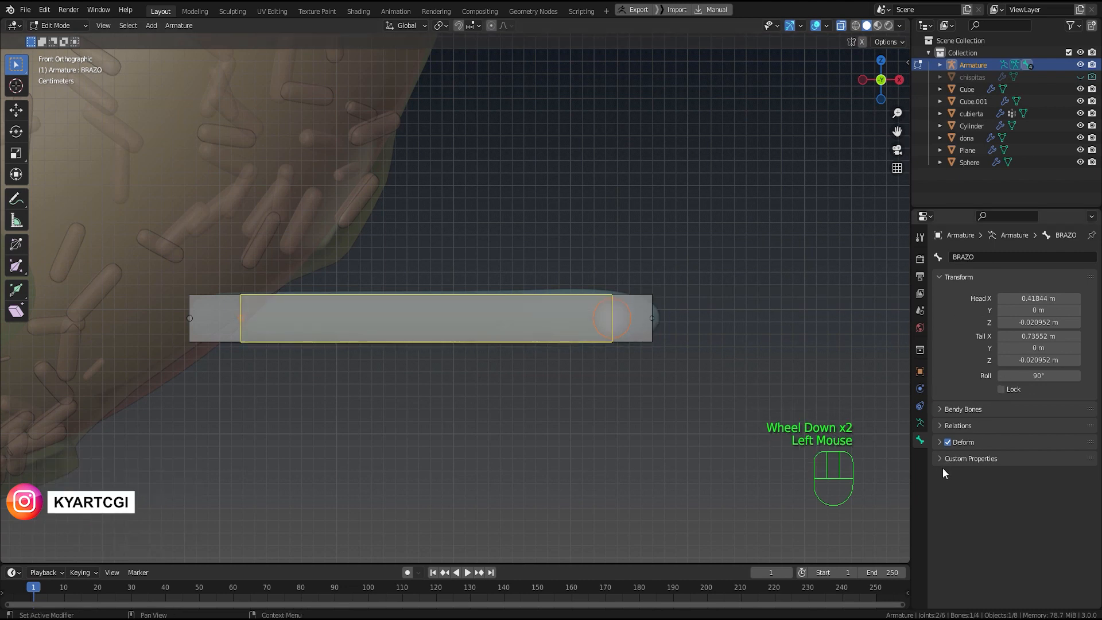
click(954, 410)
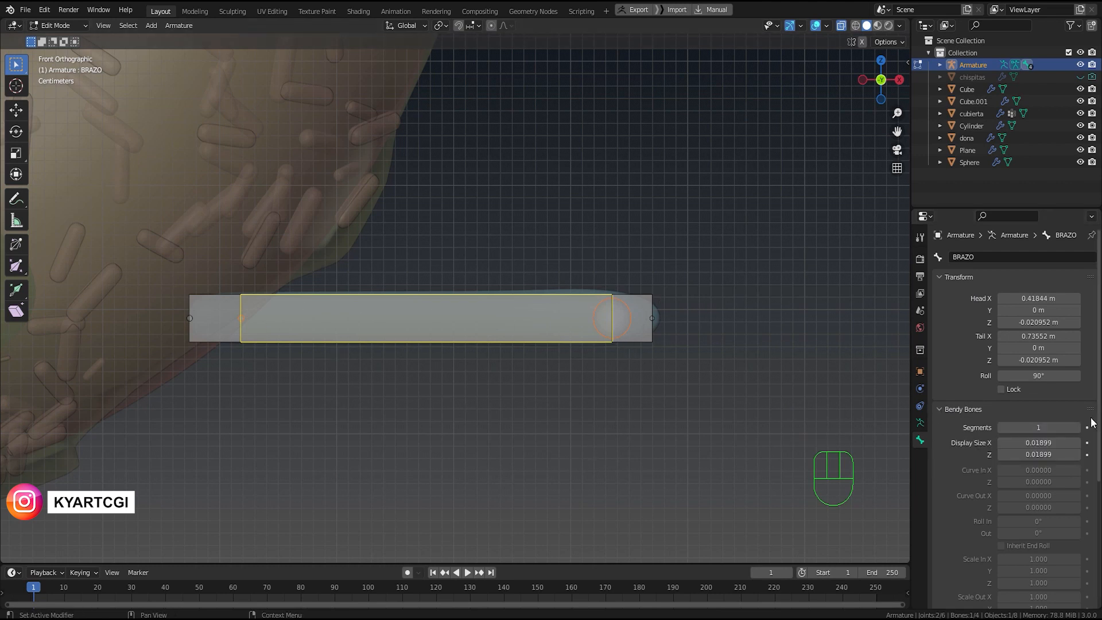
click(1048, 427)
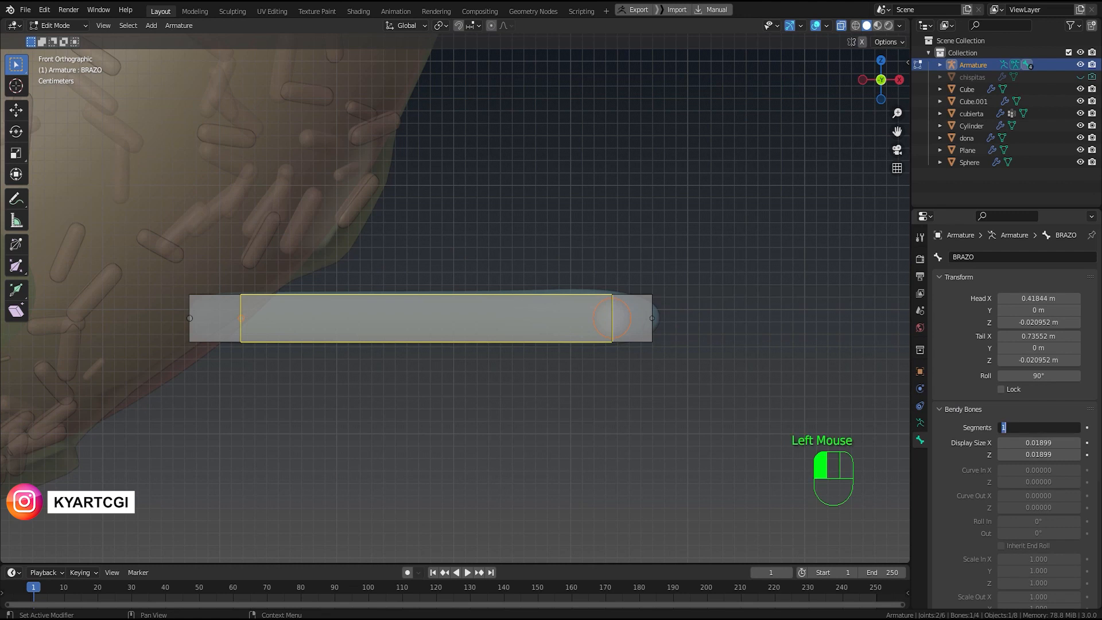
text(0)
key(Return)
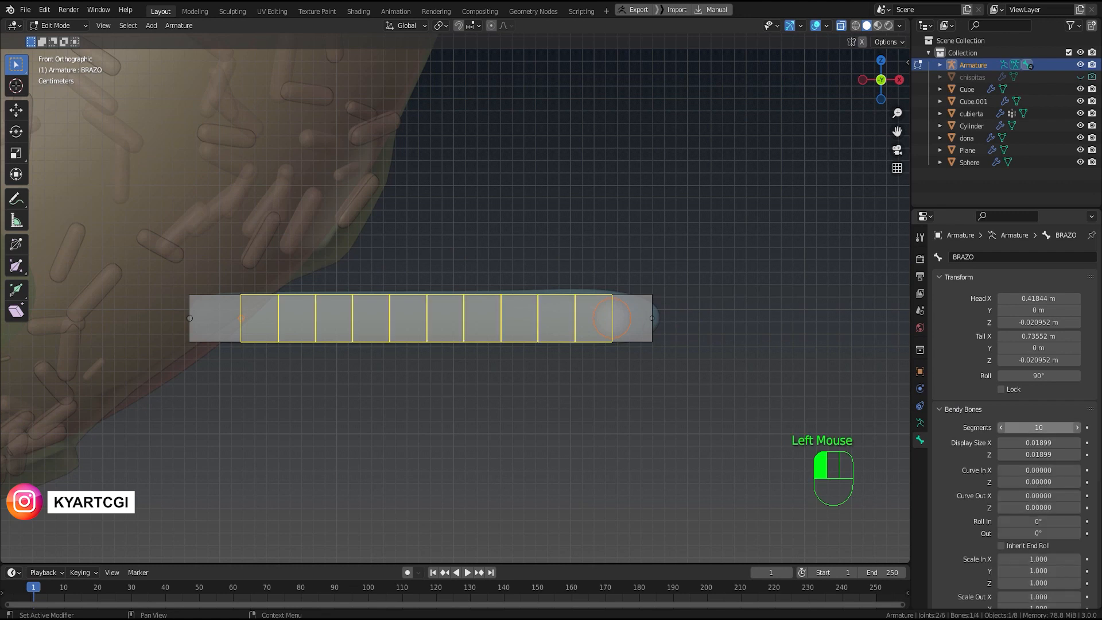
double_click(1040, 427)
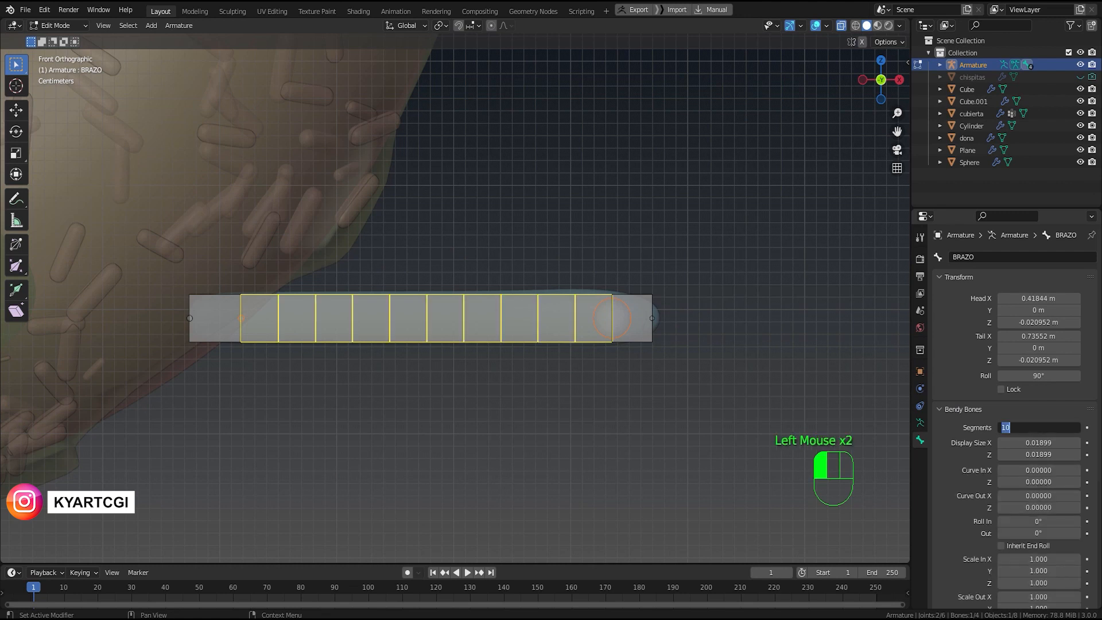
text(14)
key(Return)
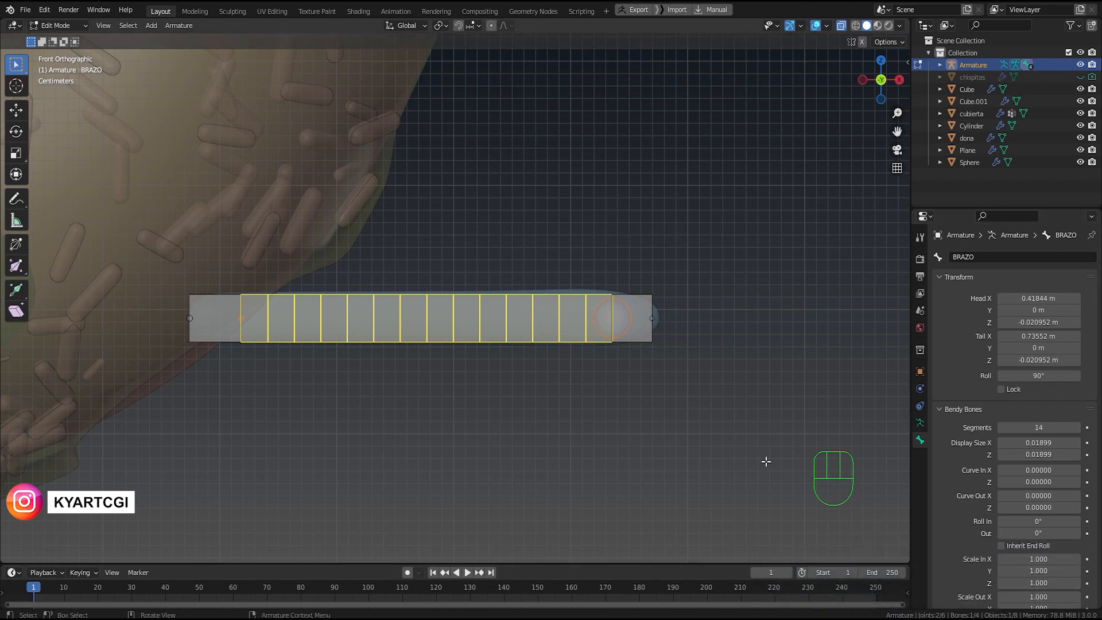
Step: Clear the parent of the HUESO_FINAL bone and try moving it independently of the arm chain
click(639, 337)
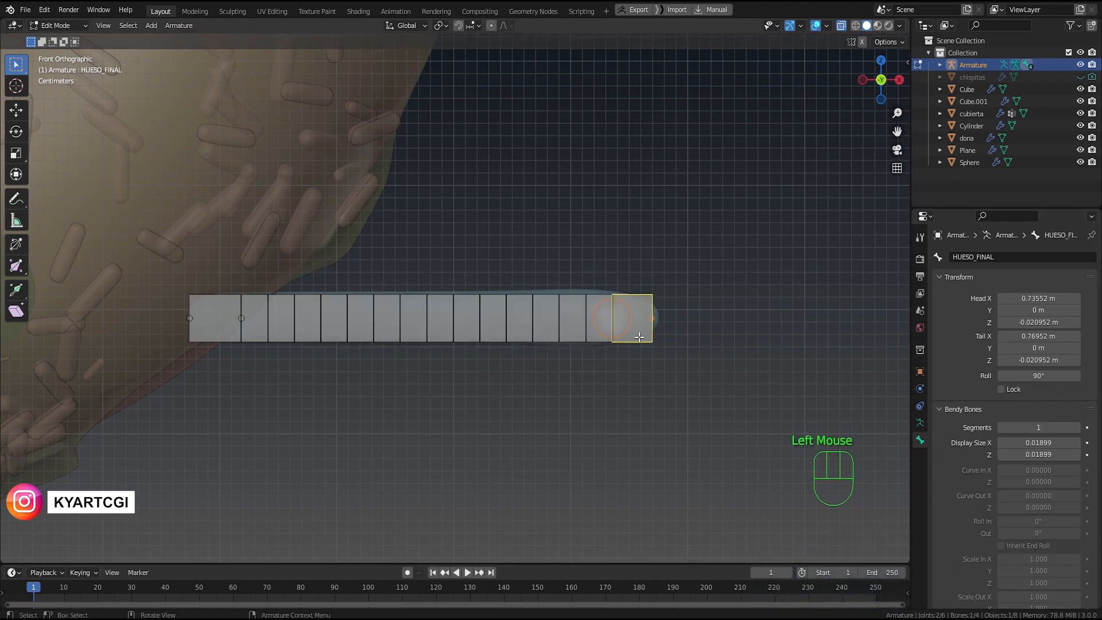
key(alt+p)
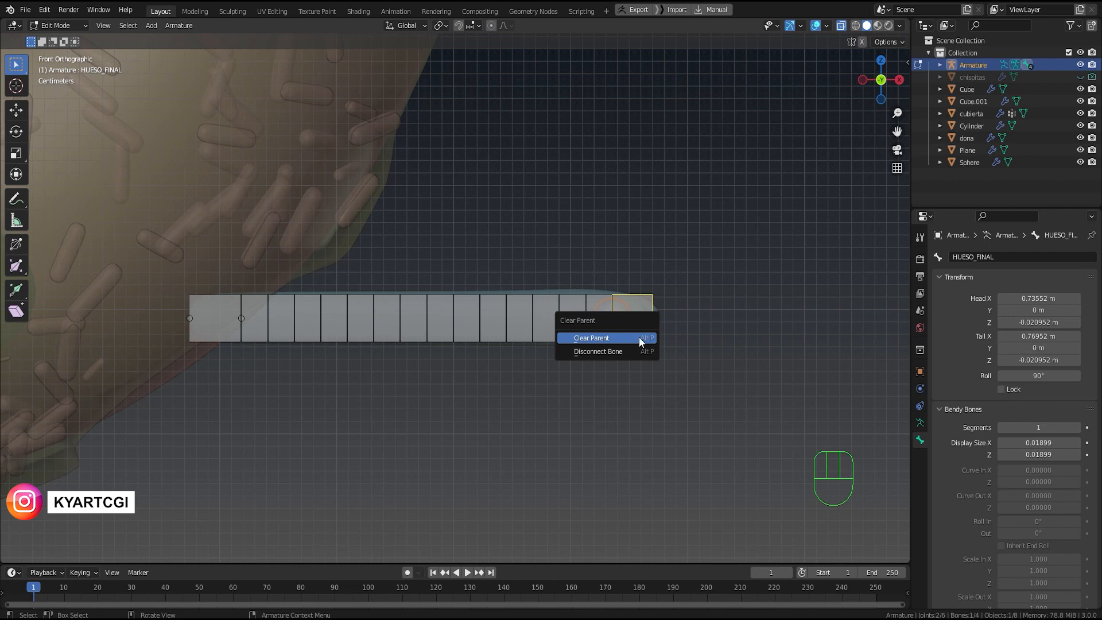
click(641, 339)
key(g)
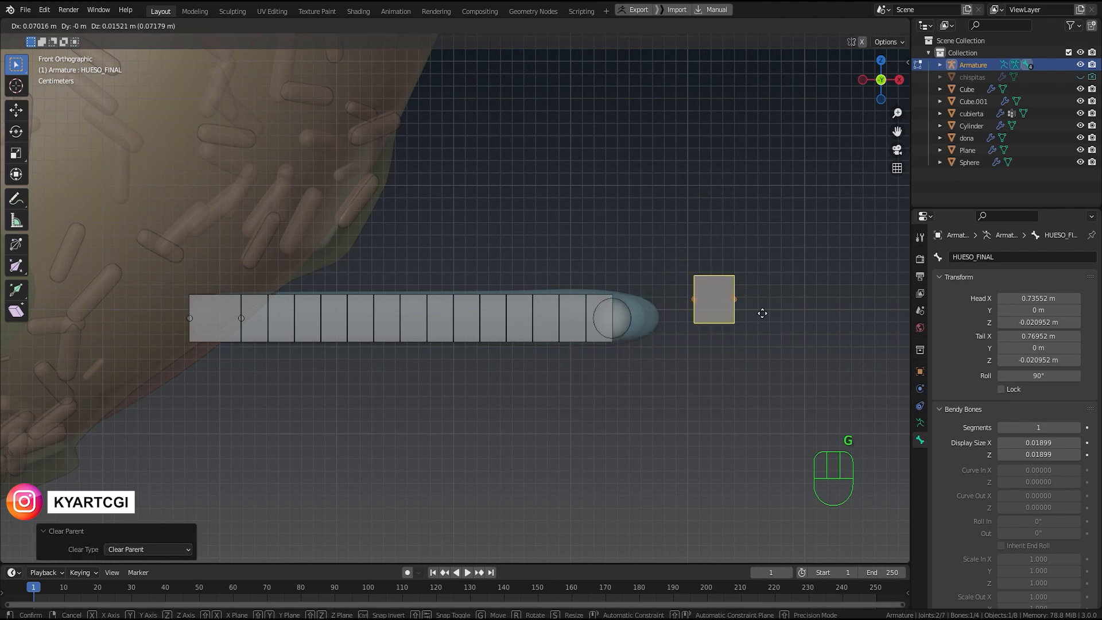
right_click(692, 274)
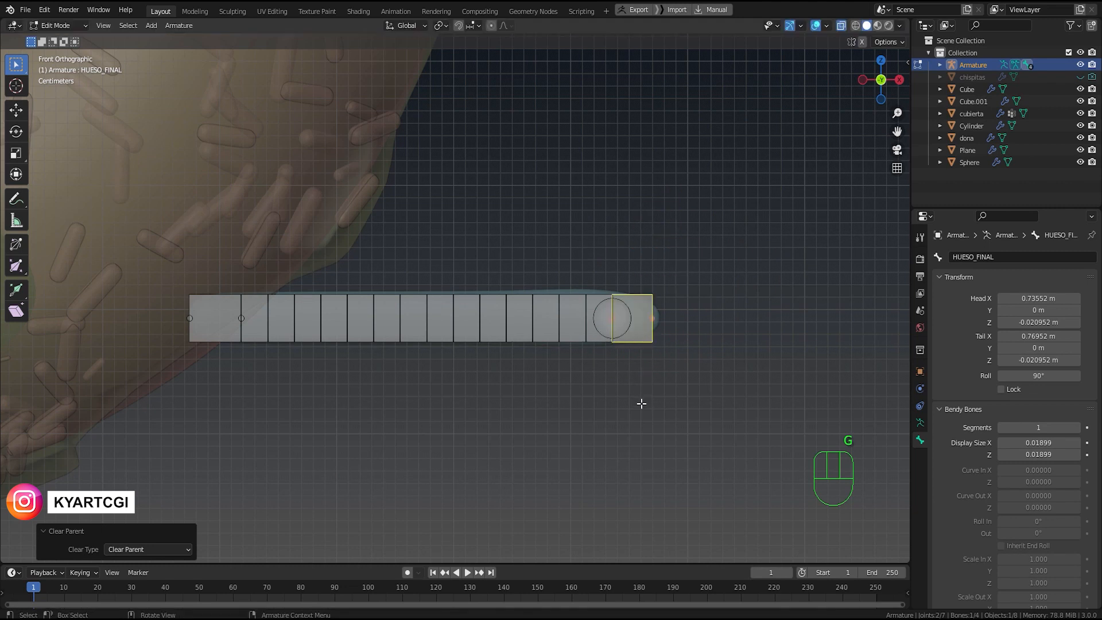
double_click(721, 424)
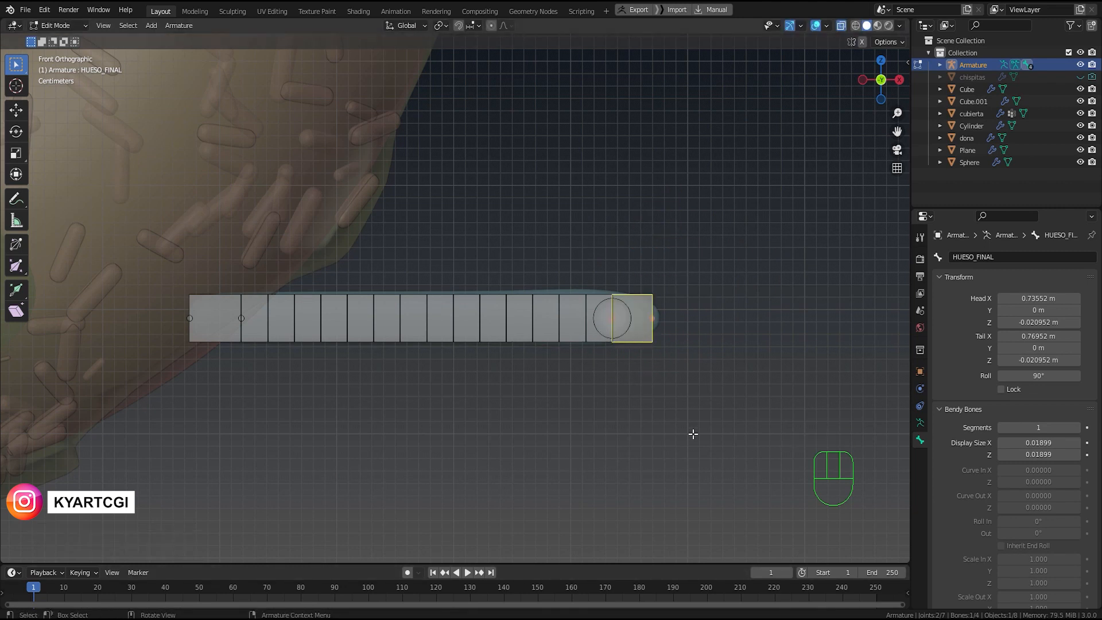
Step: In Pose Mode, add a Stretch To constraint to the BRAZO bone with HUESO_FINAL as its target
key(ctrl)
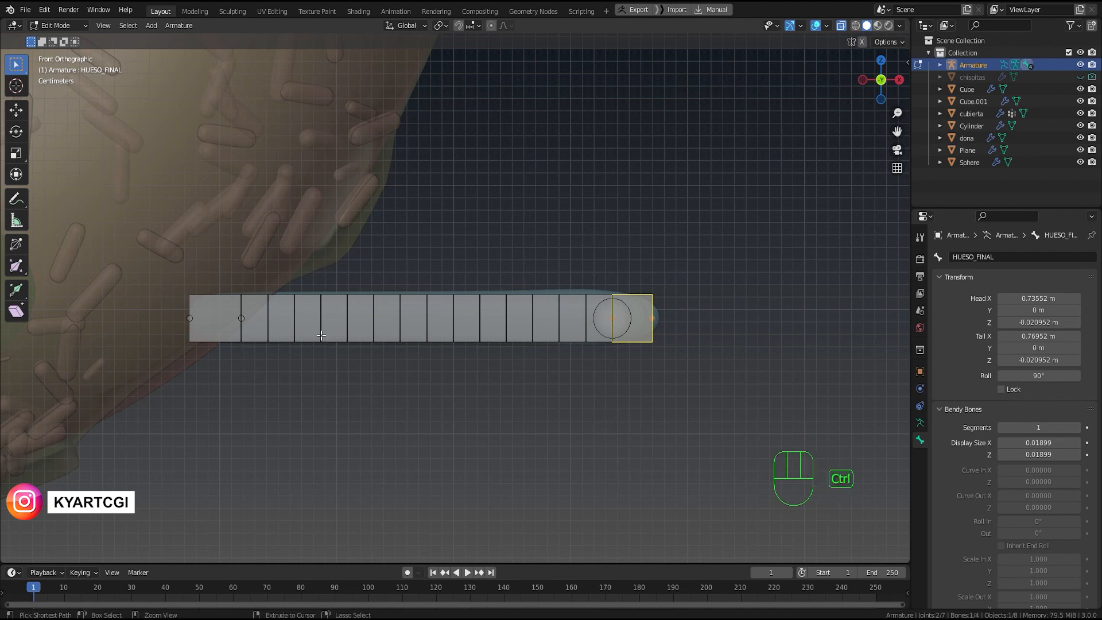
key(ctrl+Tab)
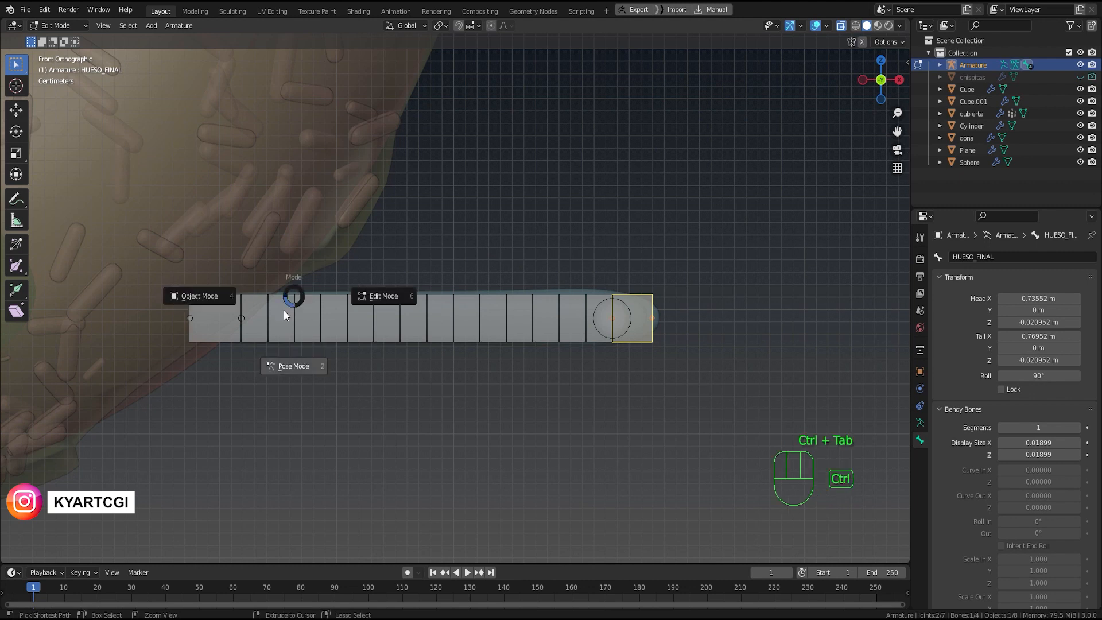
click(306, 364)
click(674, 347)
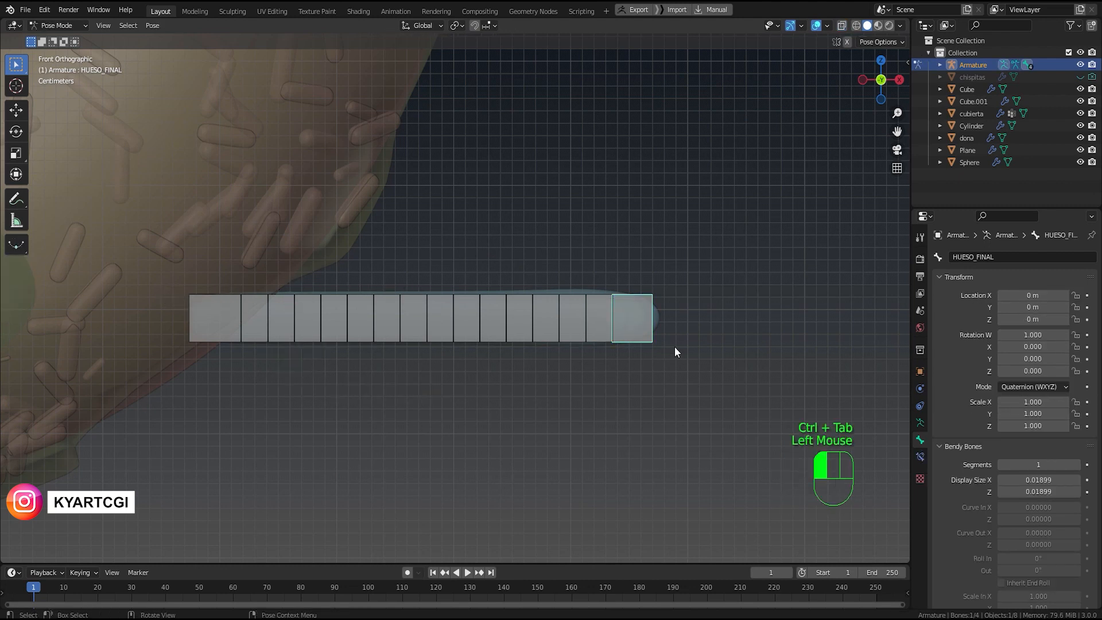
click(585, 315)
click(585, 315)
click(631, 319)
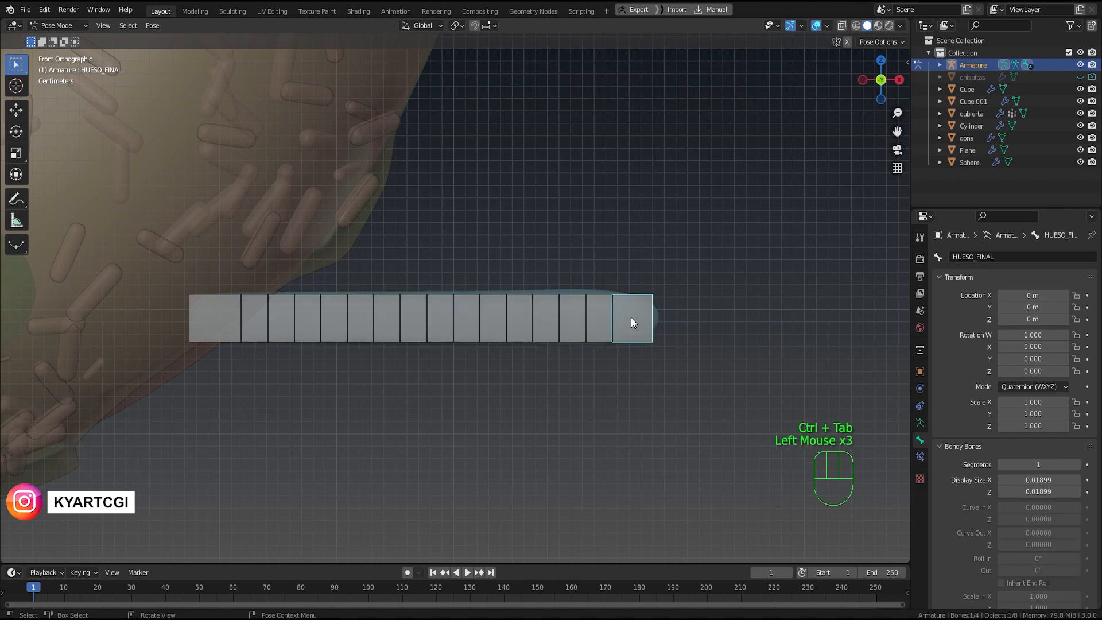
shift+click(575, 328)
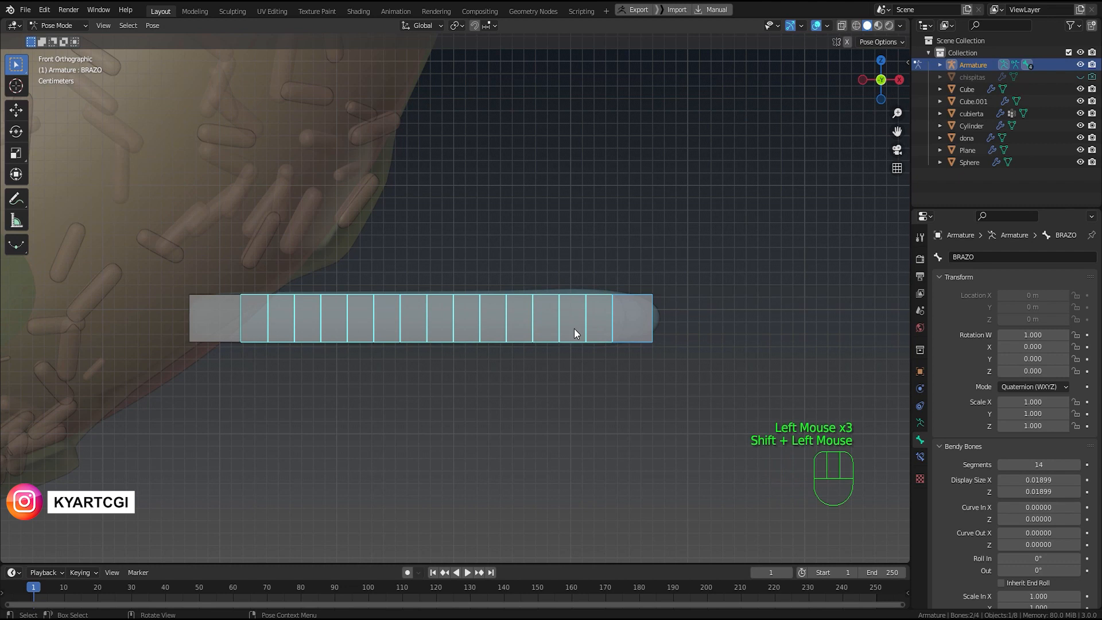
key(ctrl+shift+c)
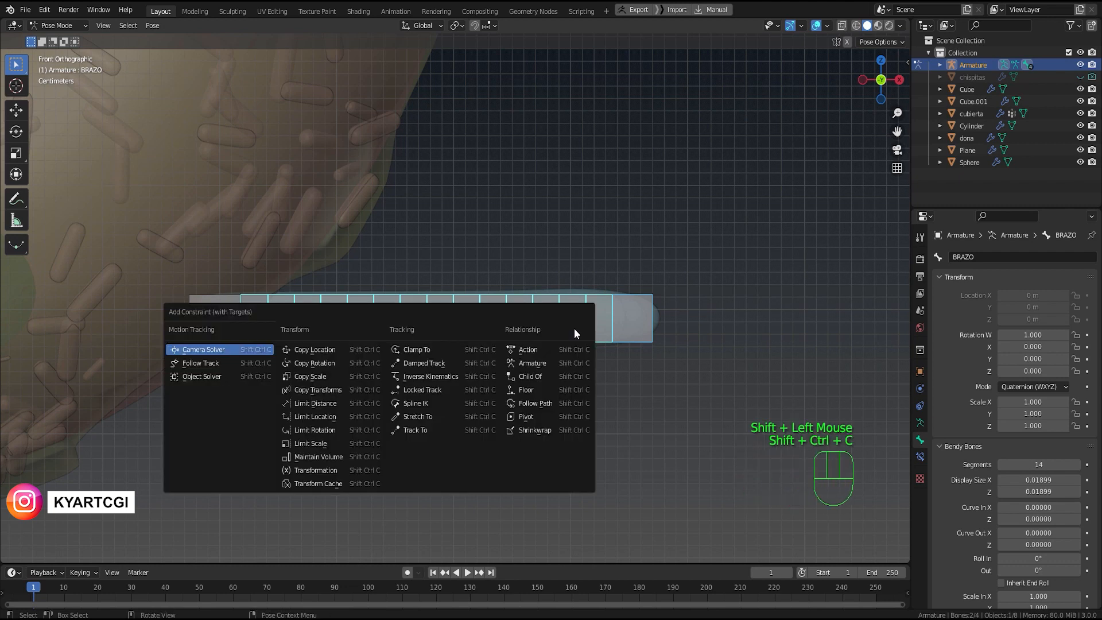
click(441, 421)
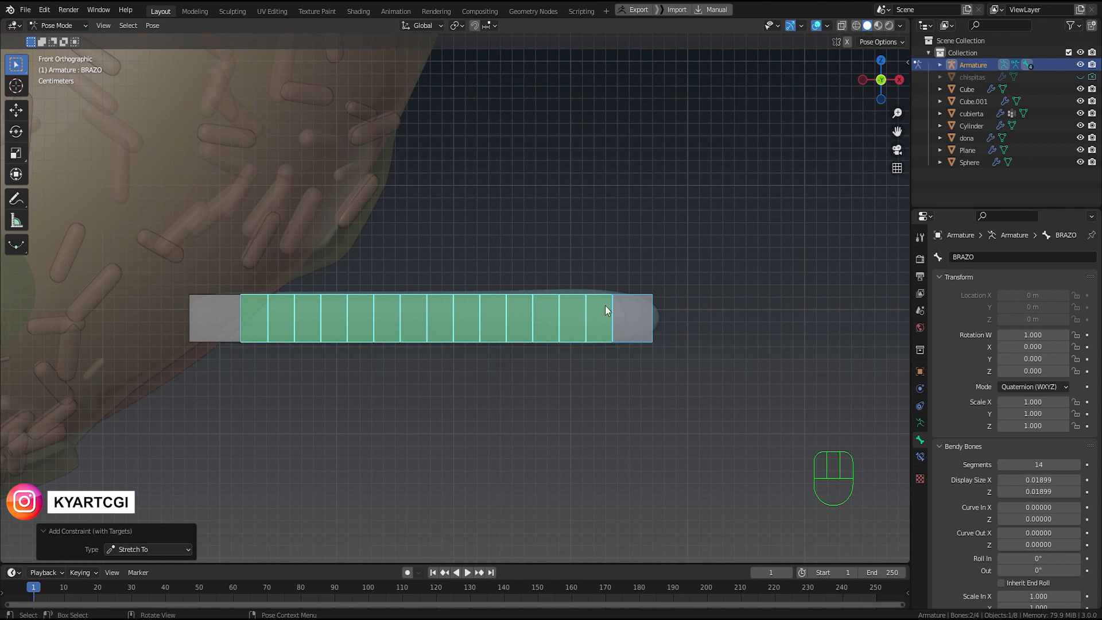
Step: Try moving and rotating the HUESO_FINAL bone to test how the BRAZO bone stretches, cancelling both transforms
click(694, 333)
click(644, 329)
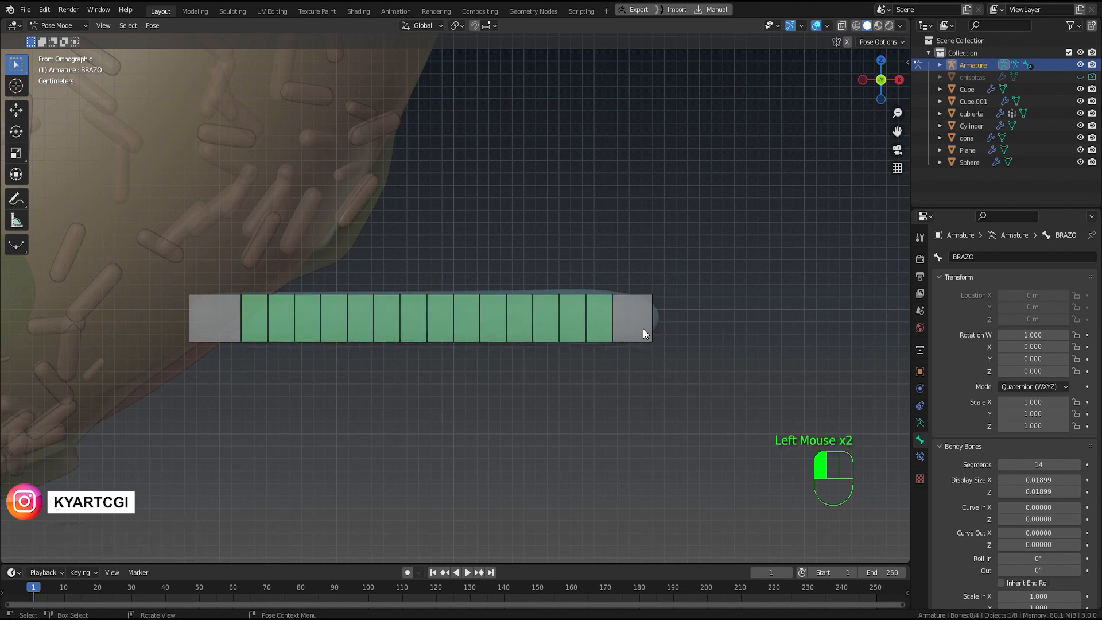
key(g)
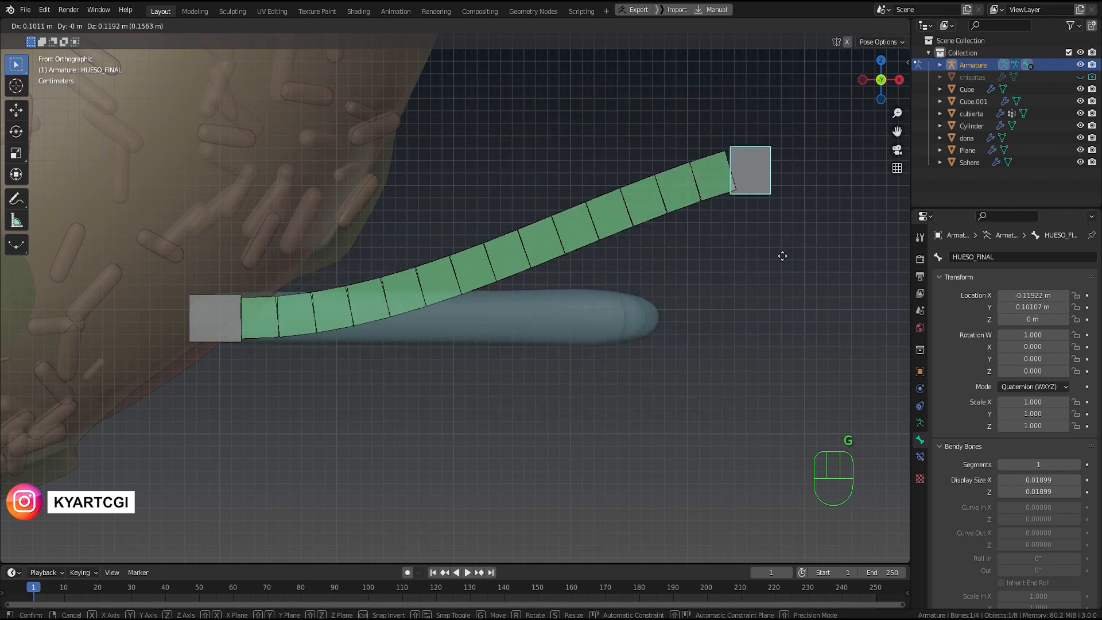
right_click(705, 294)
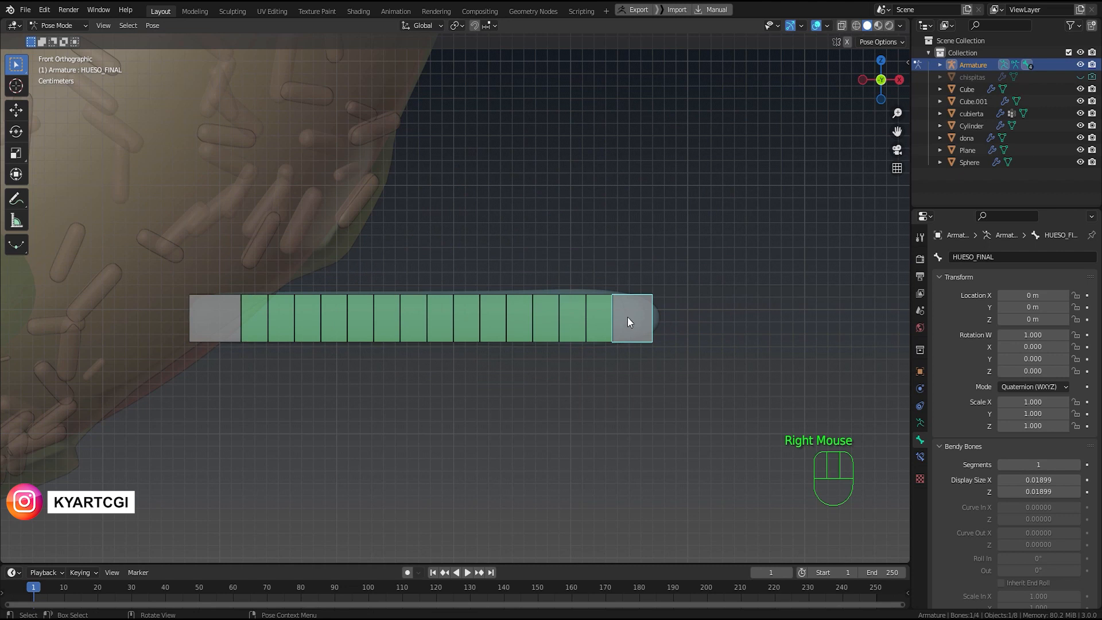
key(r)
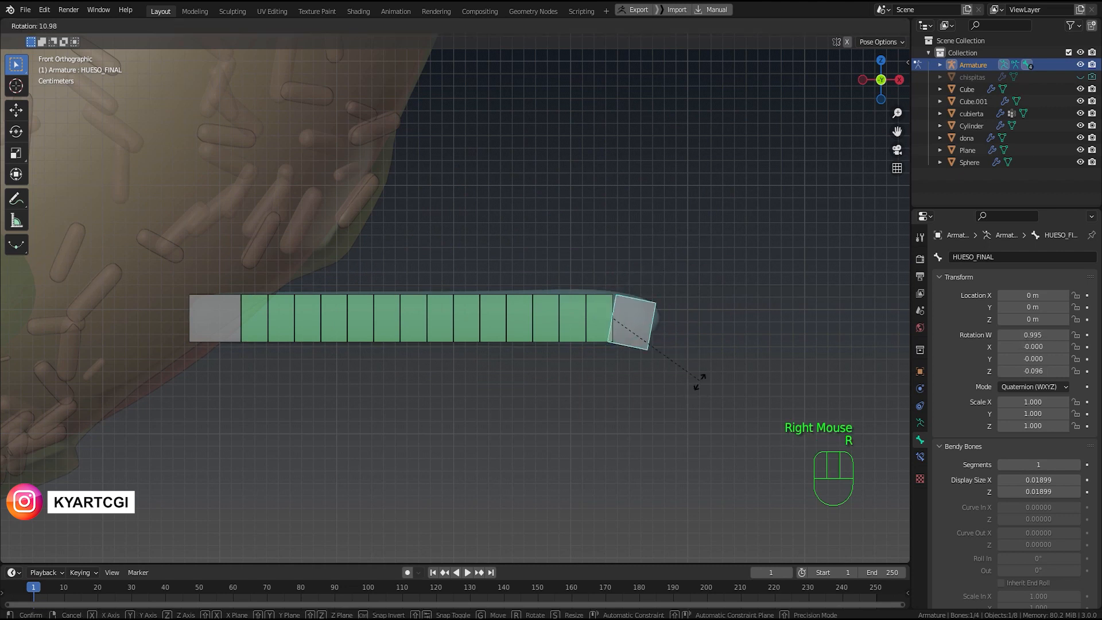
right_click(707, 328)
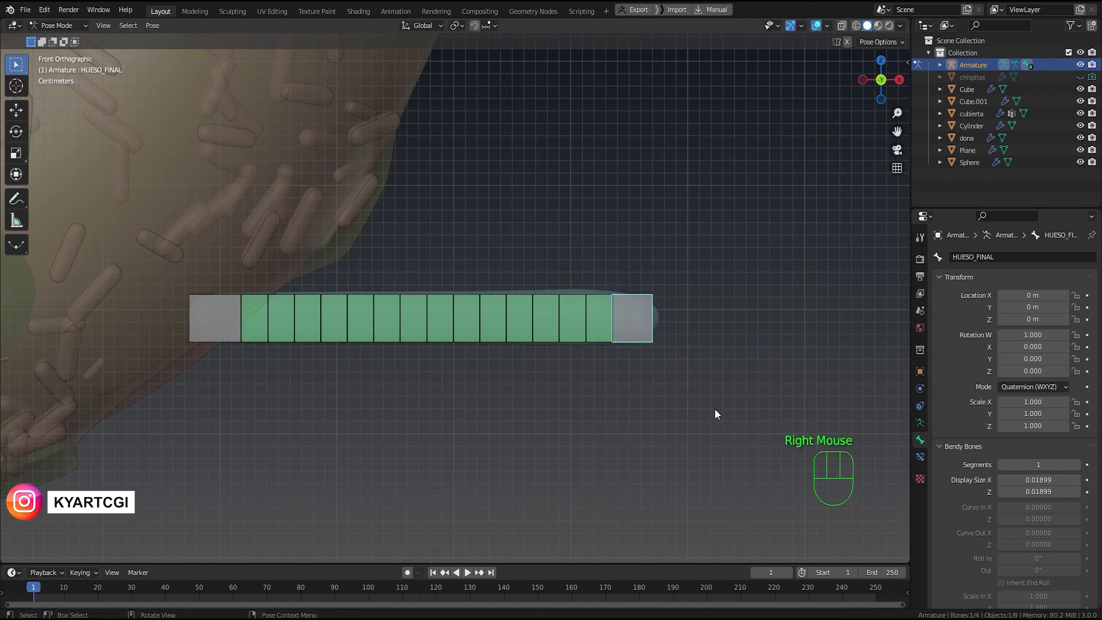
Step: Set the BRAZO bone's Bendy Bones start handle to Absolute with HUESO_INICIO as the custom bone
double_click(568, 335)
click(563, 325)
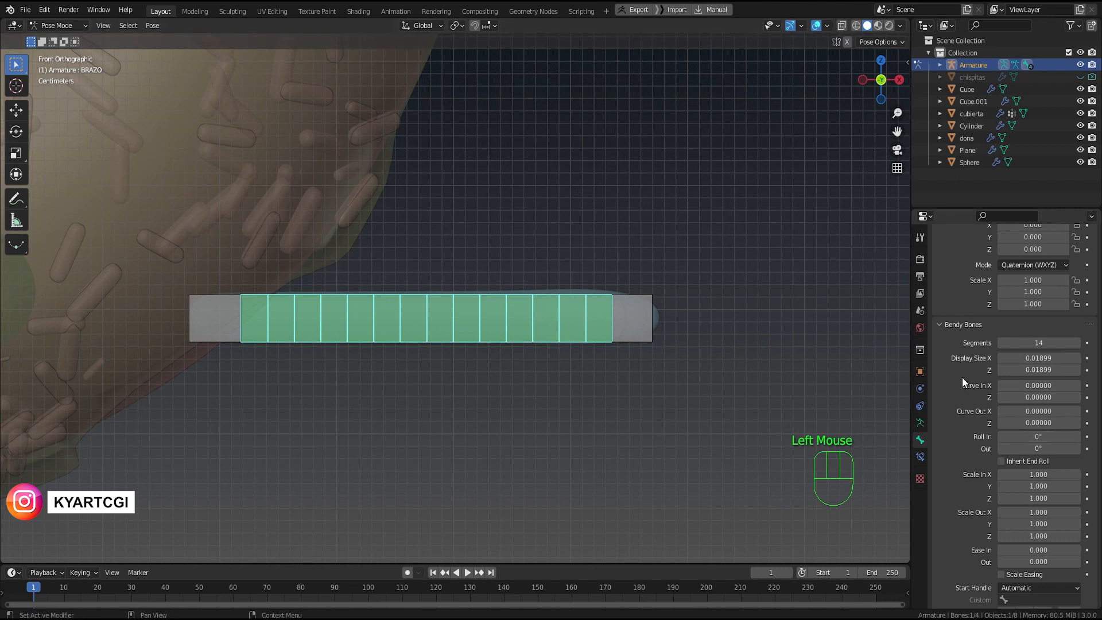
scroll(962, 377, down, 2)
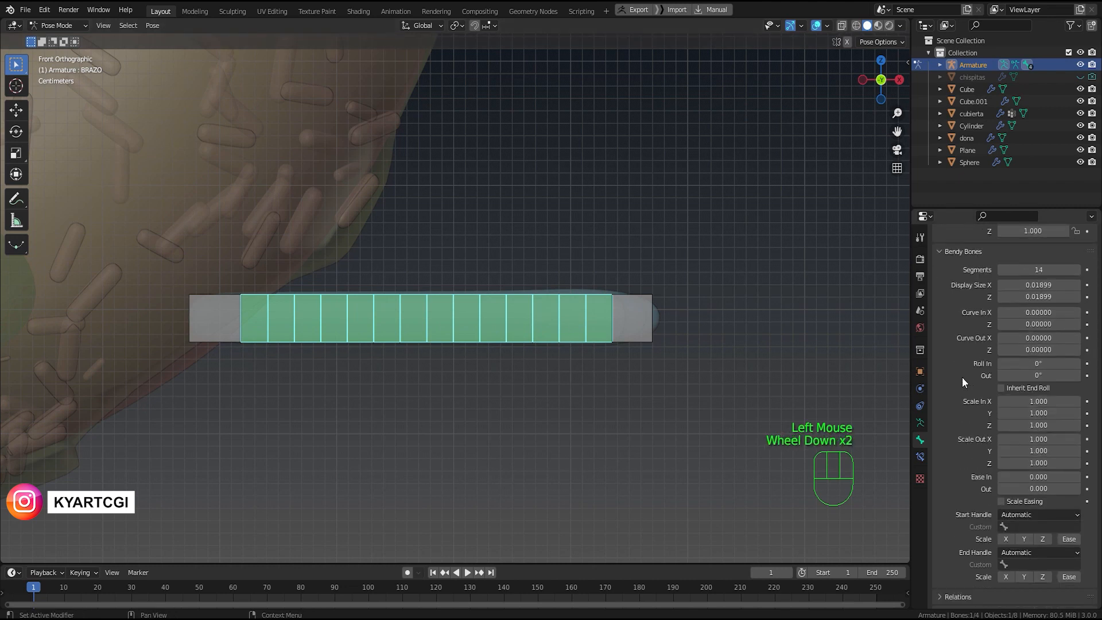
scroll(962, 378, down, 1)
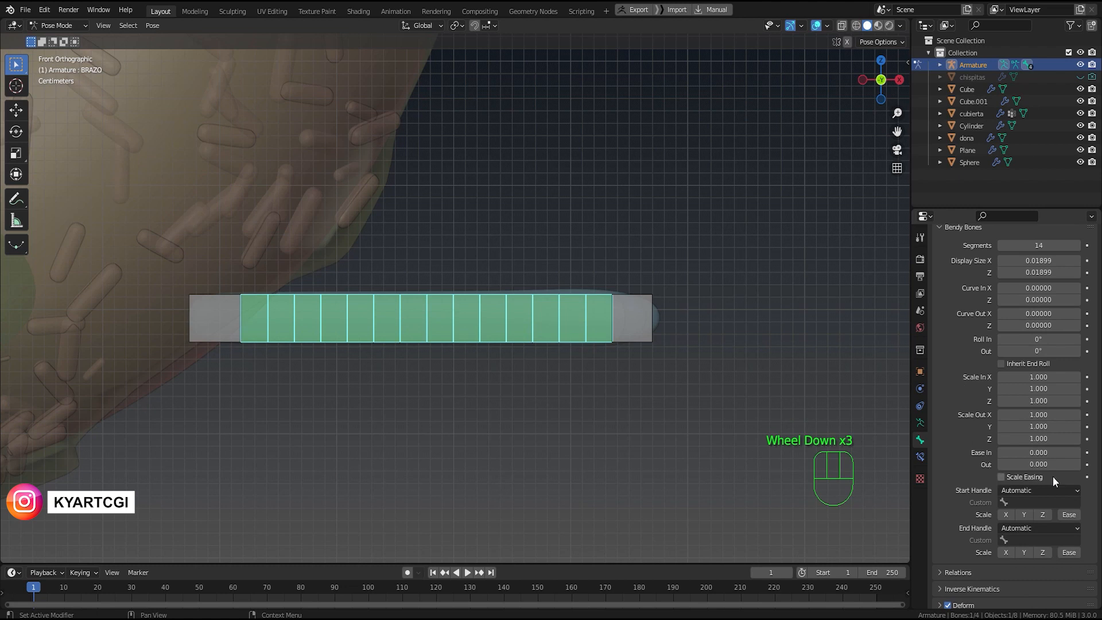
click(1067, 493)
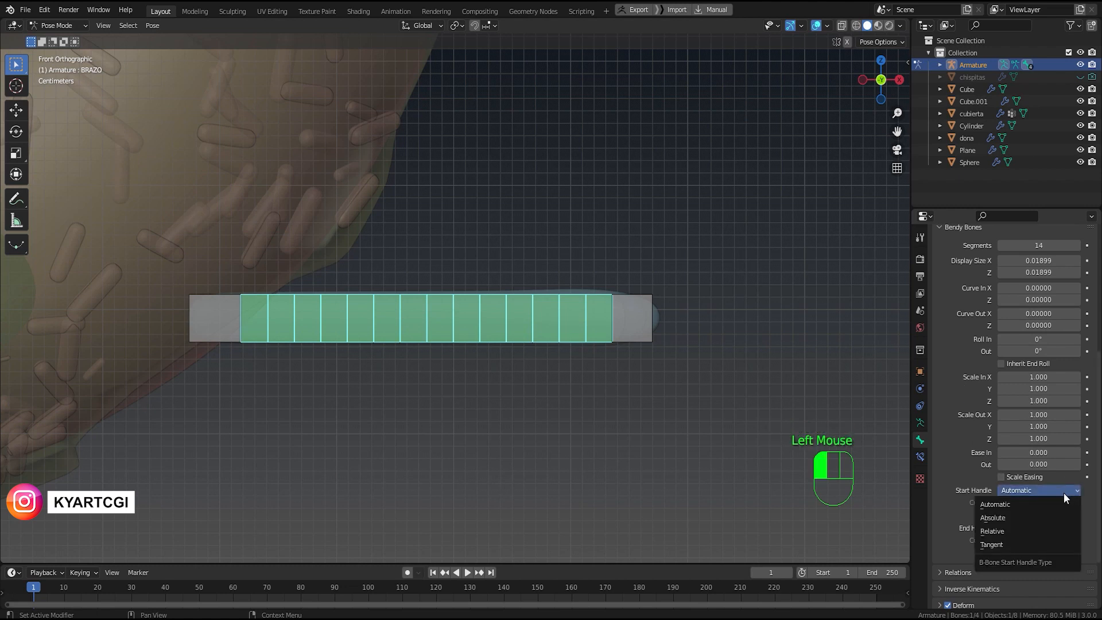
click(1054, 518)
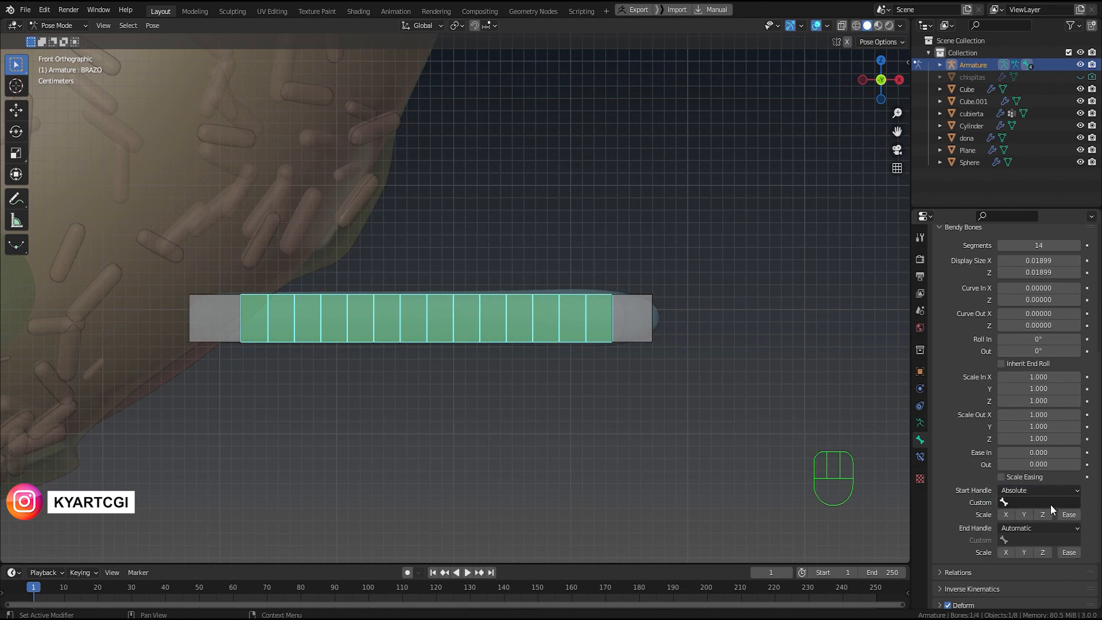
click(1051, 504)
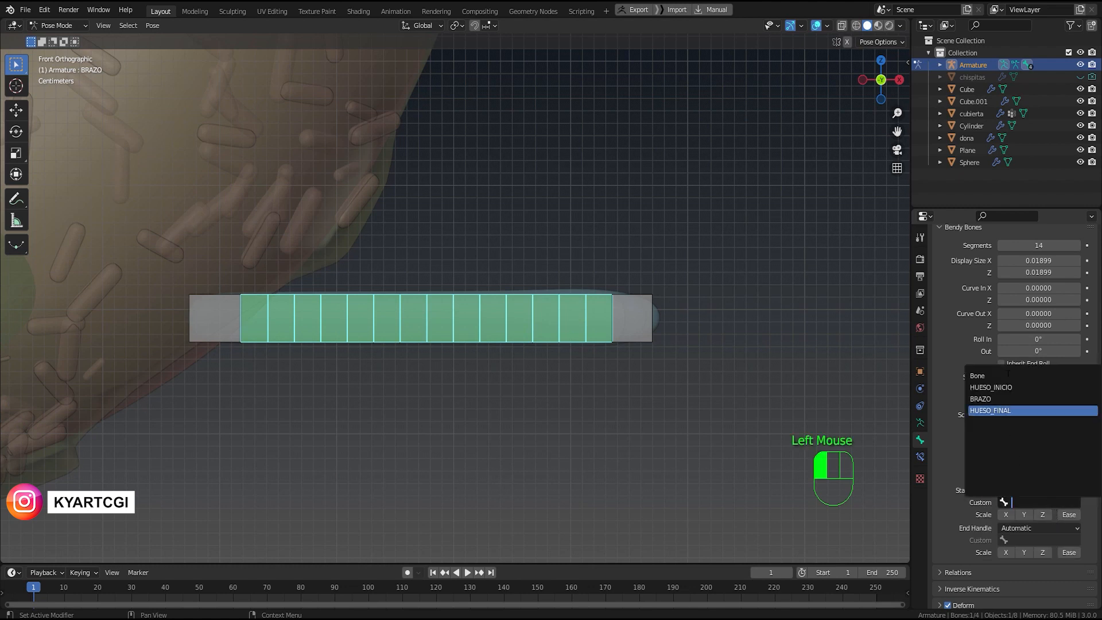
click(1018, 387)
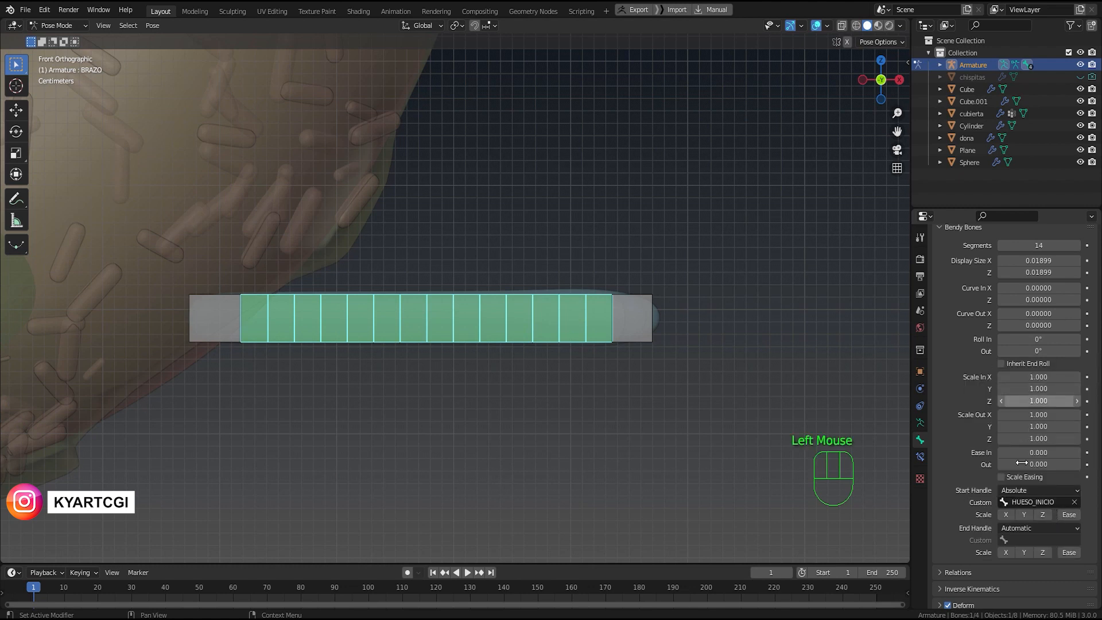
Step: Set the BRAZO bone's end handle to Absolute with HUESO_FINAL as the custom bone
click(1028, 528)
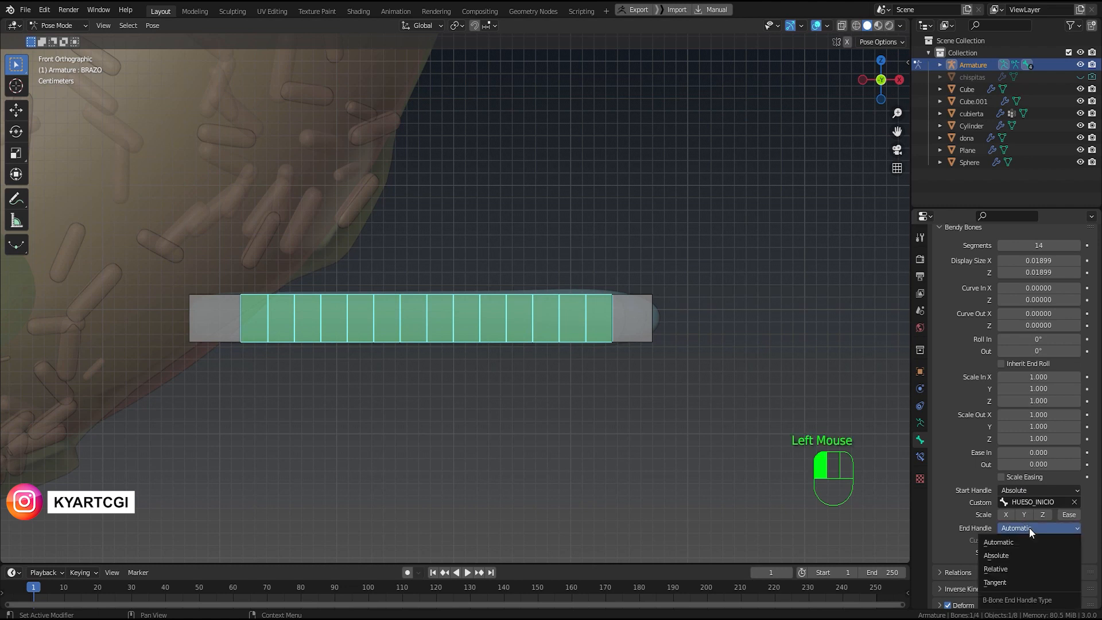
click(1029, 555)
click(1031, 541)
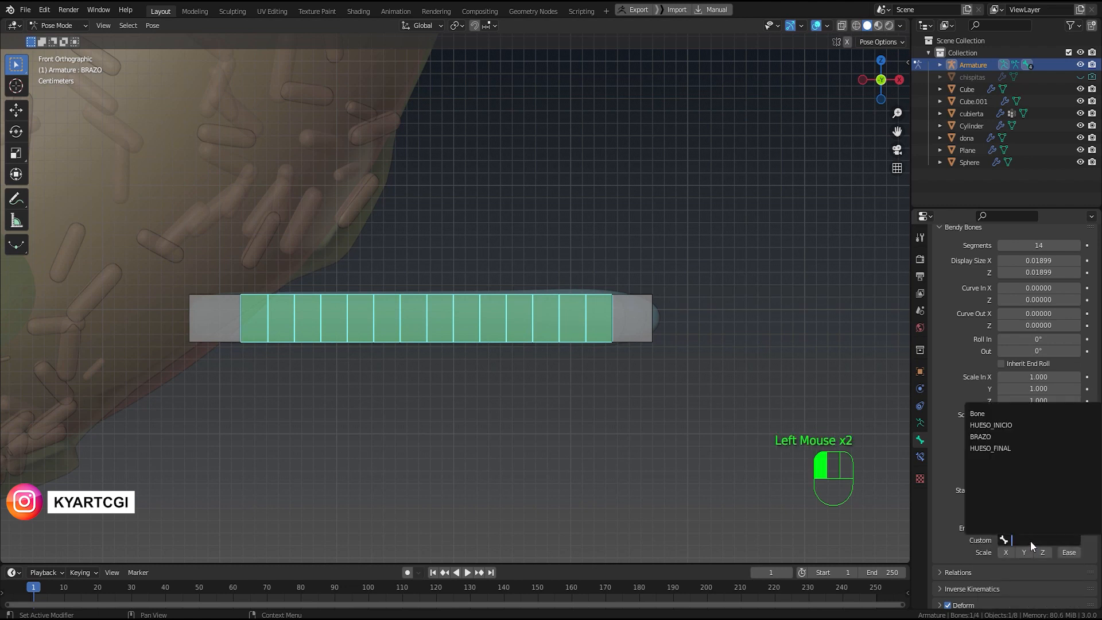
click(1000, 448)
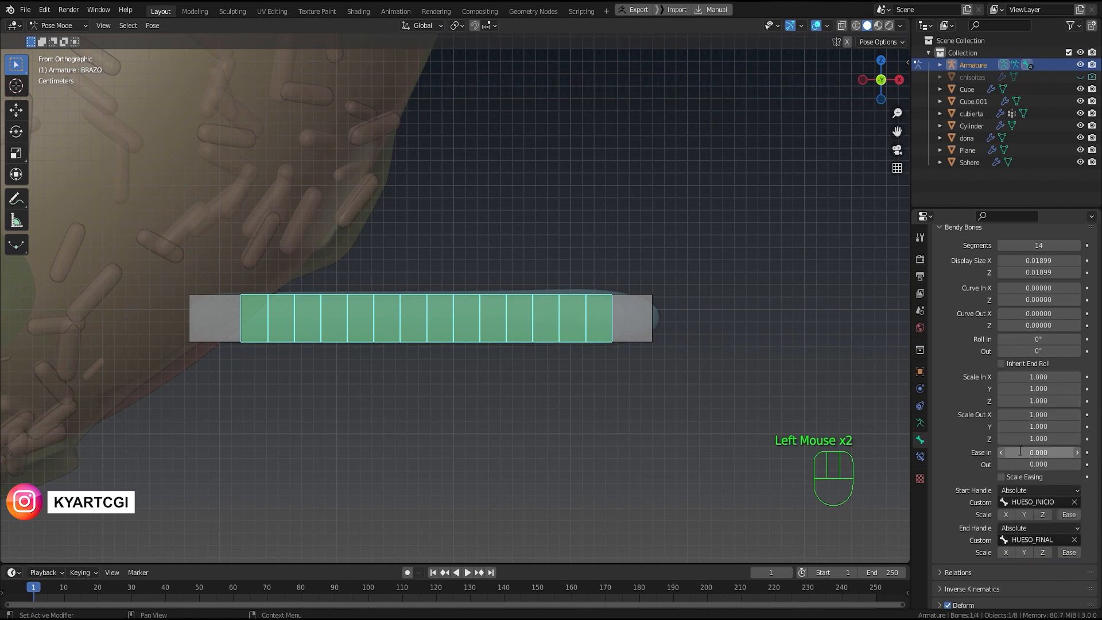
Step: Try moving and rotating the HUESO_FINAL bone to test the arm's bending with the custom handles, cancelling both transforms
click(631, 324)
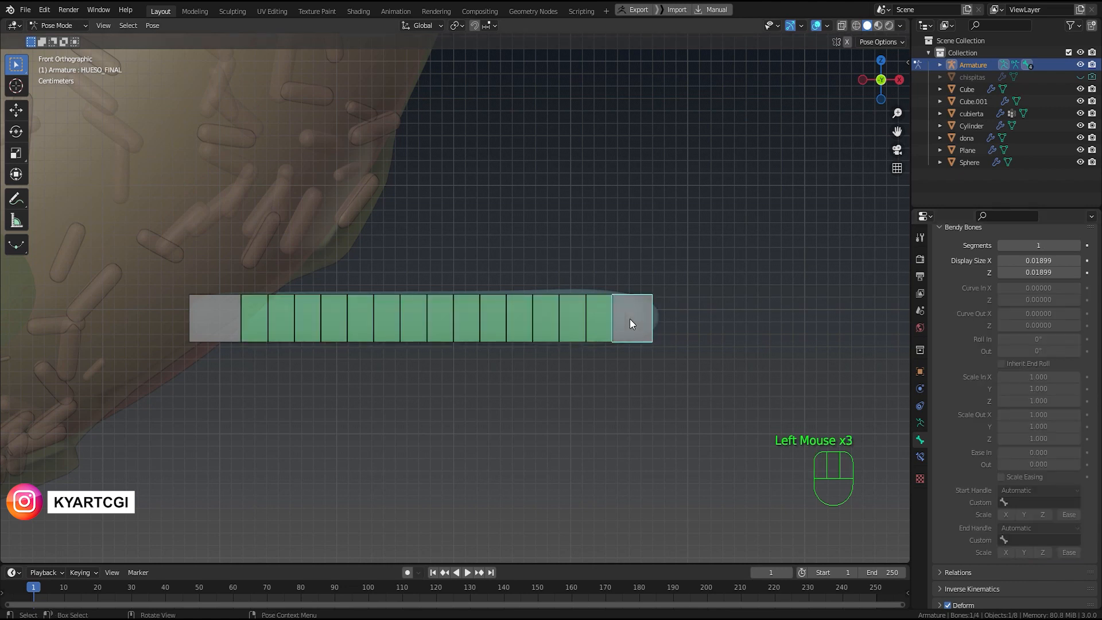
key(g)
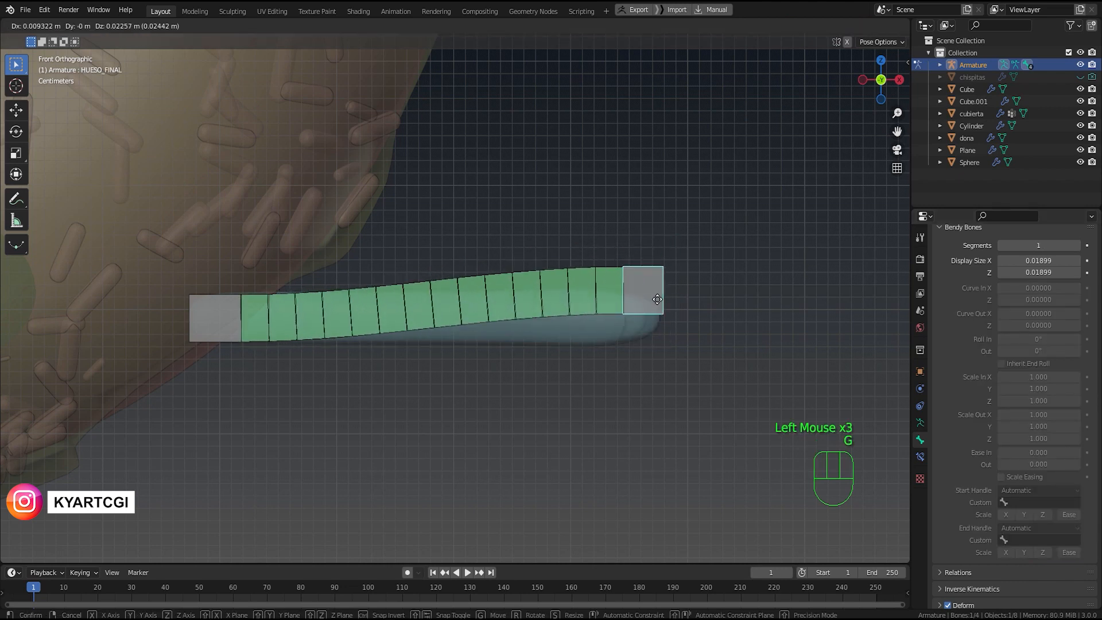
right_click(677, 295)
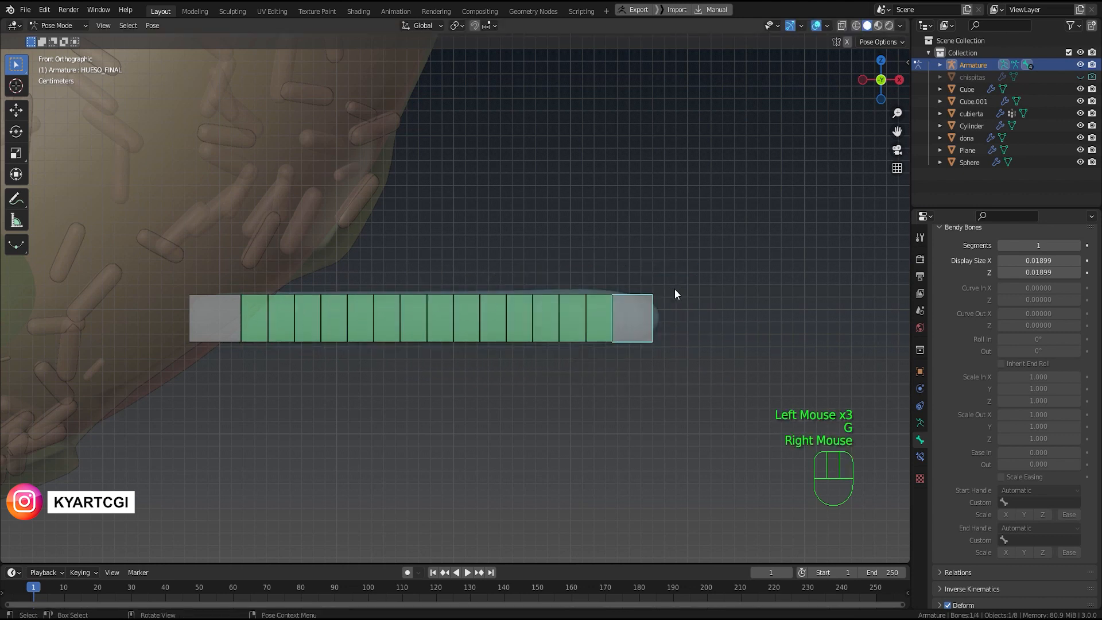
key(r)
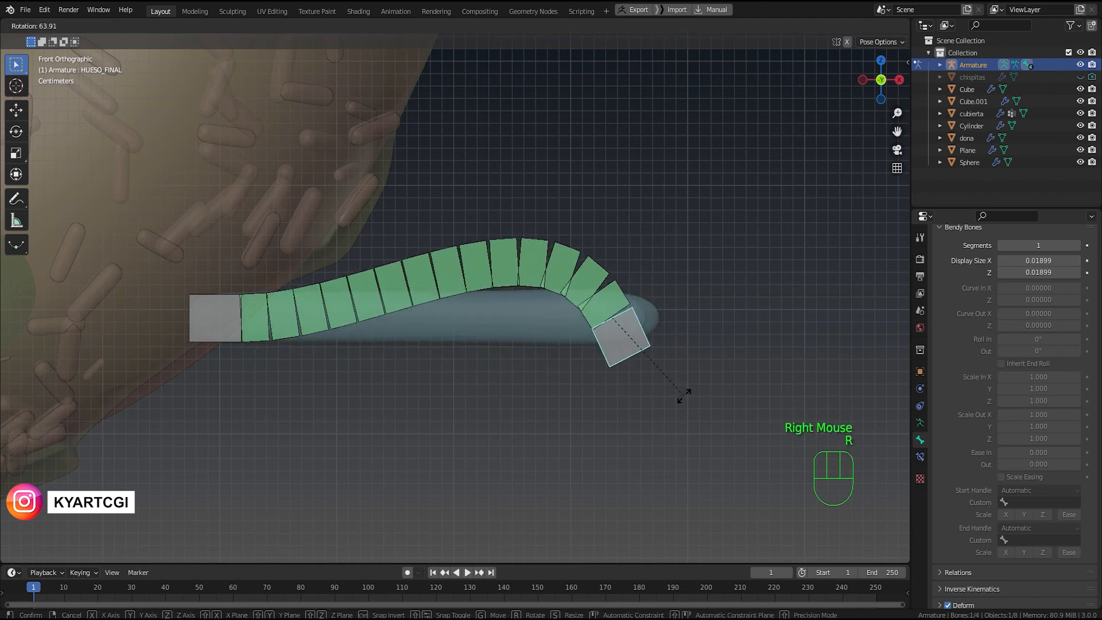
right_click(681, 272)
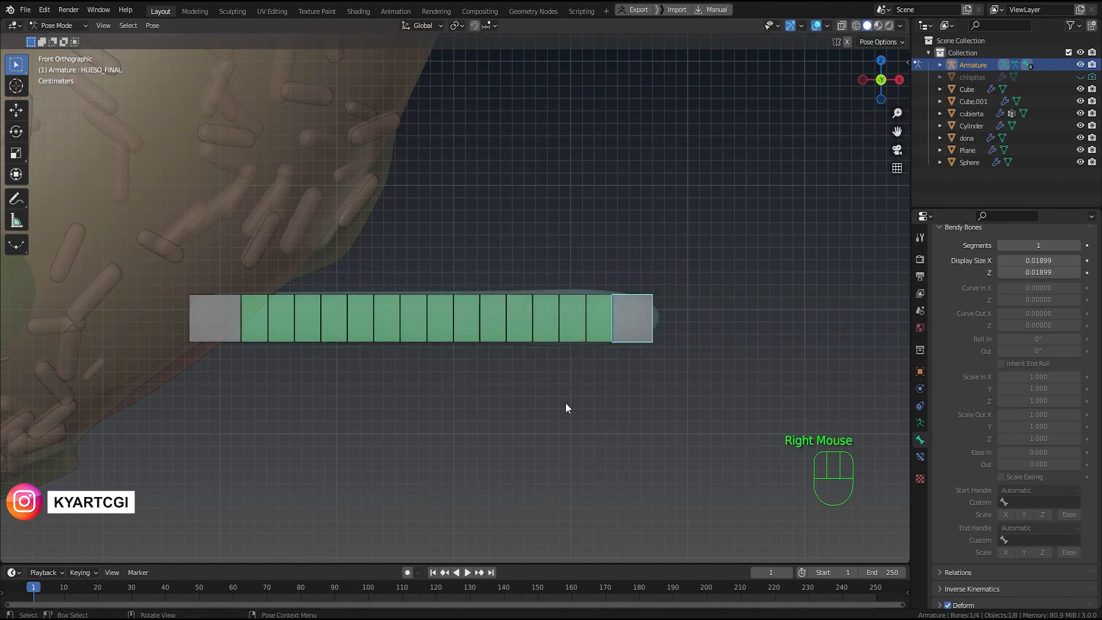
scroll(248, 374, down, 6)
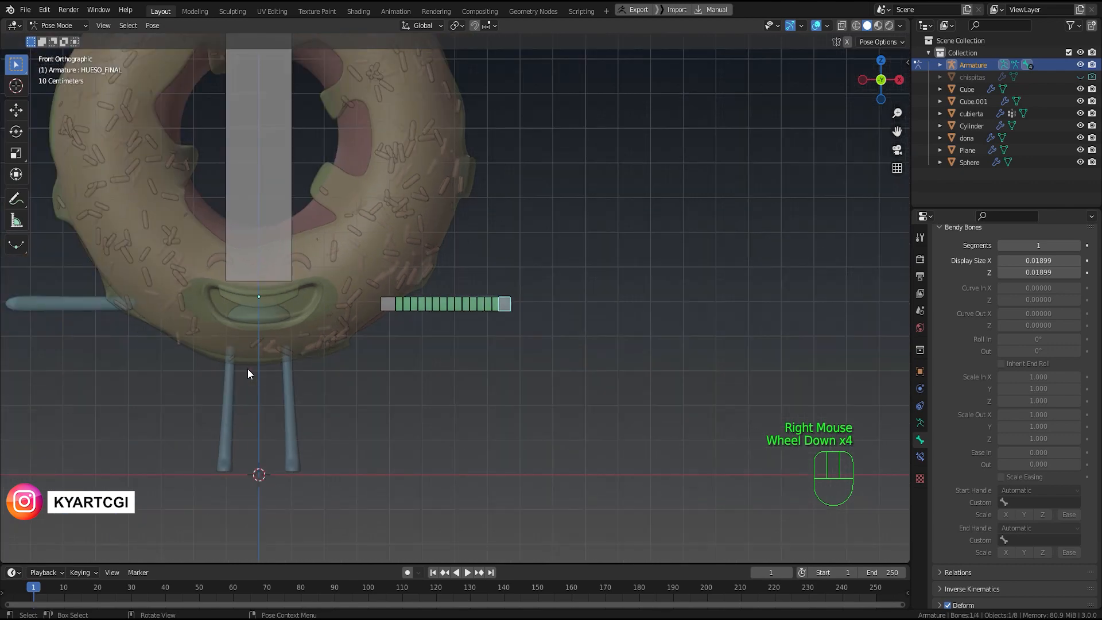
scroll(276, 377, up, 2)
scroll(315, 362, down, 1)
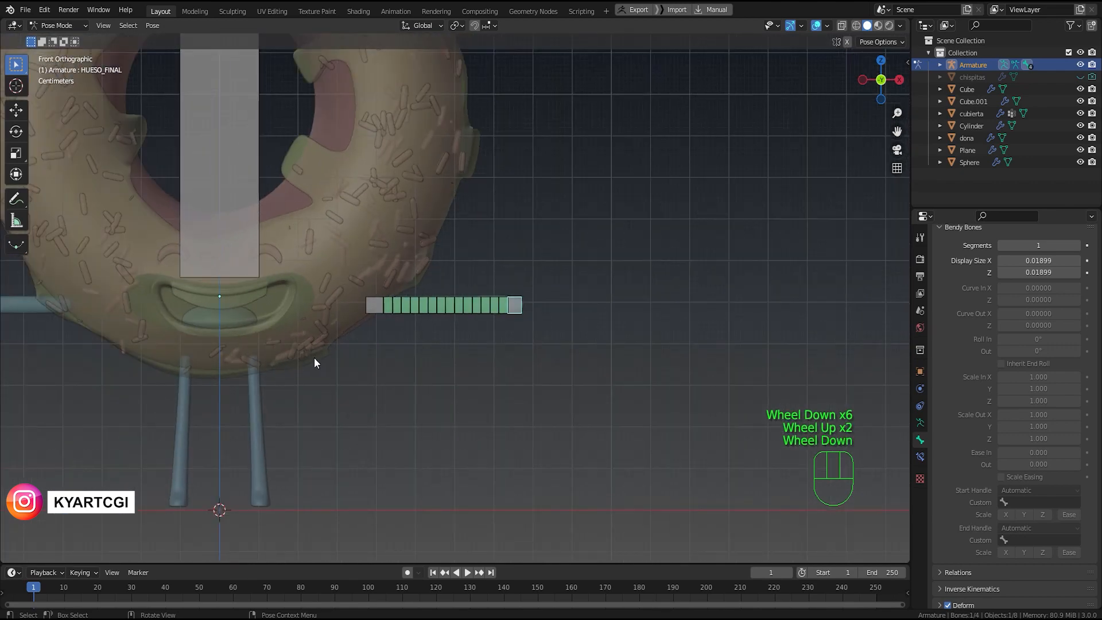
scroll(315, 362, up, 2)
scroll(314, 362, down, 1)
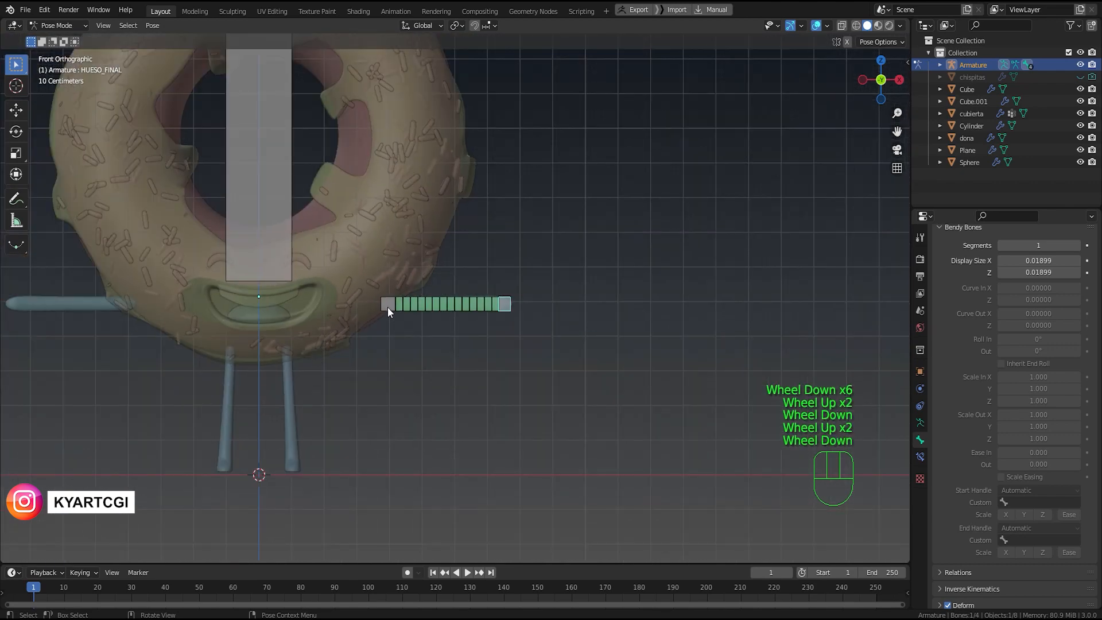
Step: In armature Edit Mode, parent the HUESO_INICIO bone to the large central body bone with Keep Offset
key(Tab)
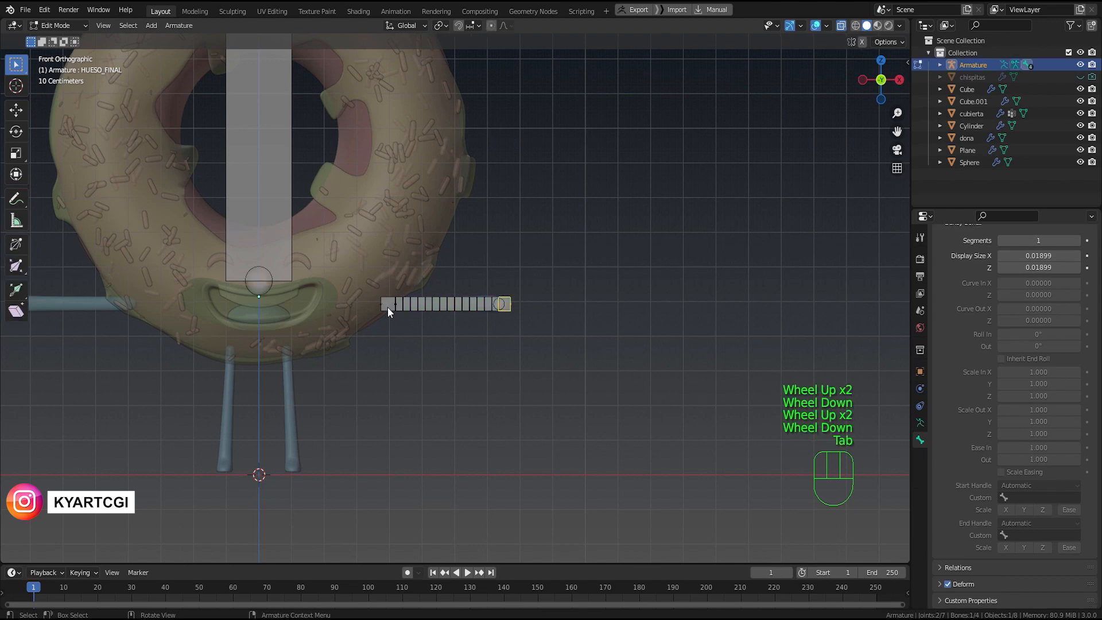
scroll(383, 338, up, 2)
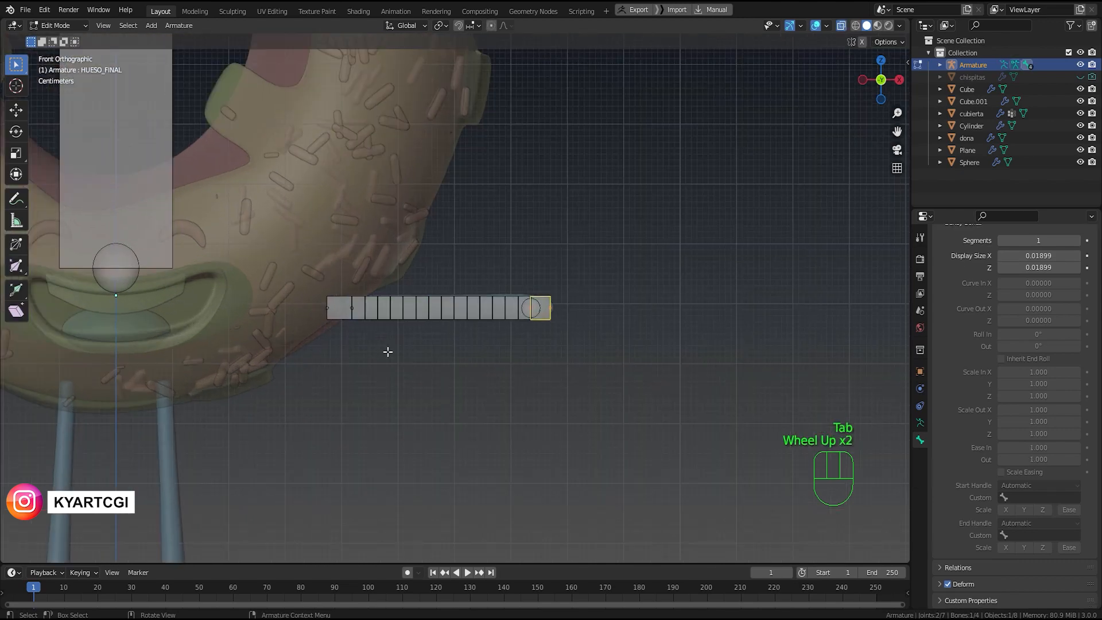
shift+middle_drag(362, 327, 572, 387)
click(548, 373)
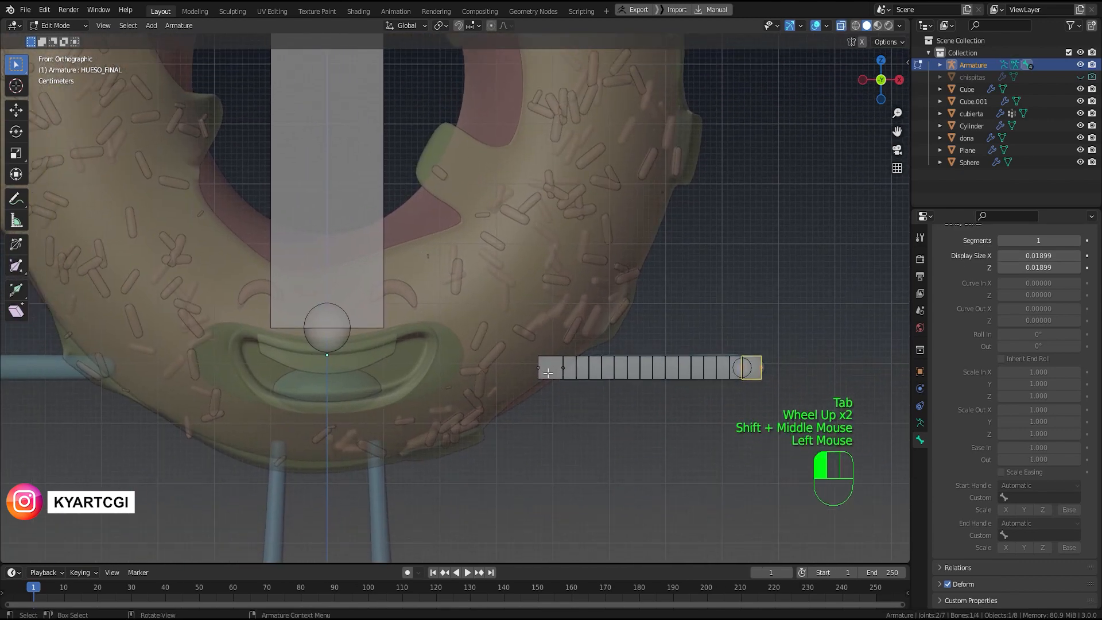
key(shift)
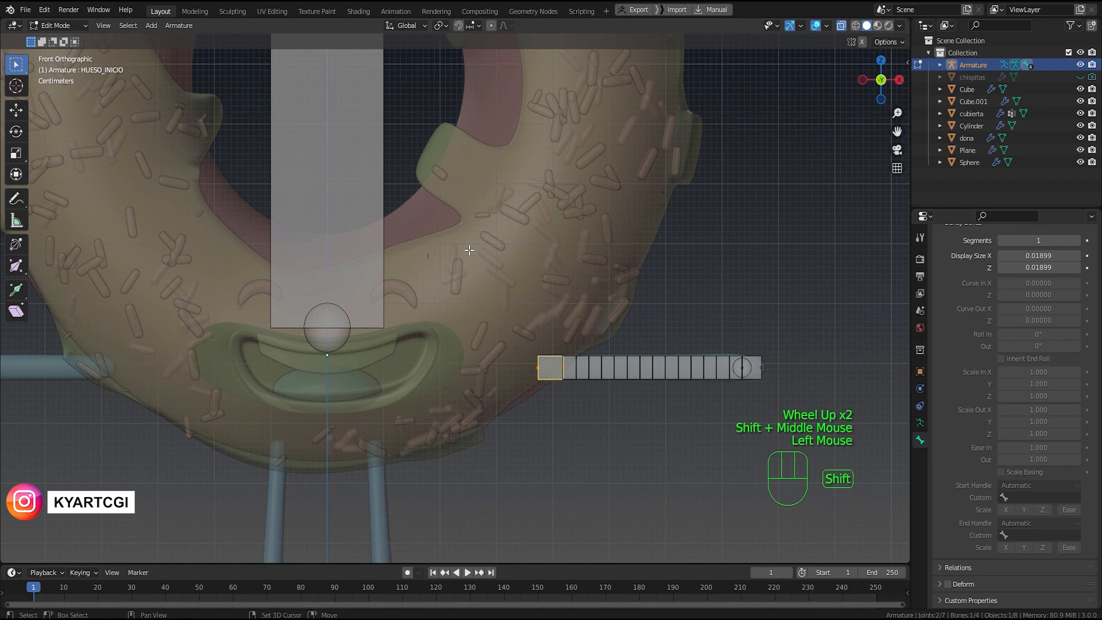
shift+click(364, 216)
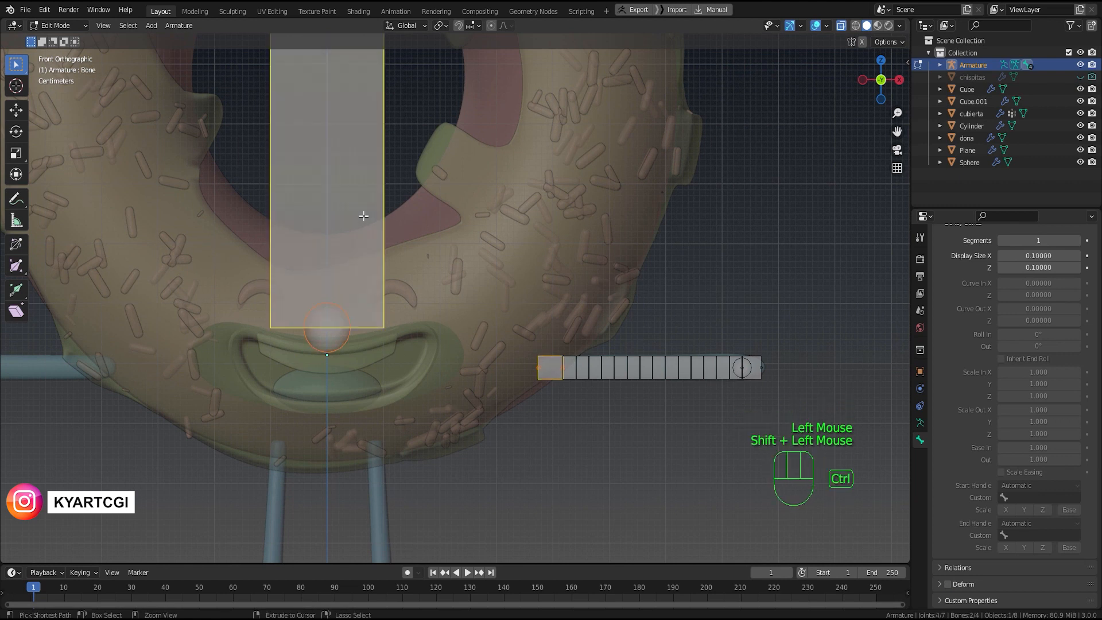
key(ctrl+p)
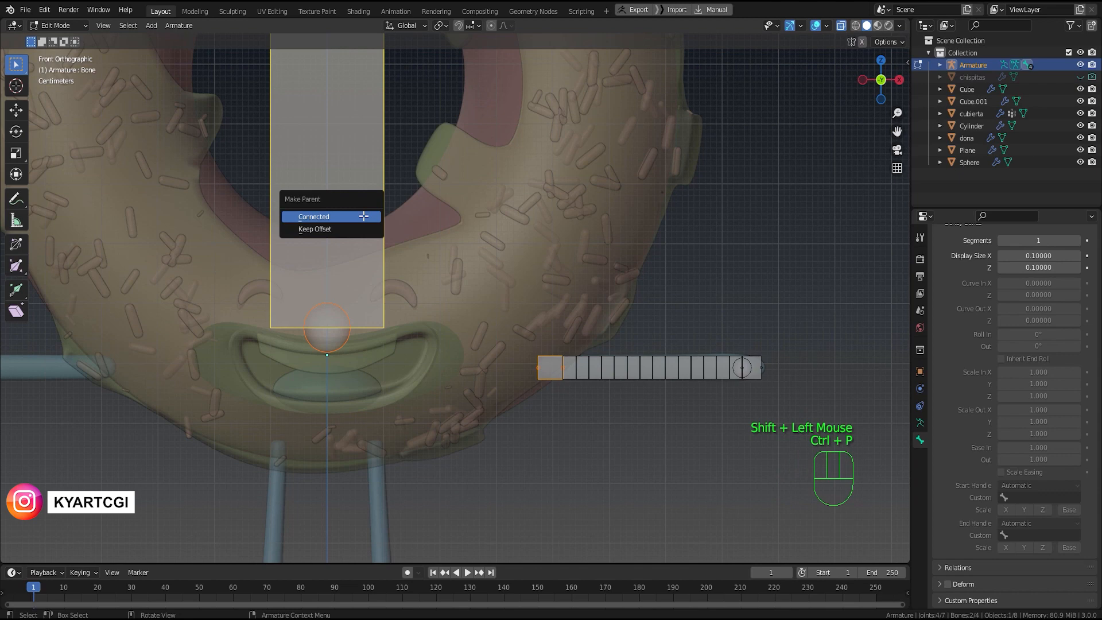
click(360, 229)
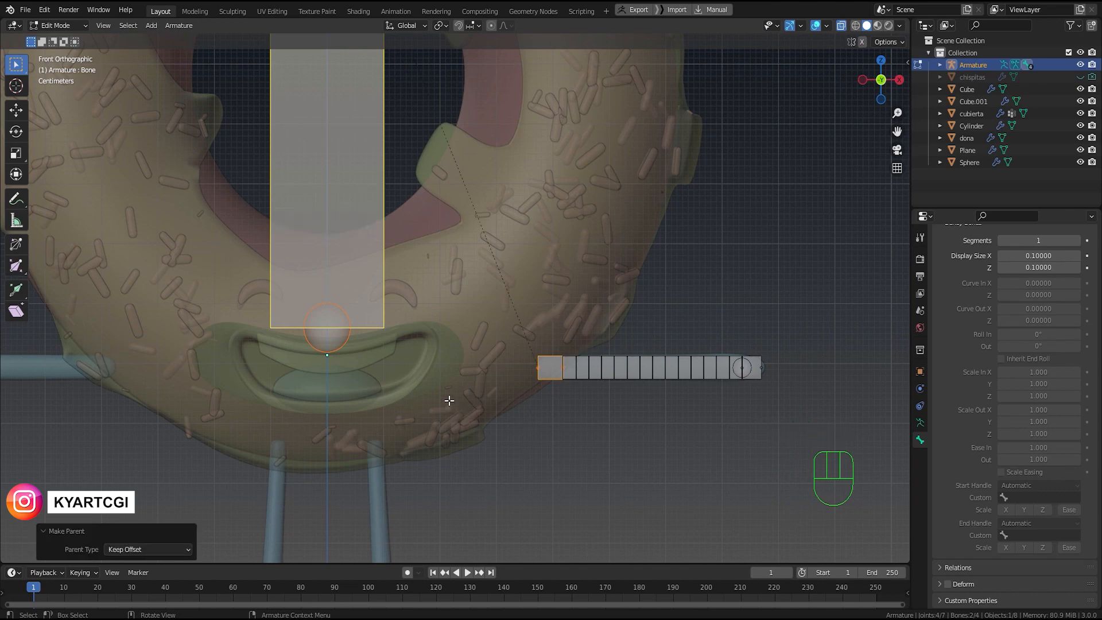
Step: Duplicate the three arm bones and move the copy about -0.753 m along the global X axis
scroll(449, 401, down, 2)
scroll(449, 400, up, 1)
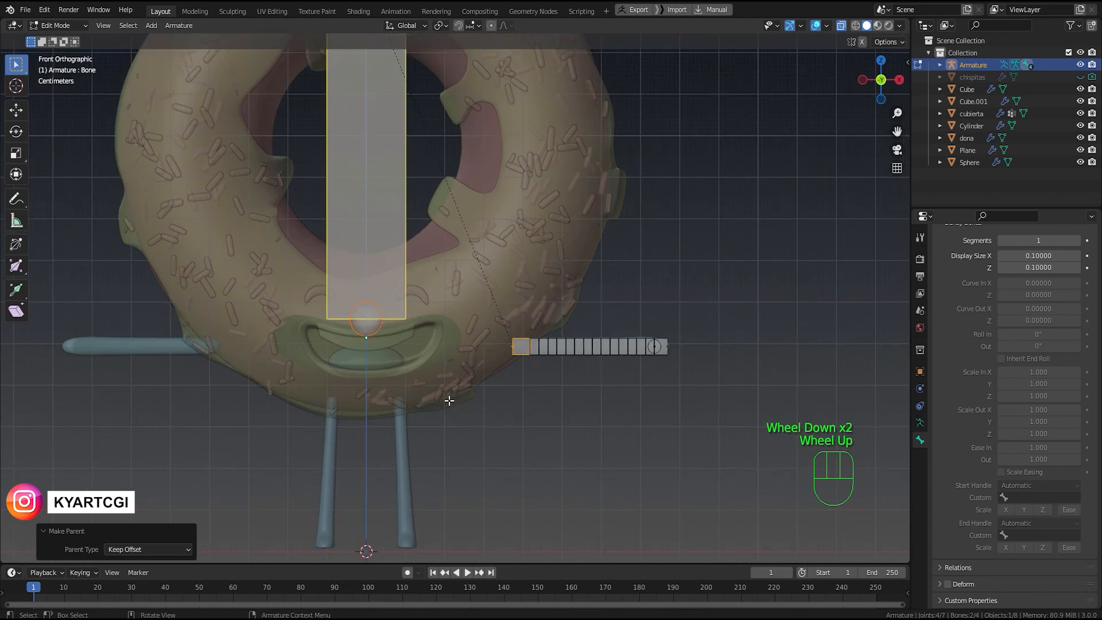
shift+middle_drag(450, 401, 394, 335)
click(396, 331)
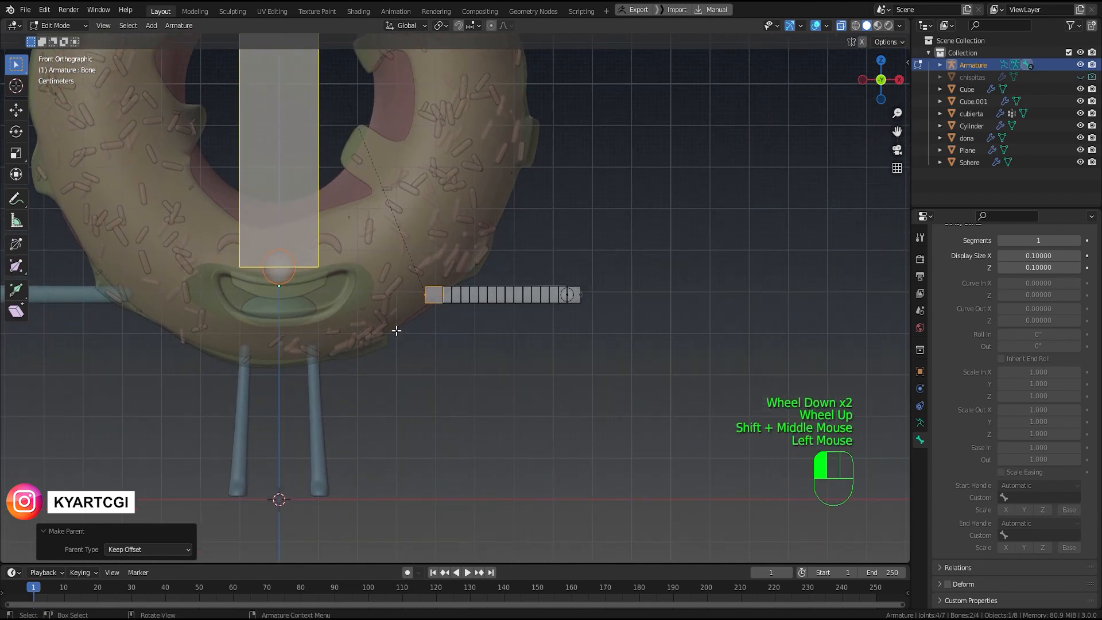
drag(397, 330, 629, 264)
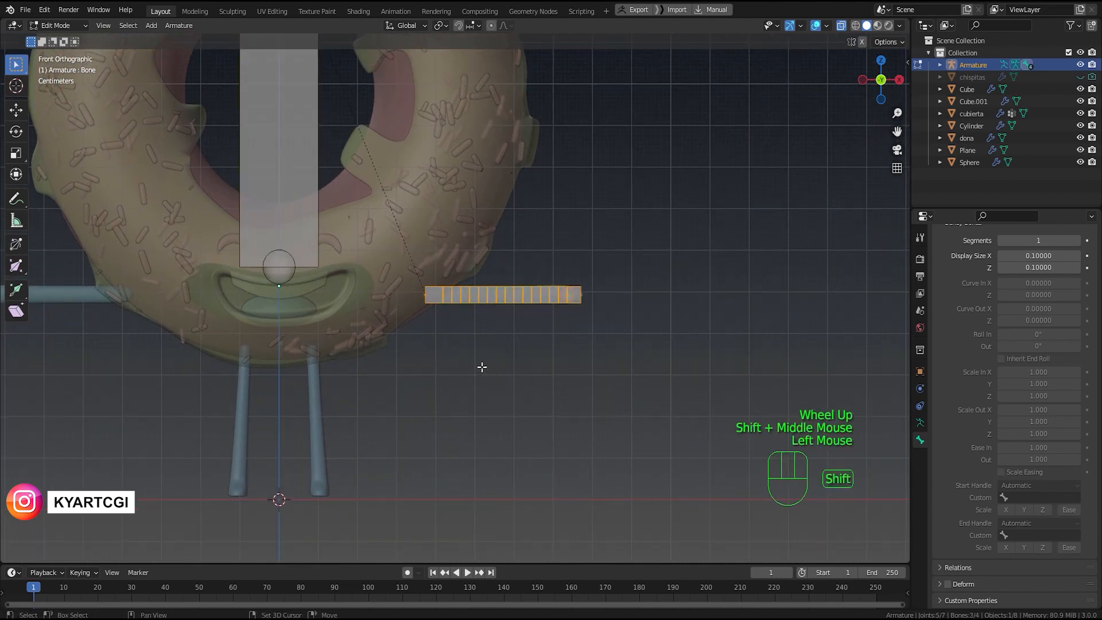
shift+middle_drag(482, 368, 569, 327)
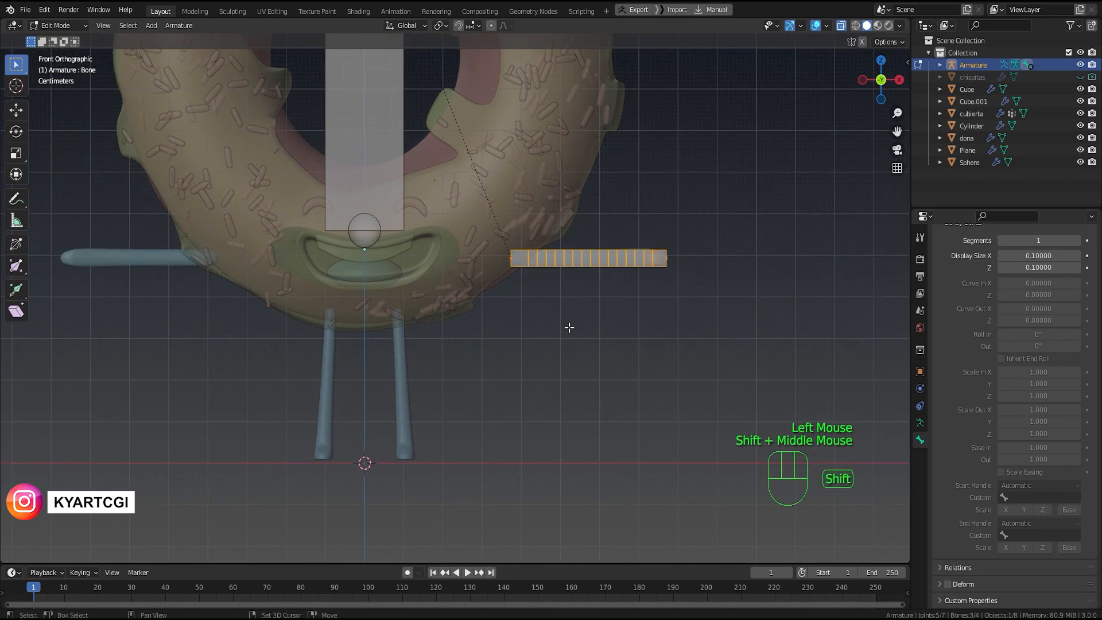
key(shift+d)
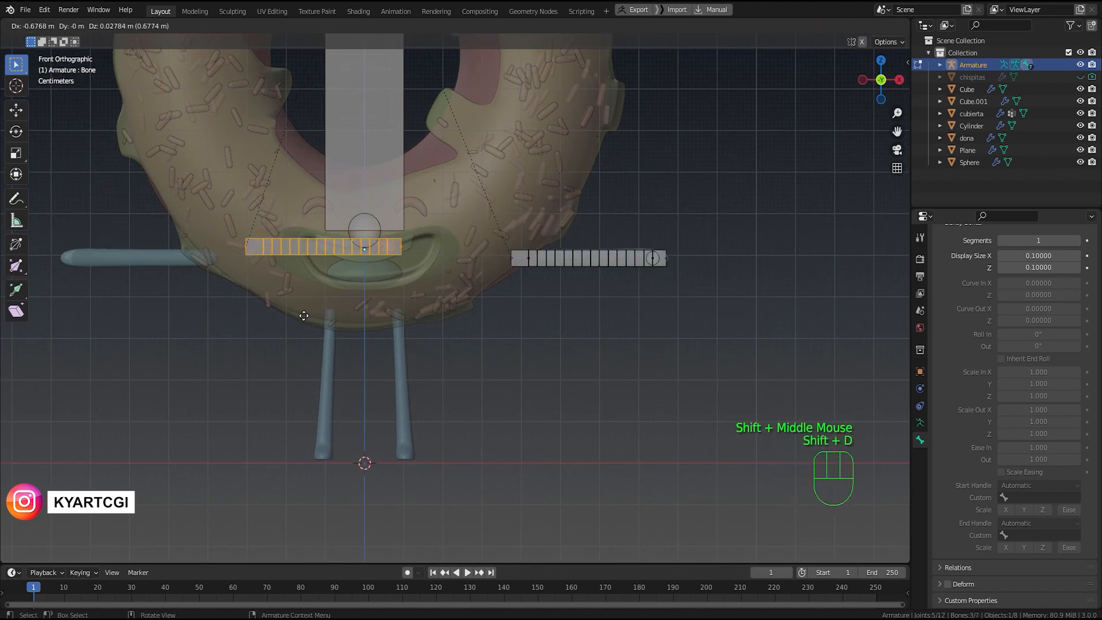
key(x)
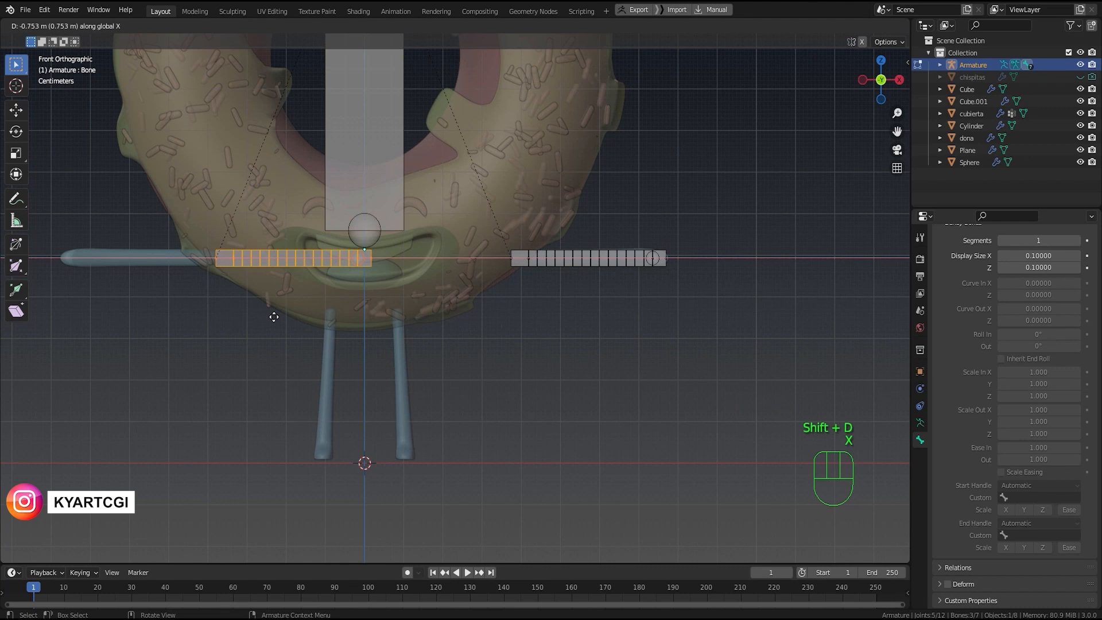
click(274, 317)
Step: Try rotating the duplicated arm bones by -540° in the front view and undo the rotation
shift+middle_drag(274, 317, 468, 352)
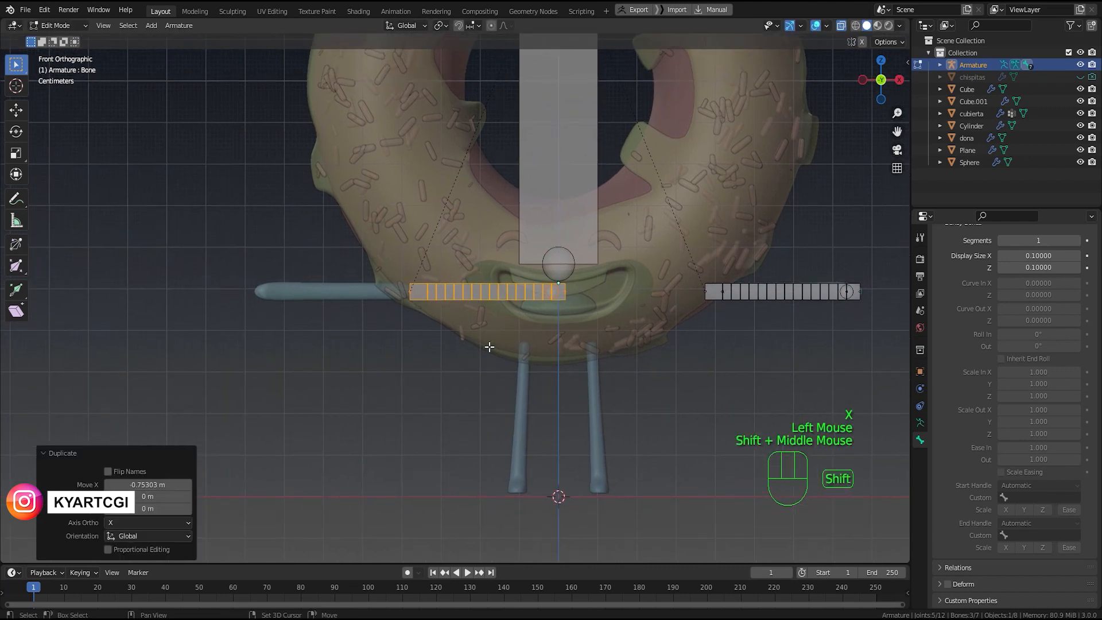
key(r)
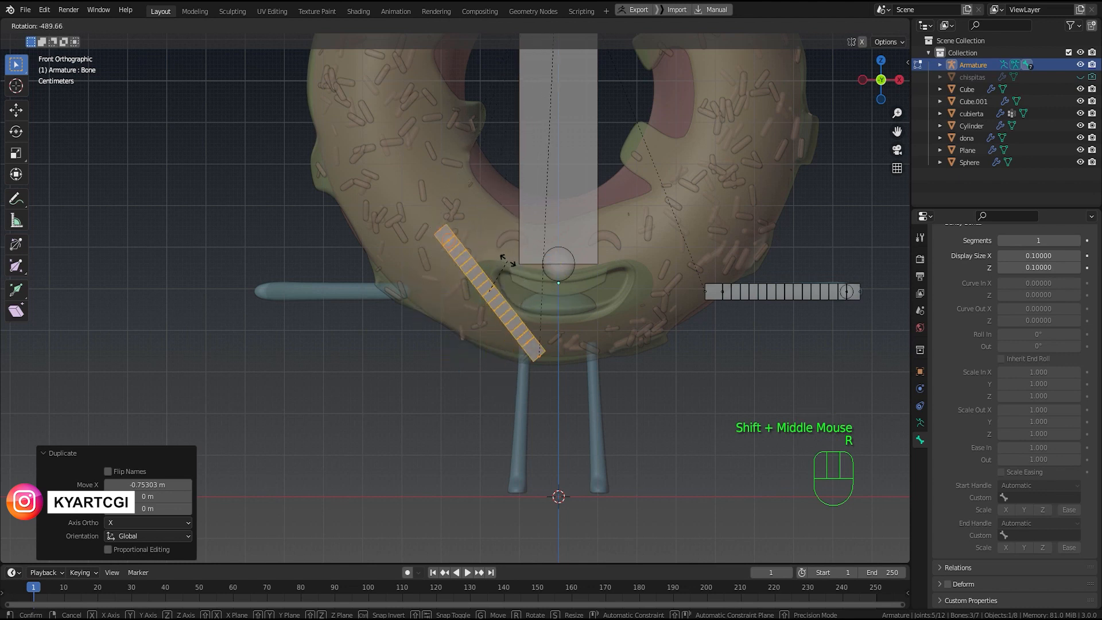
key(ctrl)
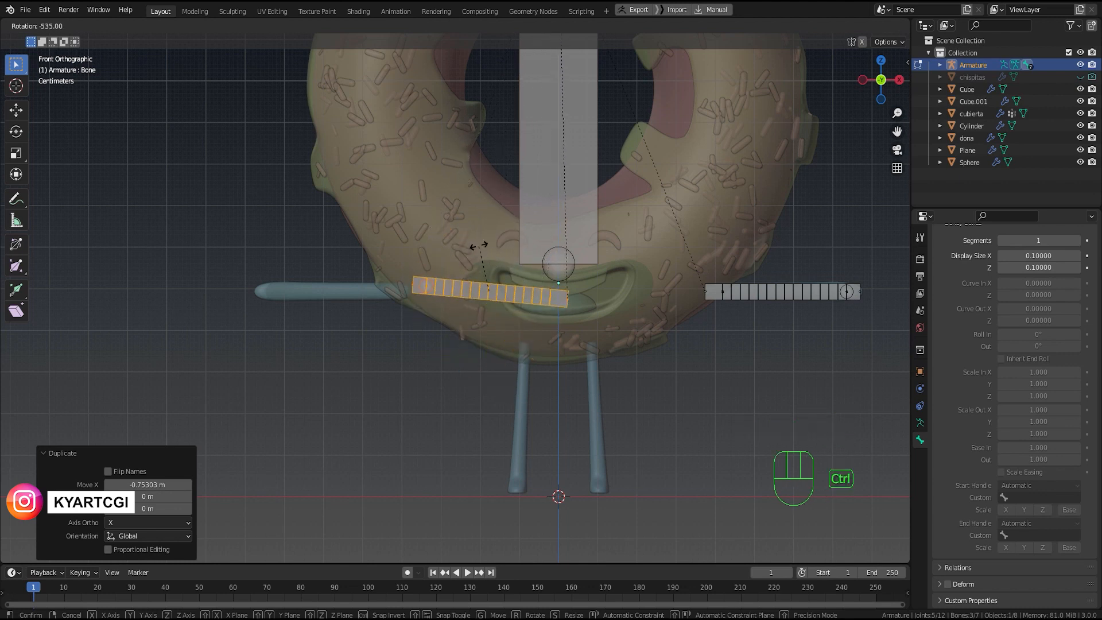
click(474, 240)
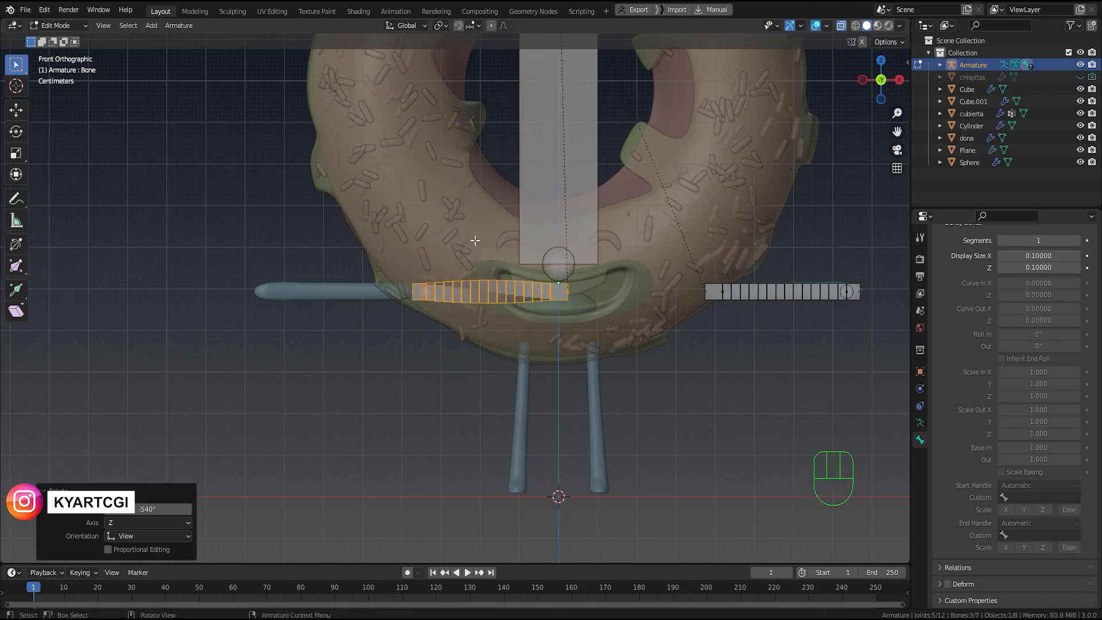
key(ctrl+z)
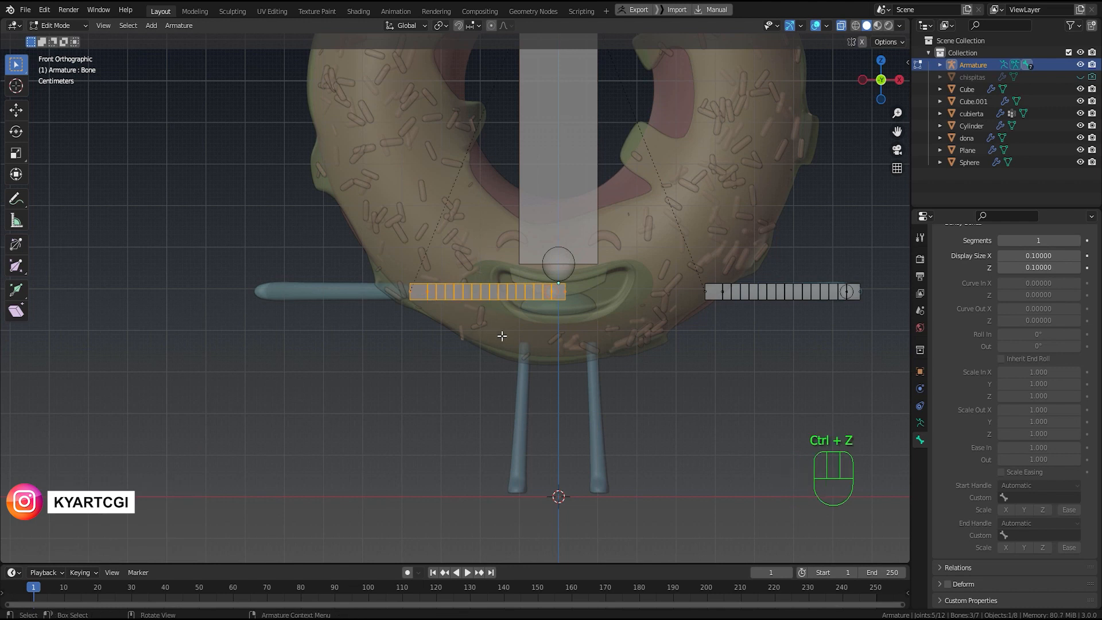
Step: Rotate the duplicated arm bones by 180° in the front view so the chain points outward
key(r)
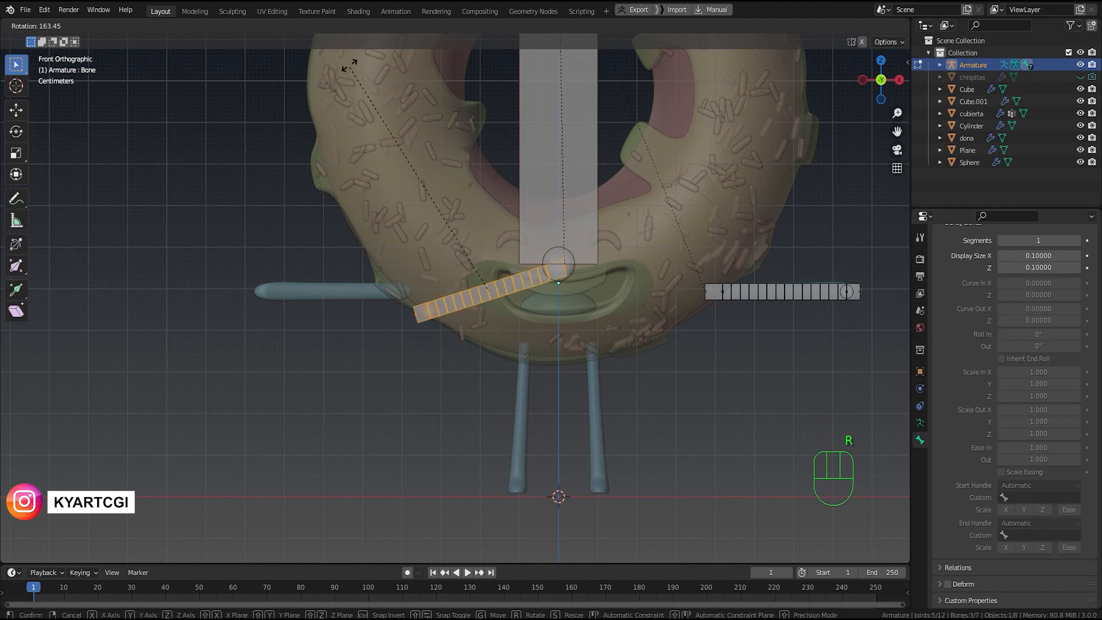
key(ctrl)
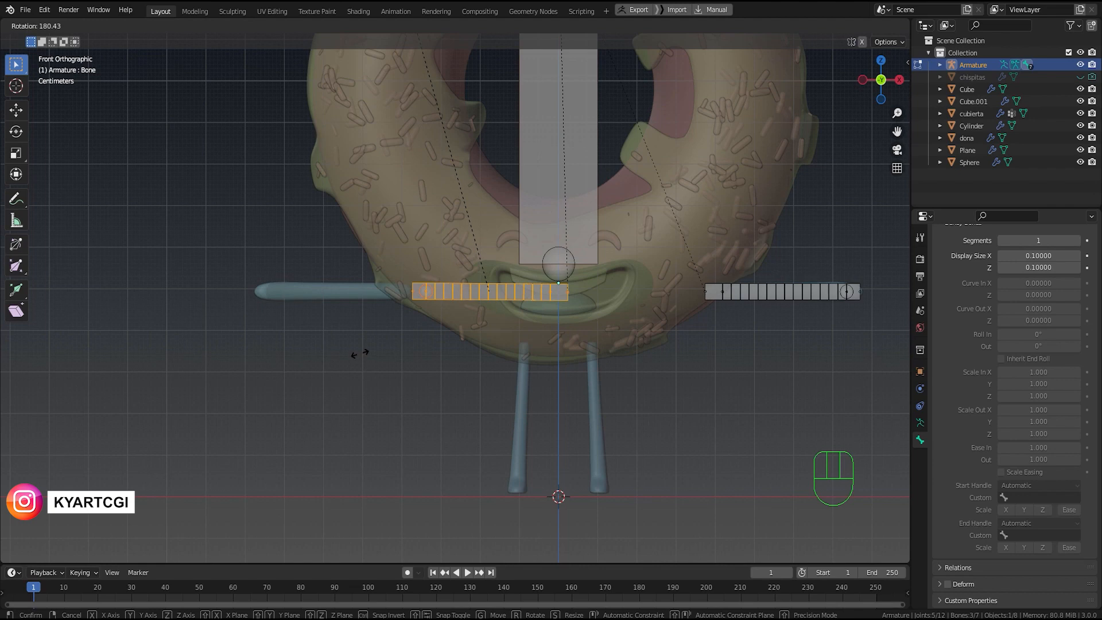
click(360, 353)
Step: Fit the duplicated bones onto the opposite arm mesh, moving them about -0.4 m in X, rotating -0.19° and nudging -0.0028 m along X
scroll(423, 371, up, 2)
shift+middle_drag(456, 406, 623, 476)
key(g)
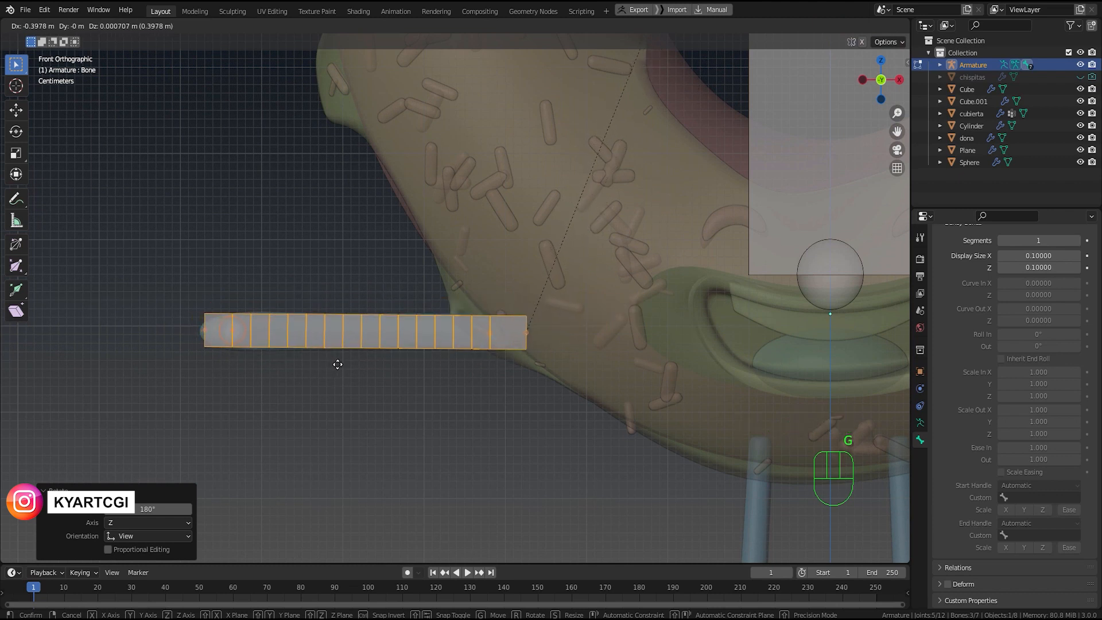
click(337, 363)
key(r)
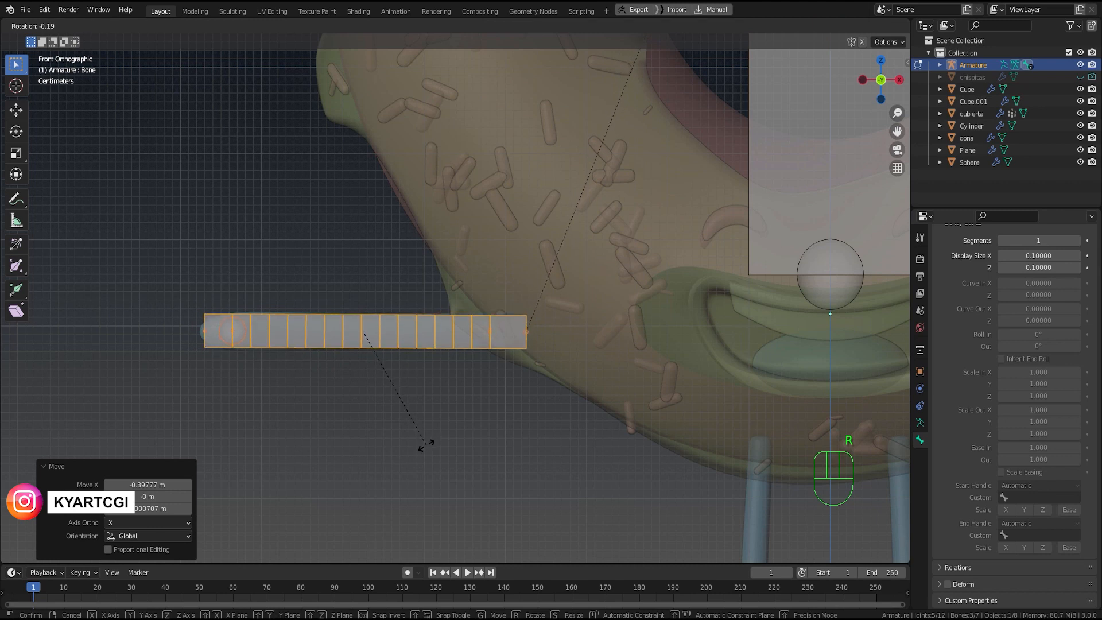
click(426, 444)
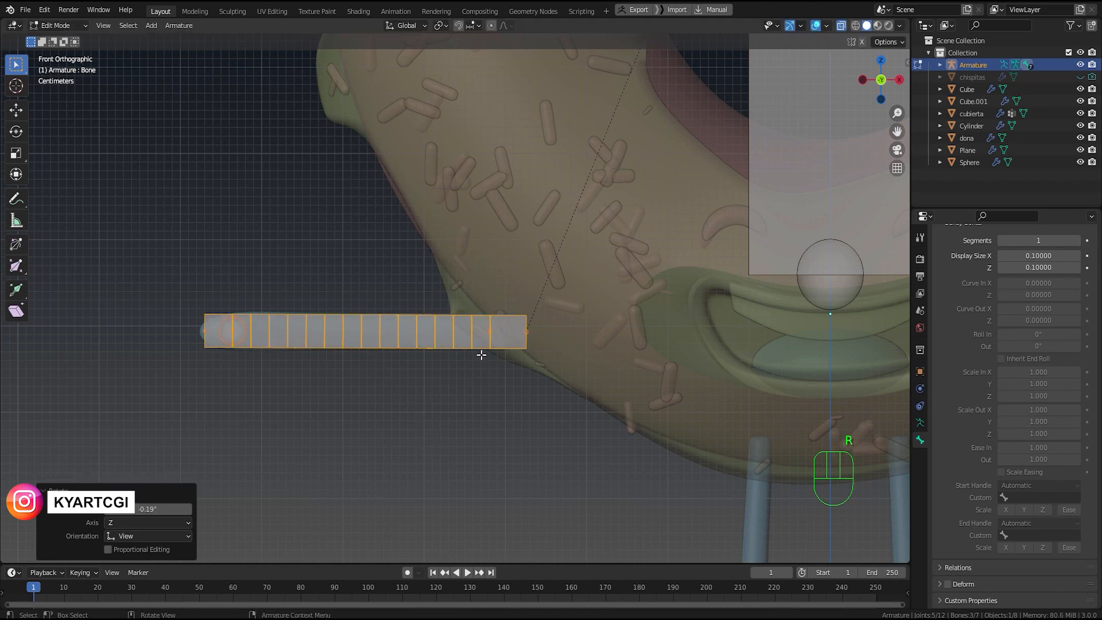
key(g)
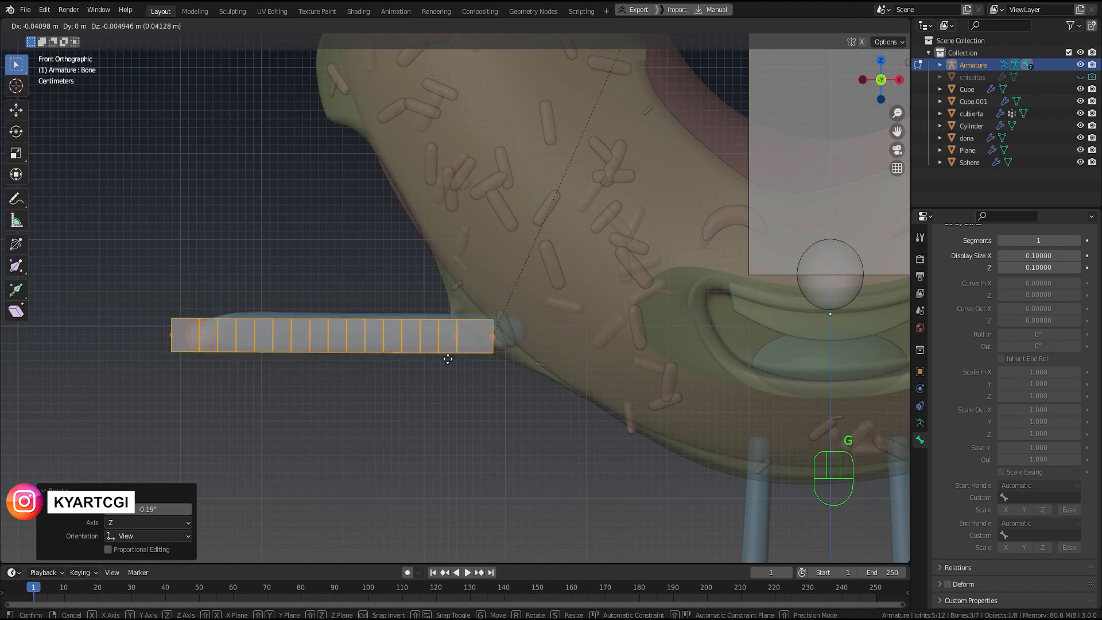
key(x)
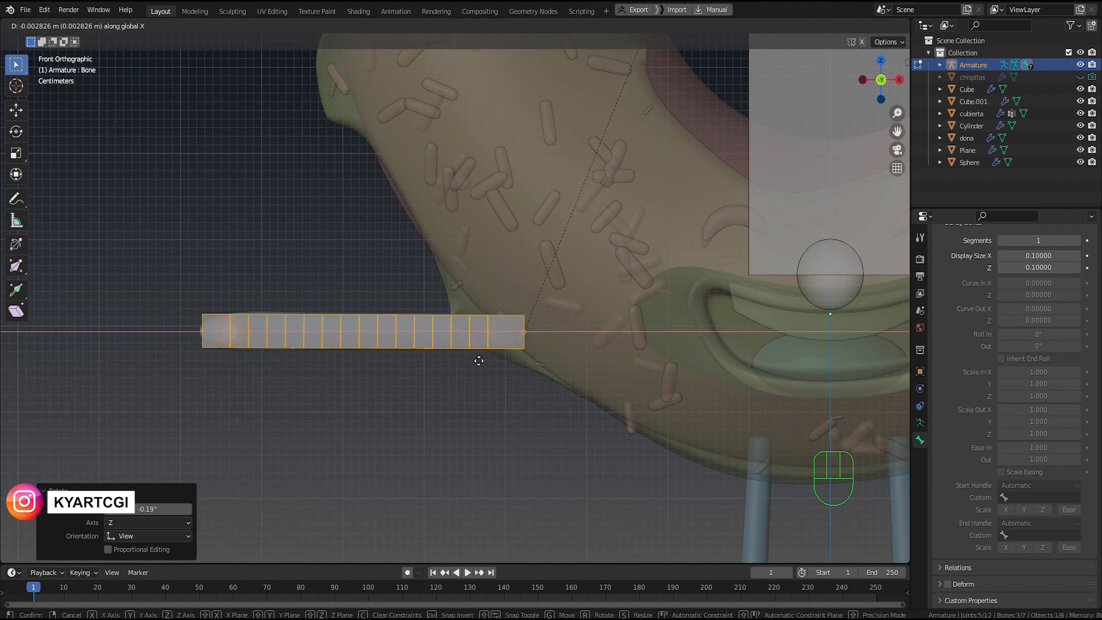
click(480, 360)
Step: Duplicate the original three arm bones and place the copy about 0.29 m toward -X and 0.13 m lower, near the legs
scroll(494, 373, down, 4)
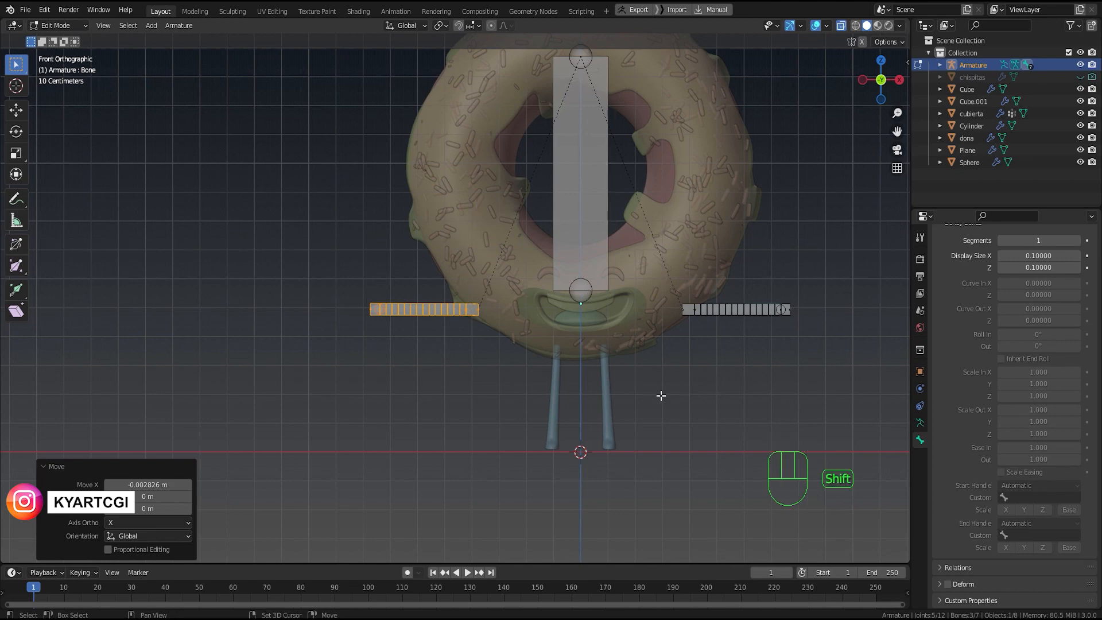
shift+middle_drag(660, 394, 583, 336)
scroll(543, 356, up, 2)
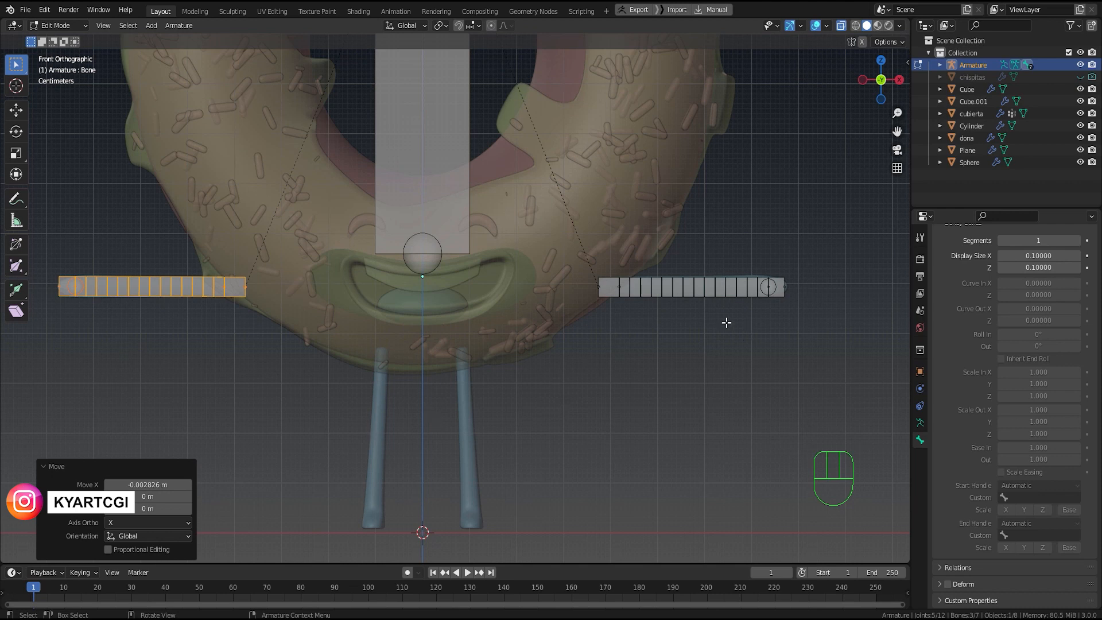
drag(596, 320, 818, 260)
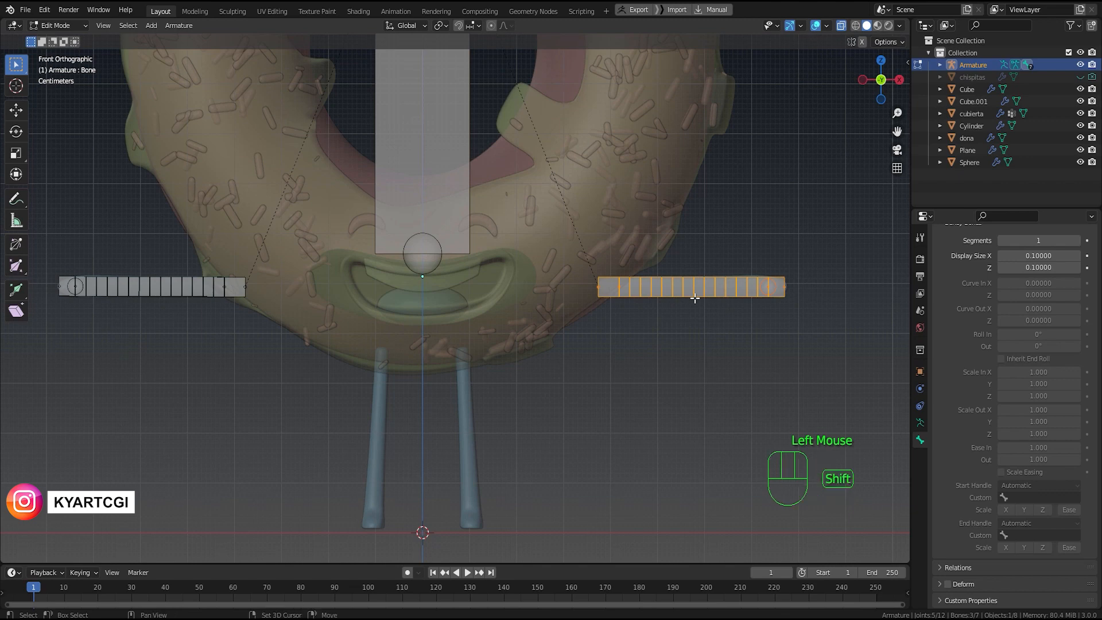
key(shift+d)
click(561, 367)
Step: Rotate the new bone chain to point down and move it about -0.175 m in X and 0.189 m down beside the +X leg
scroll(561, 367, up, 3)
shift+middle_drag(724, 540, 714, 377)
key(r)
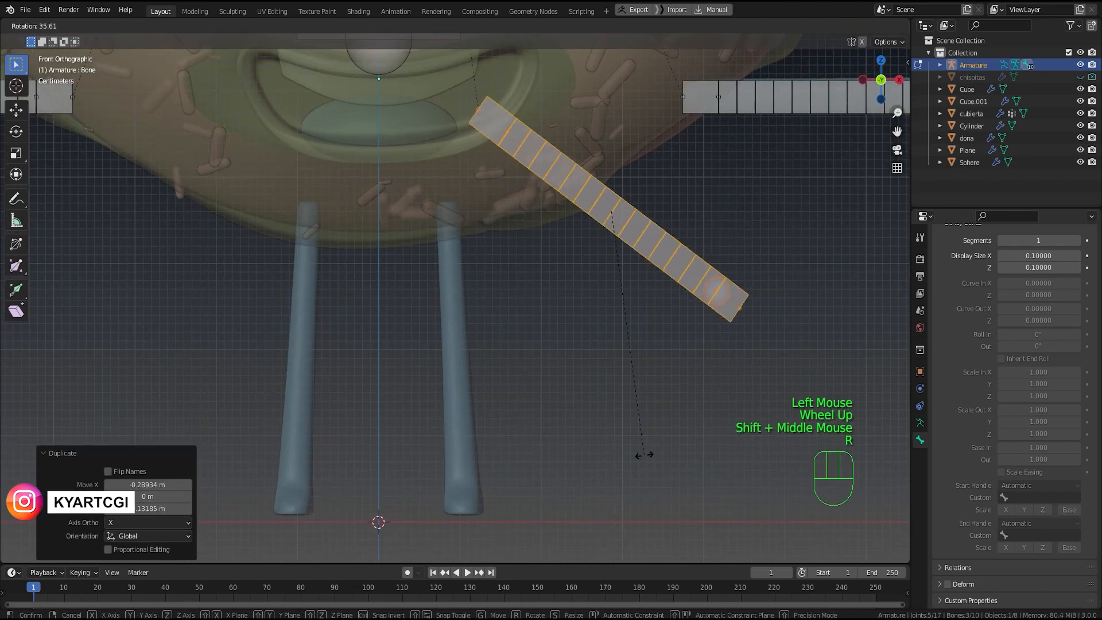
click(461, 380)
key(g)
click(479, 394)
shift+middle_drag(535, 534, 585, 486)
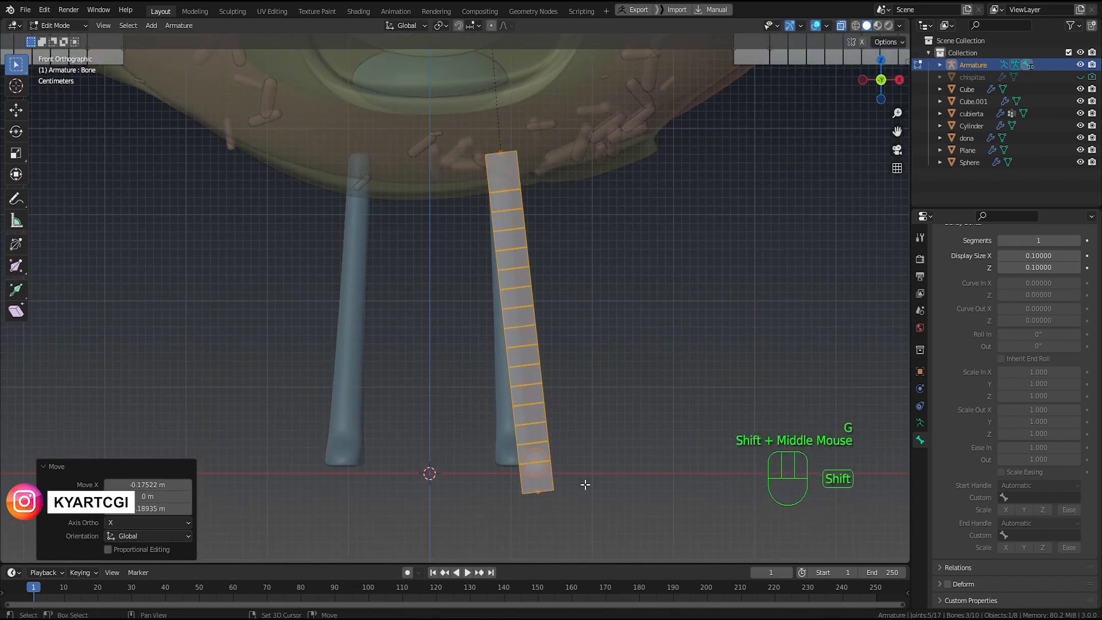
Step: Try moving the end bone at the foot of the leg chain, cancelling the move and clearing the selection
click(565, 503)
drag(506, 514, 566, 463)
key(g)
click(583, 442)
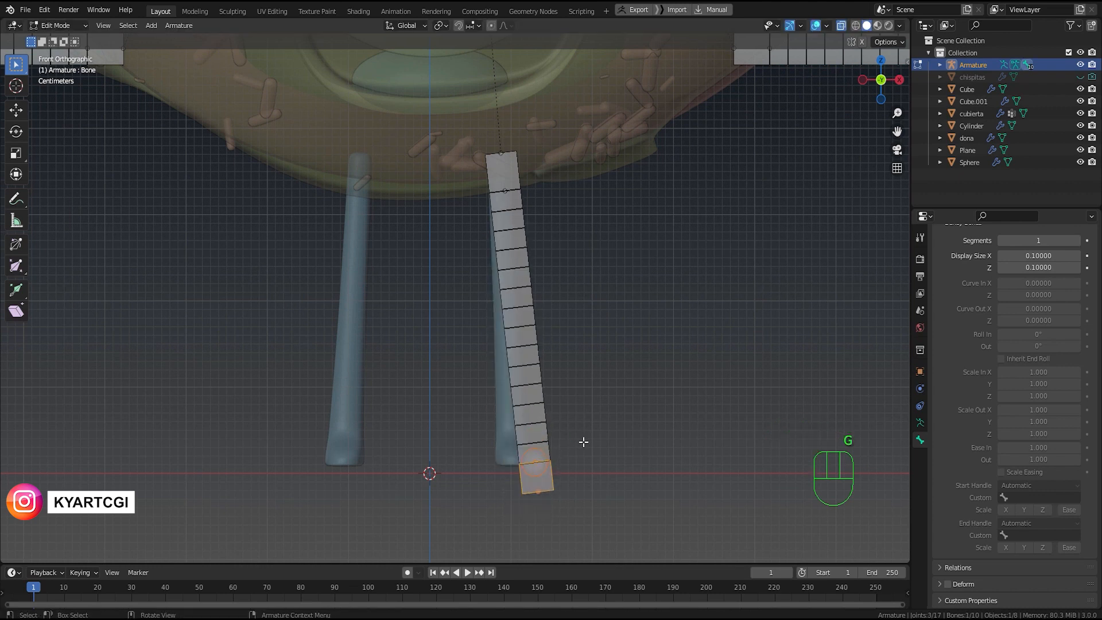
key(a)
click(588, 431)
Step: Fit the whole leg bone chain to the leg mesh by rotating it 4.63°, scaling it to 0.871 and repositioning it
drag(474, 138, 625, 470)
key(r)
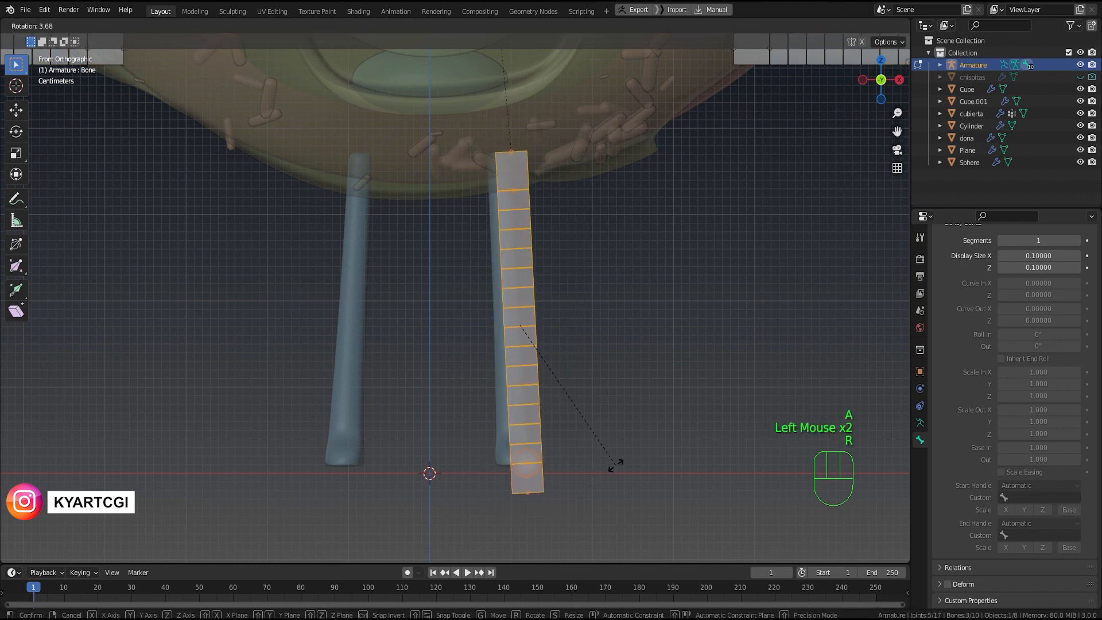
click(613, 468)
key(g)
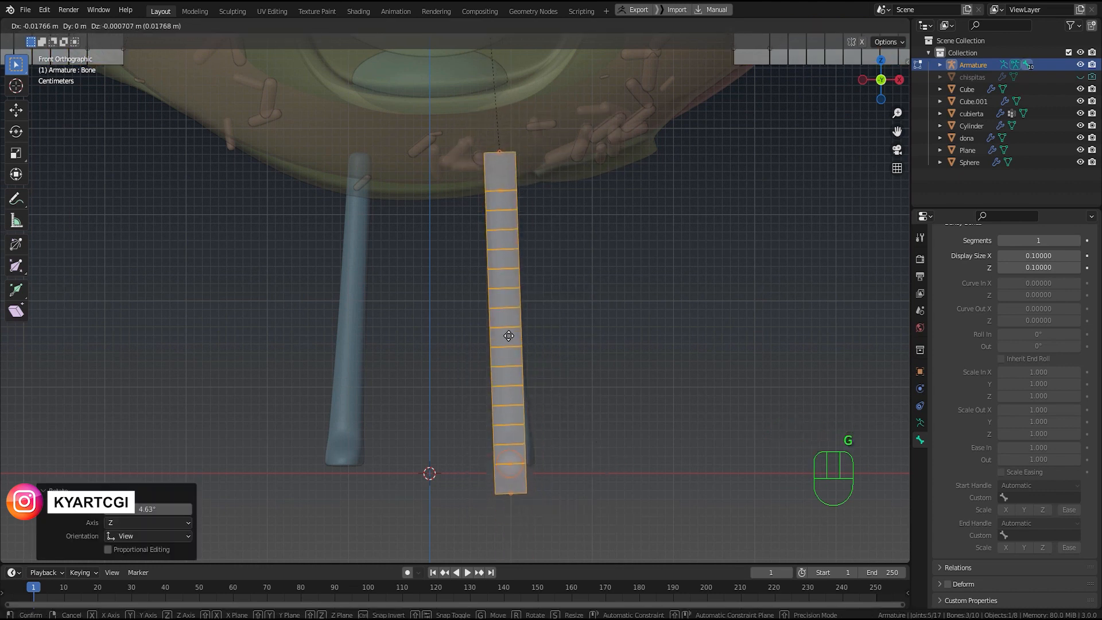
click(509, 336)
key(g)
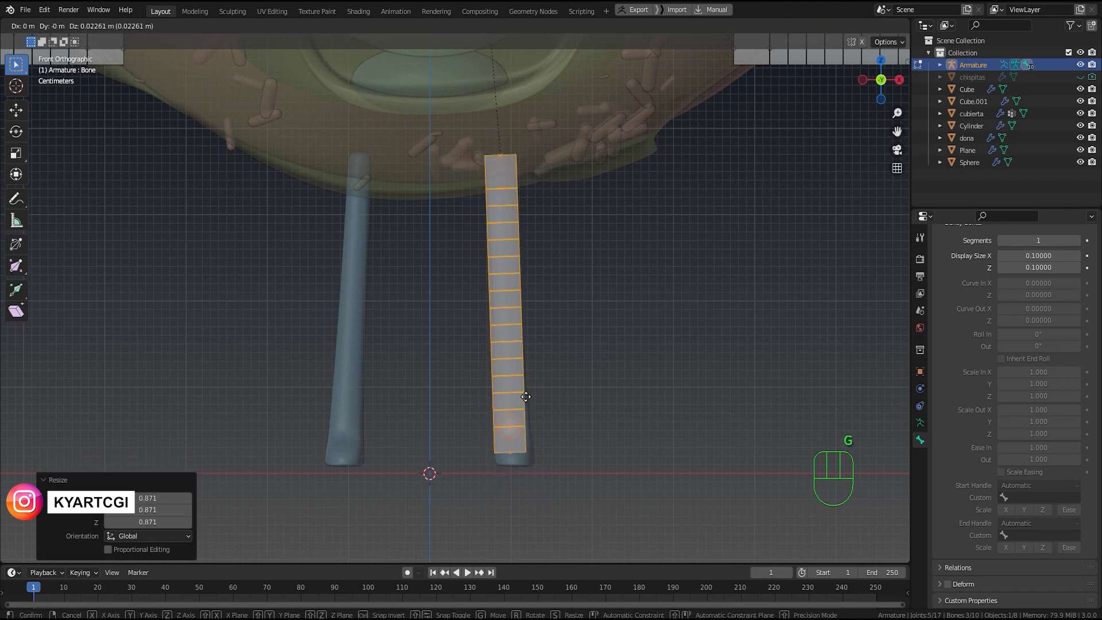
click(530, 409)
Step: Confirm the leg chain's placement and move its end bone about 0.0035 m in X and 0.015 m down to the mesh's foot
click(531, 410)
key(g)
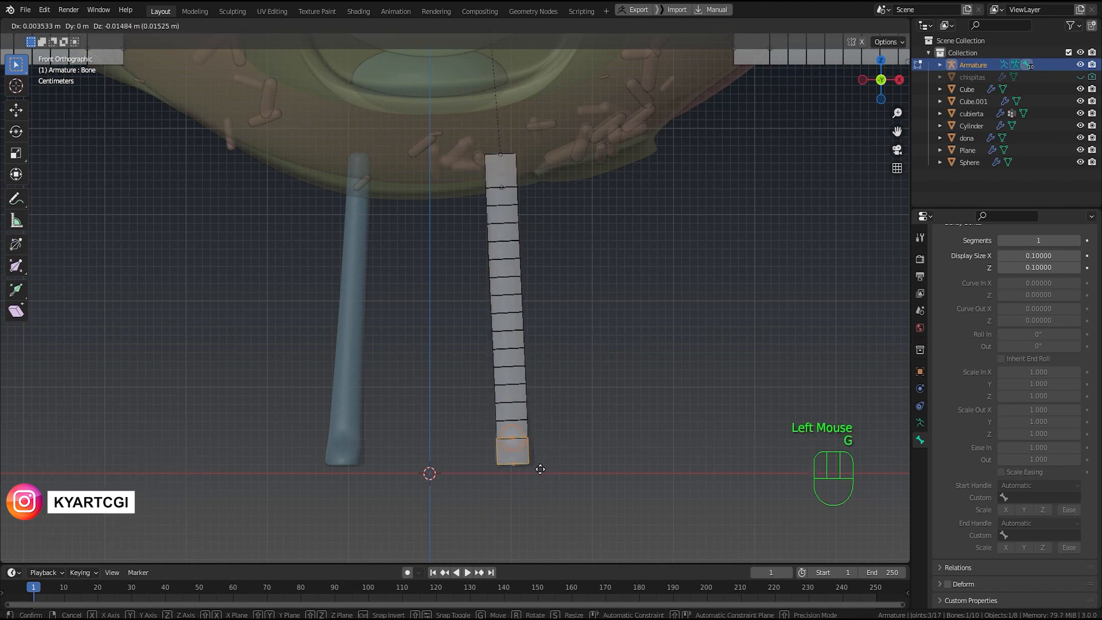
click(541, 470)
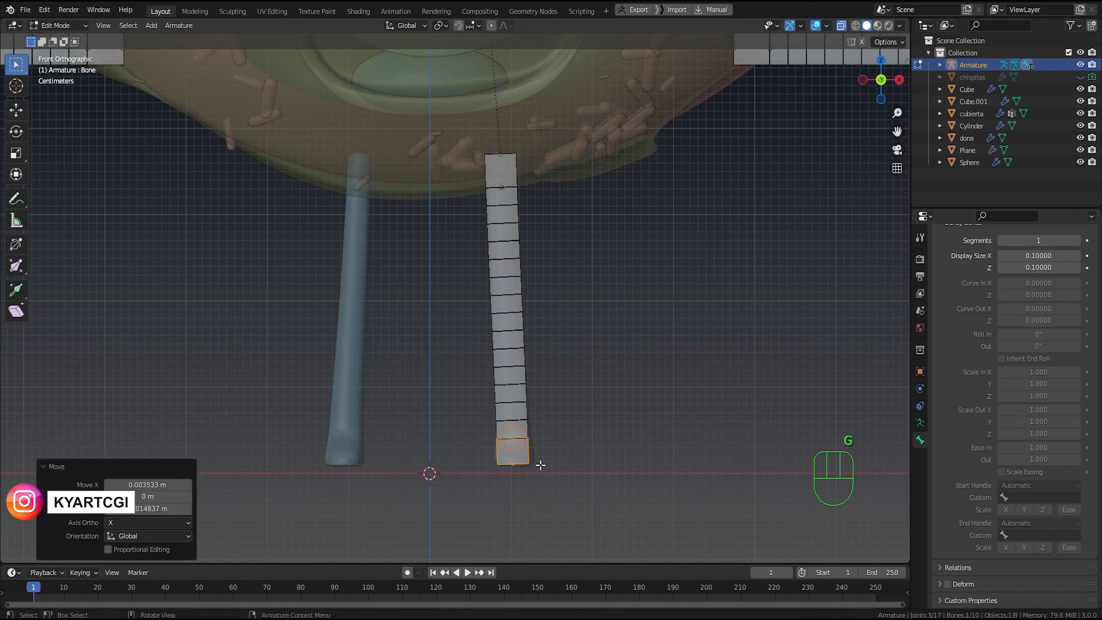
scroll(561, 384, down, 2)
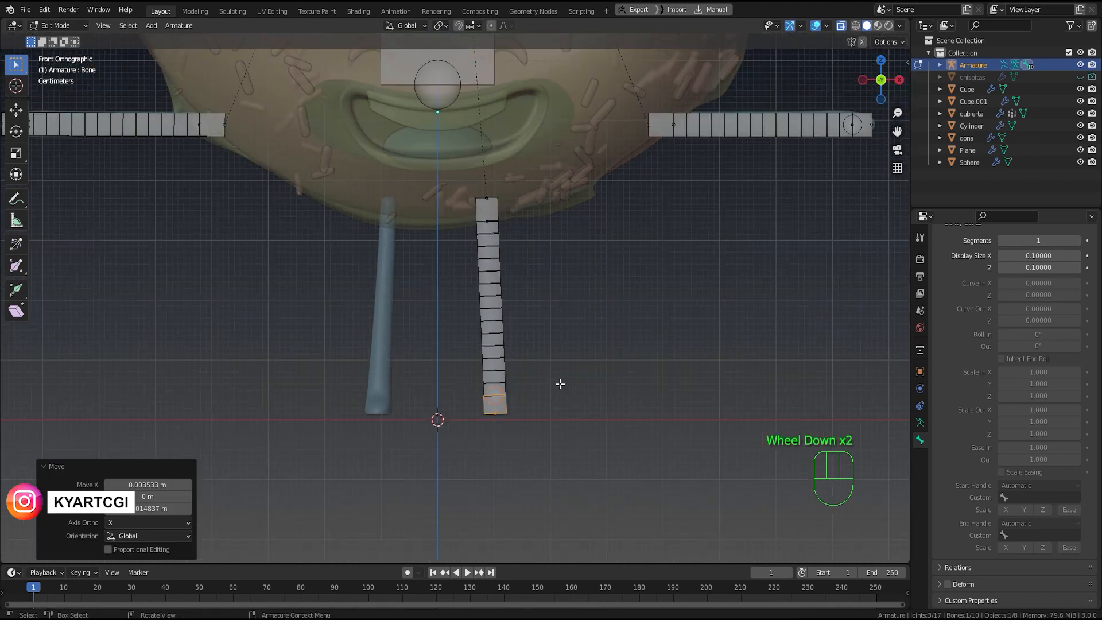
scroll(560, 384, up, 2)
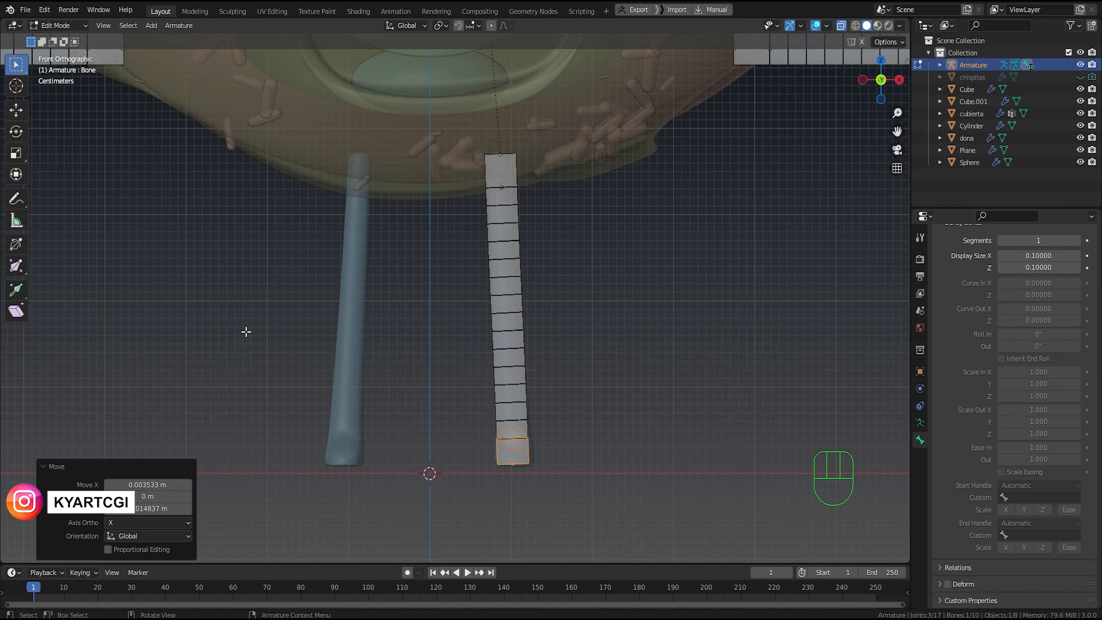
Step: Duplicate the +X leg's three bones and place the copy about 0.174 m toward -X over the other leg
drag(425, 132, 610, 519)
key(shift+d)
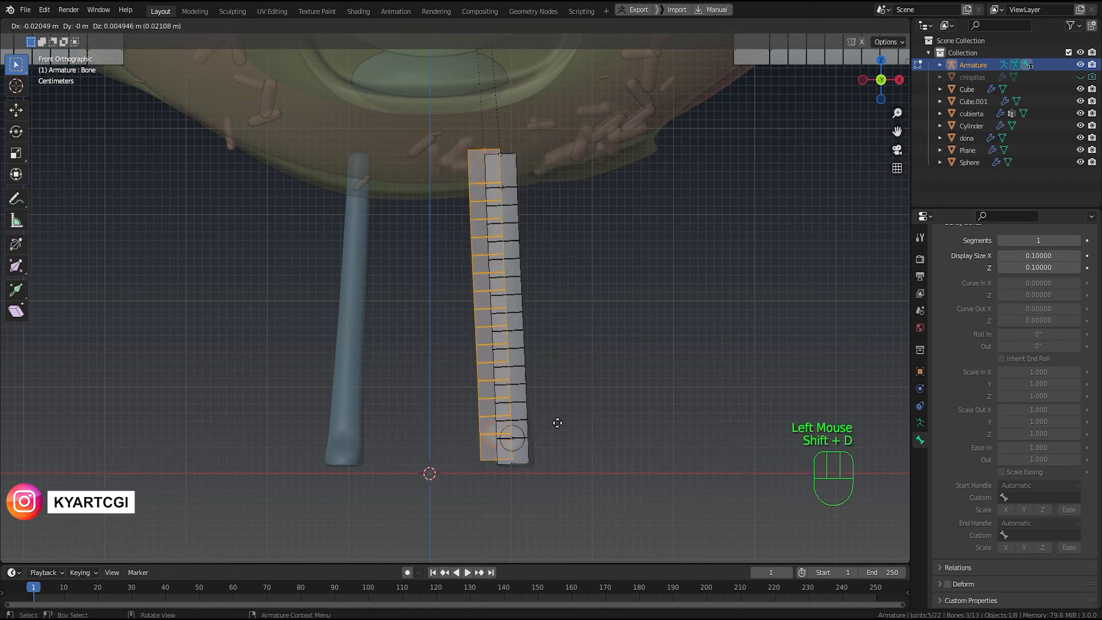
click(438, 424)
Step: Fit the duplicated chain to the -X leg mesh by rotating it 6.55° and moving it about -0.0134 m in X and slightly down
key(g)
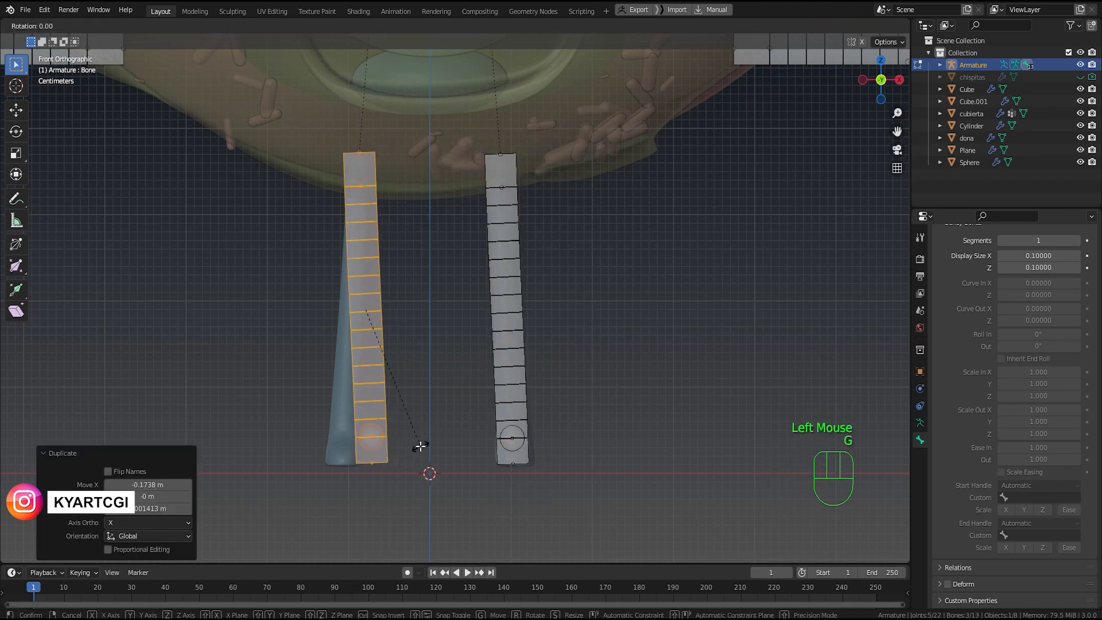
click(402, 449)
key(g)
key(x)
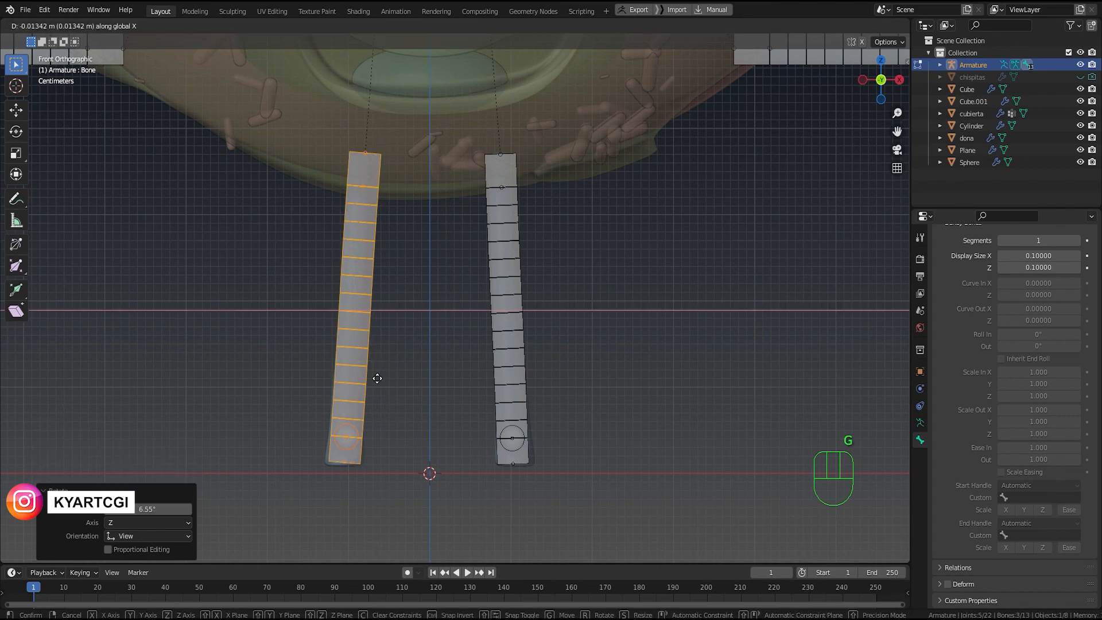
click(377, 379)
key(g)
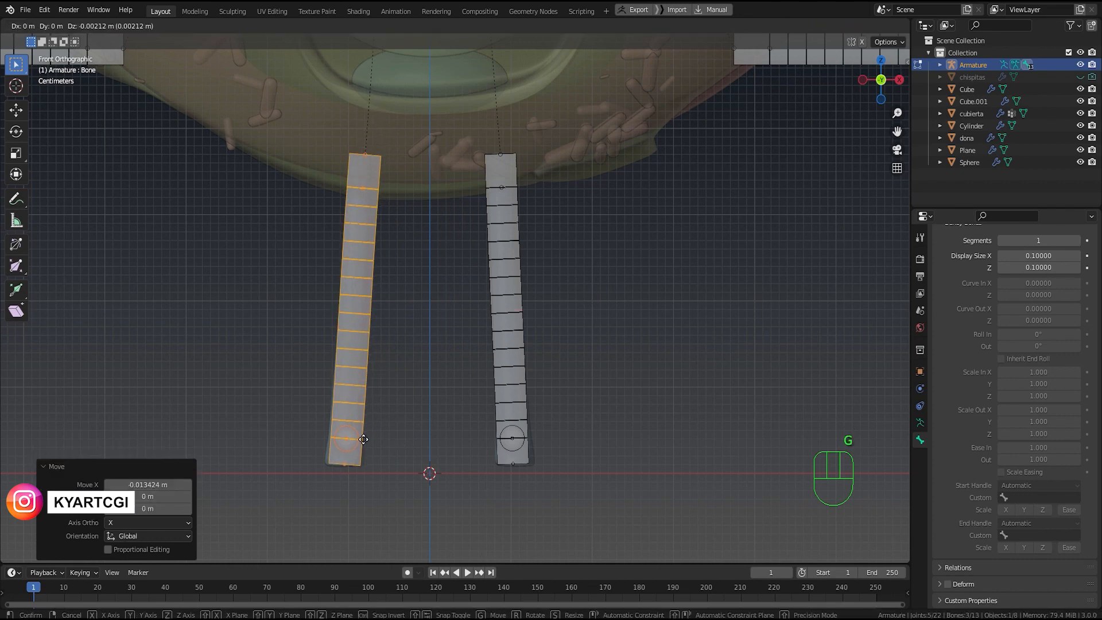
click(363, 439)
Step: Rotate the end bone at the foot of the -X leg chain by -2.39°
scroll(376, 459, up, 4)
shift+middle_drag(403, 476, 540, 267)
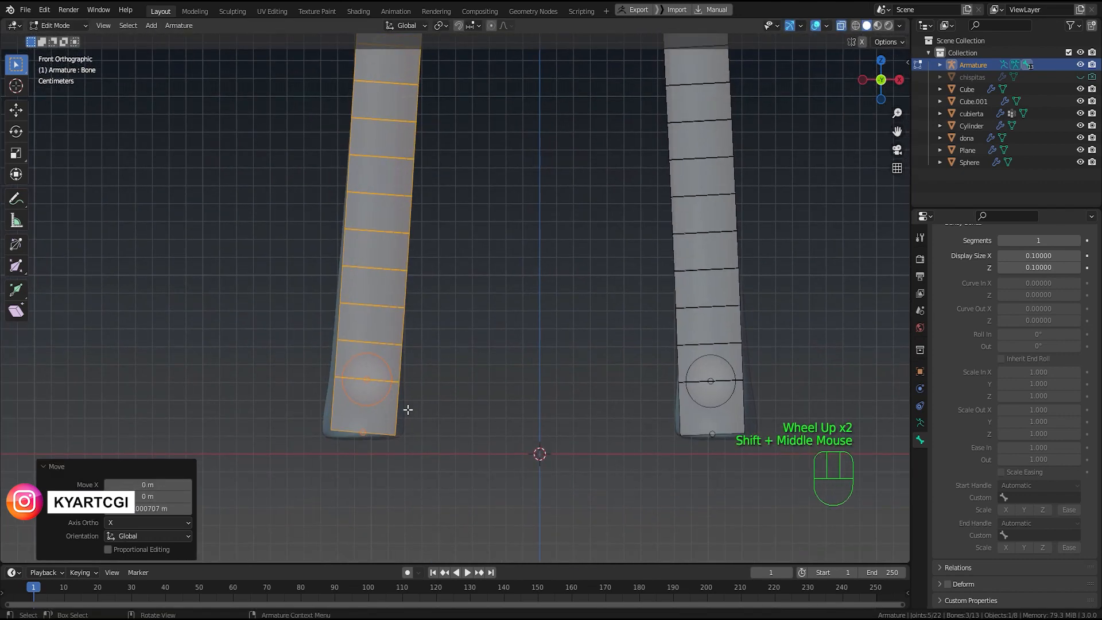
click(308, 460)
click(418, 414)
key(r)
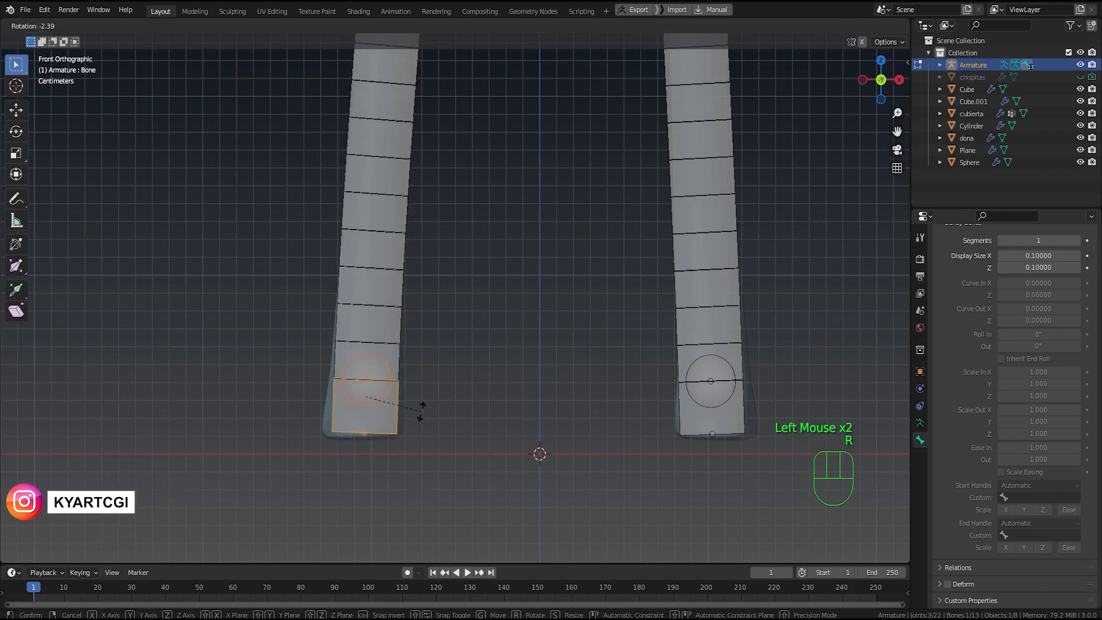
click(422, 409)
Step: Examine how both leg bone chains fit their meshes from the front, selecting the -X leg's bendy bone
scroll(431, 313, down, 3)
shift+scroll(431, 312, down, 1)
shift+middle_drag(437, 310, 468, 360)
scroll(455, 301, up, 2)
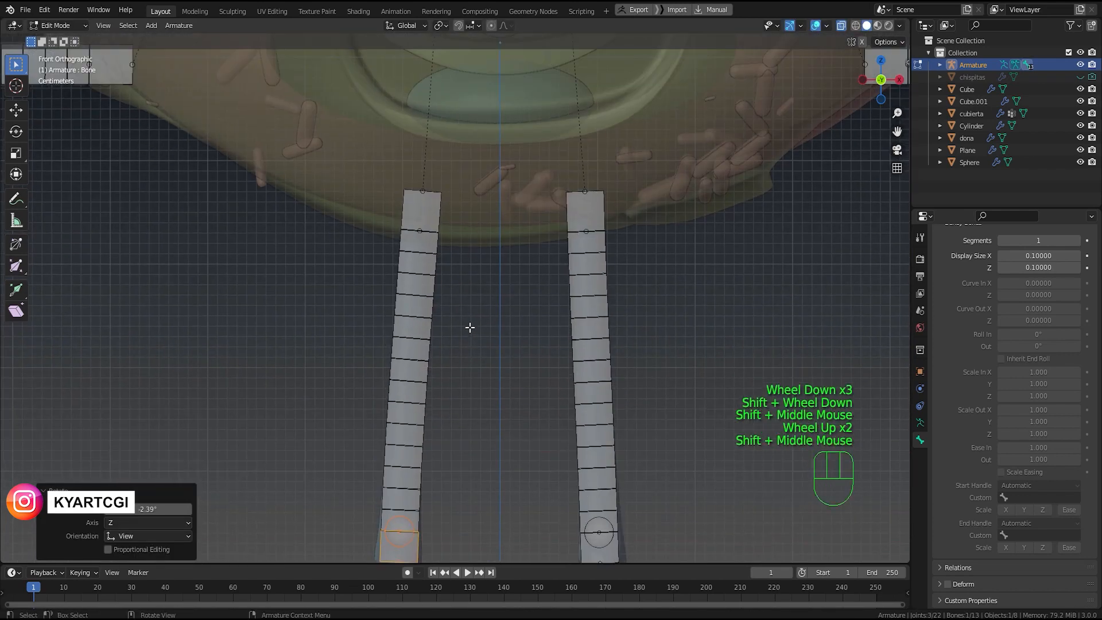
scroll(470, 322, down, 1)
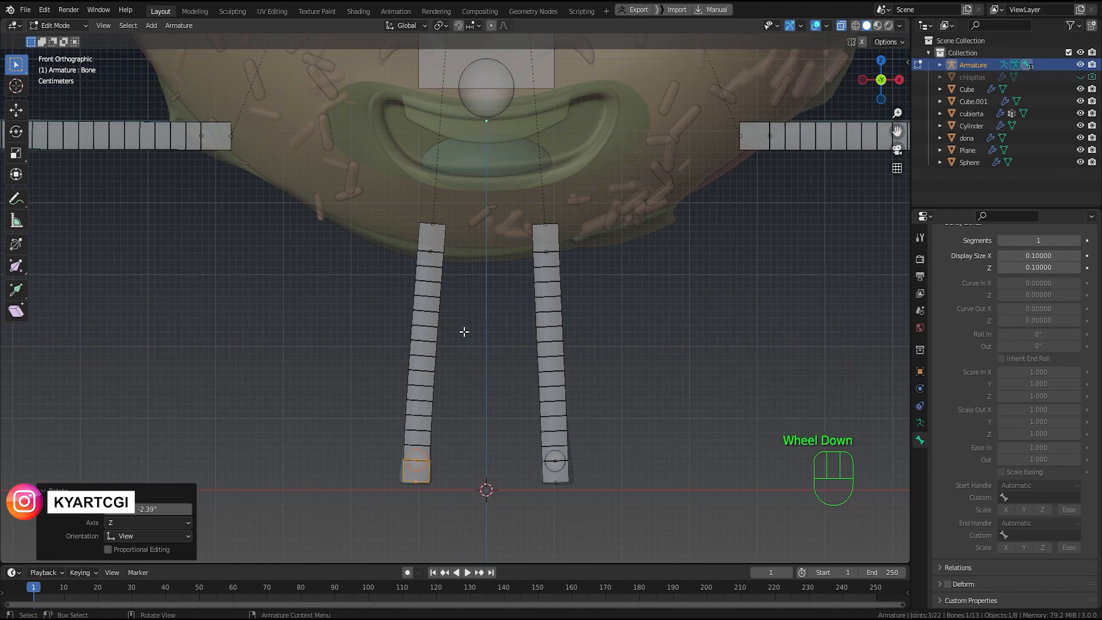
scroll(464, 332, down, 2)
scroll(464, 332, up, 4)
scroll(464, 332, down, 1)
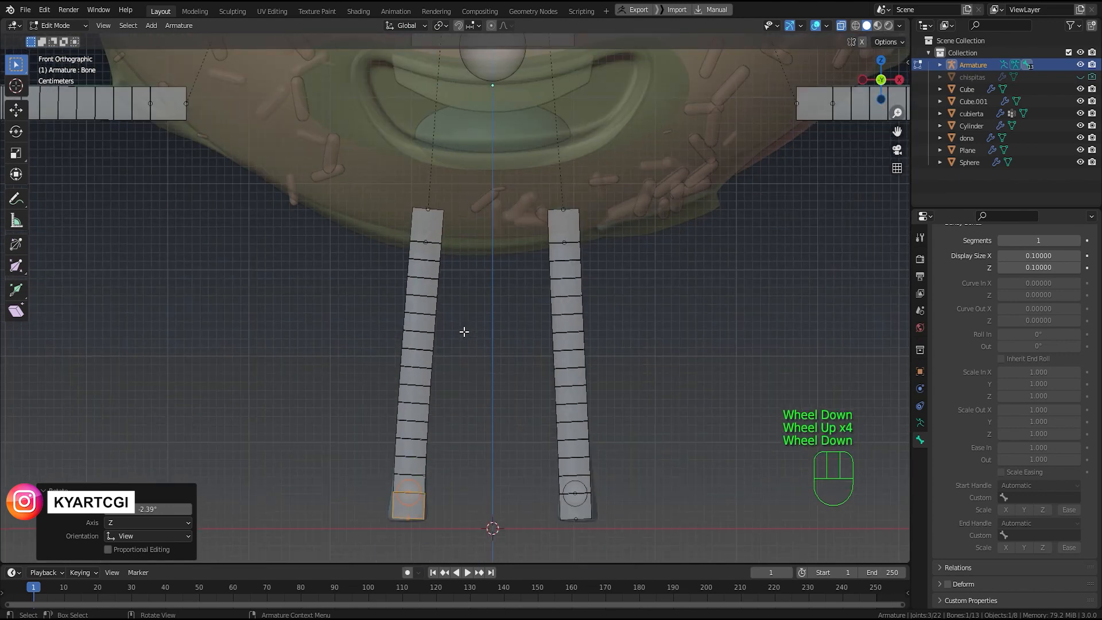
click(430, 389)
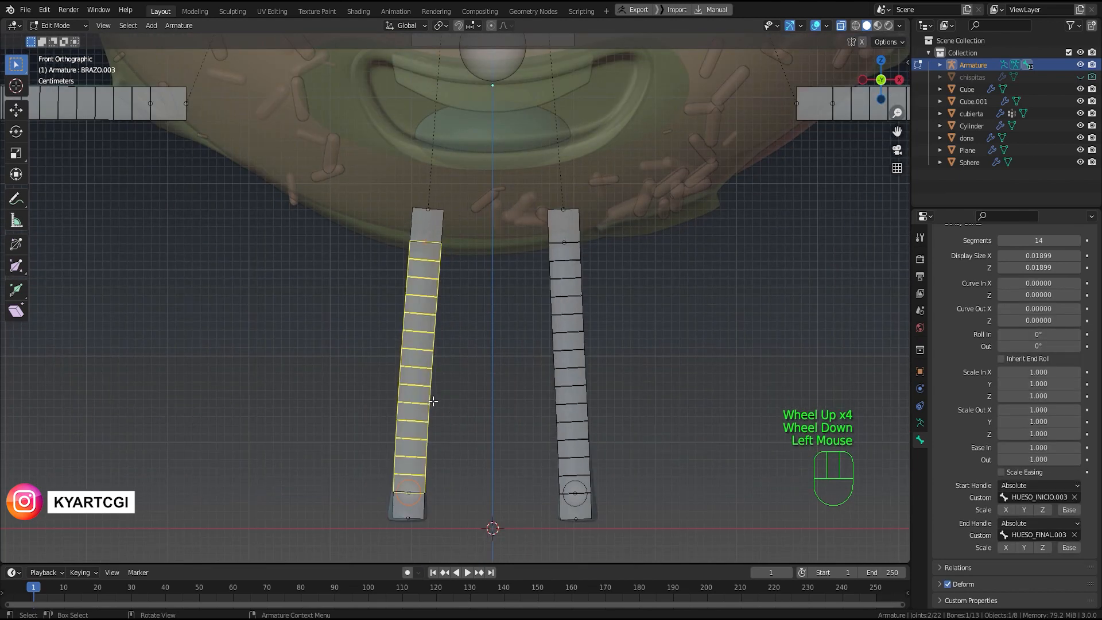
Step: Examine the depth alignment of the arm and leg bones with their meshes from the side
scroll(433, 401, down, 2)
mouse_move(588, 313)
middle_down()
mouse_move(647, 285)
mouse_move(505, 292)
mouse_move(584, 312)
mouse_move(657, 287)
mouse_move(665, 273)
mouse_move(578, 300)
mouse_move(672, 320)
mouse_move(668, 350)
mouse_move(635, 339)
mouse_move(645, 358)
mouse_move(696, 373)
mouse_move(627, 338)
middle_up()
scroll(672, 320, down, 1)
key(q)
key(KP_3)
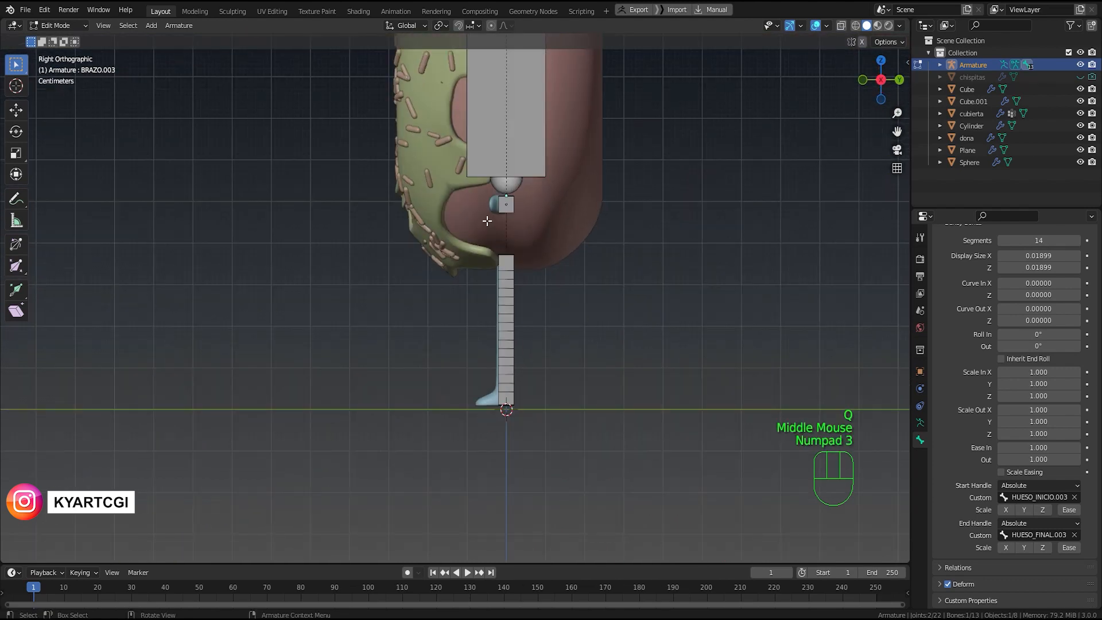
scroll(487, 221, up, 2)
shift+middle_drag(569, 239, 614, 329)
scroll(609, 299, up, 2)
scroll(614, 330, down, 2)
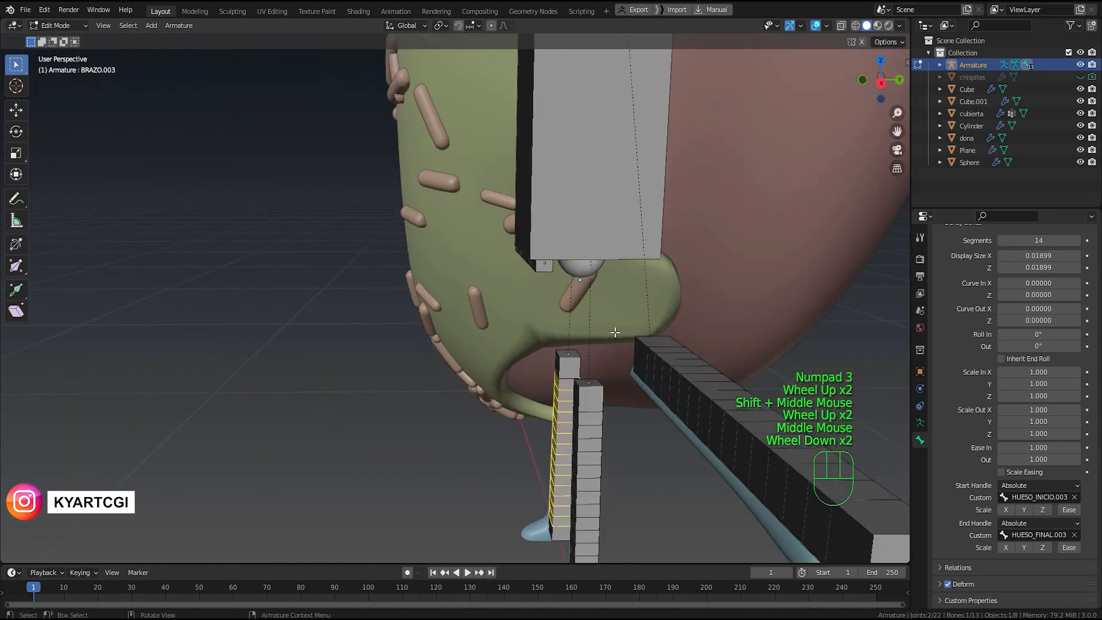
Step: Move the +X arm's three-bone chain about -0.016 m along Y in the top view to centre it in the arm mesh
key(KP_7)
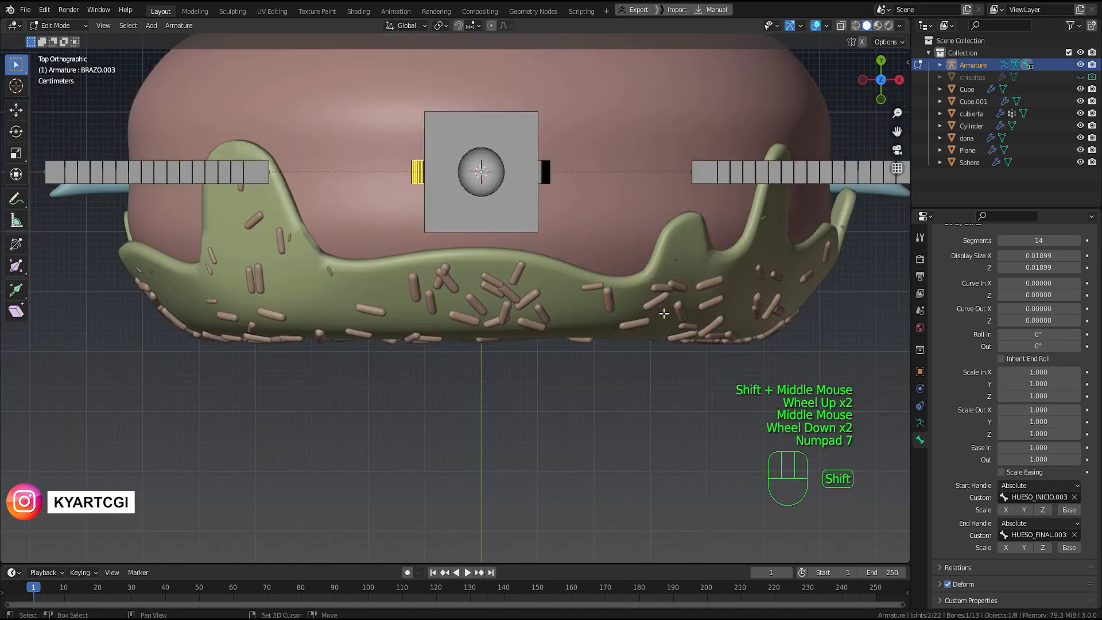
shift+middle_drag(712, 325, 440, 251)
key(q)
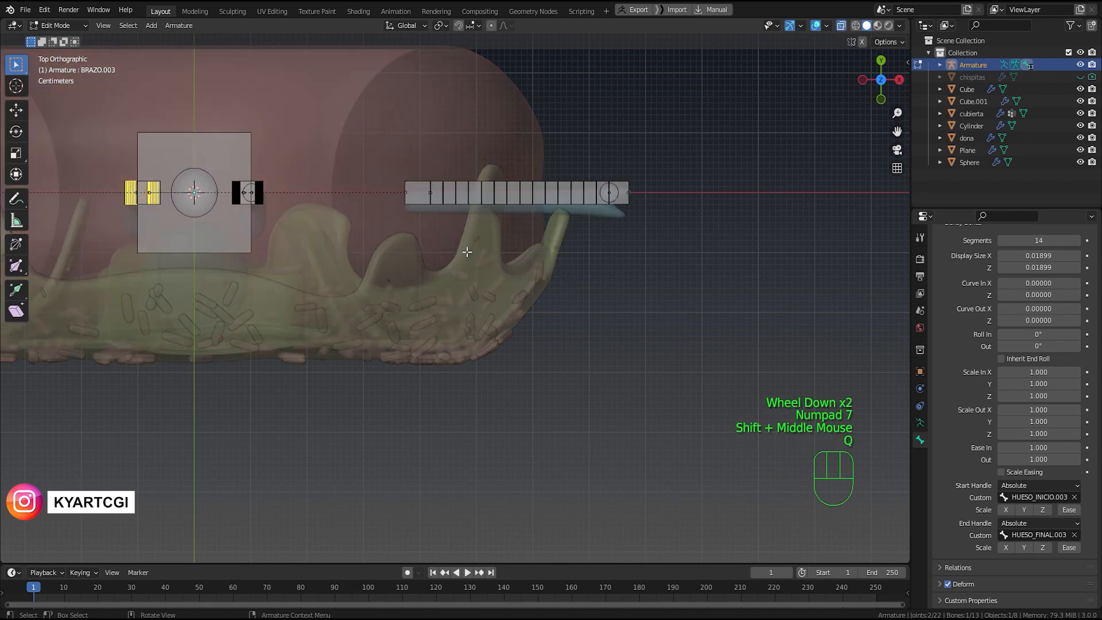
scroll(532, 255, up, 1)
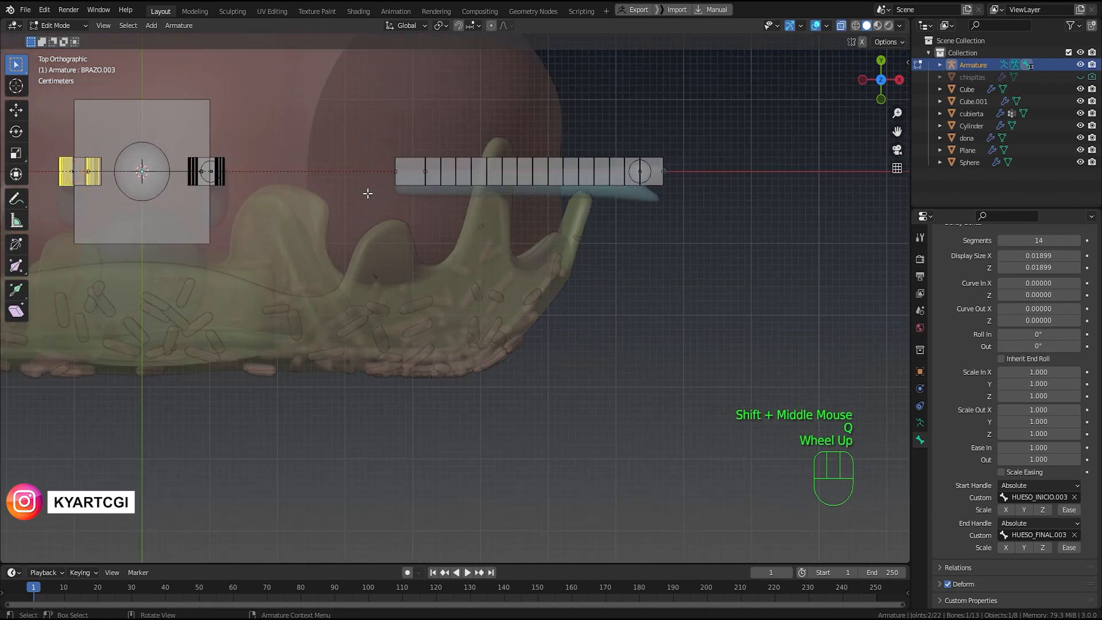
drag(361, 123, 685, 202)
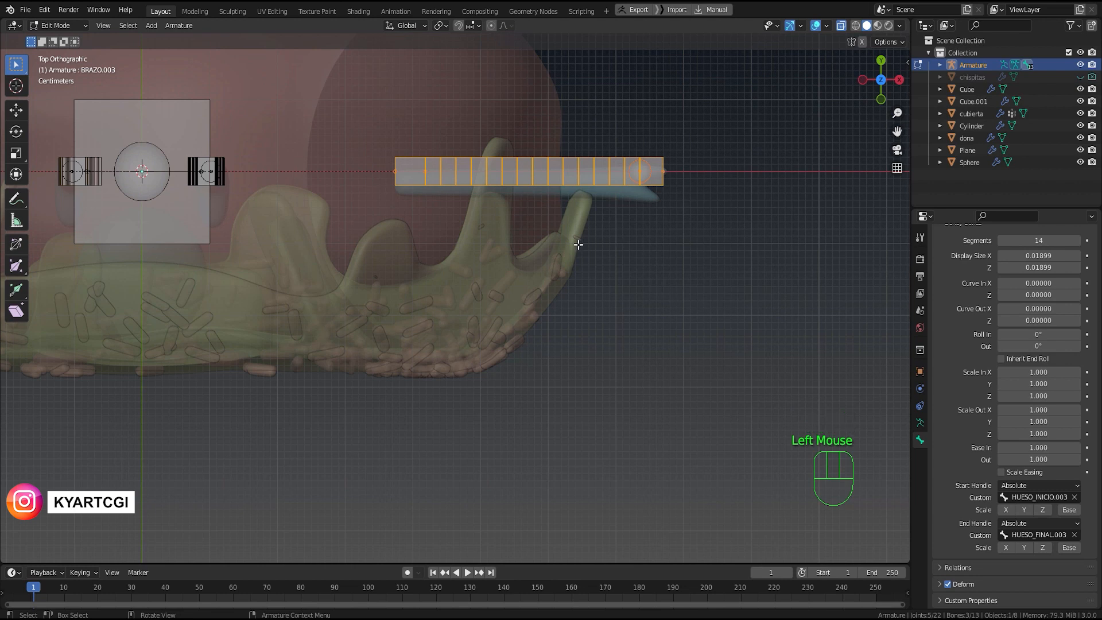
key(g)
key(y)
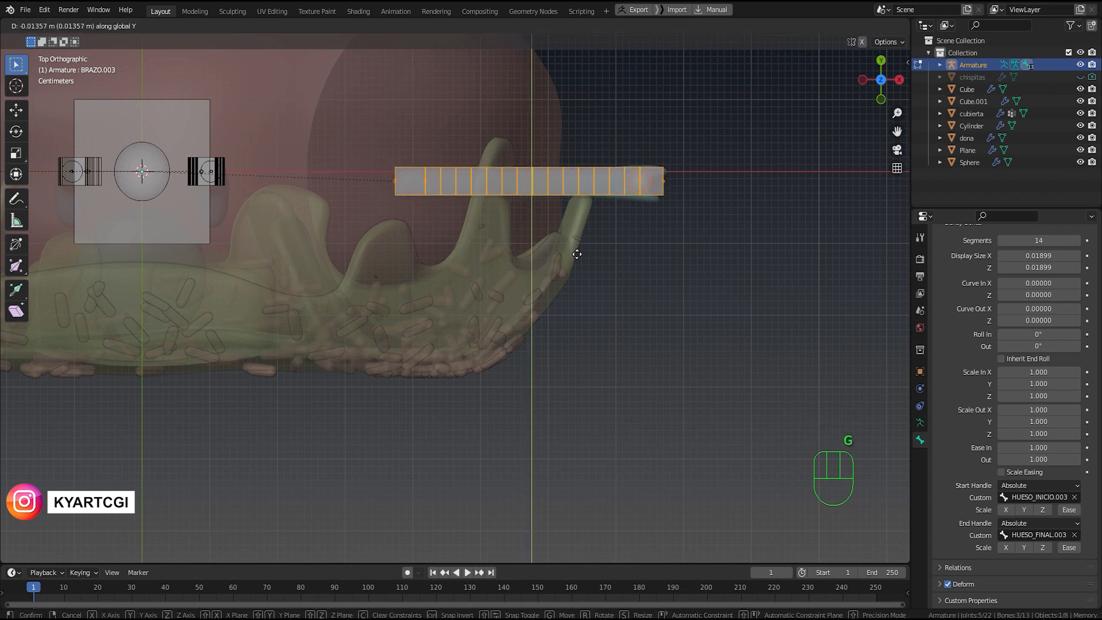
click(578, 256)
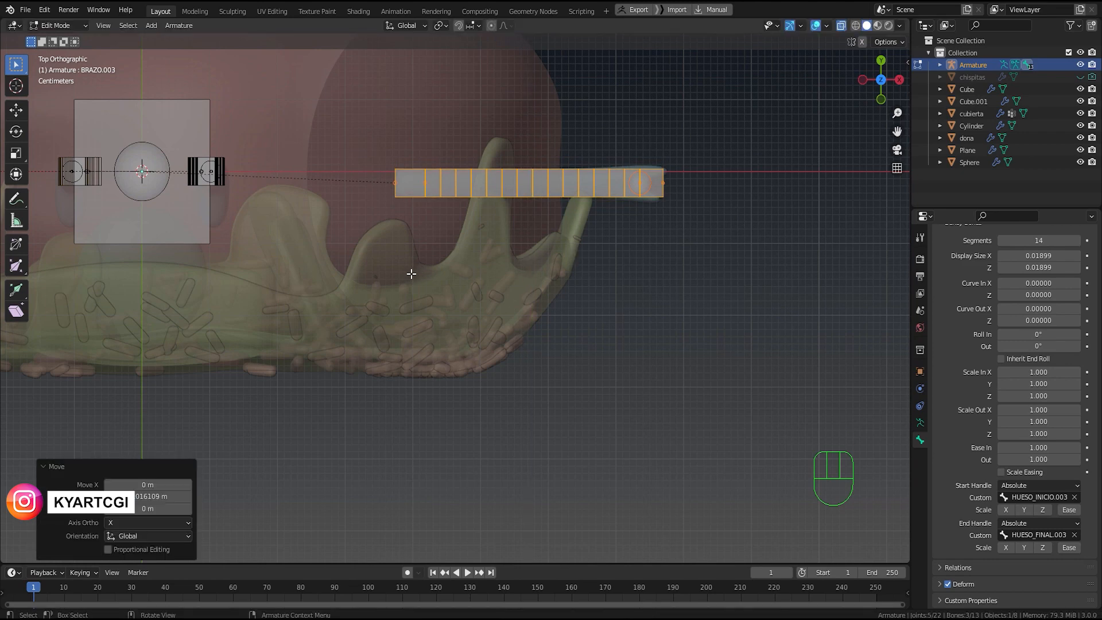
Step: Move the -X arm's three-bone chain about -0.0136 m along Y to line it up with its arm mesh
mouse_move(580, 275)
shift+middle_down()
mouse_move(591, 276)
mouse_move(565, 292)
shift+middle_up()
shift+middle_drag(280, 265, 436, 282)
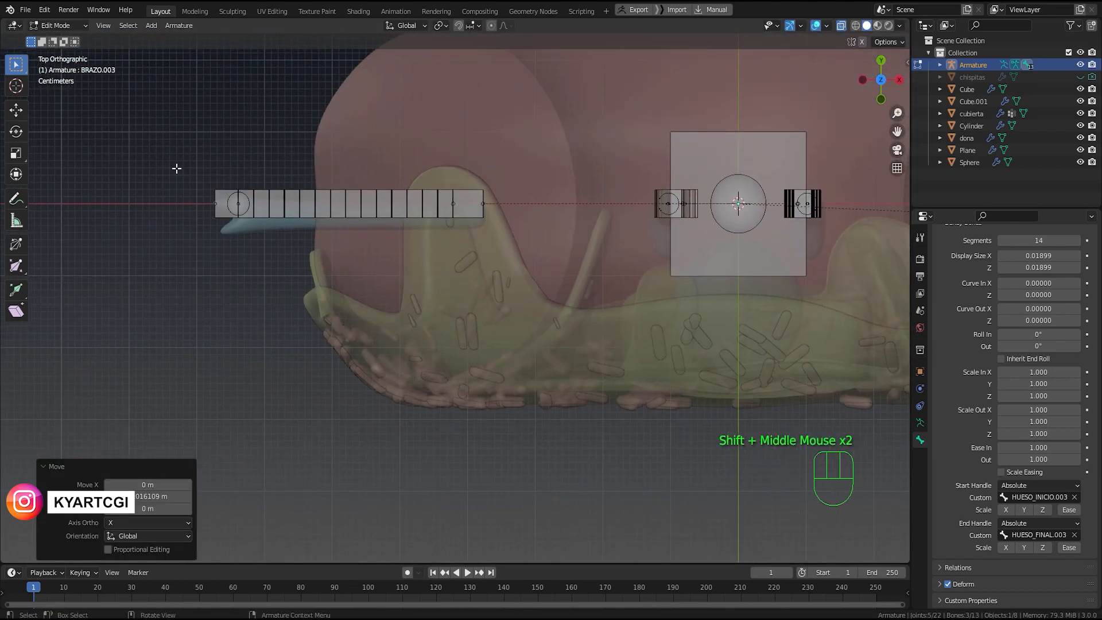
drag(177, 168, 528, 281)
key(g)
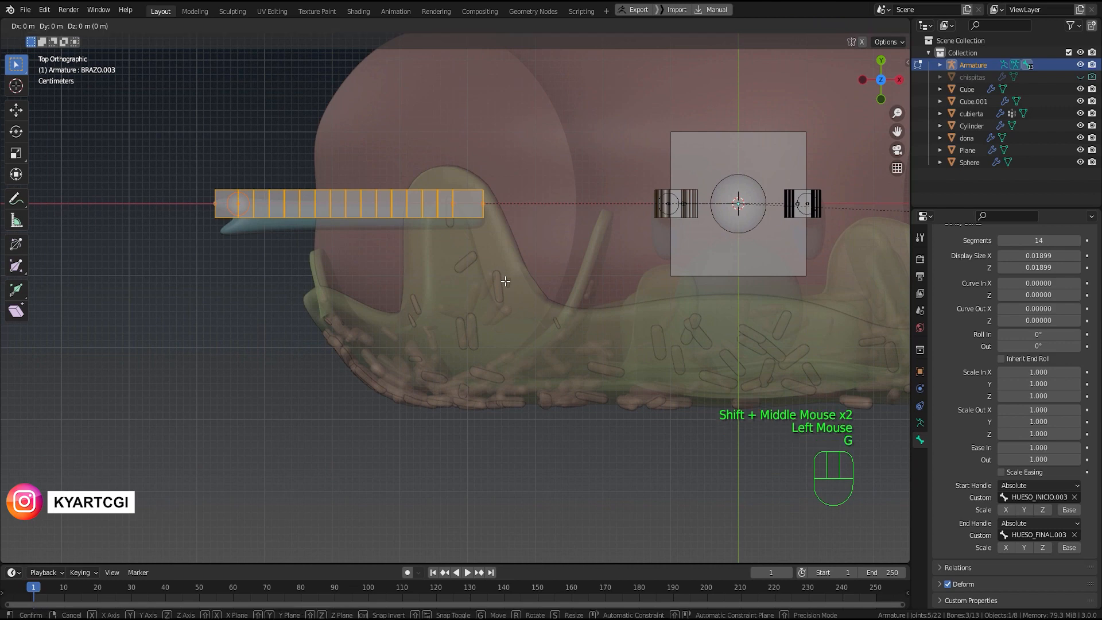
key(y)
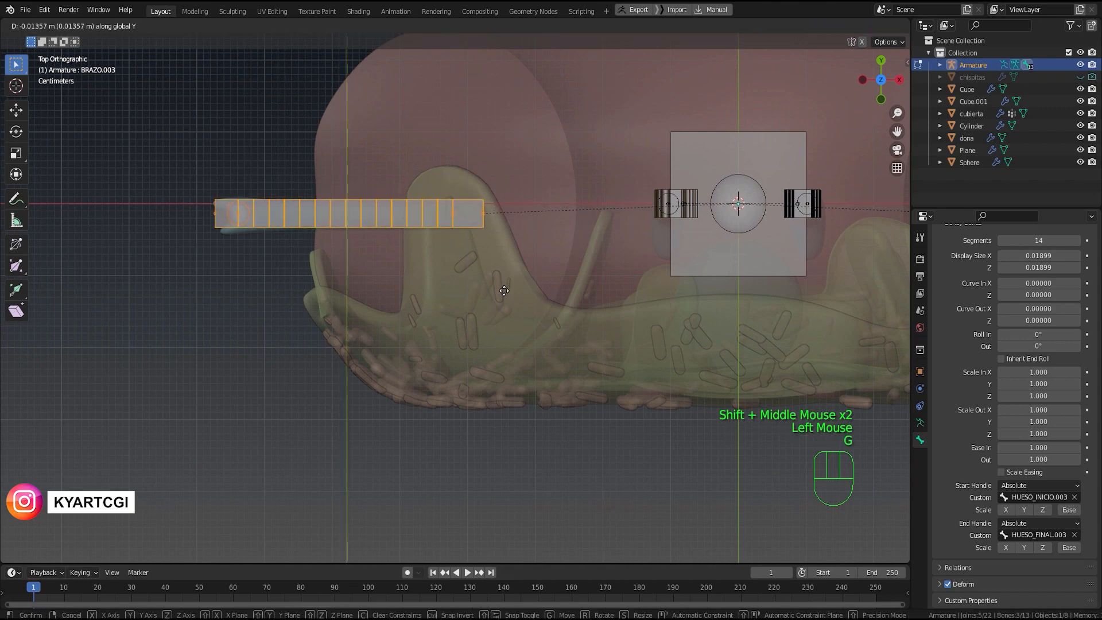
click(505, 290)
Step: Switch the armature from Edit Mode to Pose Mode
middle_drag(560, 373, 559, 254)
shift+middle_drag(595, 396, 417, 343)
scroll(362, 346, down, 2)
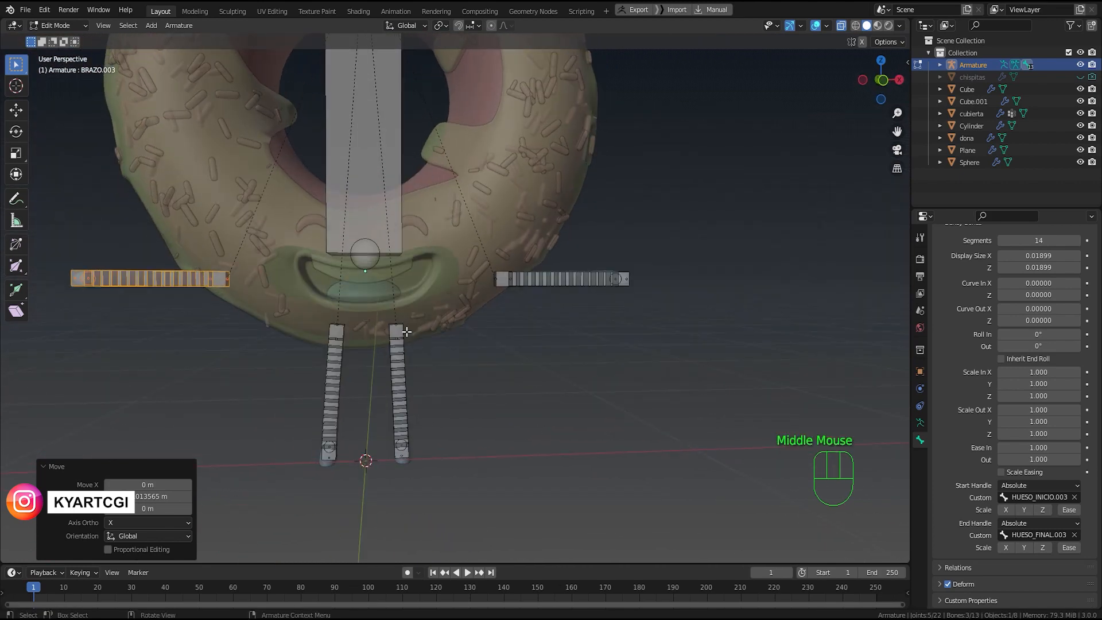
key(ctrl+Tab)
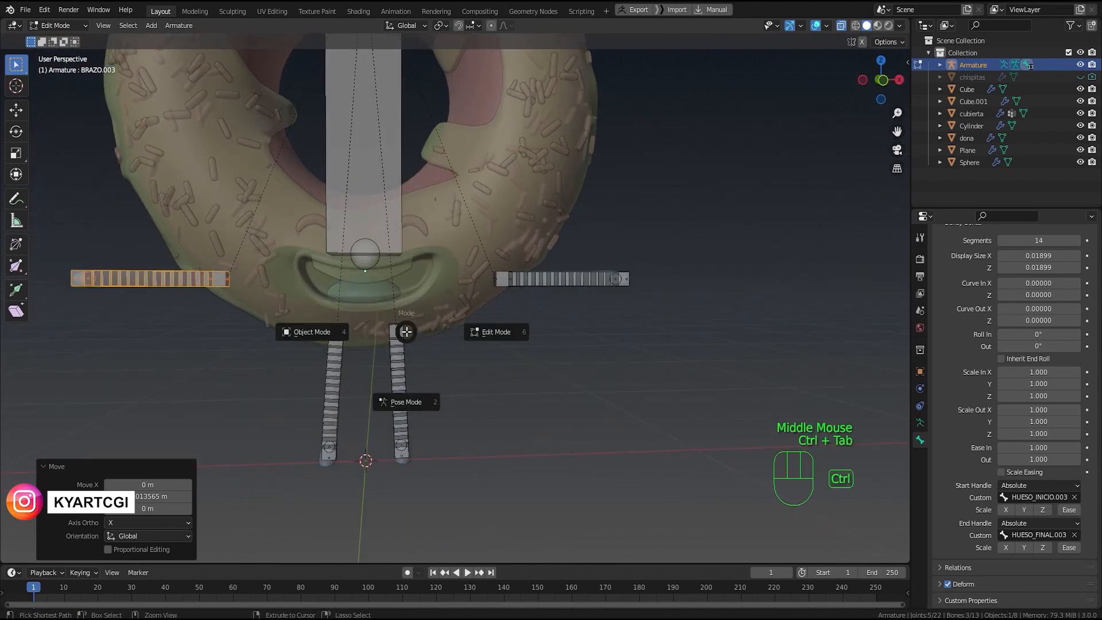
click(402, 402)
scroll(470, 390, down, 2)
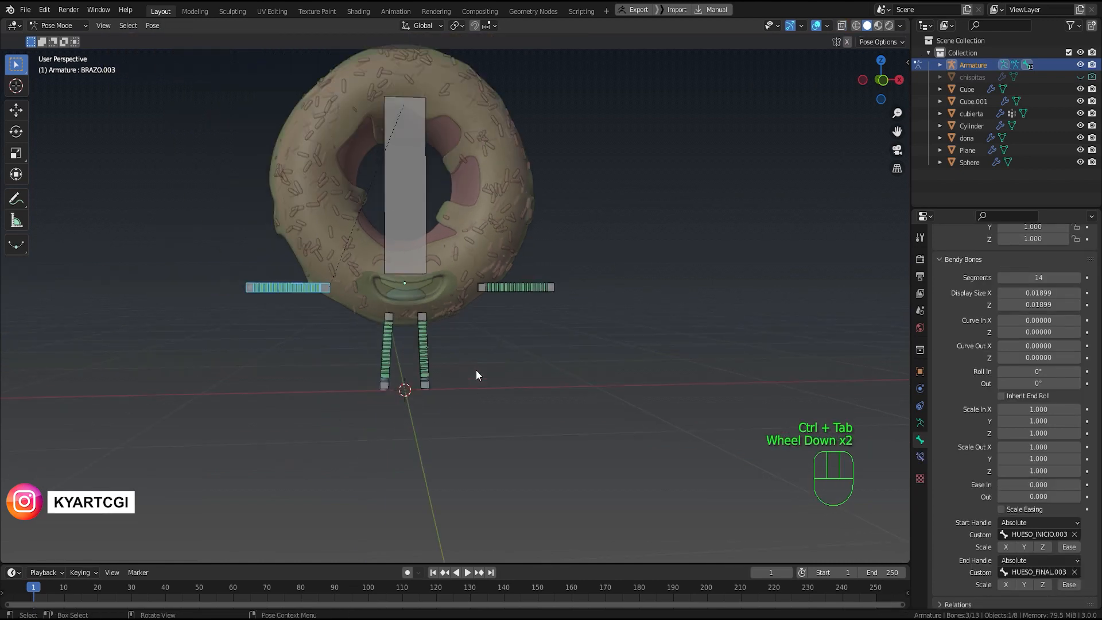
Step: Try moving the body bone toward +X and upward to test how the arm and leg chains follow it
key(KP_1)
scroll(460, 339, up, 4)
shift+middle_drag(455, 345, 530, 448)
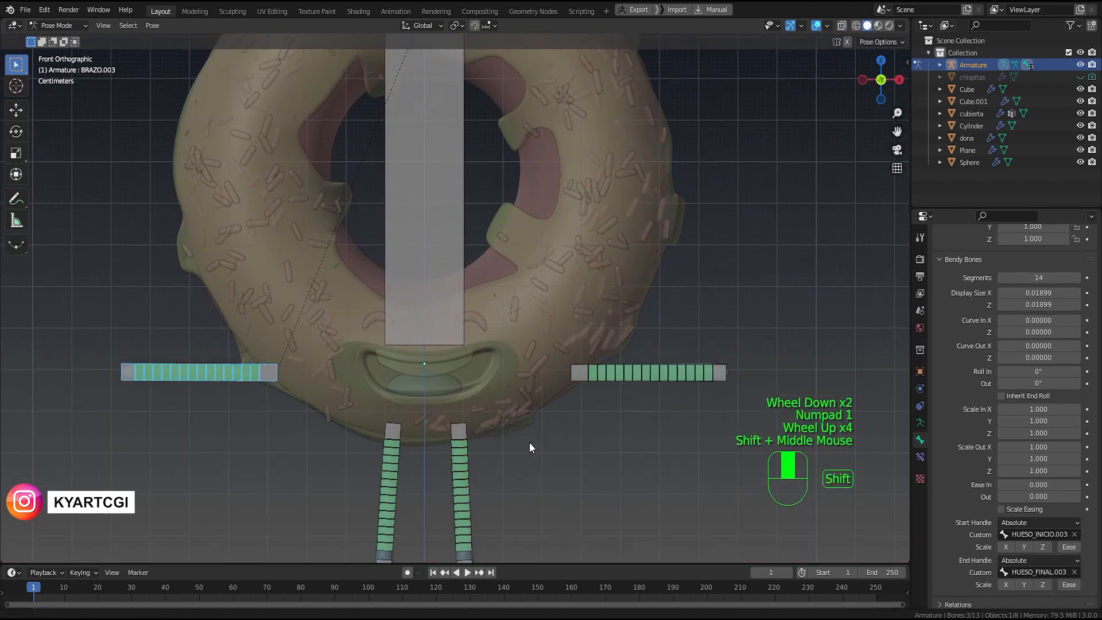
scroll(529, 448, down, 2)
click(433, 277)
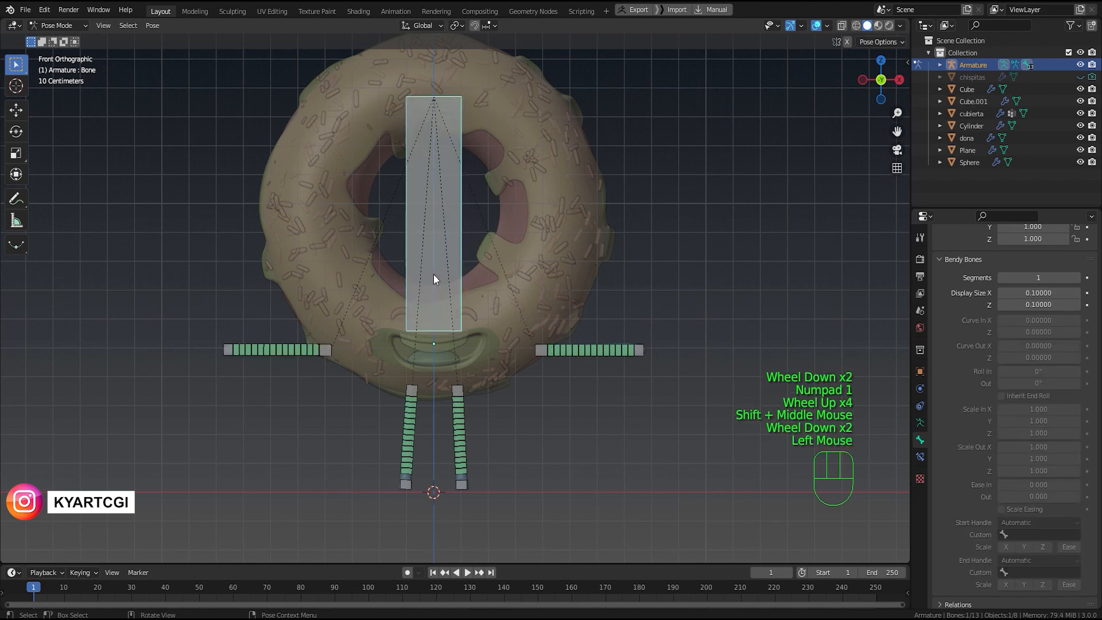
key(g)
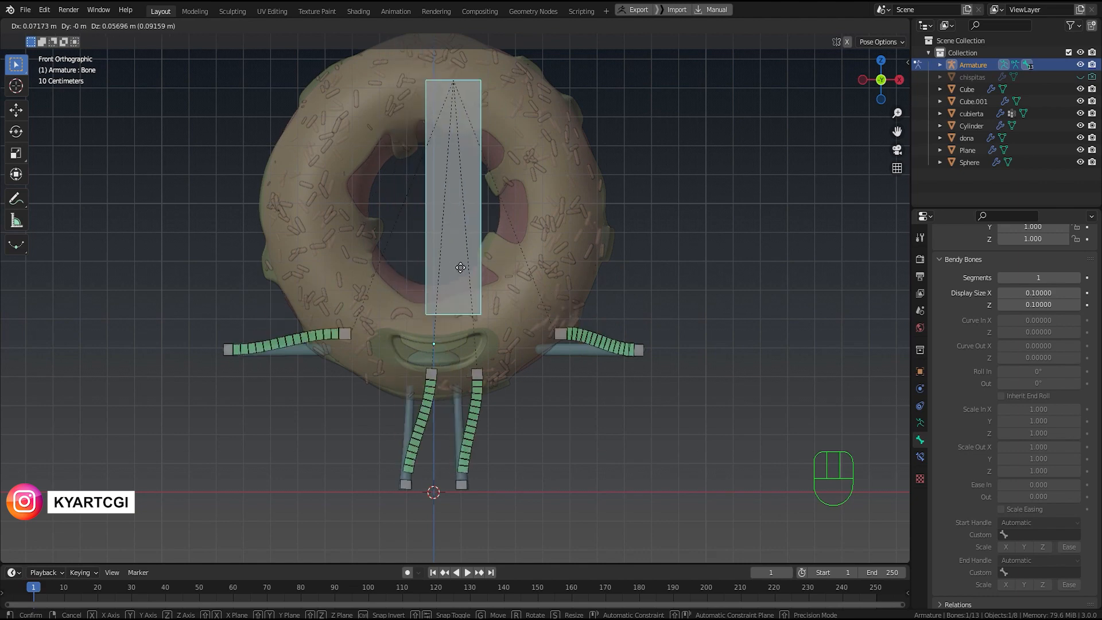
right_click(445, 269)
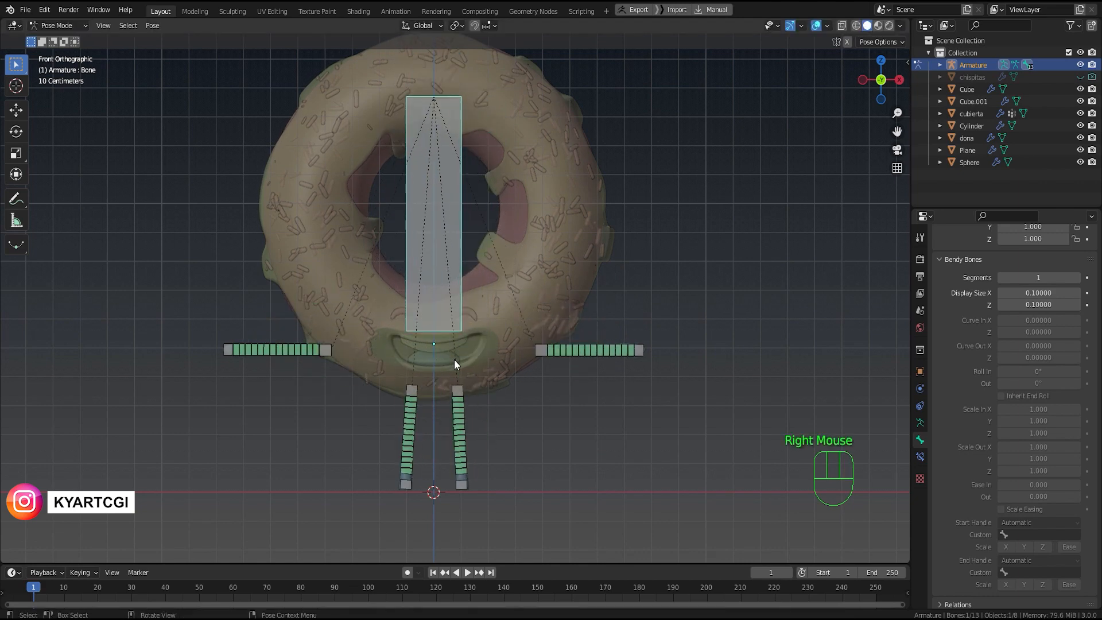
key(ctrl+z)
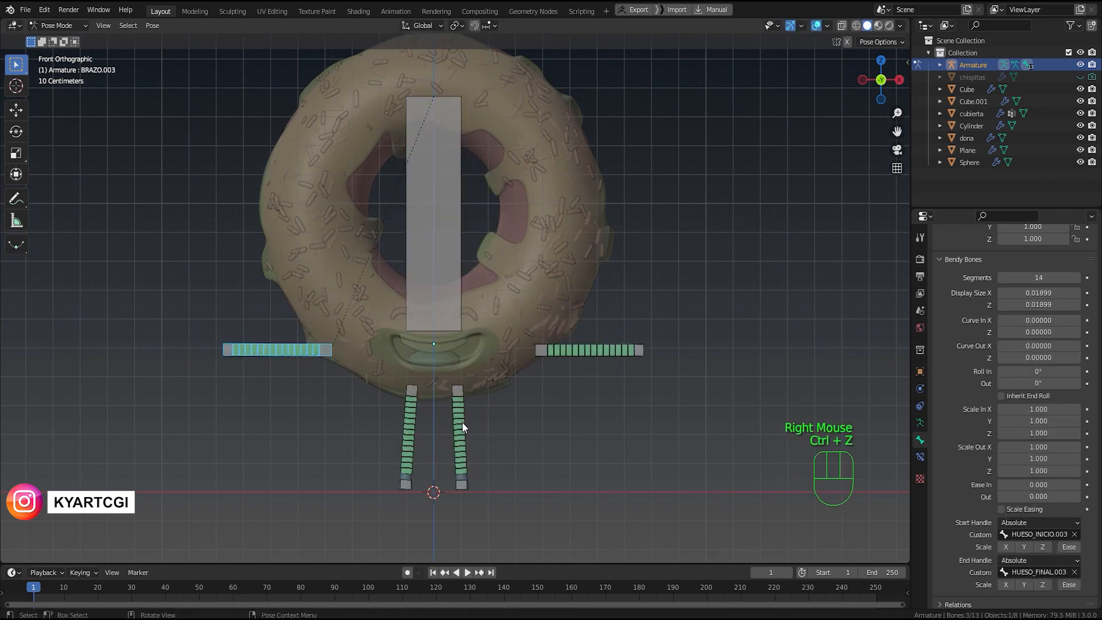
Step: Try moving the +X leg's end bone HUESO_FINAL.002 downward to test how the bendy leg bone stretches
scroll(461, 432, up, 3)
scroll(460, 432, down, 2)
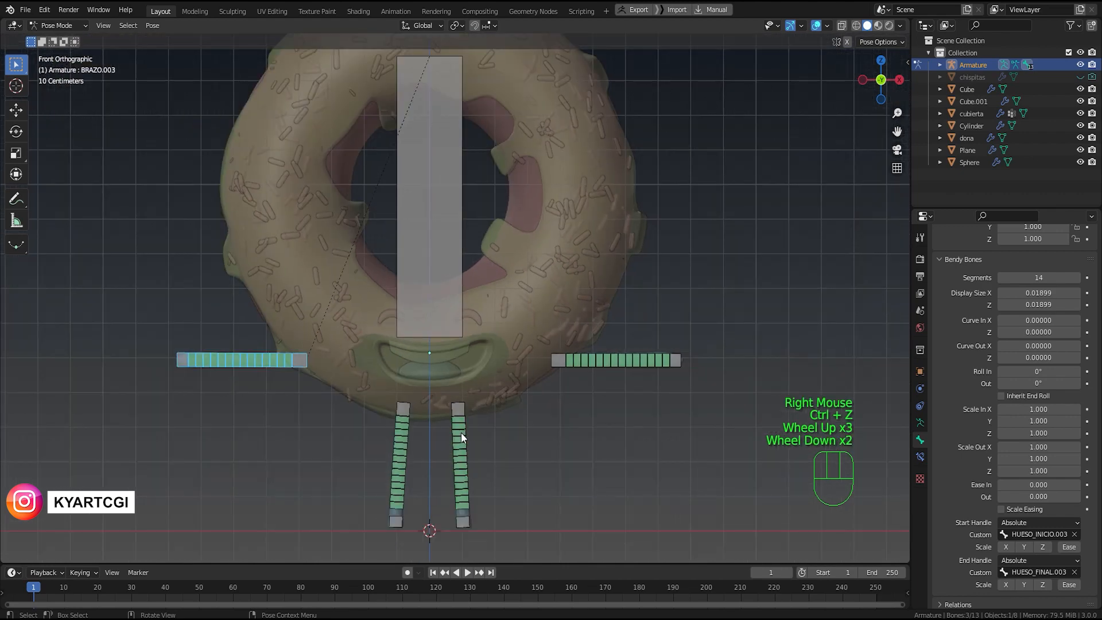
click(462, 475)
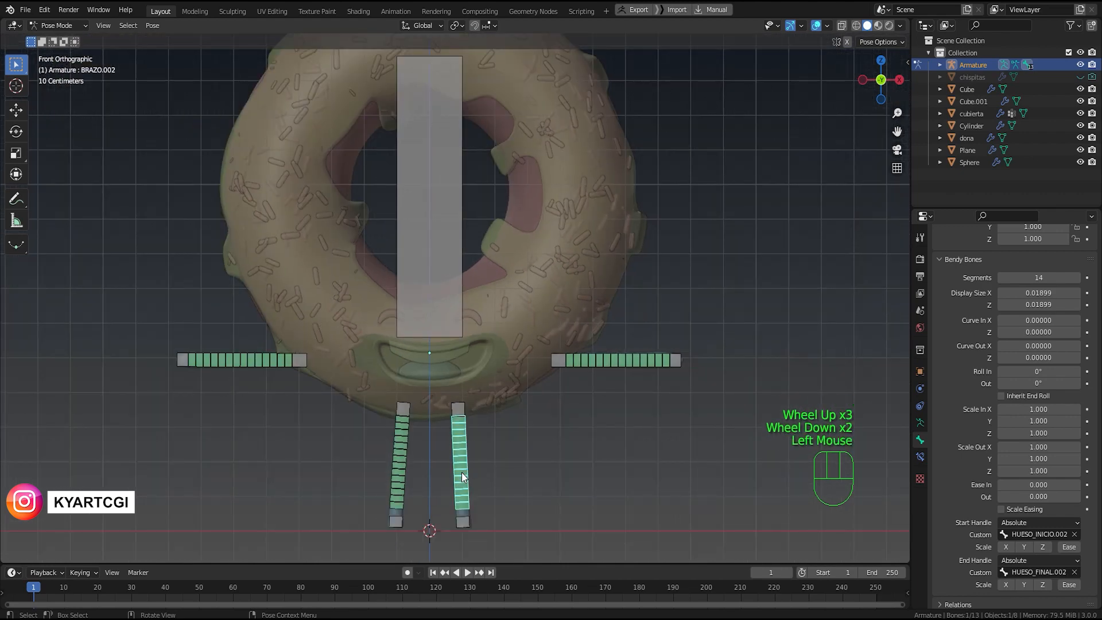
scroll(463, 476, up, 2)
shift+middle_drag(459, 442, 488, 301)
click(493, 434)
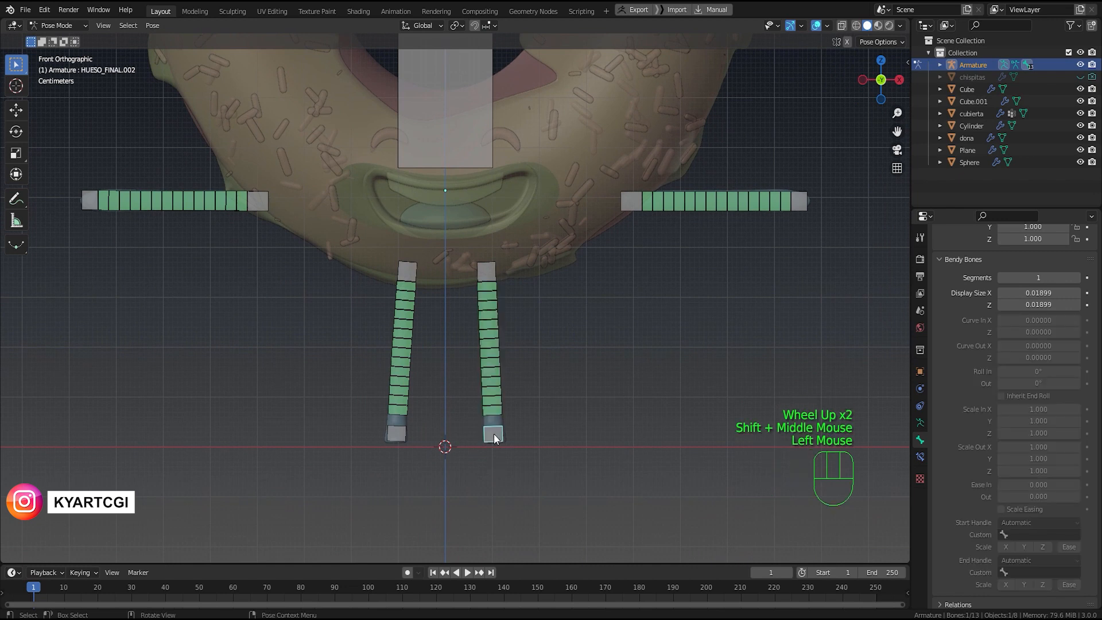
key(g)
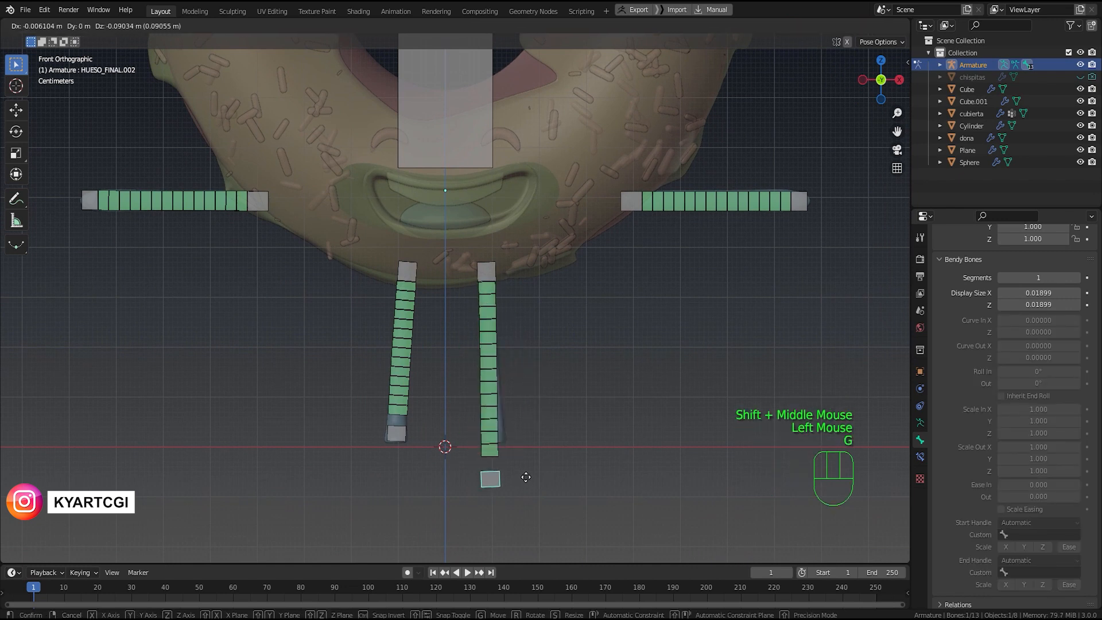
right_click(498, 424)
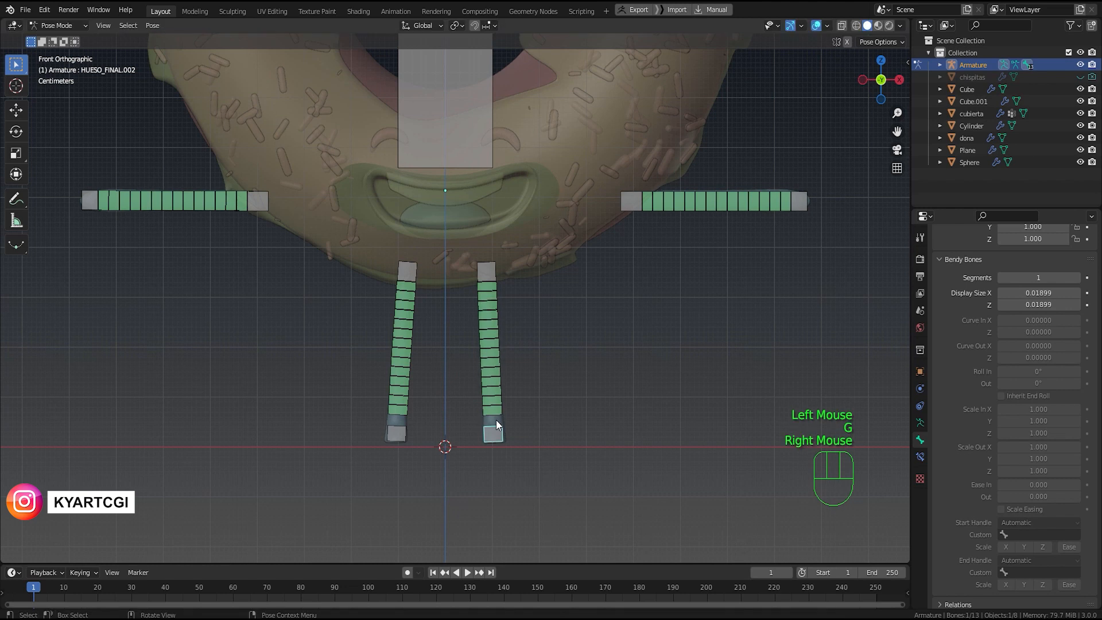
Step: Try moving the end bones of the +X and -X arms to test how their bendy bones follow
click(800, 205)
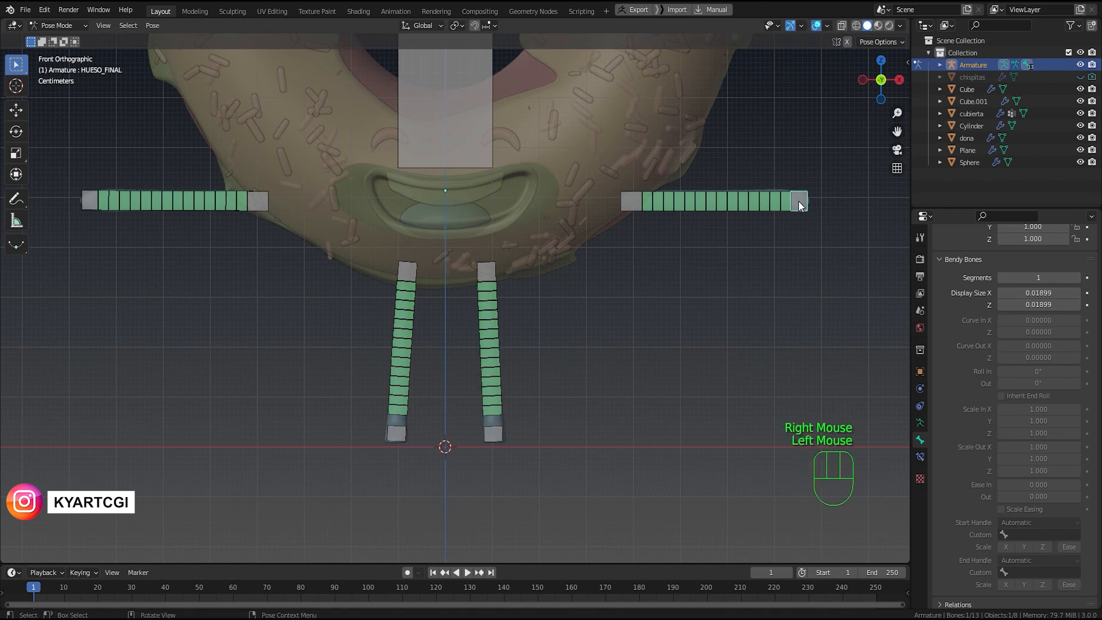
key(g)
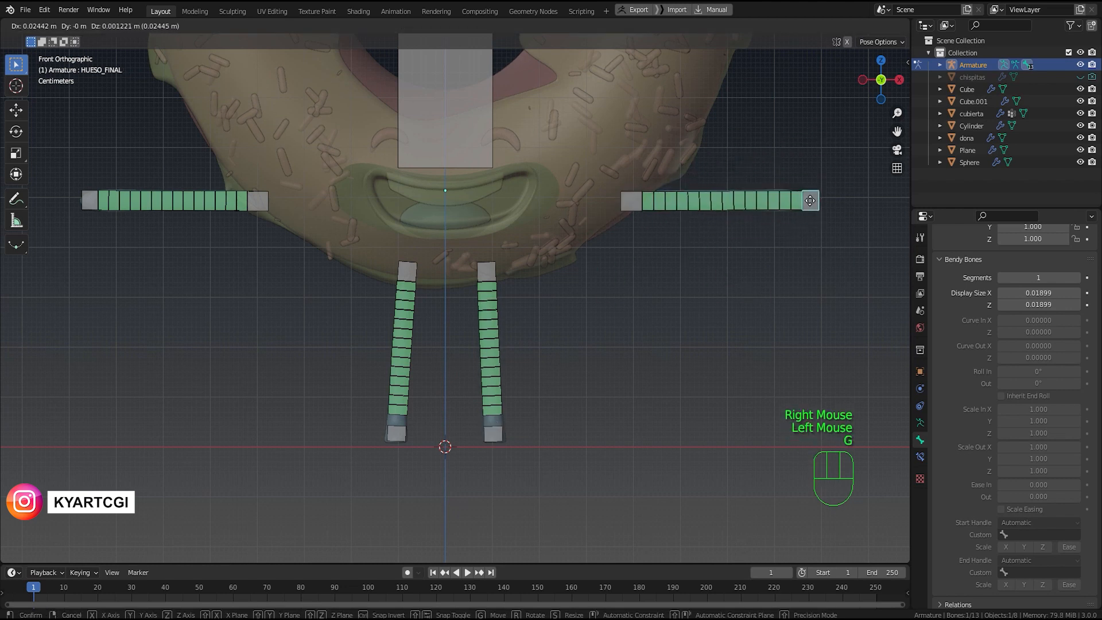
right_click(810, 200)
click(92, 199)
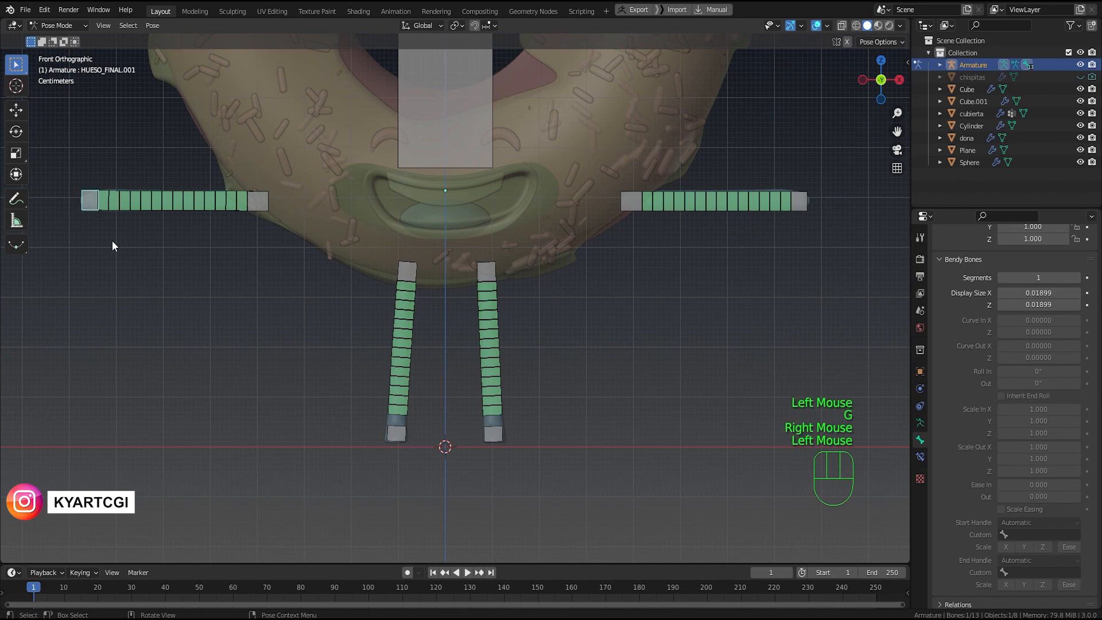
key(g)
right_click(139, 251)
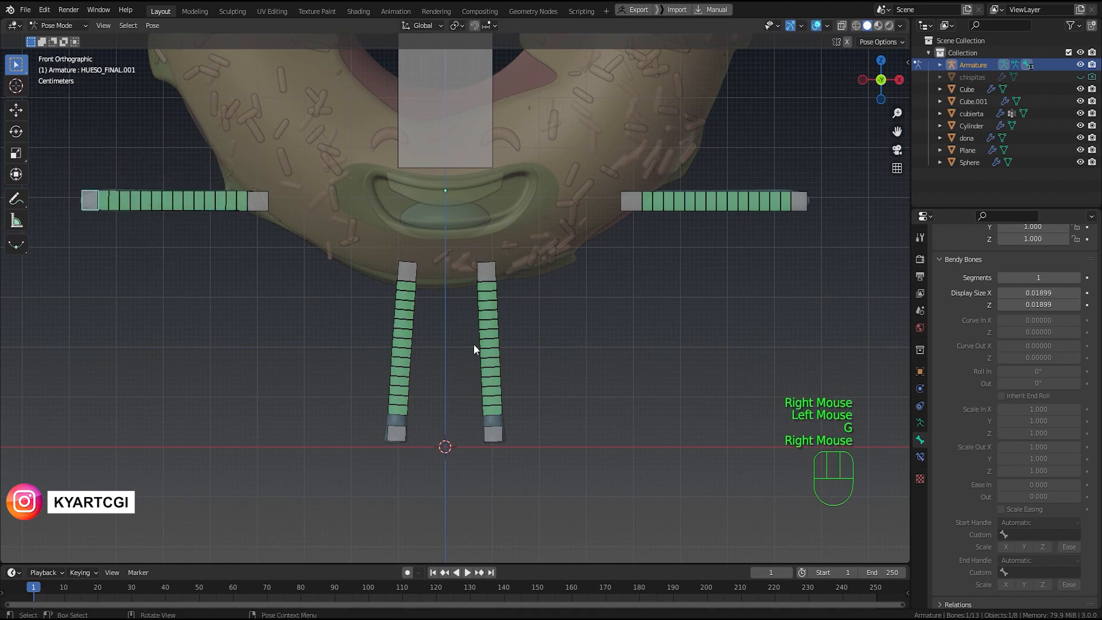
Step: In Edit Mode, parent the +X arm's end bone HUESO_FINAL to the central body bone with Keep Offset
scroll(388, 285, down, 2)
key(Tab)
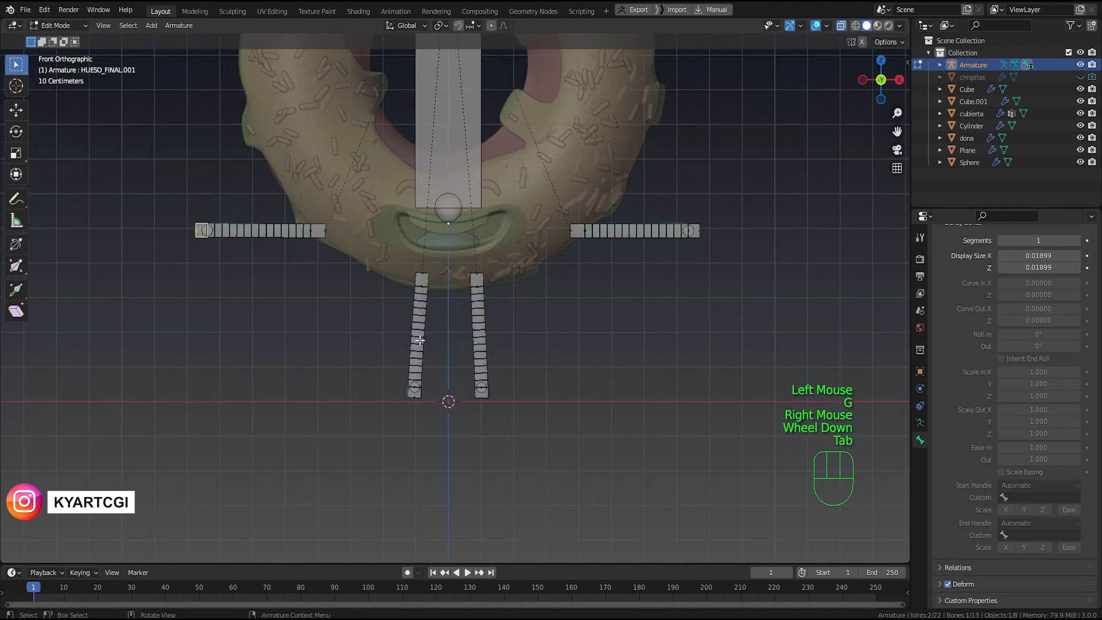
click(699, 229)
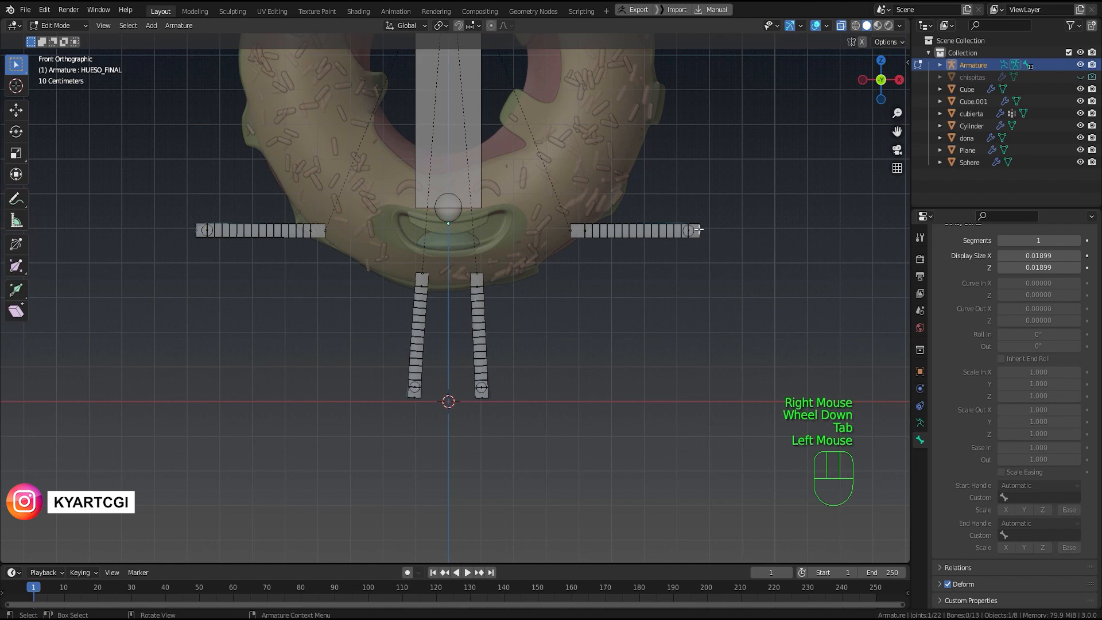
click(694, 233)
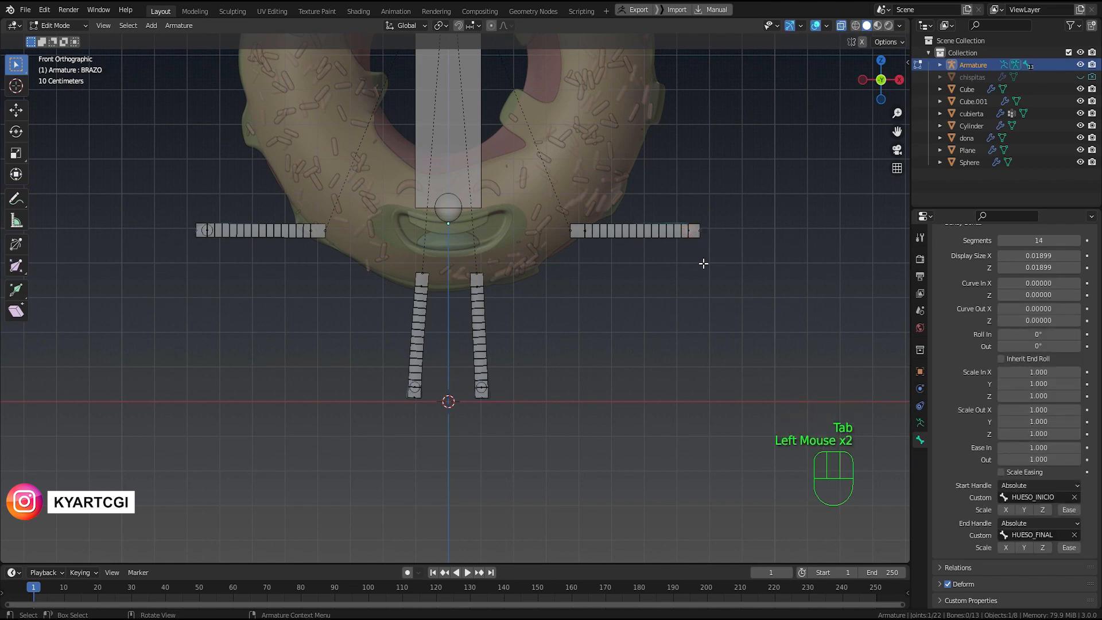
scroll(704, 264, up, 3)
shift+middle_drag(704, 263, 460, 423)
scroll(574, 318, down, 2)
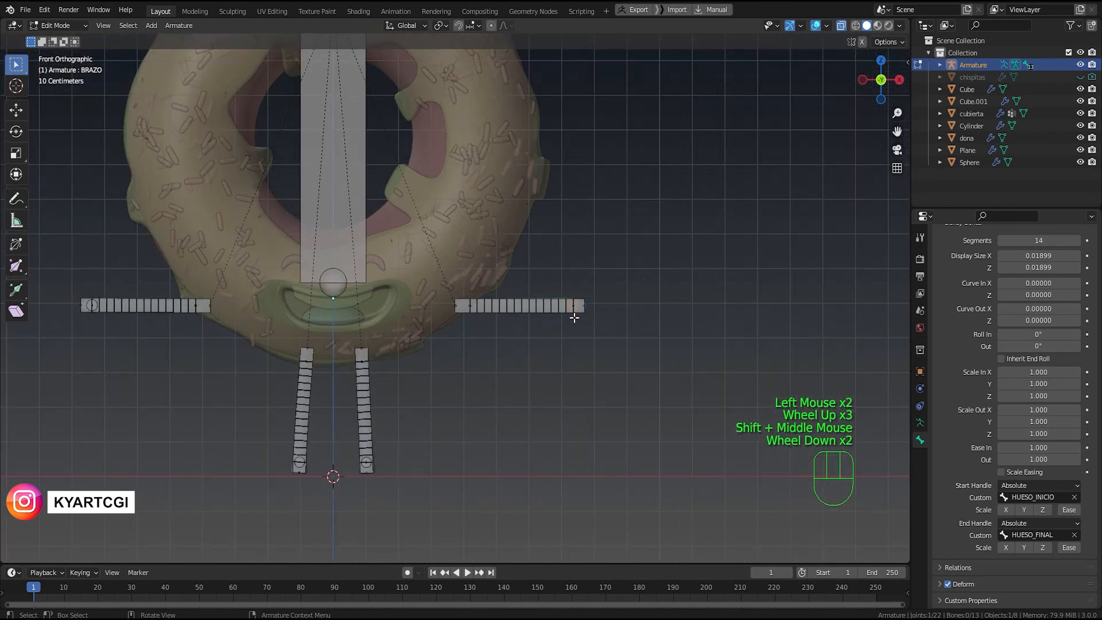
click(581, 308)
scroll(581, 309, up, 3)
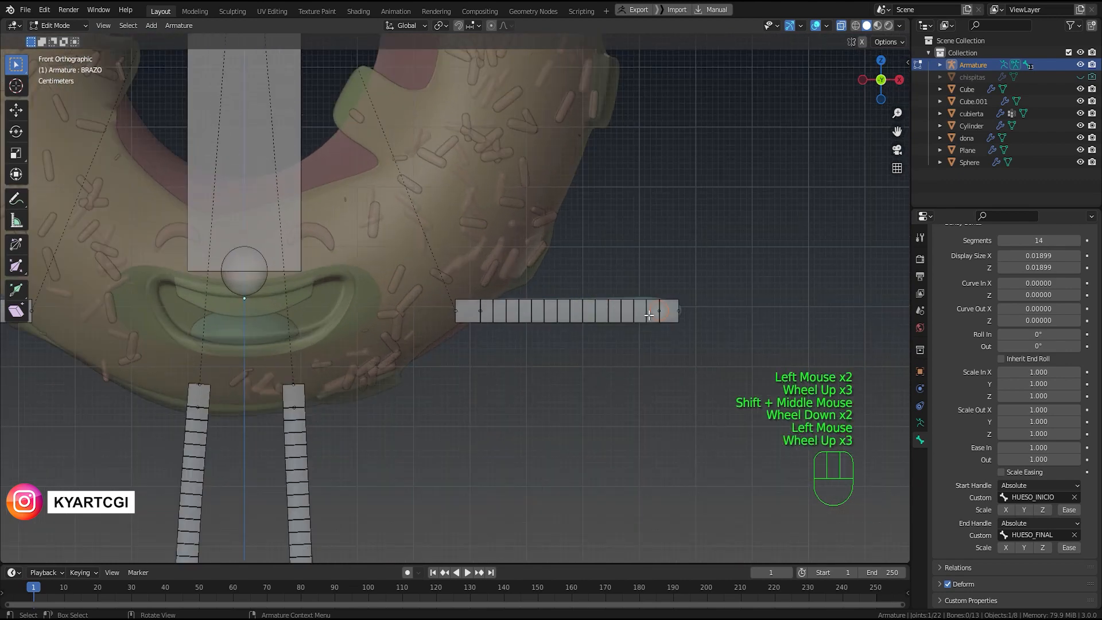
click(673, 308)
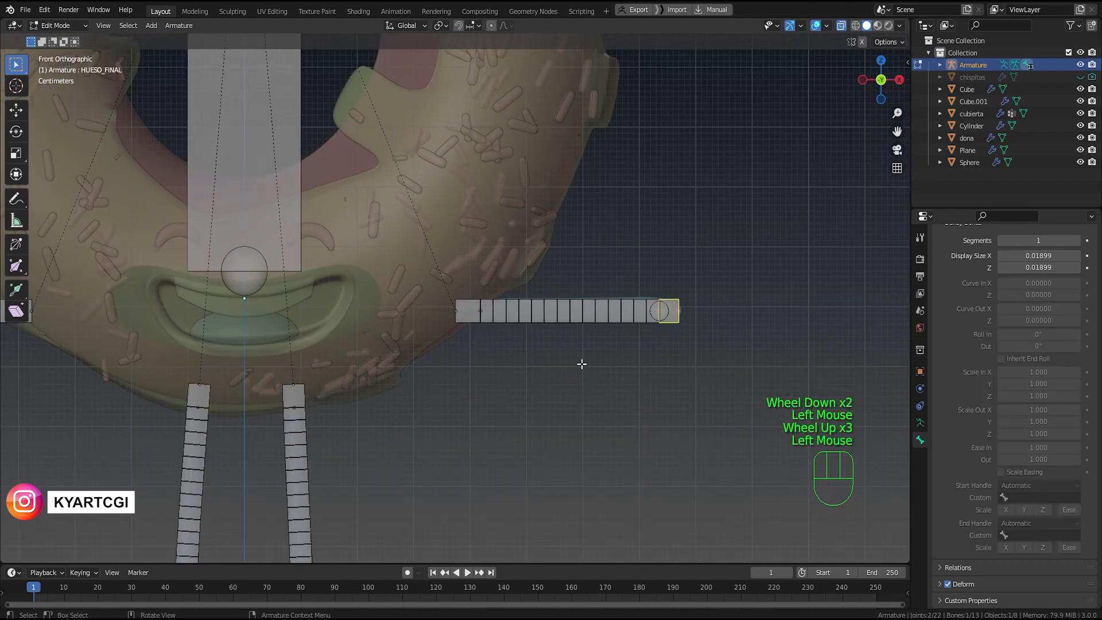
shift+middle_drag(581, 364, 541, 347)
shift+click(359, 232)
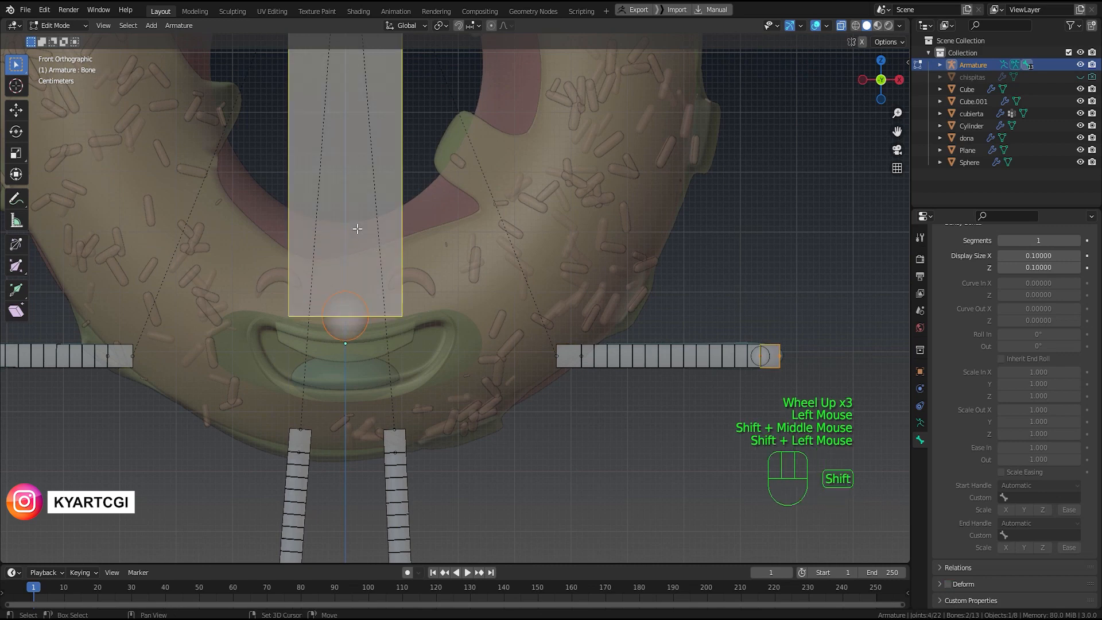
key(ctrl+p)
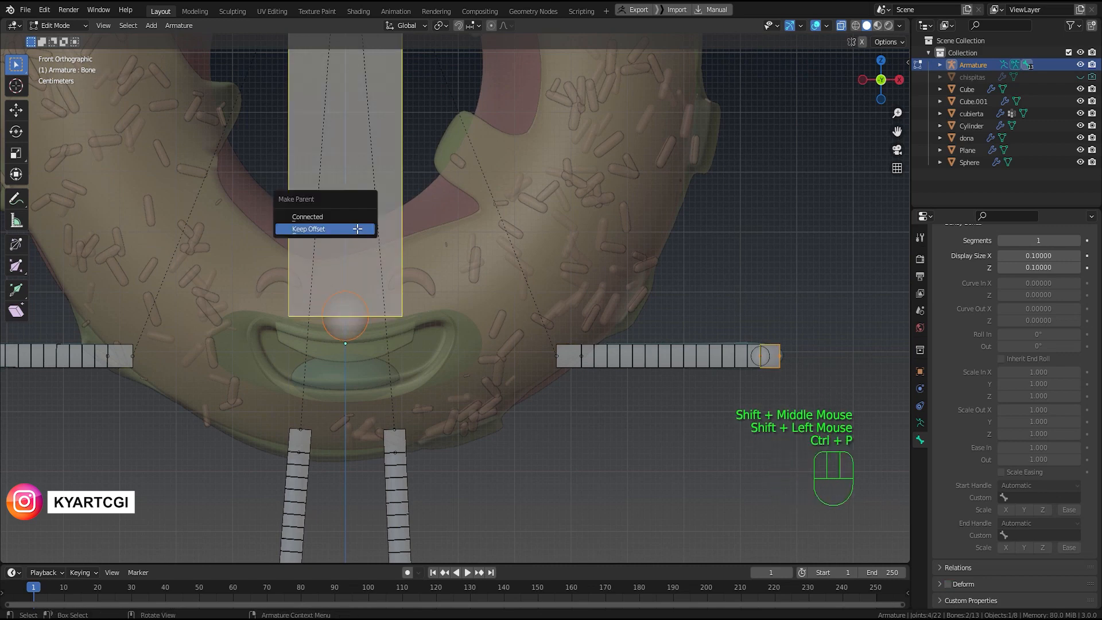
click(358, 230)
Step: Parent the -X arm's end bone HUESO_FINAL.001 to the central body bone with Keep Offset
shift+middle_drag(821, 349, 296, 304)
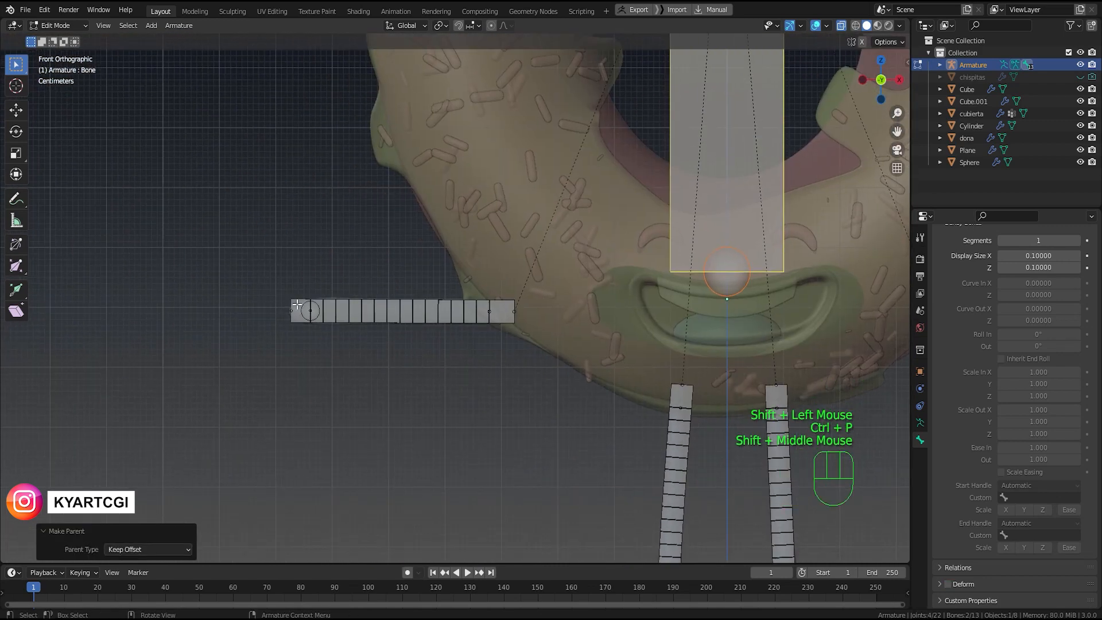
click(297, 313)
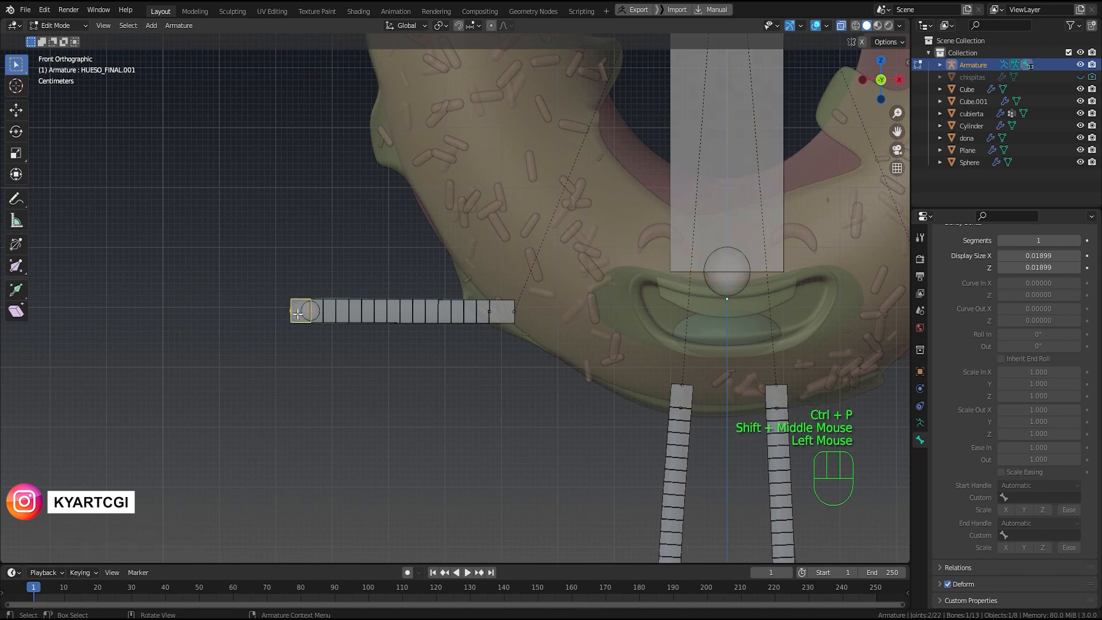
shift+click(712, 222)
key(ctrl+p)
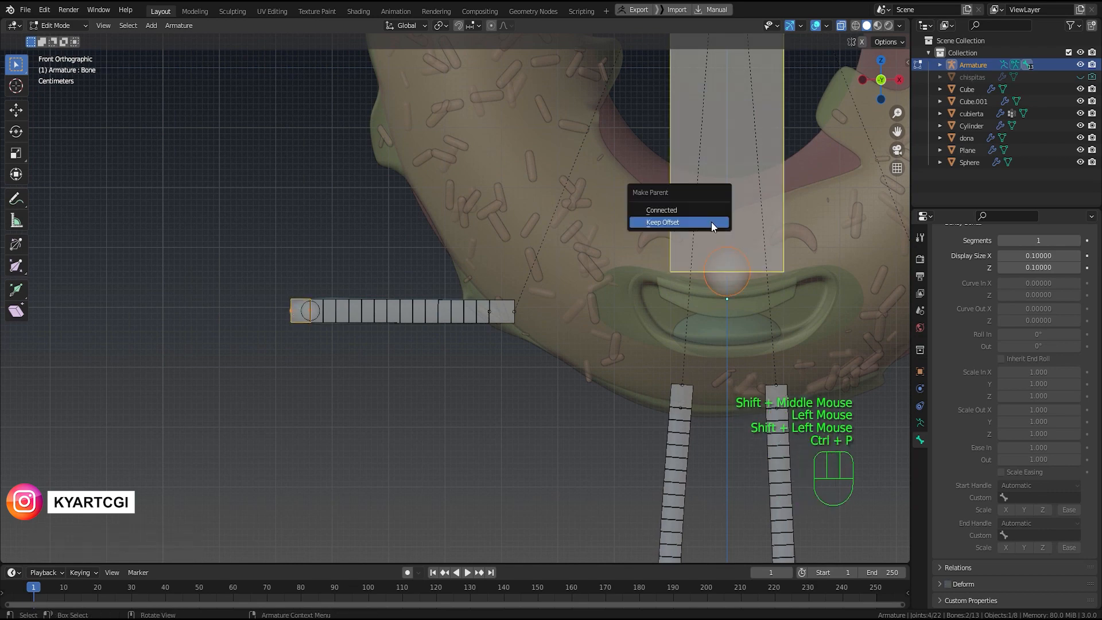
click(712, 222)
Step: Switch the armature to Object Mode and hide it in the viewport to expose the character meshes
scroll(548, 343, down, 2)
scroll(548, 343, up, 1)
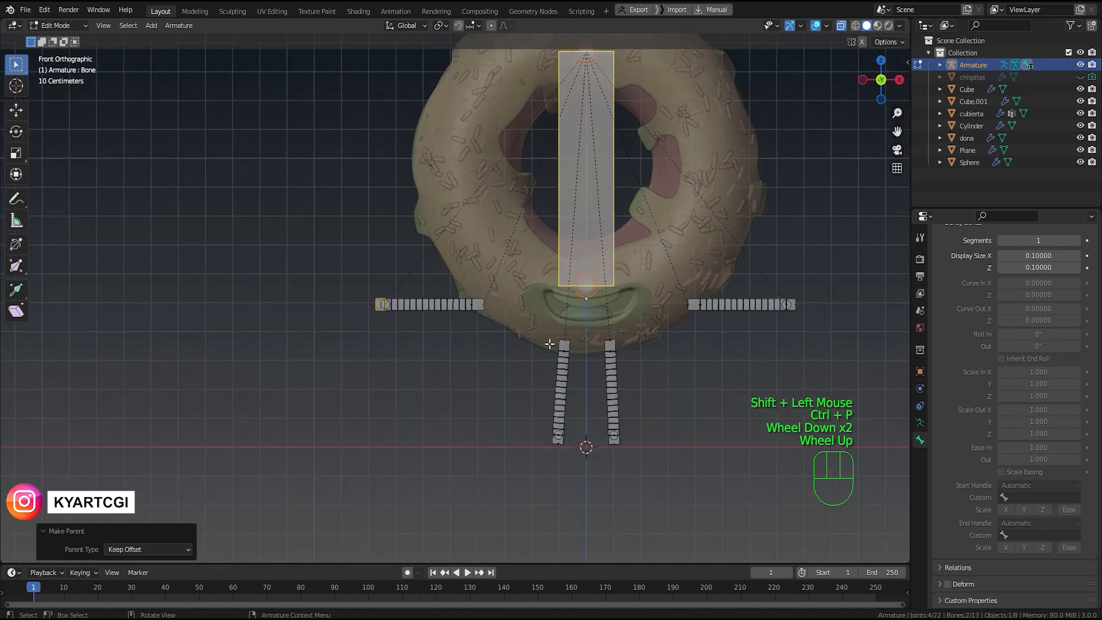
key(Tab)
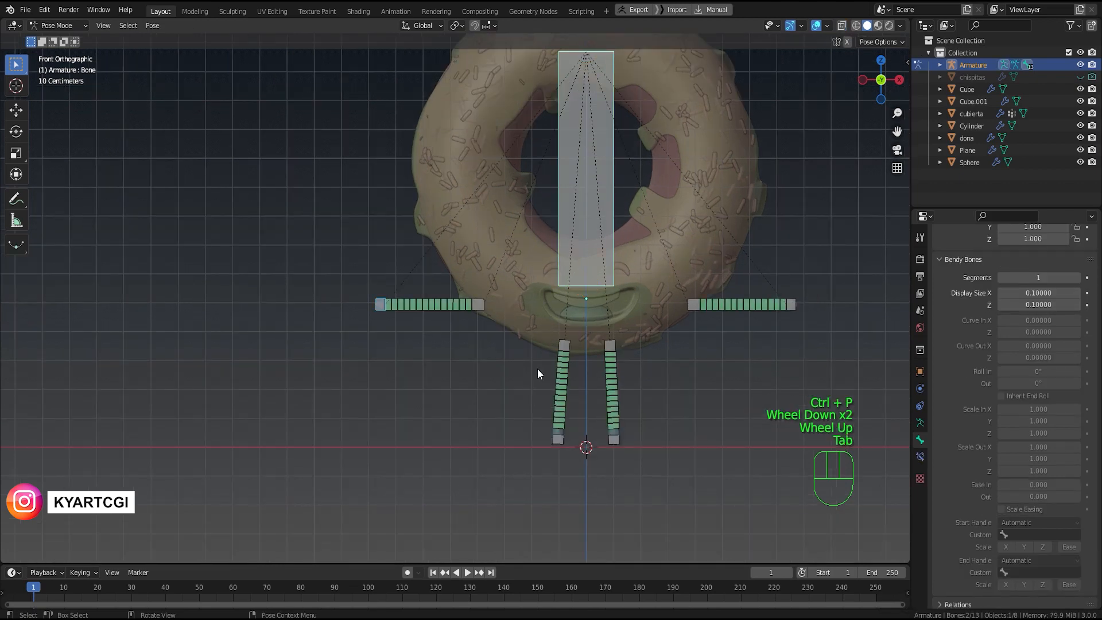
drag(73, 26, 73, 41)
scroll(653, 350, down, 2)
middle_drag(653, 349, 619, 370)
key(q)
scroll(560, 291, up, 3)
scroll(559, 291, down, 2)
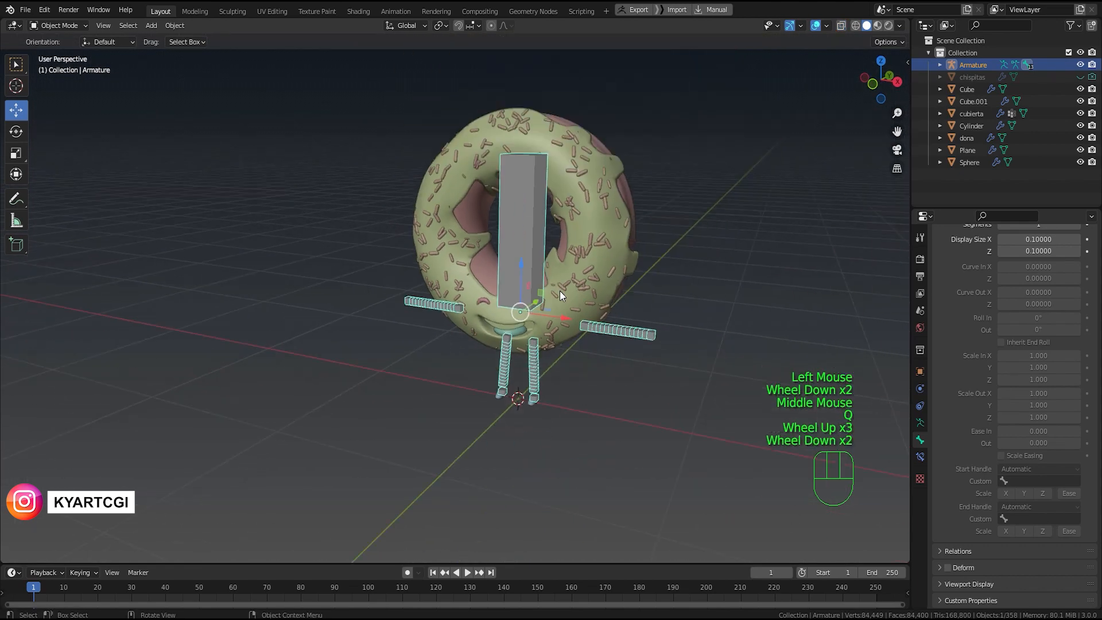
middle_drag(559, 290, 584, 370)
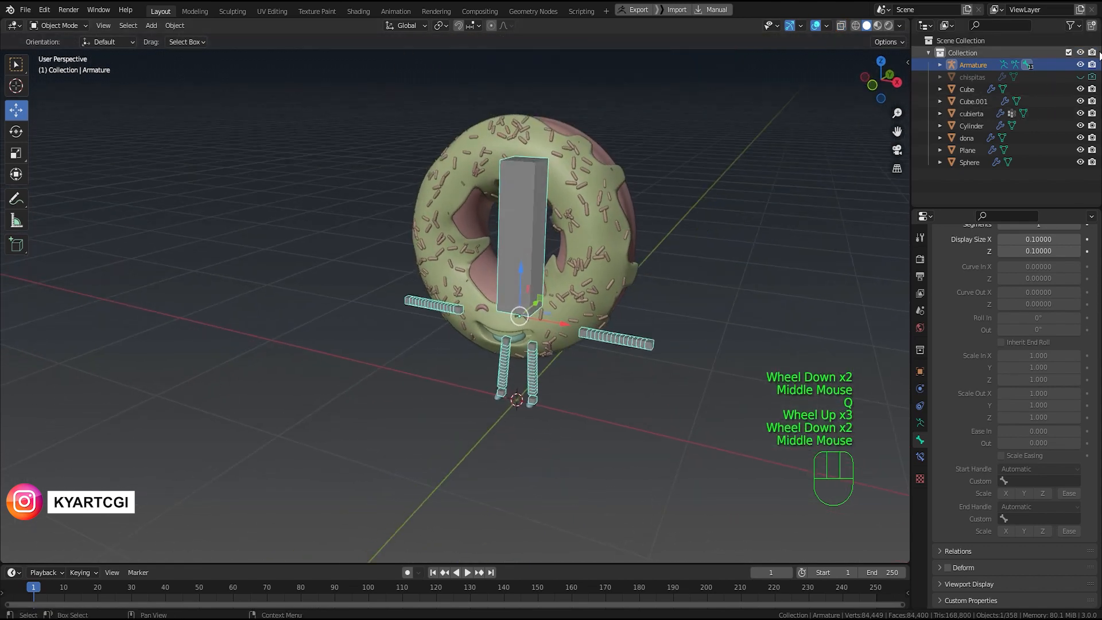
click(1080, 65)
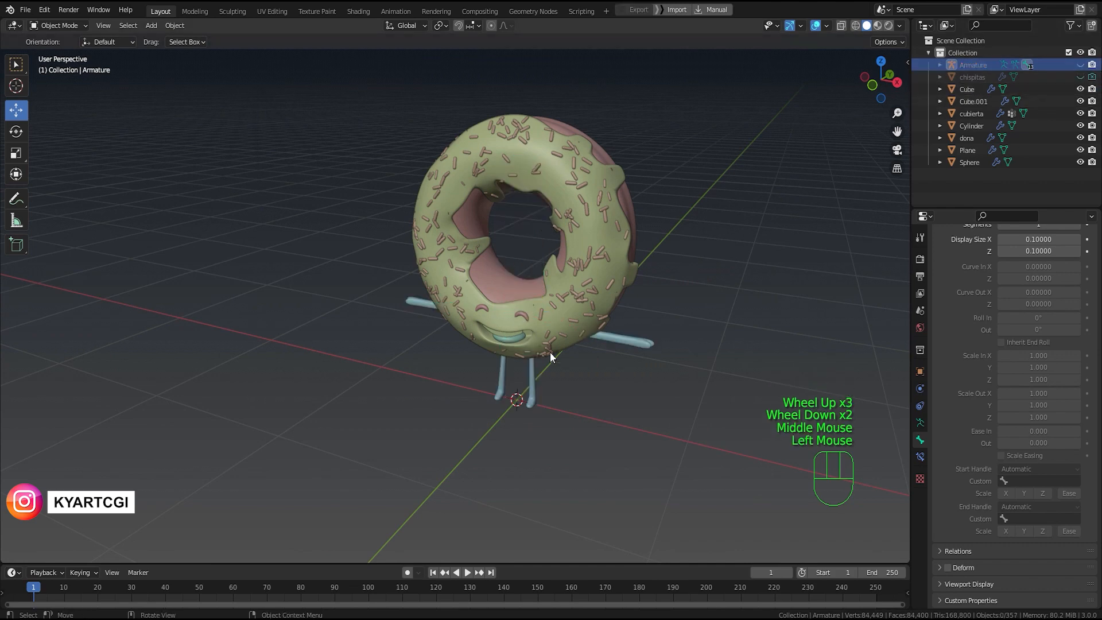
Step: Try moving the dona mesh upward along Z to test which parts follow it
scroll(530, 361, up, 1)
middle_drag(647, 266, 673, 277)
scroll(636, 248, down, 2)
click(546, 291)
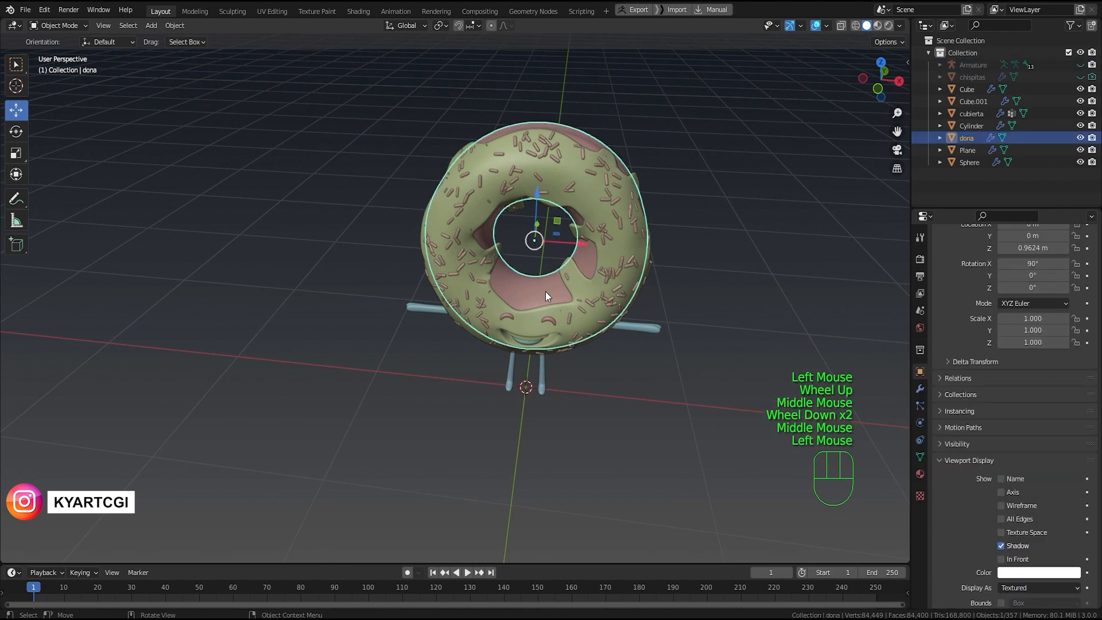
middle_drag(546, 291, 521, 127)
drag(536, 179, 539, 150)
key(ctrl+z)
Step: Parent the cubierta icing with its sprinkles to the dona mesh using the Object parent type
scroll(557, 230, up, 2)
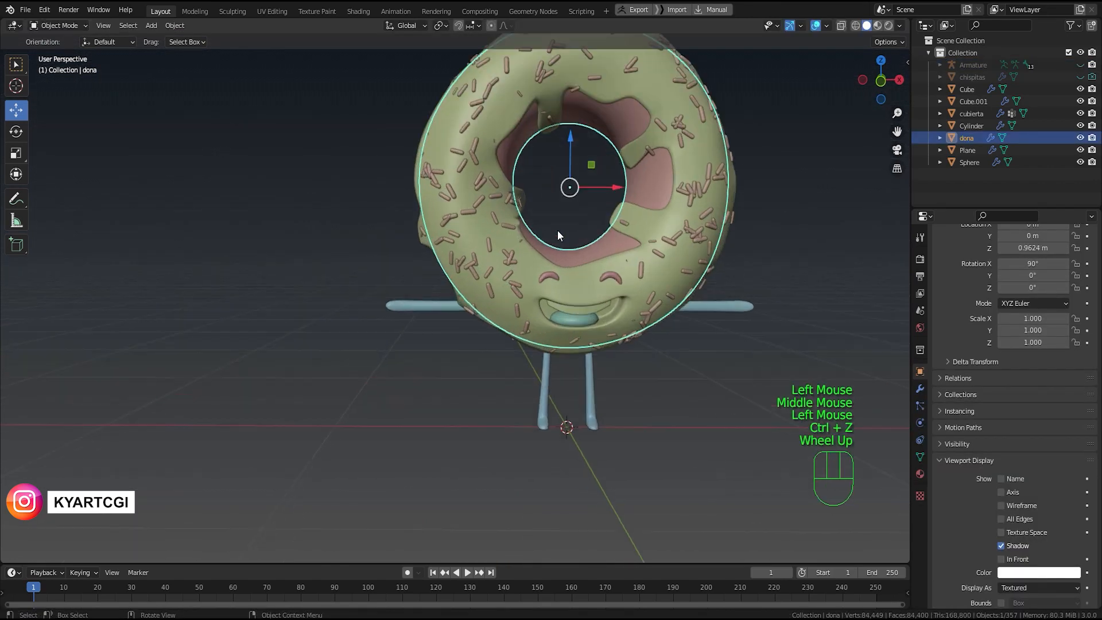
shift+middle_drag(557, 230, 612, 326)
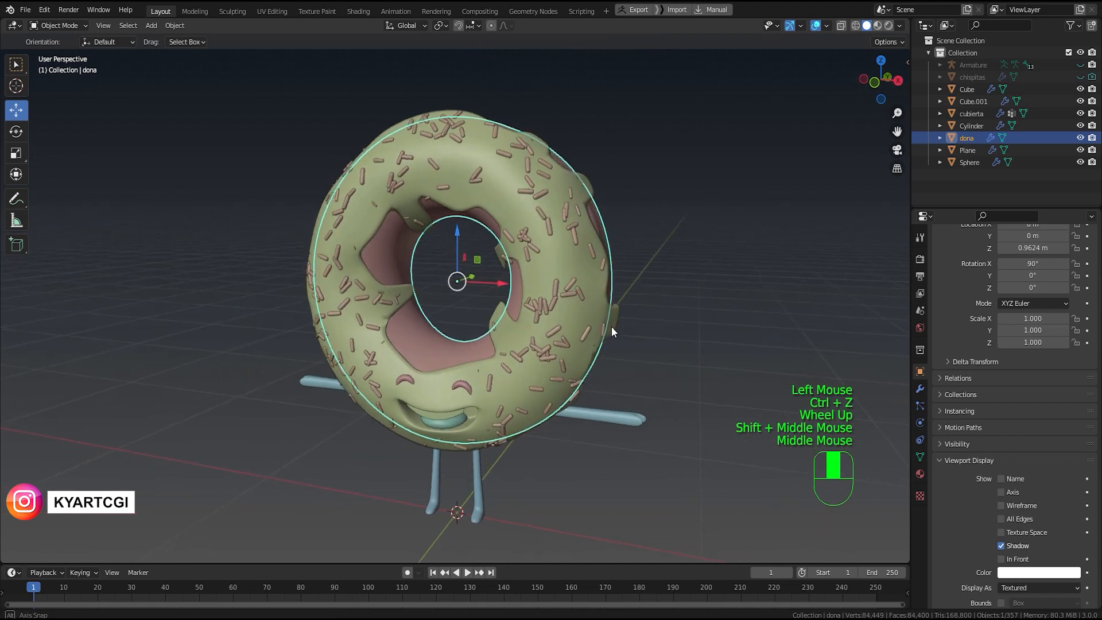
click(593, 274)
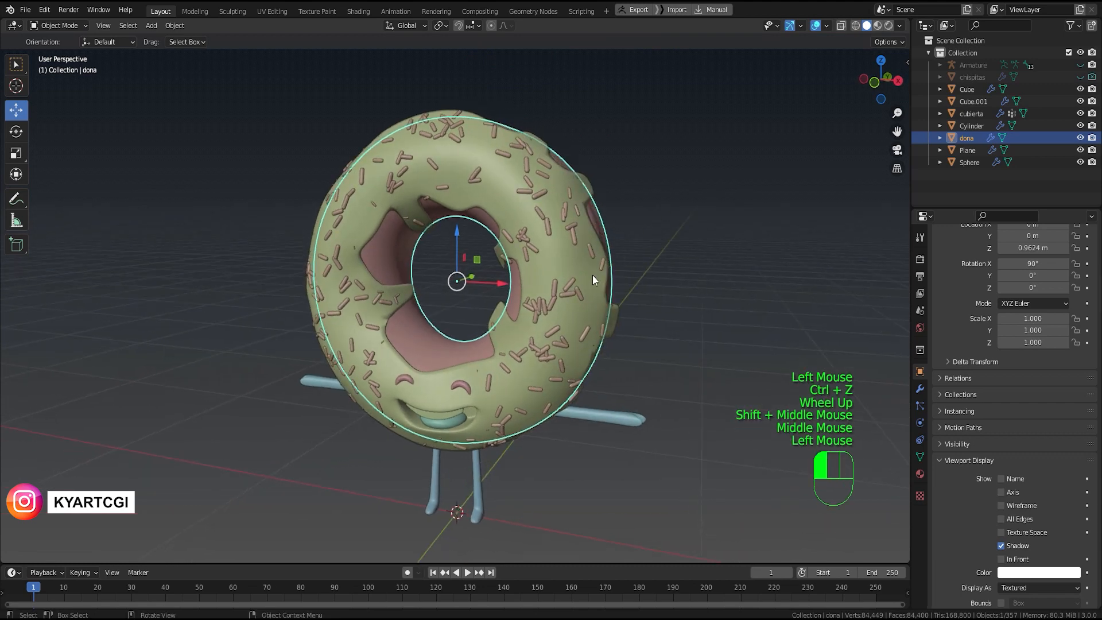
shift+click(418, 349)
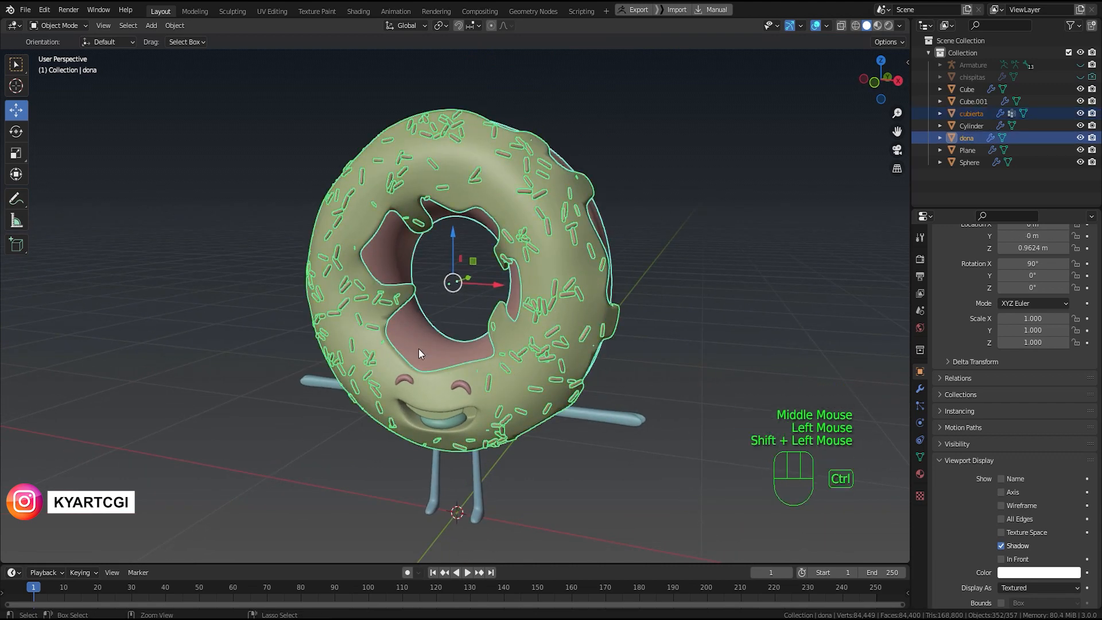
key(ctrl+p)
click(419, 350)
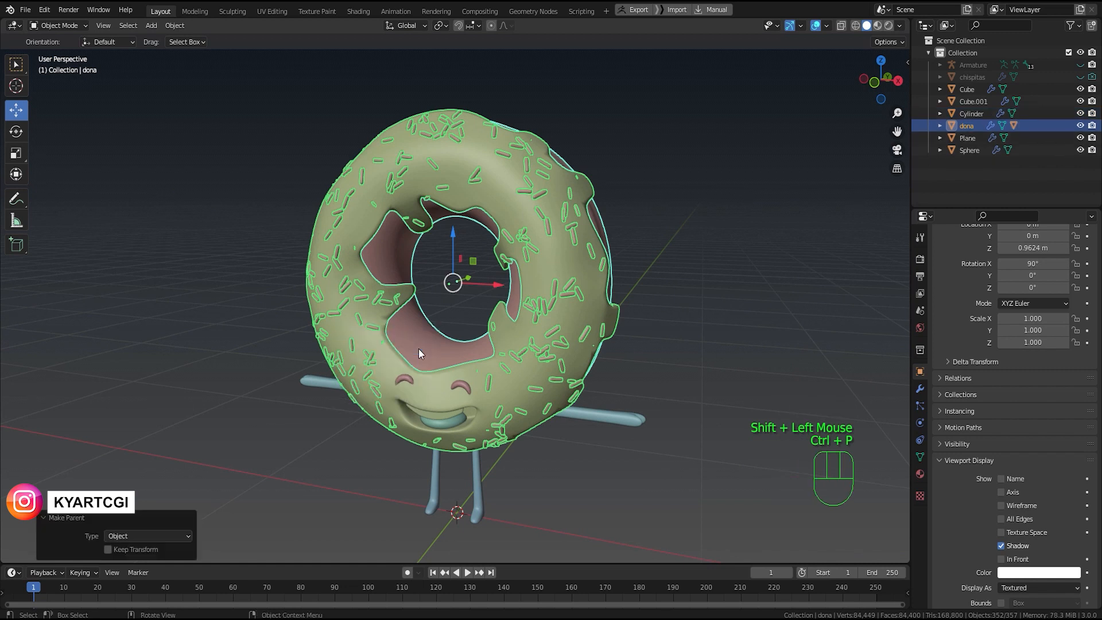
click(546, 464)
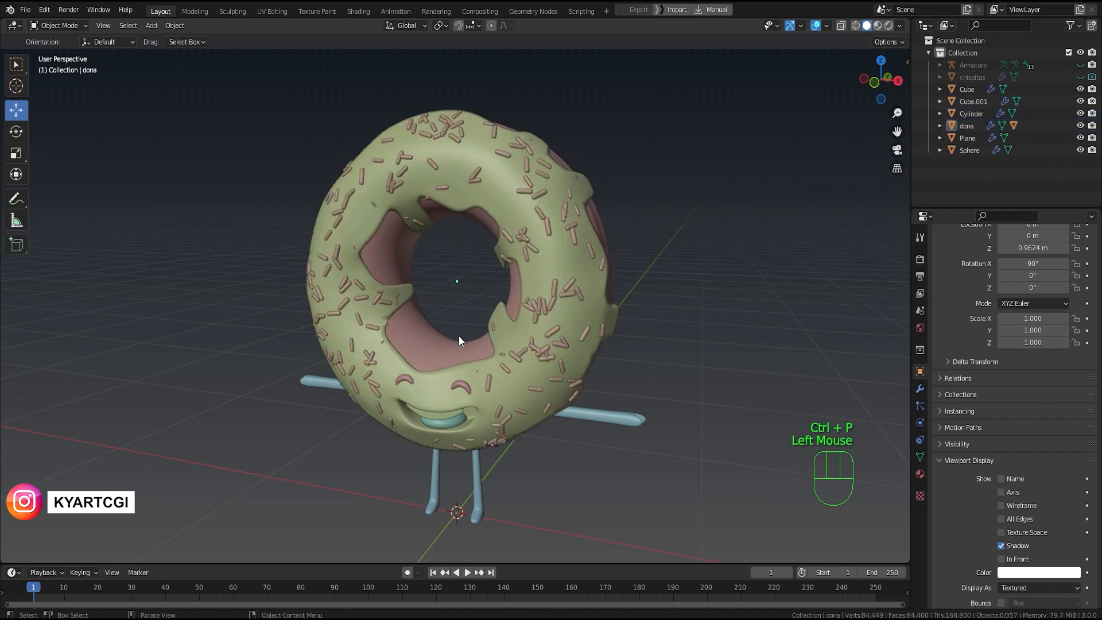
Step: Try raising the dona mesh about 0.14 m along Z to test whether the icing and sprinkles follow
click(456, 357)
drag(456, 239, 456, 201)
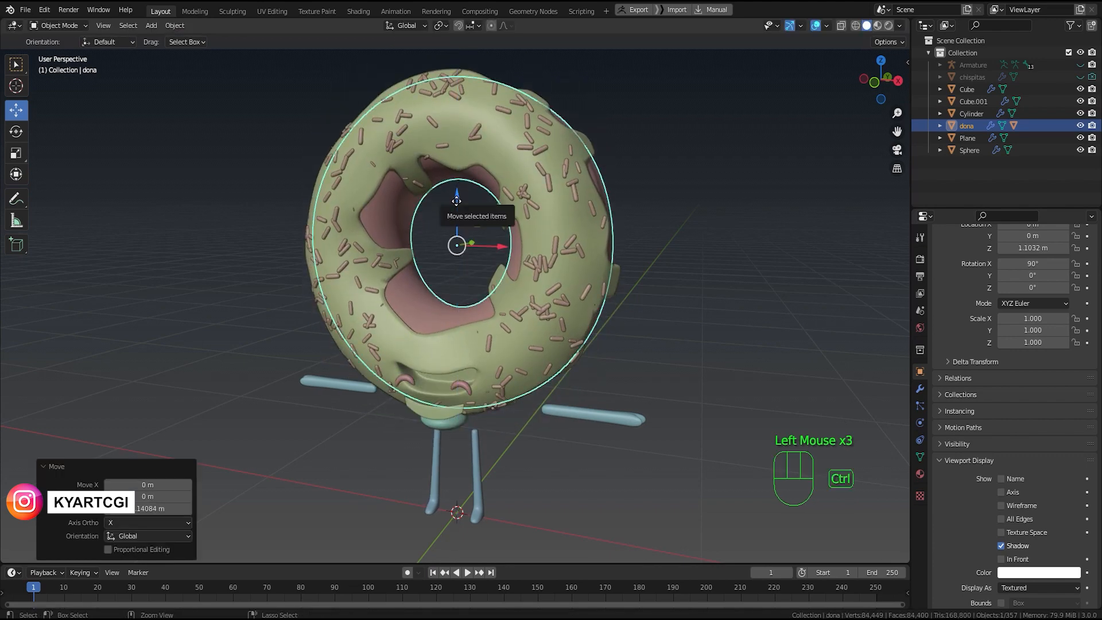
key(ctrl+z)
Step: Parent the upper teeth mesh (Plane) in the mouth to the dona mesh using the Object parent type
shift+middle_drag(529, 436, 559, 344)
scroll(554, 415, up, 2)
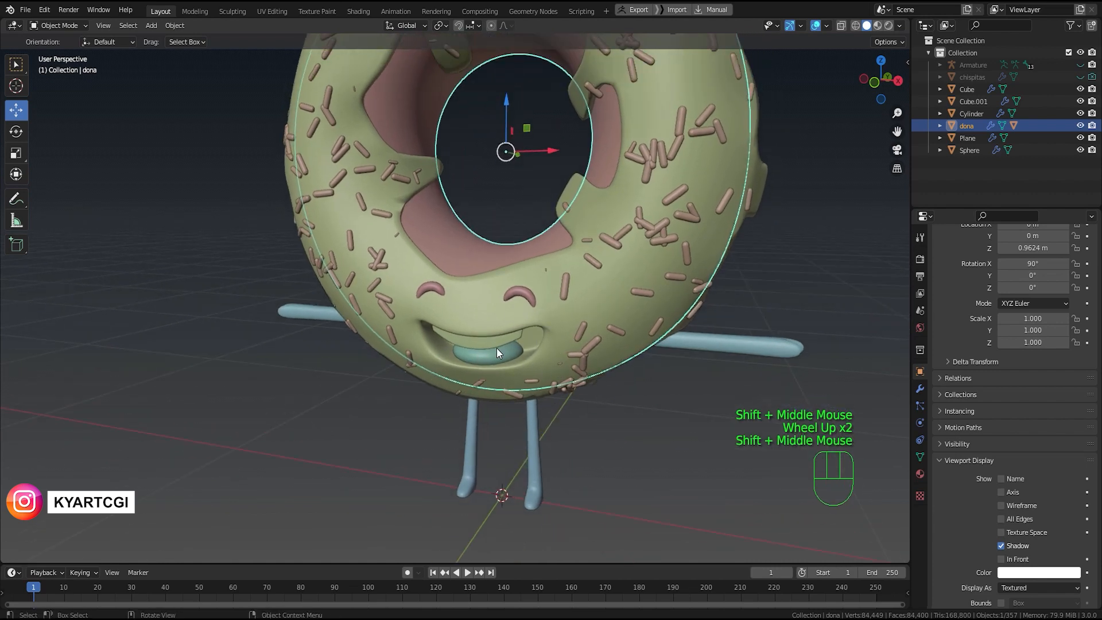
click(477, 343)
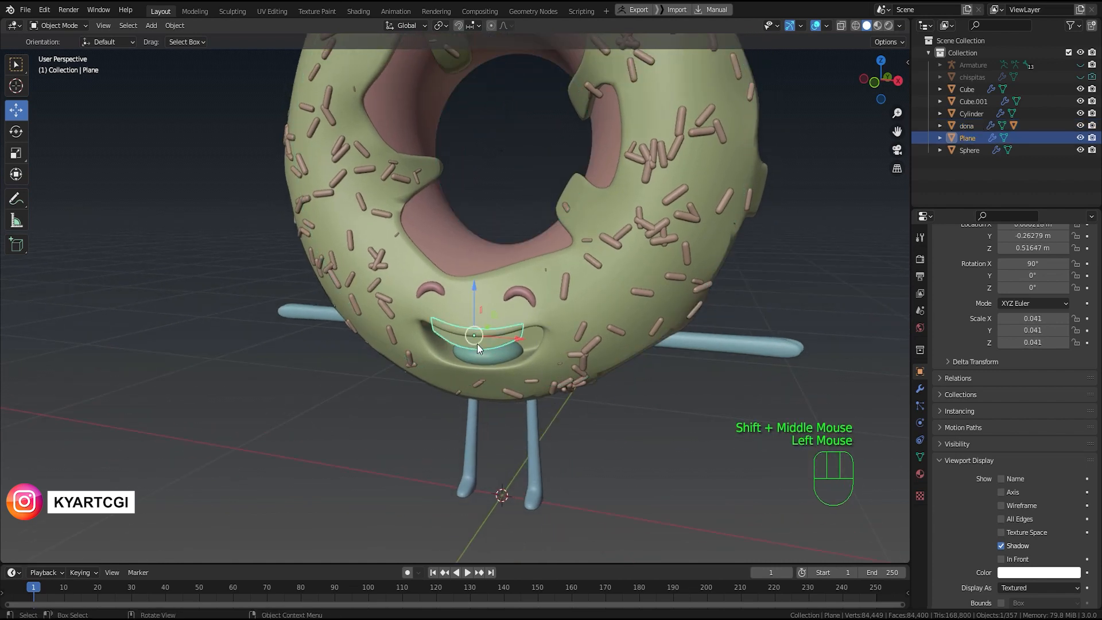
shift+click(494, 256)
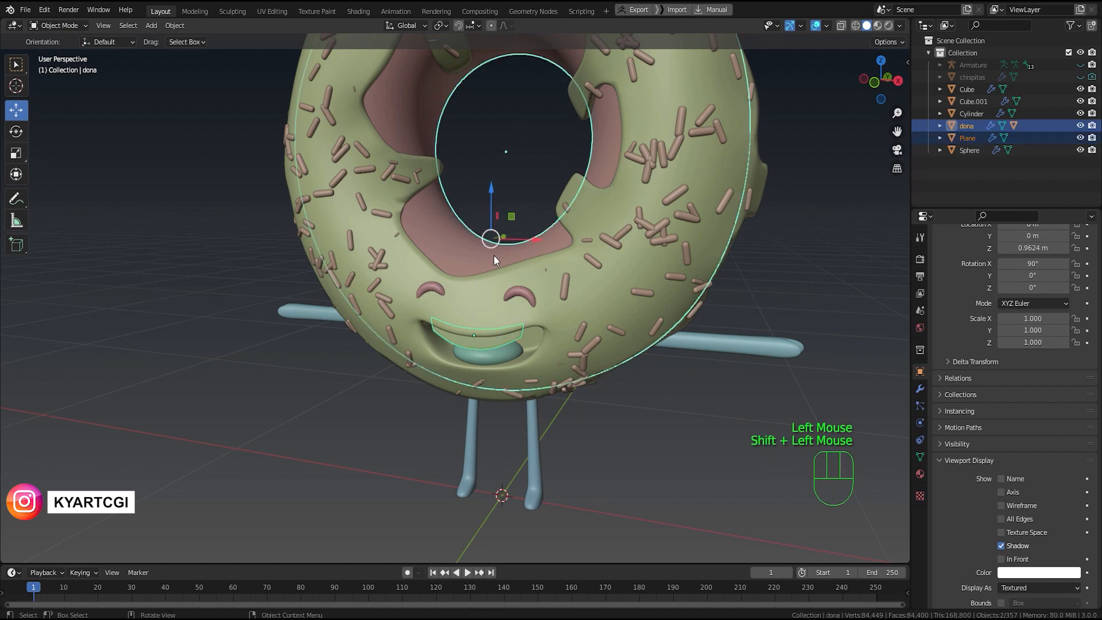
key(ctrl+p)
click(495, 258)
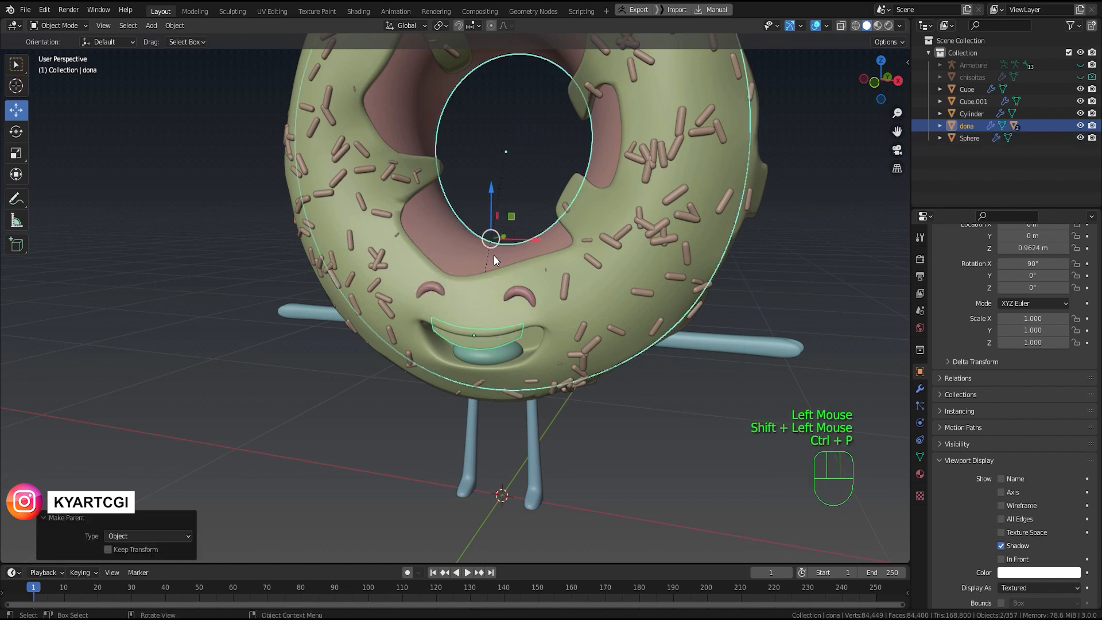
Step: Parent the tongue mesh (Sphere) to the dona mesh using the Object parent type
click(507, 353)
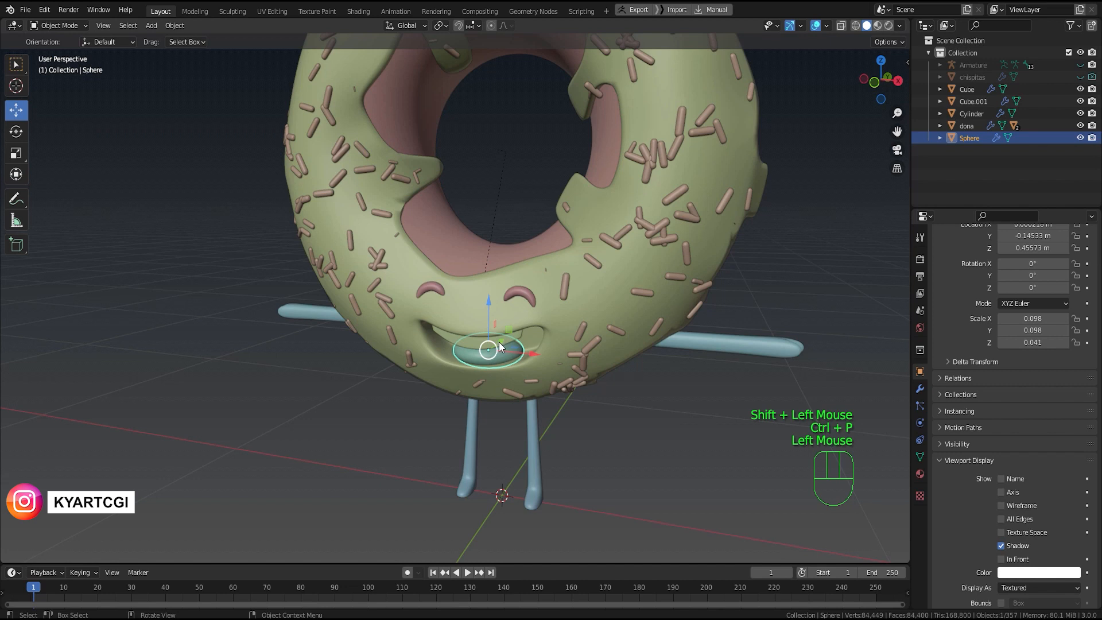
shift+click(516, 251)
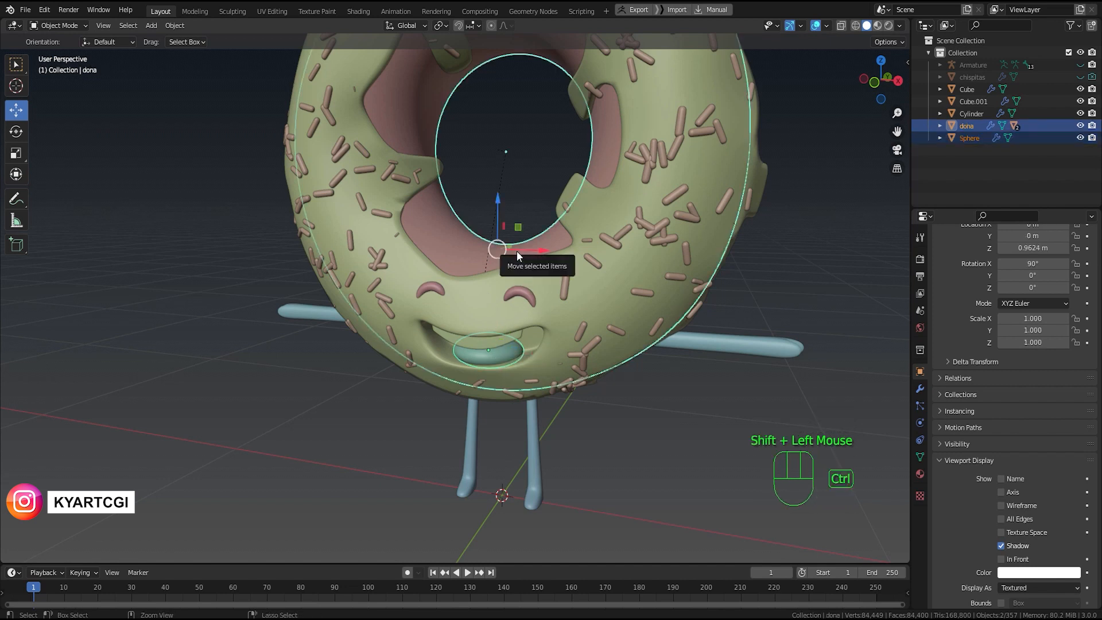
key(ctrl+p)
click(517, 252)
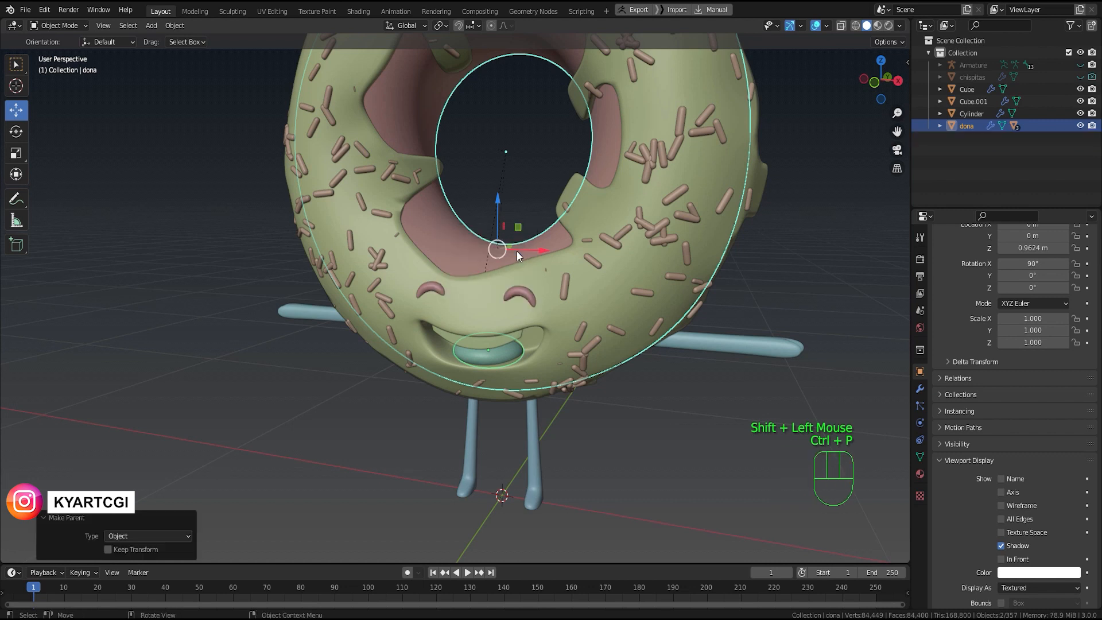
Step: Parent the curved eyes mesh (Cylinder) to the dona mesh using the Object parent type
click(530, 298)
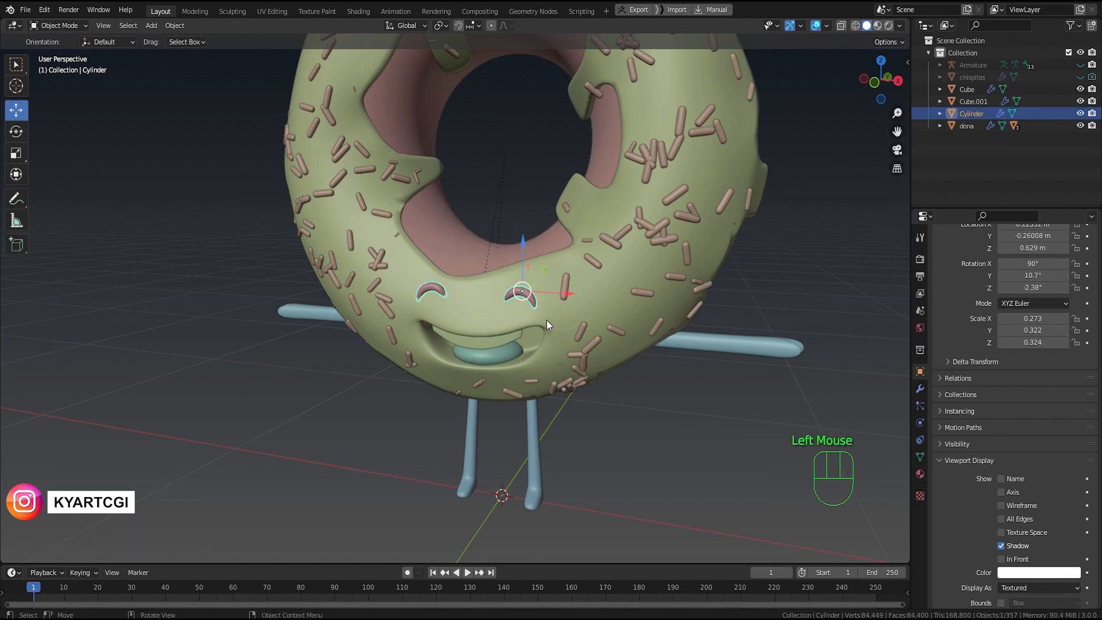
shift+click(554, 240)
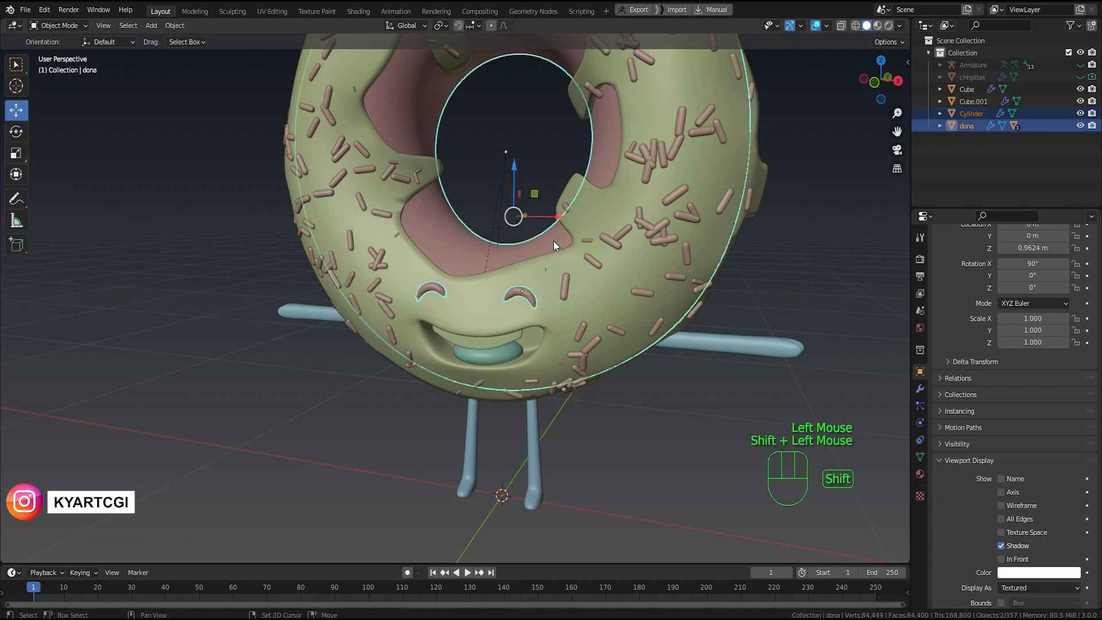
key(ctrl+p)
click(554, 240)
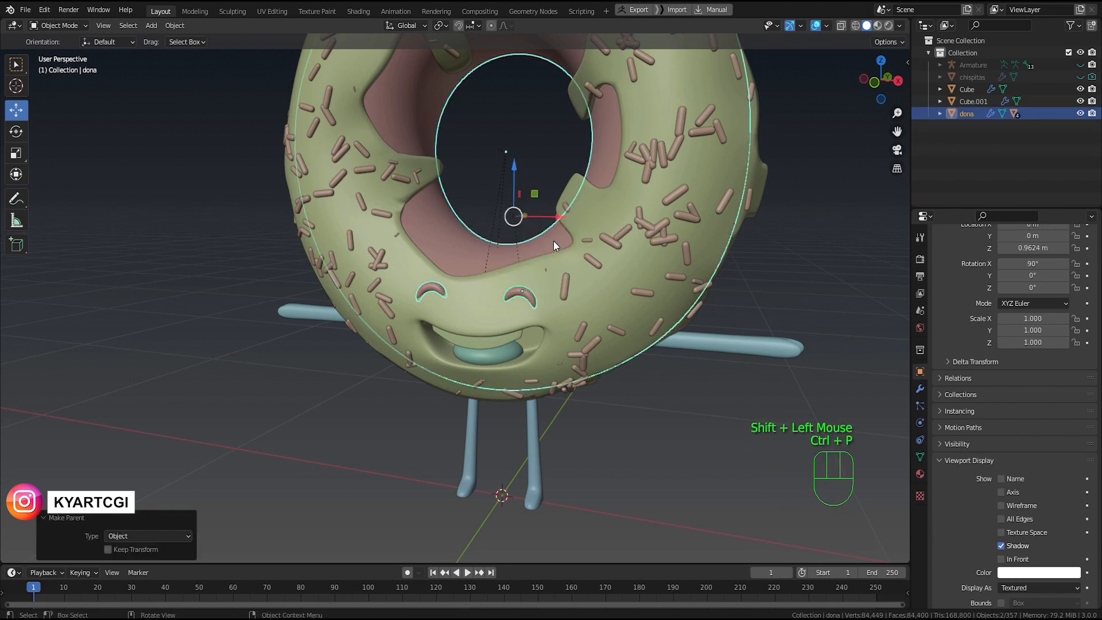
Step: Try raising the dona mesh along Z to test whether the teeth, tongue and eyes follow, and undo the move
scroll(566, 299, down, 2)
middle_drag(566, 299, 522, 229)
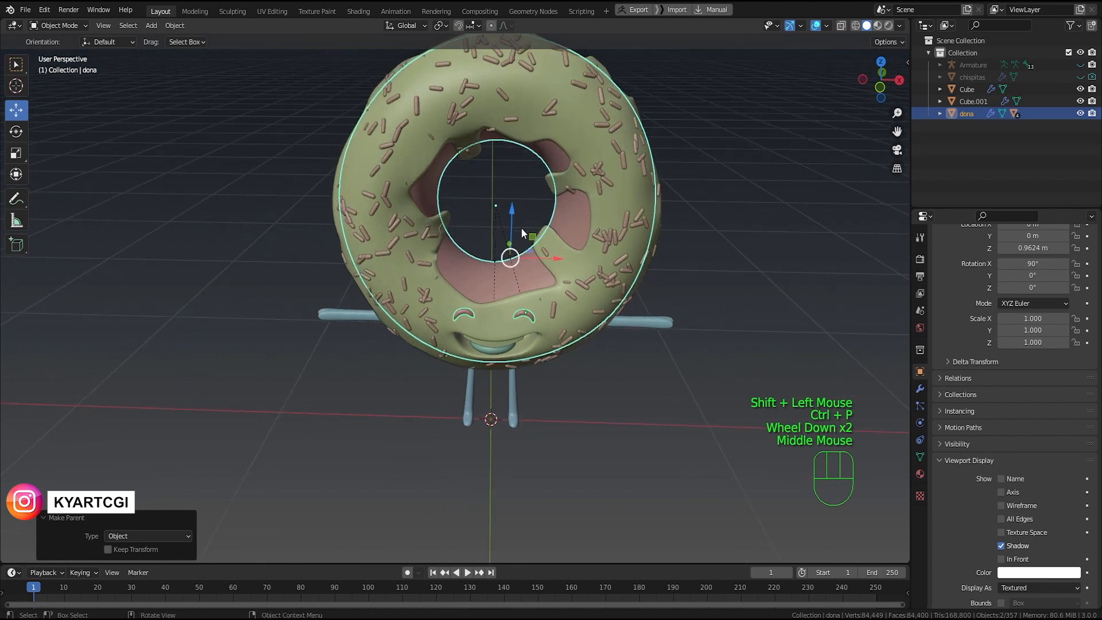
drag(511, 218, 505, 183)
key(ctrl+z)
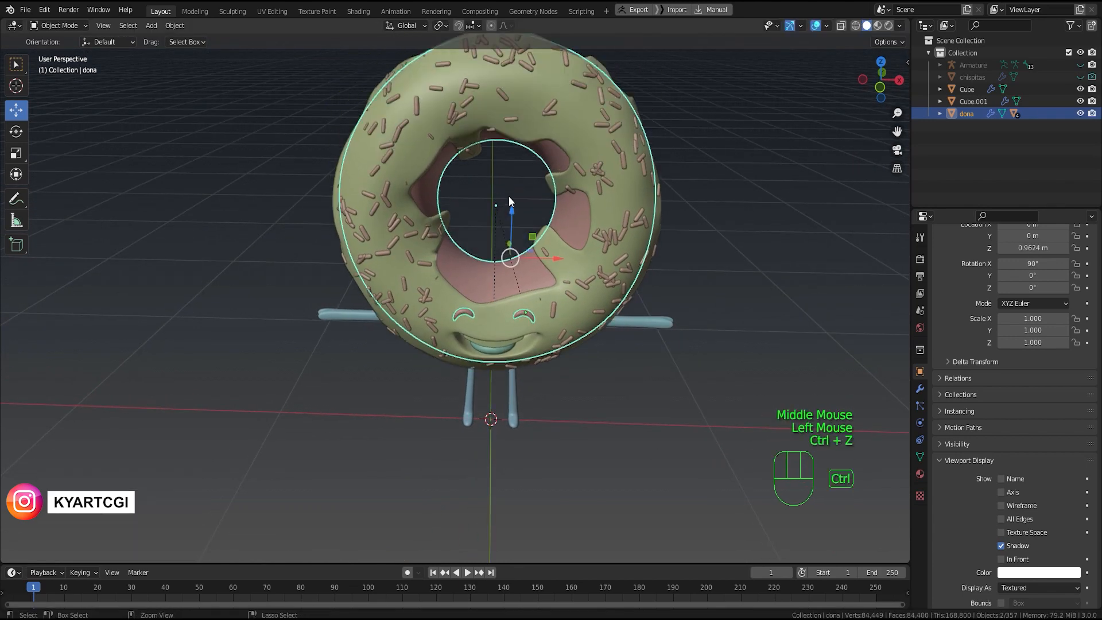
Step: Switch the viewport to Material Preview shading and select the arms mesh (Cube)
shift+middle_drag(563, 394, 554, 365)
scroll(541, 306, up, 2)
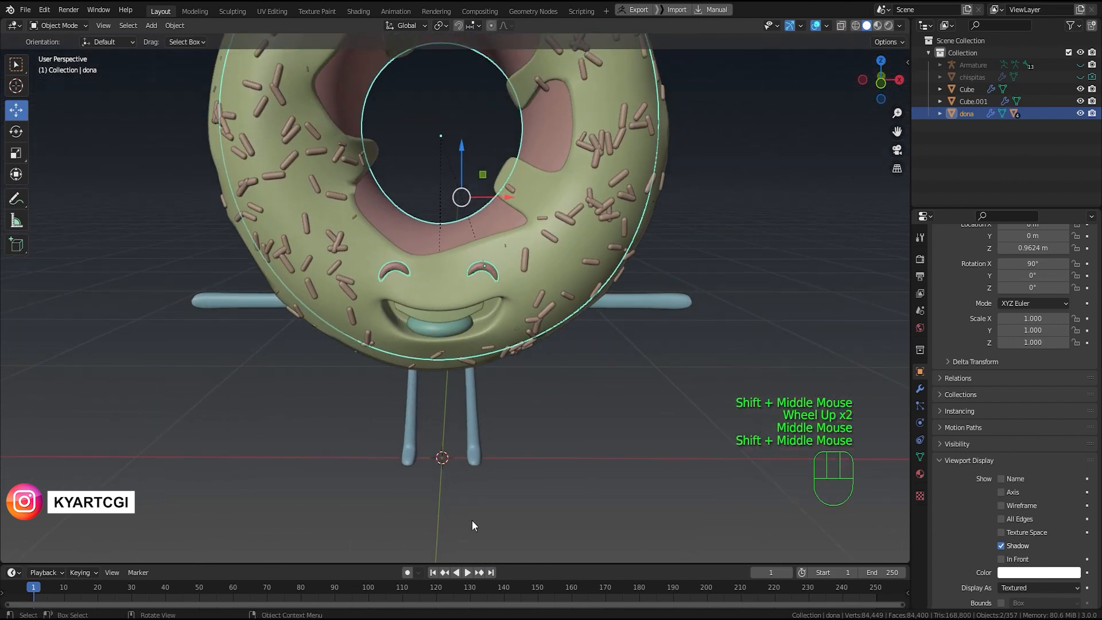
click(877, 26)
middle_drag(594, 374, 588, 361)
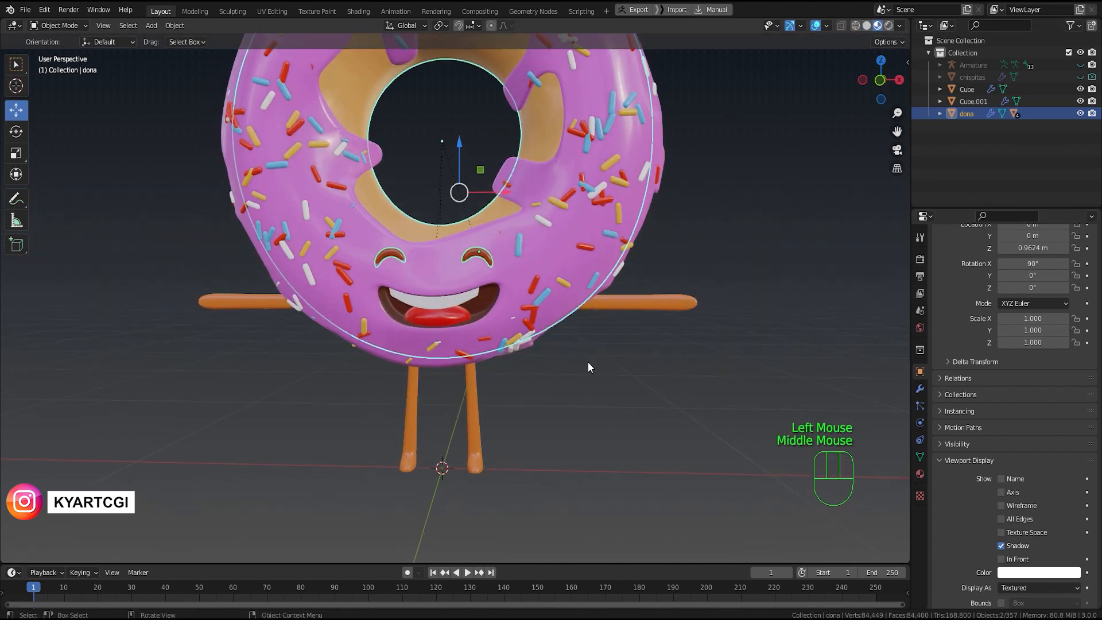
click(660, 302)
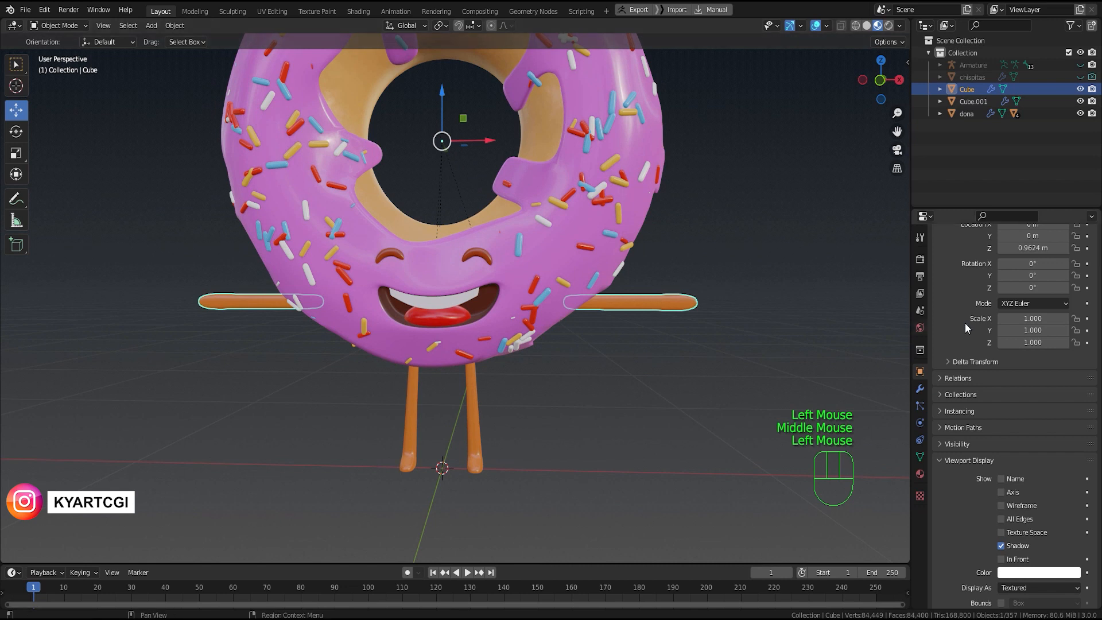
Step: Apply the Mirror modifier on the arms object and on the legs object
click(921, 389)
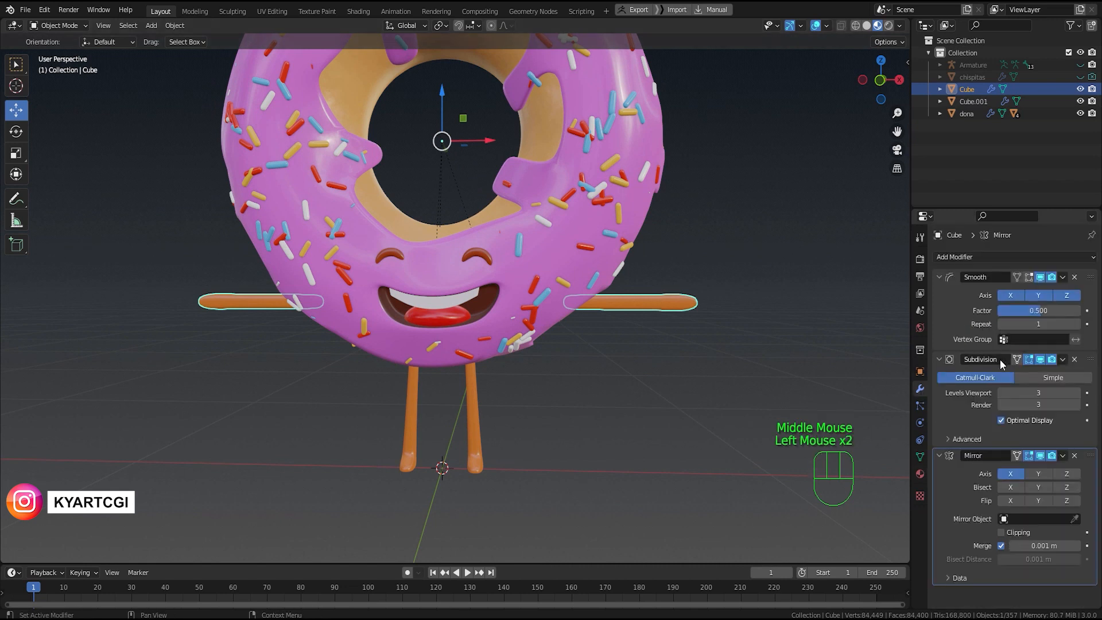
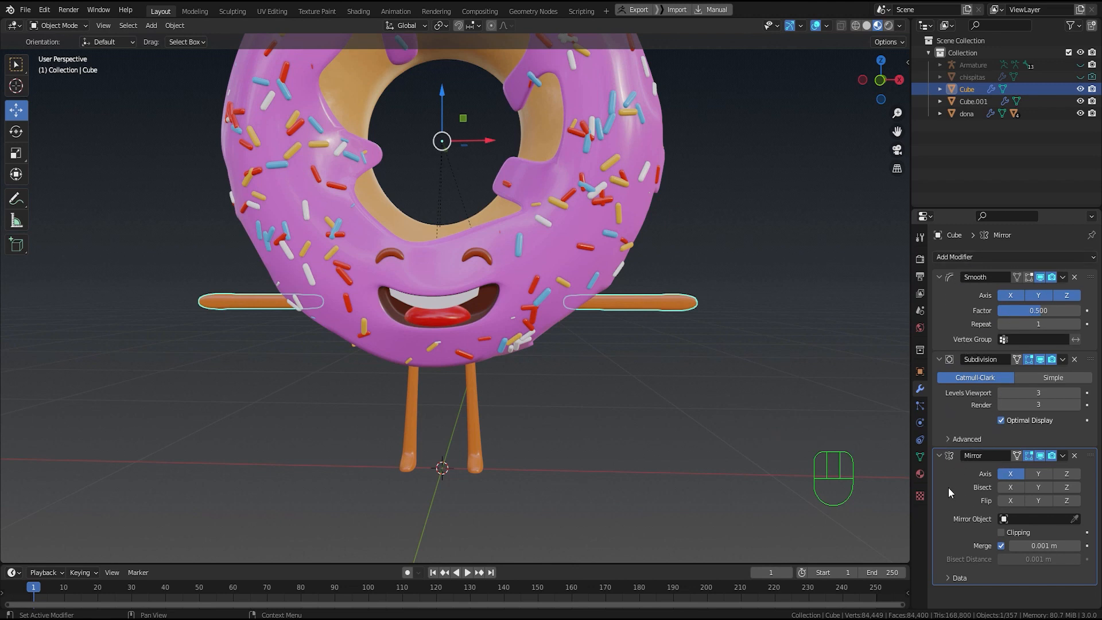
key(ctrl+a)
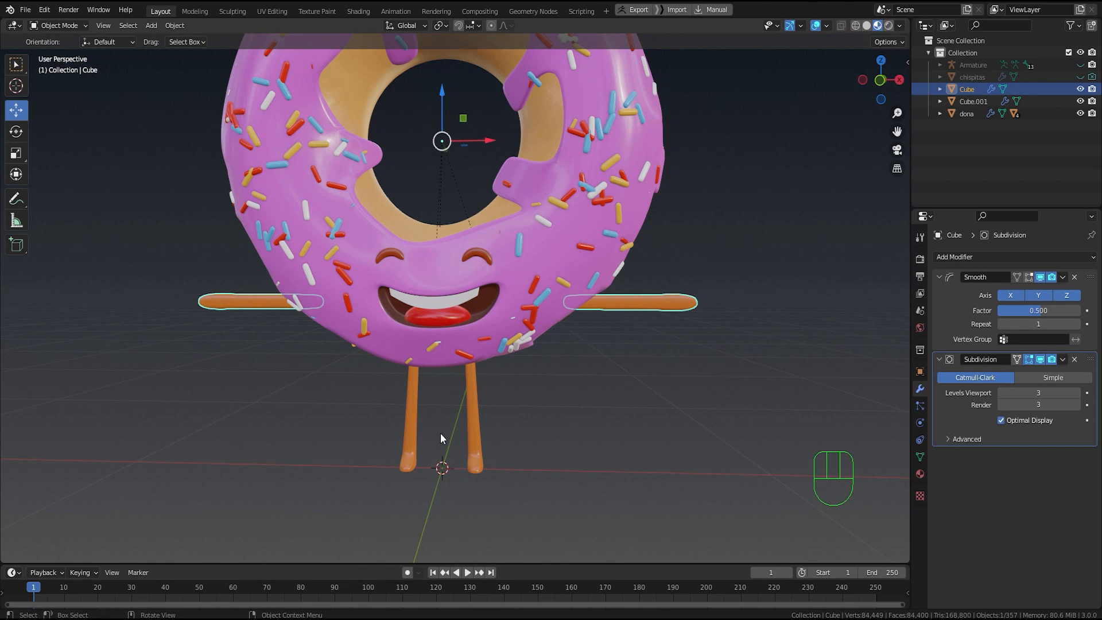
click(472, 421)
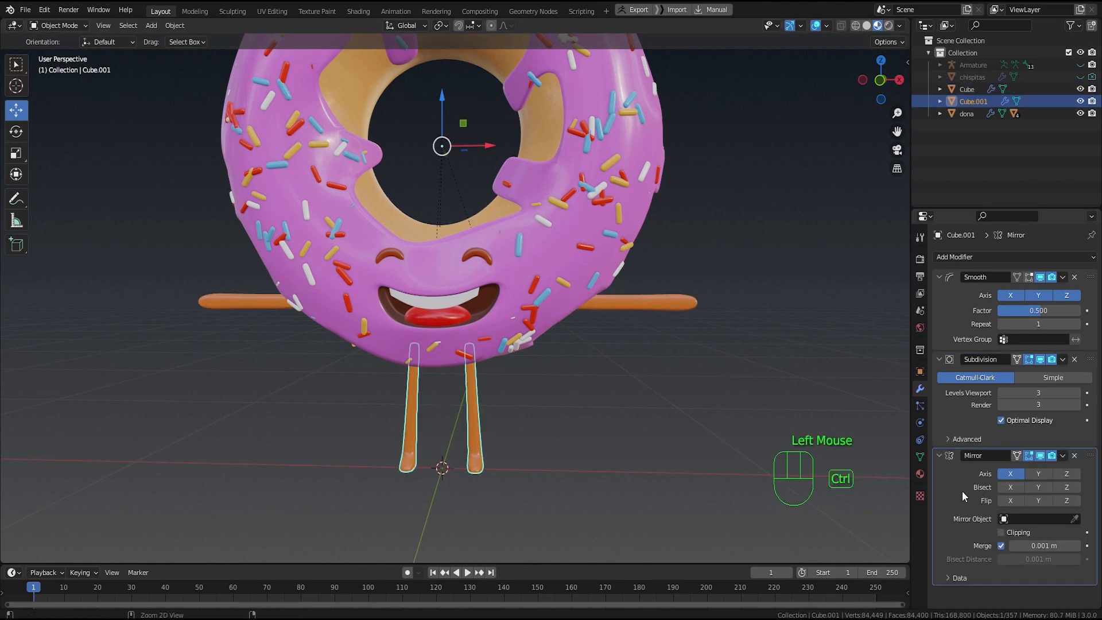
key(ctrl+a)
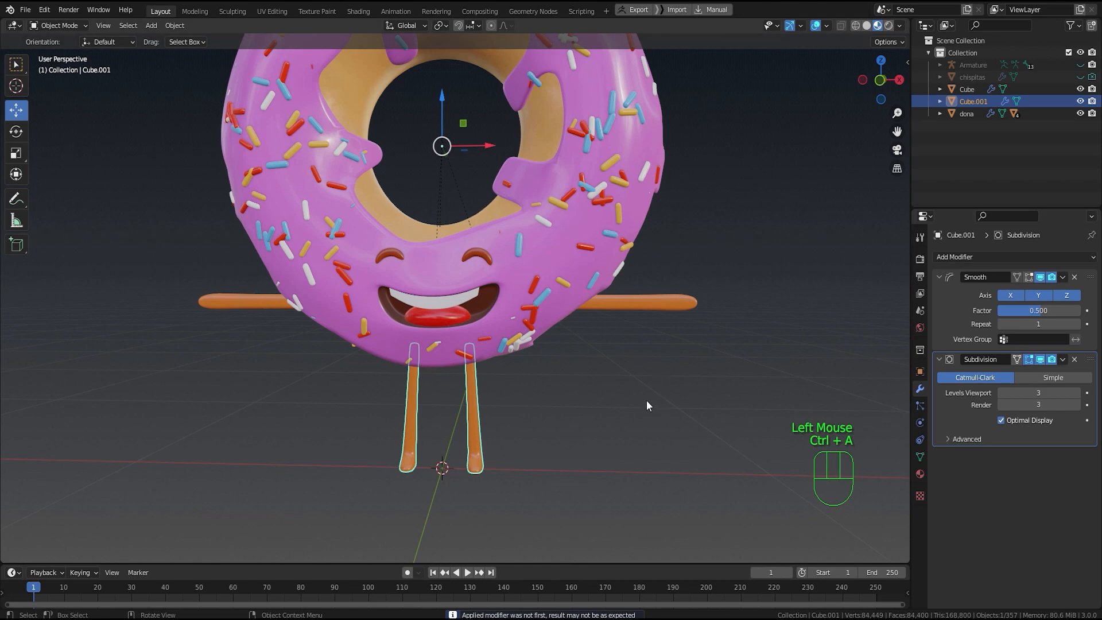
Step: Unhide the armature and switch the viewport shading to Solid
key(KP_1)
shift+middle_drag(491, 412, 533, 468)
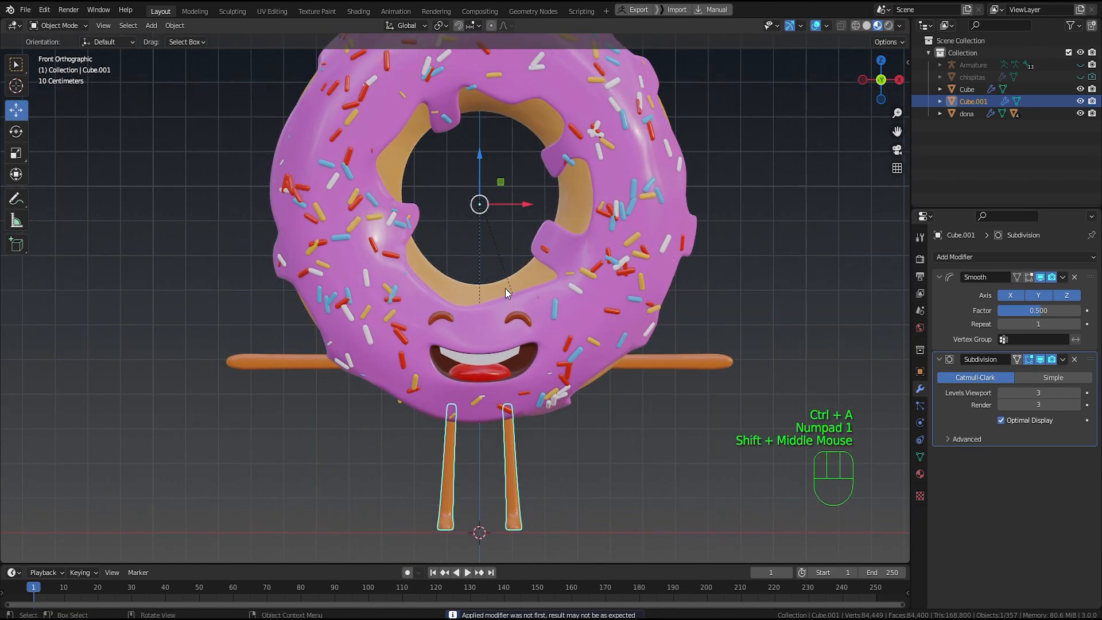
click(1082, 66)
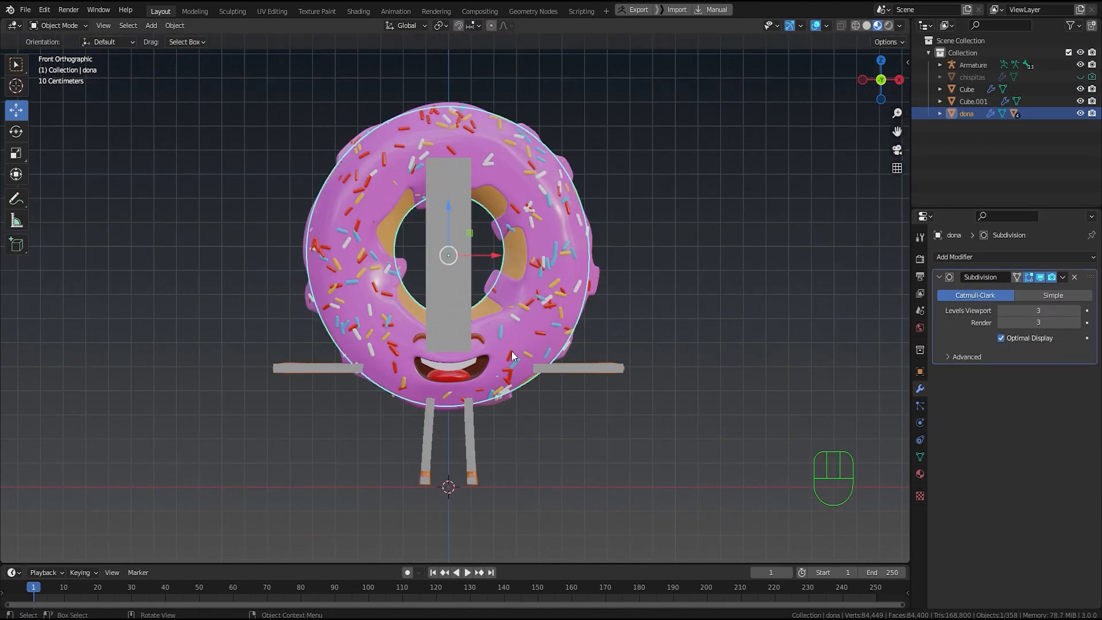
mouse_move(588, 388)
middle_down()
mouse_move(547, 404)
mouse_move(594, 387)
middle_up()
click(868, 26)
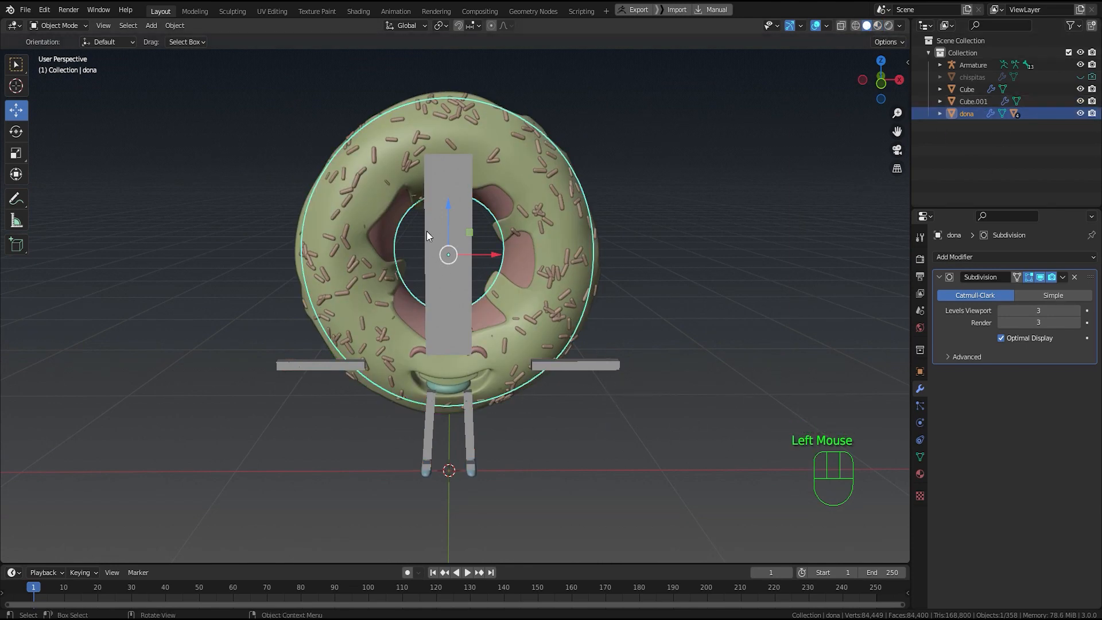
Step: Hide the armature and join the arms and legs into a single object, with the legs as the active object
double_click(1073, 65)
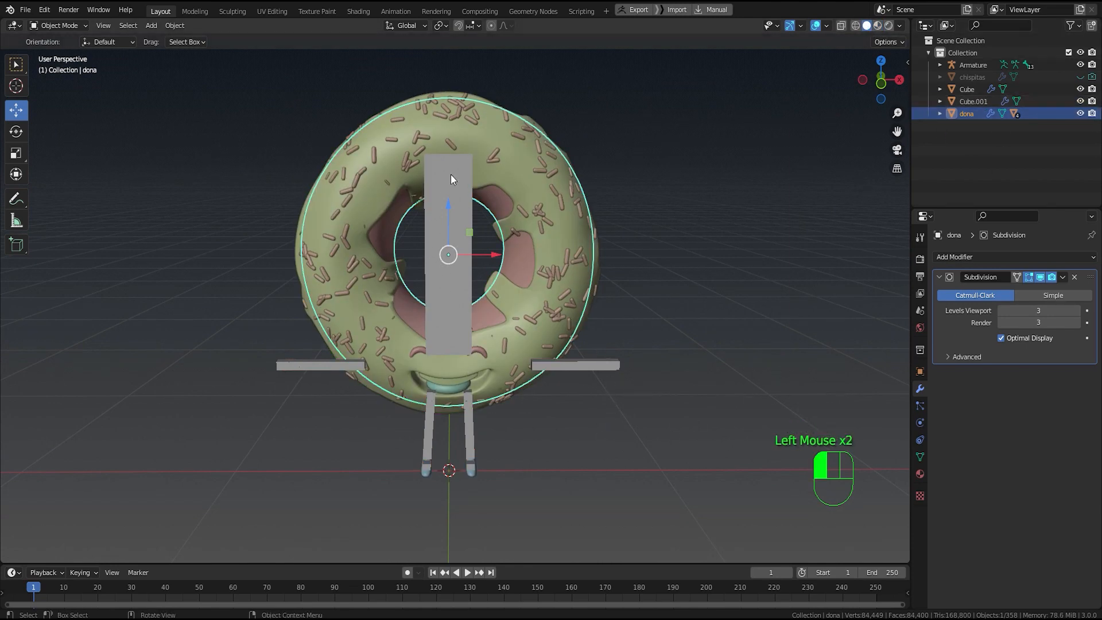
click(1081, 65)
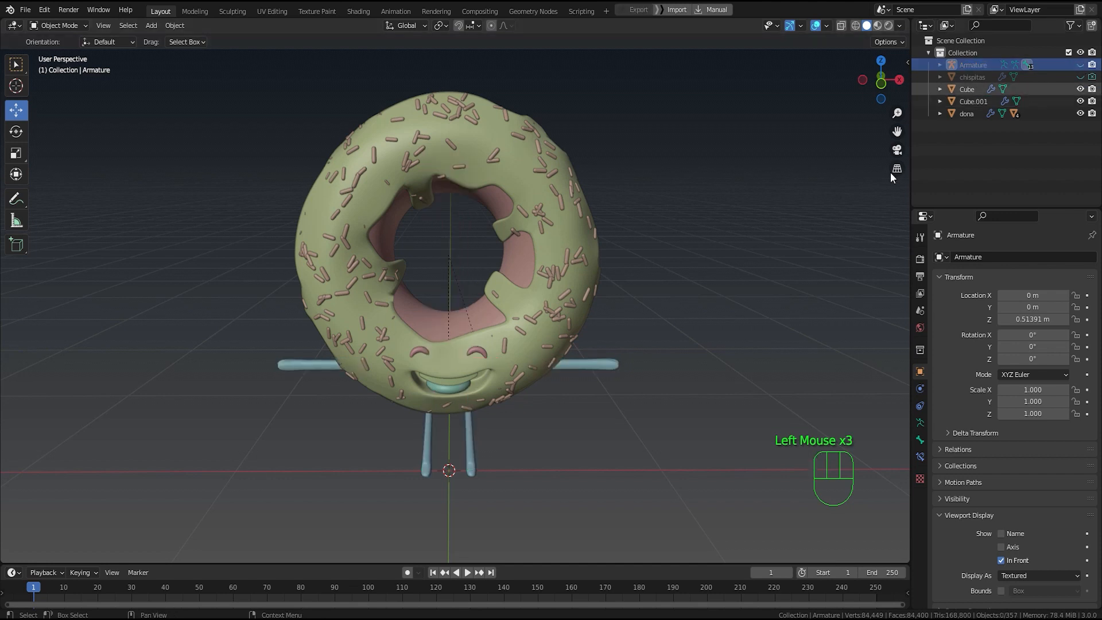
click(471, 438)
click(589, 364)
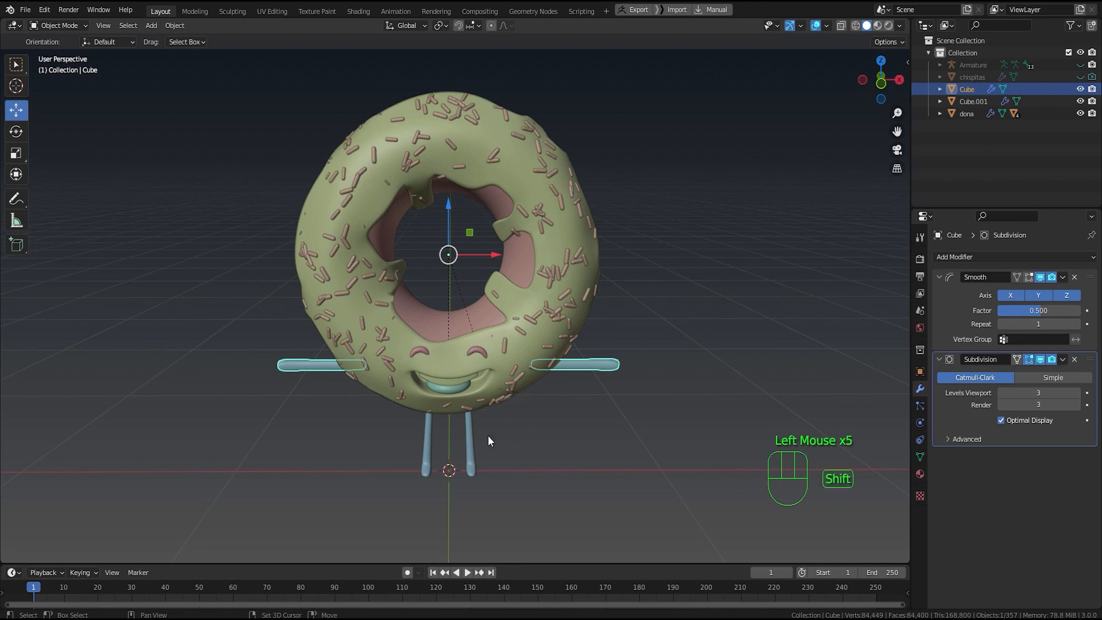
shift+click(472, 440)
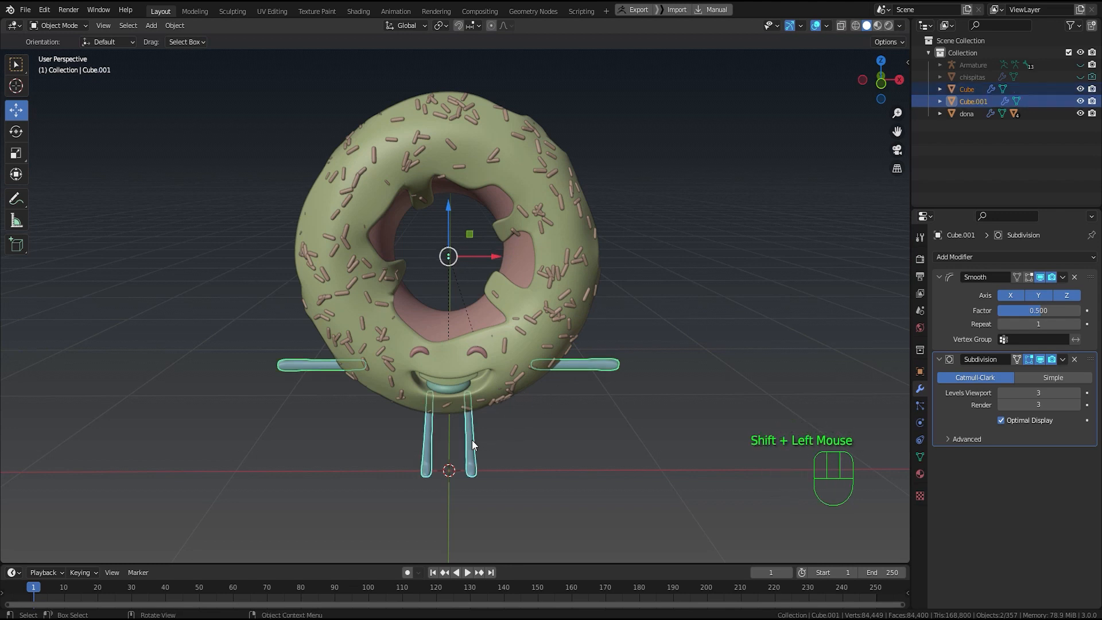
key(ctrl+j)
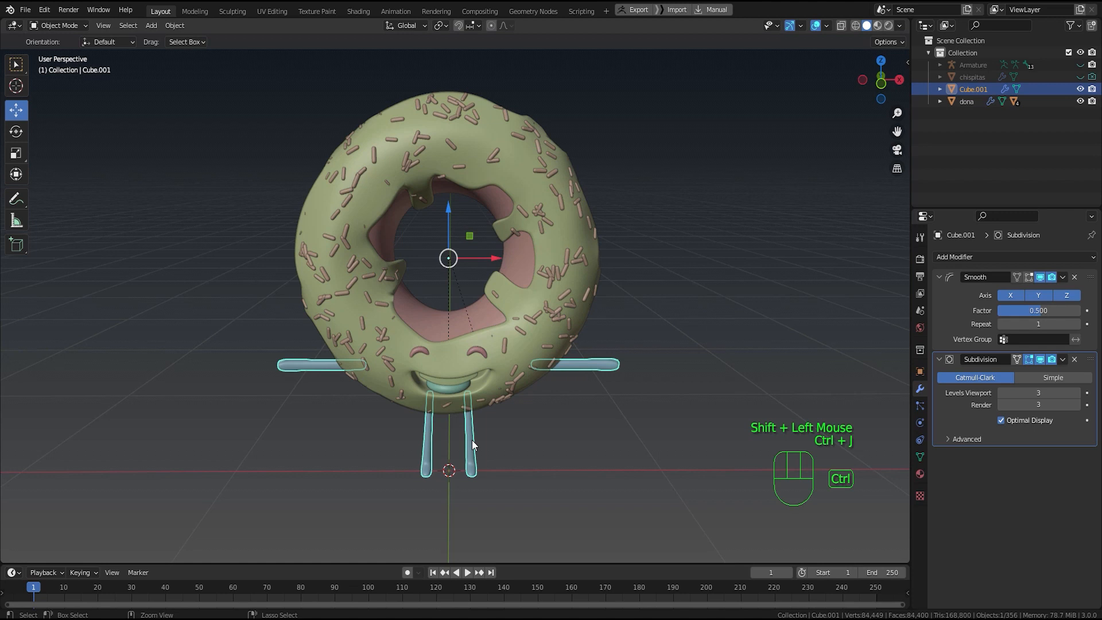
click(585, 372)
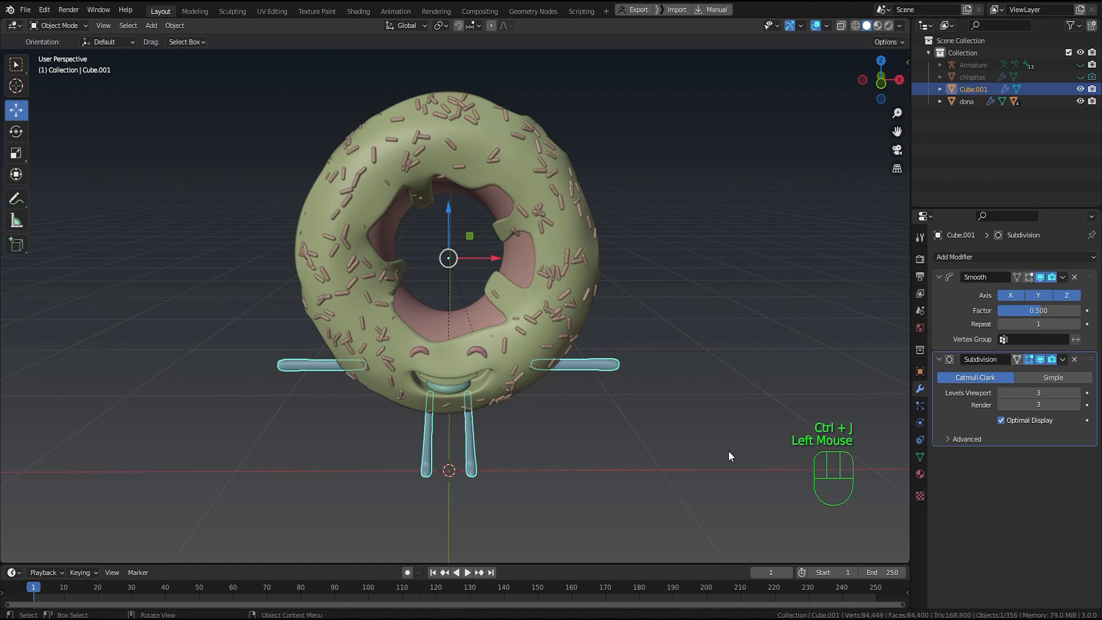
Step: Try raising the donut body about 0.14 m along Z in front view, and undo the move
key(KP_1)
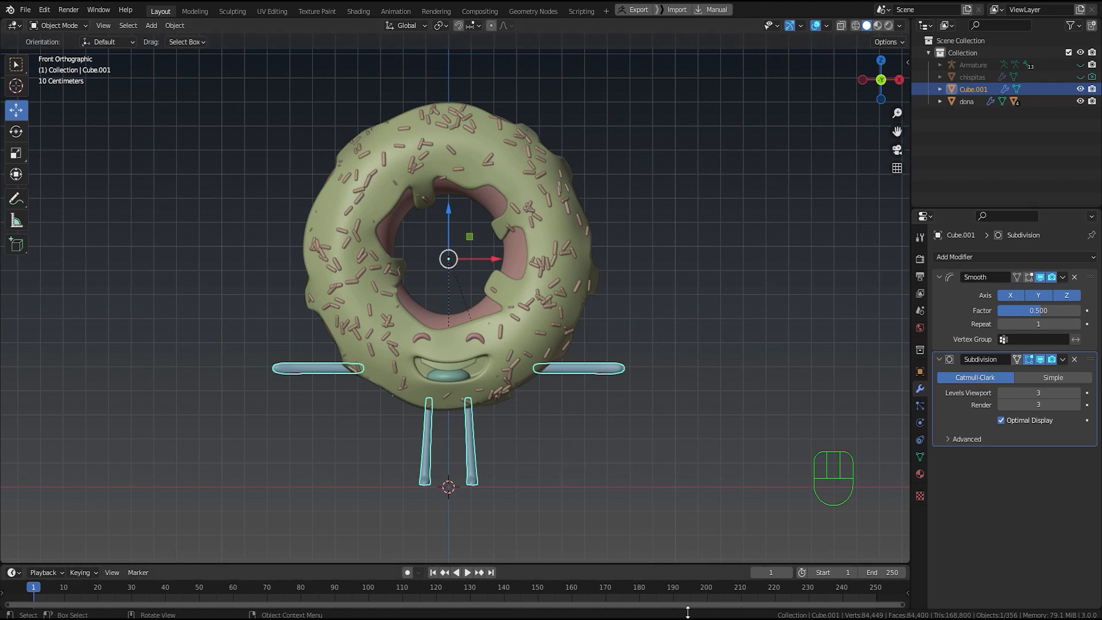
click(644, 378)
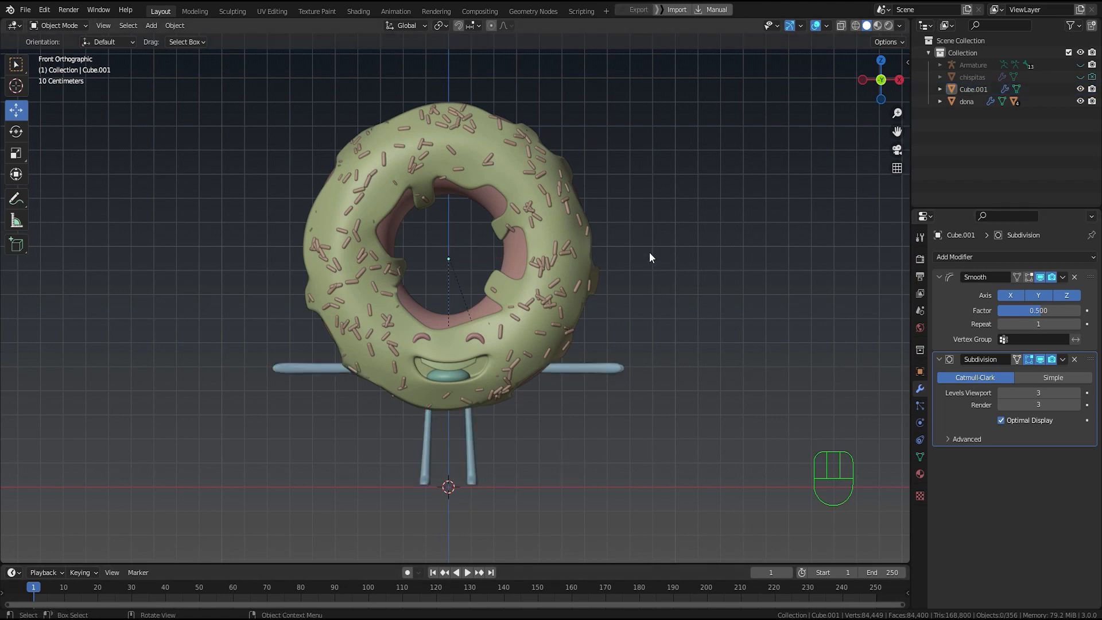
click(514, 262)
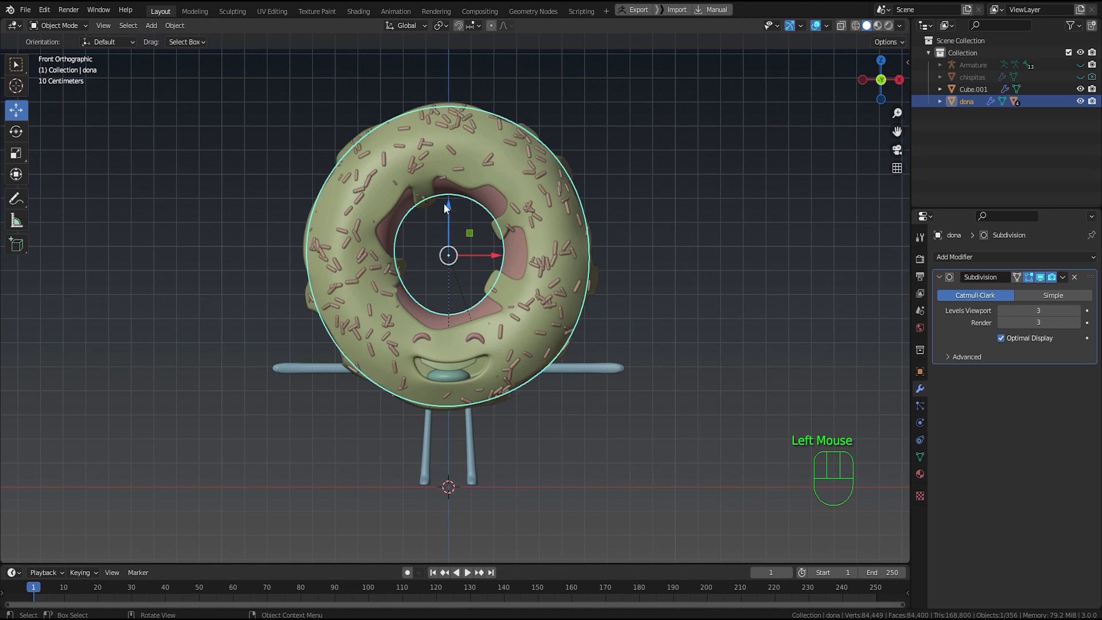
drag(447, 205, 450, 169)
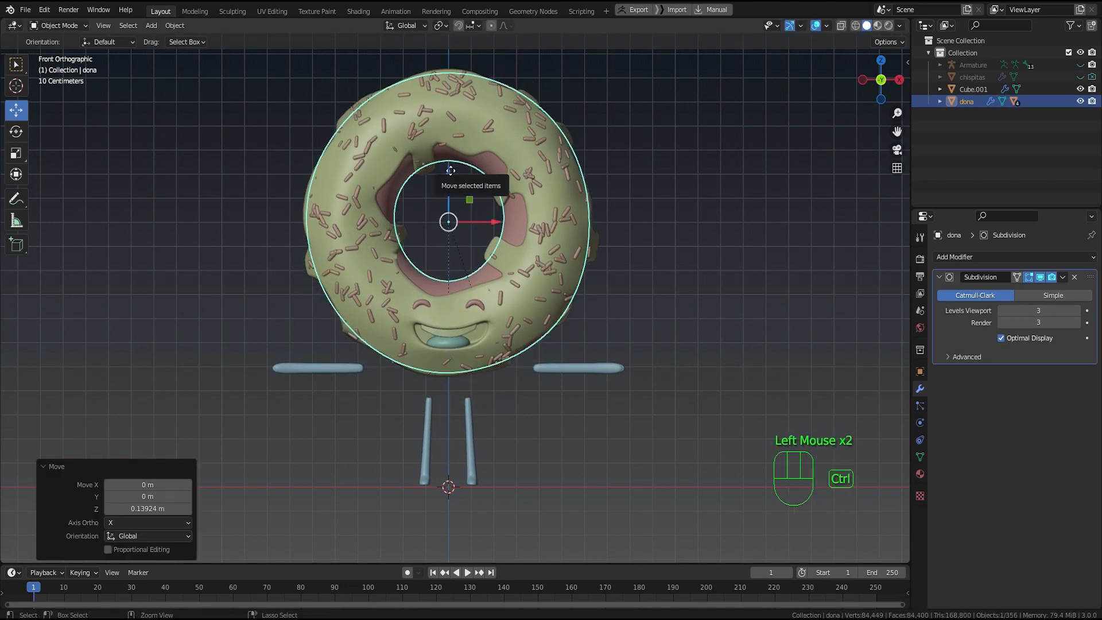
key(ctrl+z)
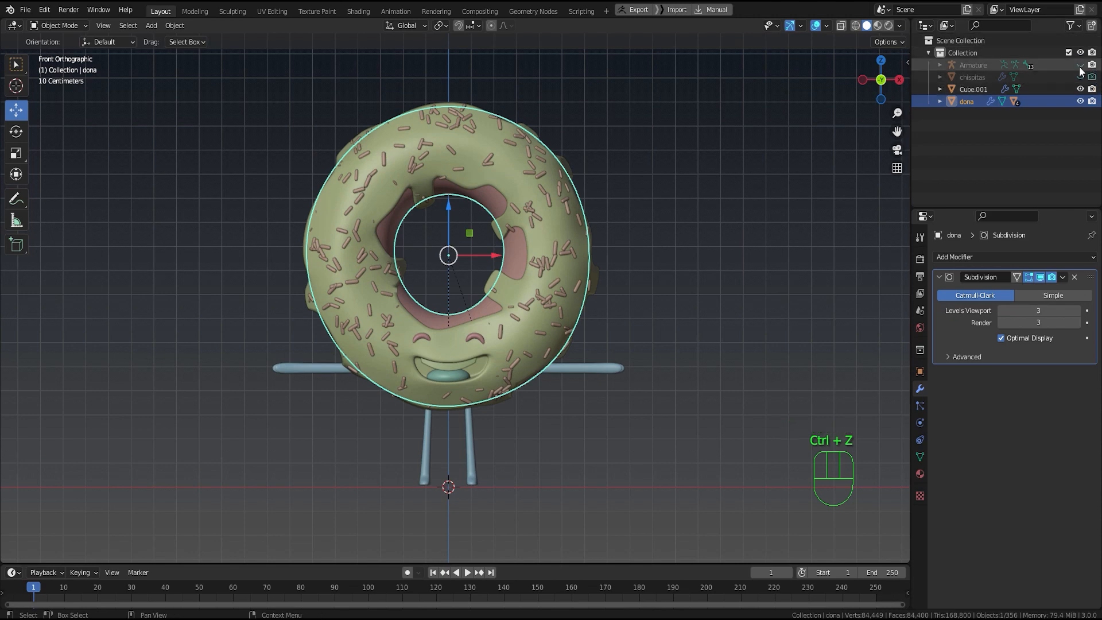
Step: Unhide the armature and view the character from an angle
click(1081, 65)
middle_drag(651, 273, 591, 300)
scroll(607, 248, down, 1)
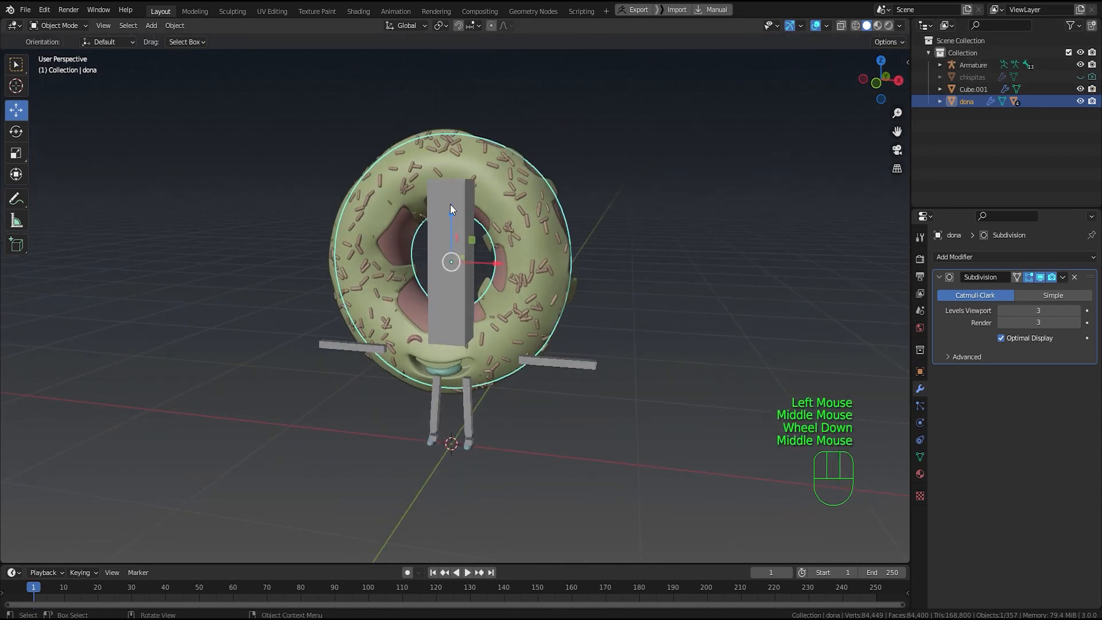
Step: Select the armature first and the donut body second, and check which interaction modes are offered
click(458, 185)
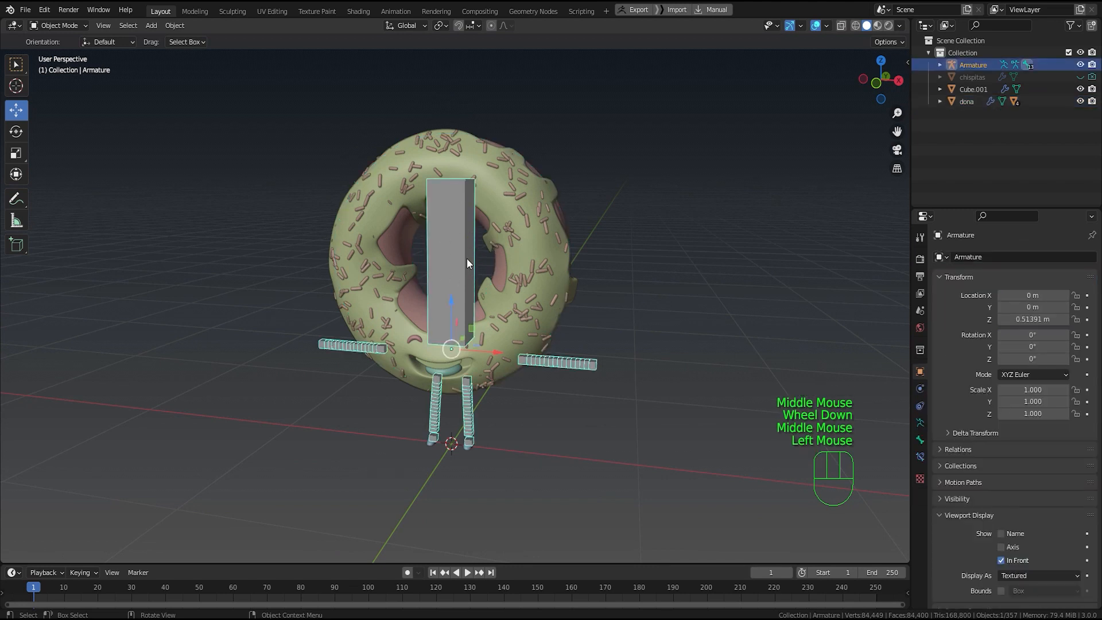
shift+click(382, 238)
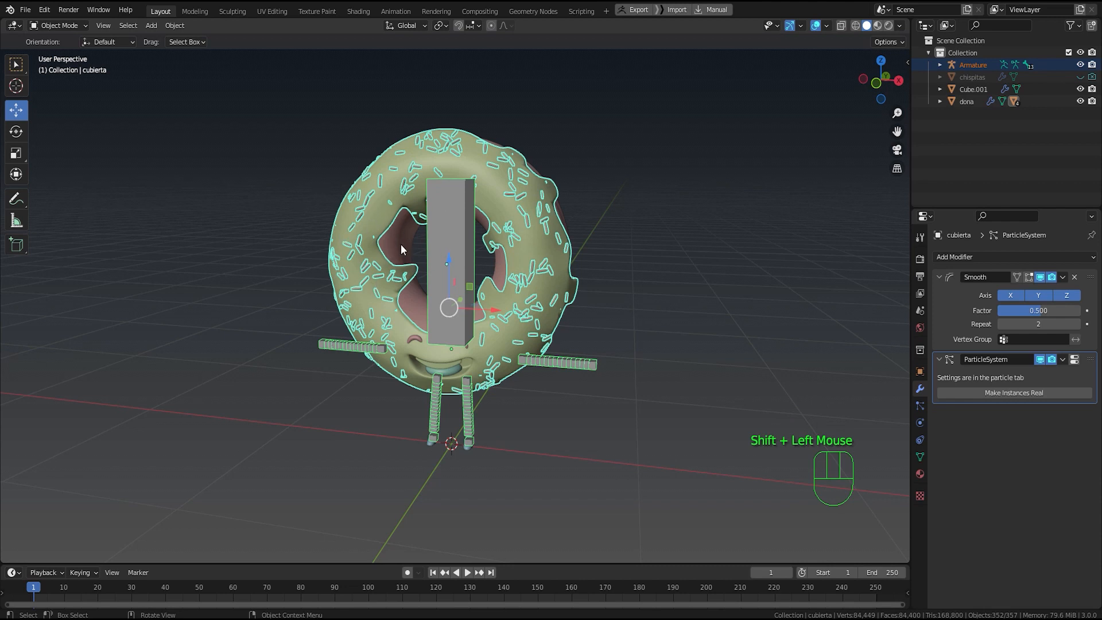
shift+click(403, 244)
click(624, 177)
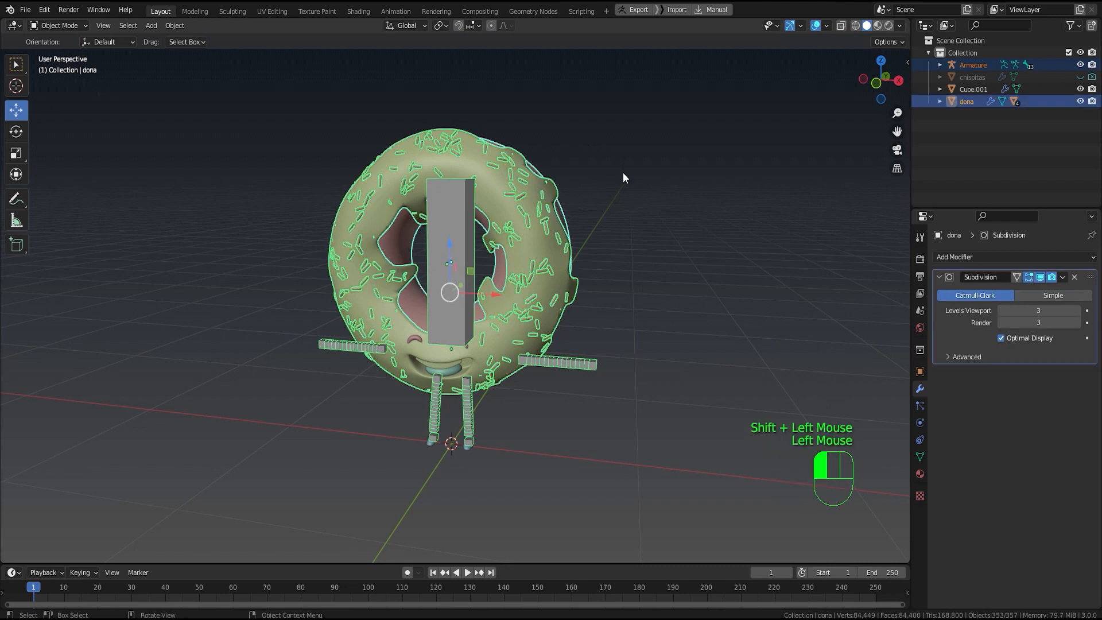
click(469, 232)
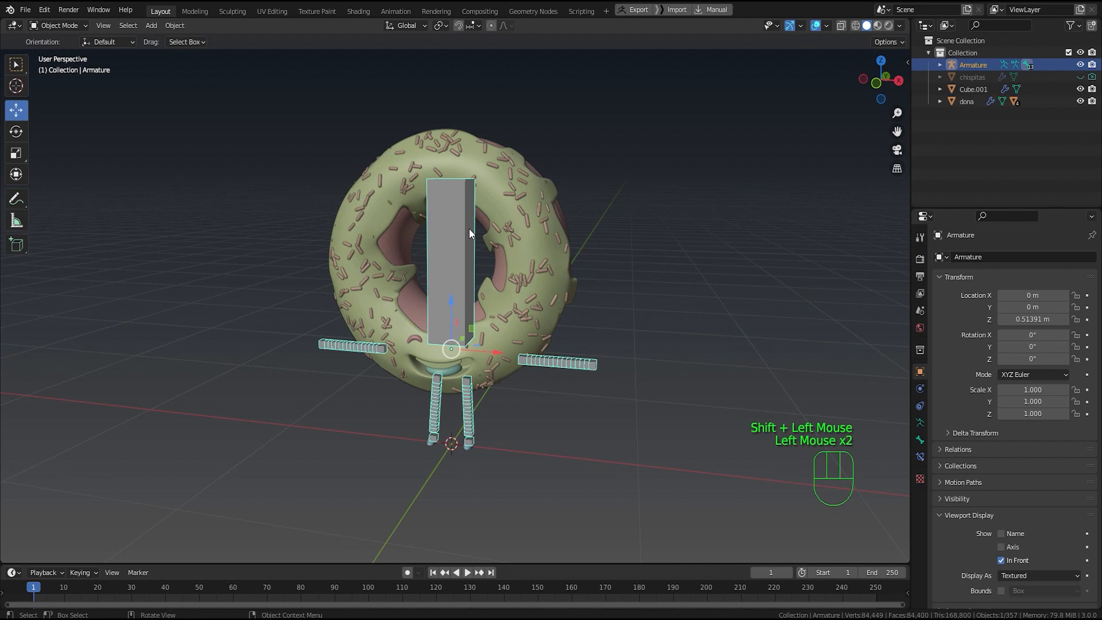
shift+click(408, 243)
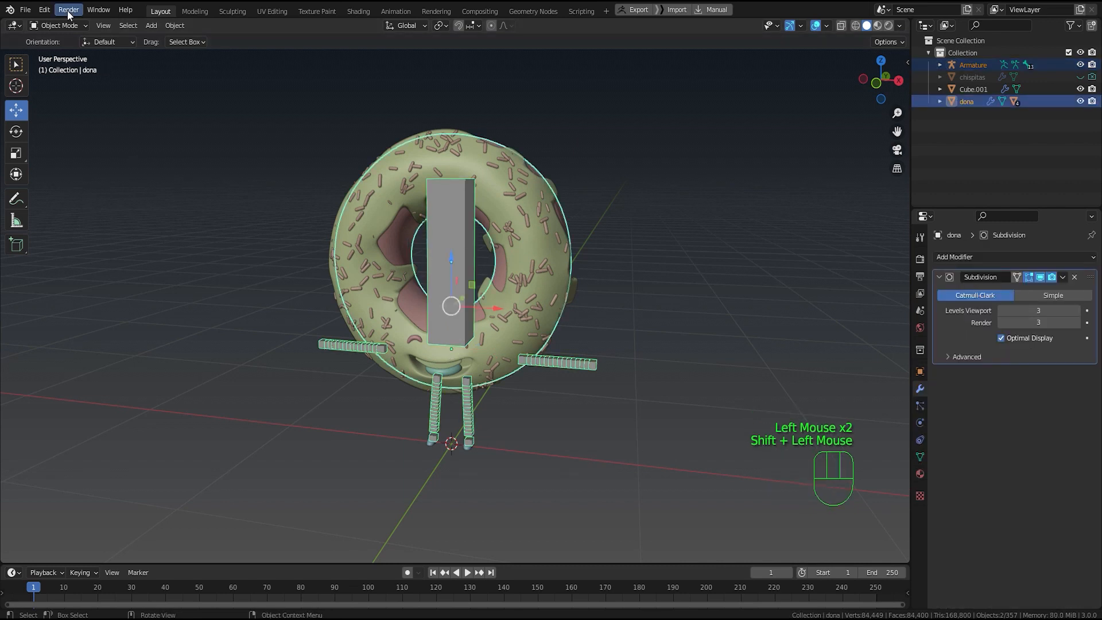
click(77, 26)
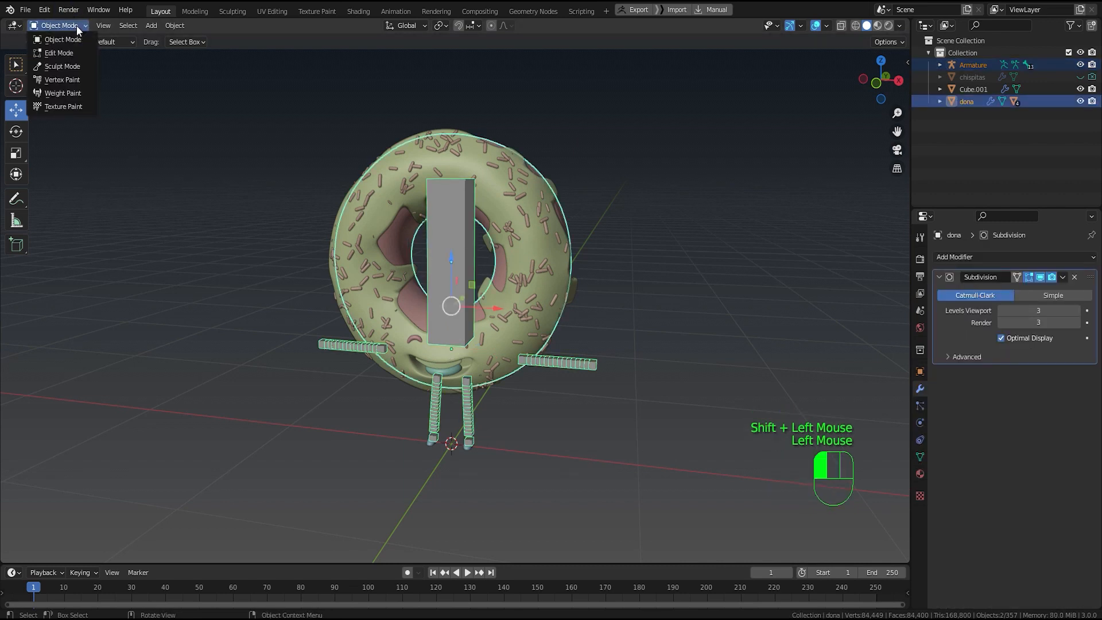
click(305, 315)
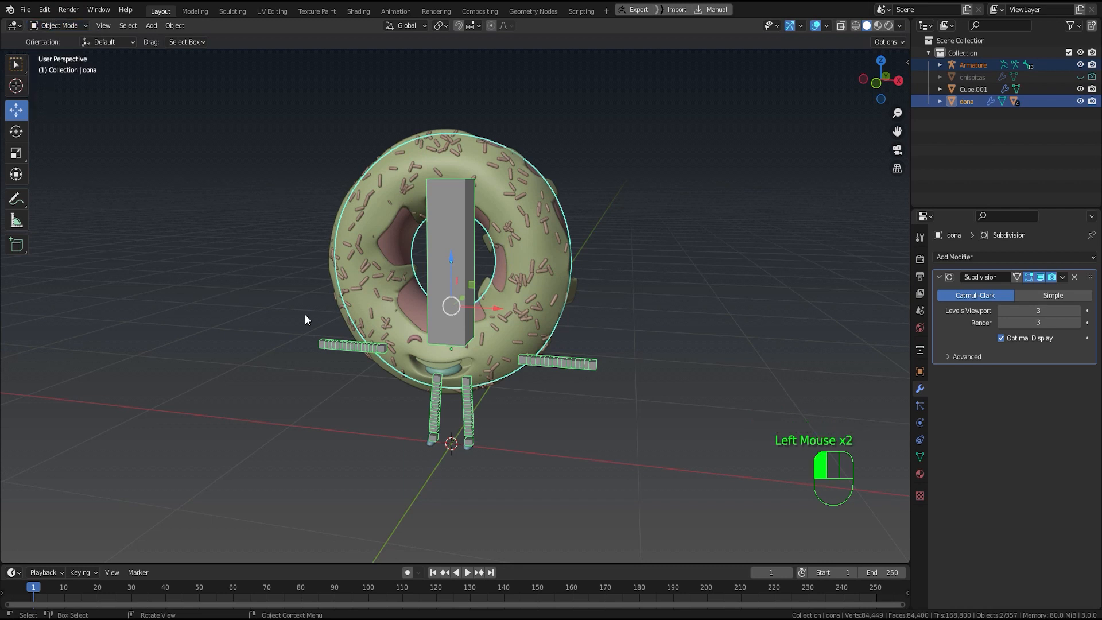
Step: Select the donut body, add the armature as the active object, and enter Pose Mode
click(401, 240)
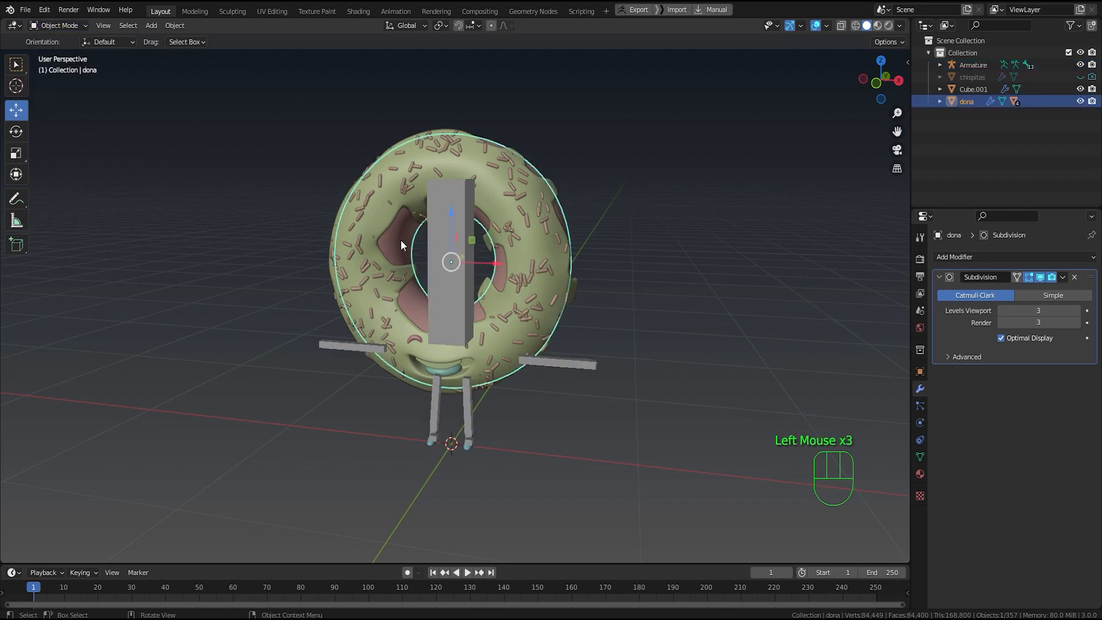
shift+click(464, 208)
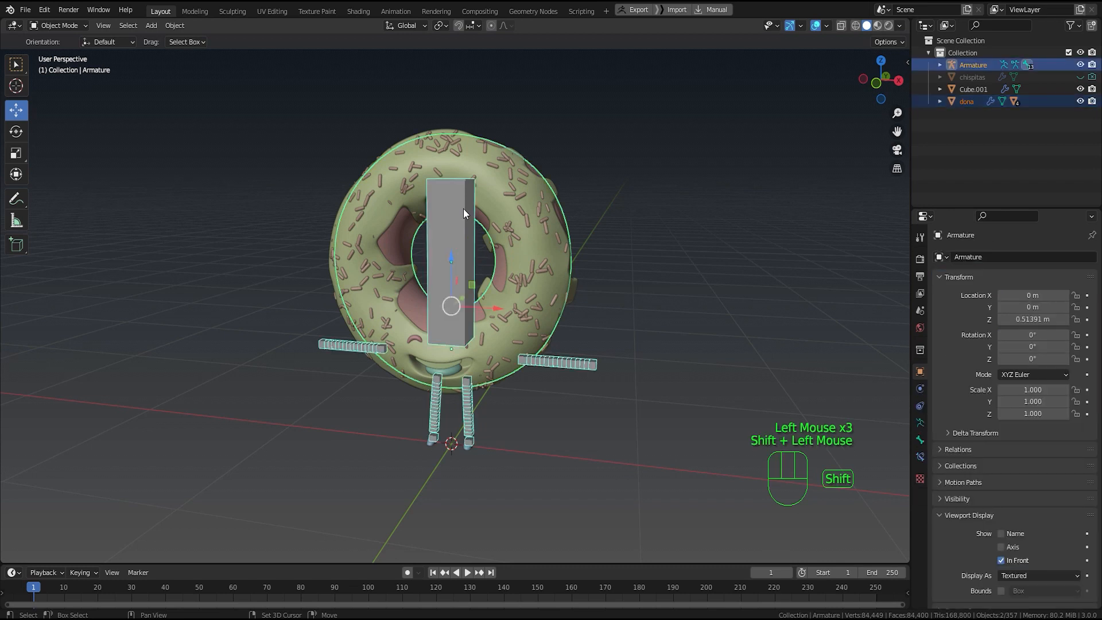
click(60, 26)
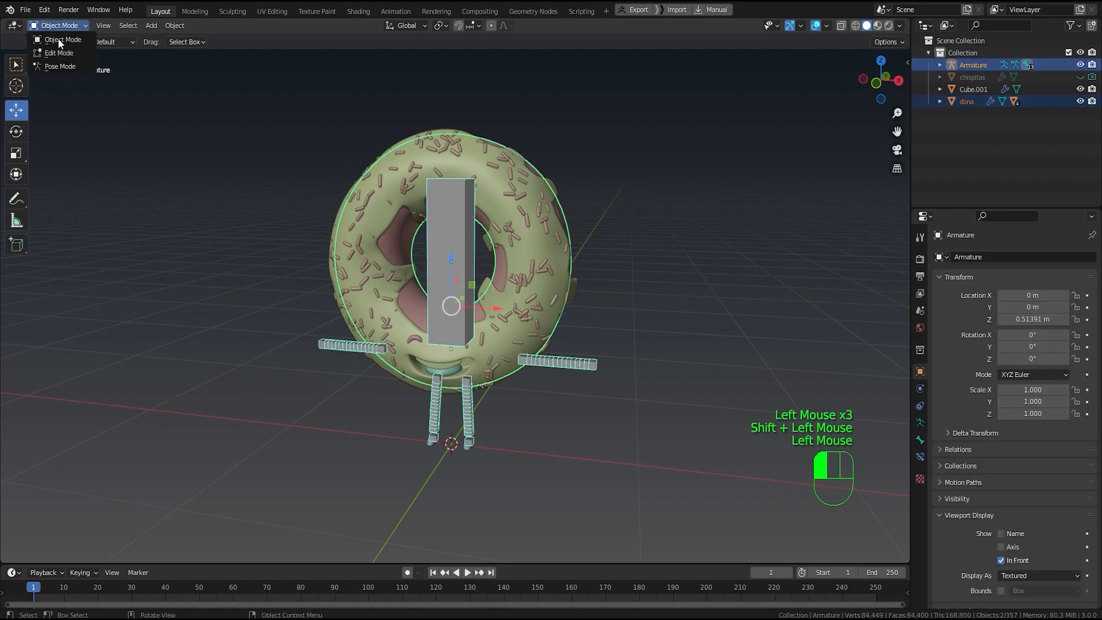
click(62, 66)
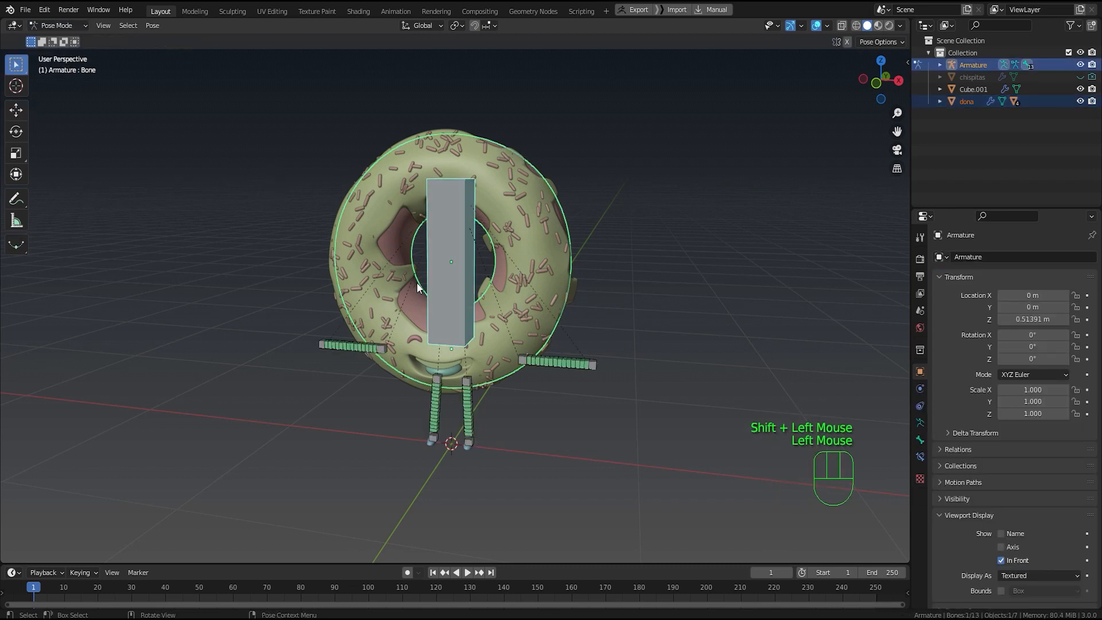
Step: Parent the donut body to the armature's large central bone in front view, using the Bone parent type
scroll(417, 284, up, 2)
shift+middle_drag(417, 280, 394, 228)
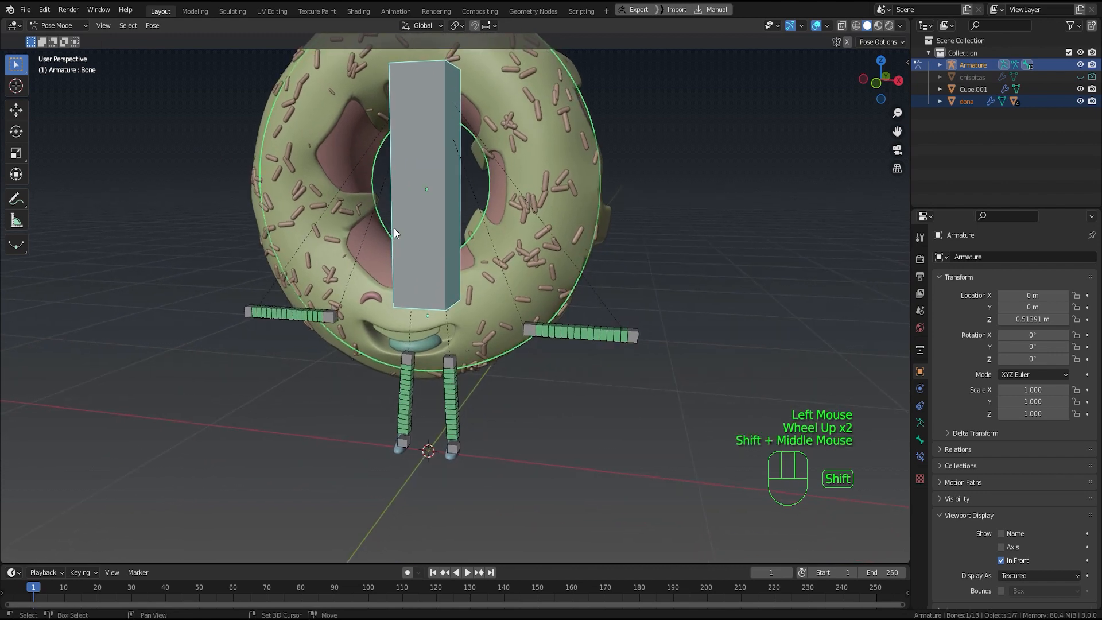
key(KP_1)
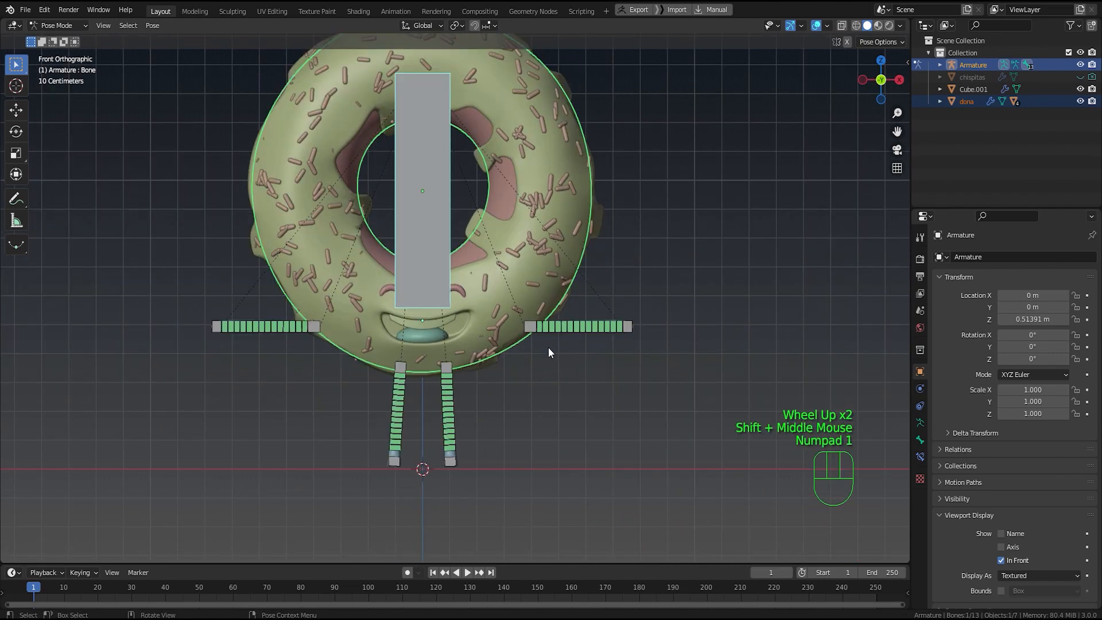
shift+click(436, 216)
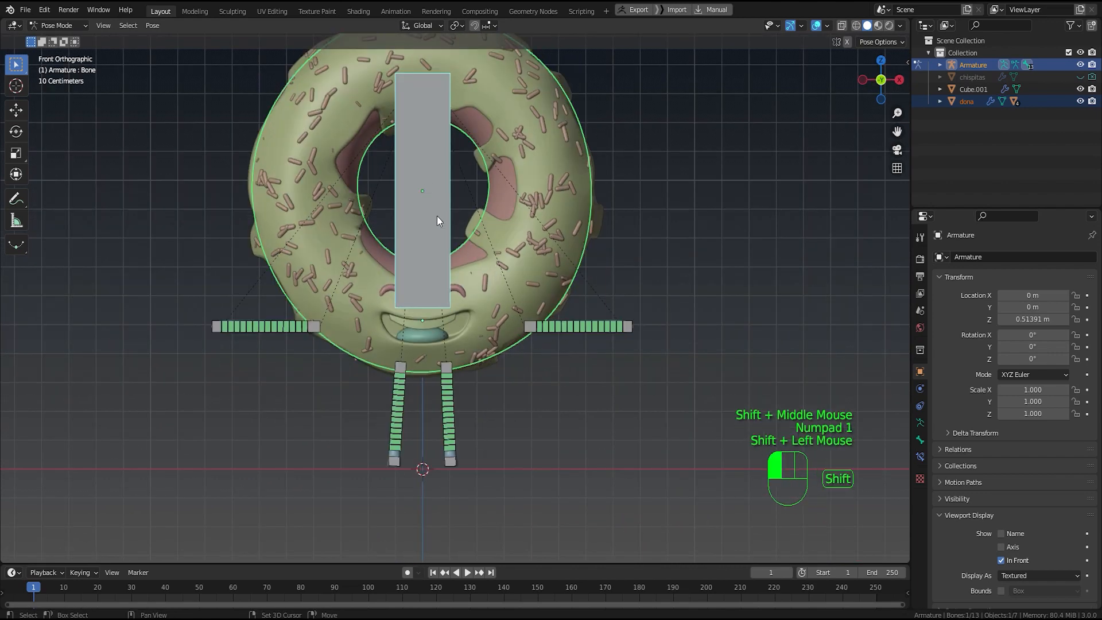
click(443, 229)
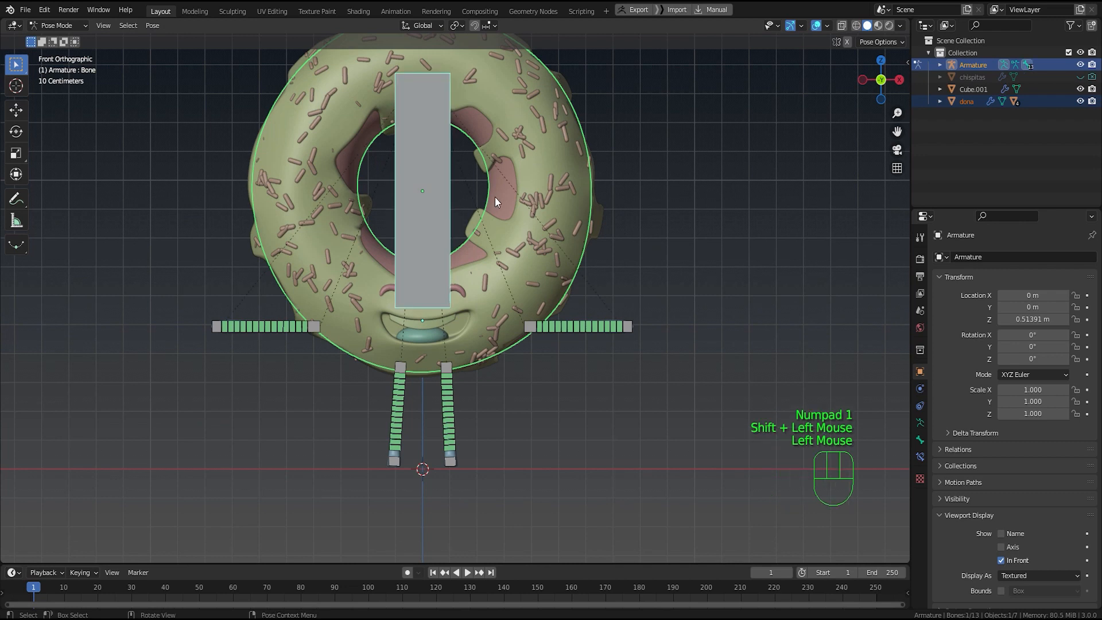
key(ctrl+p)
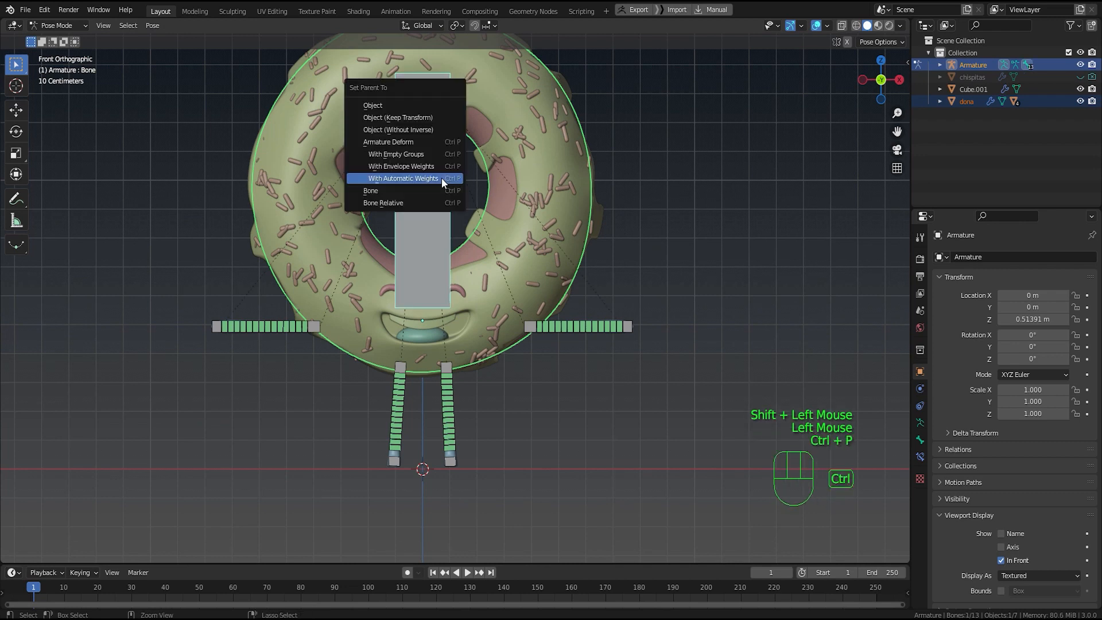
click(436, 189)
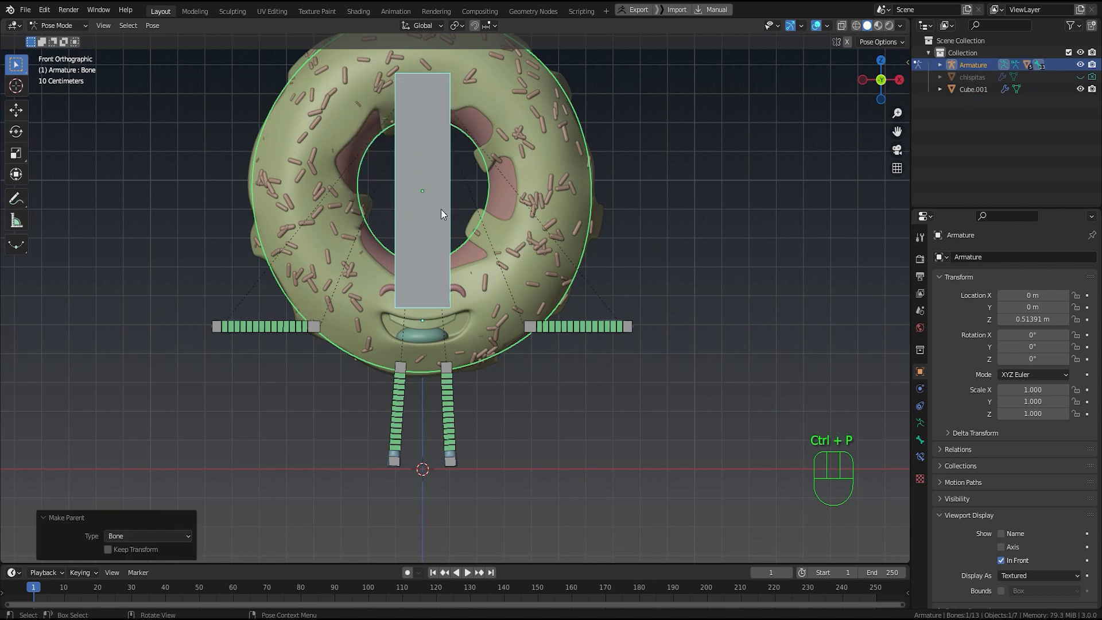
Step: Test the bone parenting by moving the large central bone, and cancel the move
click(442, 214)
key(g)
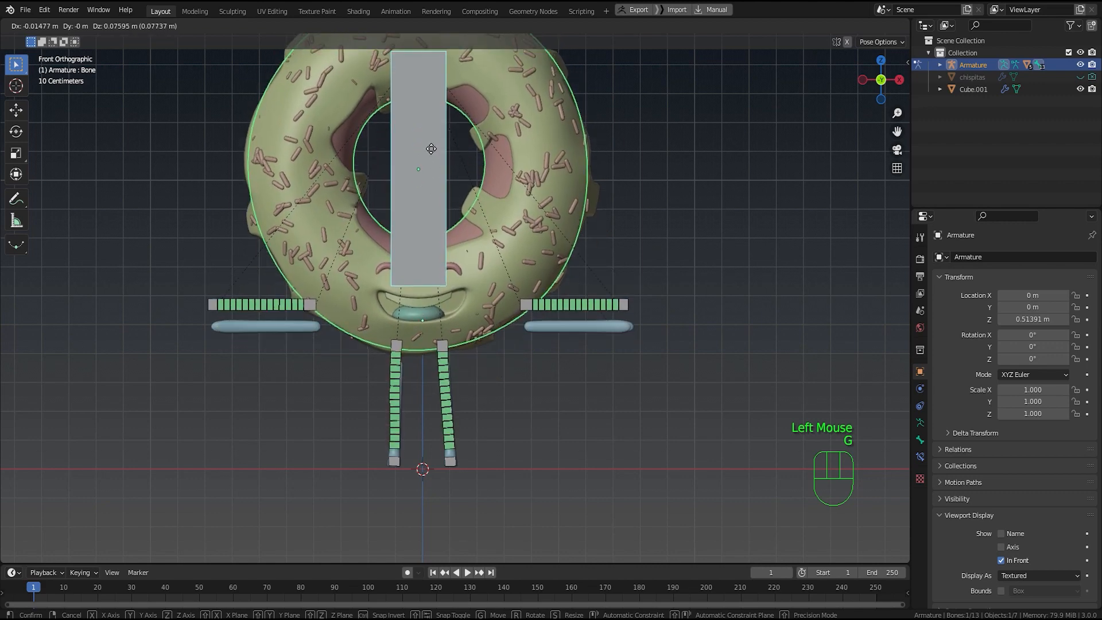
right_click(418, 234)
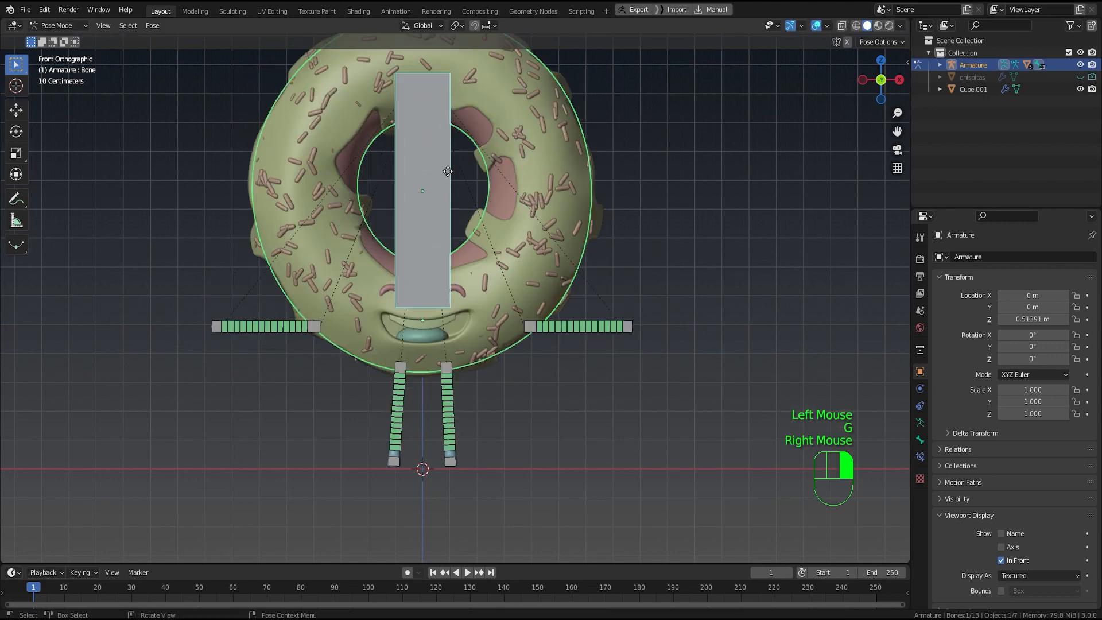
scroll(416, 228, down, 1)
shift+middle_drag(418, 241, 419, 265)
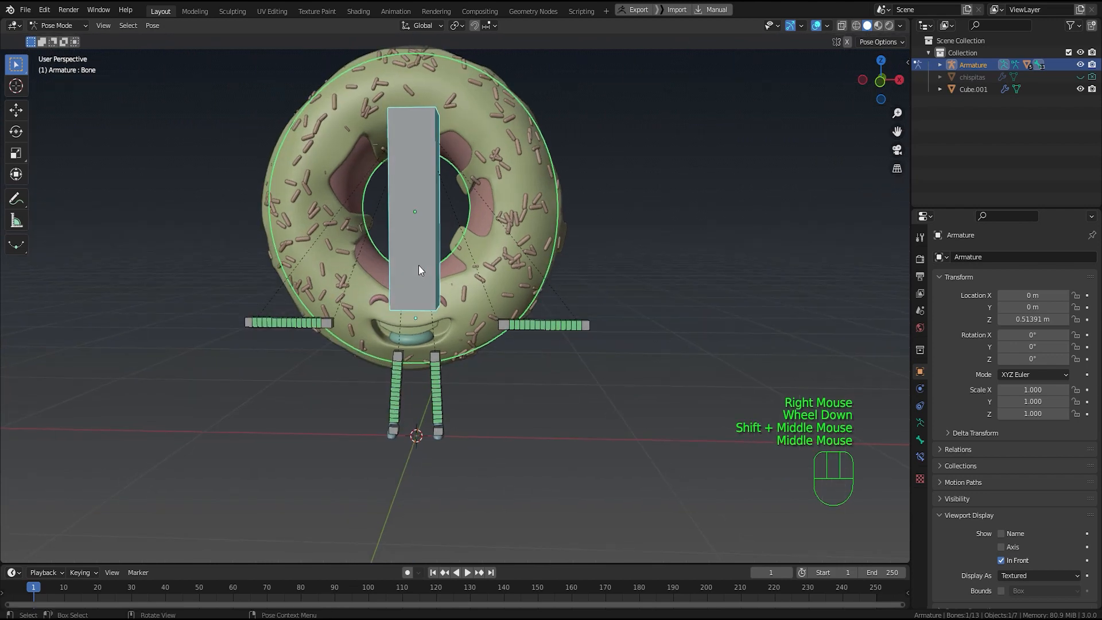
Step: Switch the armature to Object Mode, and hide the donut's icing and body
click(64, 26)
click(67, 35)
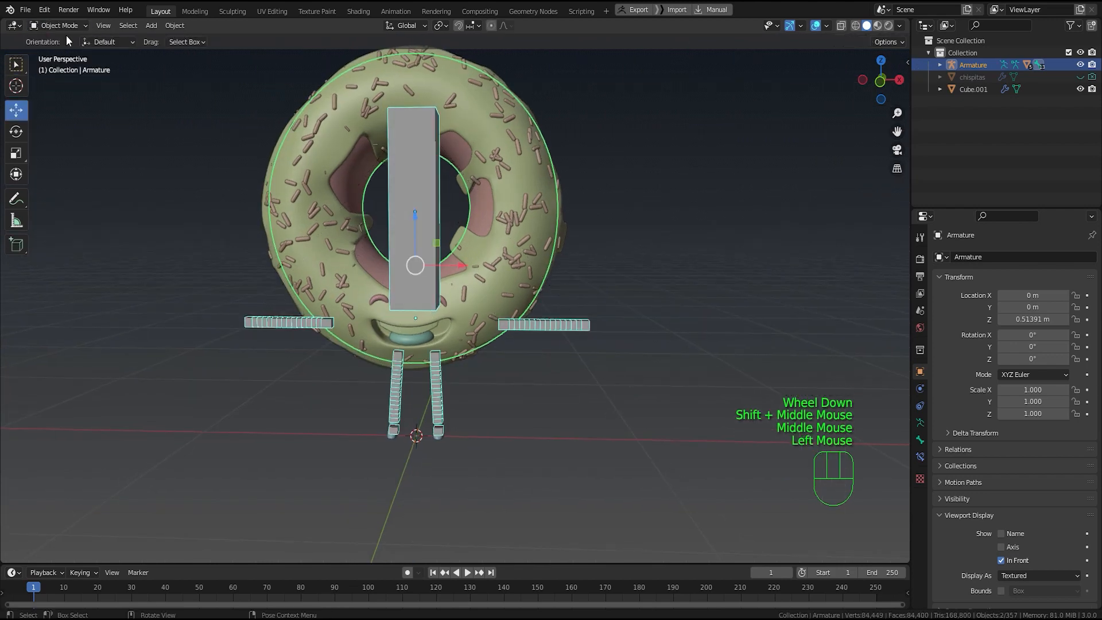
click(608, 388)
click(526, 229)
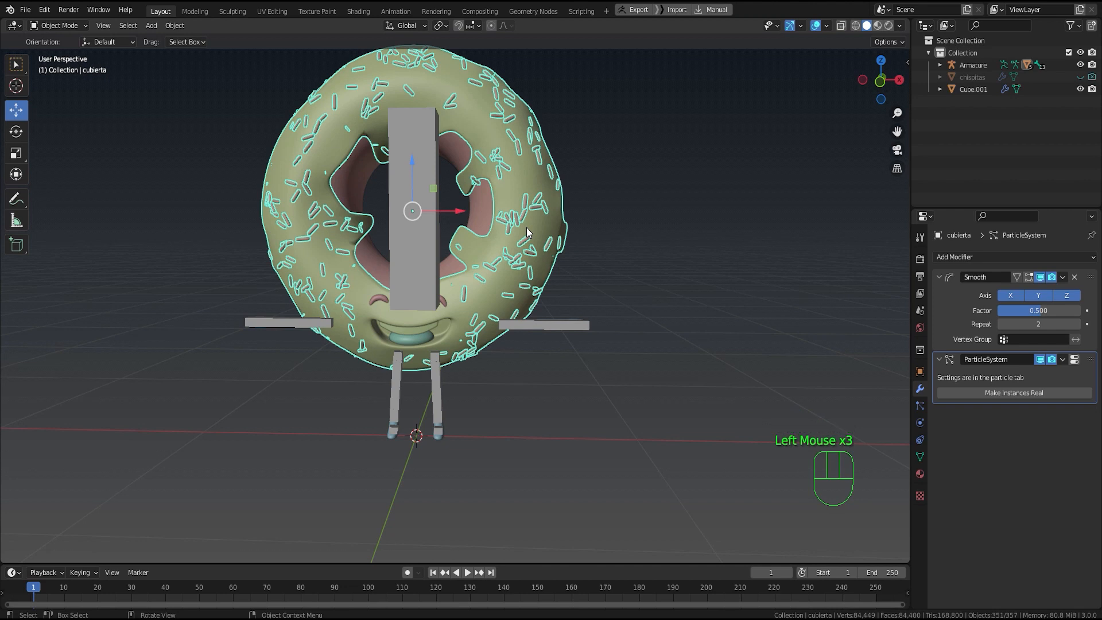
key(h)
click(518, 240)
key(h)
Step: Hide the remaining face parts: the upper mouth piece, the tongue and the curved eyes
click(421, 326)
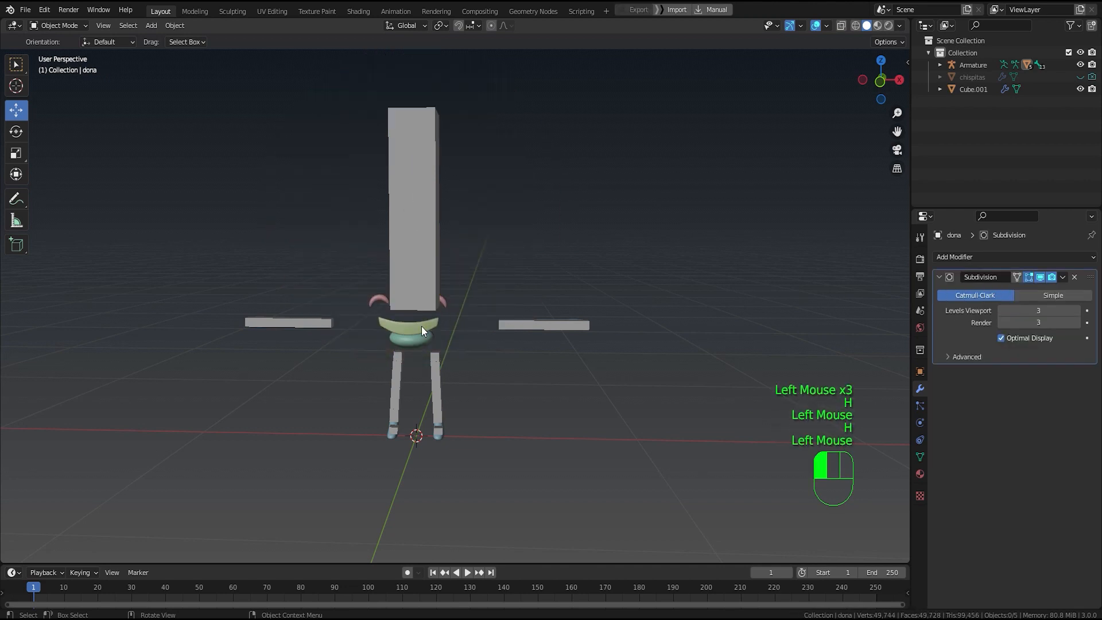
key(h)
click(419, 336)
key(h)
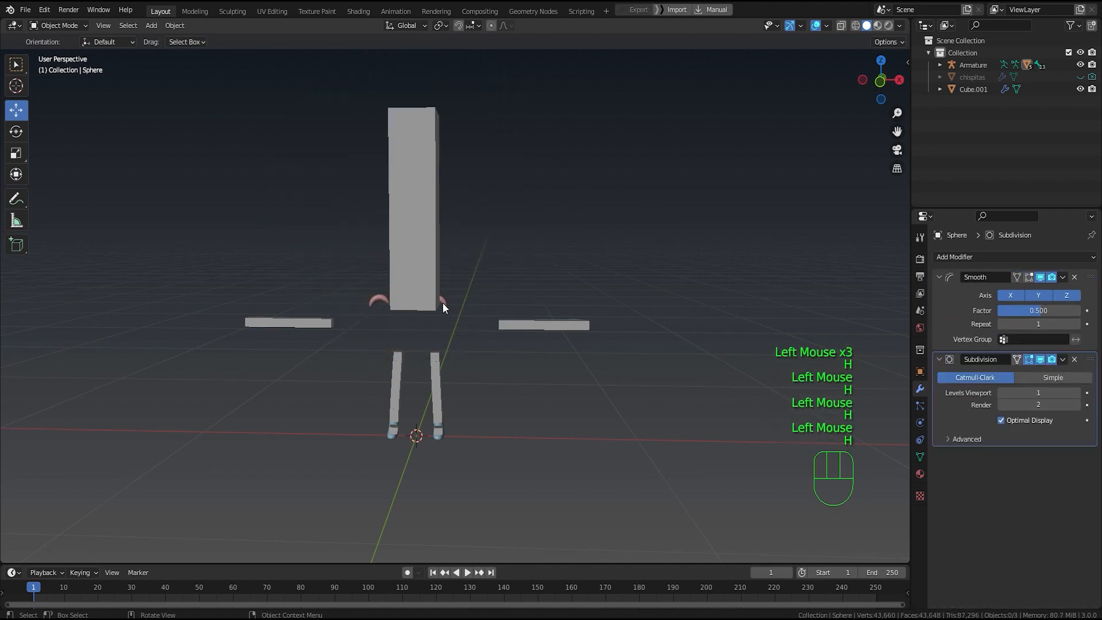
click(442, 302)
key(h)
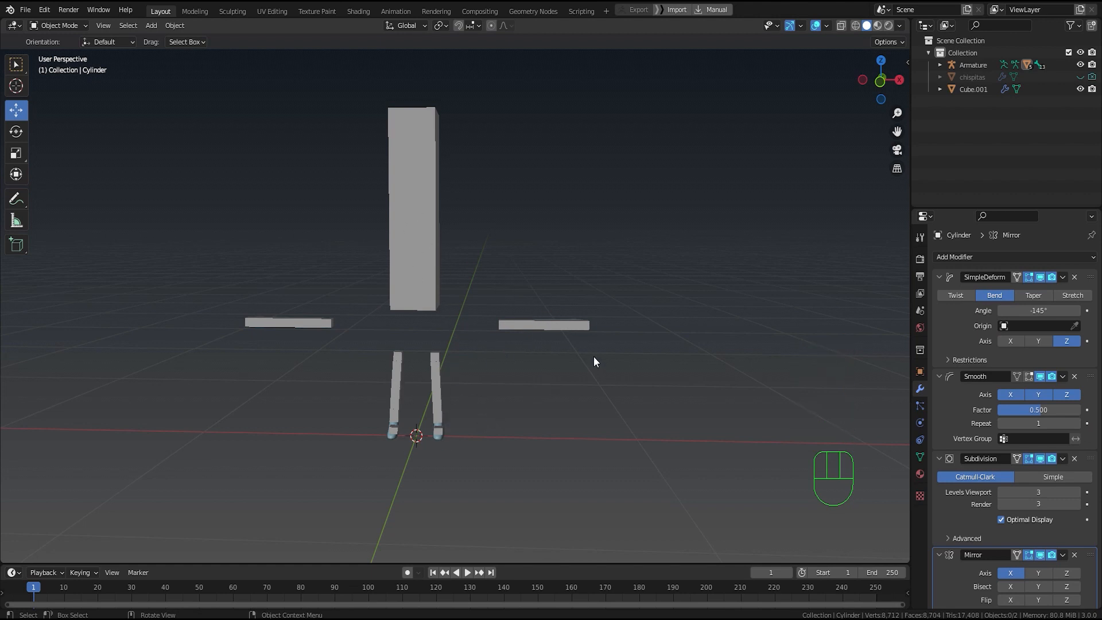
Step: Set the armature's viewport display to Wire so the limb meshes inside the bones can be reached
middle_drag(577, 326, 543, 351)
scroll(542, 350, down, 1)
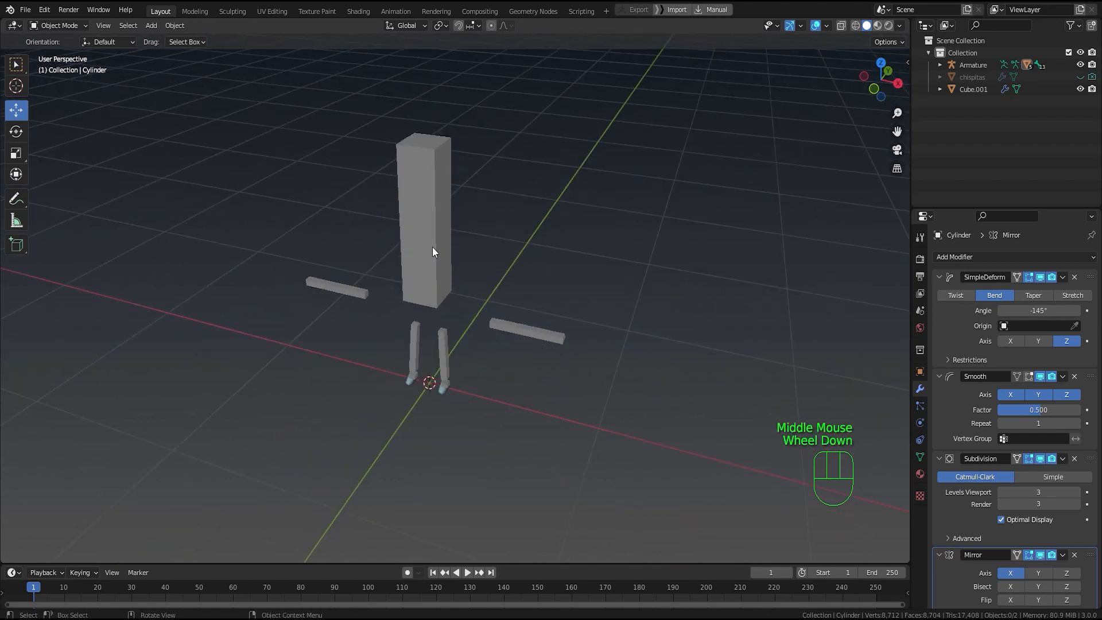
click(432, 247)
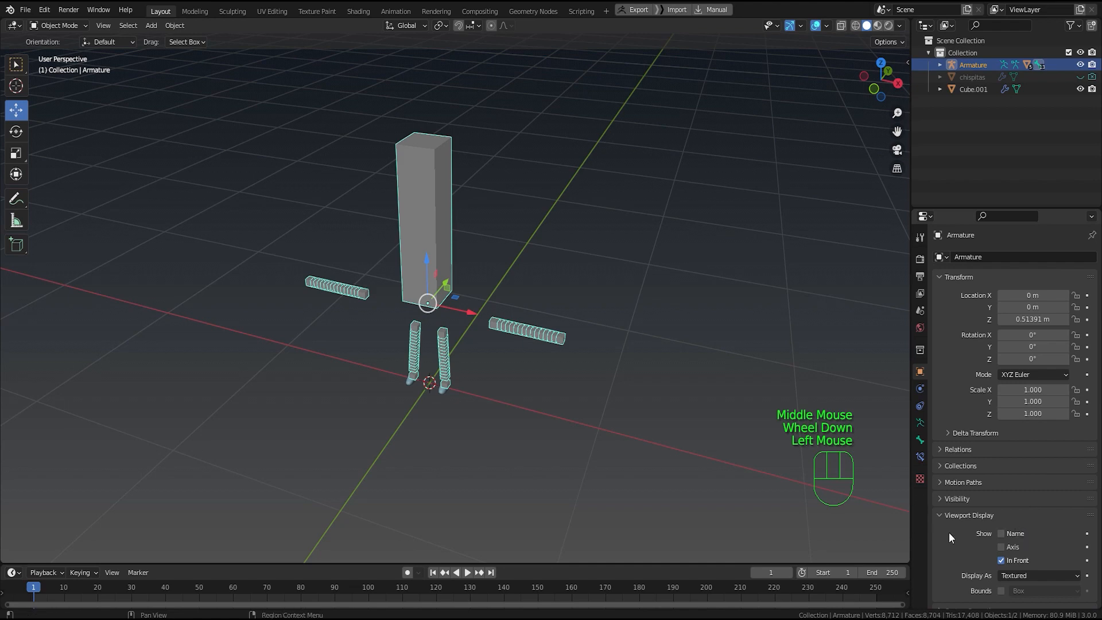
click(1059, 574)
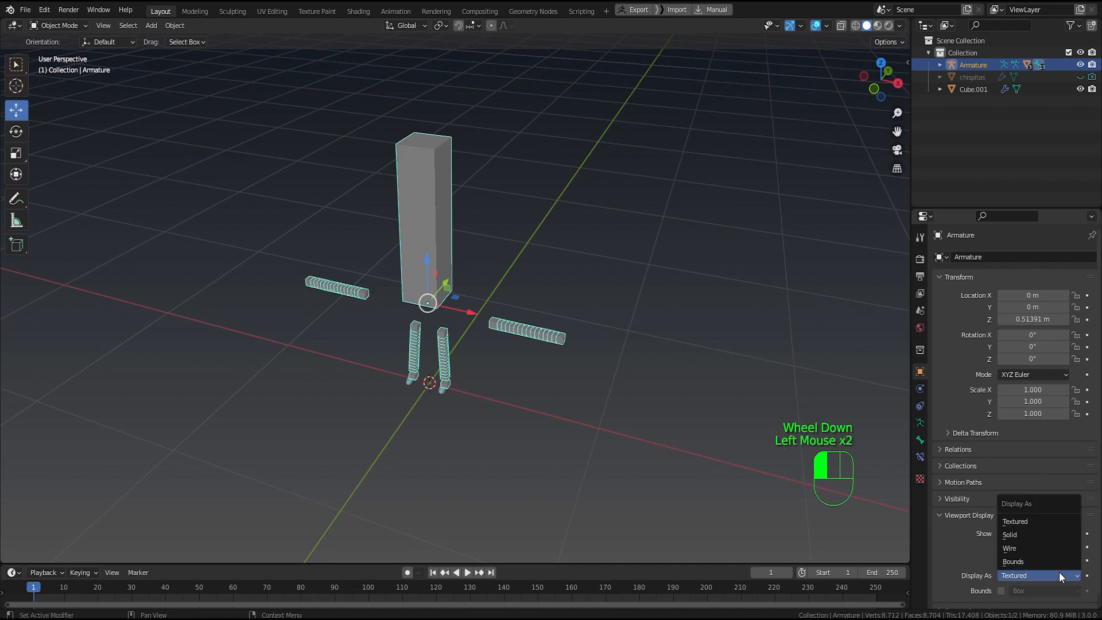
click(1060, 546)
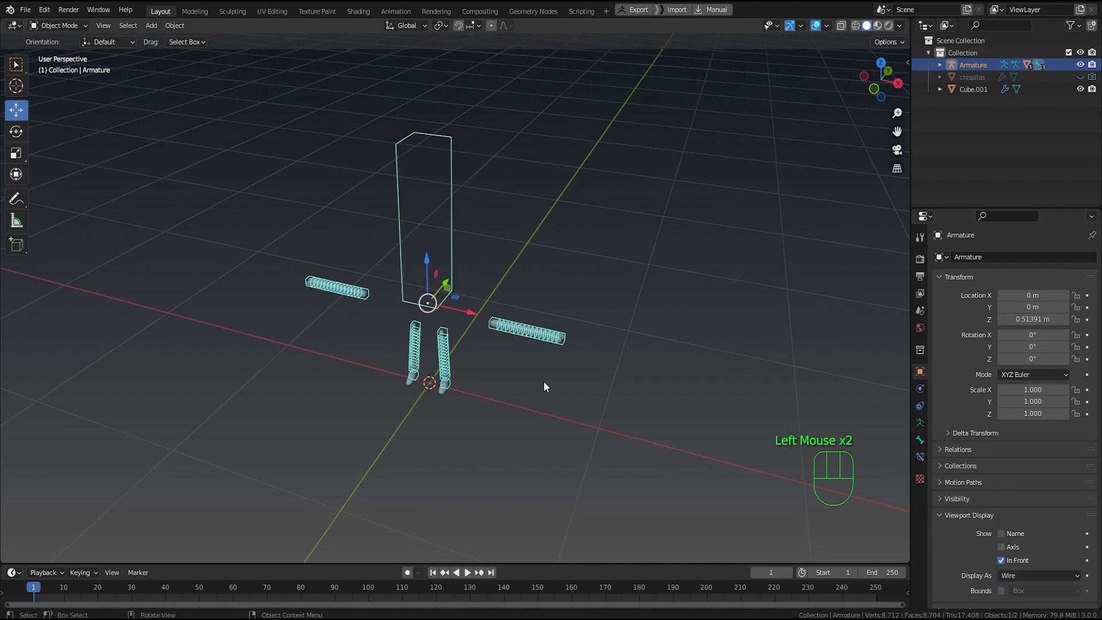
scroll(544, 381, up, 4)
middle_drag(553, 395, 564, 375)
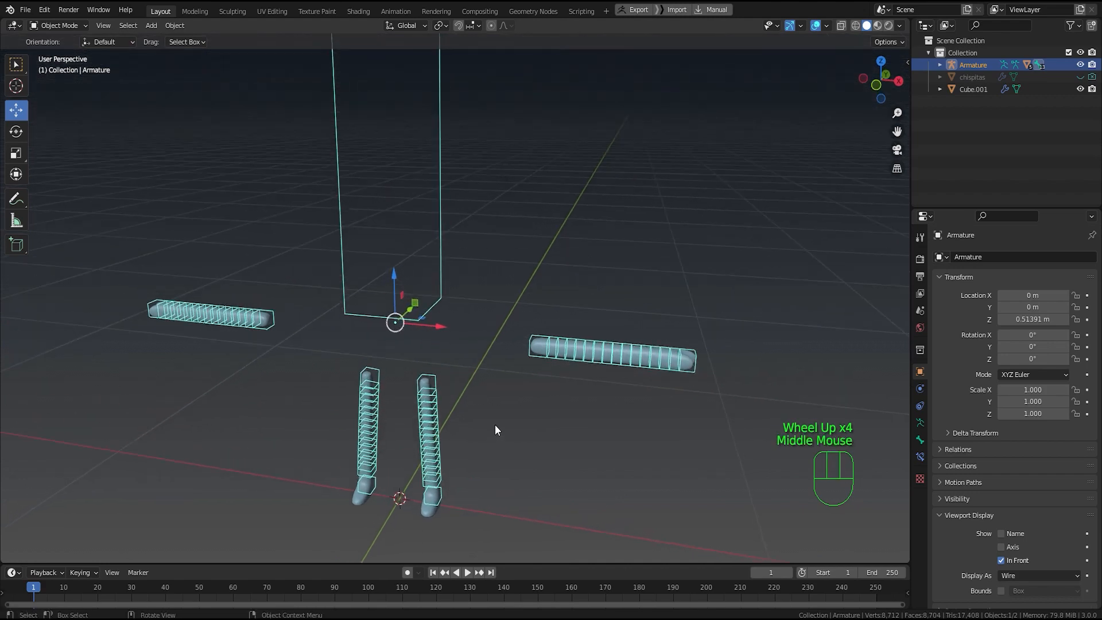
Step: Parent the arms-and-legs mesh Cube.001 to the armature with Automatic Weights
click(568, 447)
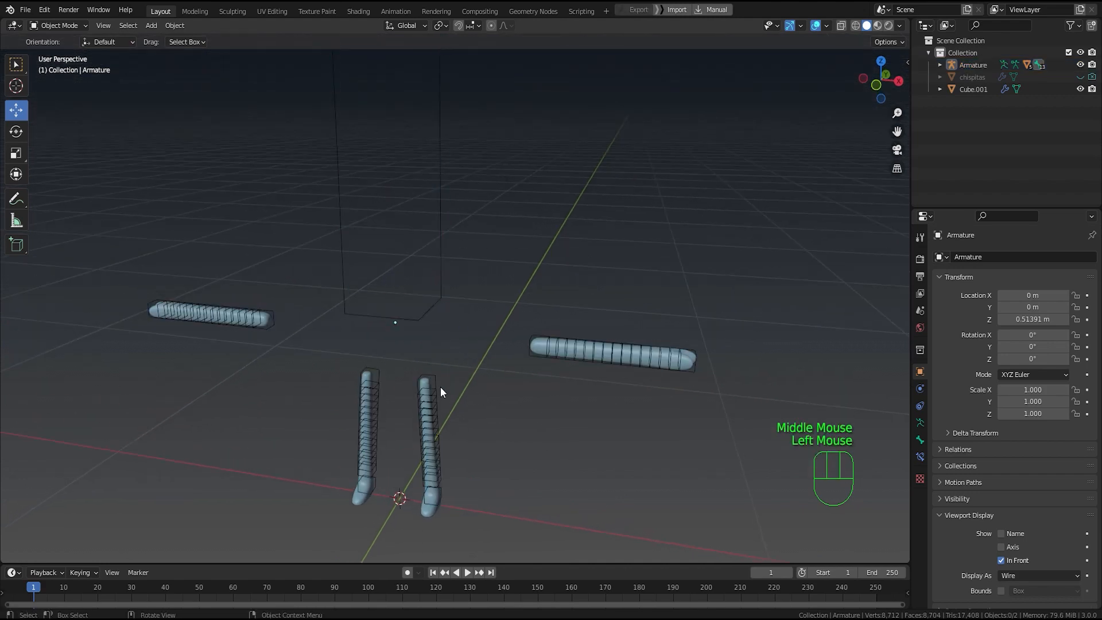
double_click(429, 406)
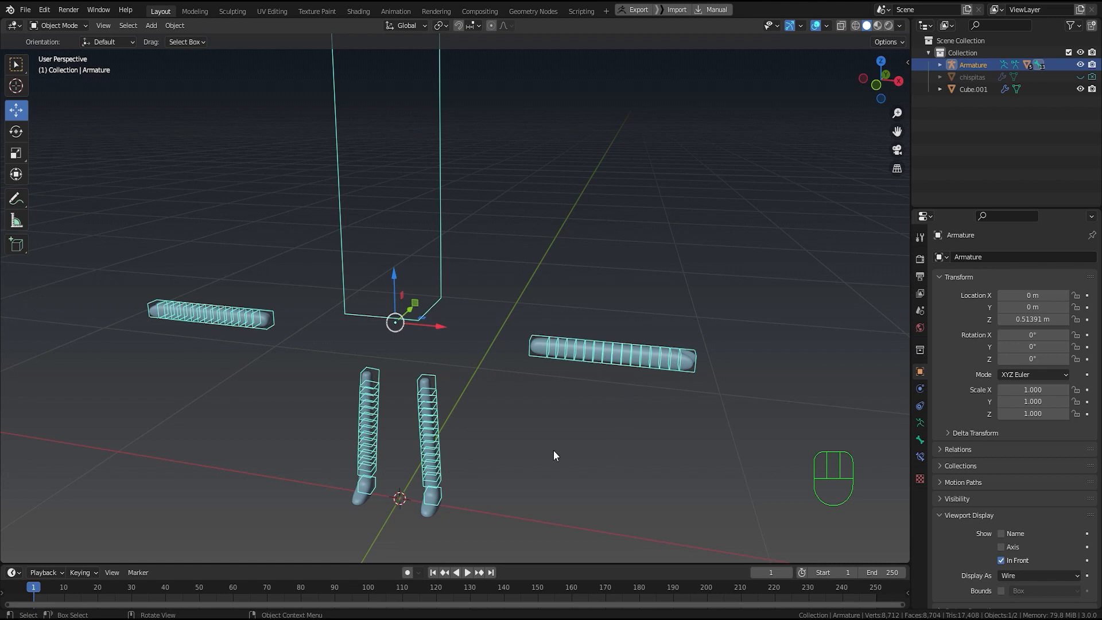
click(427, 516)
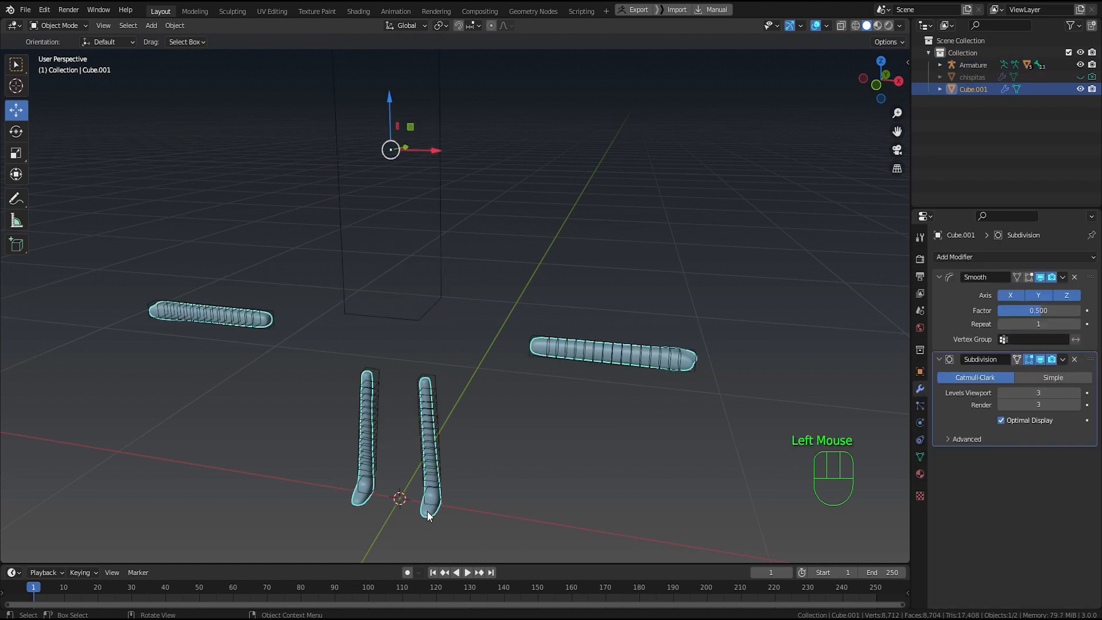
shift+click(435, 380)
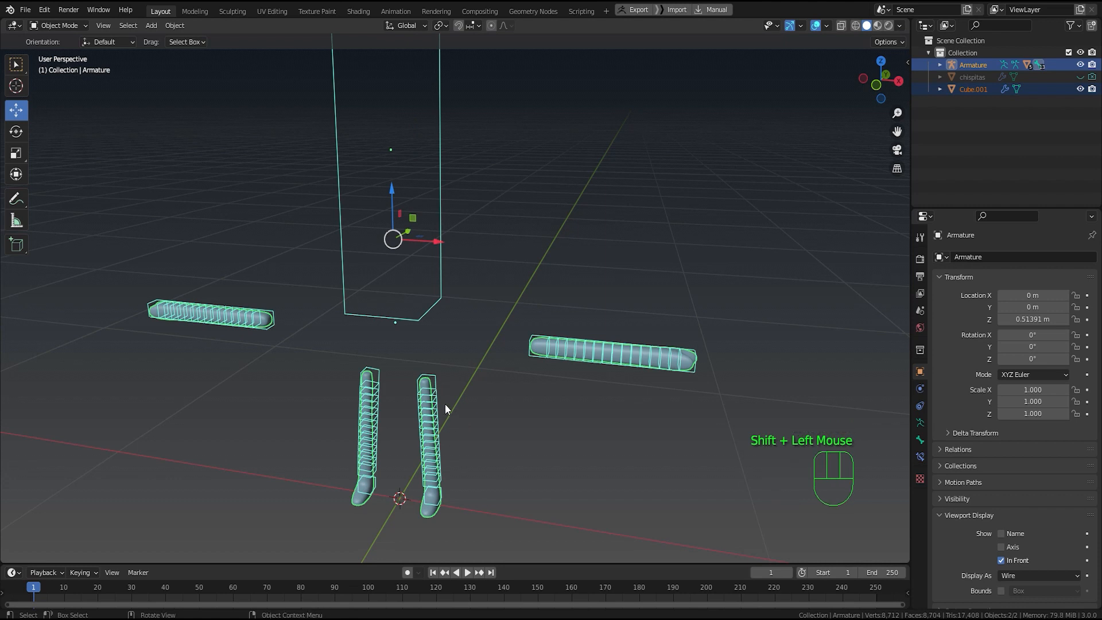
key(ctrl+p)
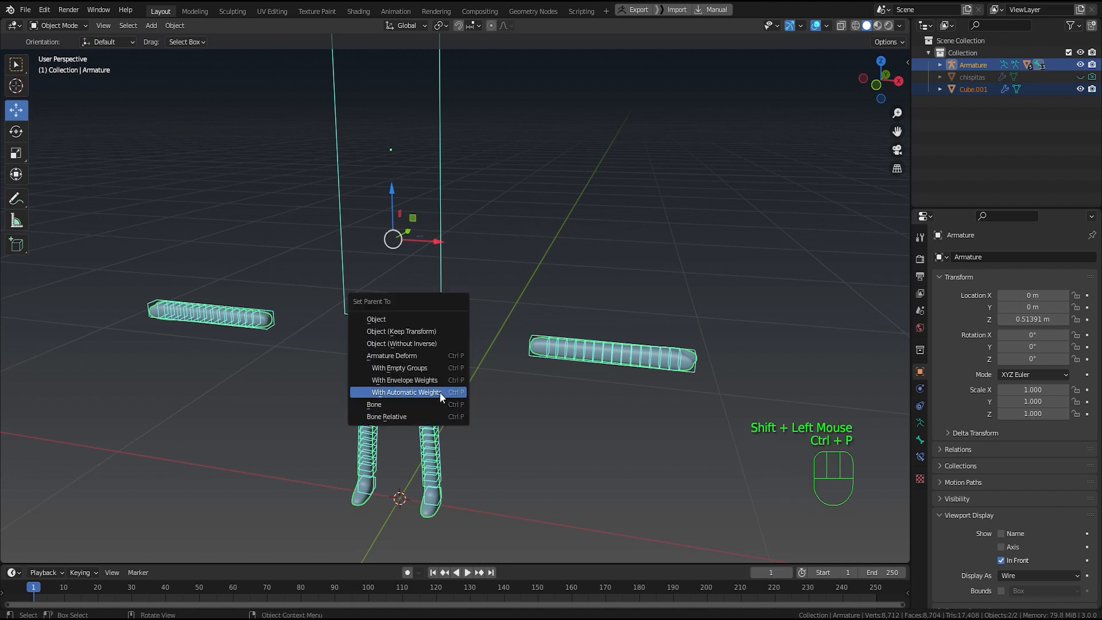
click(440, 392)
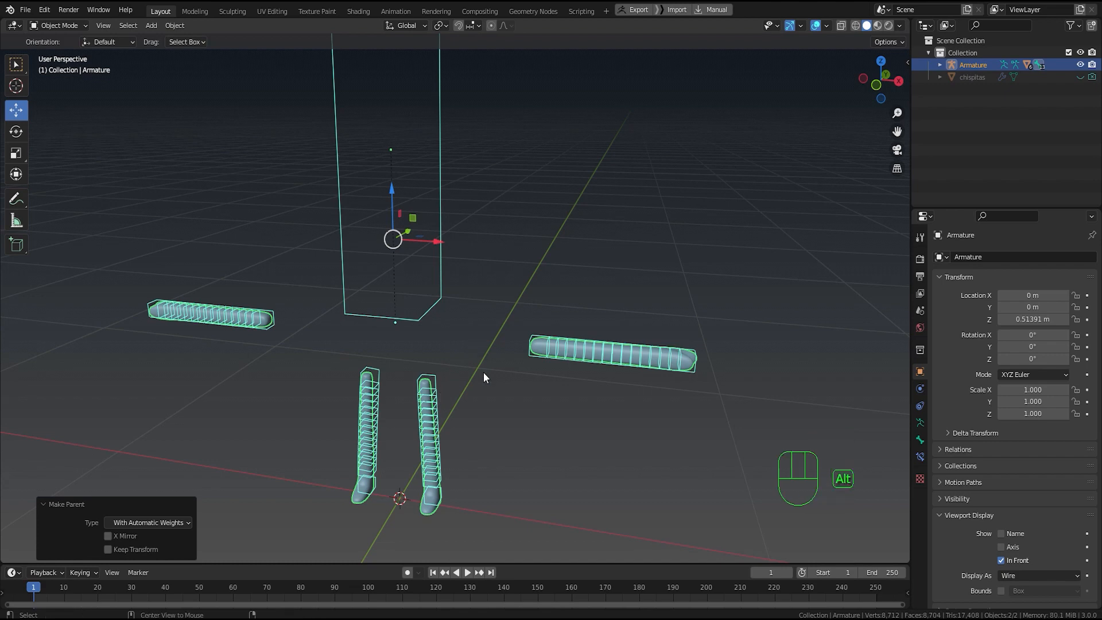
Step: Unhide all the donut character's parts and view the character from the front
key(alt+h)
key(KP_1)
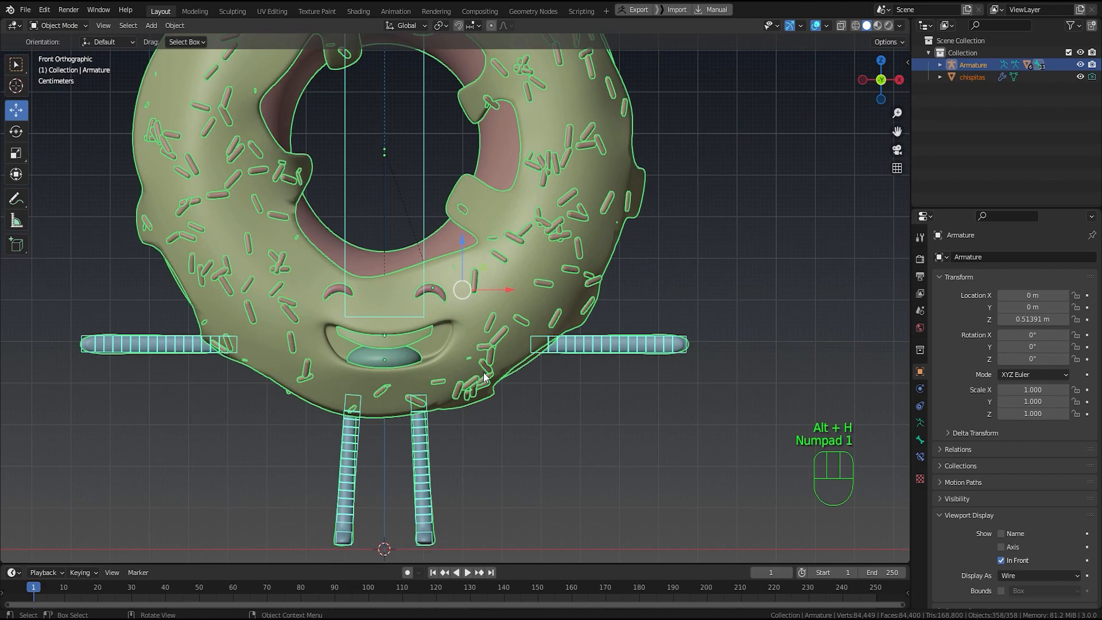
shift+middle_drag(467, 402, 594, 382)
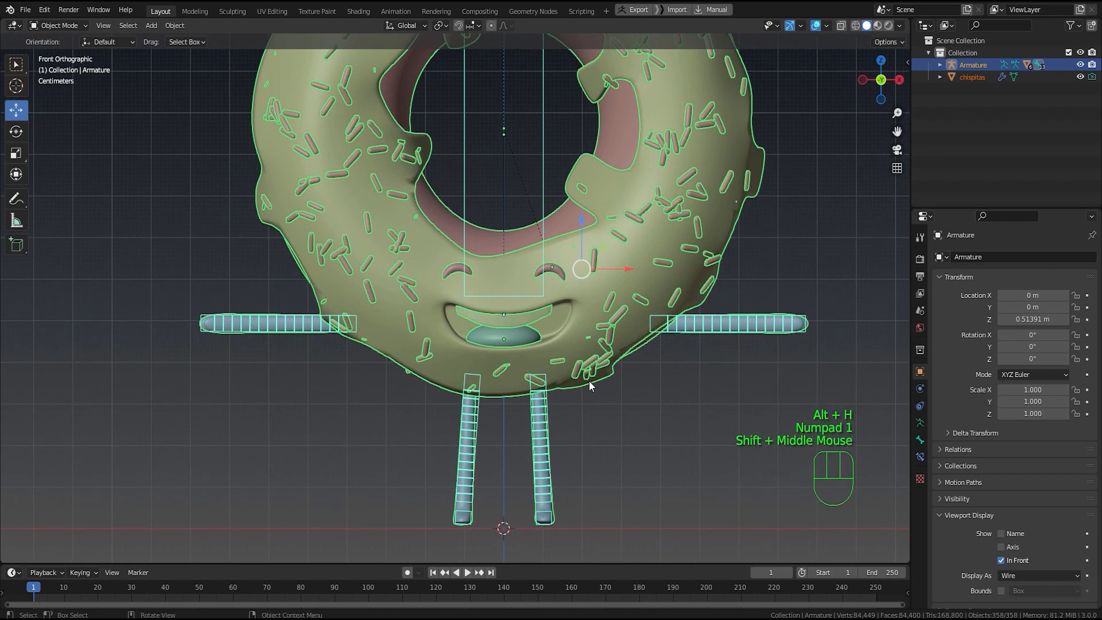
Step: Select only the armature and enter Pose Mode
click(468, 175)
click(466, 175)
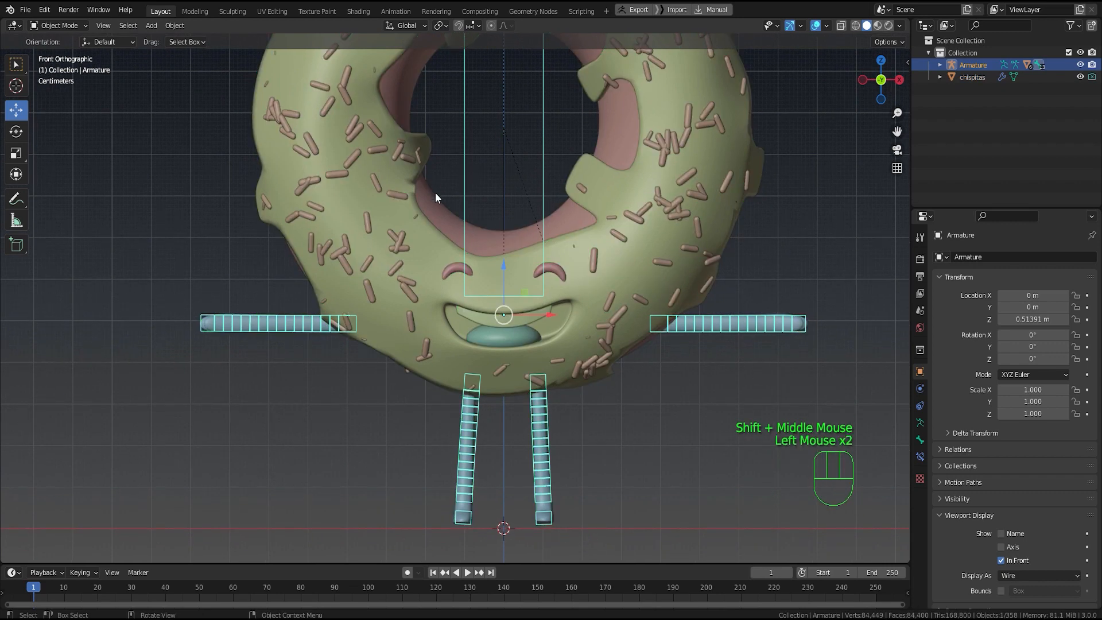
click(53, 23)
click(69, 67)
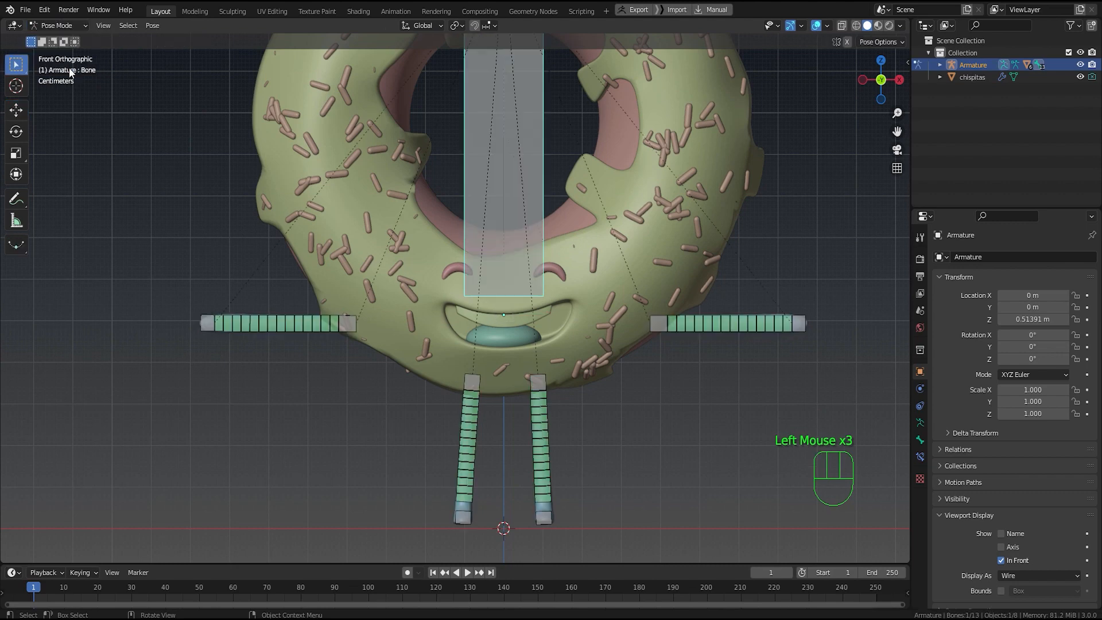
Step: Test the deformation of both legs by moving each foot's end bone in turn, cancelling each move
shift+scroll(591, 435, down, 2)
shift+middle_drag(591, 436, 463, 456)
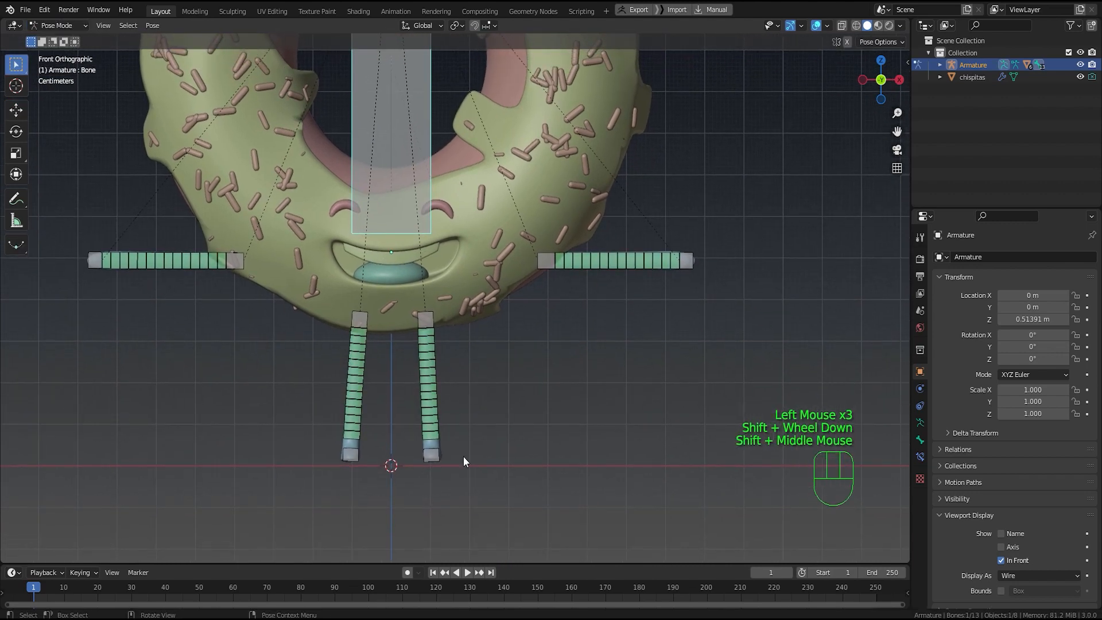
click(437, 454)
key(g)
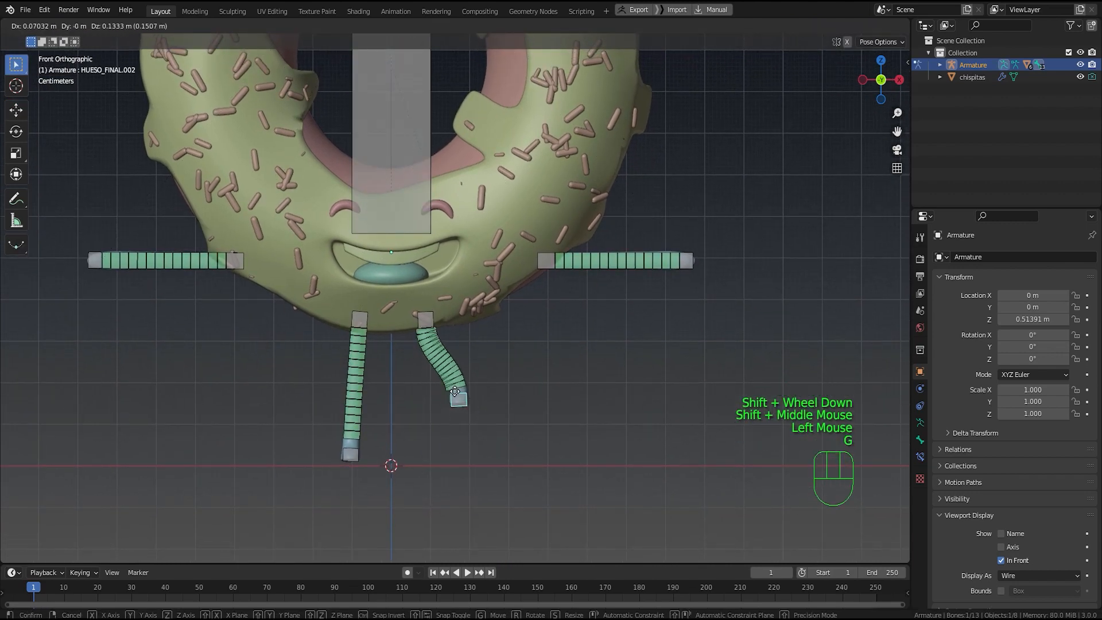
right_click(485, 439)
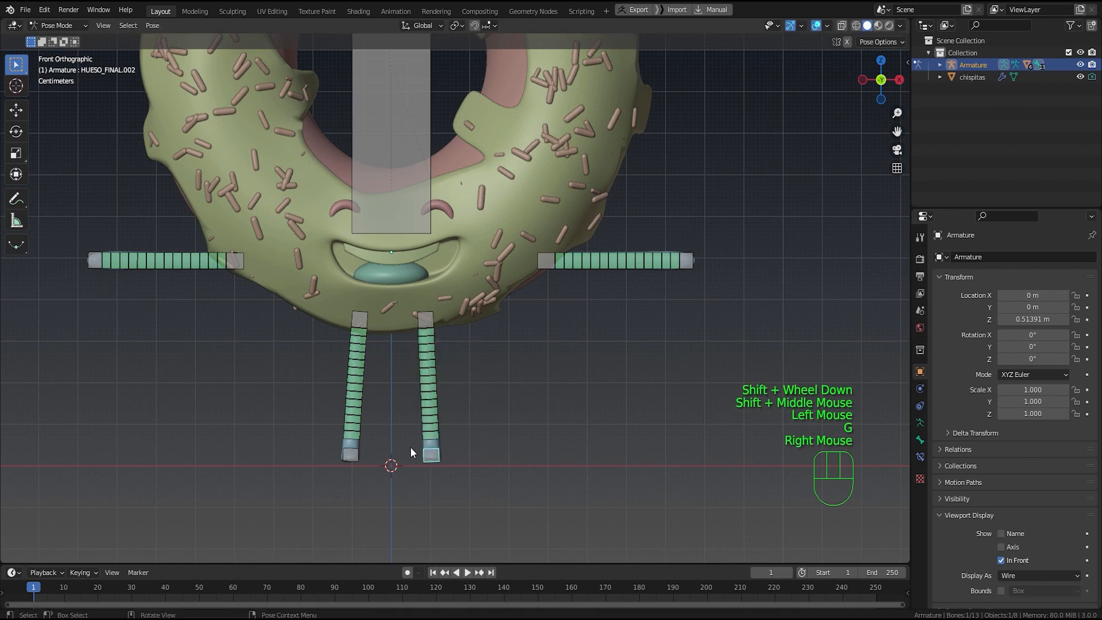
click(352, 459)
key(g)
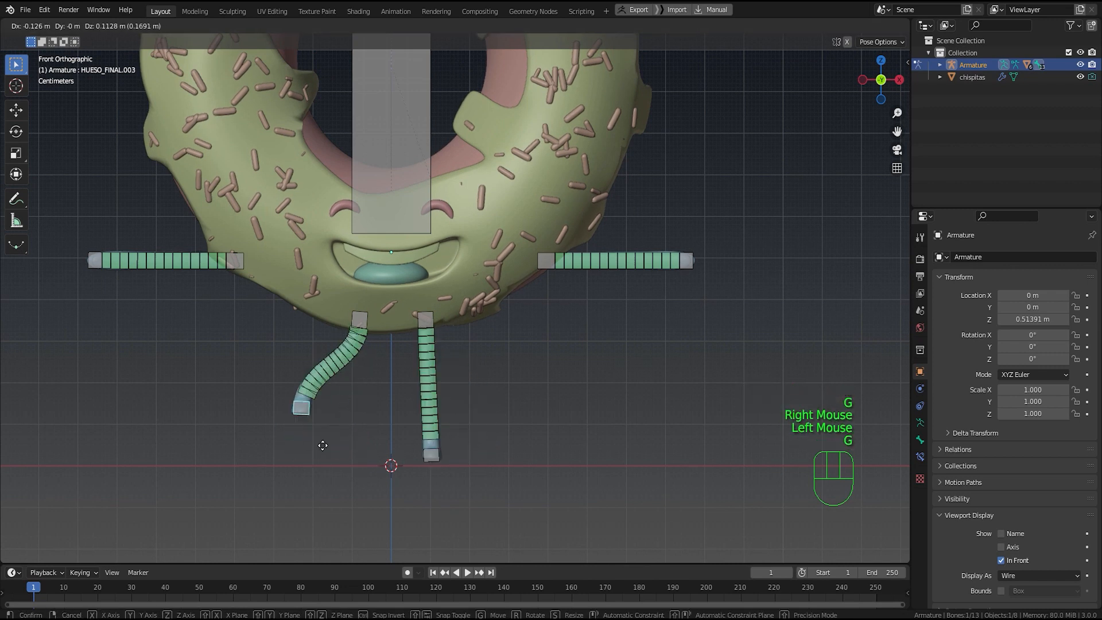
right_click(683, 376)
Step: Test the deformation of the arm controlled by HUESO_FINAL by moving that end bone, cancelling the move
shift+middle_drag(649, 380, 602, 433)
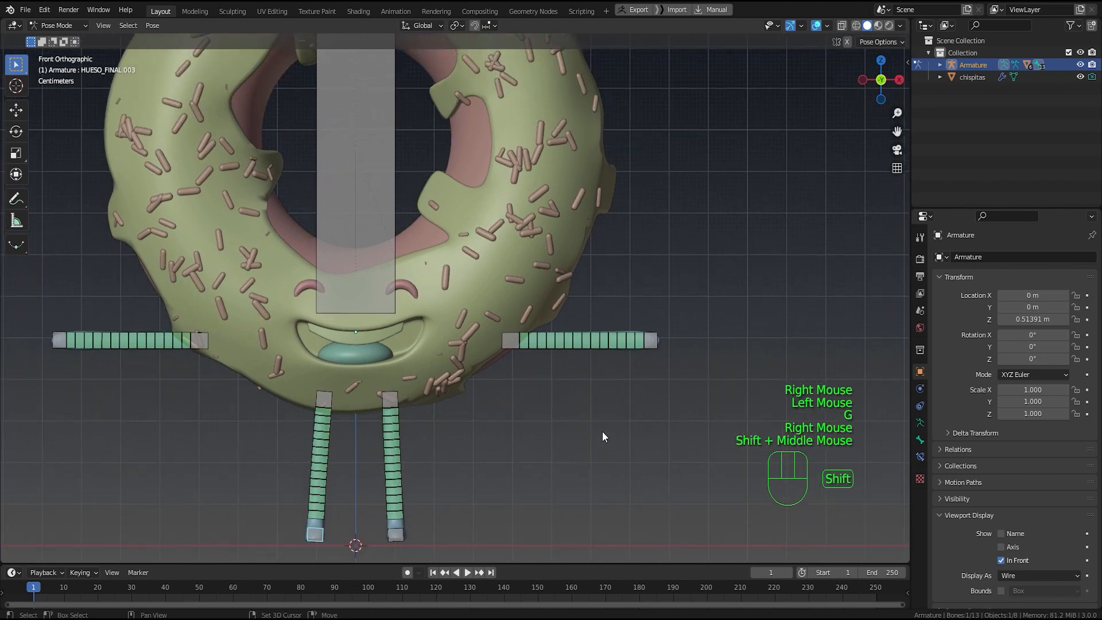
click(650, 342)
key(g)
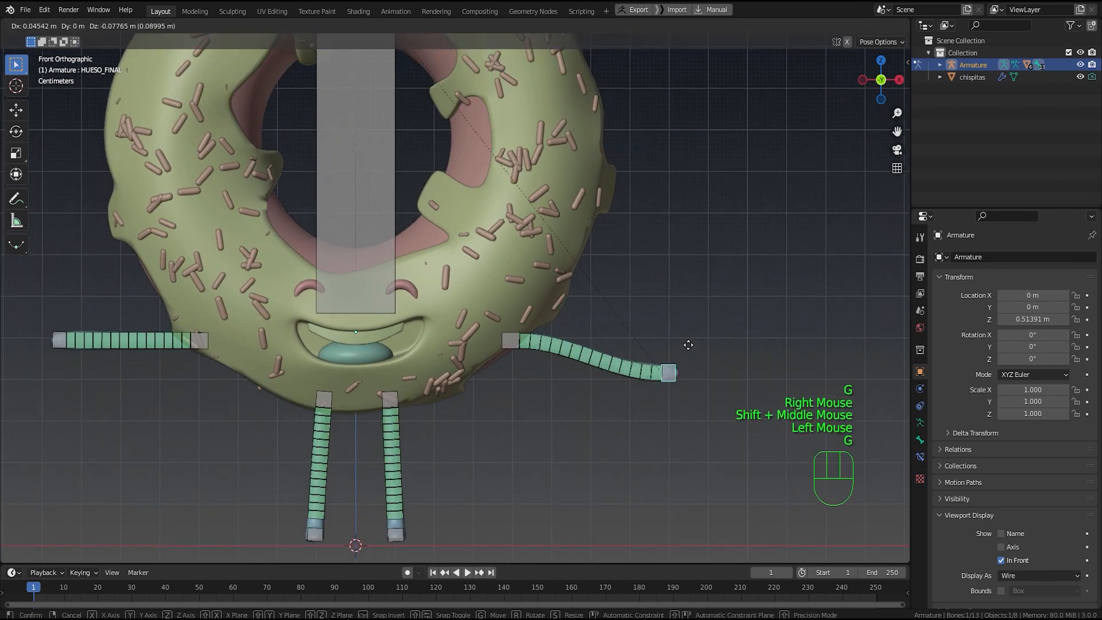
right_click(603, 425)
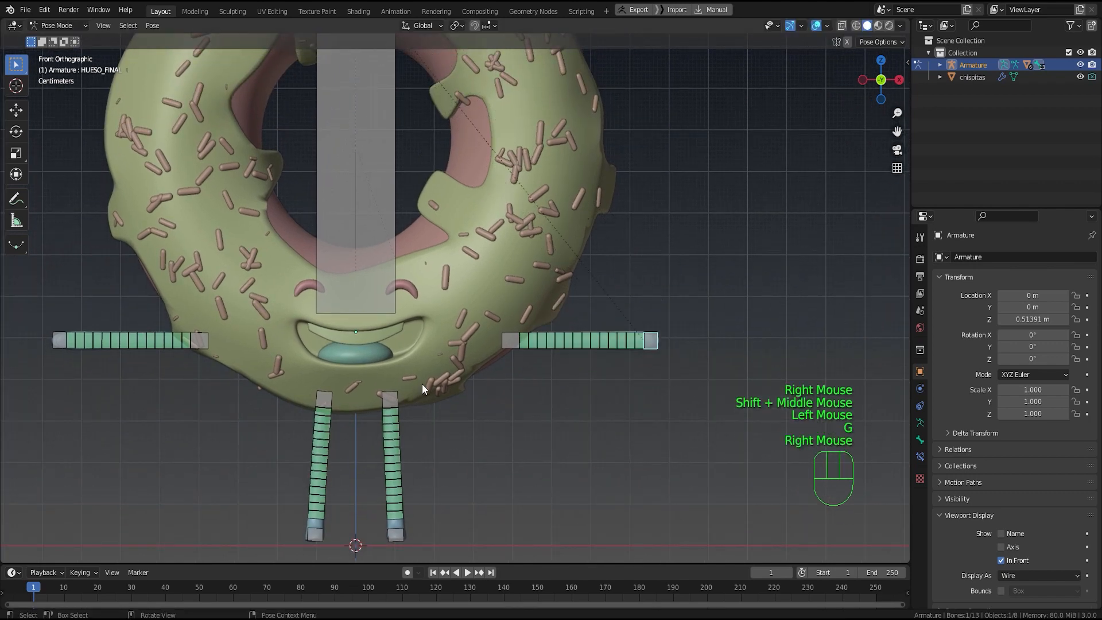
Step: Test the whole body's movement by shifting the central bone around, cancelling the move
click(336, 240)
scroll(335, 244, down, 2)
shift+middle_drag(335, 247, 361, 308)
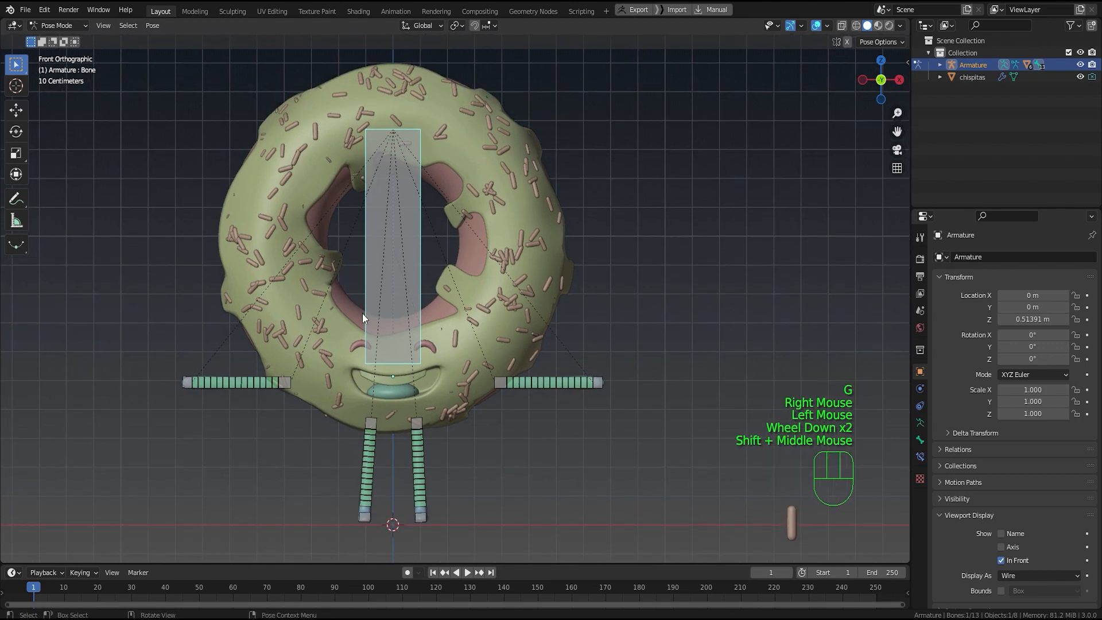
key(g)
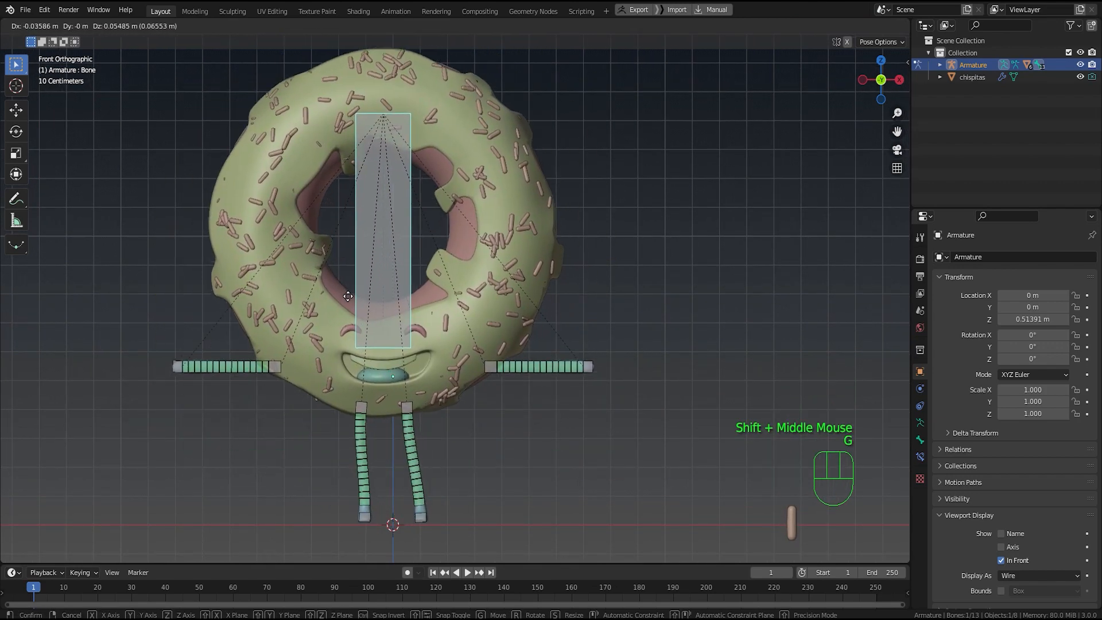
right_click(386, 283)
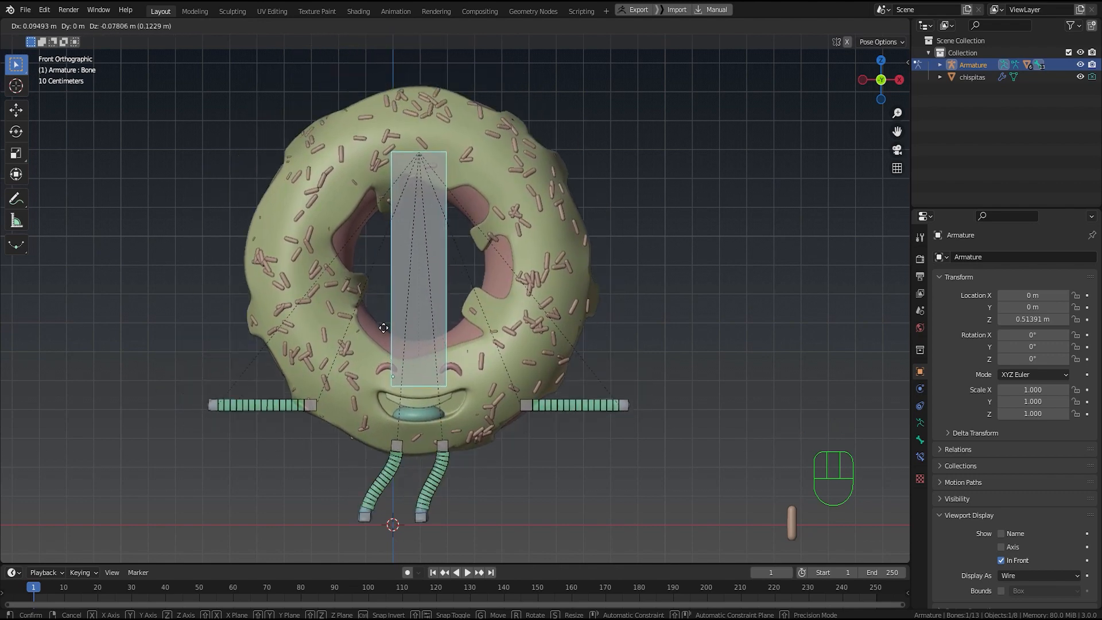
Step: Return to Object Mode and hide the stray chispitas sprinkle lying apart from the donut
middle_drag(488, 414, 417, 400)
scroll(417, 400, down, 2)
scroll(419, 399, down, 1)
scroll(422, 401, up, 1)
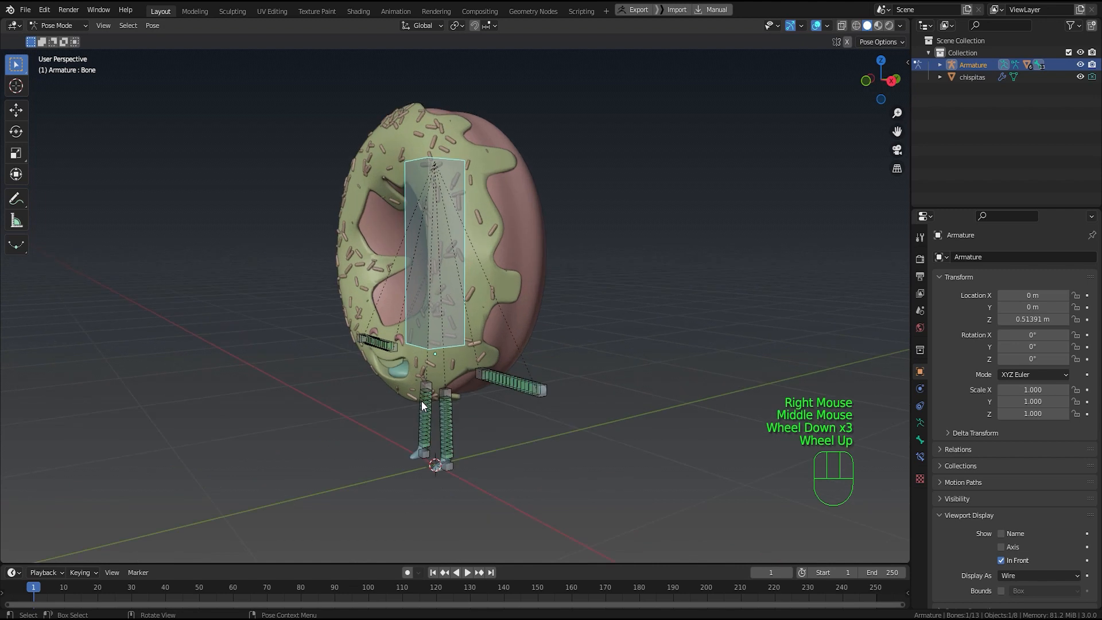
scroll(422, 401, down, 1)
click(577, 448)
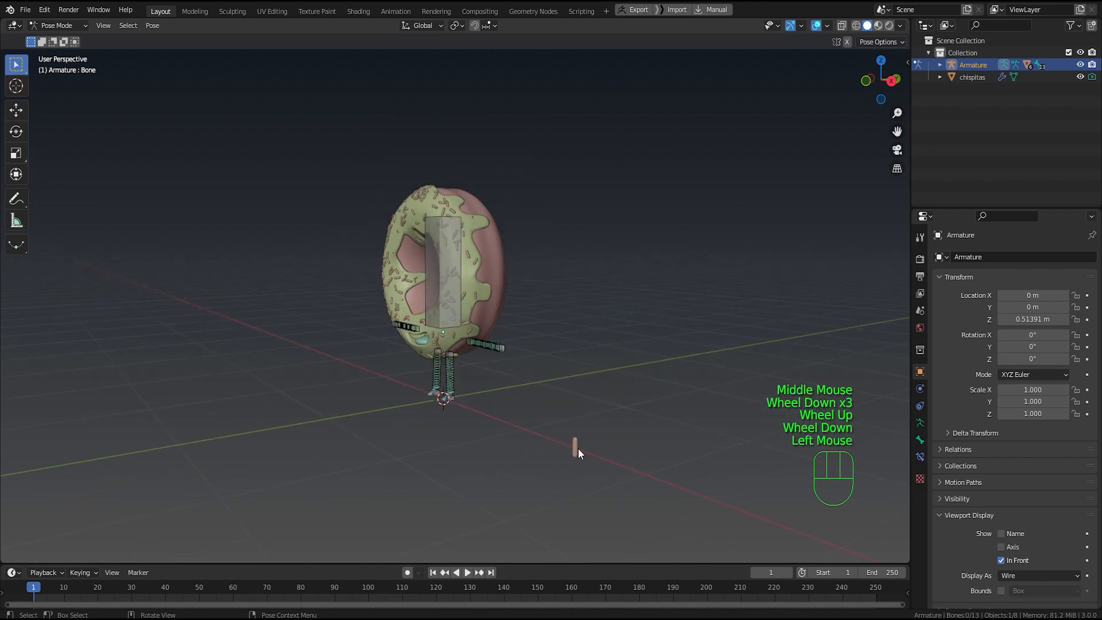
click(577, 448)
click(87, 26)
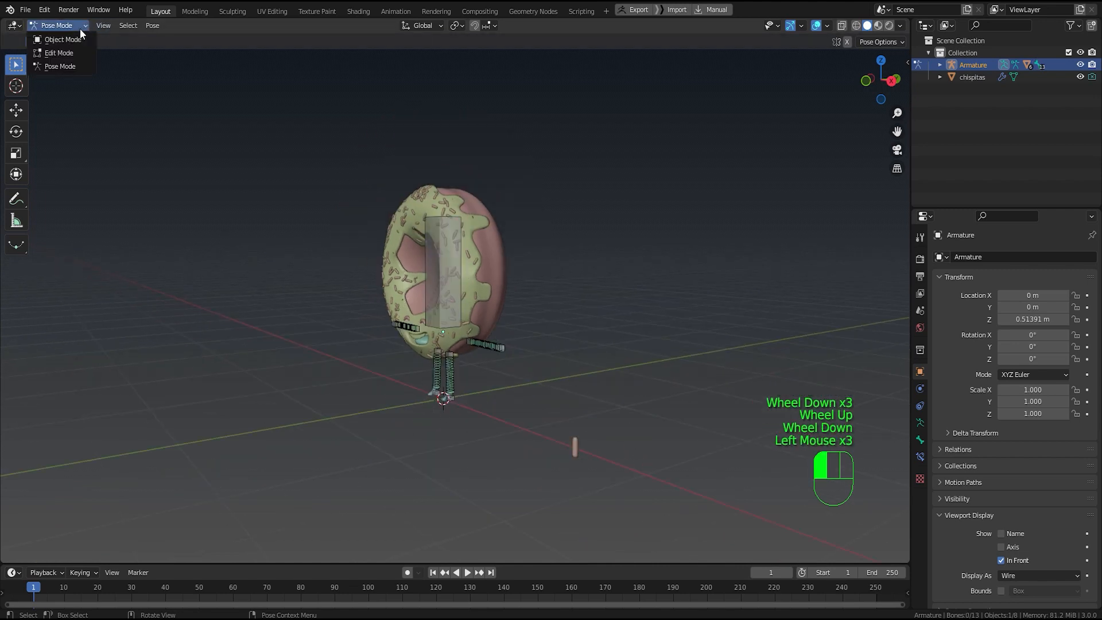
click(80, 35)
click(576, 448)
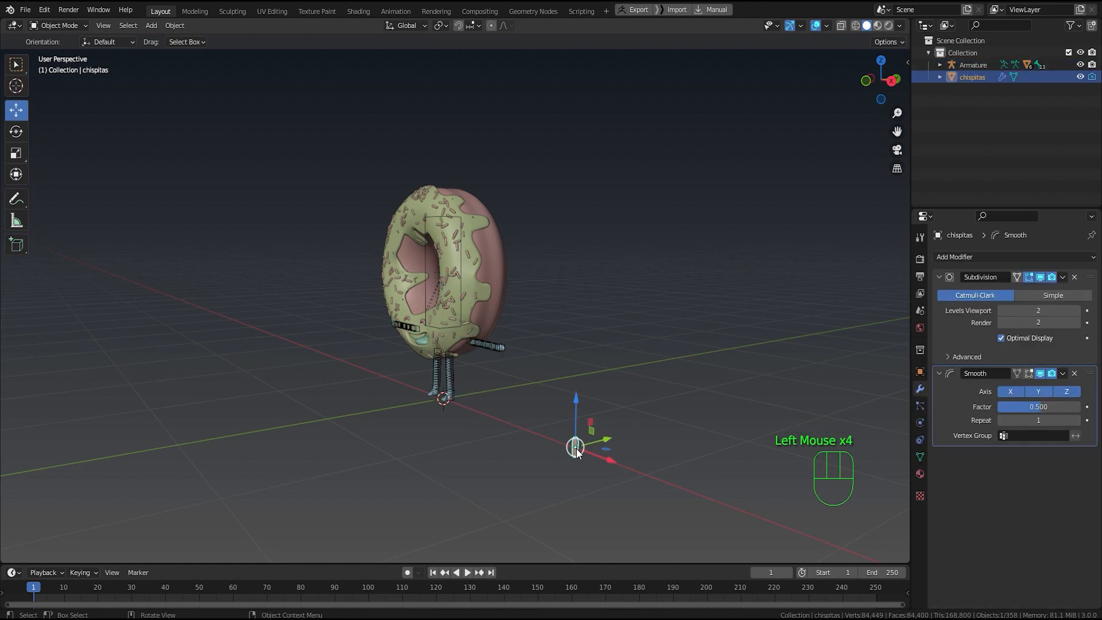
key(h)
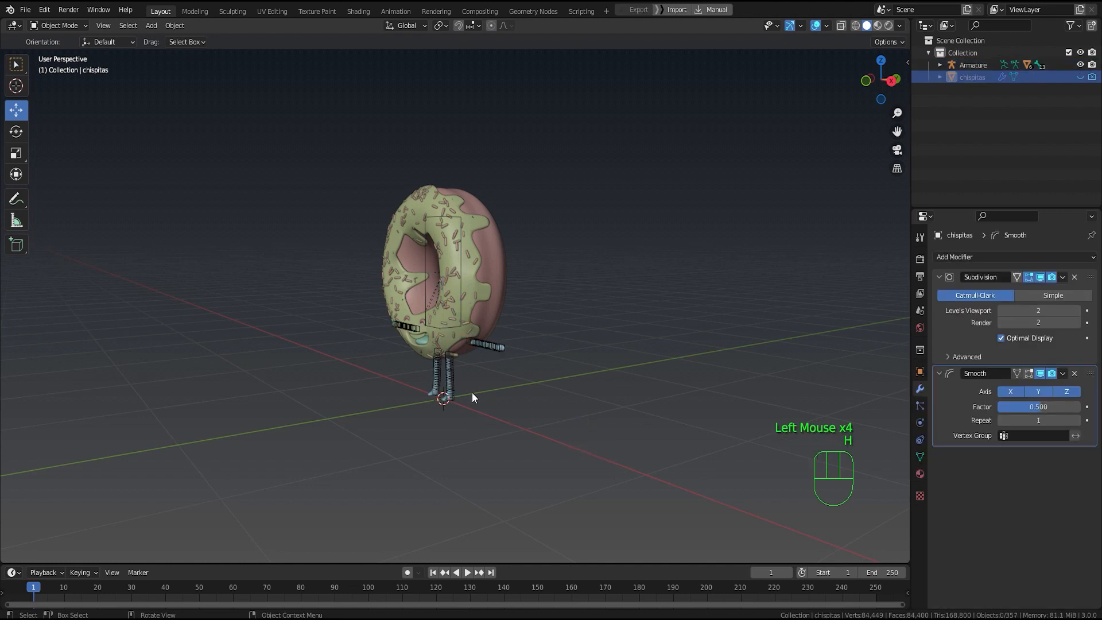
Step: Enlarge the timeline area in front view and set the animation's end frame to 190
middle_drag(358, 379, 456, 369)
scroll(442, 381, up, 2)
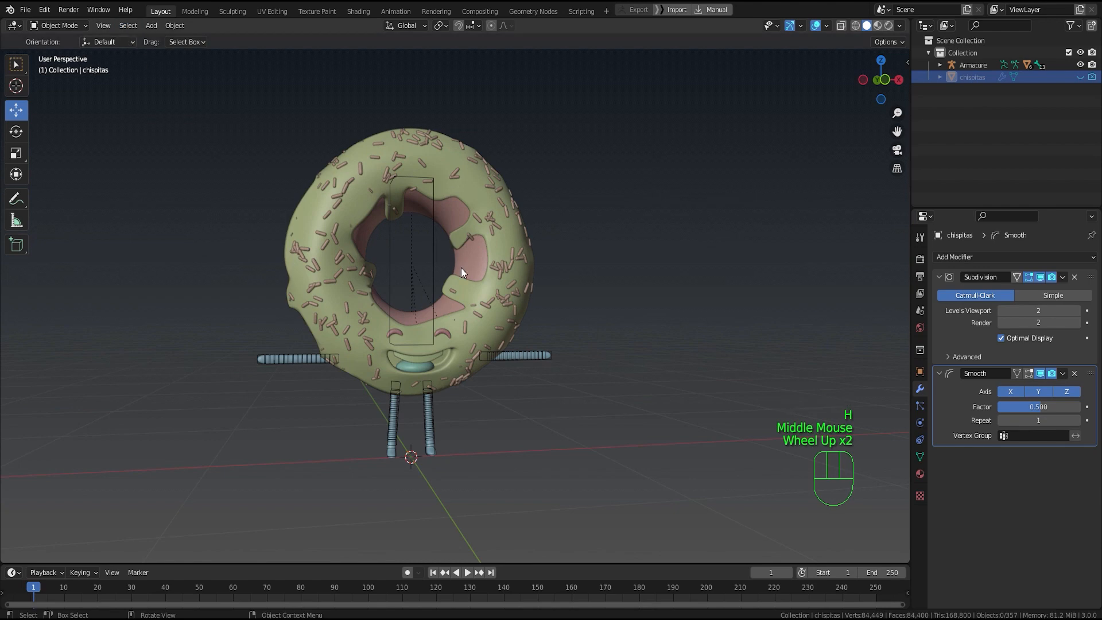
key(KP_1)
scroll(437, 328, up, 2)
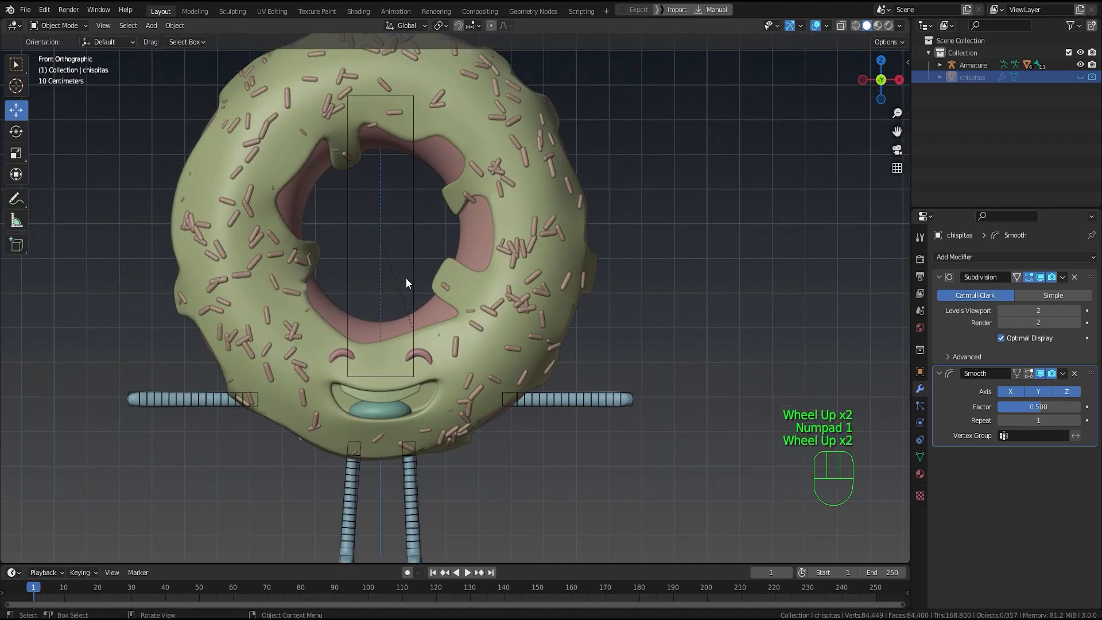
scroll(439, 340, down, 2)
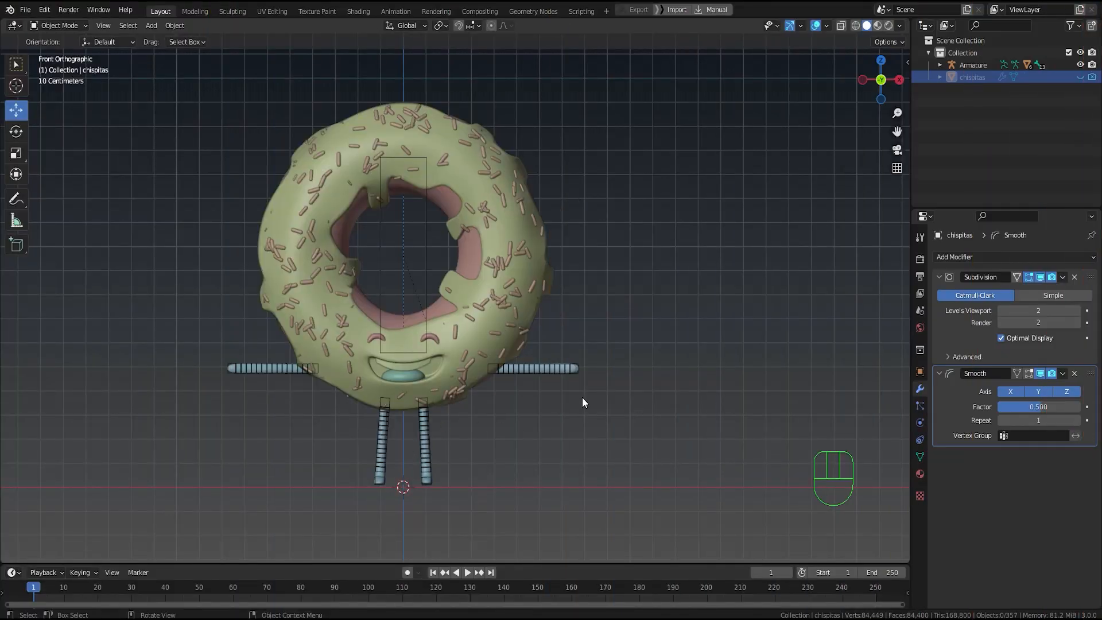
drag(210, 563, 210, 496)
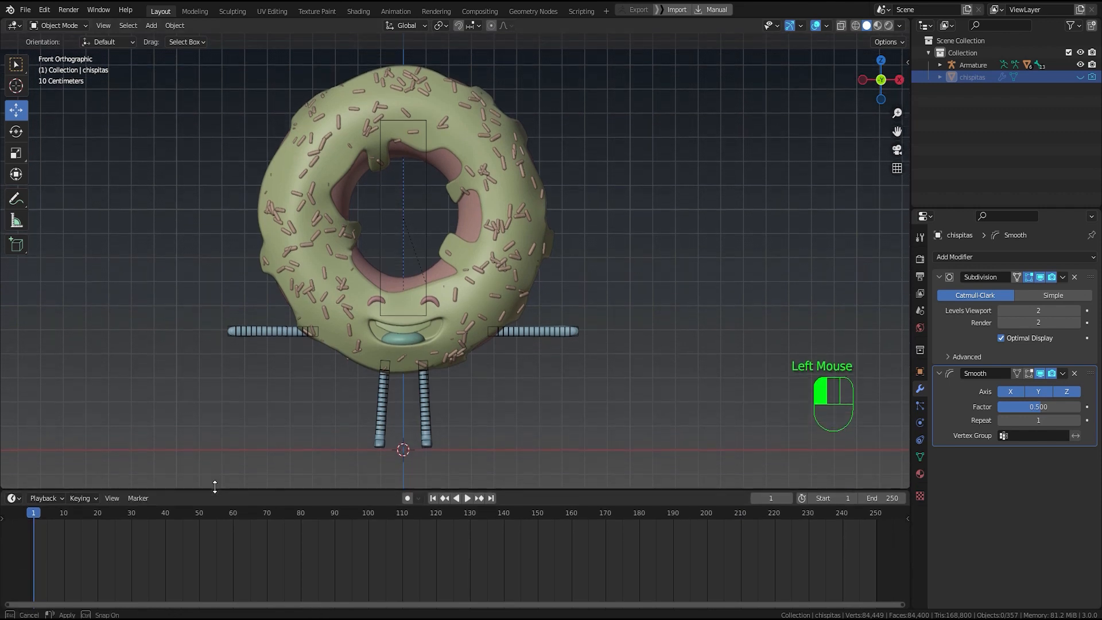
double_click(885, 507)
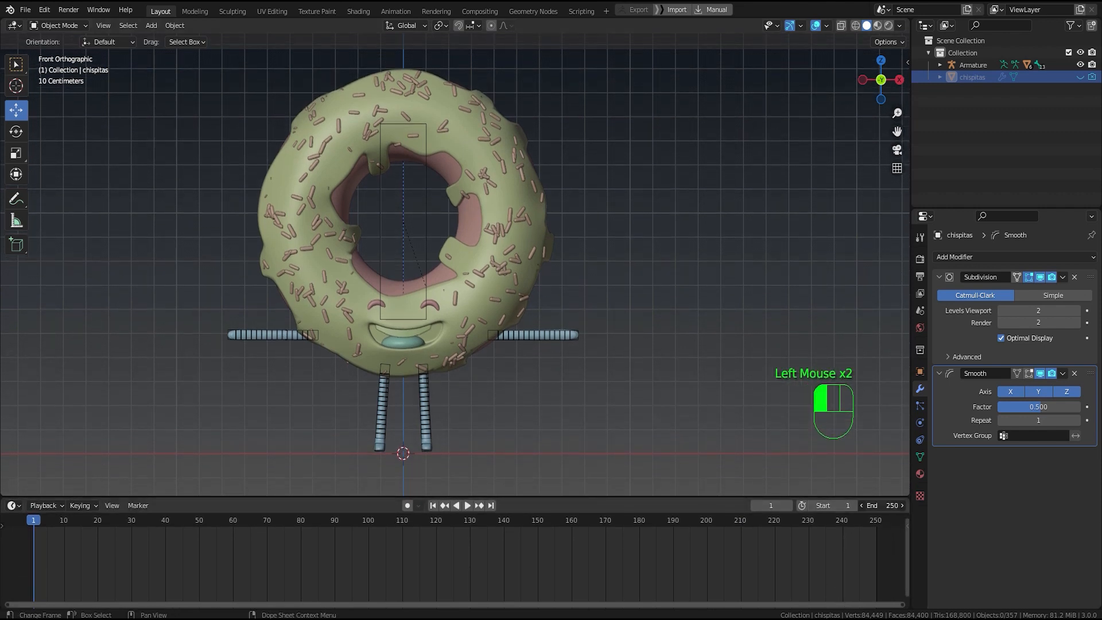
text(190)
key(Return)
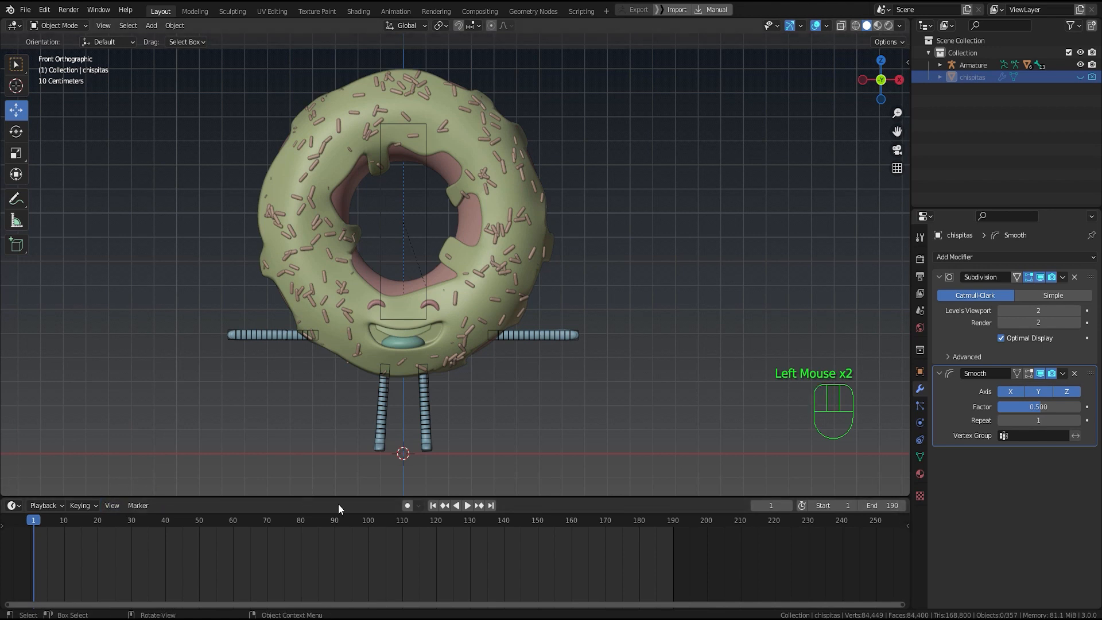
Step: Put the armature in Pose Mode and display the viewport in Material Preview shading
click(427, 241)
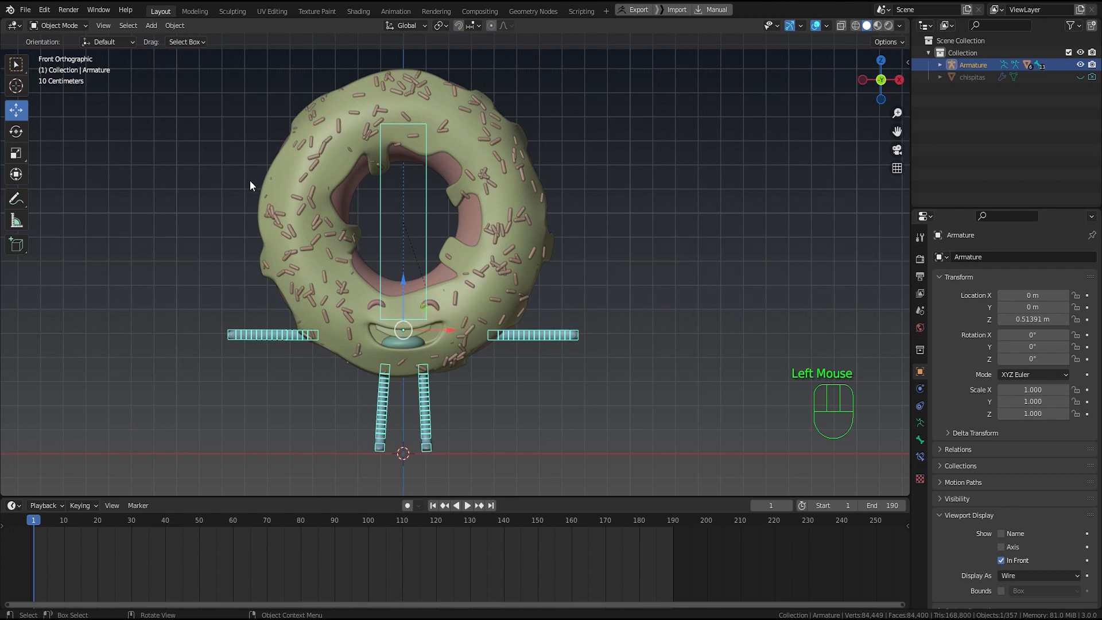
click(61, 25)
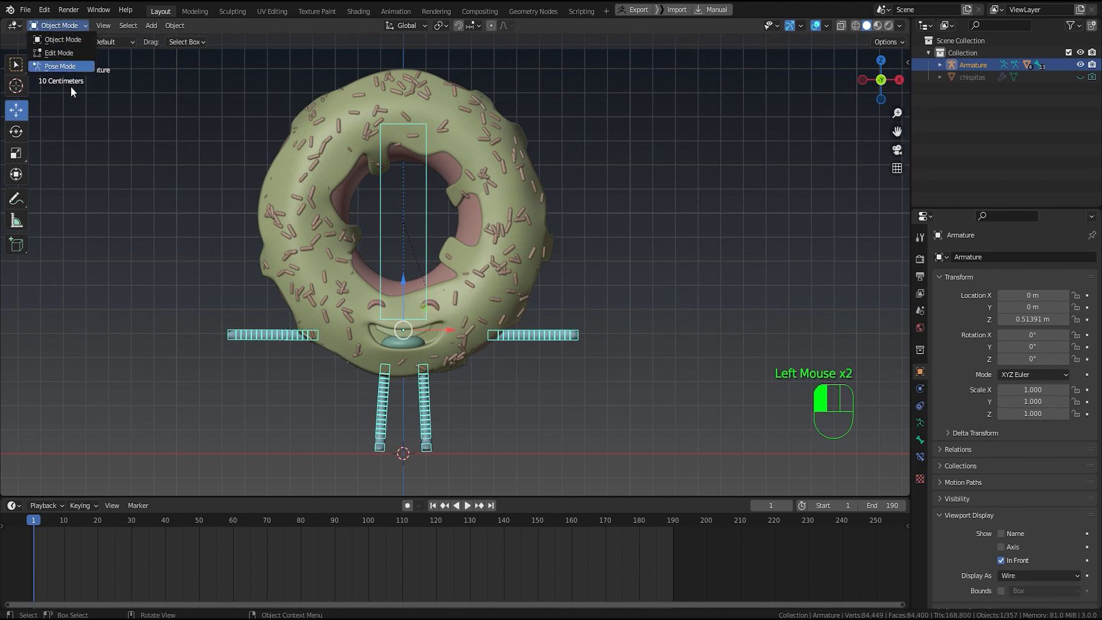
click(70, 69)
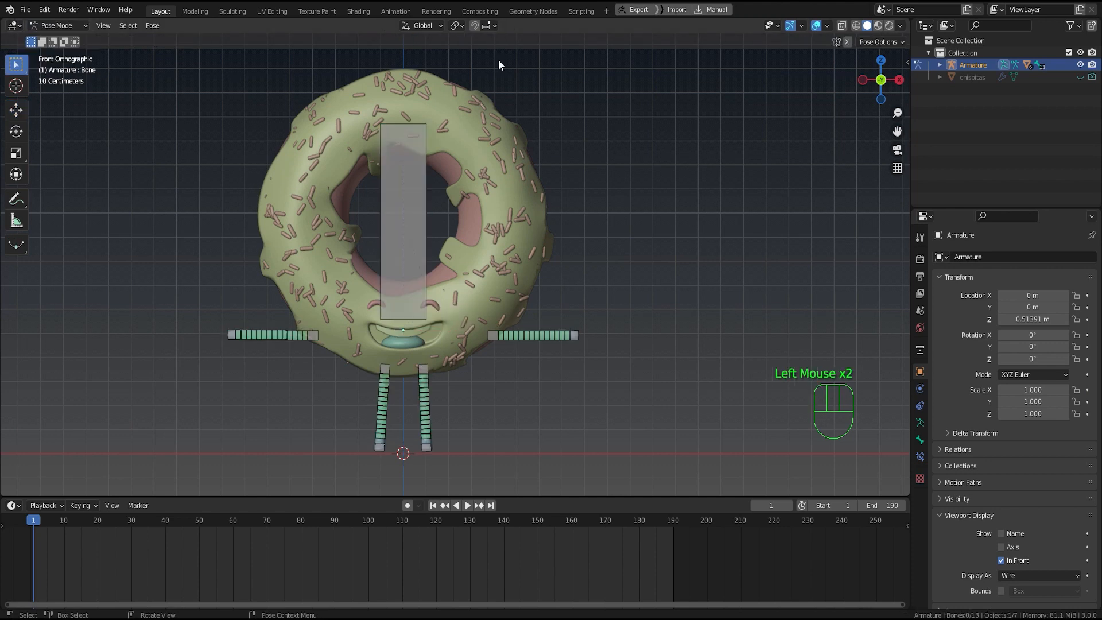
click(879, 25)
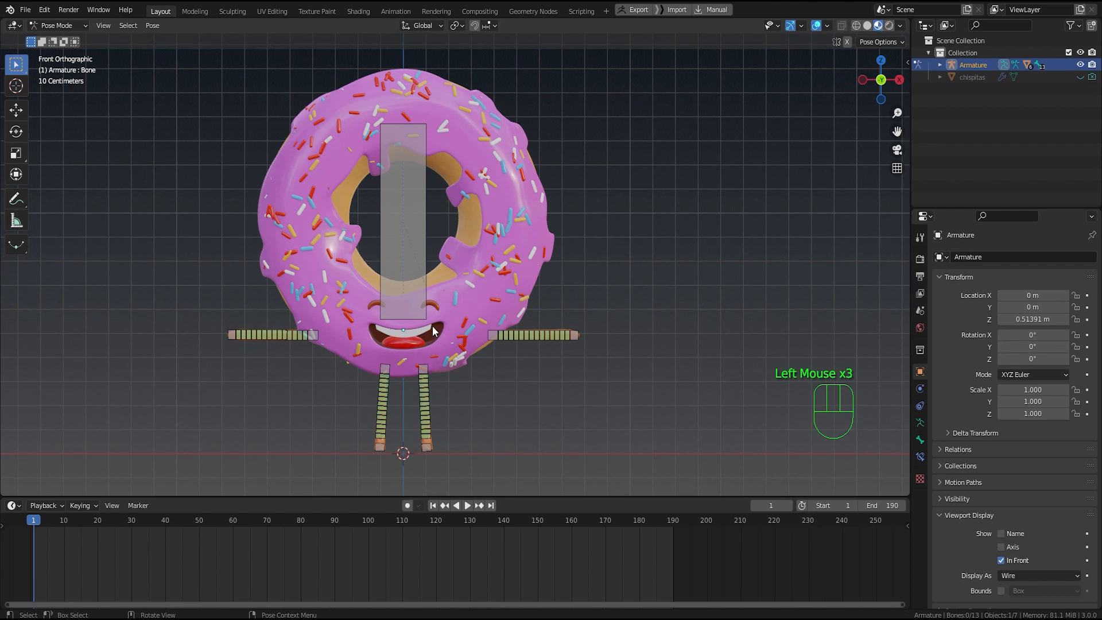
Step: Try moving the central bone and cancel, rotate it about 42.3° around the global Z axis with the Rotate tool, and undo the rotation
click(400, 277)
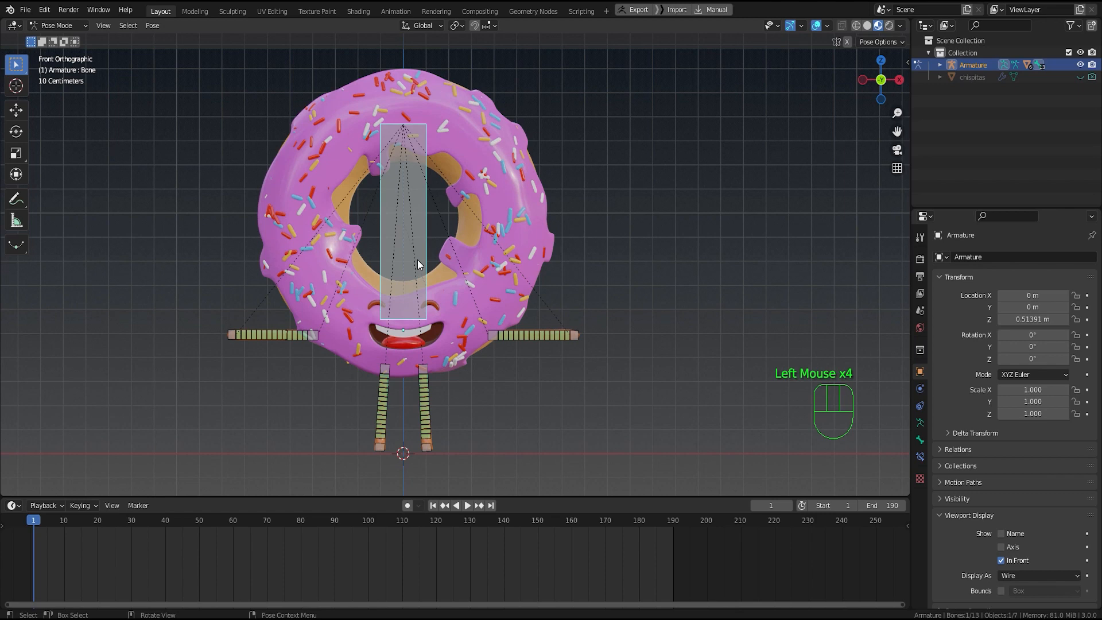
key(g)
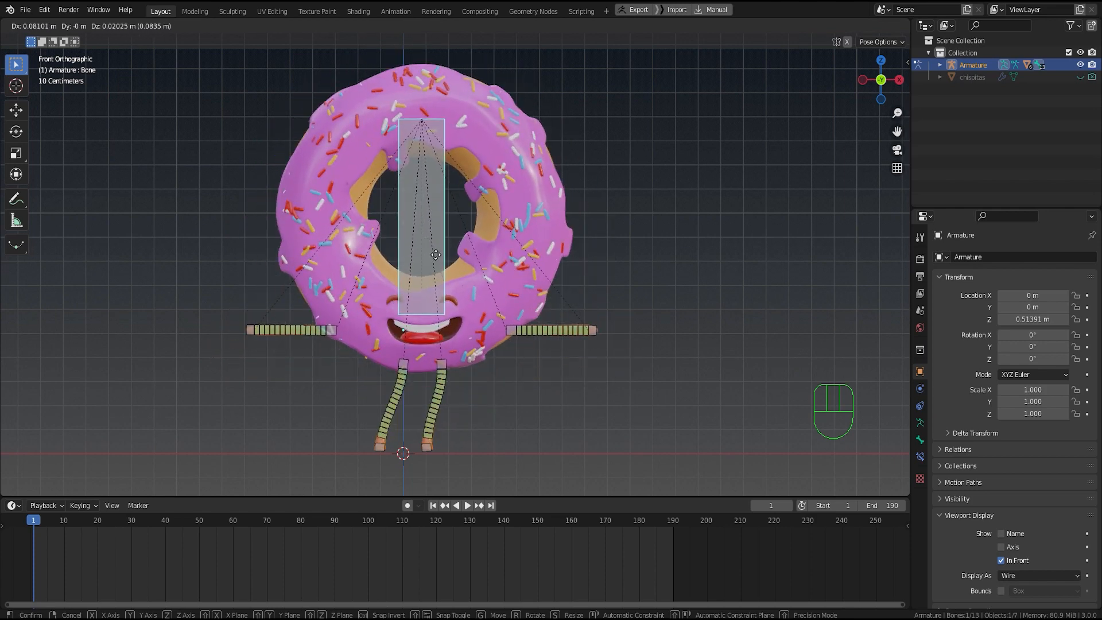
right_click(436, 255)
key(shift+space)
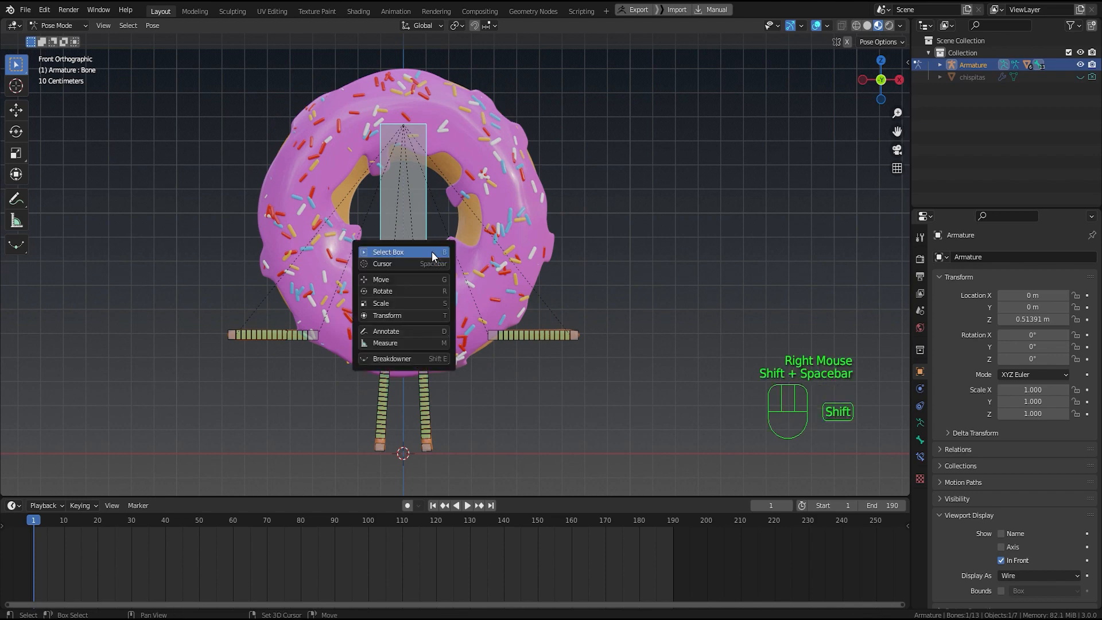
key(r)
drag(439, 315, 446, 360)
right_click(445, 360)
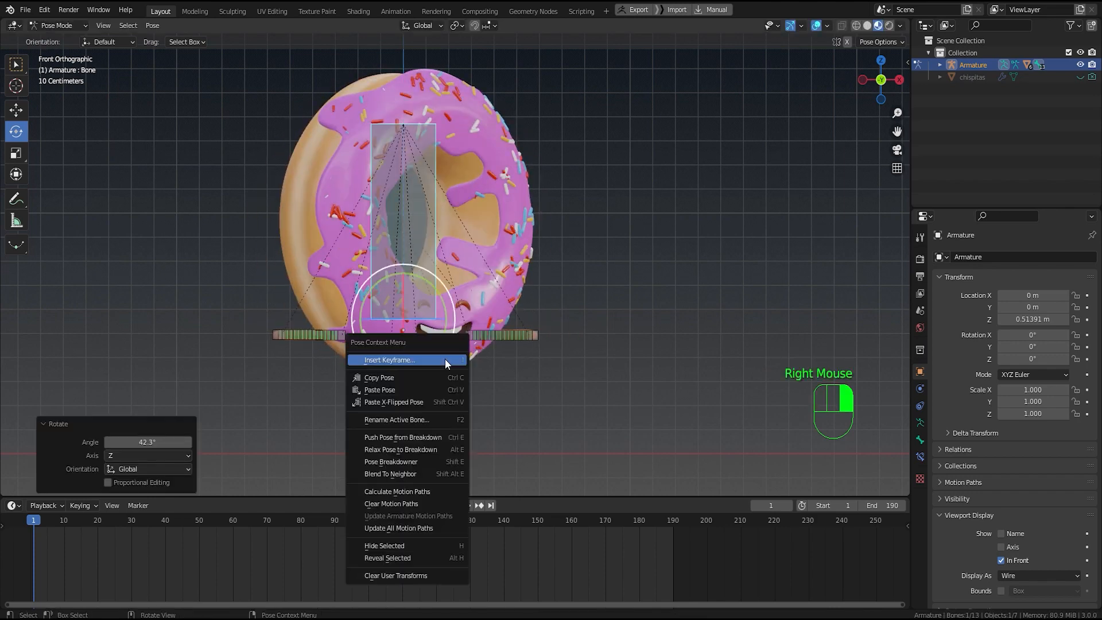
key(ctrl+z)
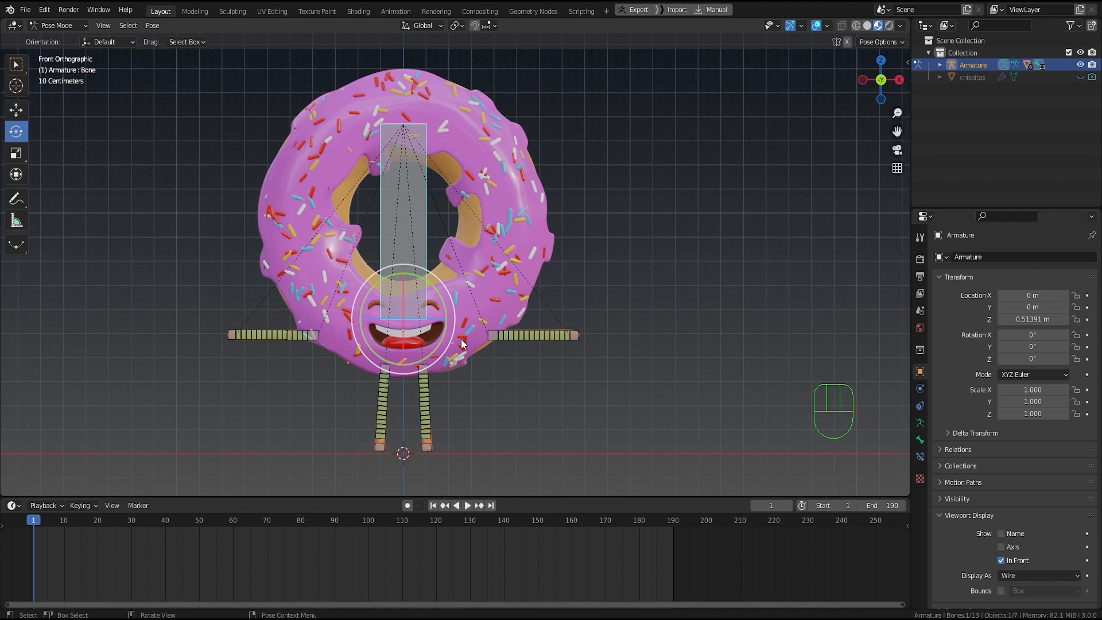
Step: Try moving the HUESO_FINAL arm end bone slightly upward and cancel the move
click(574, 338)
key(g)
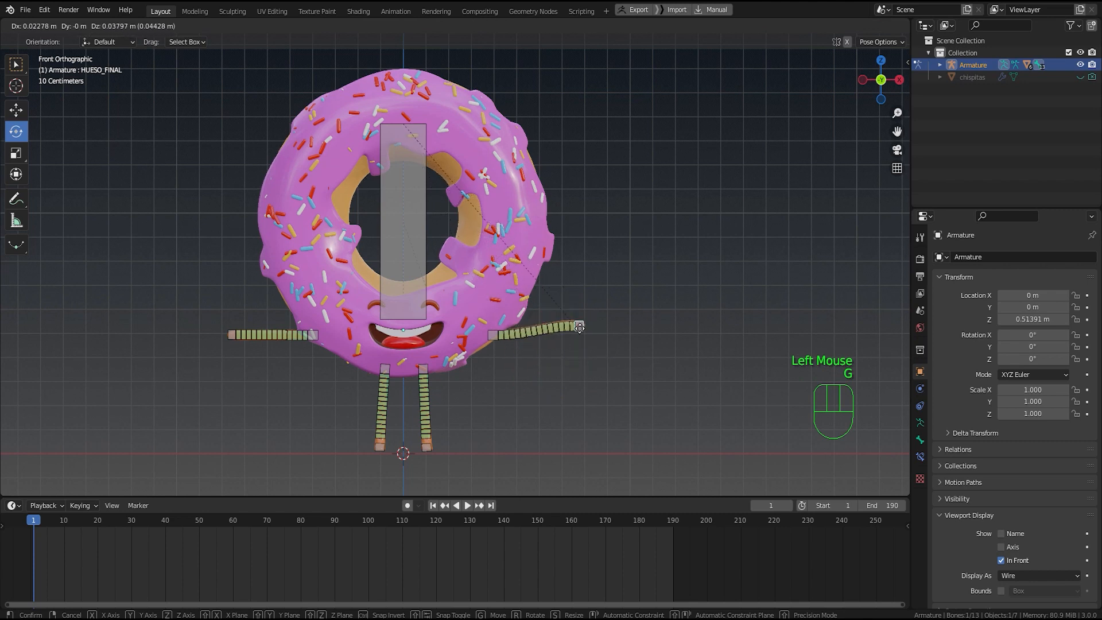
right_click(579, 327)
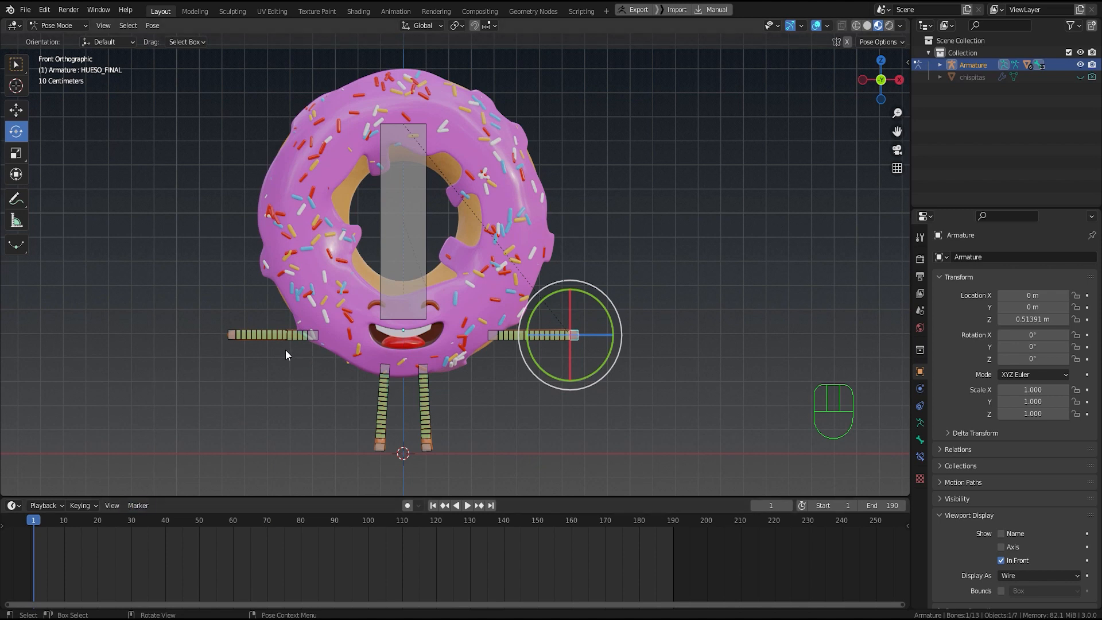
Step: Bend the arm of HUESO_FINAL.001 downward by rotating that end bone about -88.1° and moving it about 0.09 m in X and -0.2 m in Z
click(233, 333)
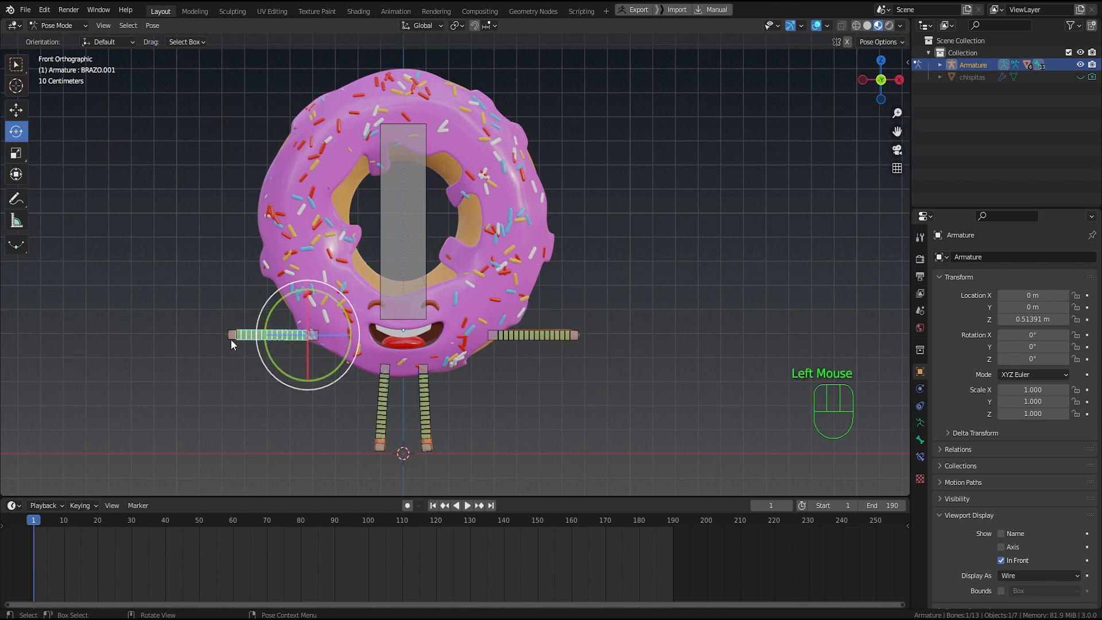
click(232, 334)
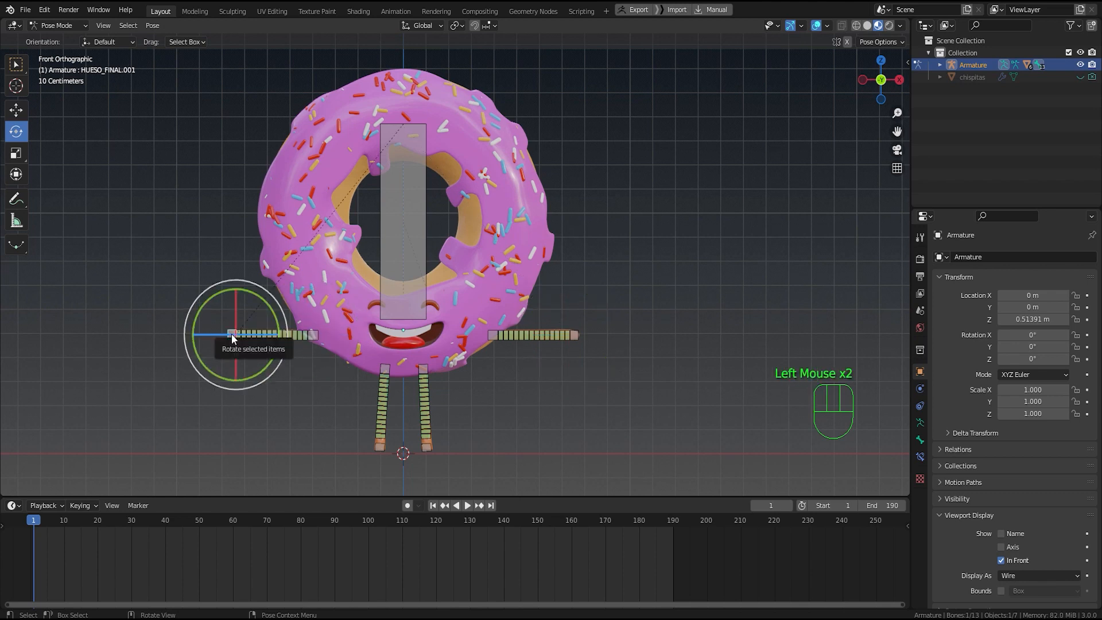
key(g)
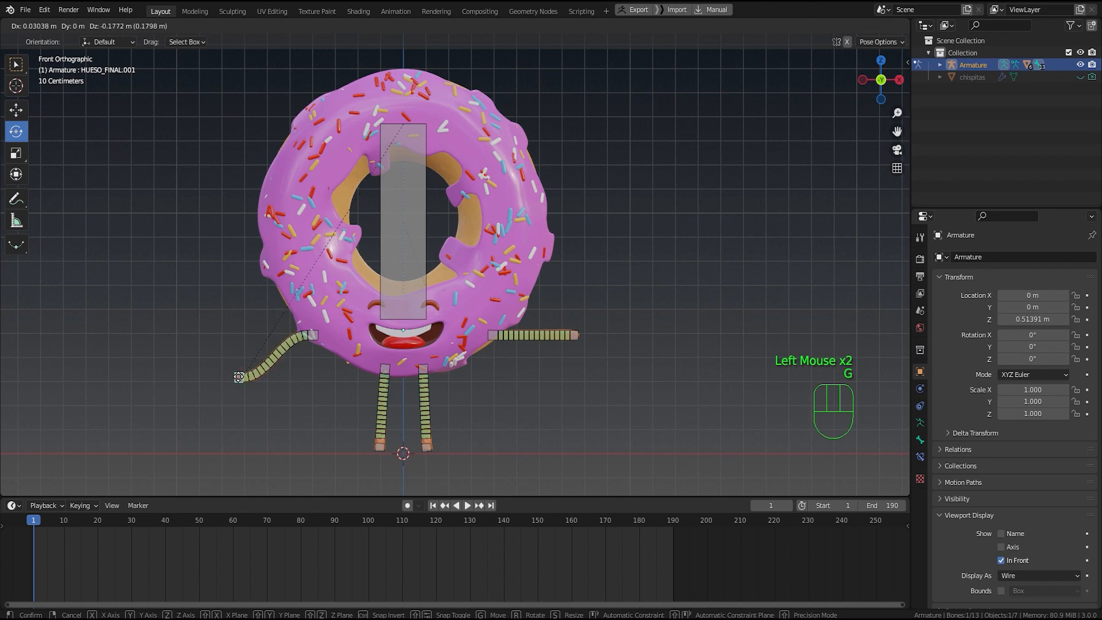
key(r)
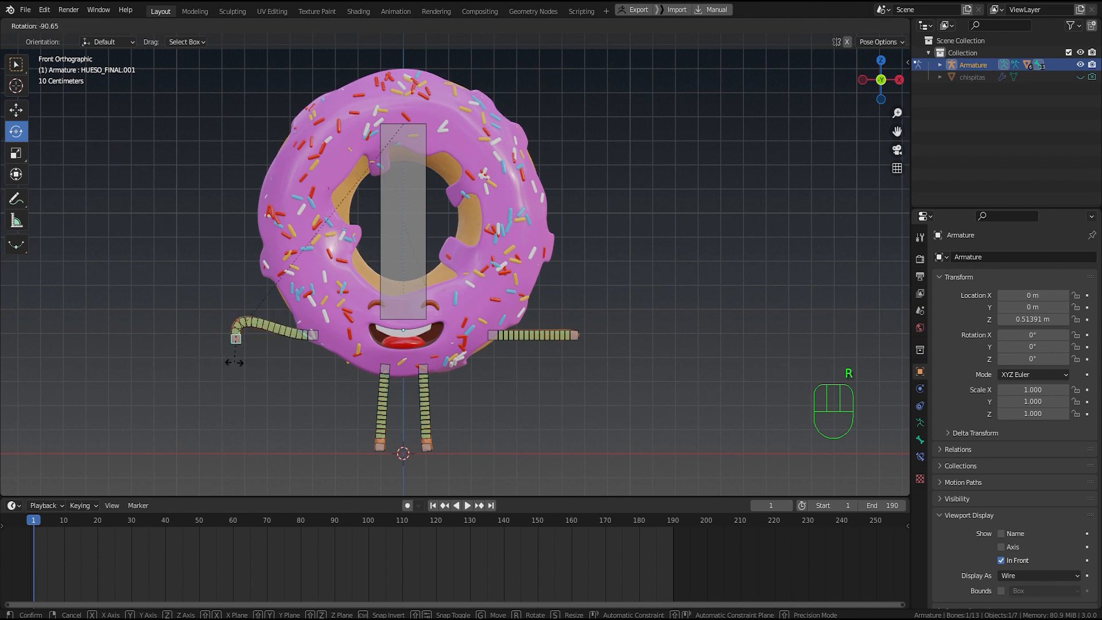
click(233, 363)
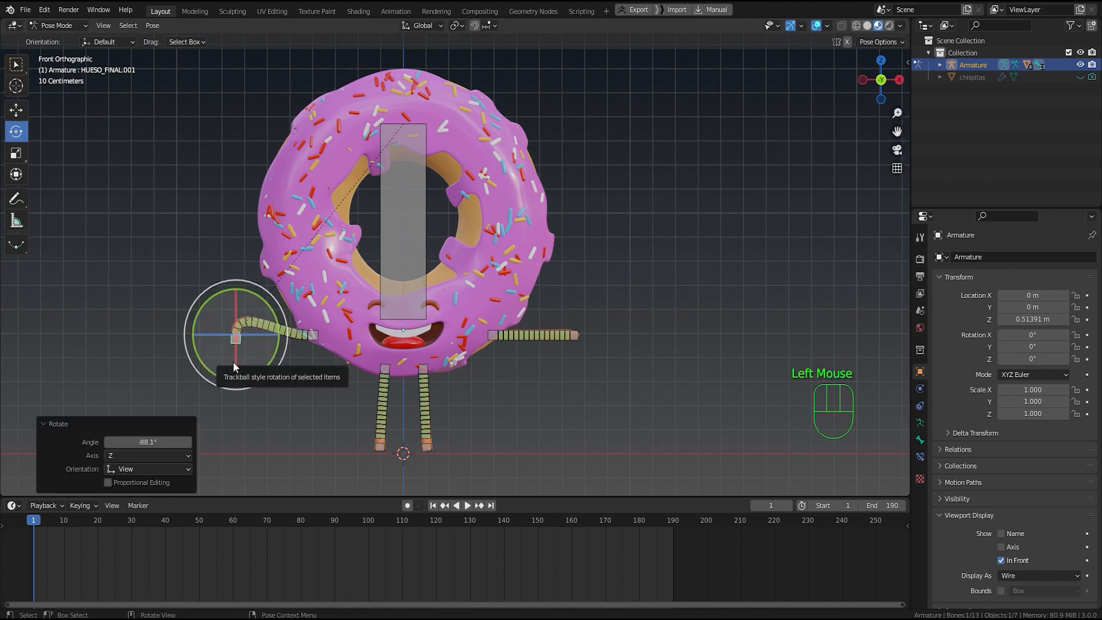
key(g)
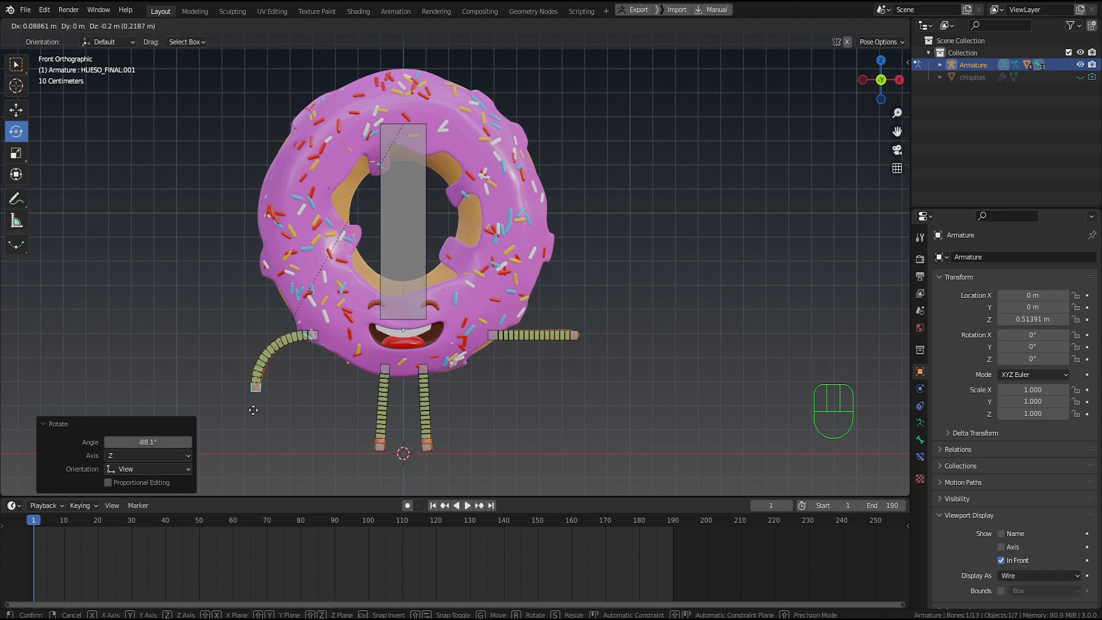
click(253, 410)
Step: Bend the arm of HUESO_FINAL downward by rotating that end bone 90.5° and moving it about -0.08 m in X and -0.18 m in Z
click(574, 336)
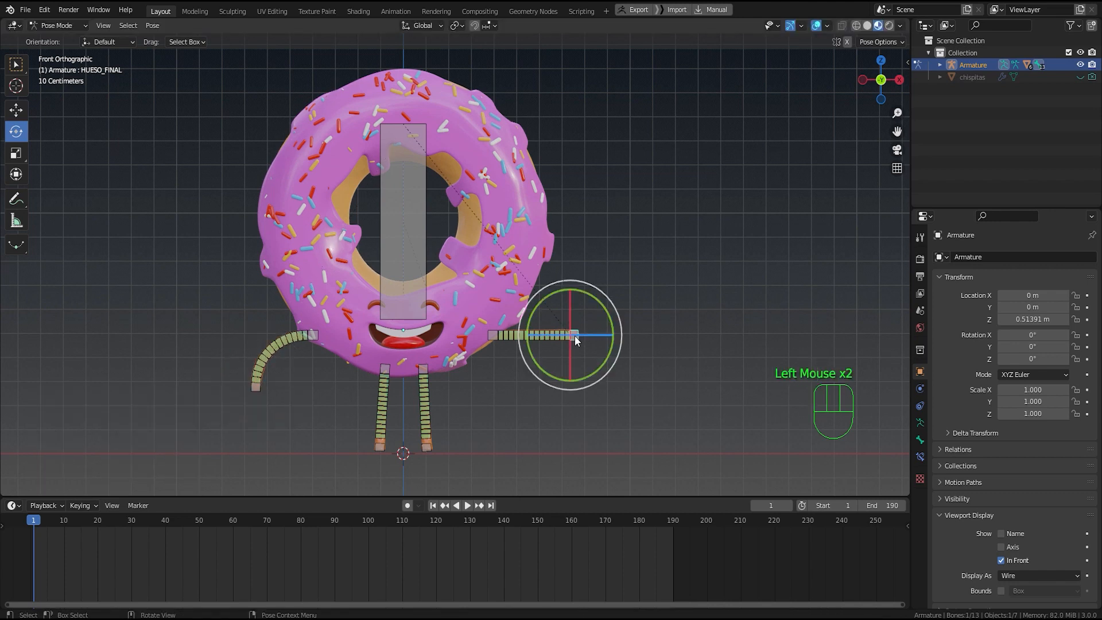
key(r)
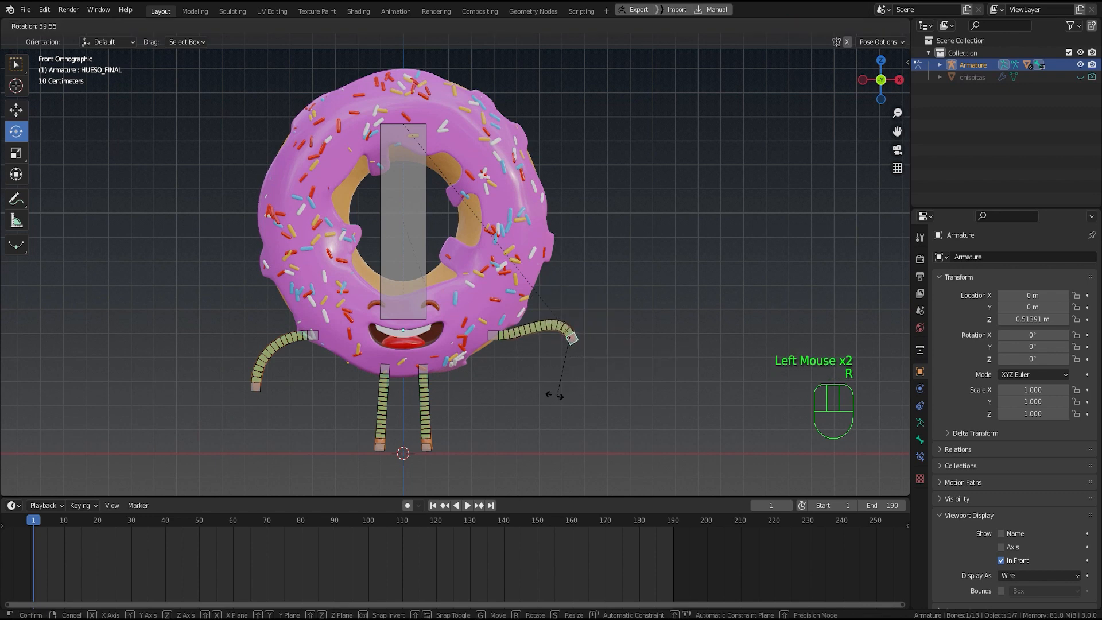
click(532, 378)
key(g)
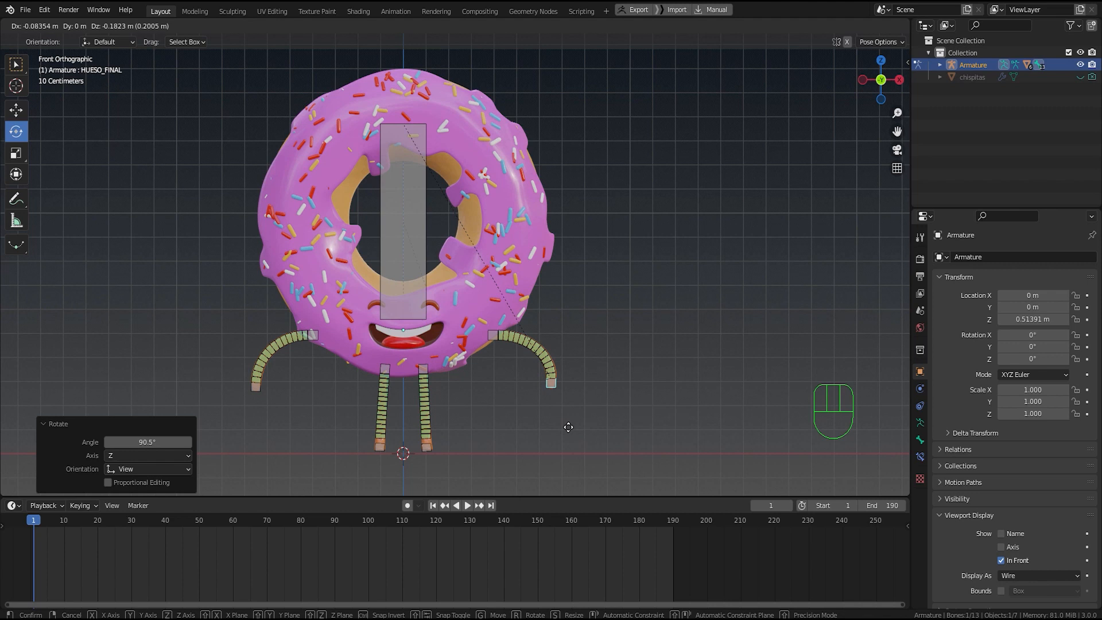
click(569, 427)
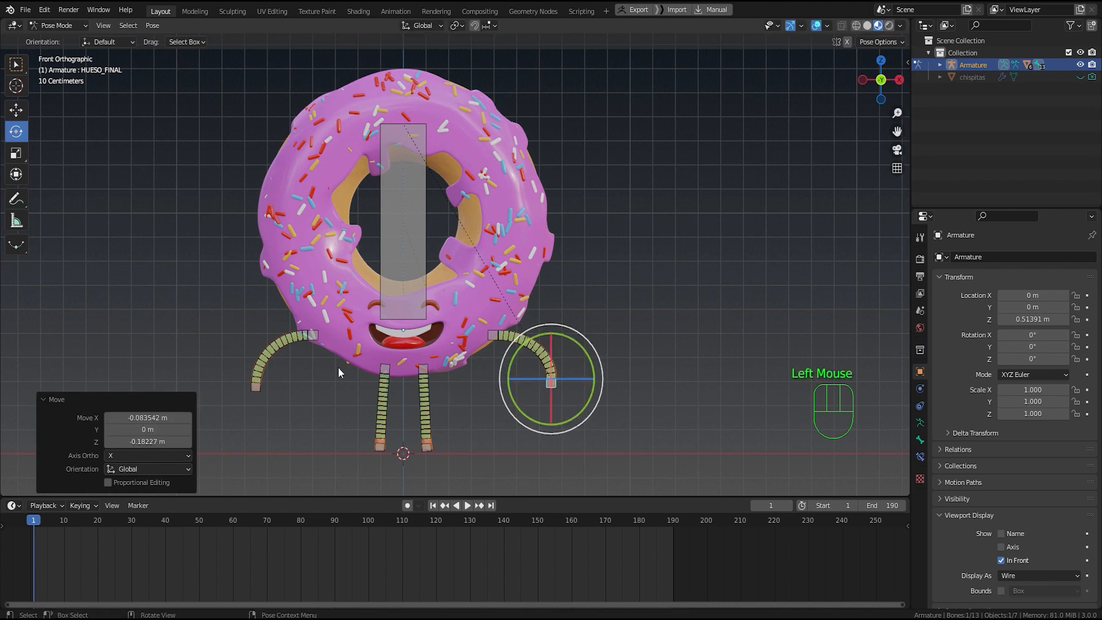
Step: Insert a Location keyframe at frame 1 for each of the two arm end bones, HUESO_FINAL.001 and HUESO_FINAL
click(256, 388)
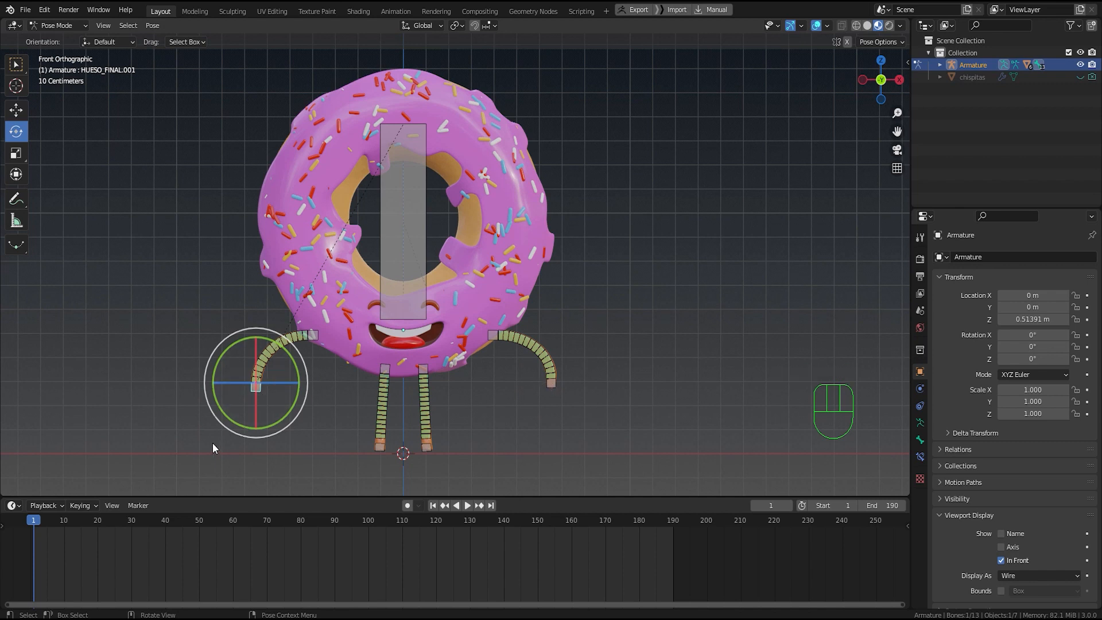
click(36, 519)
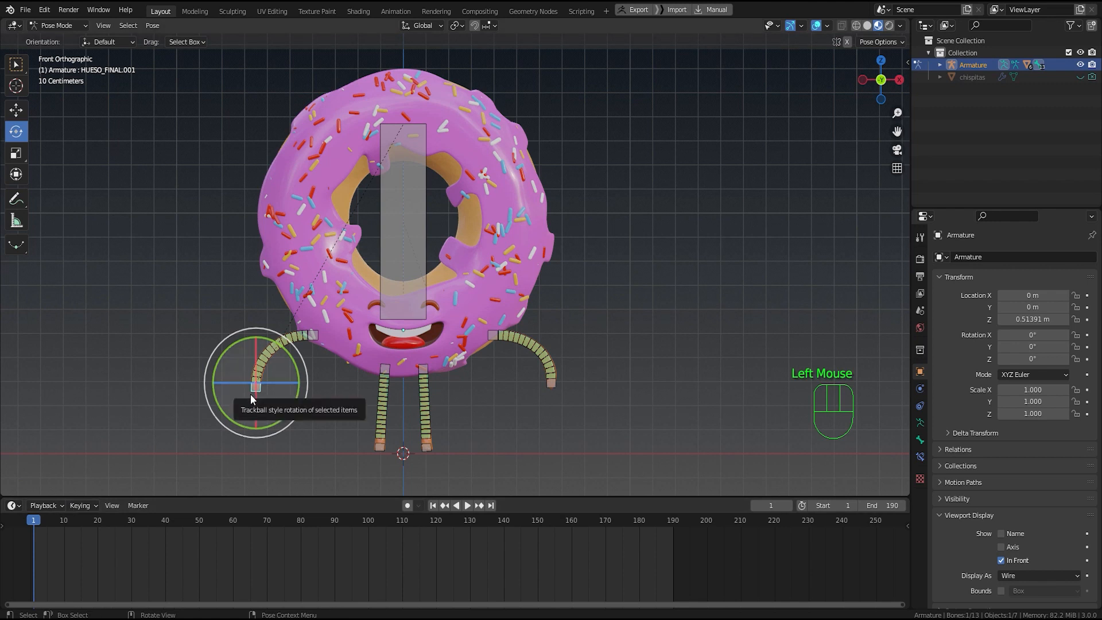
key(i)
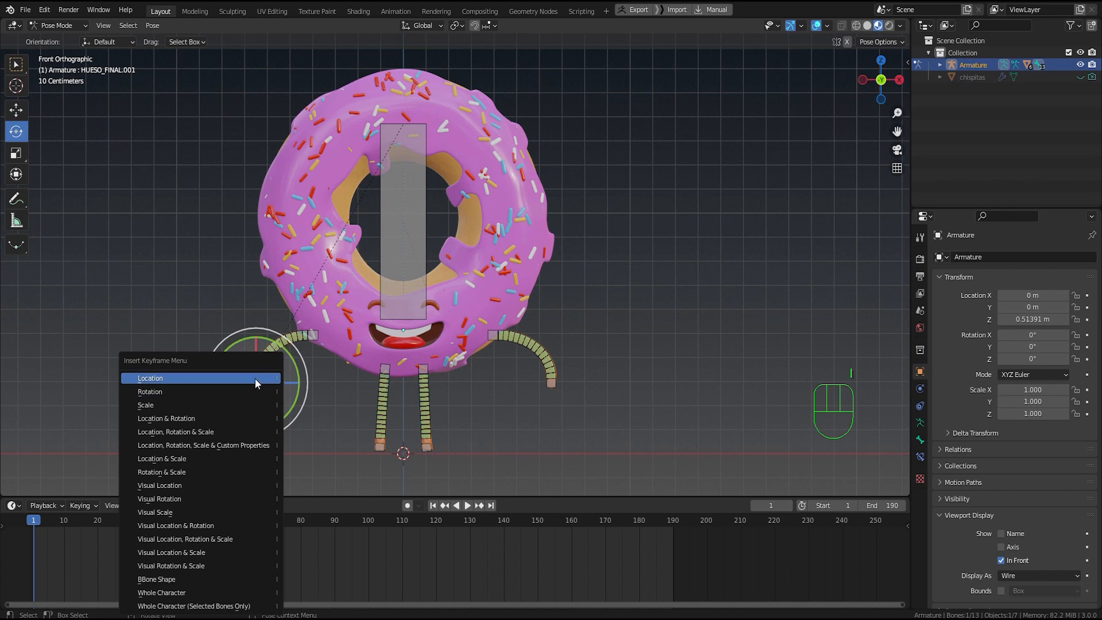
click(255, 378)
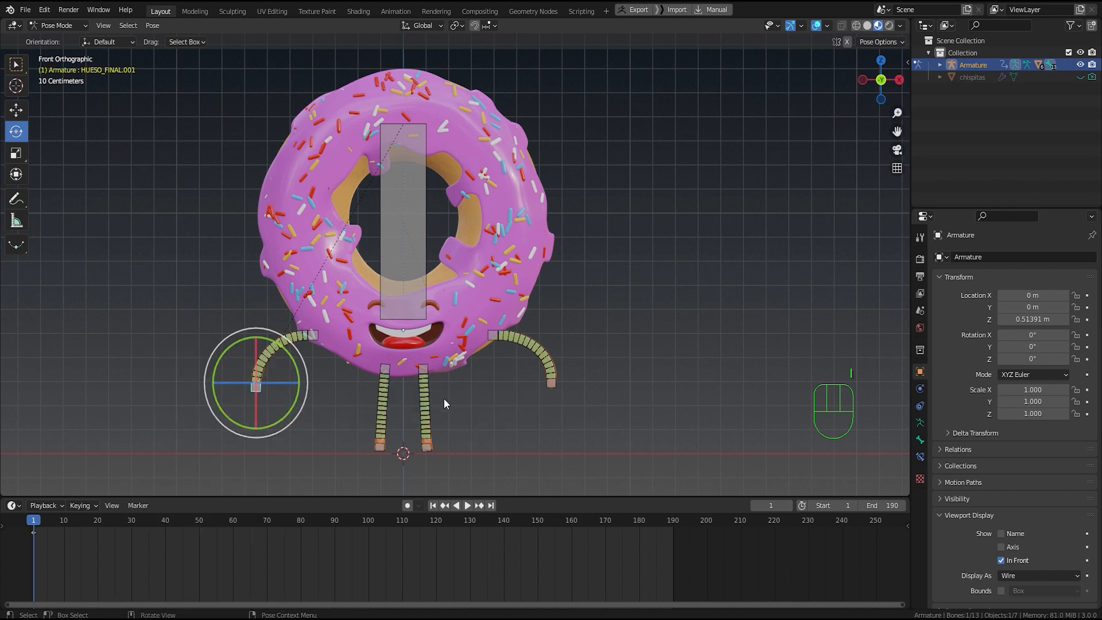
click(553, 383)
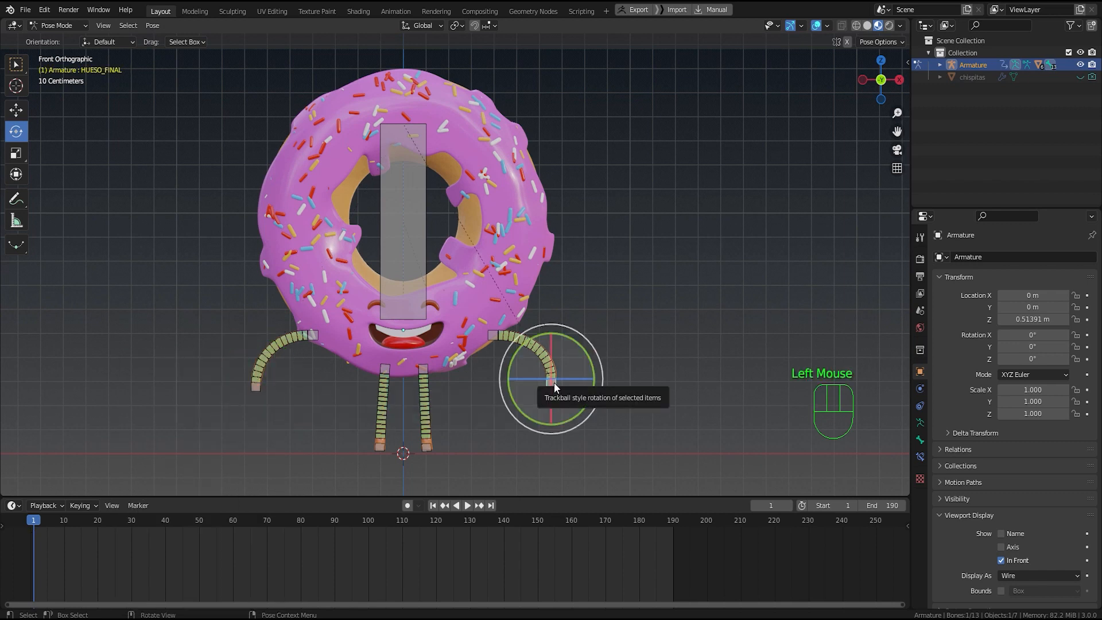
key(i)
click(554, 382)
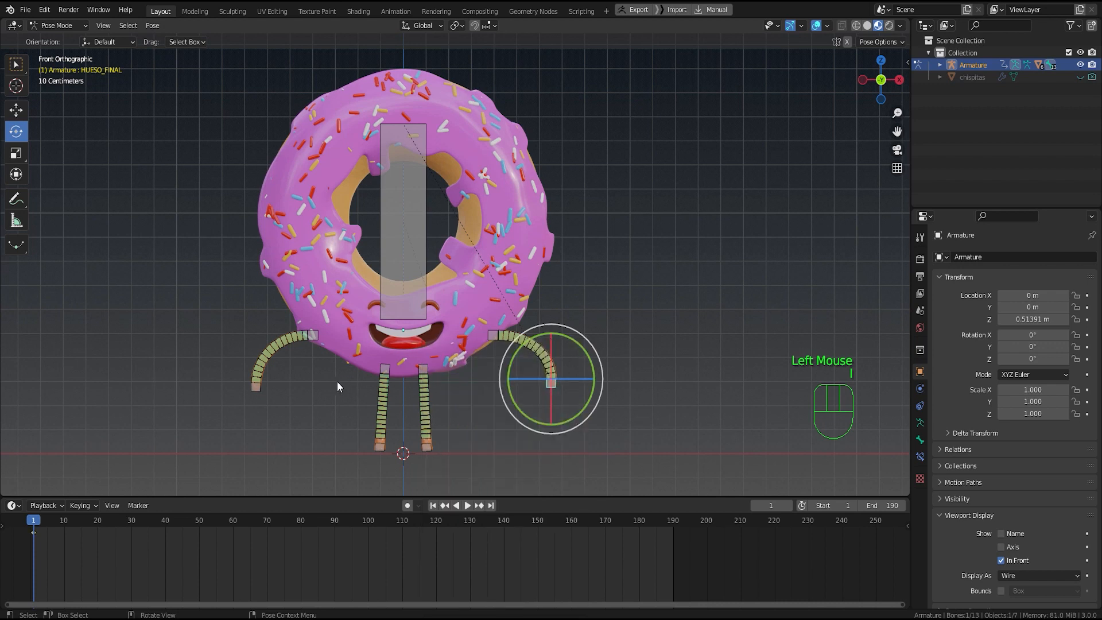
Step: Select the central body bone, test moving it without keeping the move, and insert a Location & Rotation keyframe for it at frame 1
drag(33, 522, 34, 480)
click(408, 246)
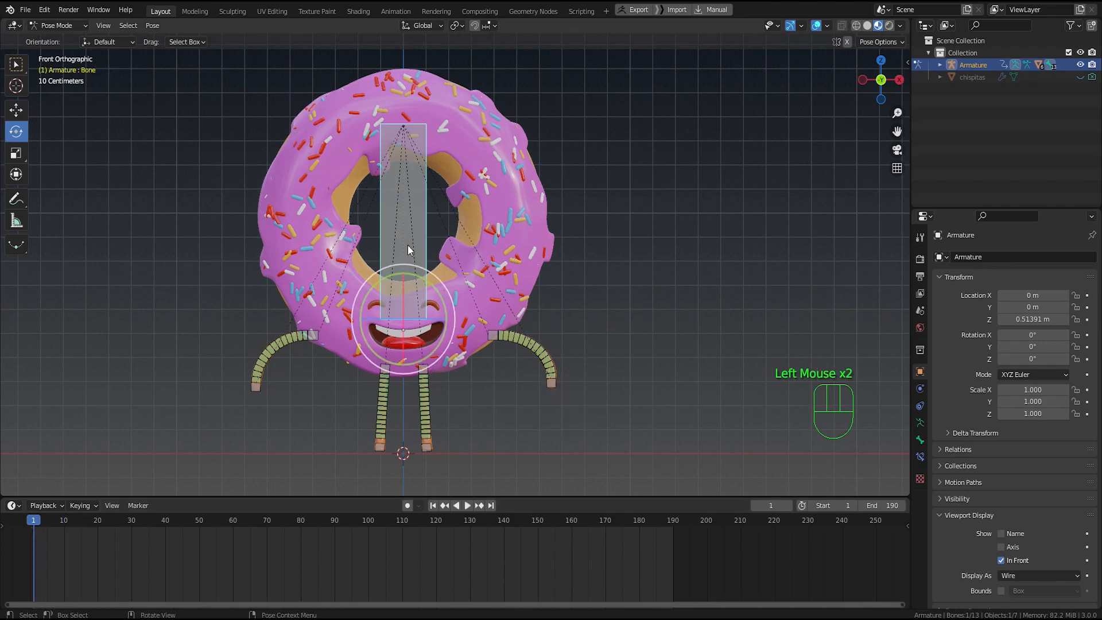
key(g)
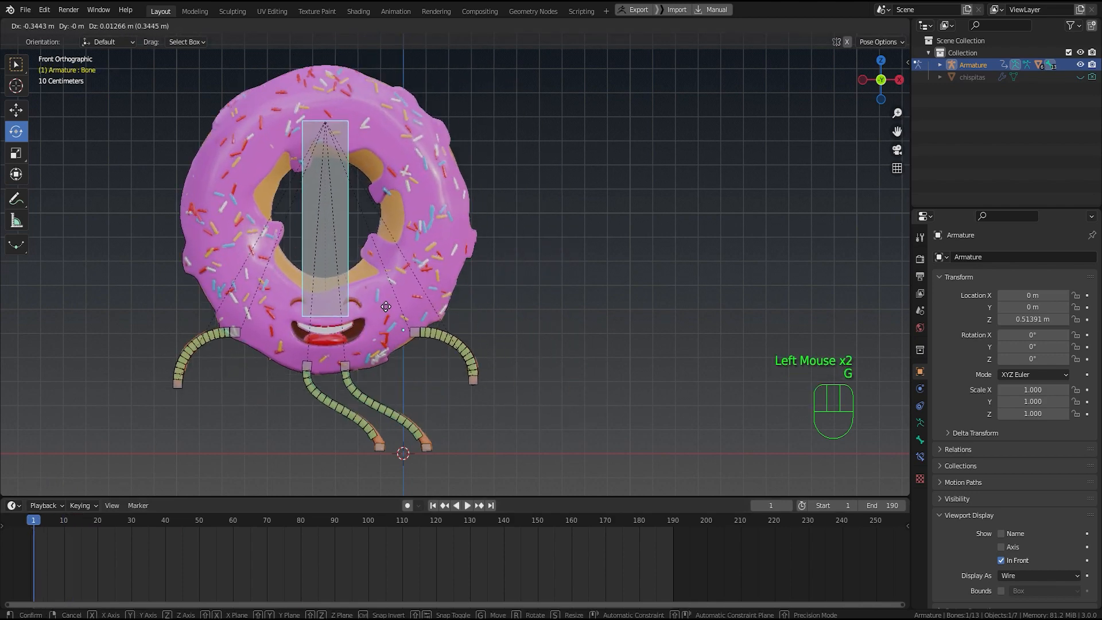
right_click(397, 187)
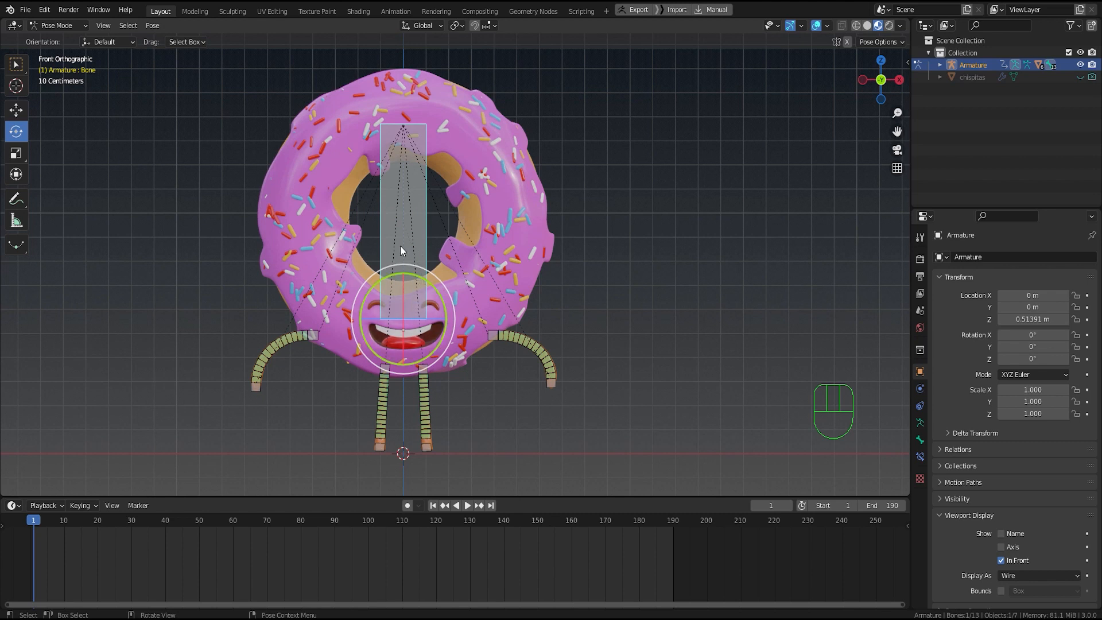
click(34, 519)
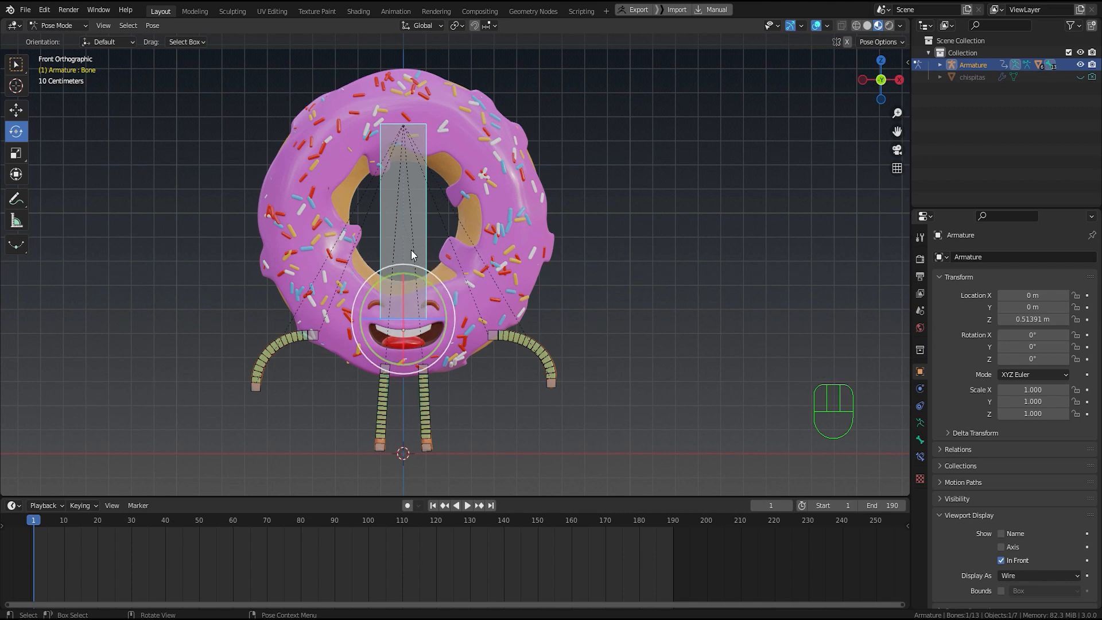
key(i)
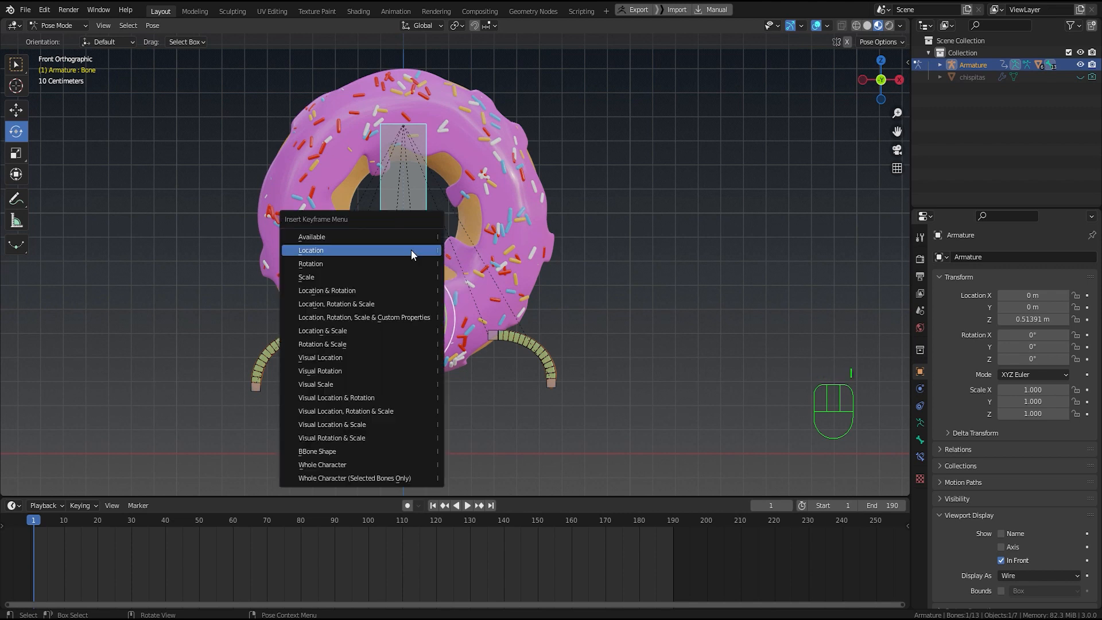
click(410, 291)
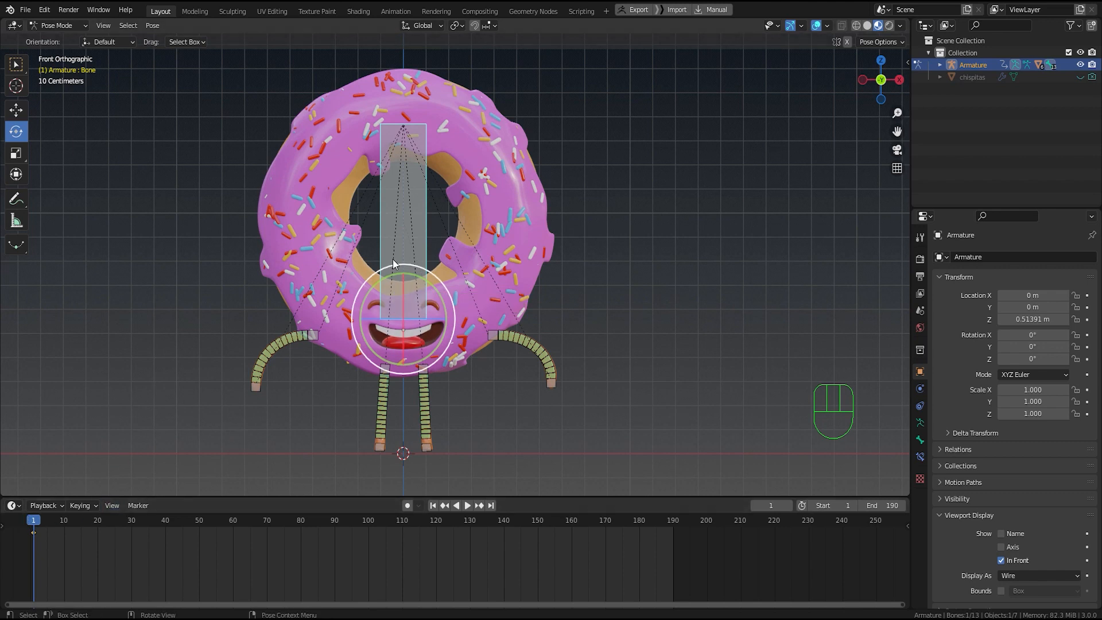
key(g)
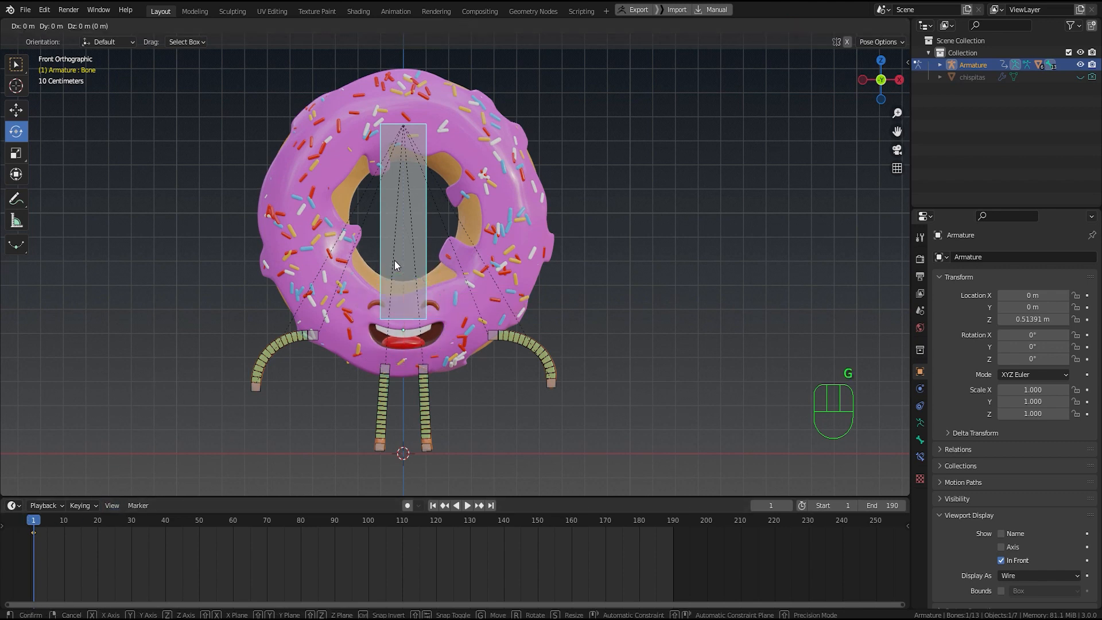
right_click(394, 265)
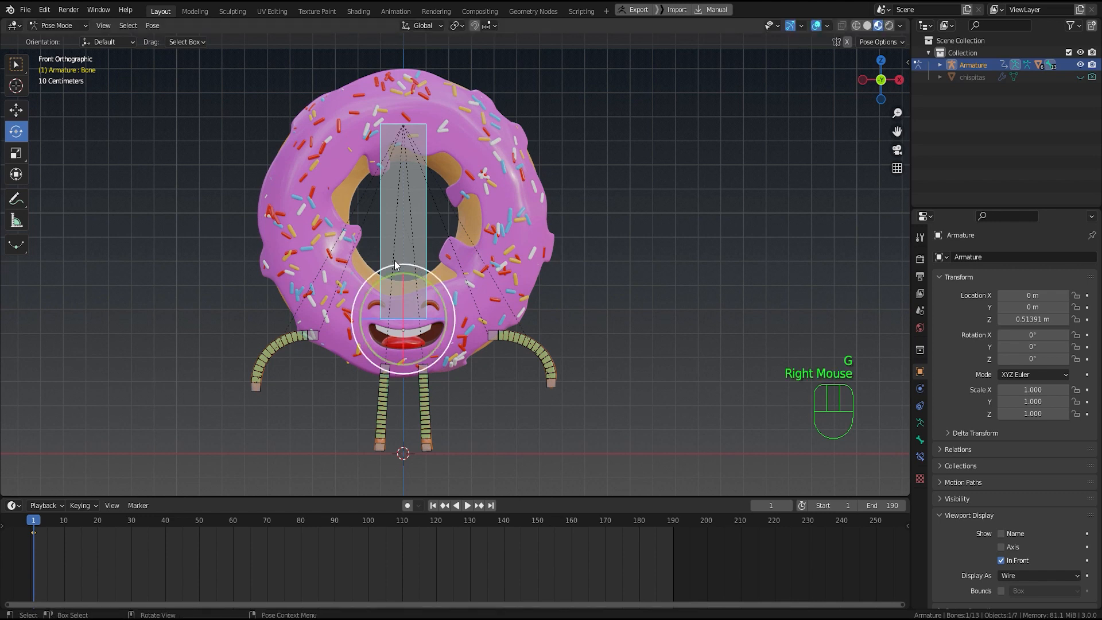
Step: At frame 5, move the central bone about -0.13 m in X and -0.10 m in Z and keyframe it
drag(35, 523, 48, 521)
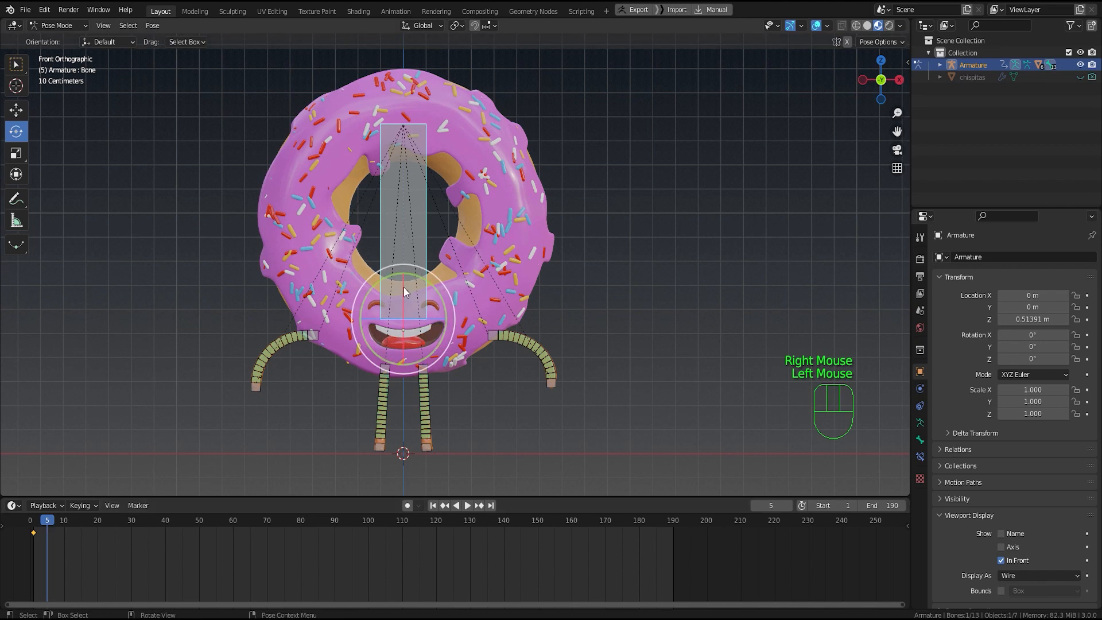
key(g)
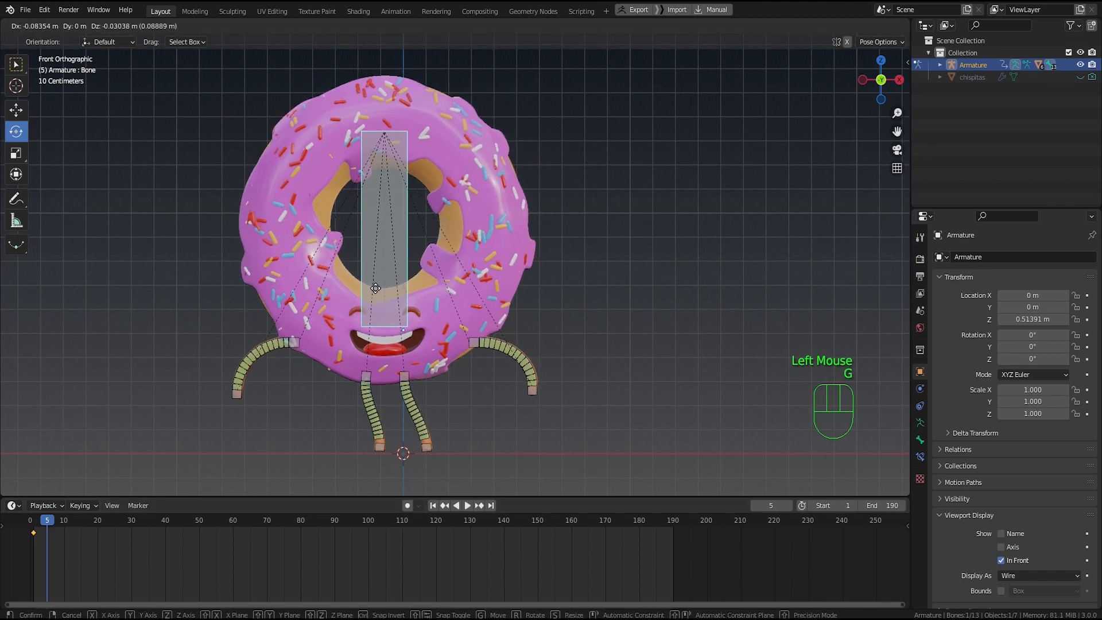
click(368, 304)
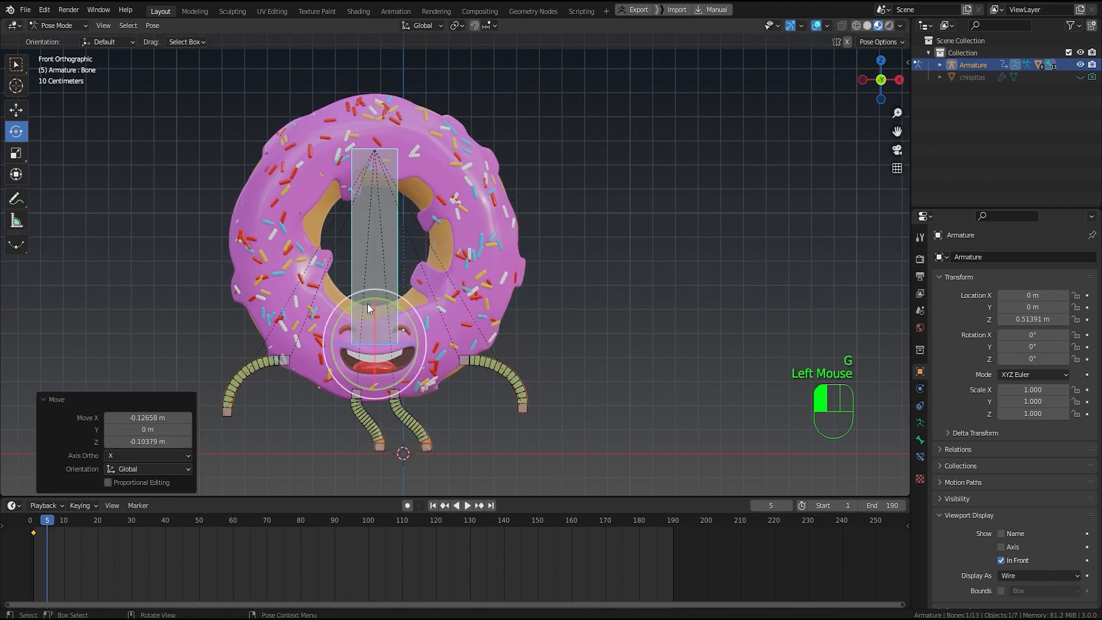
key(i)
click(393, 322)
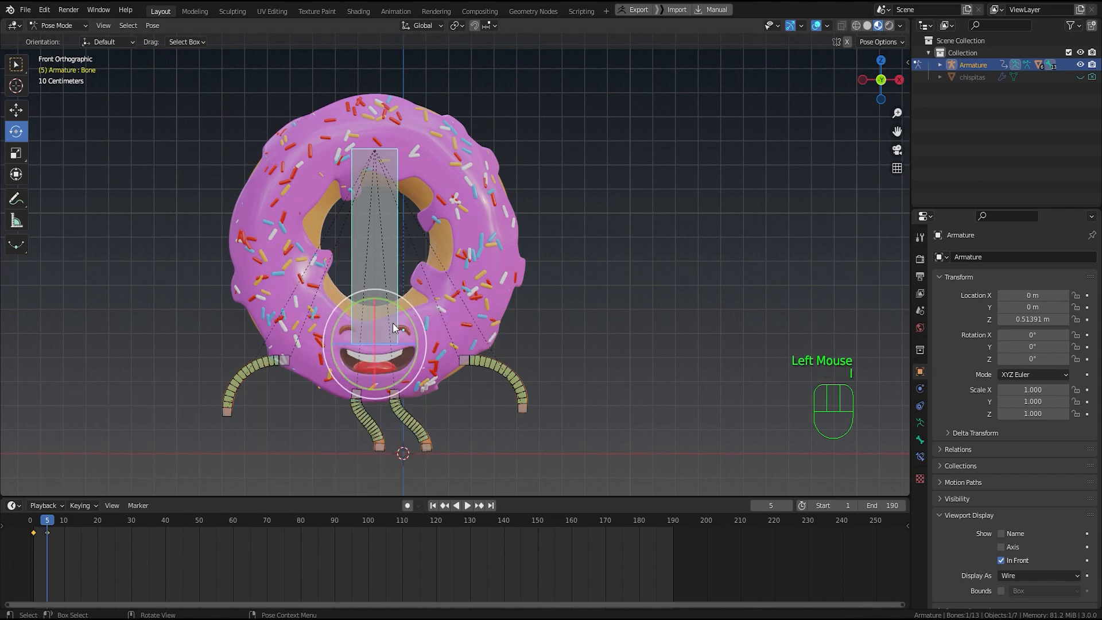
Step: At frame 10, move the central bone about 0.12 m in X and -0.05 m in Z and keyframe it
mouse_move(50, 522)
mouse_down()
mouse_move(33, 524)
mouse_move(64, 521)
mouse_up()
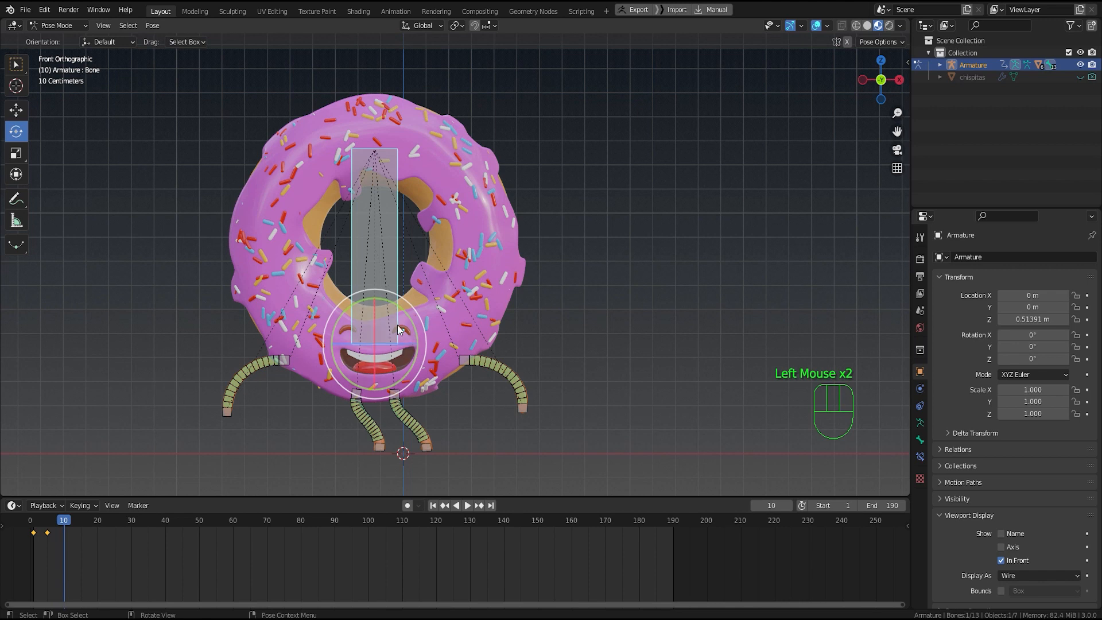
key(g)
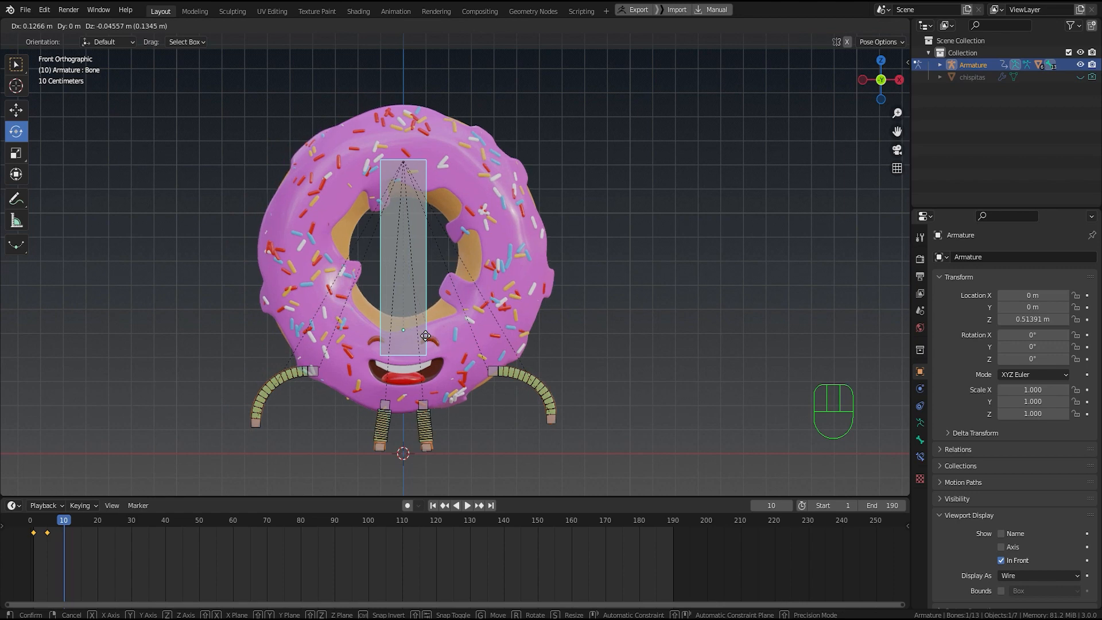
click(425, 336)
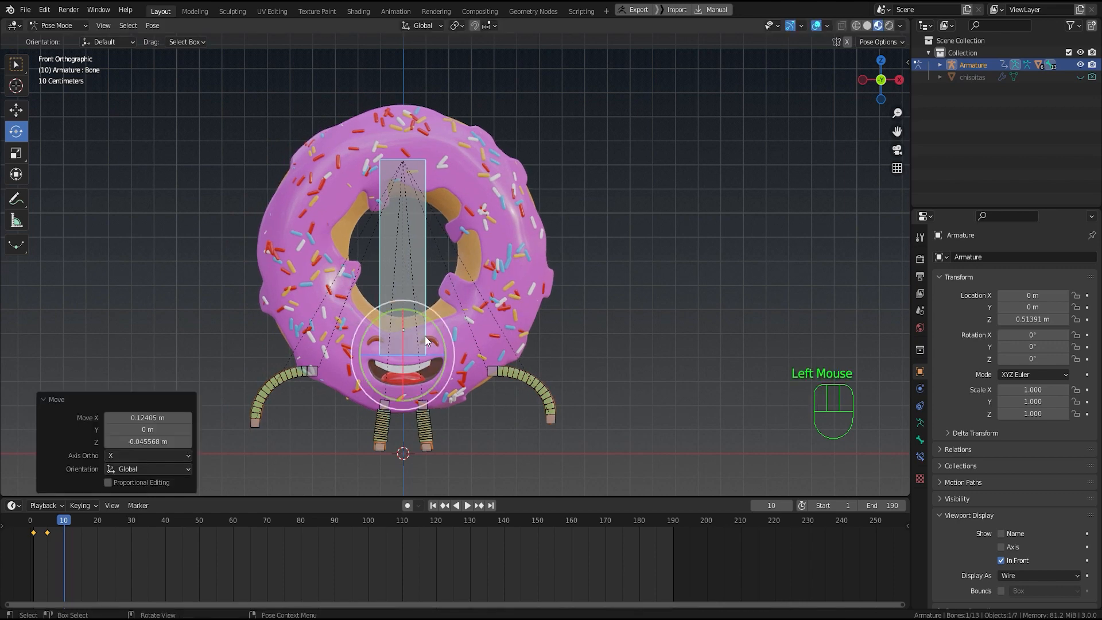
key(i)
click(424, 336)
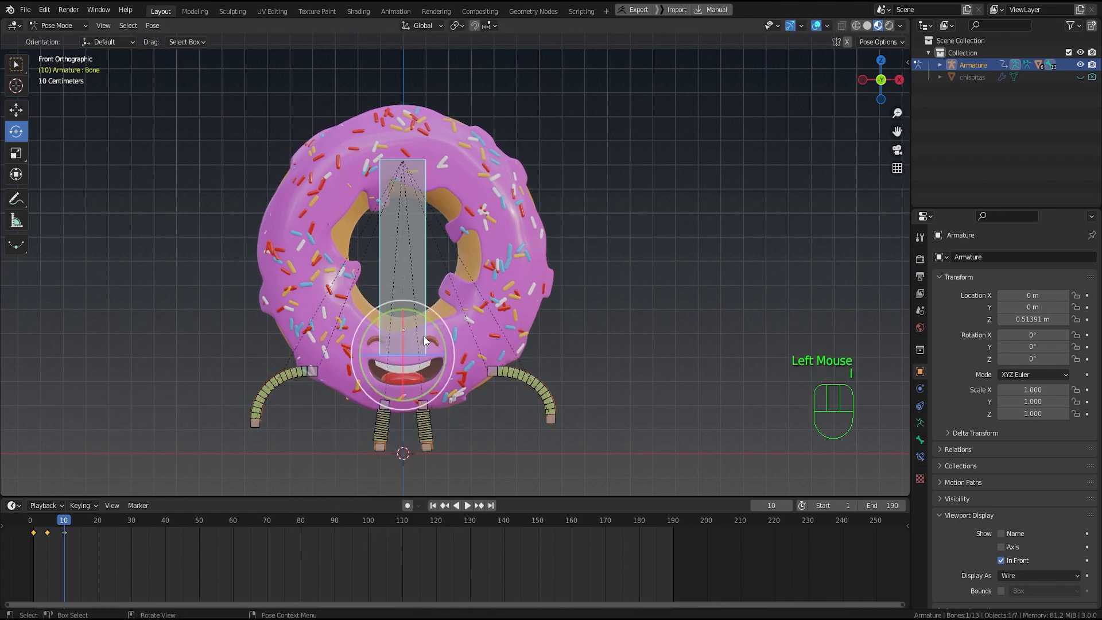
Step: At frame 15, move the central bone about 0.18 m in X and 0.06 m in Z and keyframe it
drag(47, 524, 82, 504)
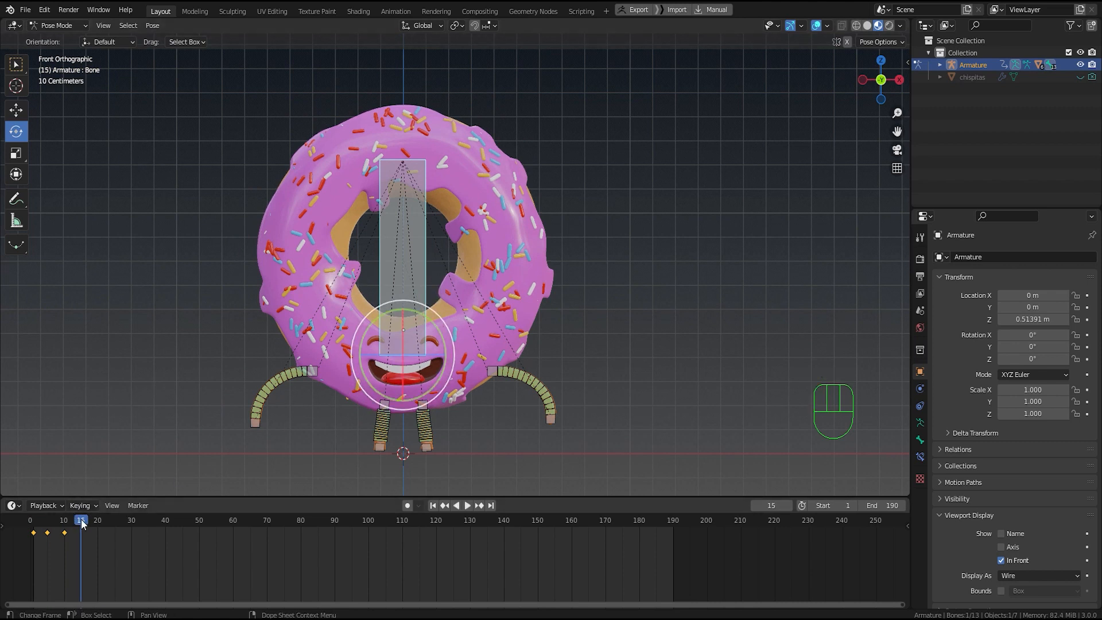
mouse_move(81, 519)
mouse_down()
mouse_move(47, 521)
mouse_move(82, 523)
mouse_up()
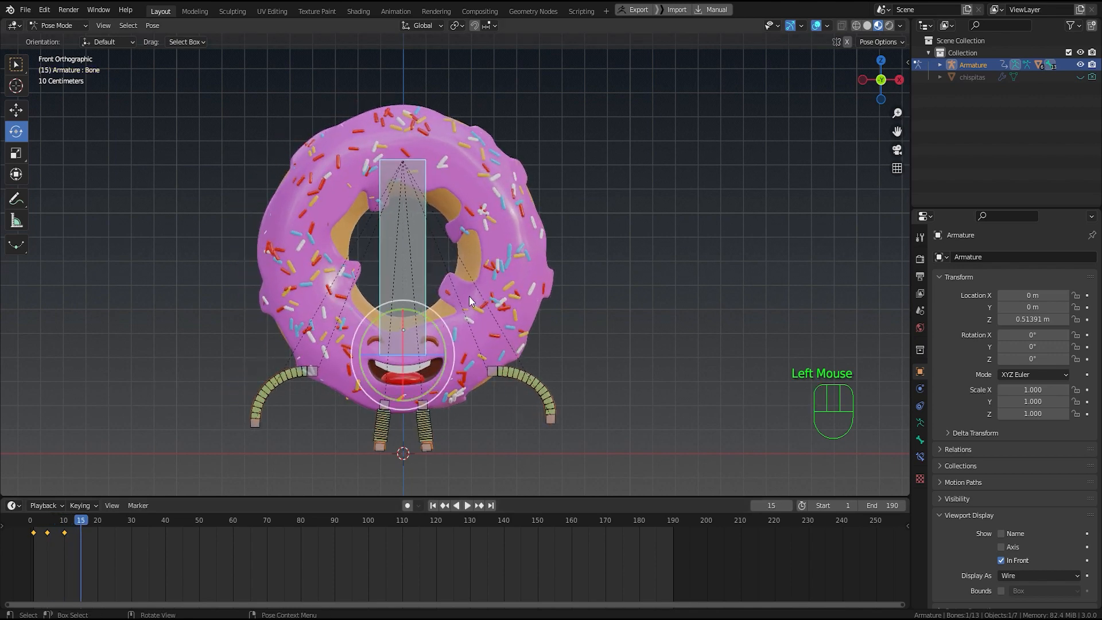
key(g)
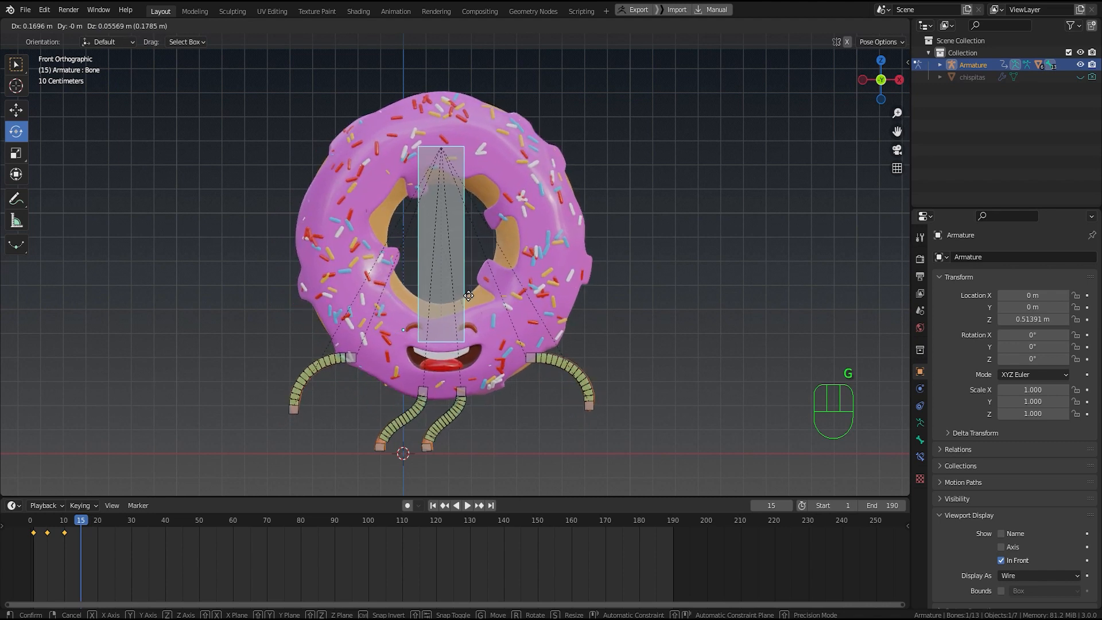
click(470, 296)
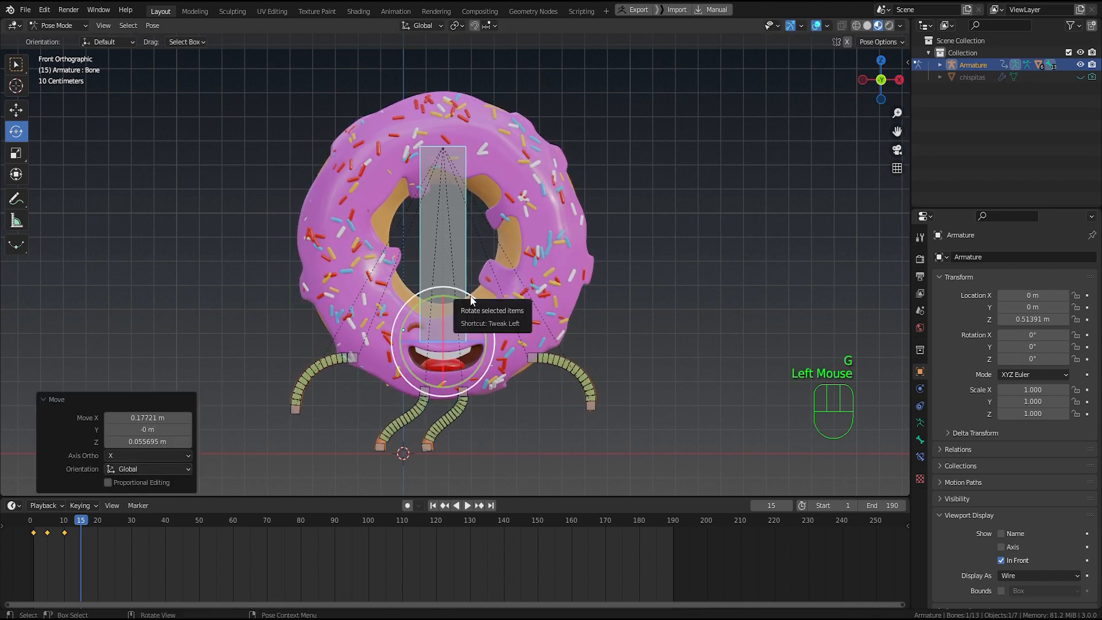
key(i)
click(470, 295)
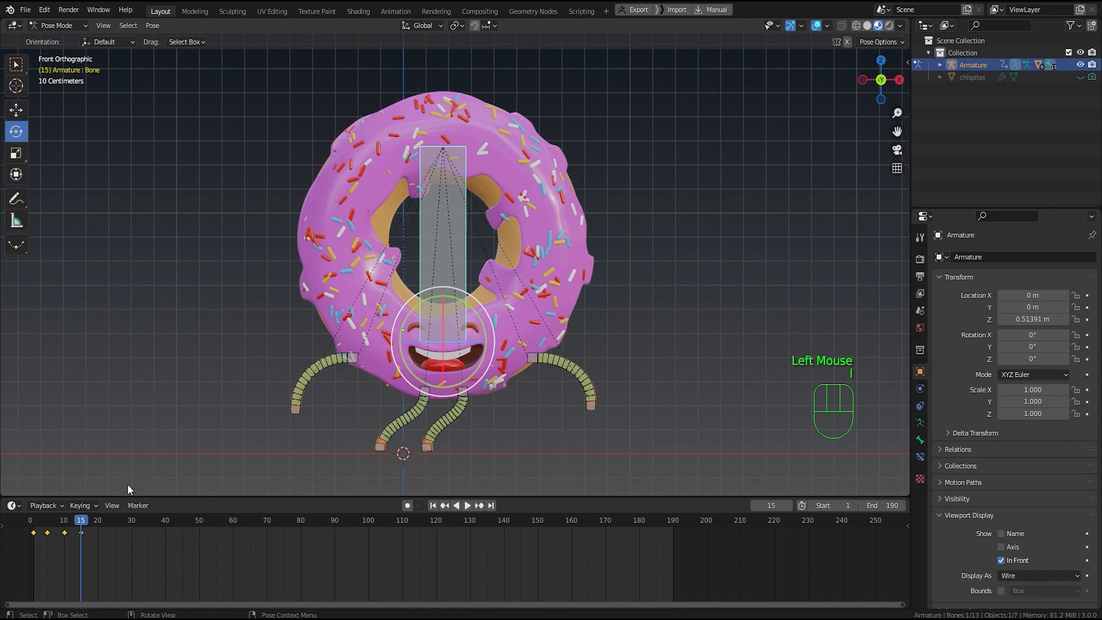
Step: Duplicate the central bone's frame 1 keyframe to frame 20 to return the body to its starting pose
drag(87, 517, 97, 517)
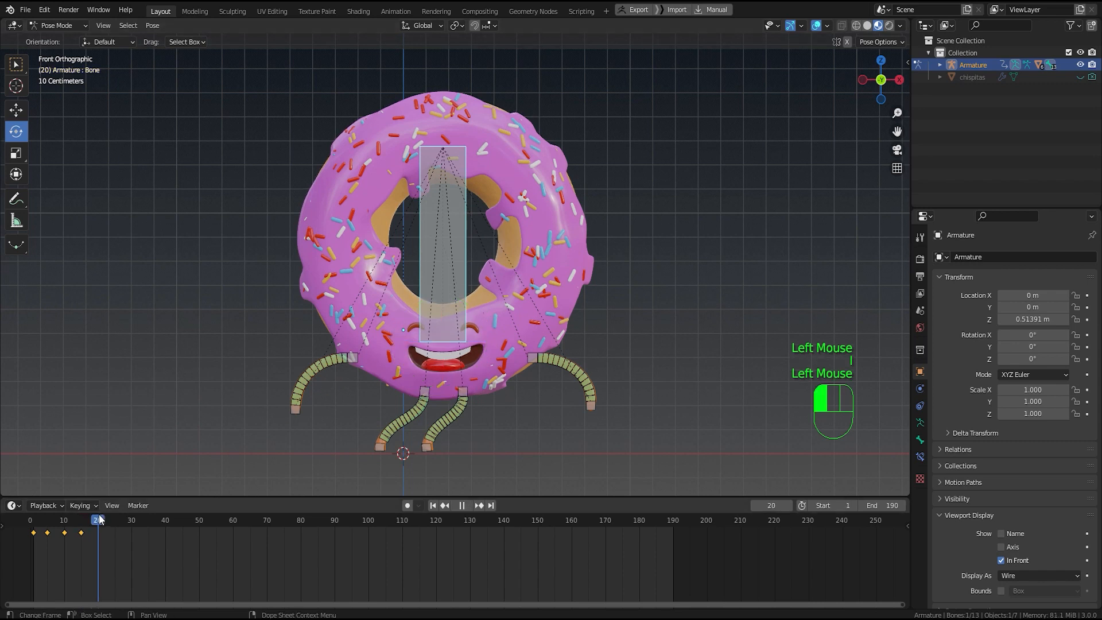
click(33, 533)
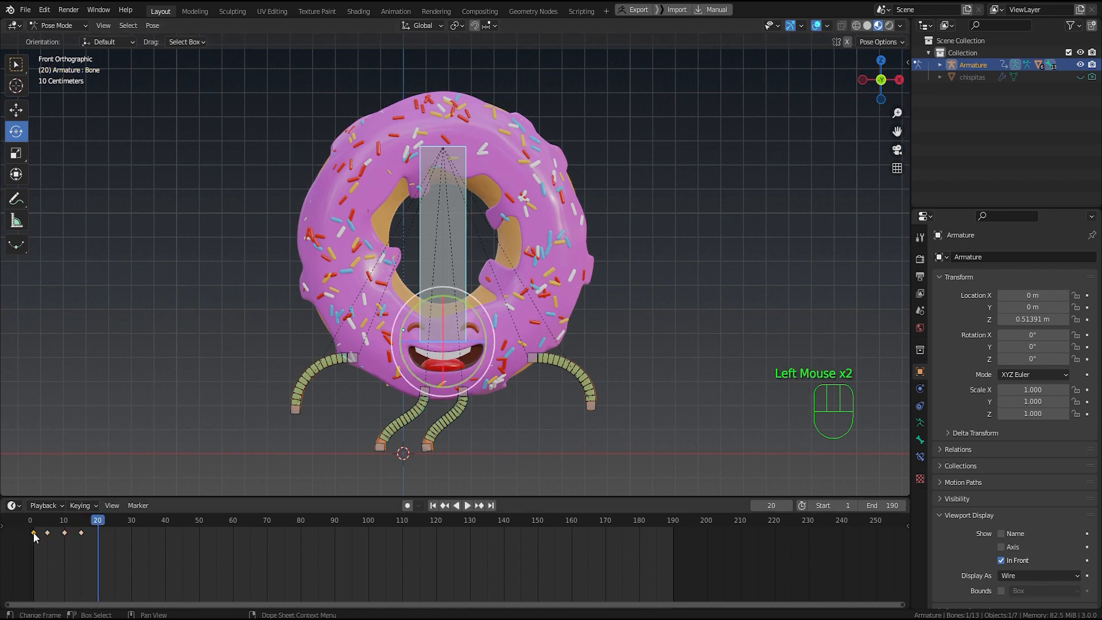
key(shift+d)
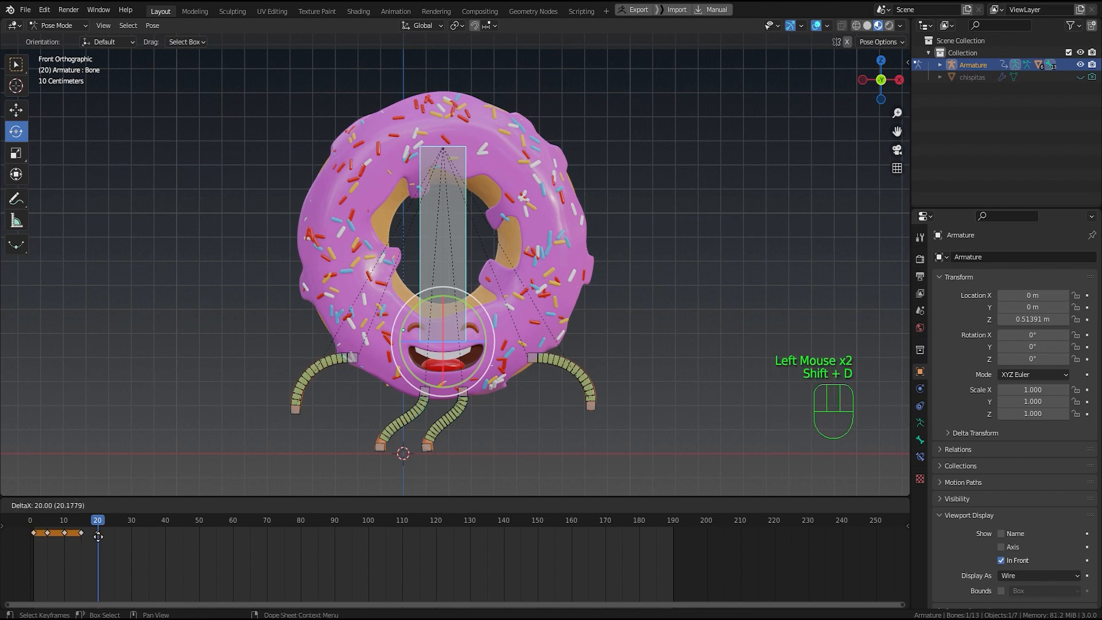
click(98, 536)
mouse_move(99, 525)
mouse_down()
mouse_move(26, 528)
mouse_move(99, 526)
mouse_move(32, 522)
mouse_move(99, 511)
mouse_up()
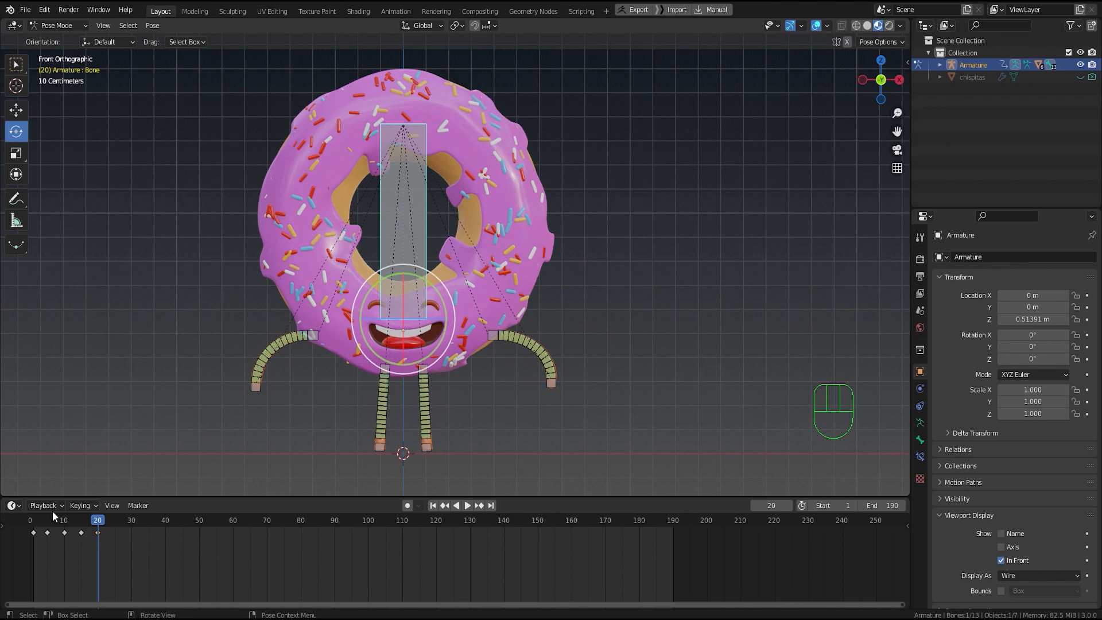
Step: Duplicate the central bone's keyframes from frames 5–20 to frames 25–40 and scrub through the repeated sway
mouse_move(97, 519)
mouse_down()
mouse_move(32, 531)
mouse_move(116, 526)
mouse_up()
drag(50, 546, 99, 530)
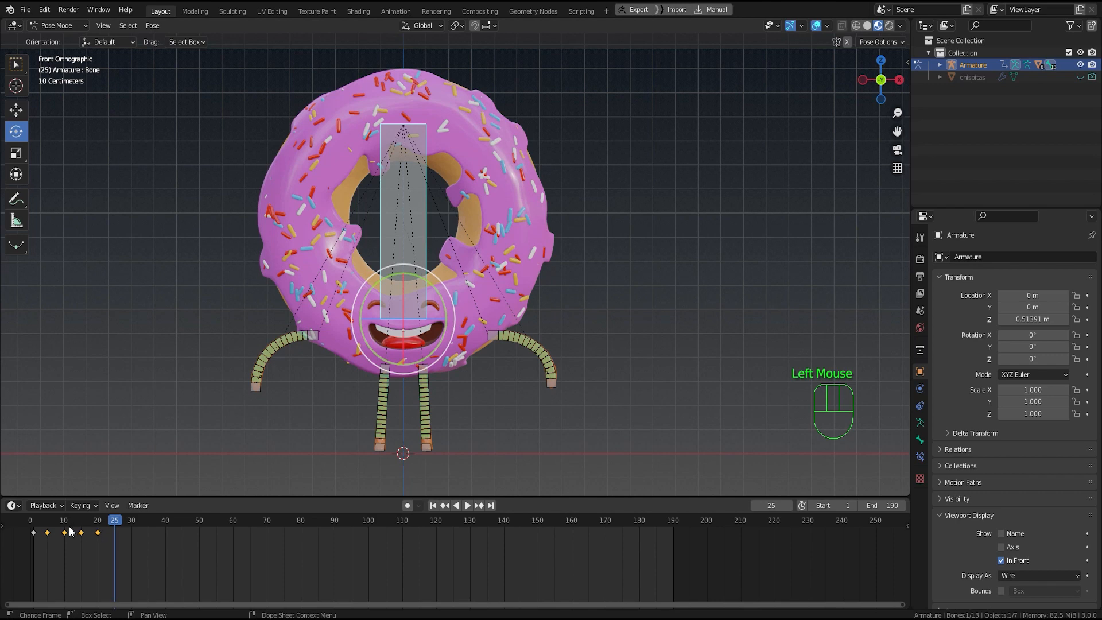
key(shift+d)
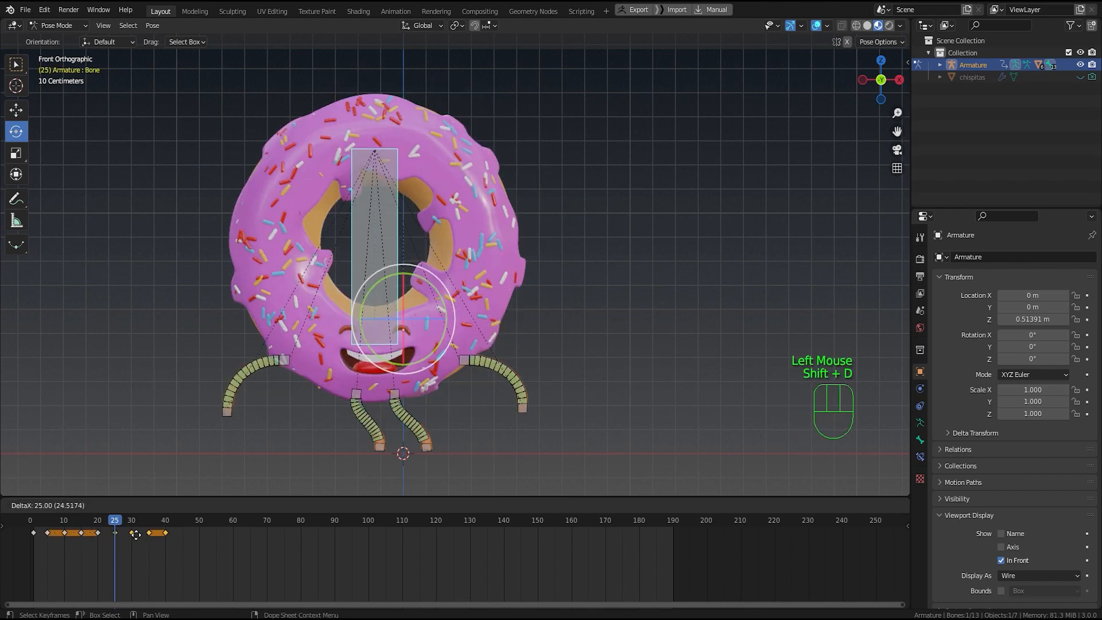
click(136, 534)
click(30, 521)
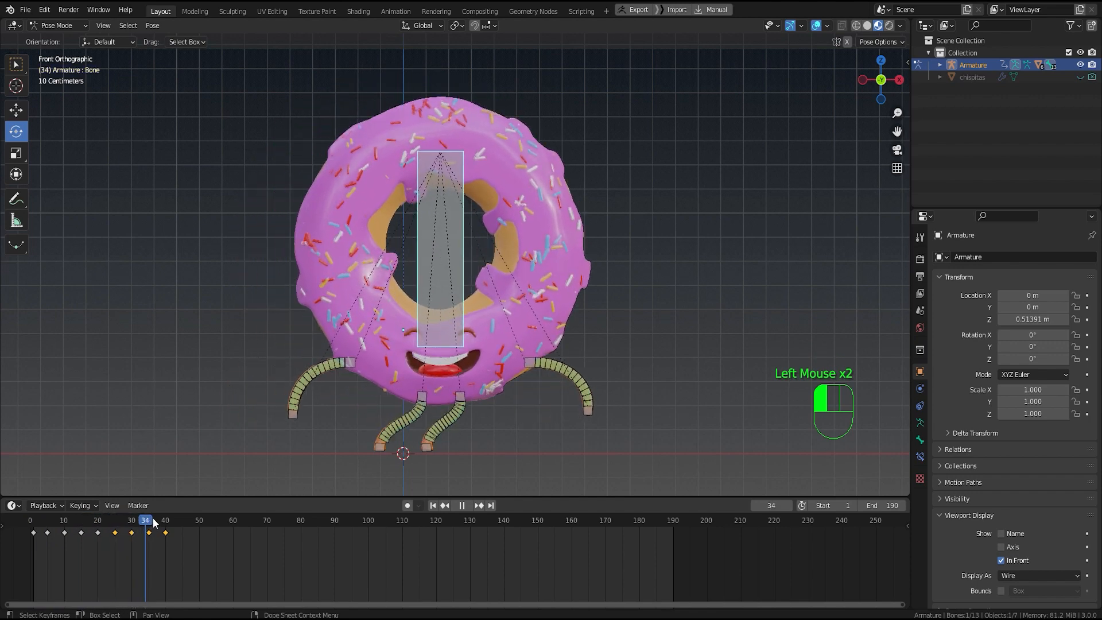
mouse_move(157, 522)
mouse_down()
mouse_move(29, 521)
mouse_move(177, 520)
mouse_move(32, 521)
mouse_move(165, 507)
mouse_up()
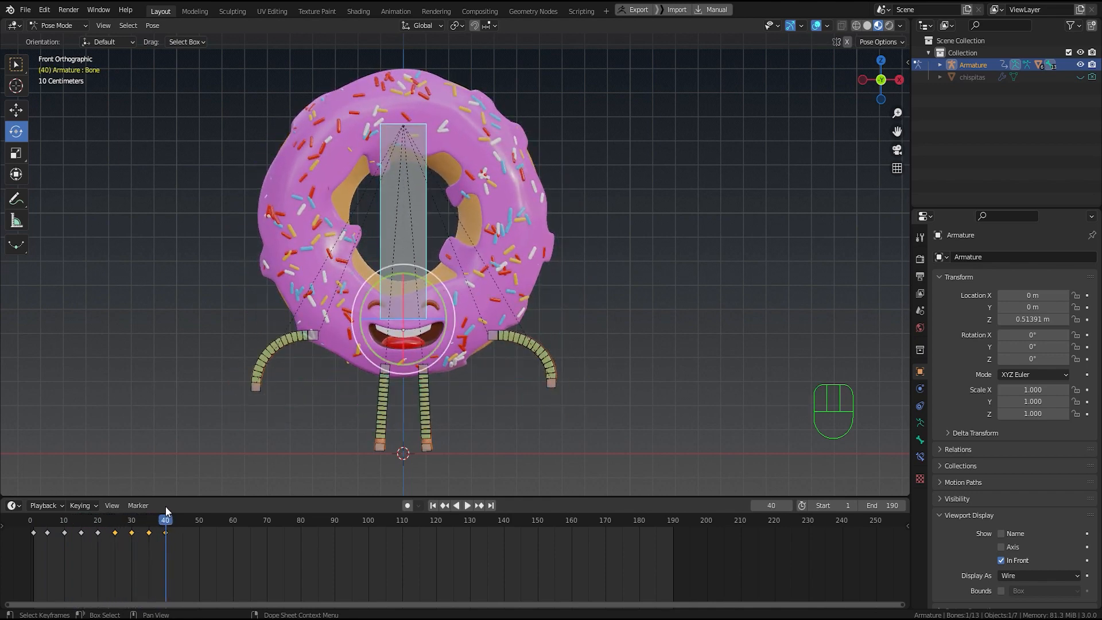
Step: Duplicate the selected sway keyframes from frames 25–40 to frames 45–60 and scrub through the result
drag(166, 524, 184, 524)
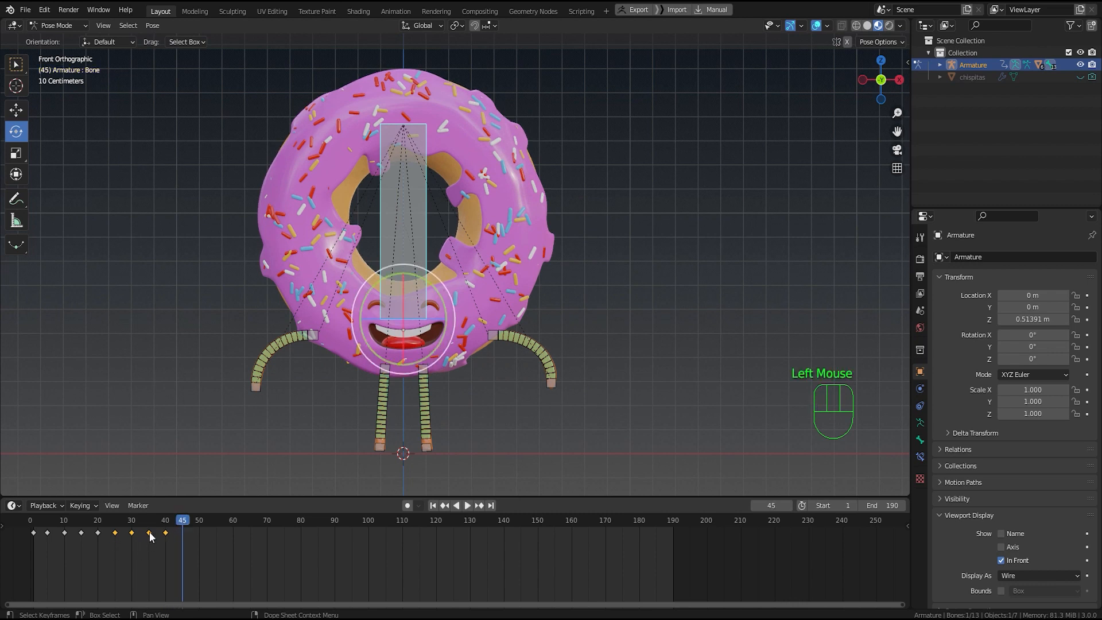
key(shift+d)
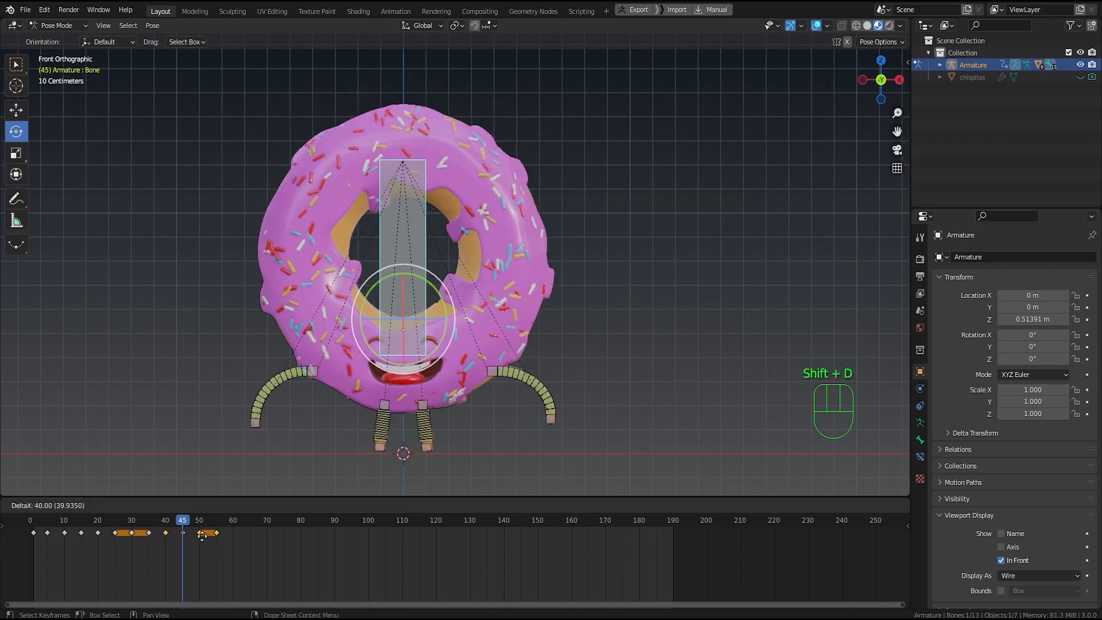
click(217, 537)
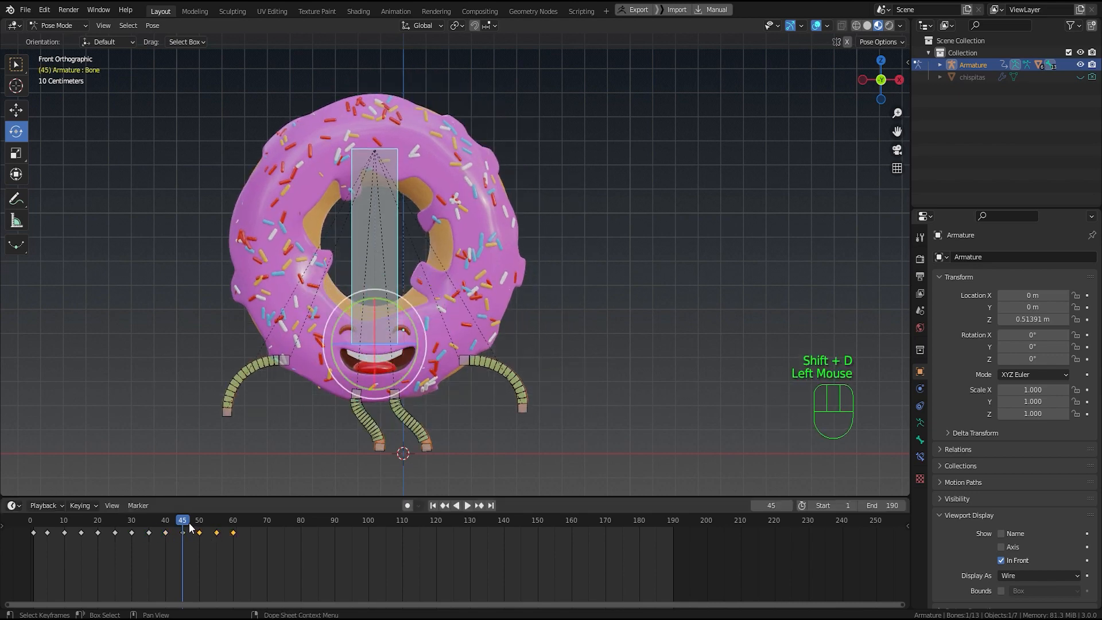
drag(188, 522, 47, 524)
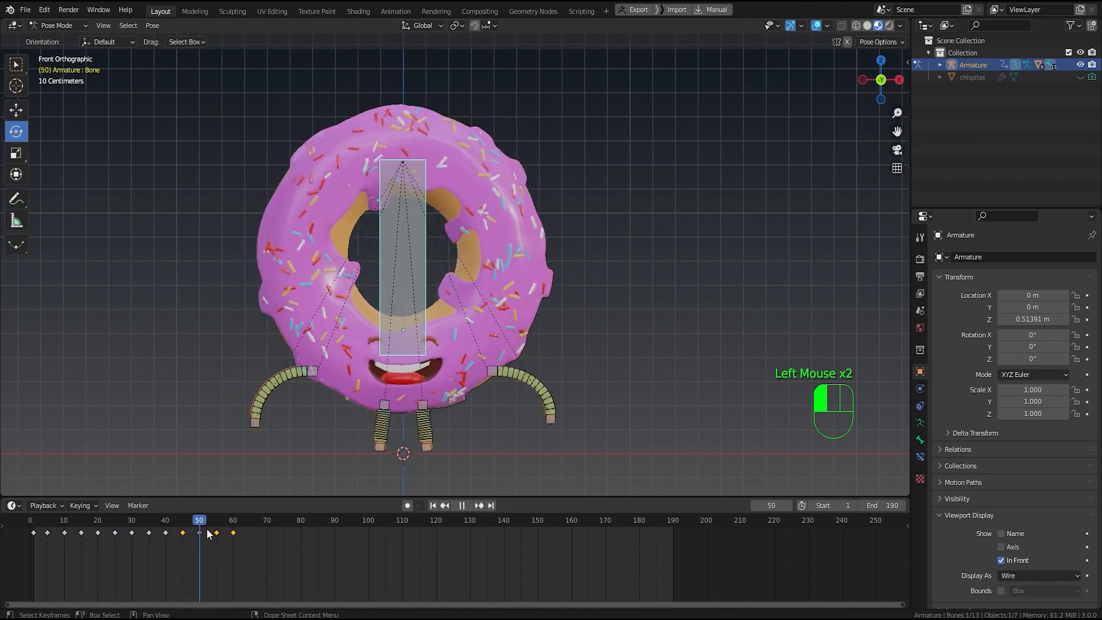
mouse_move(238, 529)
mouse_down()
mouse_move(72, 533)
mouse_move(244, 530)
mouse_move(232, 531)
mouse_up()
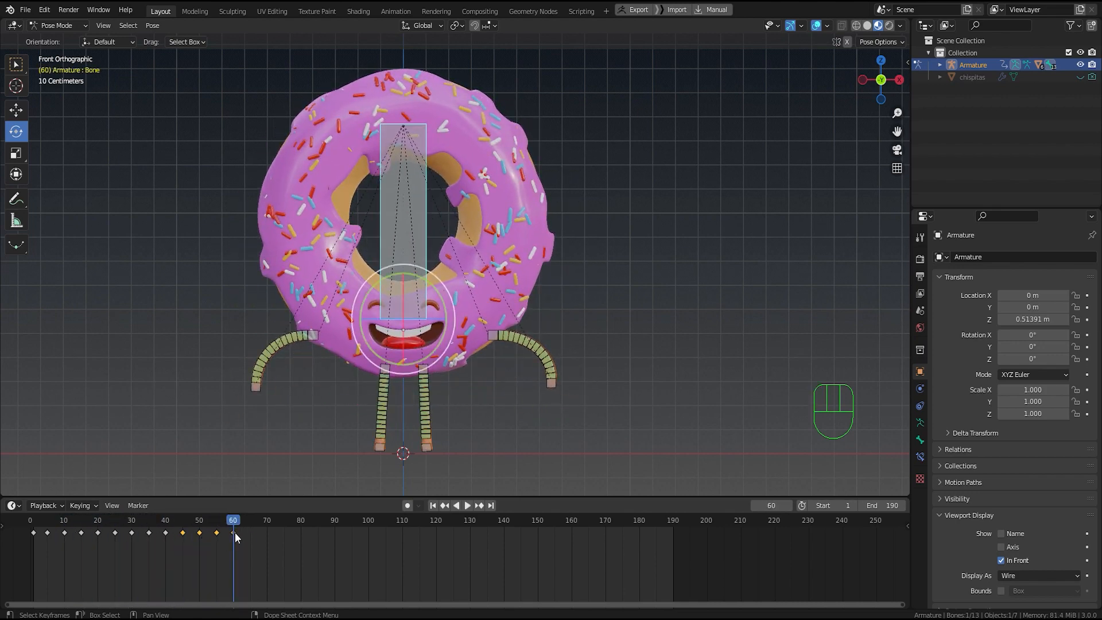
Step: Repeat the four-keyframe sway cycle by duplicating it to frames 65–80 and again to frames 85–100
drag(234, 524, 250, 524)
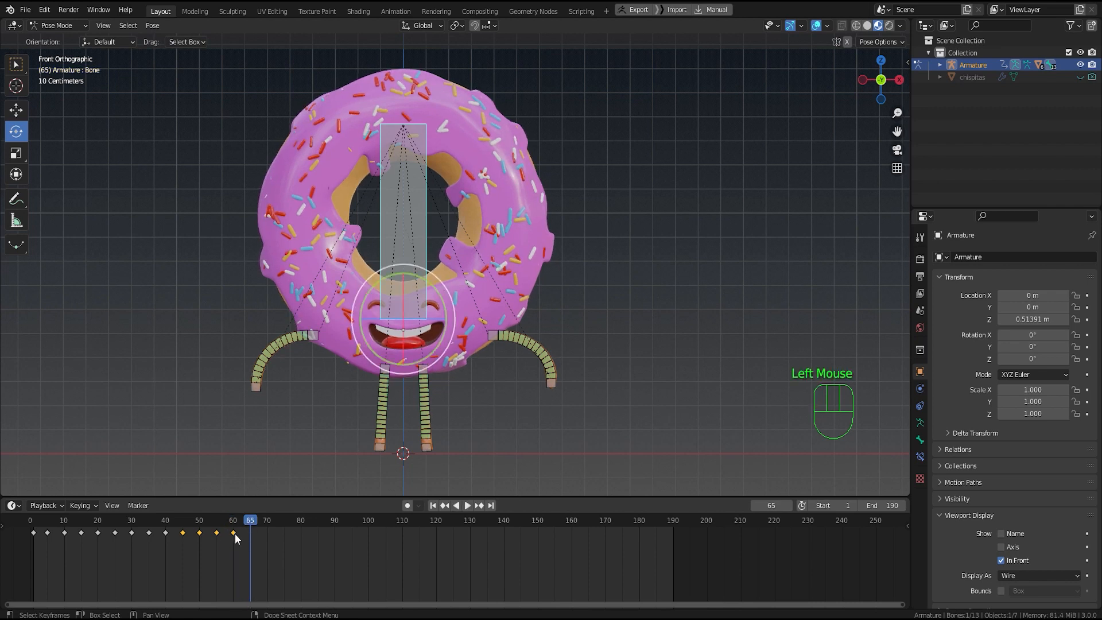
key(shift+d)
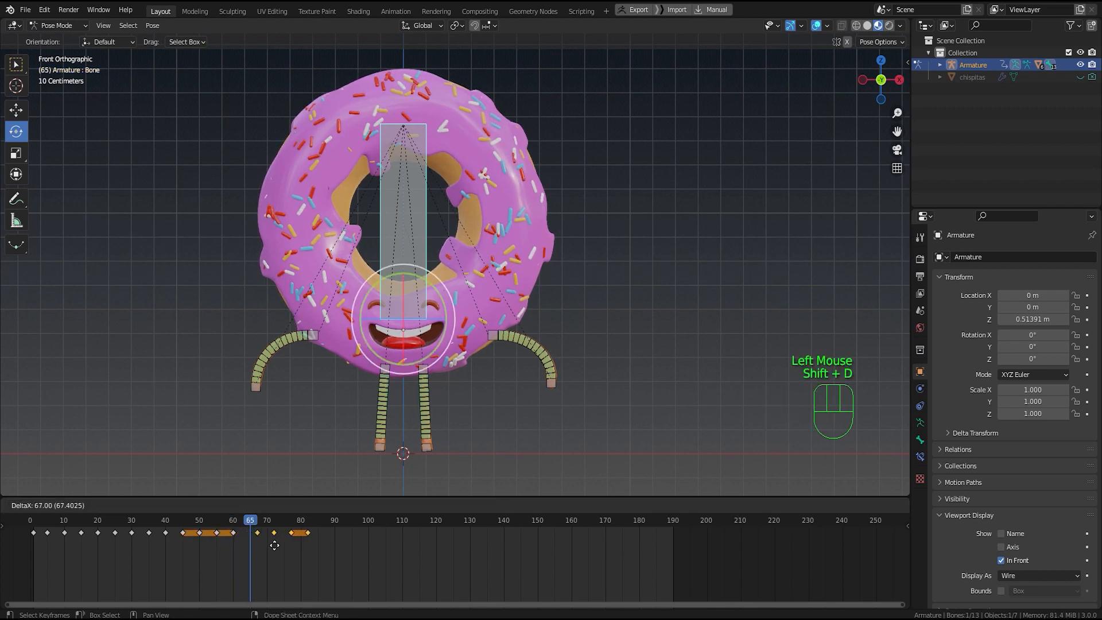
click(267, 546)
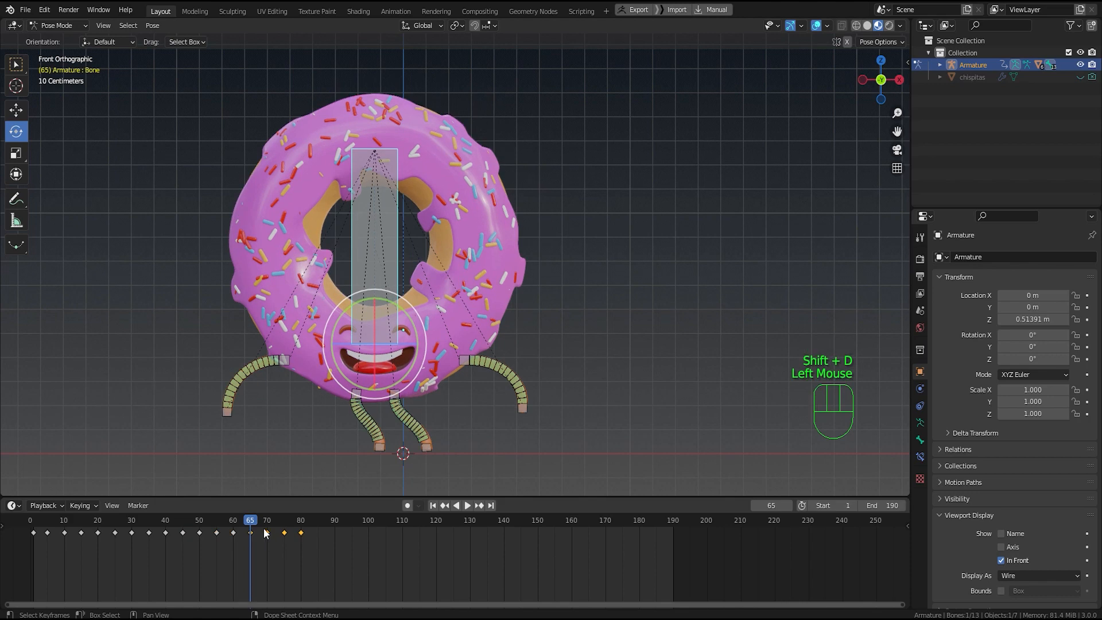
drag(251, 522, 320, 521)
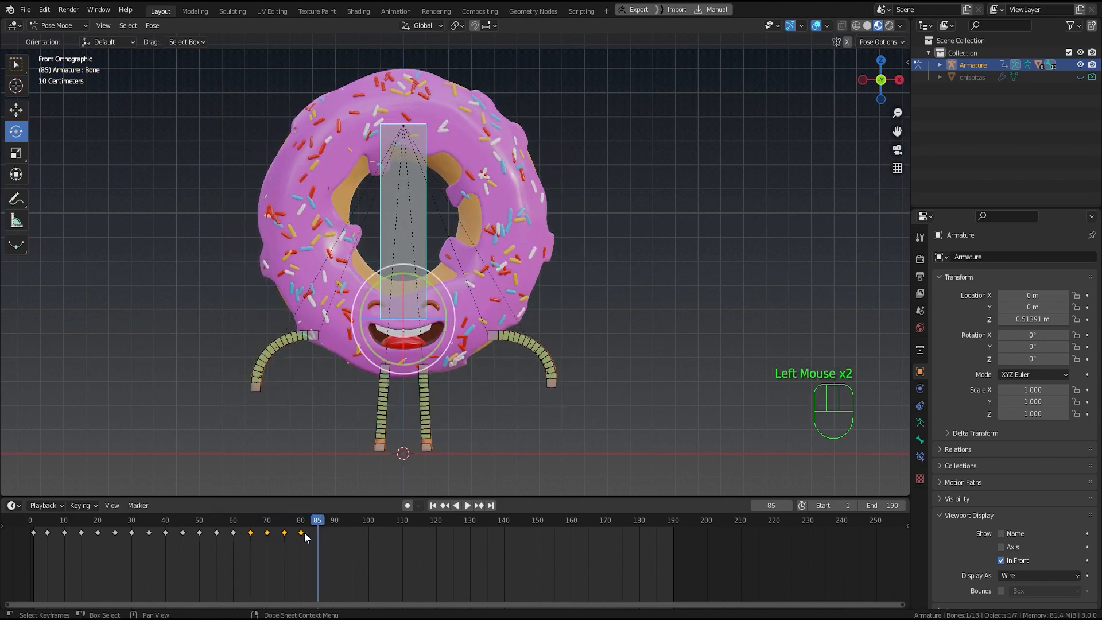
key(shift+d)
click(347, 538)
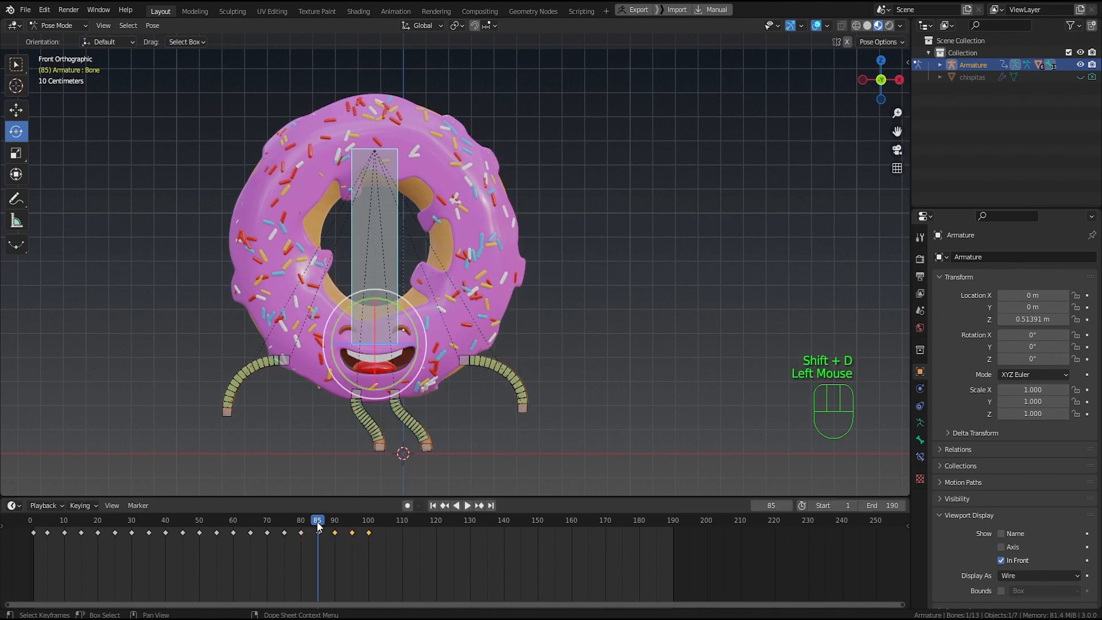
Step: Play the body sway from frame 1, once in front view and once from an angled perspective
drag(364, 522, 36, 524)
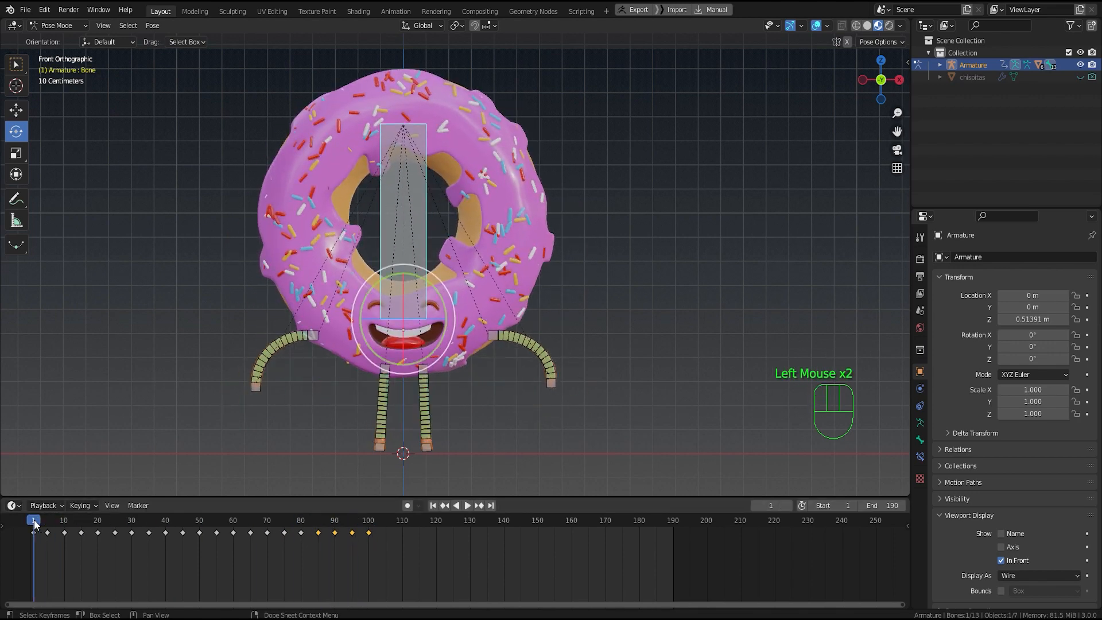
key(space)
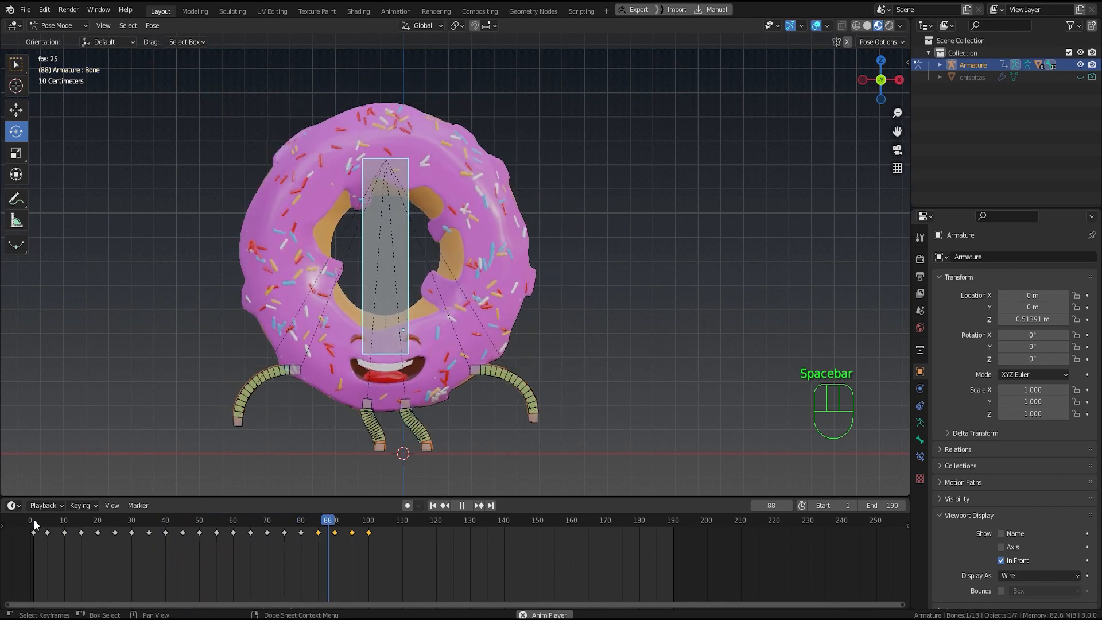
key(space)
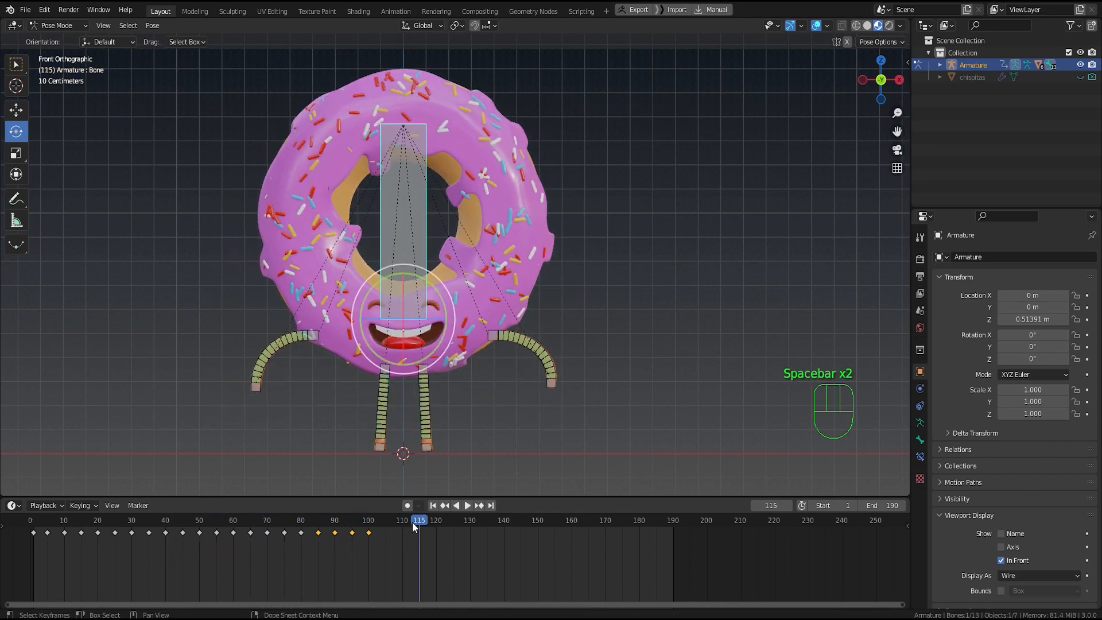
drag(412, 522, 368, 525)
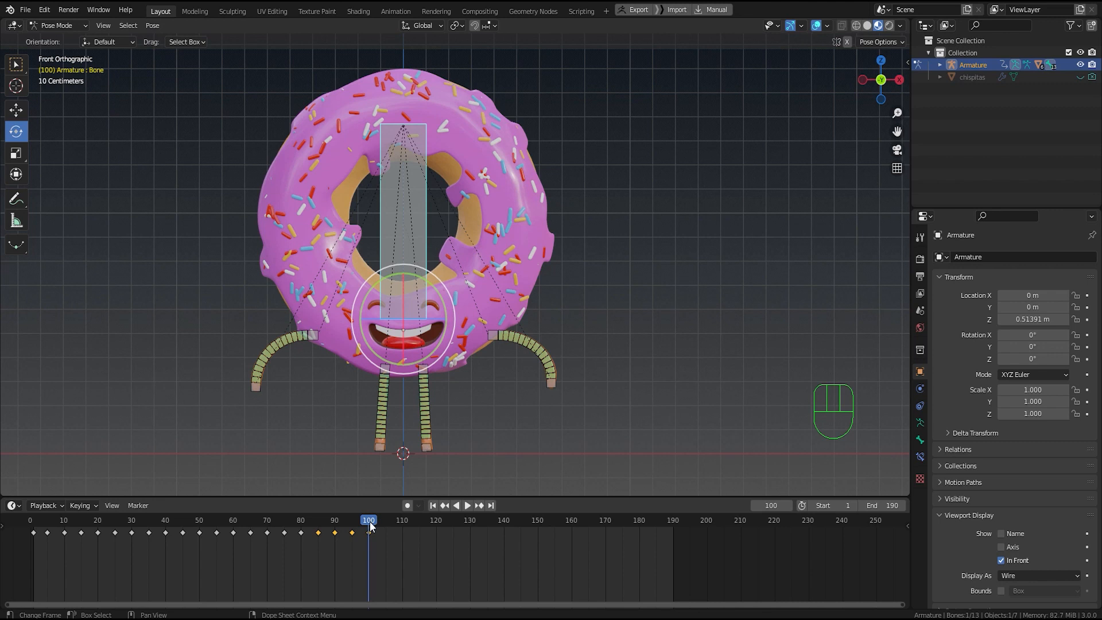
drag(370, 527, 385, 520)
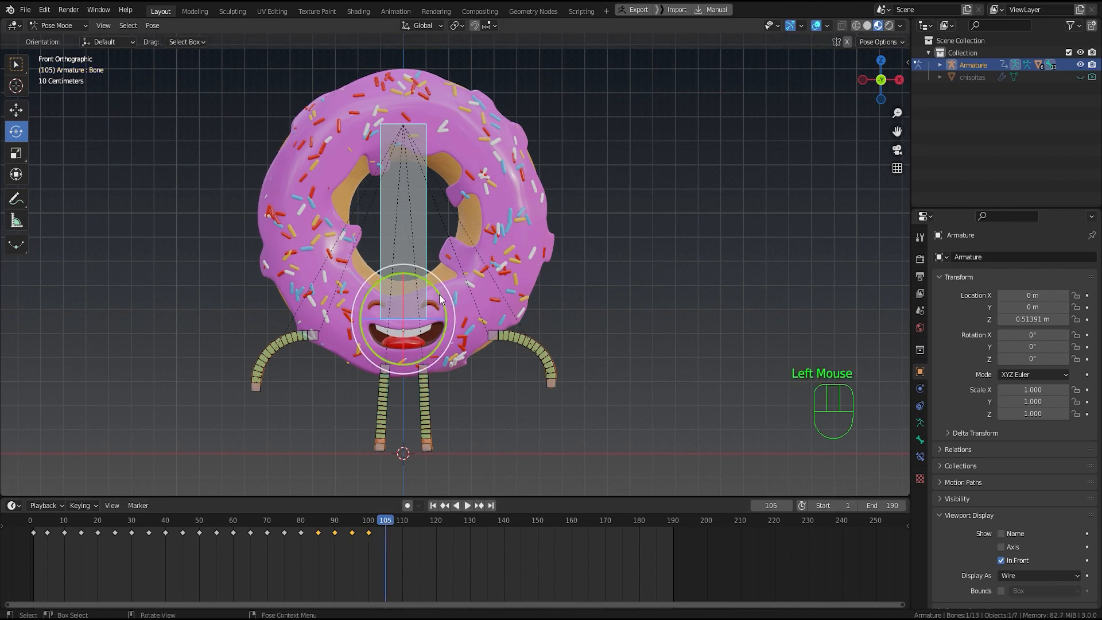
middle_drag(410, 270, 438, 292)
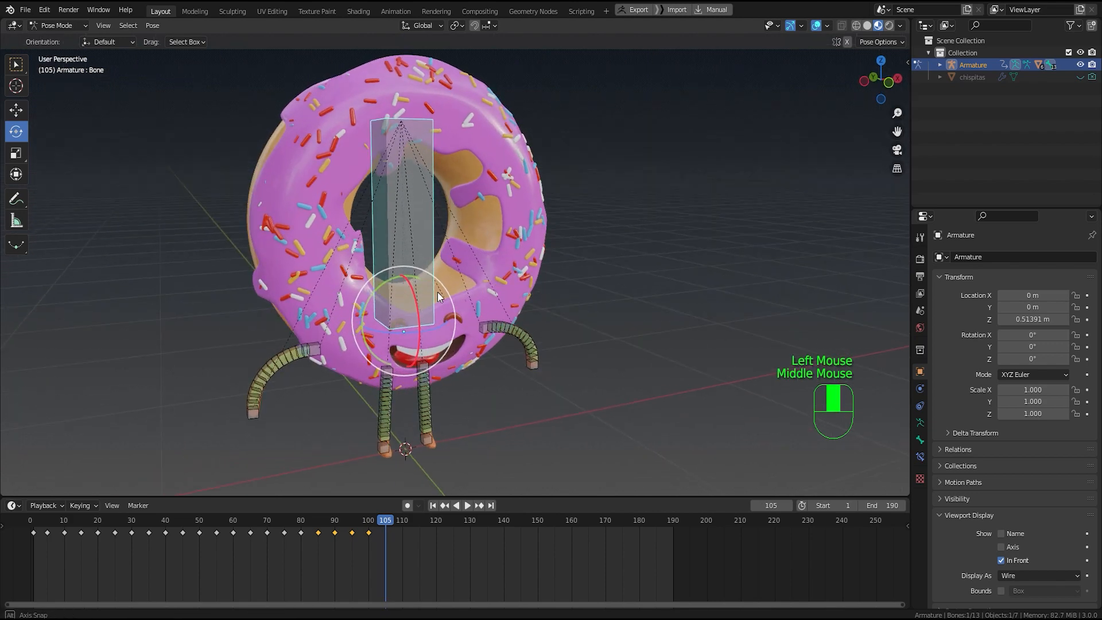
drag(385, 520, 31, 533)
key(space)
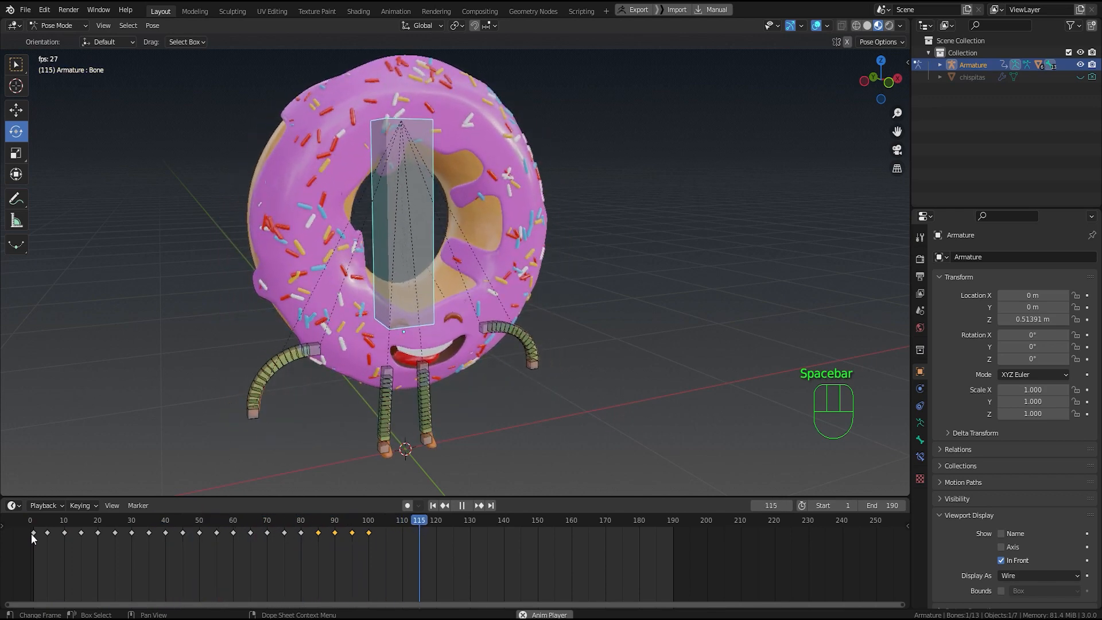
key(space)
key(space)
Step: At frame 105, rotate the central bone about 17° around the global Z axis and keyframe it
drag(439, 522, 384, 533)
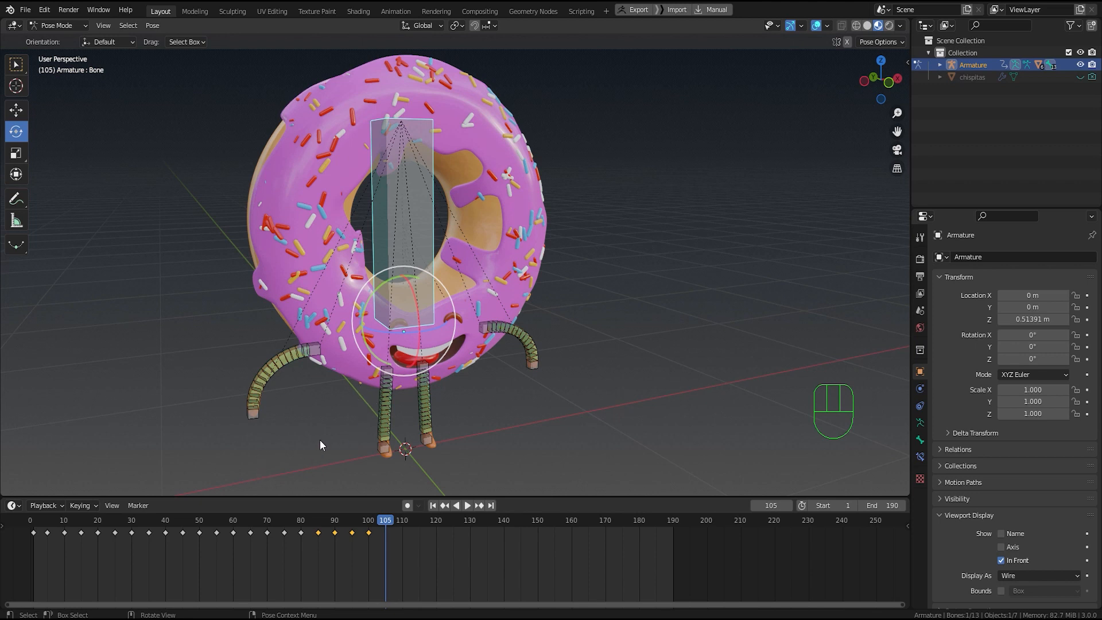
mouse_move(385, 526)
mouse_down()
mouse_move(364, 527)
mouse_move(386, 522)
mouse_up()
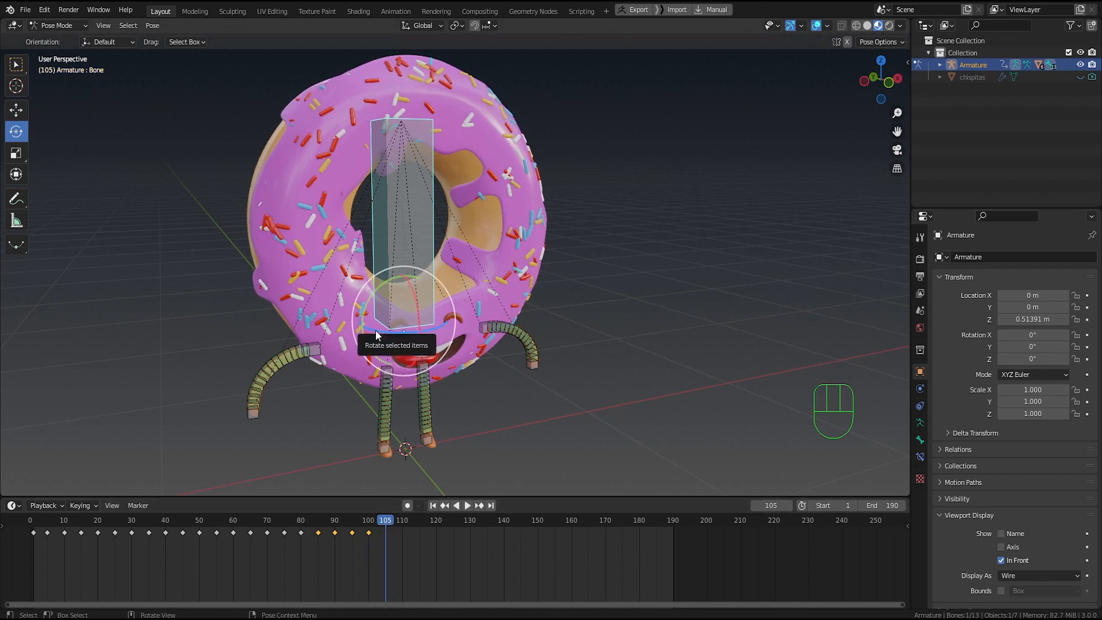
drag(376, 330, 391, 332)
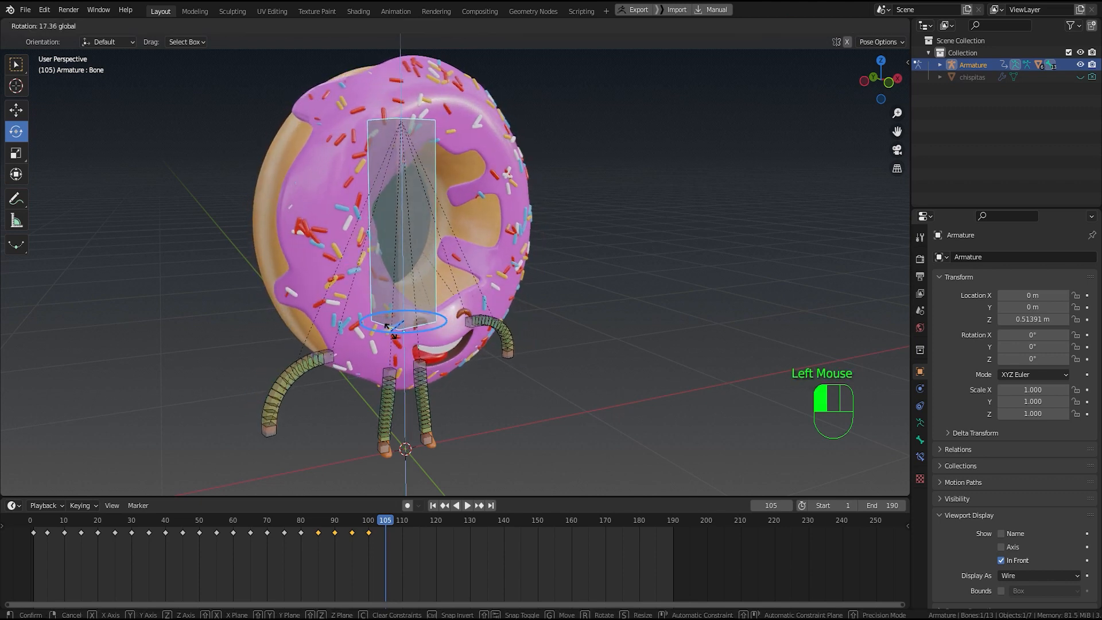
drag(386, 326, 387, 327)
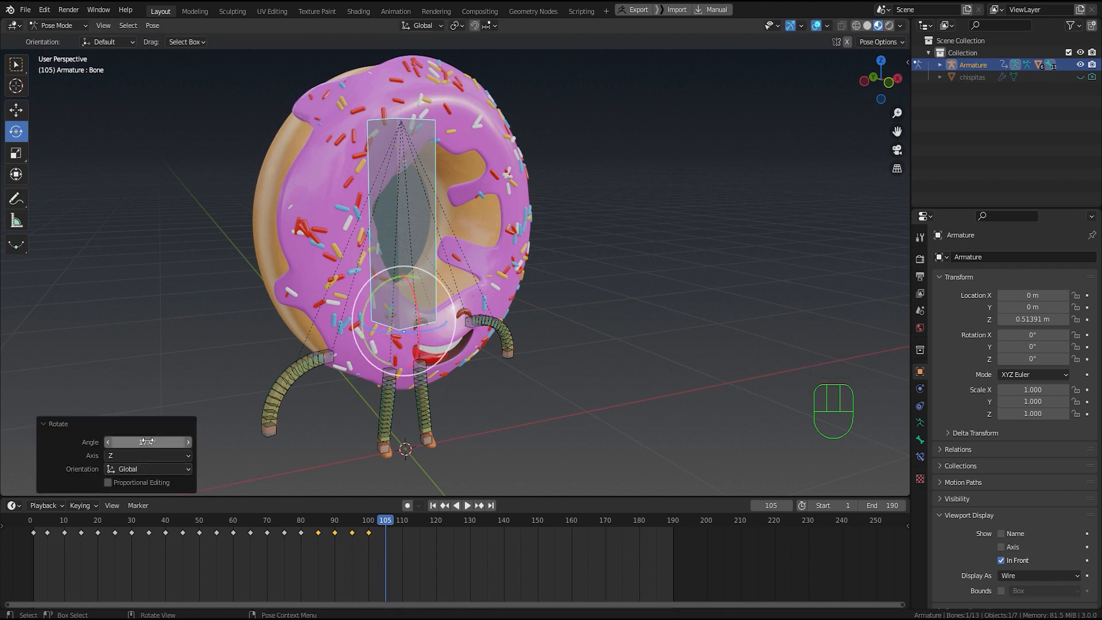
key(i)
click(419, 321)
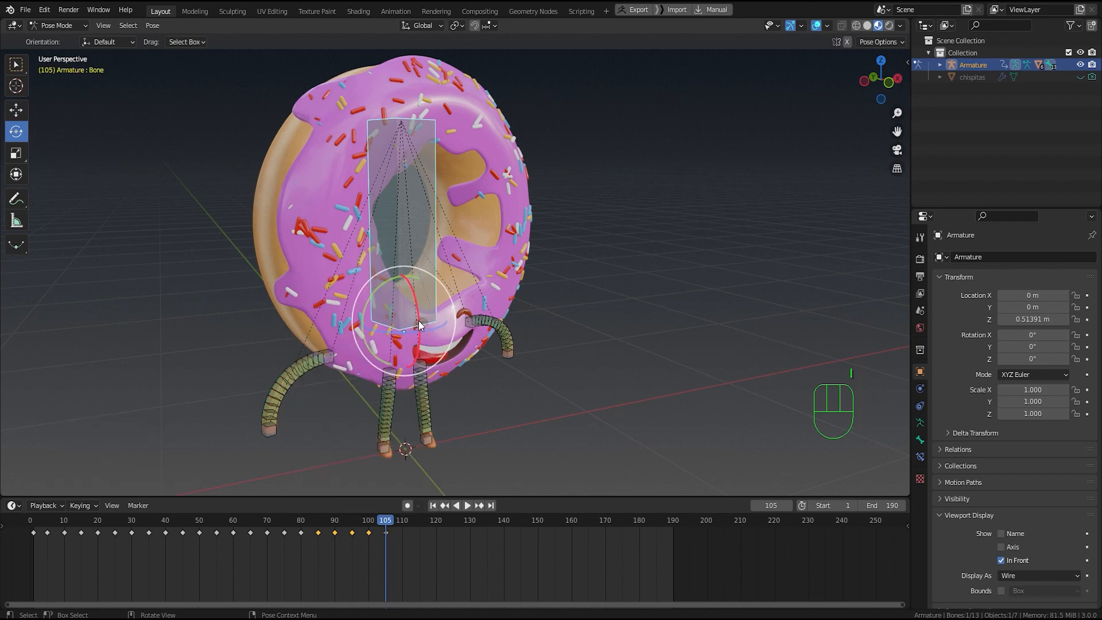
Step: Keyframe the central bone's turned pose again at frame 107 to hold it for two frames
click(384, 521)
mouse_move(385, 522)
mouse_down()
mouse_move(365, 522)
mouse_move(394, 525)
mouse_up()
double_click(383, 520)
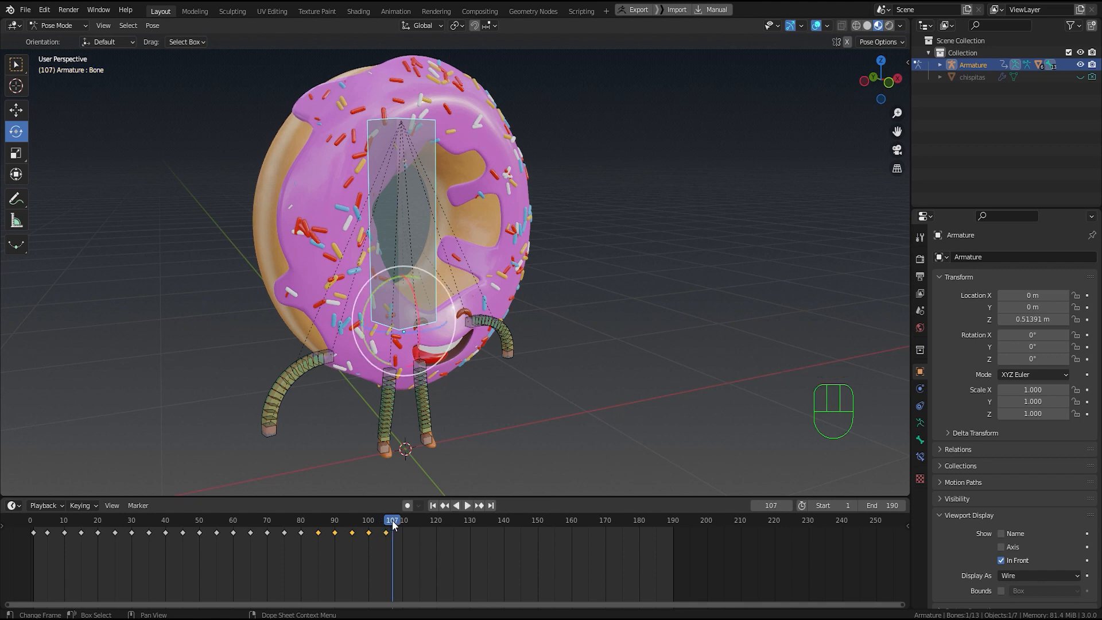
key(i)
click(412, 363)
Step: At frame 112, rotate the central bone -46.2° around the global Z axis and insert a Location & Rotation keyframe
mouse_move(395, 525)
mouse_down()
mouse_move(364, 527)
mouse_move(409, 521)
mouse_up()
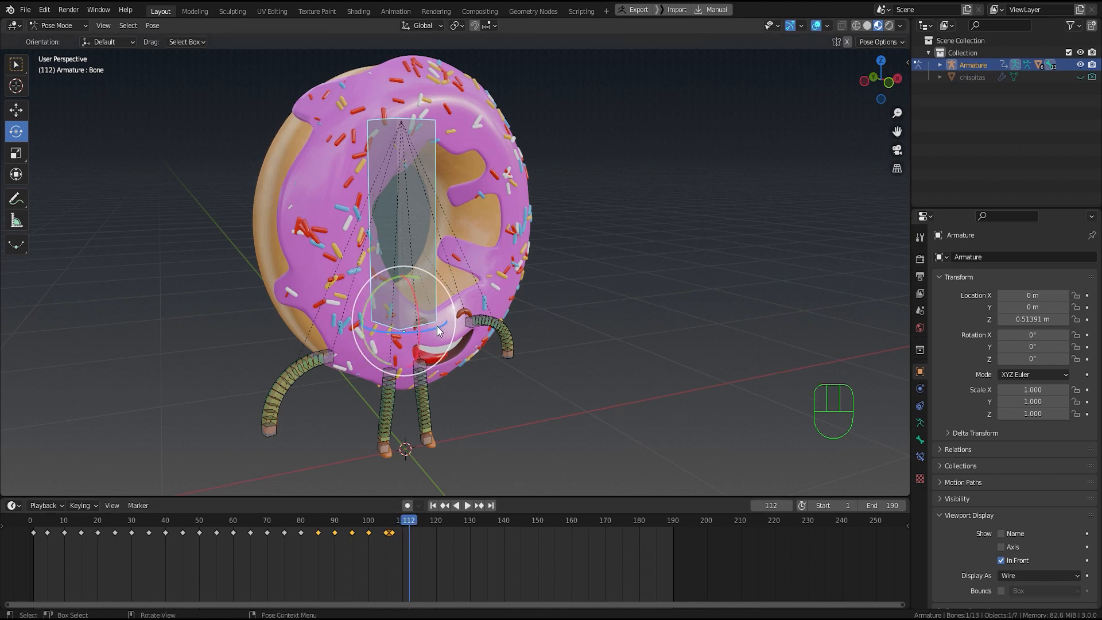
middle_drag(459, 388, 434, 357)
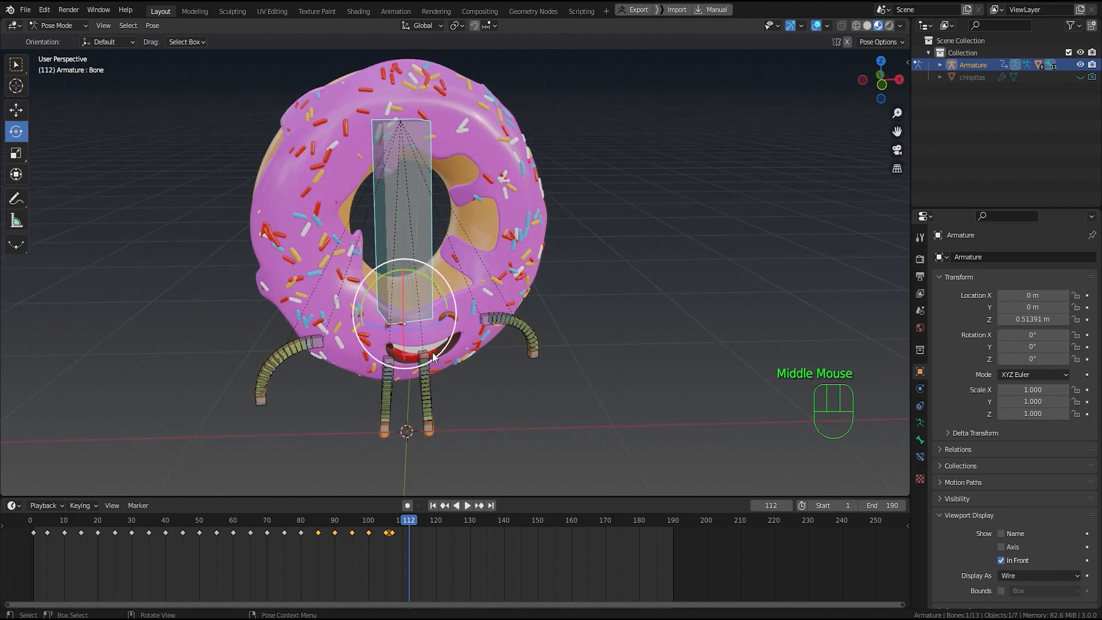
drag(433, 325, 410, 329)
key(i)
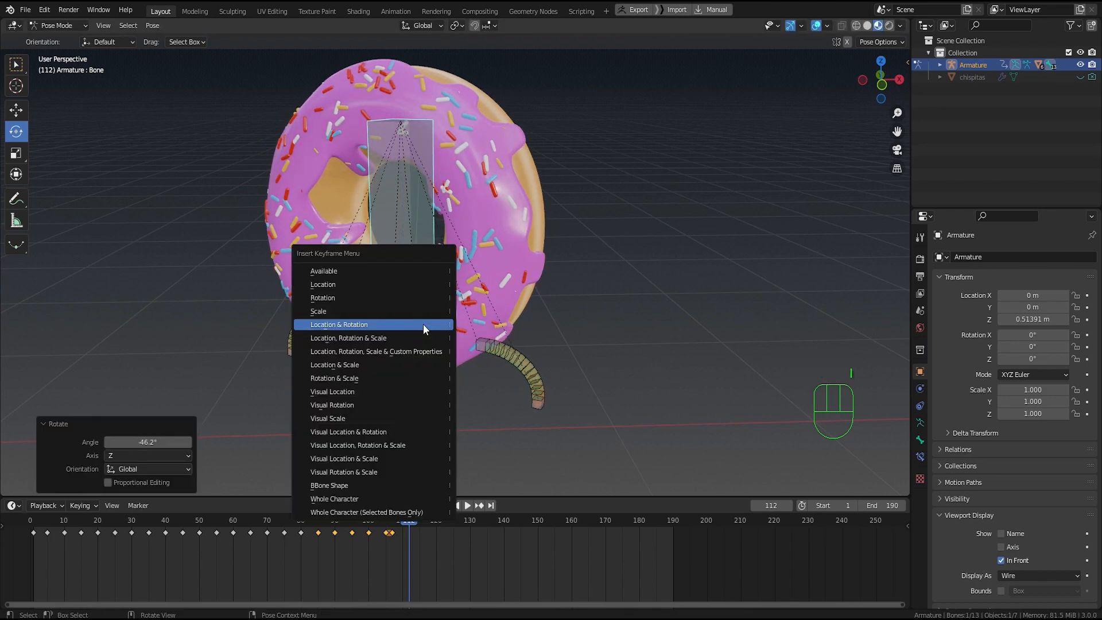
click(423, 324)
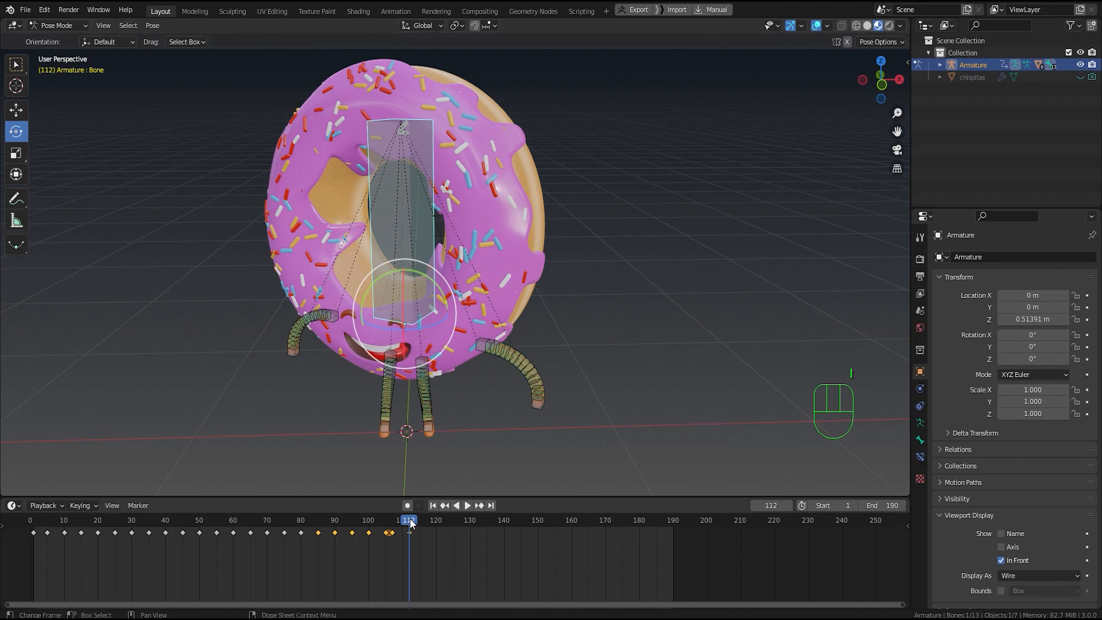
Step: Keyframe the central bone's opposite turned pose again at frame 114 to hold it
mouse_move(411, 523)
mouse_down()
mouse_move(363, 523)
mouse_move(418, 525)
mouse_up()
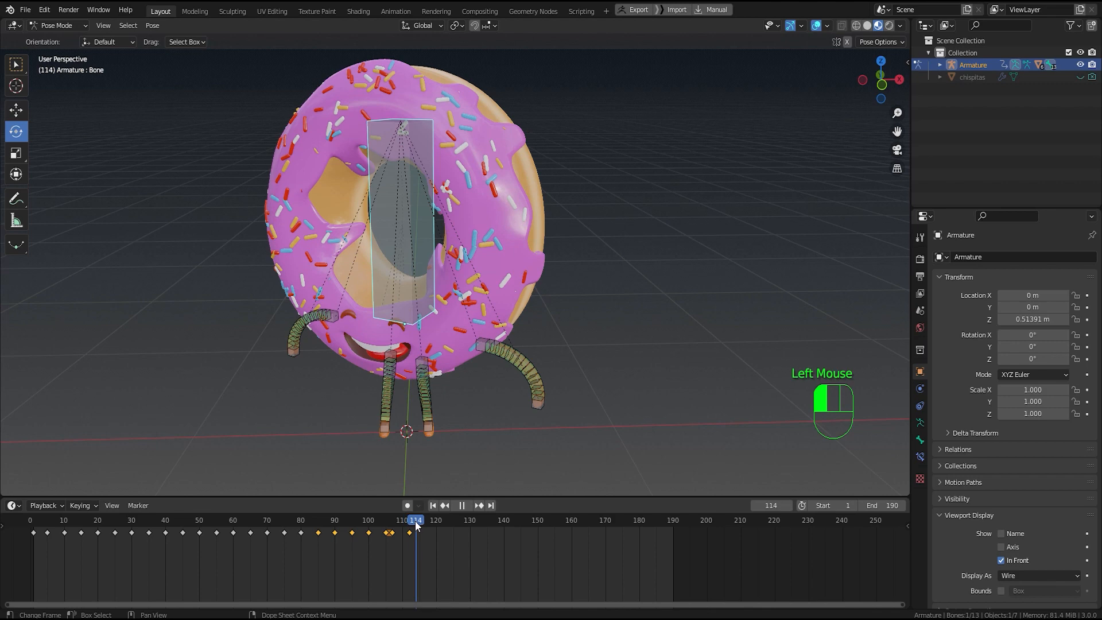
key(i)
click(418, 342)
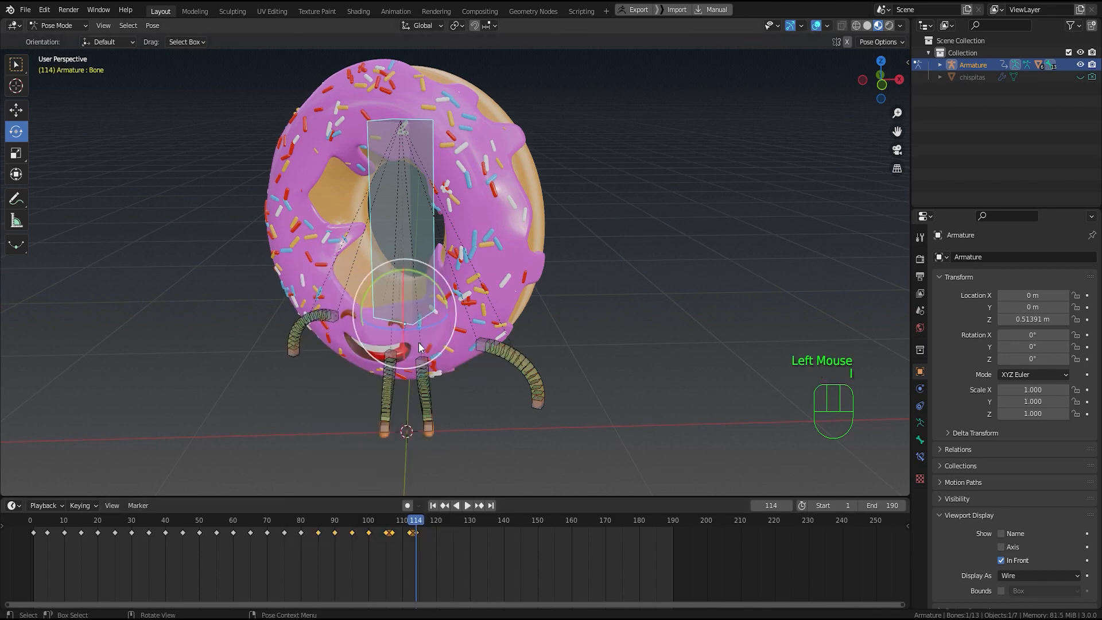
Step: Duplicate the central bone's first turned-pose keyframes from frames 105–107 to frames 119–121
mouse_move(415, 520)
mouse_down()
mouse_move(366, 526)
mouse_move(416, 530)
mouse_up()
scroll(421, 582, up, 3)
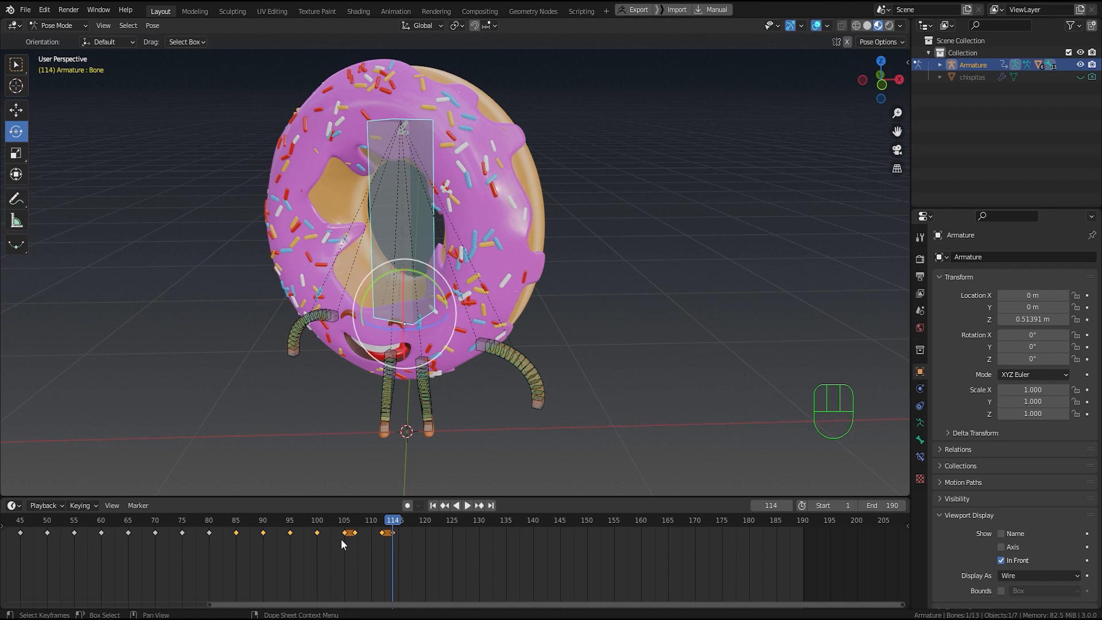
drag(395, 525, 420, 521)
click(356, 534)
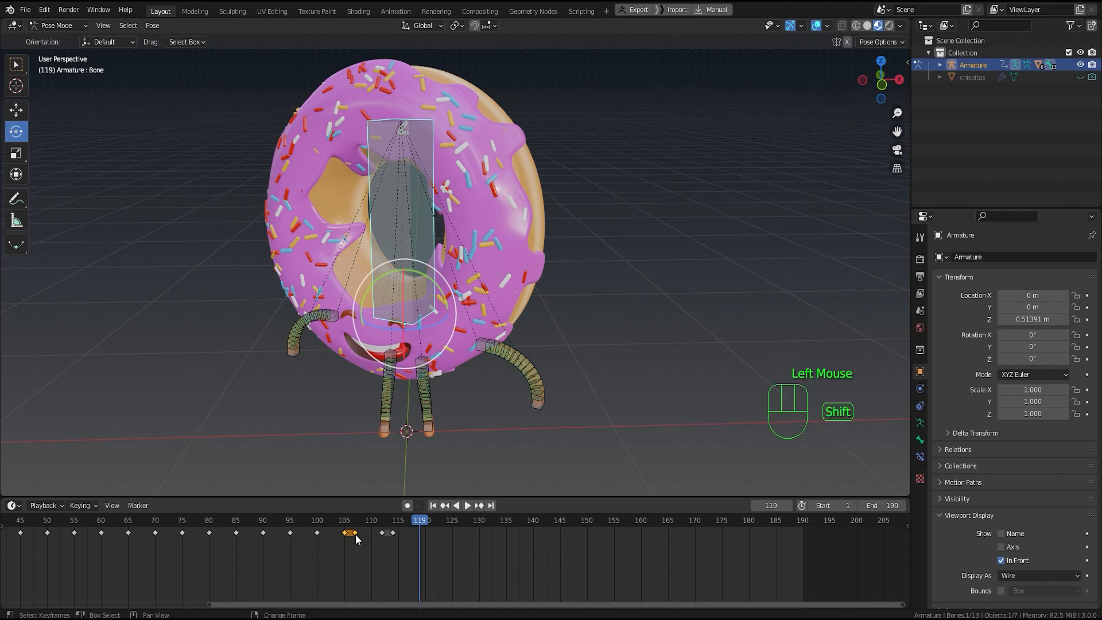
key(shift+d)
click(429, 534)
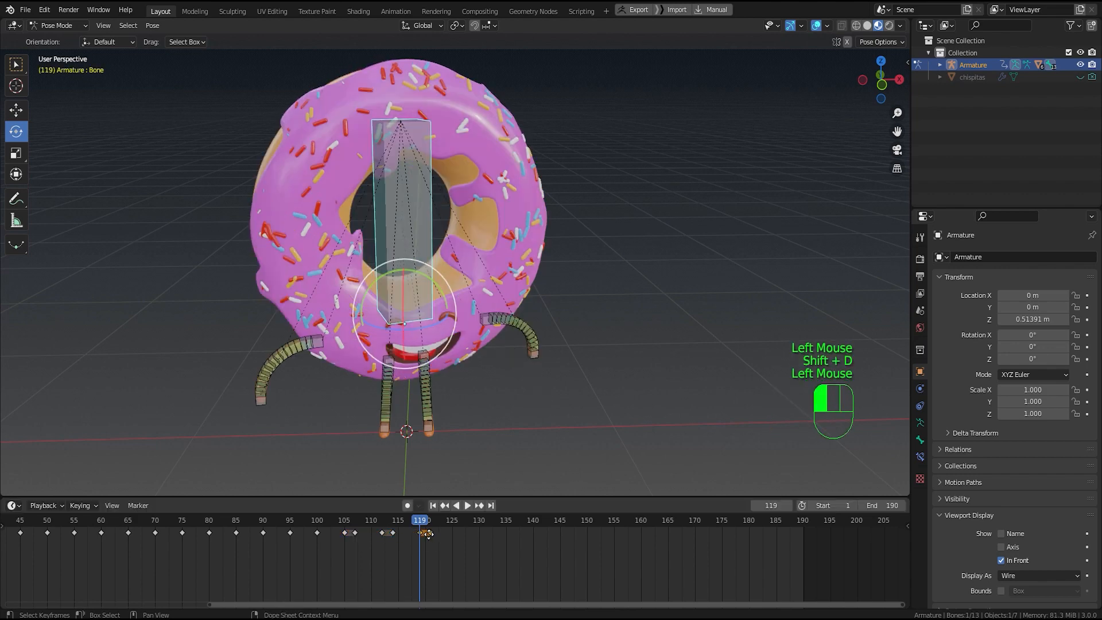
Step: Duplicate the central bone's opposite turned-pose keyframes from frames 112–114 to frames 126–128
click(431, 521)
drag(431, 521, 457, 522)
double_click(386, 533)
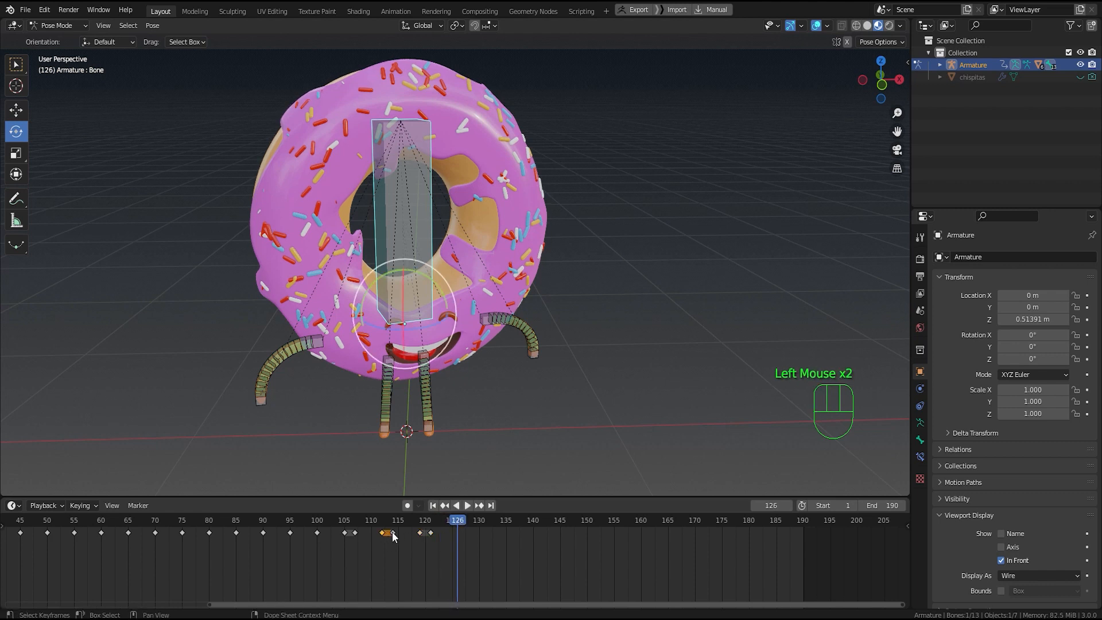
key(shift+d)
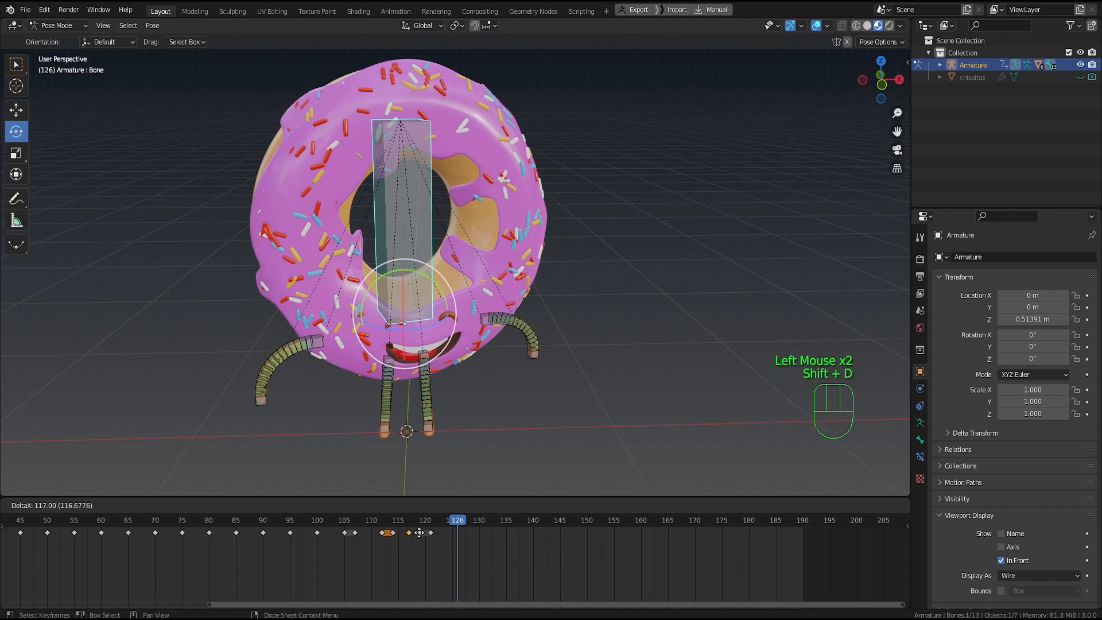
right_click(465, 536)
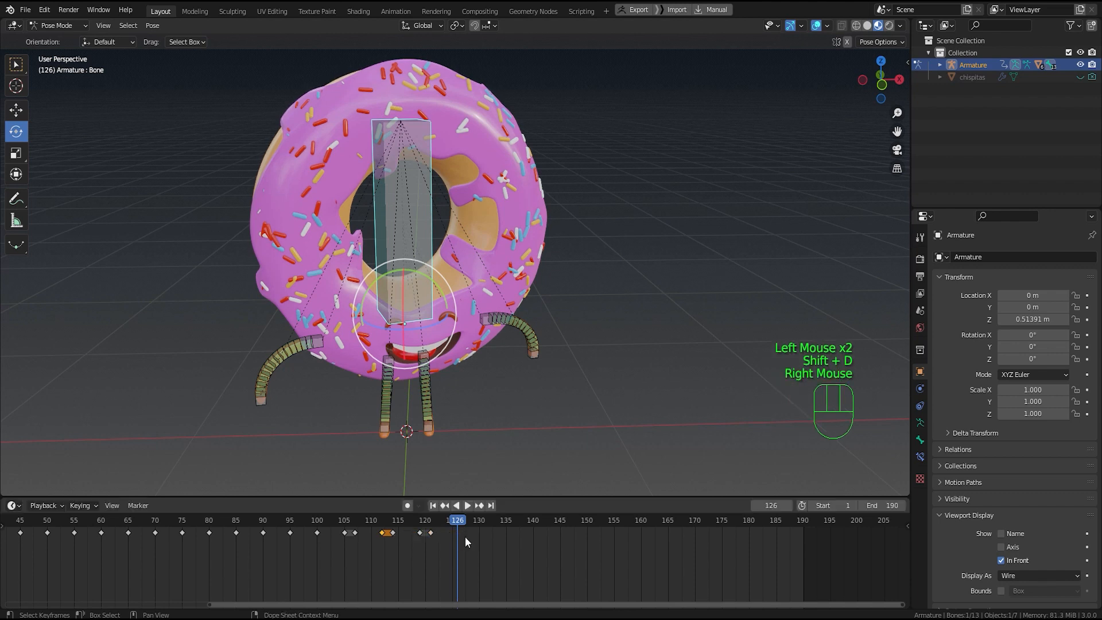
click(383, 541)
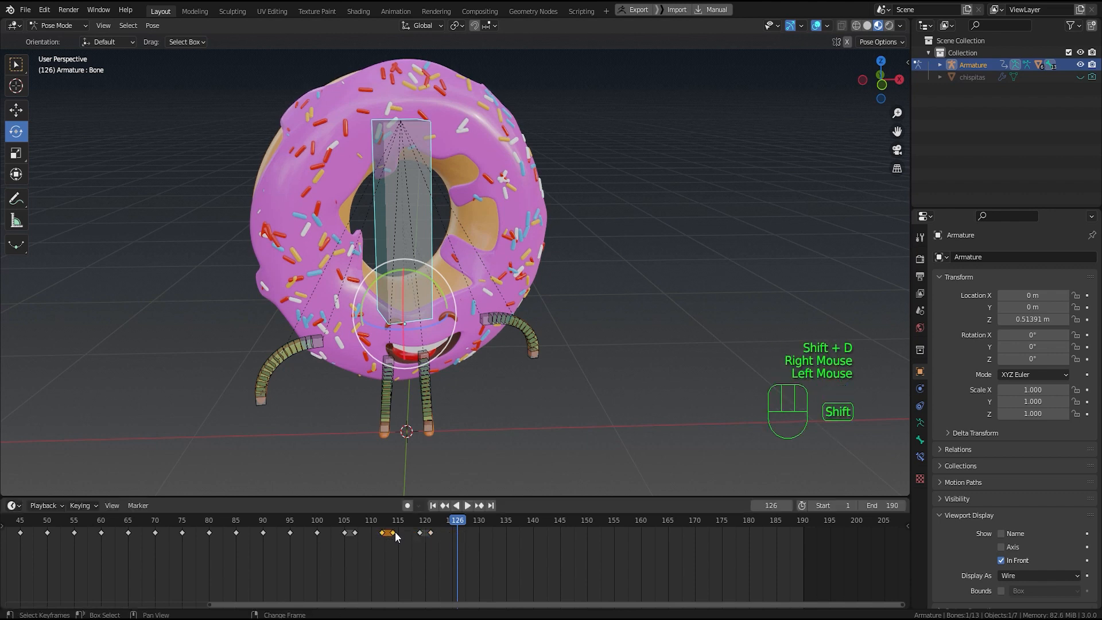
key(shift+d)
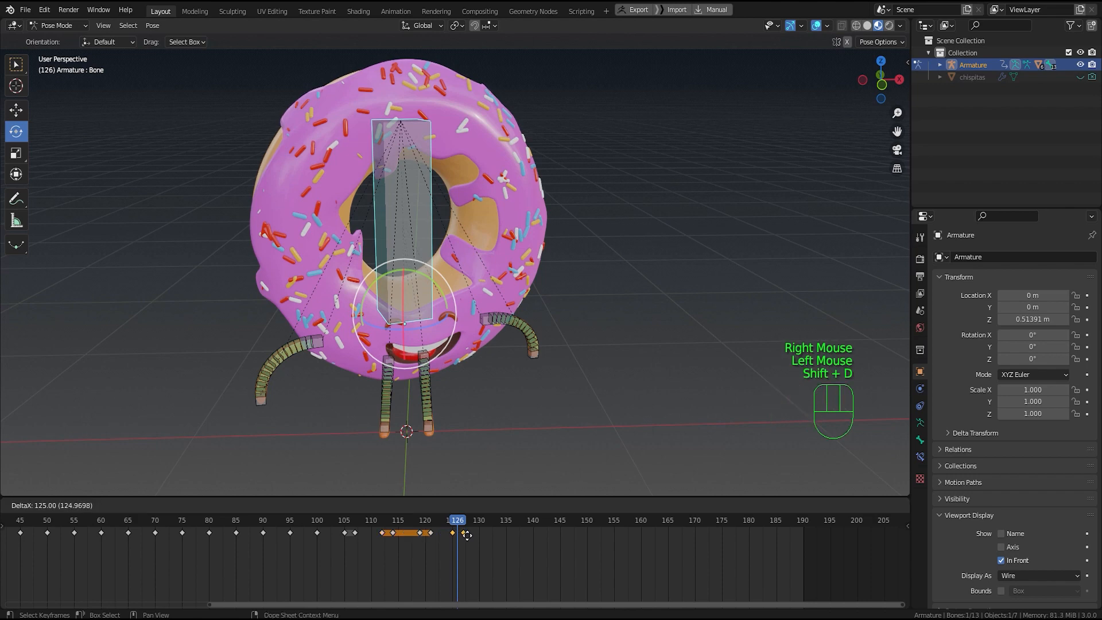
click(470, 535)
mouse_move(459, 534)
mouse_down()
mouse_move(326, 529)
mouse_move(469, 531)
mouse_up()
Step: Duplicate all four turned-pose keyframe pairs from frames 105–128 so that the copies start at frame 133
click(342, 531)
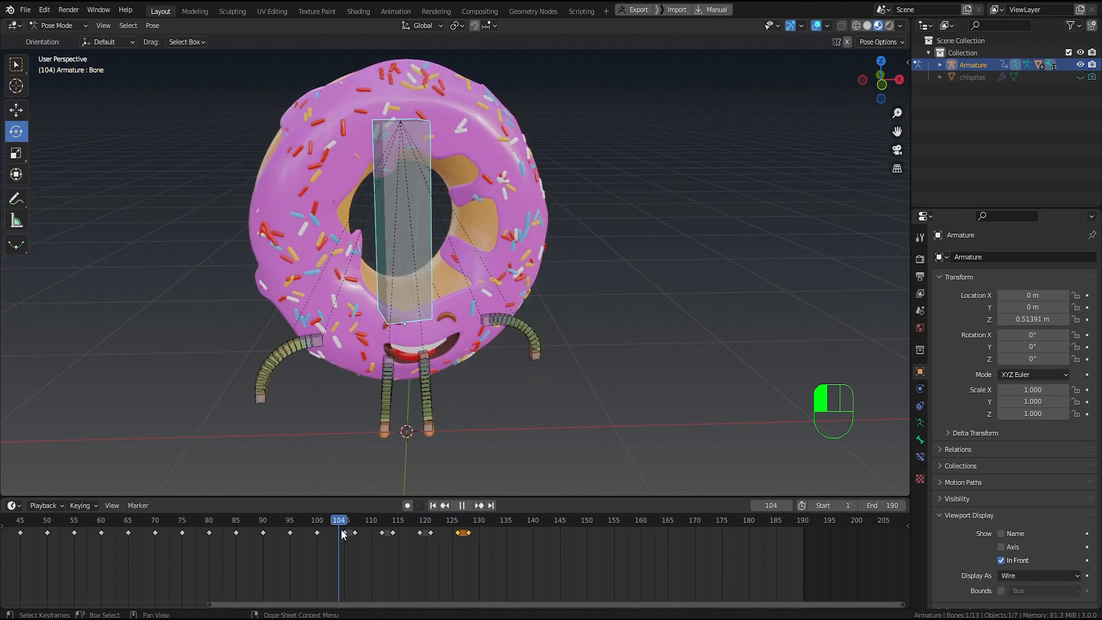
drag(343, 534, 470, 539)
click(388, 519)
scroll(470, 539, up, 7)
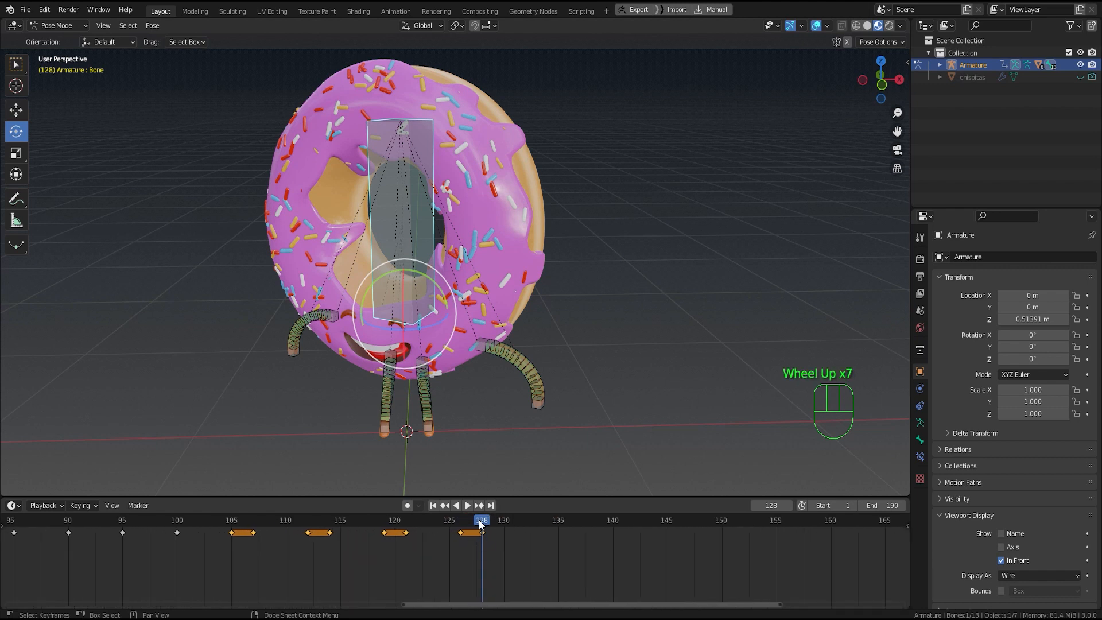
drag(479, 521, 536, 522)
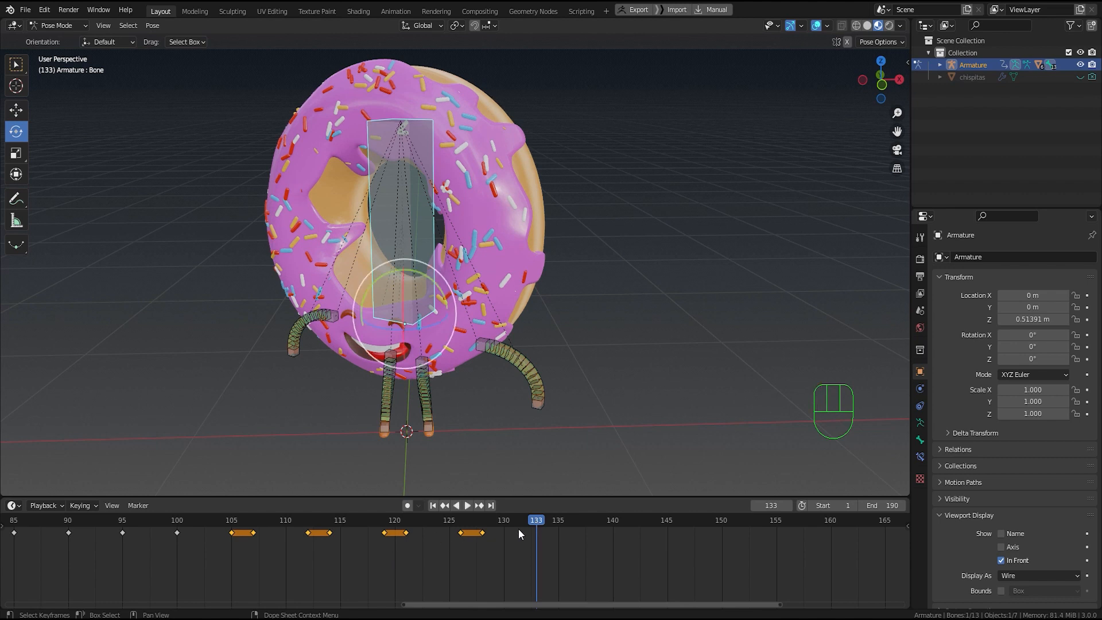
scroll(521, 569, down, 4)
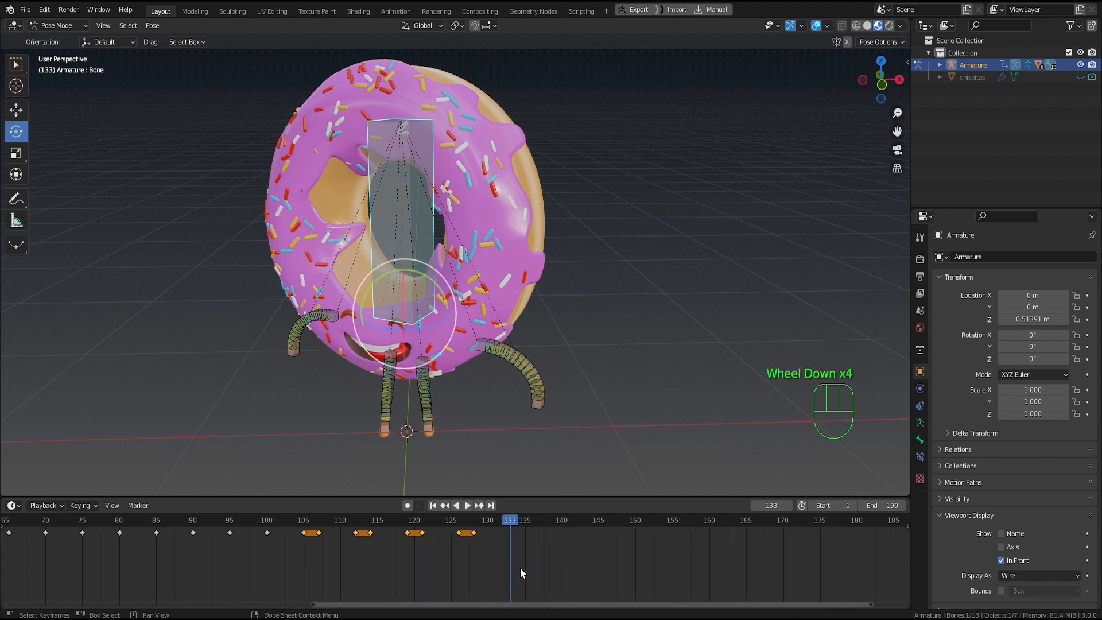
key(shift)
key(shift+d)
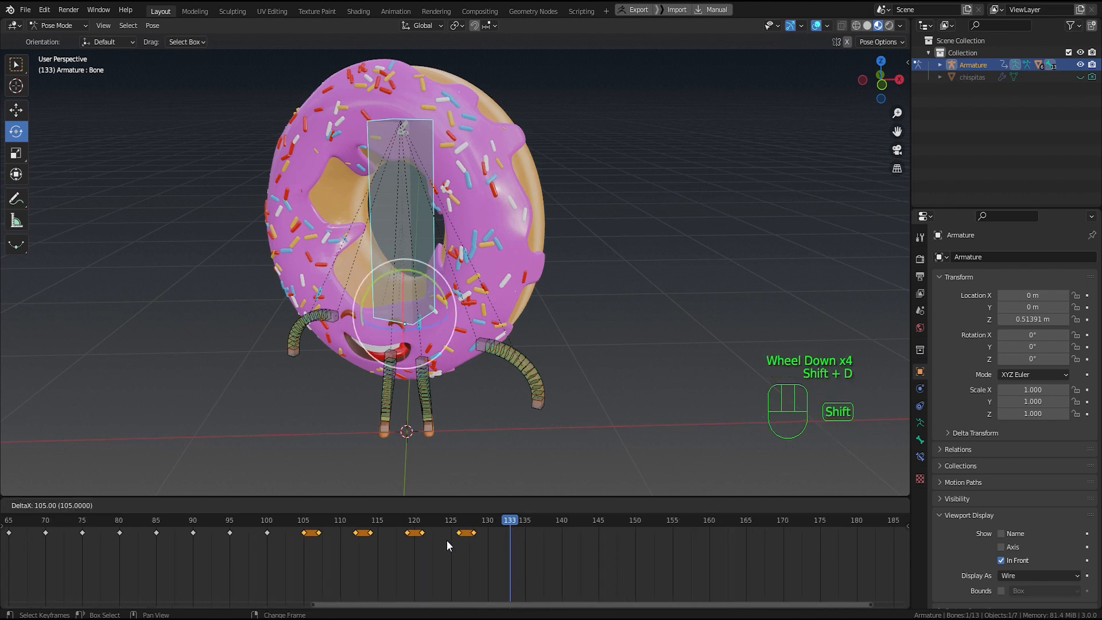
click(653, 552)
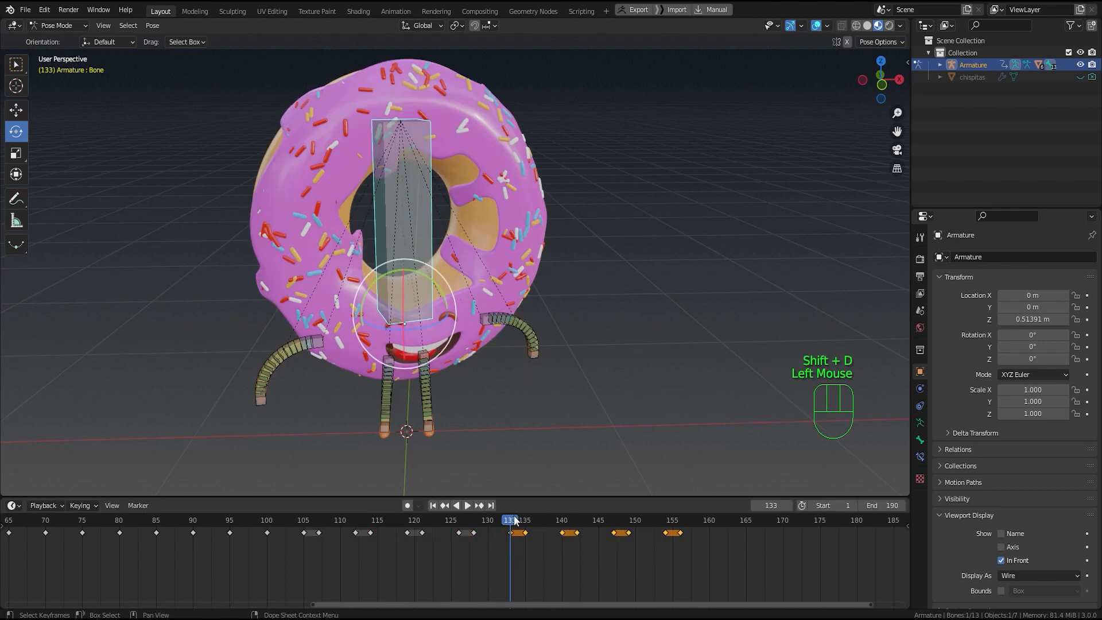
Step: Duplicate the four keyframe pairs from frames 133–156 so that the copies start at frame 161
drag(510, 521, 667, 532)
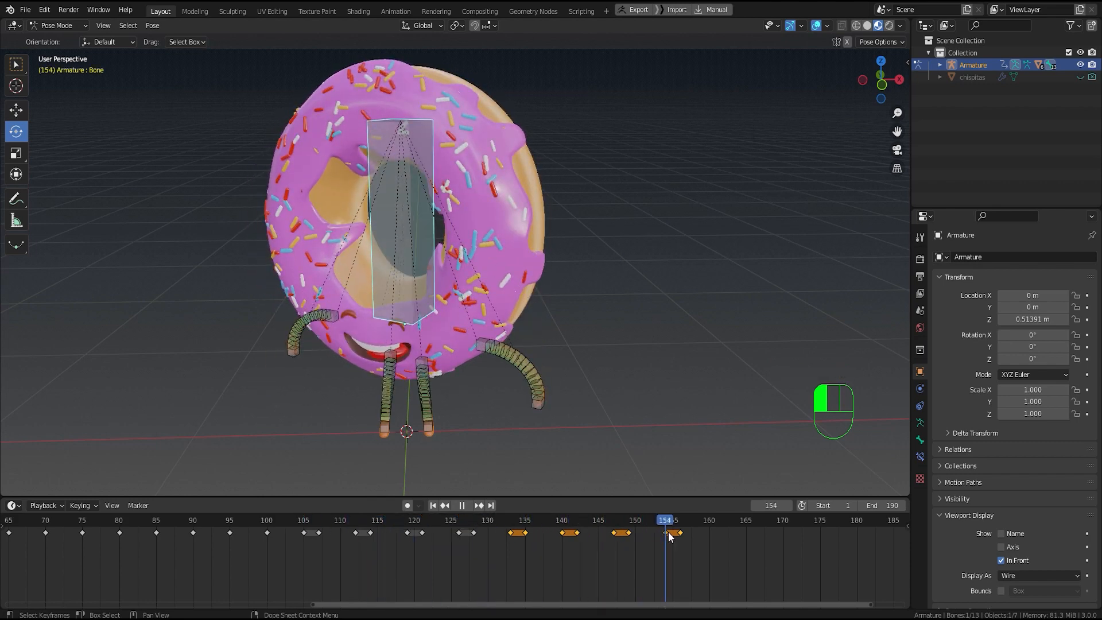
click(683, 522)
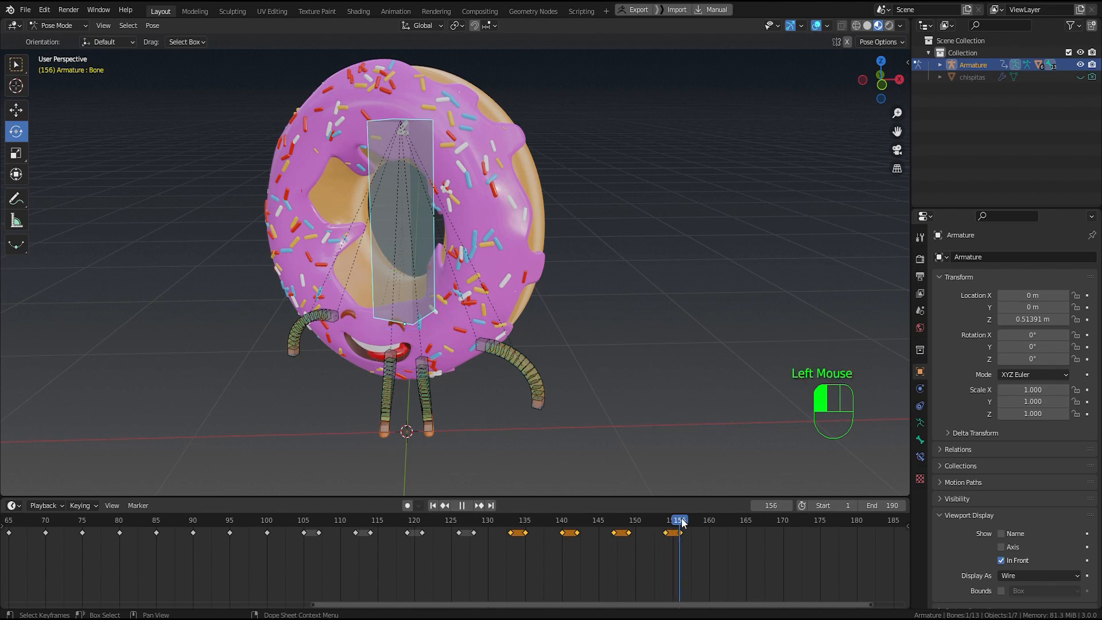
drag(683, 522, 583, 521)
scroll(627, 540, down, 3)
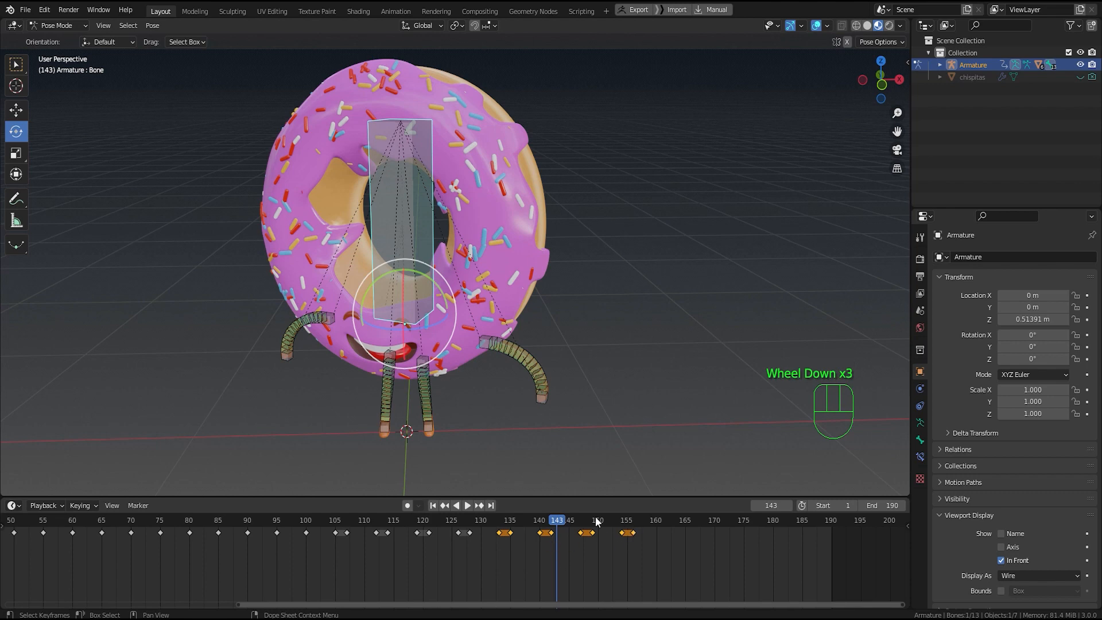
drag(556, 521, 646, 520)
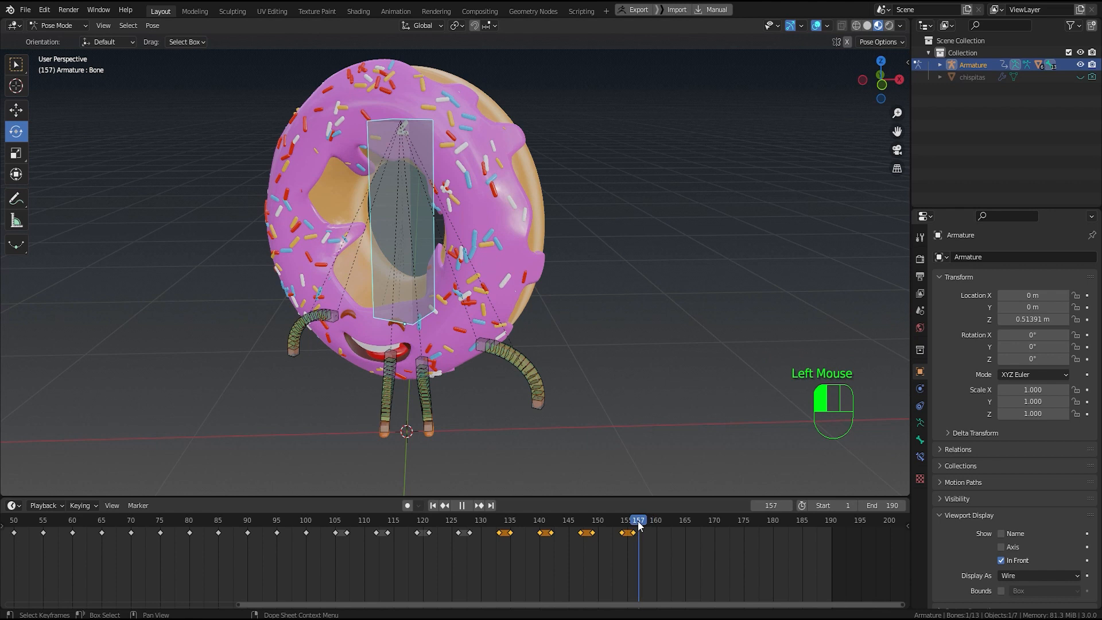
drag(643, 525, 645, 525)
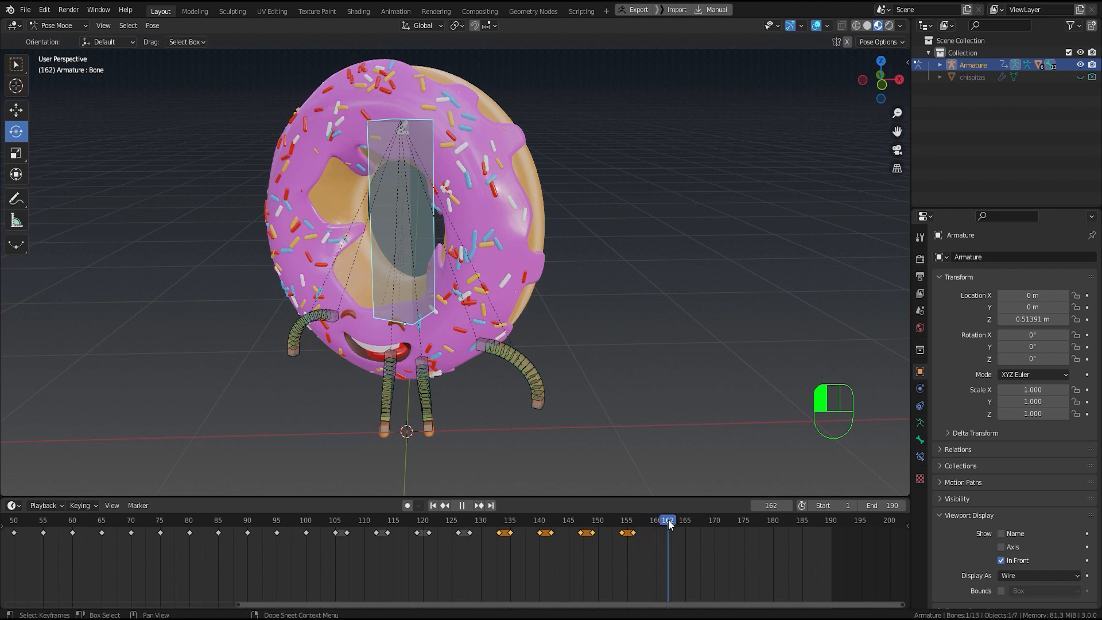
drag(662, 523, 663, 523)
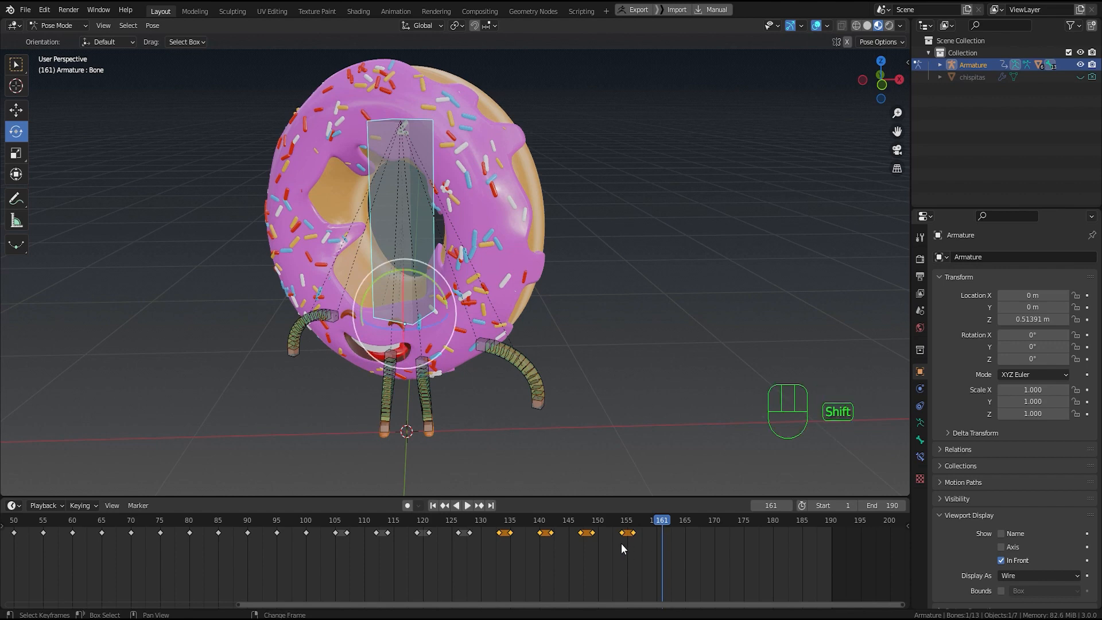
key(shift+d)
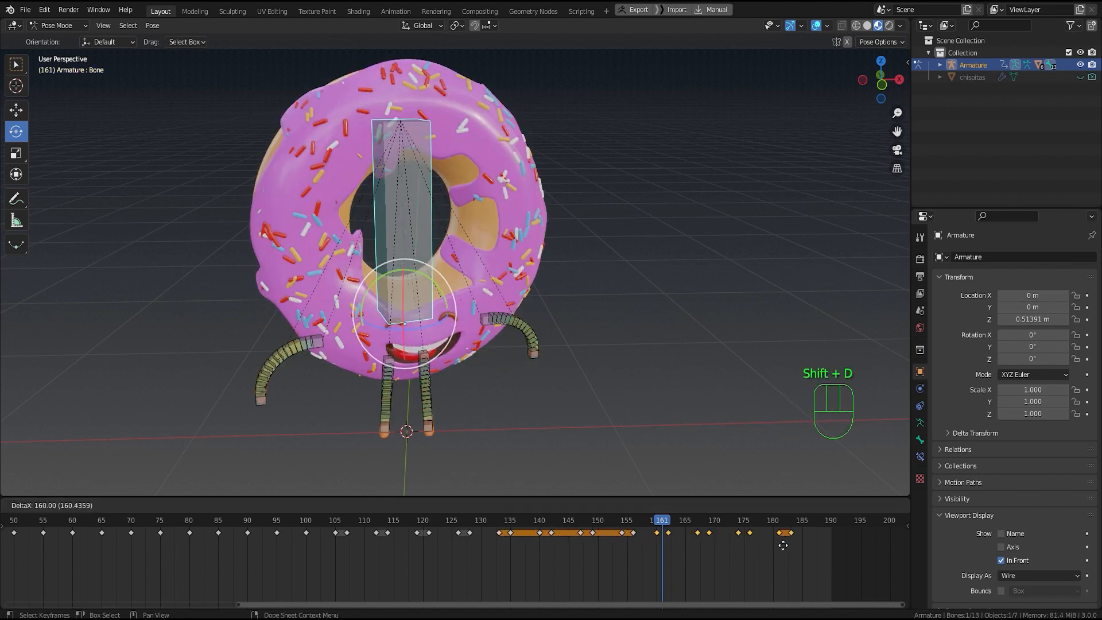
click(787, 547)
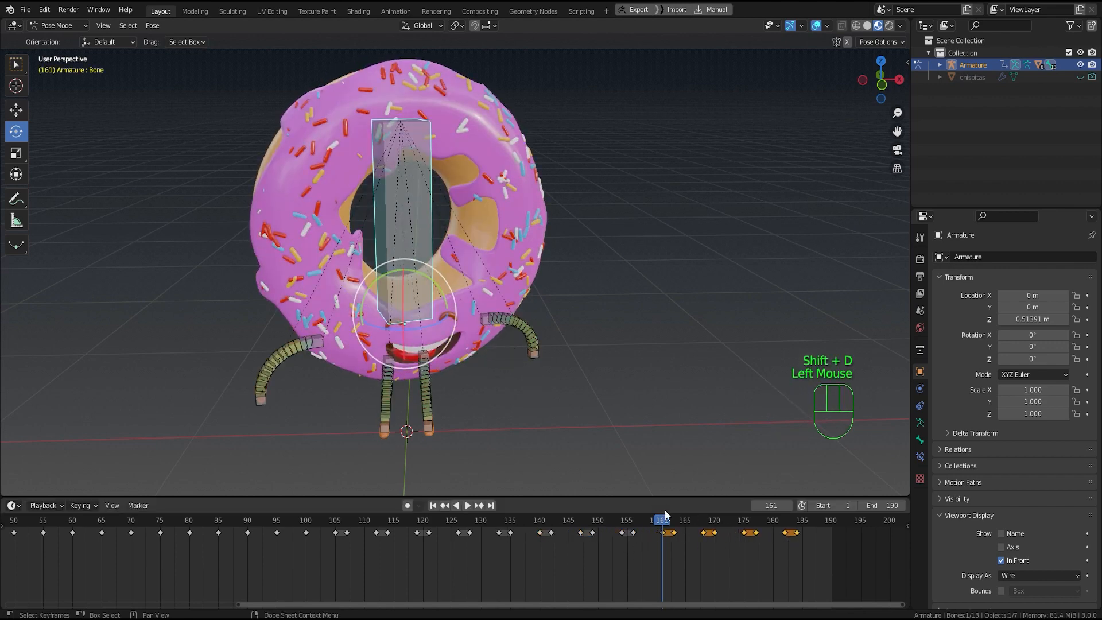
Step: Copy the neutral-pose keyframe from frame 100 to frame 189 to finish the turning sequence
drag(666, 515, 798, 523)
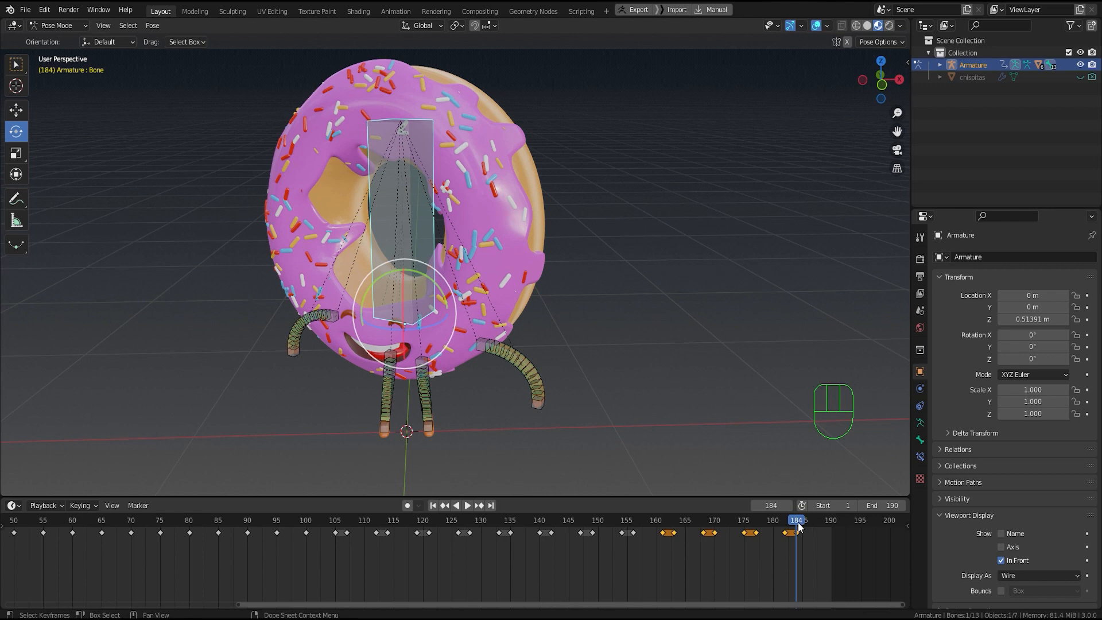
click(797, 523)
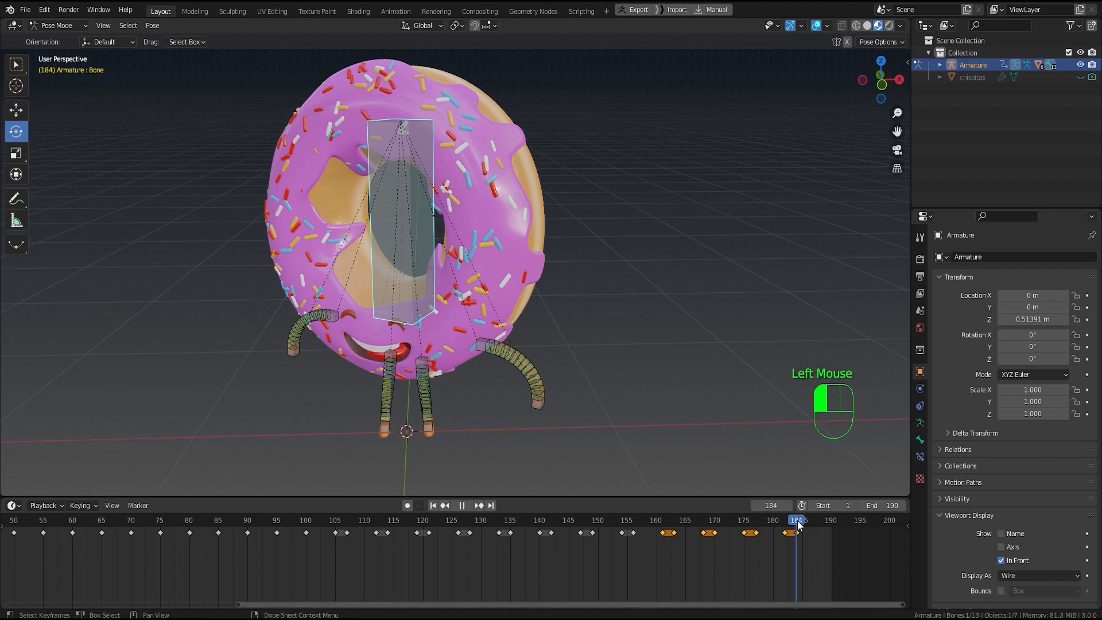
drag(800, 524, 828, 524)
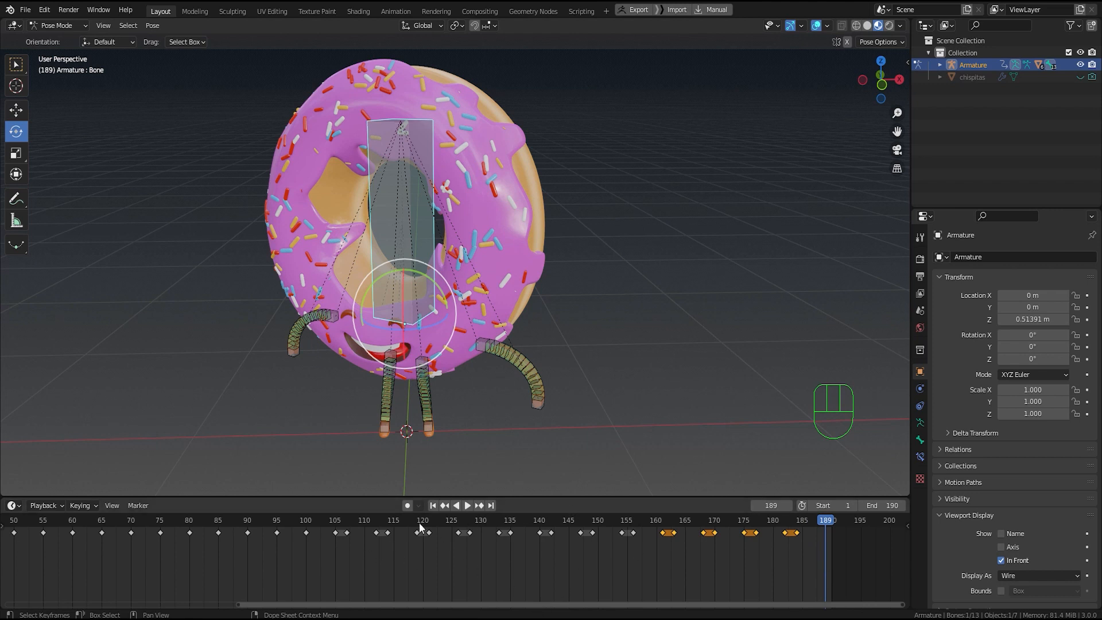
click(306, 532)
key(shift+d)
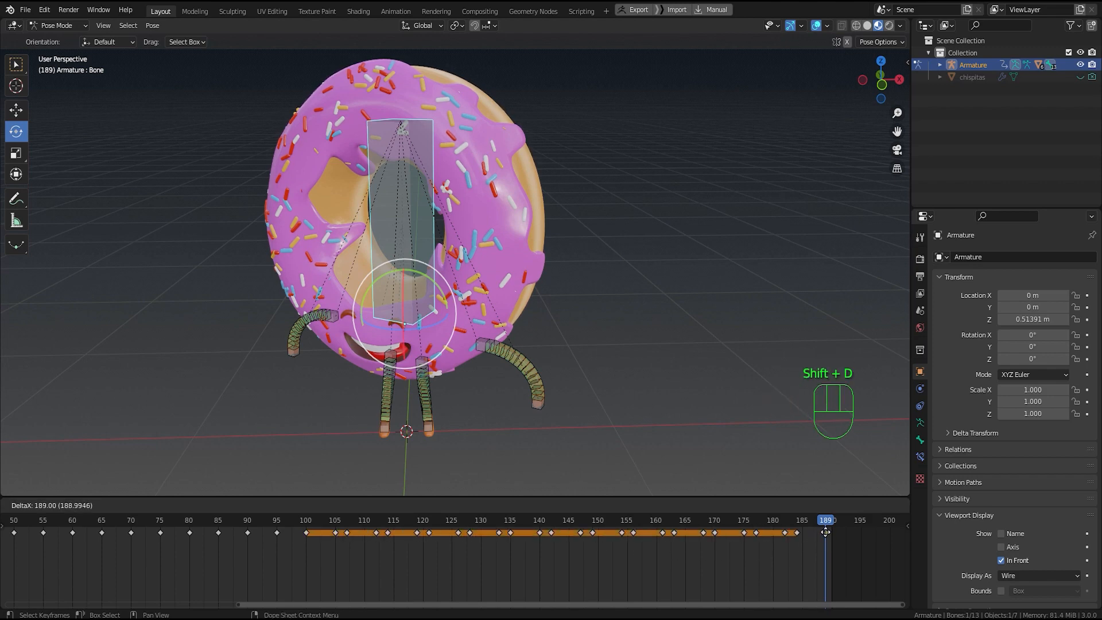
click(825, 532)
mouse_move(826, 521)
mouse_down()
mouse_move(798, 526)
mouse_move(828, 529)
mouse_up()
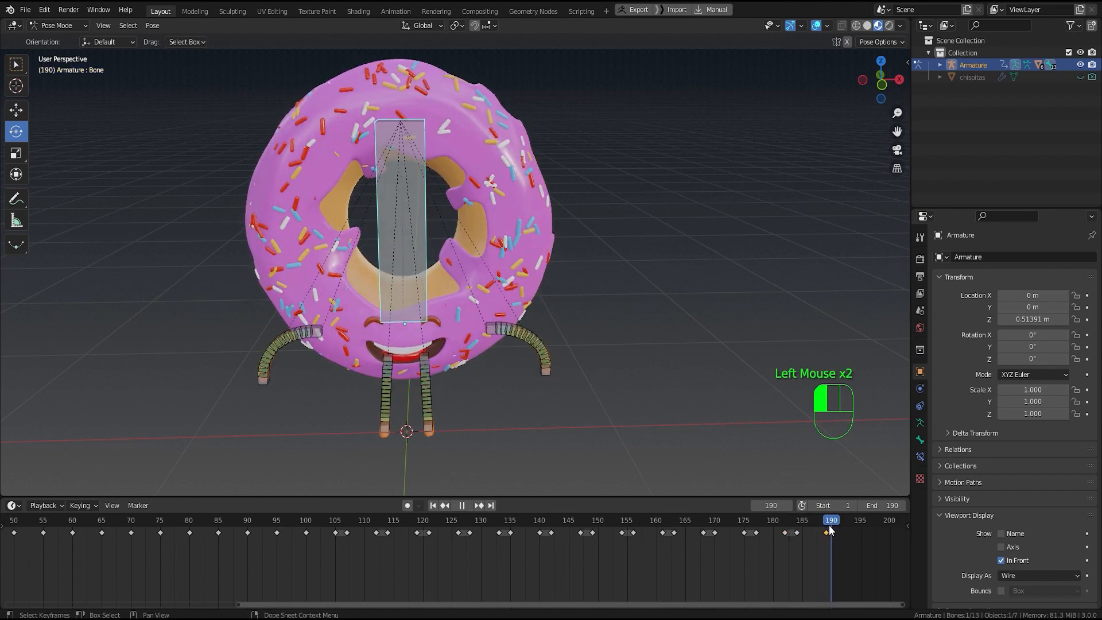
key(Escape)
Step: Play back the animation in the front orthographic view to check the body sway and turns
scroll(367, 543, down, 3)
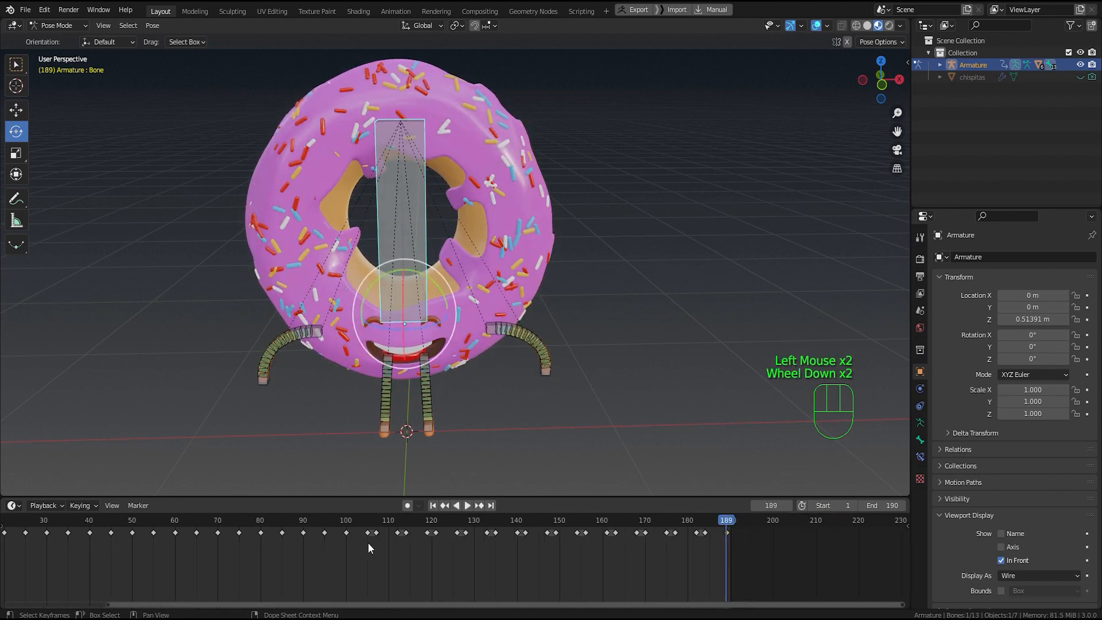
key(KP_1)
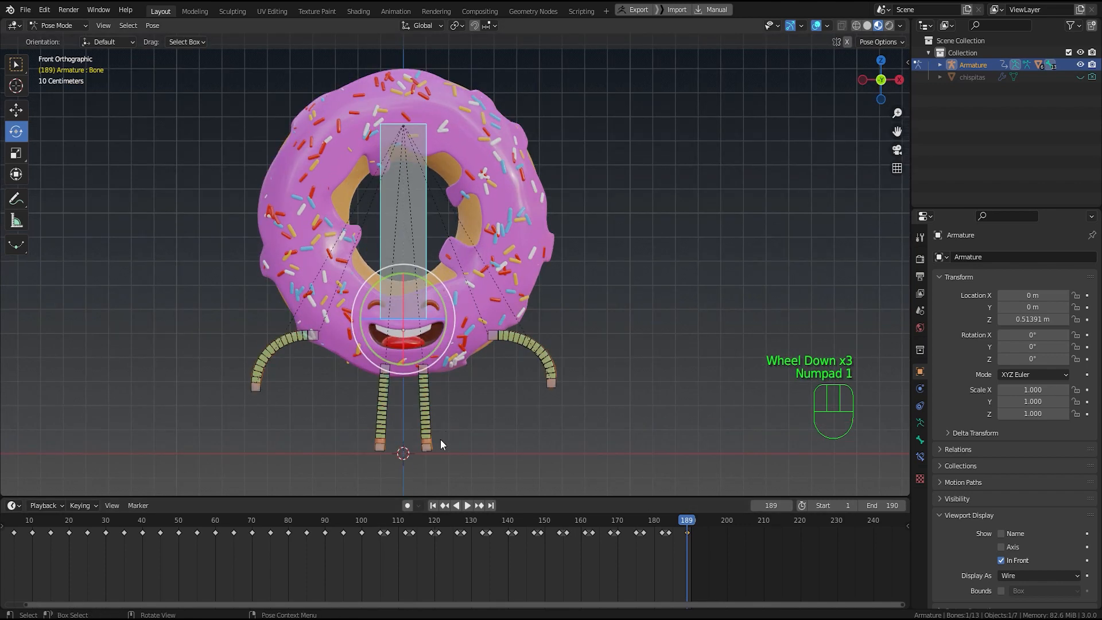
shift+middle_drag(418, 430, 539, 398)
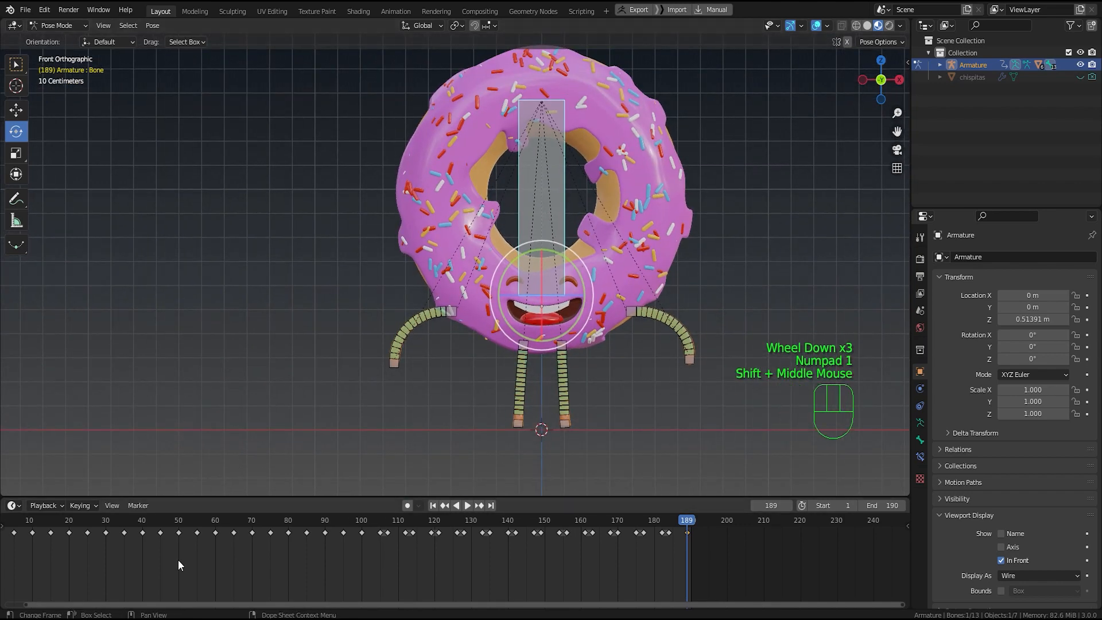
scroll(178, 560, down, 2)
key(space)
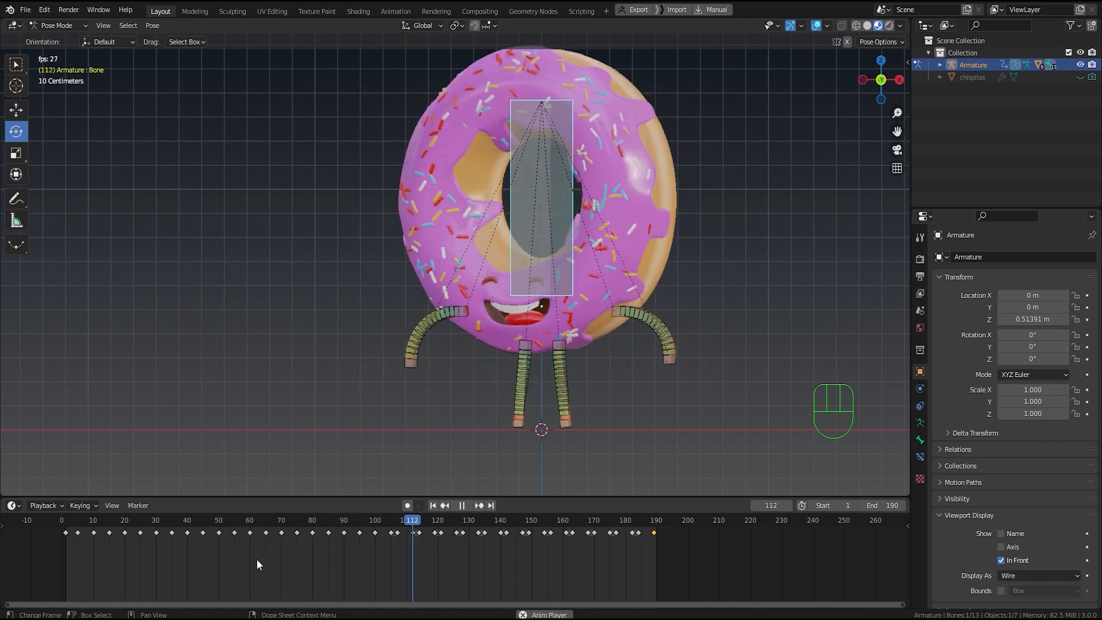
key(space)
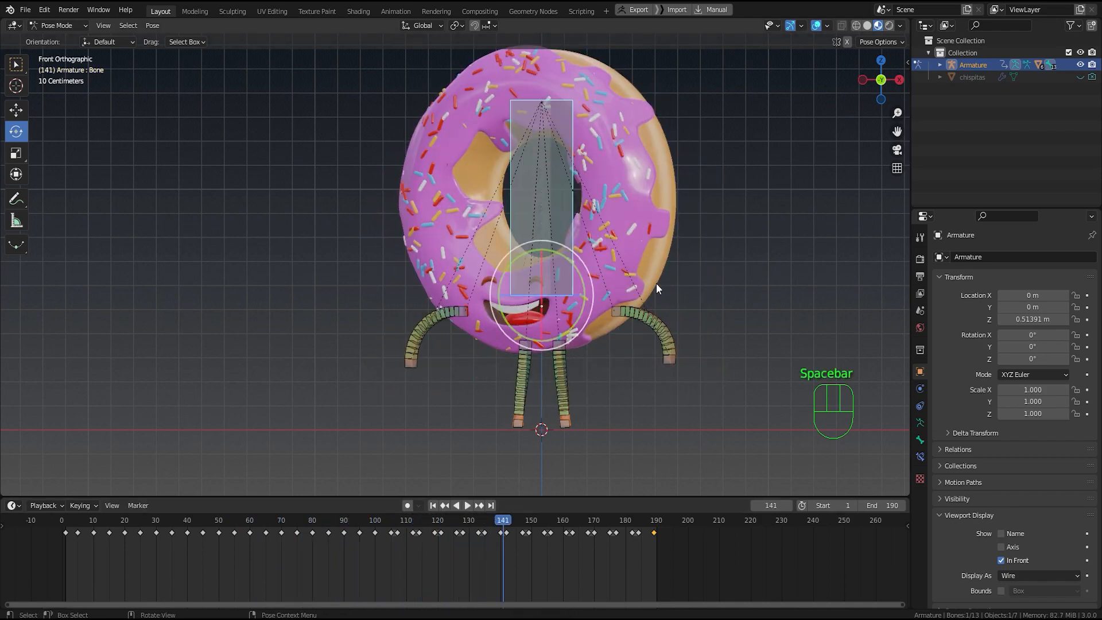
Step: Hide the Armature in the viewport and play the animation to see the donut character without bones
click(1083, 66)
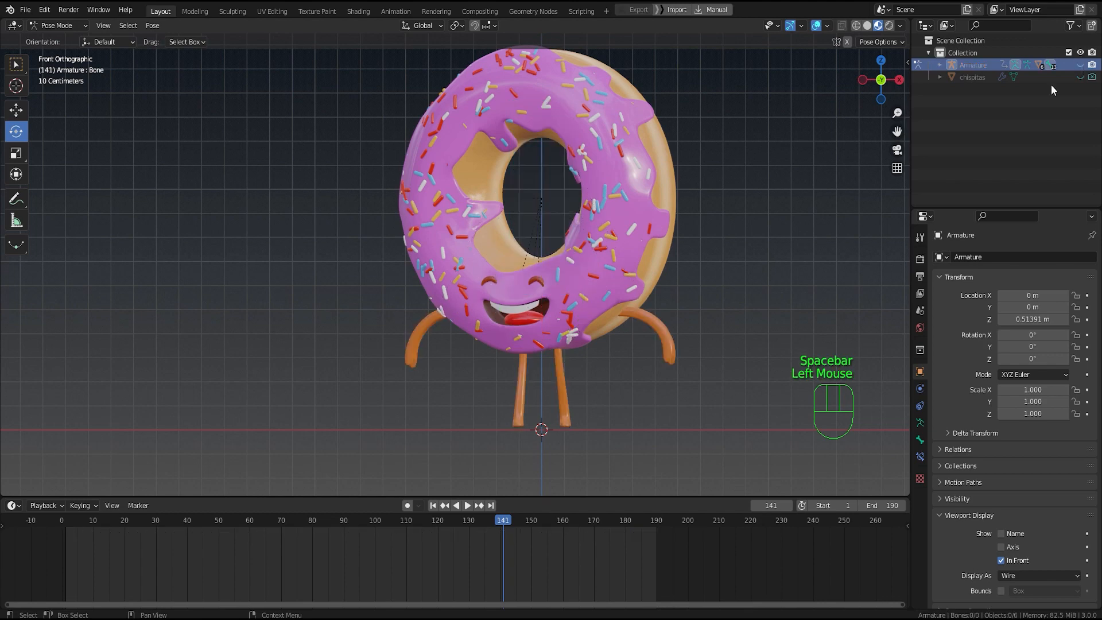
key(space)
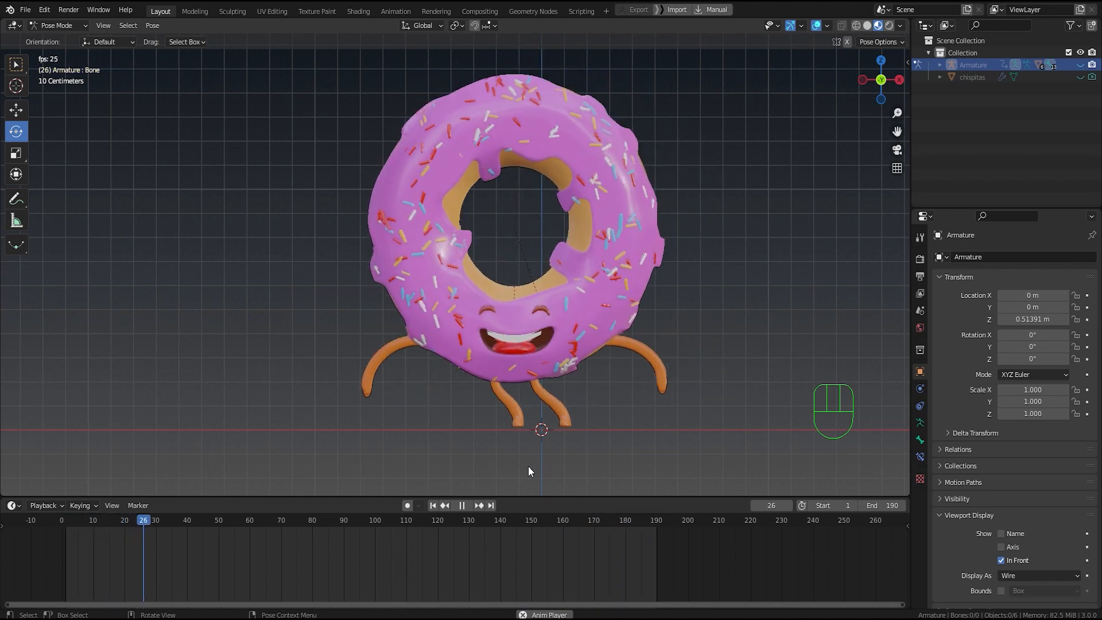
key(space)
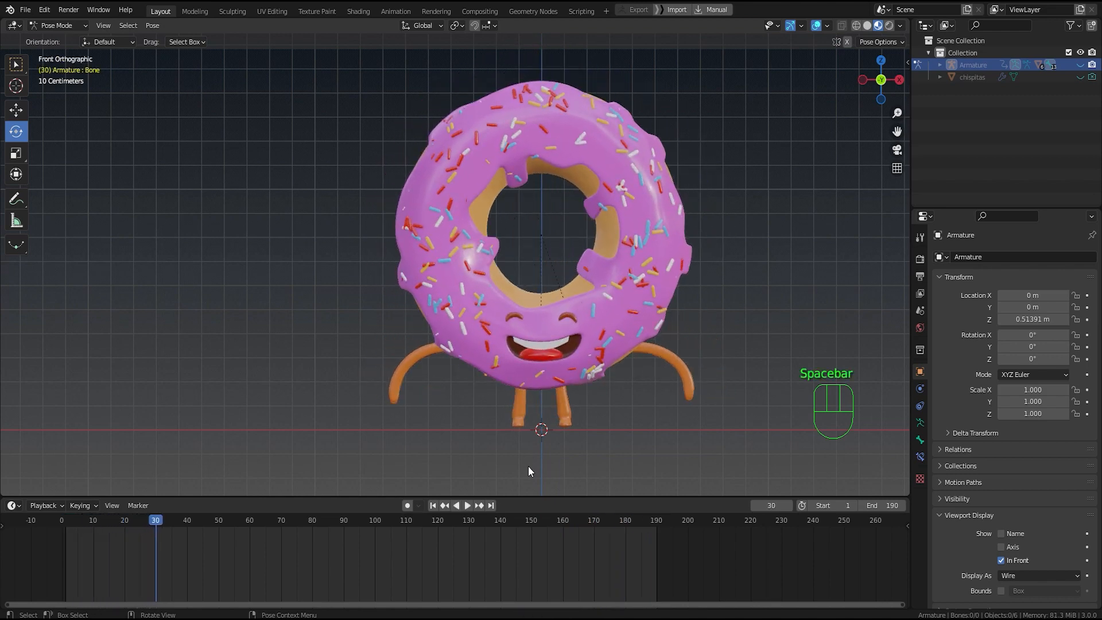
Step: Show the Armature in the viewport again and play part of the body-turning section of the animation
click(1081, 64)
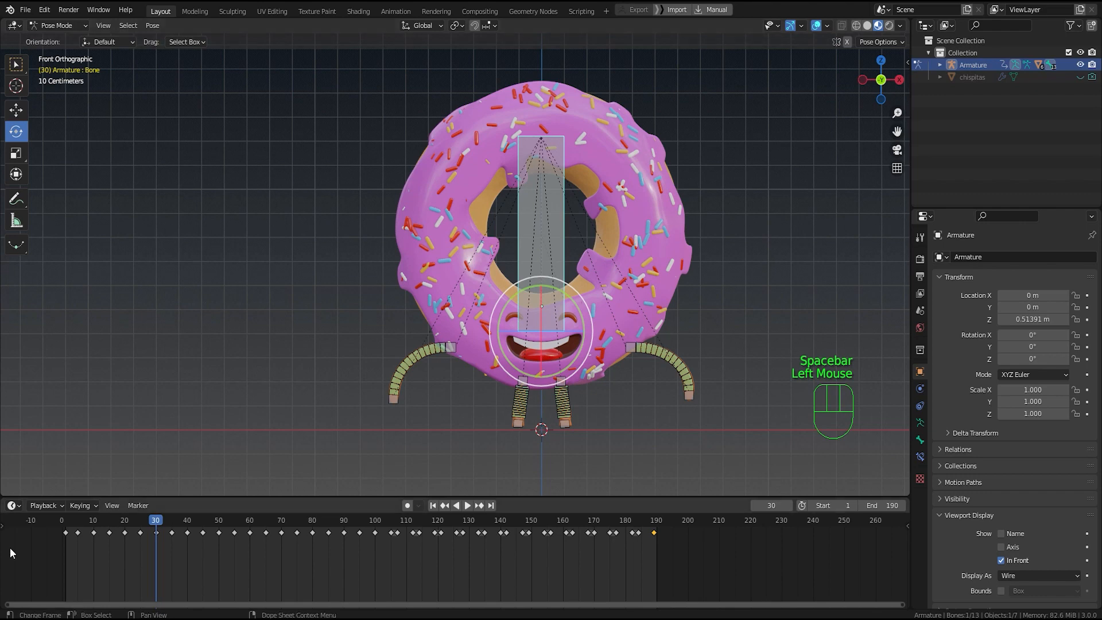
drag(154, 520, 391, 525)
key(space)
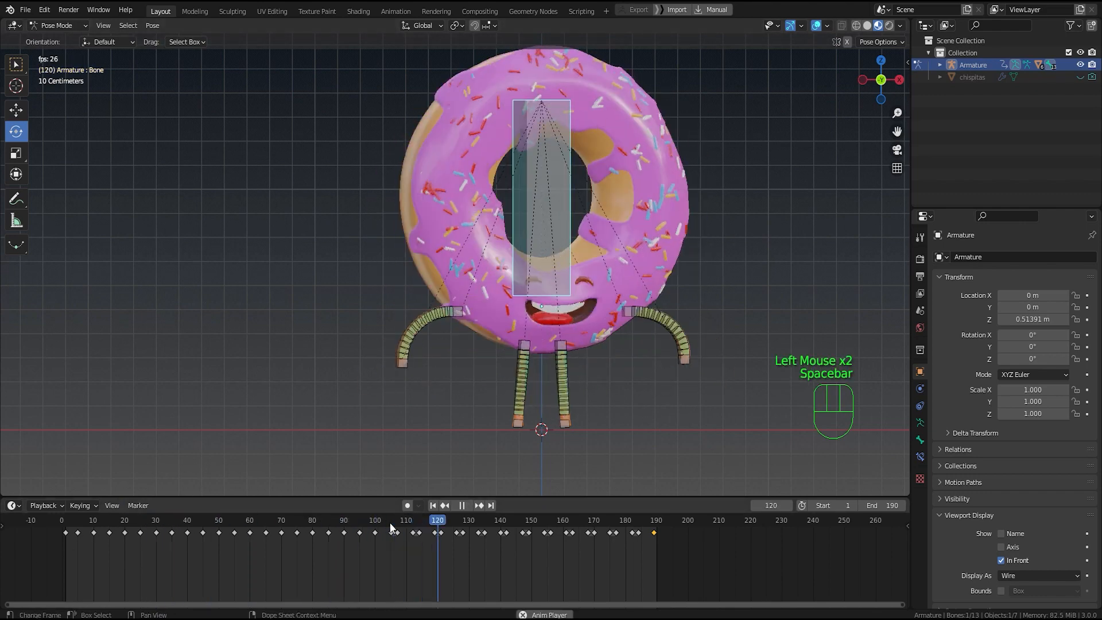
key(space)
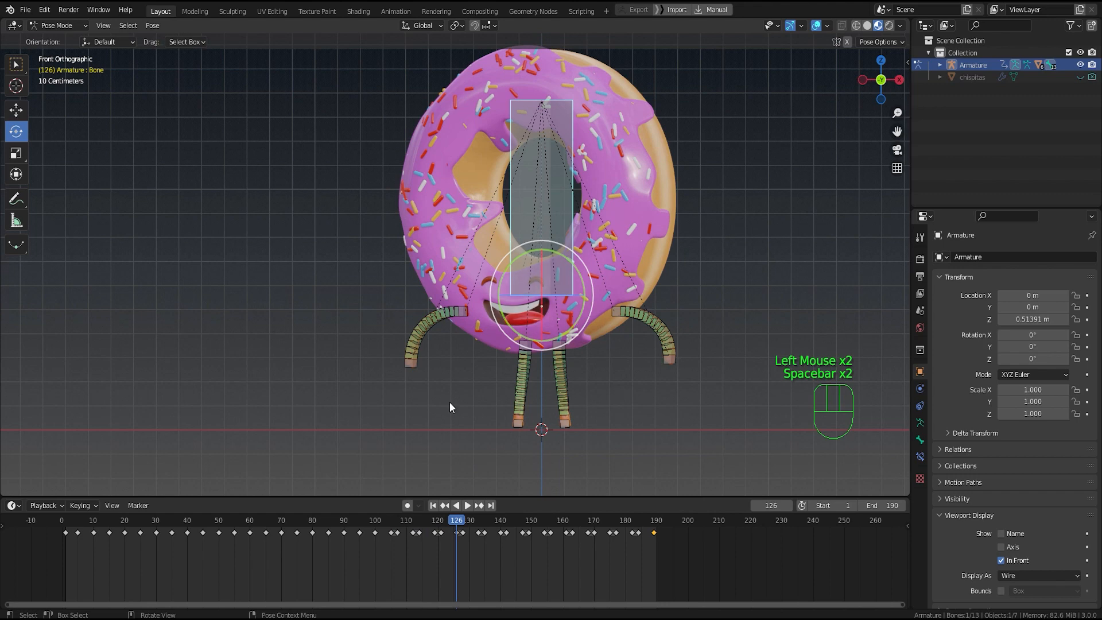
Step: At frame 1, move the arm-end bone HUESO_FINAL.001 about 0.053 m inward along X and insert a Location keyframe
drag(468, 523, 65, 523)
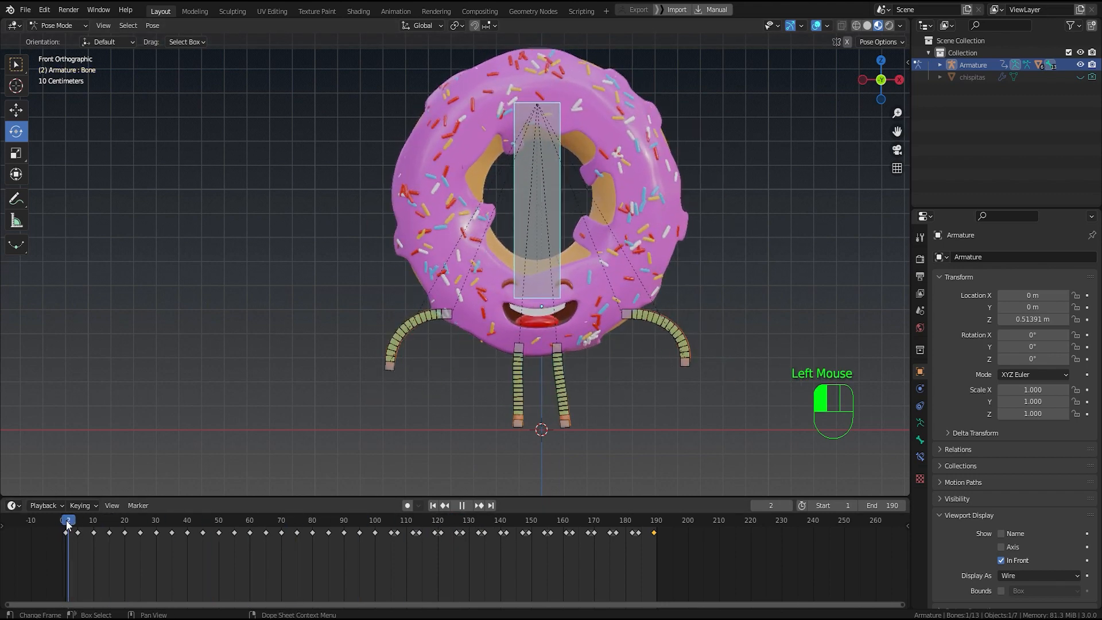
click(395, 364)
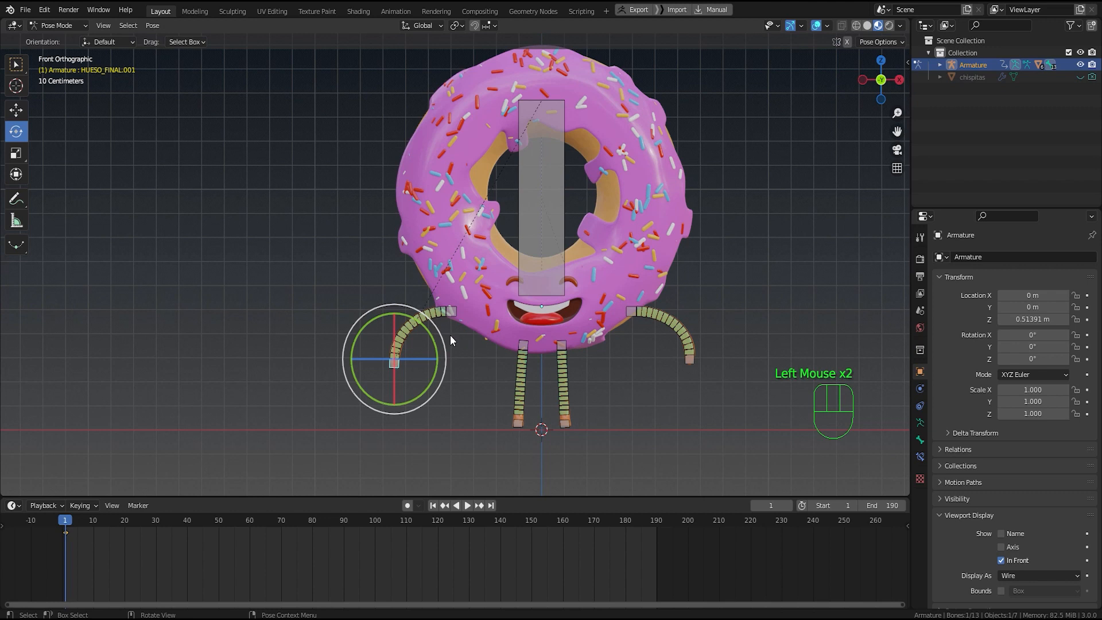
key(g)
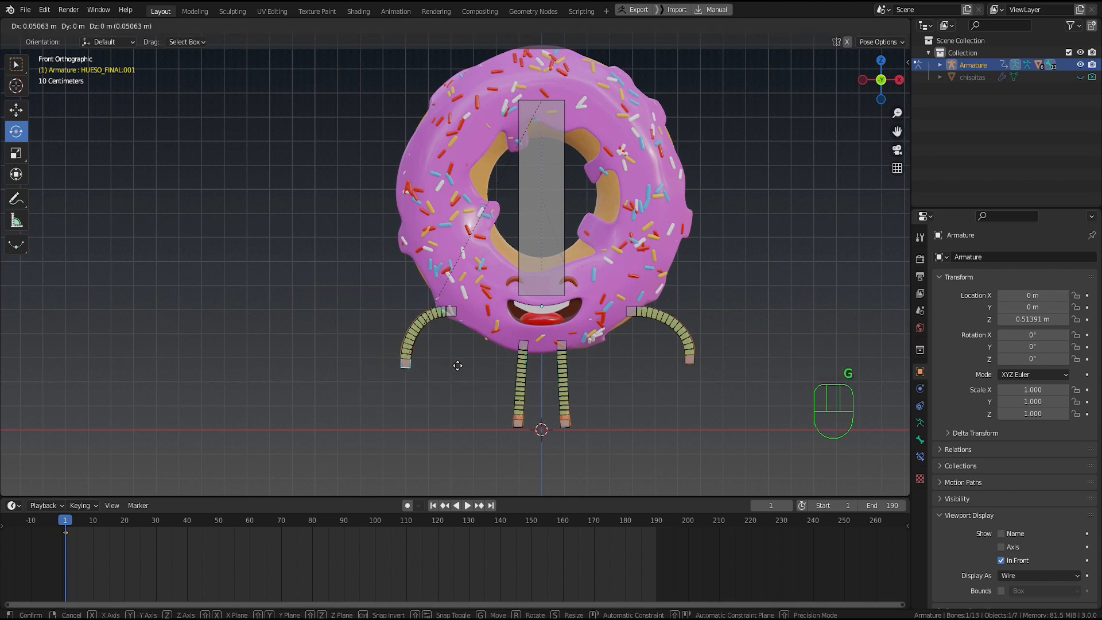
click(457, 366)
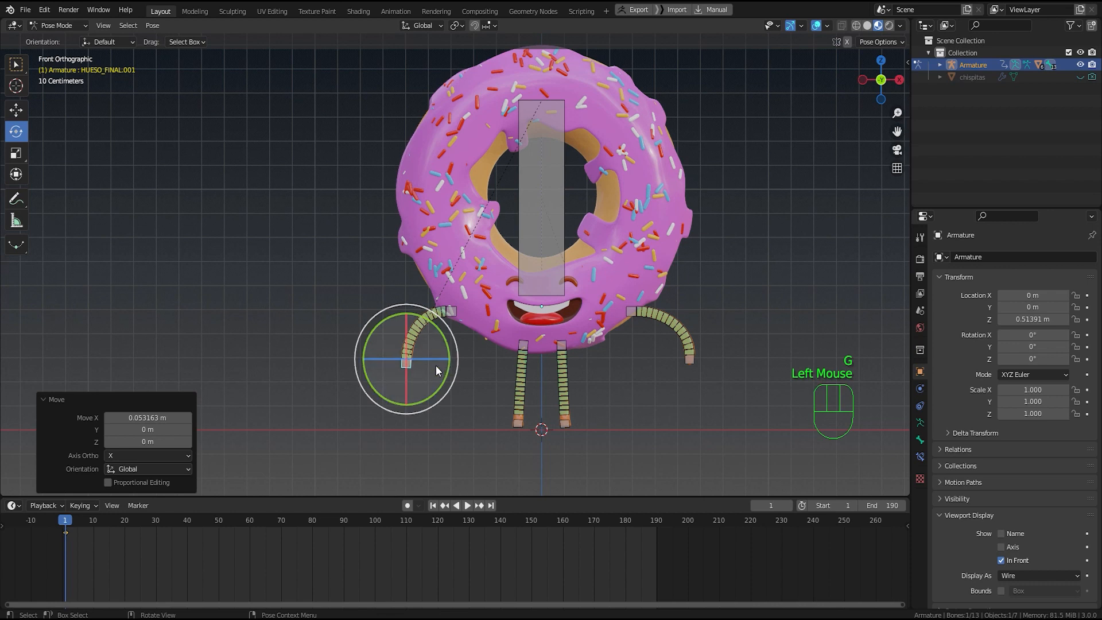
key(i)
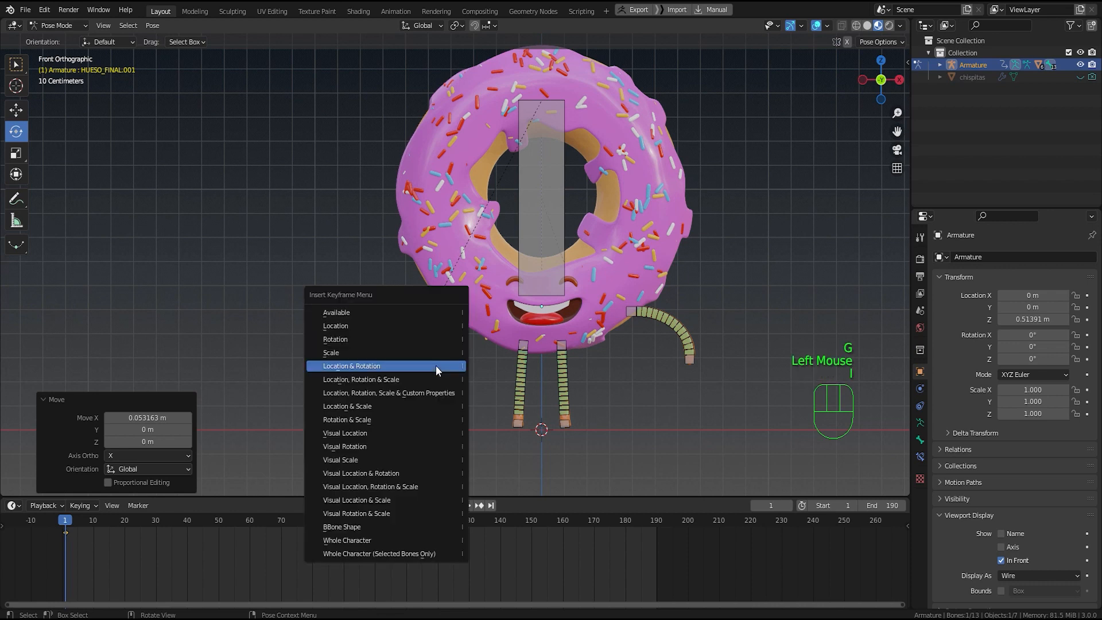
click(436, 326)
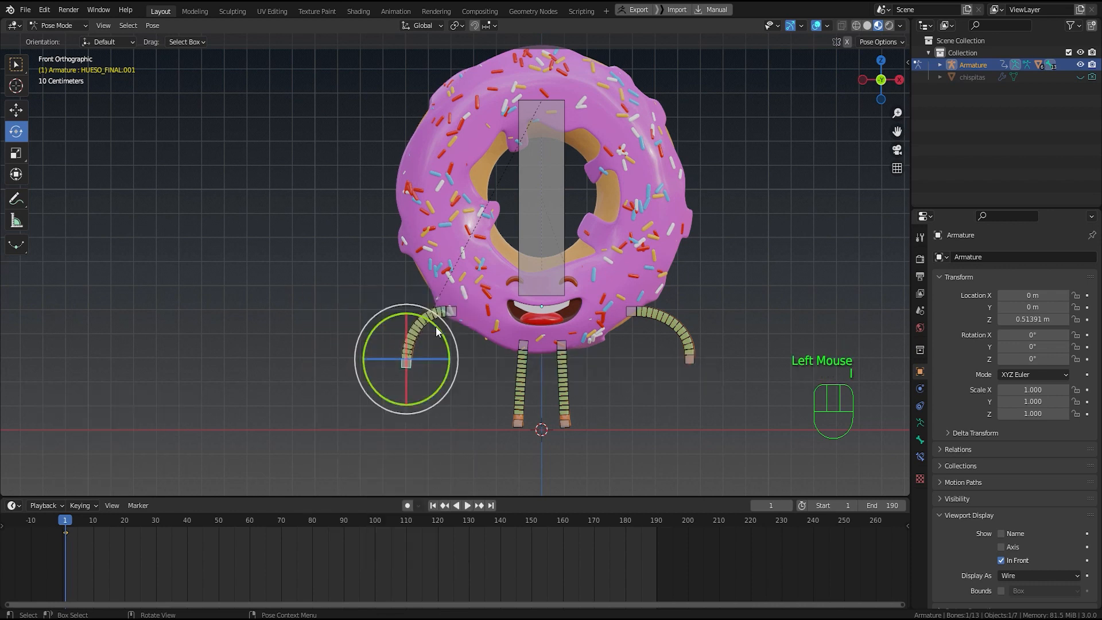
Step: Move the opposite arm-end bone HUESO_FINAL about 0.056 m inward along X and insert a Location keyframe at frame 1
click(689, 358)
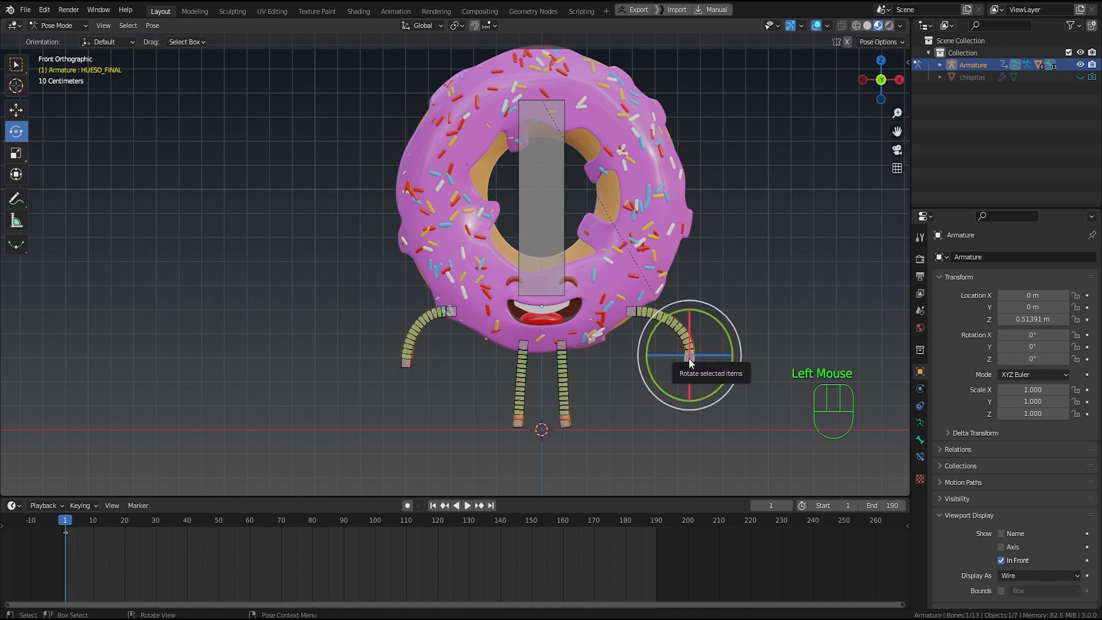
key(h)
right_click(683, 359)
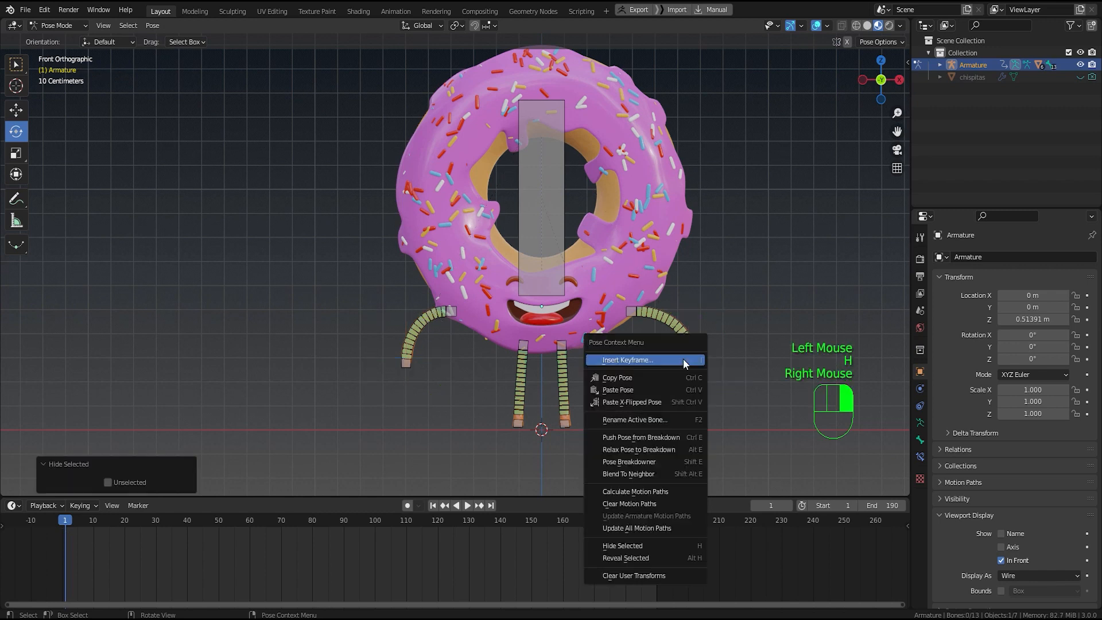
key(ctrl+z)
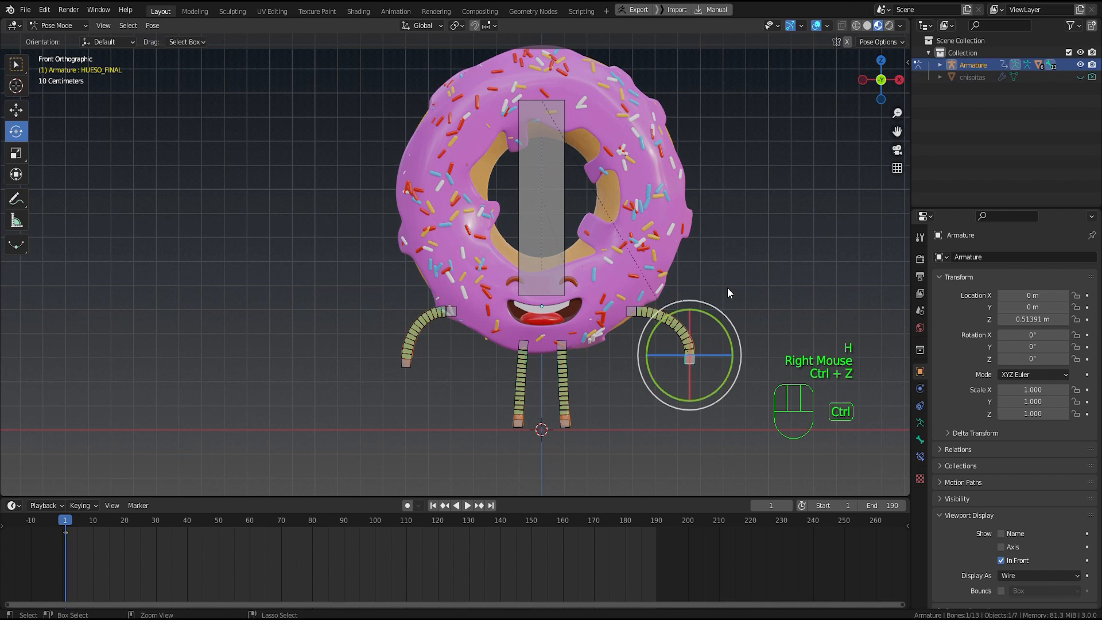
key(g)
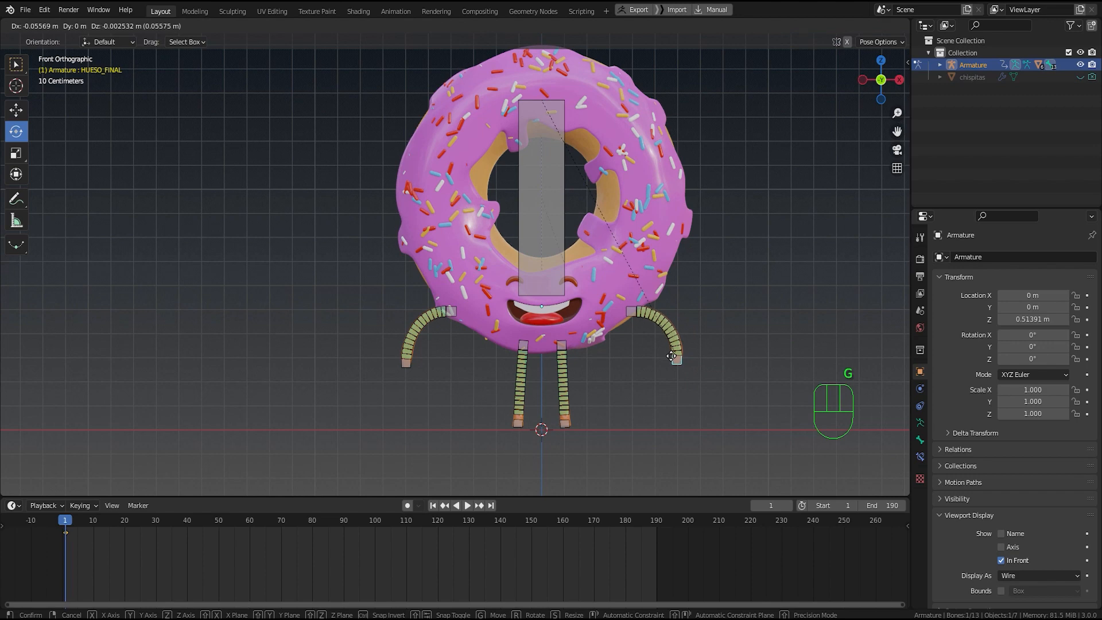
click(671, 357)
key(i)
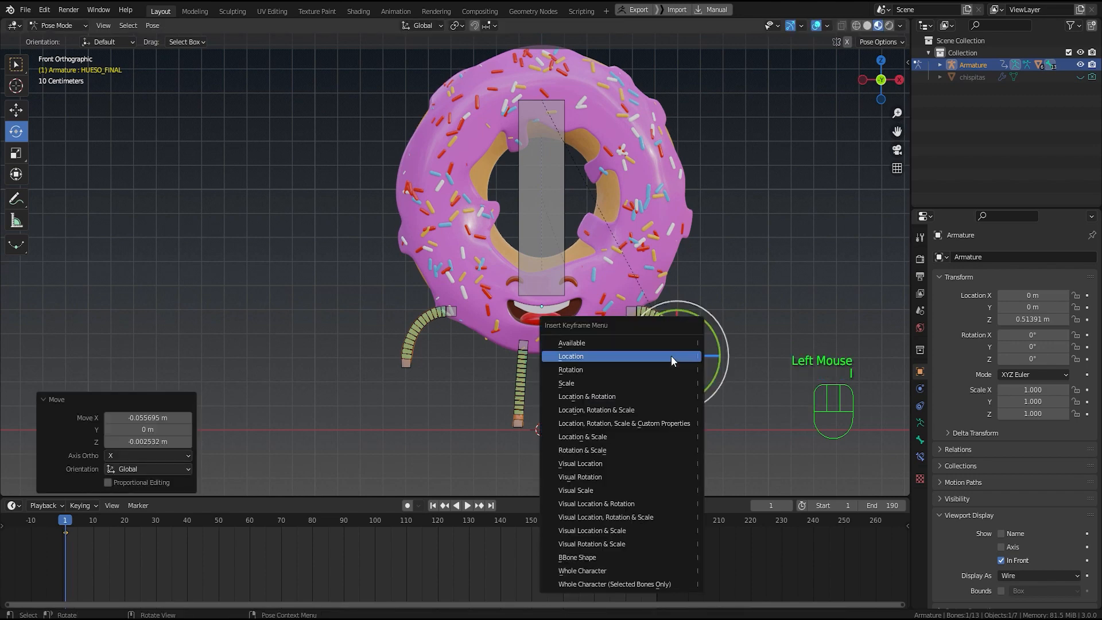
click(670, 356)
mouse_move(66, 521)
mouse_down()
mouse_move(174, 529)
mouse_move(67, 536)
mouse_up()
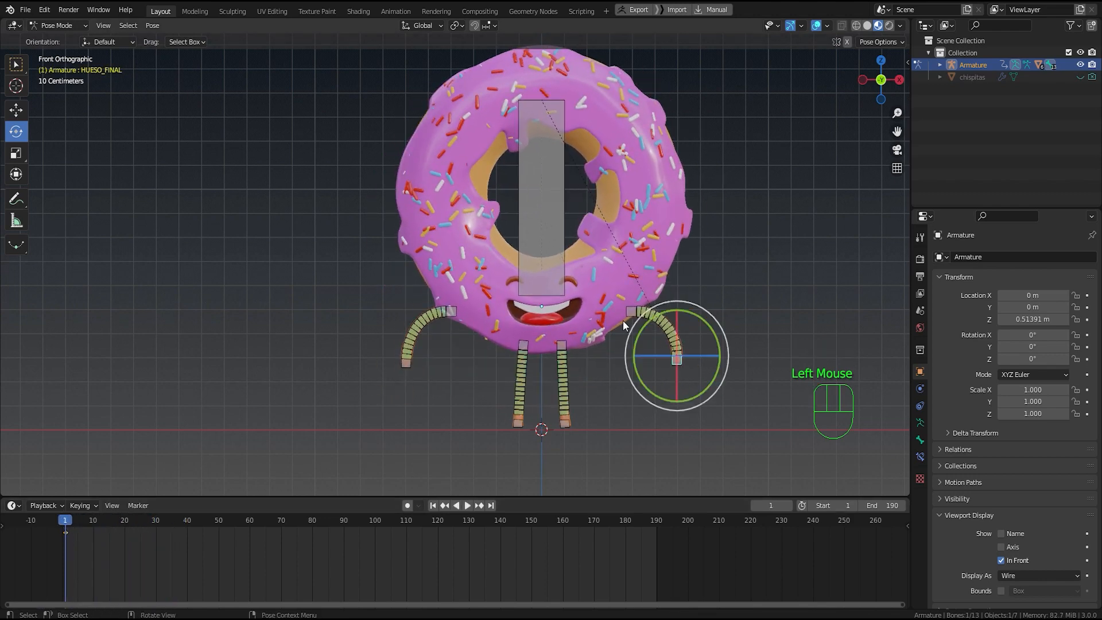
Step: Hide the Armature and play the animation from several angles to check the adjusted arms
click(1082, 64)
key(space)
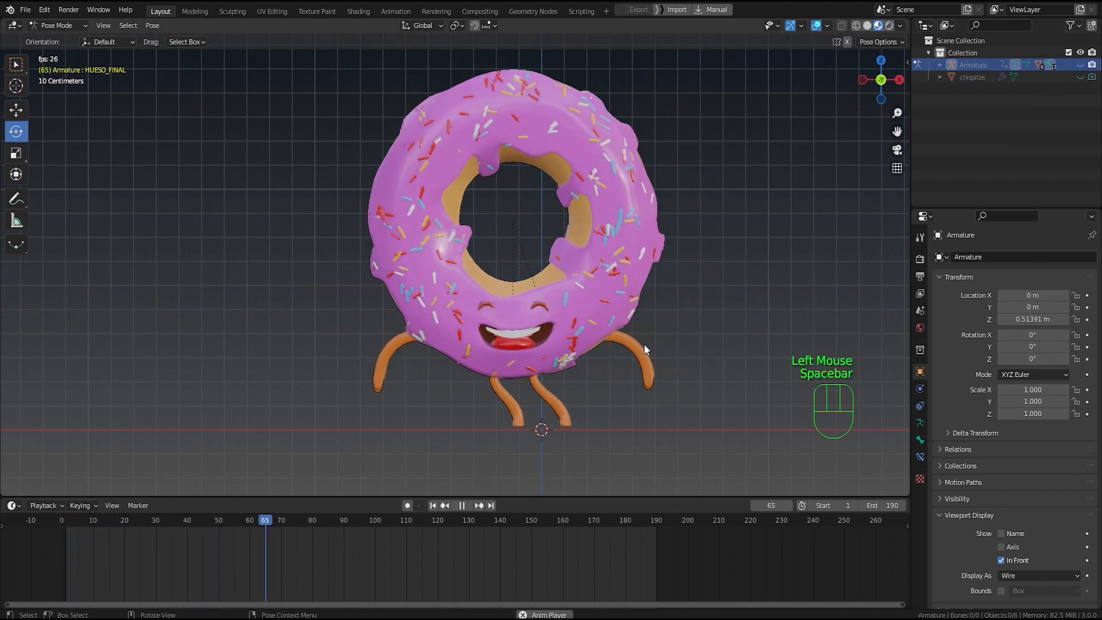
middle_drag(645, 343, 564, 336)
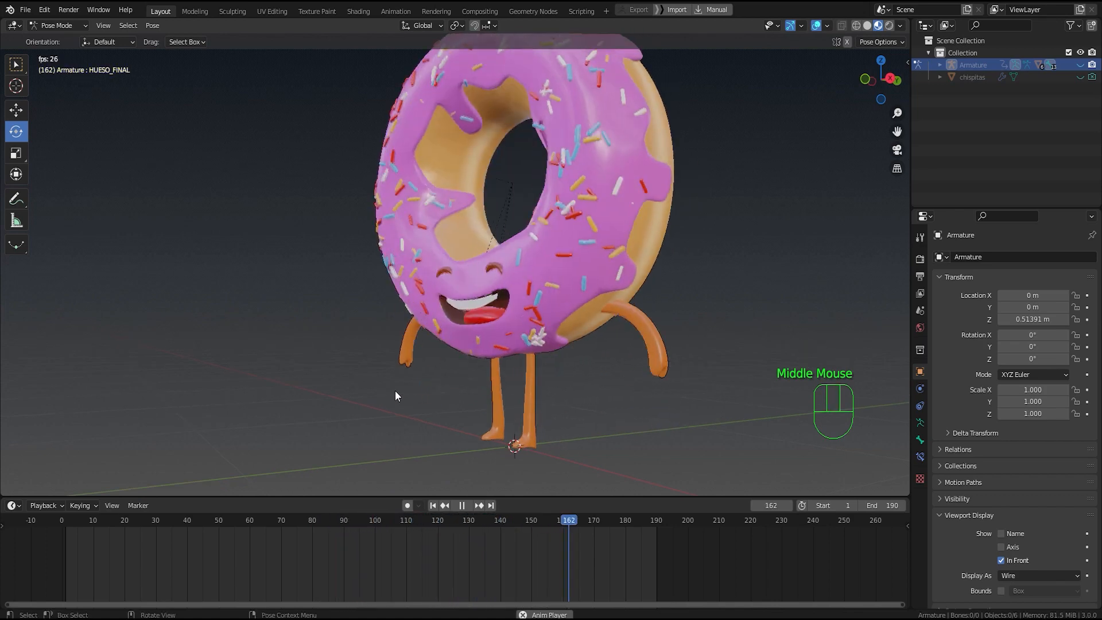
middle_drag(396, 376, 466, 365)
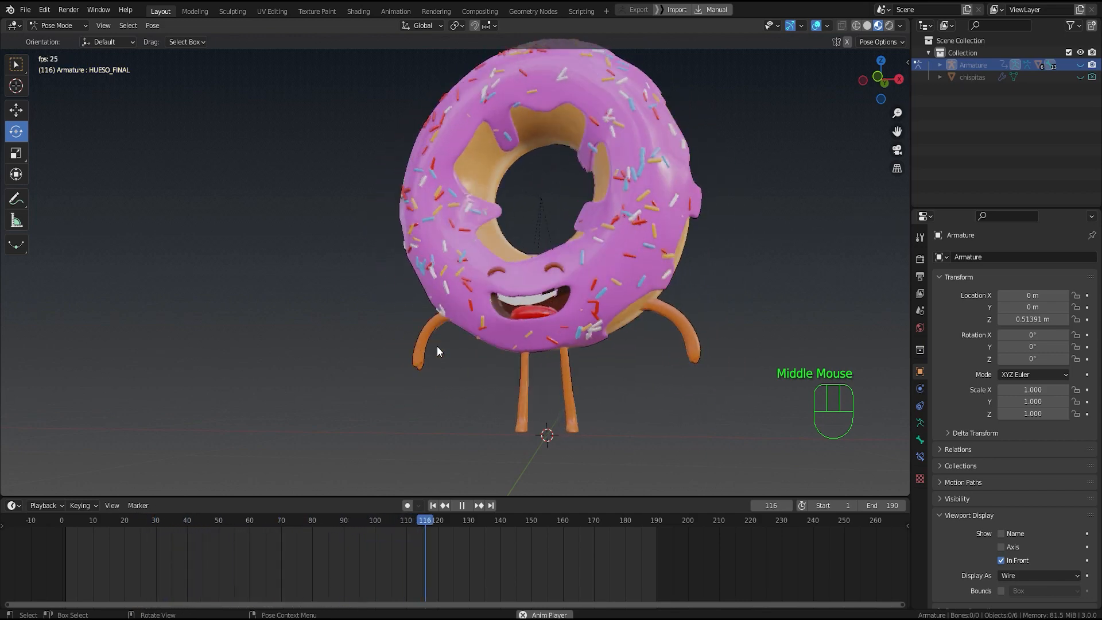
key(space)
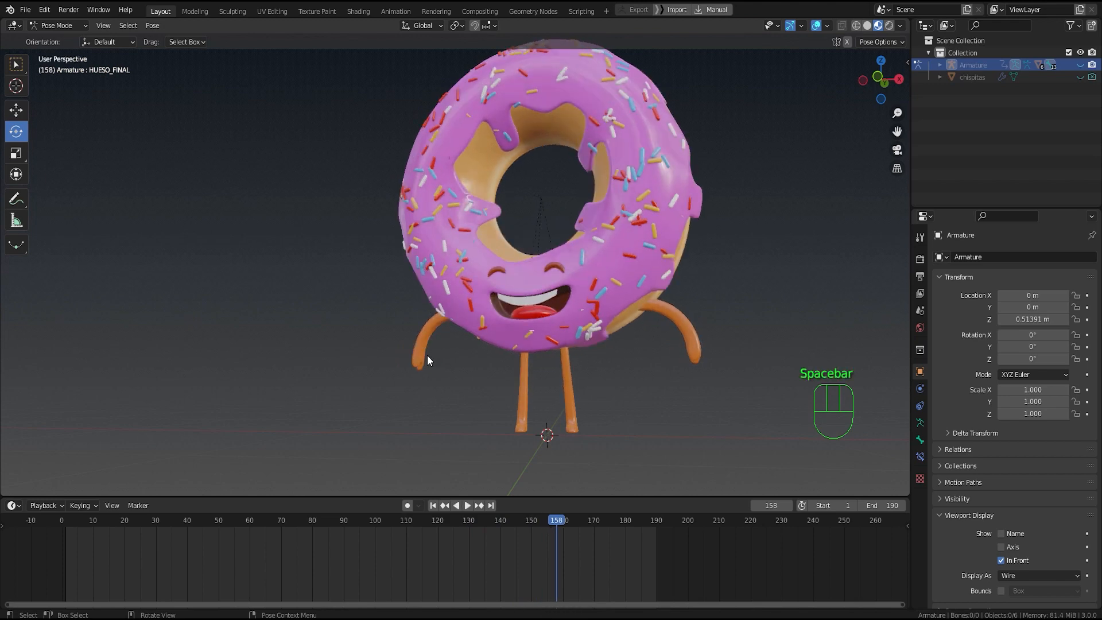
Step: Show the Armature again and inspect the turned body pose at frame 136 up close
click(586, 277)
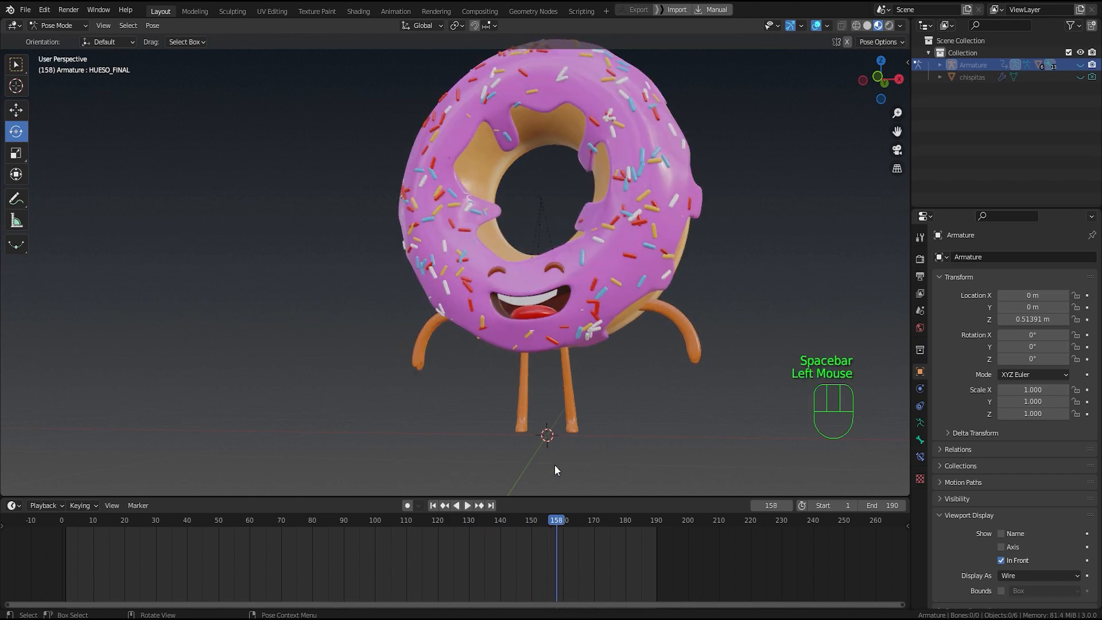
click(1082, 65)
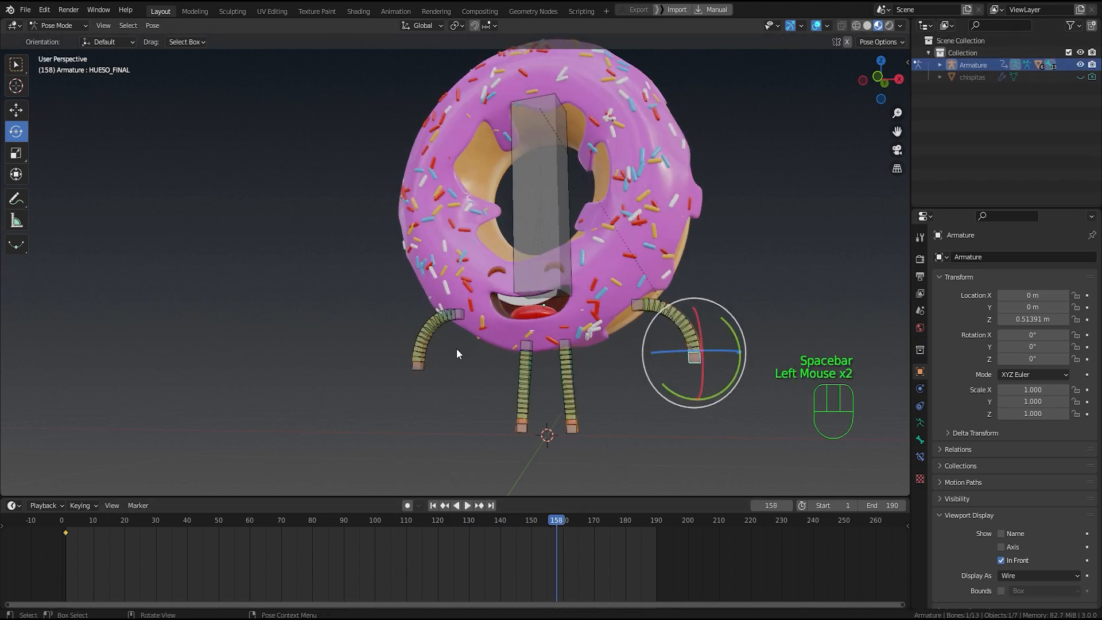
middle_drag(456, 349, 554, 332)
scroll(554, 331, up, 3)
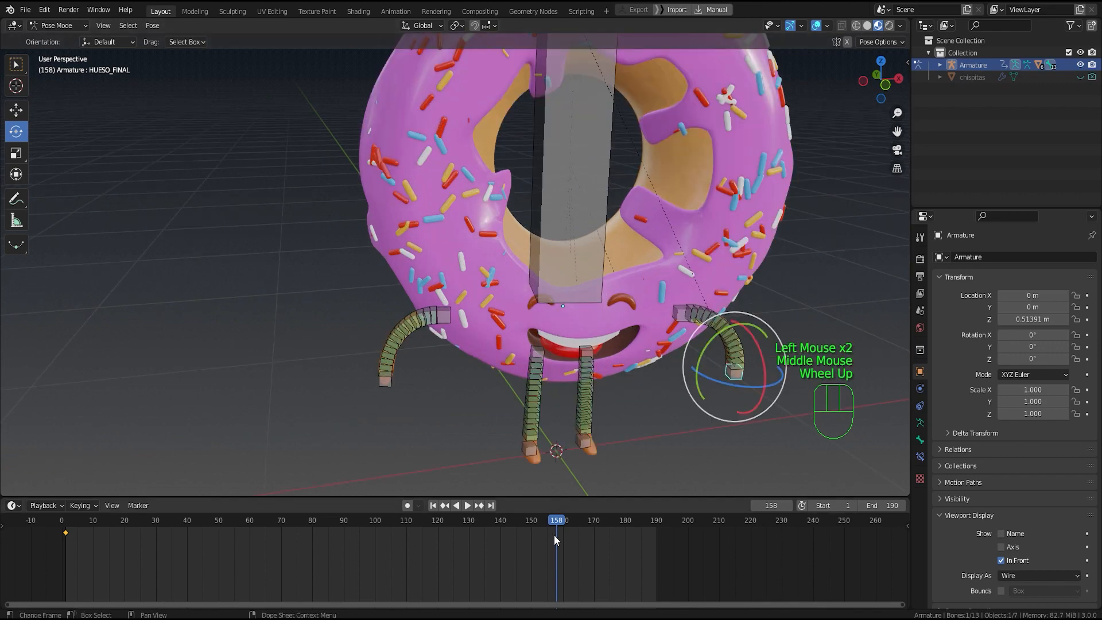
drag(557, 522, 488, 523)
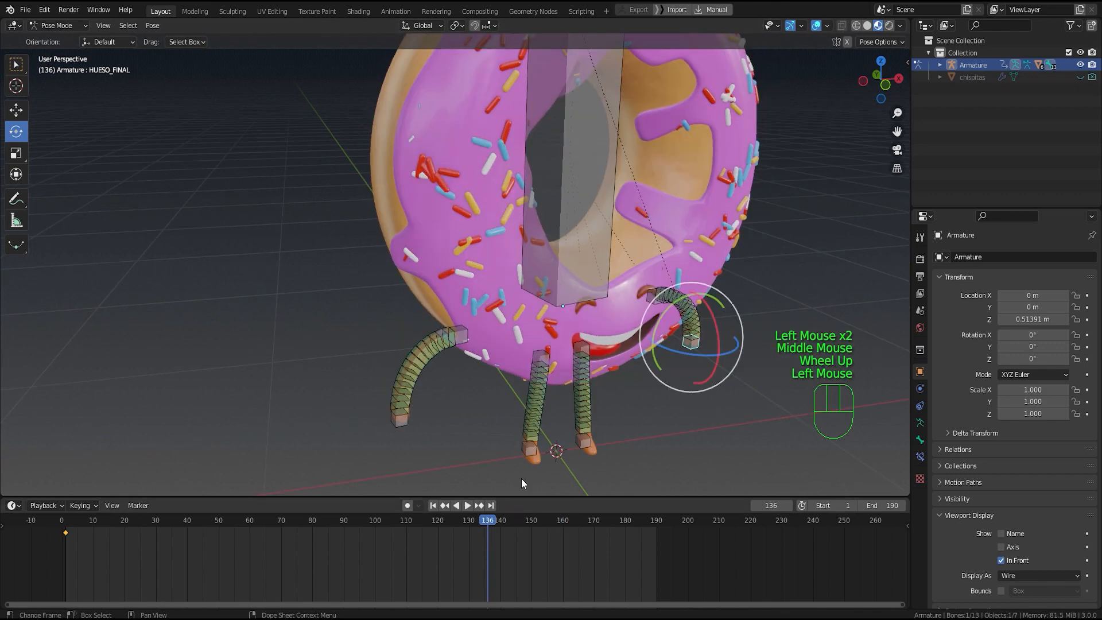
Step: Switch to Object Mode, select the donut's mirrored eyes and hide the Armature in the viewport
click(642, 291)
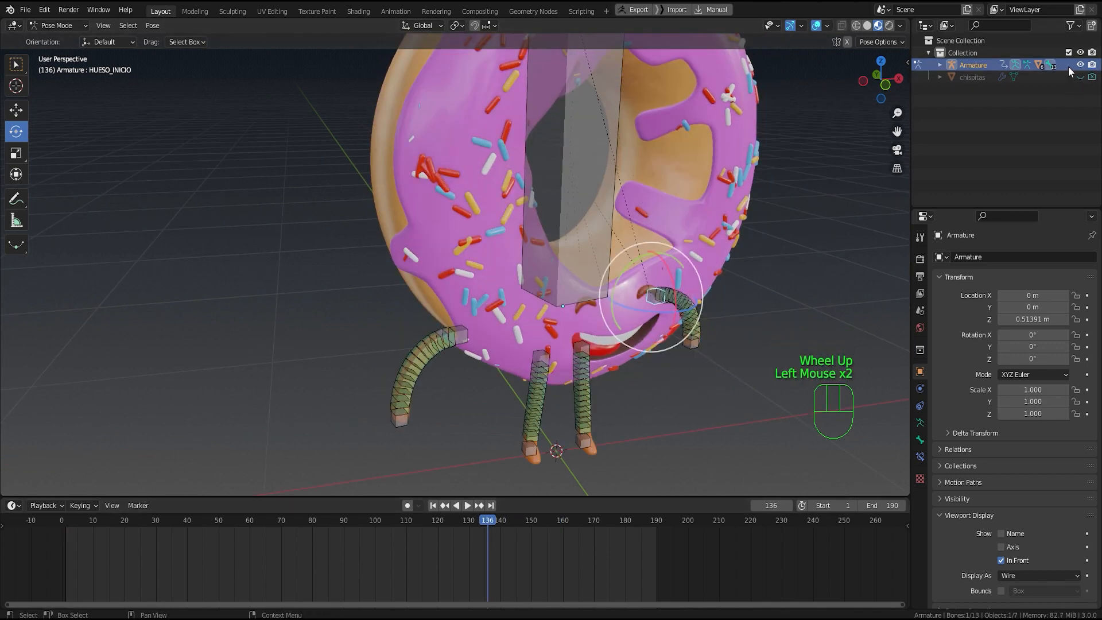
click(61, 26)
click(63, 40)
middle_drag(740, 373, 651, 298)
click(655, 307)
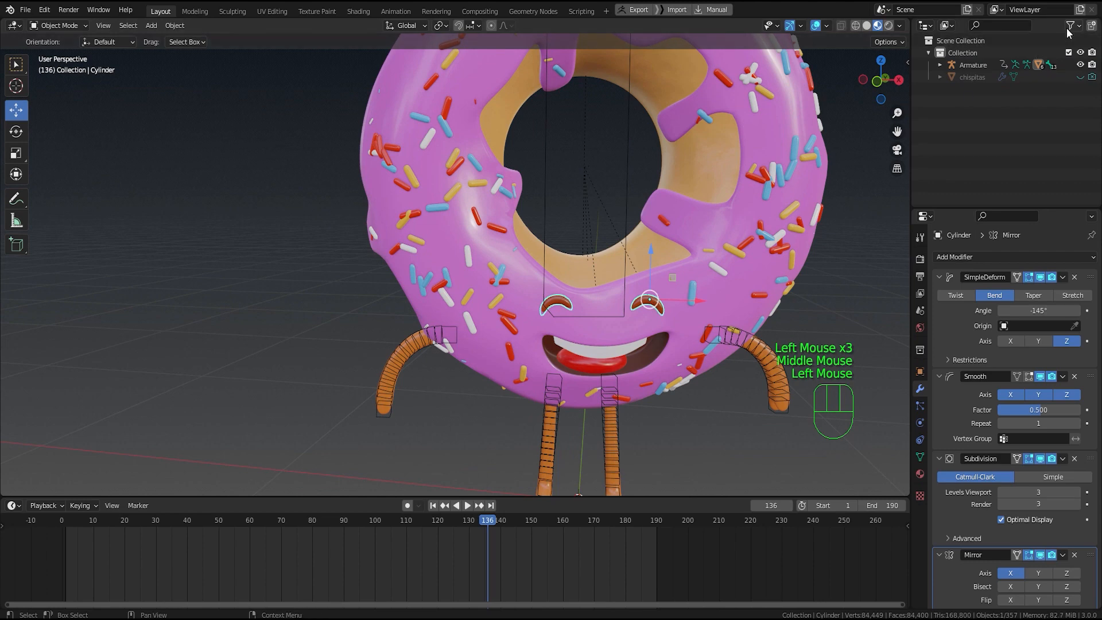
click(1080, 65)
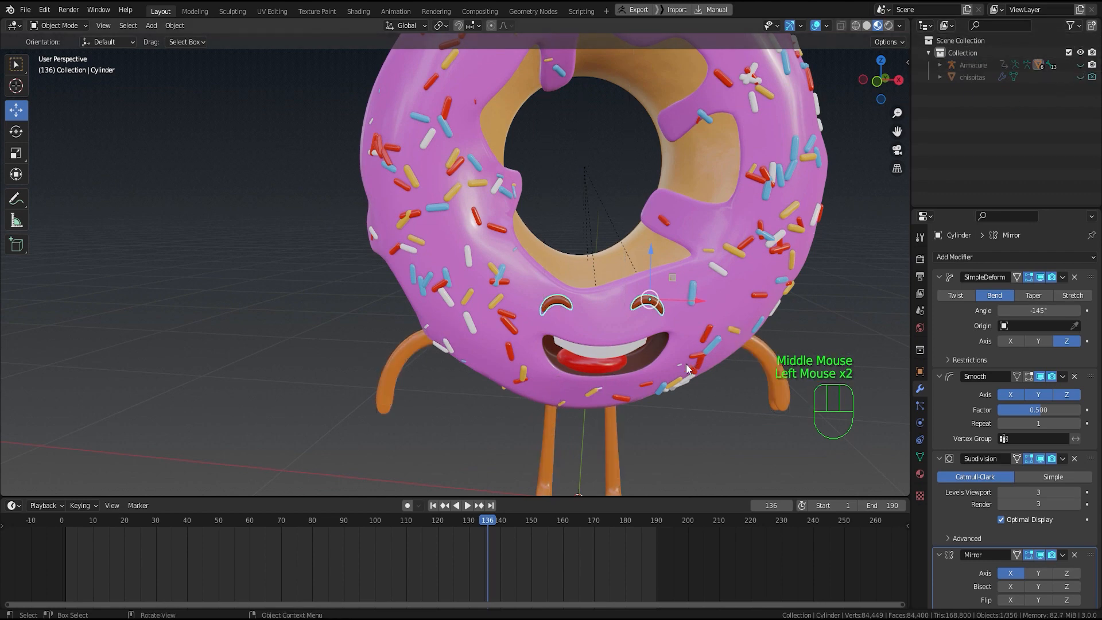
shift+middle_drag(635, 410, 553, 345)
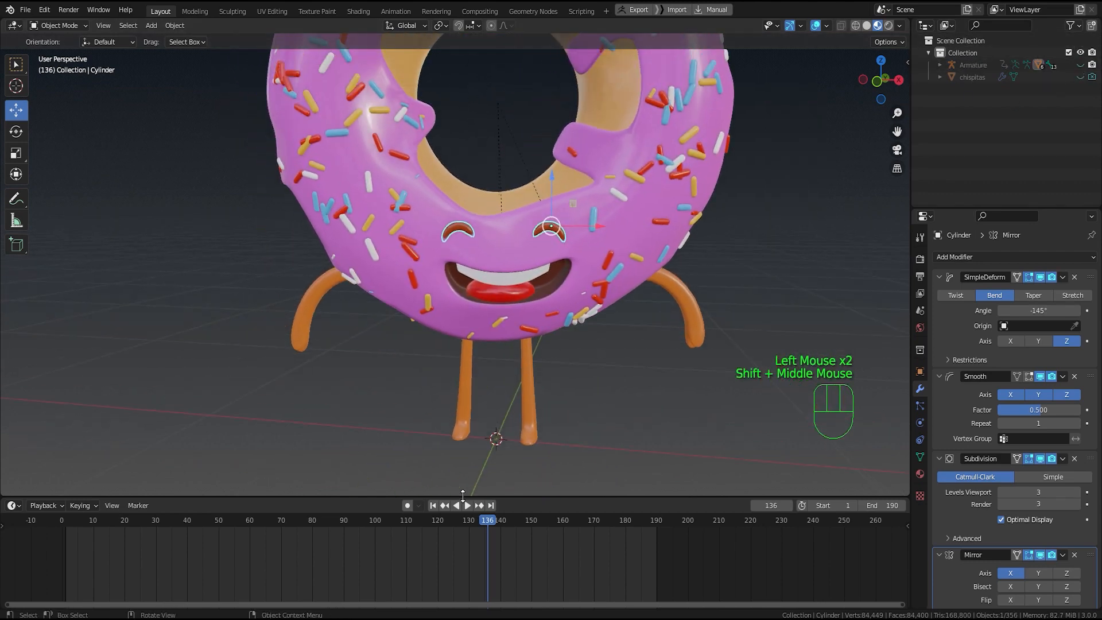
Step: At frame 1, try a bend angle of -155° in the eyes' SimpleDeform modifier, and undo it
drag(484, 522, 65, 538)
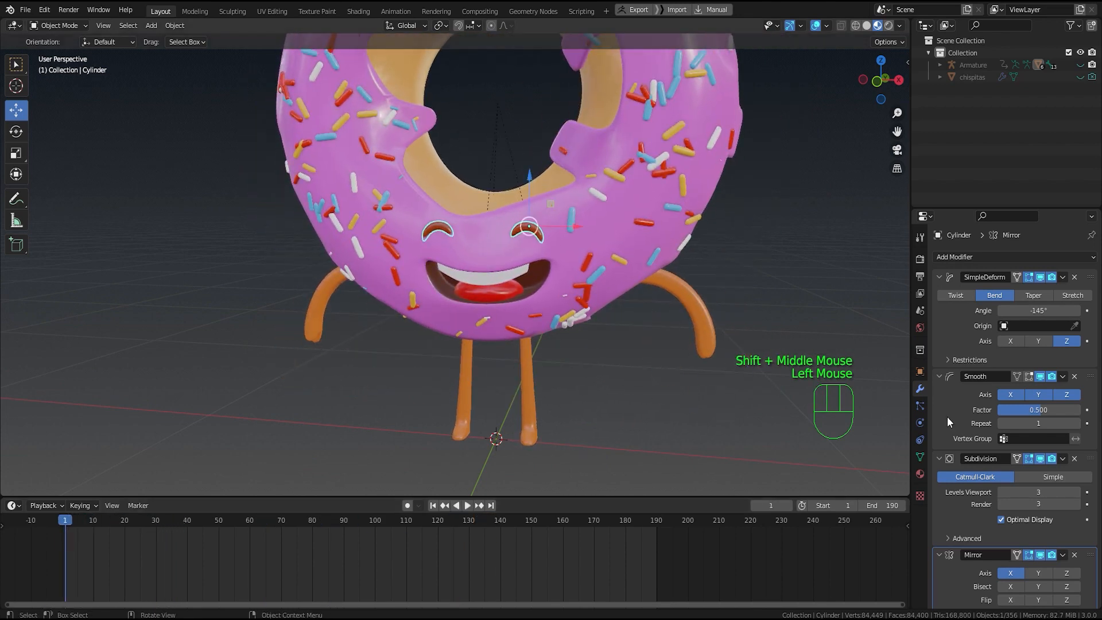
click(1035, 311)
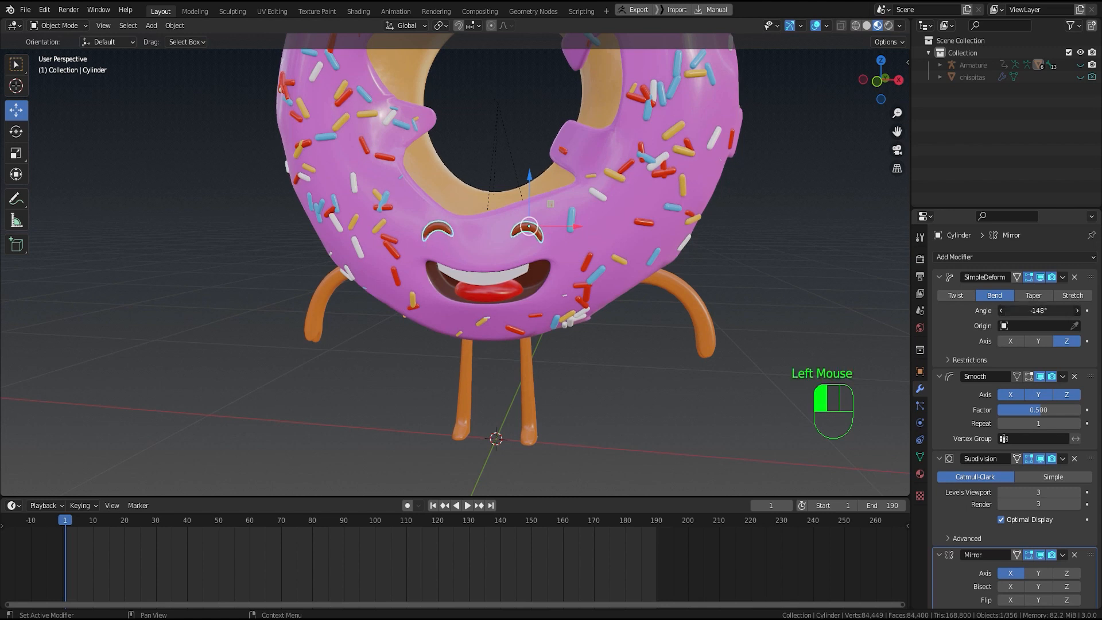
drag(1035, 311, 1035, 310)
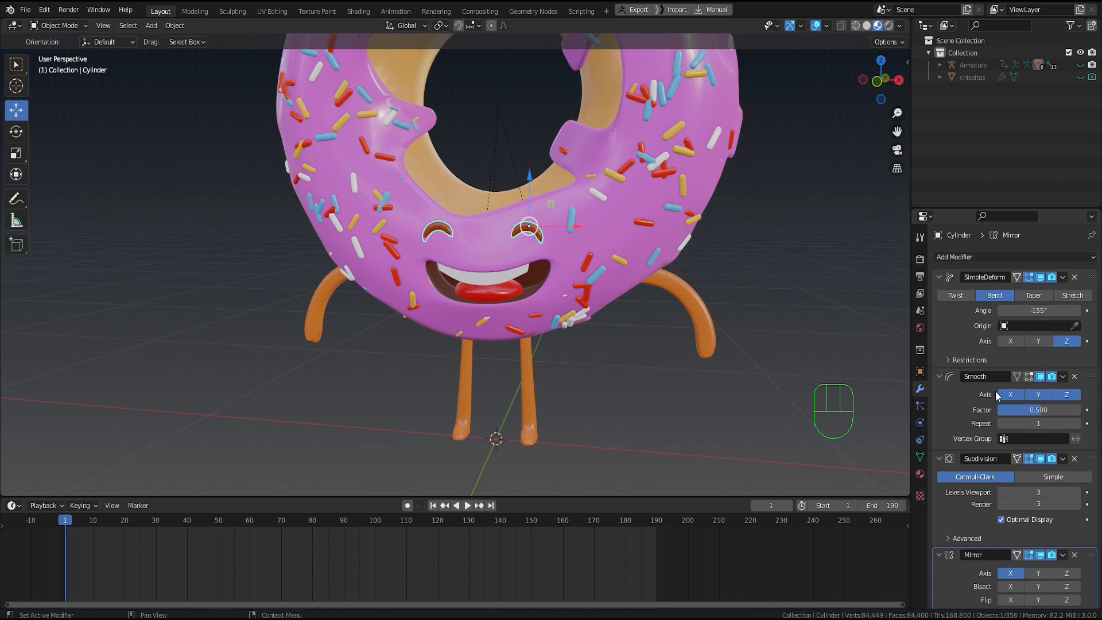
key(ctrl+z)
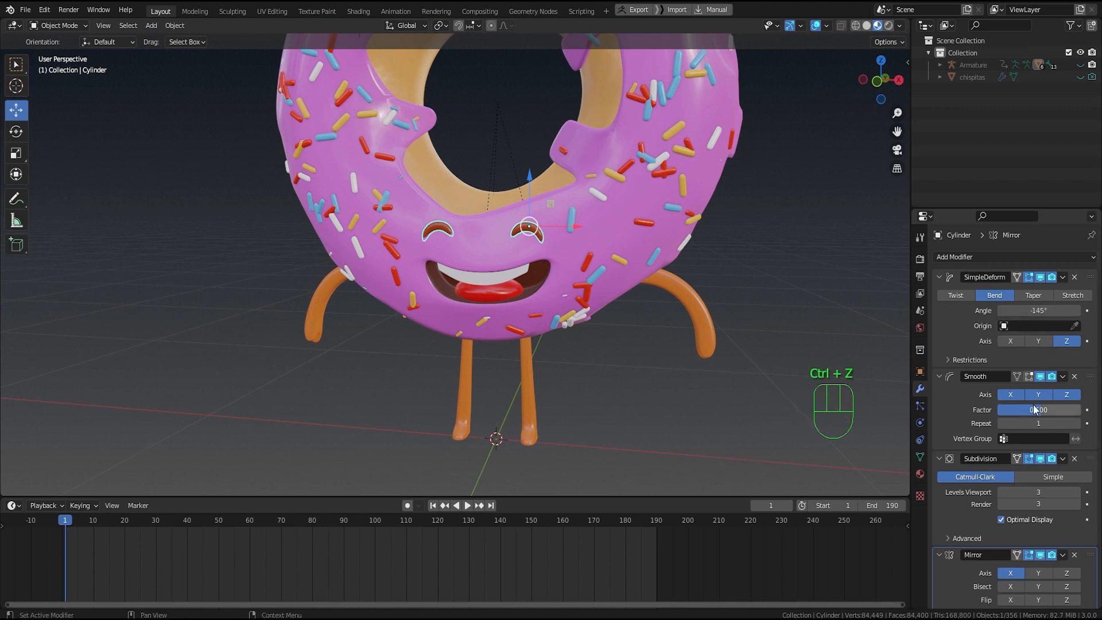
Step: Enable auto keying and insert a Location, Rotation & Scale keyframe for the eyes at frame 1
click(70, 524)
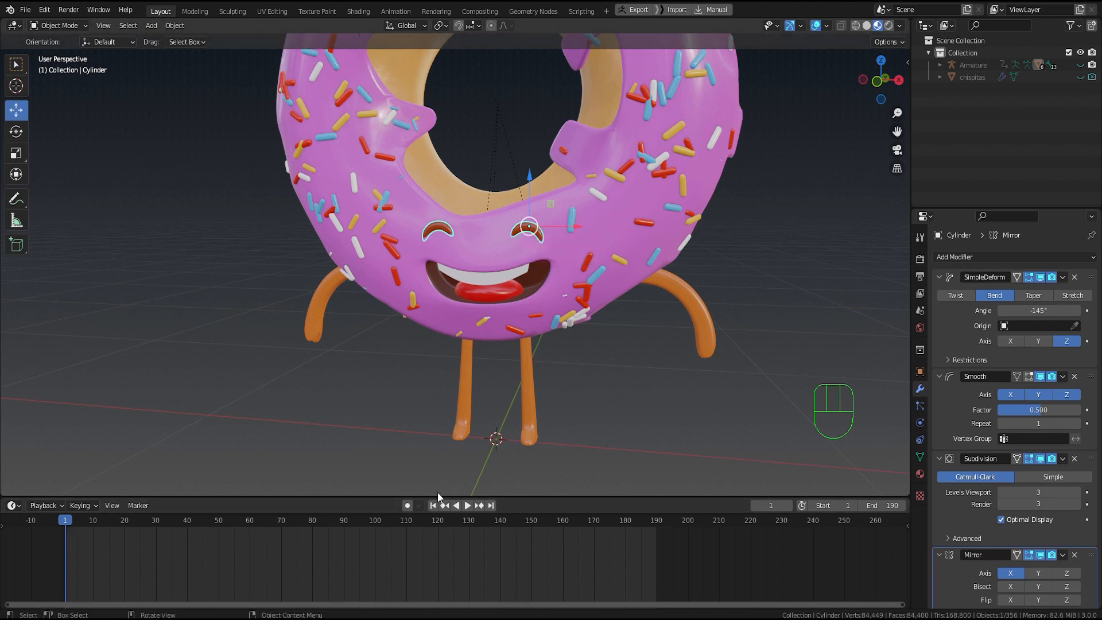
click(408, 507)
key(i)
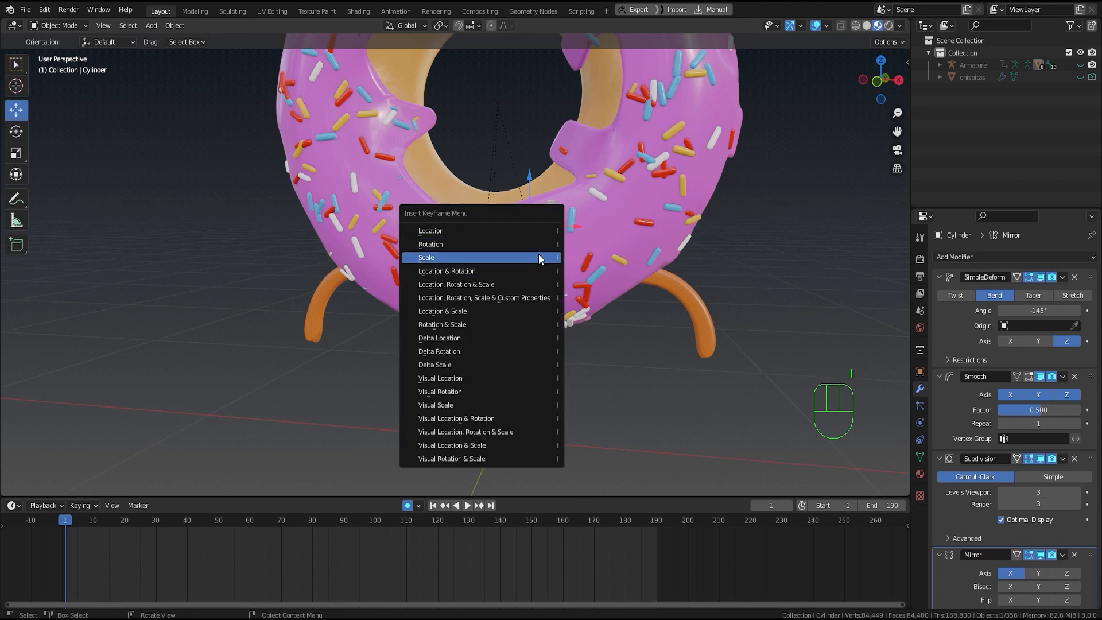
click(537, 284)
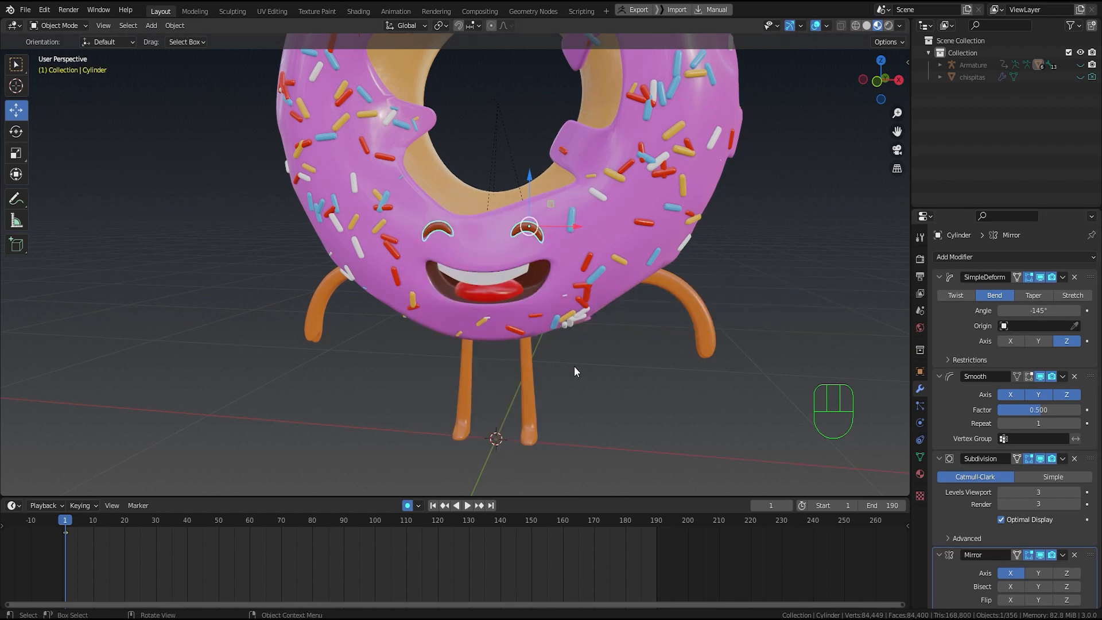
click(64, 519)
key(ctrl)
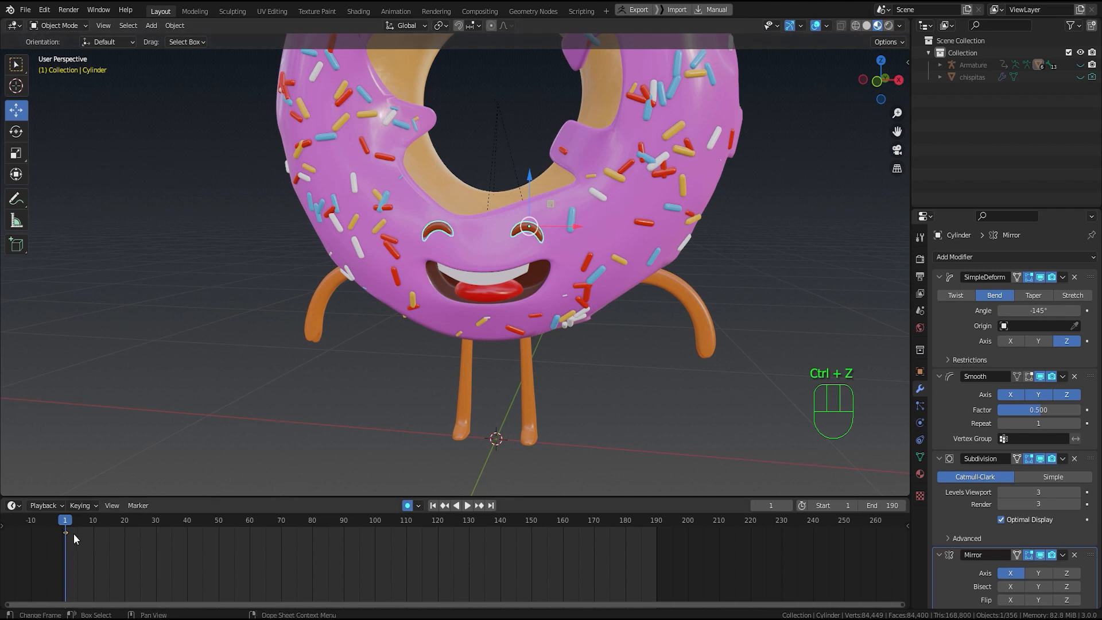
Step: Delete the eyes' transform keyframe at frame 1 and turn off auto keying
click(67, 532)
key(Delete)
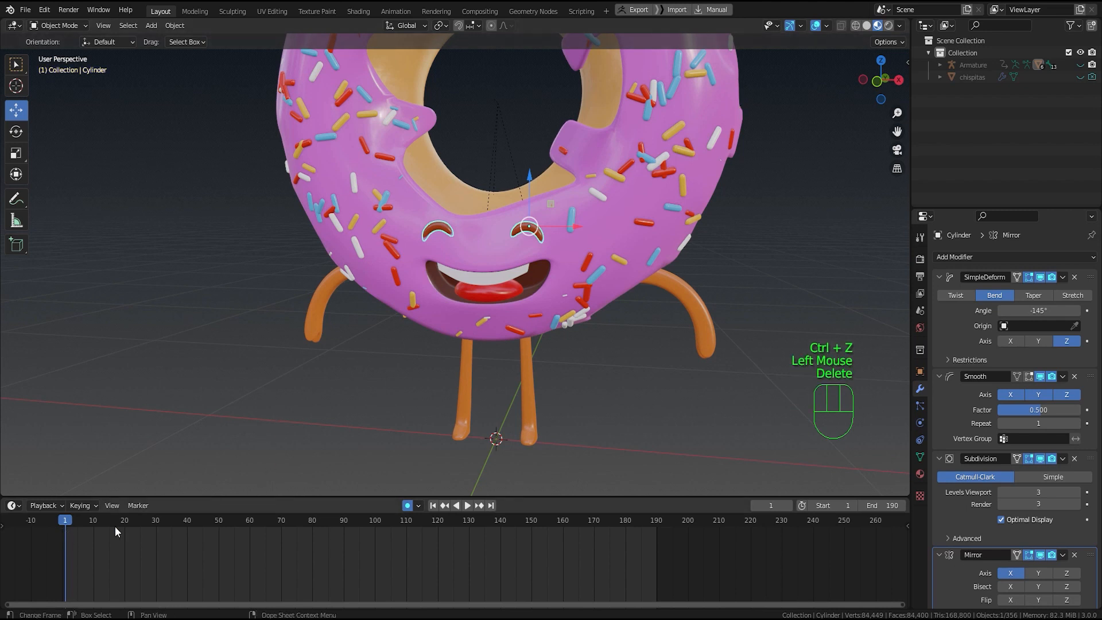
click(407, 506)
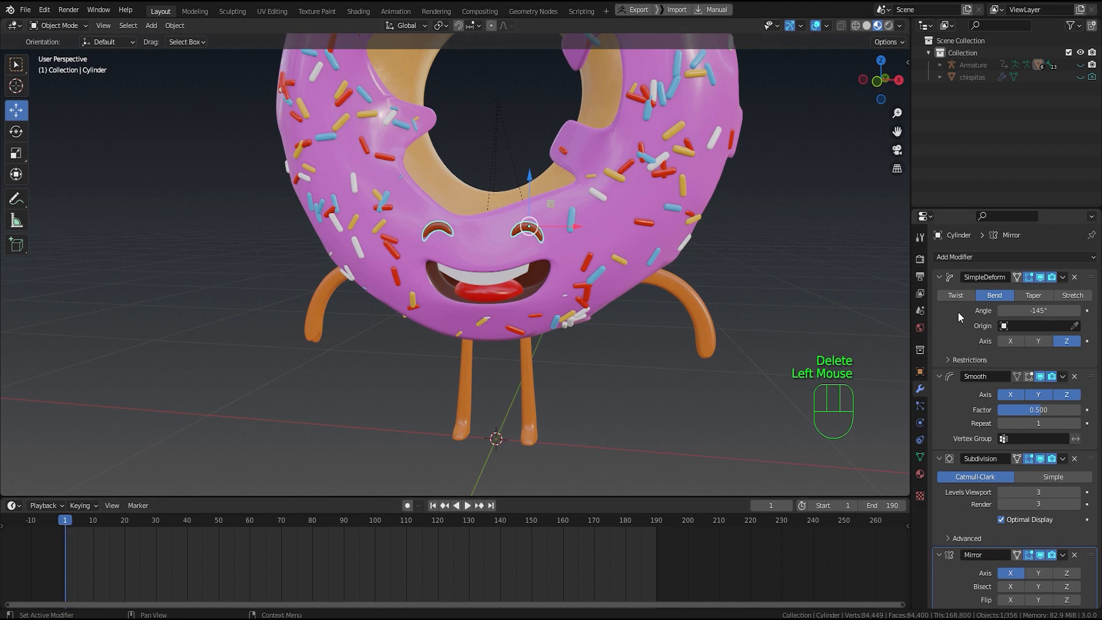
Step: Keyframe the SimpleDeform bend angle of the eyes at -145° on frame 1 and at -210° on frame 30
right_click(1048, 311)
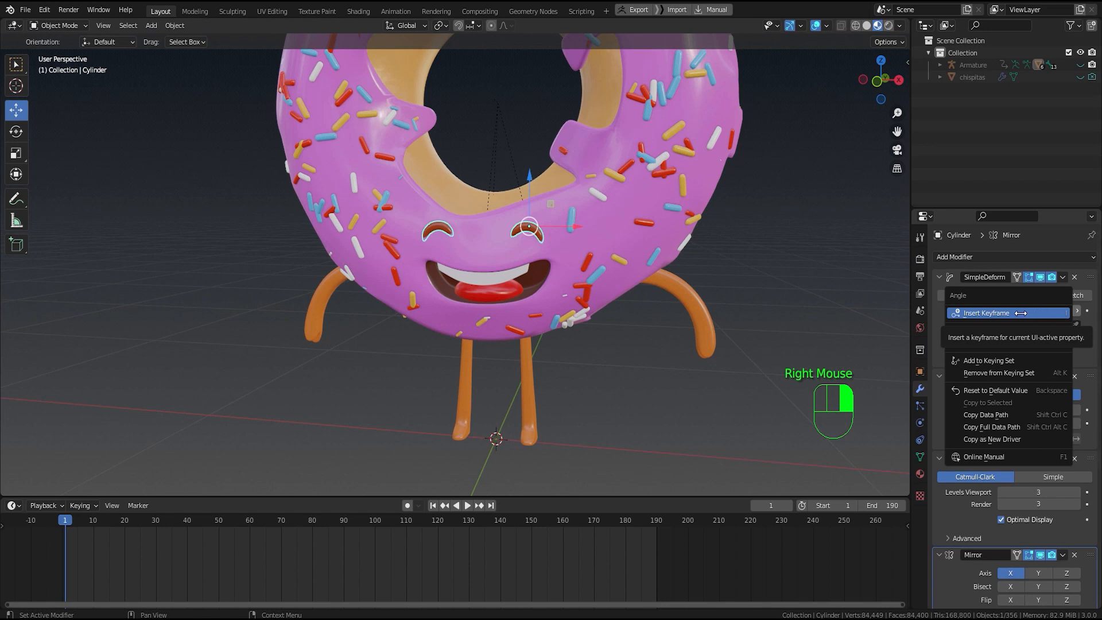
click(1021, 313)
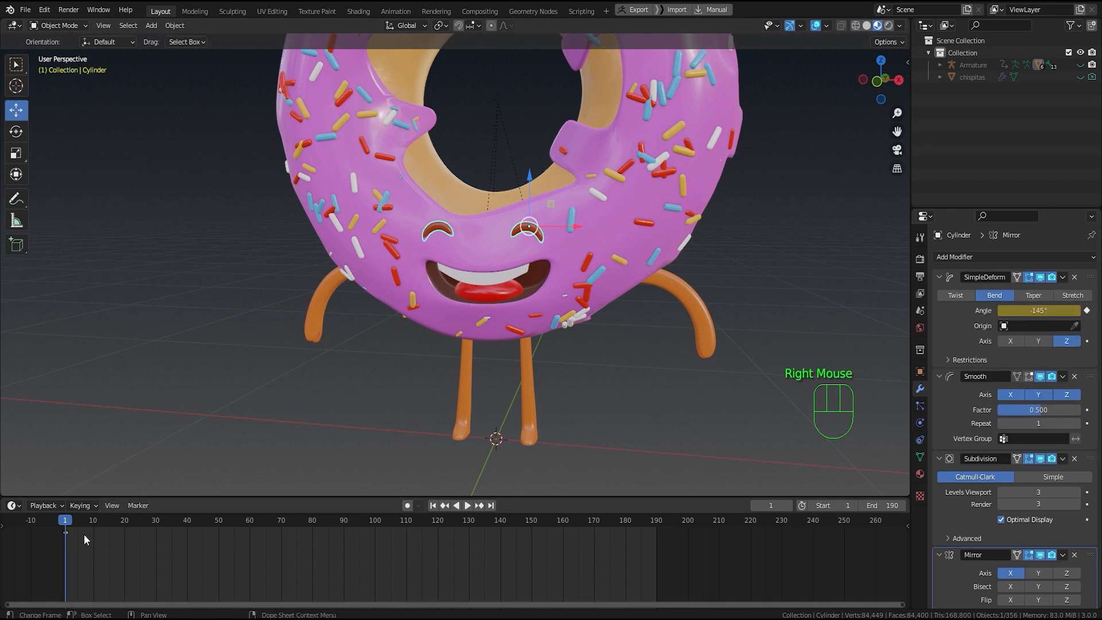
click(65, 522)
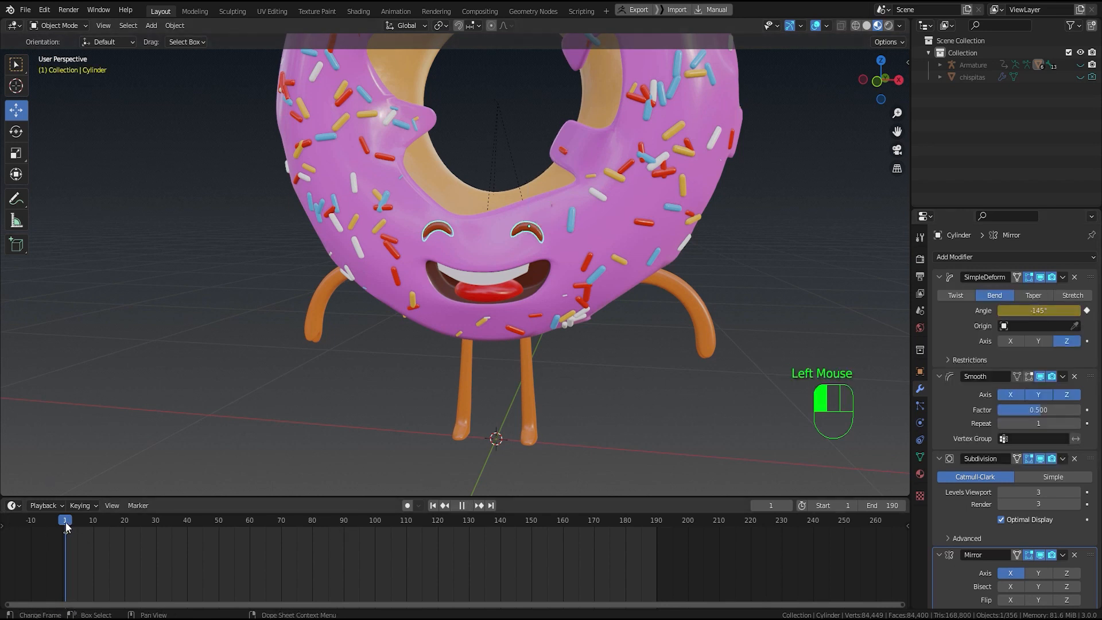
key(space)
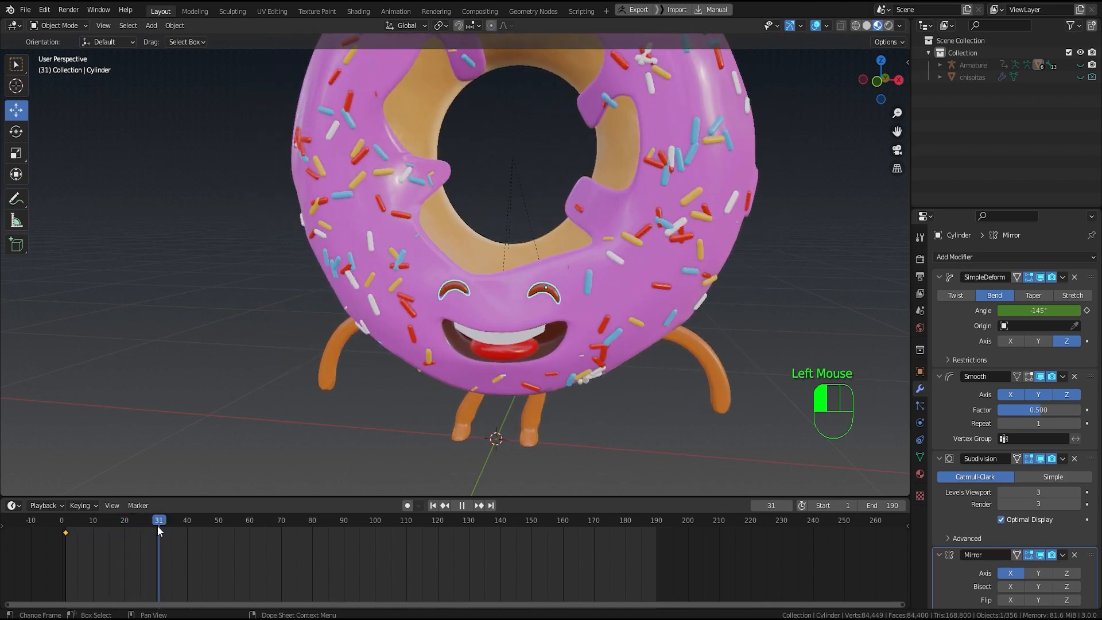
click(157, 525)
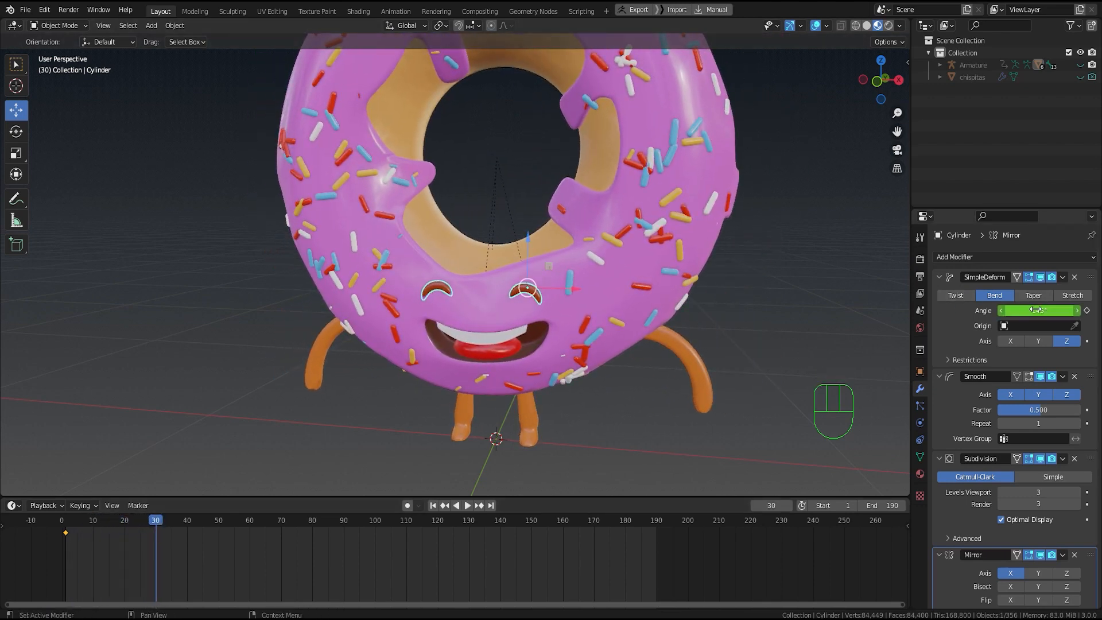
drag(1037, 311, 1033, 310)
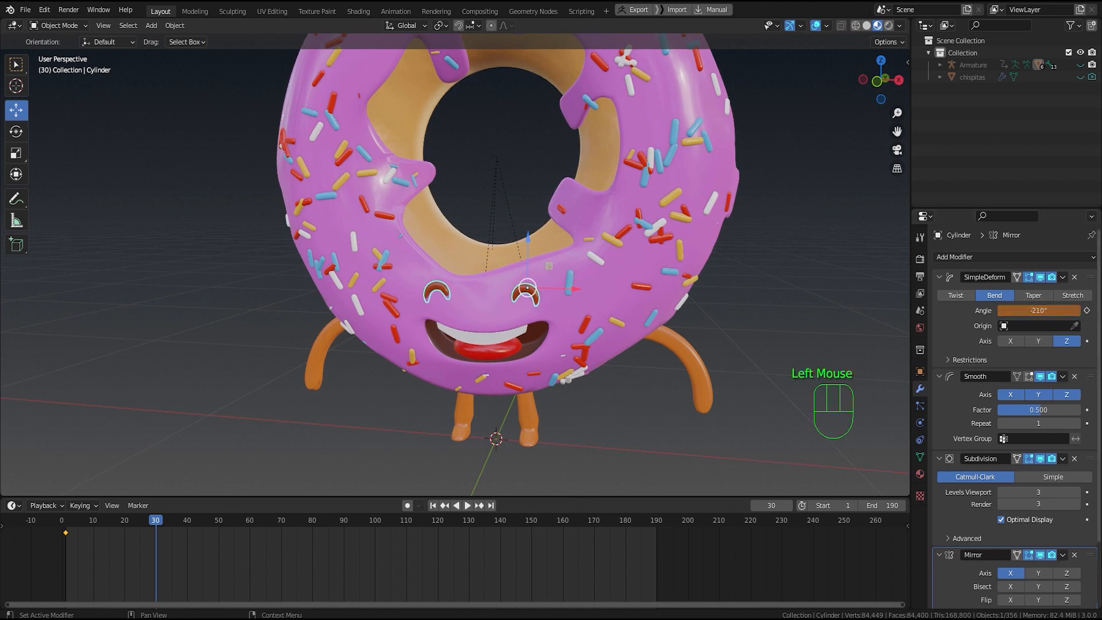
click(1087, 311)
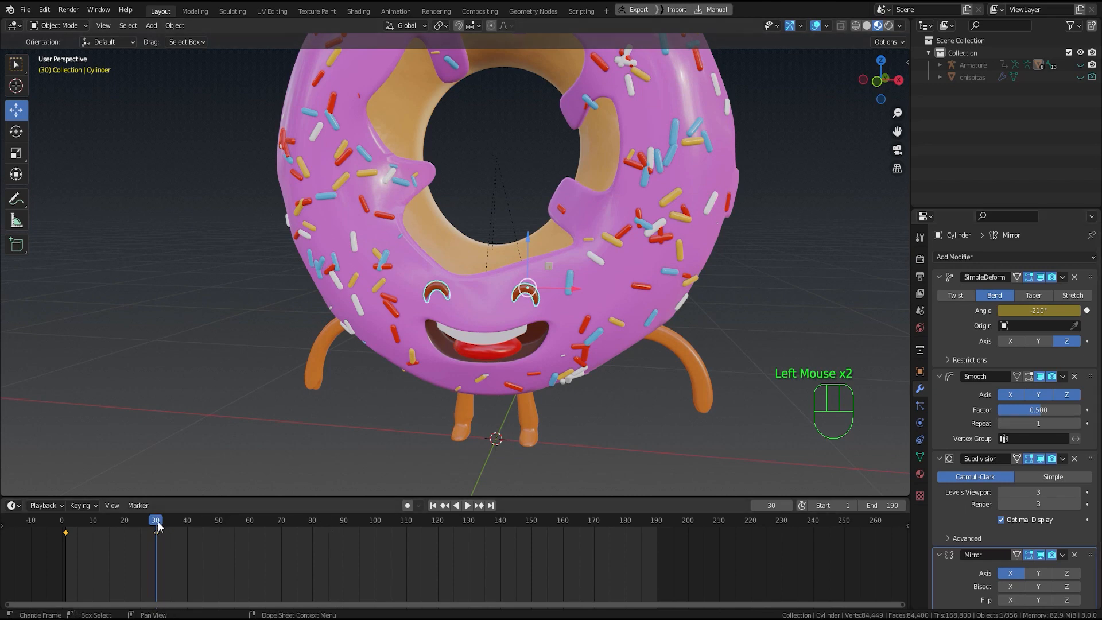
Step: Keyframe the eyes' bend angle at -148° on frame 60 and at -206° on frame 90
drag(158, 526, 251, 520)
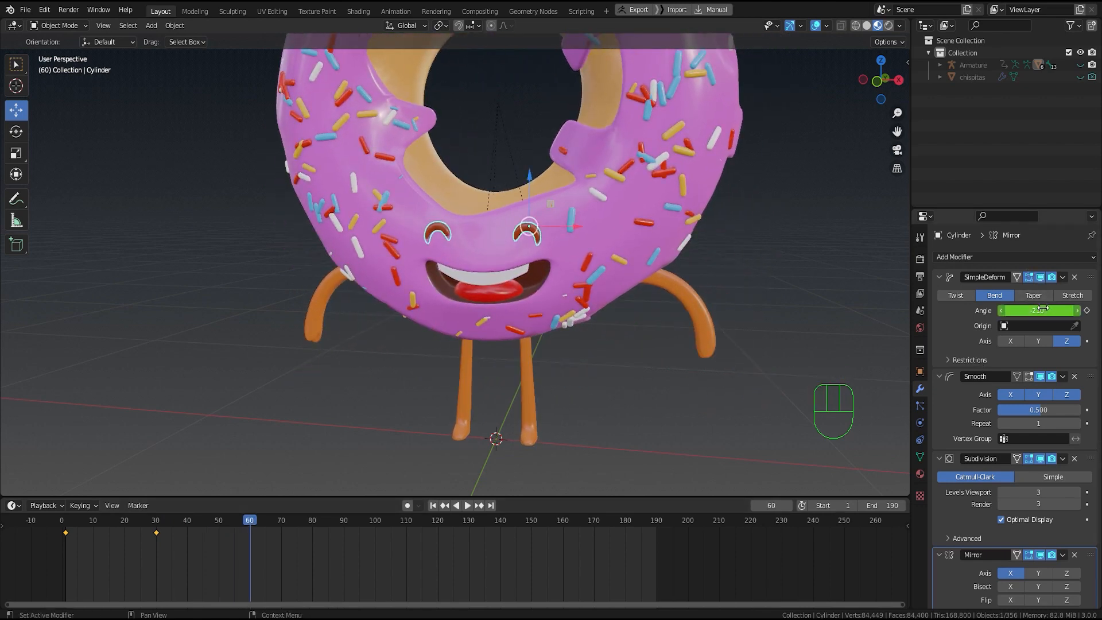
mouse_move(1043, 309)
mouse_down()
mouse_move(1065, 311)
mouse_move(1041, 311)
mouse_up()
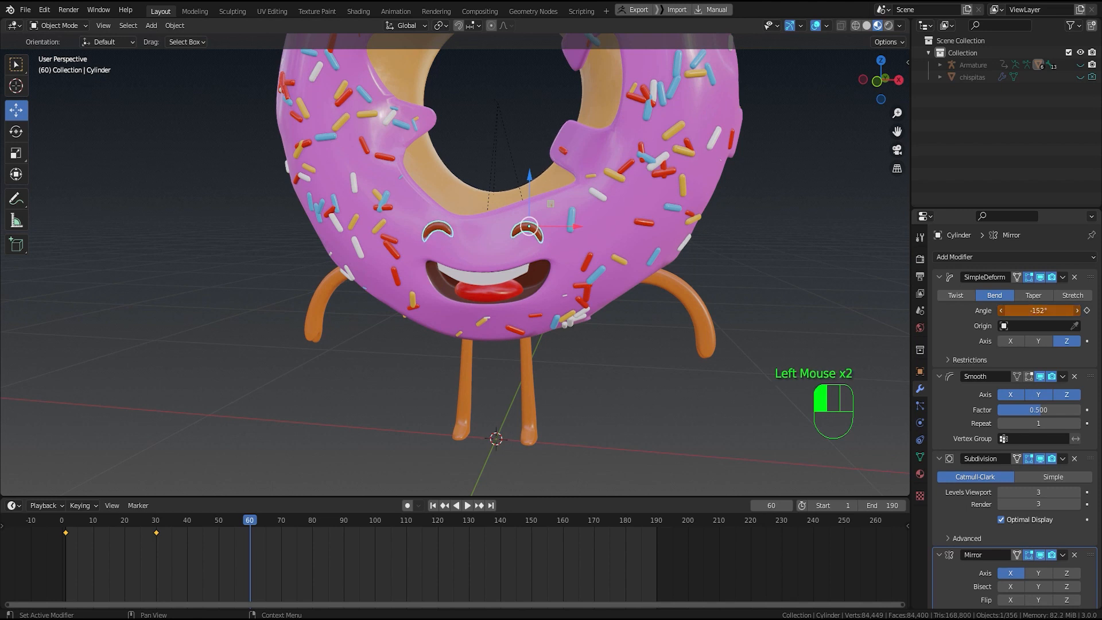
drag(1040, 311, 1041, 311)
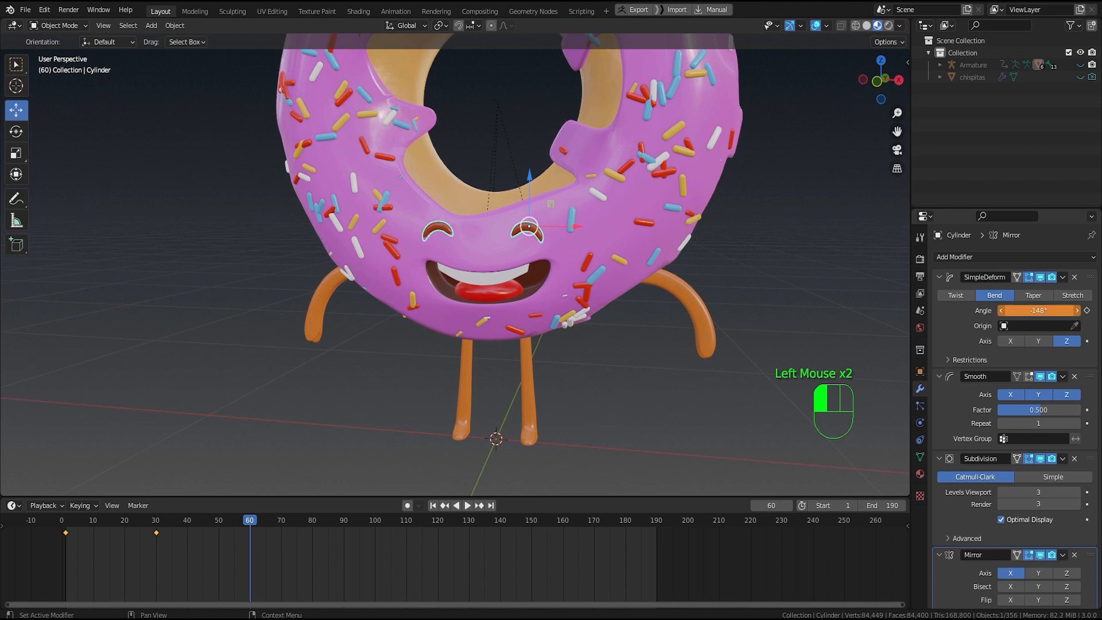
click(1087, 311)
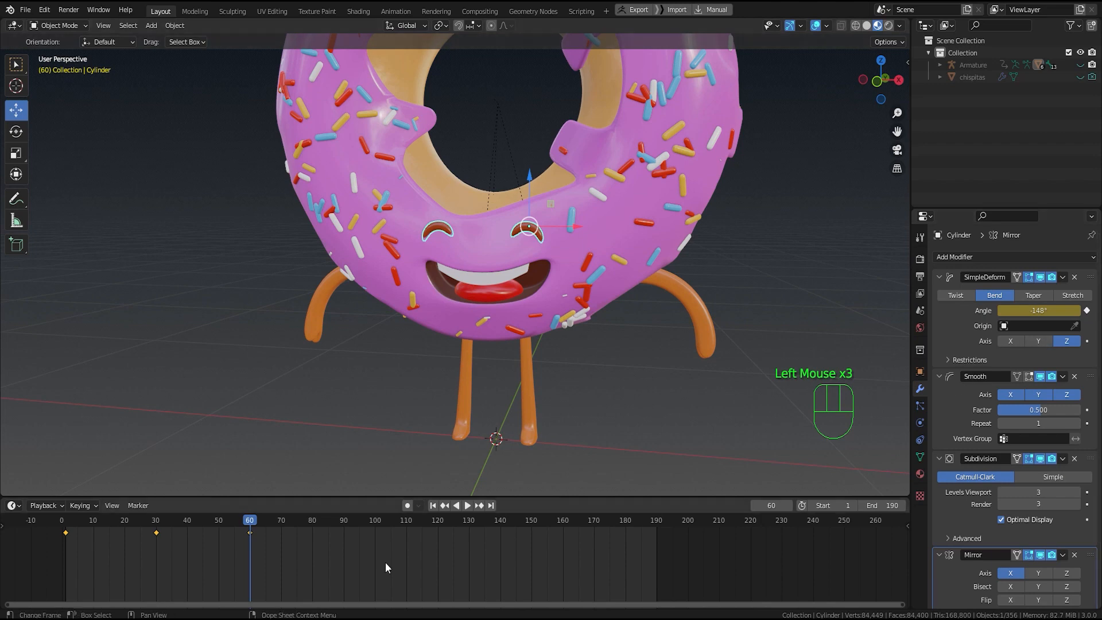
drag(257, 522, 345, 524)
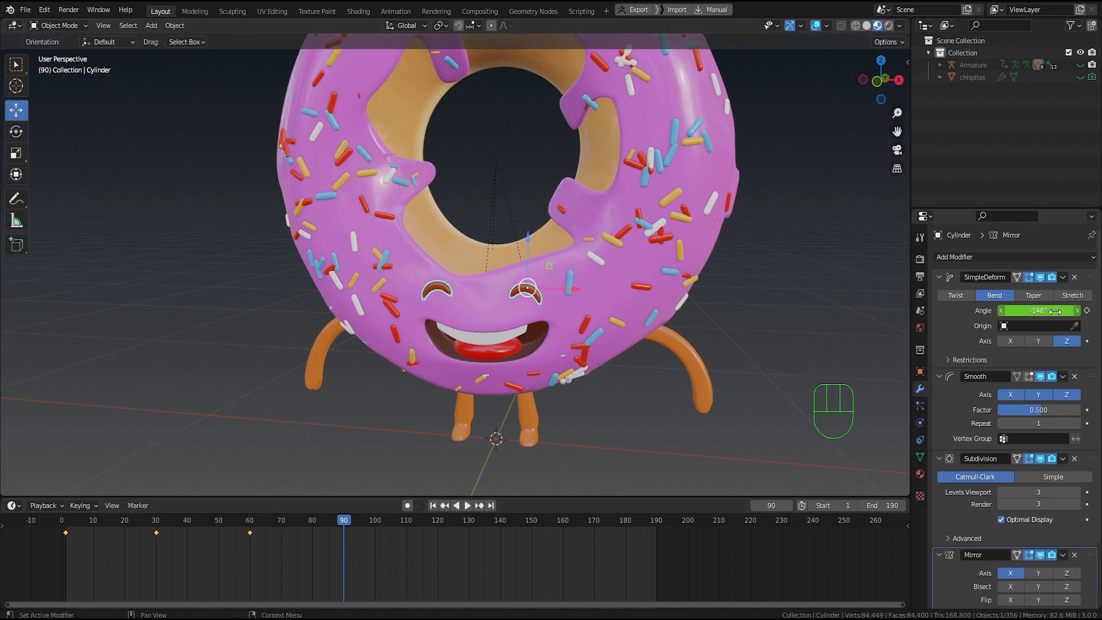
drag(1040, 311, 1005, 310)
click(1087, 311)
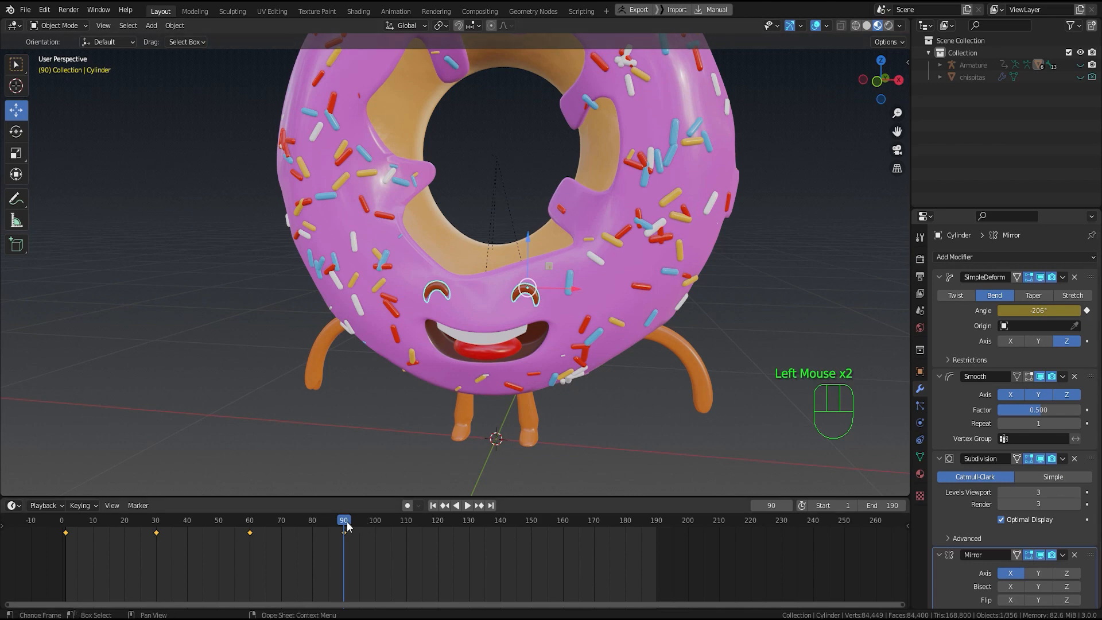
Step: Keyframe the eyes' bend angle at -143° on frame 120 and at -198° on frame 150
drag(347, 524, 439, 530)
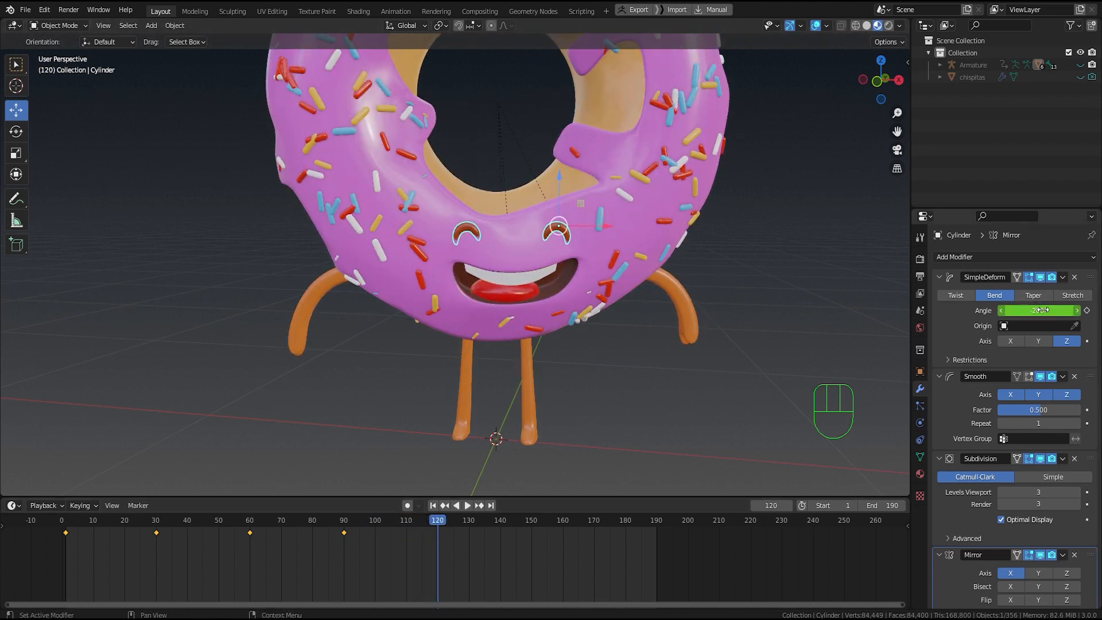
mouse_move(1039, 311)
mouse_down()
mouse_move(1059, 311)
mouse_move(1038, 311)
mouse_up()
click(1087, 311)
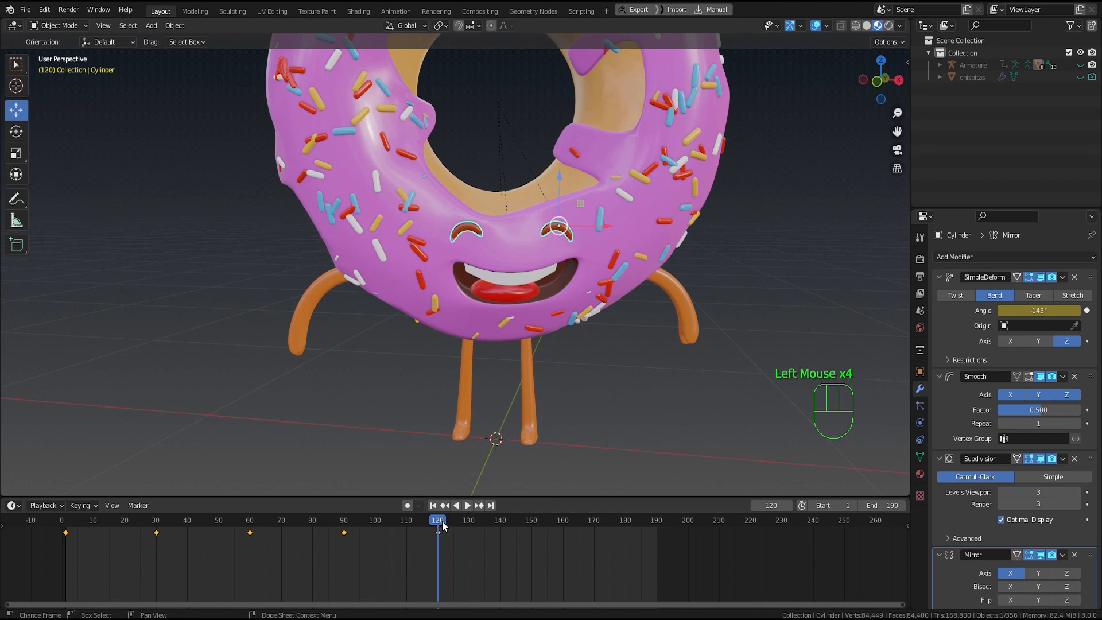
drag(443, 525, 531, 526)
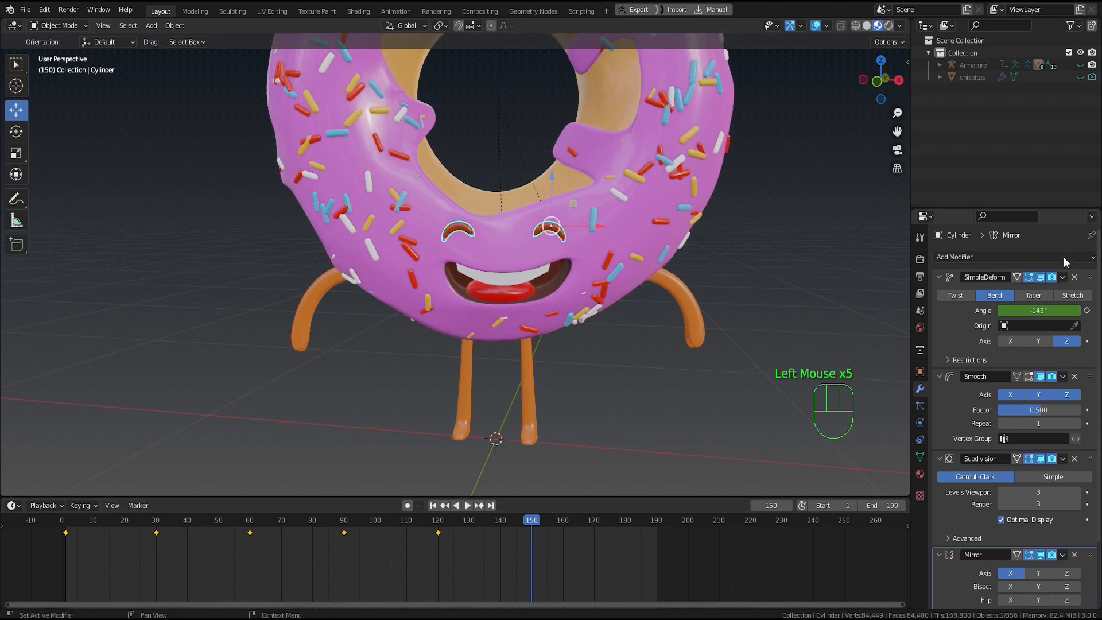
drag(1048, 310, 1026, 309)
click(1087, 310)
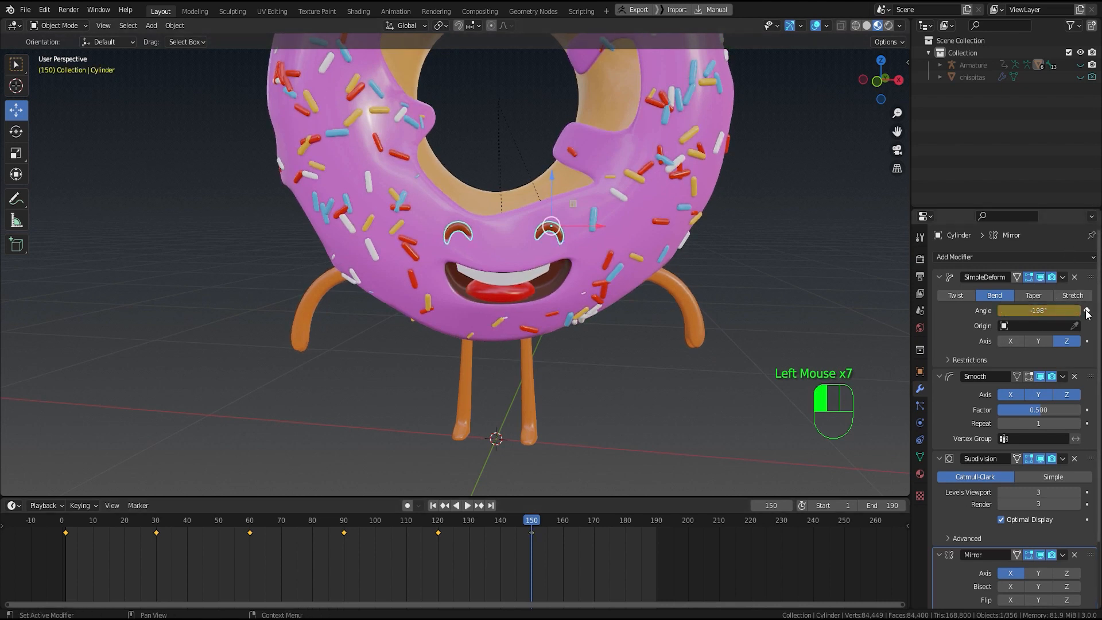
Step: Keyframe the eyes' bend angle at -167° on frame 170 and duplicate the frame 1 keyframe to frame 190
drag(538, 525, 595, 531)
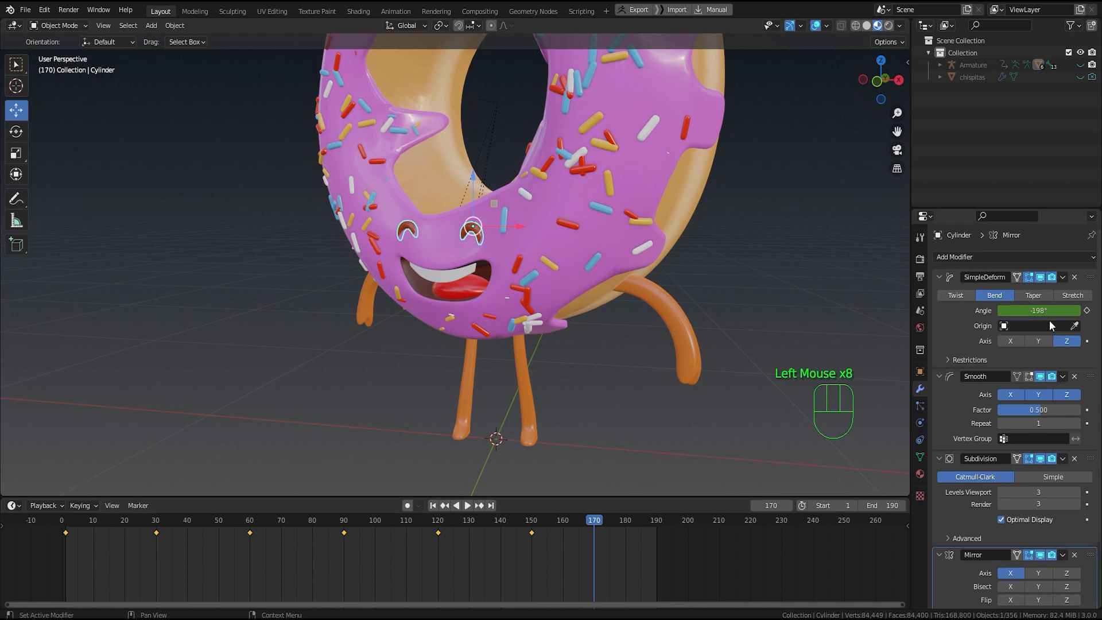
drag(1034, 311, 1046, 311)
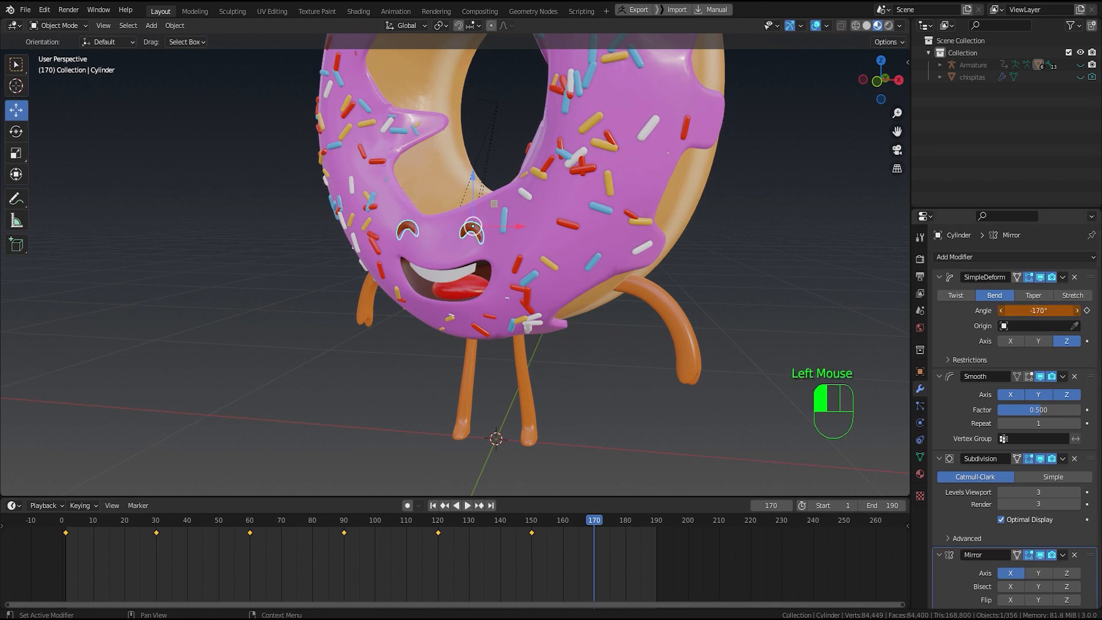
click(1087, 310)
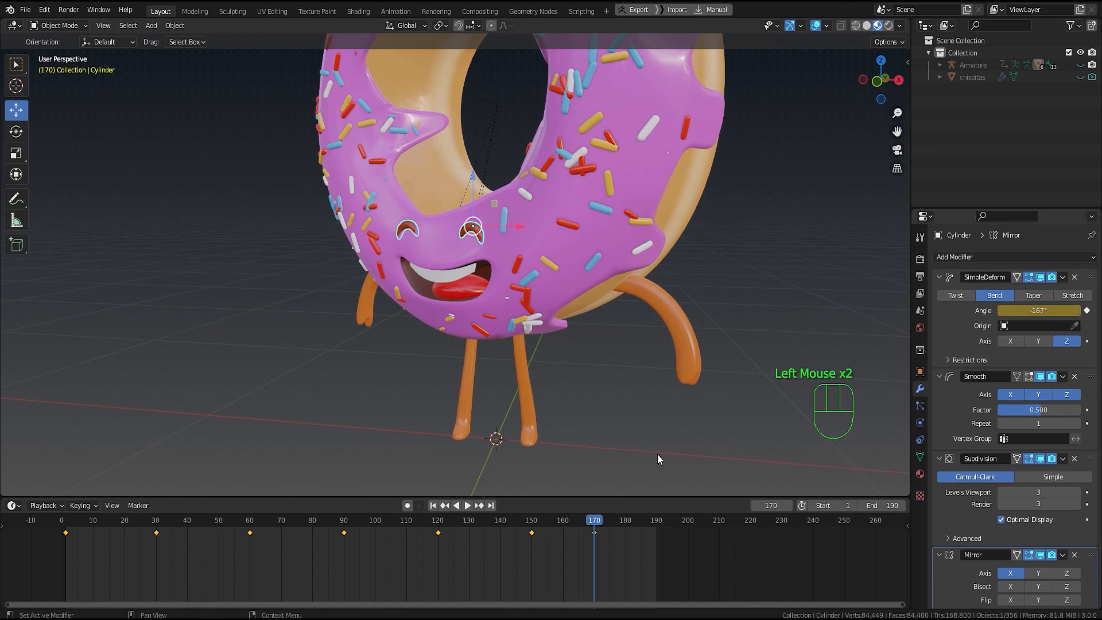
click(66, 533)
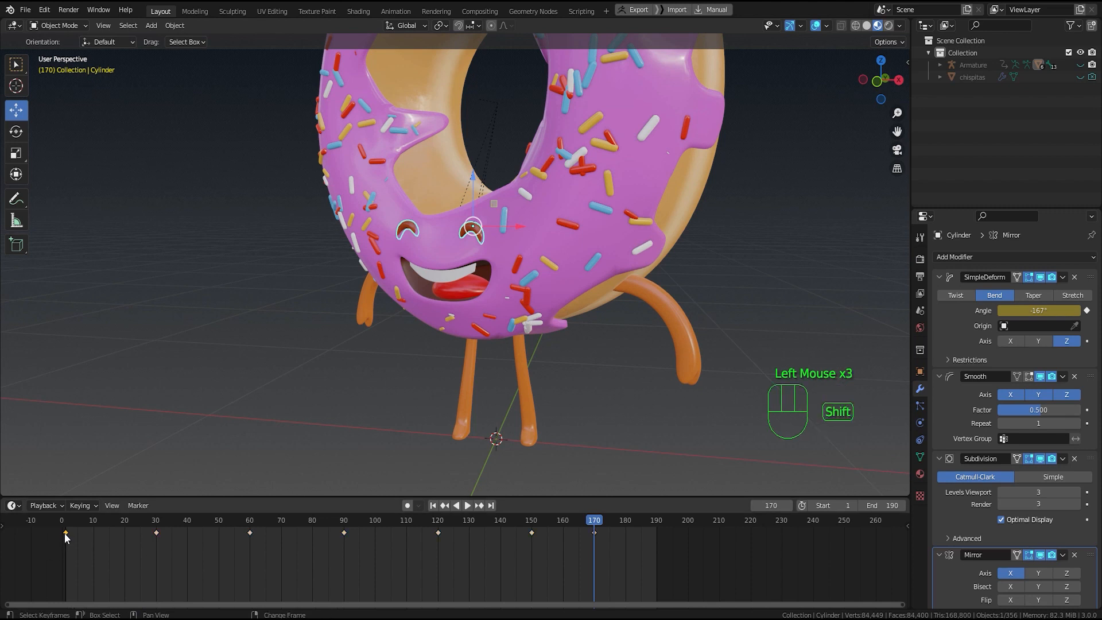
key(shift+d)
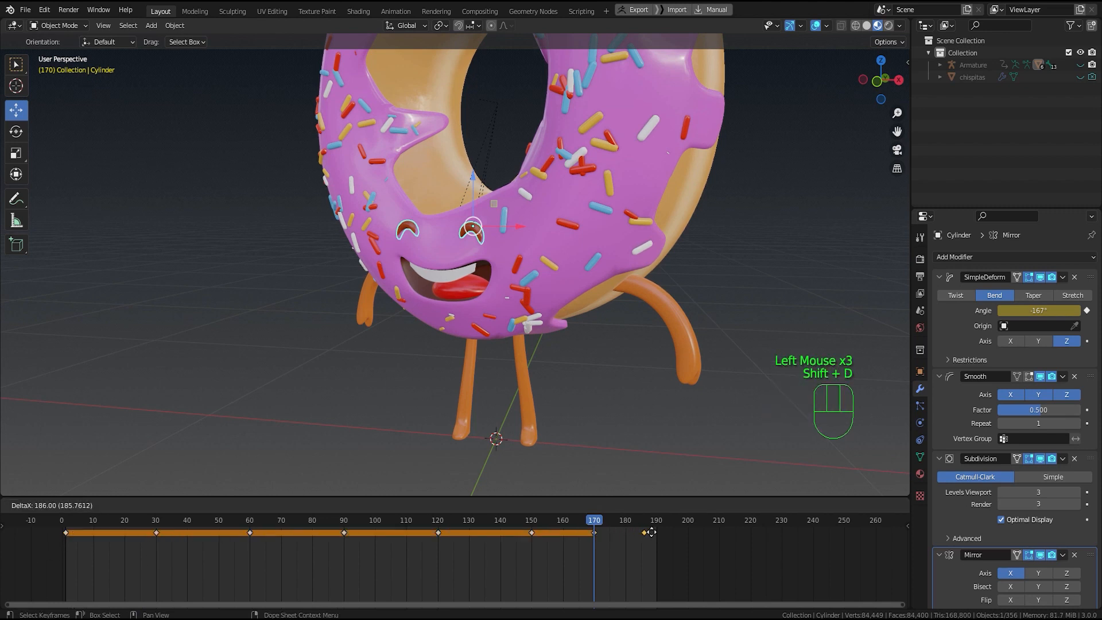
click(654, 531)
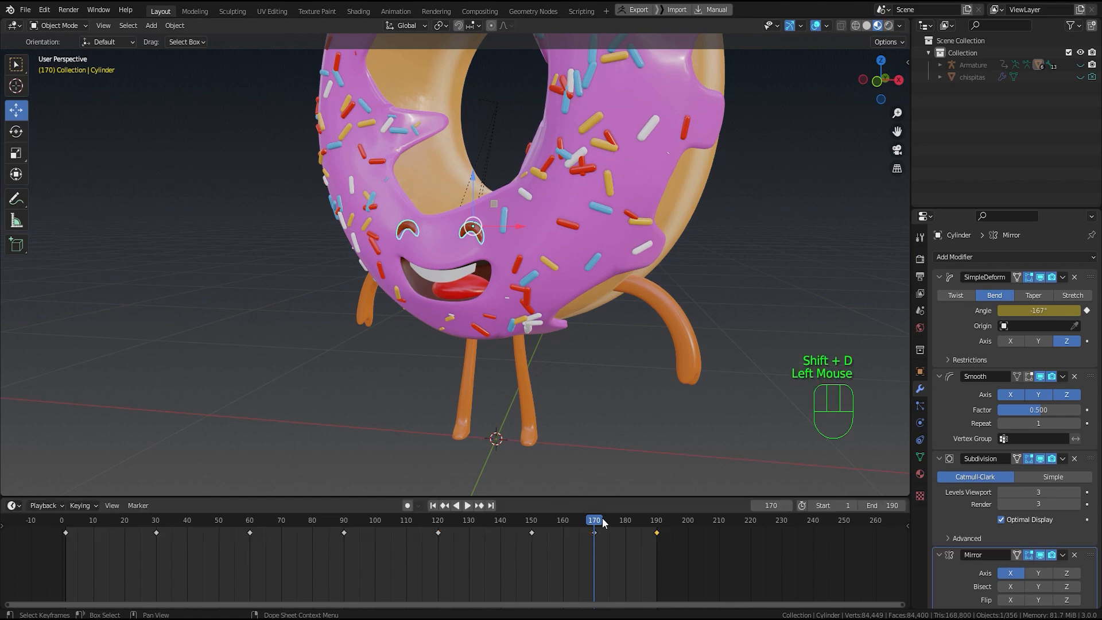
Step: Deselect the eyes and play the animation from frame 1 in front view to check the blinking with the whole donut in sight
drag(602, 518, 80, 553)
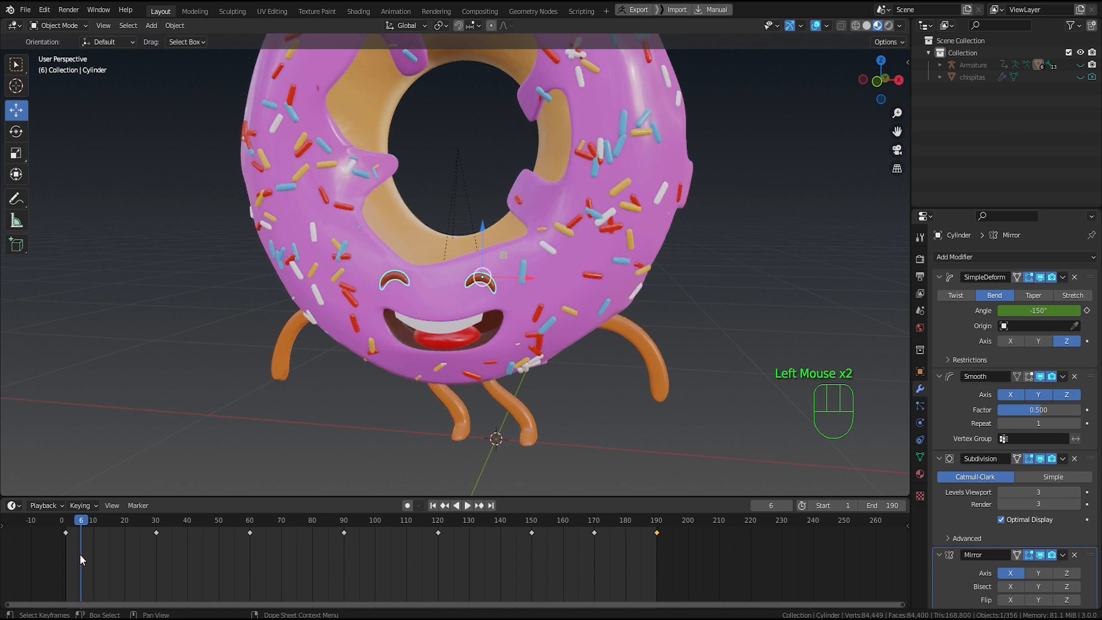
key(KP_1)
click(611, 400)
key(KP_1)
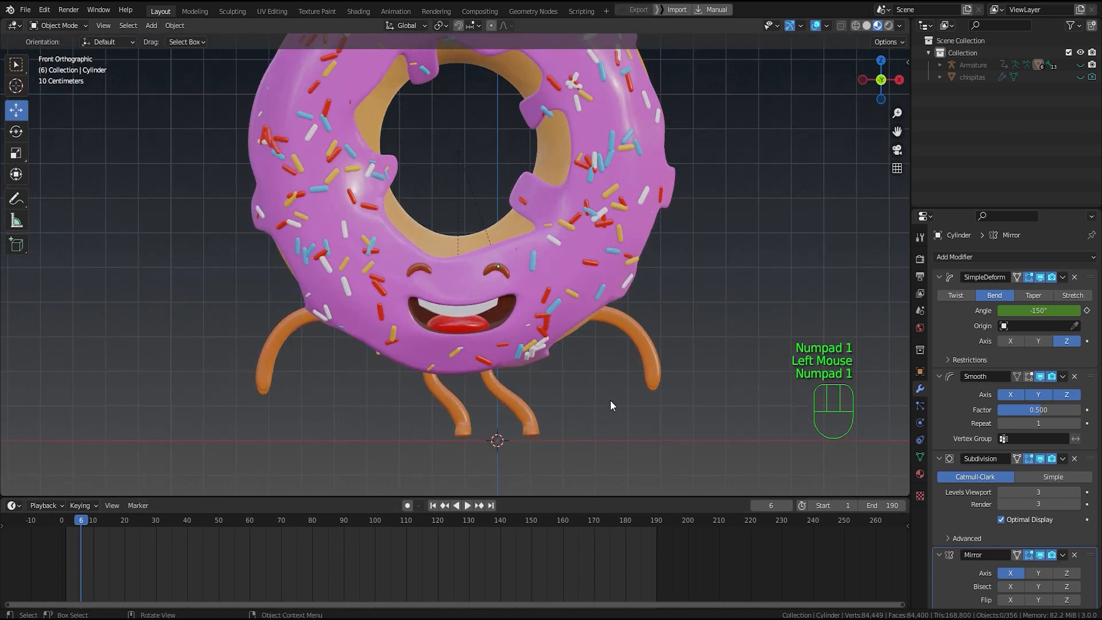
drag(78, 521, 64, 526)
key(space)
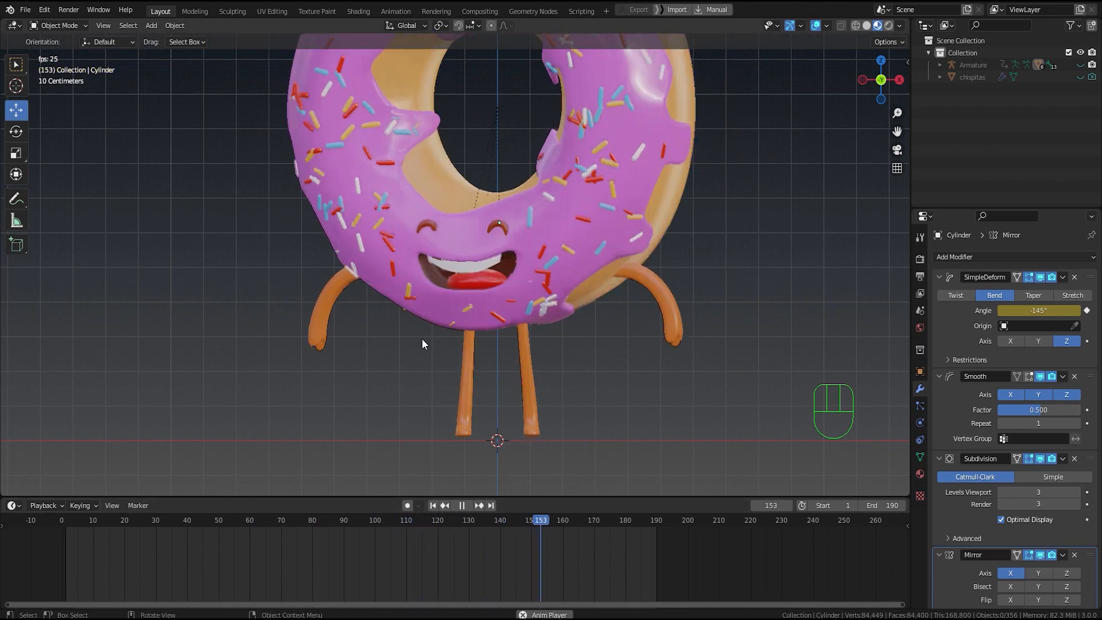
scroll(515, 317, down, 2)
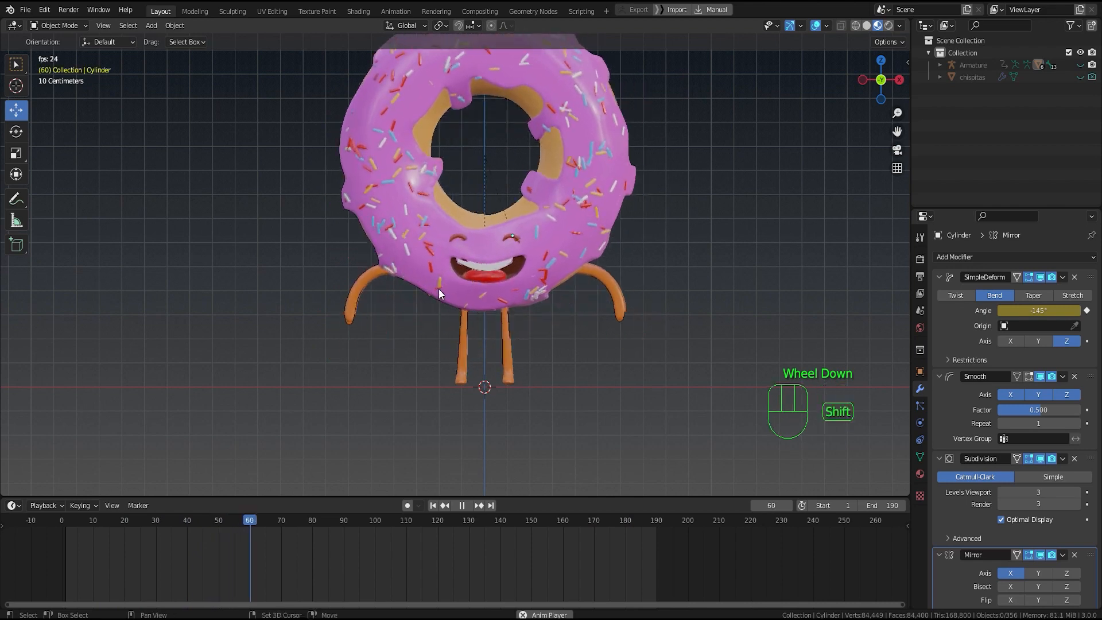
shift+middle_drag(439, 289, 441, 339)
key(space)
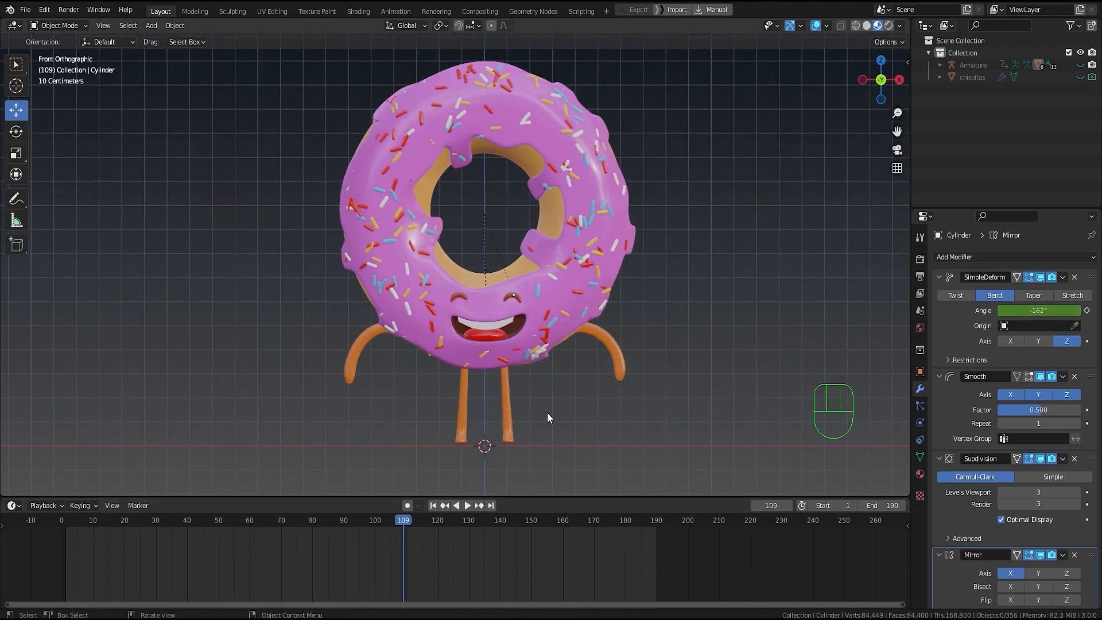
Step: Shrink the timeline to enlarge the 3D viewport and view the whole donut in perspective
drag(528, 497, 527, 557)
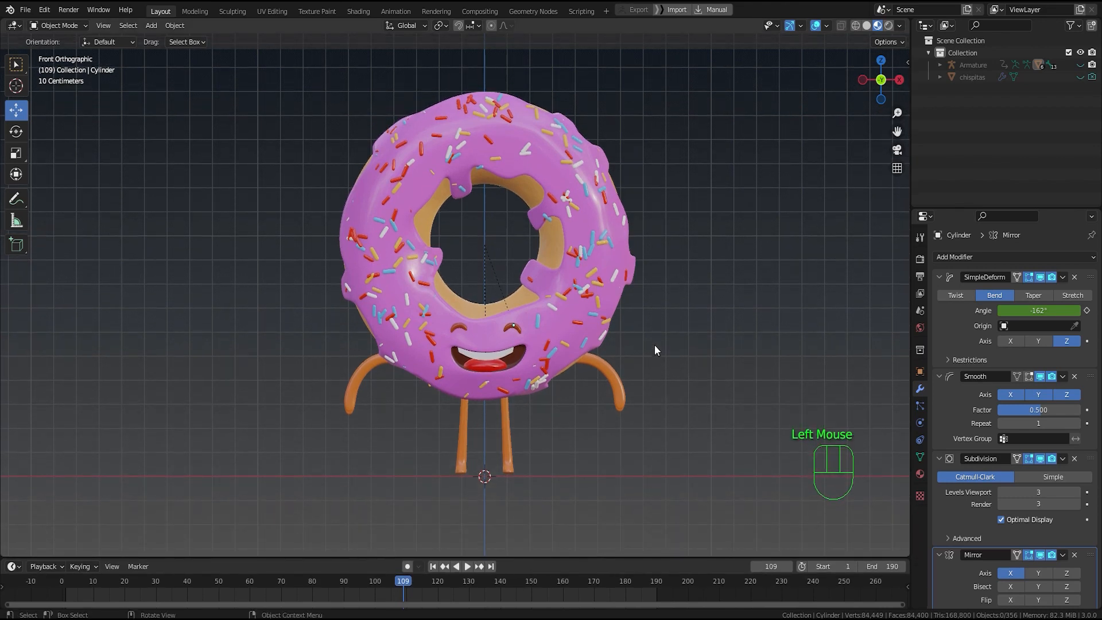
mouse_move(655, 345)
middle_down()
mouse_move(647, 330)
mouse_move(643, 346)
middle_up()
scroll(640, 332, down, 1)
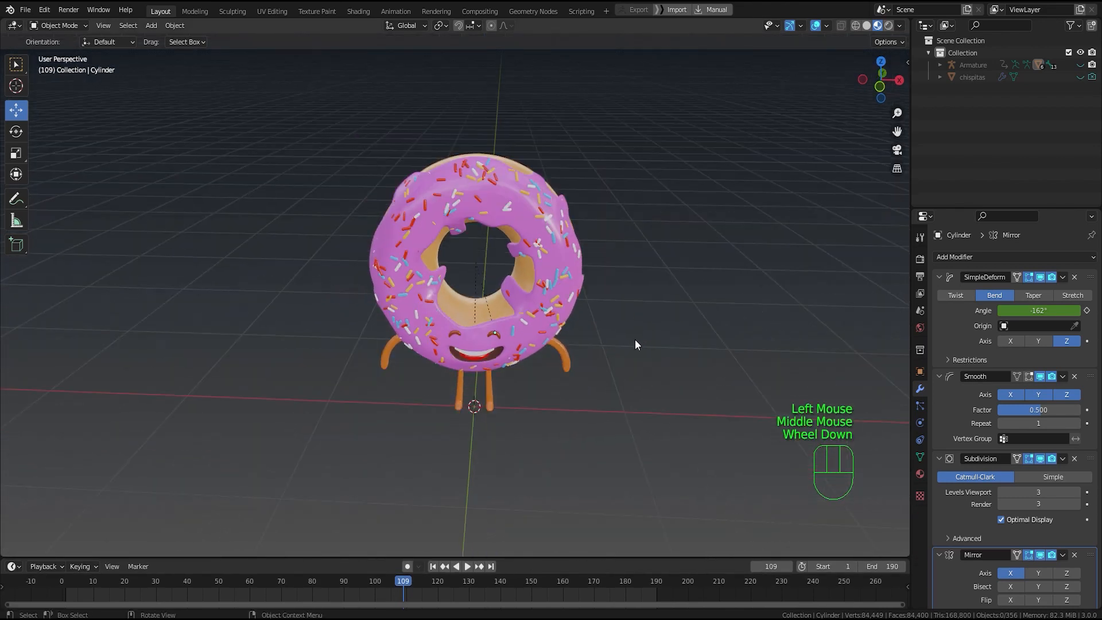
Step: Show the "luces y escenario" collection with the lights and backdrop around the donut
scroll(635, 339, up, 1)
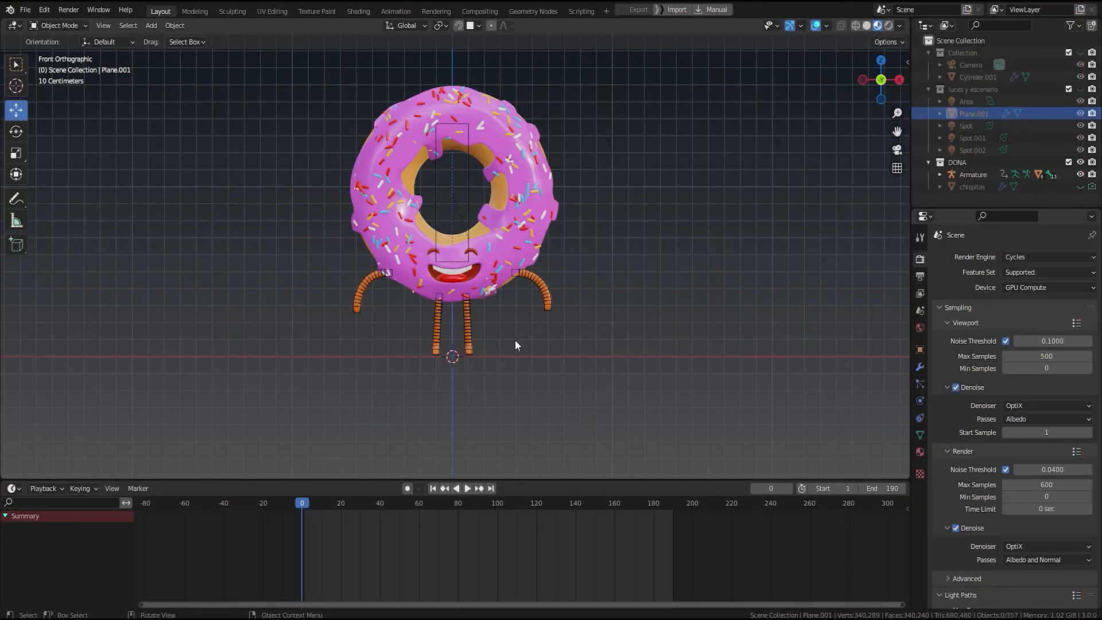
shift+middle_drag(517, 329, 530, 299)
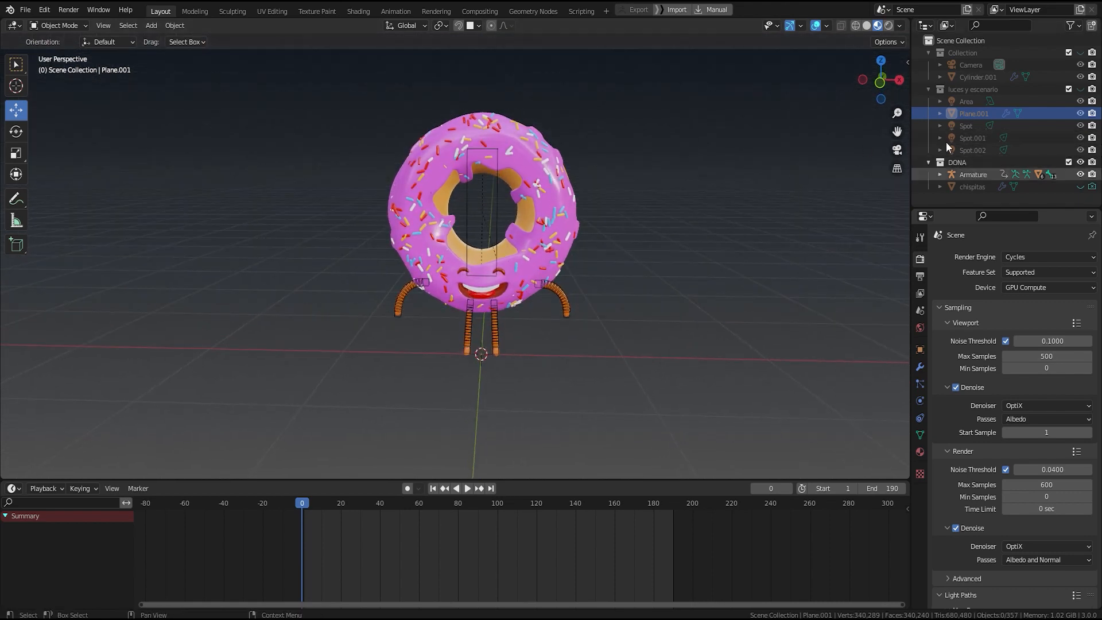
click(1081, 89)
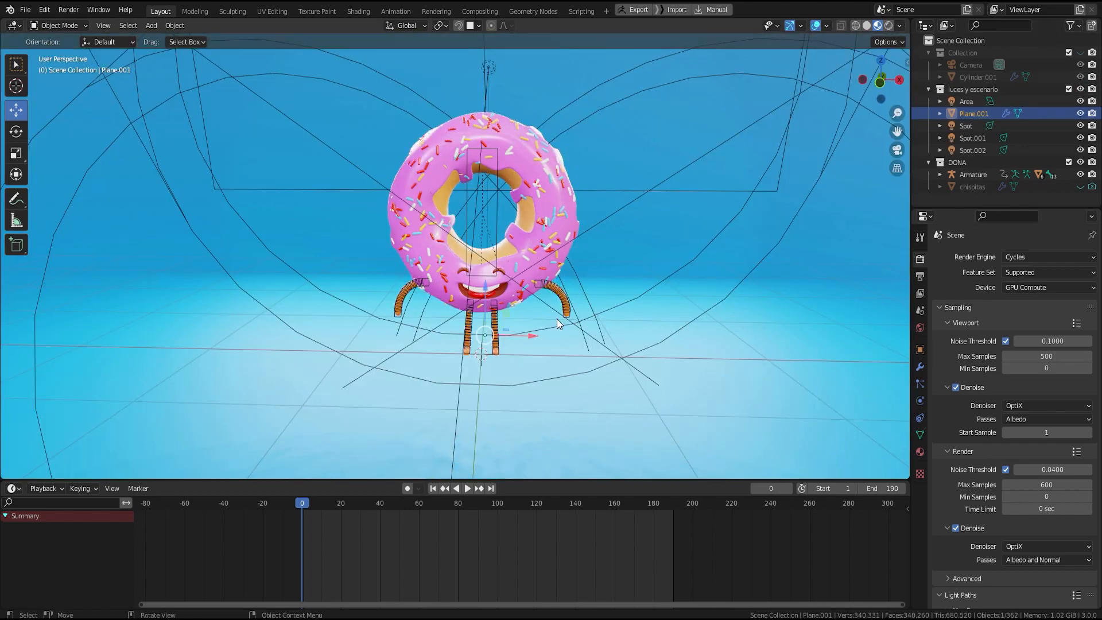
Step: Show the whole stage in solid shading and open the backdrop plane's Bevel modifier settings for inspection
scroll(557, 319, down, 3)
middle_drag(557, 318, 572, 254)
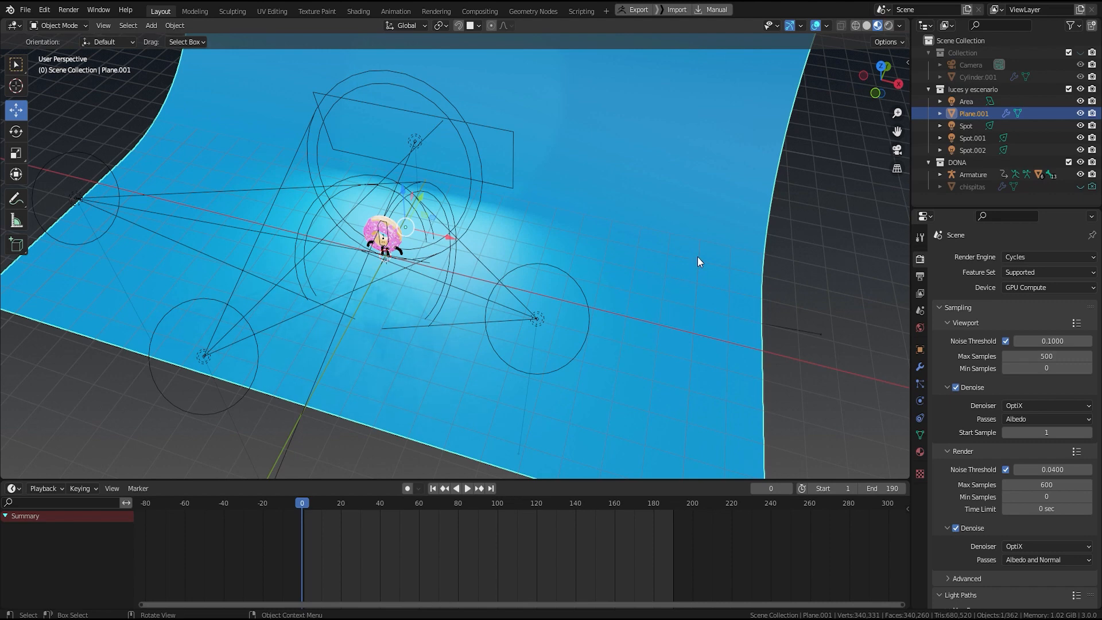
scroll(697, 257, down, 4)
middle_drag(632, 277, 612, 297)
scroll(612, 294, up, 2)
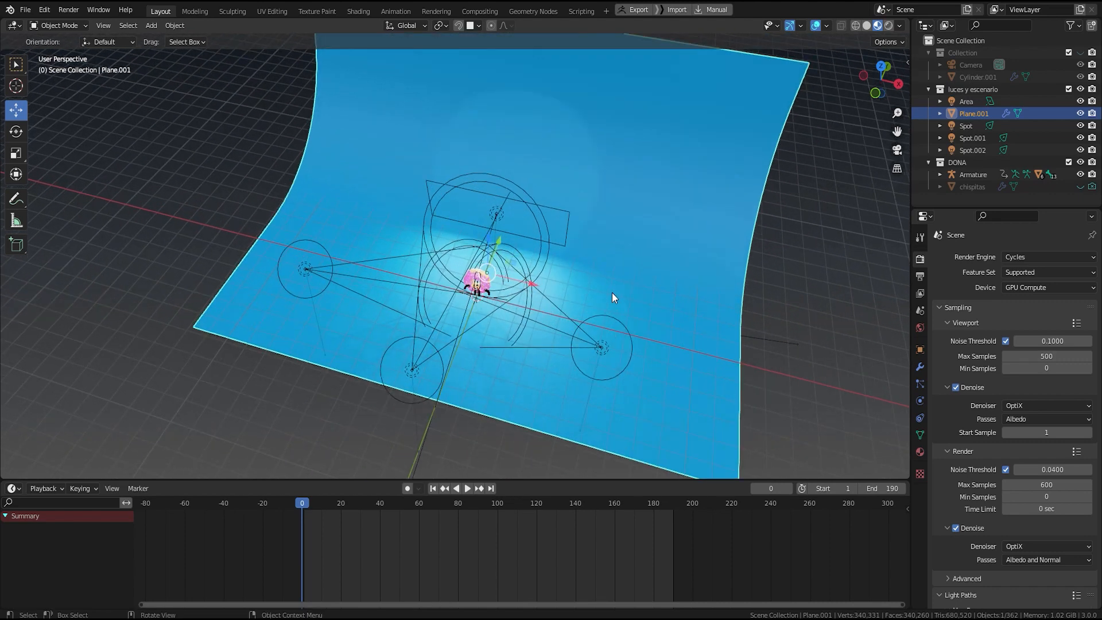
click(865, 25)
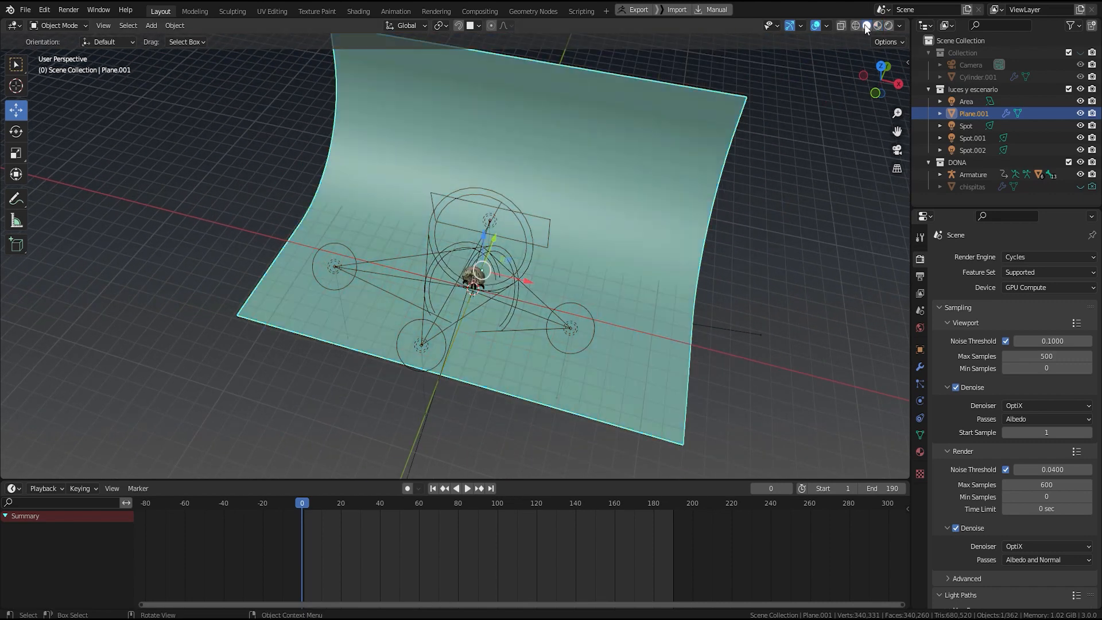
scroll(559, 277, up, 1)
mouse_move(689, 281)
middle_down()
mouse_move(706, 291)
mouse_move(689, 263)
mouse_move(693, 278)
middle_up()
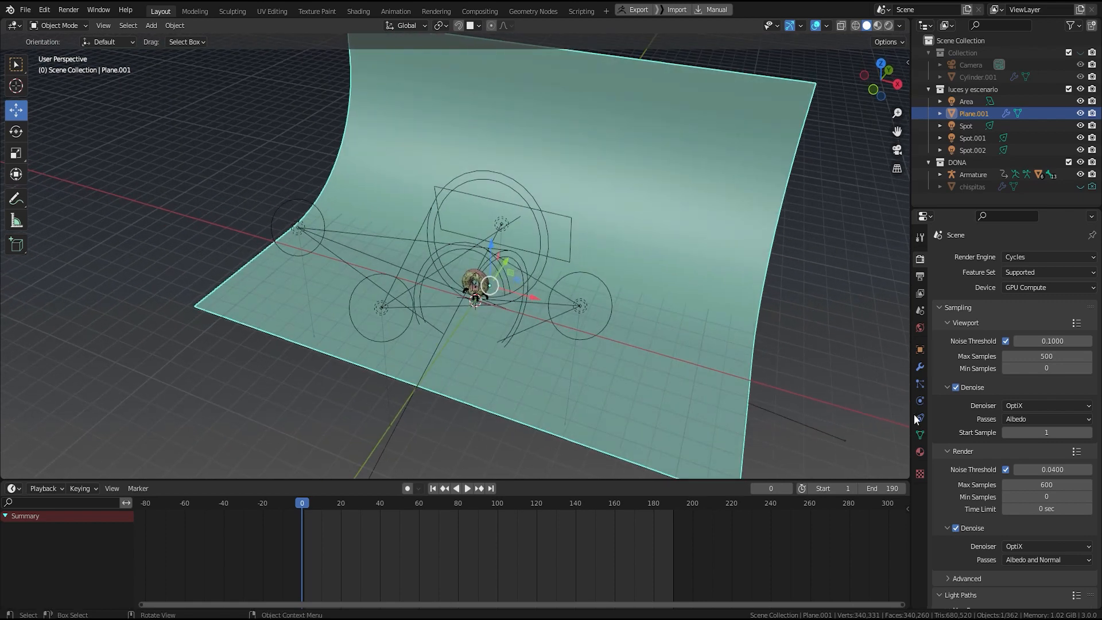
click(920, 368)
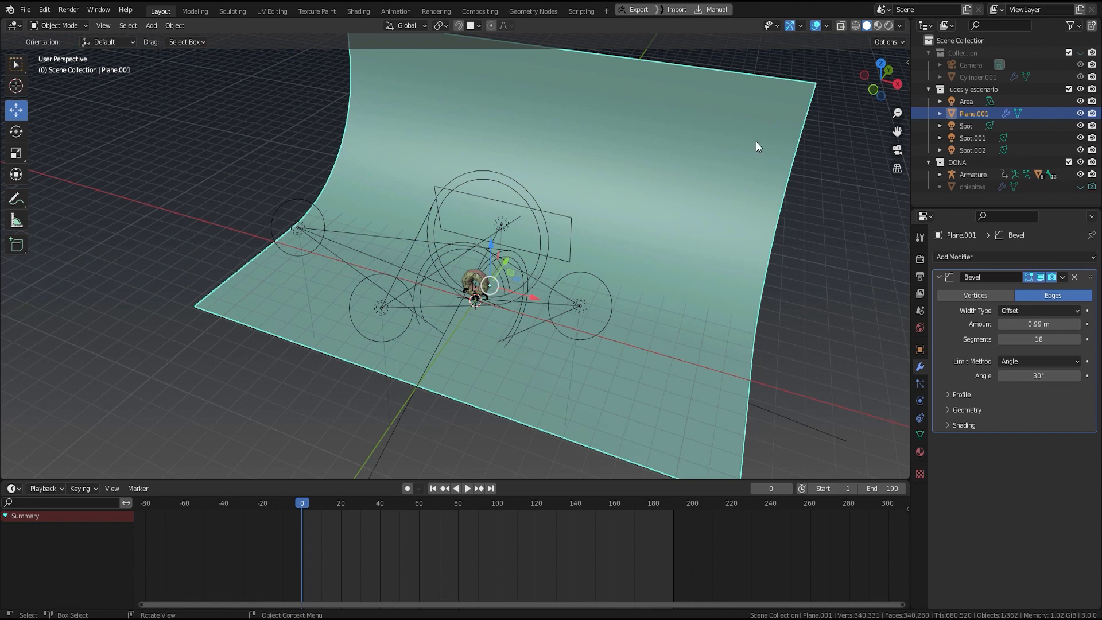
Step: Turn on the wireframe overlay and inspect the backdrop's bevelled curve in Edit Mode
key(Tab)
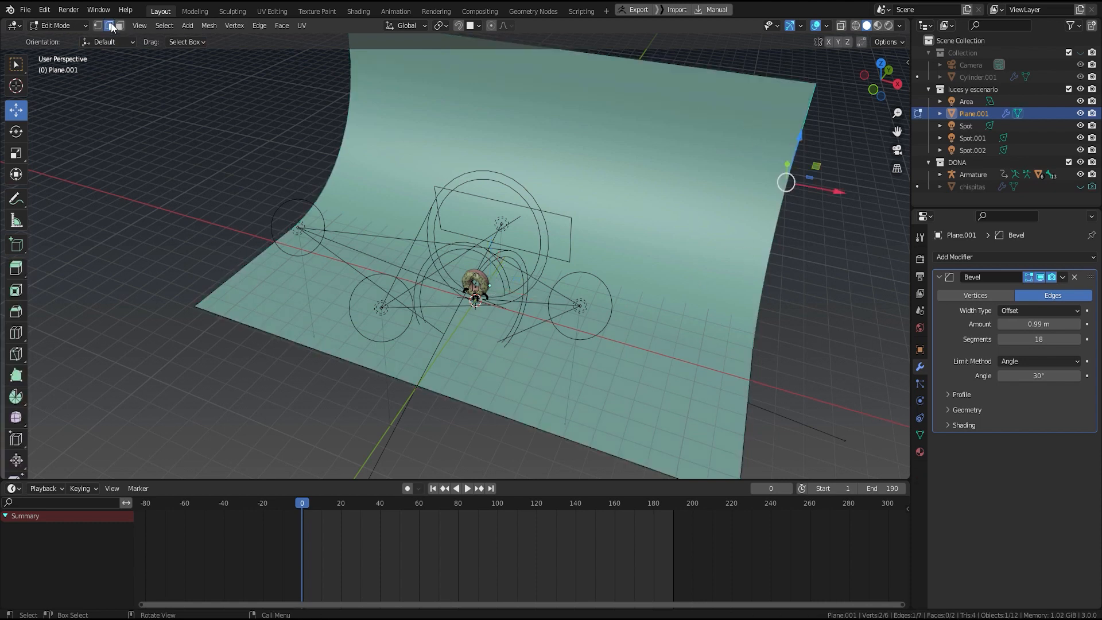
key(Tab)
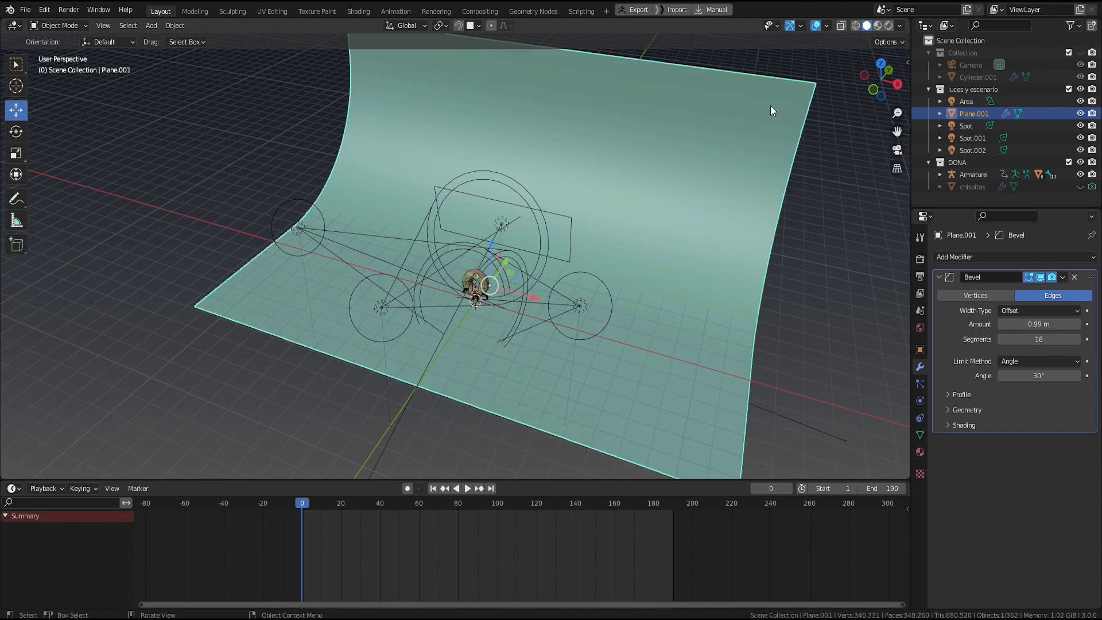
click(828, 26)
click(756, 232)
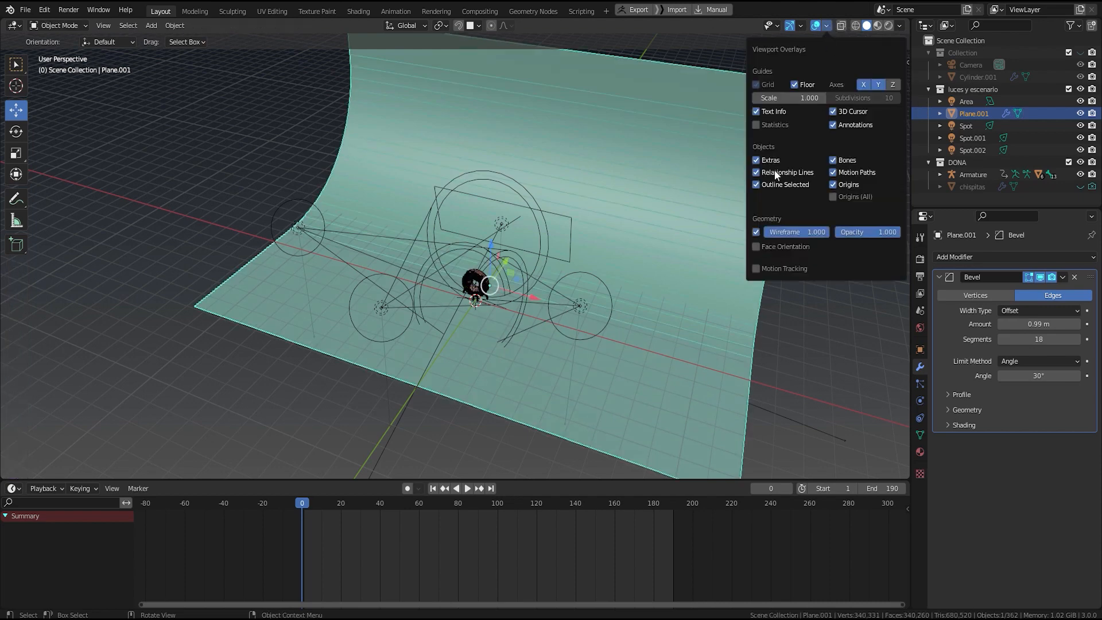
middle_drag(617, 292, 571, 279)
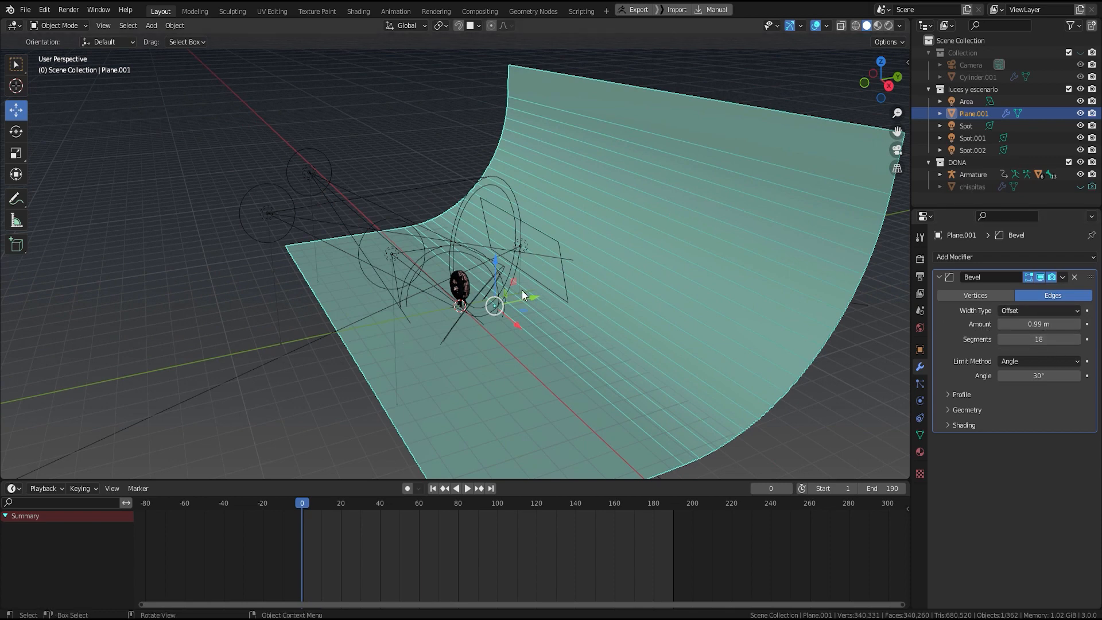
key(Tab)
middle_drag(504, 325, 689, 305)
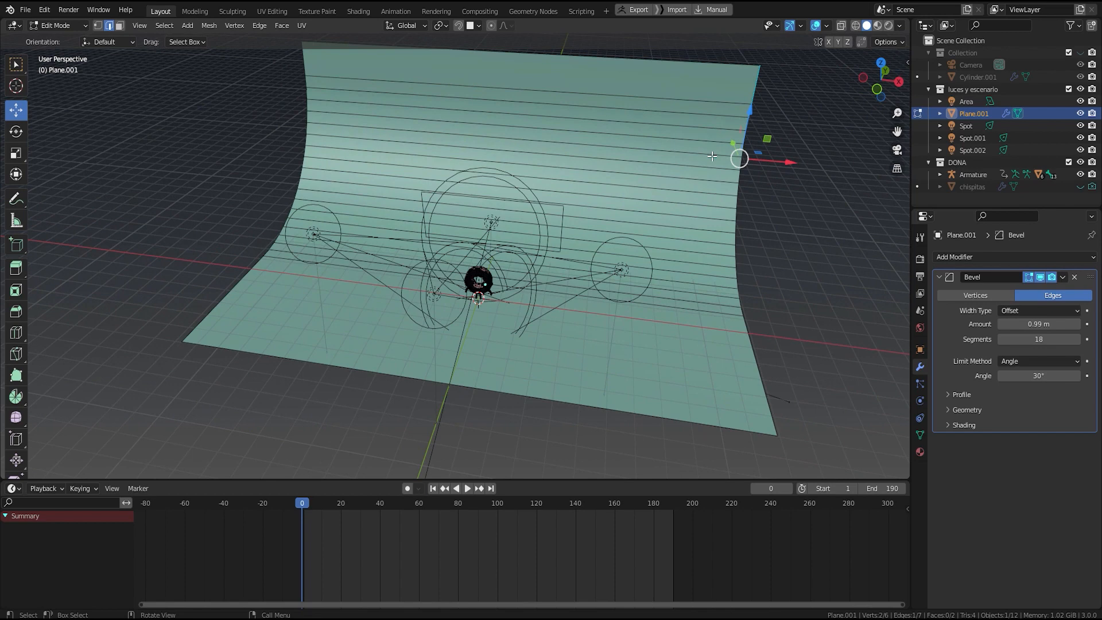
Step: Turn off the wireframe overlay, enlarge the timeline slightly and return the backdrop to Object Mode
click(827, 26)
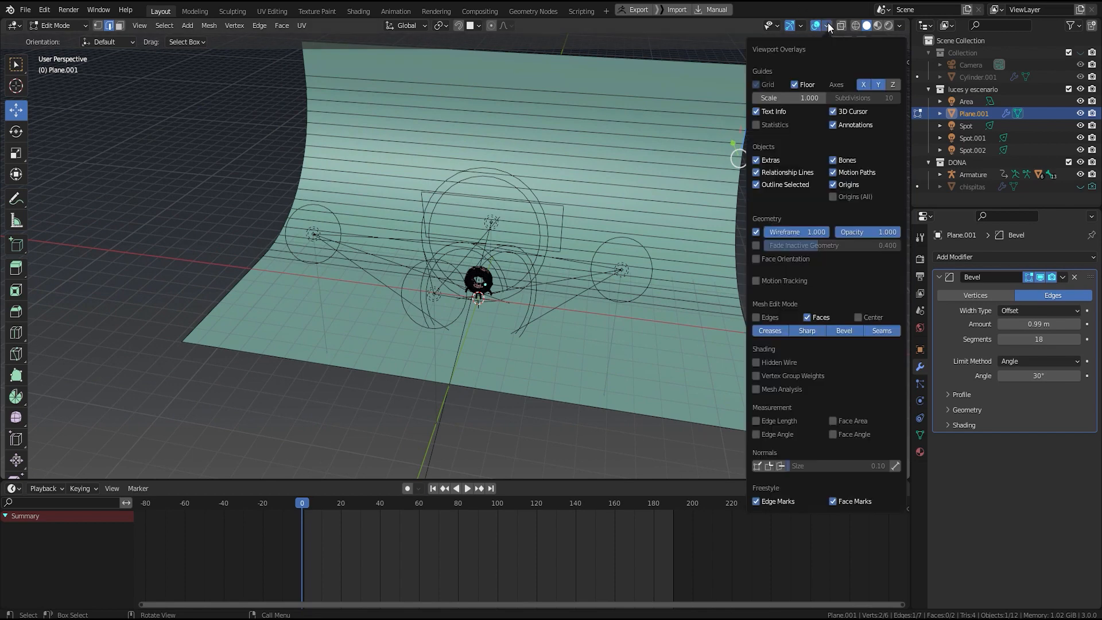
click(757, 232)
scroll(620, 322, up, 2)
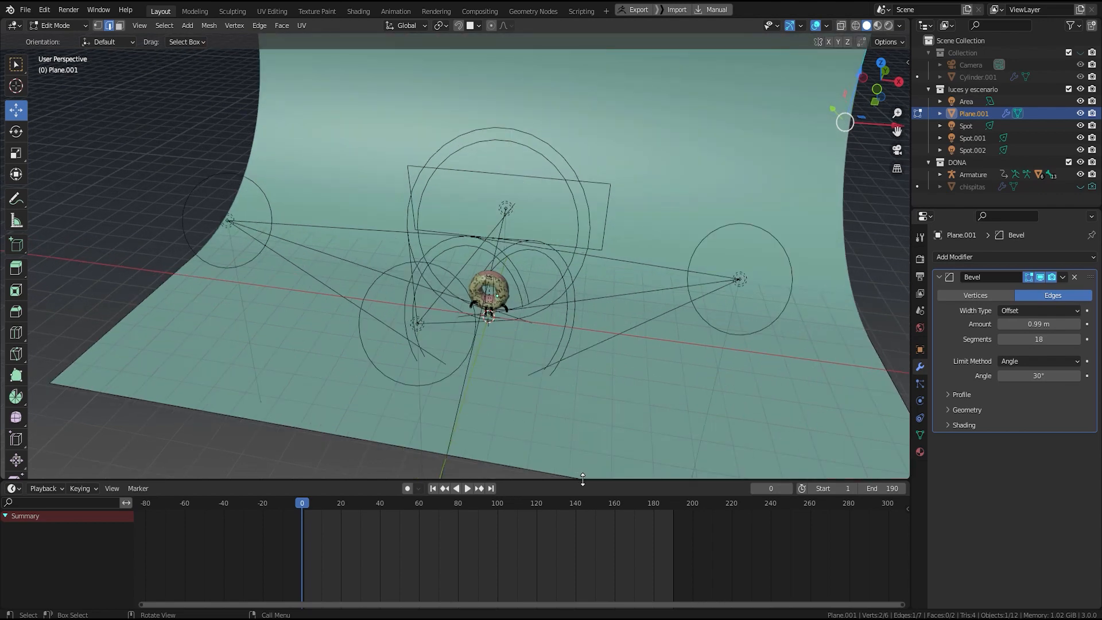
drag(584, 481, 583, 462)
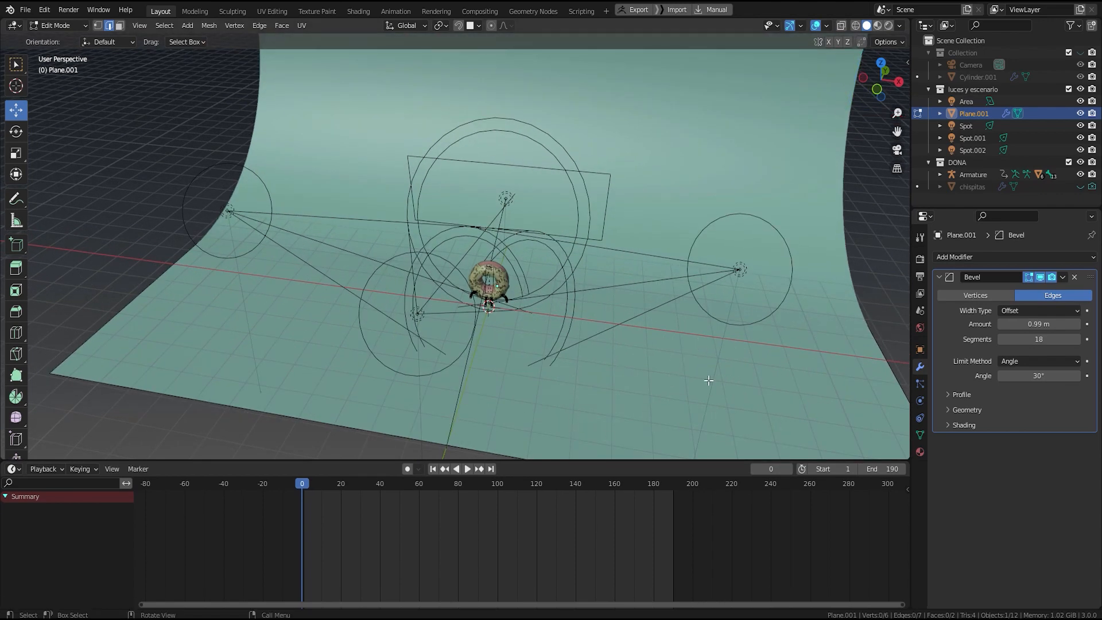
key(Tab)
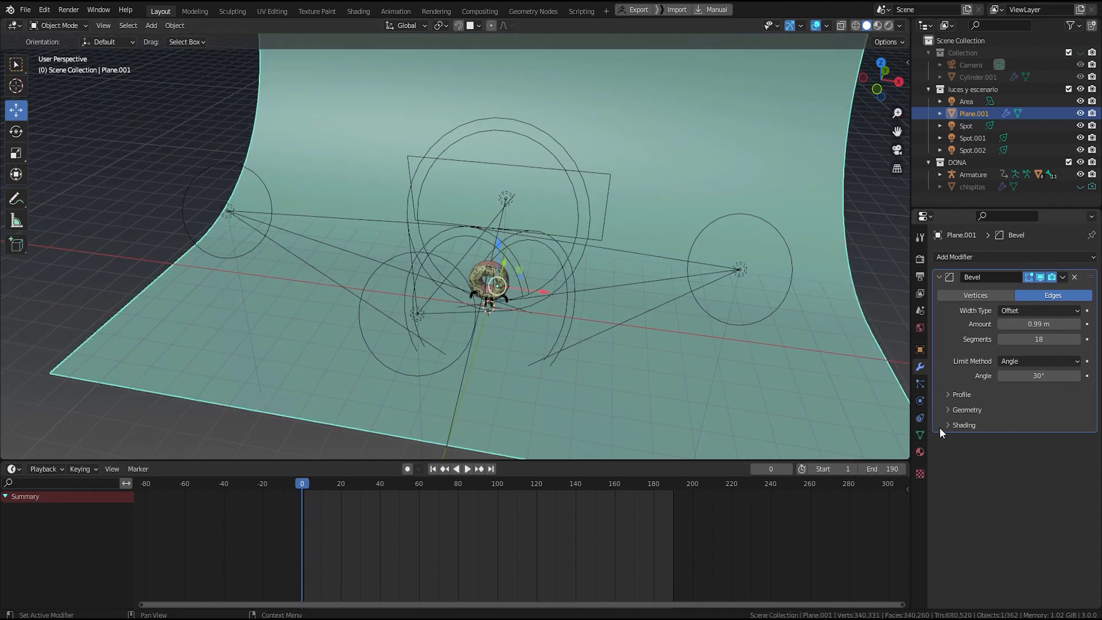
Step: Open the backdrop's "escenario" material and review its base color and surface values
click(921, 452)
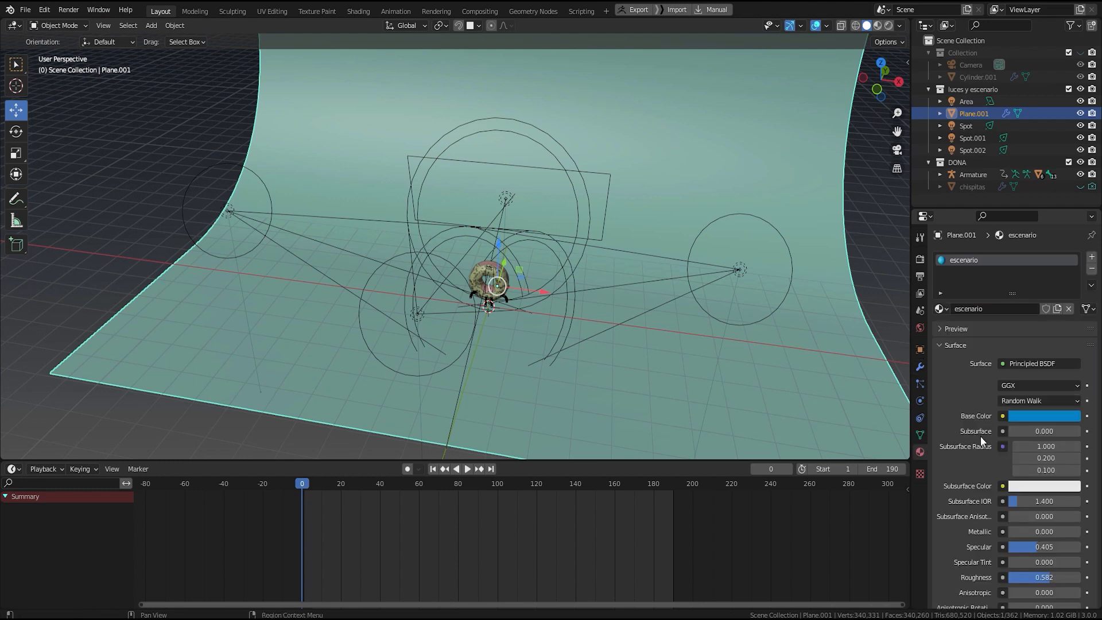
click(1043, 418)
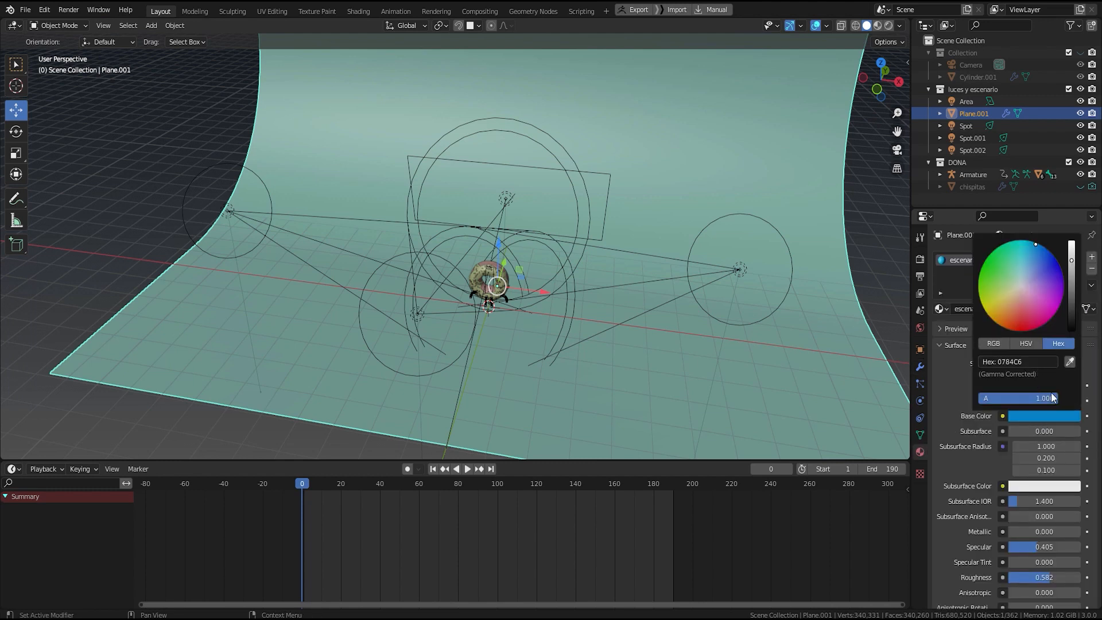
scroll(1034, 409, down, 5)
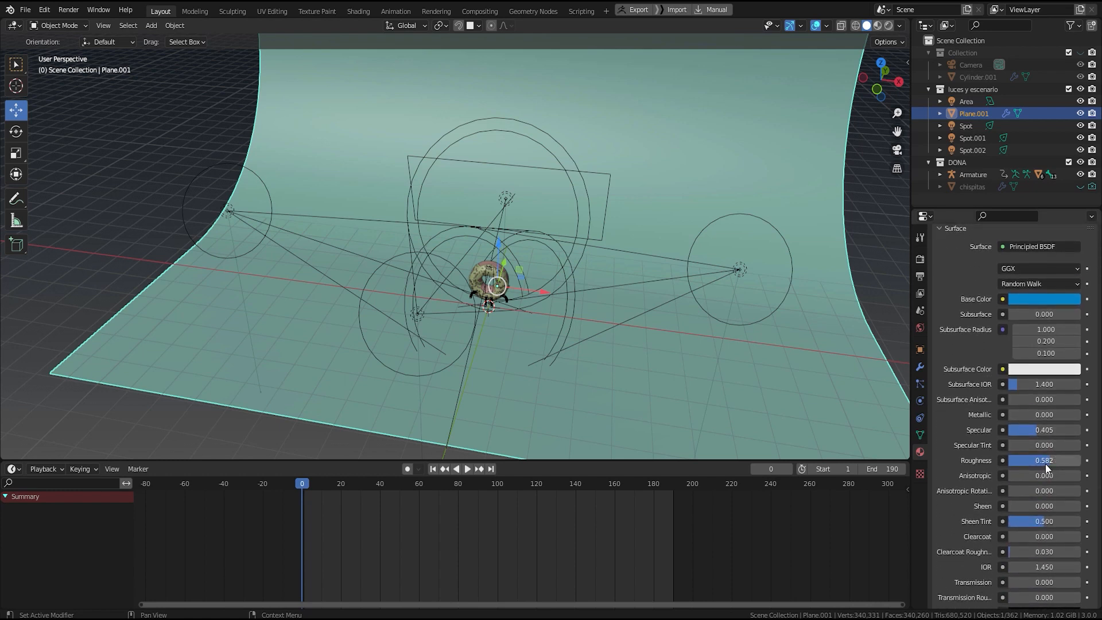
Step: Return to material preview shading and select the area light behind the donut to review its light settings
middle_drag(698, 312, 656, 285)
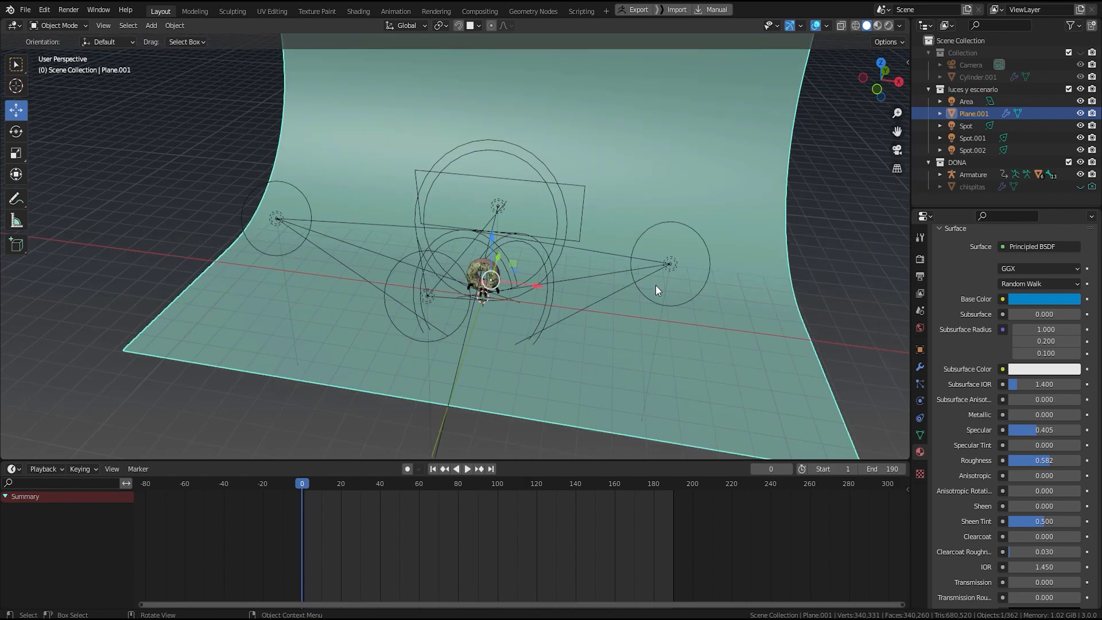
click(877, 26)
middle_drag(577, 334, 635, 196)
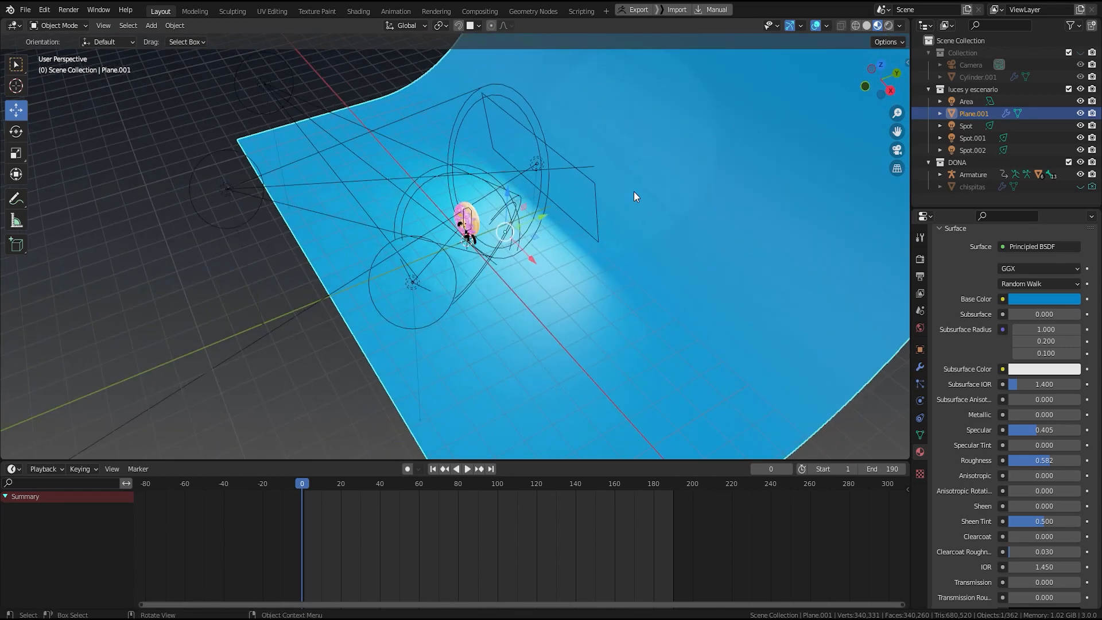
click(596, 201)
middle_drag(560, 276, 529, 283)
scroll(510, 251, up, 5)
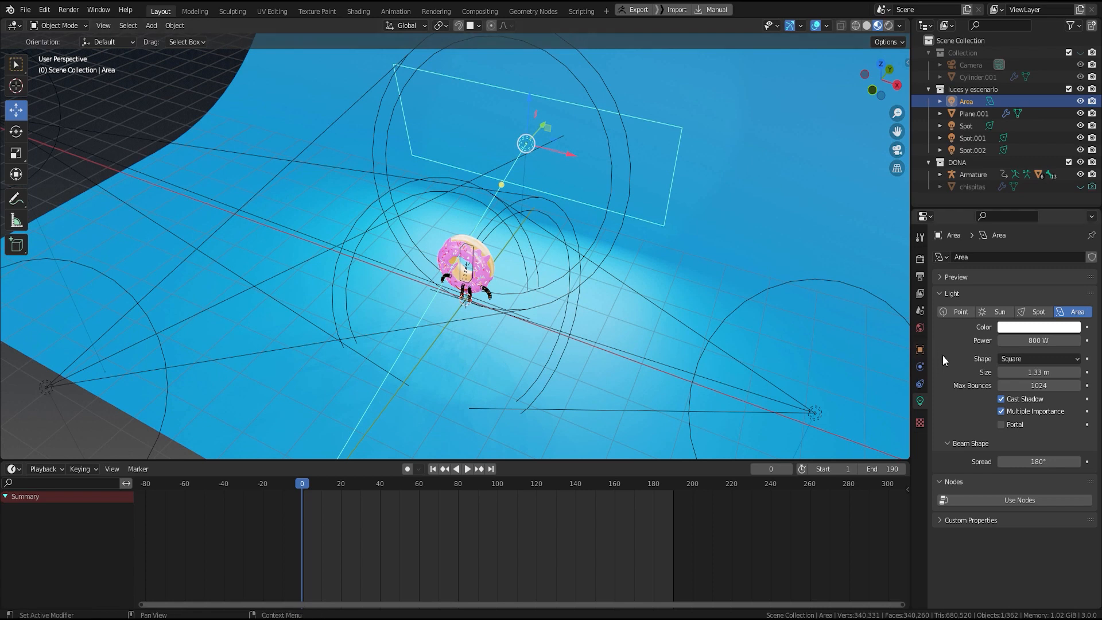
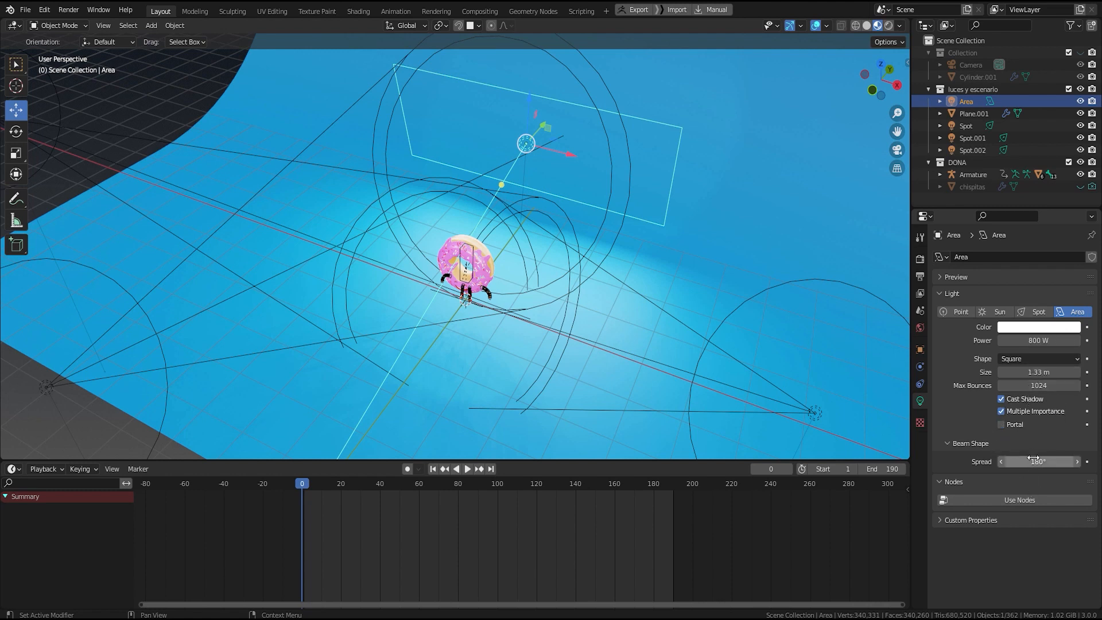
Step: View the stage from above, select the light named Spot and inspect its color
scroll(614, 250, down, 5)
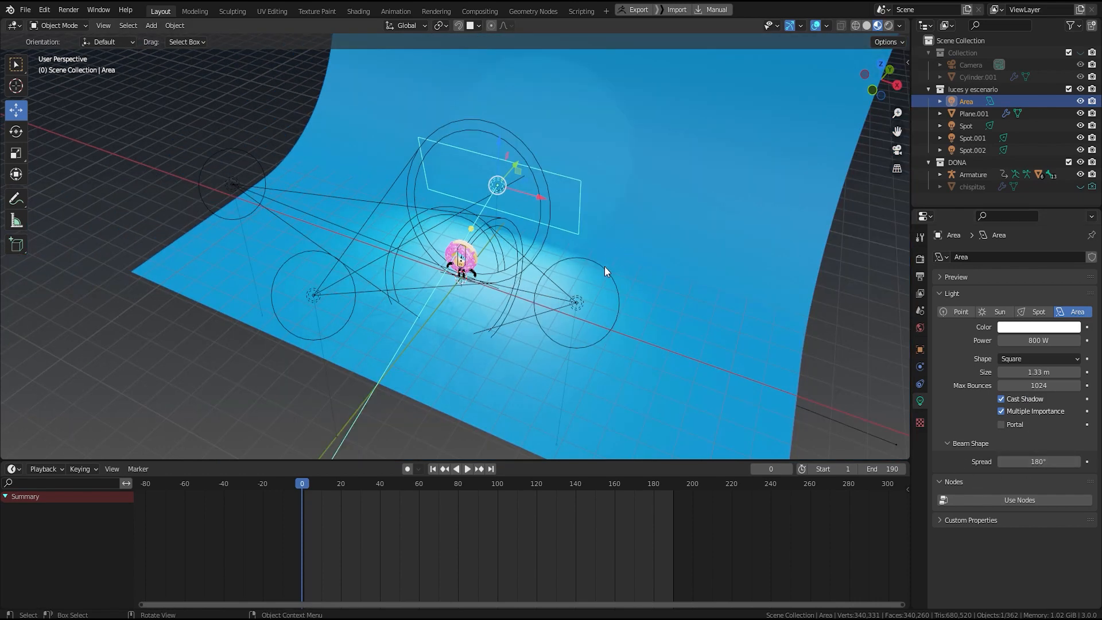
scroll(604, 266, up, 3)
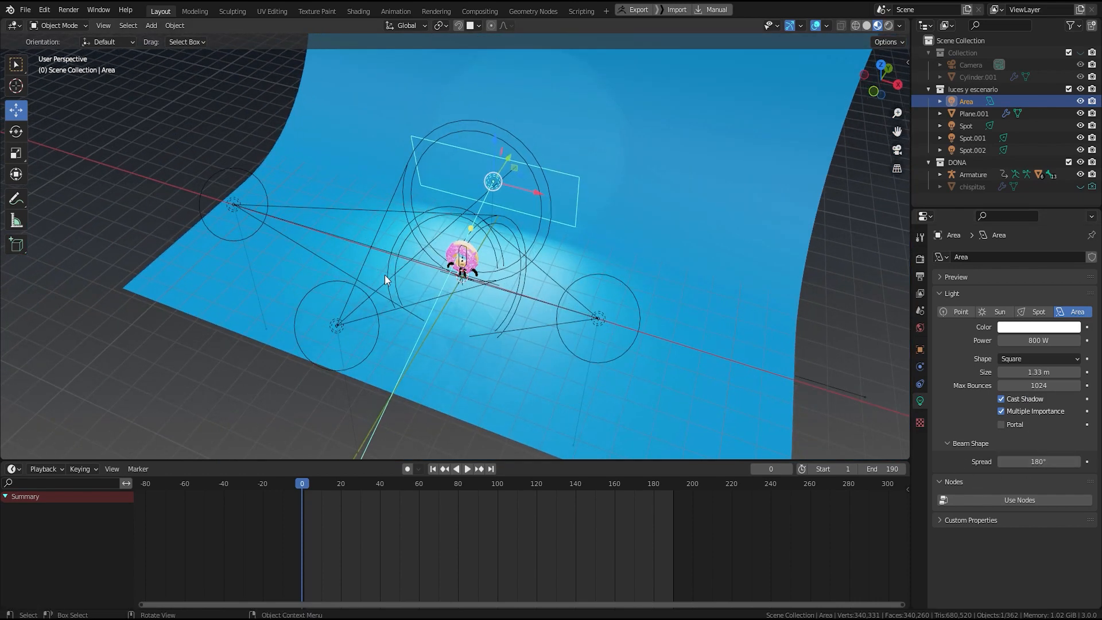
key(KP_7)
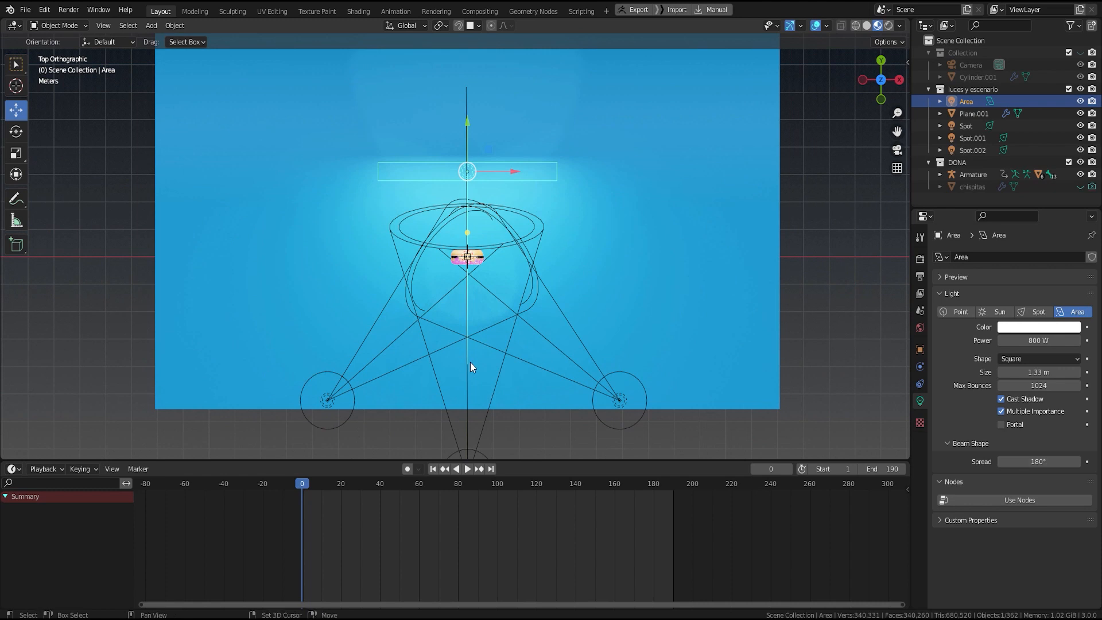
shift+middle_drag(470, 362, 489, 218)
click(638, 261)
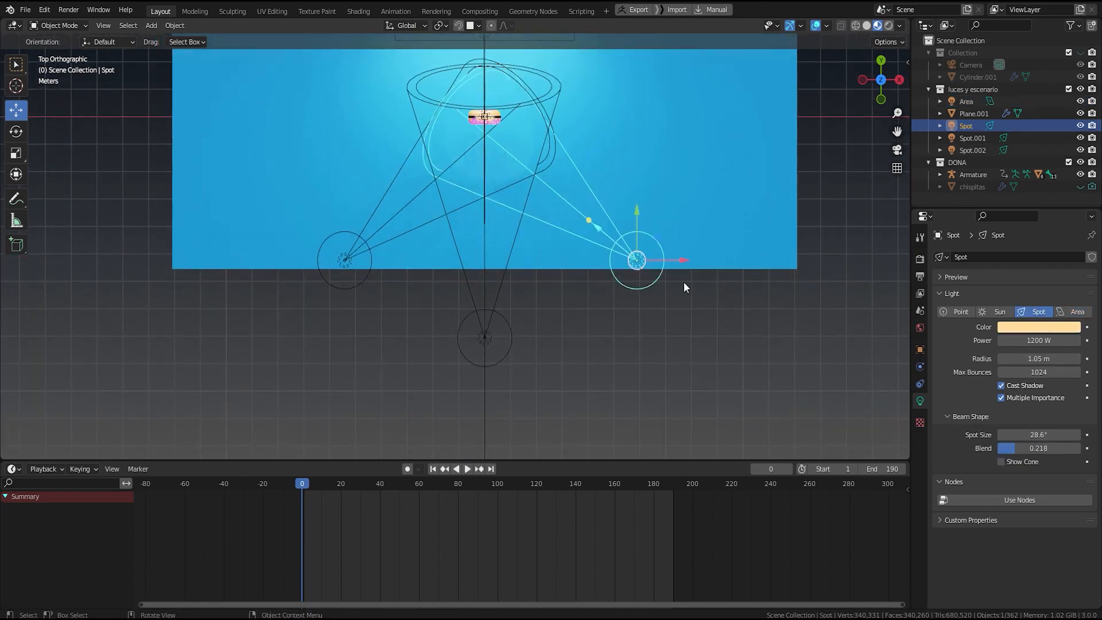
click(1053, 326)
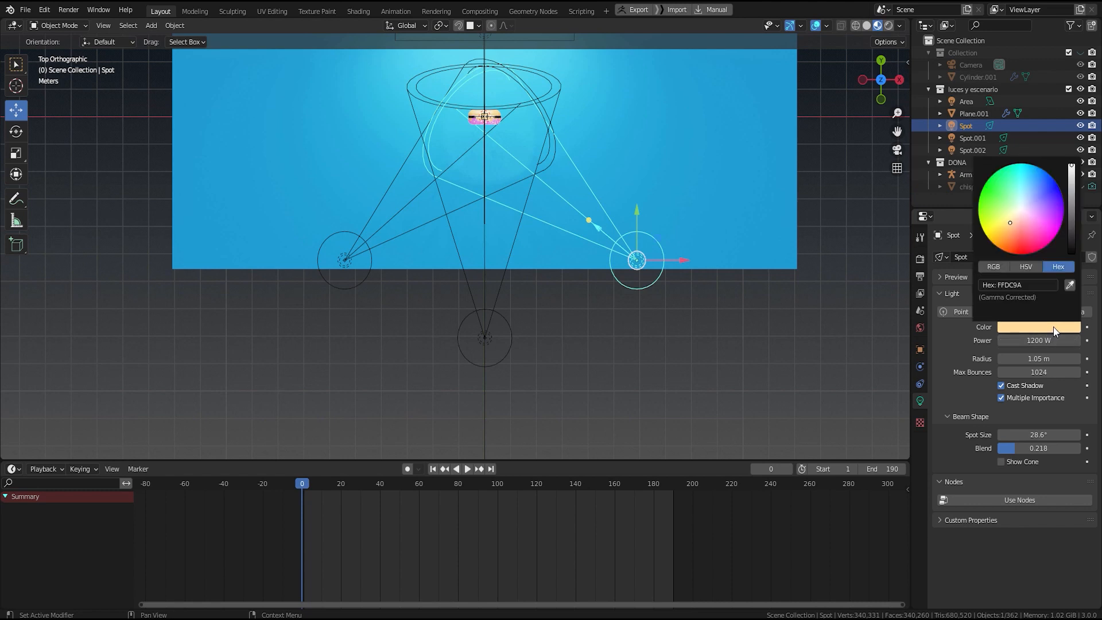
Step: Inspect the light colors and settings of Spot.001 and Spot.002 one after the other
click(347, 257)
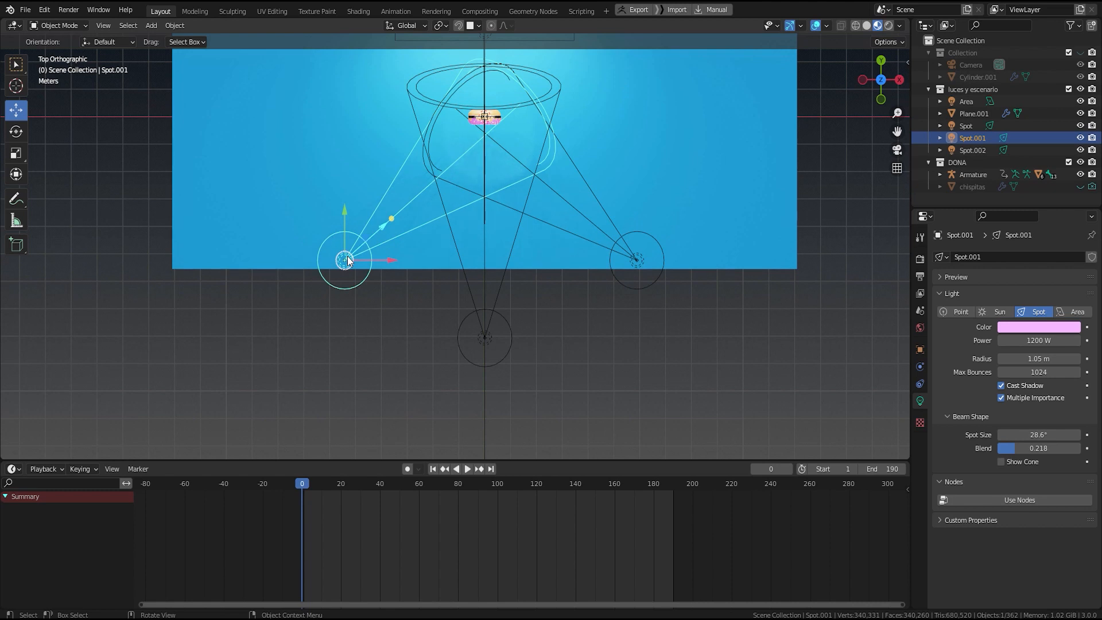
click(1045, 327)
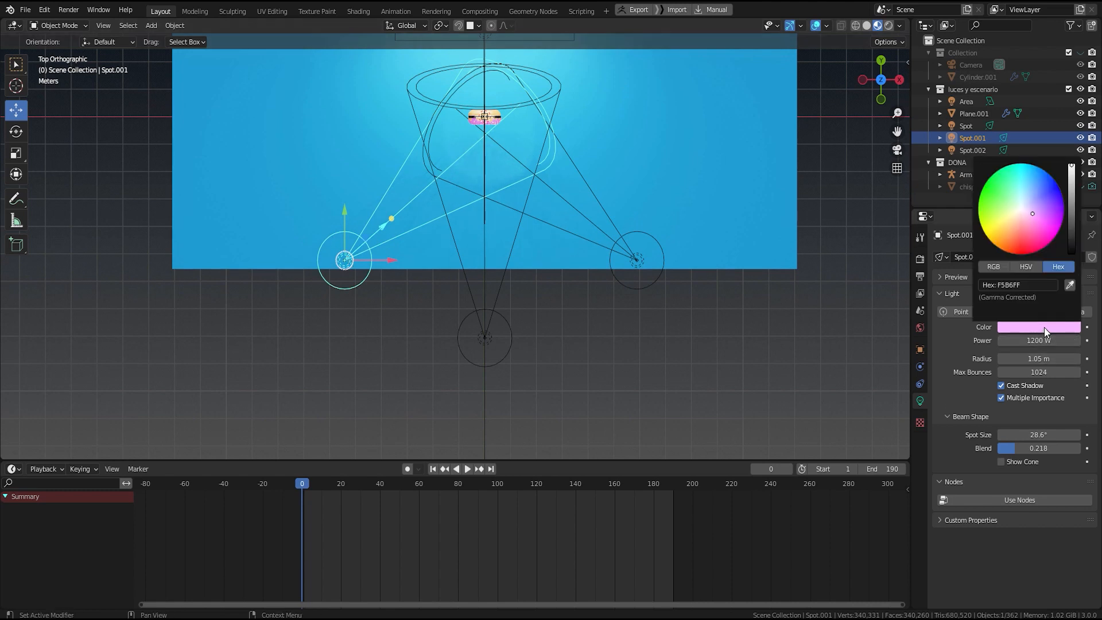
click(489, 332)
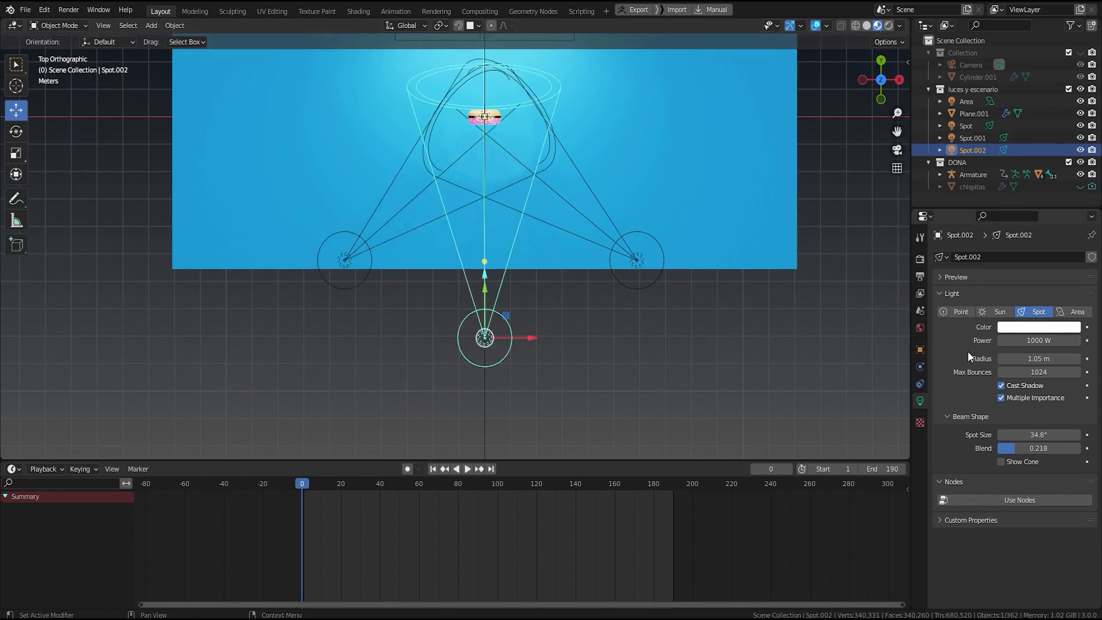
click(1060, 327)
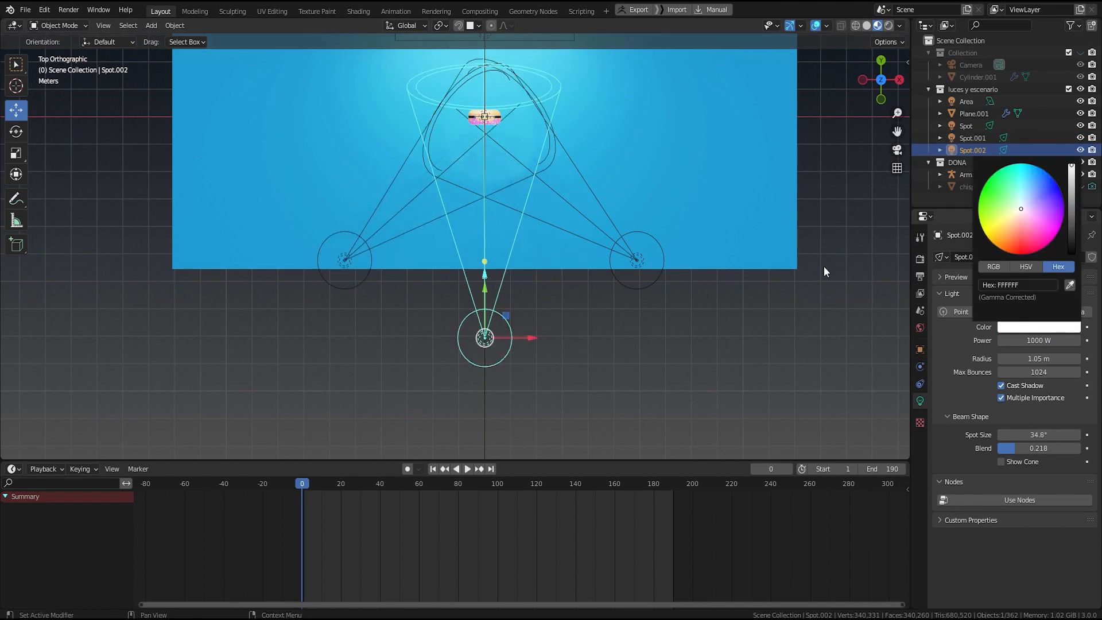
Step: Show the objects of "Collection" with the podium under the donut, leaving the camera hidden
middle_drag(546, 274, 528, 192)
scroll(536, 247, up, 6)
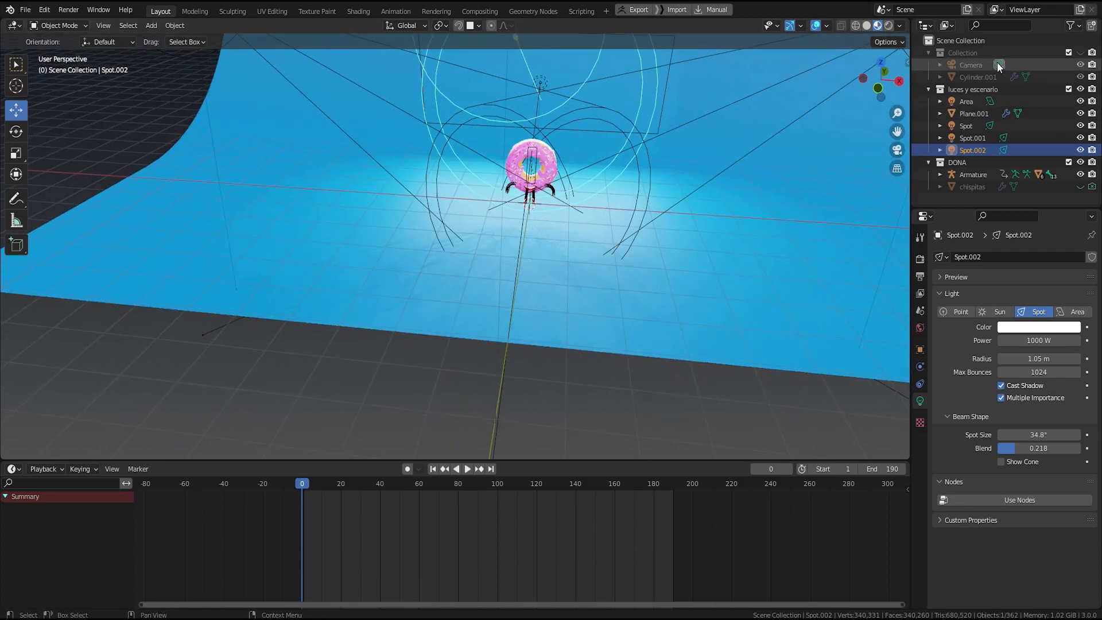
click(1081, 65)
click(1080, 53)
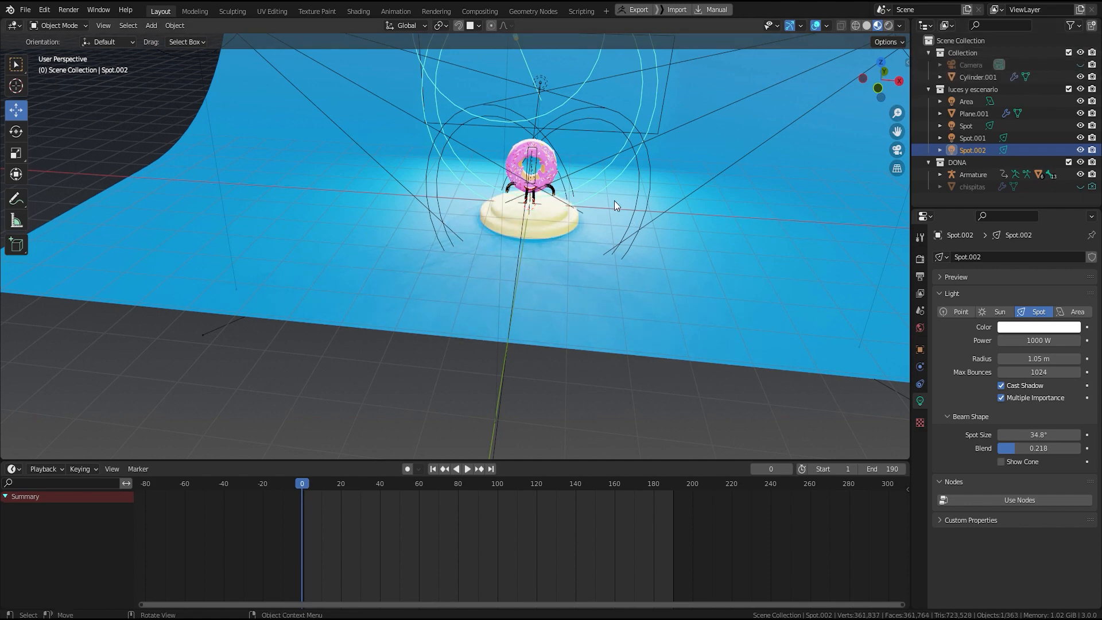
Step: Select the podium cylinder under the donut in perspective view to review its material
scroll(555, 174, up, 6)
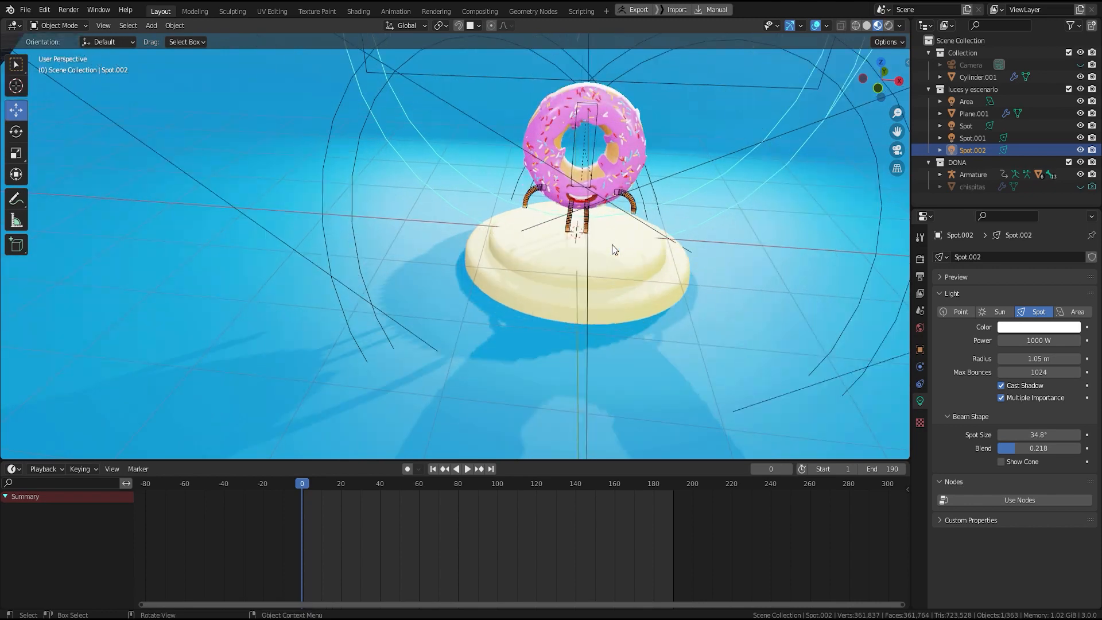
key(KP_1)
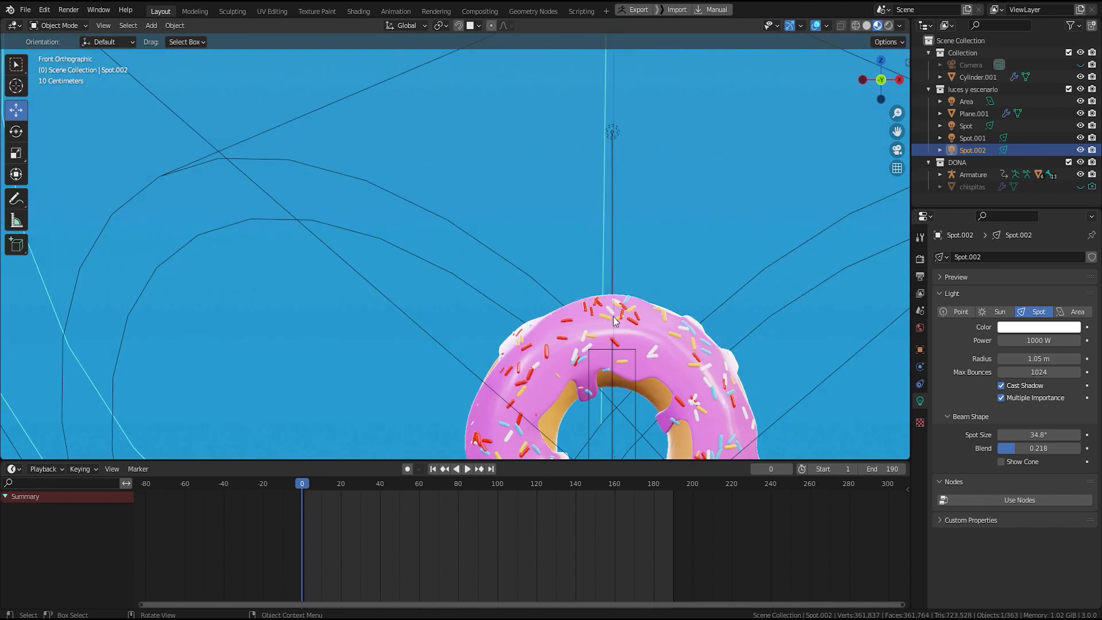
middle_drag(616, 320, 581, 327)
click(539, 198)
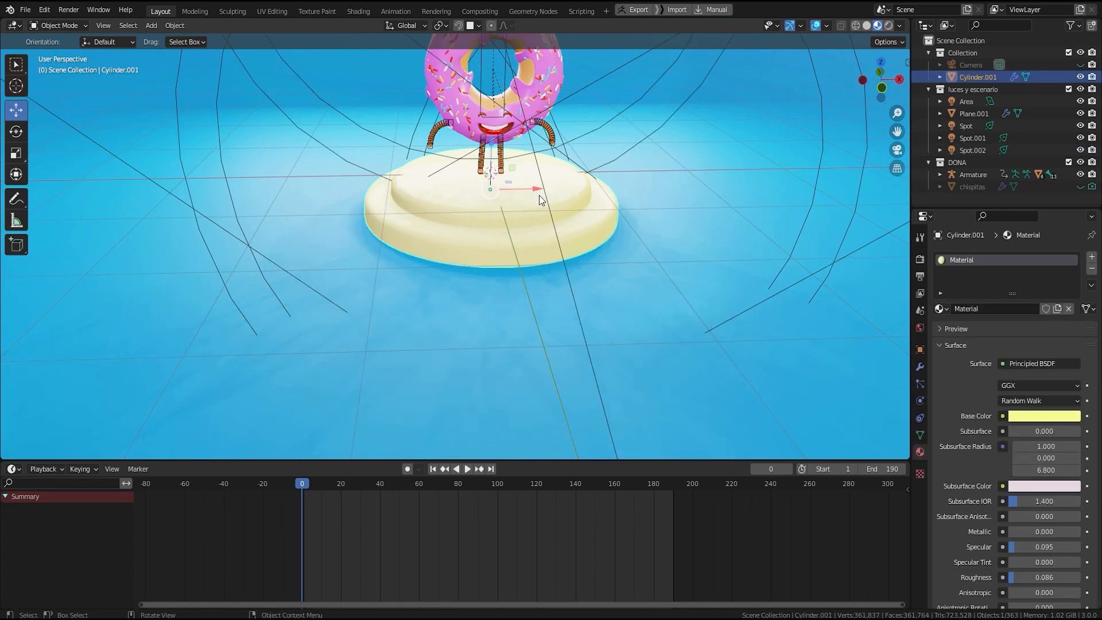
Step: Examine the topology of the podium cylinder's mesh in Edit Mode using solid shading
middle_drag(573, 174, 576, 221)
key(Tab)
scroll(576, 220, up, 5)
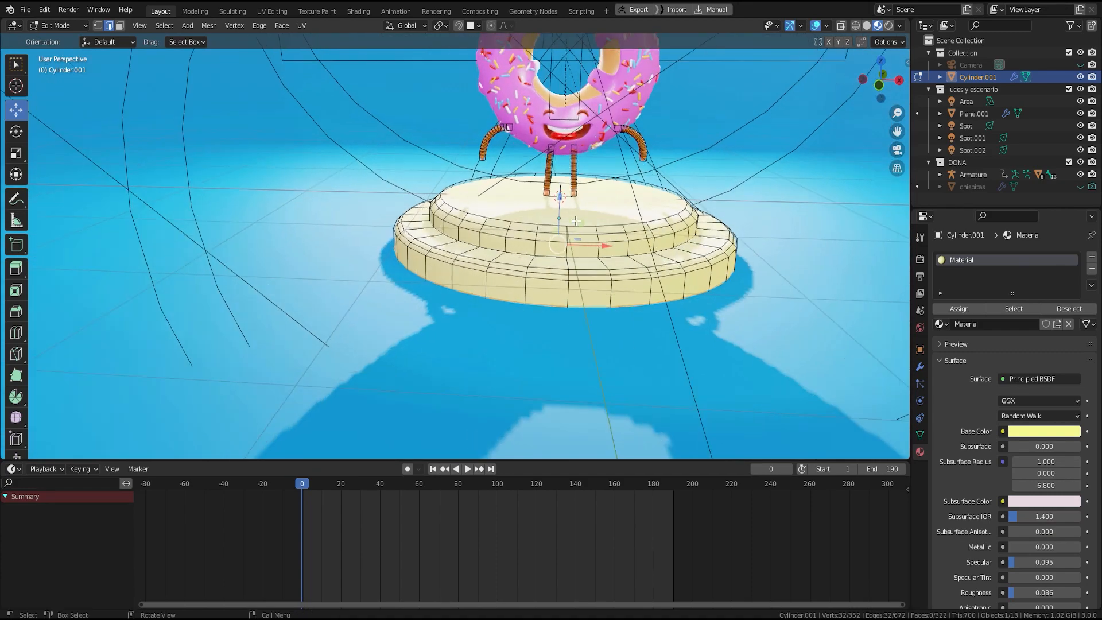
scroll(576, 221, up, 1)
click(867, 25)
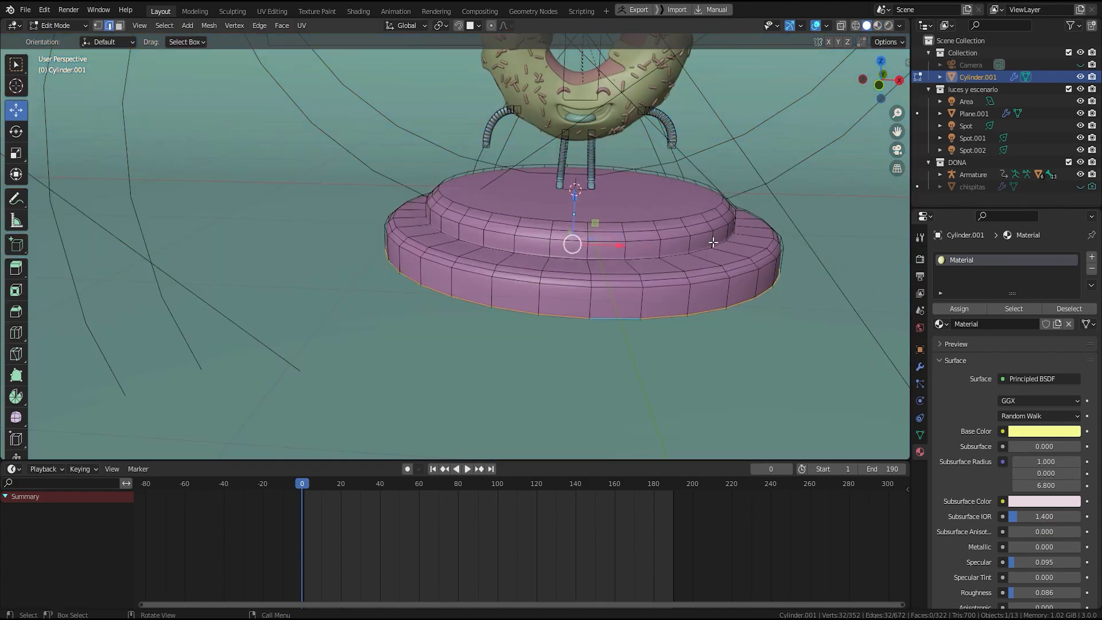
mouse_move(692, 315)
middle_down()
mouse_move(689, 277)
mouse_move(694, 299)
middle_up()
shift+middle_drag(696, 348, 583, 118)
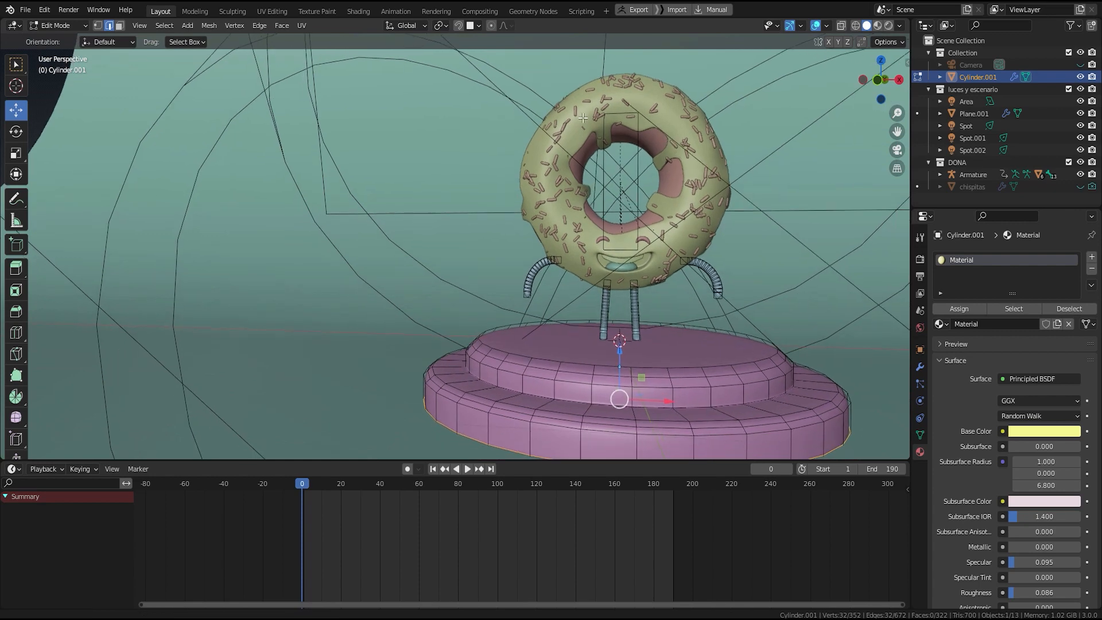
scroll(697, 352, down, 4)
mouse_move(685, 383)
middle_down()
mouse_move(689, 414)
mouse_move(687, 382)
middle_up()
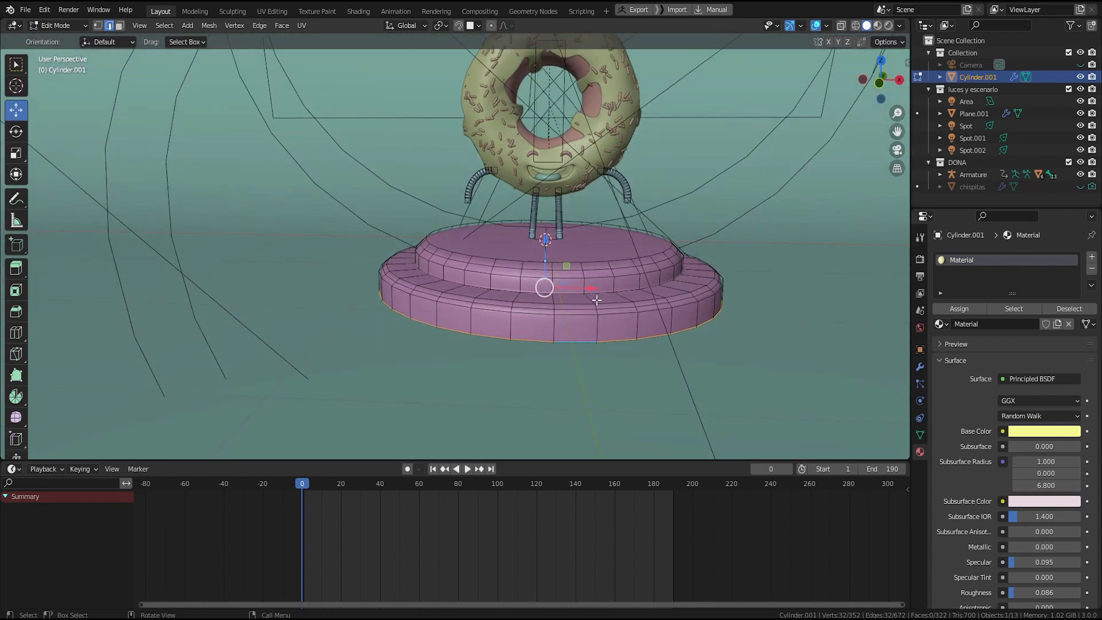
Step: Inspect the podium's base edges with X-ray, ending in Object Mode with X-ray off
key(alt+z)
mouse_move(594, 314)
middle_down()
mouse_move(597, 299)
mouse_move(593, 314)
middle_up()
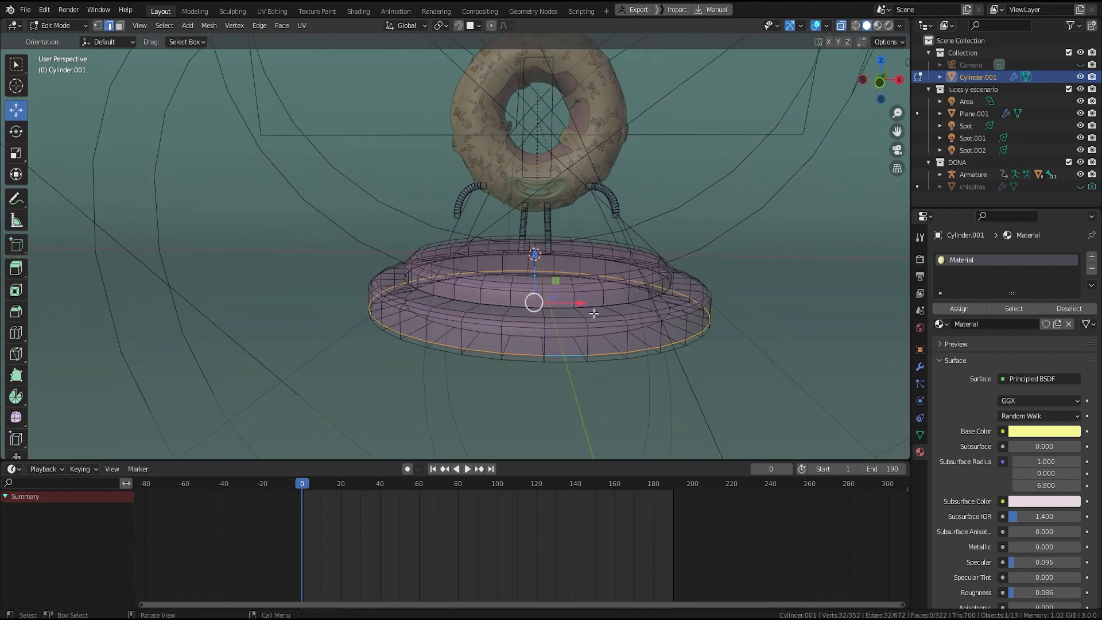
key(Tab)
key(alt+z)
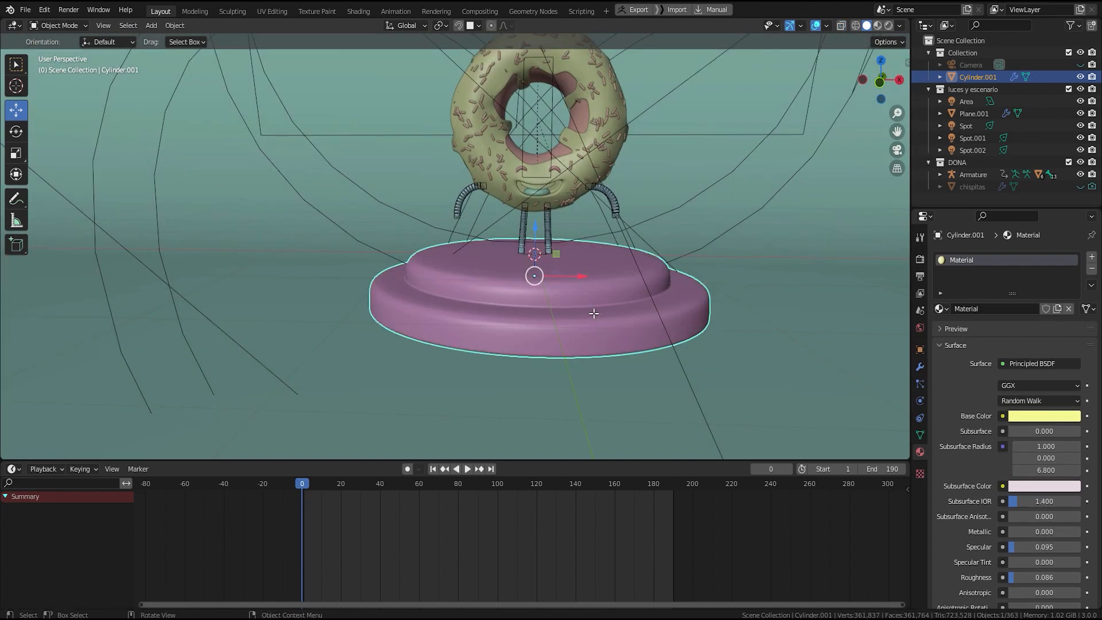
Step: Select the stage plane to inspect its Bevel modifier, and return the viewport to Material Preview shading
click(594, 313)
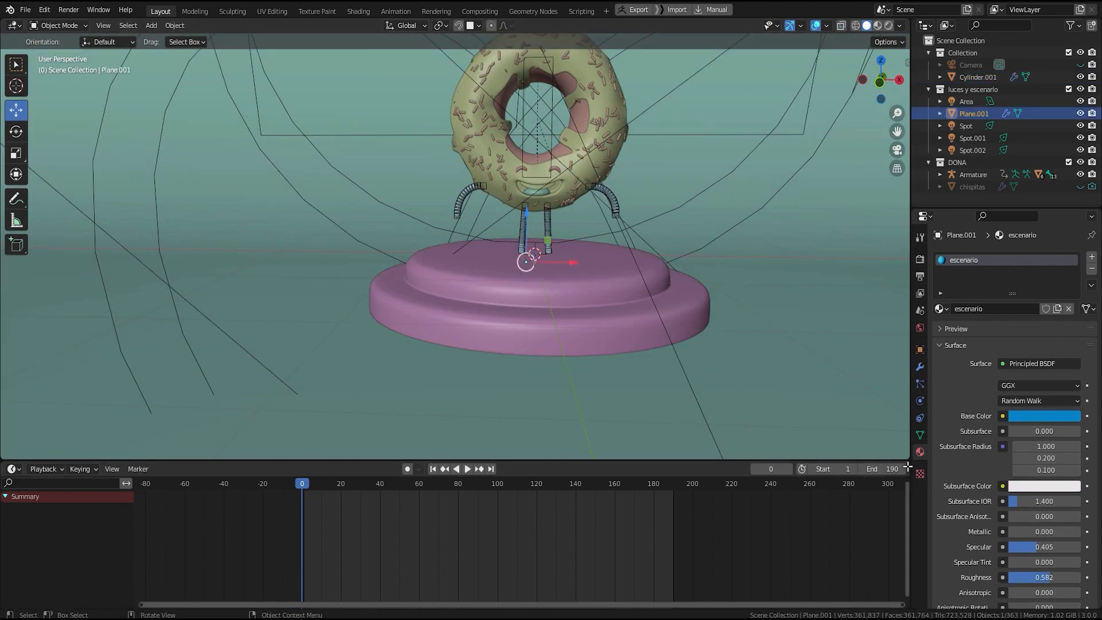
click(920, 368)
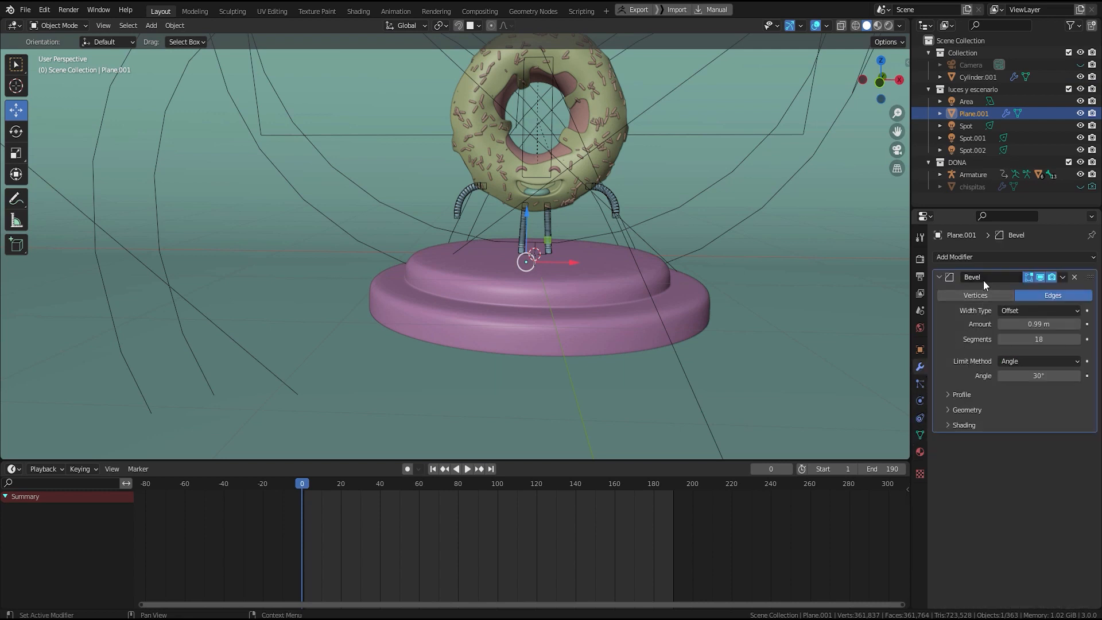
middle_drag(609, 316, 587, 364)
scroll(656, 244, down, 3)
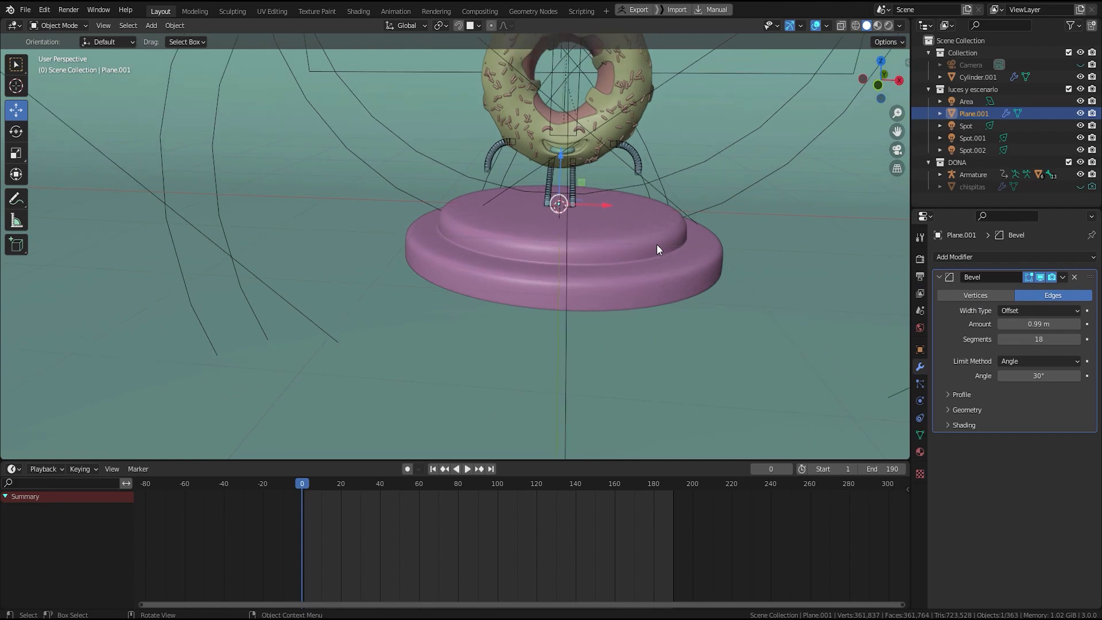
shift+middle_drag(620, 259, 571, 310)
mouse_move(516, 332)
middle_down()
mouse_move(799, 206)
mouse_move(770, 253)
mouse_move(844, 136)
middle_up()
click(878, 25)
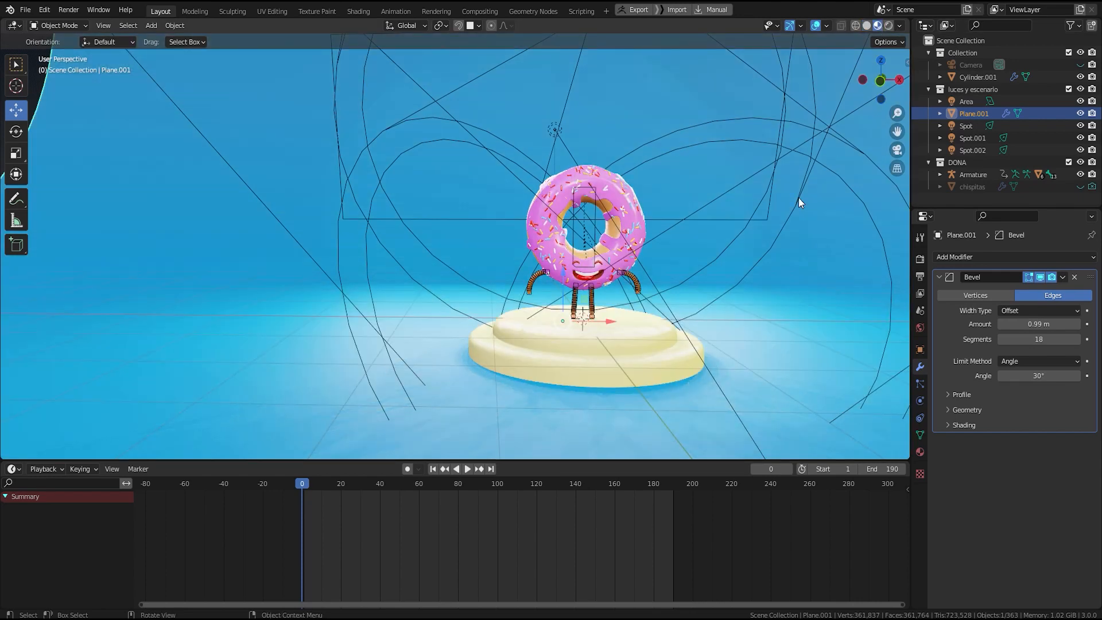
middle_drag(750, 285, 593, 286)
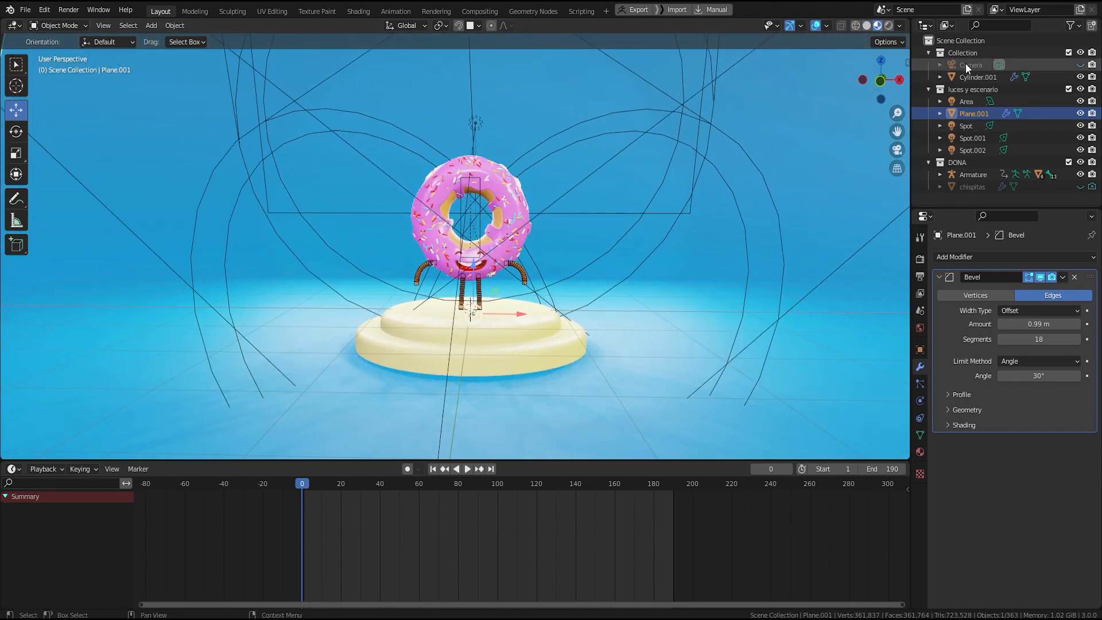
Step: Unhide the camera, look through it and select it to review its lens settings
click(1080, 64)
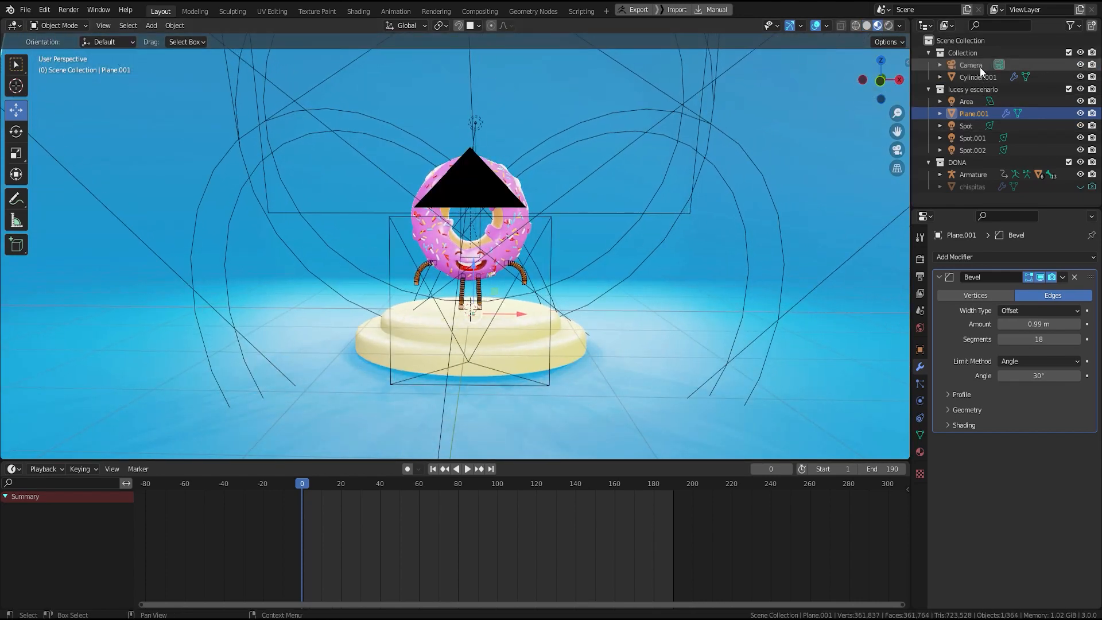
key(KP_0)
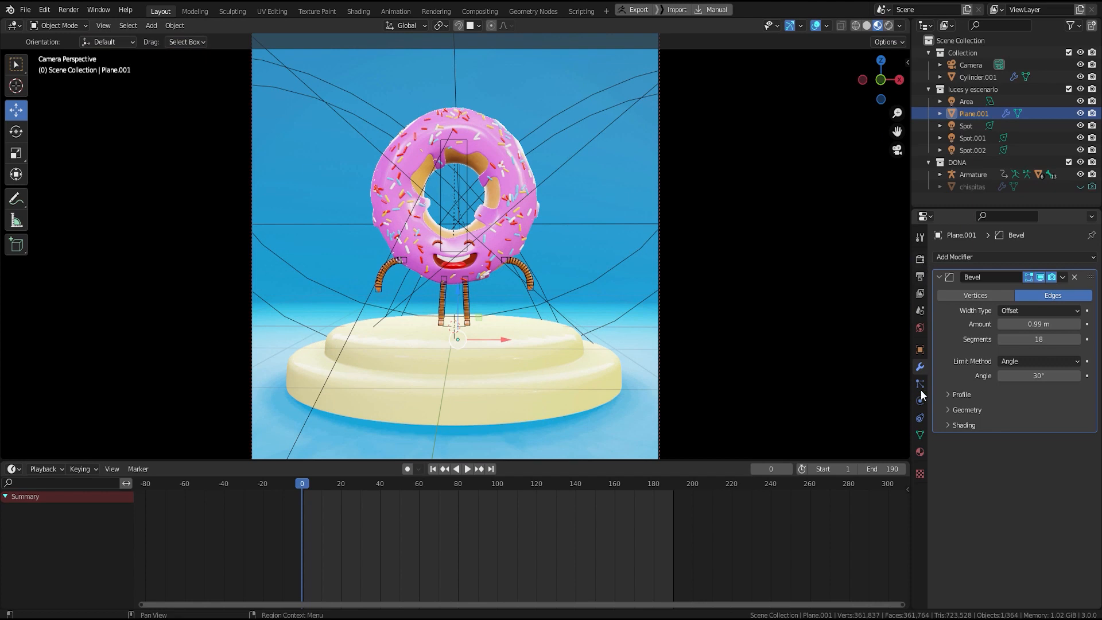
click(970, 66)
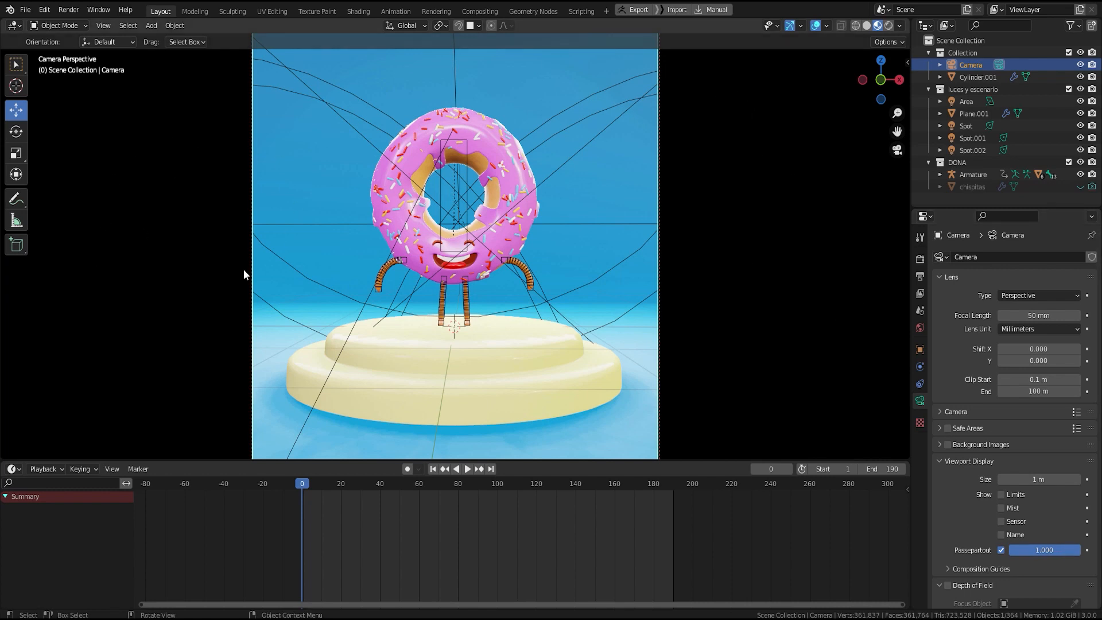
Step: Review the scene's render settings and its output resolution, frame range and file format
click(921, 265)
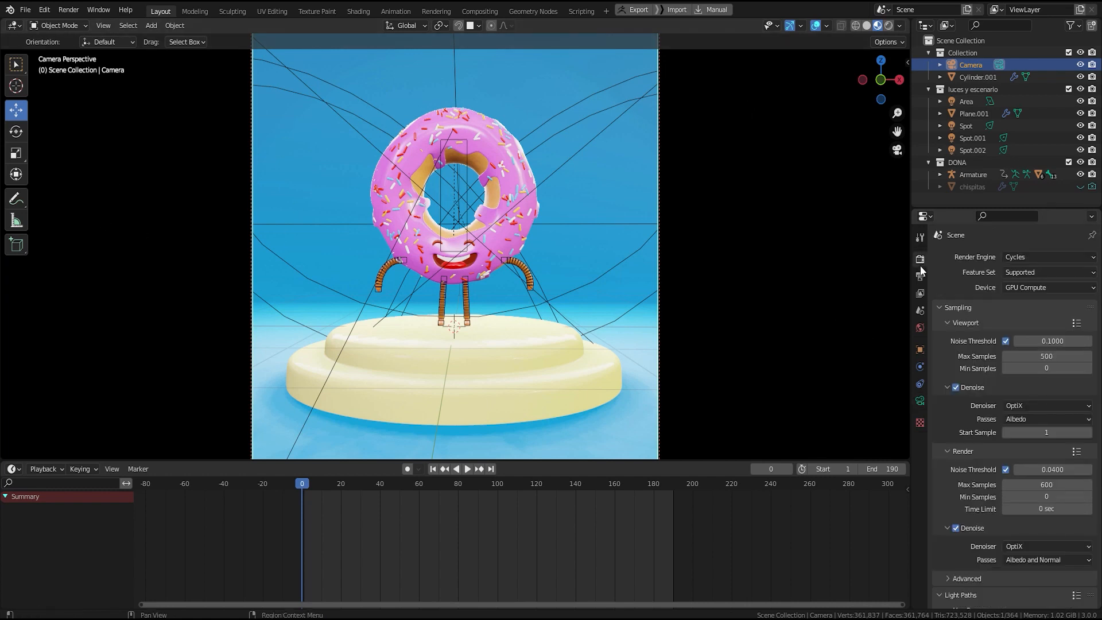
click(922, 273)
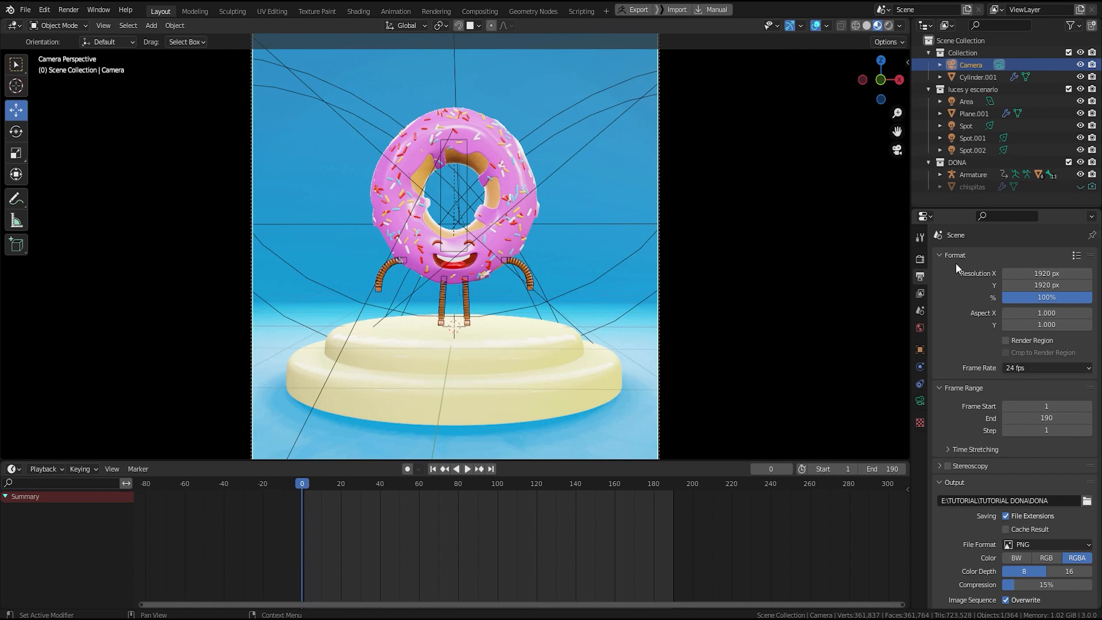
click(922, 261)
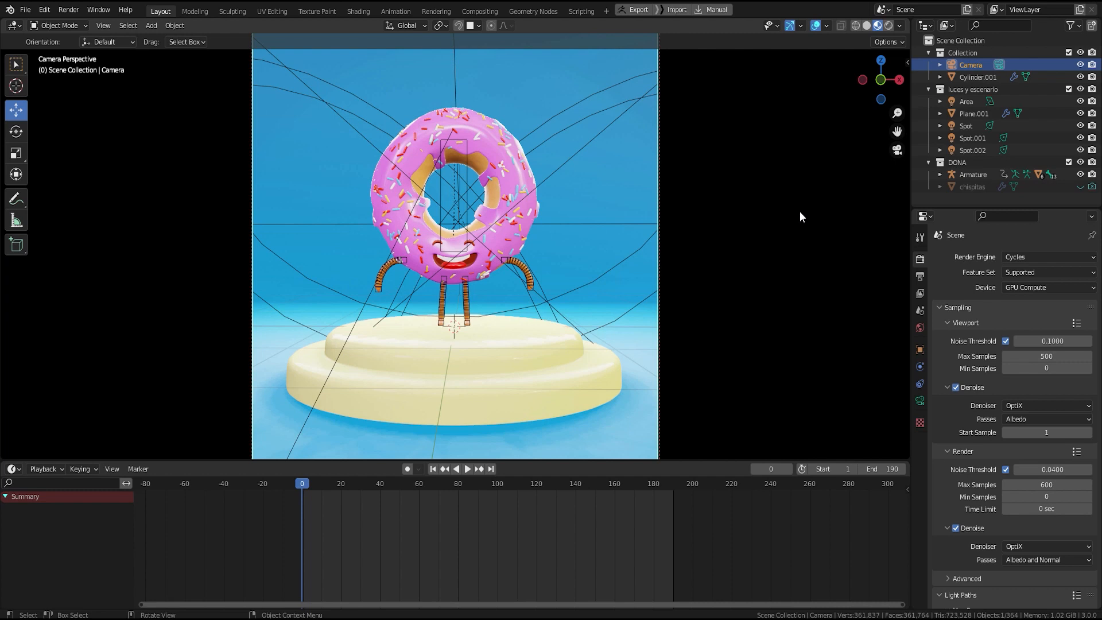
Step: Check the Cycles render devices in the system preferences, trying OptiX and returning to CUDA
click(43, 9)
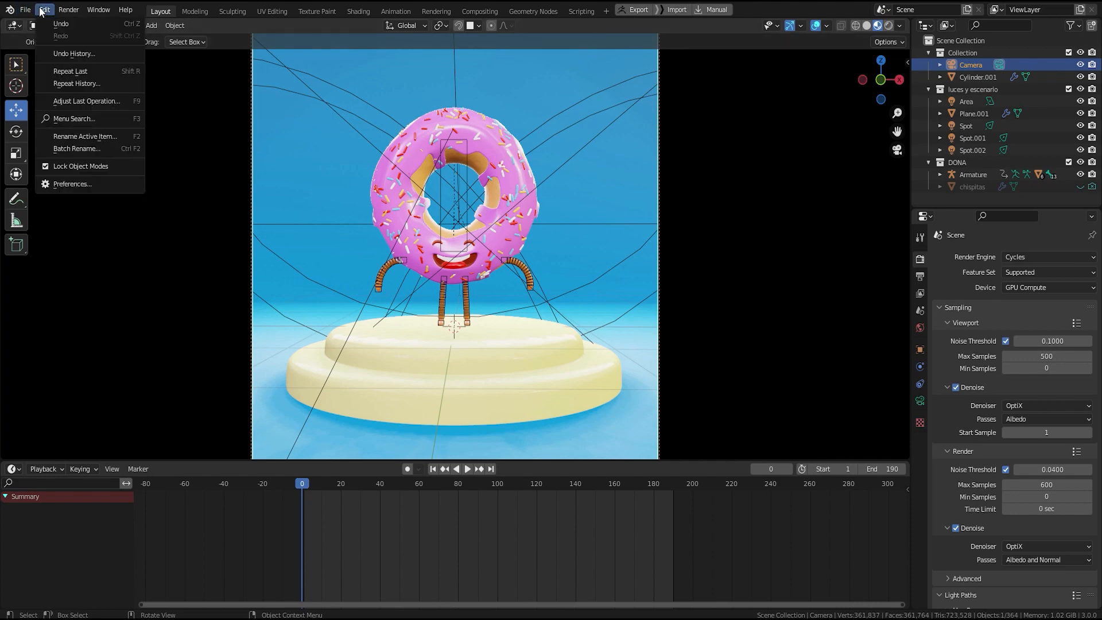
click(78, 184)
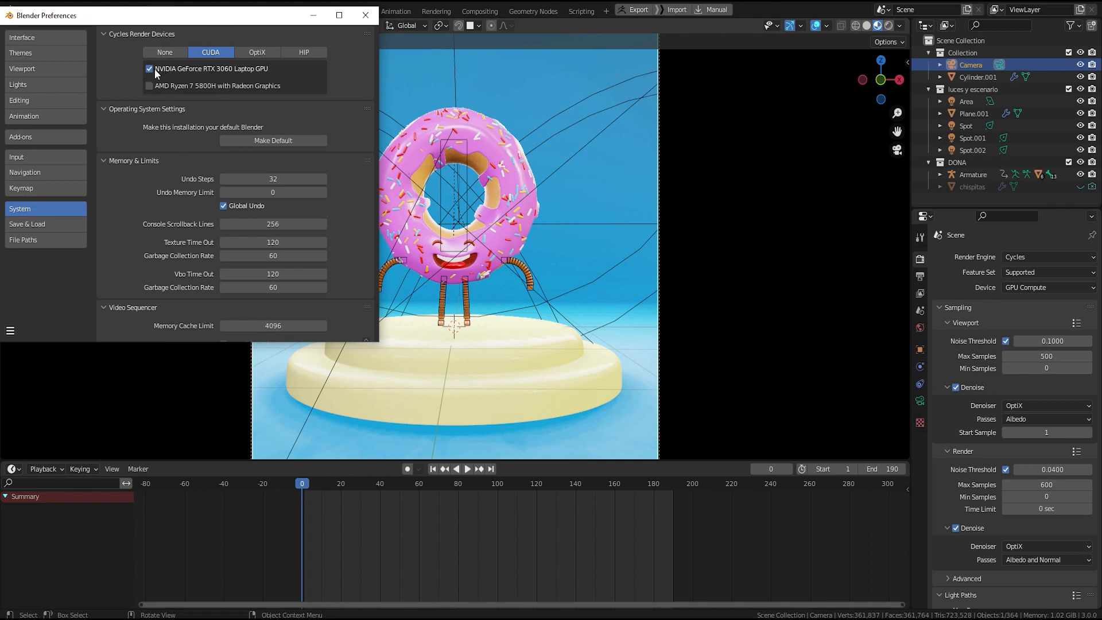
click(258, 52)
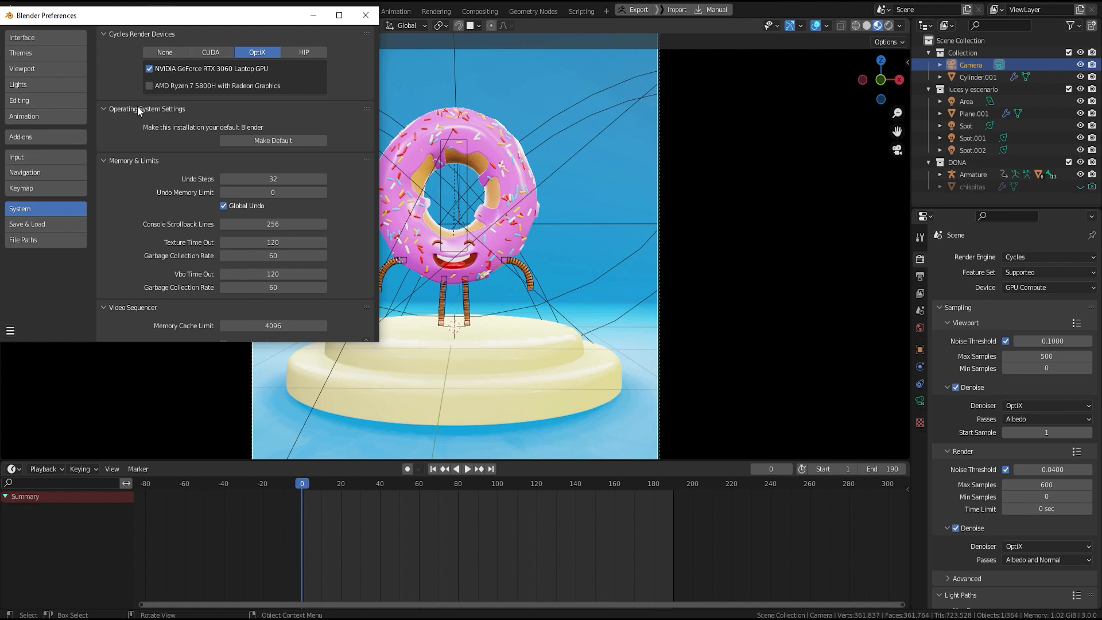
click(211, 53)
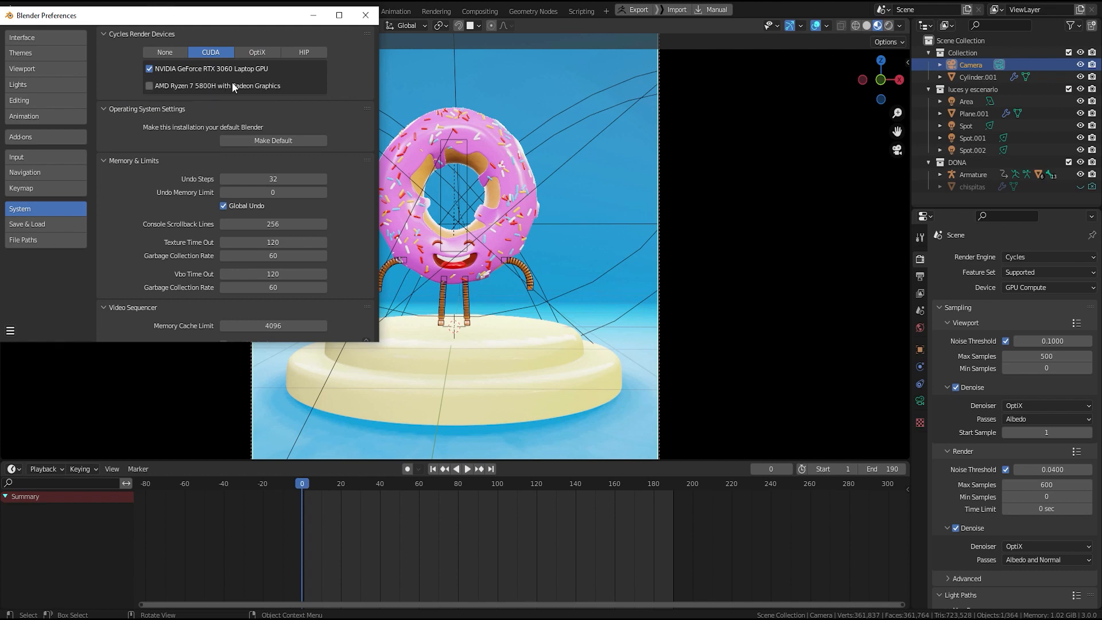
click(364, 16)
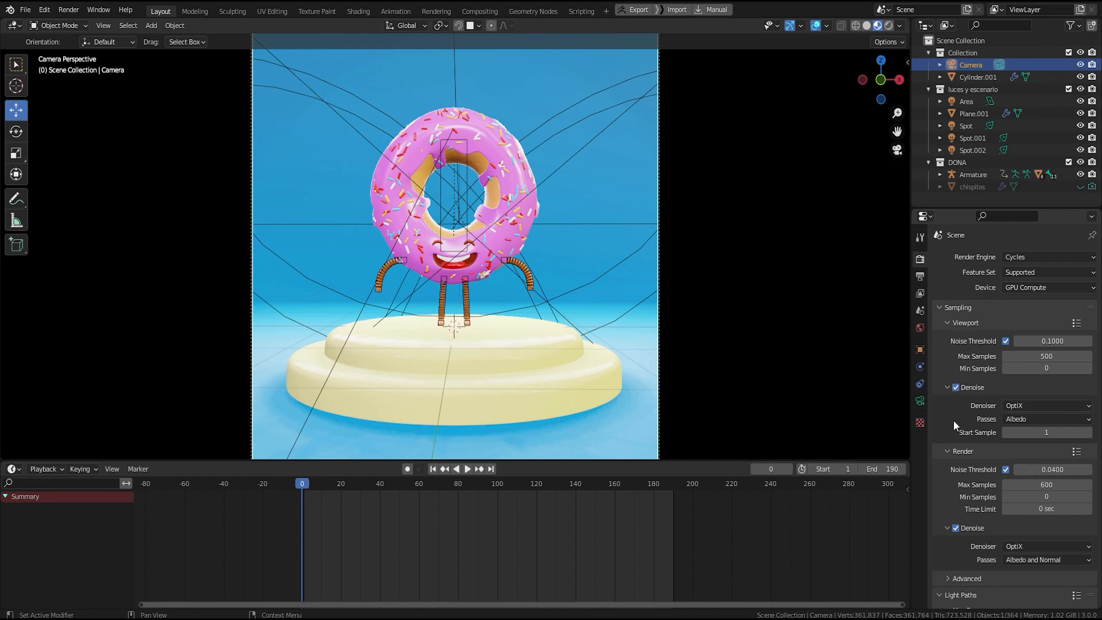
Step: Review the Cycles viewport and render sampling, denoiser and light path settings
scroll(953, 420, down, 3)
scroll(950, 408, up, 2)
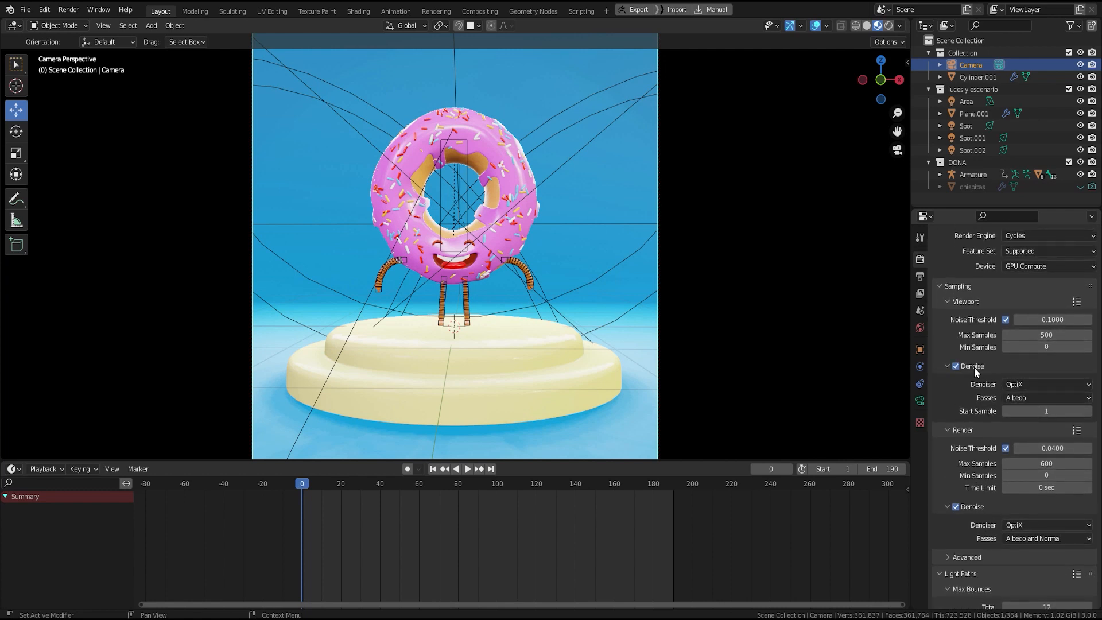
click(1027, 384)
scroll(951, 460, down, 3)
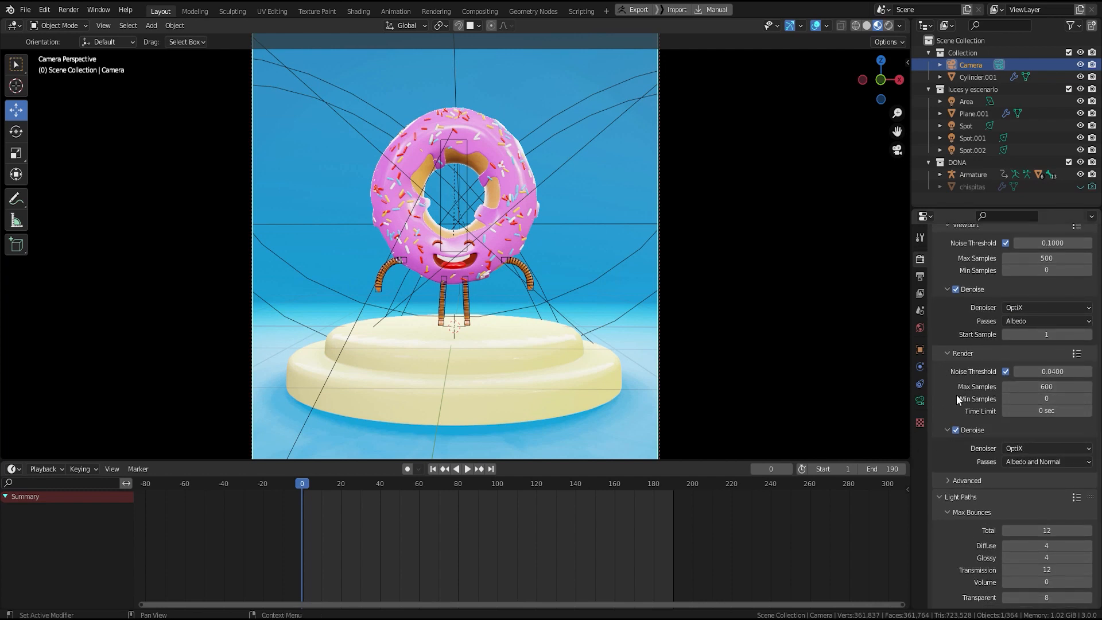
scroll(942, 414, down, 4)
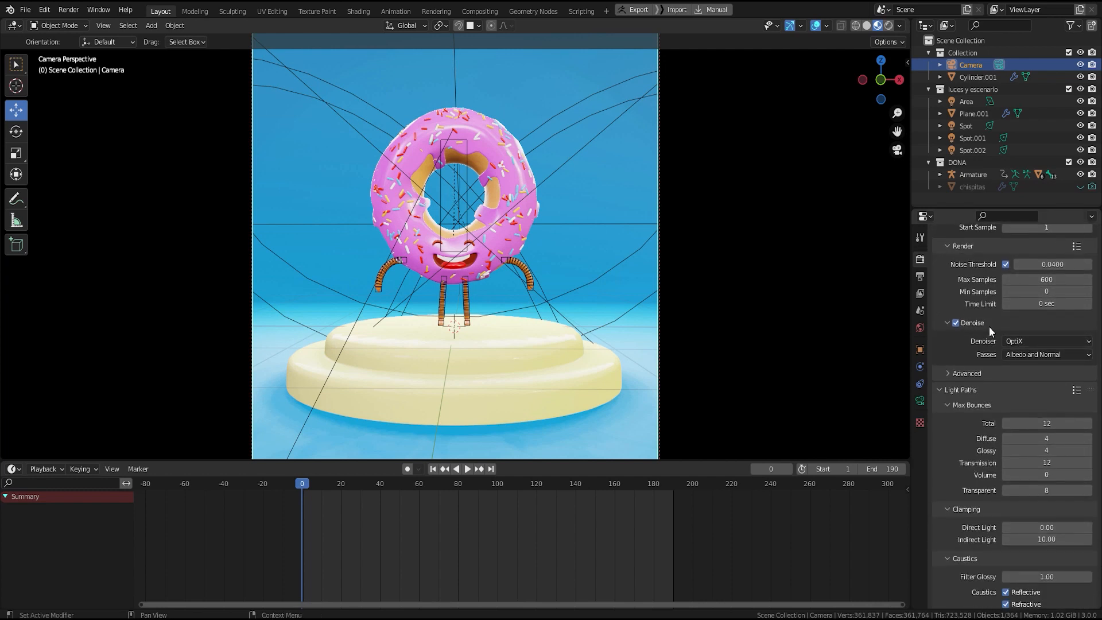
middle_drag(933, 459, 934, 385)
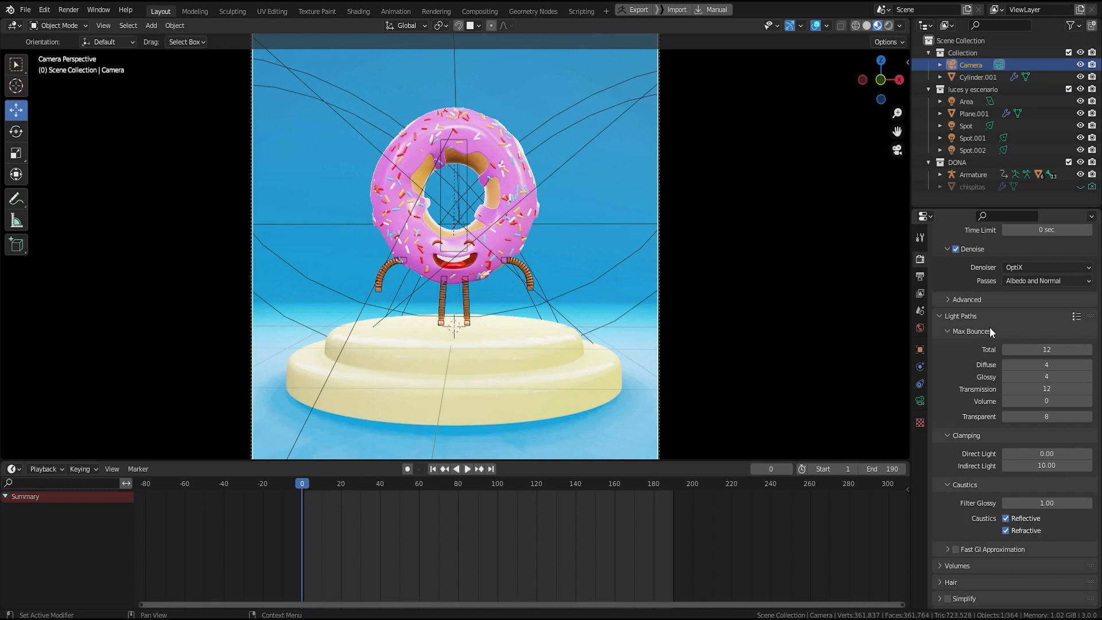
scroll(990, 331, up, 3)
scroll(990, 331, down, 2)
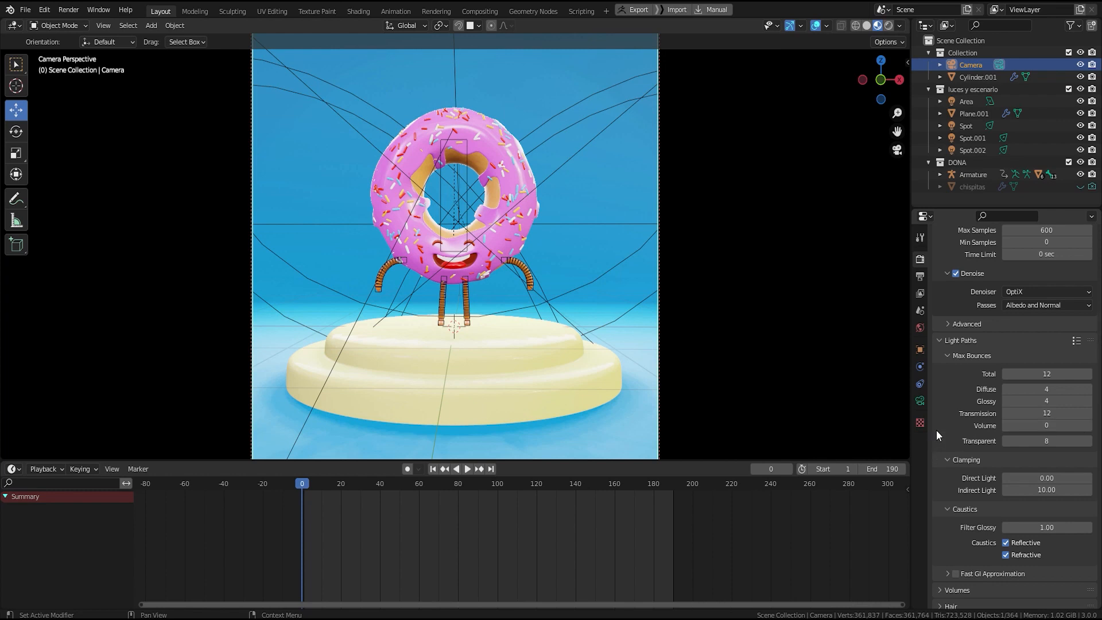
Step: Review the remaining Cycles settings, including caustics, film, performance and color management
middle_drag(936, 429, 939, 317)
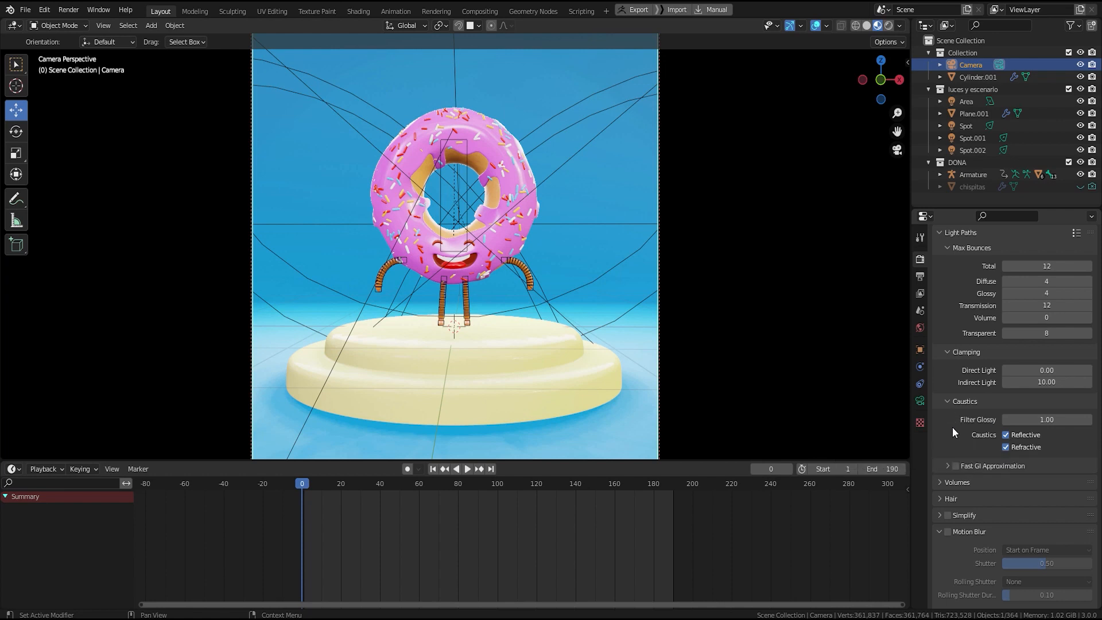
middle_drag(953, 549, 953, 396)
scroll(955, 408, down, 5)
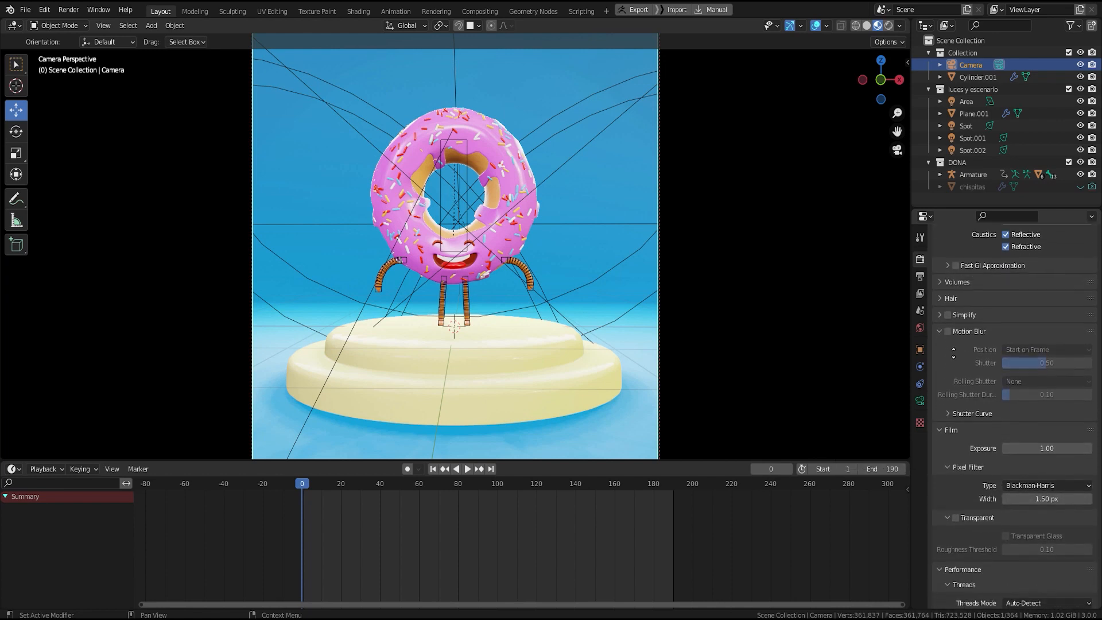
scroll(957, 409, down, 2)
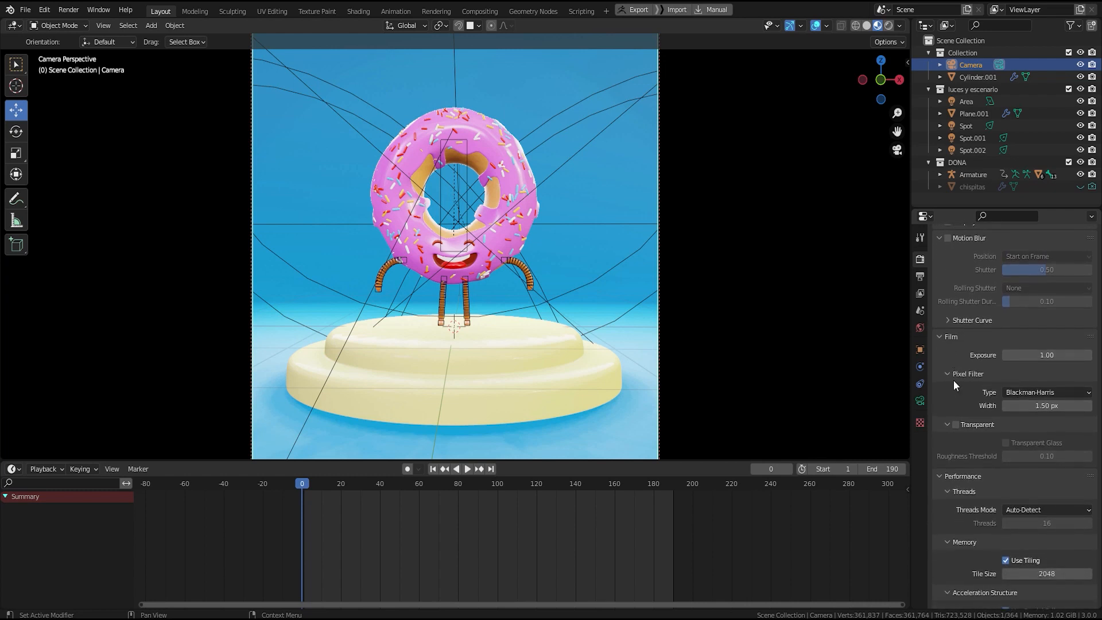
scroll(950, 499, down, 6)
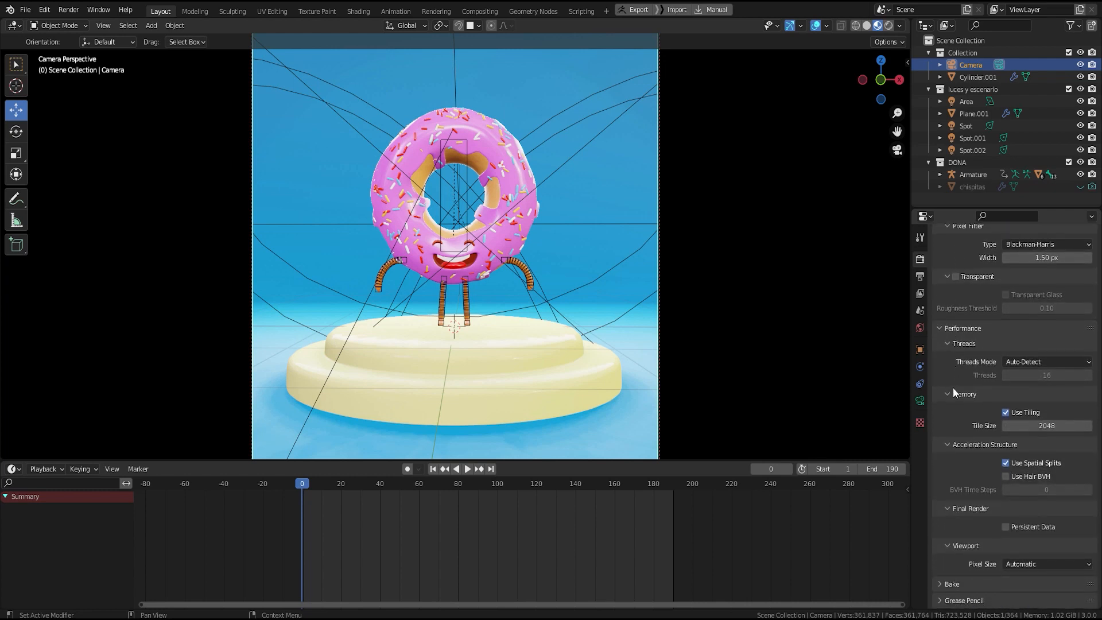
scroll(957, 304, down, 1)
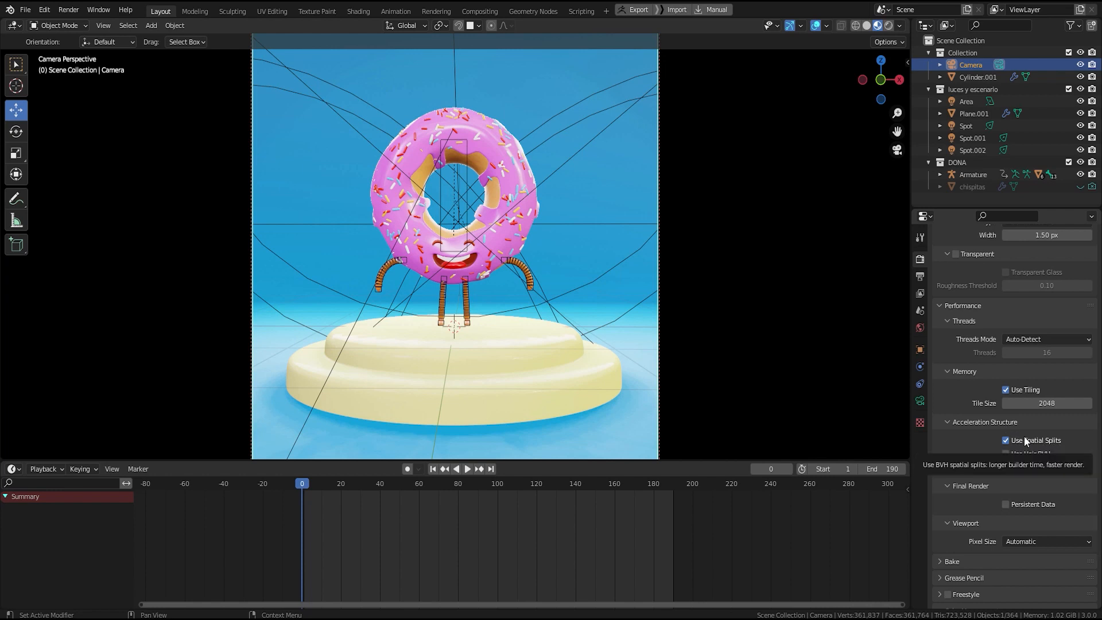
scroll(958, 501, down, 2)
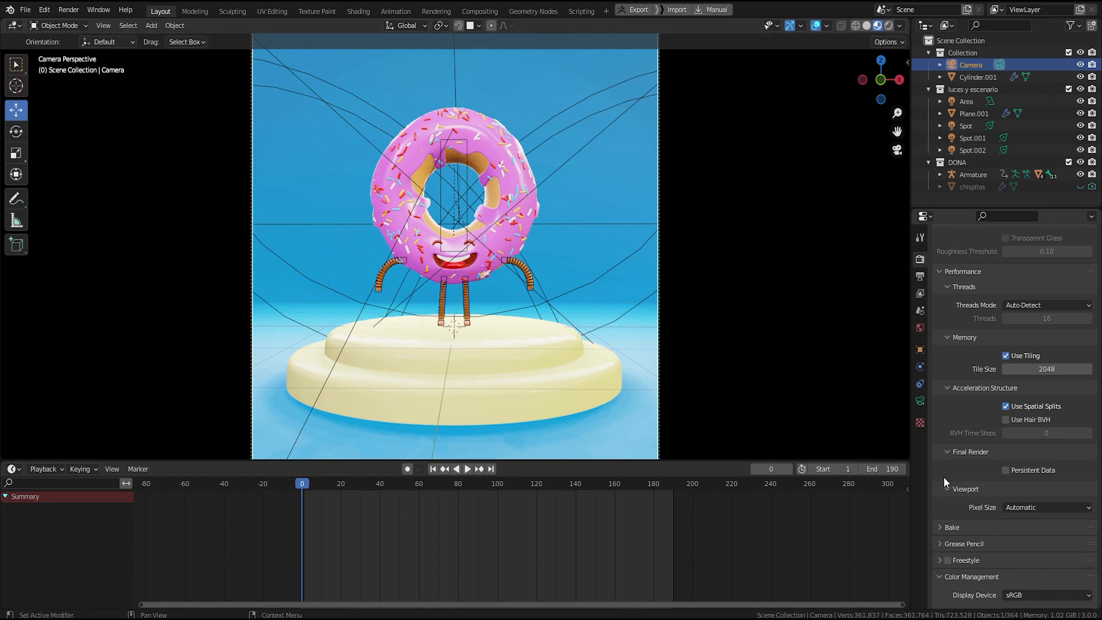
scroll(954, 518, down, 4)
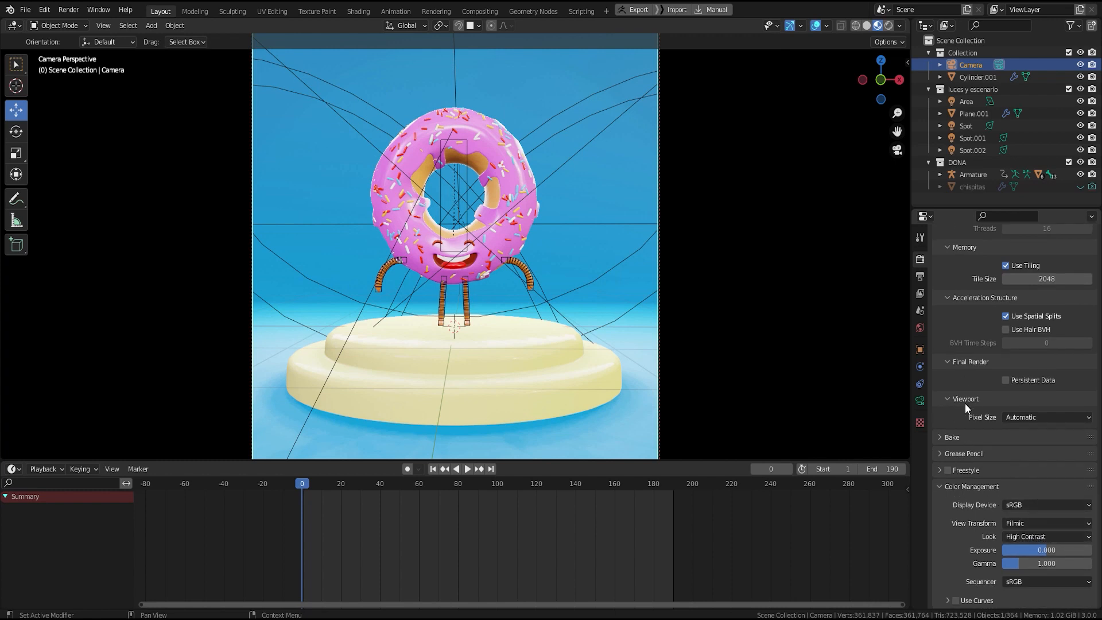
scroll(970, 318, up, 15)
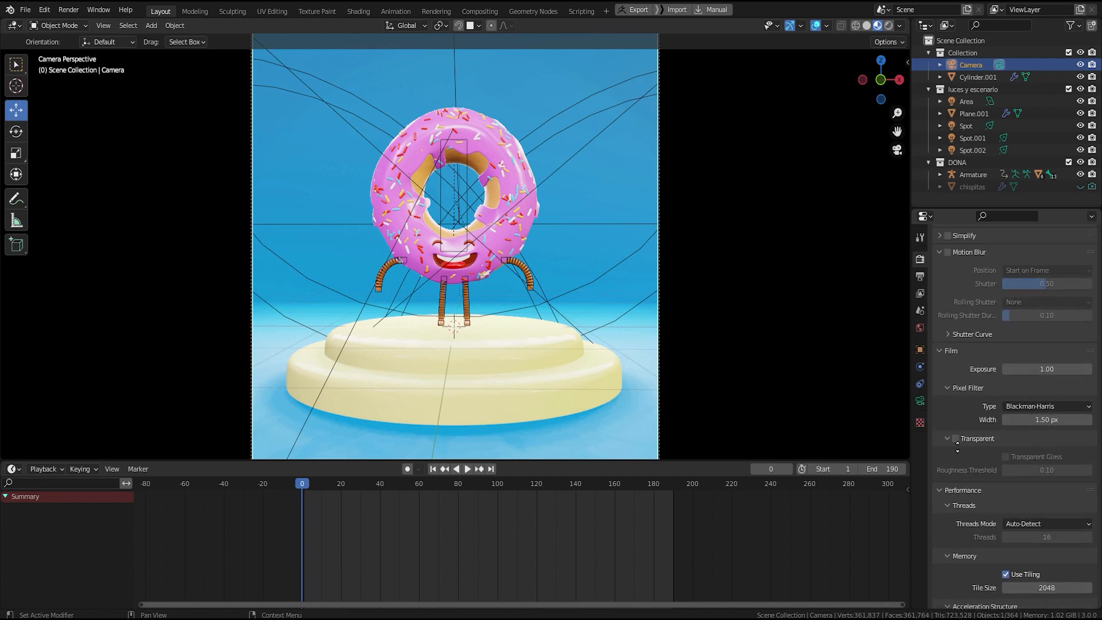
Step: Review the Cycles light path, render sampling and viewport sampling settings again, back up to the render engine and device
scroll(986, 270, up, 8)
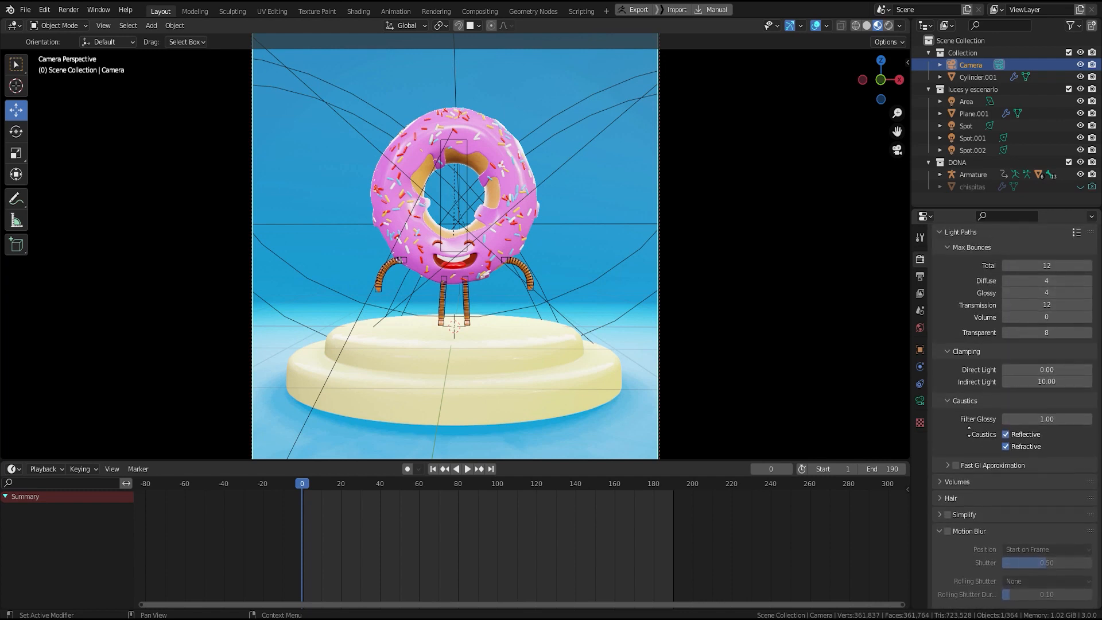
scroll(975, 356, up, 6)
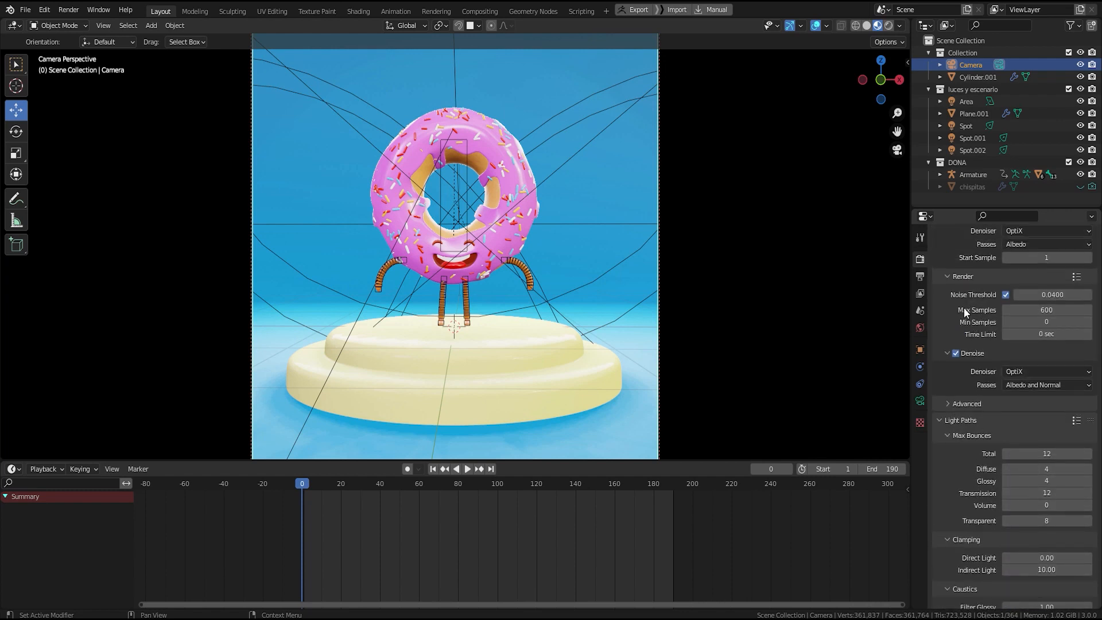
scroll(965, 310, up, 5)
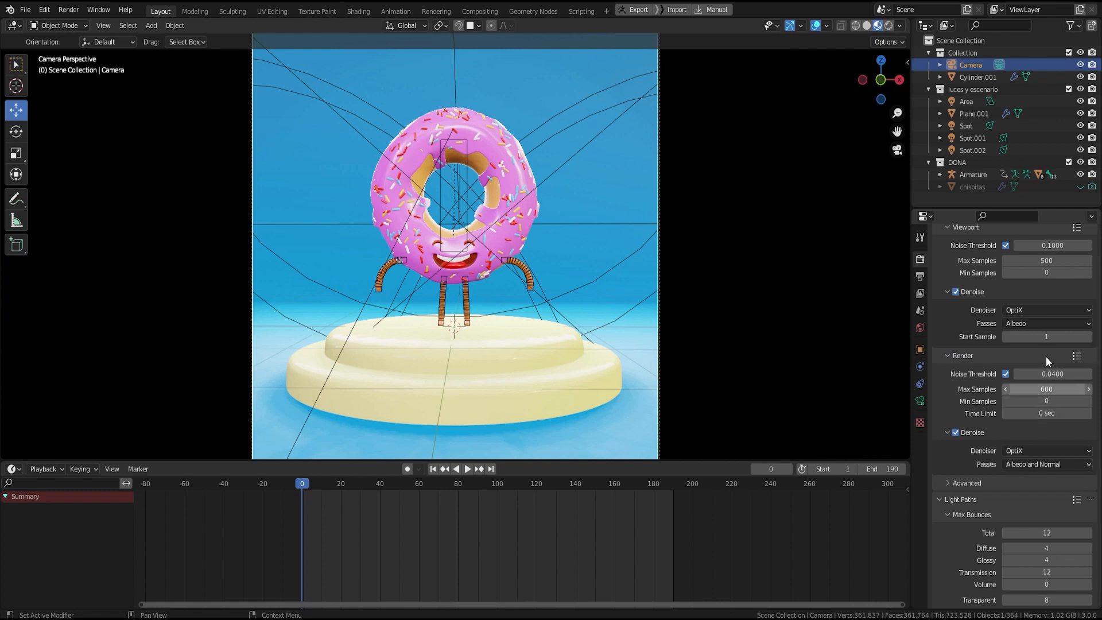
scroll(1099, 336, up, 4)
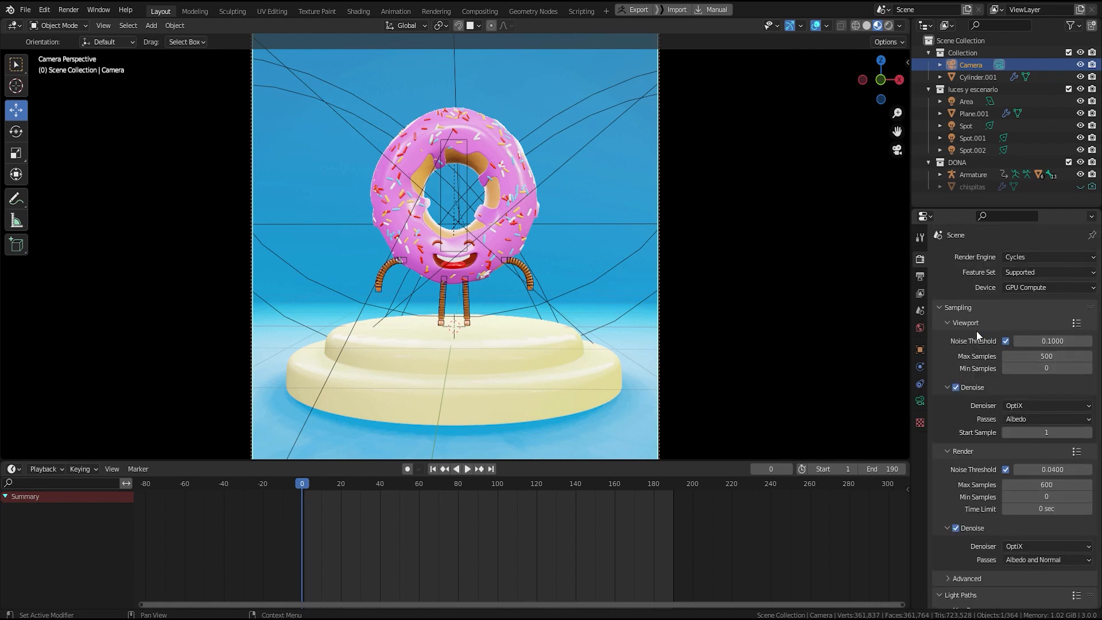
Step: Show the camera view with rendered viewport shading, render the current frame as a still image, and return to the scene
click(889, 26)
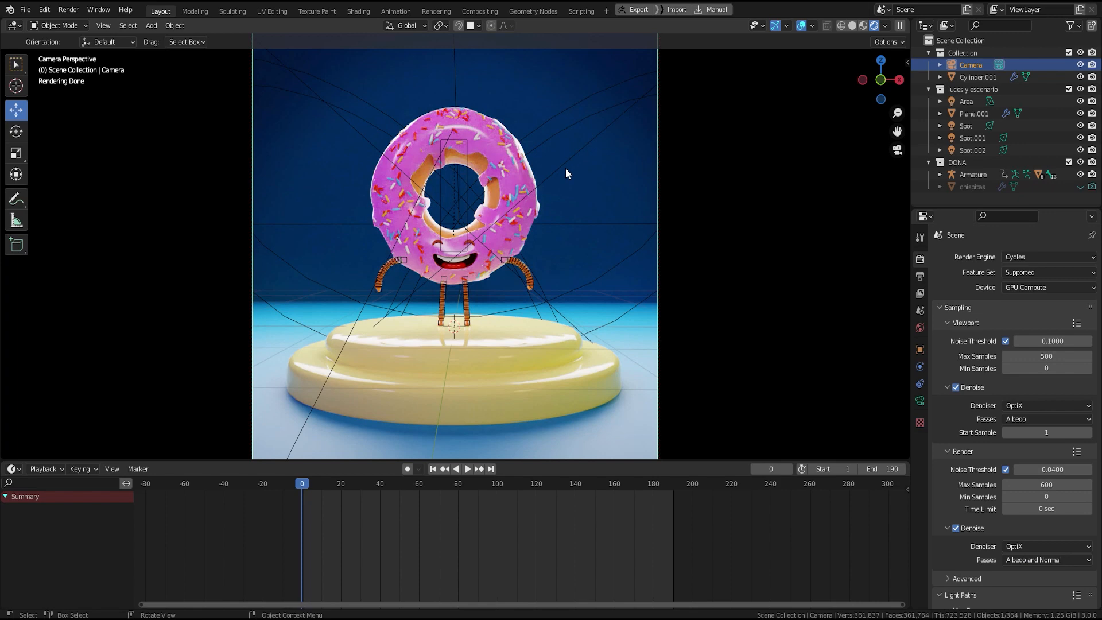
key(F12)
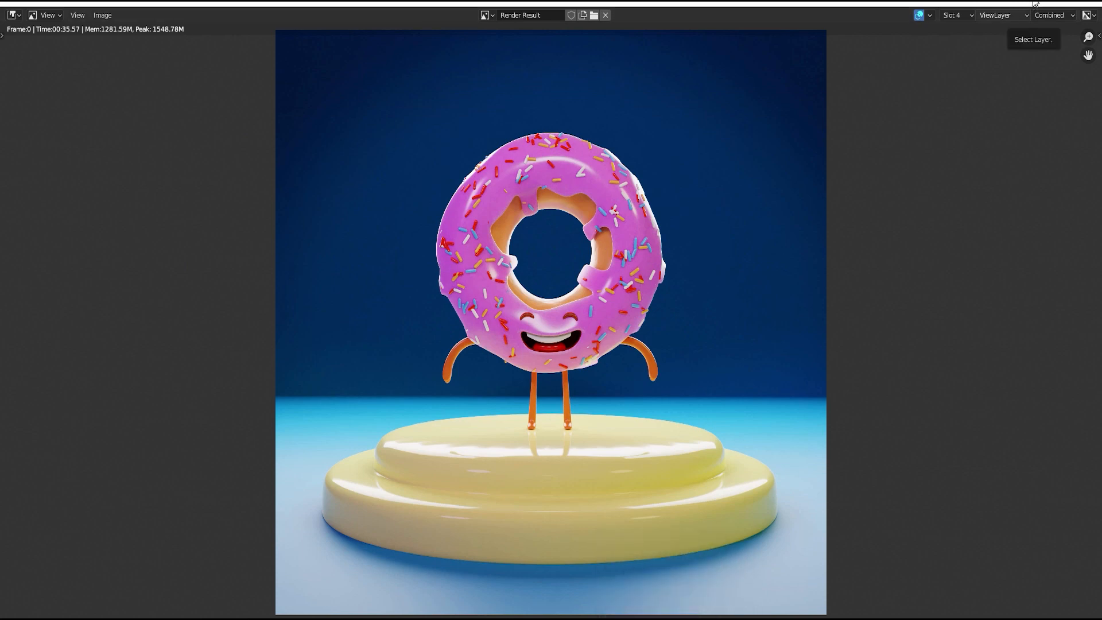
key(Escape)
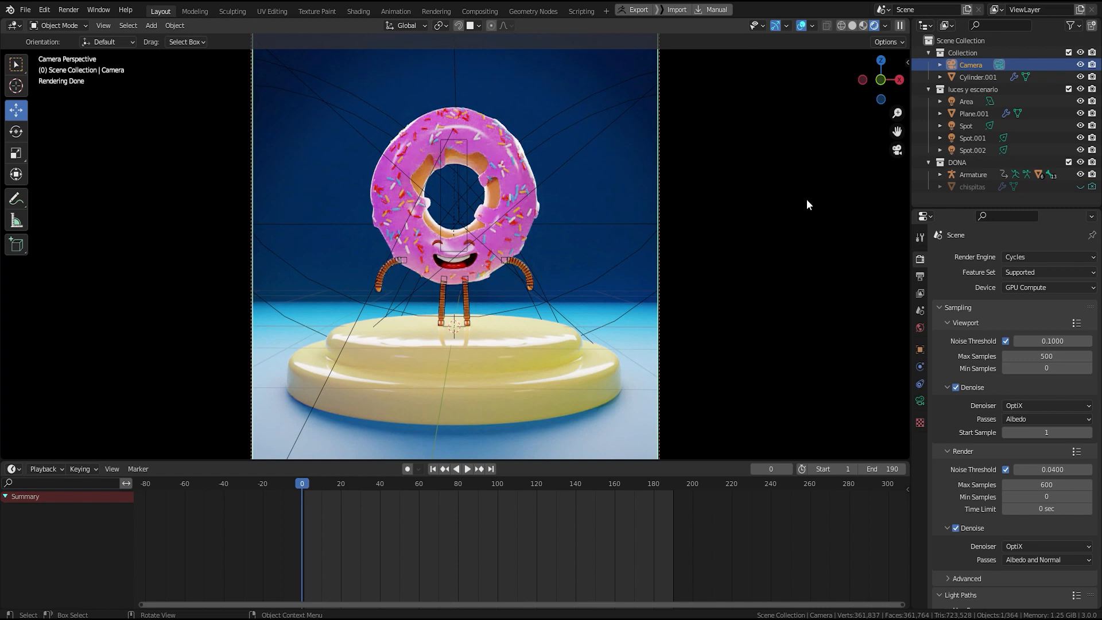
Step: Check the output resolution, frame rate, frame range, save folder and image format for the animation render
click(925, 278)
scroll(969, 424, down, 2)
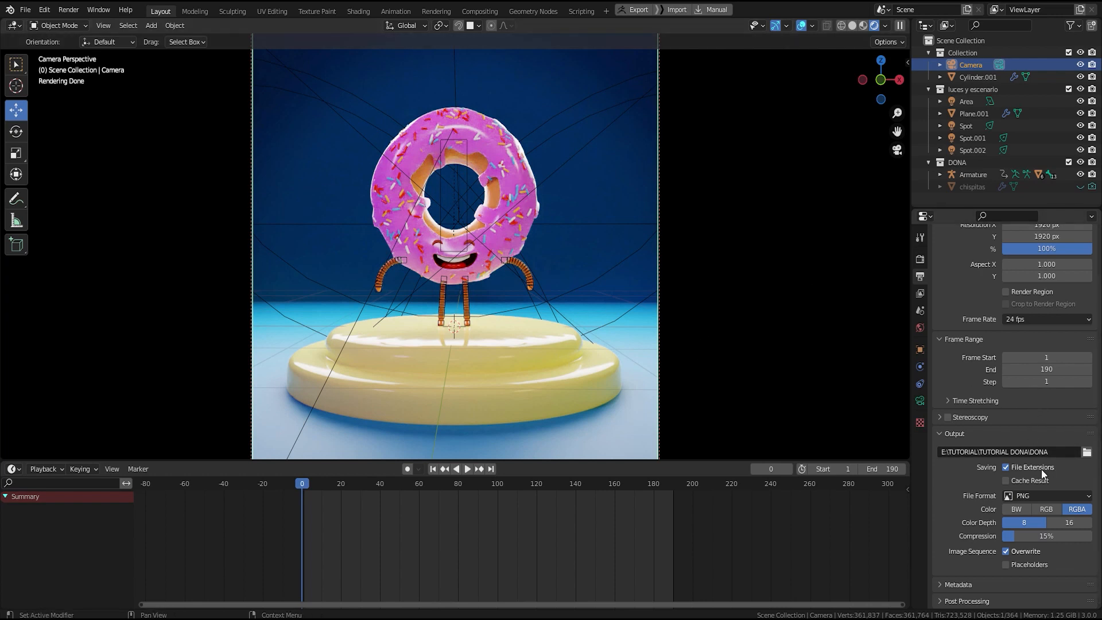
scroll(1021, 422, up, 2)
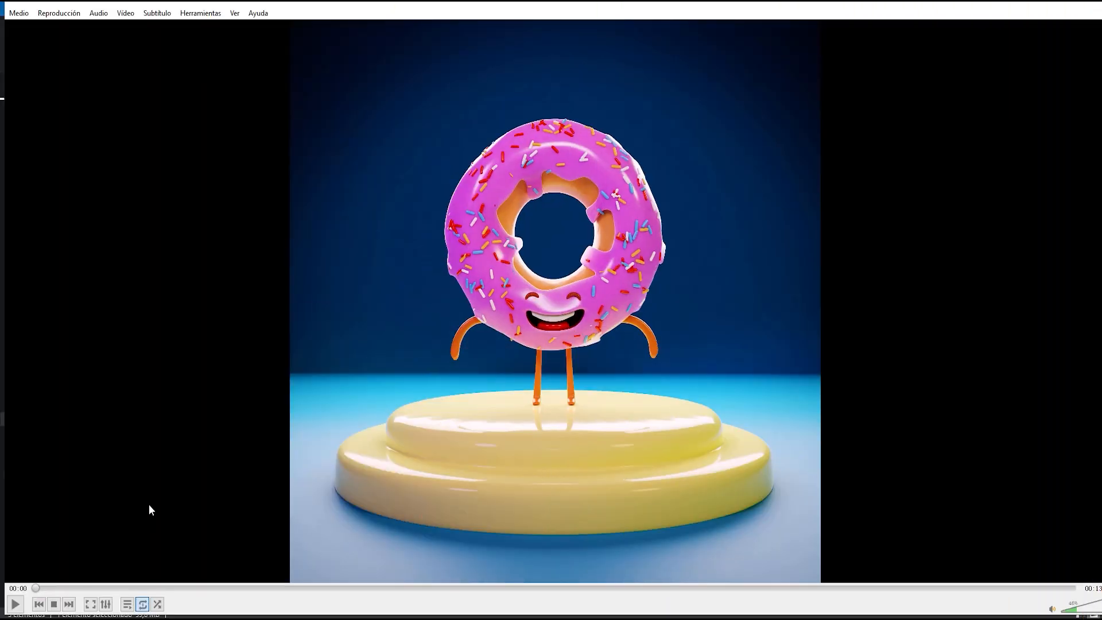
Step: Switch to the VLC media player and play the finished donut animation in full screen
key(space)
double_click(380, 469)
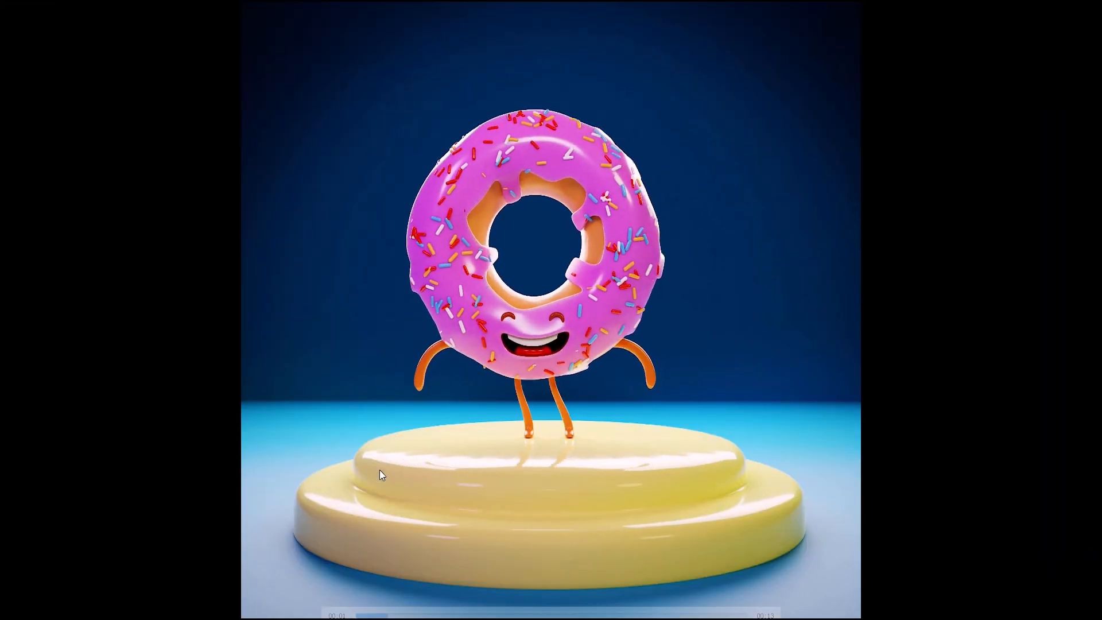